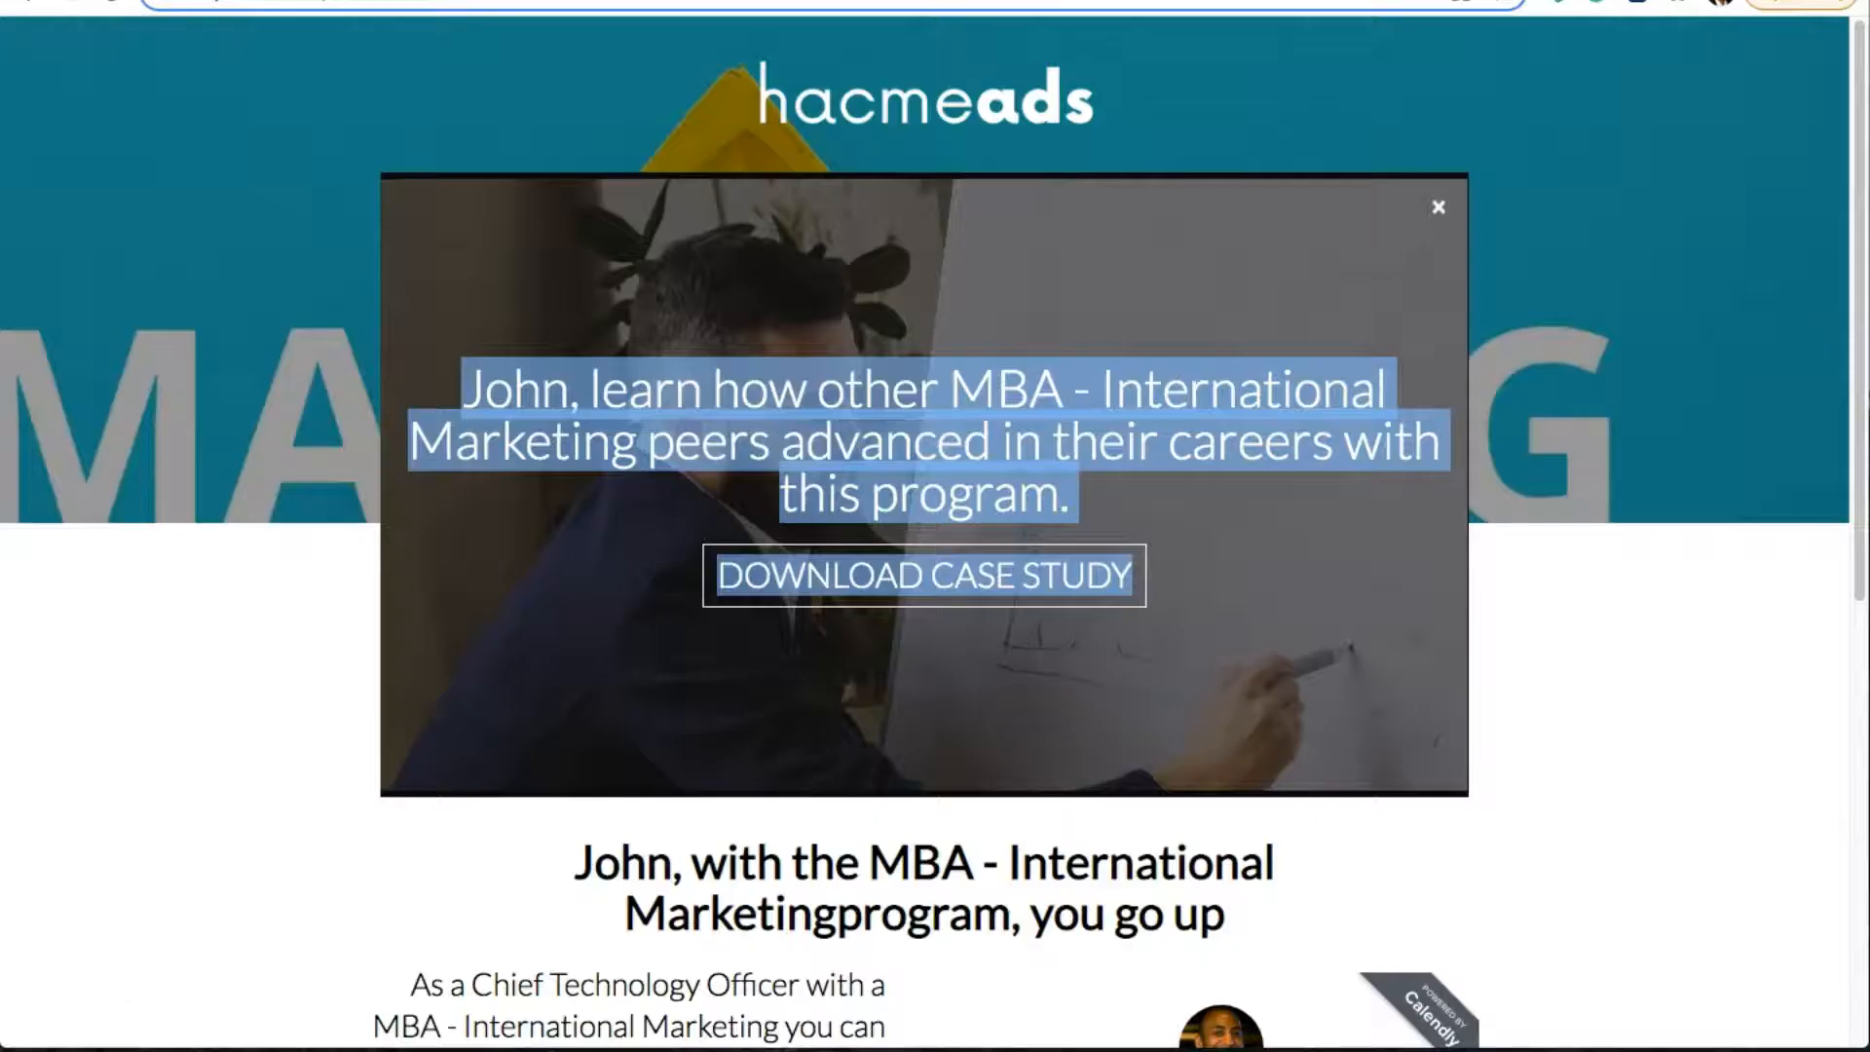
# Review the personalized landing page, the business school's MBA - International Marketing information form and the Demo Web Form in turn
pyautogui.click(1616, 406)
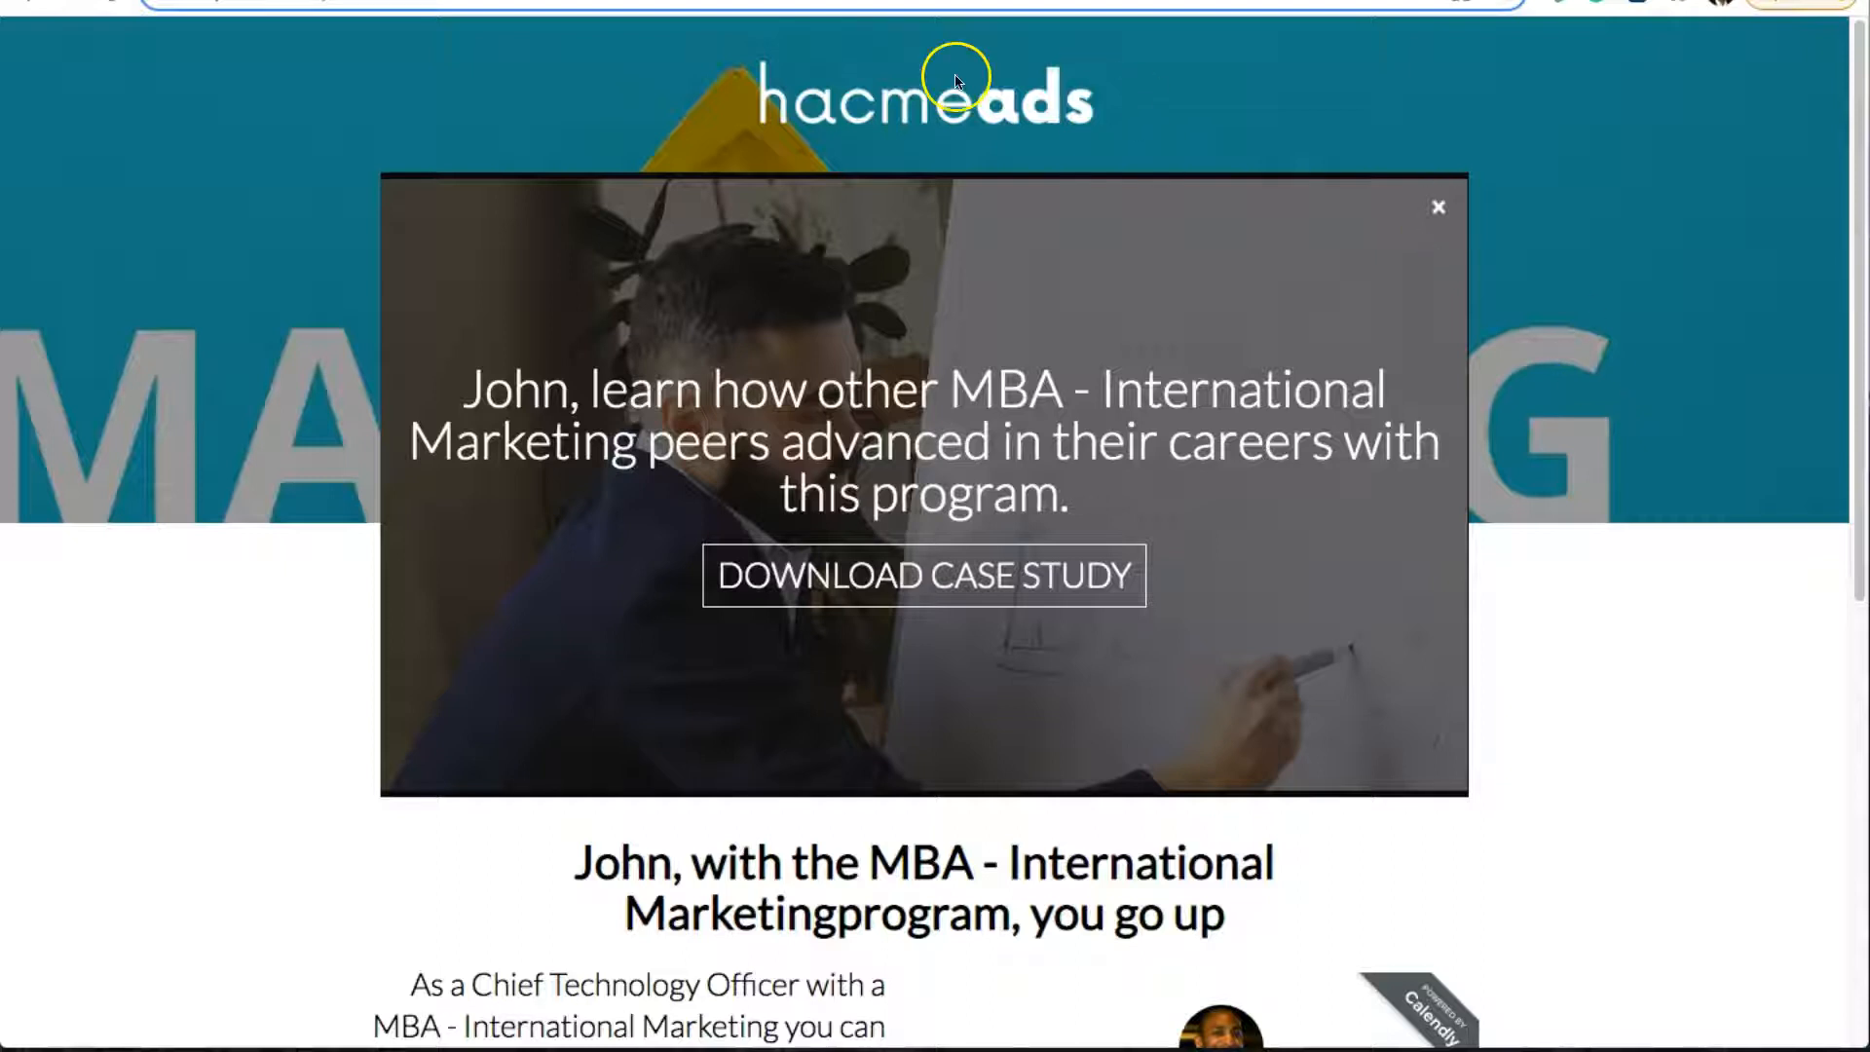
pyautogui.click(361, 0)
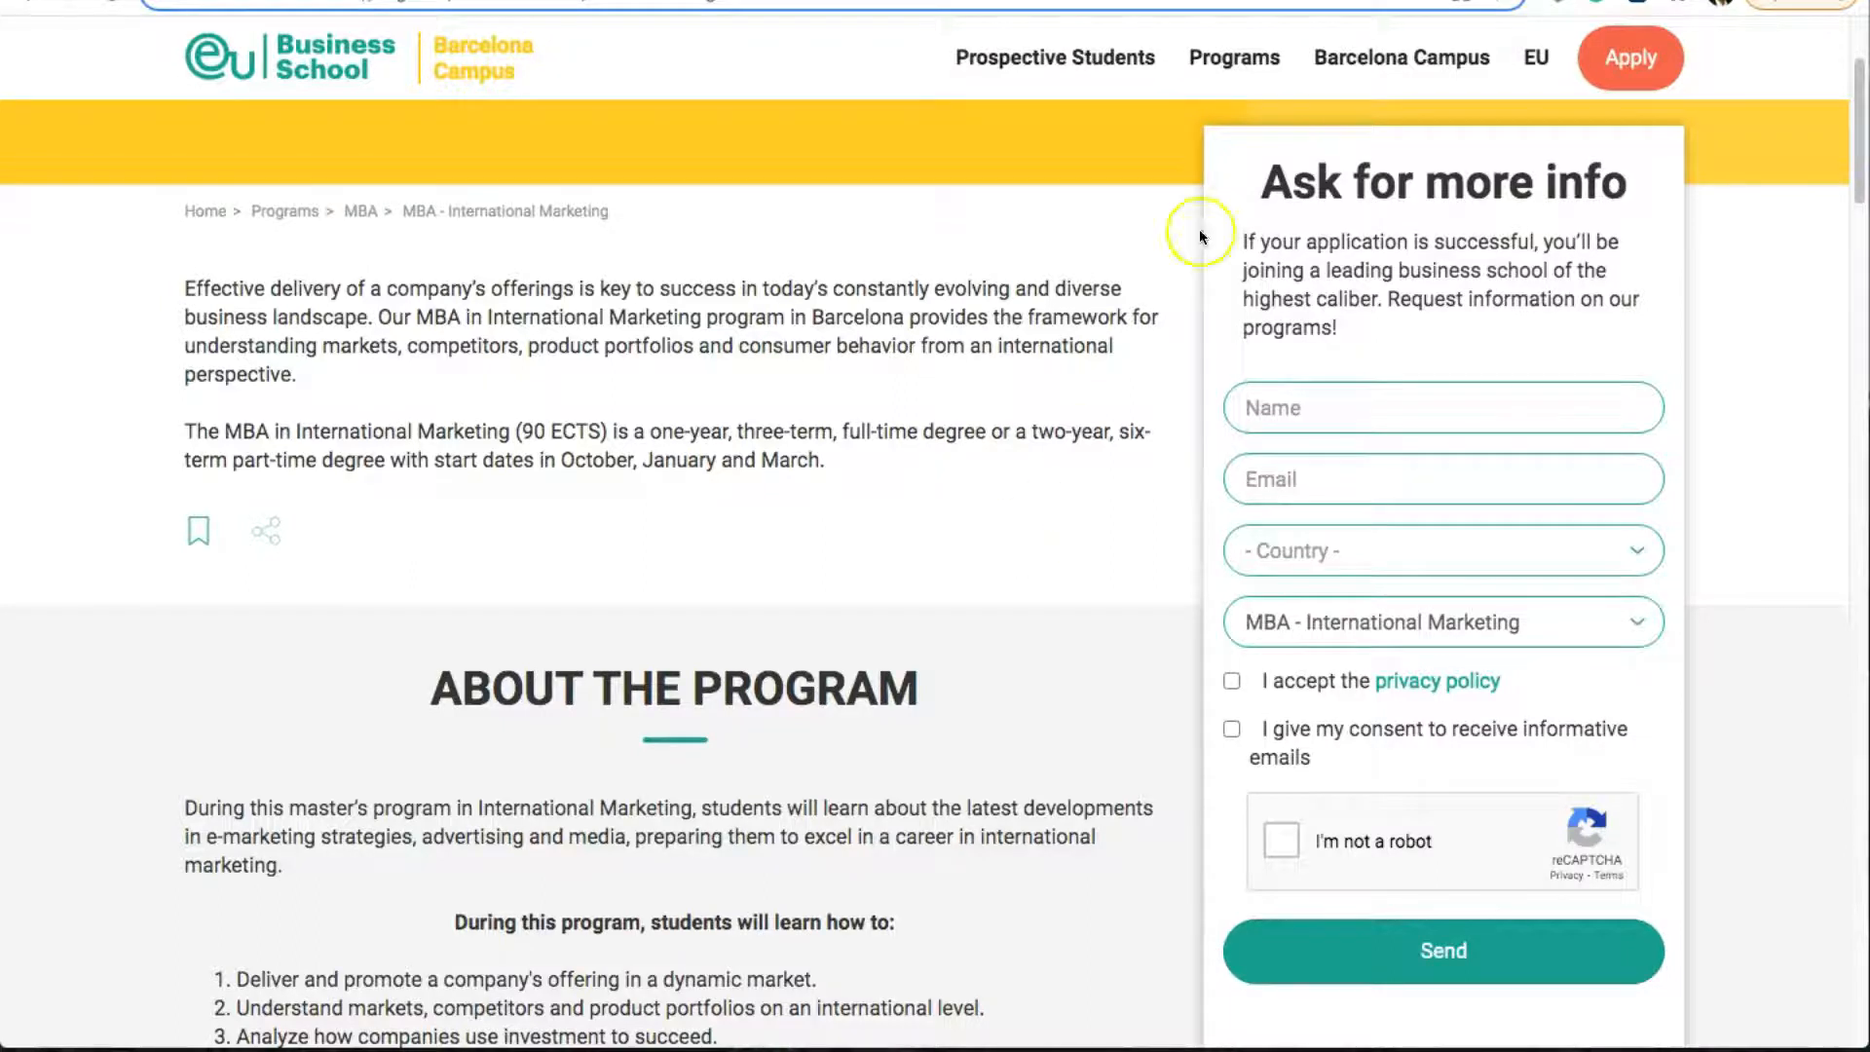
pyautogui.click(1315, 0)
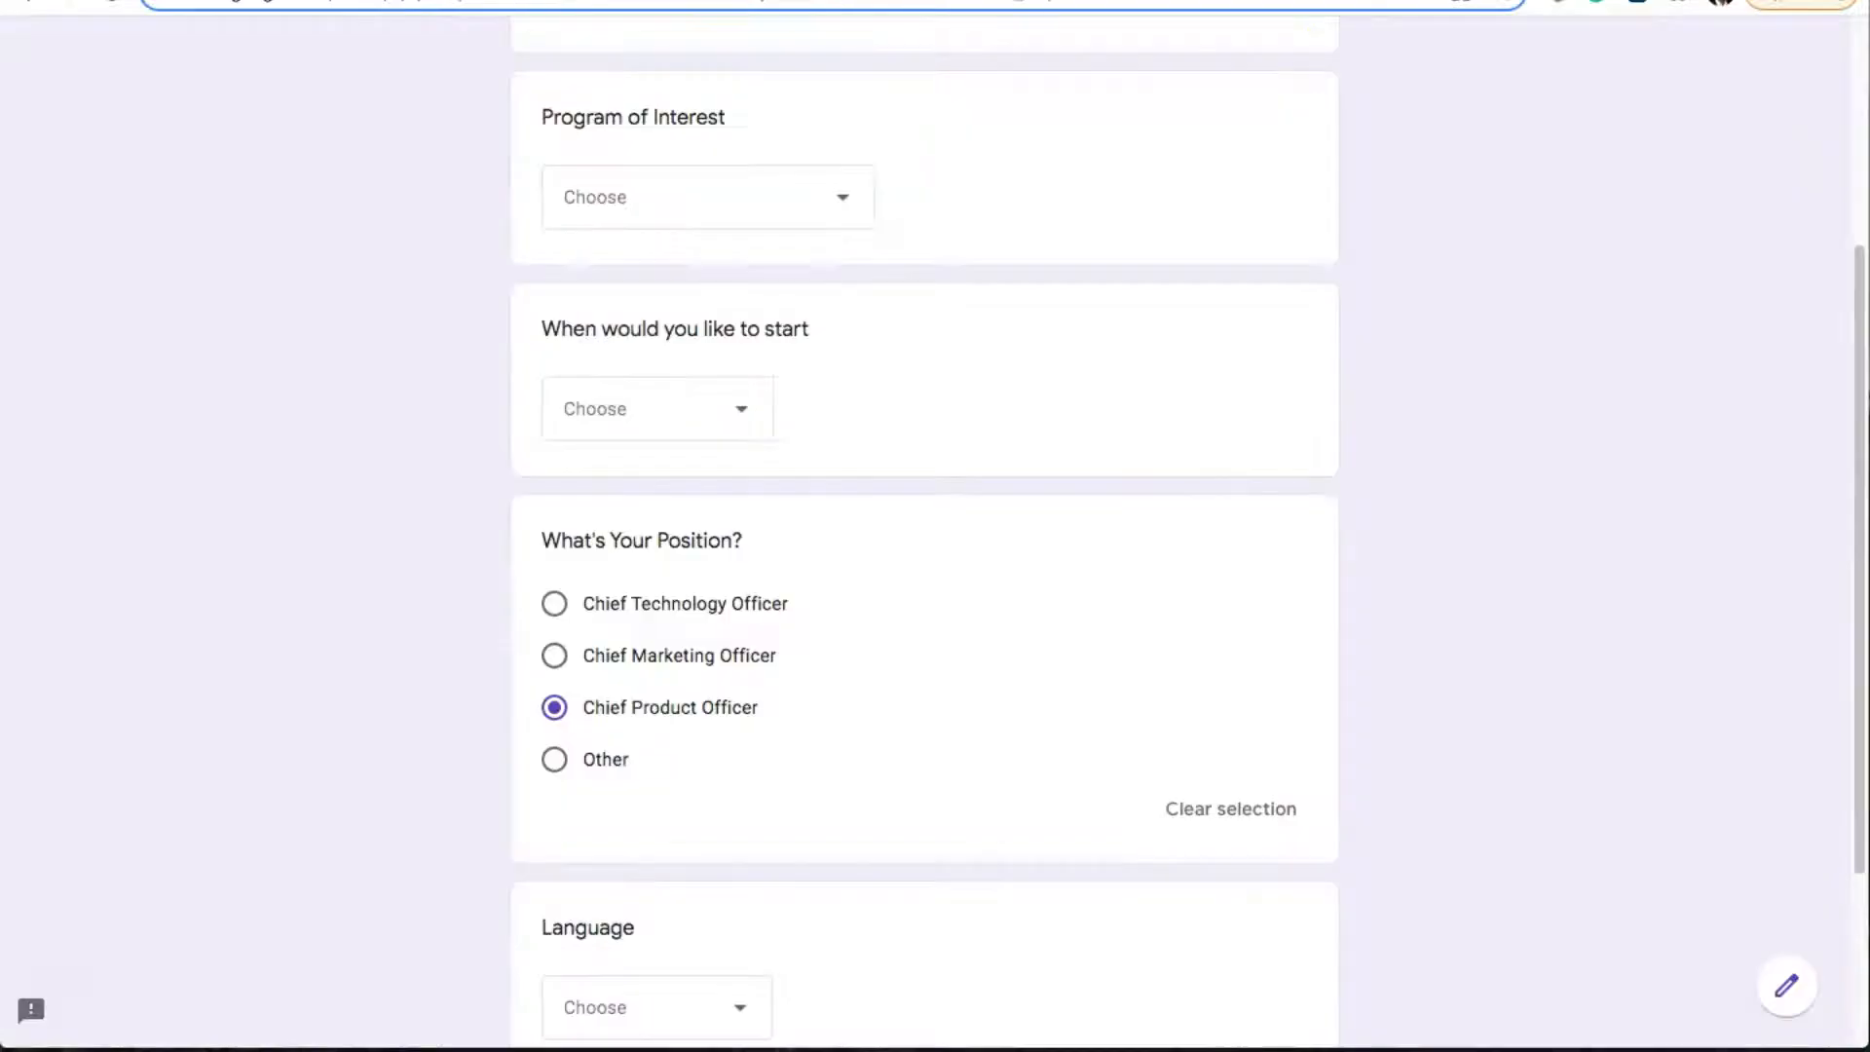
pyautogui.scroll(4, 1476, 558)
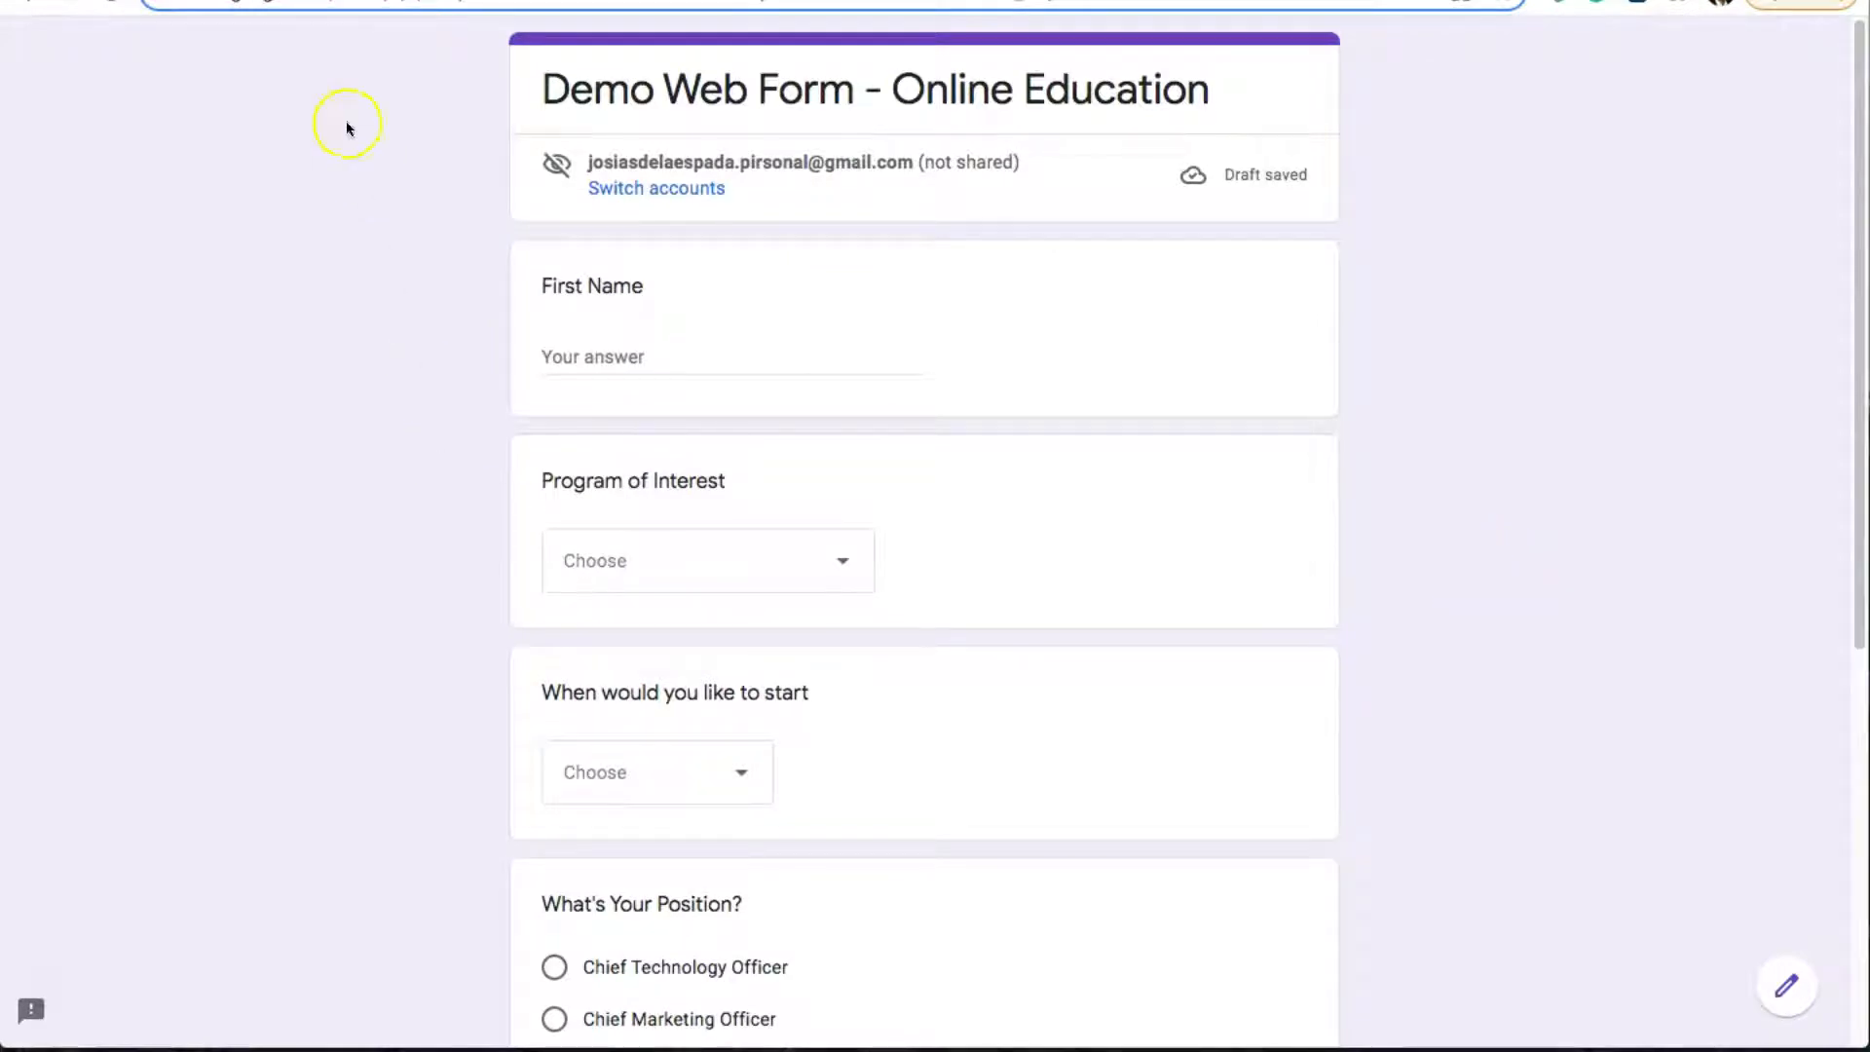
pyautogui.click(220, 0)
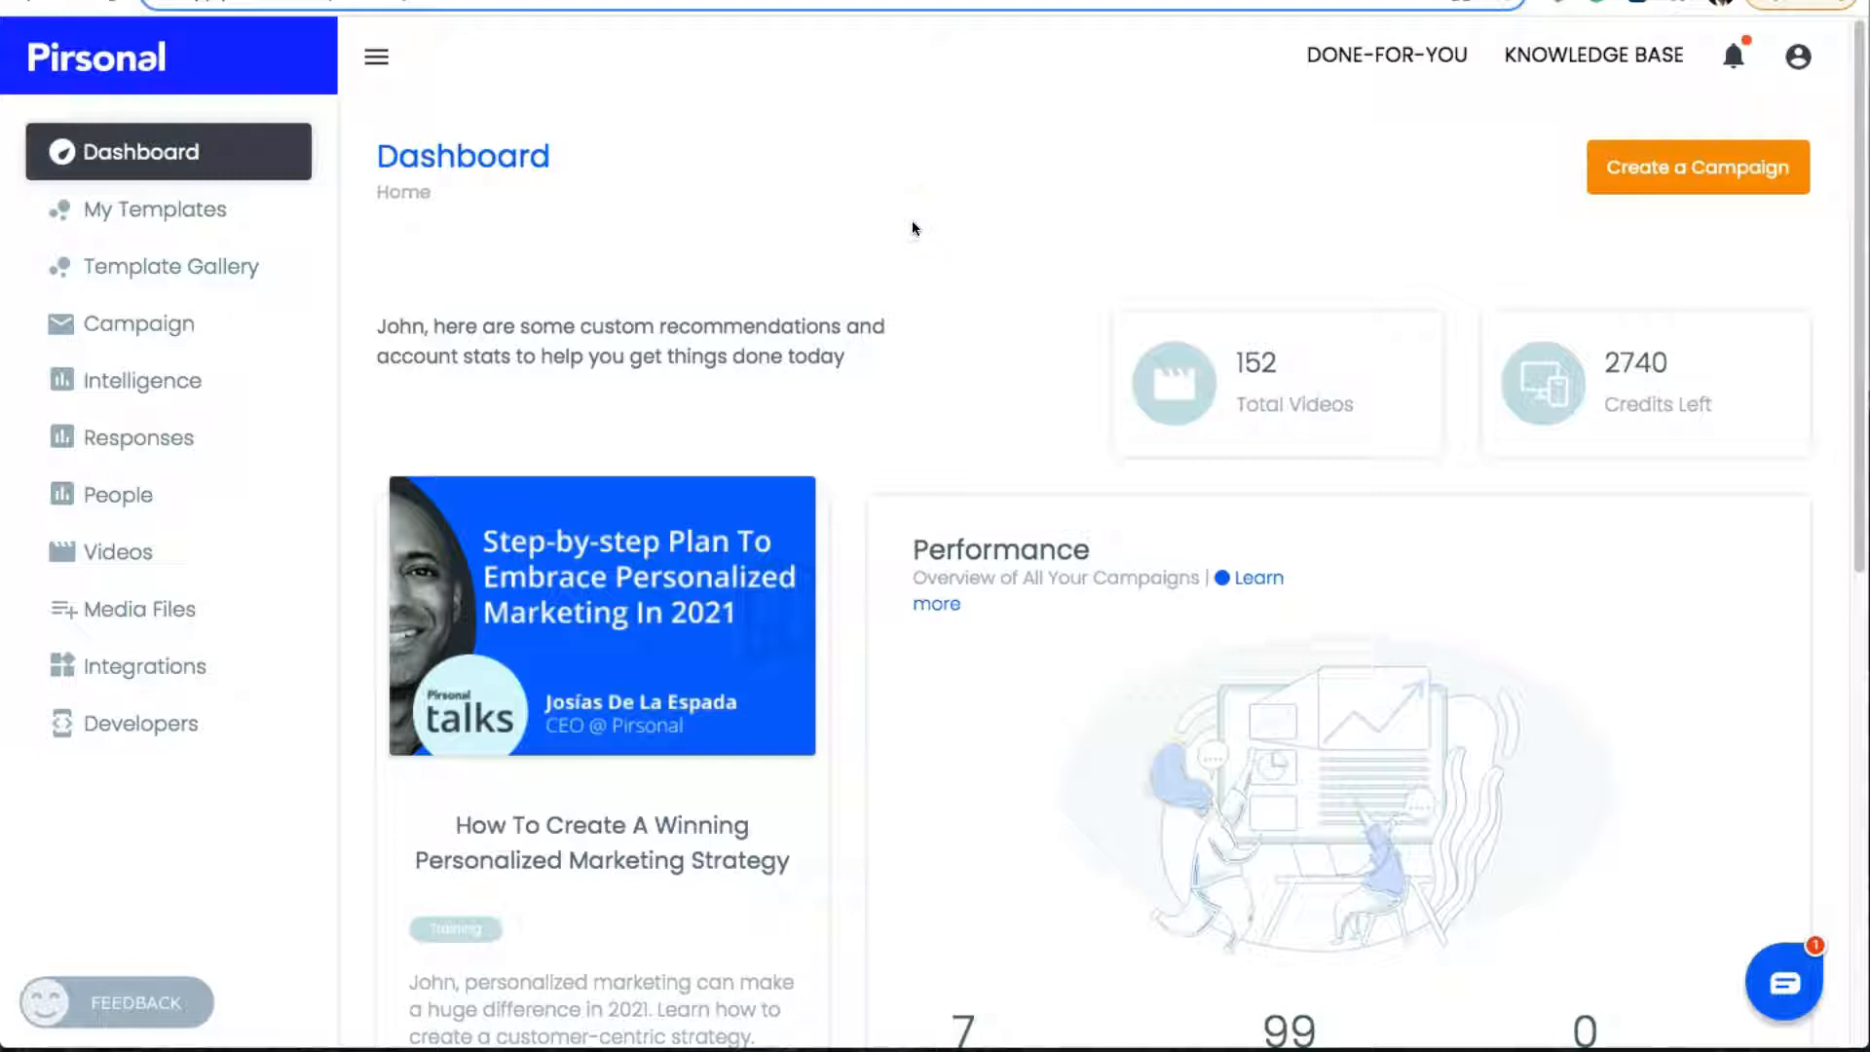
# Look through the Demo Web Form's questions down to Language, comparing it with the Pirsonal dashboard
pyautogui.click(1194, 1)
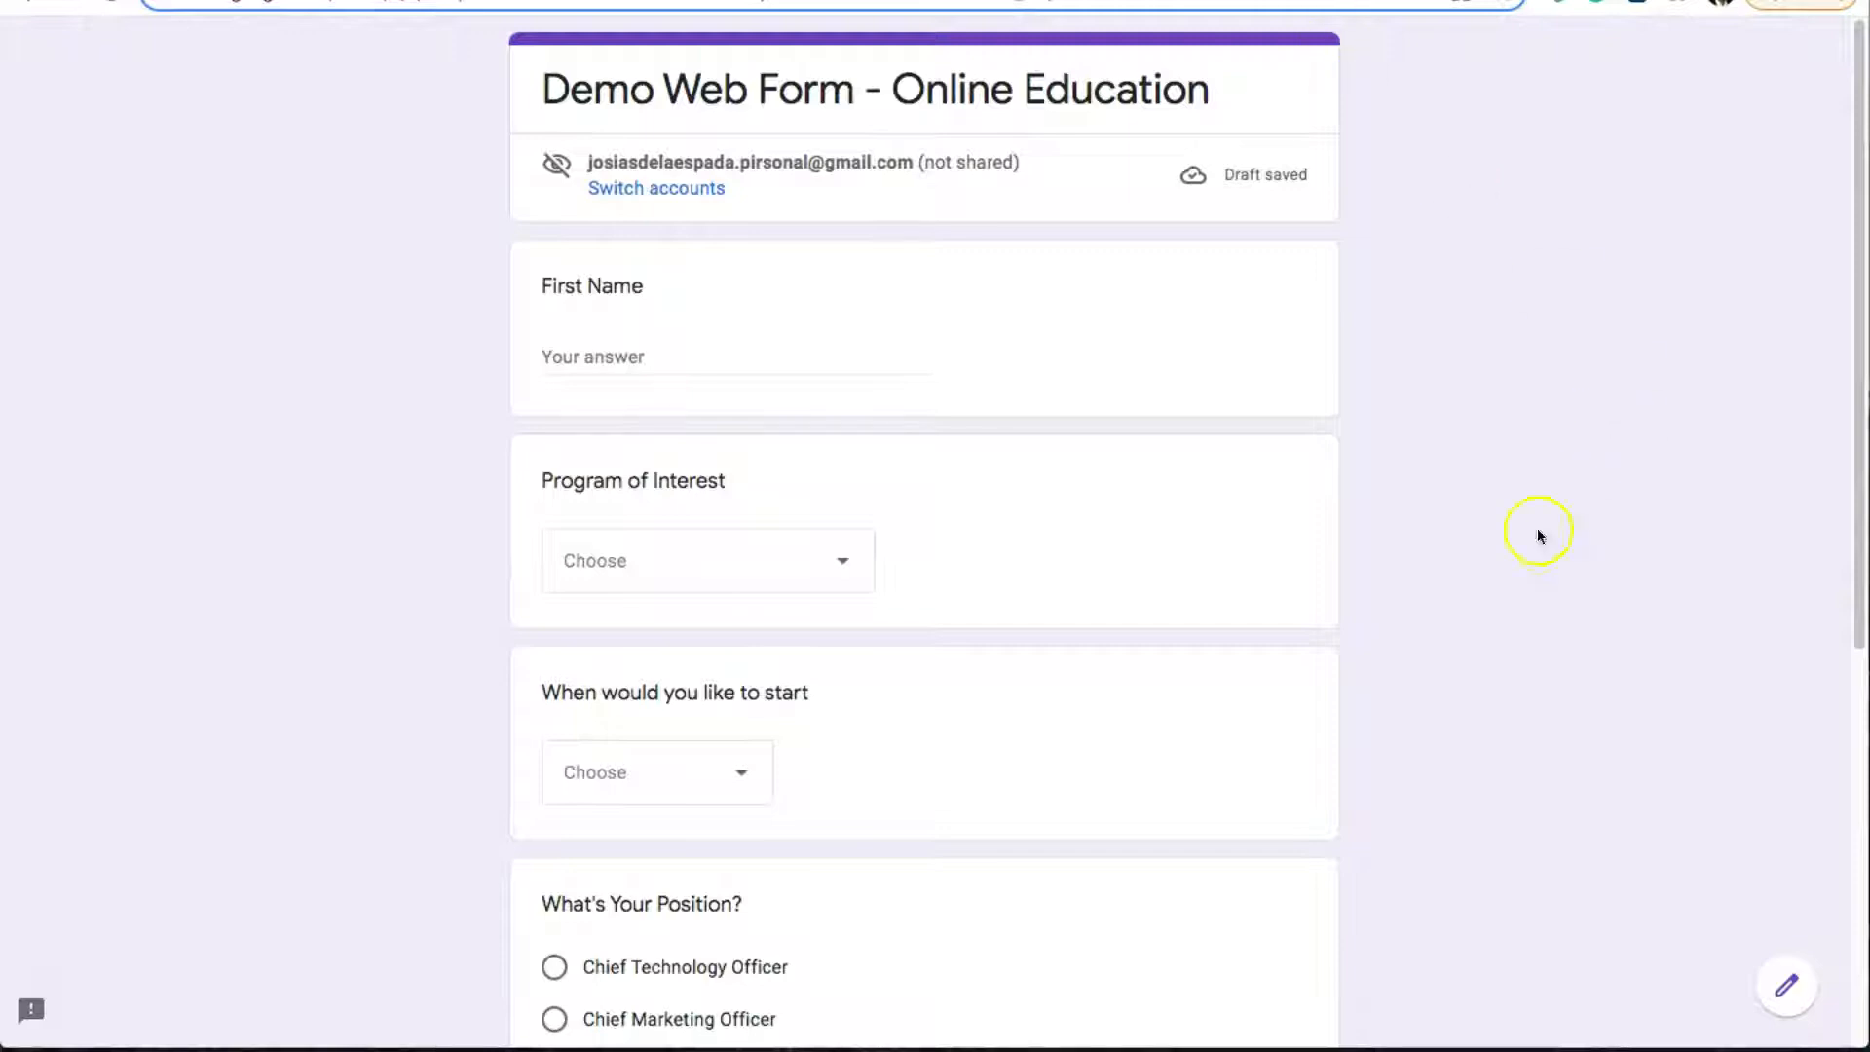
pyautogui.scroll(-6, 1466, 639)
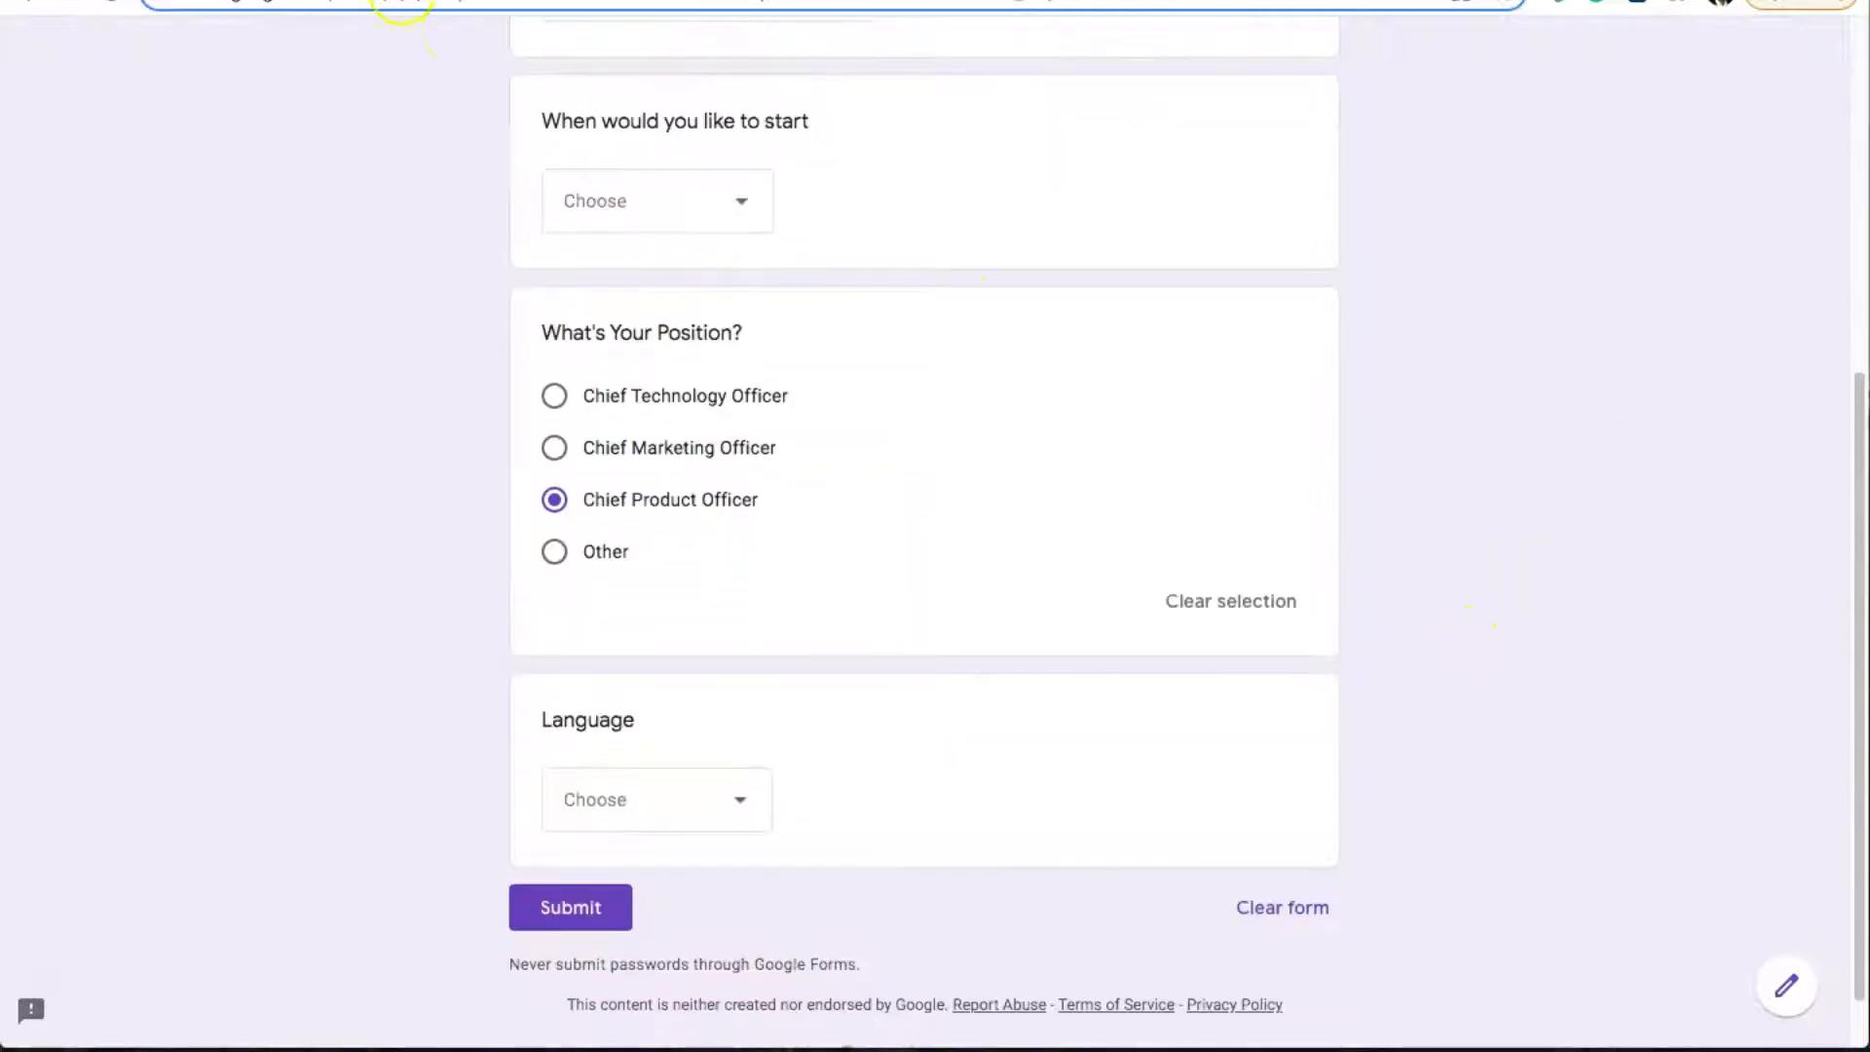
pyautogui.click(405, 1)
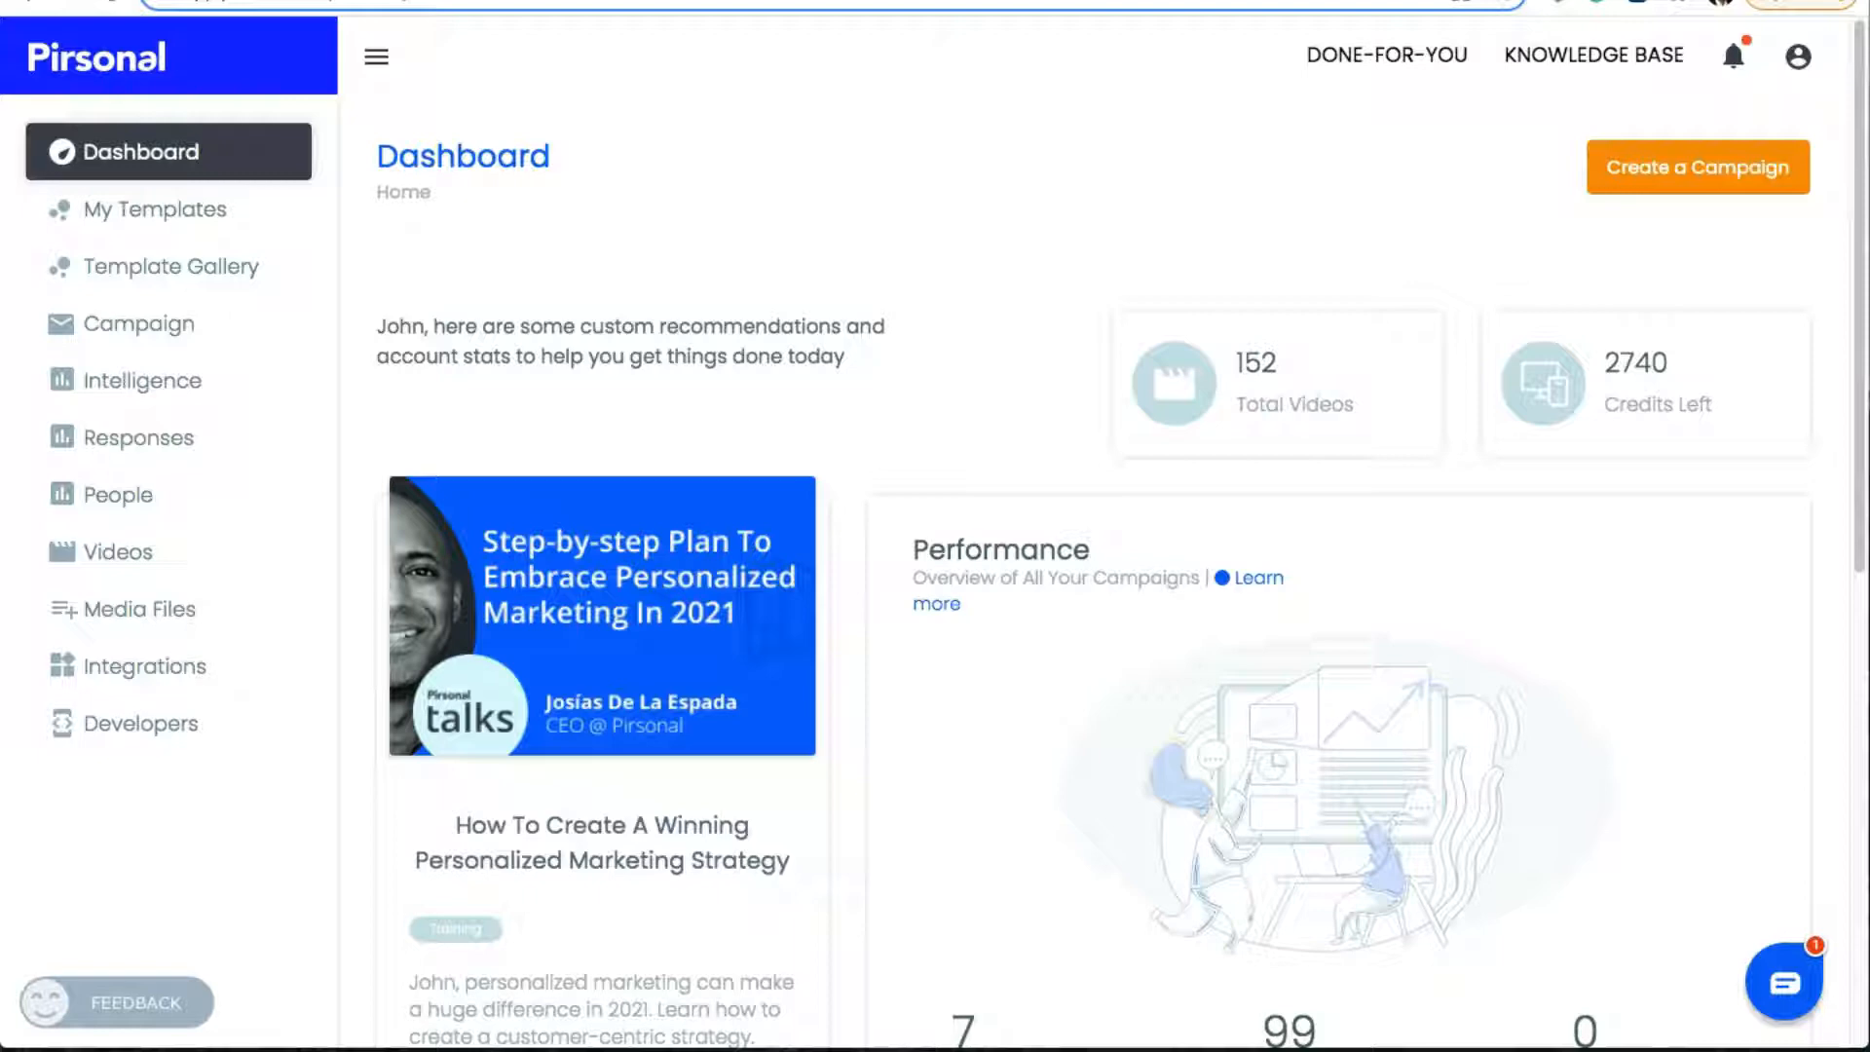
pyautogui.click(233, 1)
pyautogui.hotkey('ctrl', 'shift', 'Tab')
pyautogui.hotkey('ctrl', 'Tab')
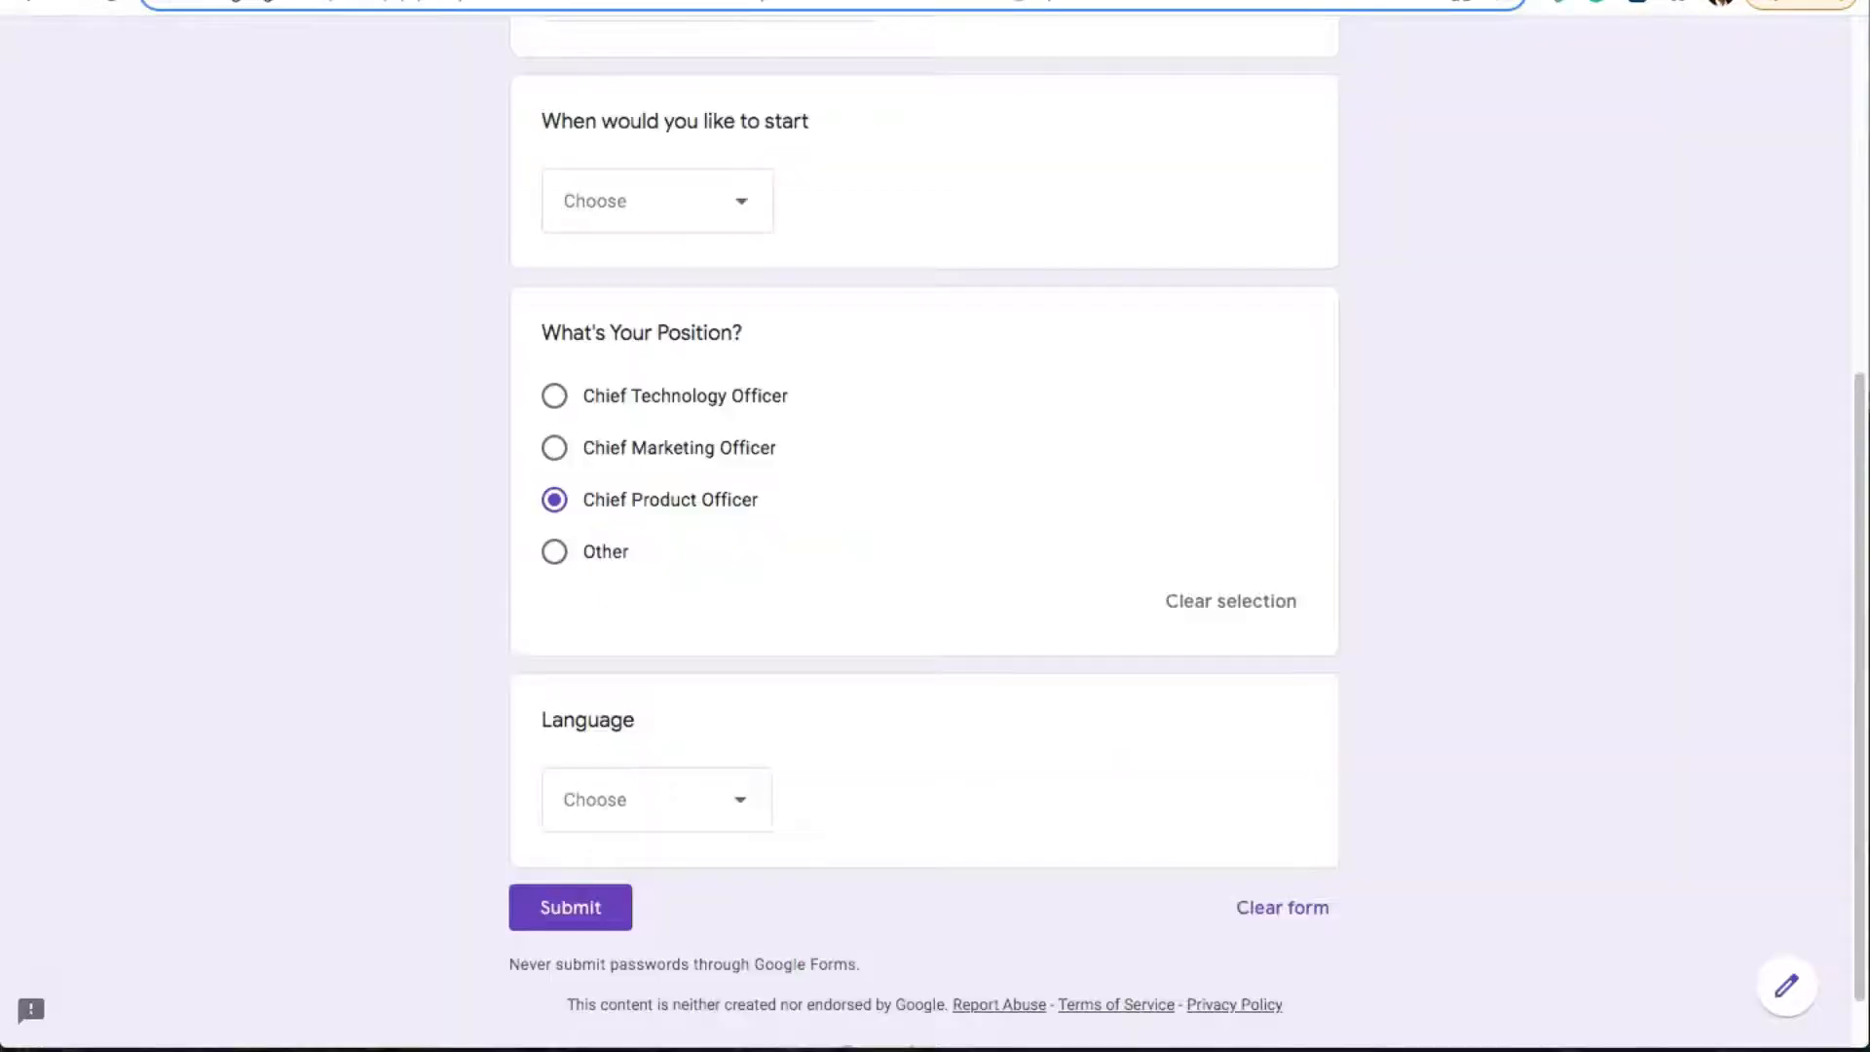
pyautogui.scroll(15, 1003, 395)
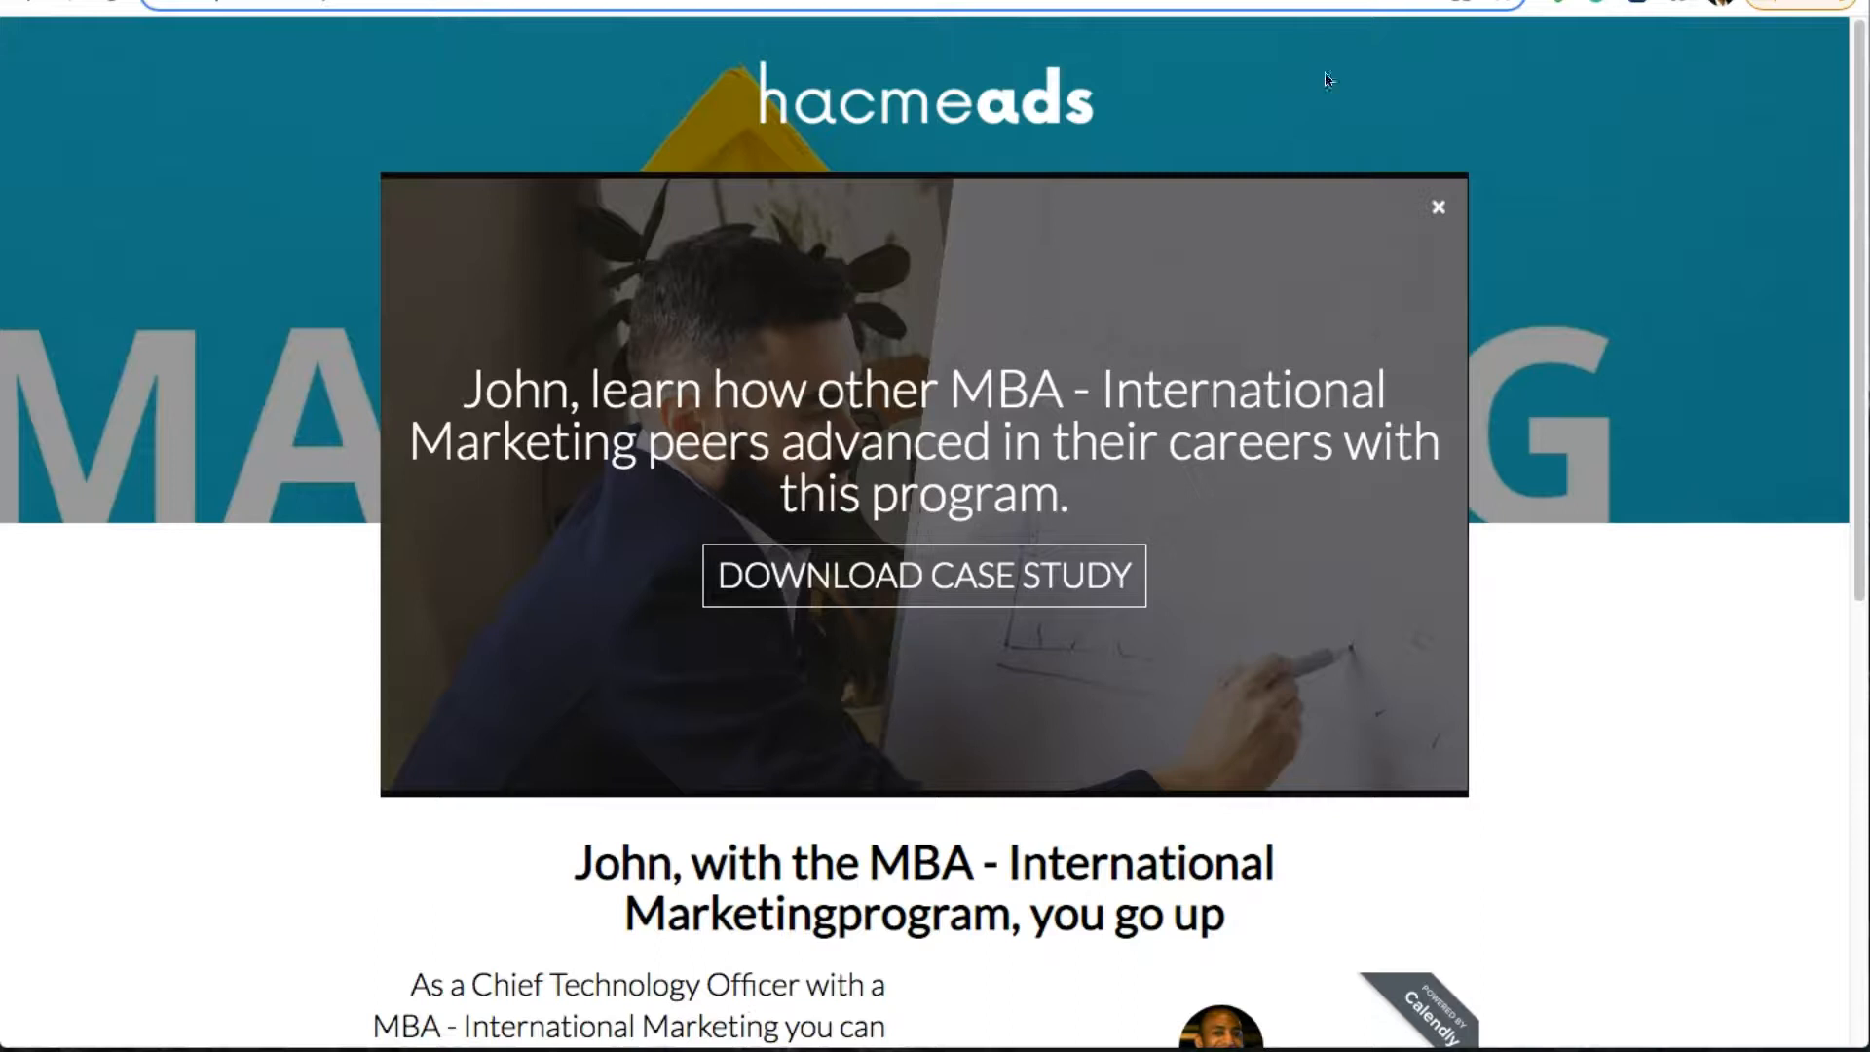
# Examine the landing page's personalized video overlay text, its case study call-to-action and the embedded meeting scheduler
pyautogui.moveTo(458, 390); pyautogui.dragTo(1182, 590)
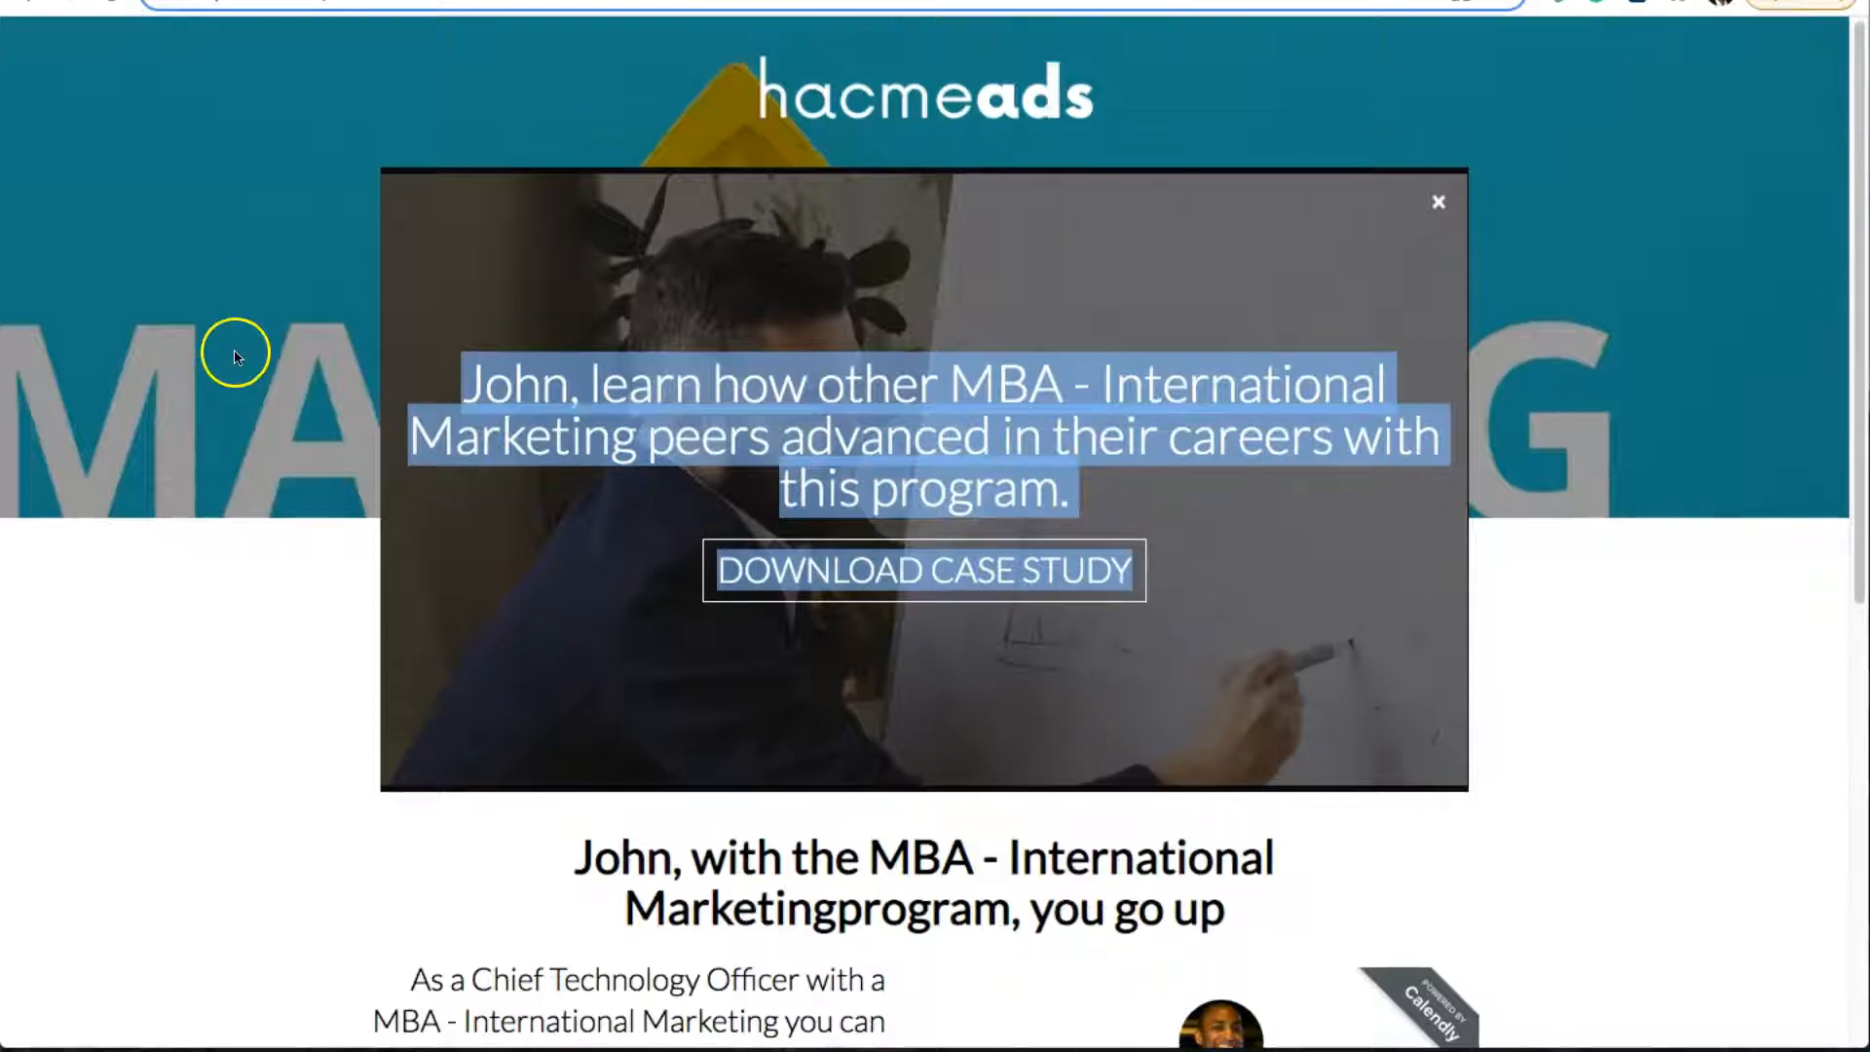
pyautogui.scroll(-5, 215, 383)
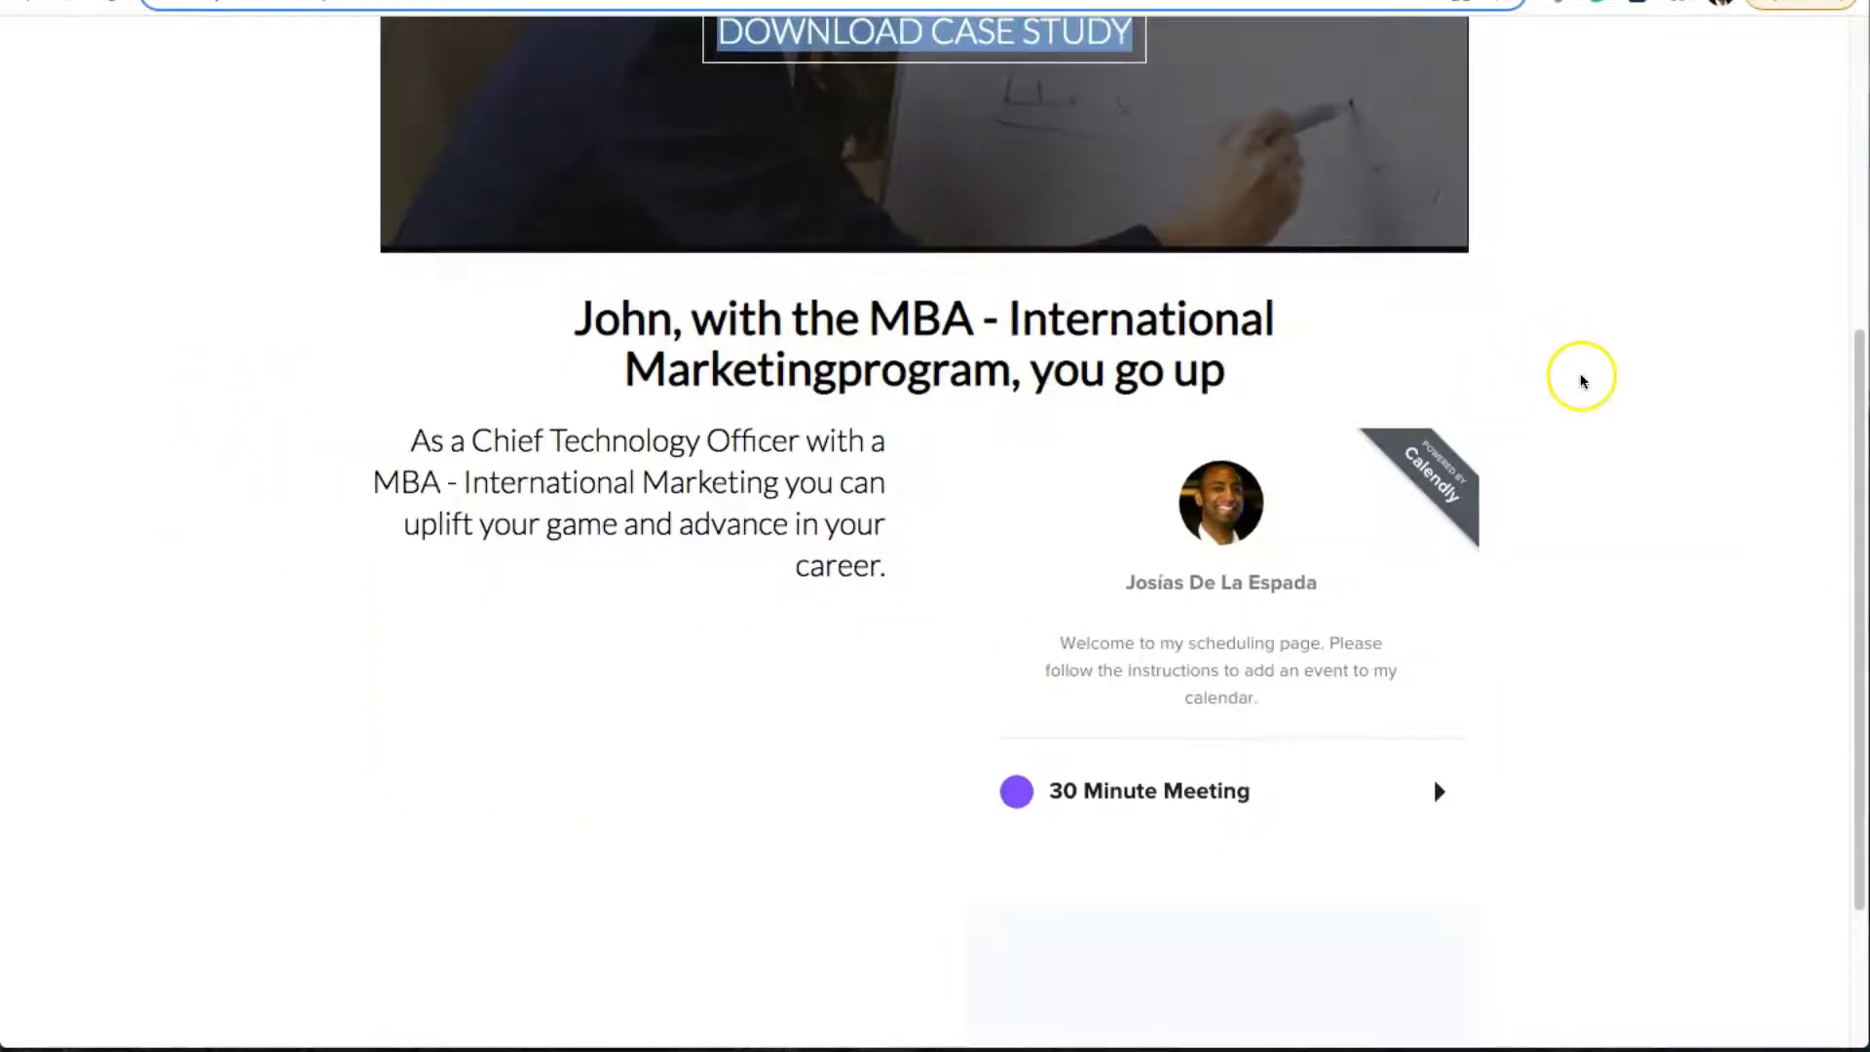
pyautogui.scroll(5, 1607, 361)
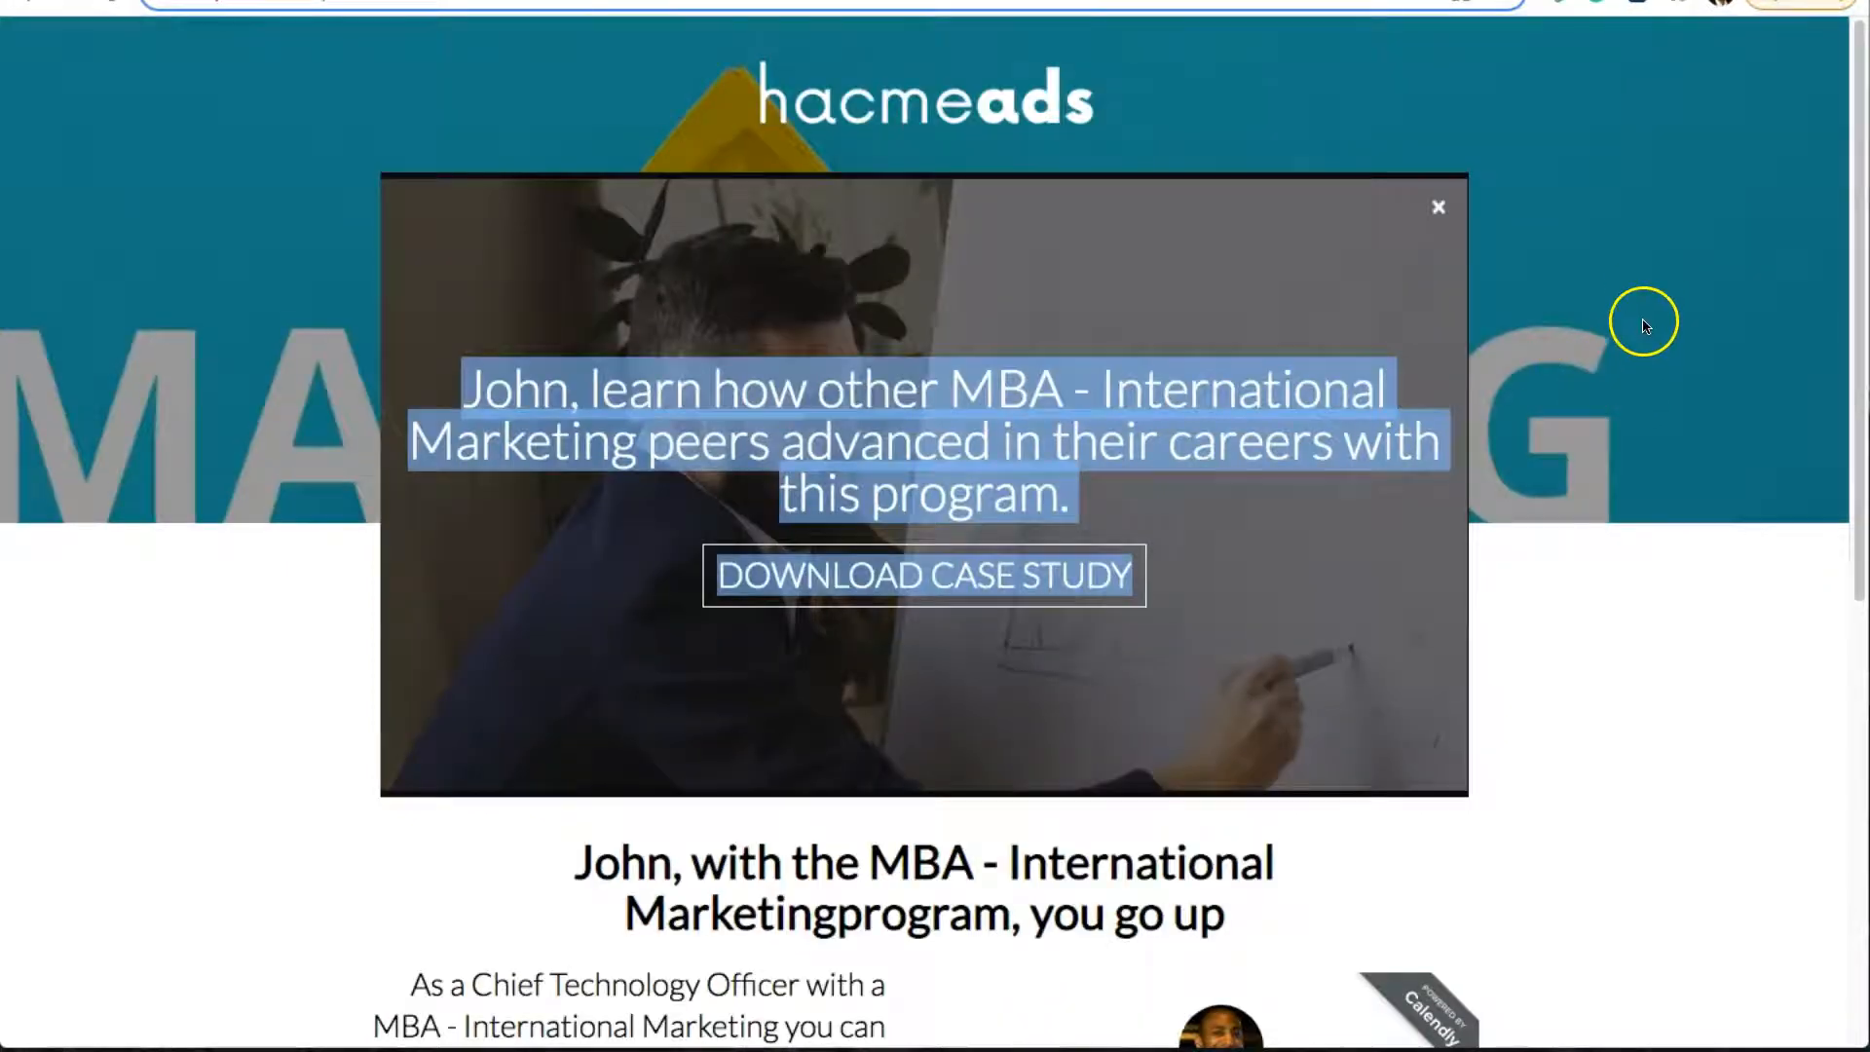
pyautogui.click(1581, 196)
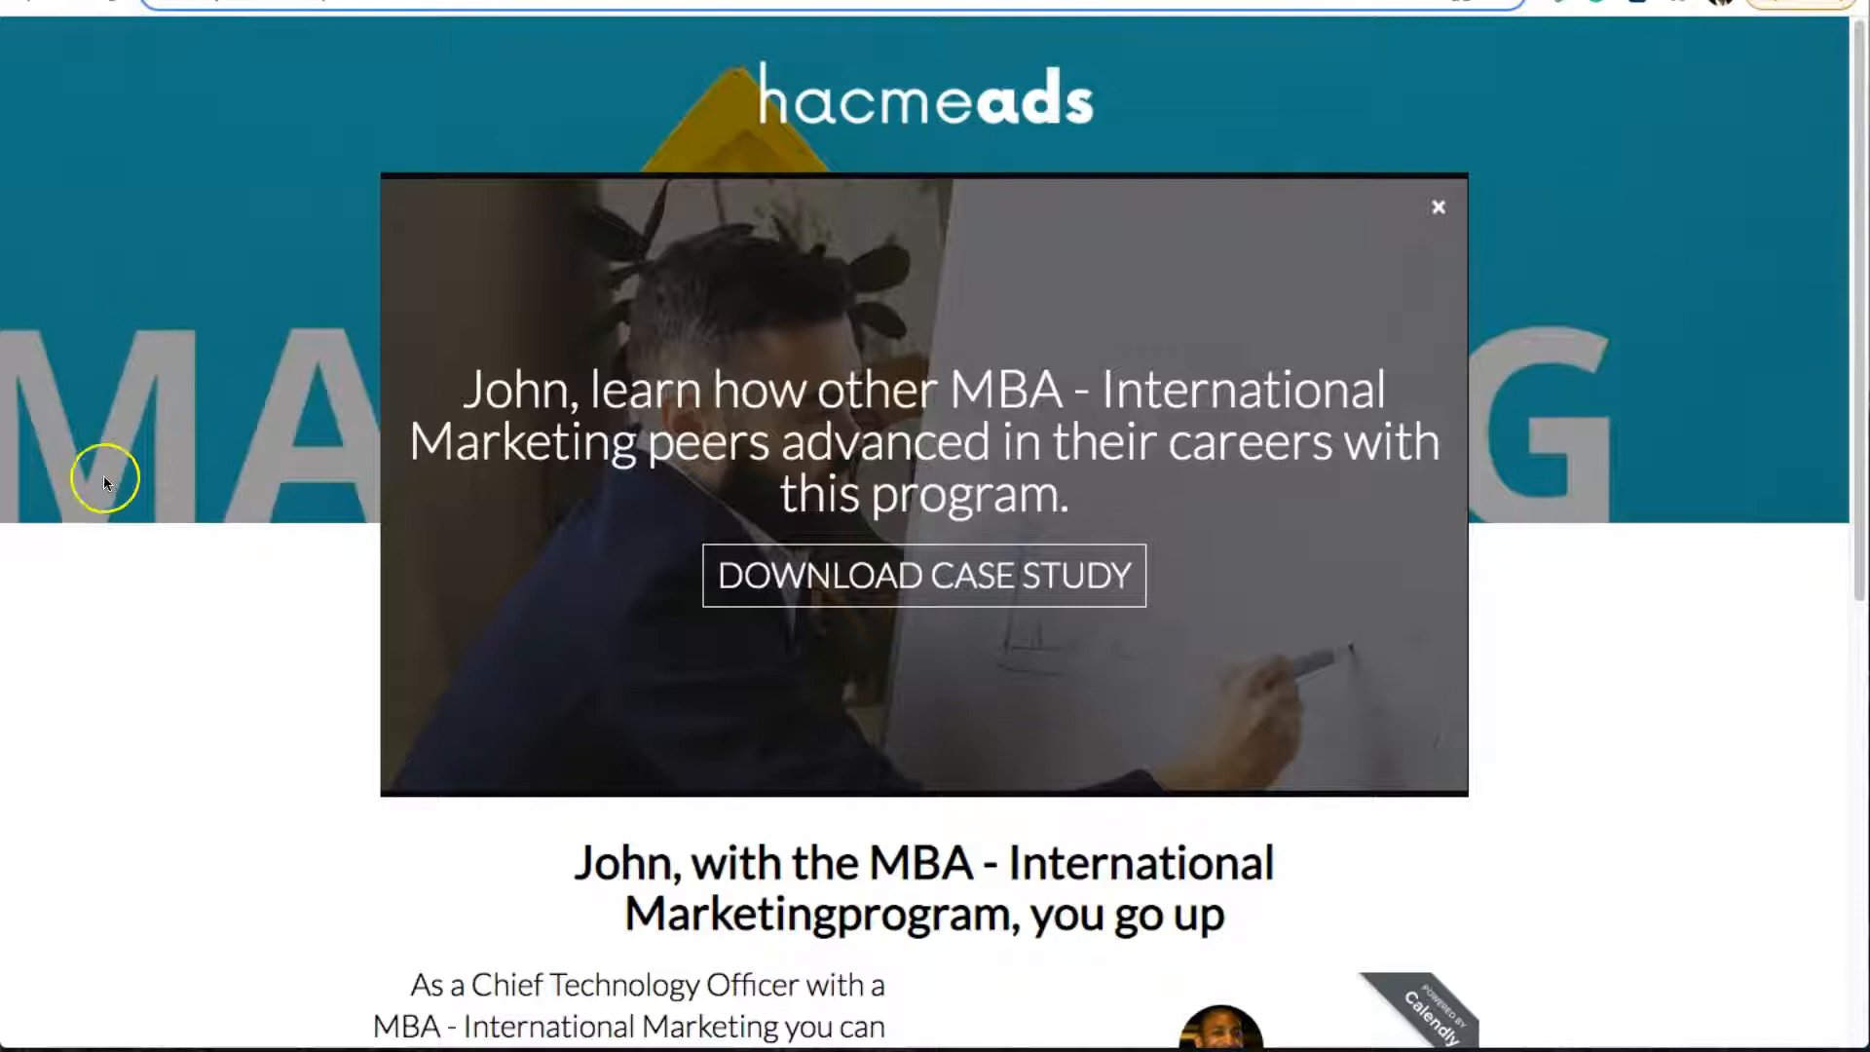
pyautogui.rightClick(890, 110)
pyautogui.click(1017, 160)
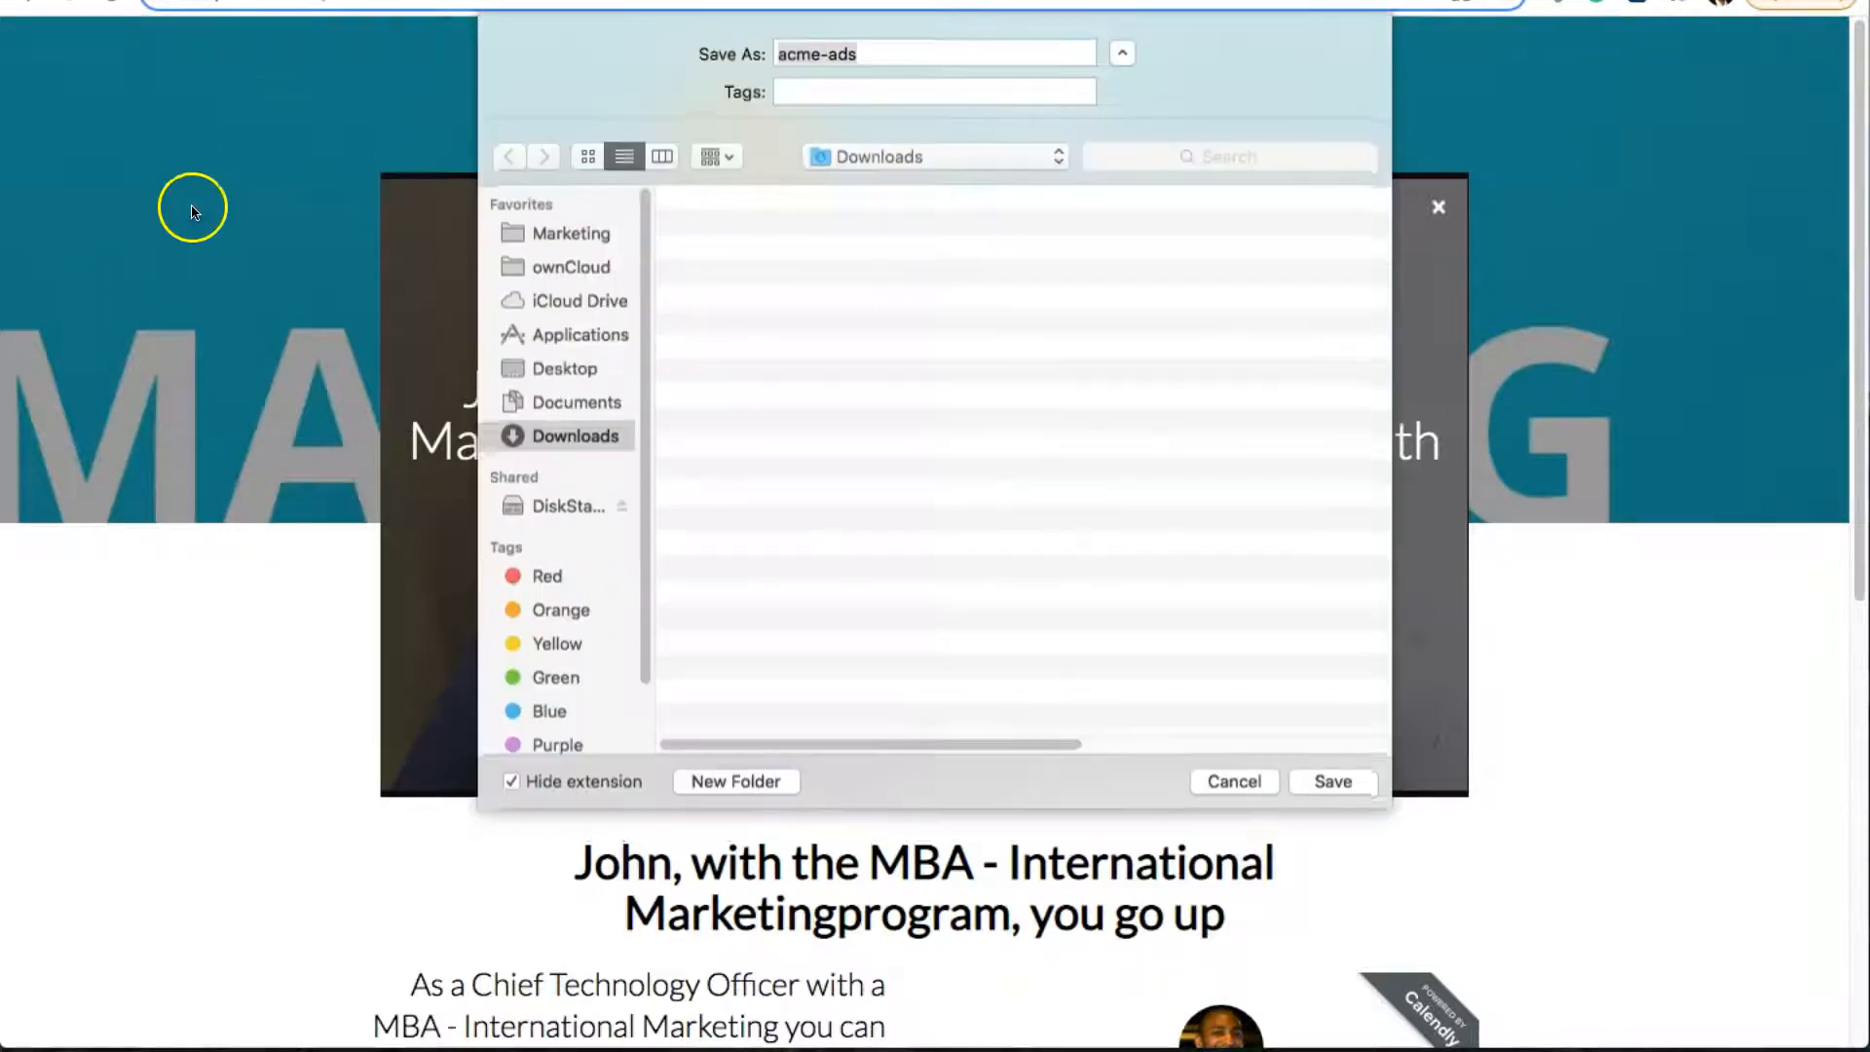
pyautogui.click(1219, 783)
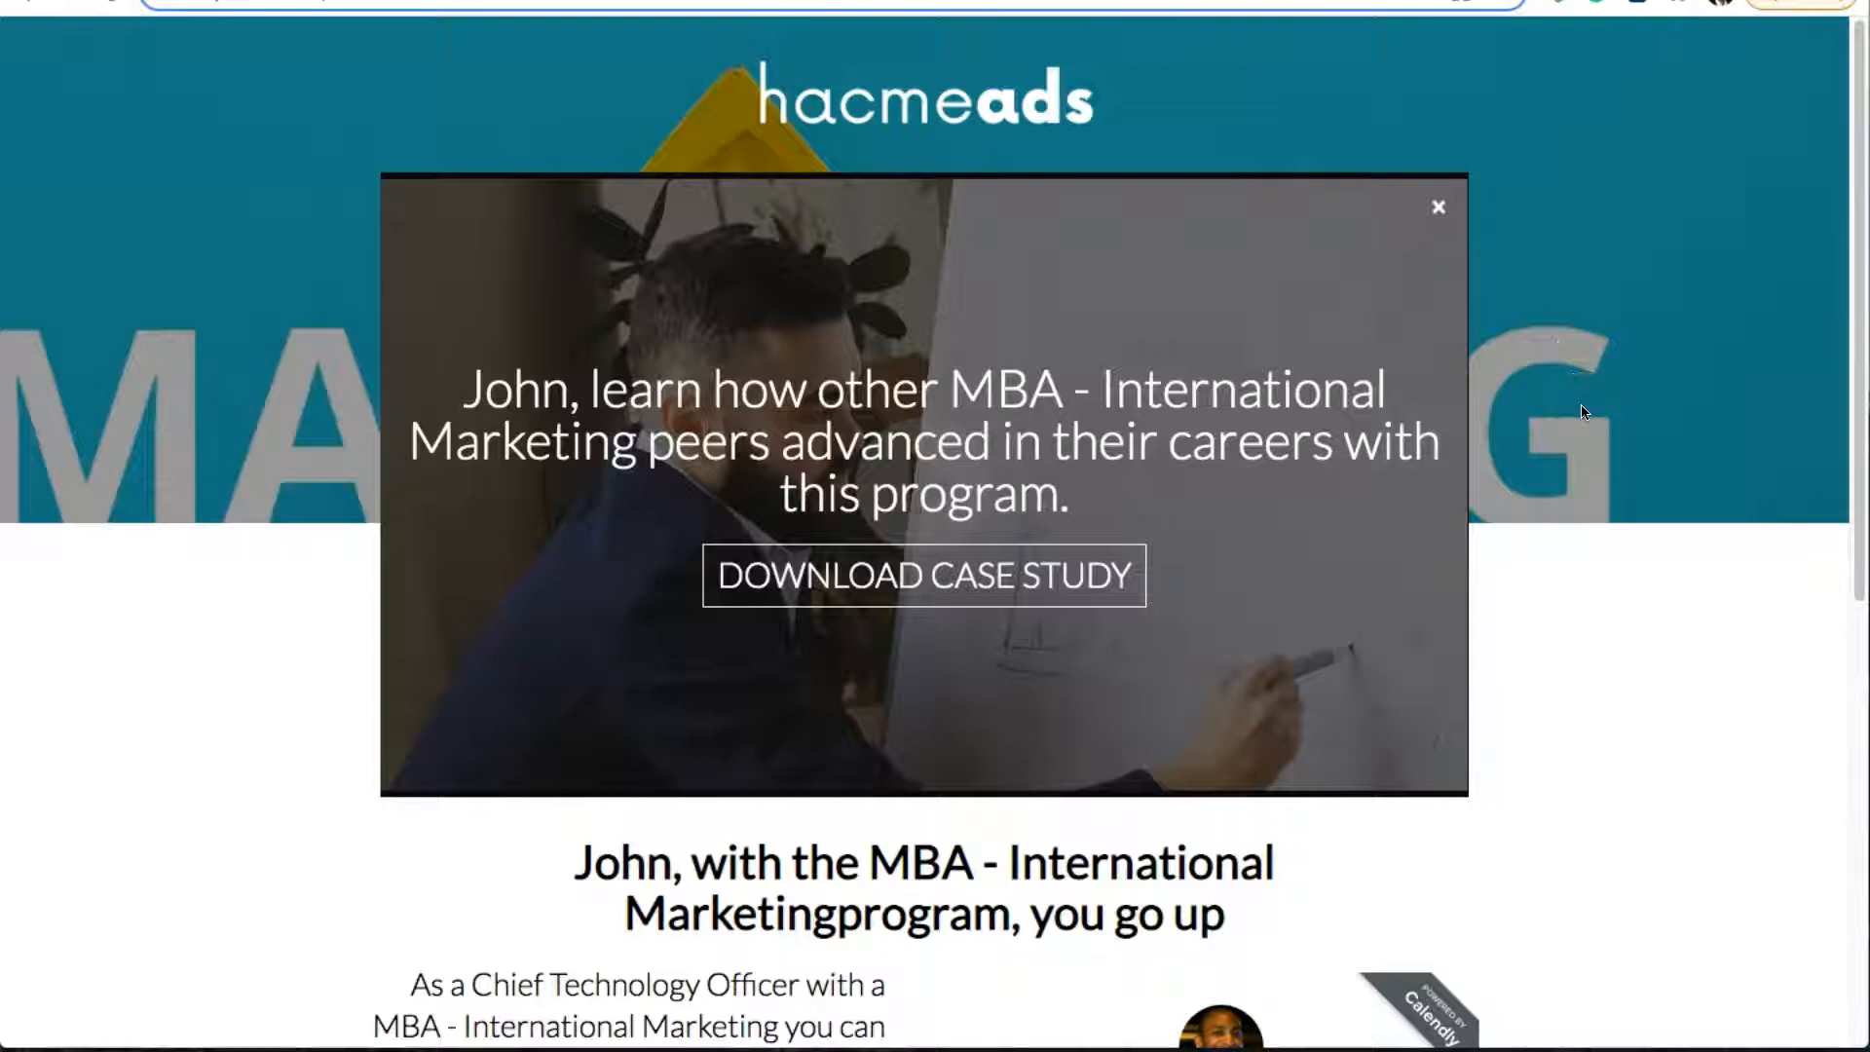
# Examine the personalized heading and career paragraph below the video on the landing page
pyautogui.scroll(-2, 1581, 405)
pyautogui.scroll(2, 1568, 403)
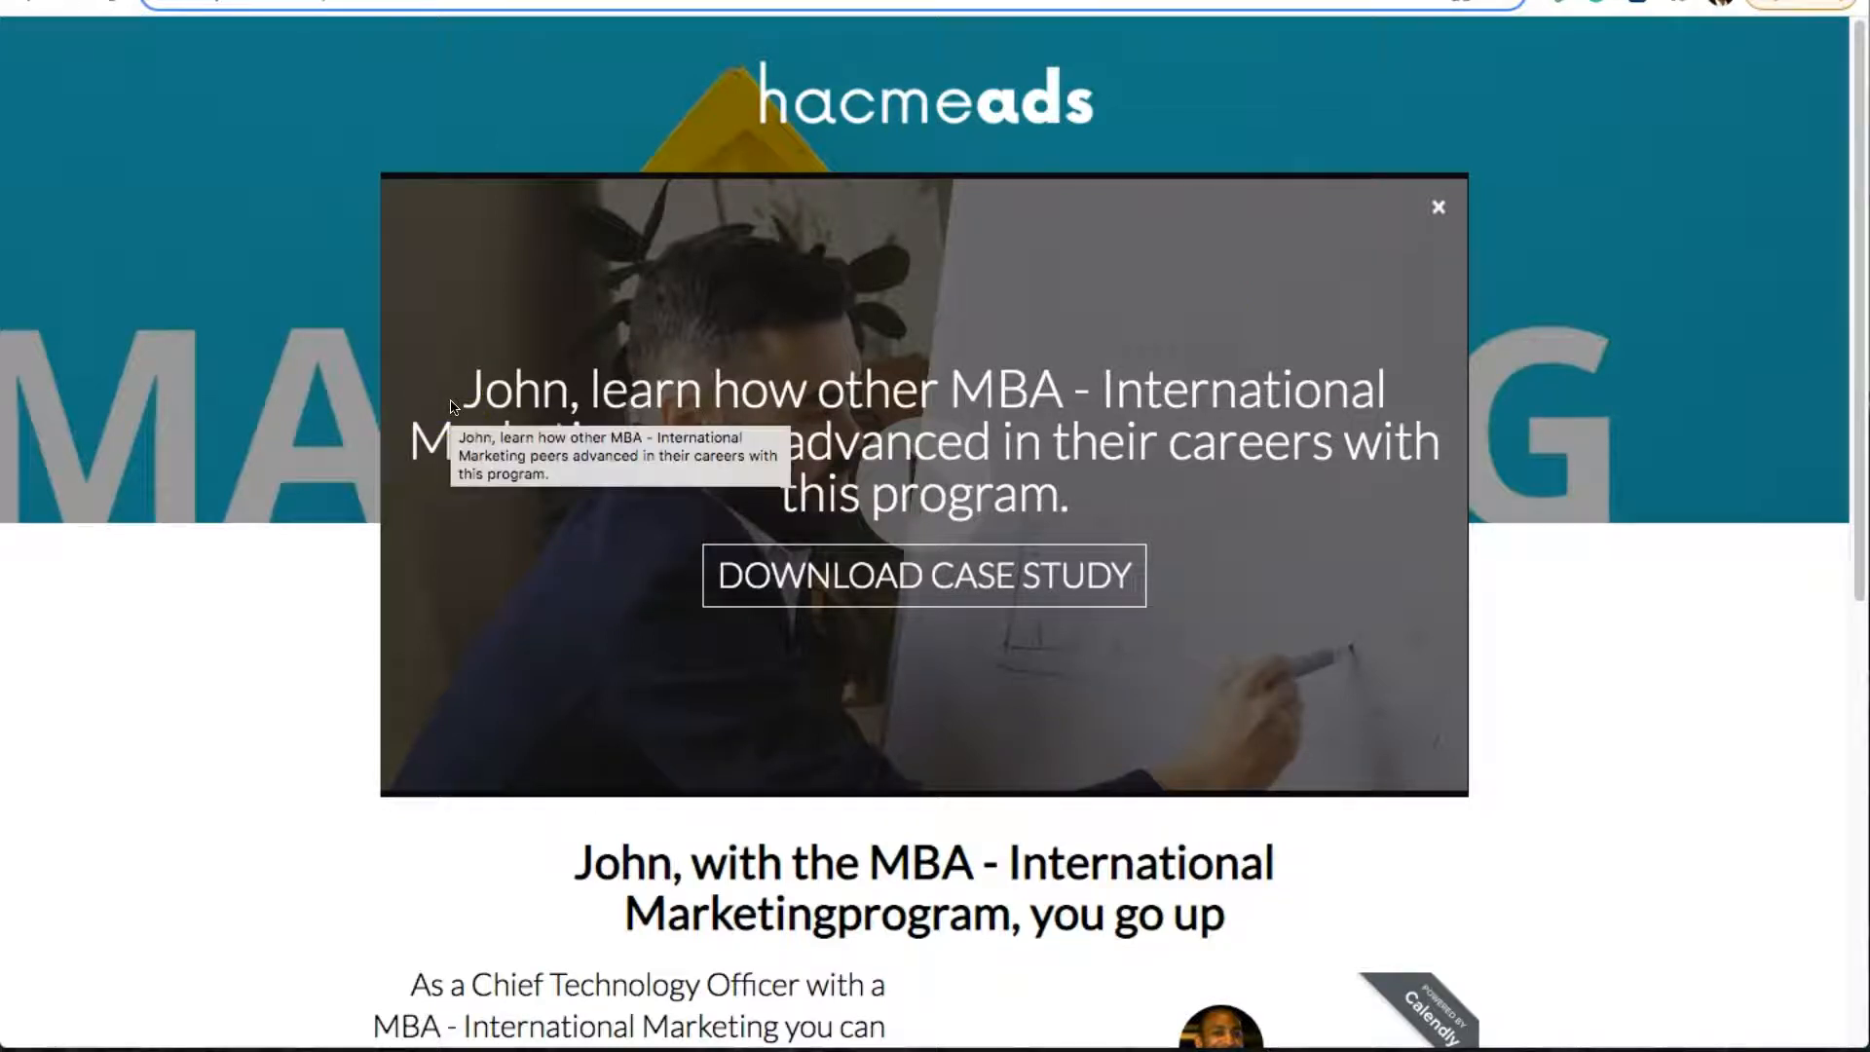
pyautogui.scroll(-1, 585, 751)
pyautogui.moveTo(576, 752); pyautogui.dragTo(1506, 1006)
pyautogui.scroll(1, 1646, 748)
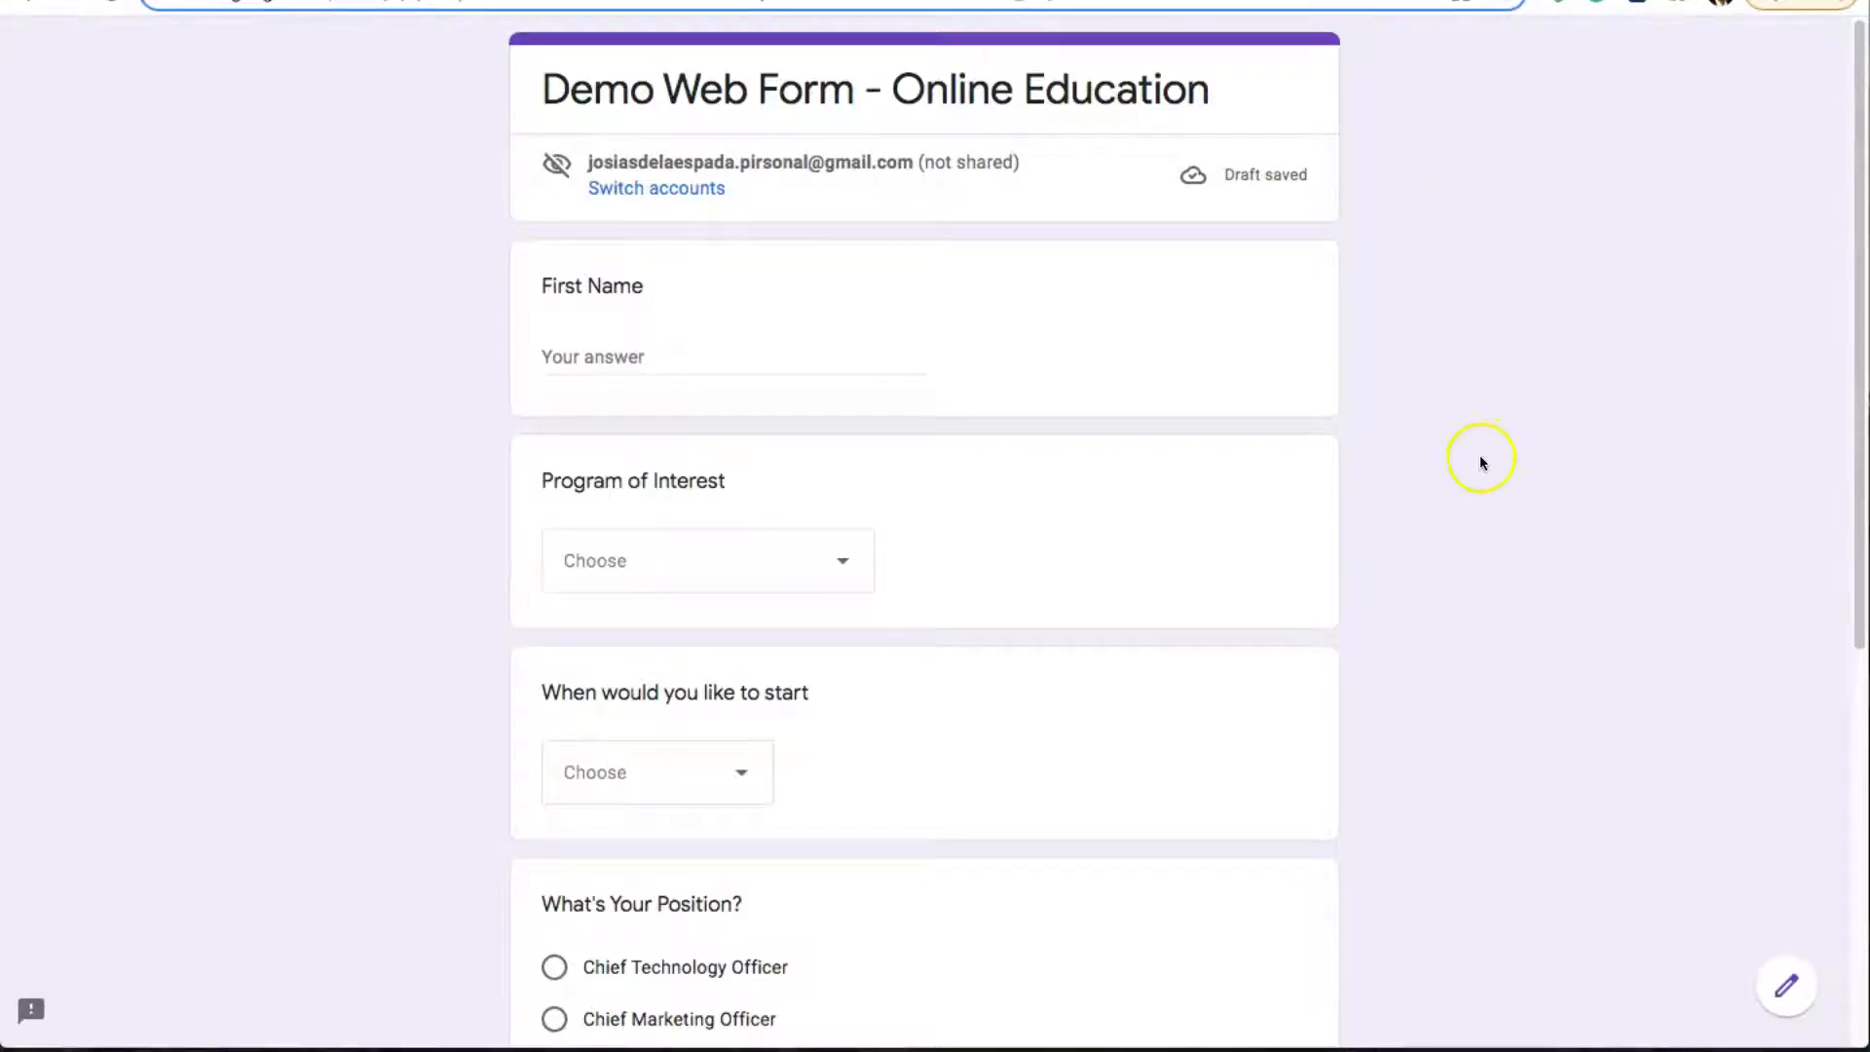
# Inspect the First Name field and the Program of Interest choices in the Demo Web Form without answering them
pyautogui.scroll(-1, 1480, 458)
pyautogui.click(573, 357)
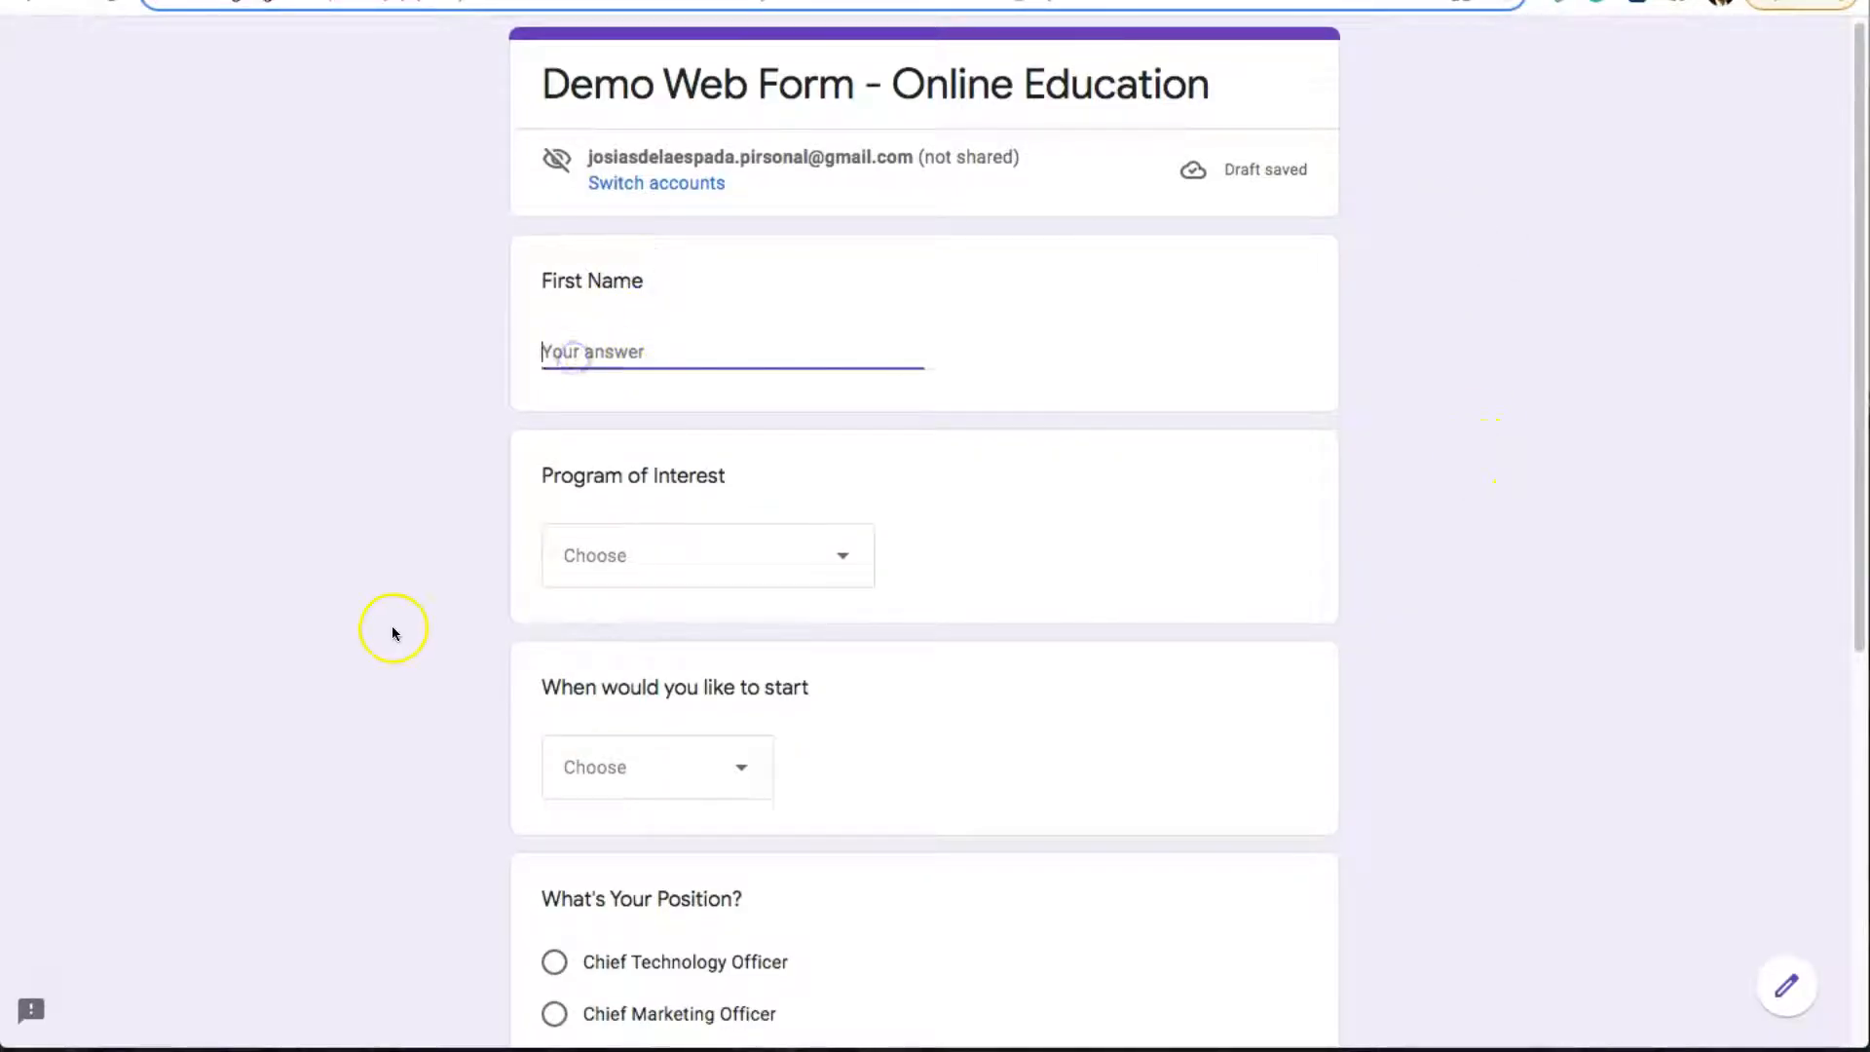
pyautogui.scroll(-2, 392, 625)
pyautogui.scroll(-2, 689, 409)
pyautogui.click(681, 286)
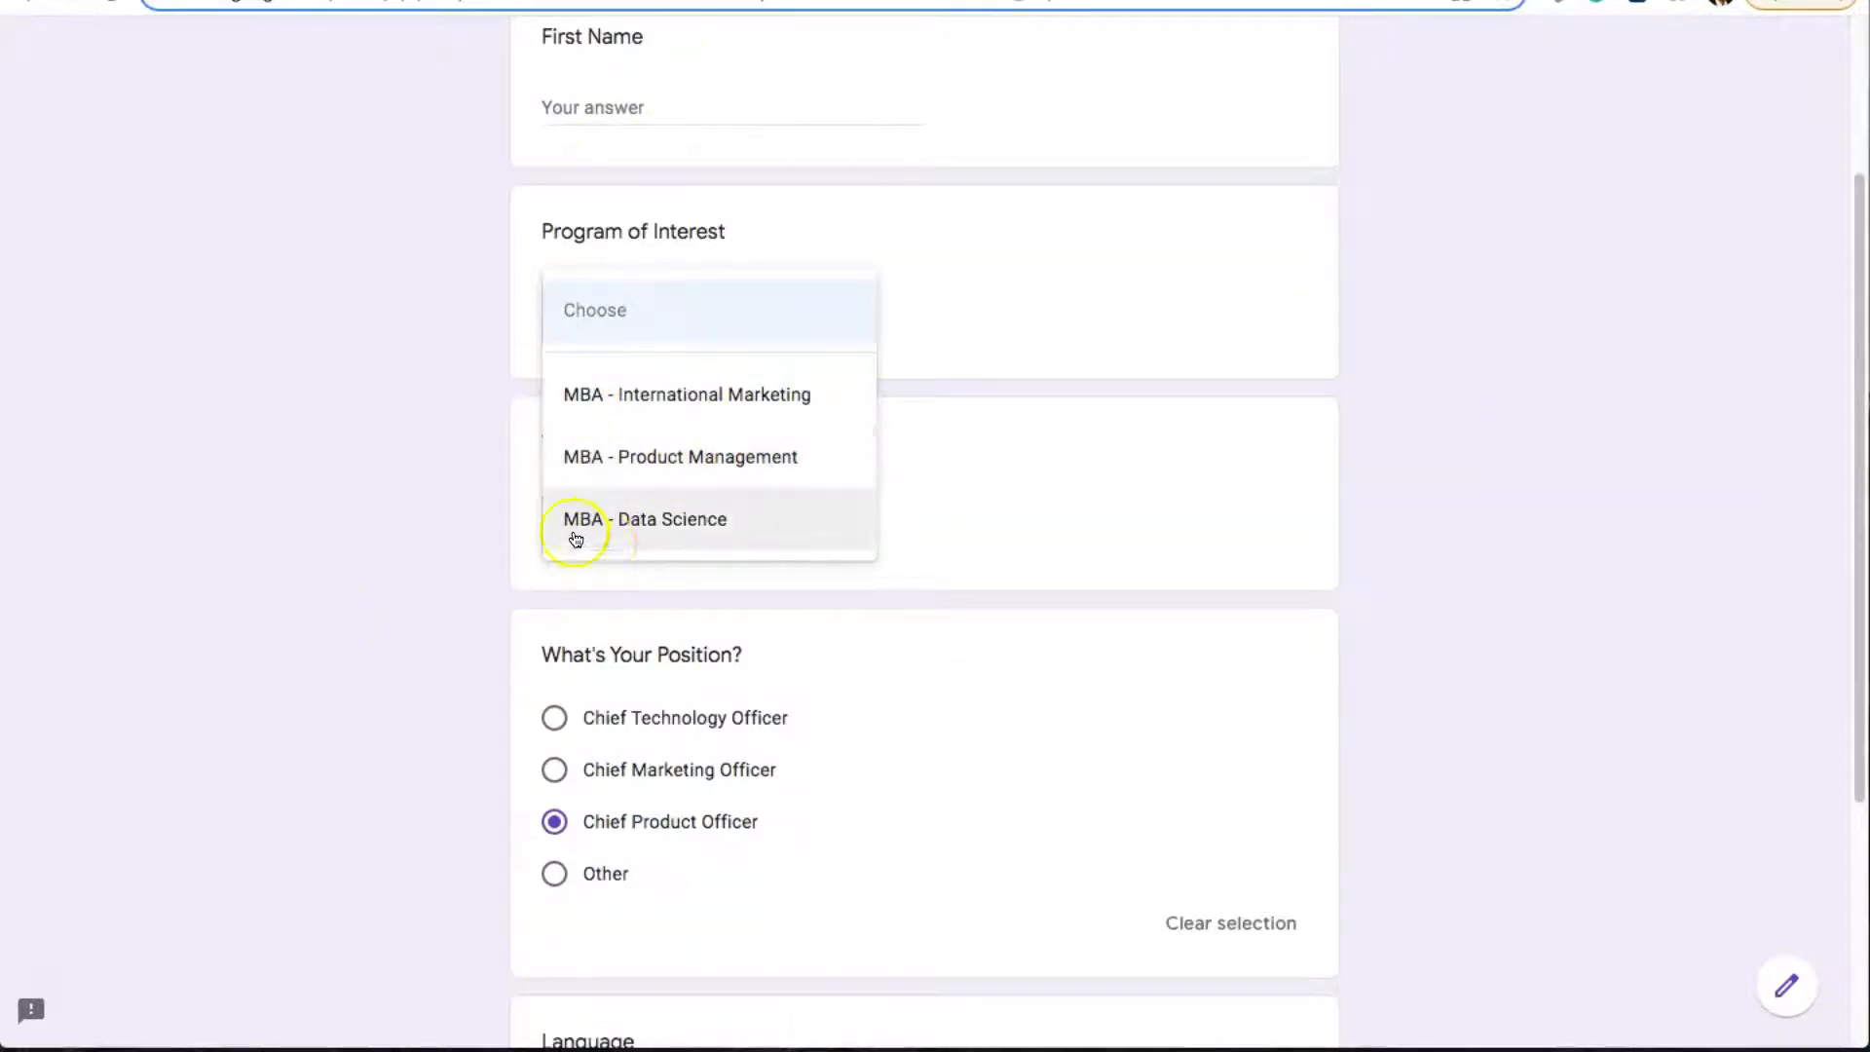
pyautogui.scroll(-5, 409, 624)
pyautogui.click(351, 633)
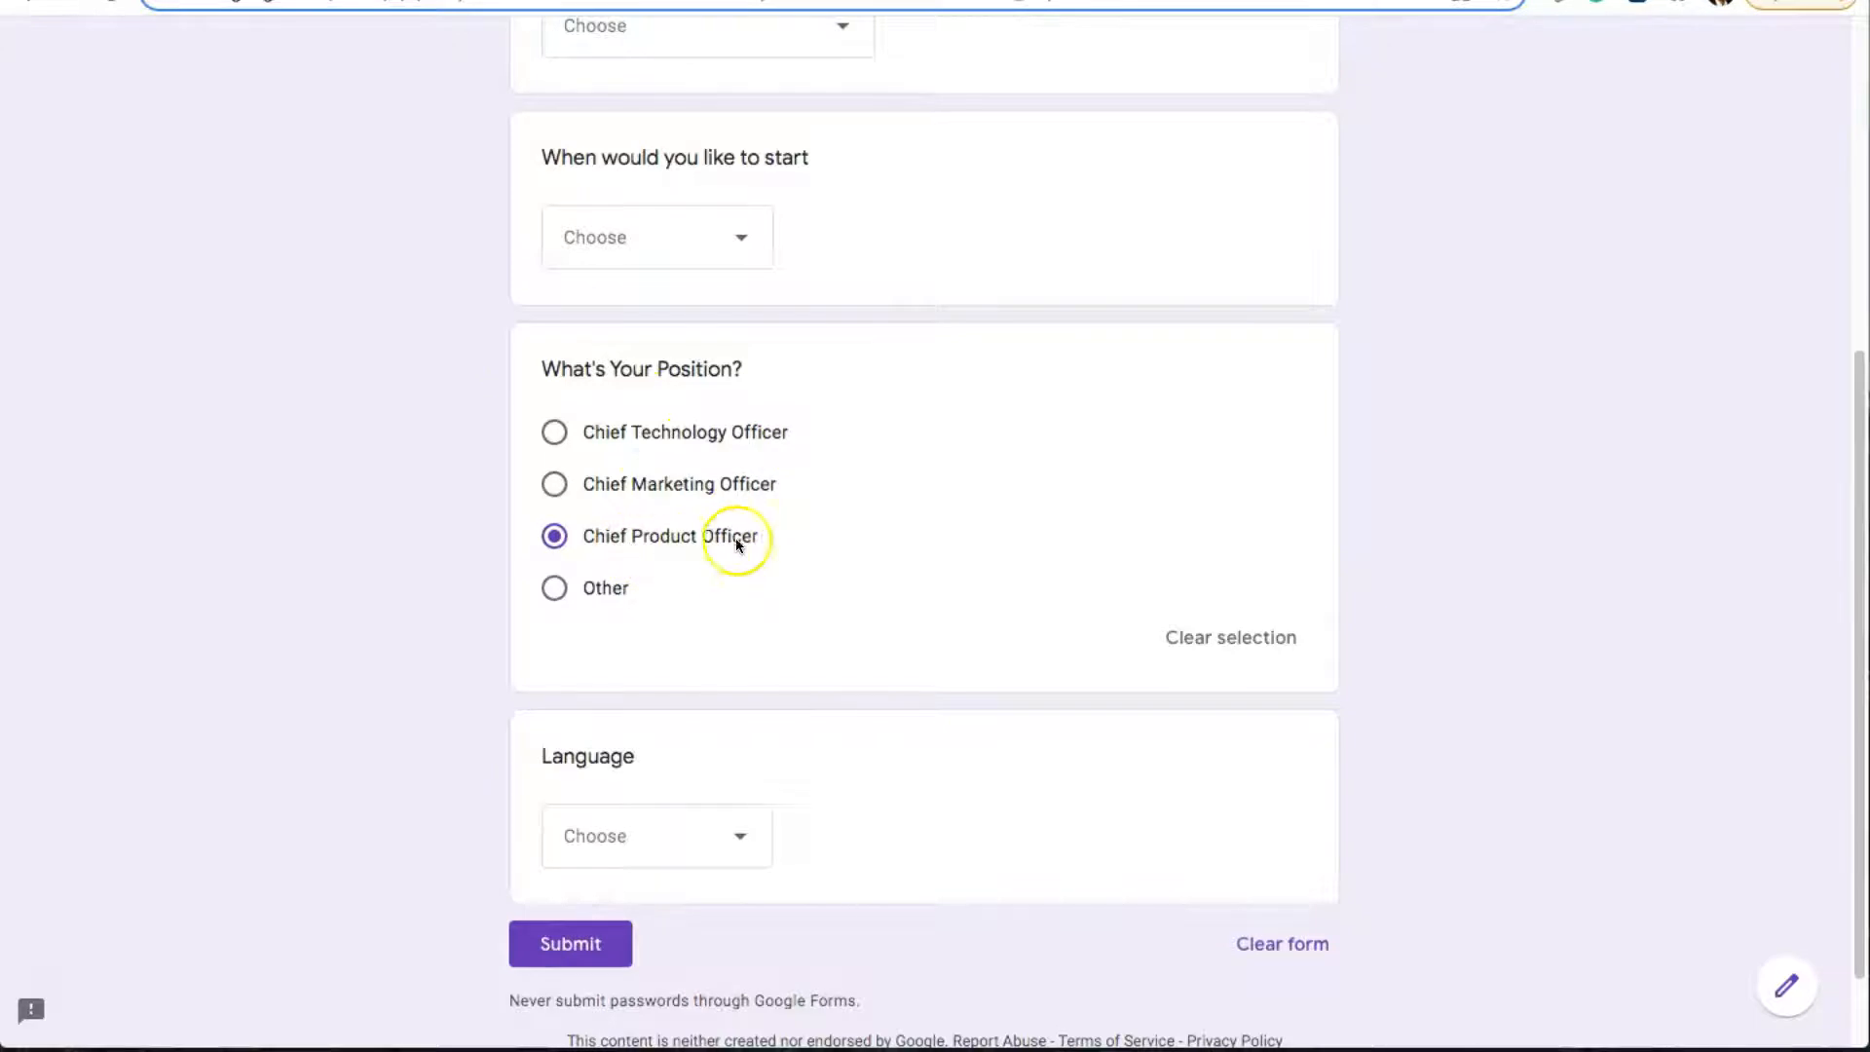
# Choose Other as the position in the Demo Web Form and view the available Language choices
pyautogui.scroll(-1, 502, 584)
pyautogui.click(554, 484)
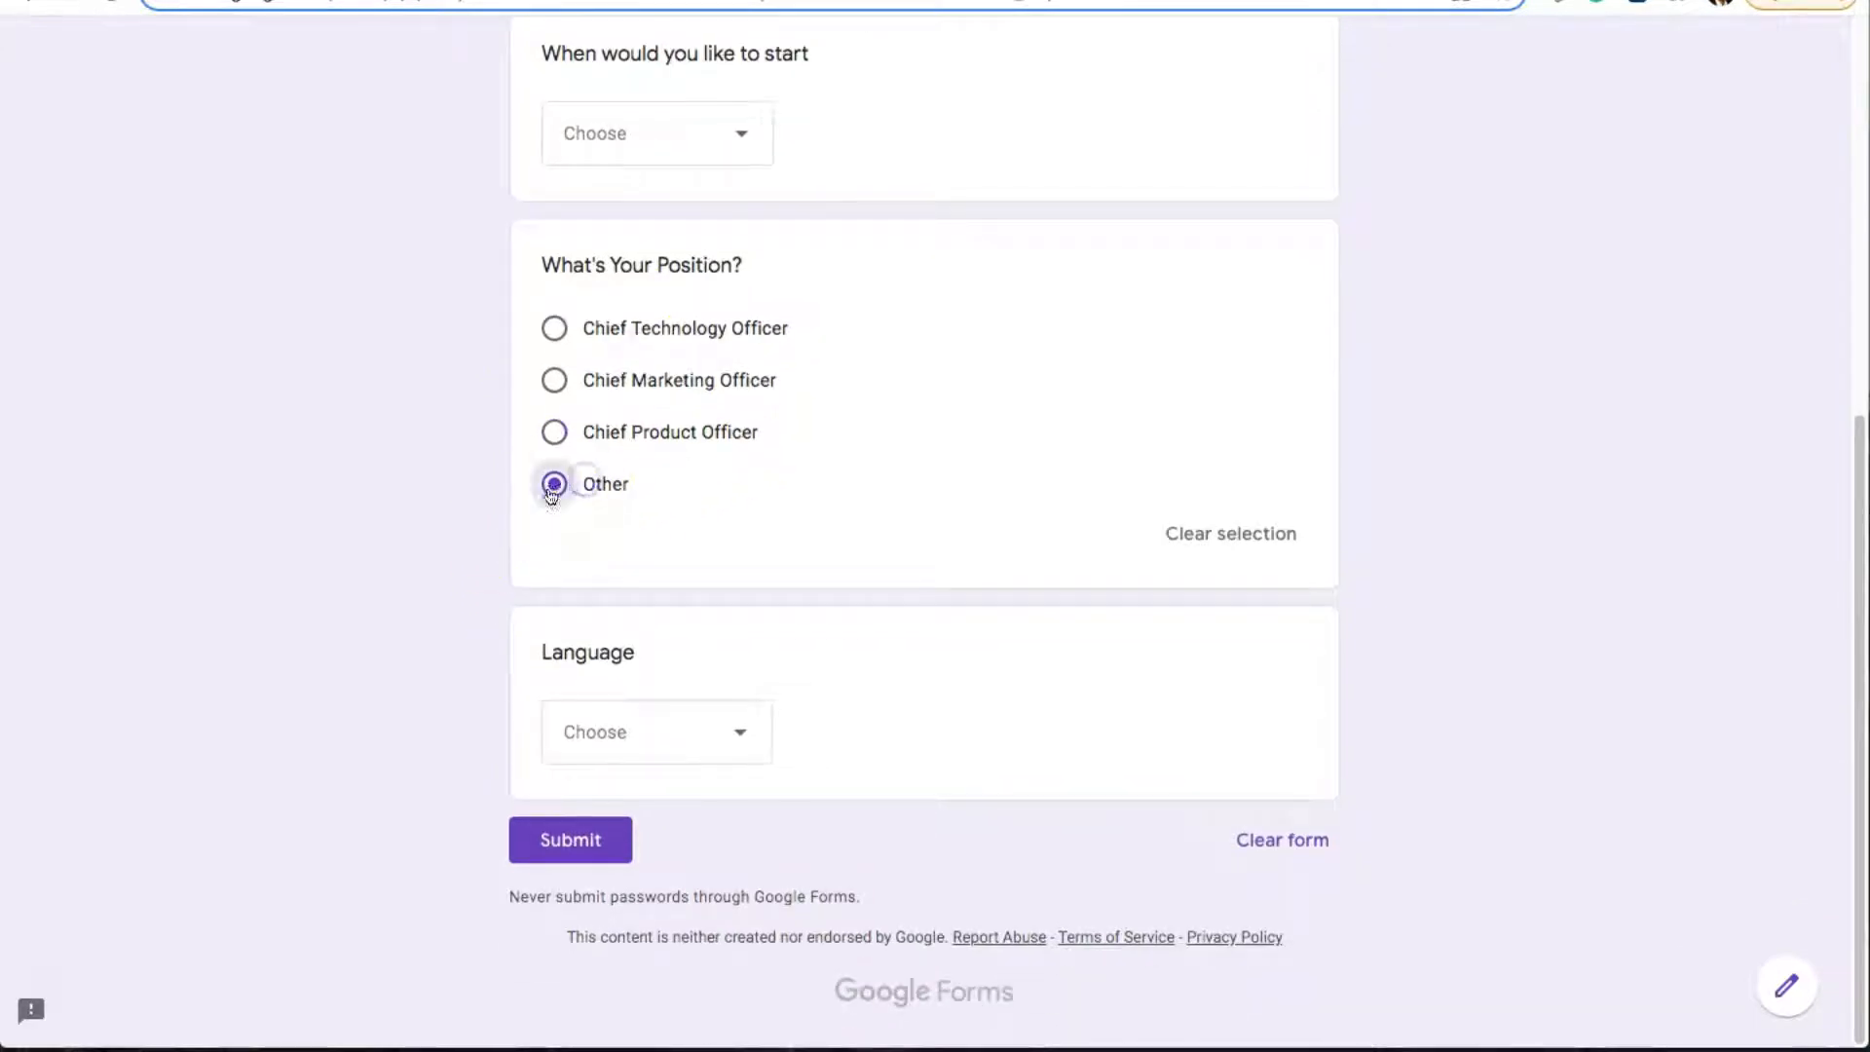
pyautogui.click(596, 732)
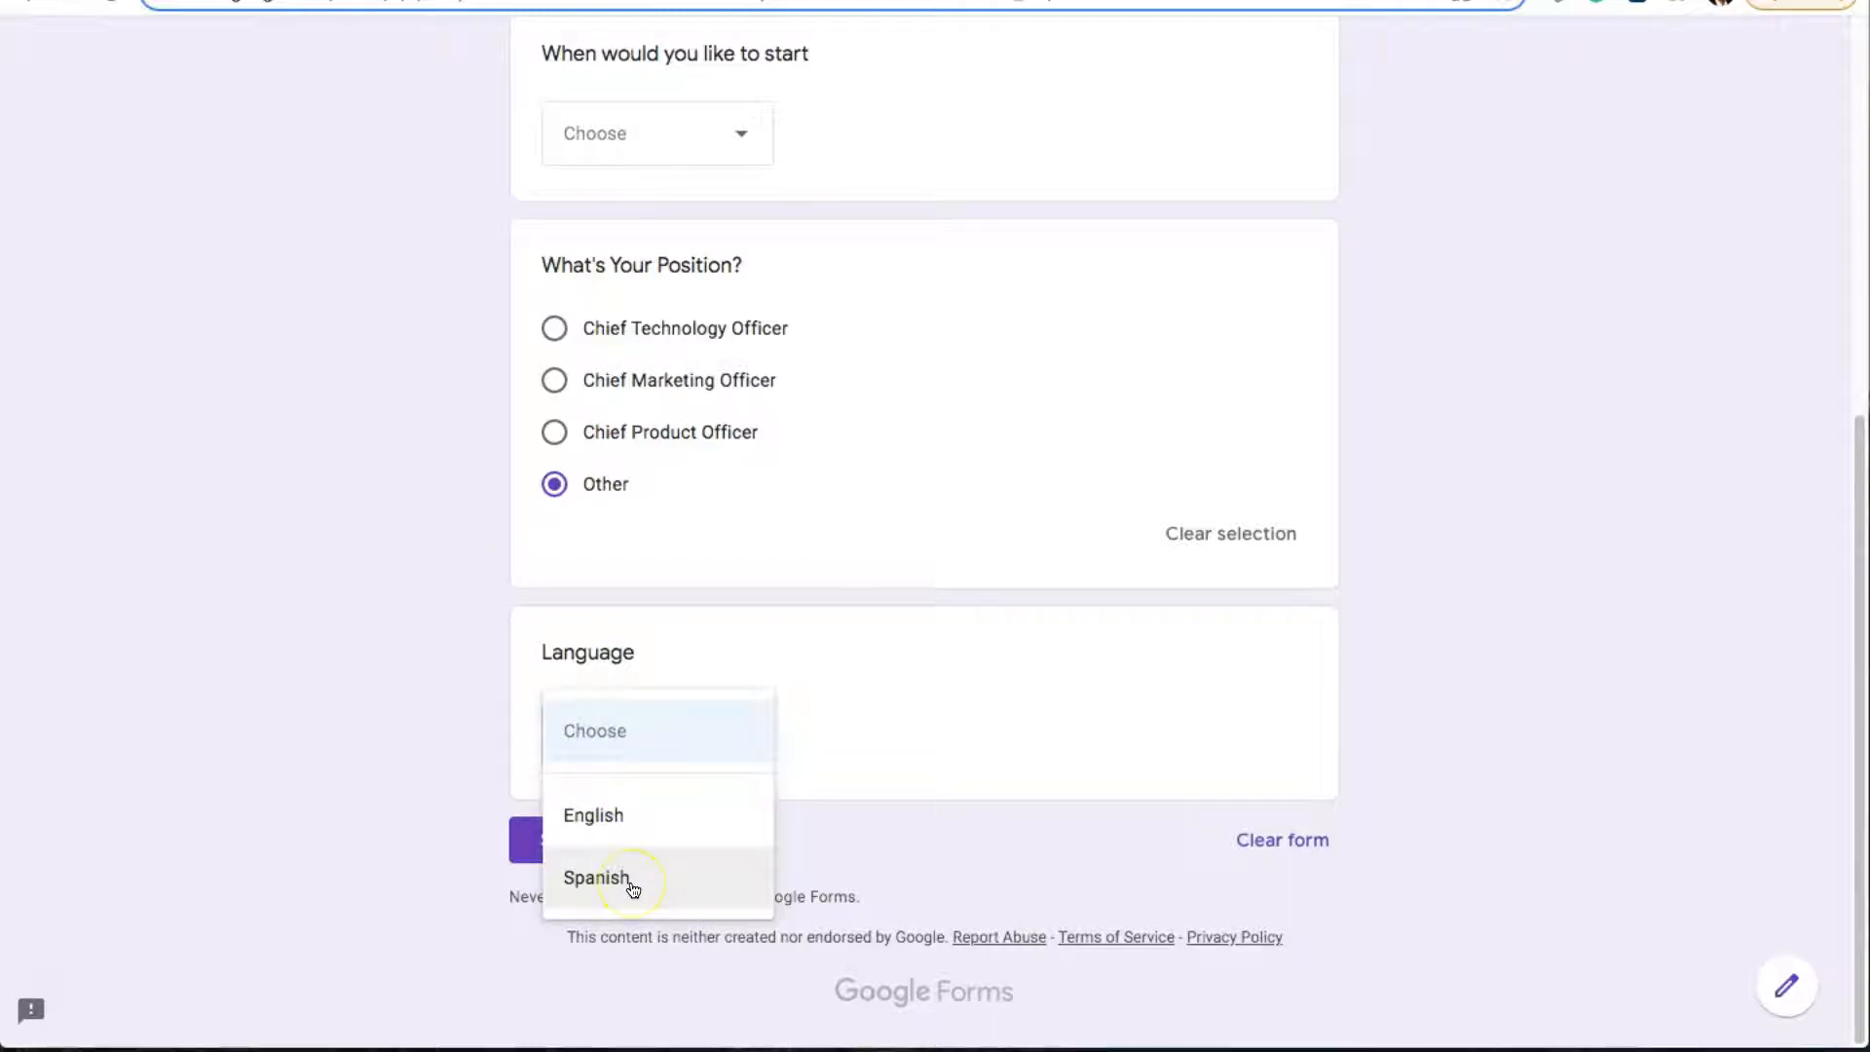
pyautogui.click(290, 672)
pyautogui.scroll(7, 293, 672)
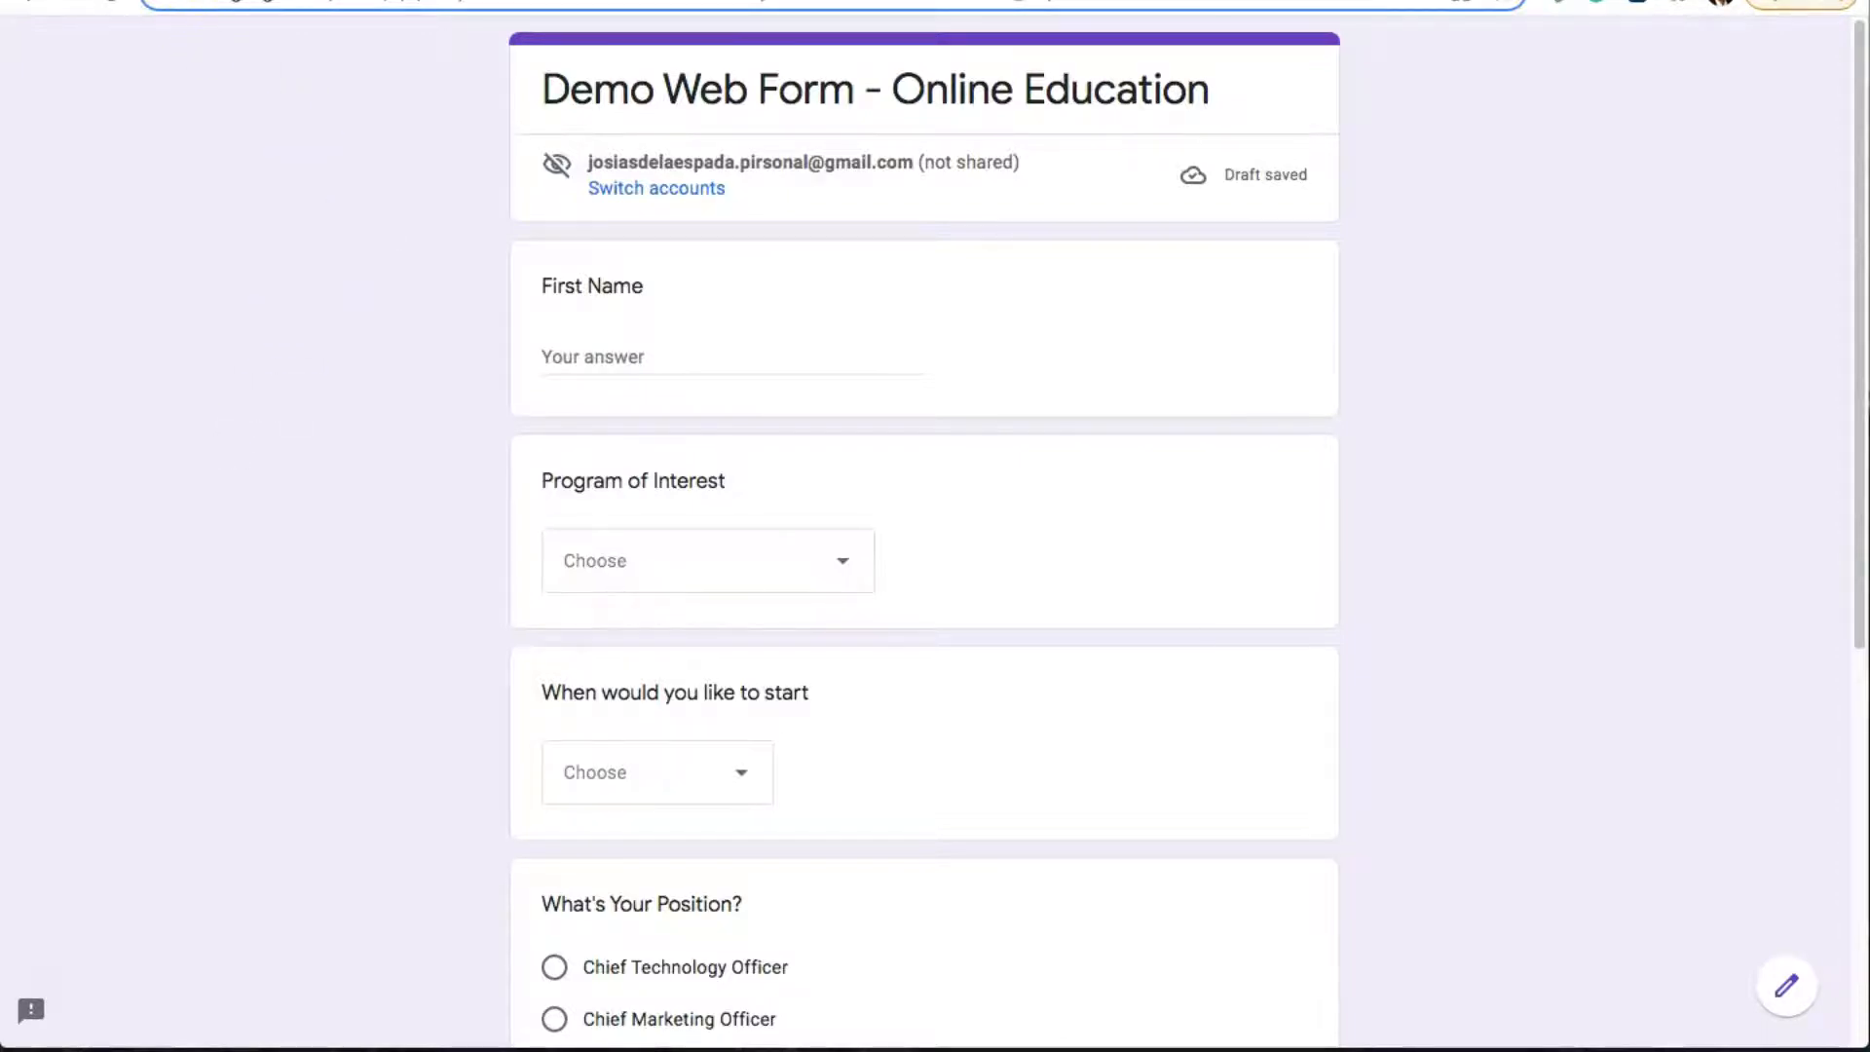
# Switch to Pirsonal and create a new Pirsonal Player project from the templates list
pyautogui.click(185, 0)
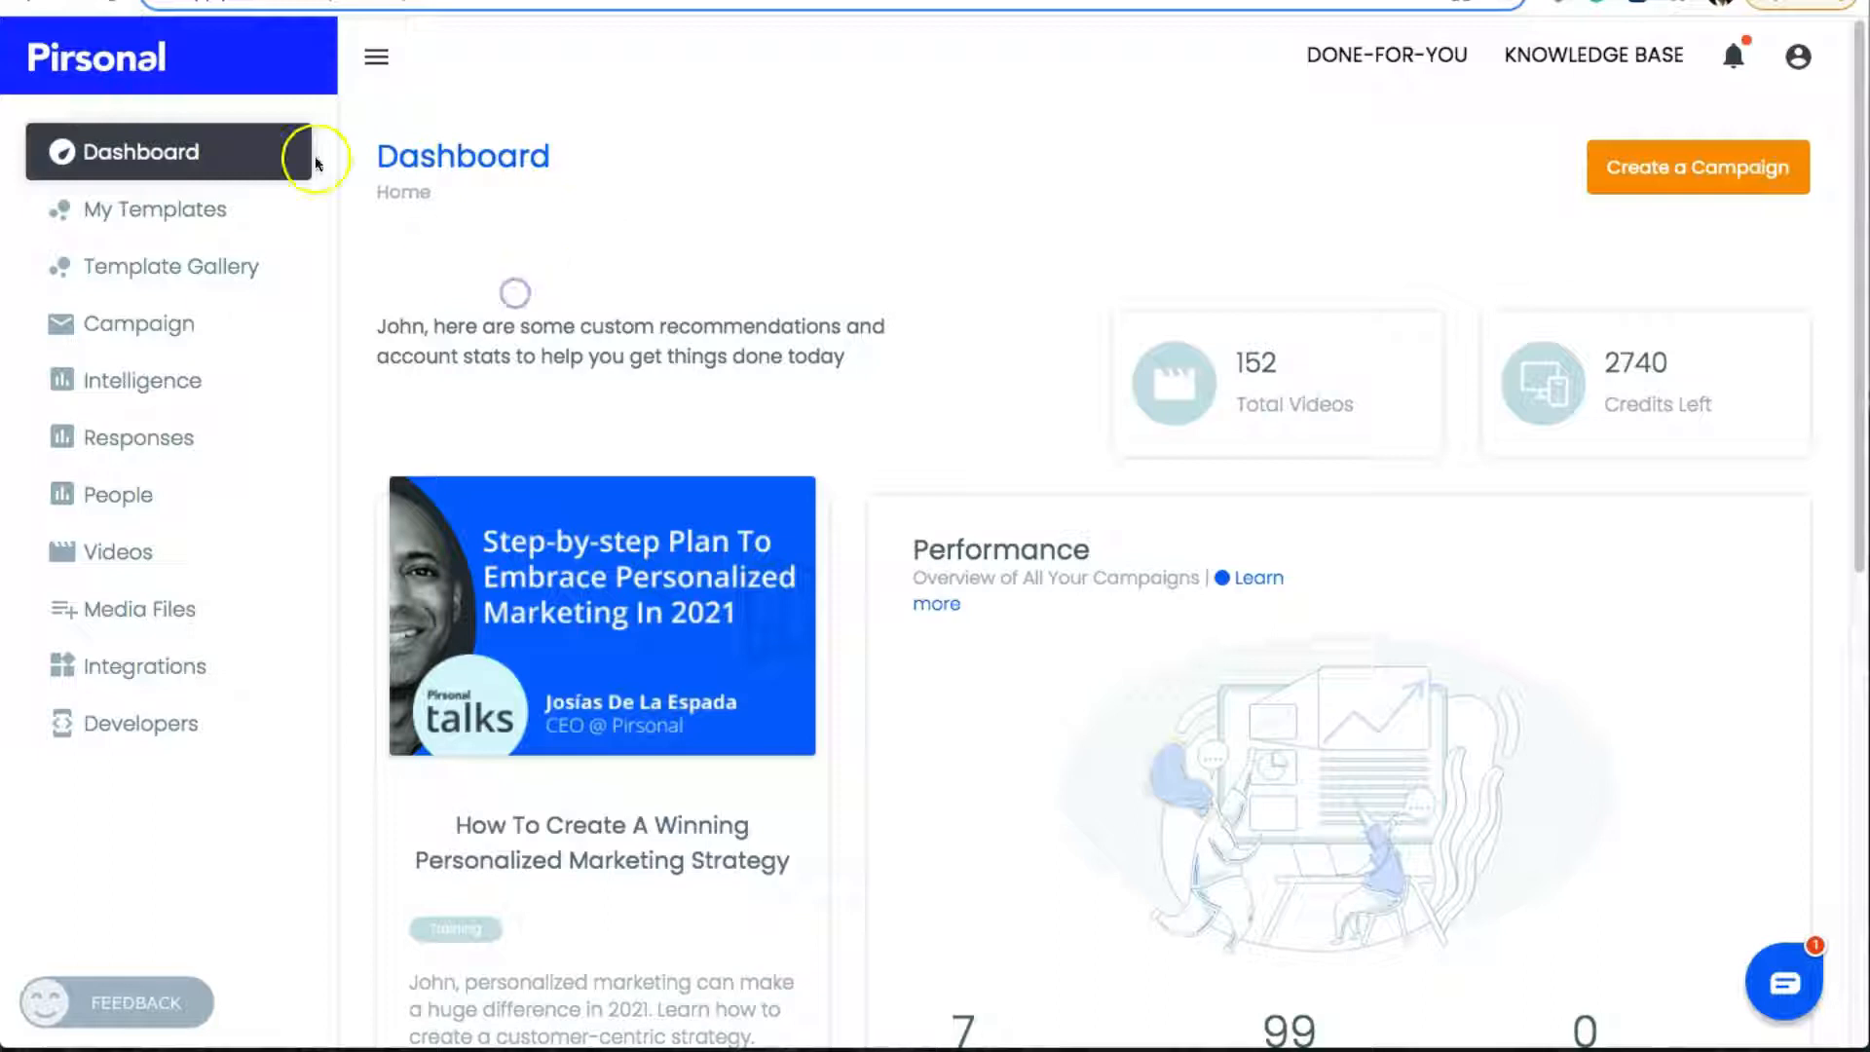
pyautogui.click(127, 212)
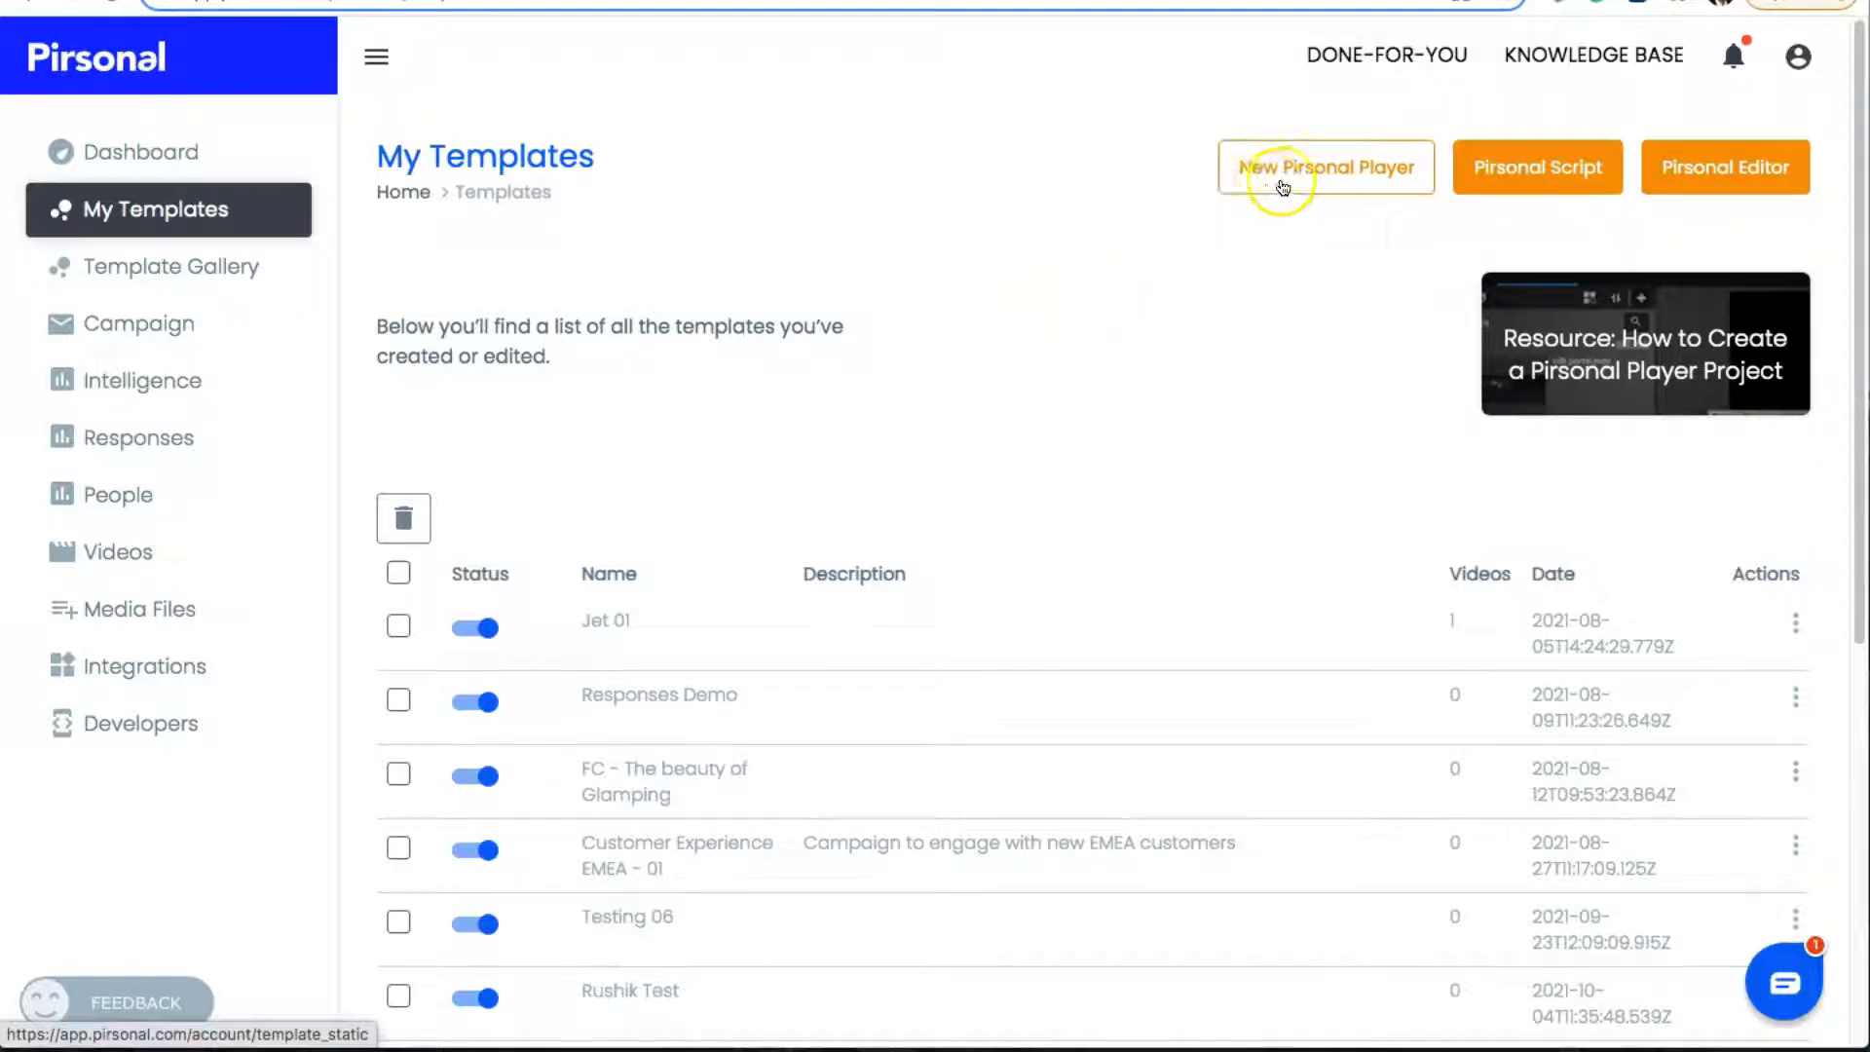
pyautogui.click(1274, 171)
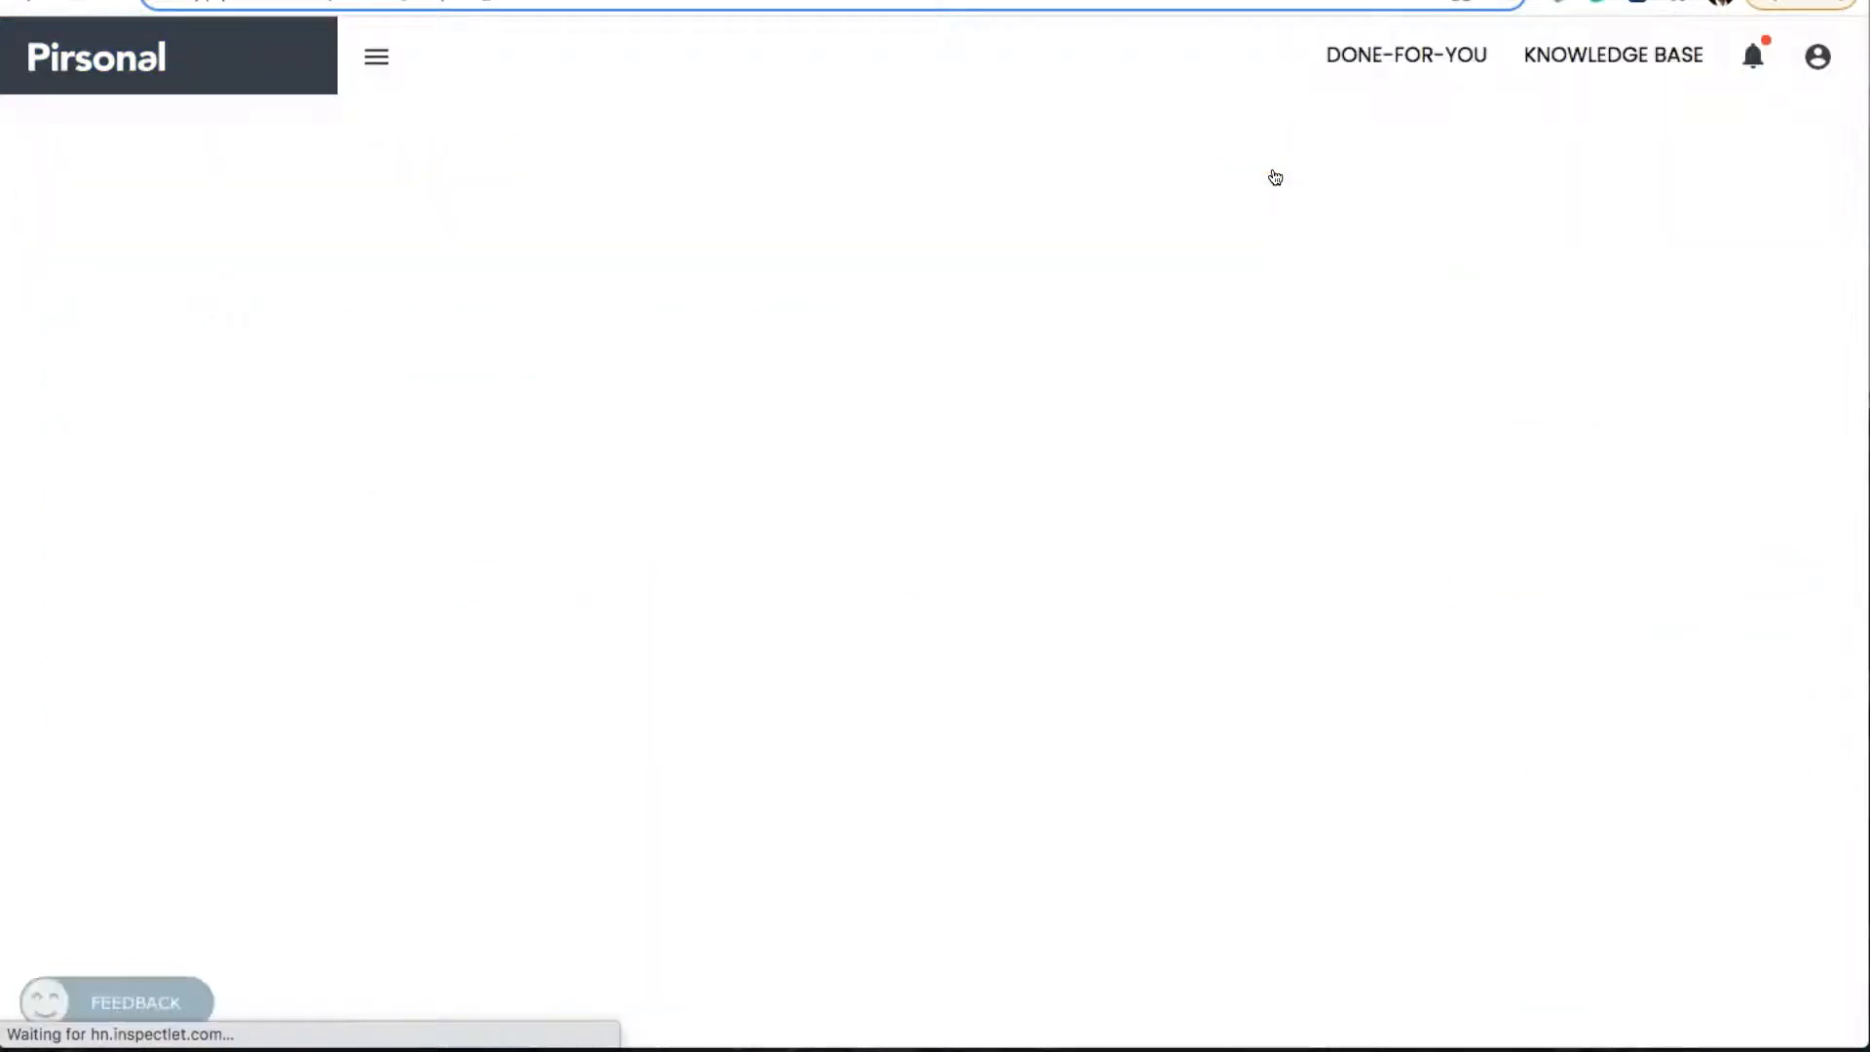
pyautogui.click(1266, 185)
pyautogui.scroll(-2, 1237, 258)
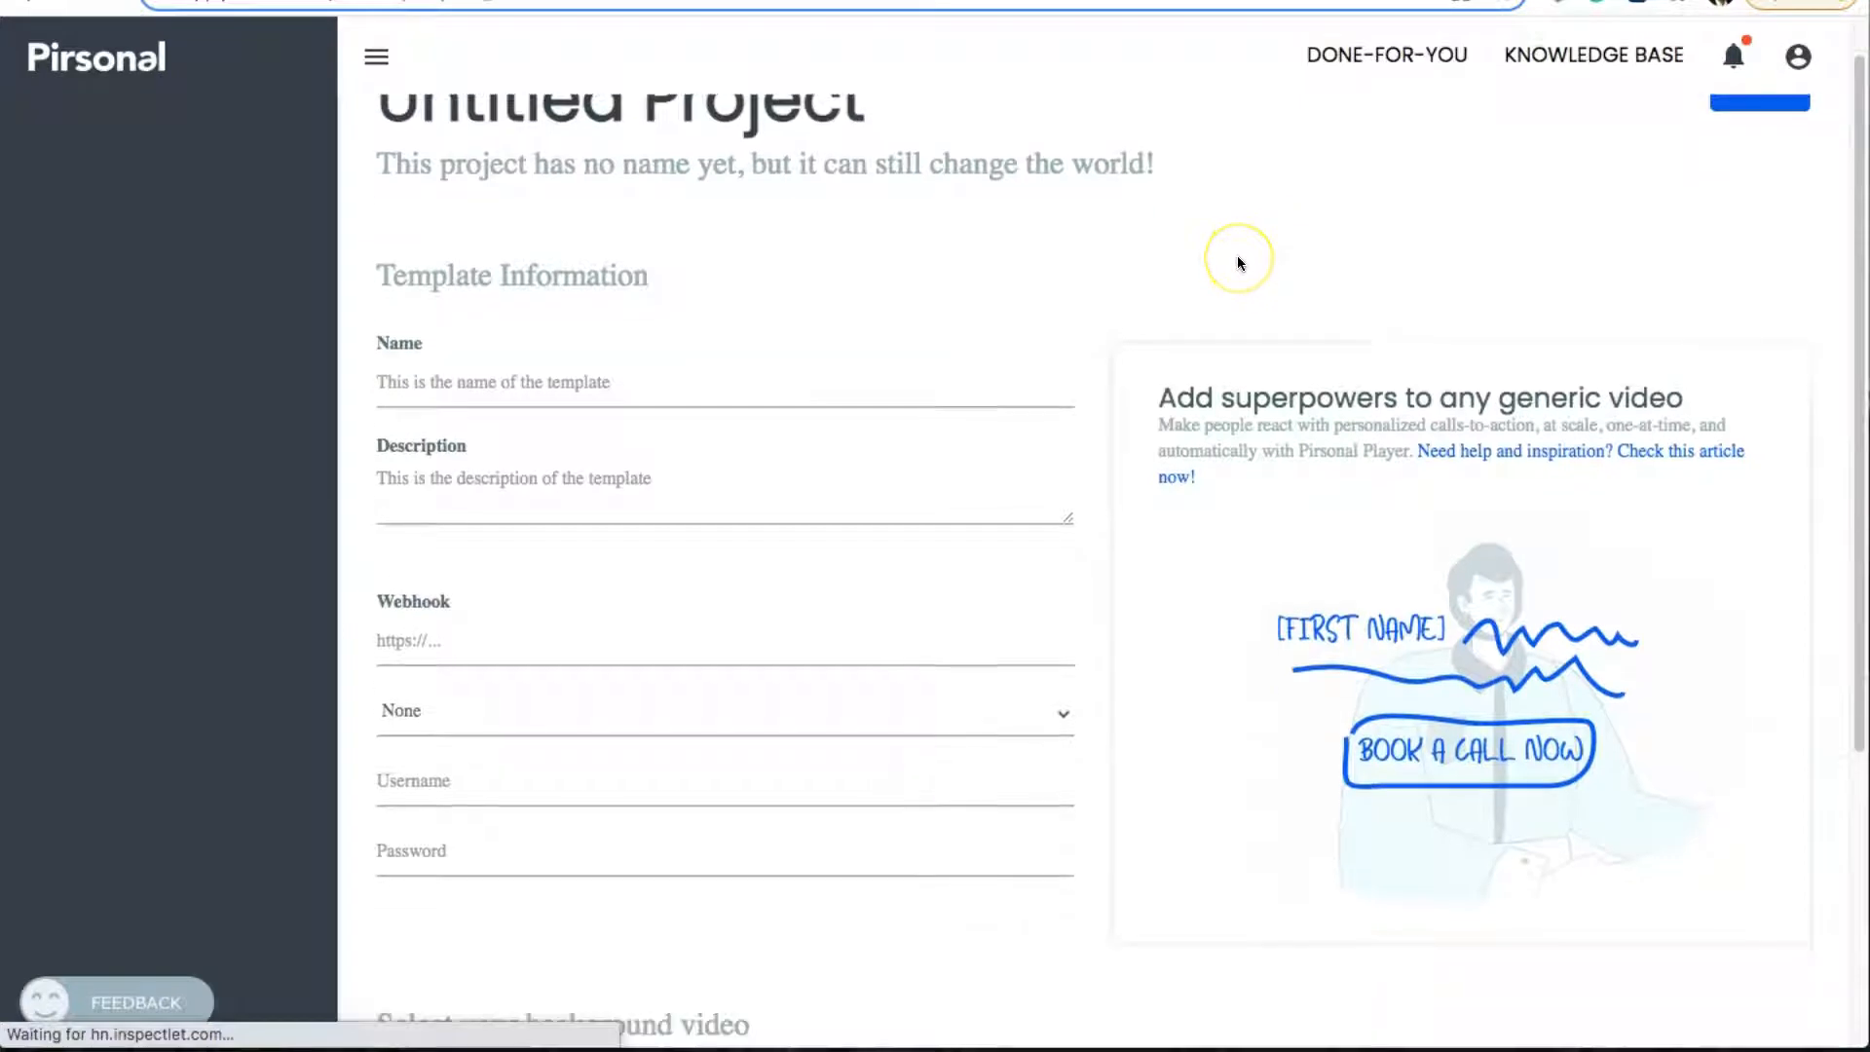
# Name the template "MBA - Form 01"
pyautogui.click(479, 395)
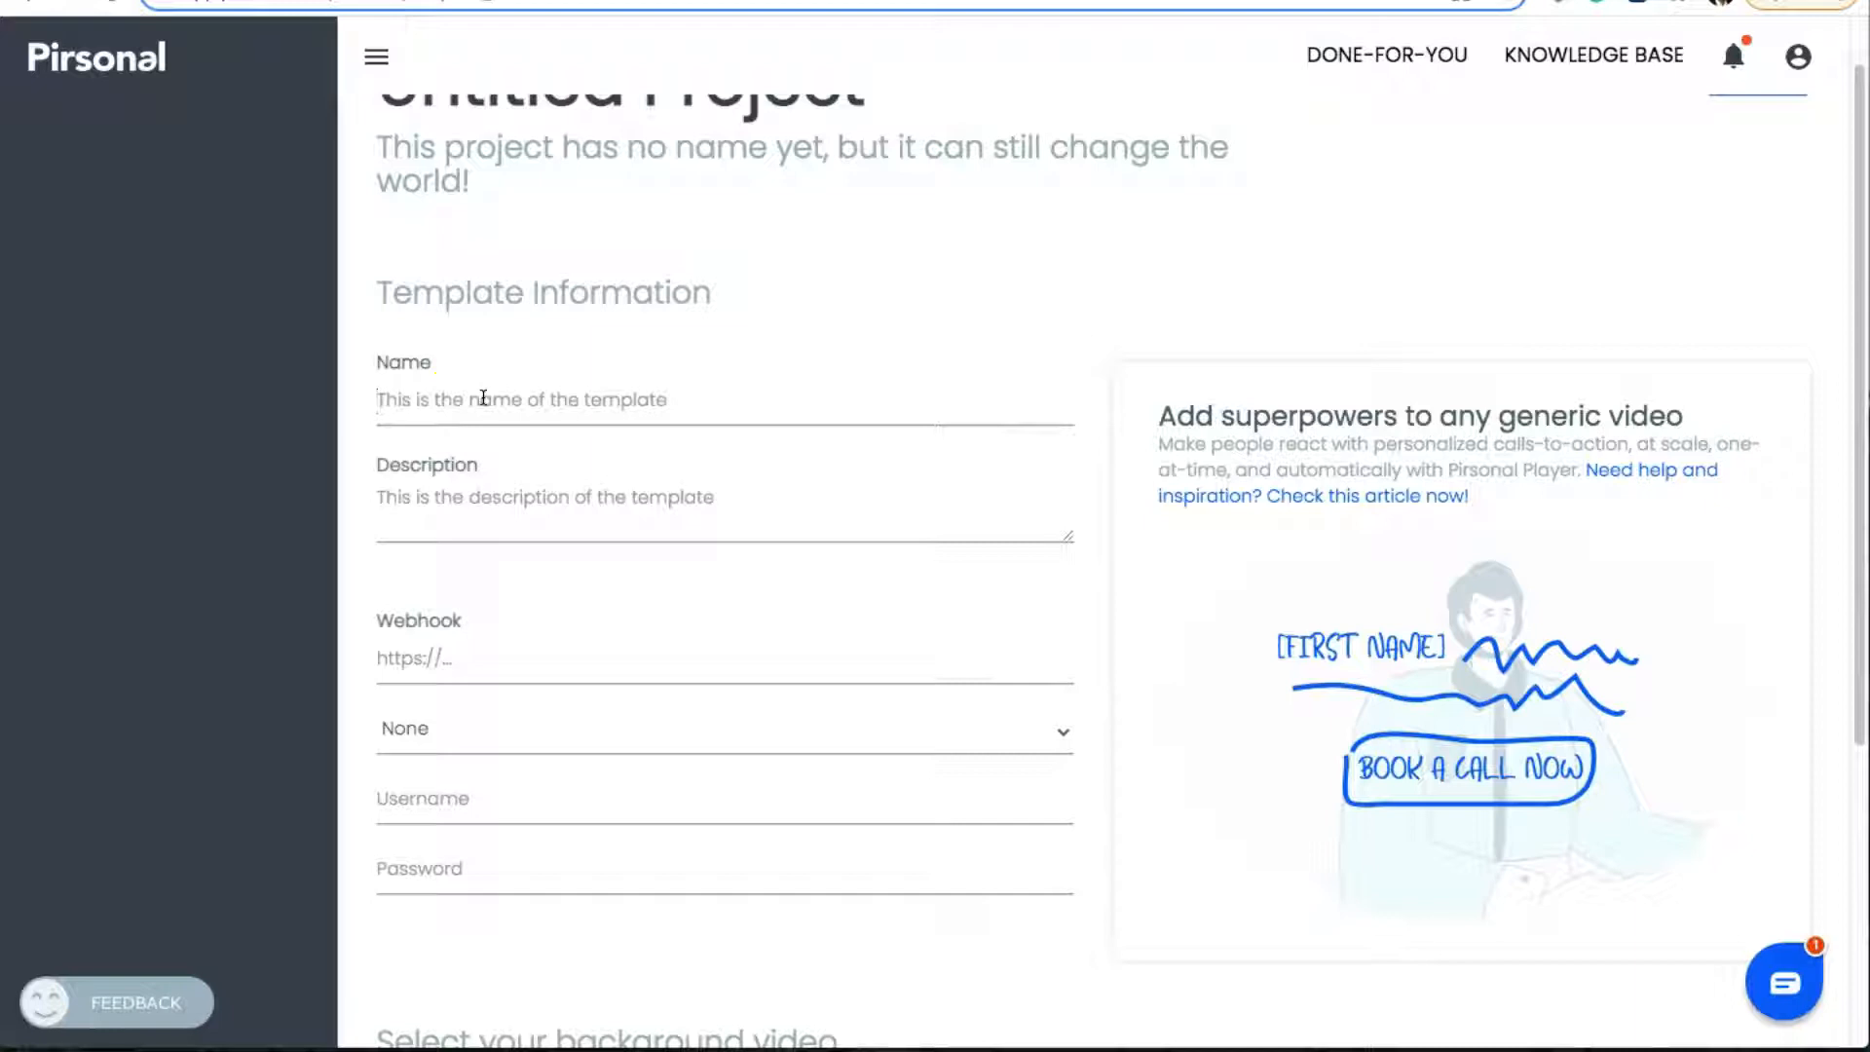
pyautogui.write('MBA -')
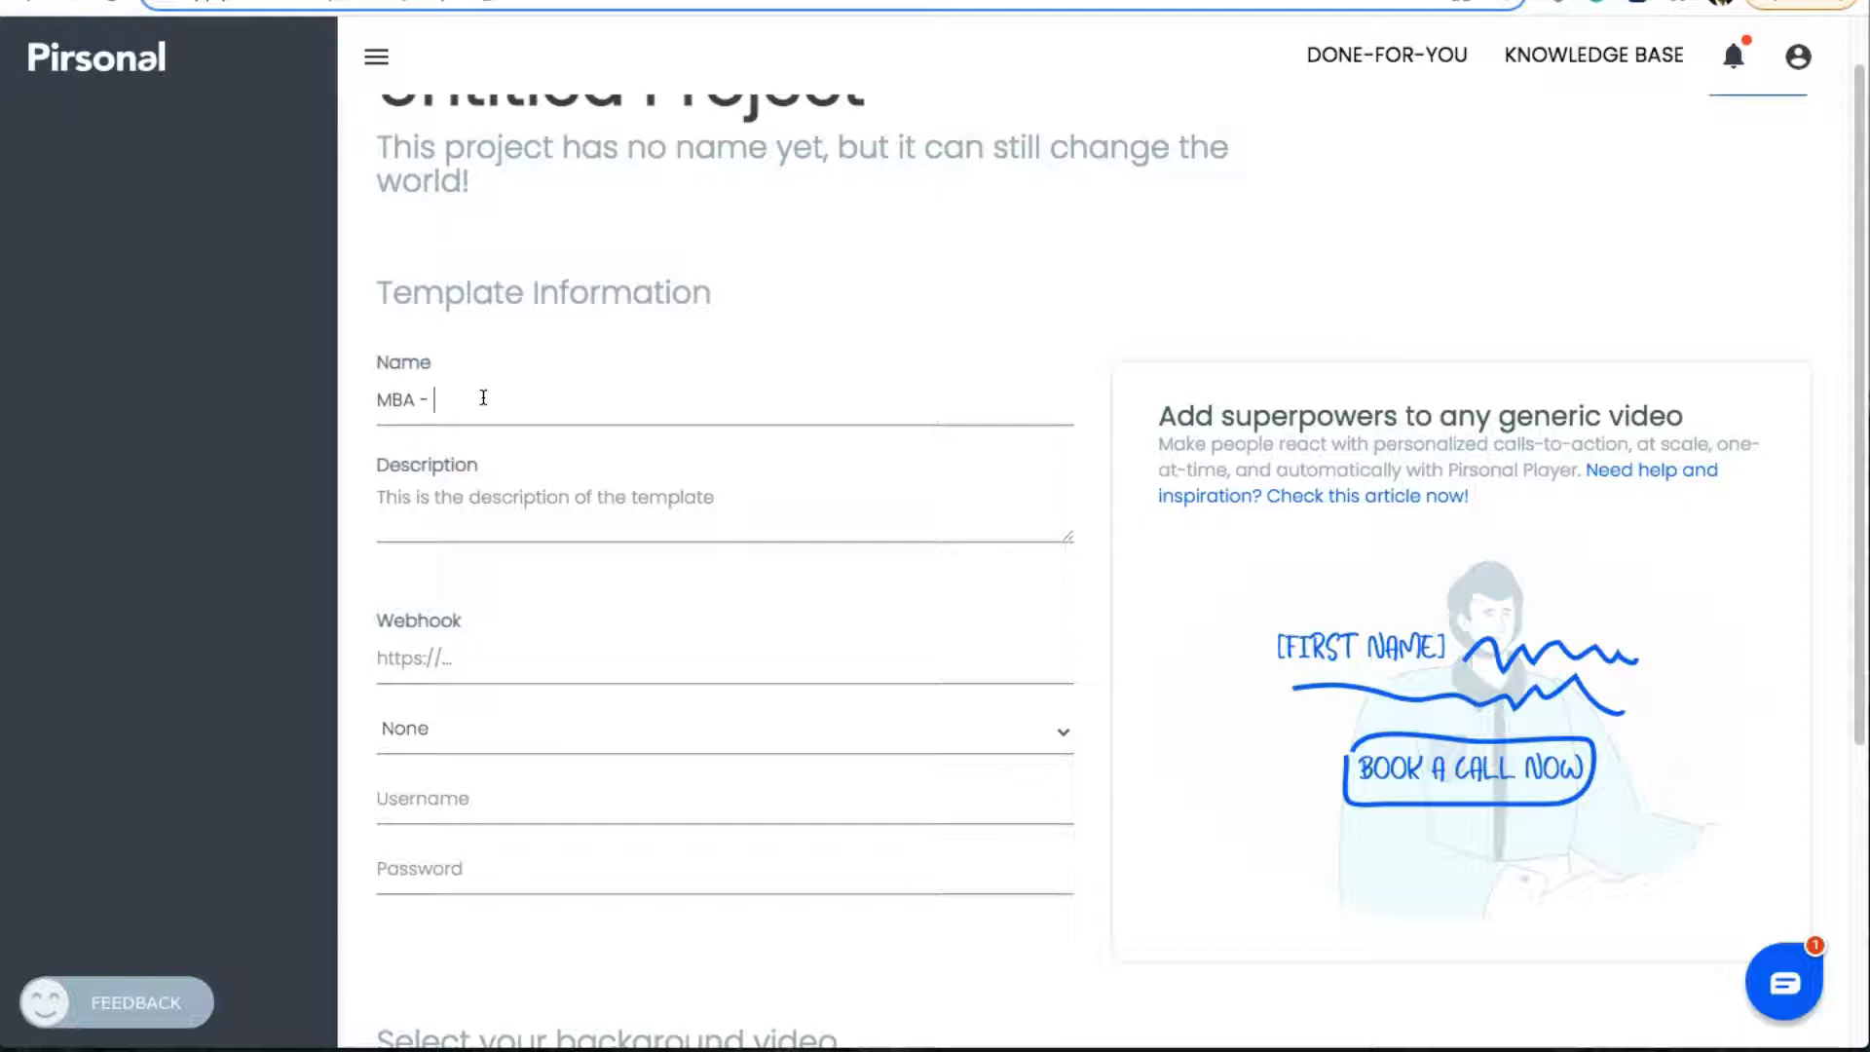
pyautogui.write('Form01')
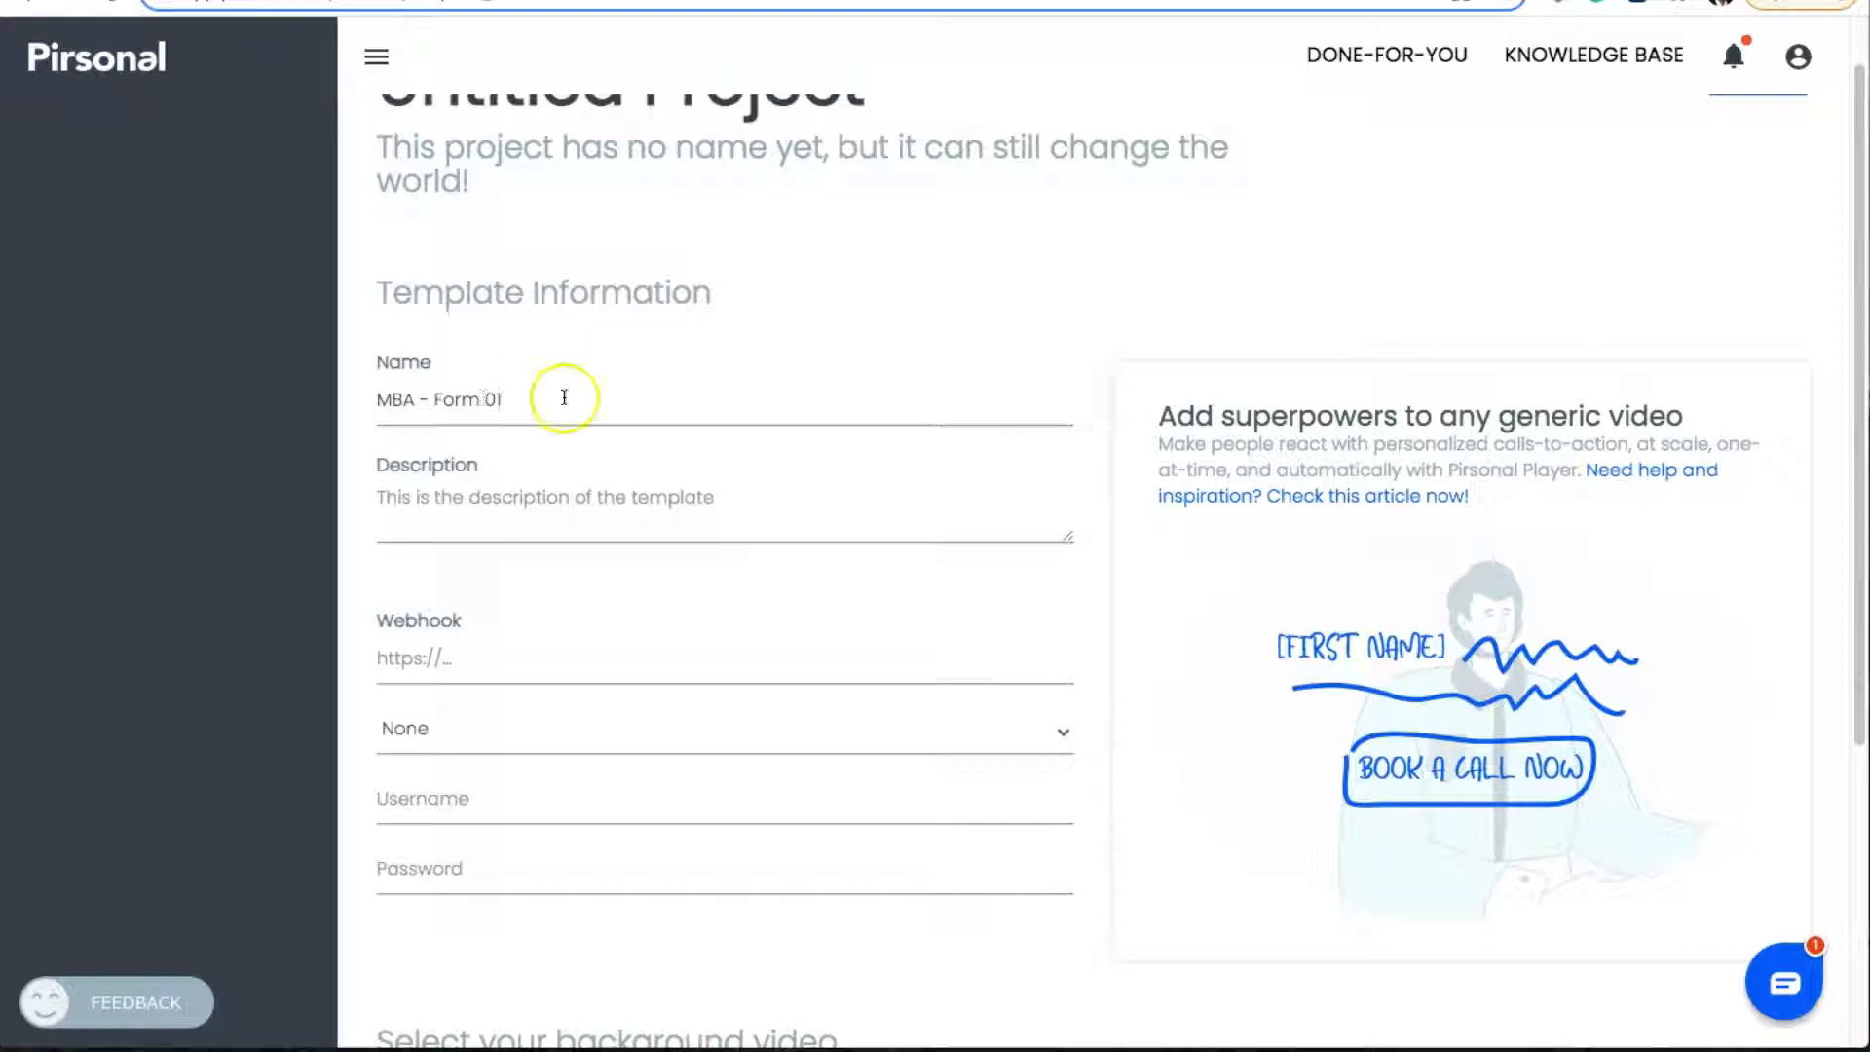
# Review the template's webhook fields and the Dynamic Media and Template Media background video options
pyautogui.scroll(-1, 779, 613)
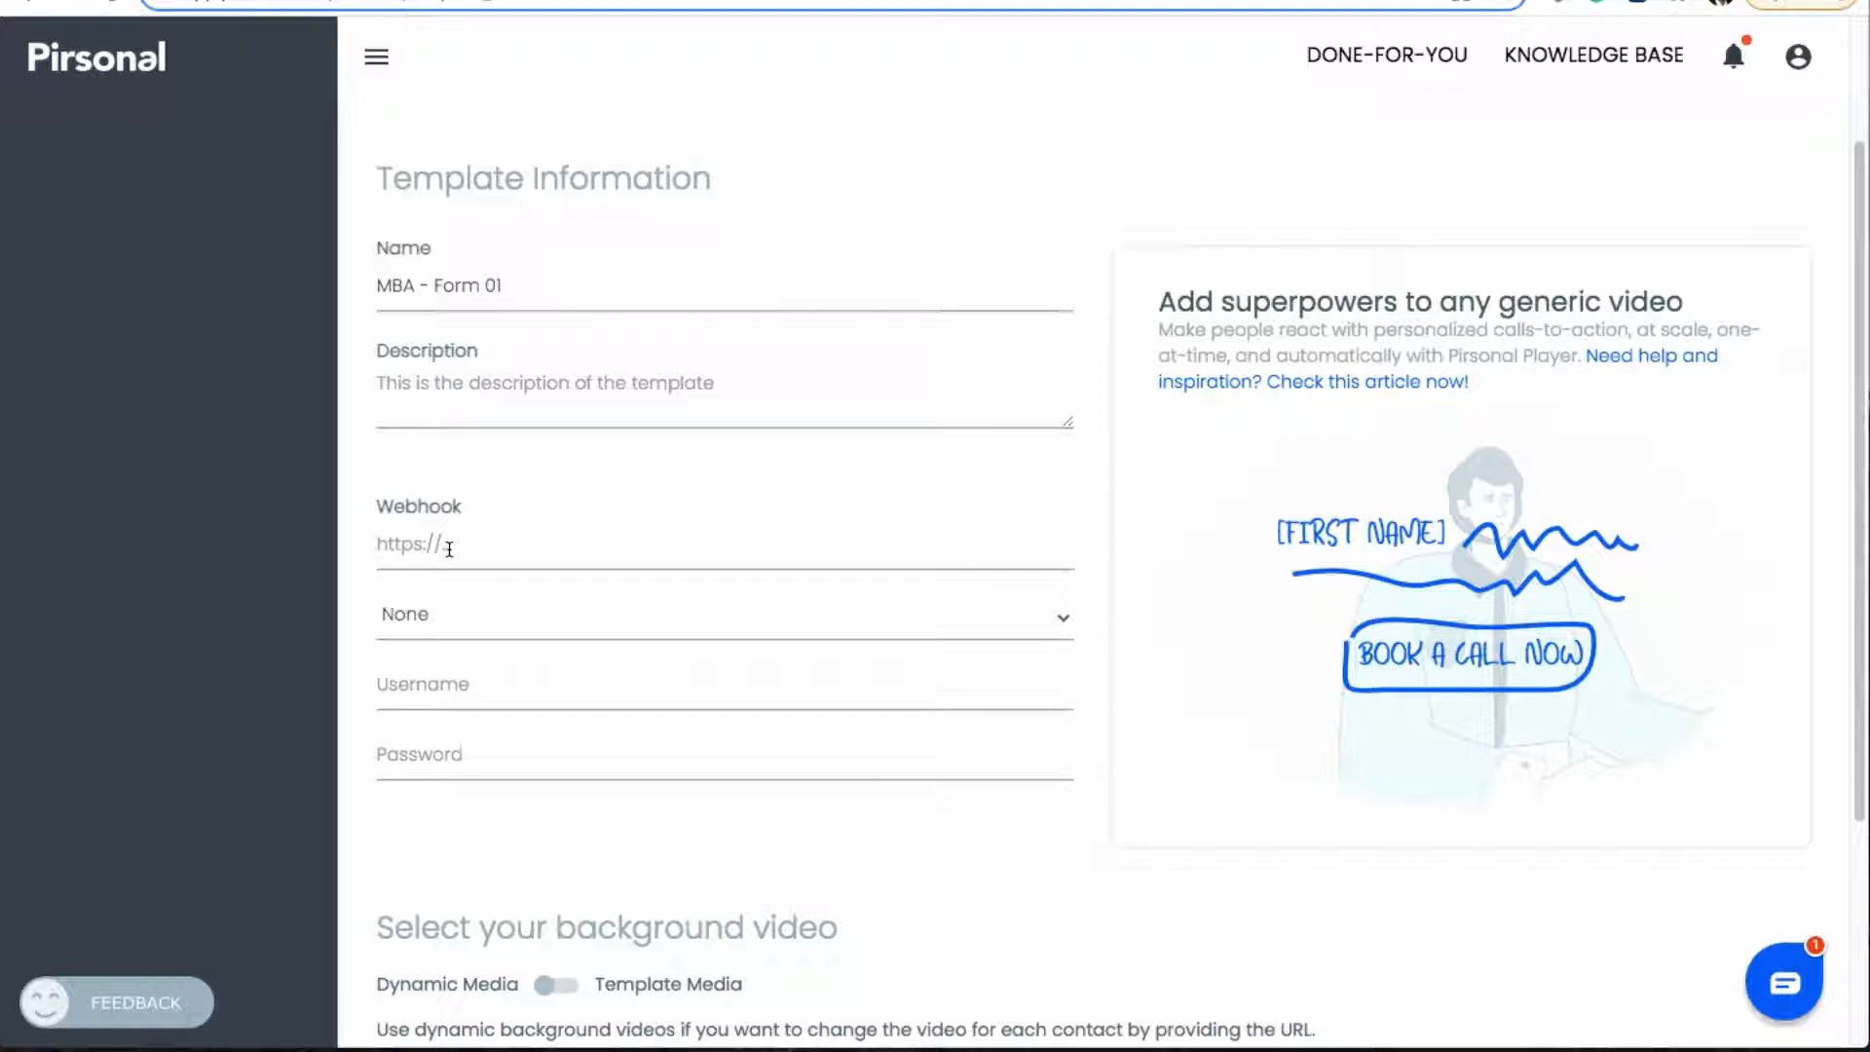
pyautogui.scroll(-3, 491, 585)
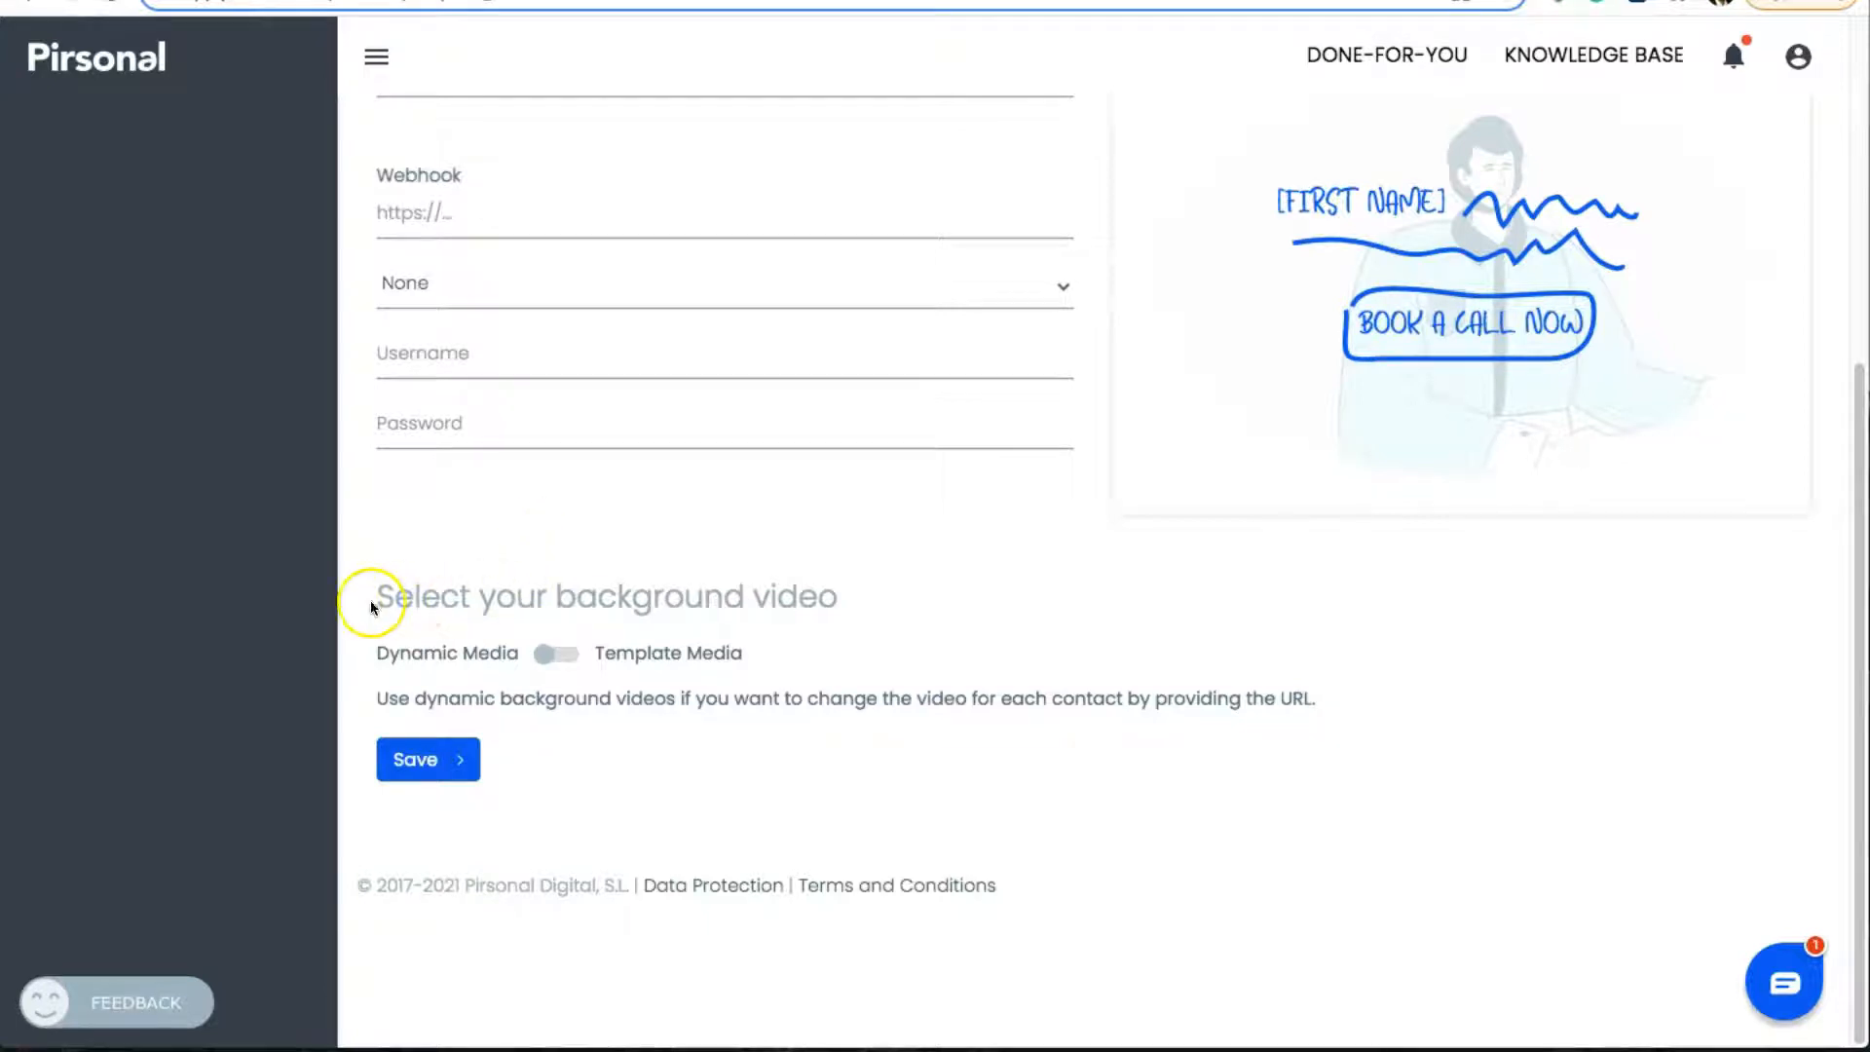
pyautogui.moveTo(390, 597); pyautogui.dragTo(921, 611)
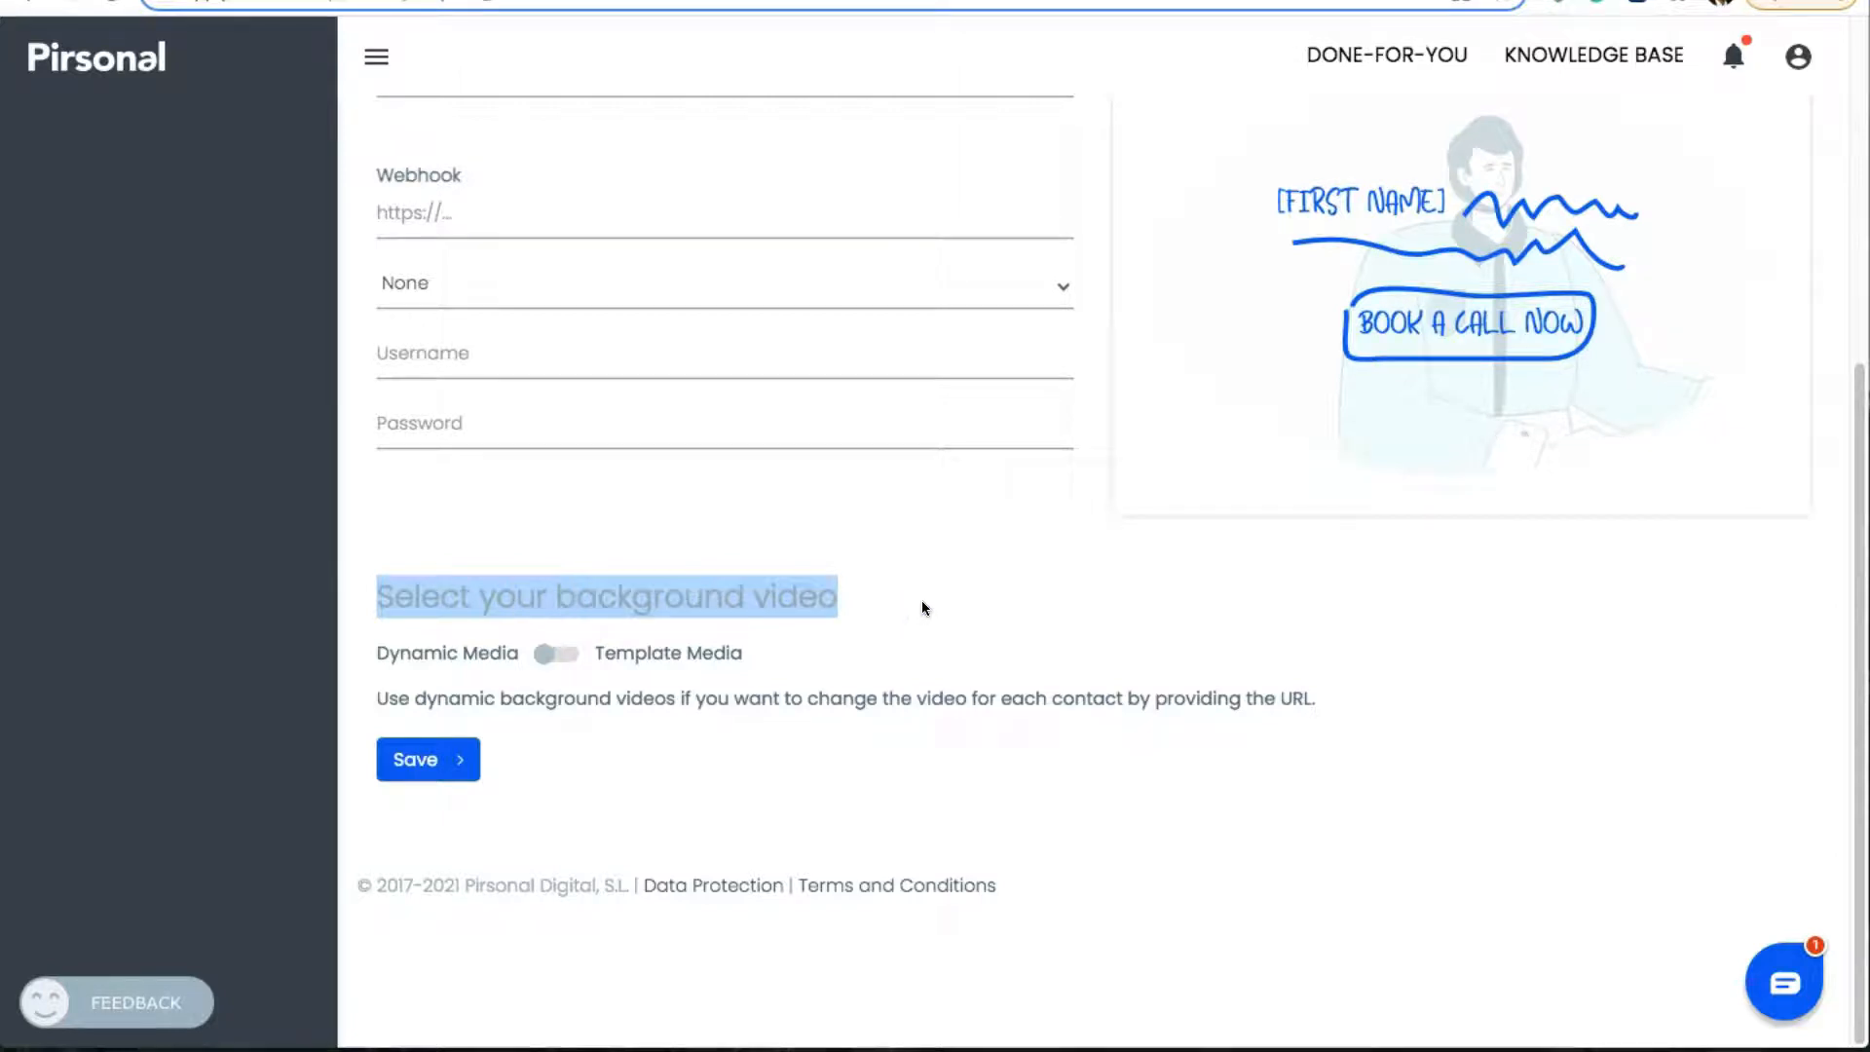
pyautogui.moveTo(385, 661)
pyautogui.mouseDown()
pyautogui.moveTo(505, 655)
pyautogui.moveTo(350, 659)
pyautogui.mouseUp()
pyautogui.click(347, 656)
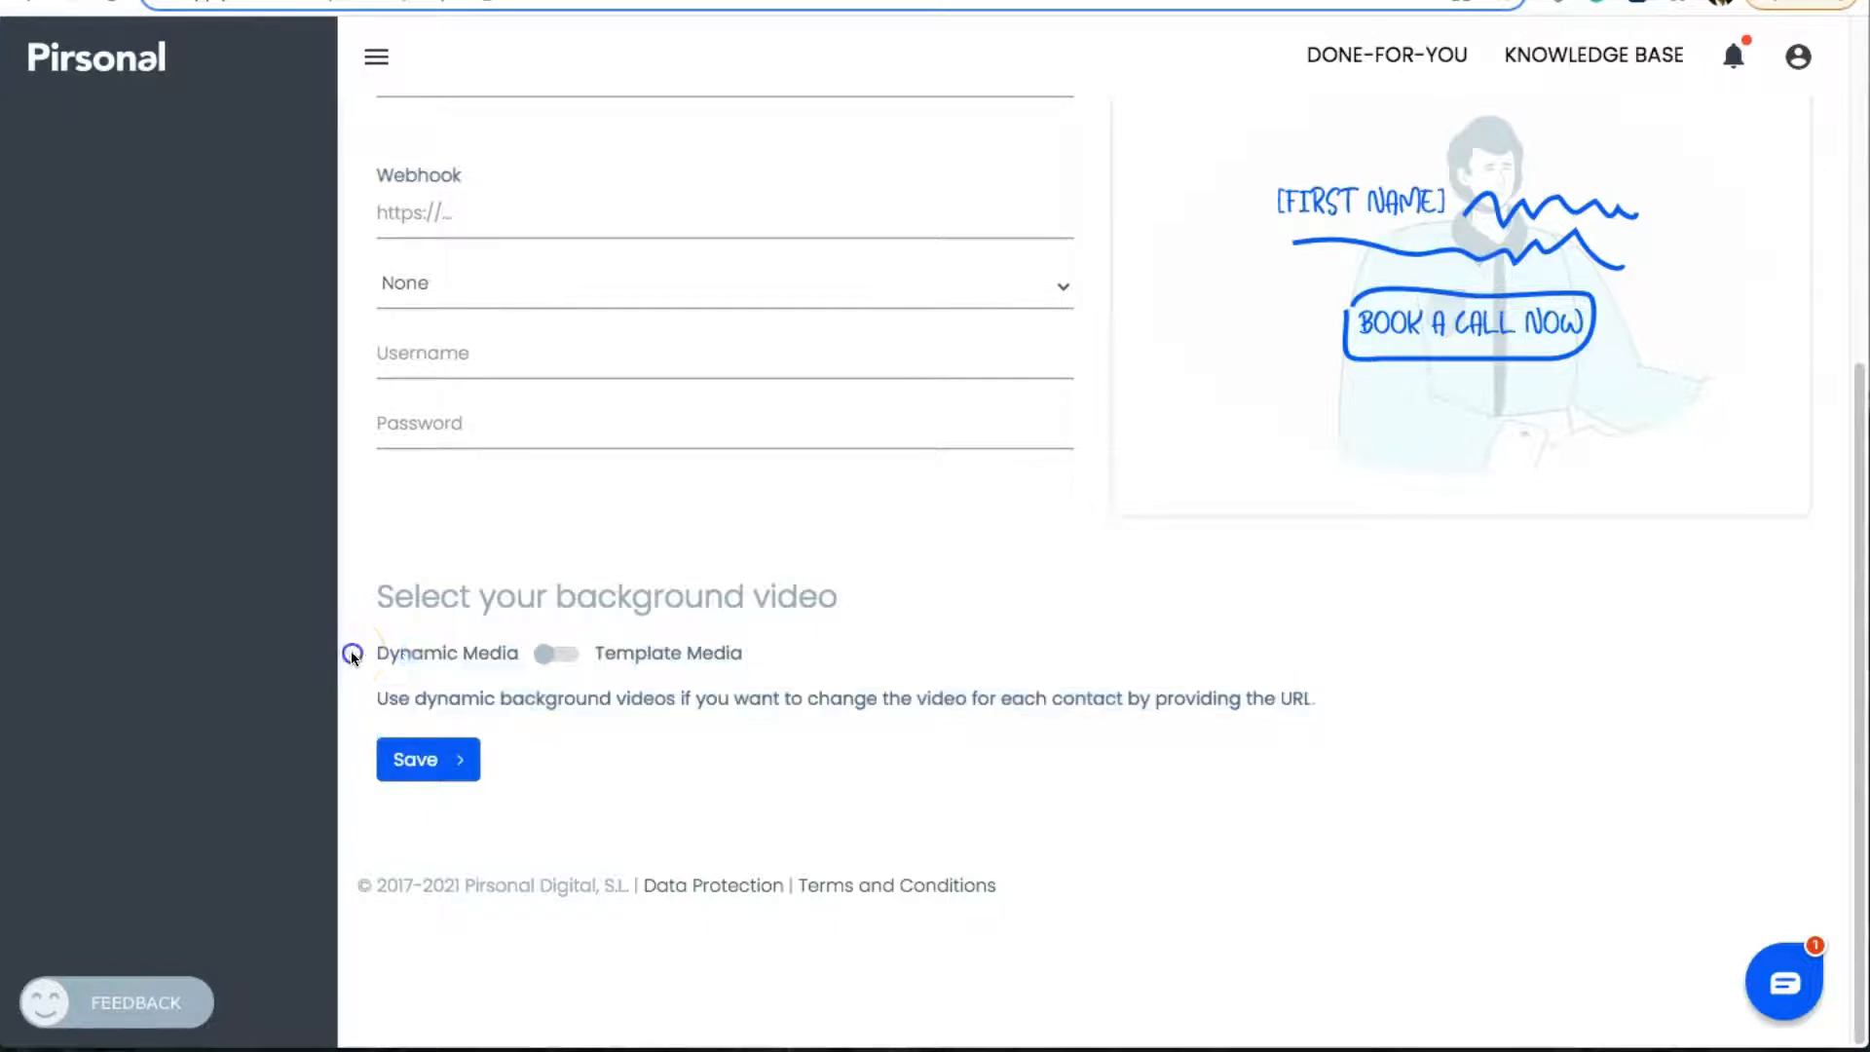
# Compare the Dynamic Media and Template Media options for the background video, leaving Template Media enabled
pyautogui.click(556, 653)
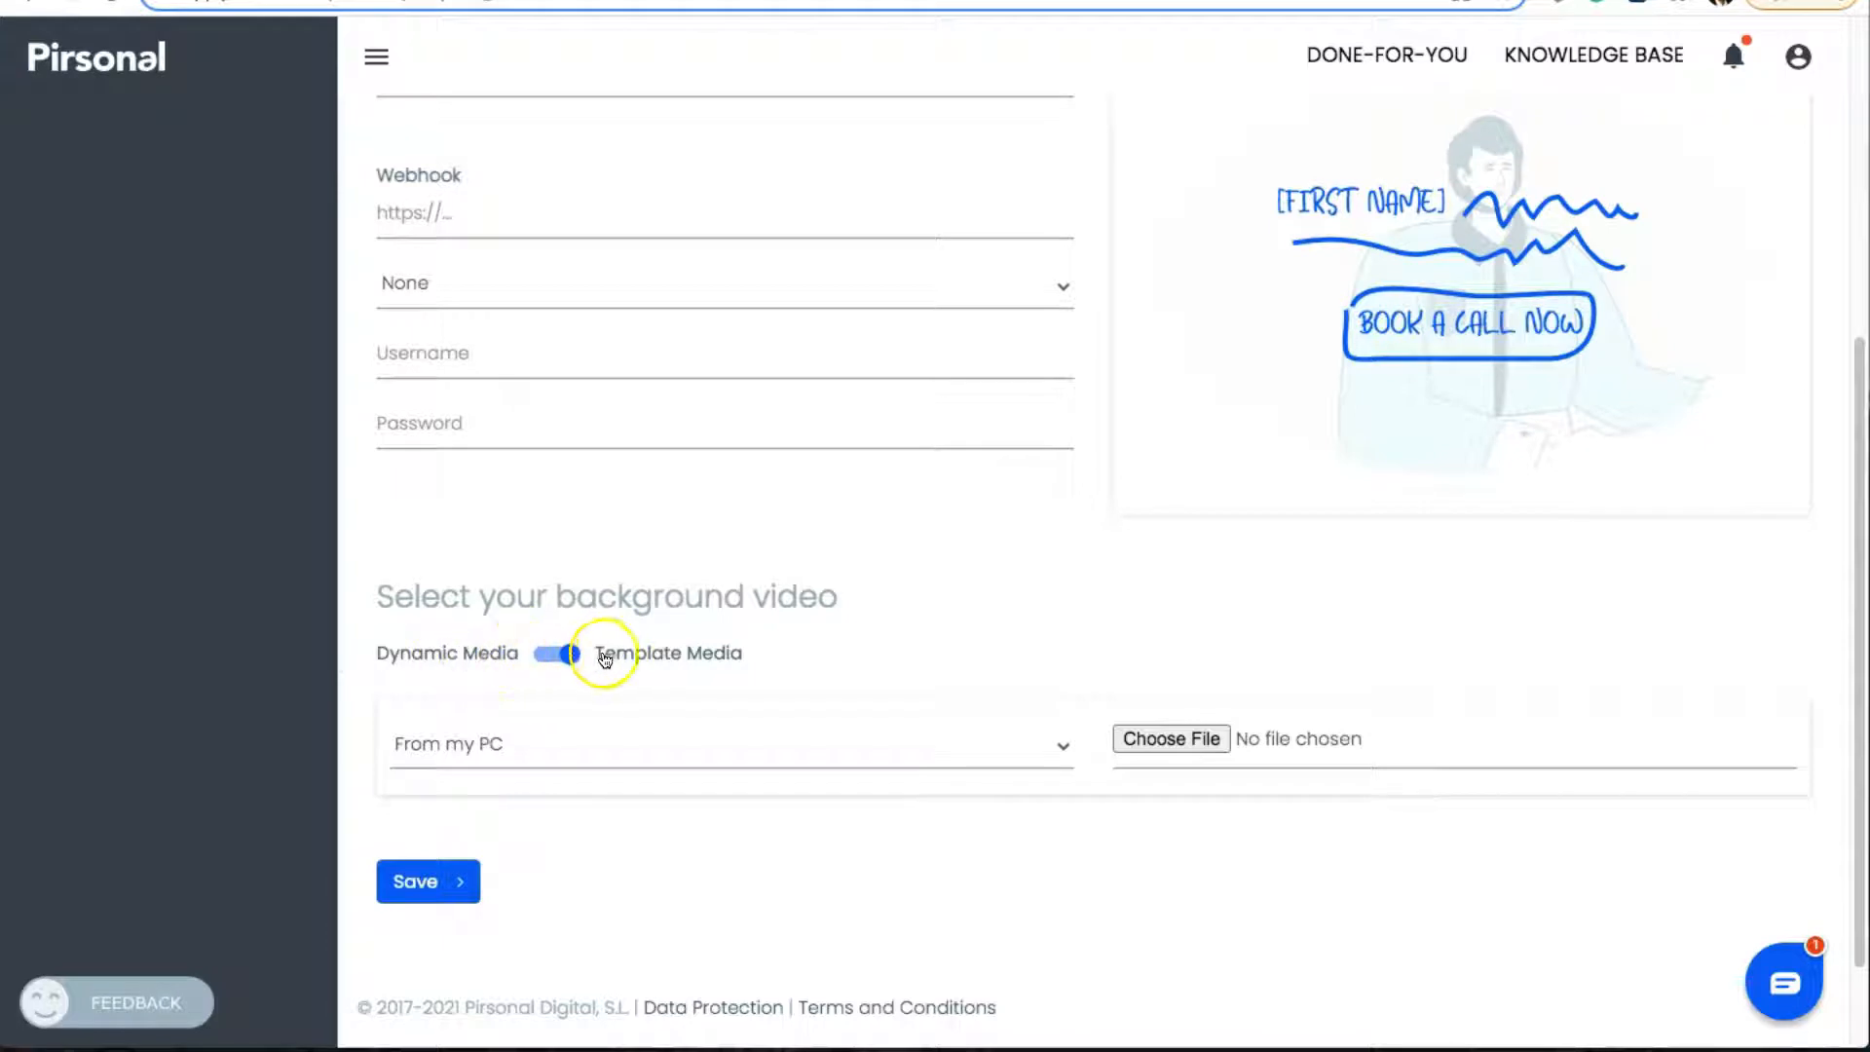
pyautogui.click(554, 653)
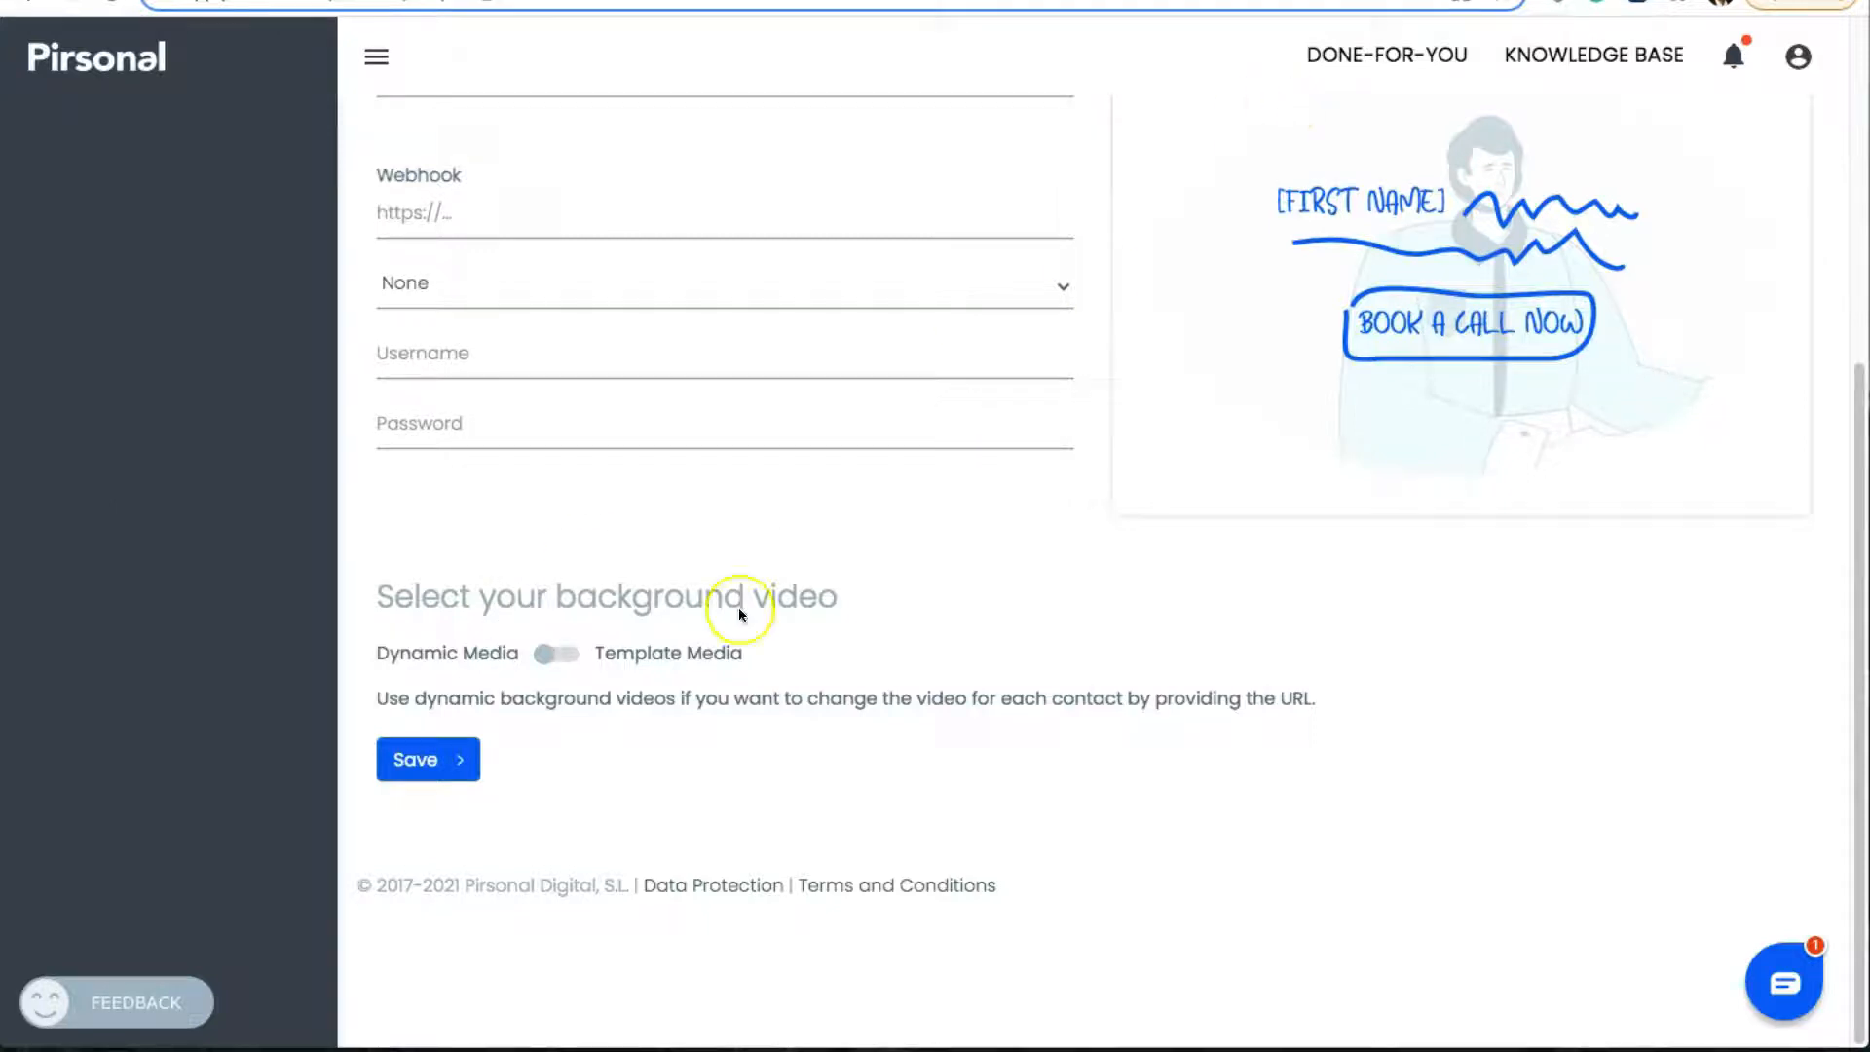
pyautogui.click(551, 656)
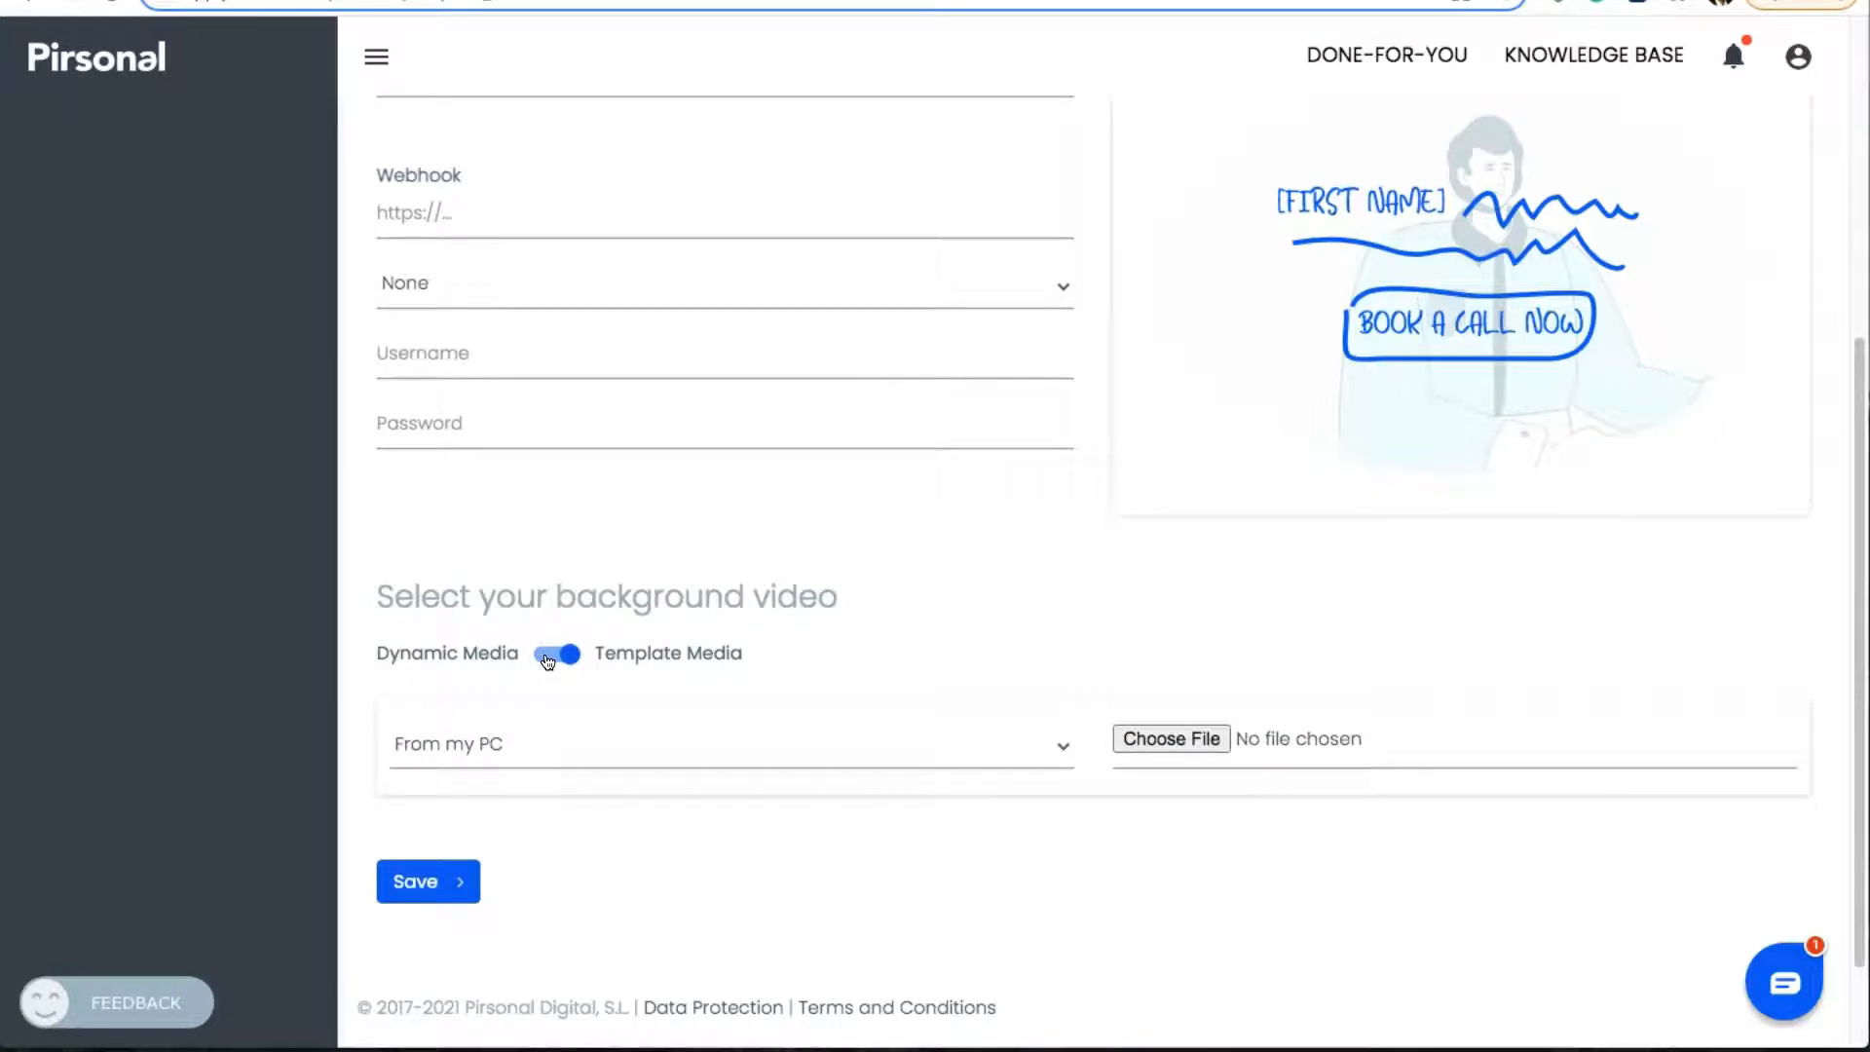
# Review the URL, Amazon and Pirsonal sources for the template's background video and view the video files stored in Pirsonal
pyautogui.click(546, 746)
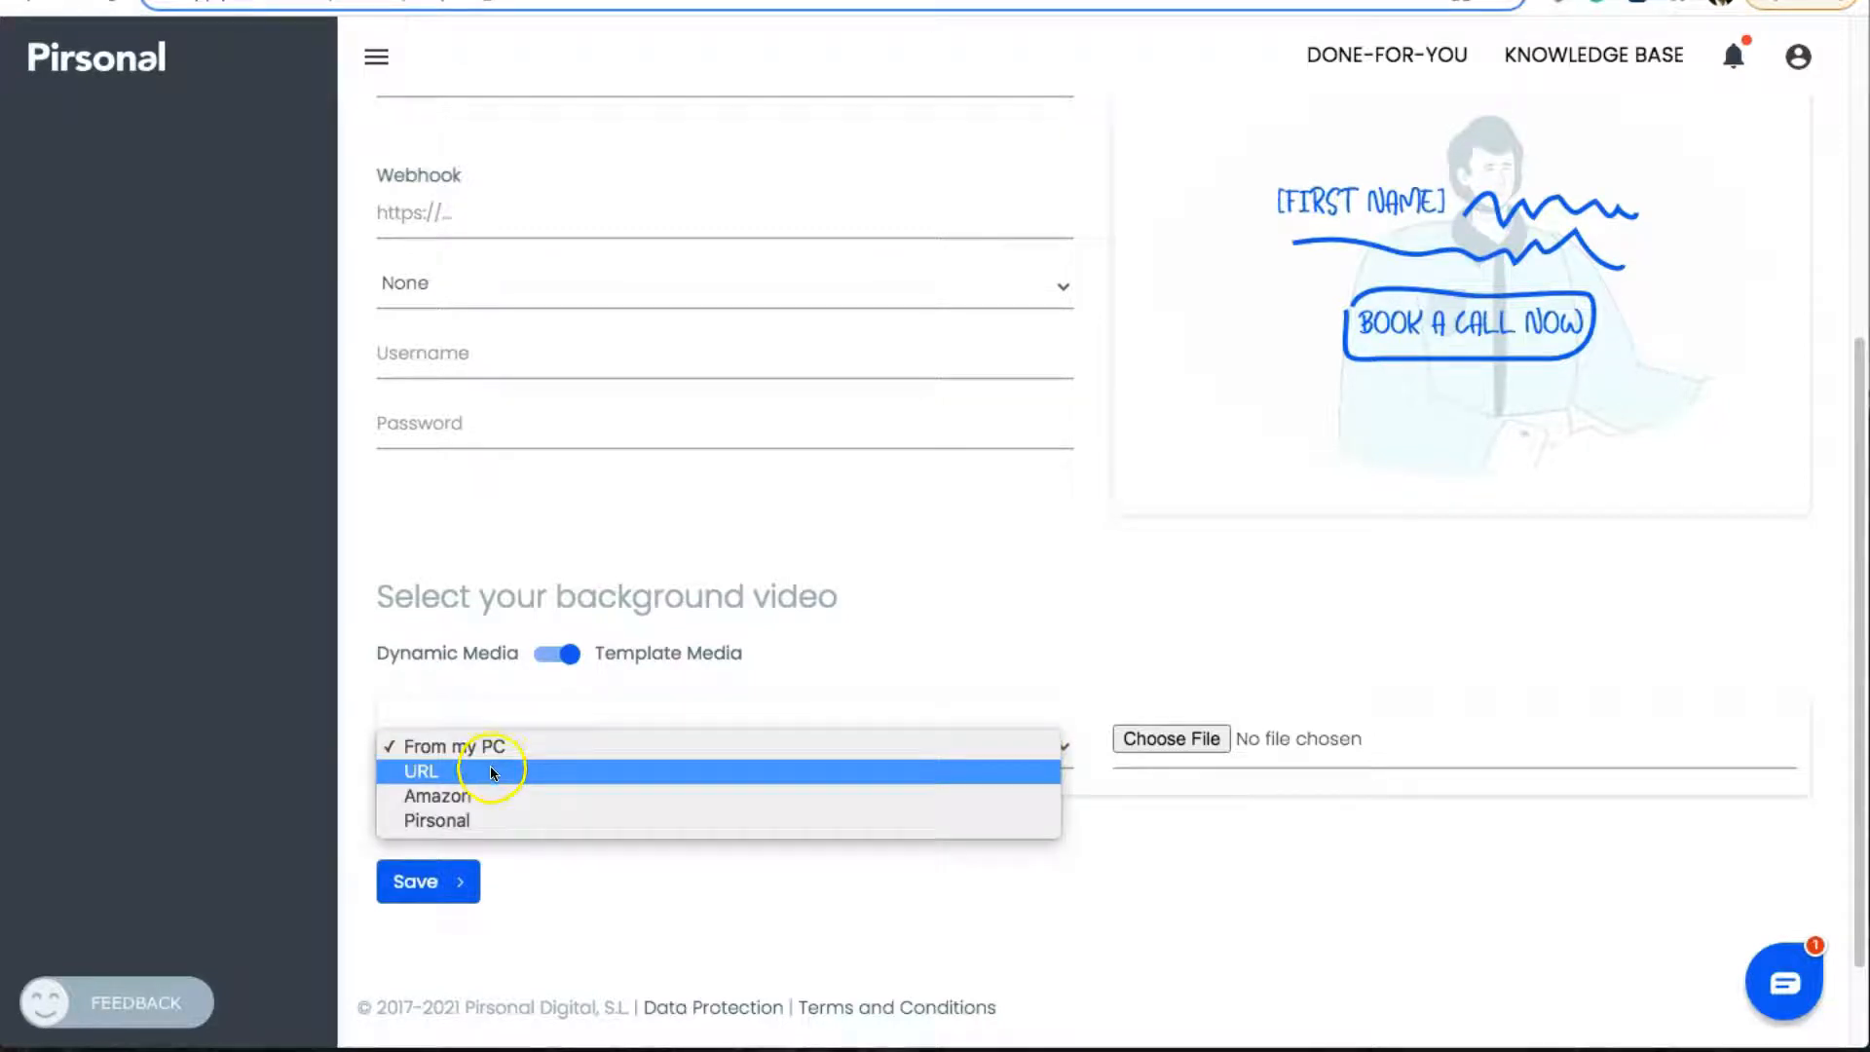
pyautogui.click(425, 773)
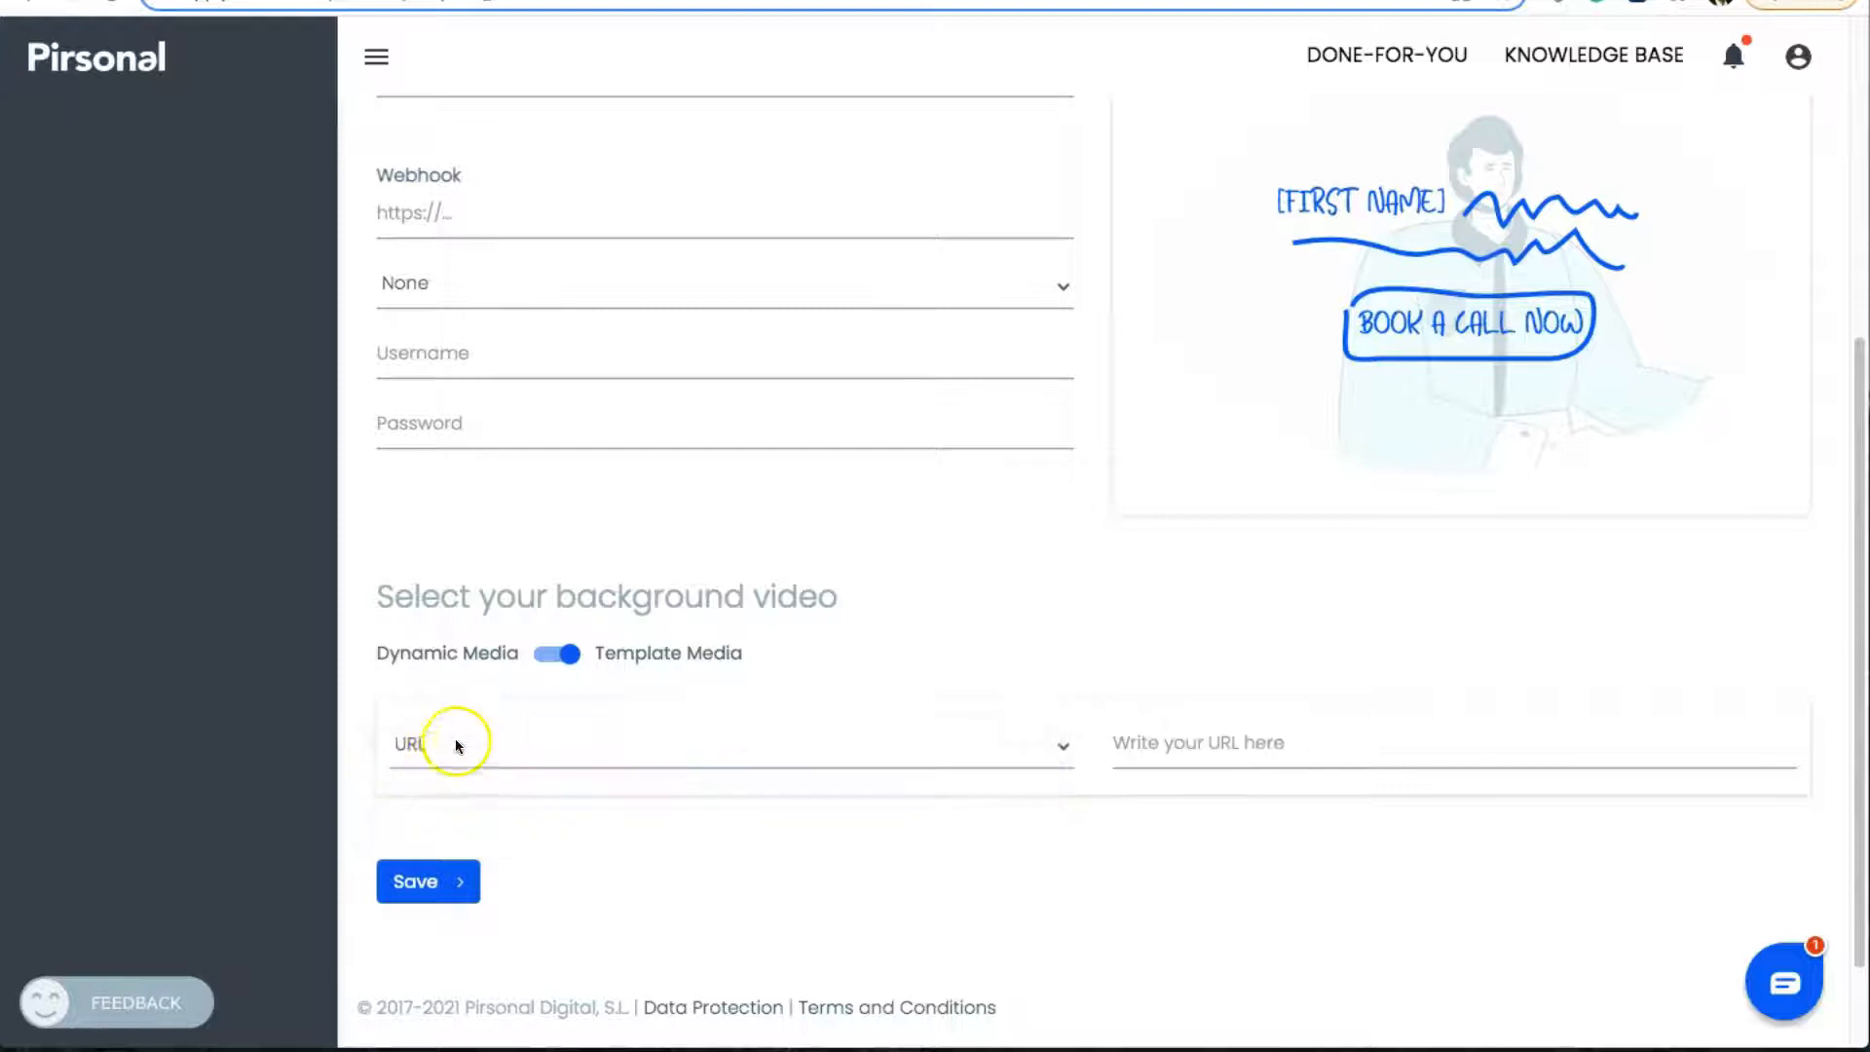
pyautogui.click(455, 746)
pyautogui.click(440, 771)
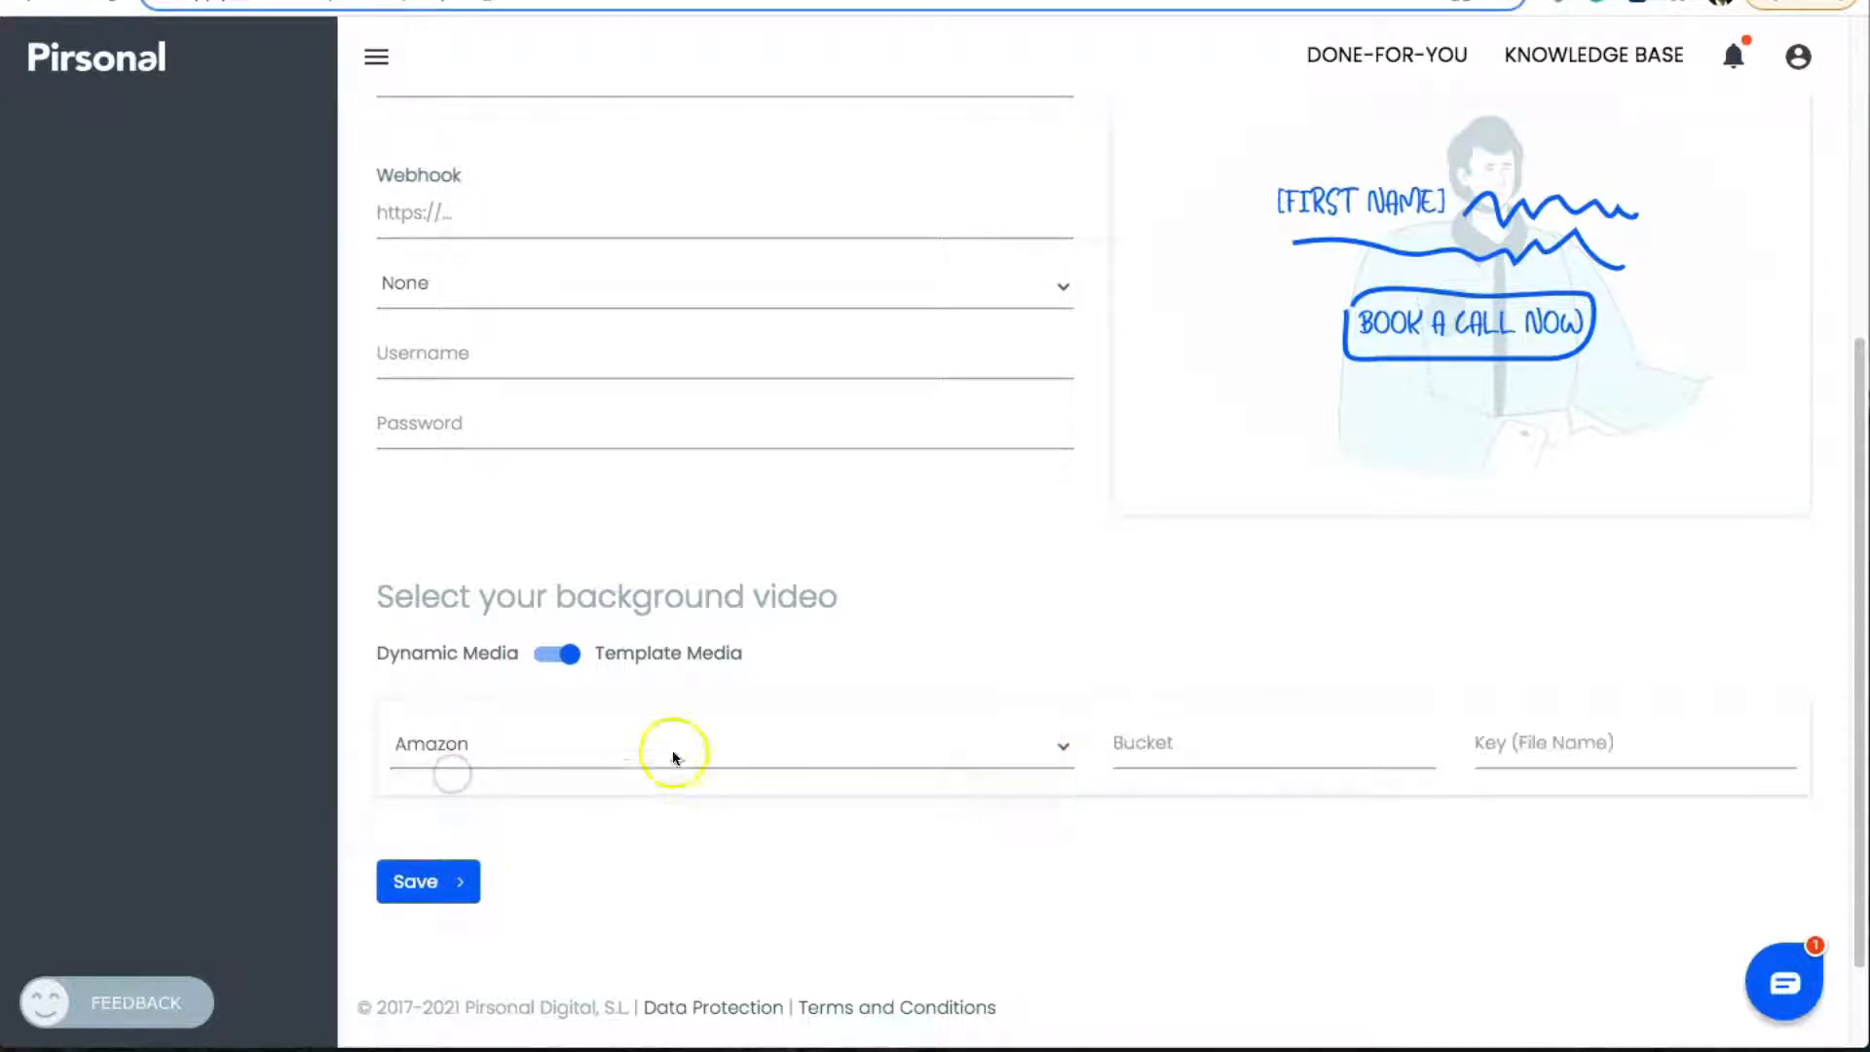
pyautogui.click(867, 754)
pyautogui.click(710, 769)
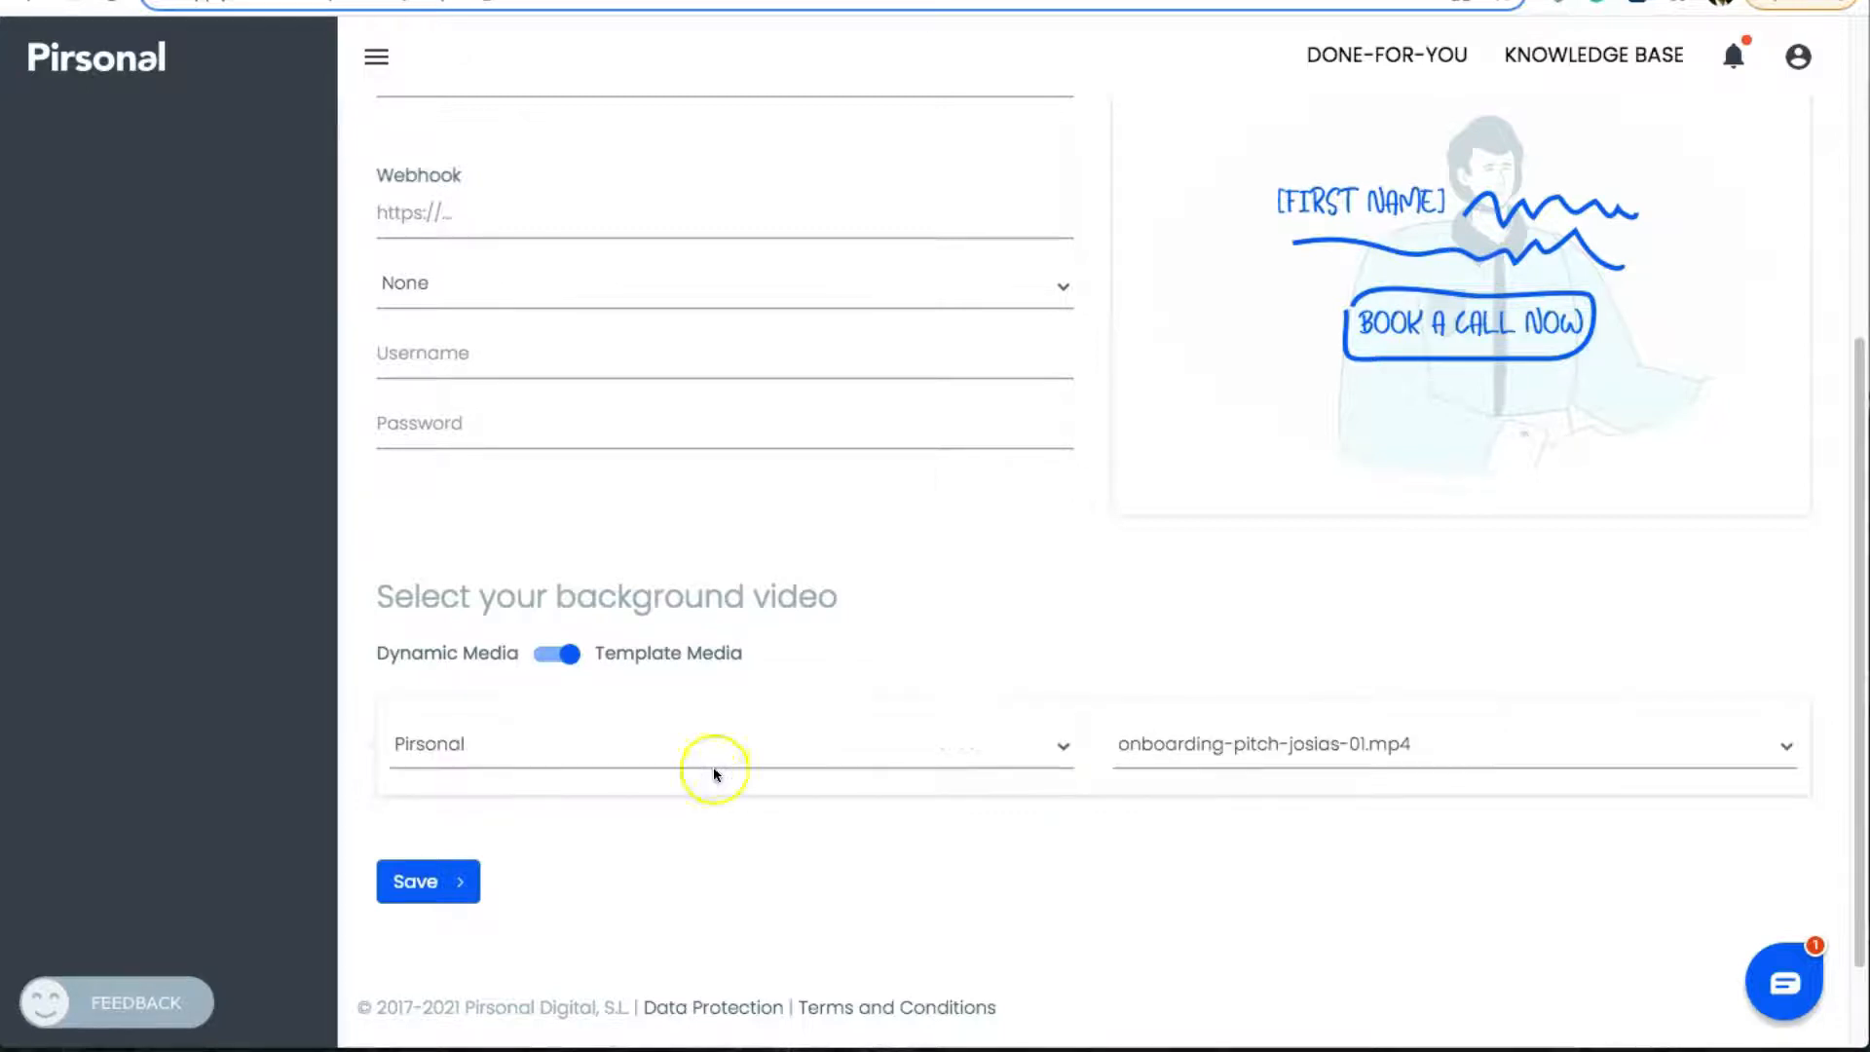
pyautogui.click(1174, 751)
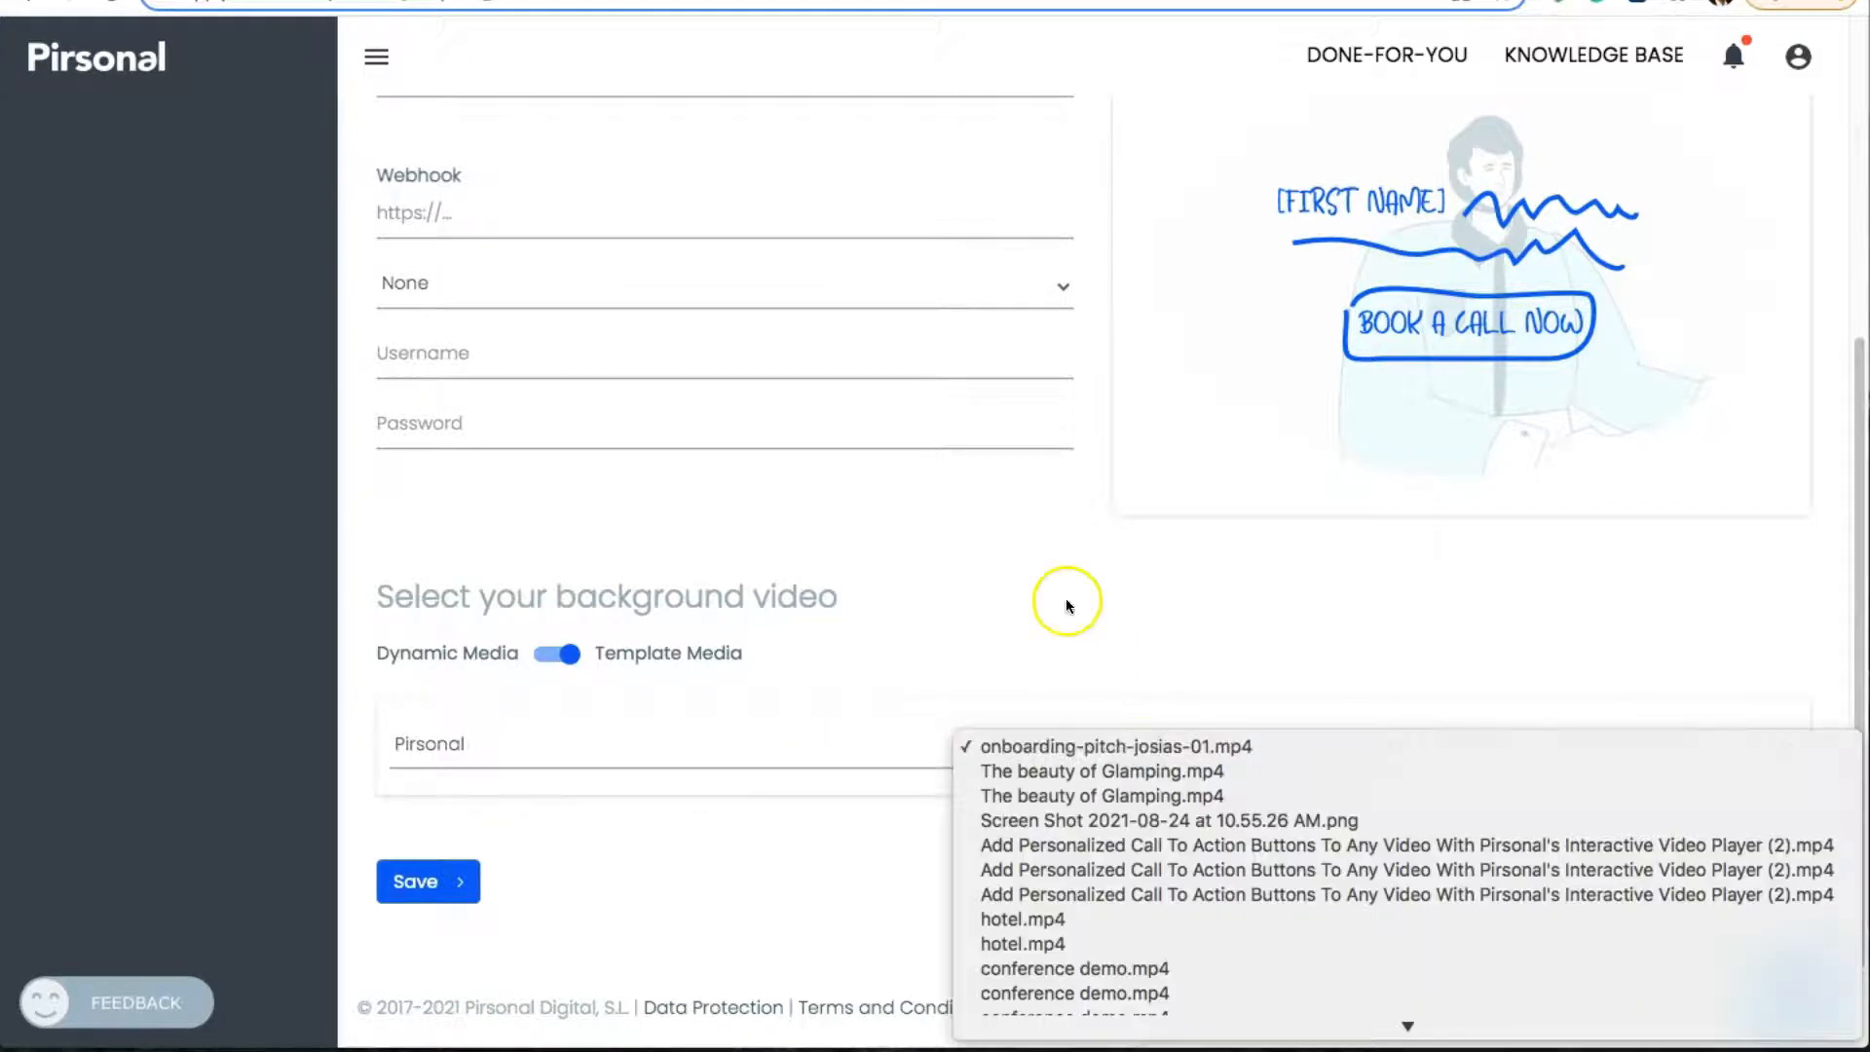
pyautogui.click(1066, 602)
pyautogui.click(1064, 598)
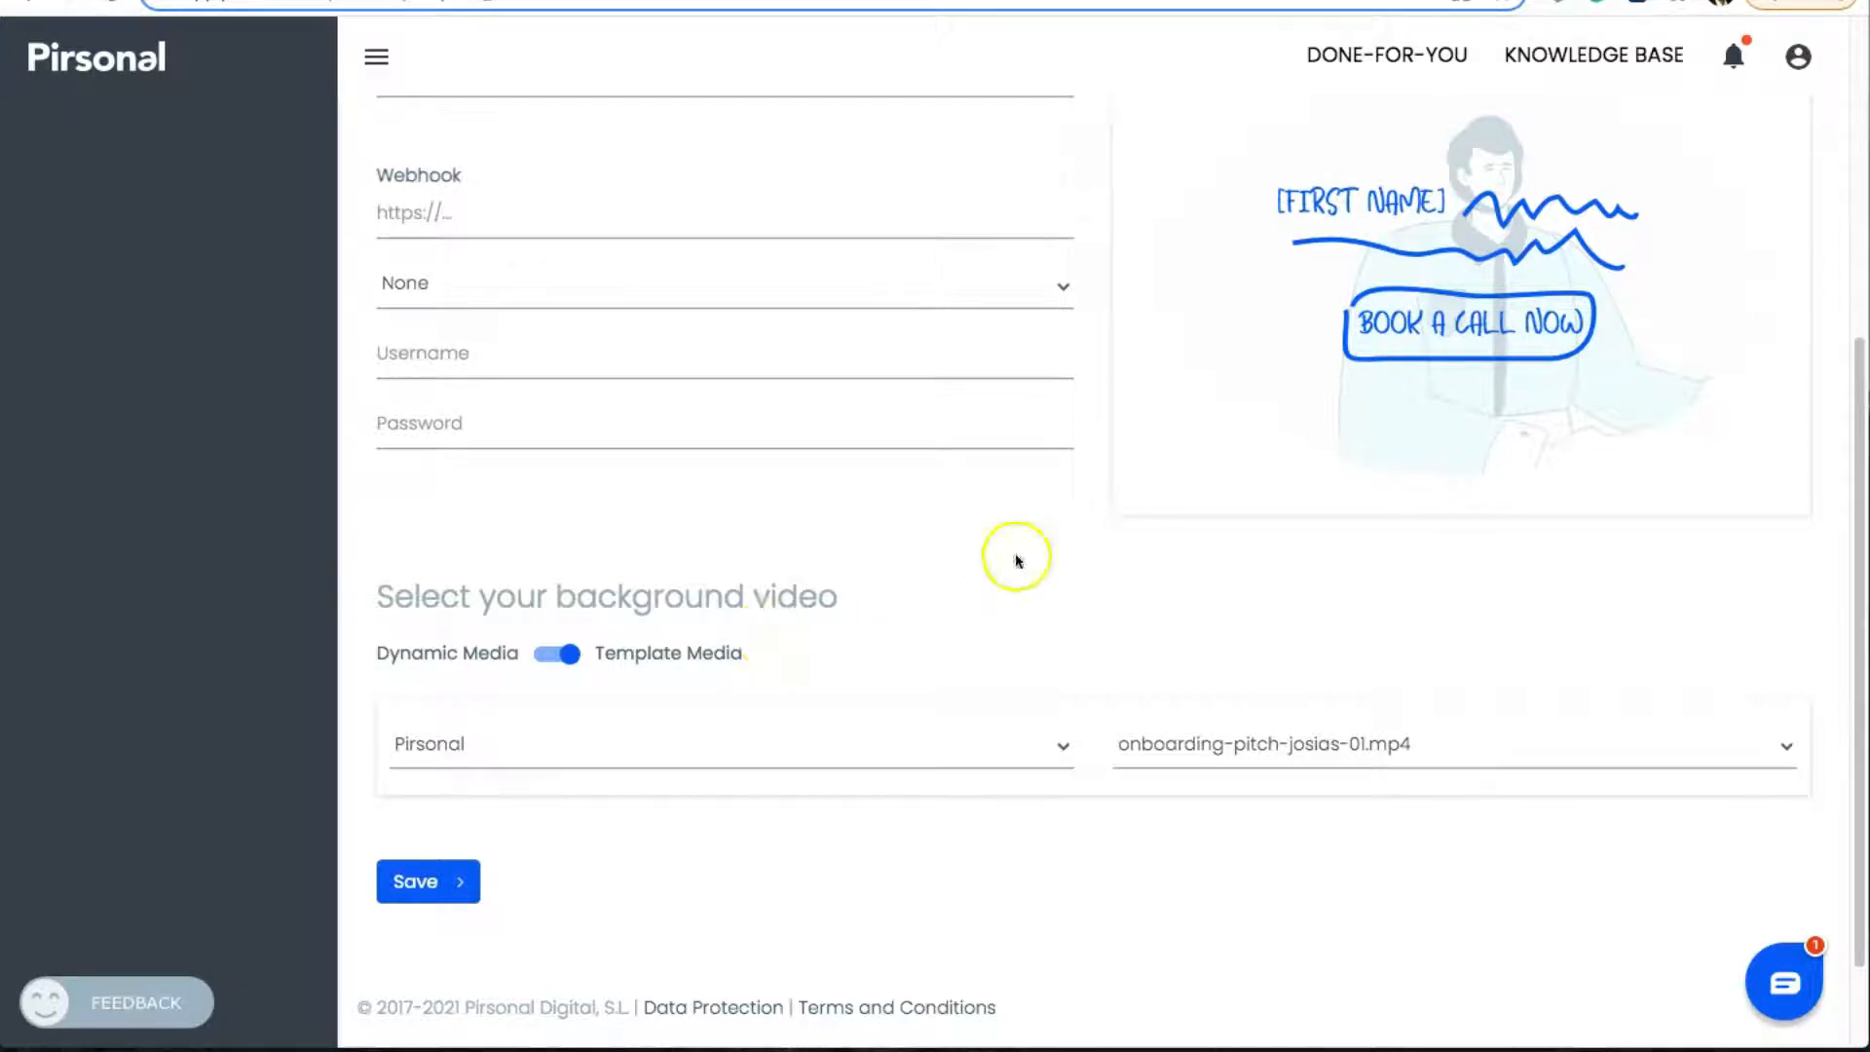
# Switch to the Demo Web Form and view its questions and the available Program of Interest choices
pyautogui.click(1218, 2)
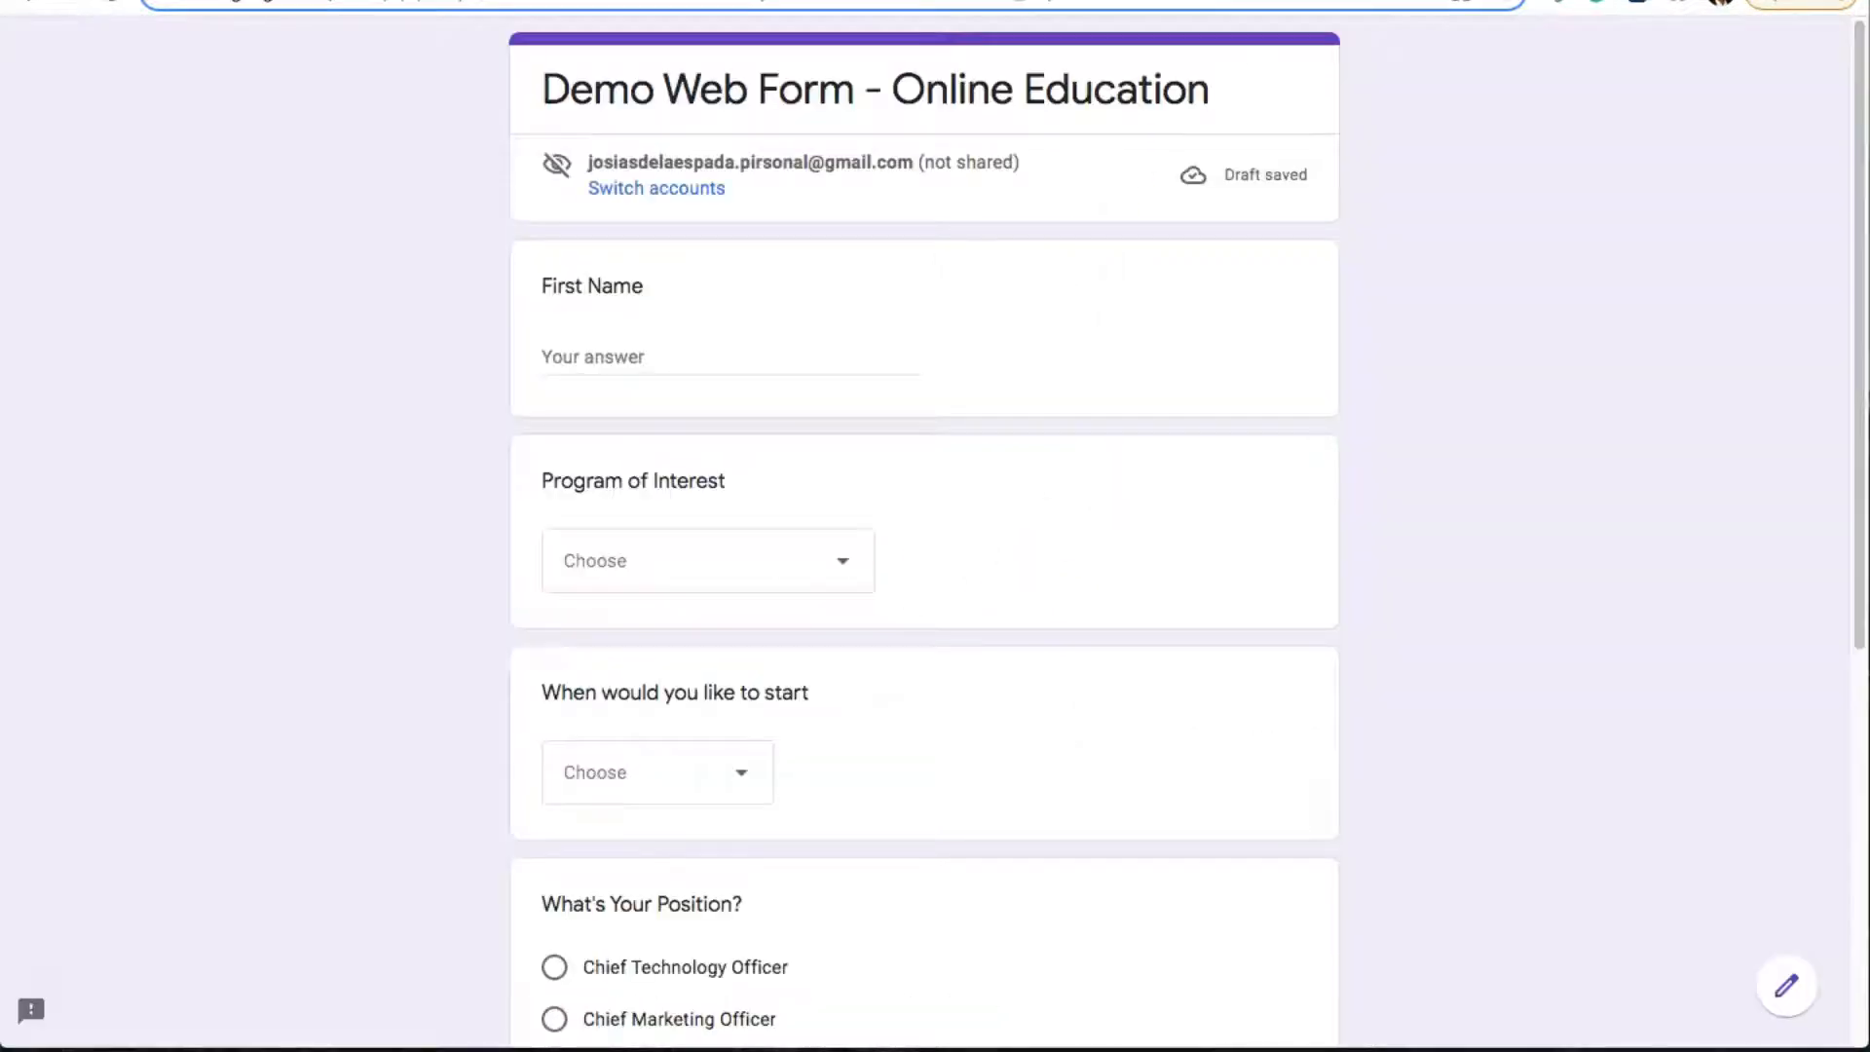
pyautogui.scroll(-3, 1340, 758)
pyautogui.scroll(-1, 1342, 758)
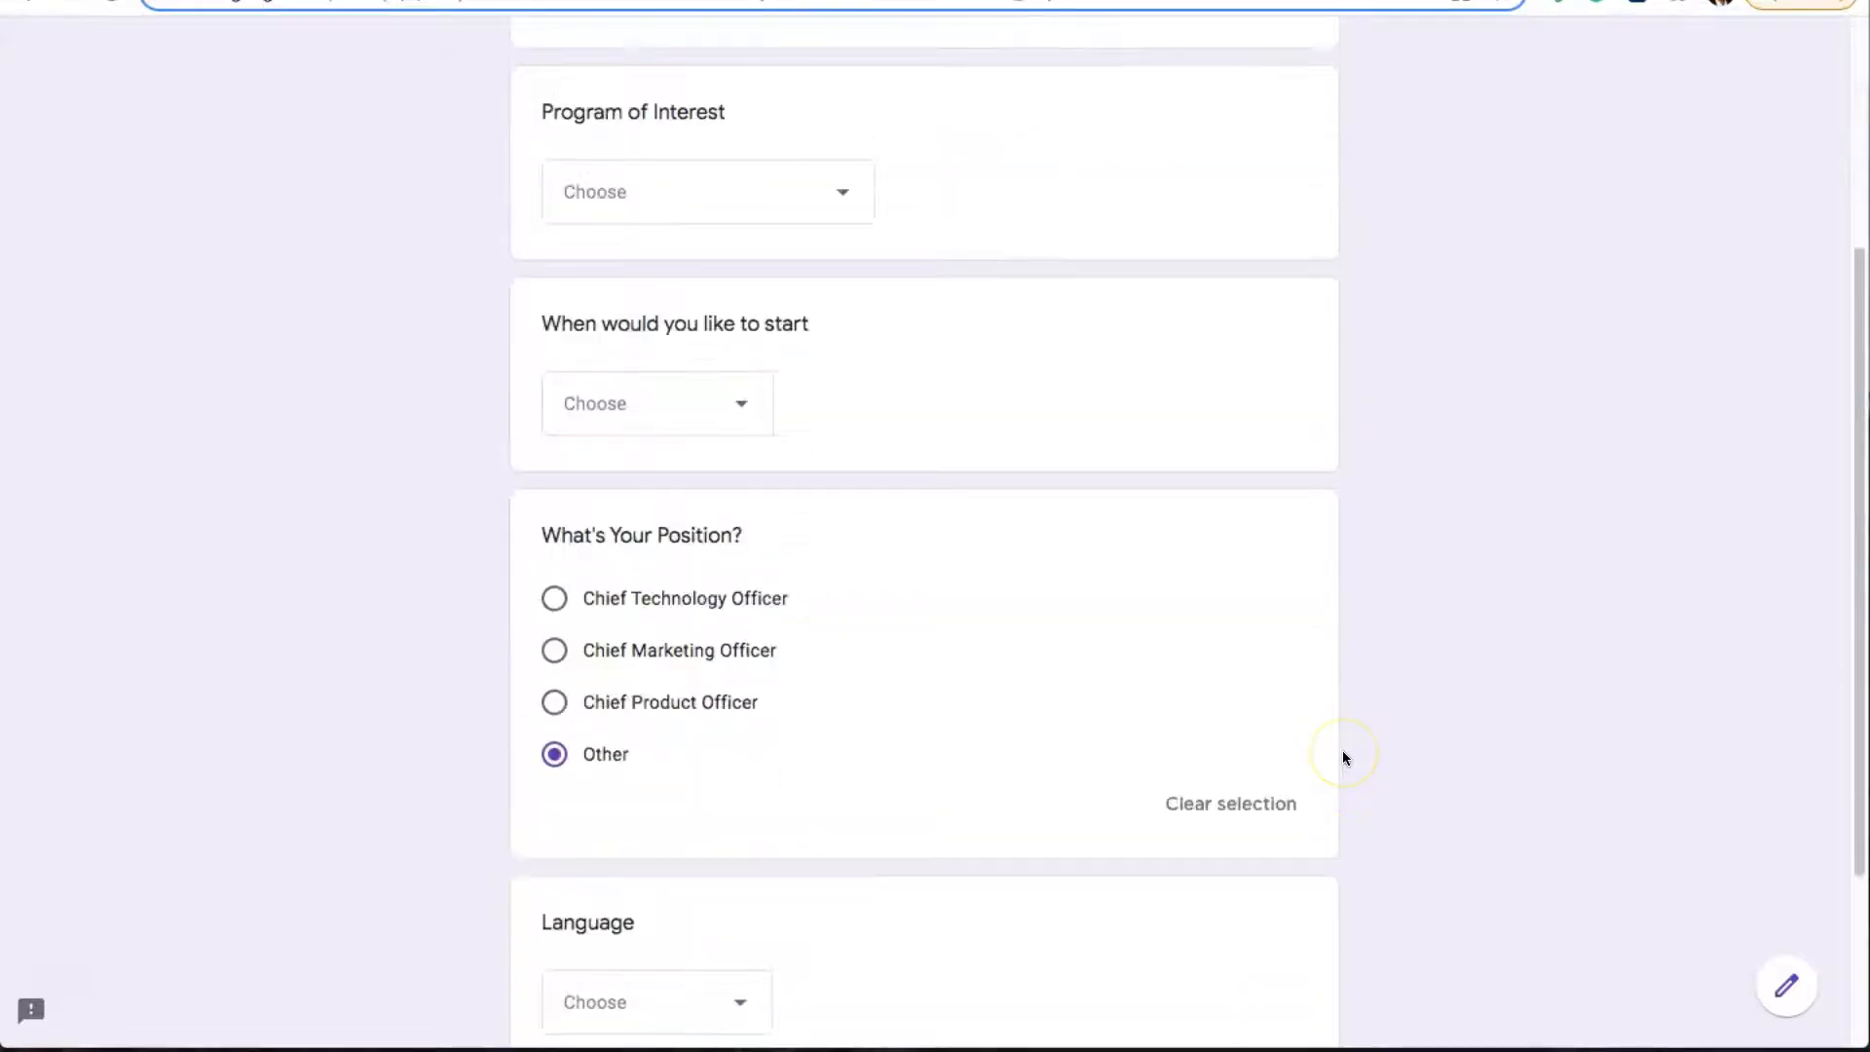
pyautogui.scroll(2, 1342, 750)
pyautogui.scroll(-1, 1334, 741)
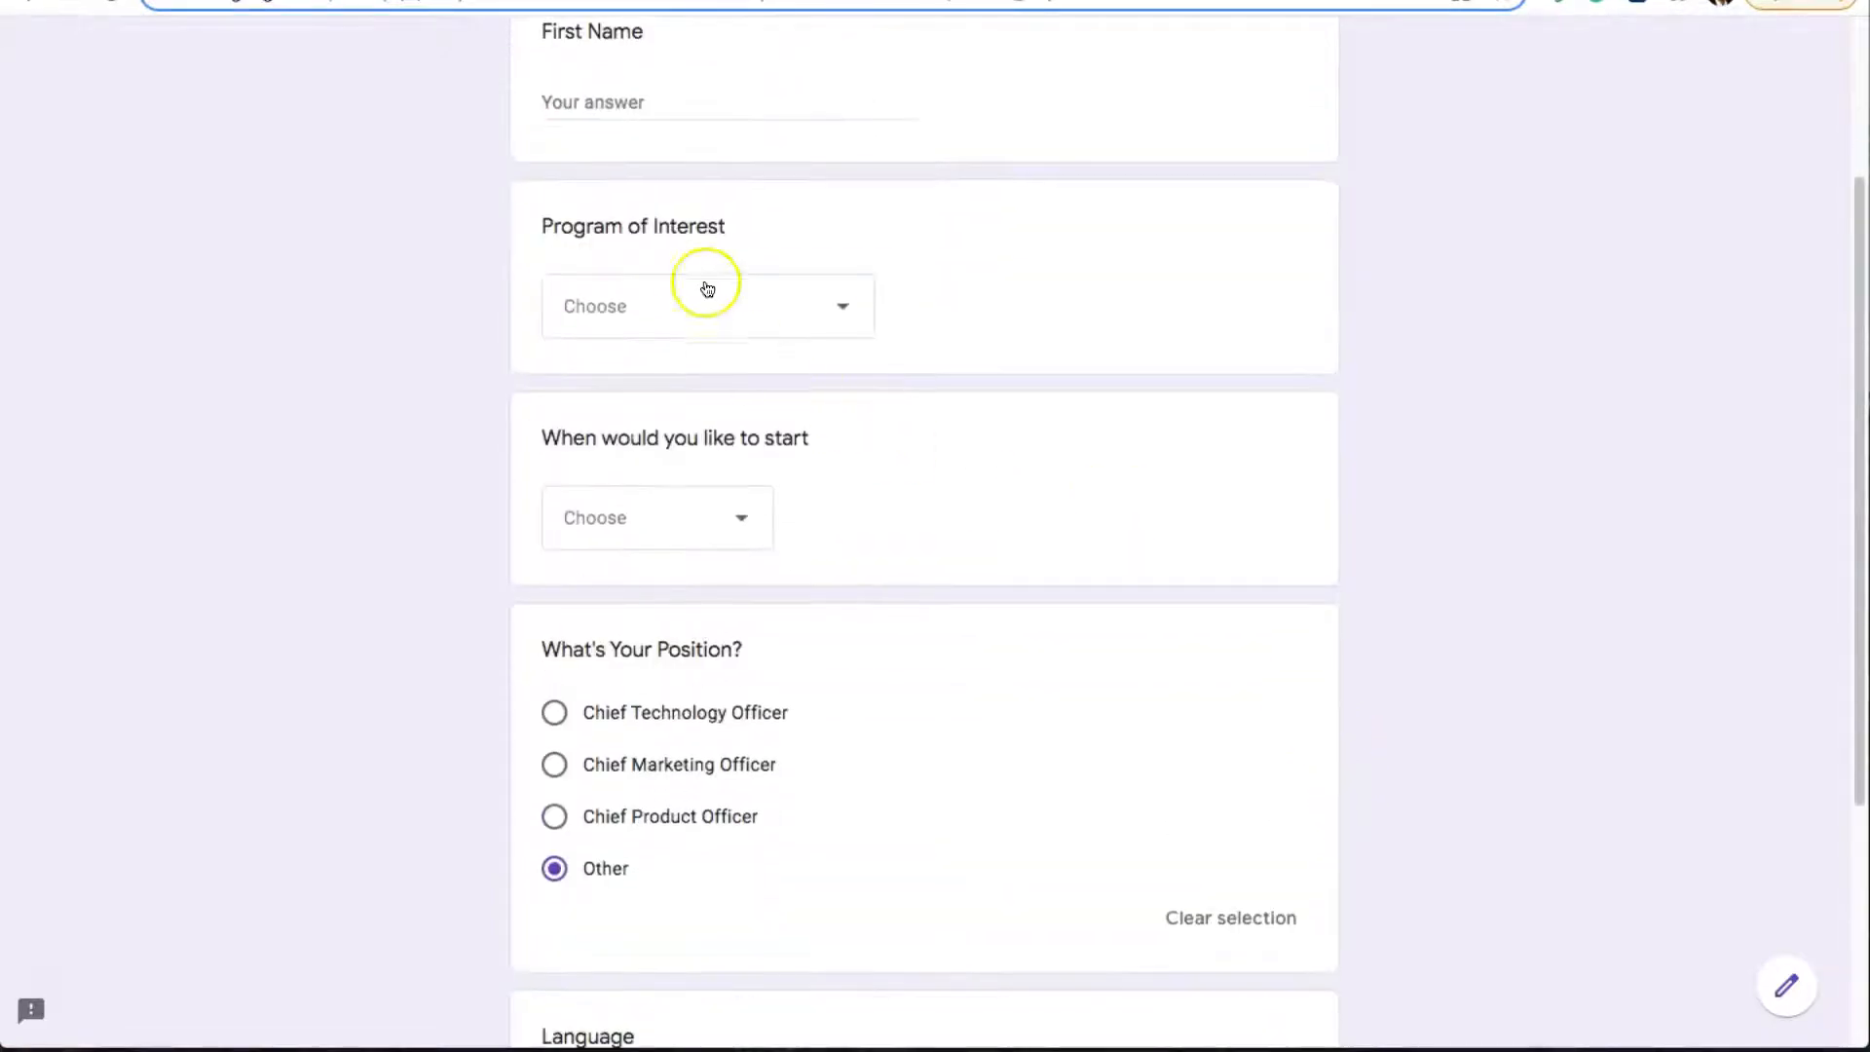
pyautogui.click(707, 290)
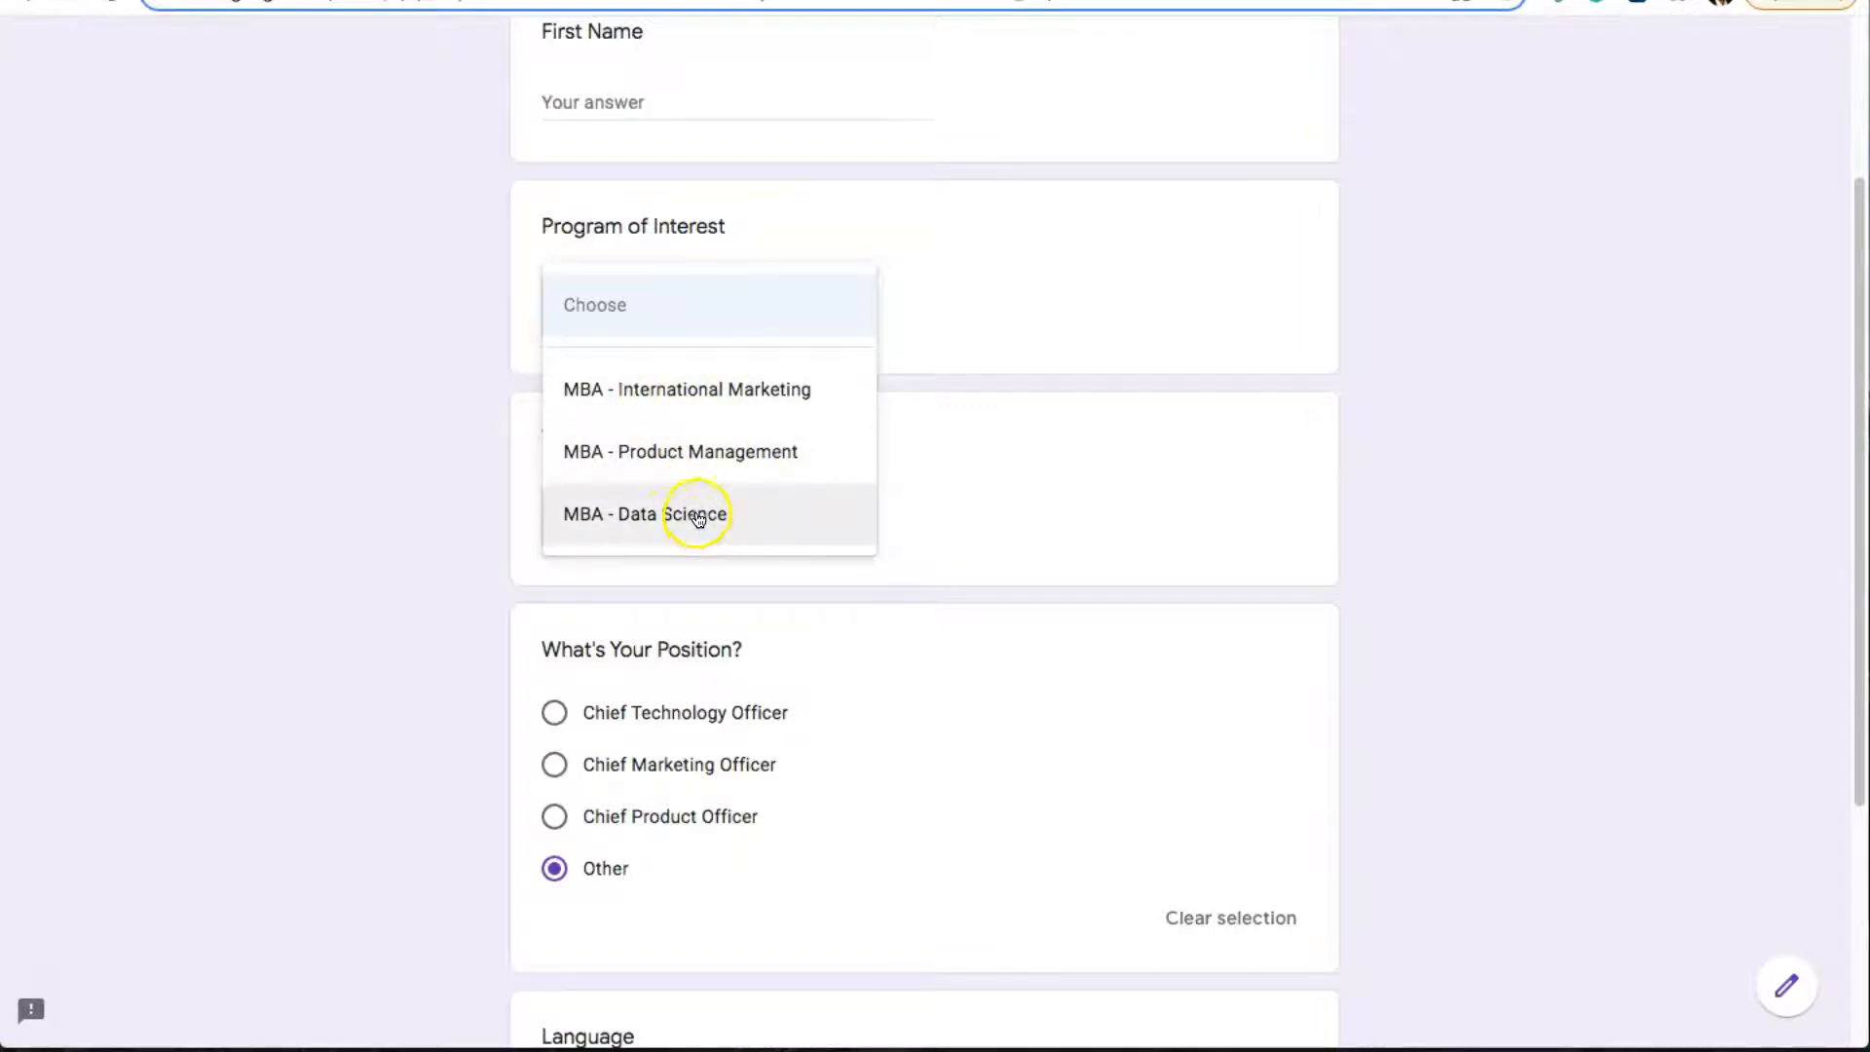
pyautogui.click(401, 659)
pyautogui.scroll(-1, 380, 699)
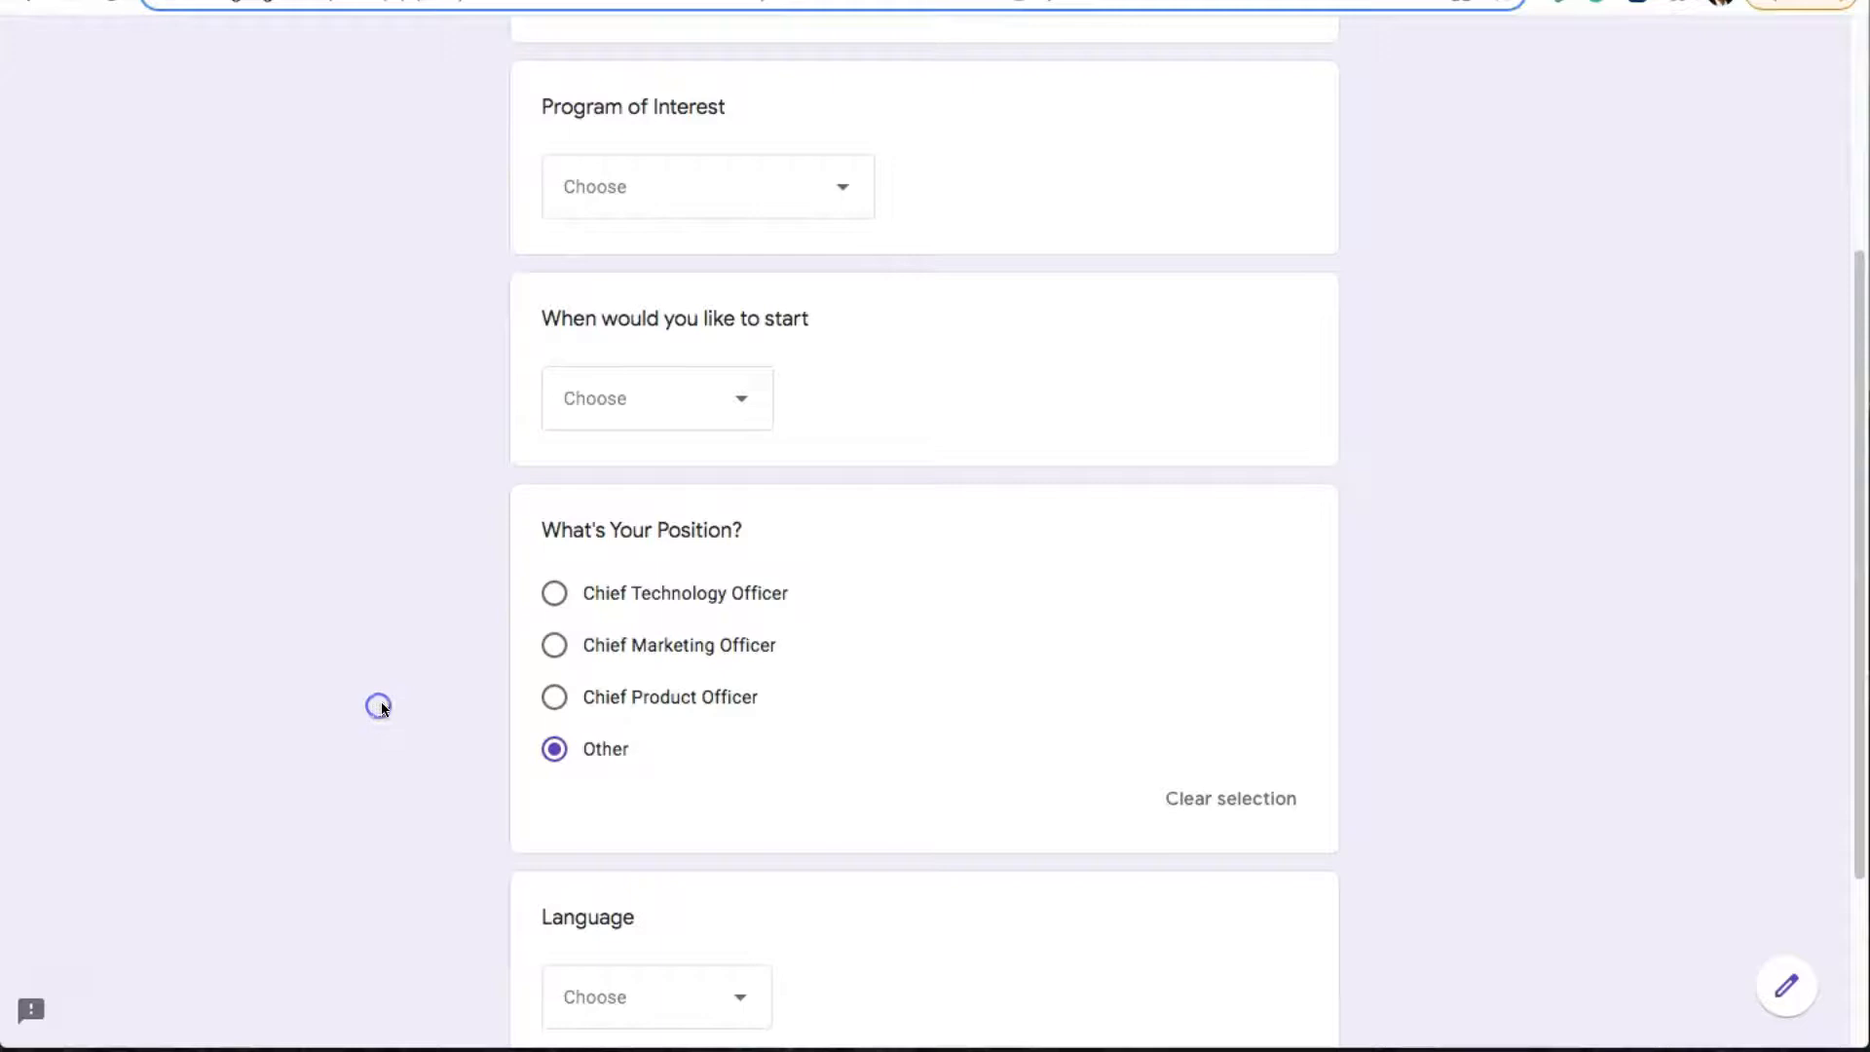
# Go through the position choices from Chief Technology Officer to Chief Product Officer and reselect Other
pyautogui.click(647, 593)
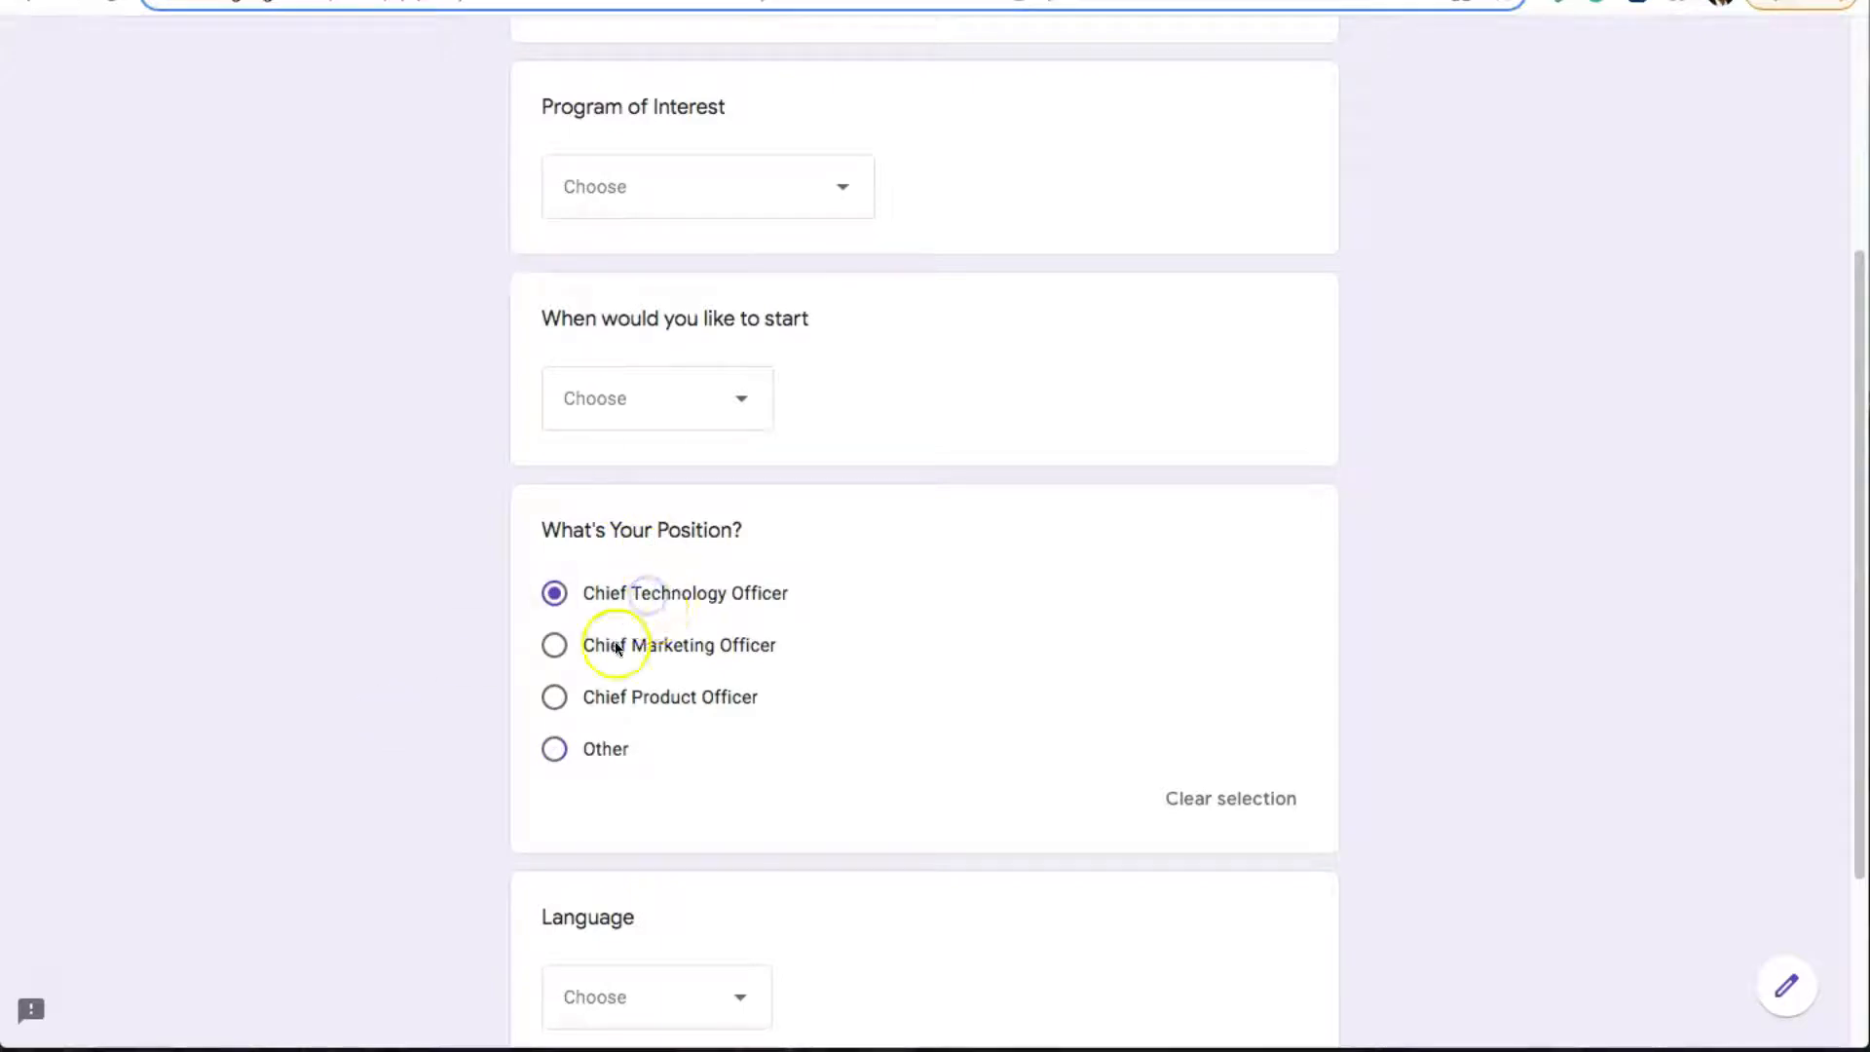
pyautogui.click(554, 646)
pyautogui.click(547, 698)
pyautogui.click(548, 749)
pyautogui.click(448, 750)
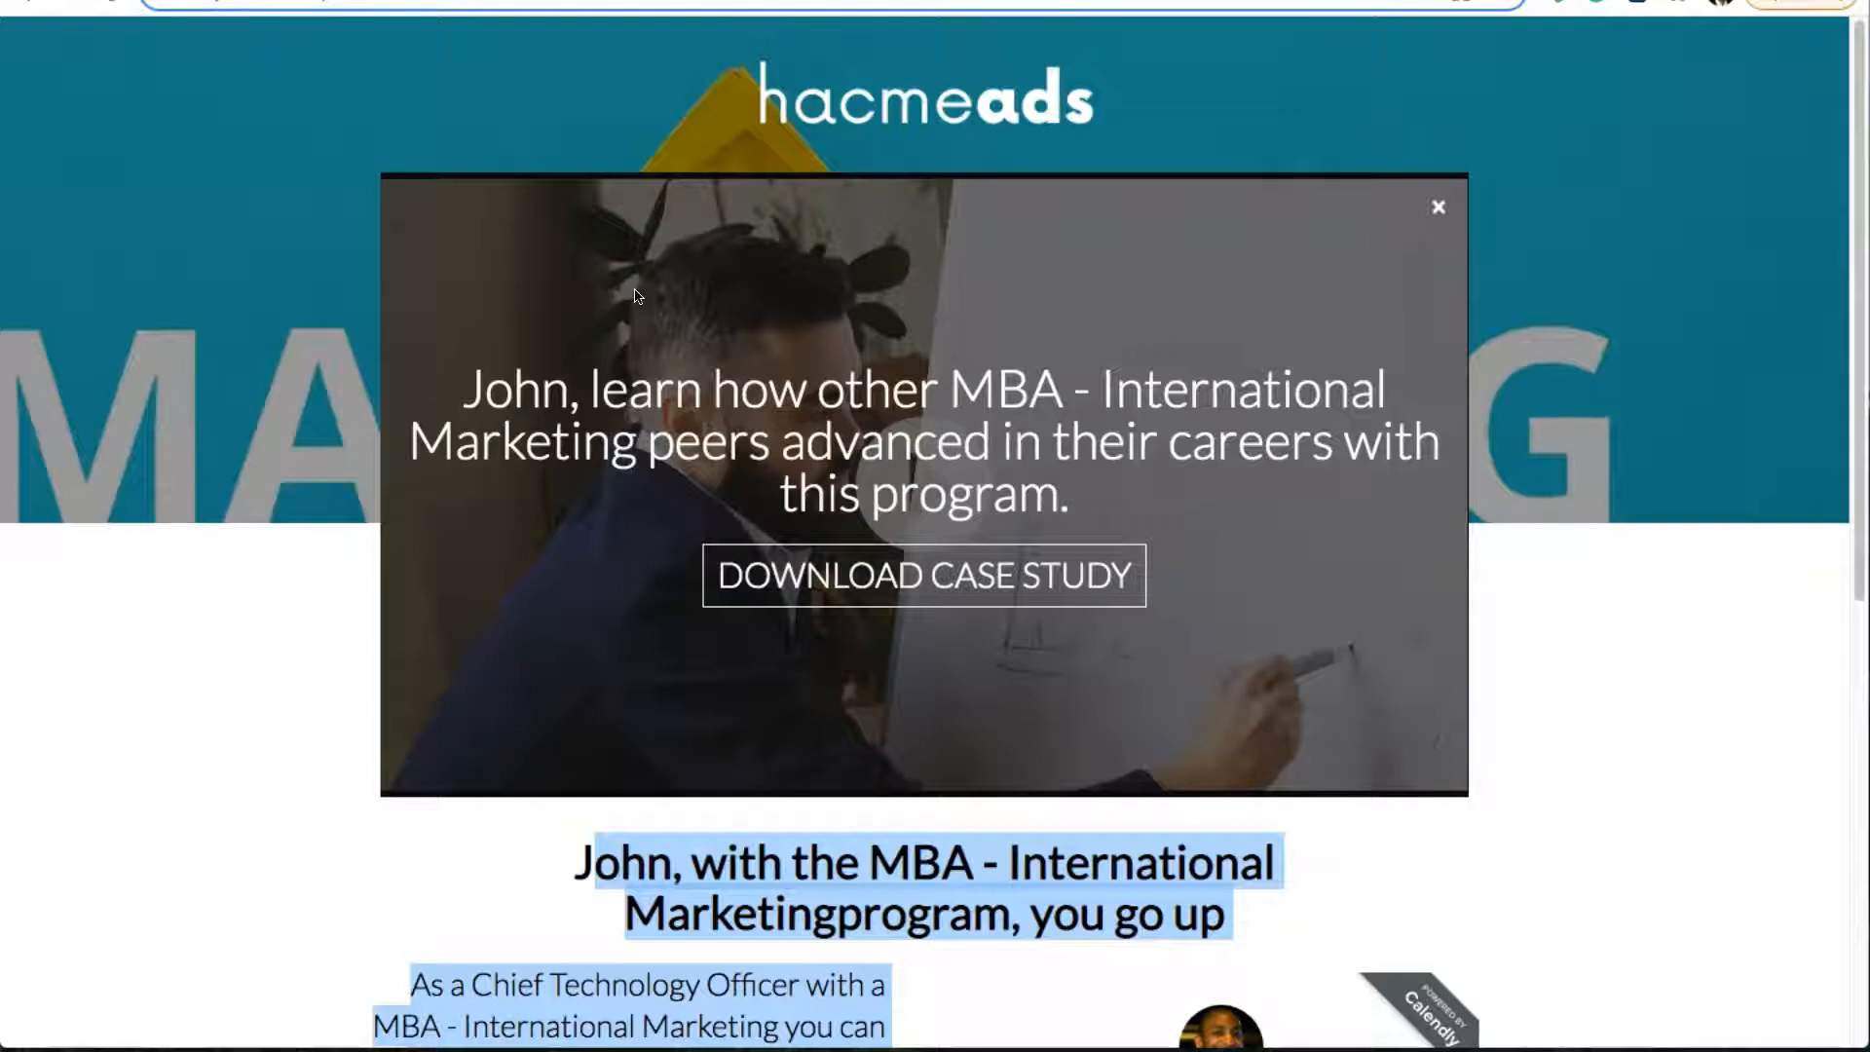
# Review the personalized MBA video landing page and clear the text highlight on it
pyautogui.click(175, 710)
pyautogui.click(137, 253)
pyautogui.click(797, 67)
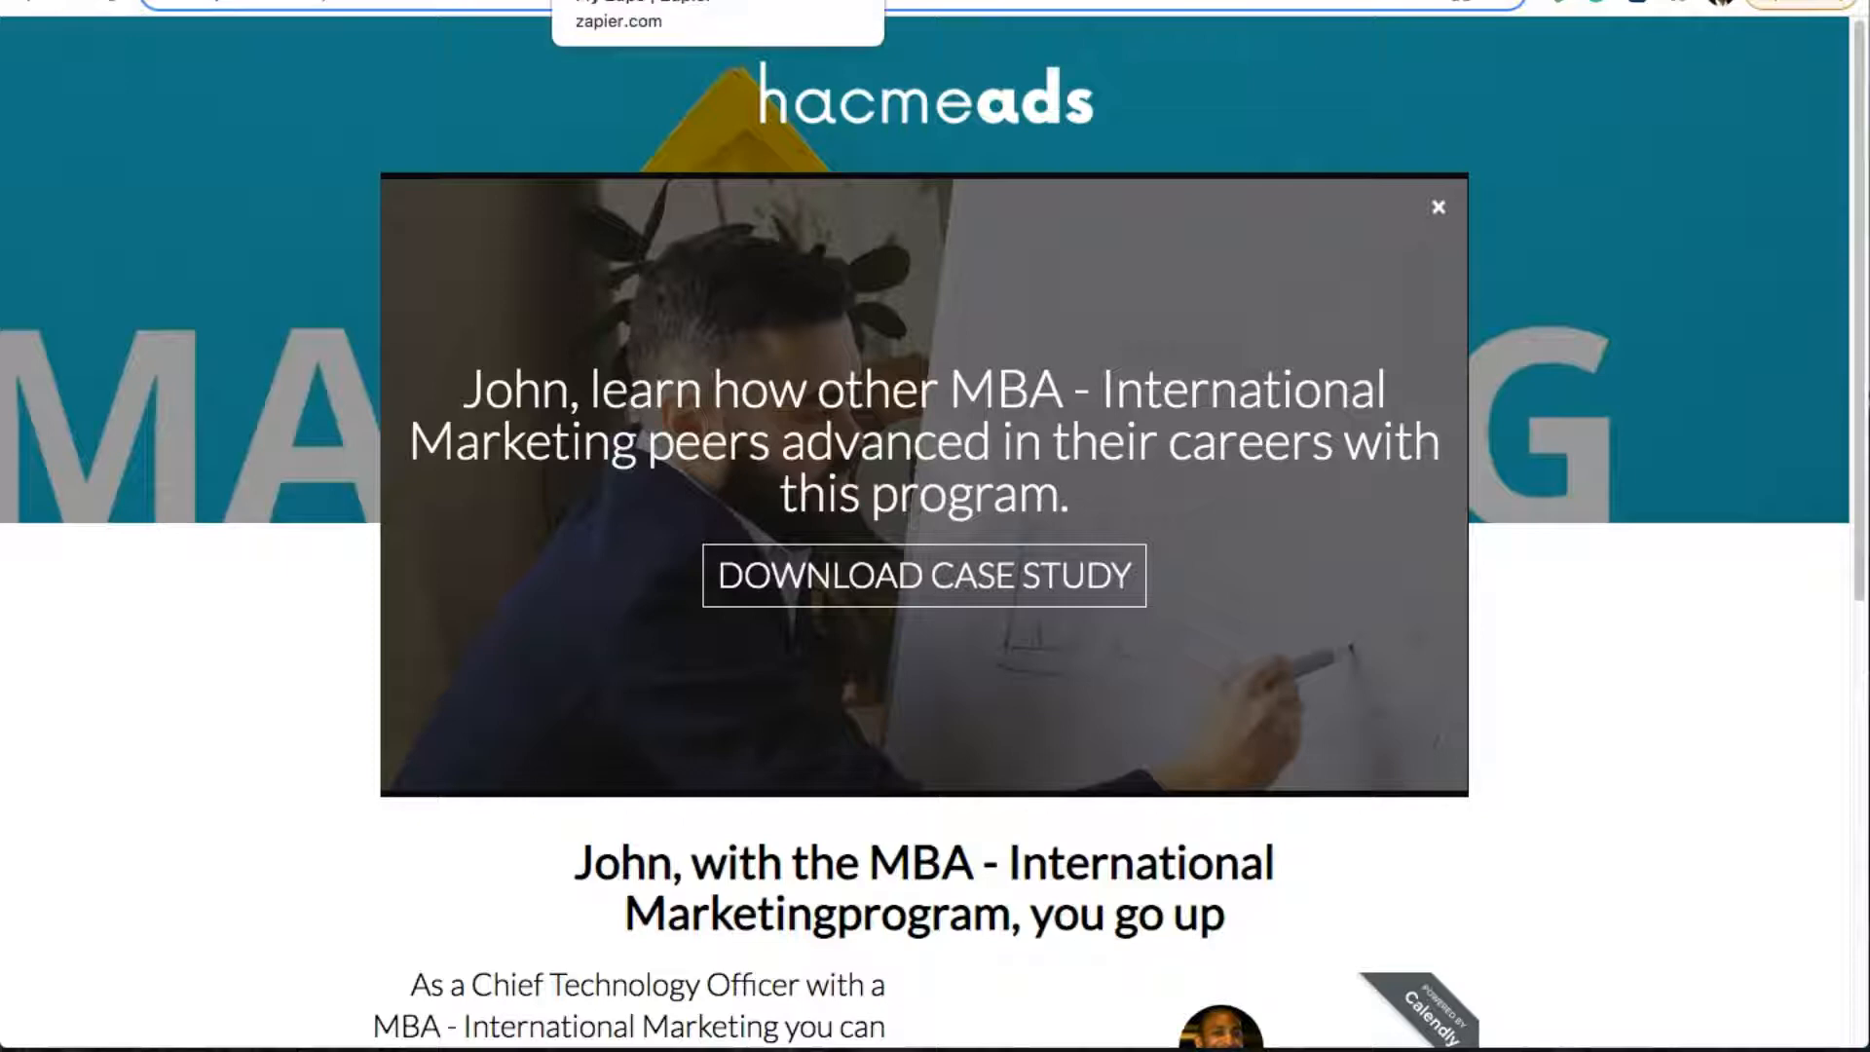
# Return to the Pirsonal template's background video option and read the CSV upload description on the Create a Campaign page
pyautogui.click(126, 1)
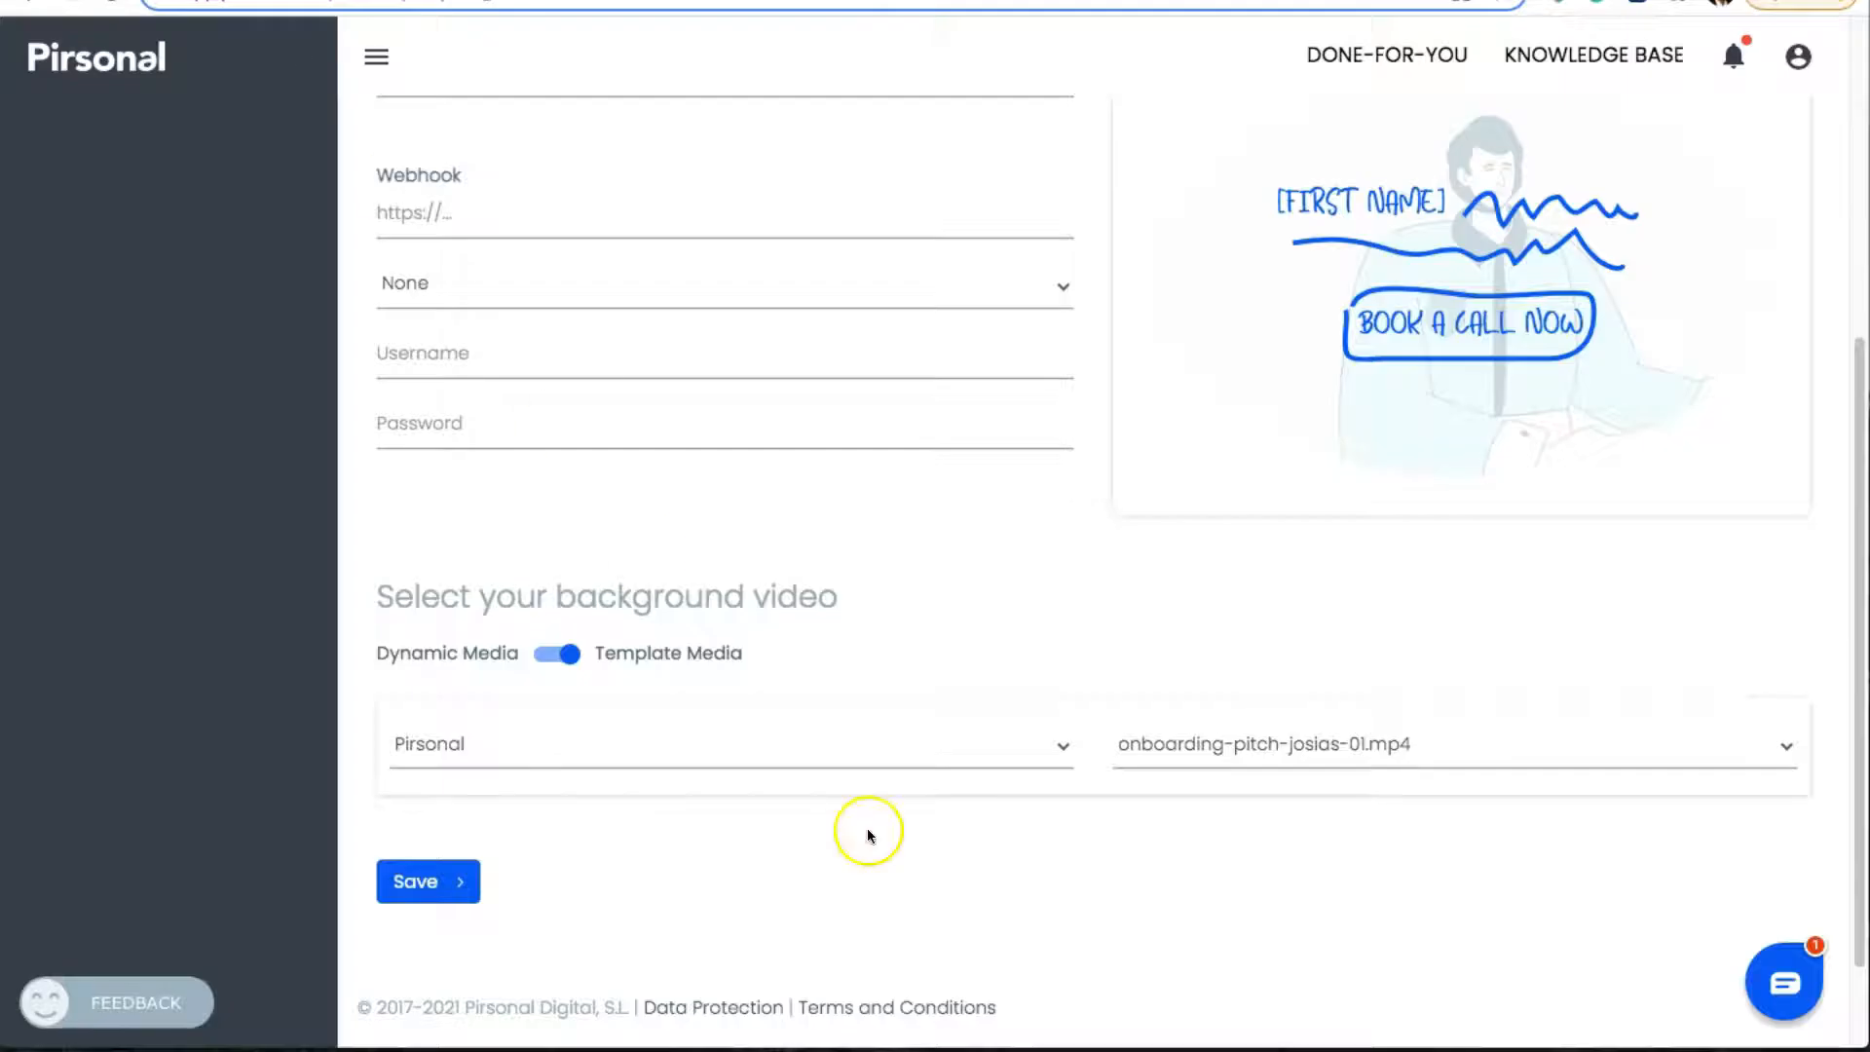
pyautogui.click(557, 654)
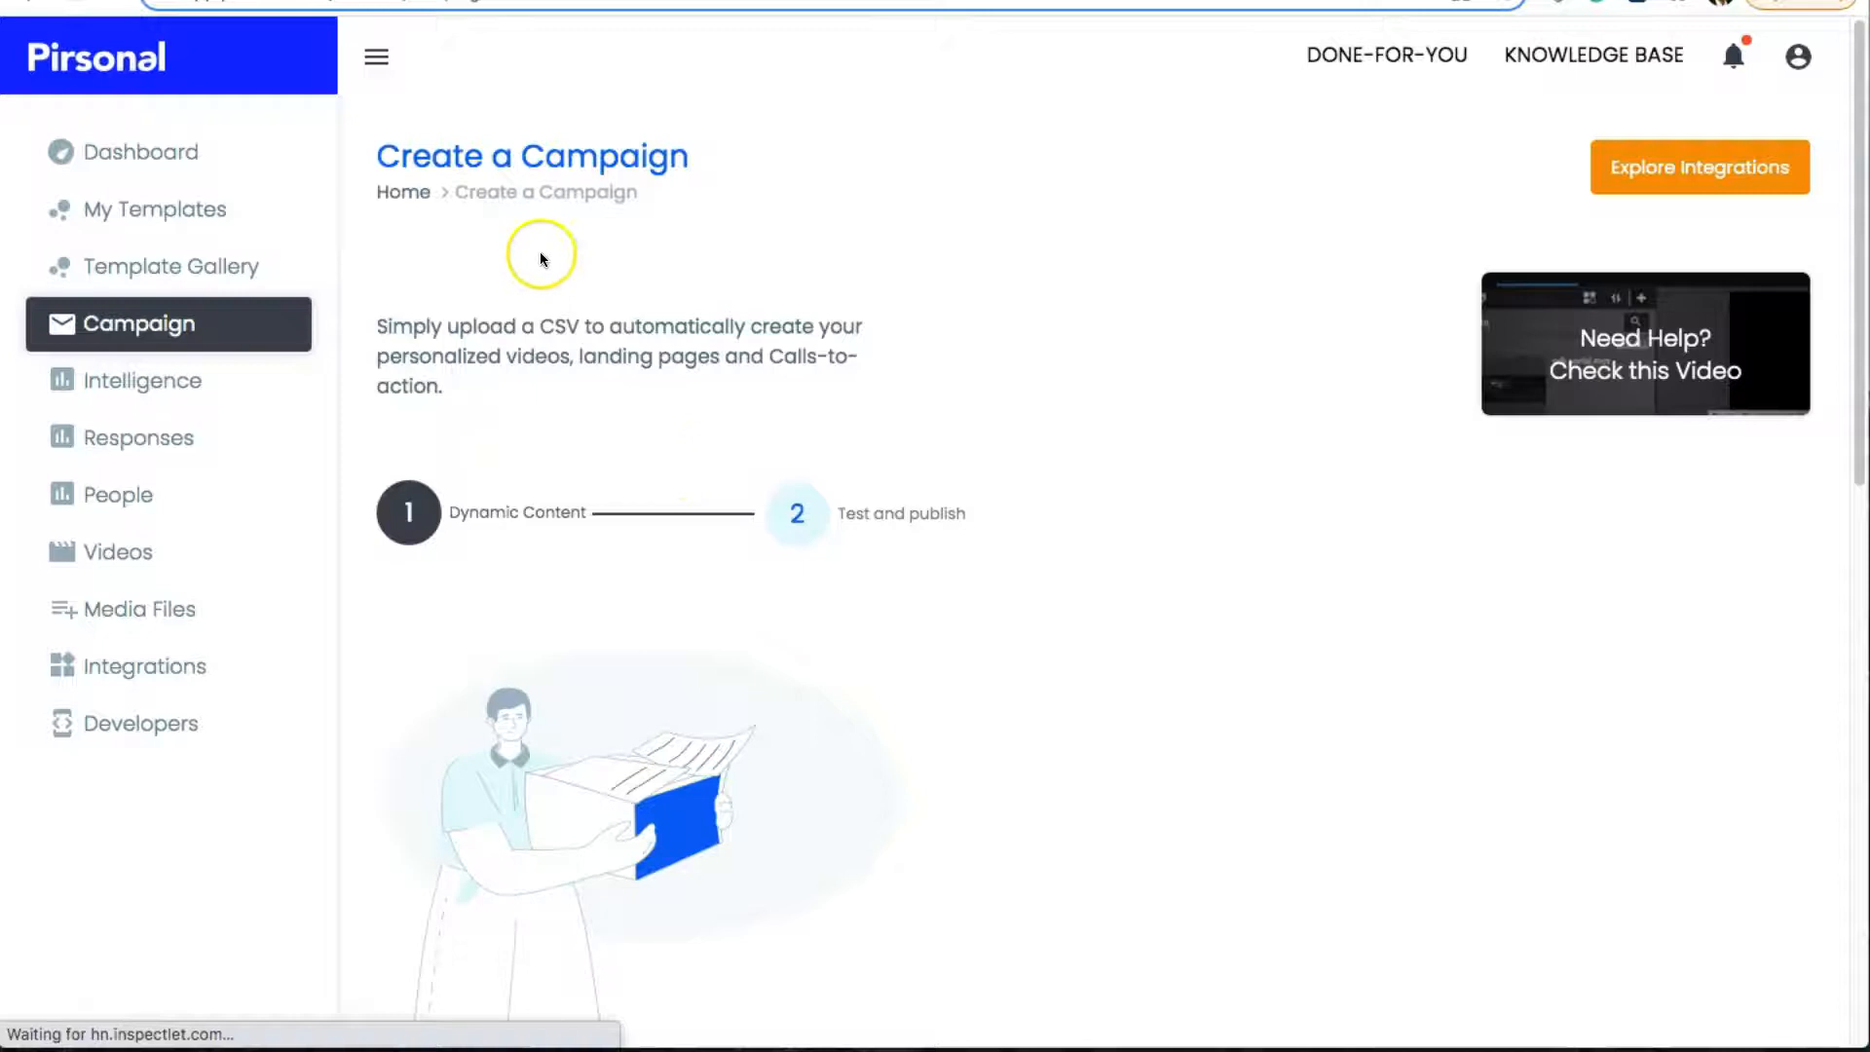
pyautogui.doubleClick(569, 325)
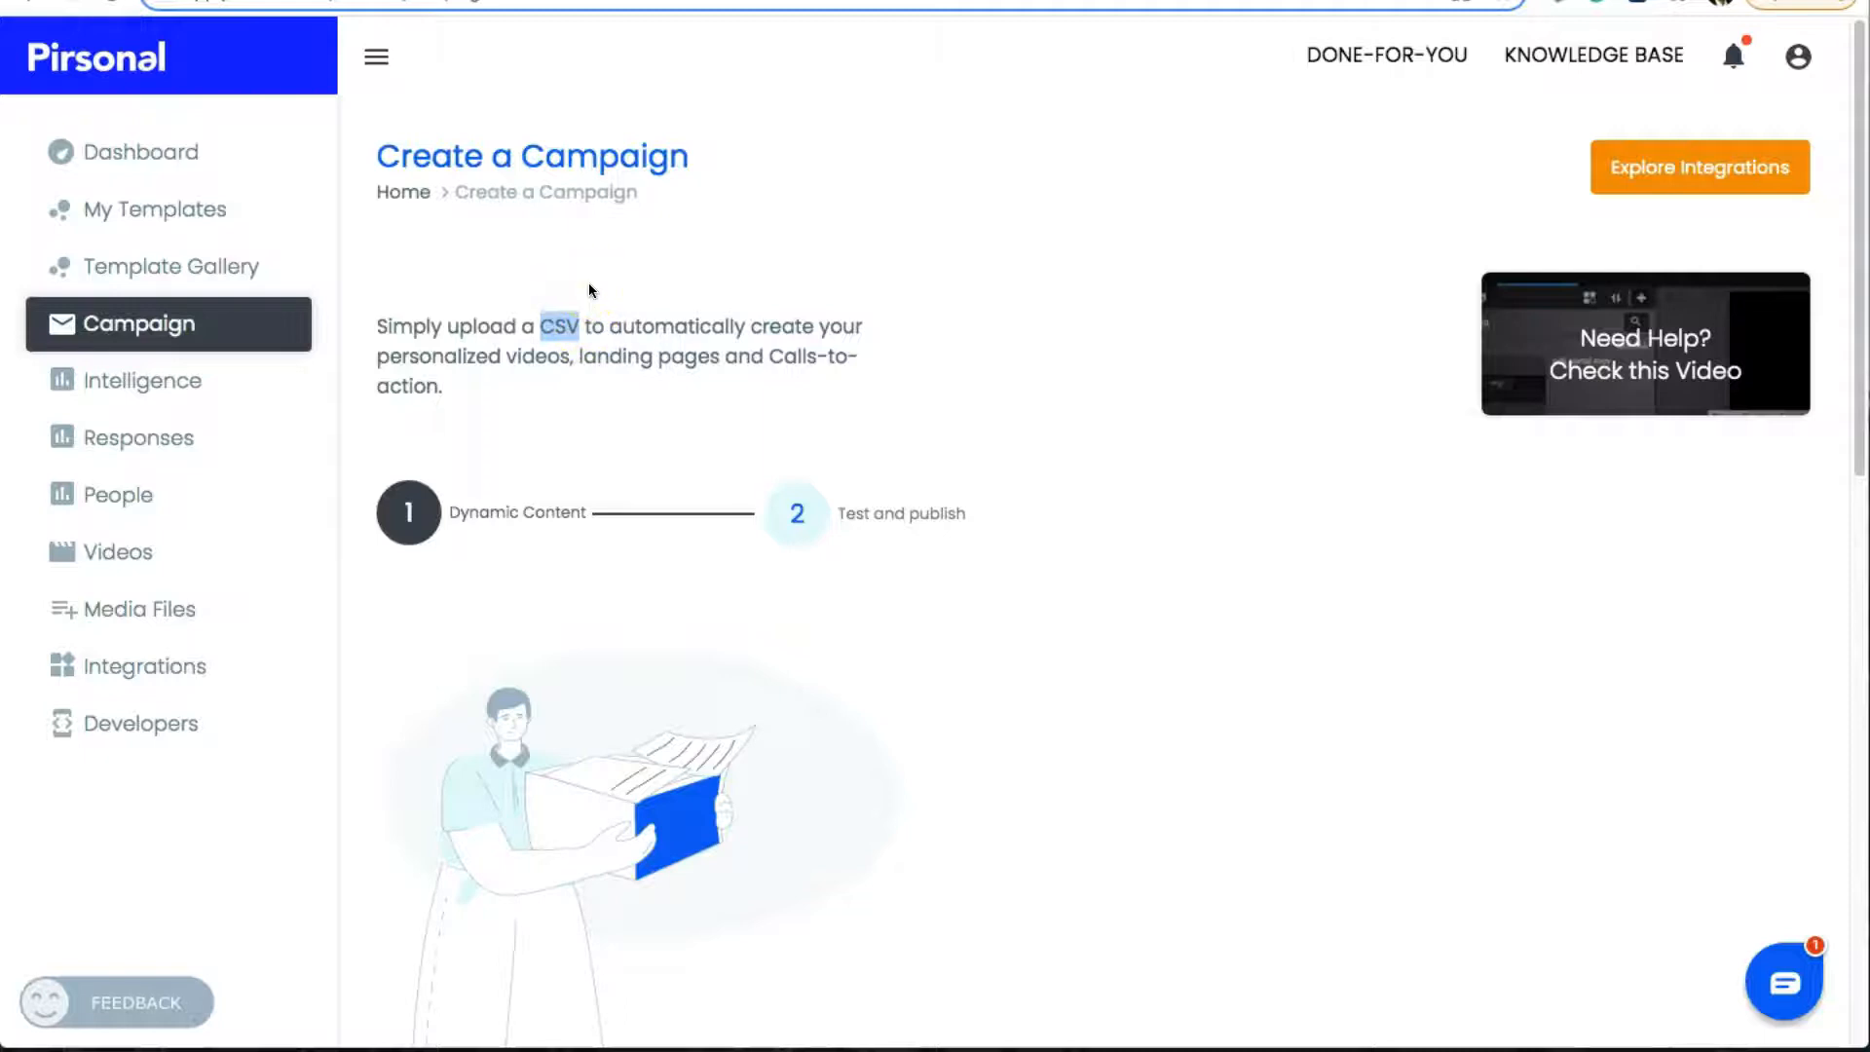
pyautogui.moveTo(617, 359); pyautogui.dragTo(443, 388)
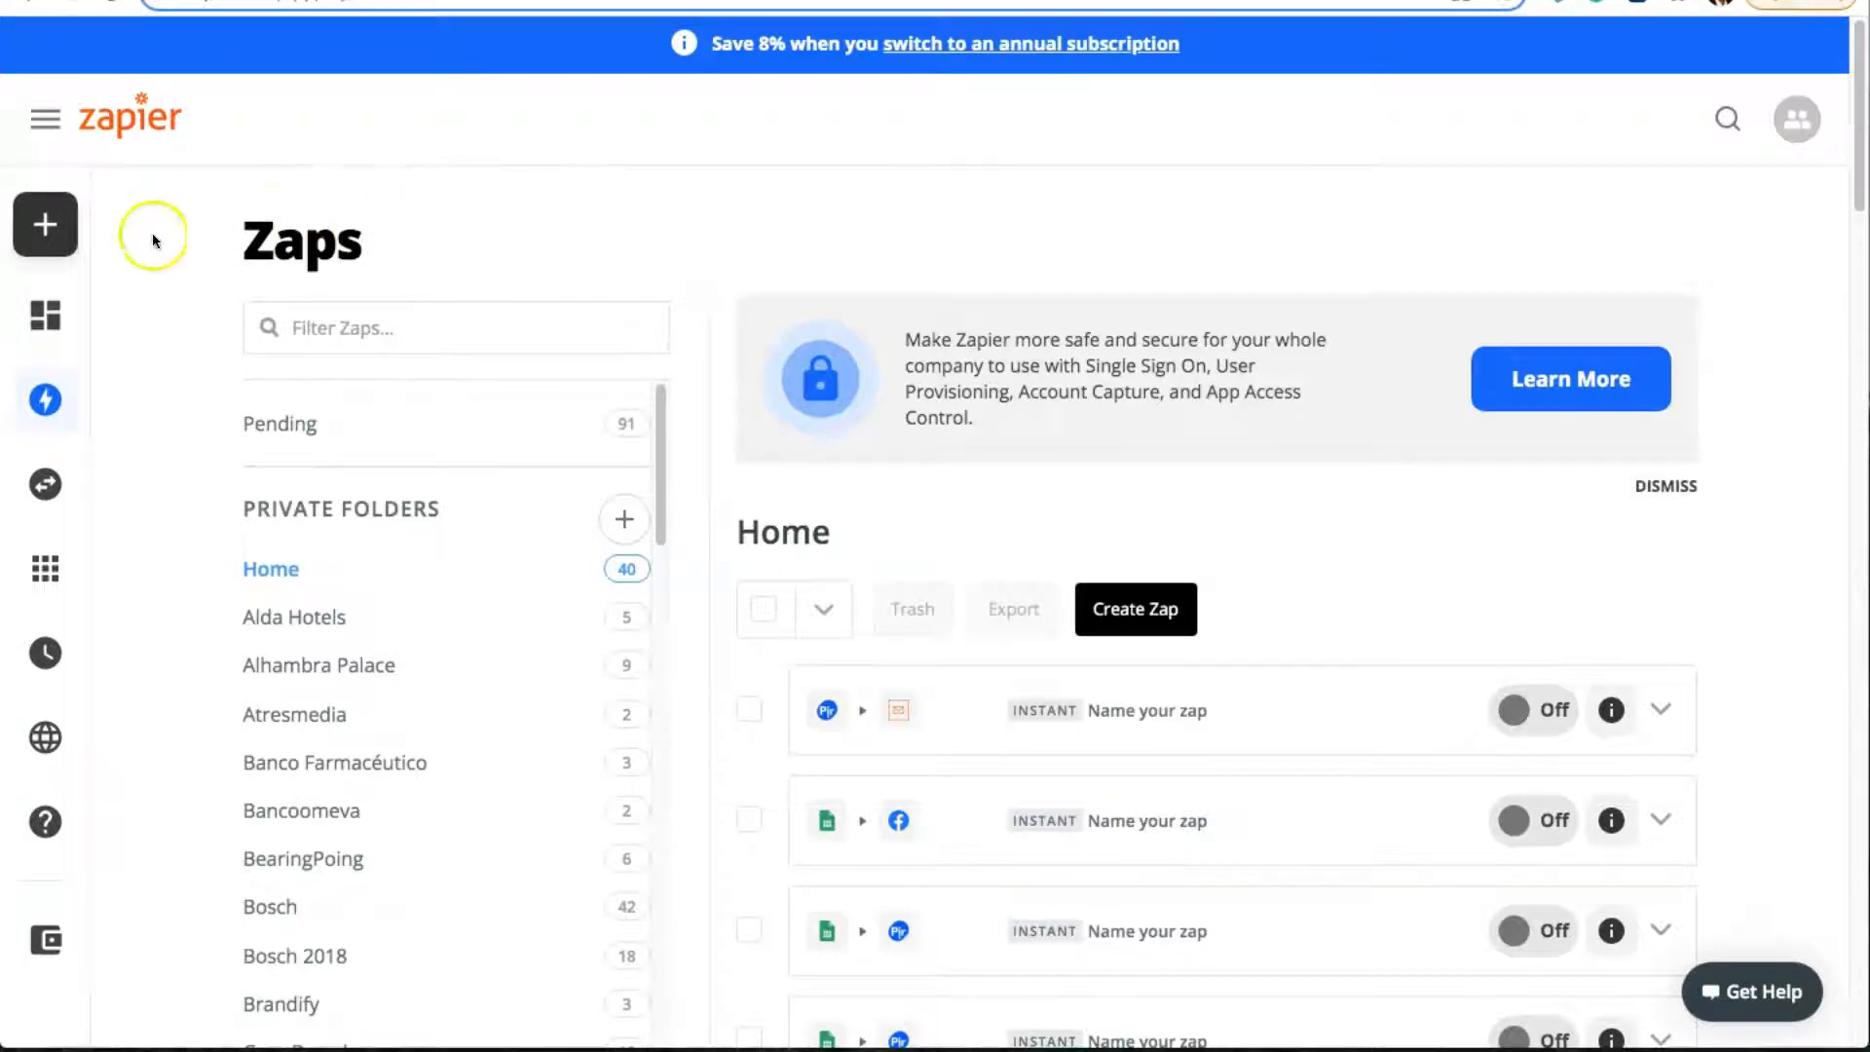
# Switch to Zapier and create a new Zap with Google Forms as the trigger app
pyautogui.moveTo(59, 225)
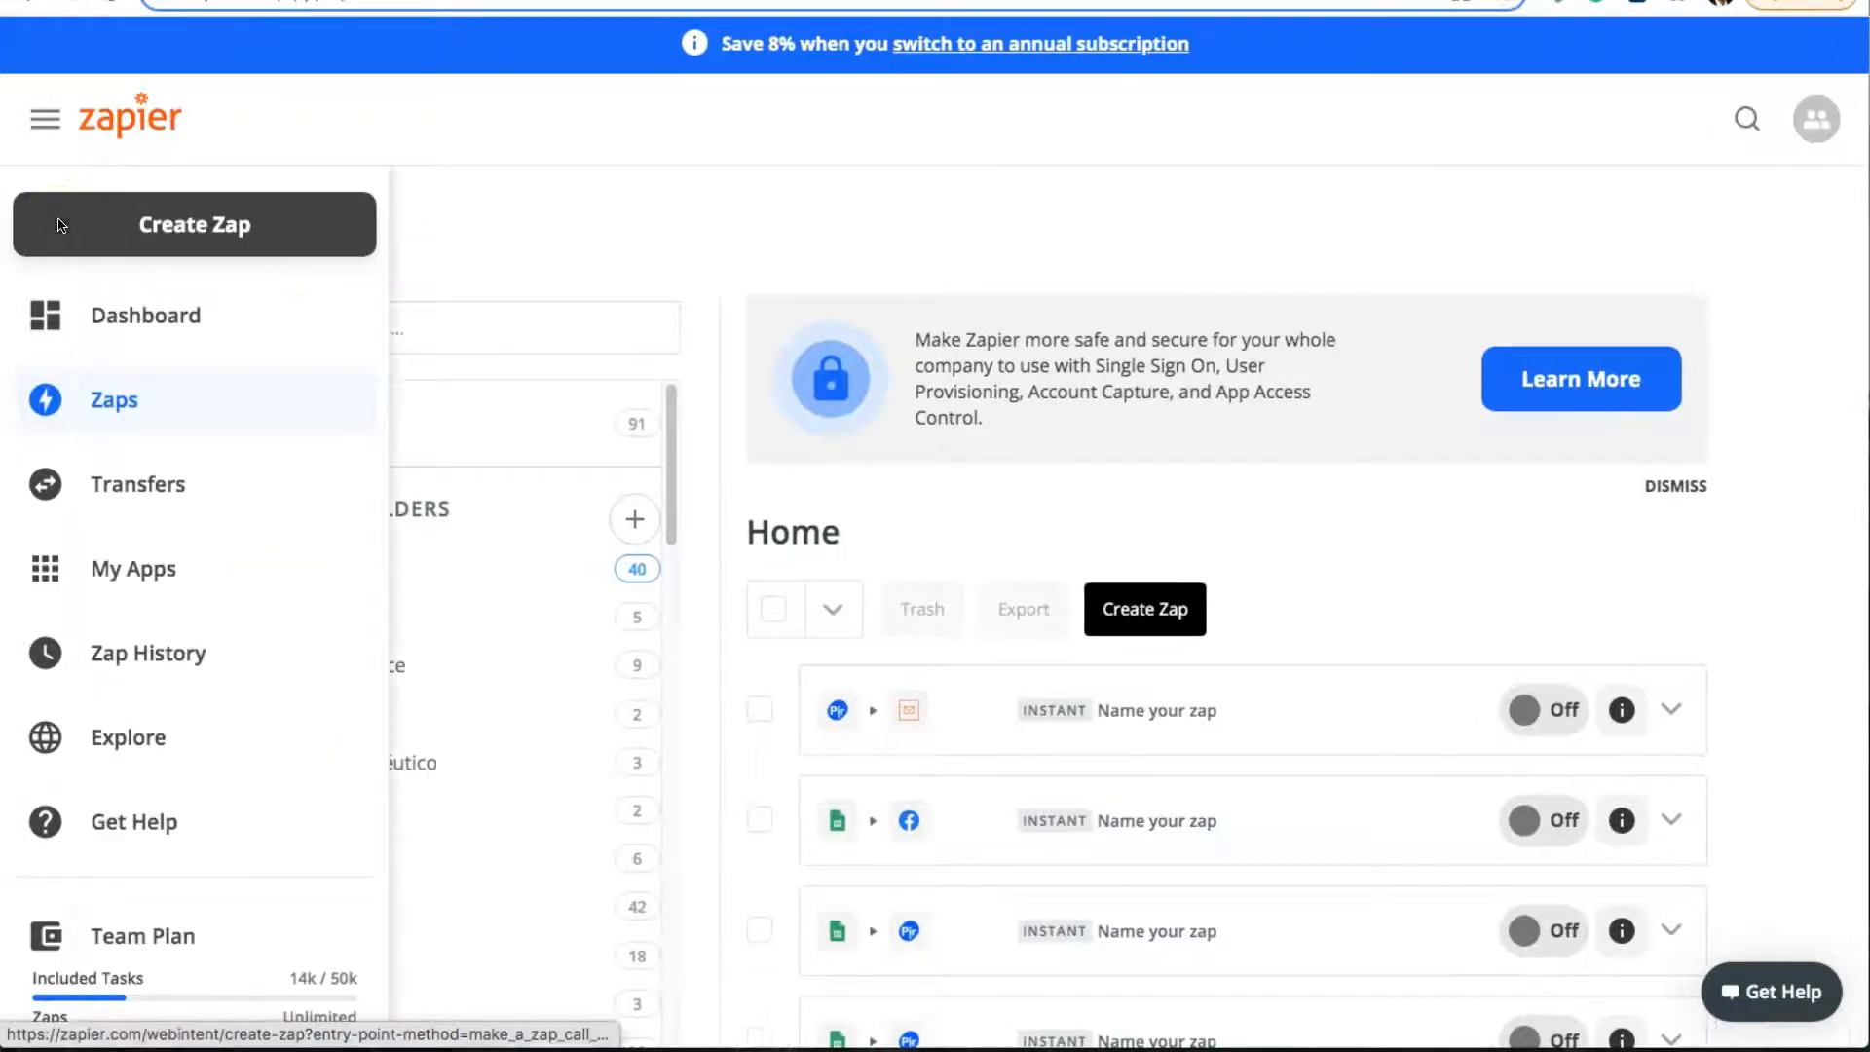
pyautogui.click(193, 232)
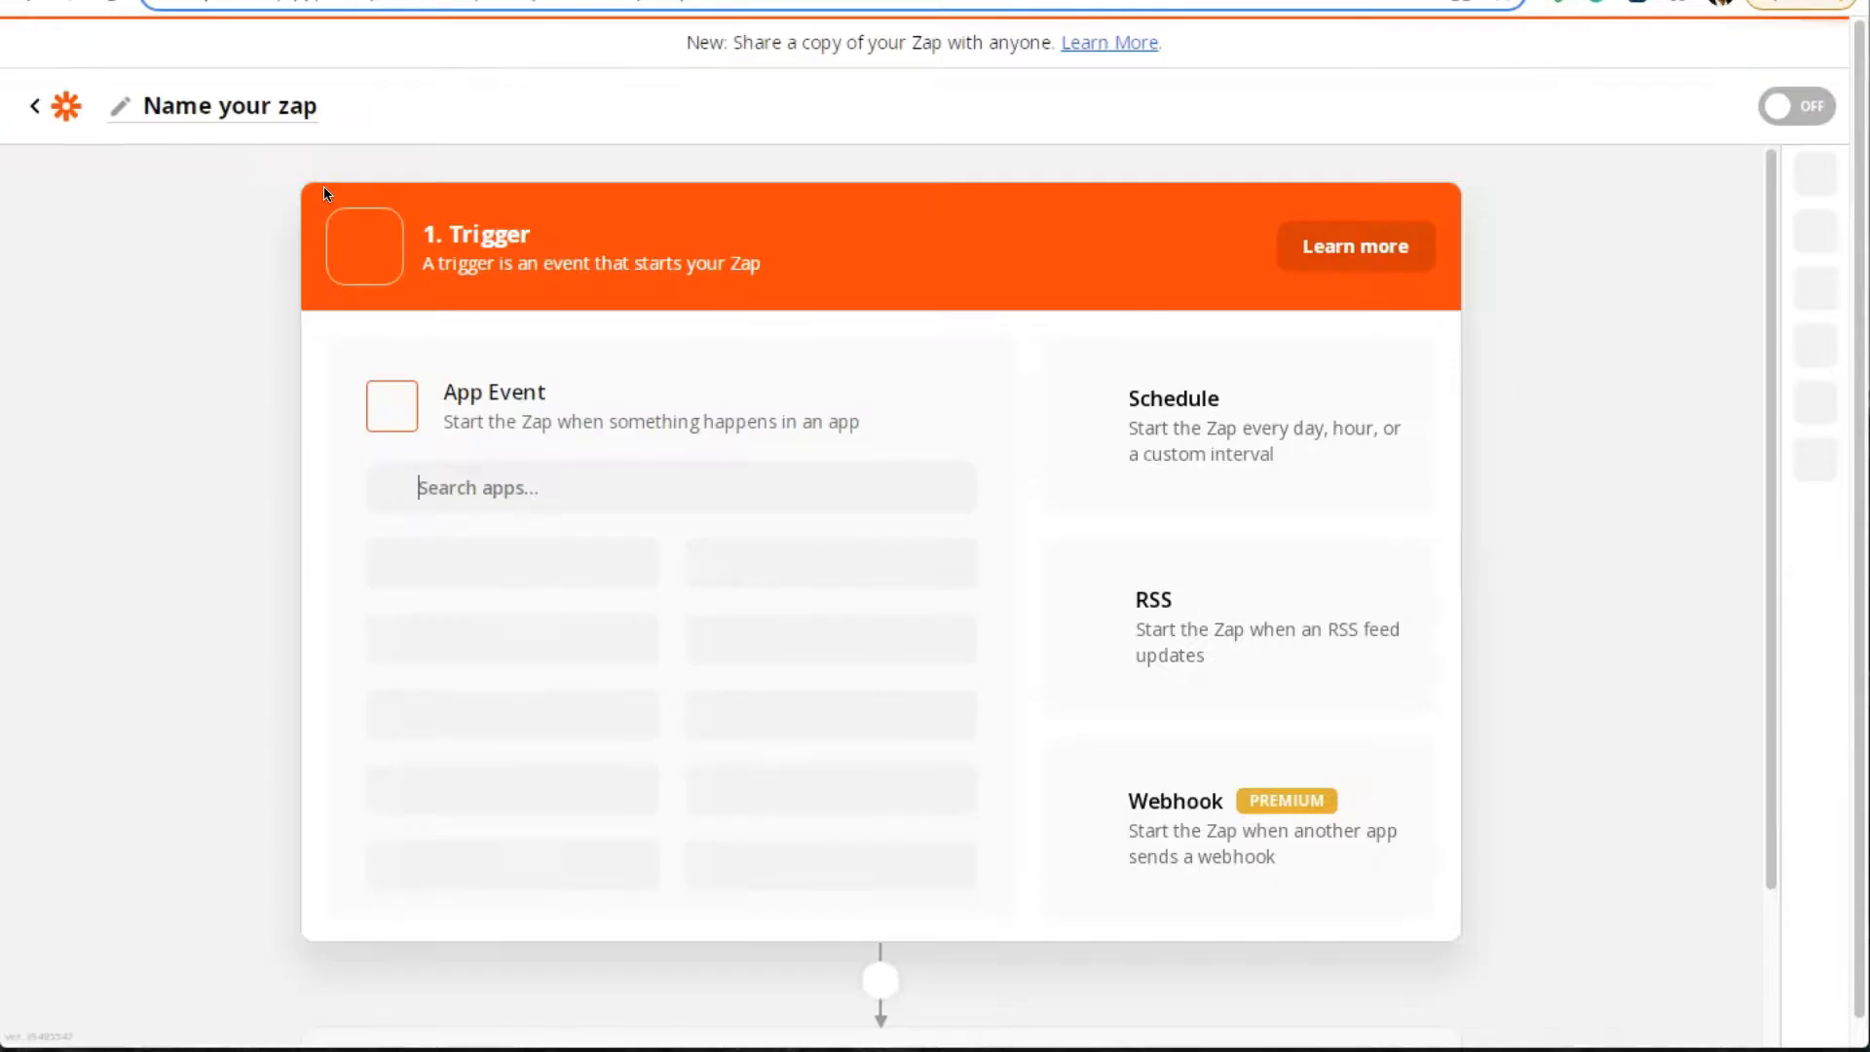
pyautogui.click(550, 475)
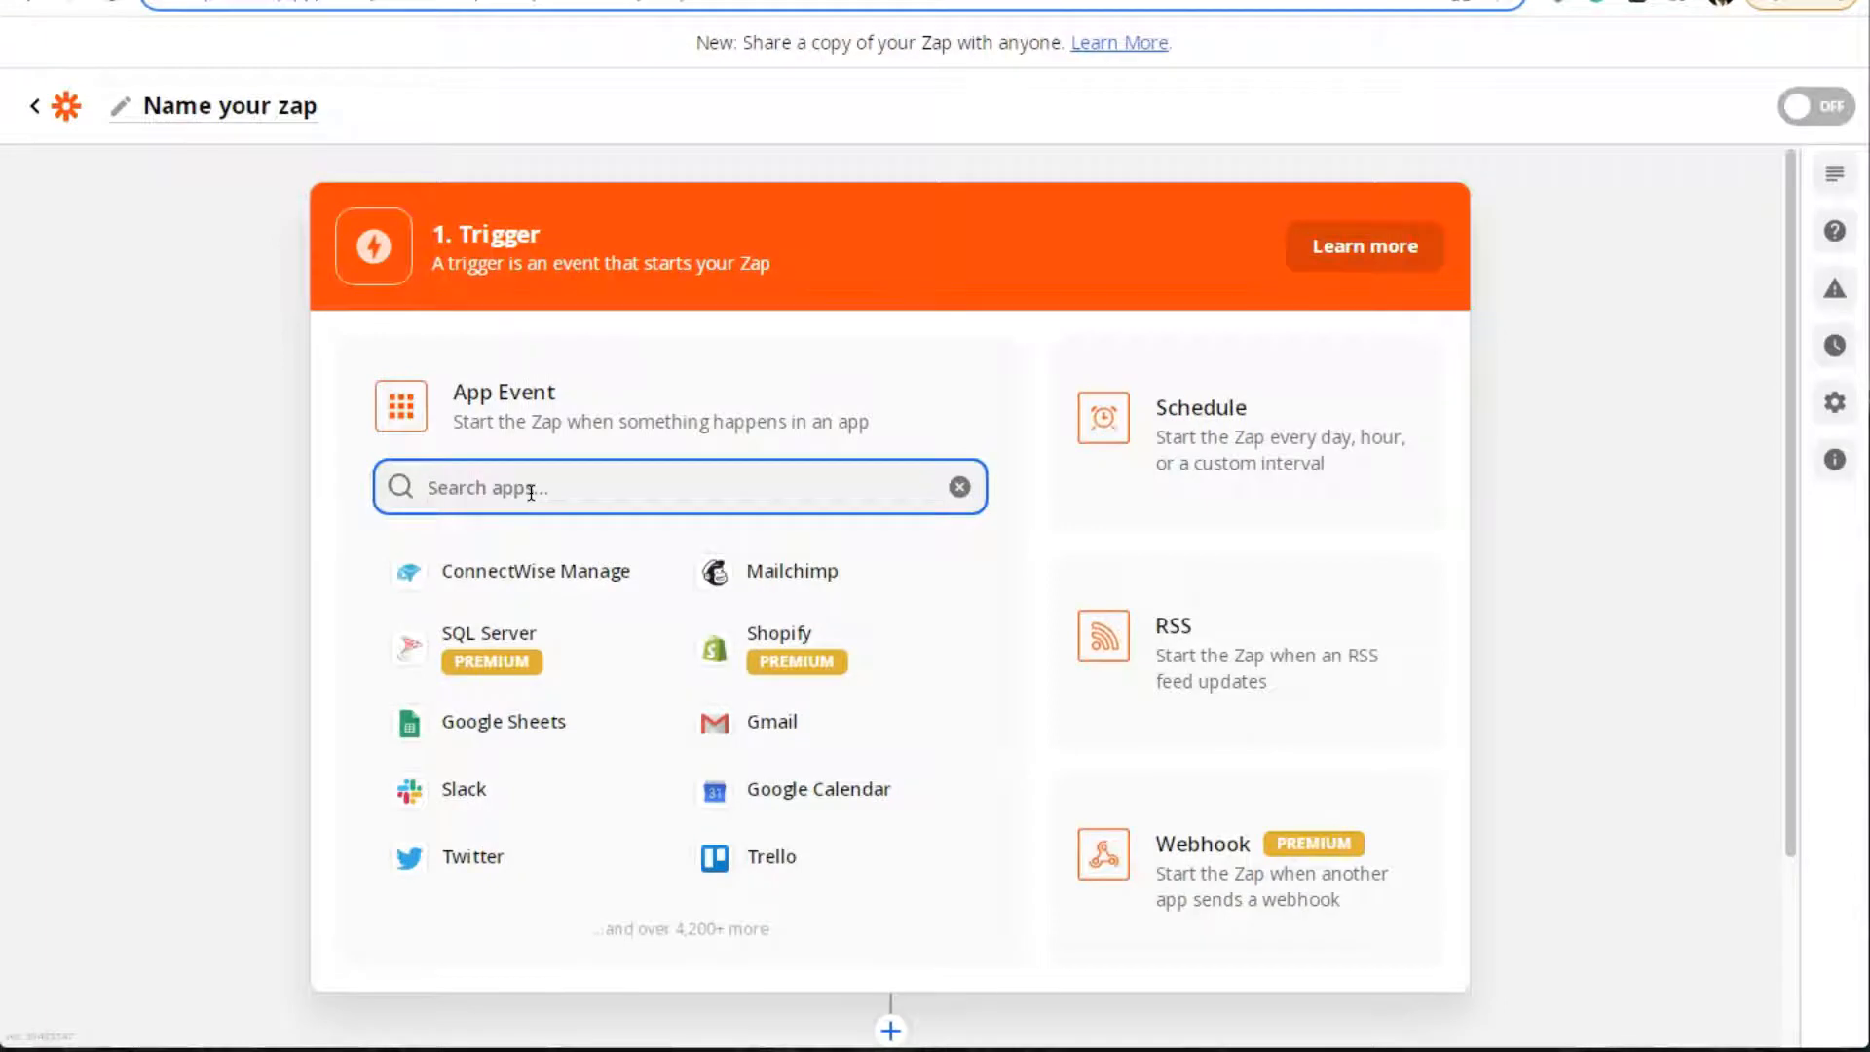
pyautogui.write('googl')
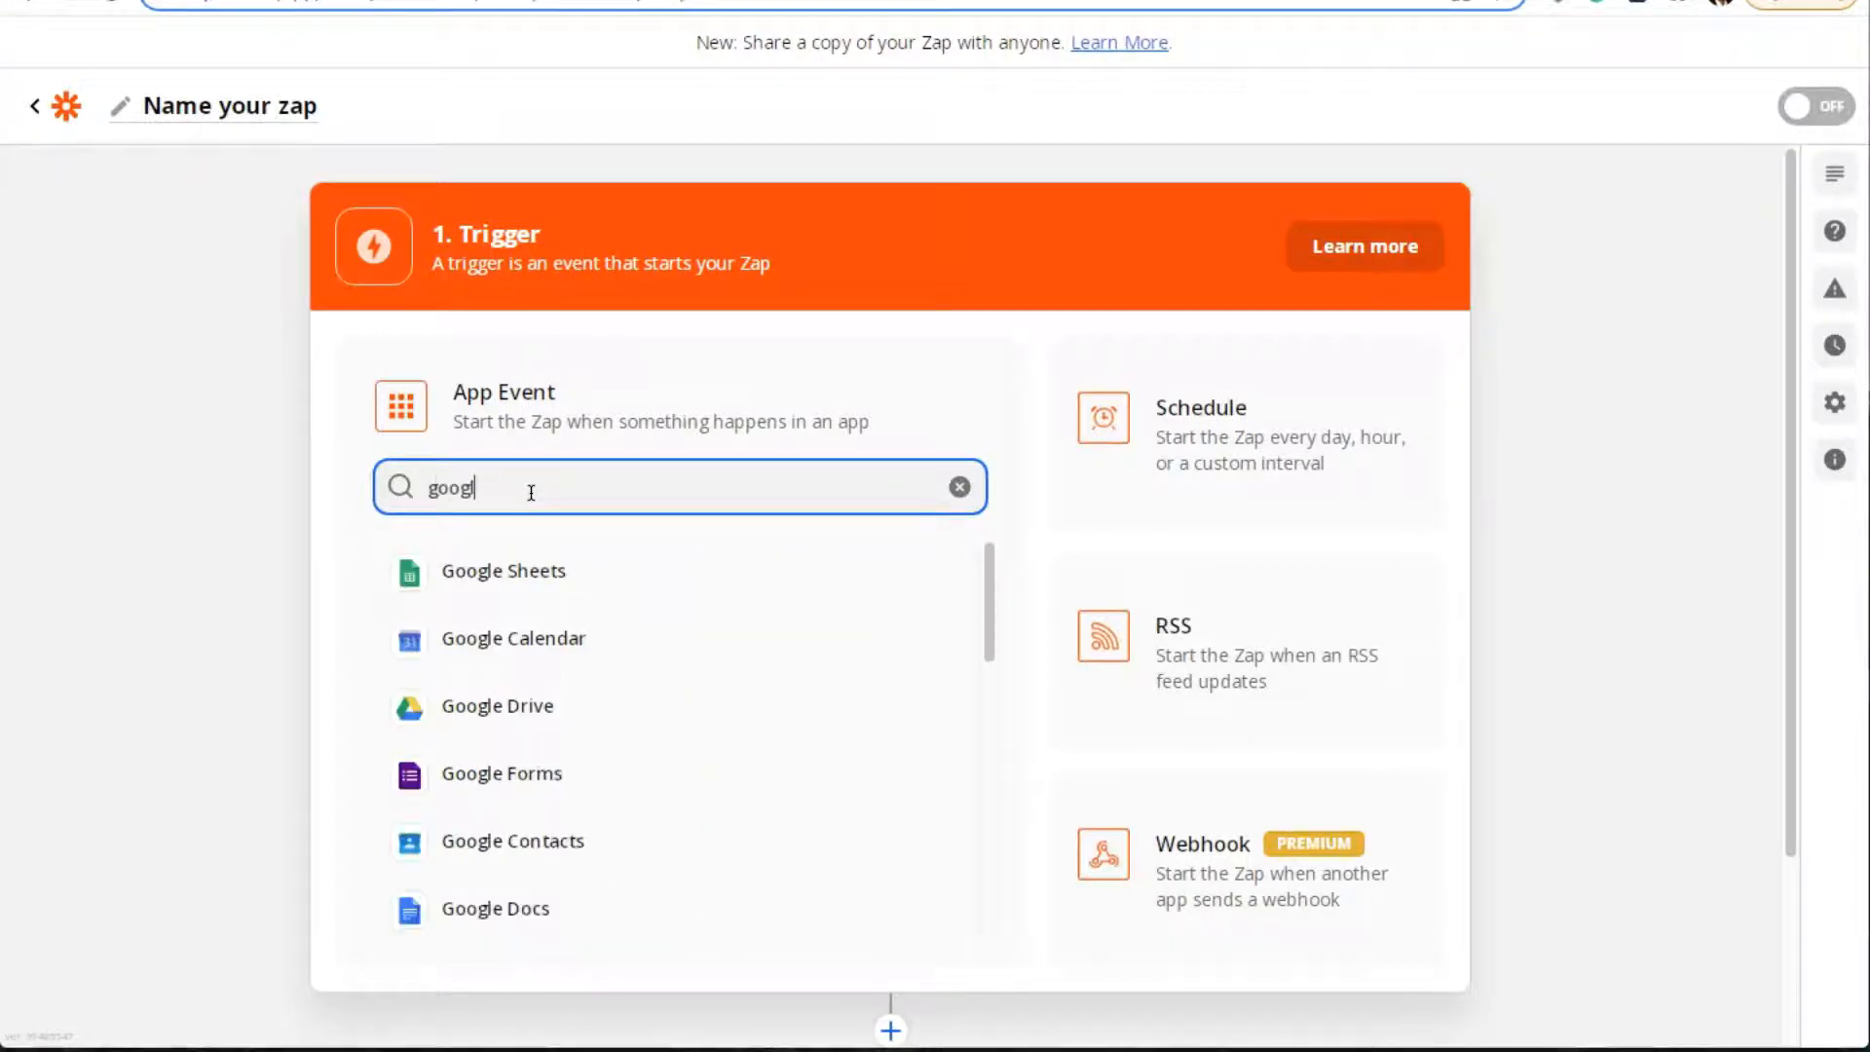
pyautogui.write('e form')
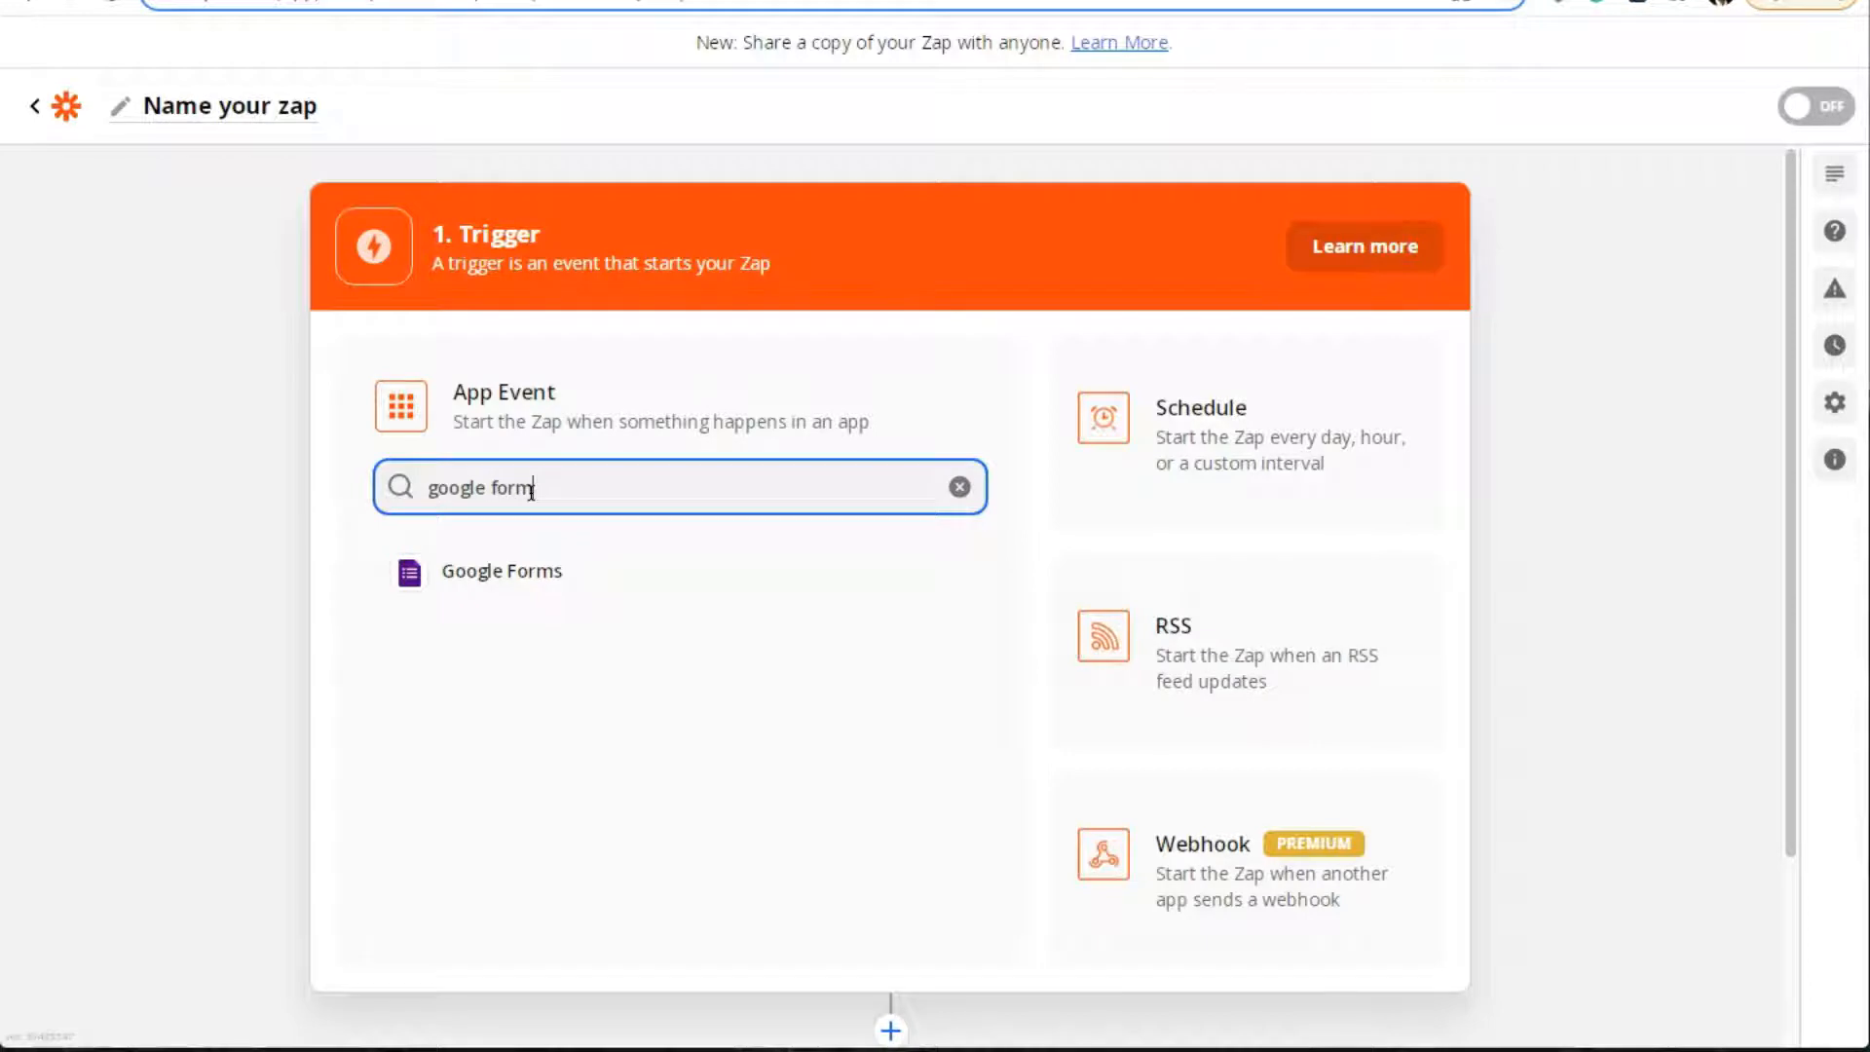
pyautogui.click(510, 587)
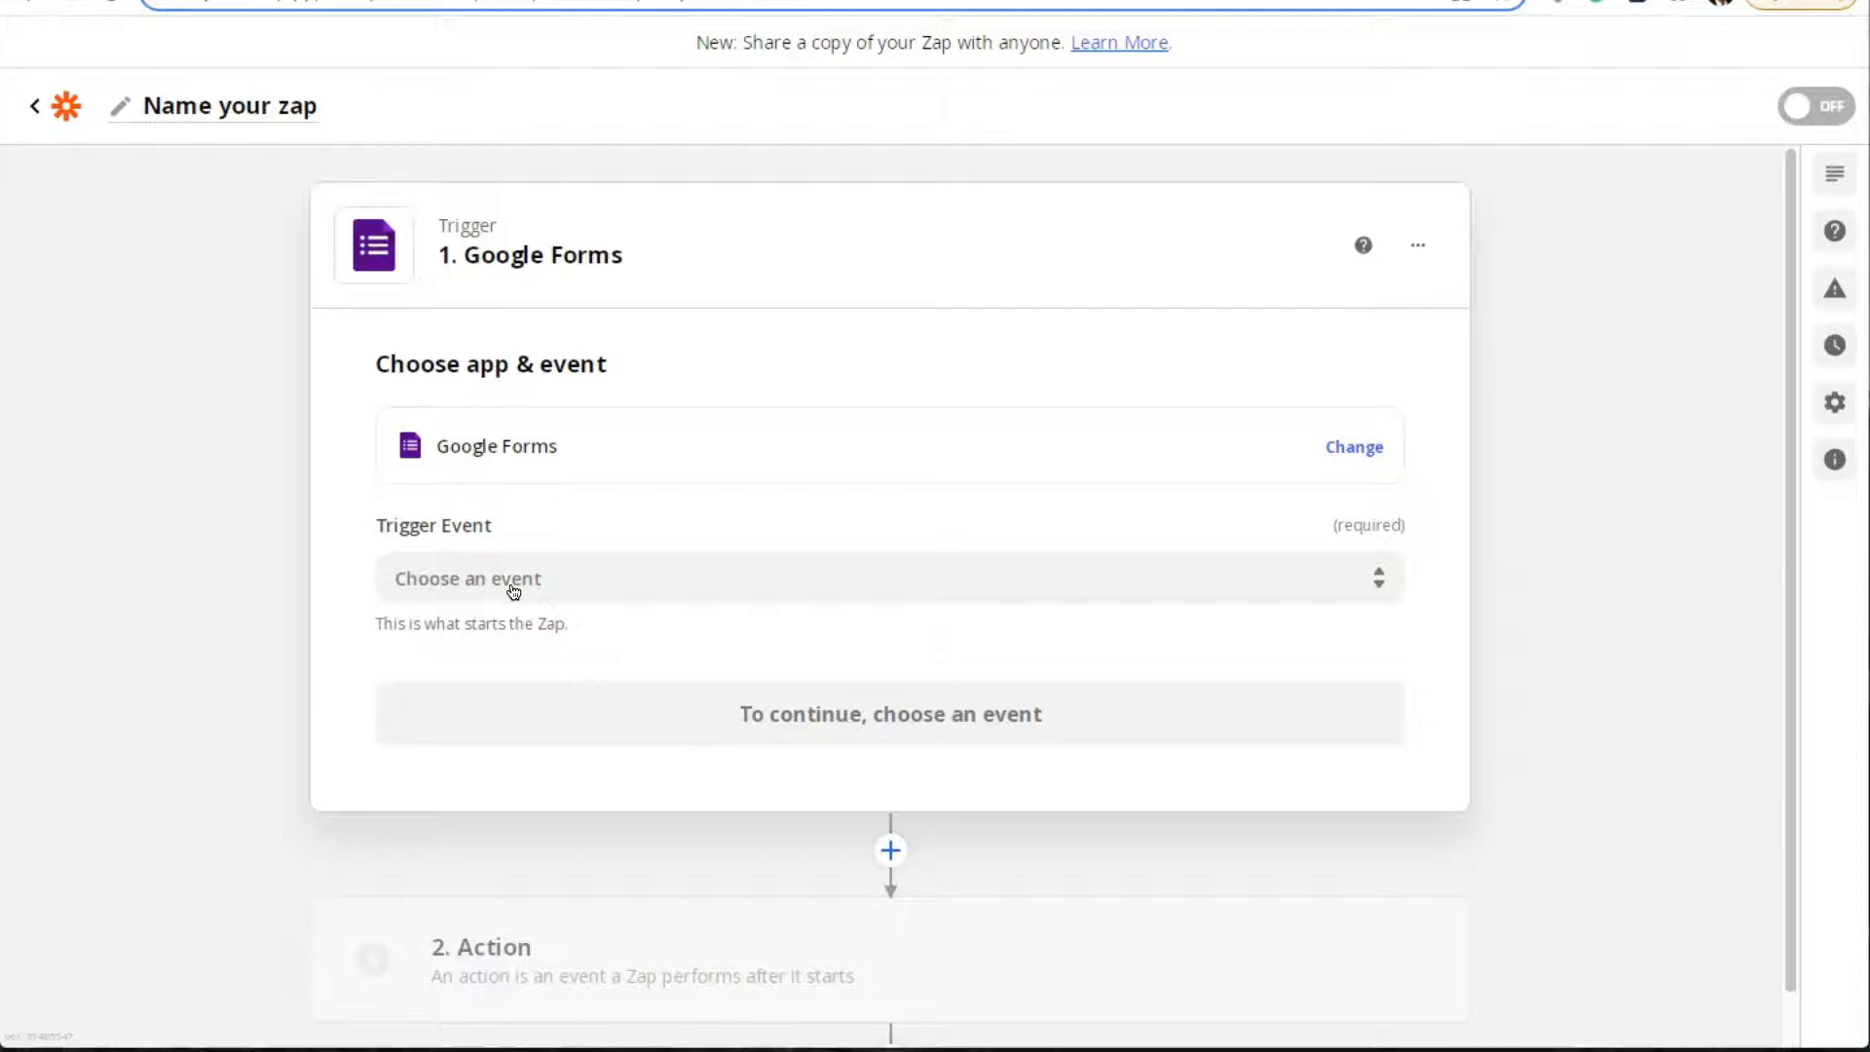
# Set the Google Forms trigger event to New Response in Spreadsheet and continue to the account choice
pyautogui.click(511, 575)
pyautogui.scroll(-1, 417, 524)
pyautogui.click(441, 516)
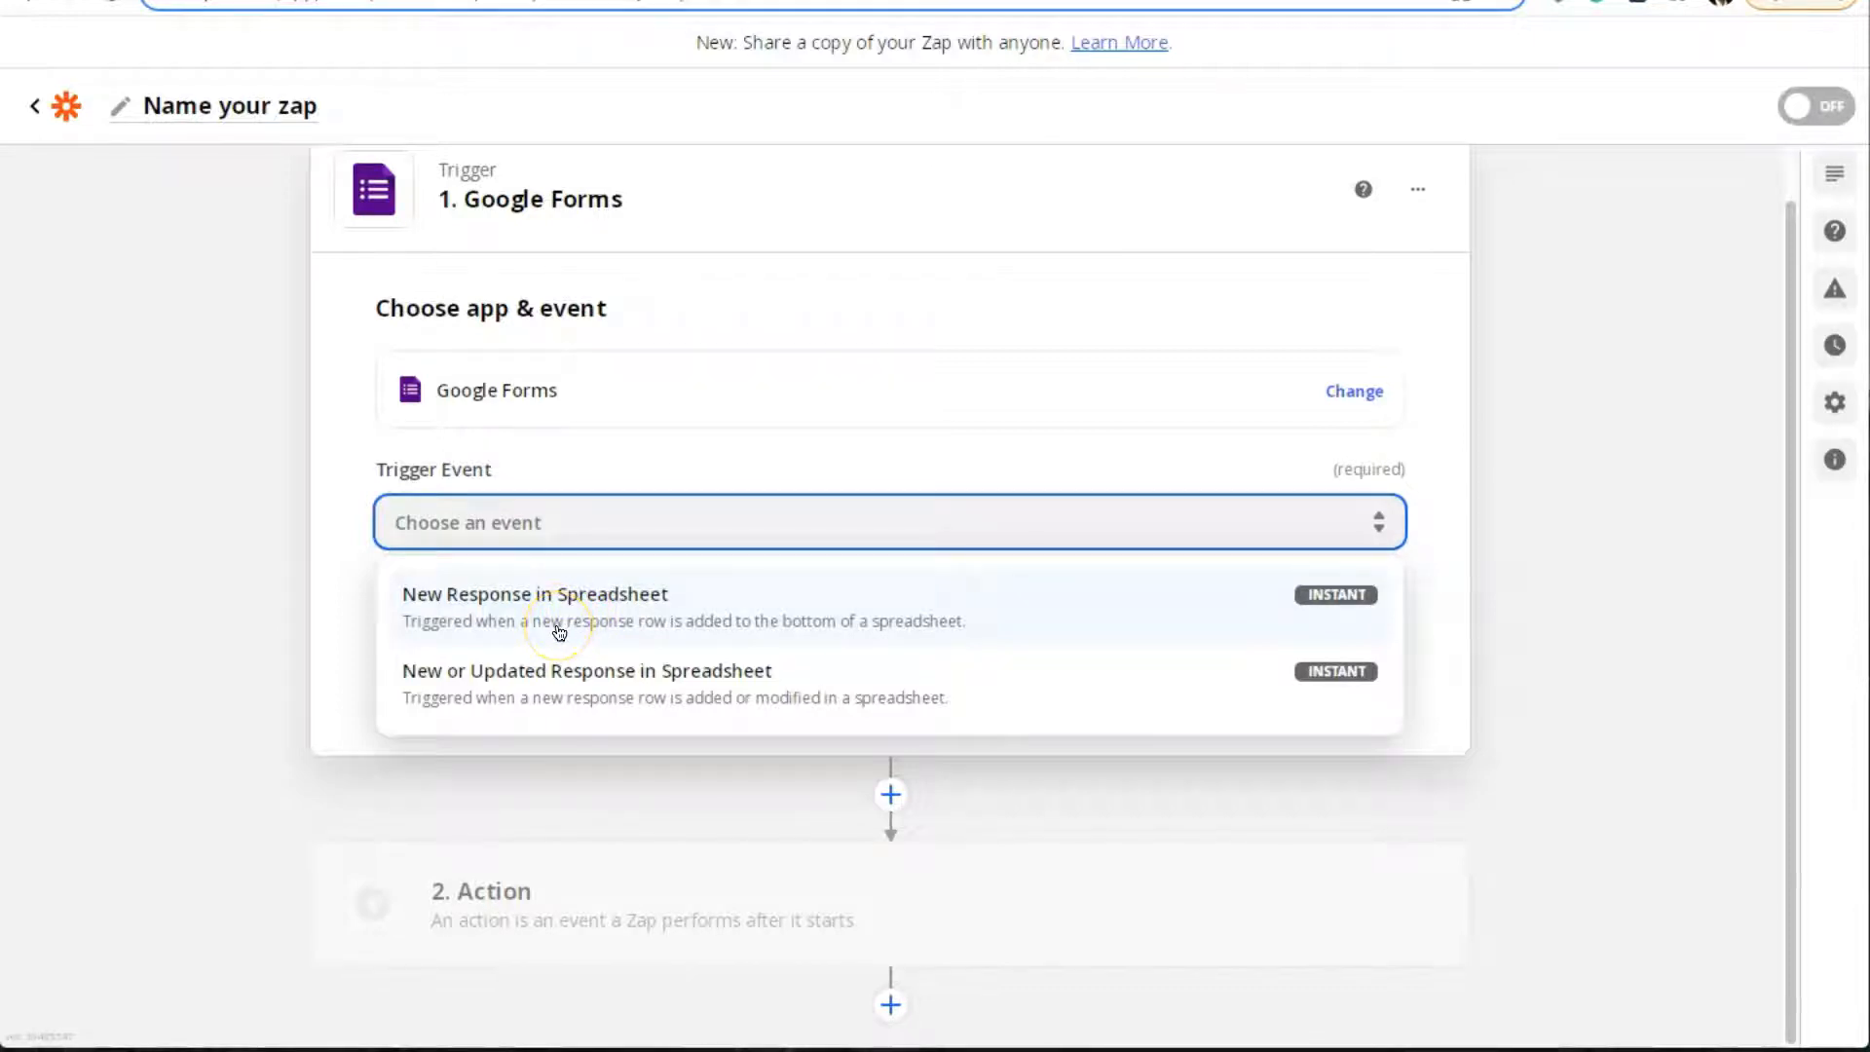
pyautogui.click(425, 614)
pyautogui.click(625, 620)
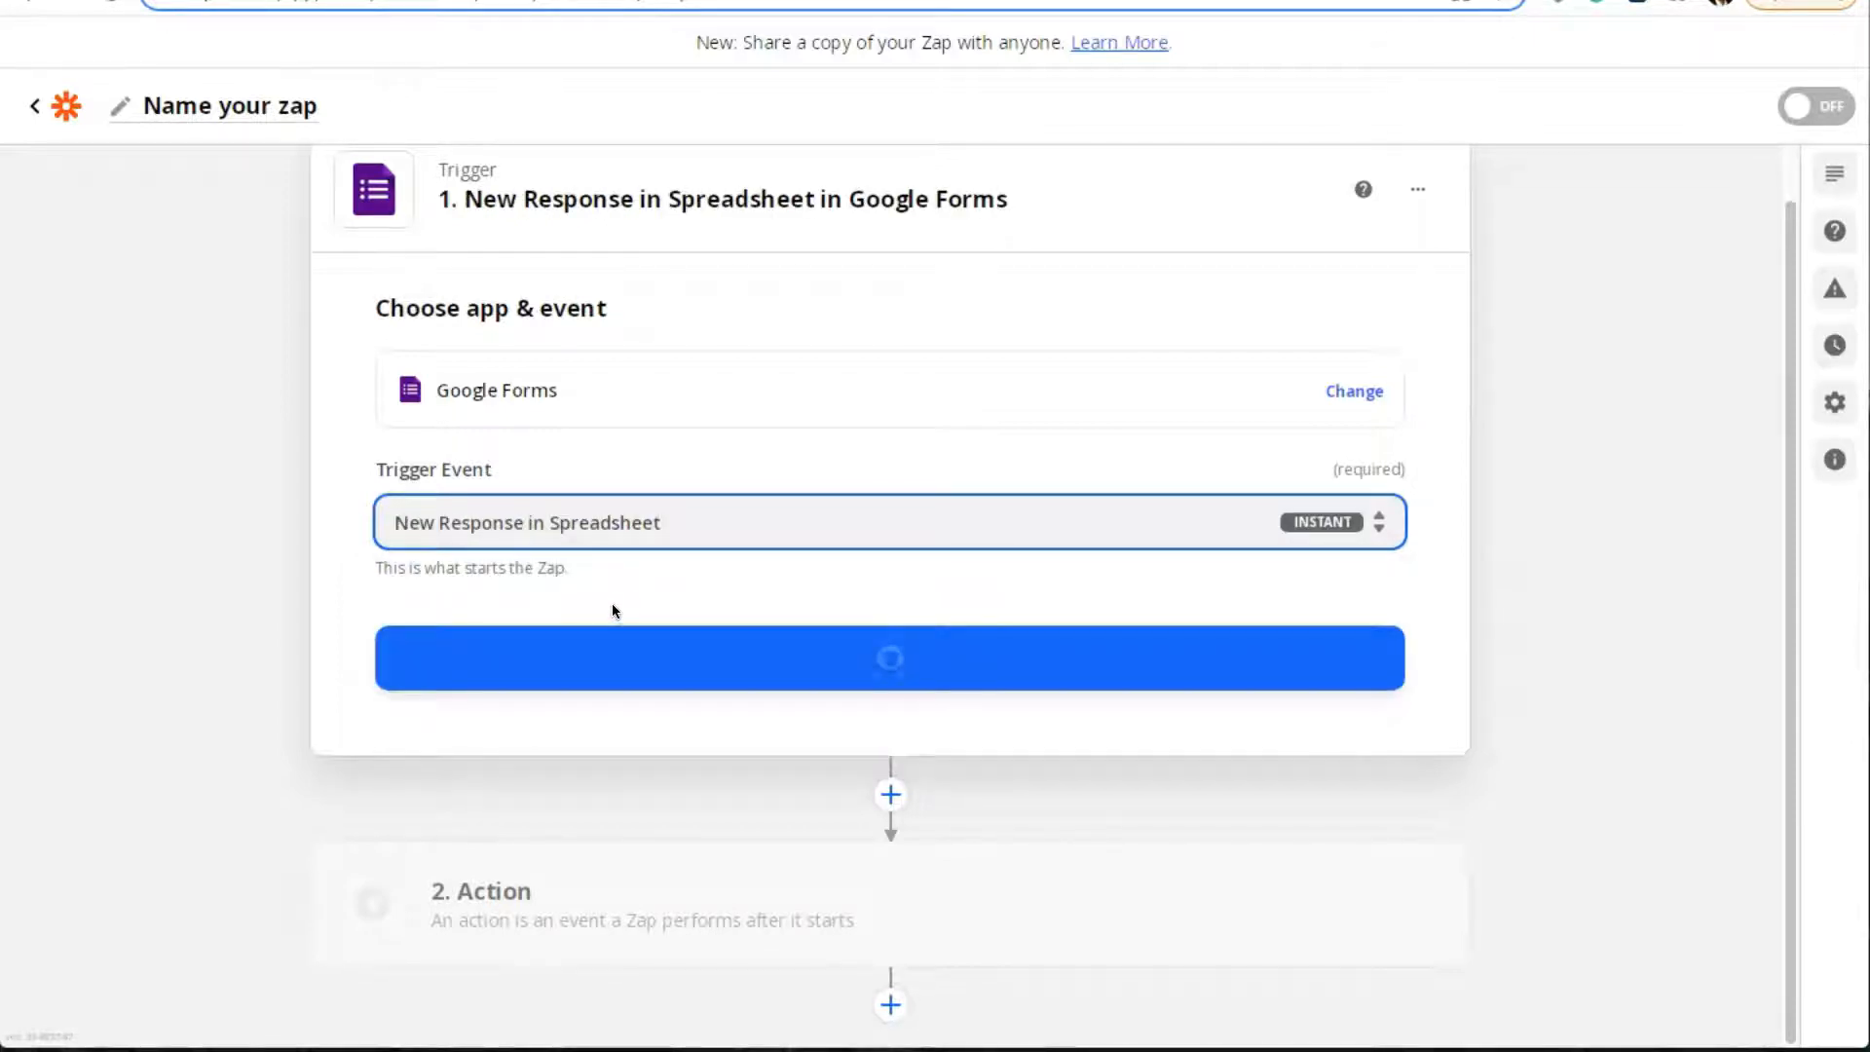
pyautogui.click(628, 665)
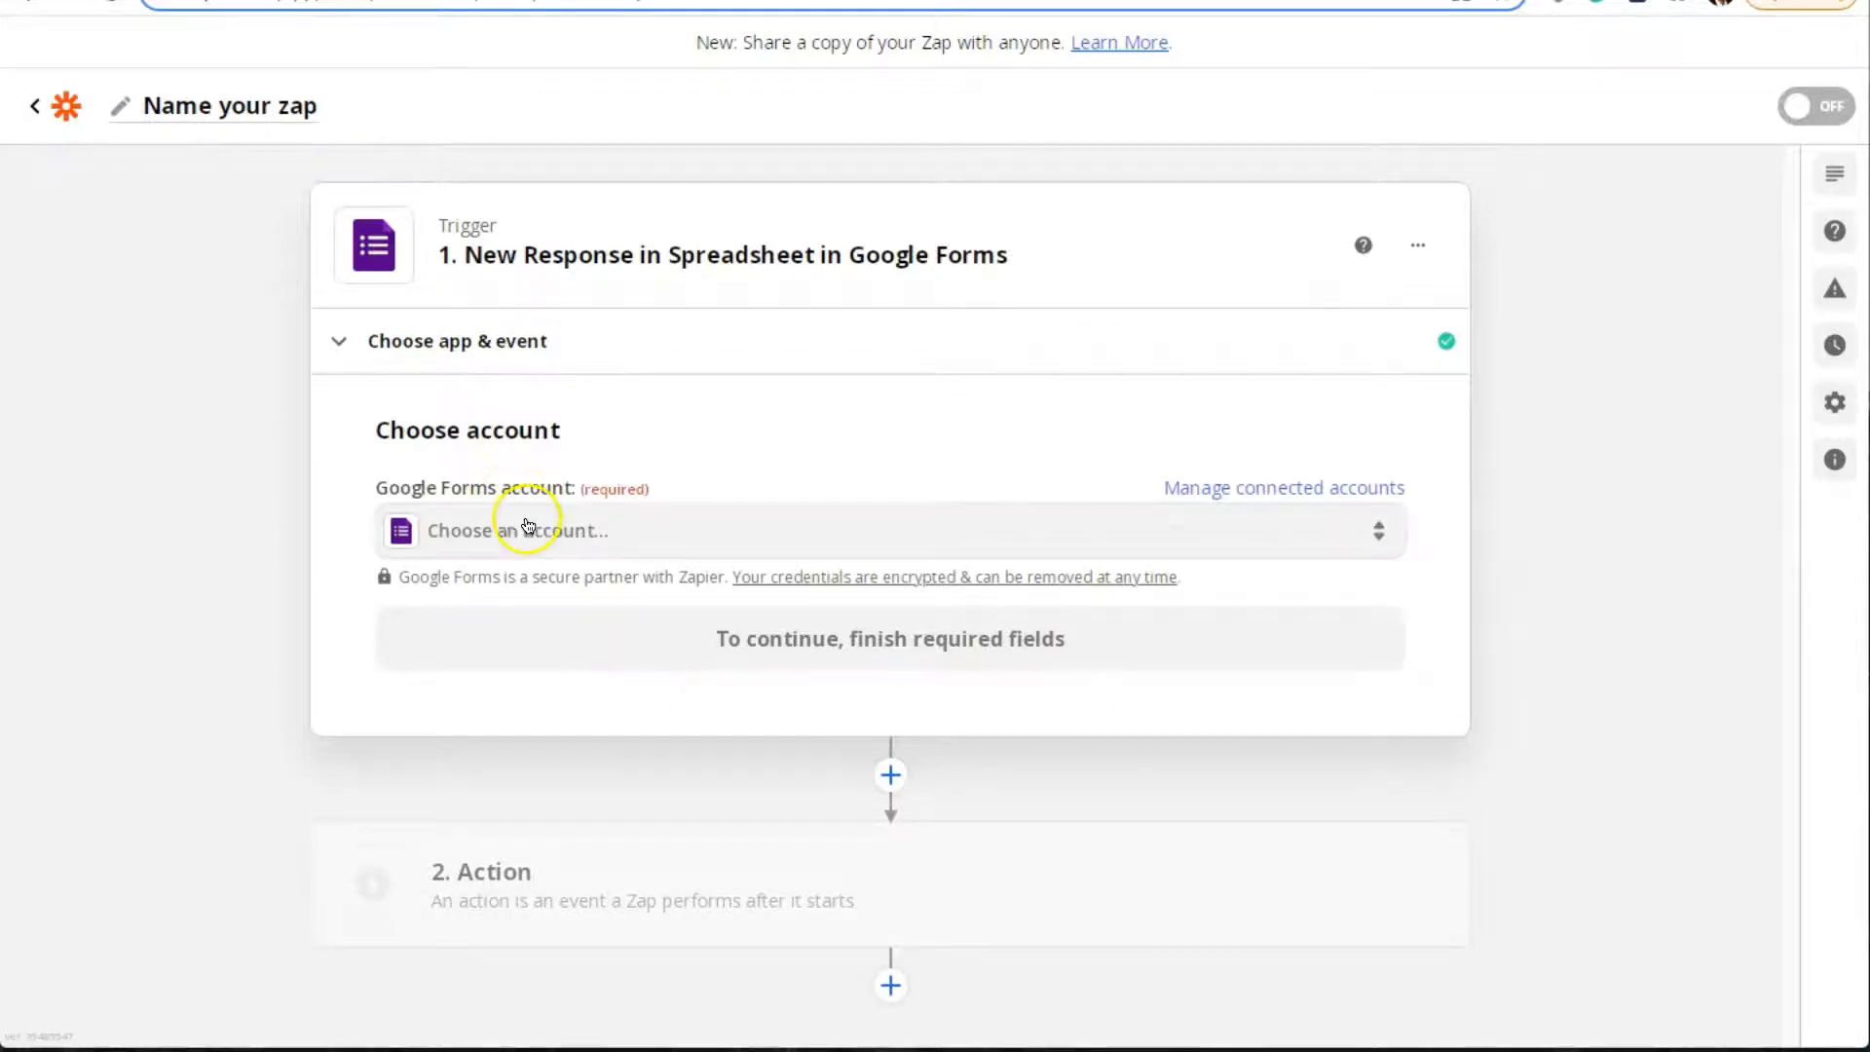
# Choose the connected Google Forms account that owns the demo form and continue to the trigger setup
pyautogui.click(509, 528)
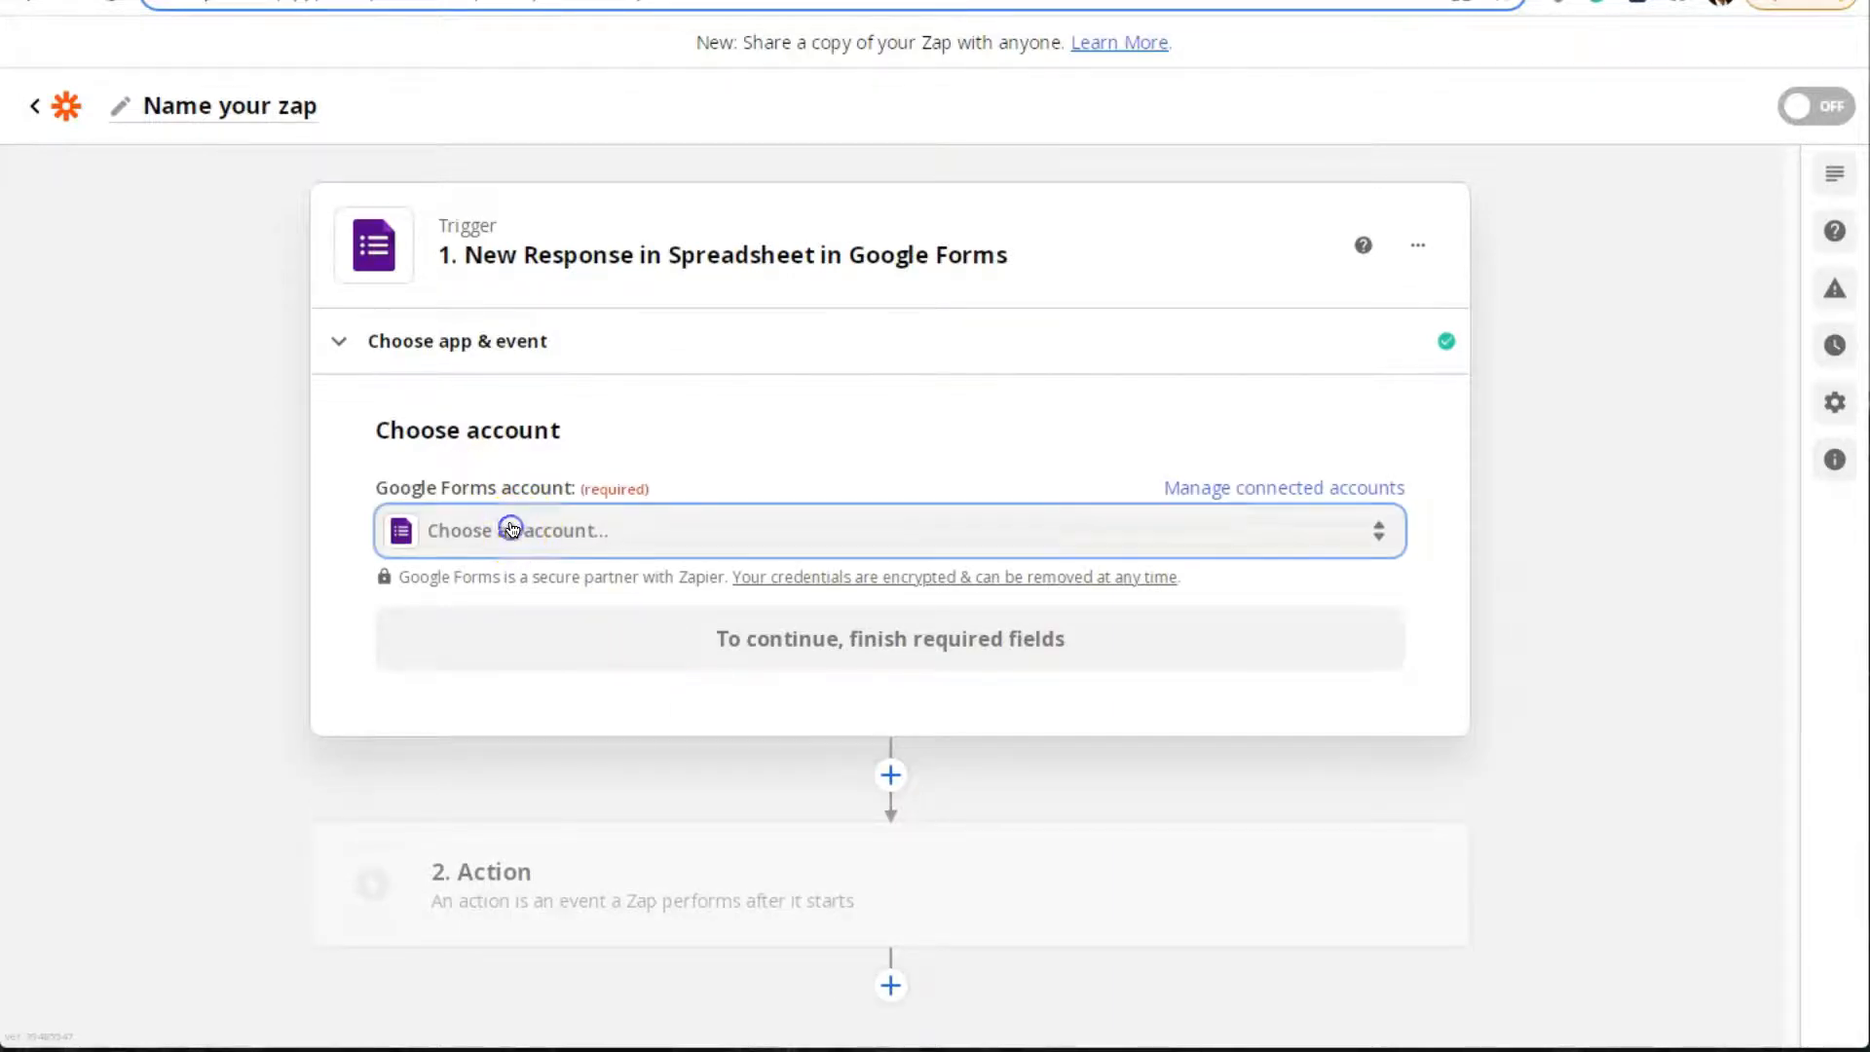
pyautogui.scroll(-1, 560, 803)
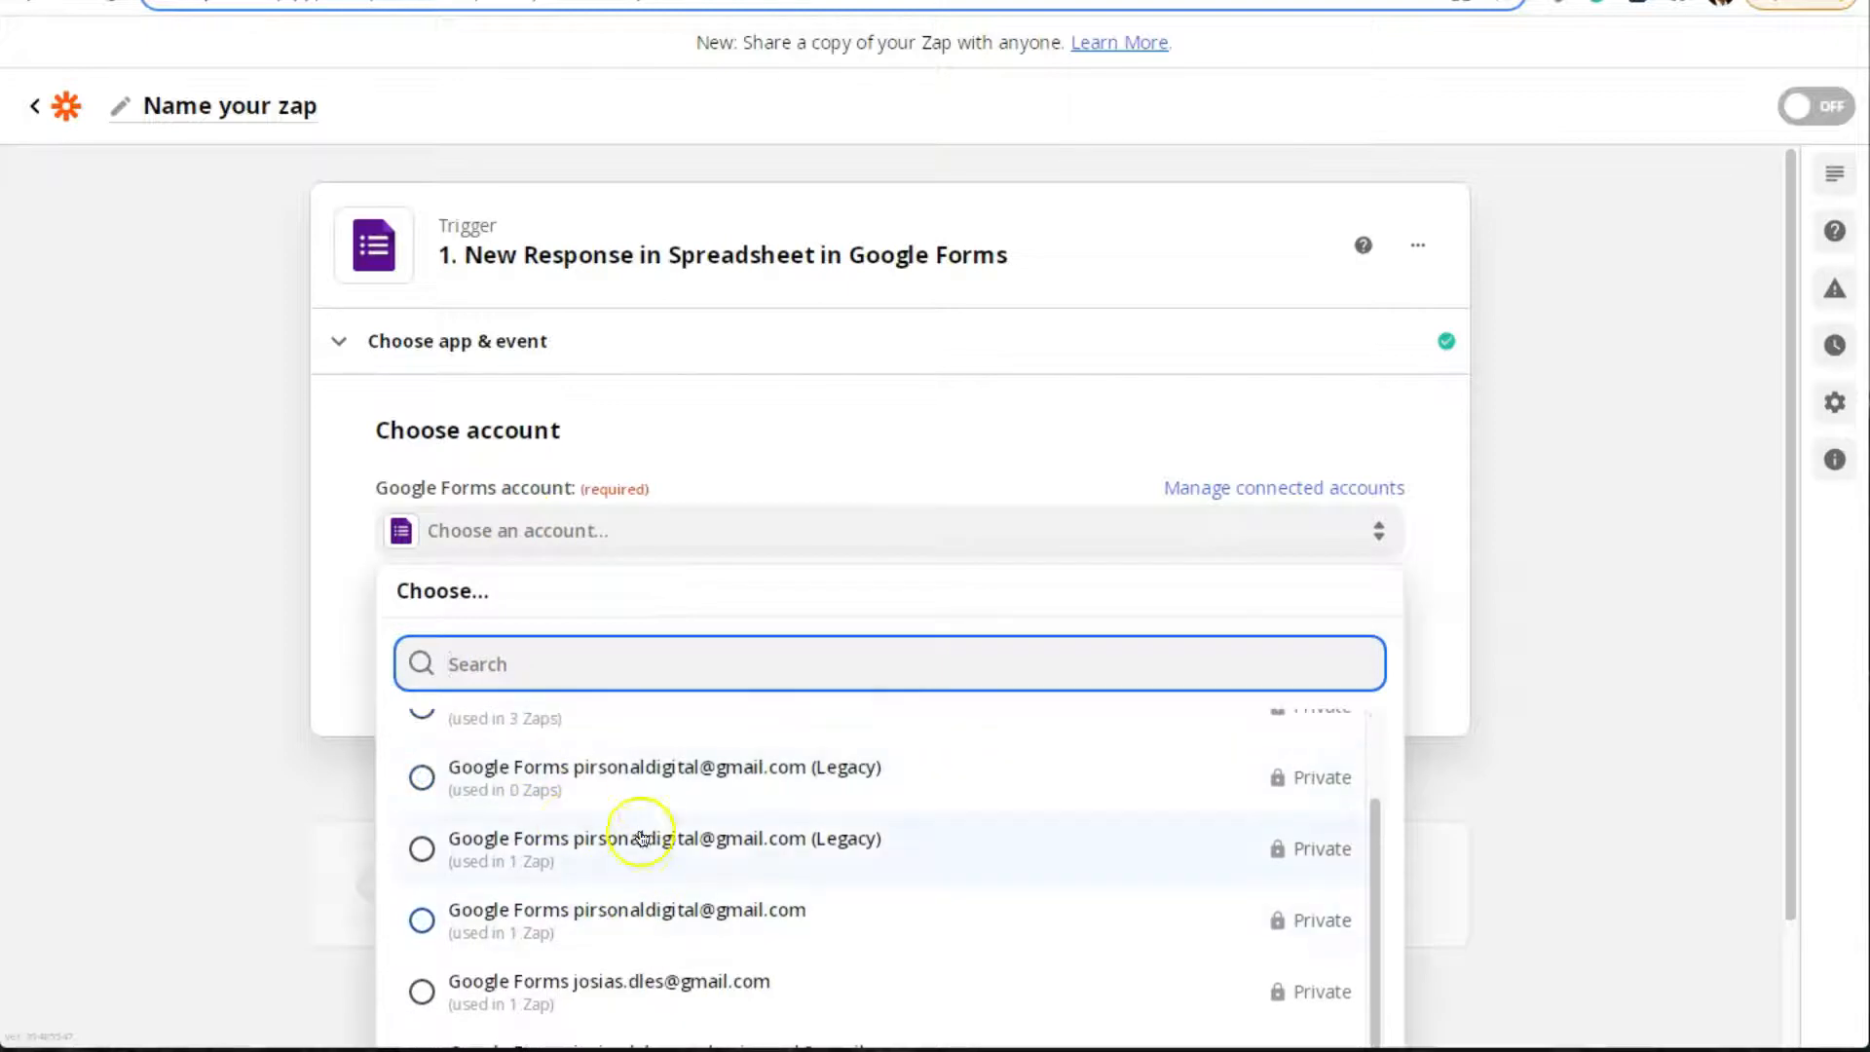
pyautogui.scroll(-2, 668, 974)
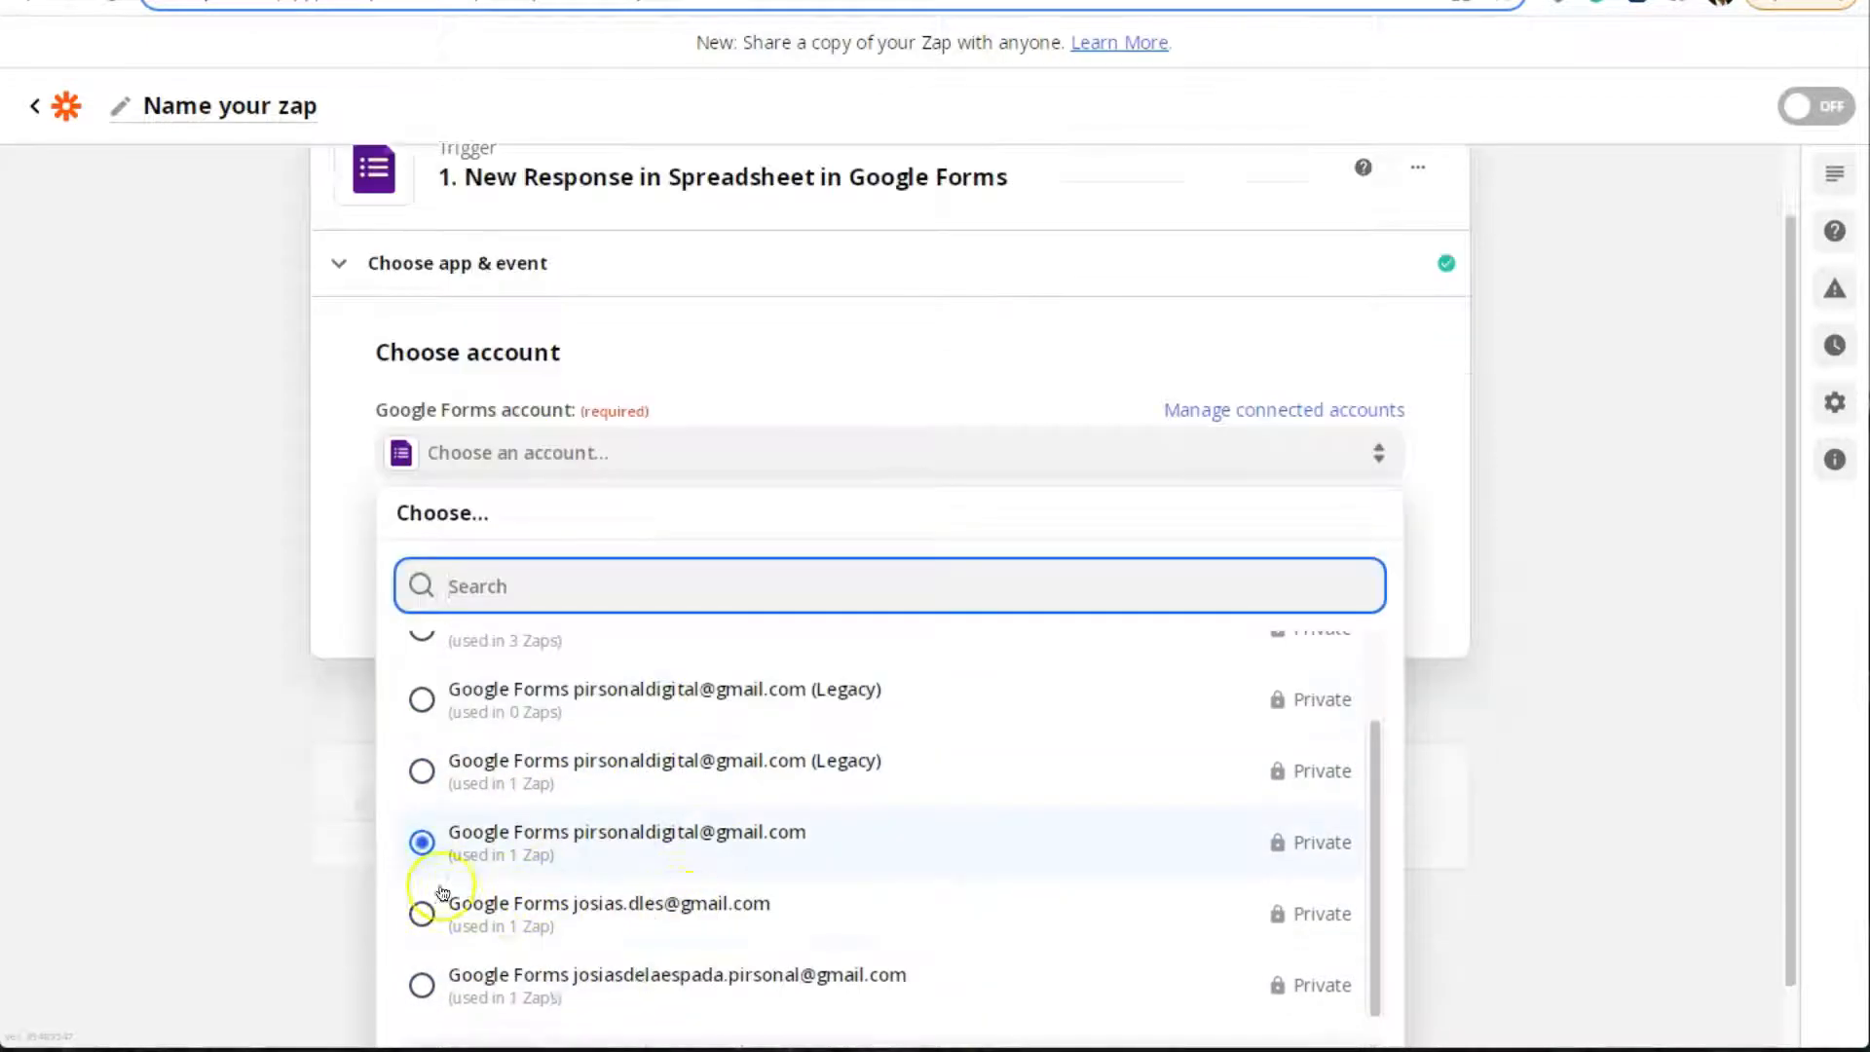
pyautogui.click(672, 932)
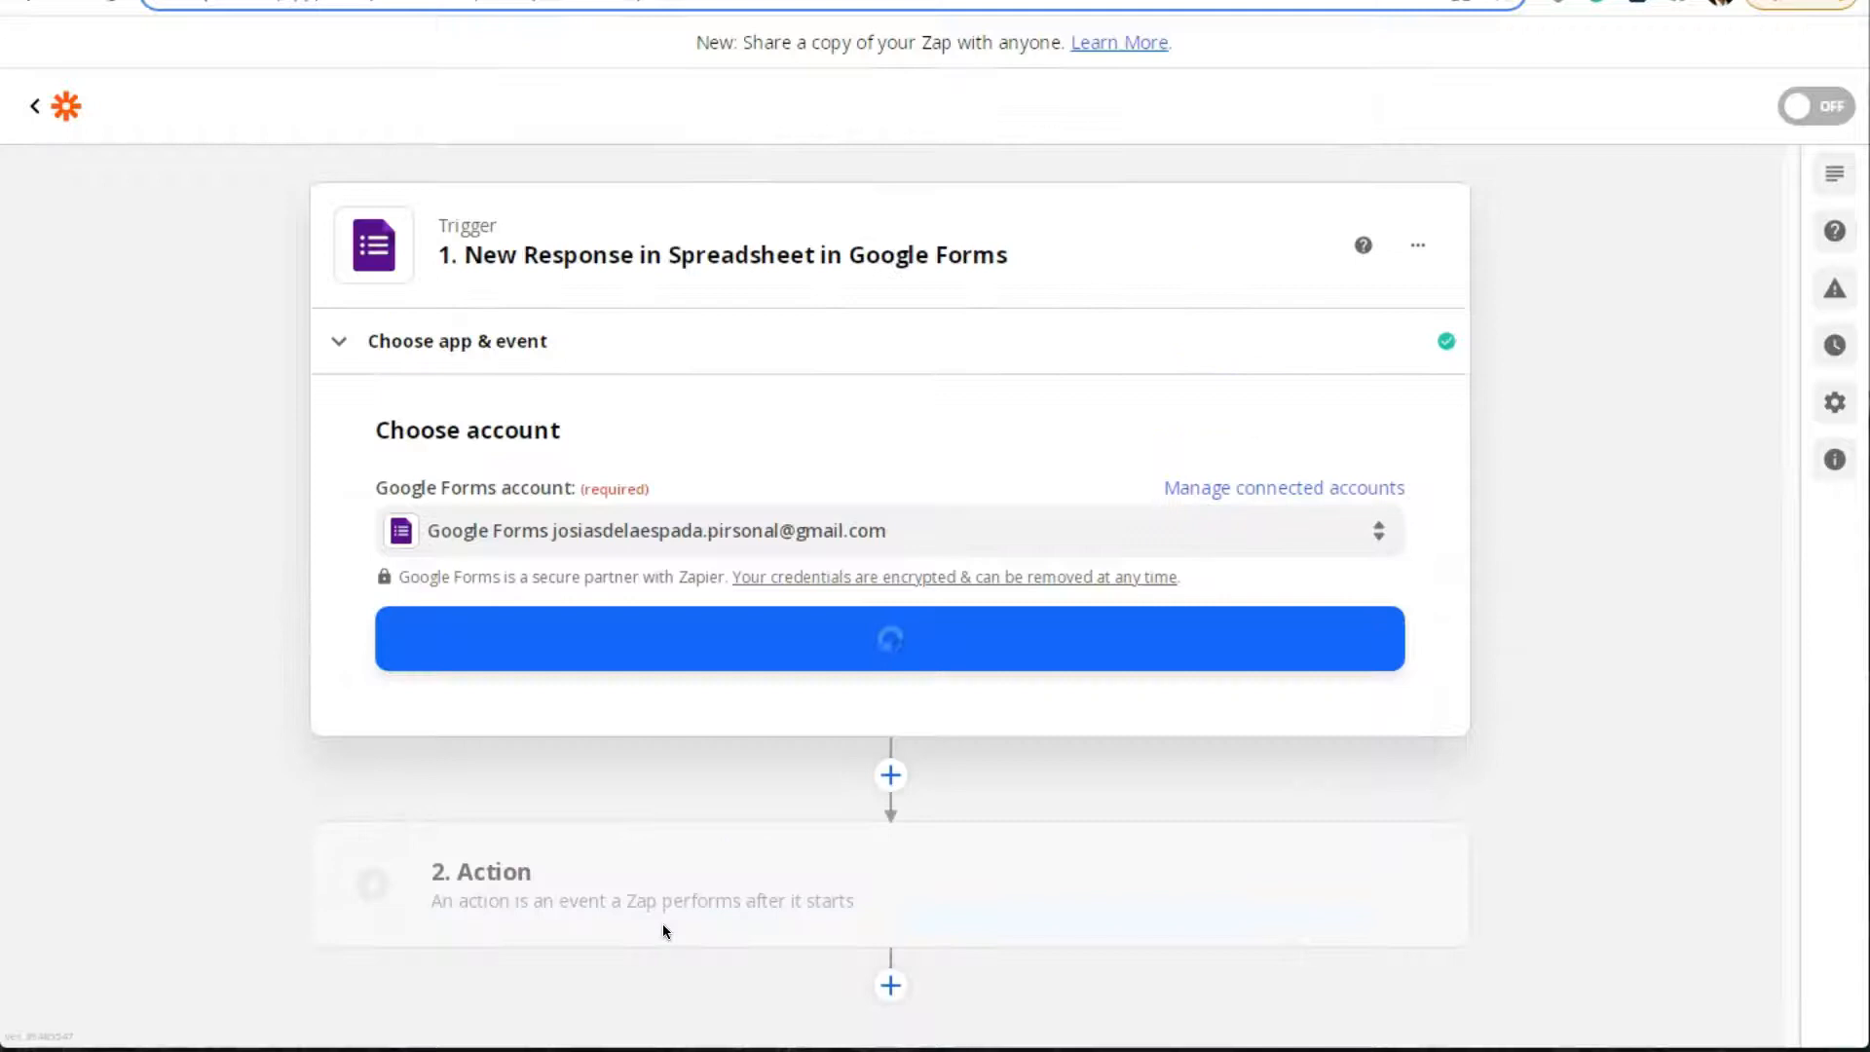
pyautogui.click(502, 652)
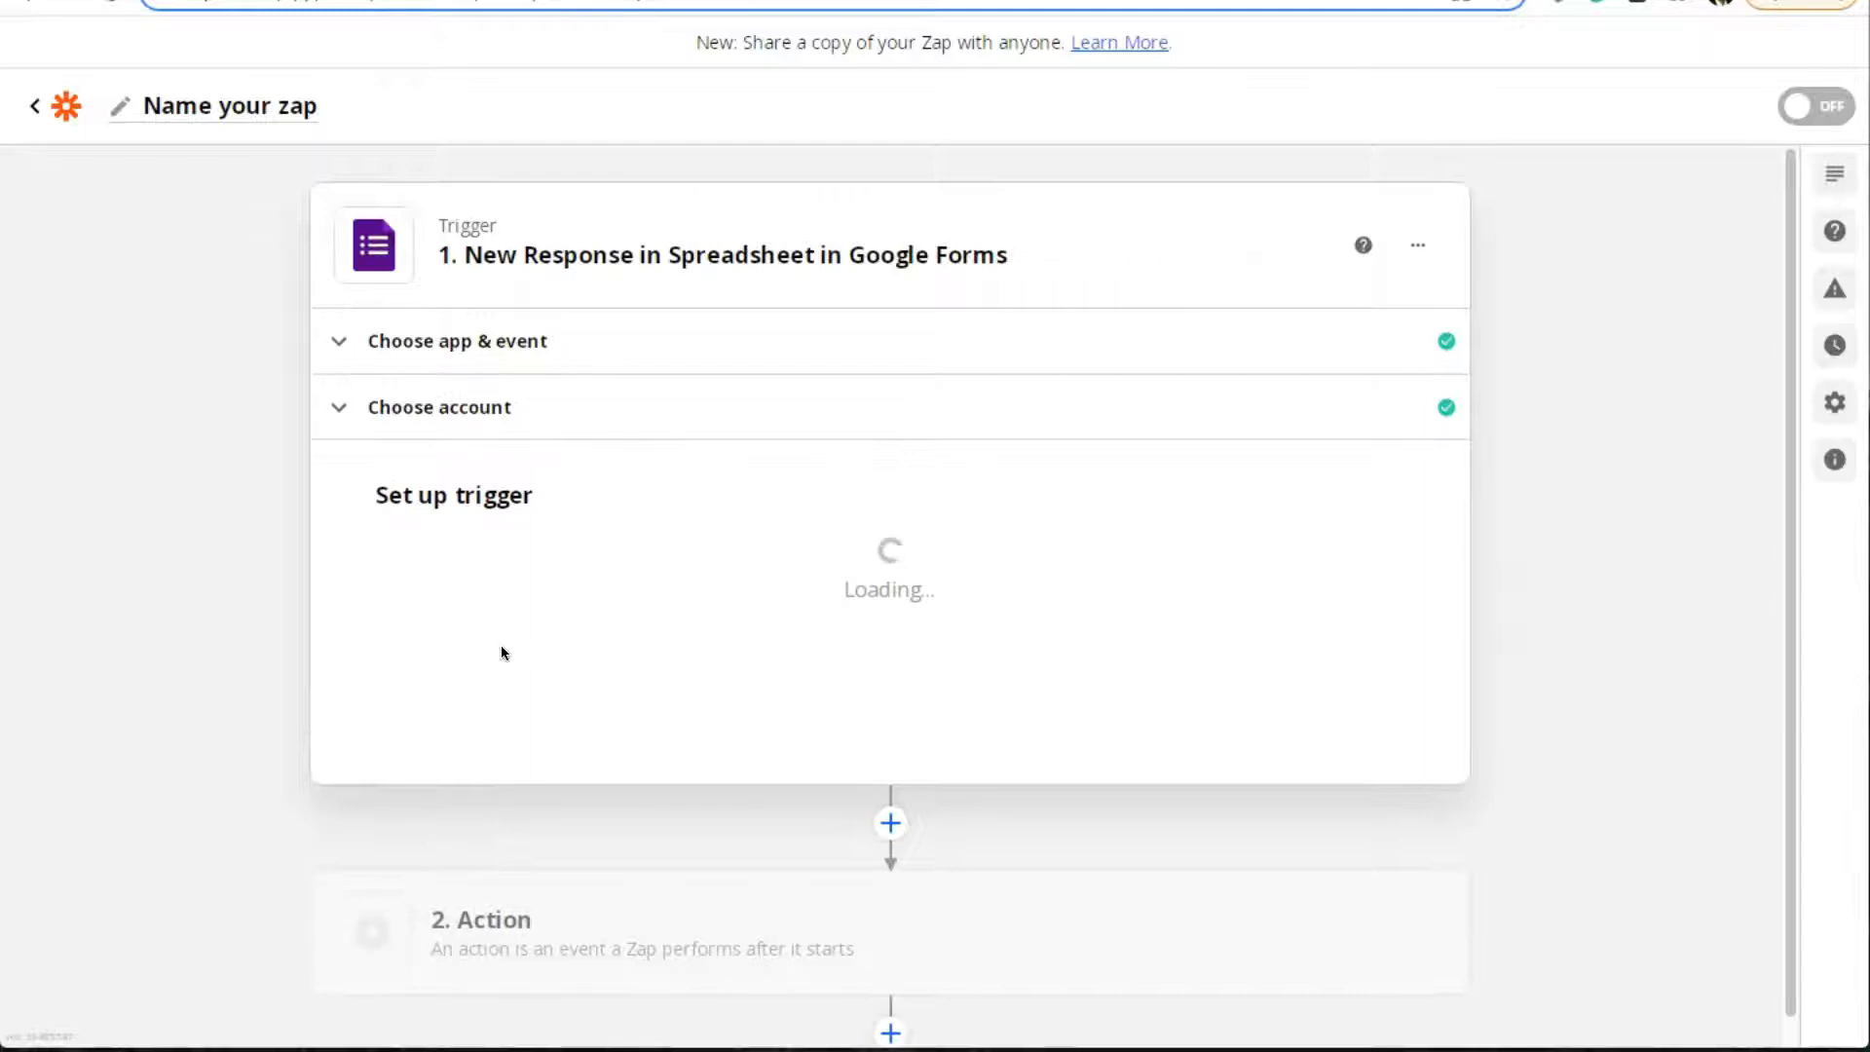
# Choose Demo Web Form - Online Education - Responses as the trigger spreadsheet and check its response row in Google Sheets
pyautogui.click(561, 591)
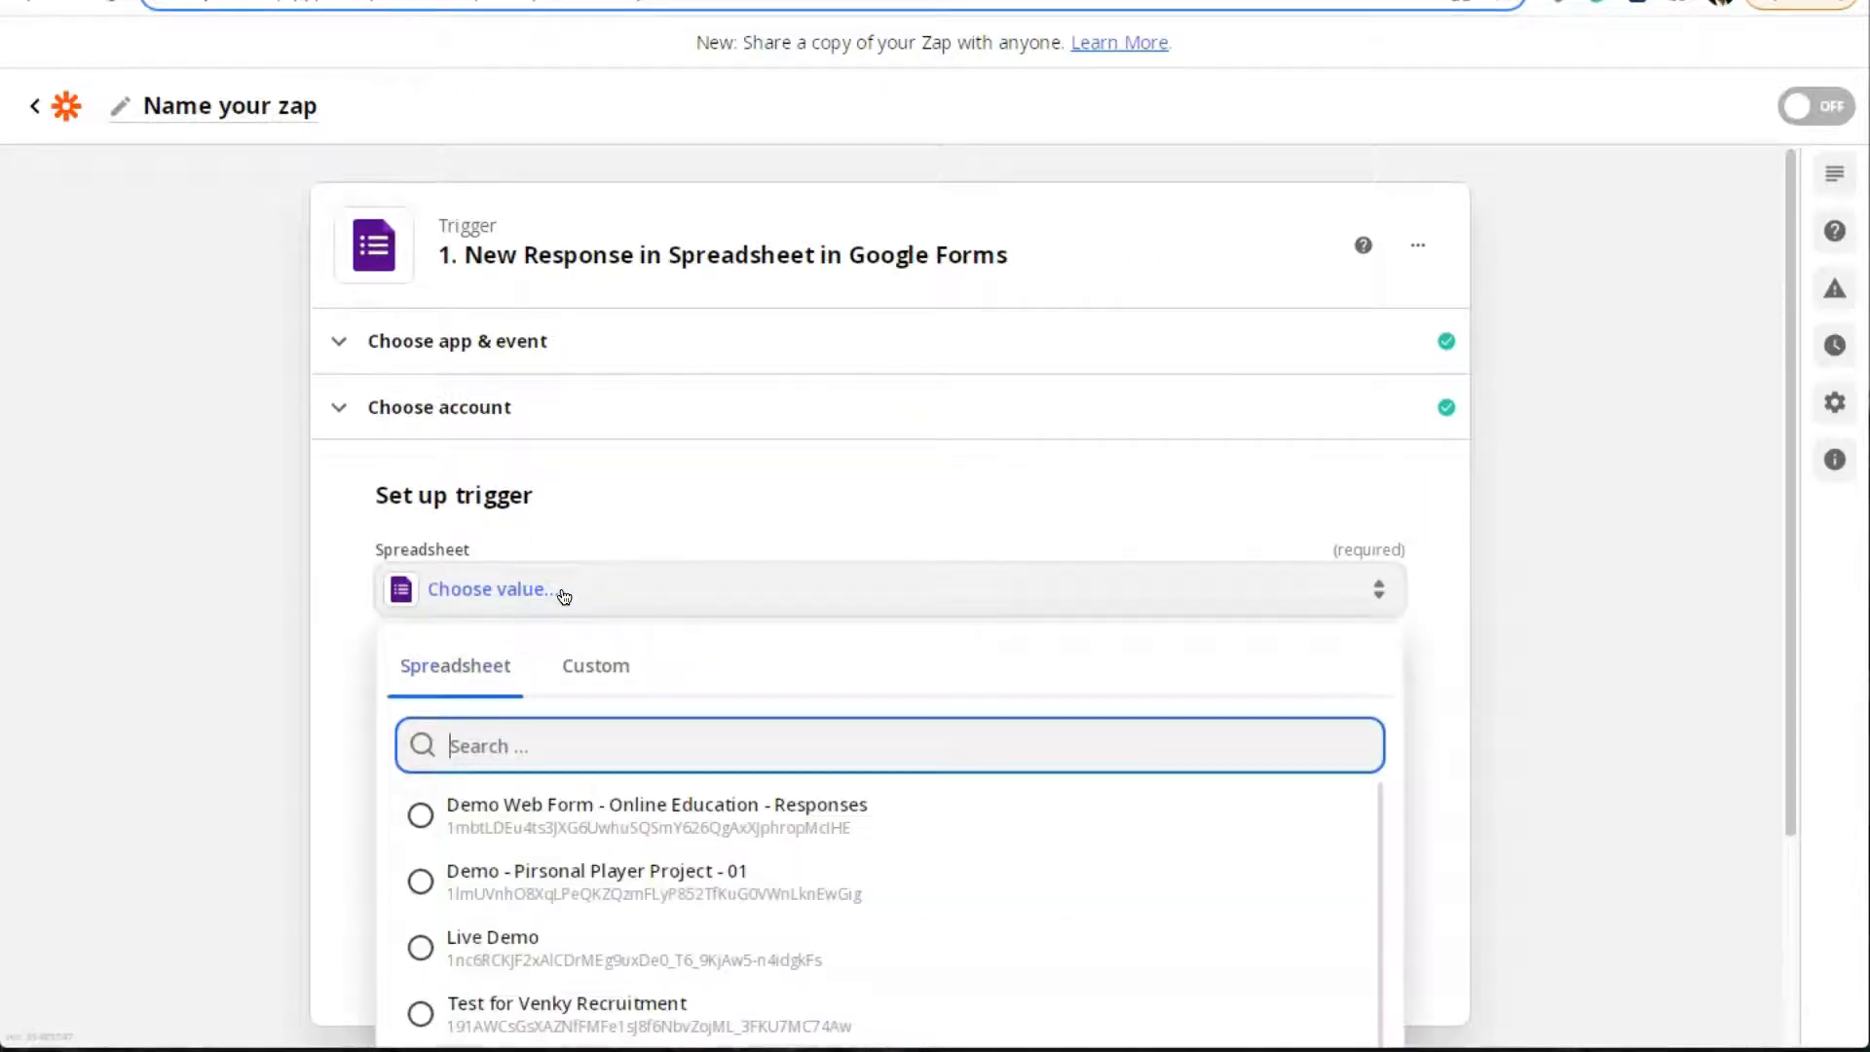
pyautogui.scroll(-3, 560, 599)
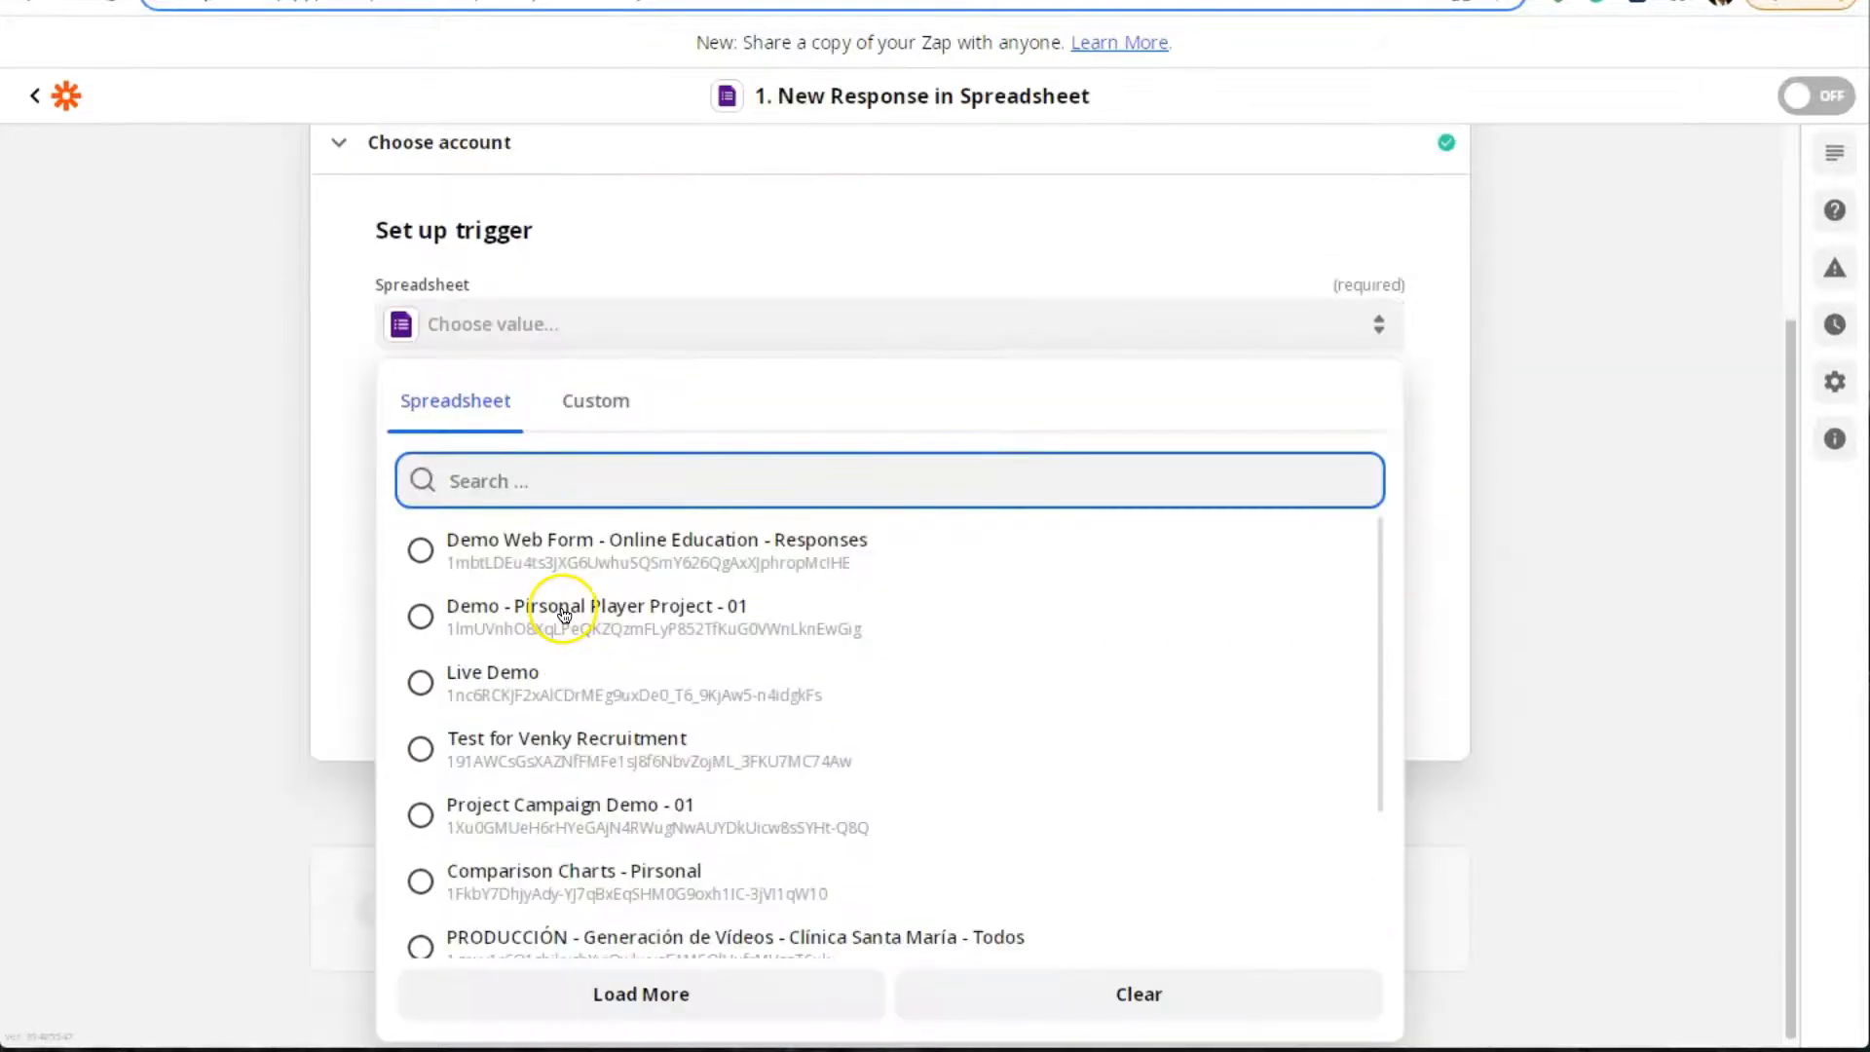
pyautogui.click(422, 552)
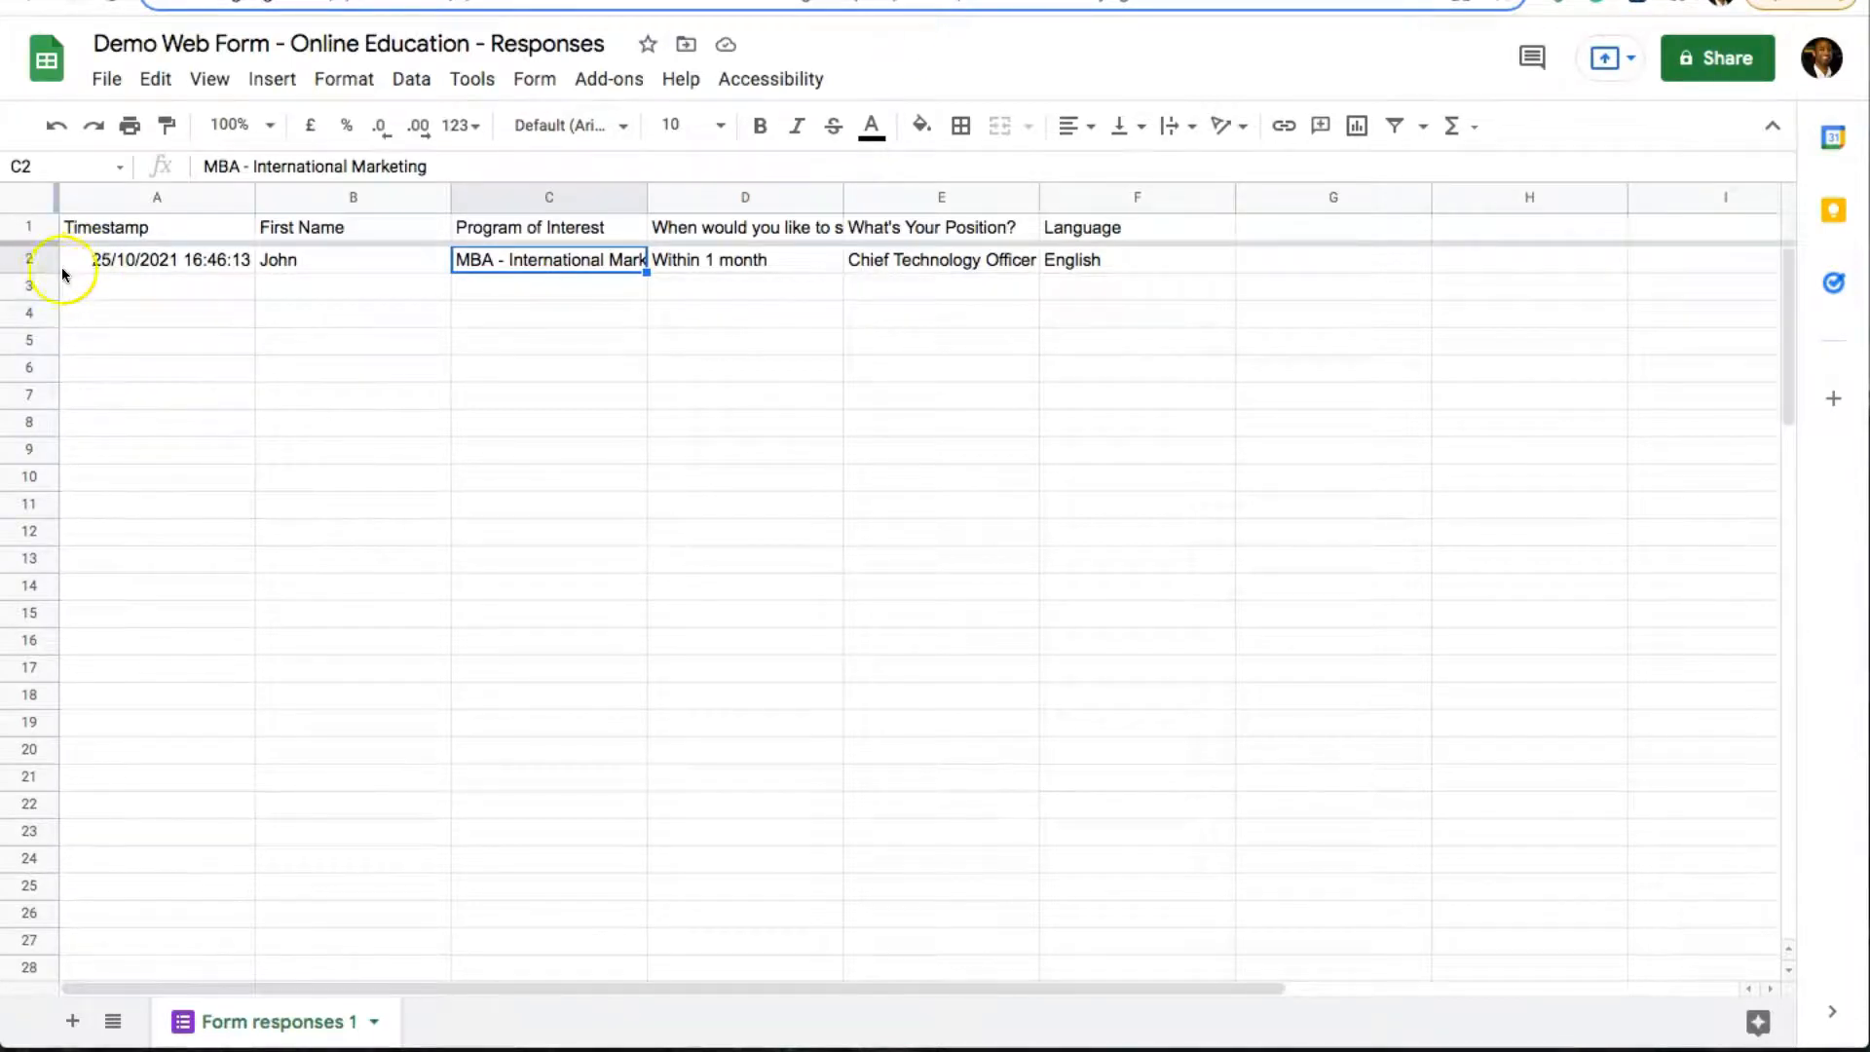
pyautogui.click(30, 258)
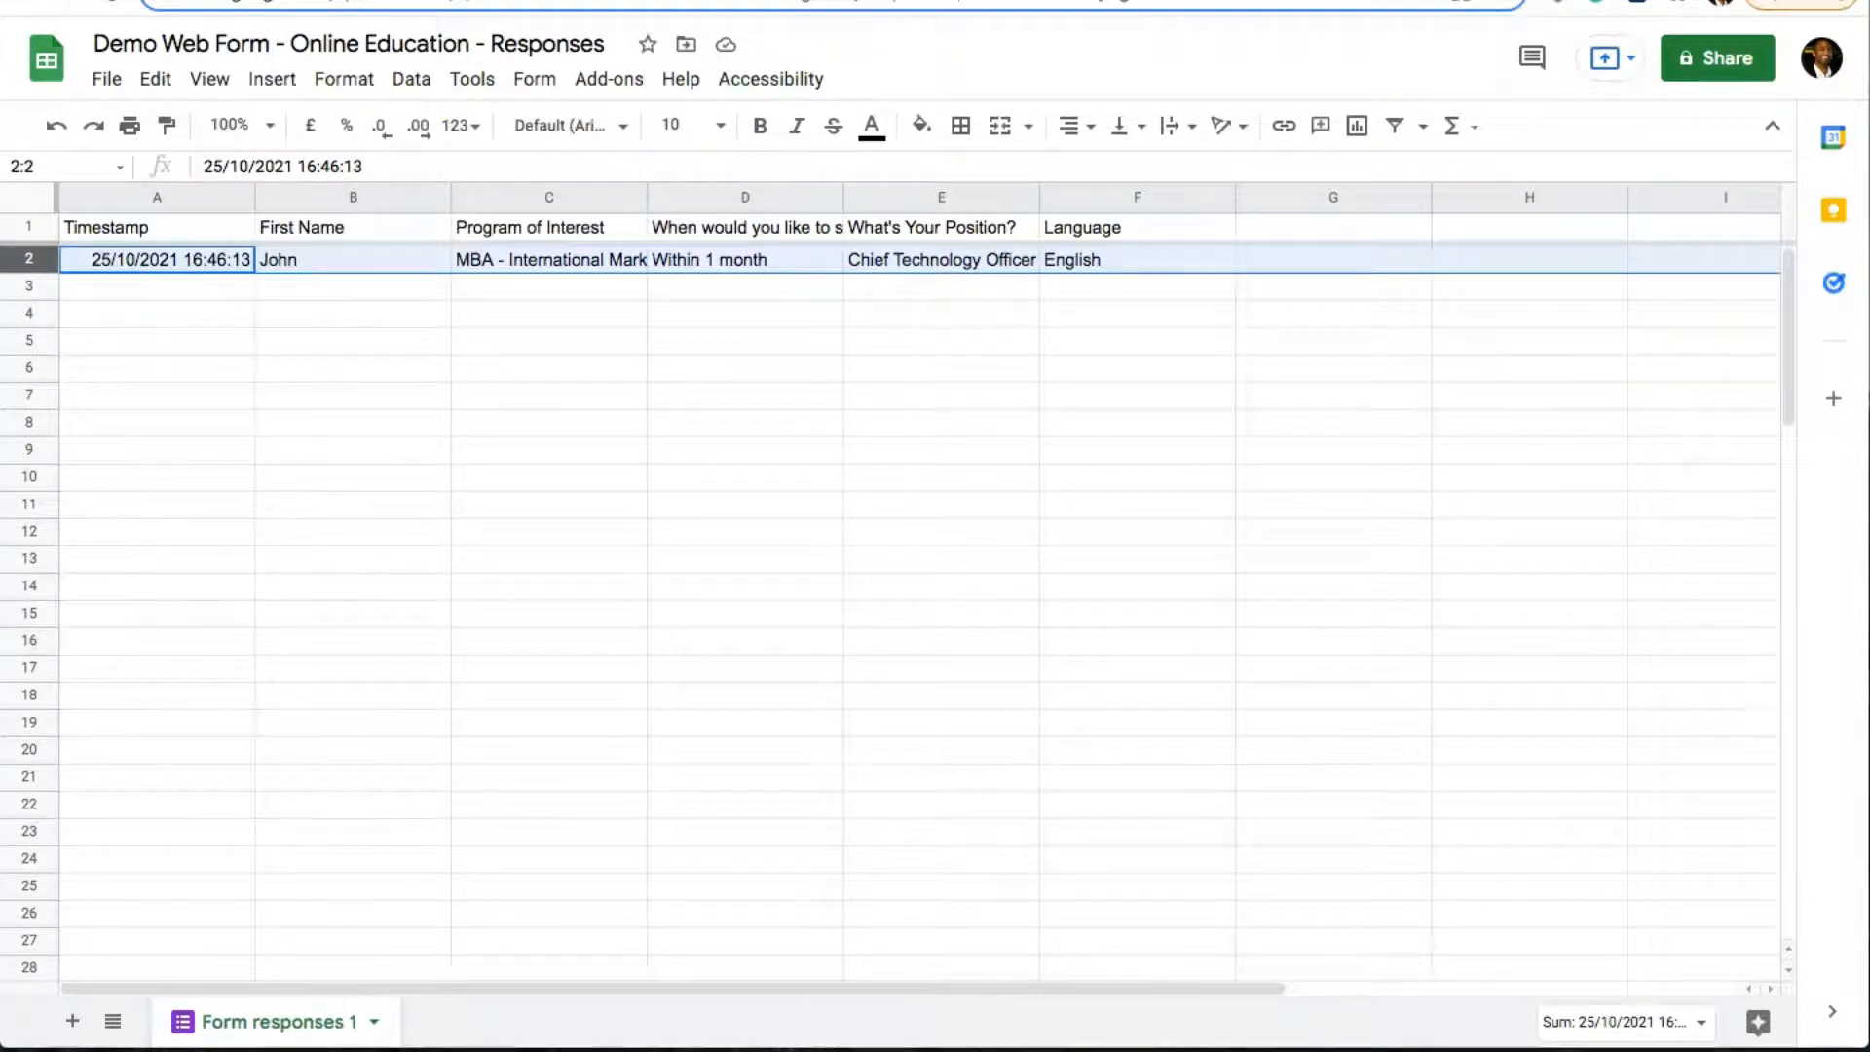
pyautogui.click(682, 1)
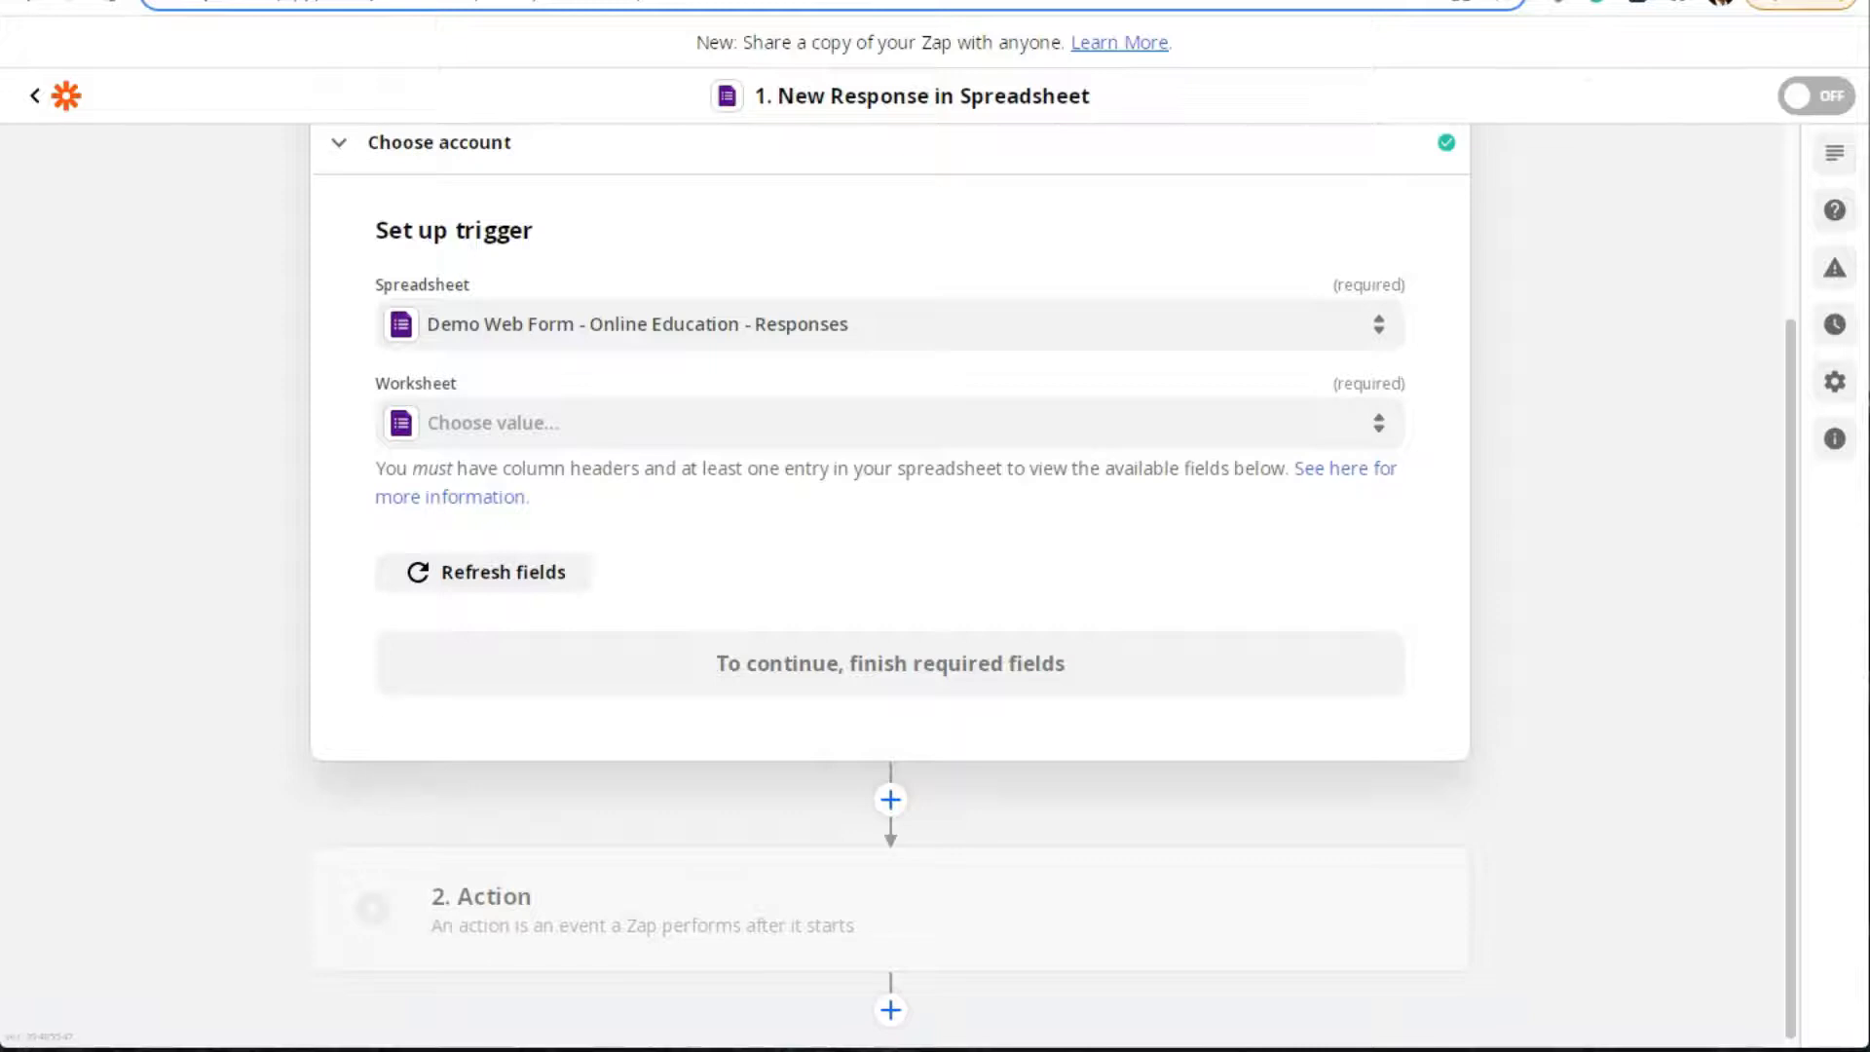
# Set the trigger's worksheet to Form responses 1 and continue to the trigger test
pyautogui.click(491, 420)
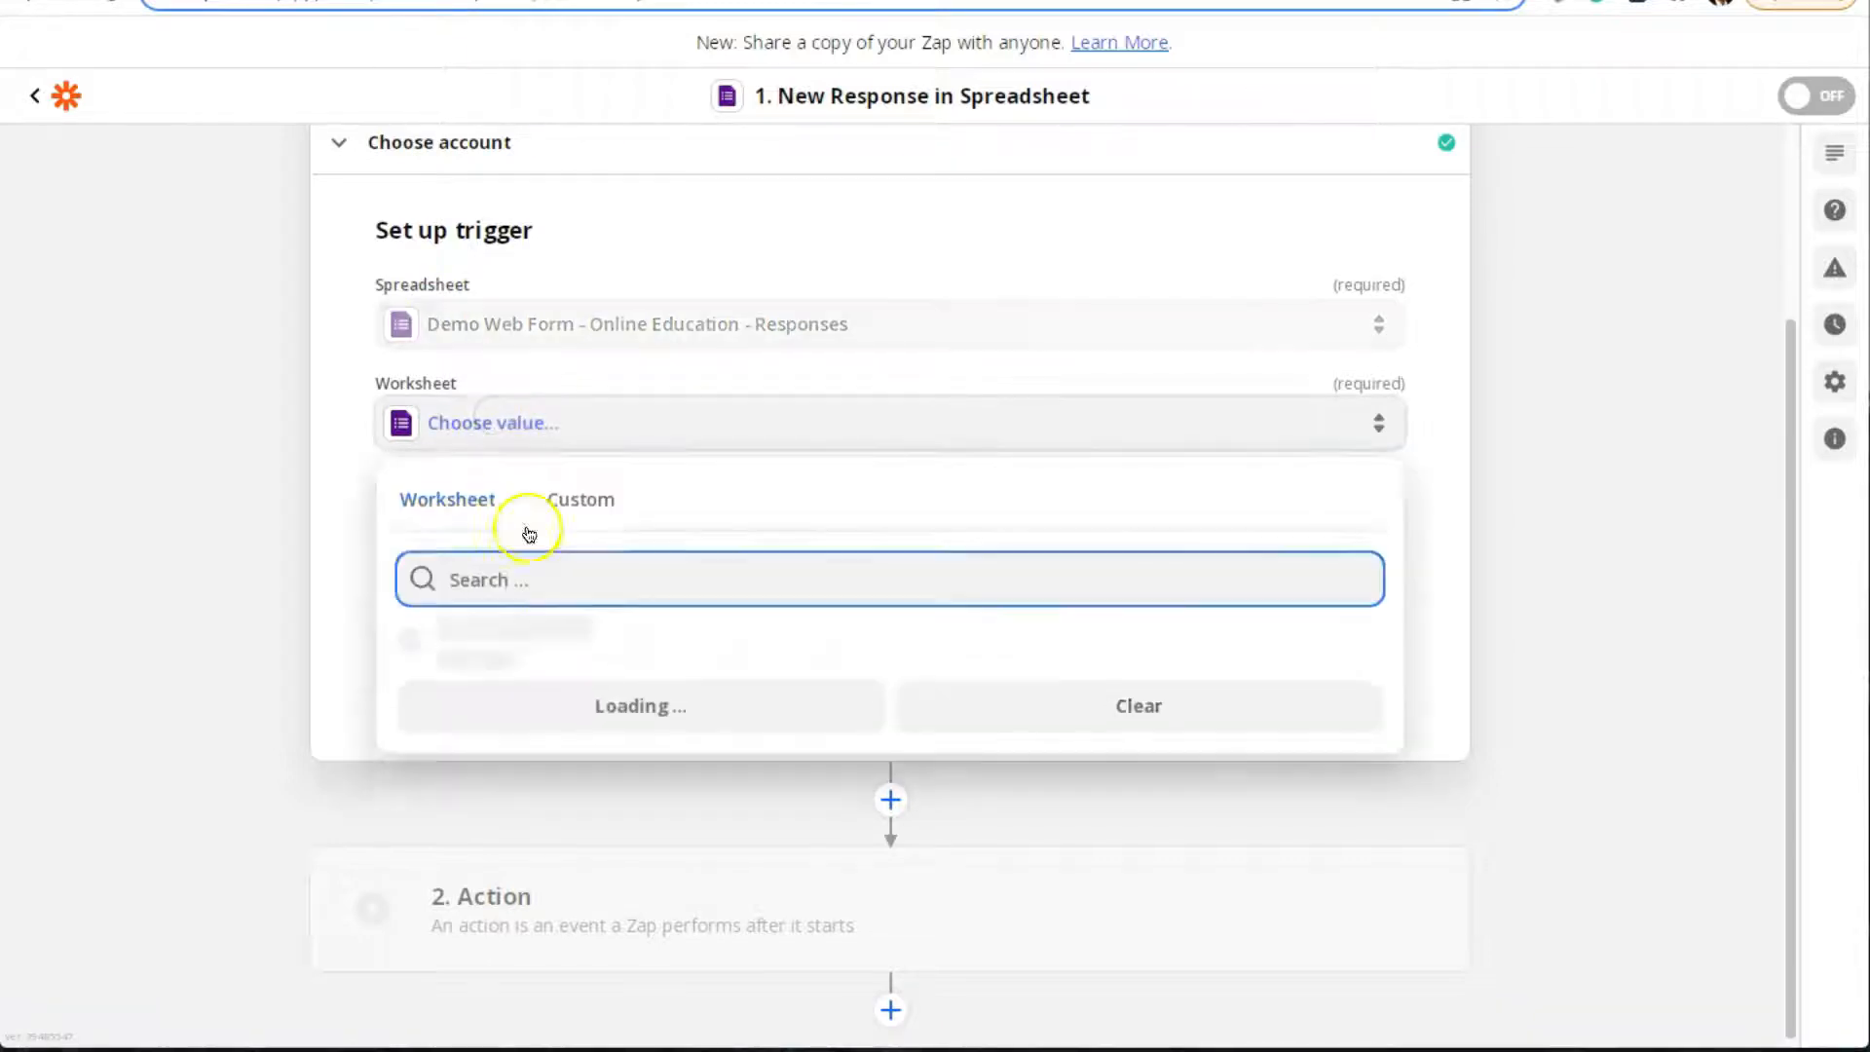
pyautogui.click(514, 651)
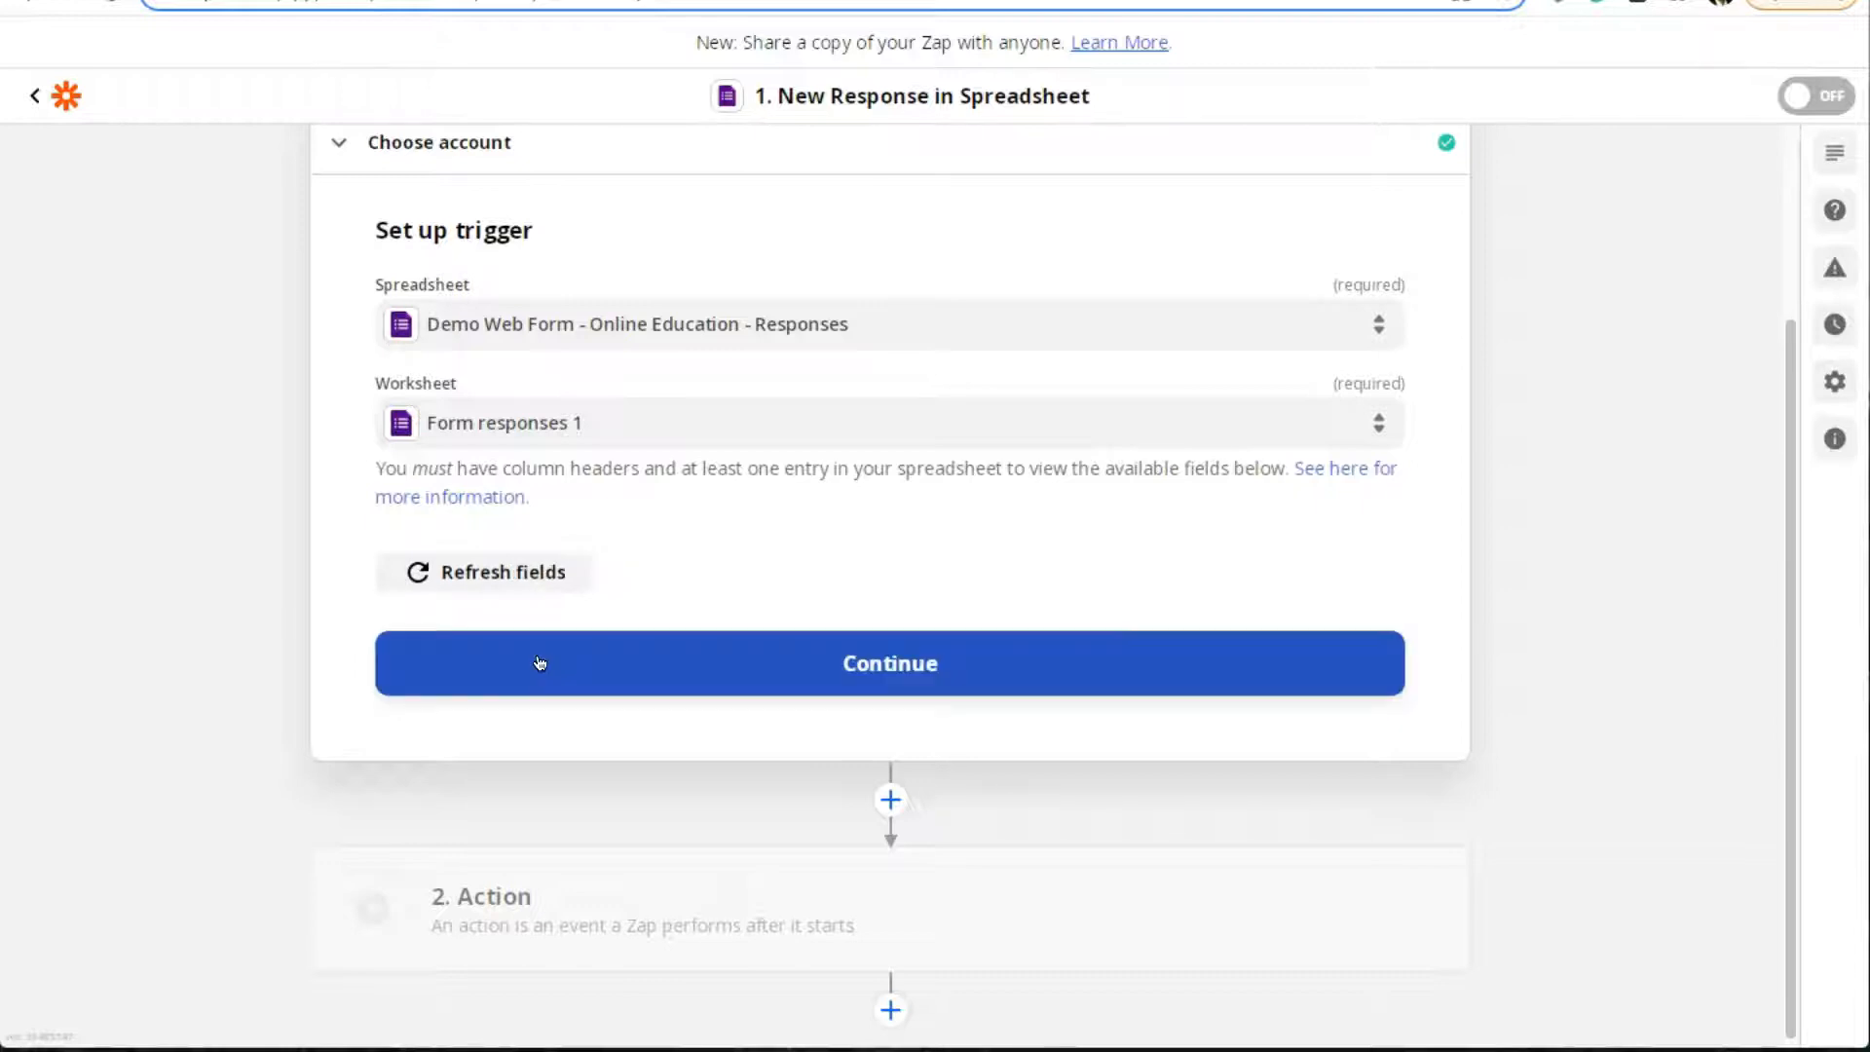
pyautogui.click(543, 655)
pyautogui.click(546, 652)
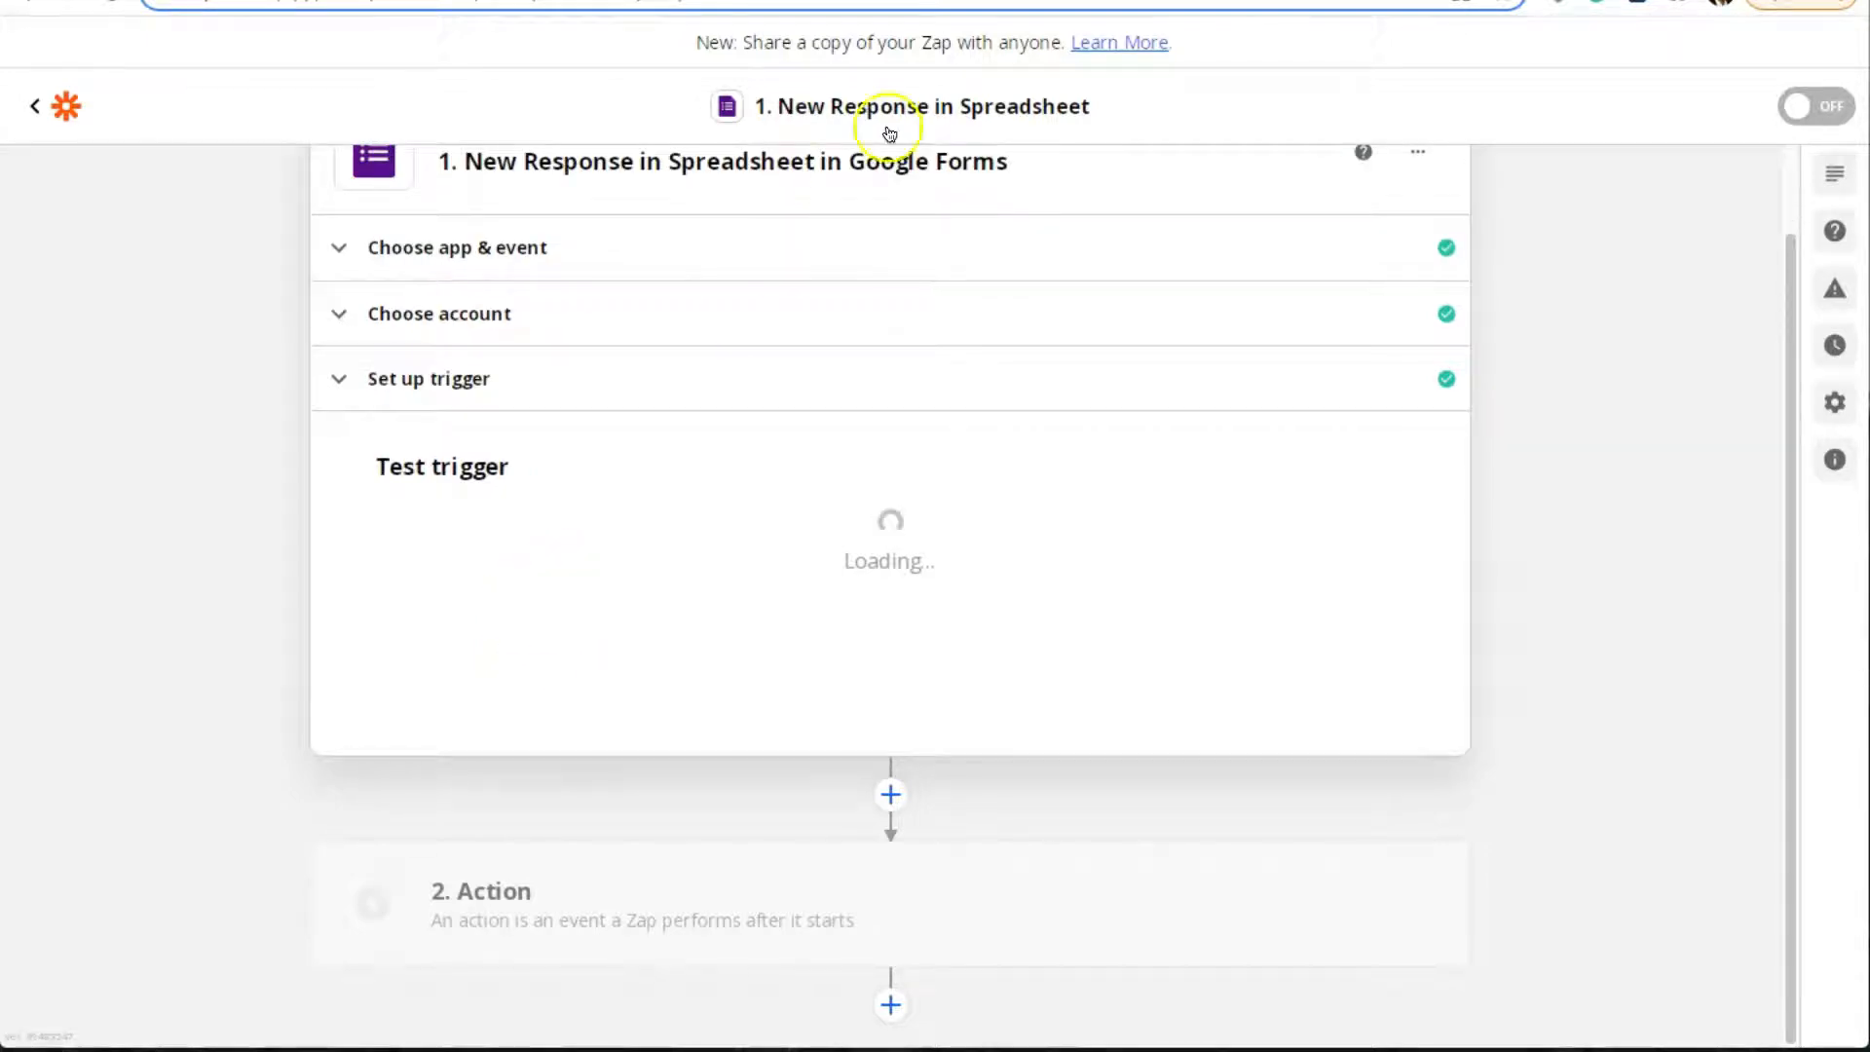
# Test the Google Forms trigger, review the sample response's fields, and continue to the action step
pyautogui.click(1101, 0)
pyautogui.hotkey('ctrl', 'shift', 'Tab')
pyautogui.click(882, 738)
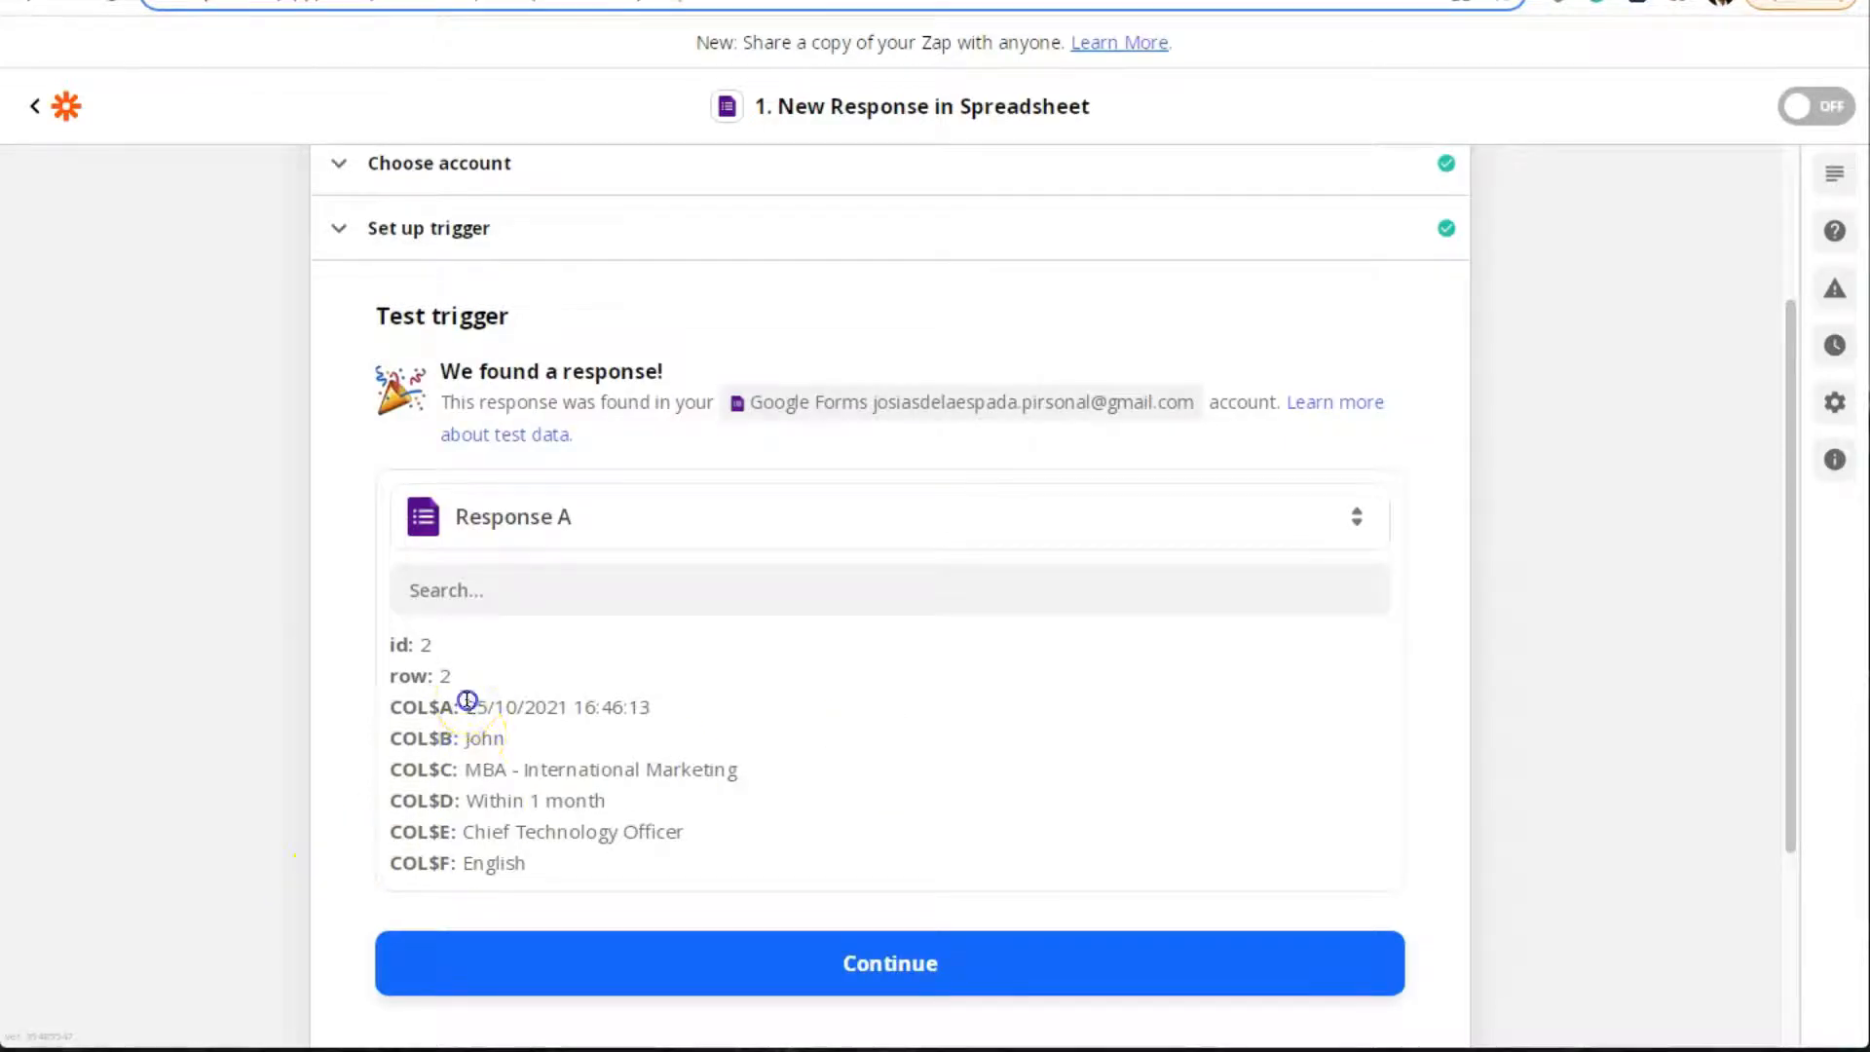
pyautogui.moveTo(467, 699); pyautogui.dragTo(622, 886)
pyautogui.click(548, 969)
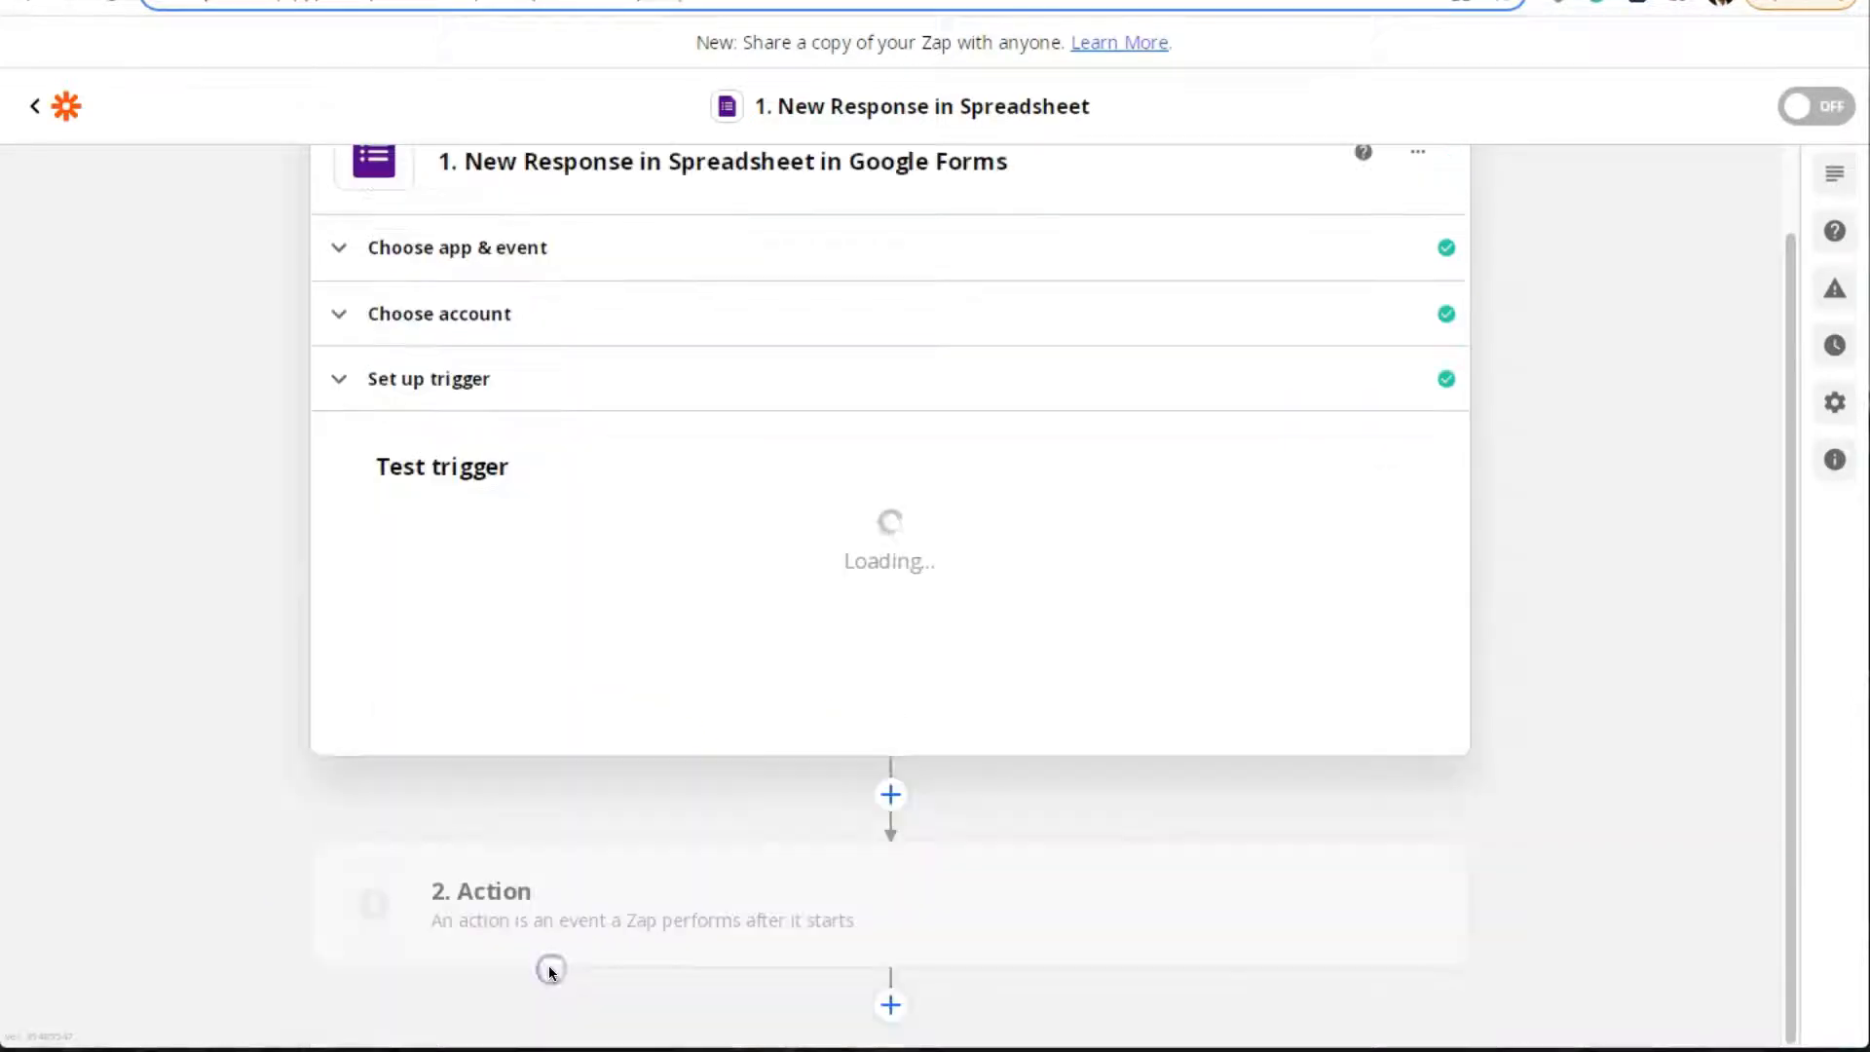
pyautogui.click(546, 891)
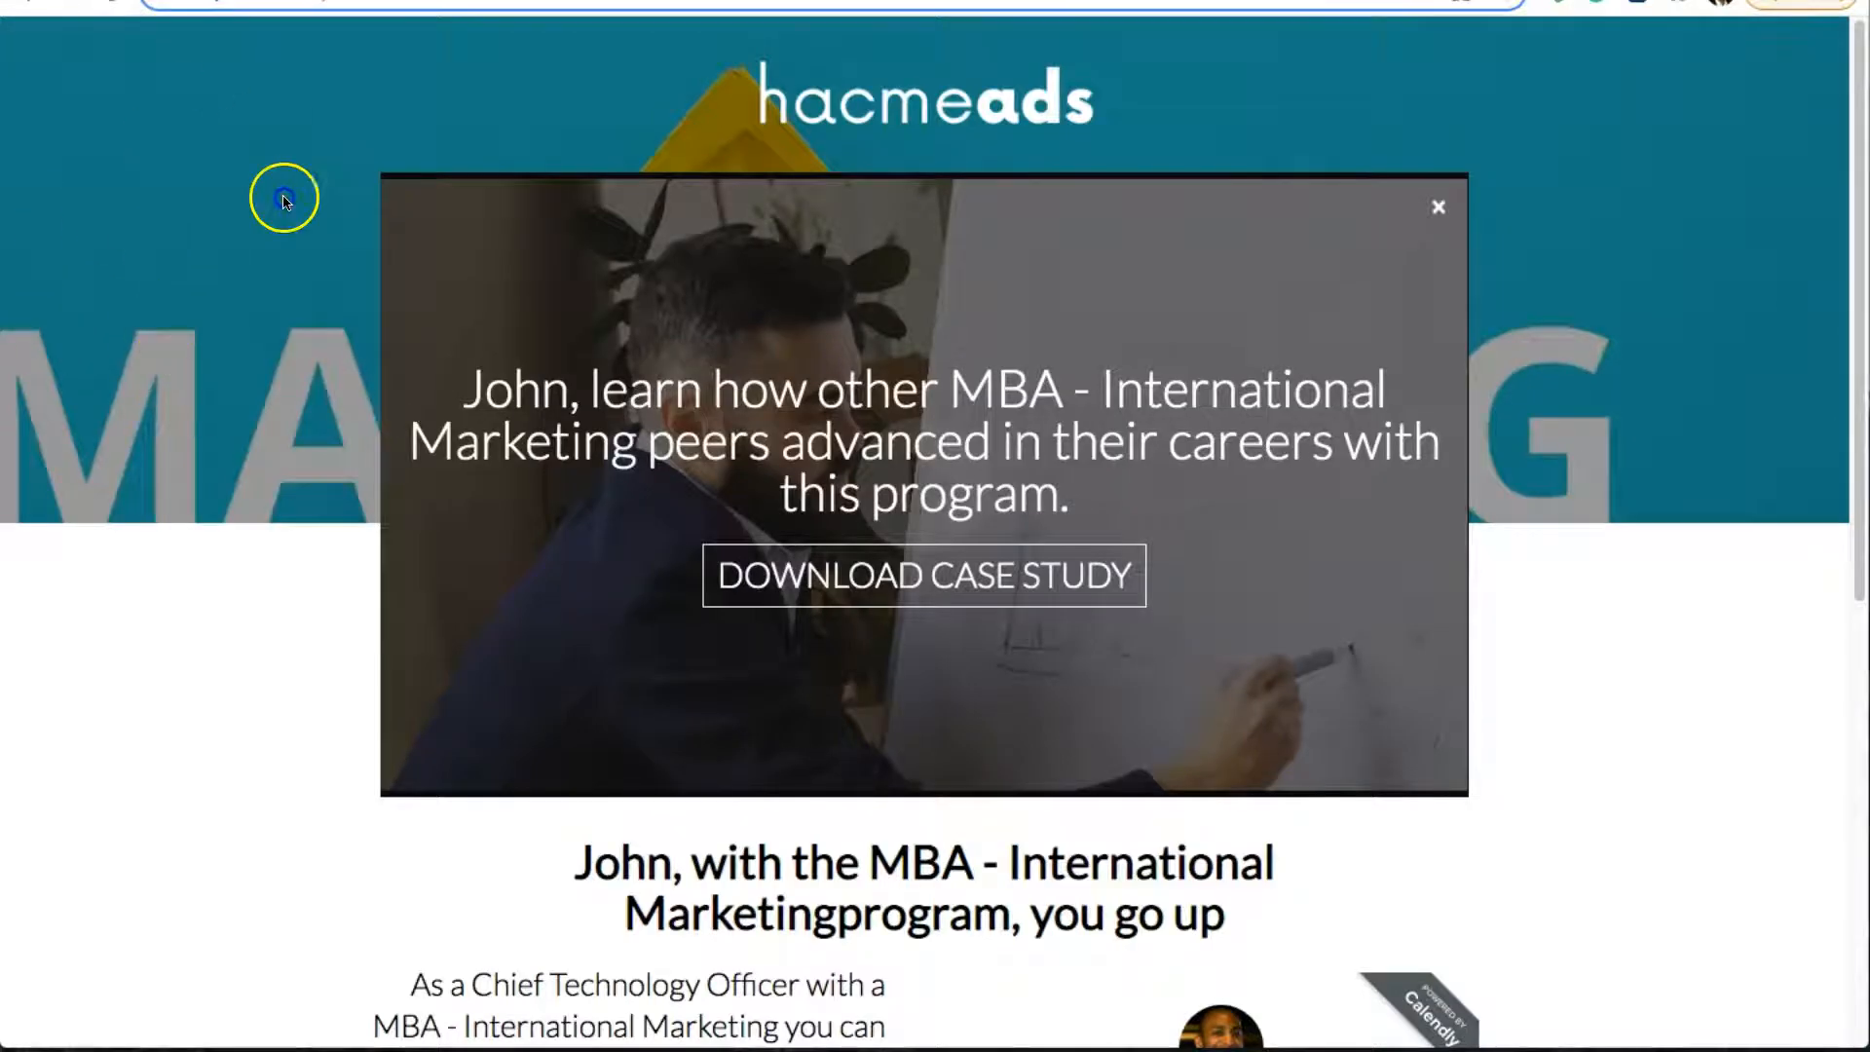
# Review the personalized landing page and the live Google Form's questions that supply its data
pyautogui.moveTo(283, 198); pyautogui.dragTo(1396, 114)
pyautogui.click(1654, 221)
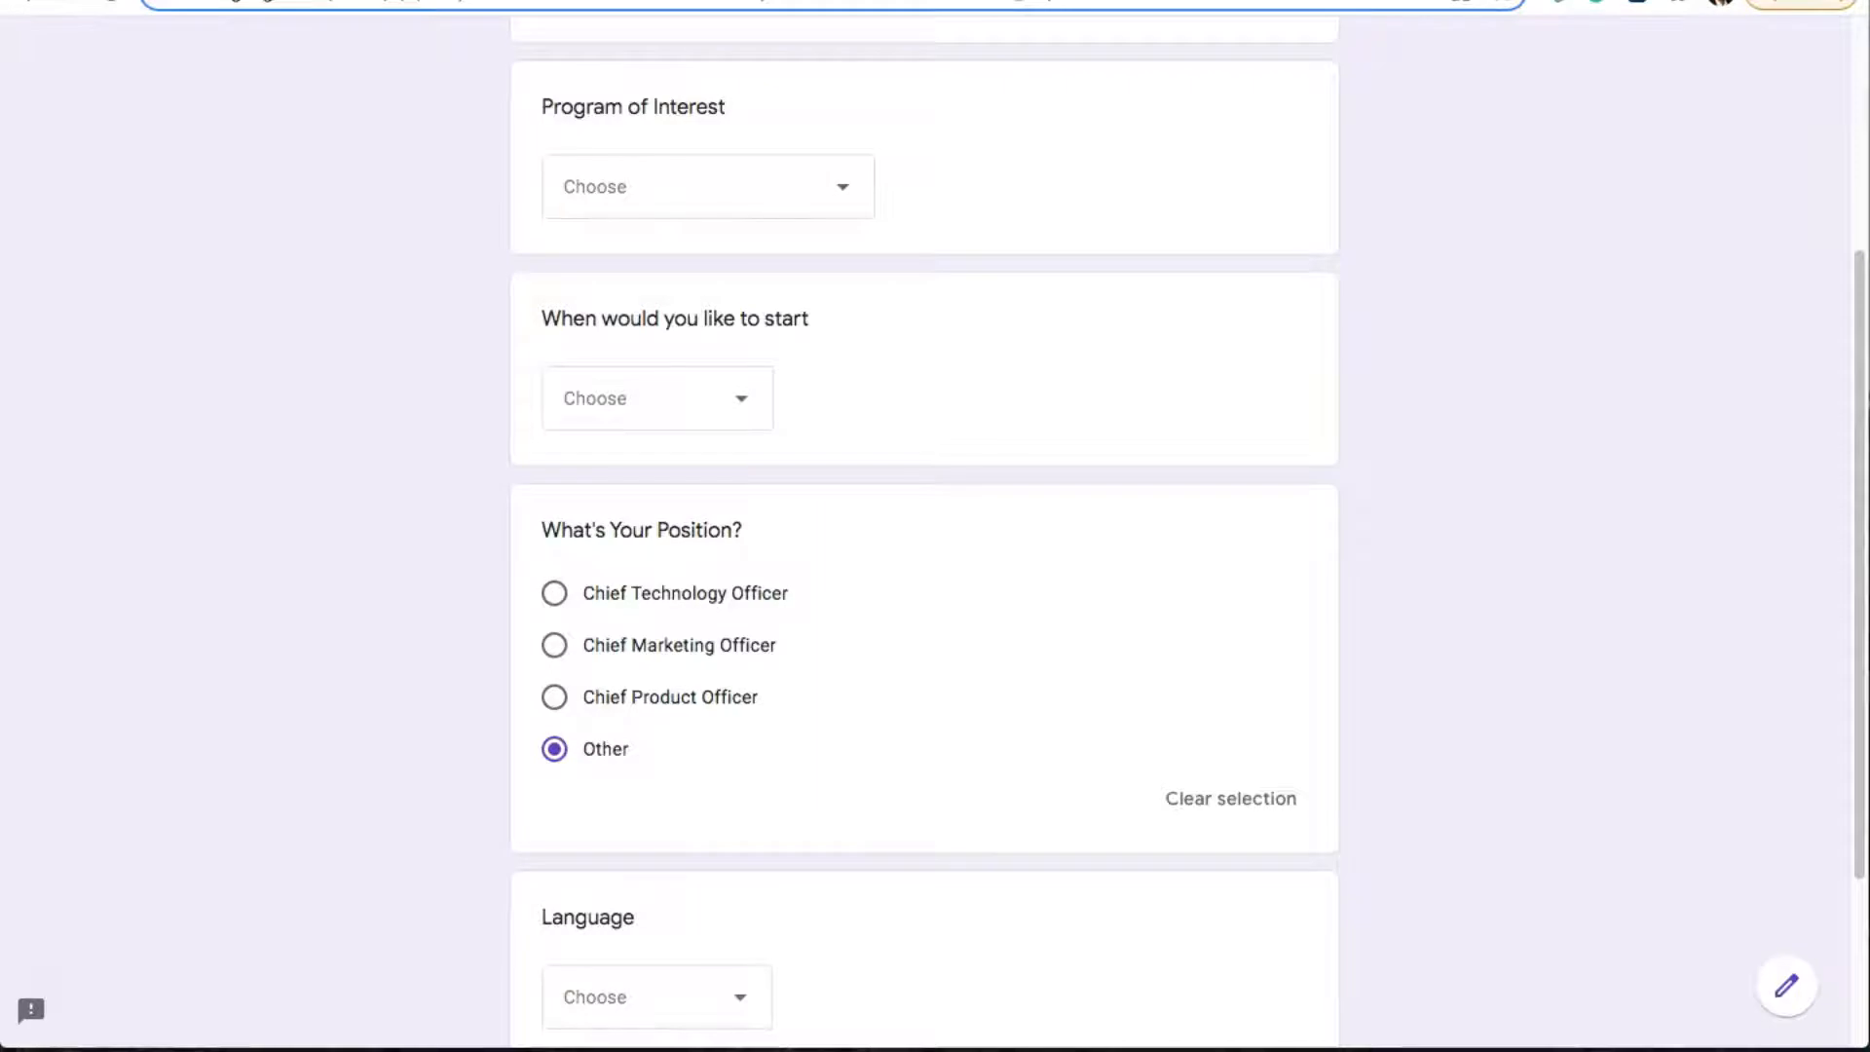
pyautogui.scroll(2, 735, 523)
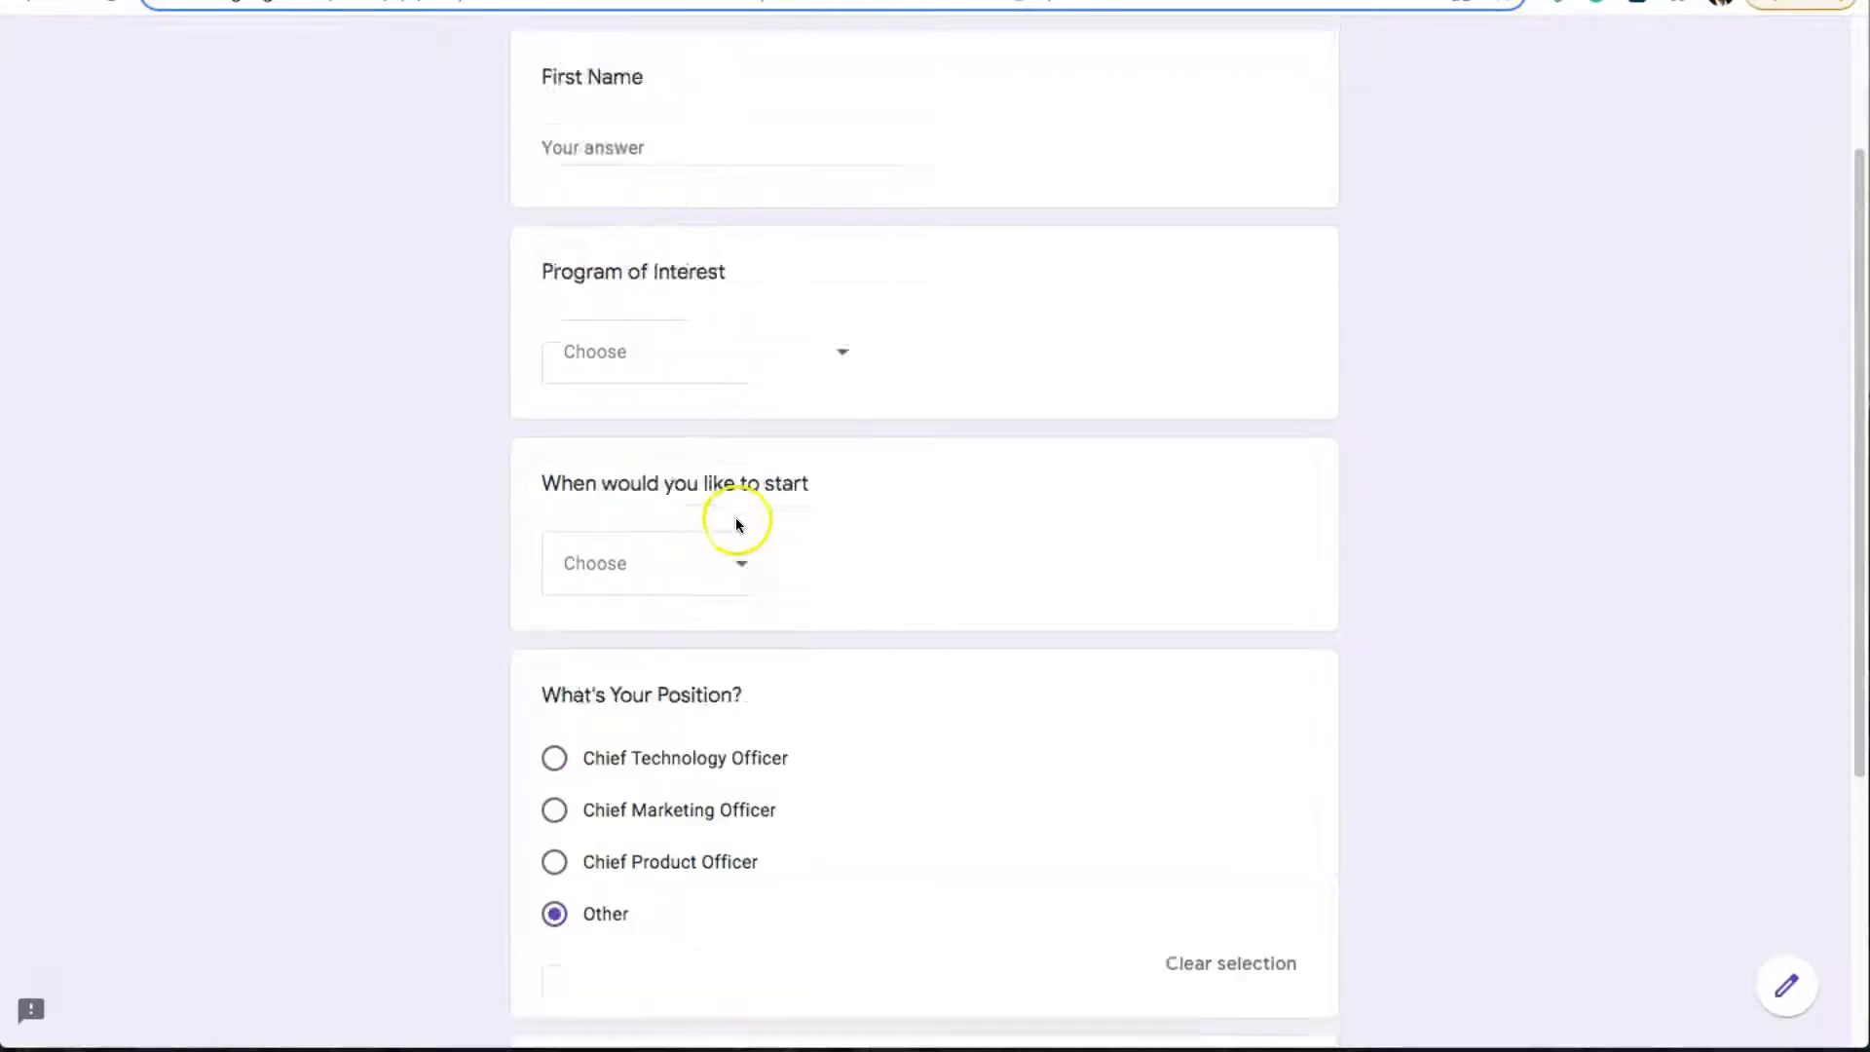
pyautogui.scroll(2, 735, 523)
pyautogui.scroll(-6, 727, 560)
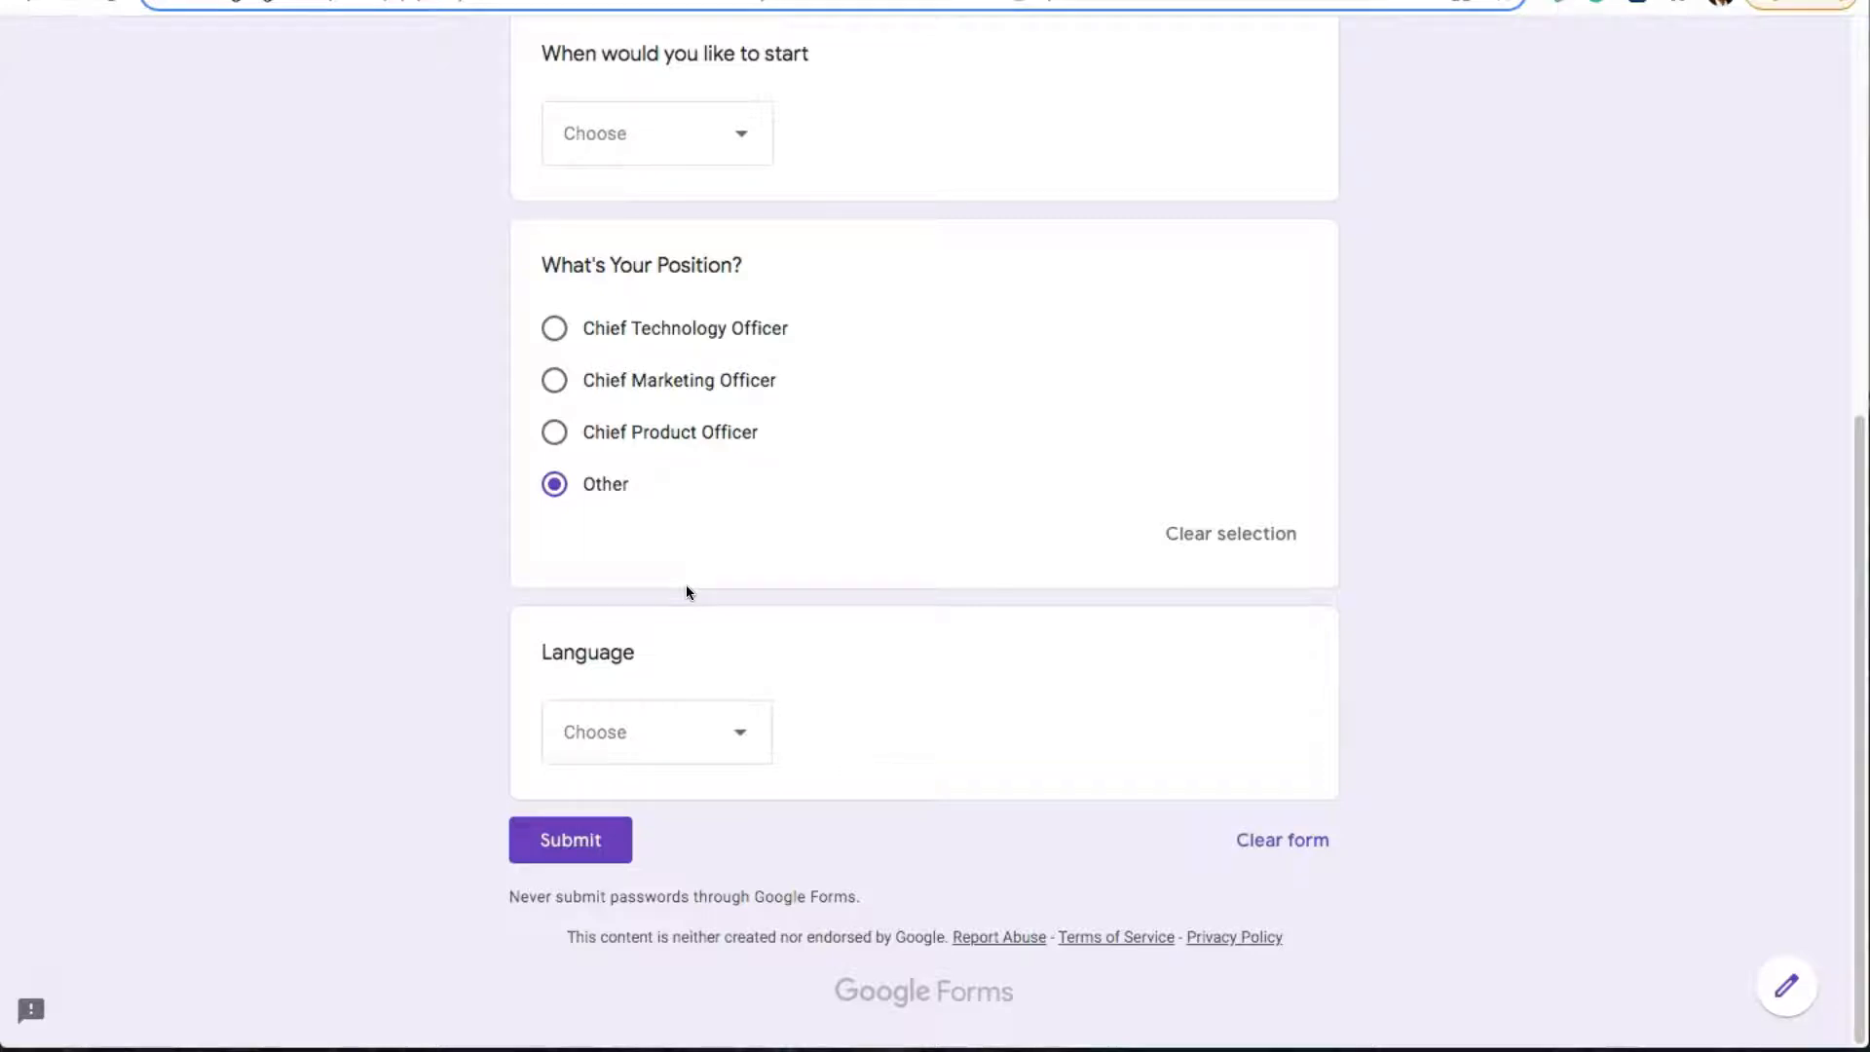
# Switch back to Zapier, add Formatter by Zapier as the action with the Utilities event, and continue to its setup
pyautogui.click(682, 0)
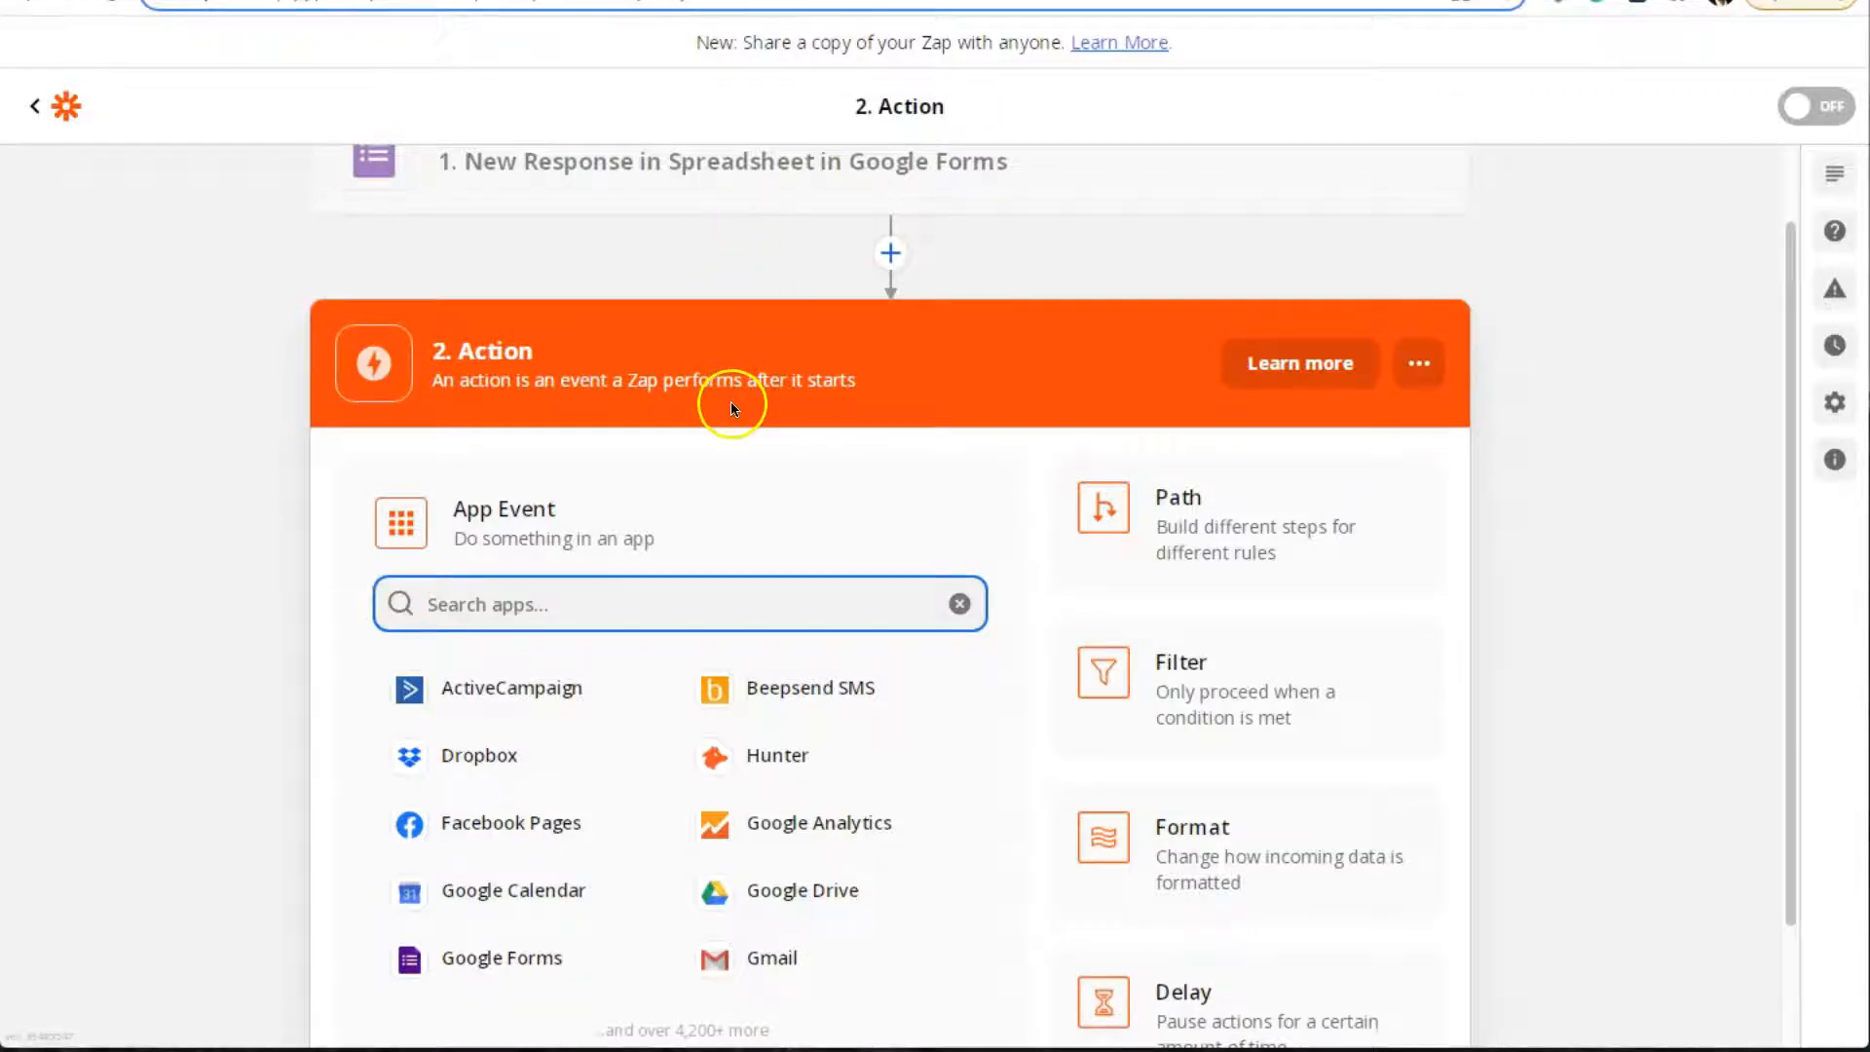
pyautogui.scroll(-2, 731, 402)
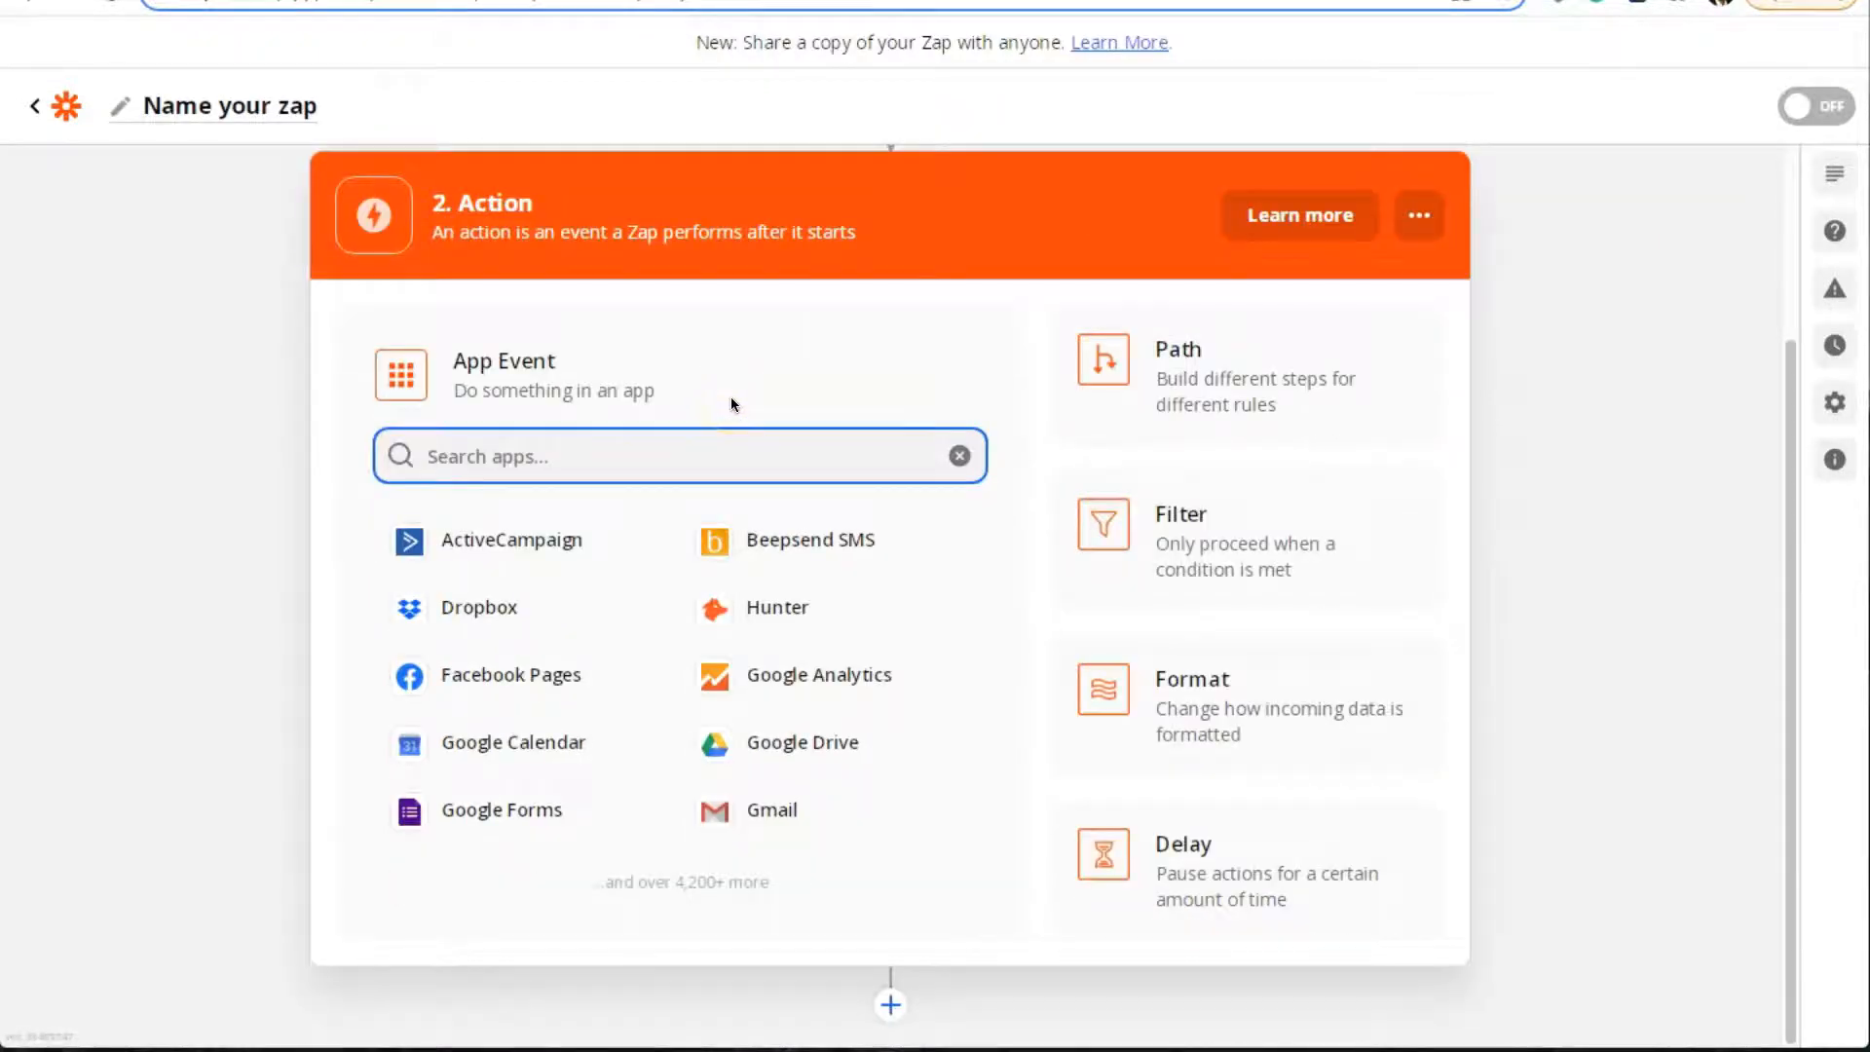
pyautogui.write('form')
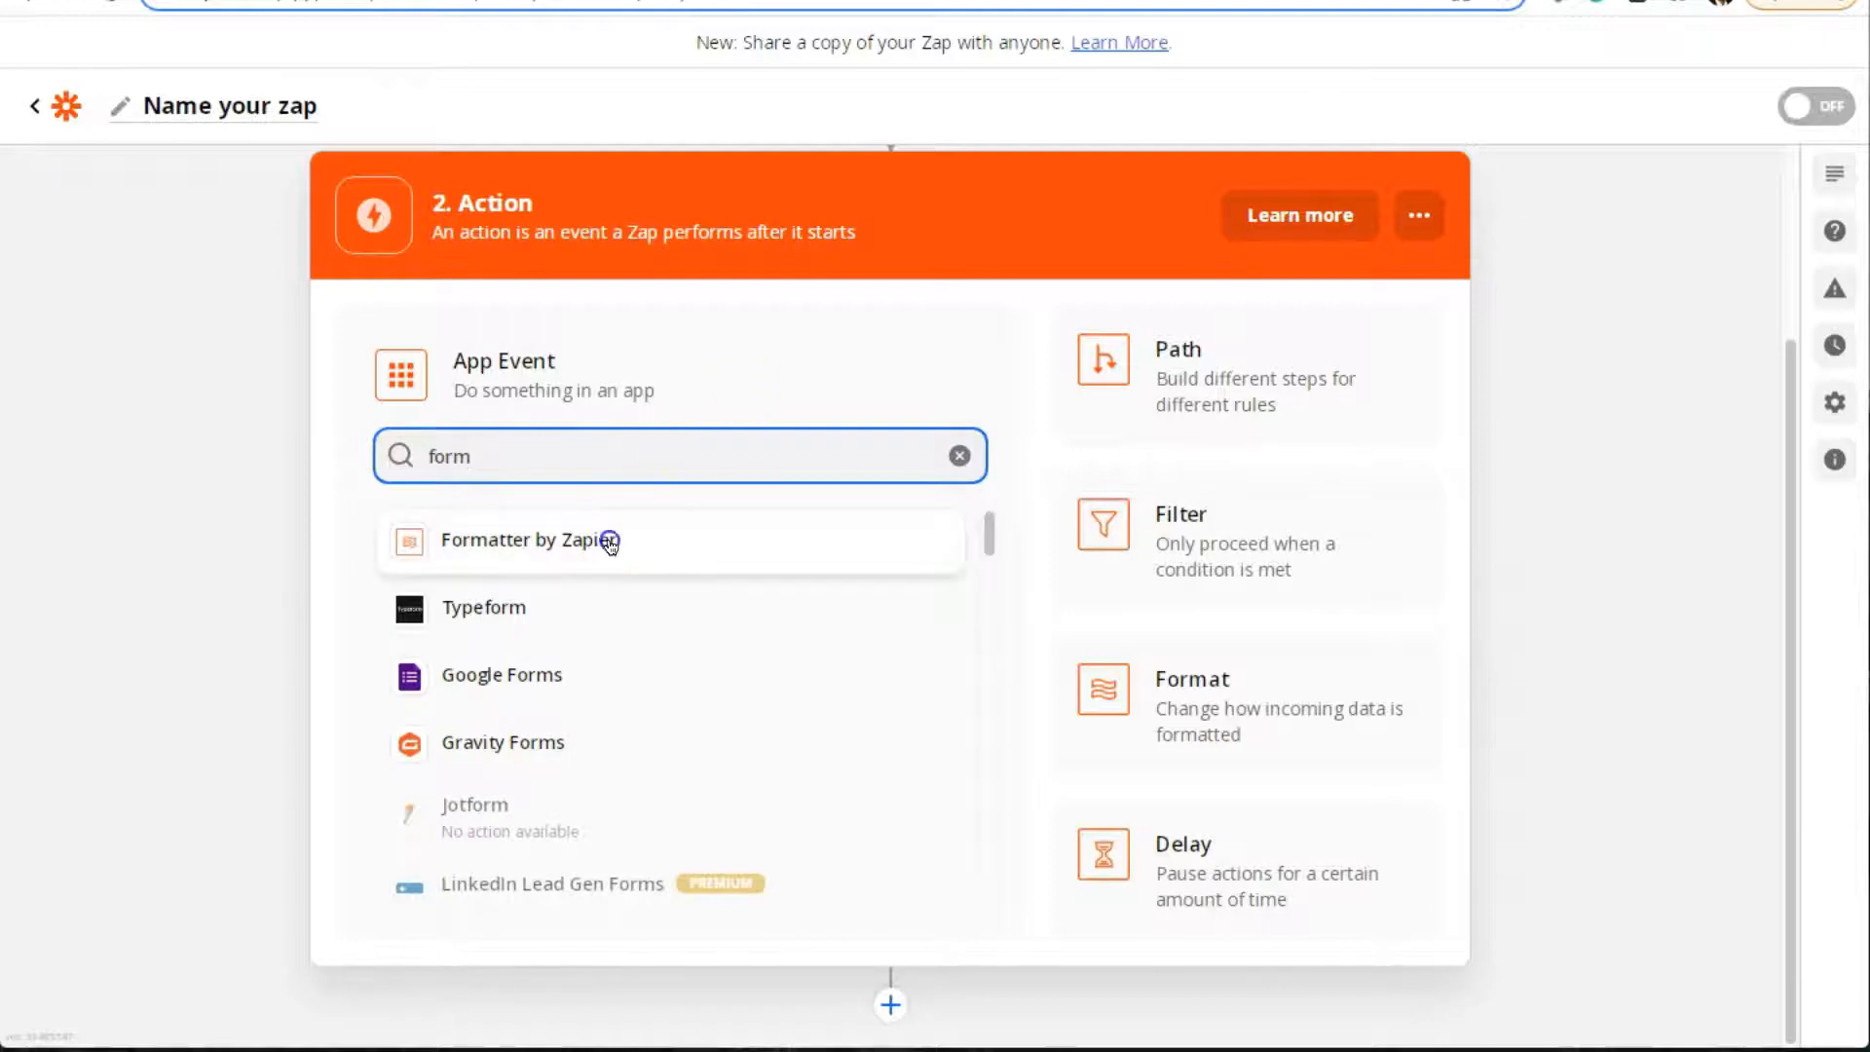
pyautogui.click(608, 540)
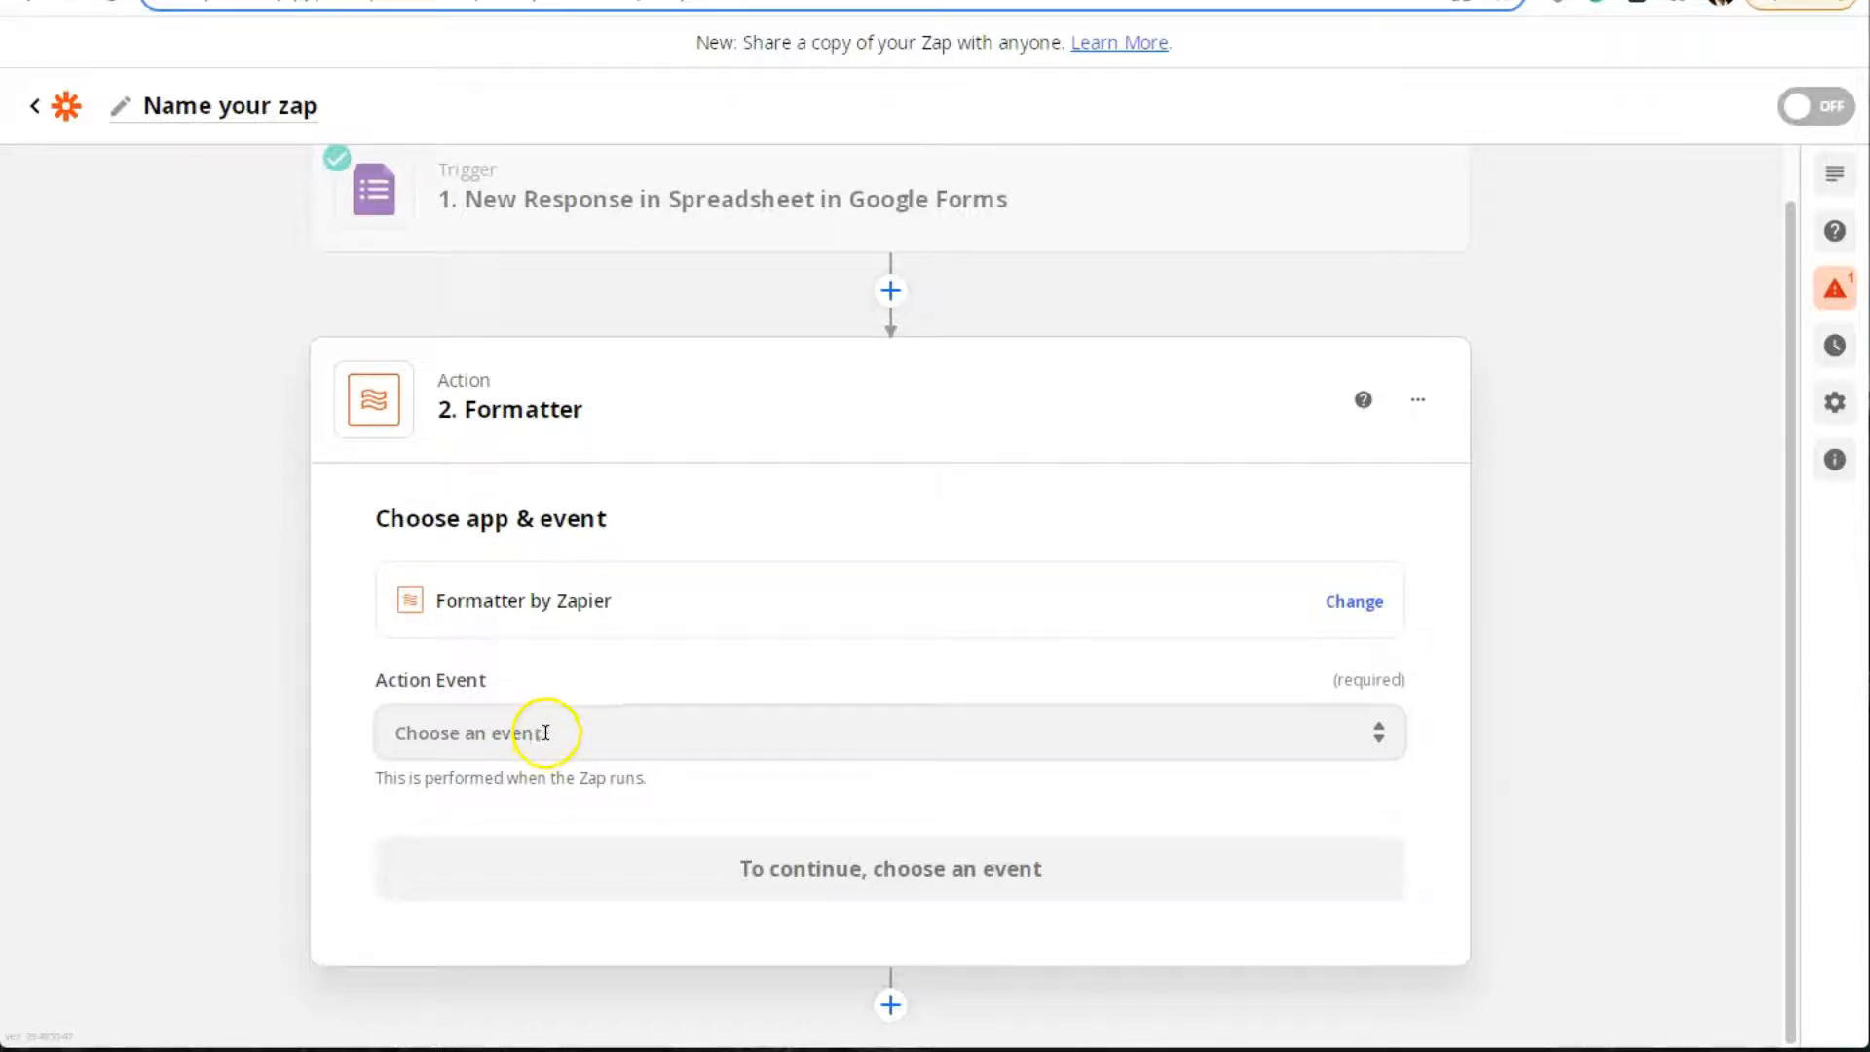
pyautogui.click(587, 731)
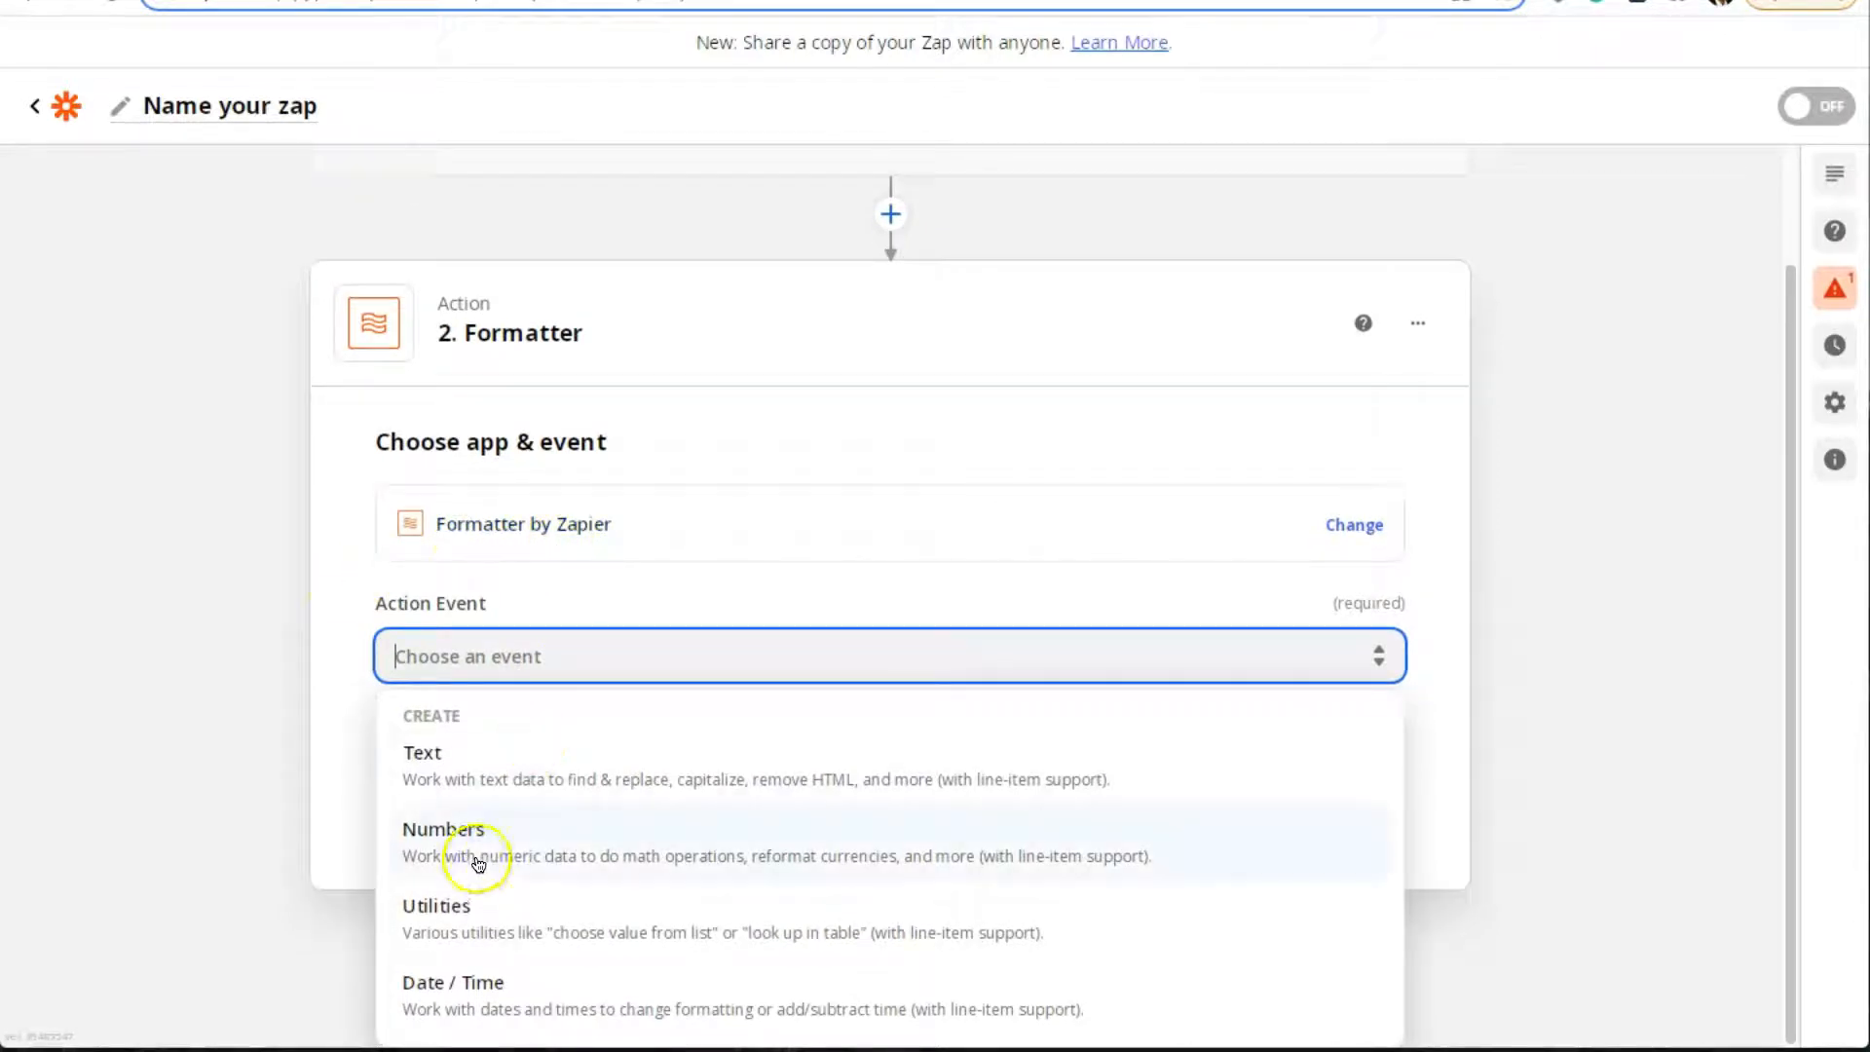
pyautogui.click(458, 921)
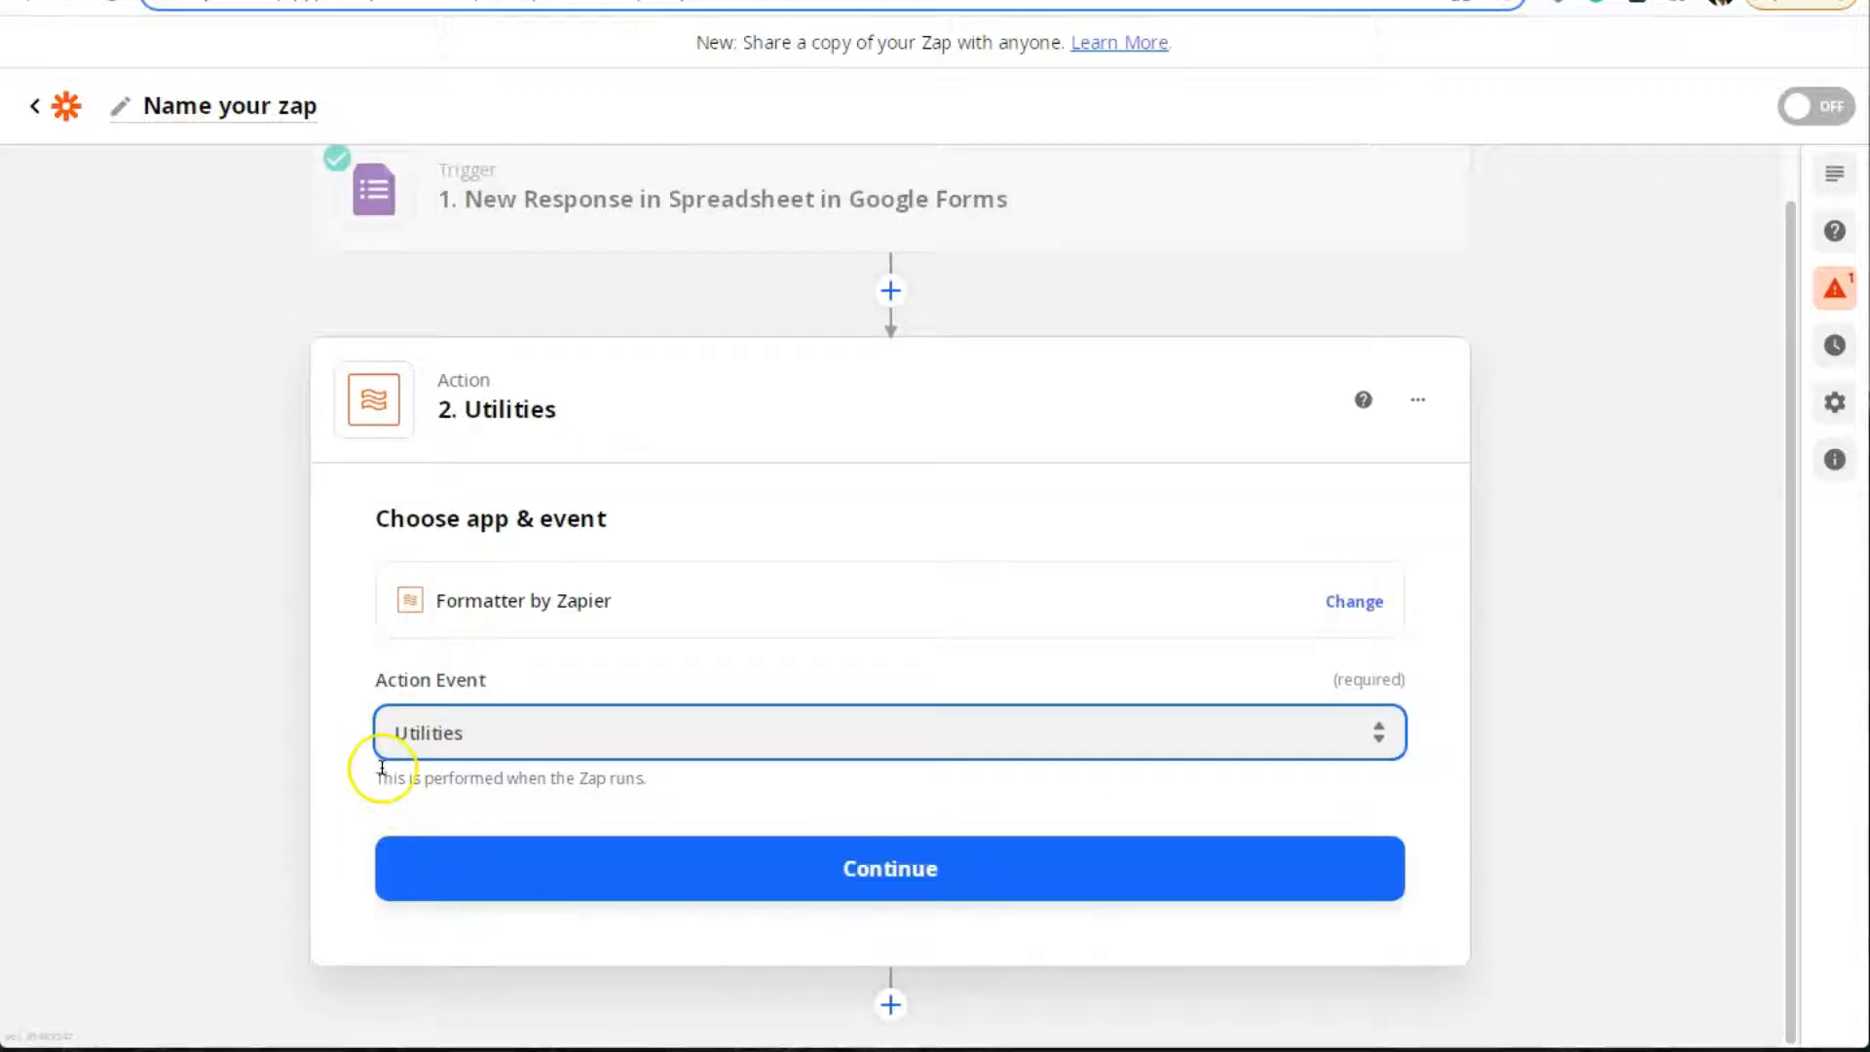
pyautogui.click(473, 879)
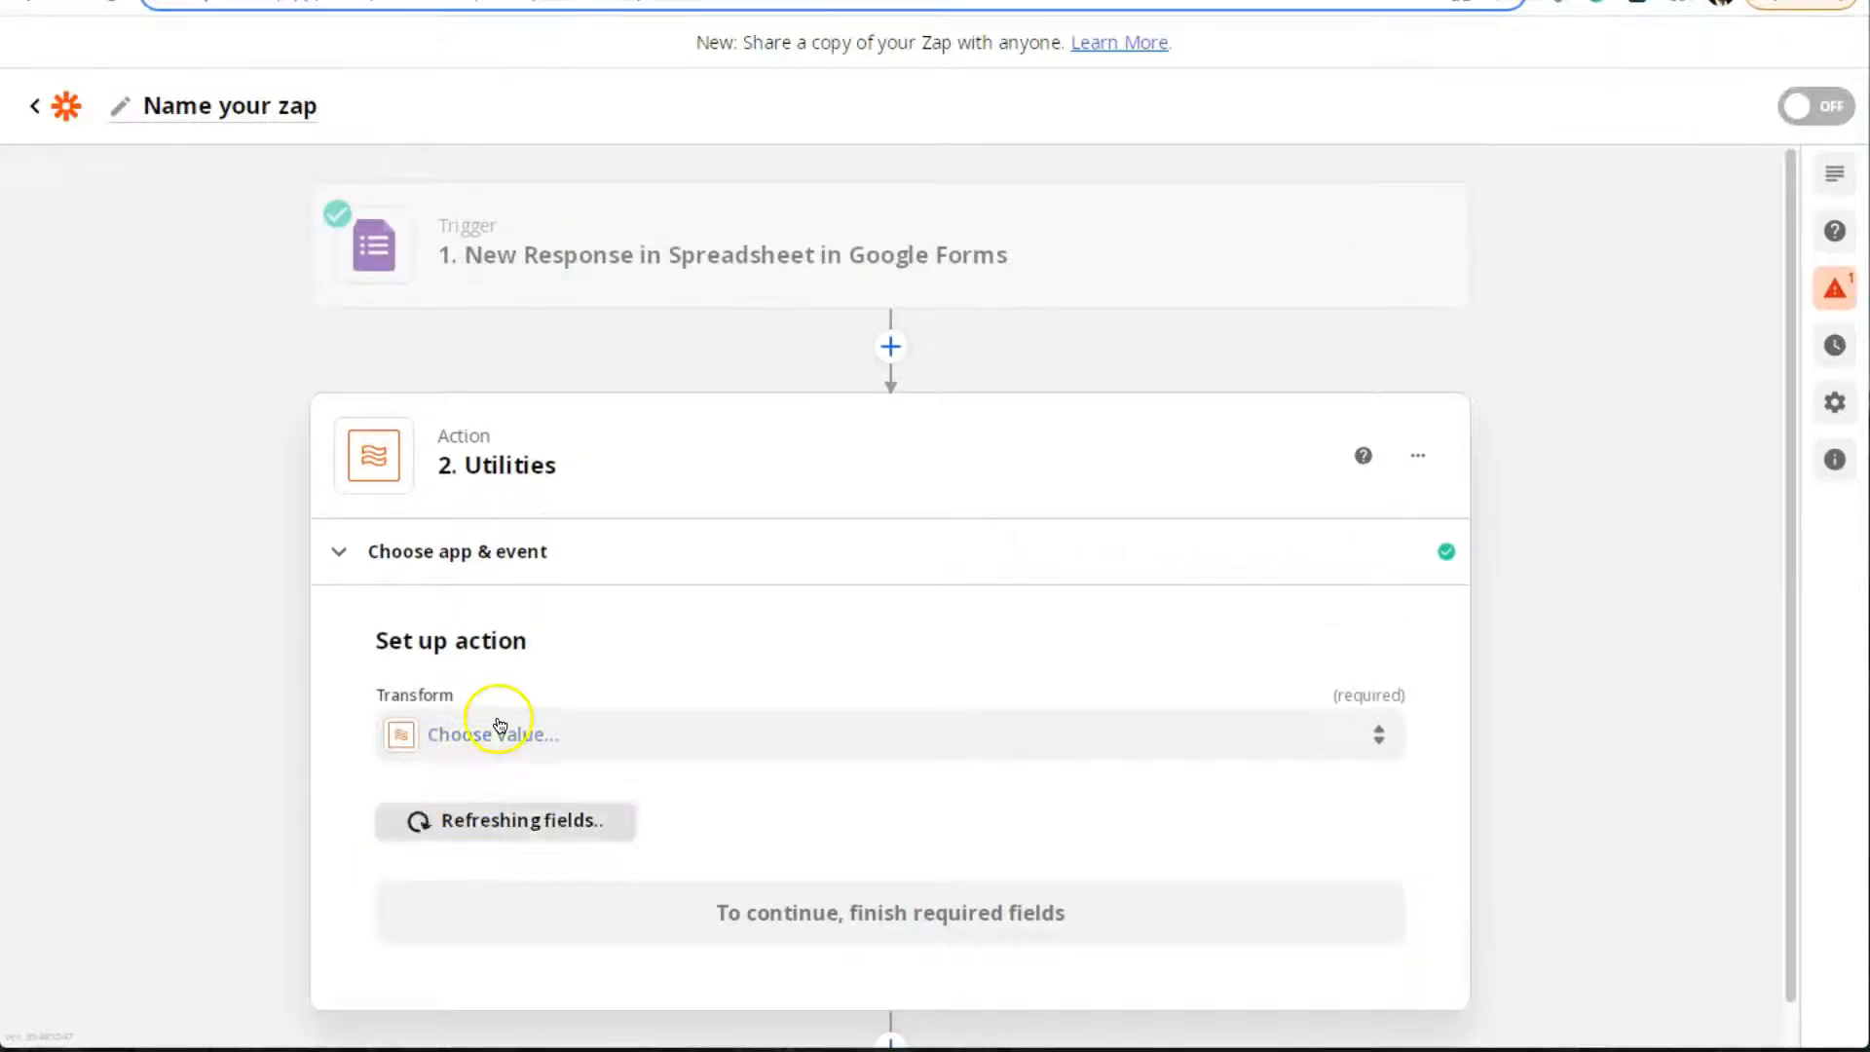
# Set the Formatter action's transform to Lookup Table
pyautogui.scroll(-1, 604, 643)
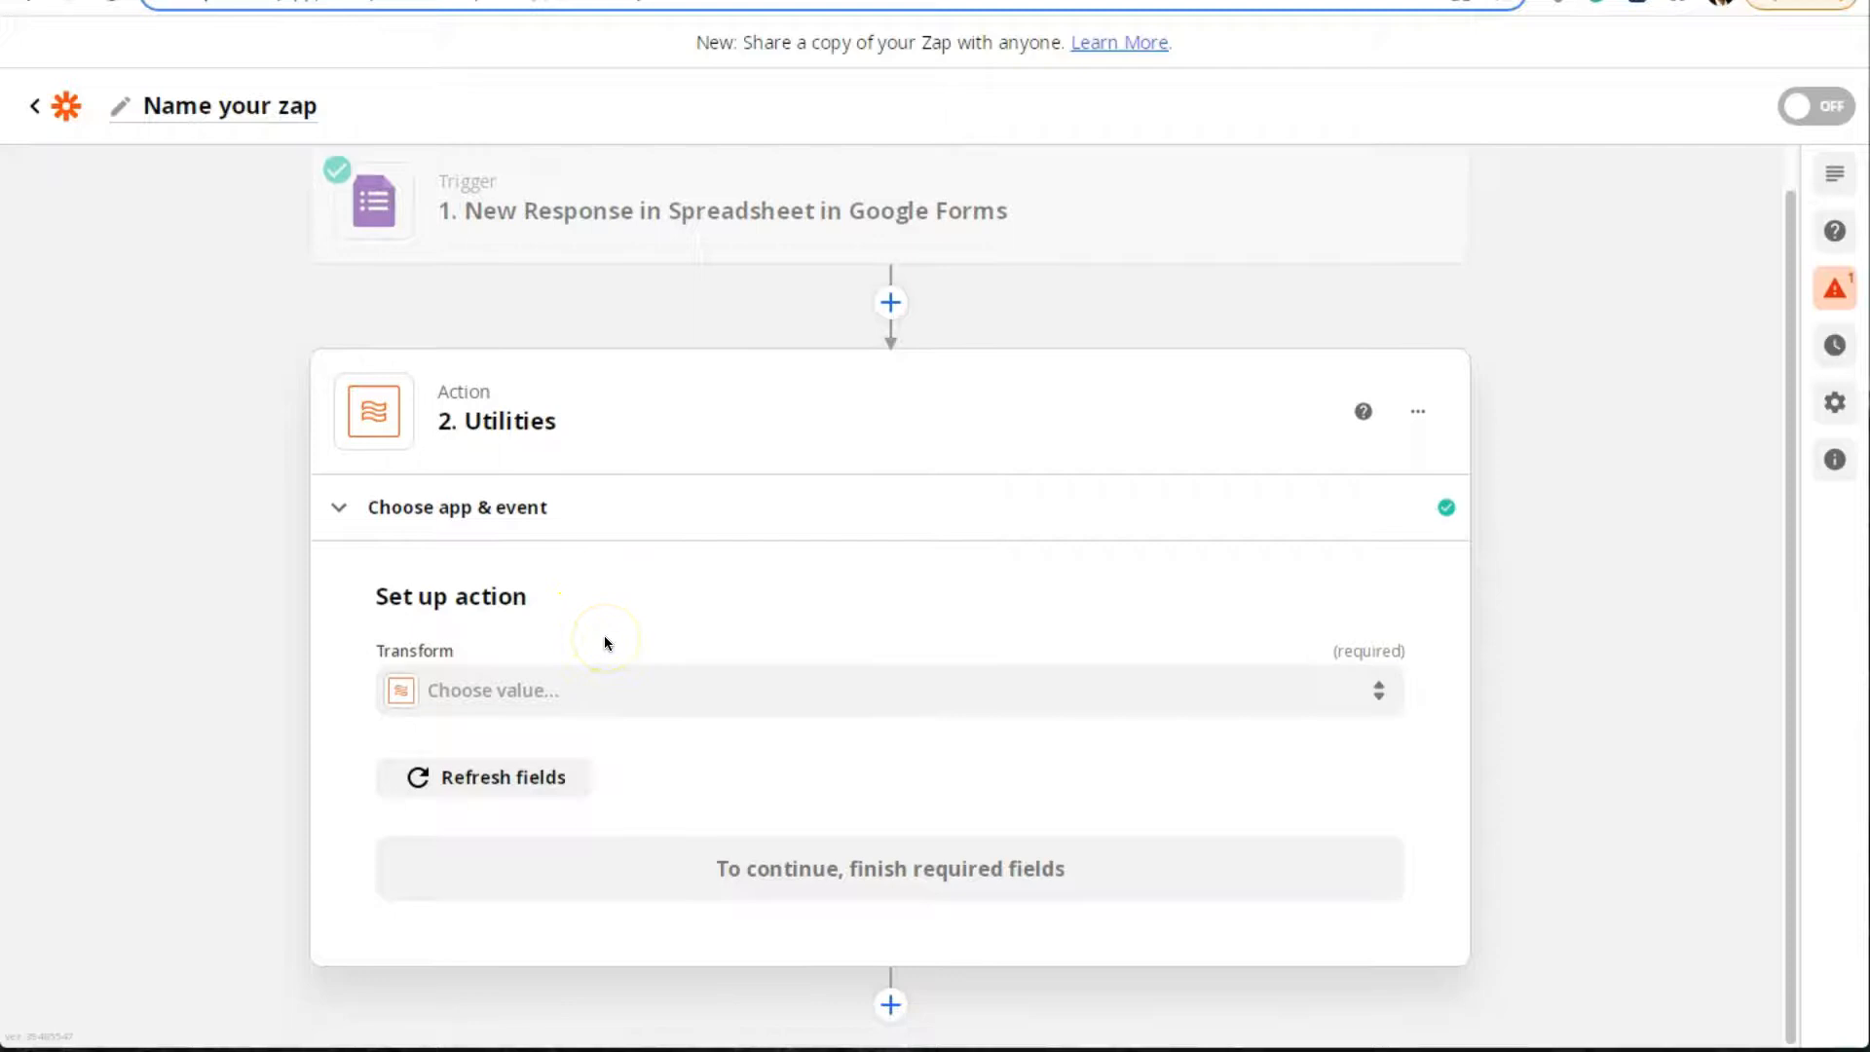
pyautogui.click(561, 686)
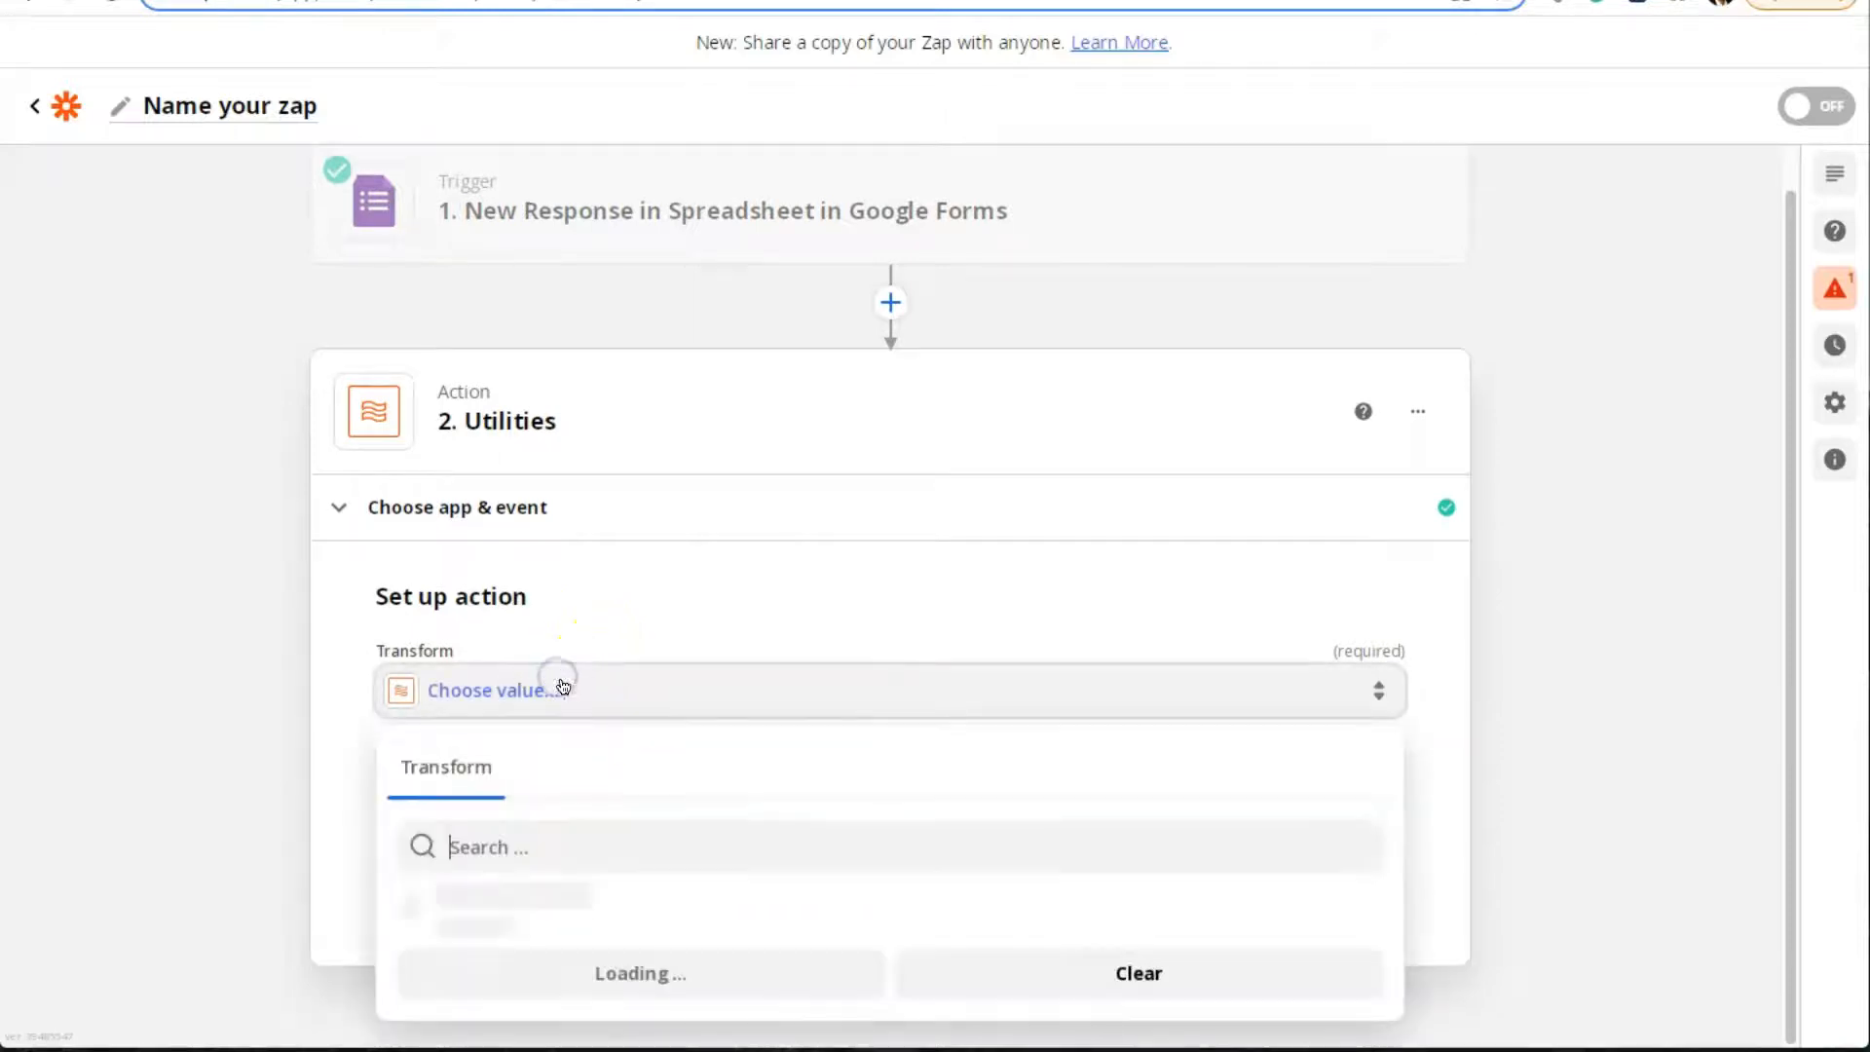
pyautogui.scroll(-1, 599, 779)
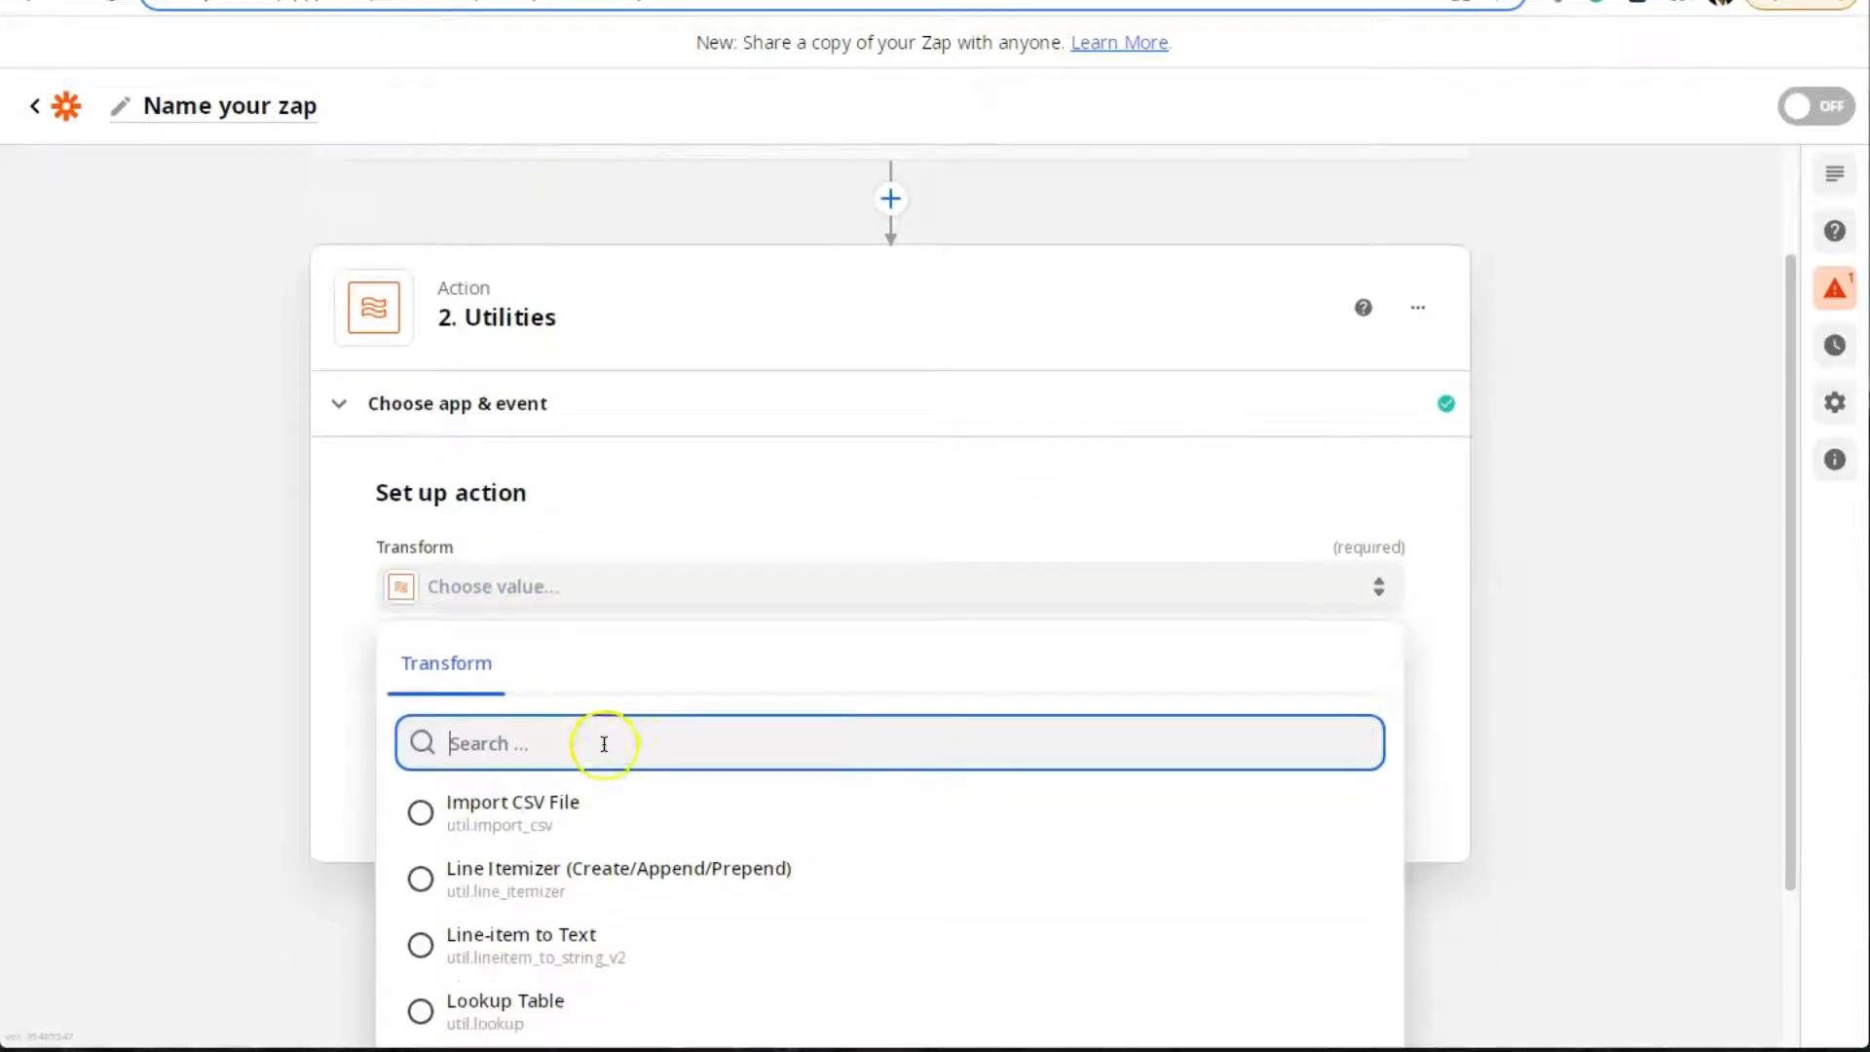
pyautogui.scroll(-1, 472, 897)
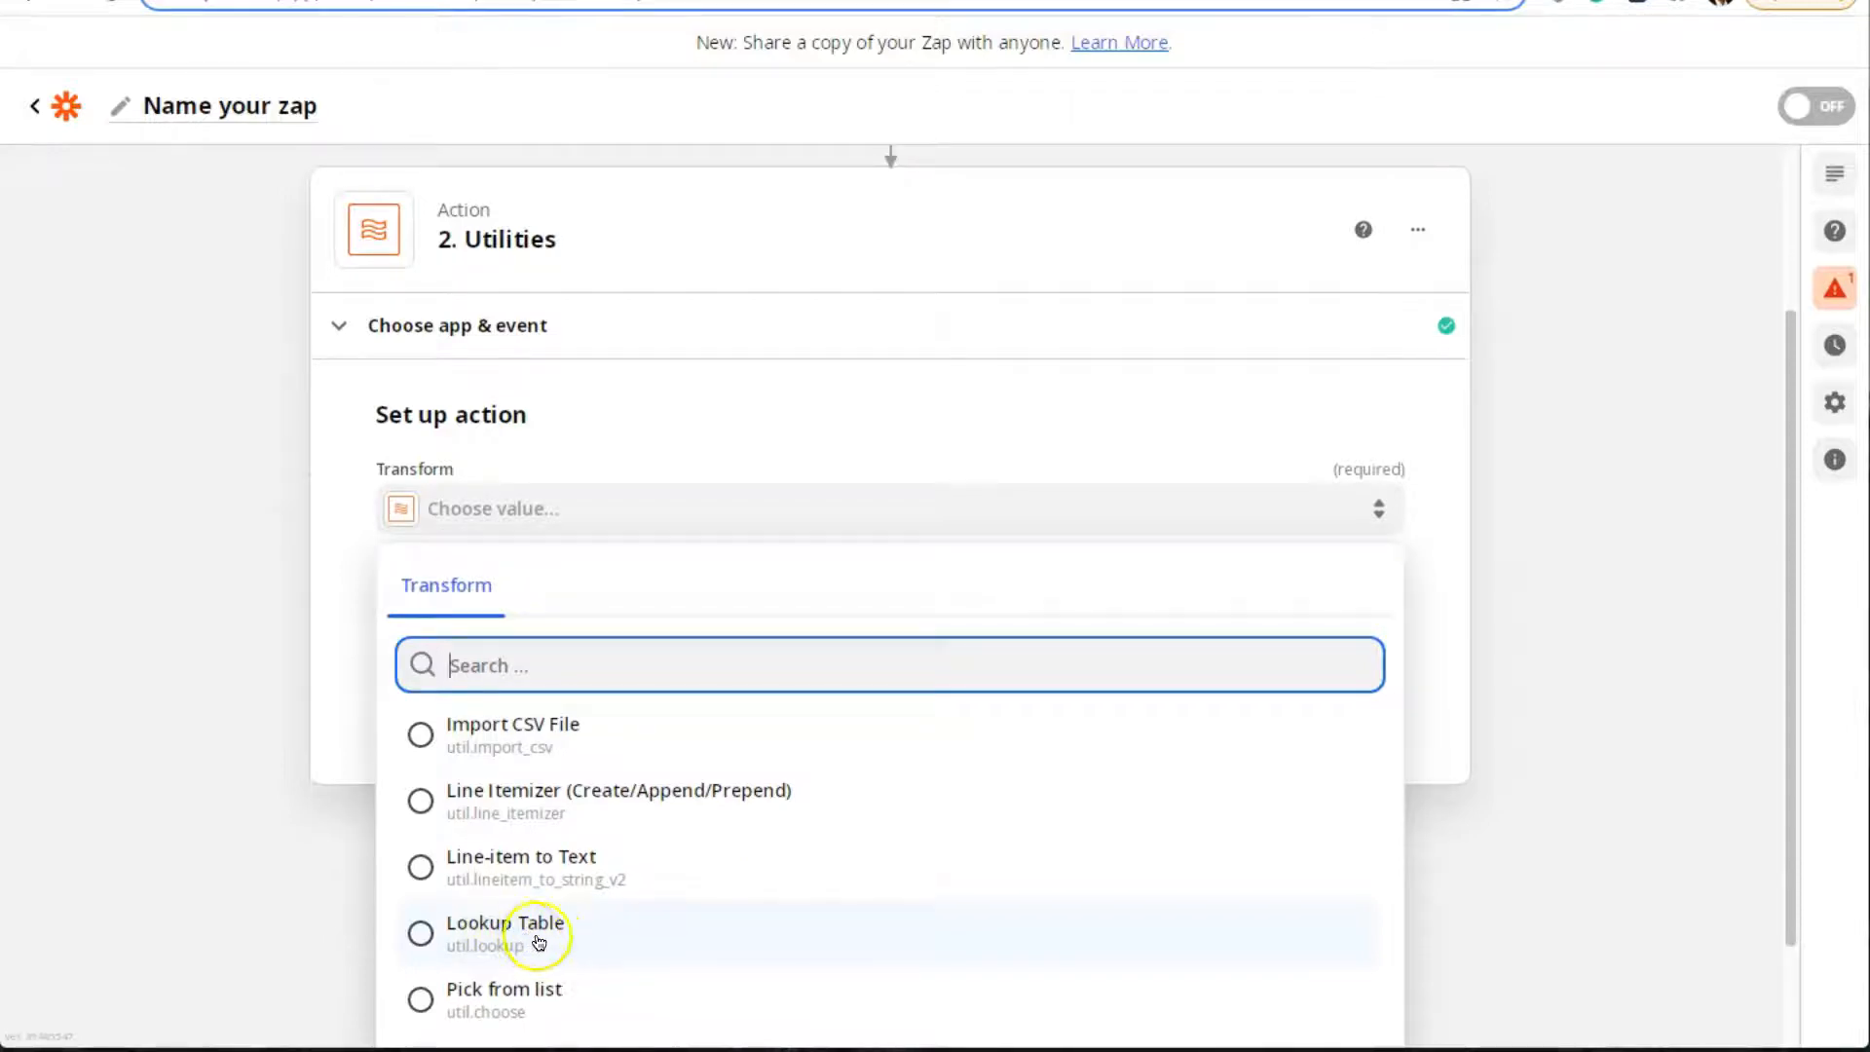
pyautogui.click(538, 941)
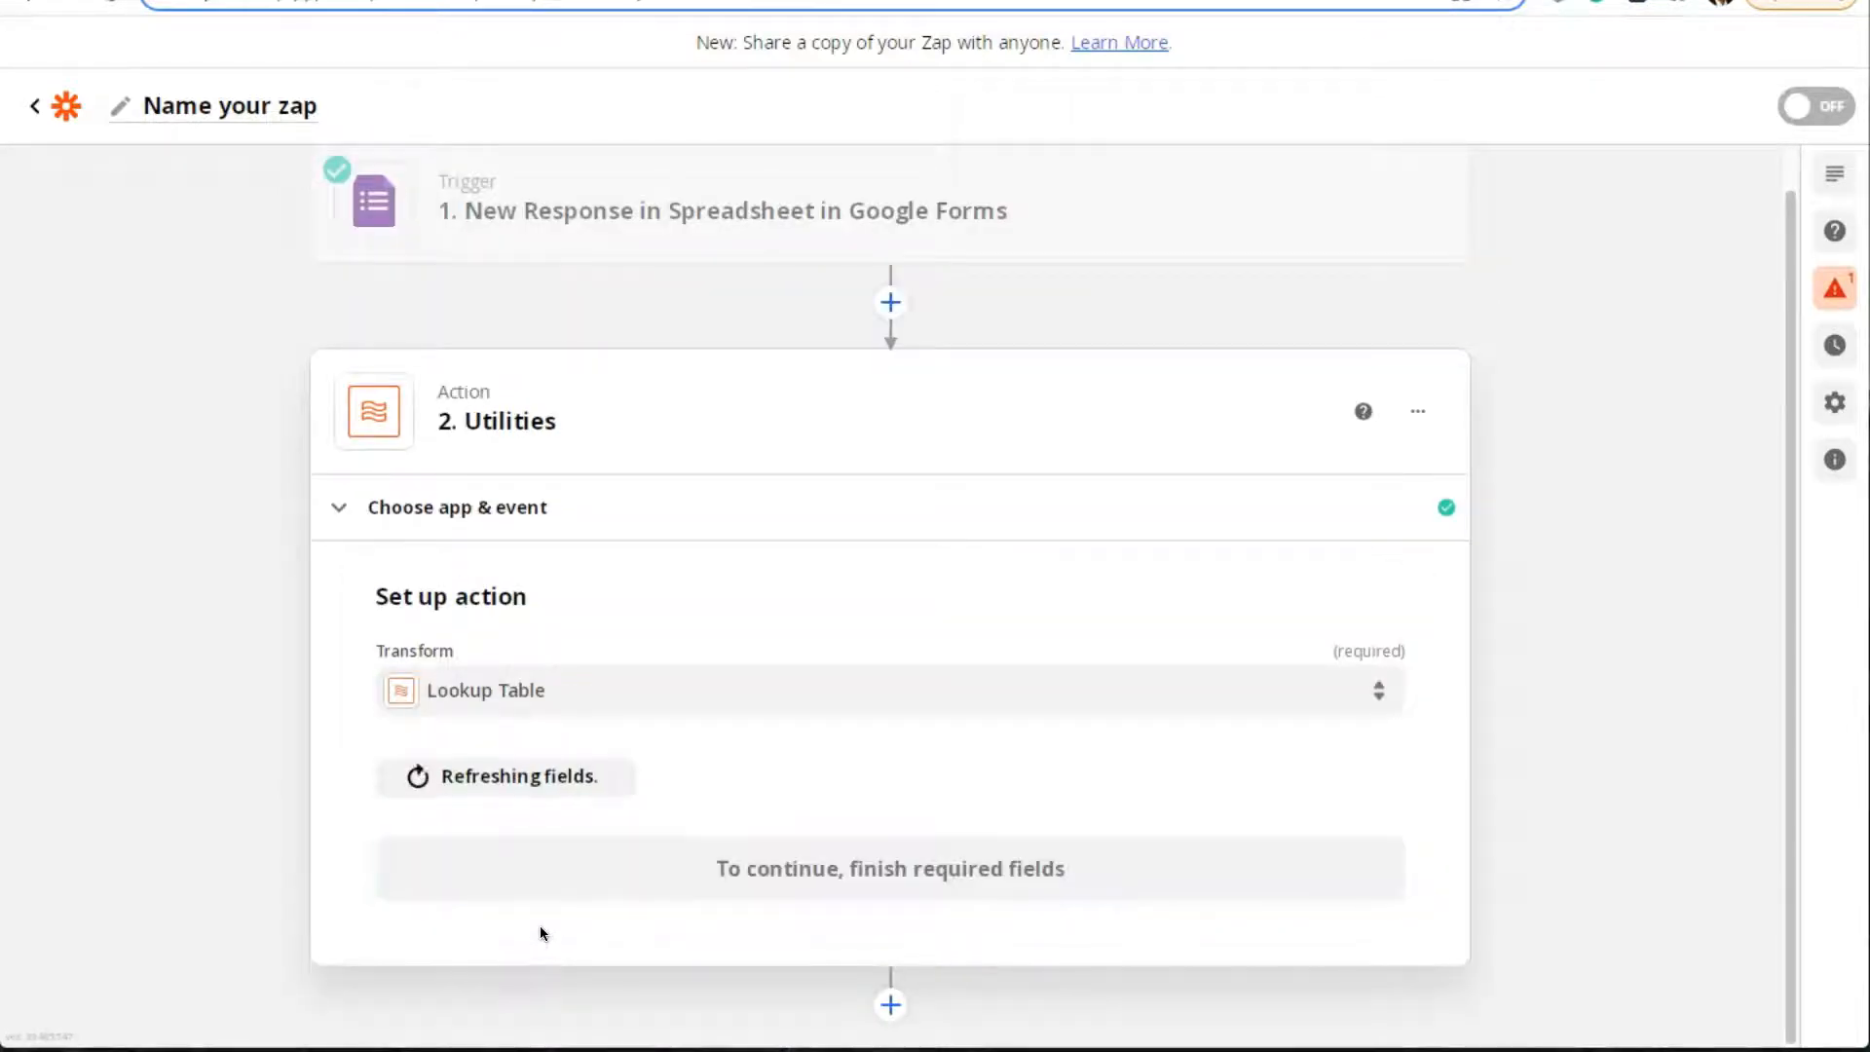
pyautogui.scroll(-2, 559, 822)
pyautogui.scroll(-2, 567, 776)
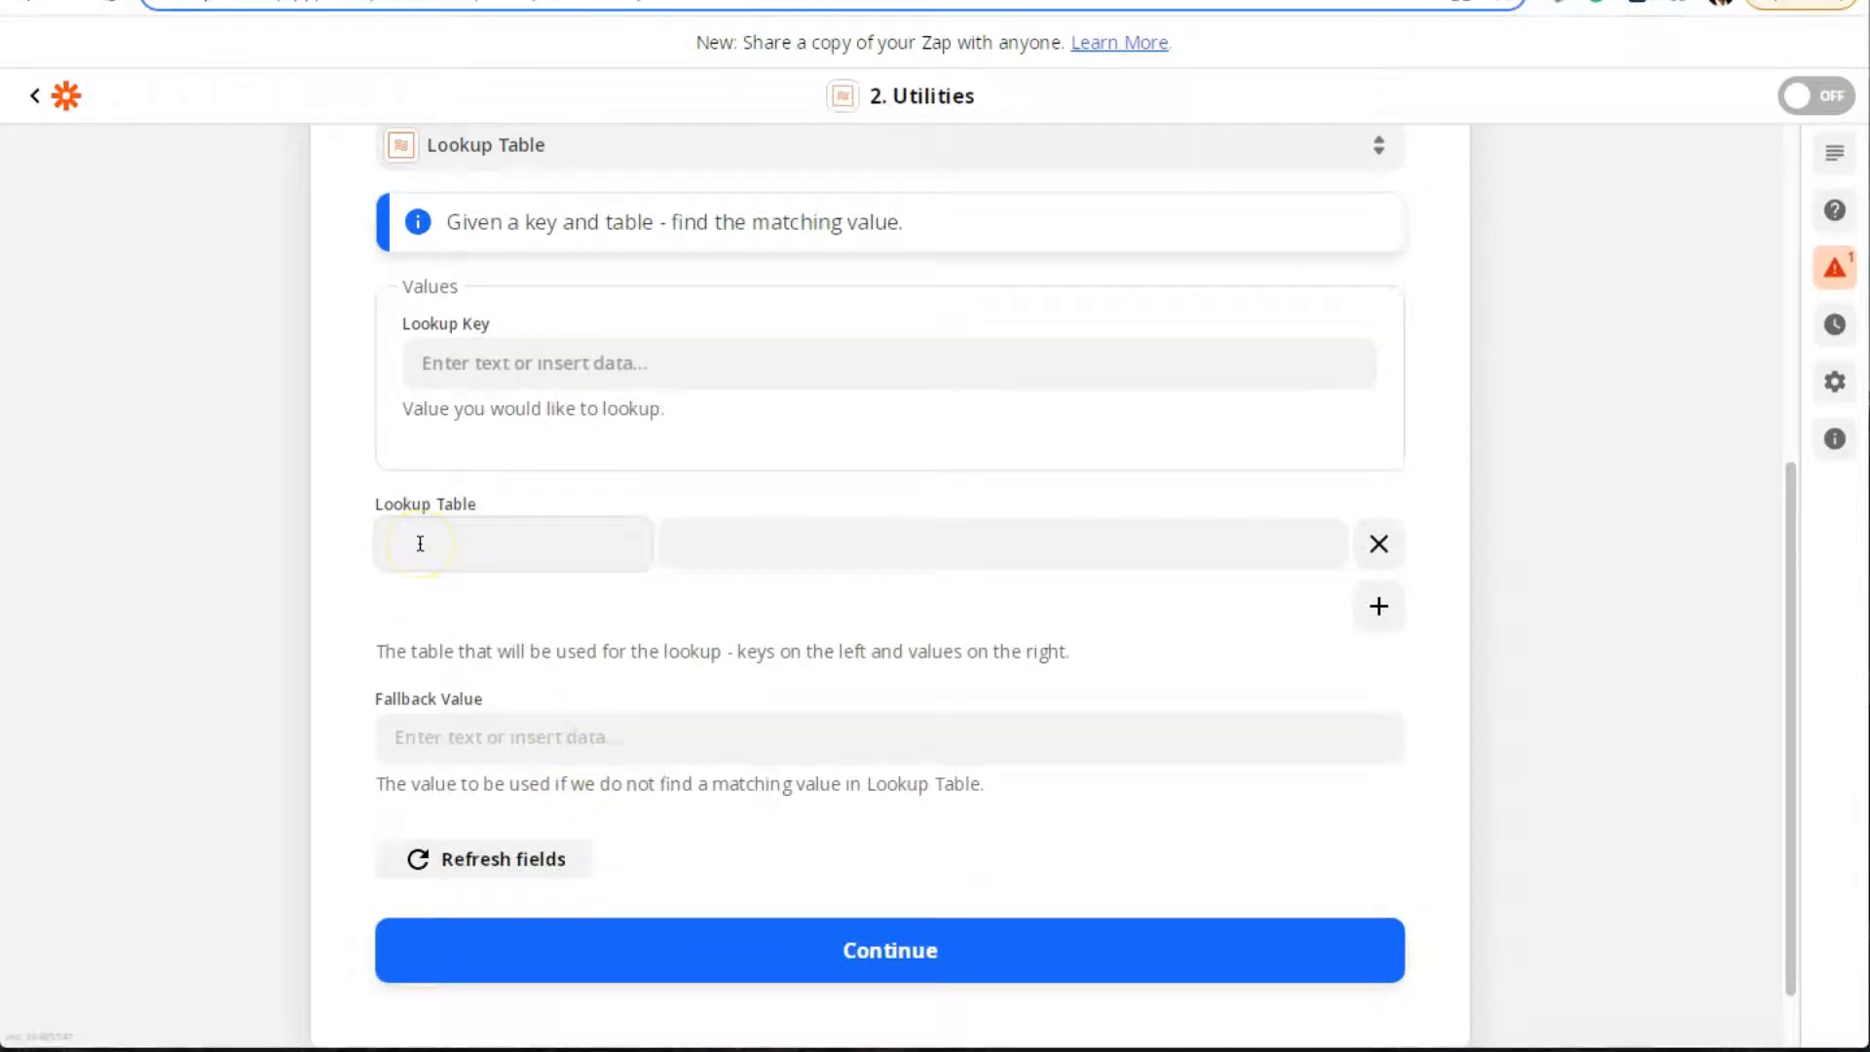
# Inspect the data options for the lookup table's first value and return to its empty key field
pyautogui.click(455, 543)
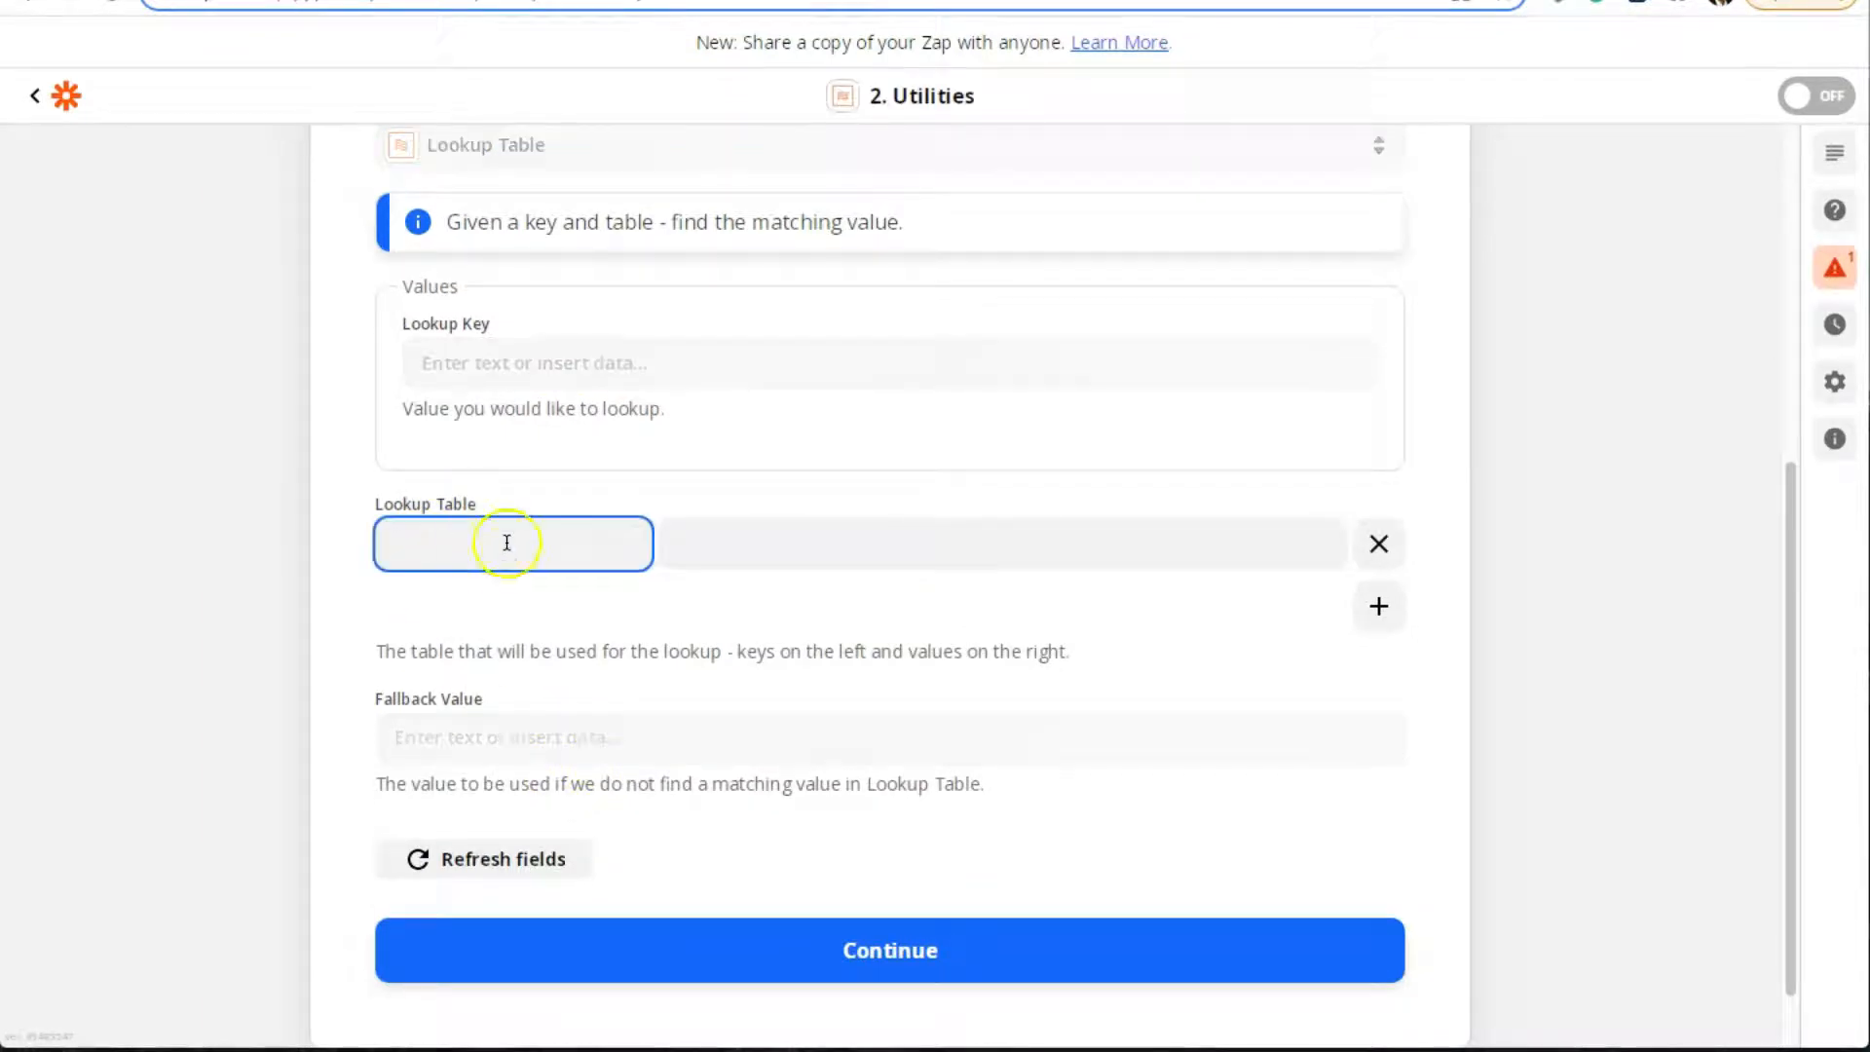
pyautogui.click(726, 534)
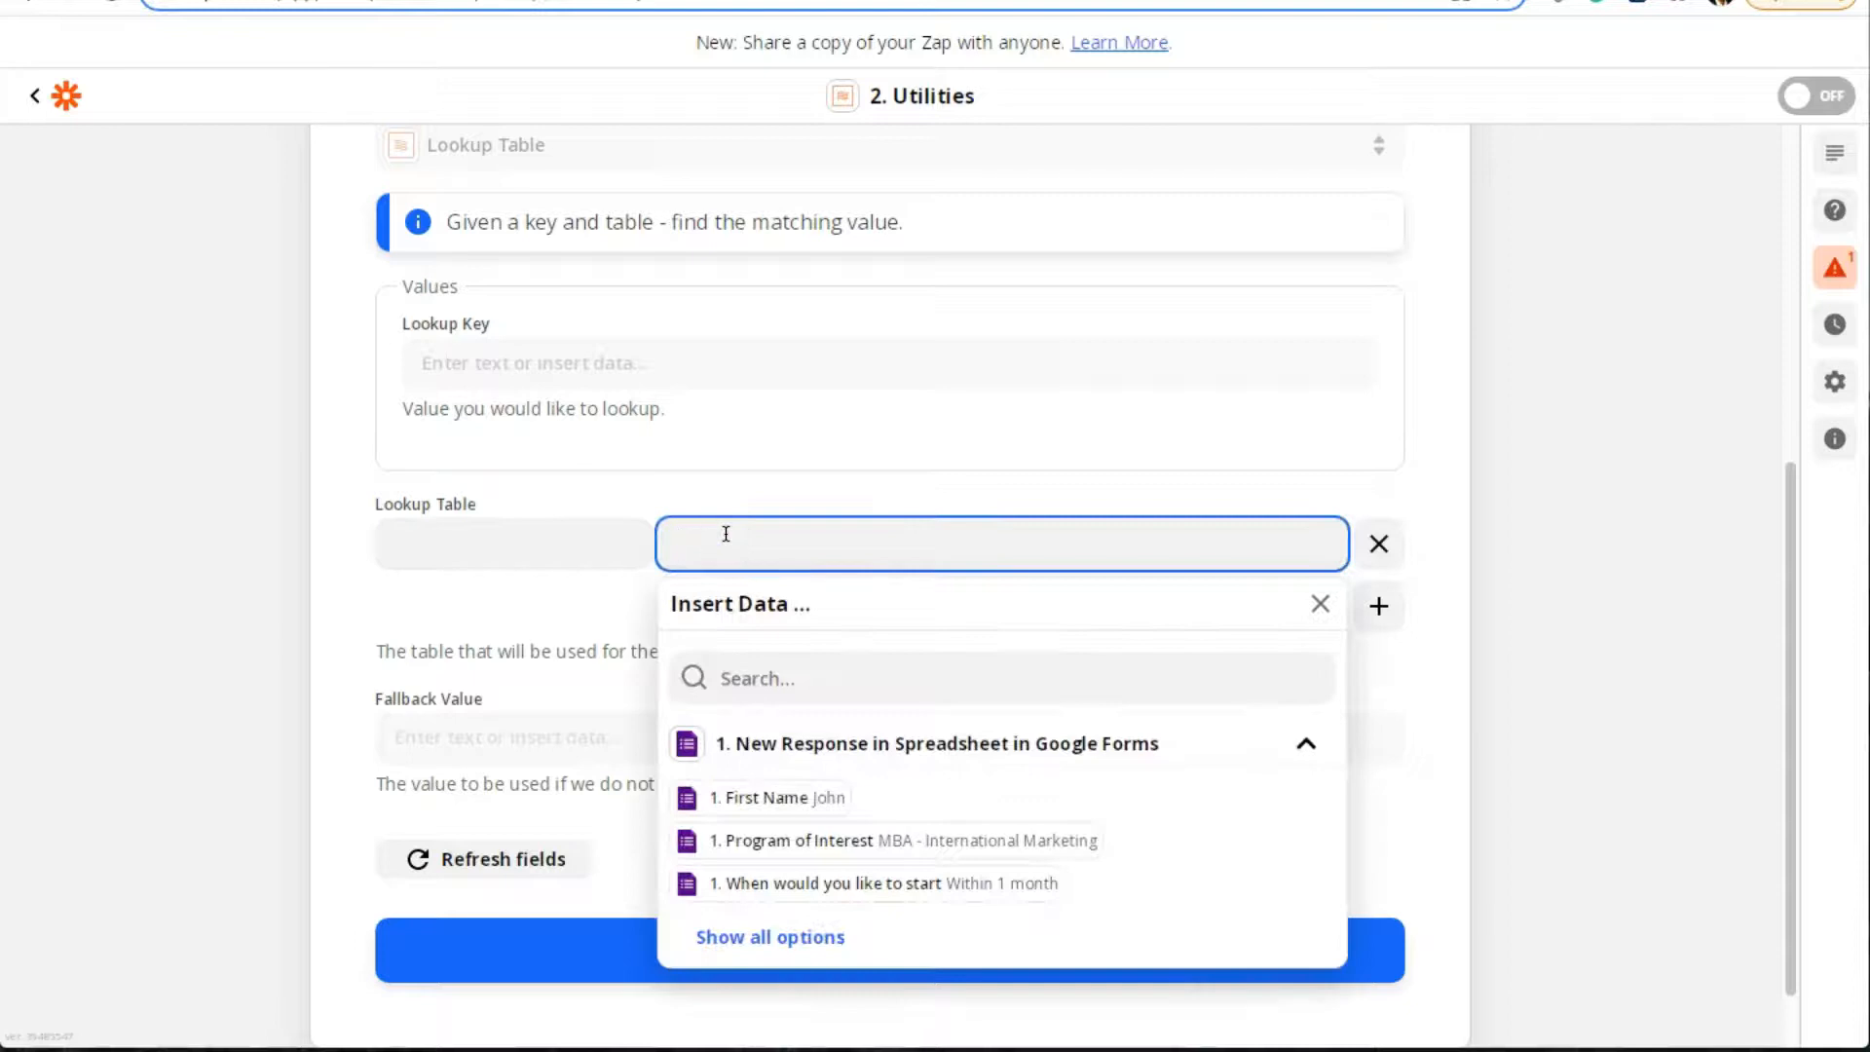
pyautogui.click(511, 546)
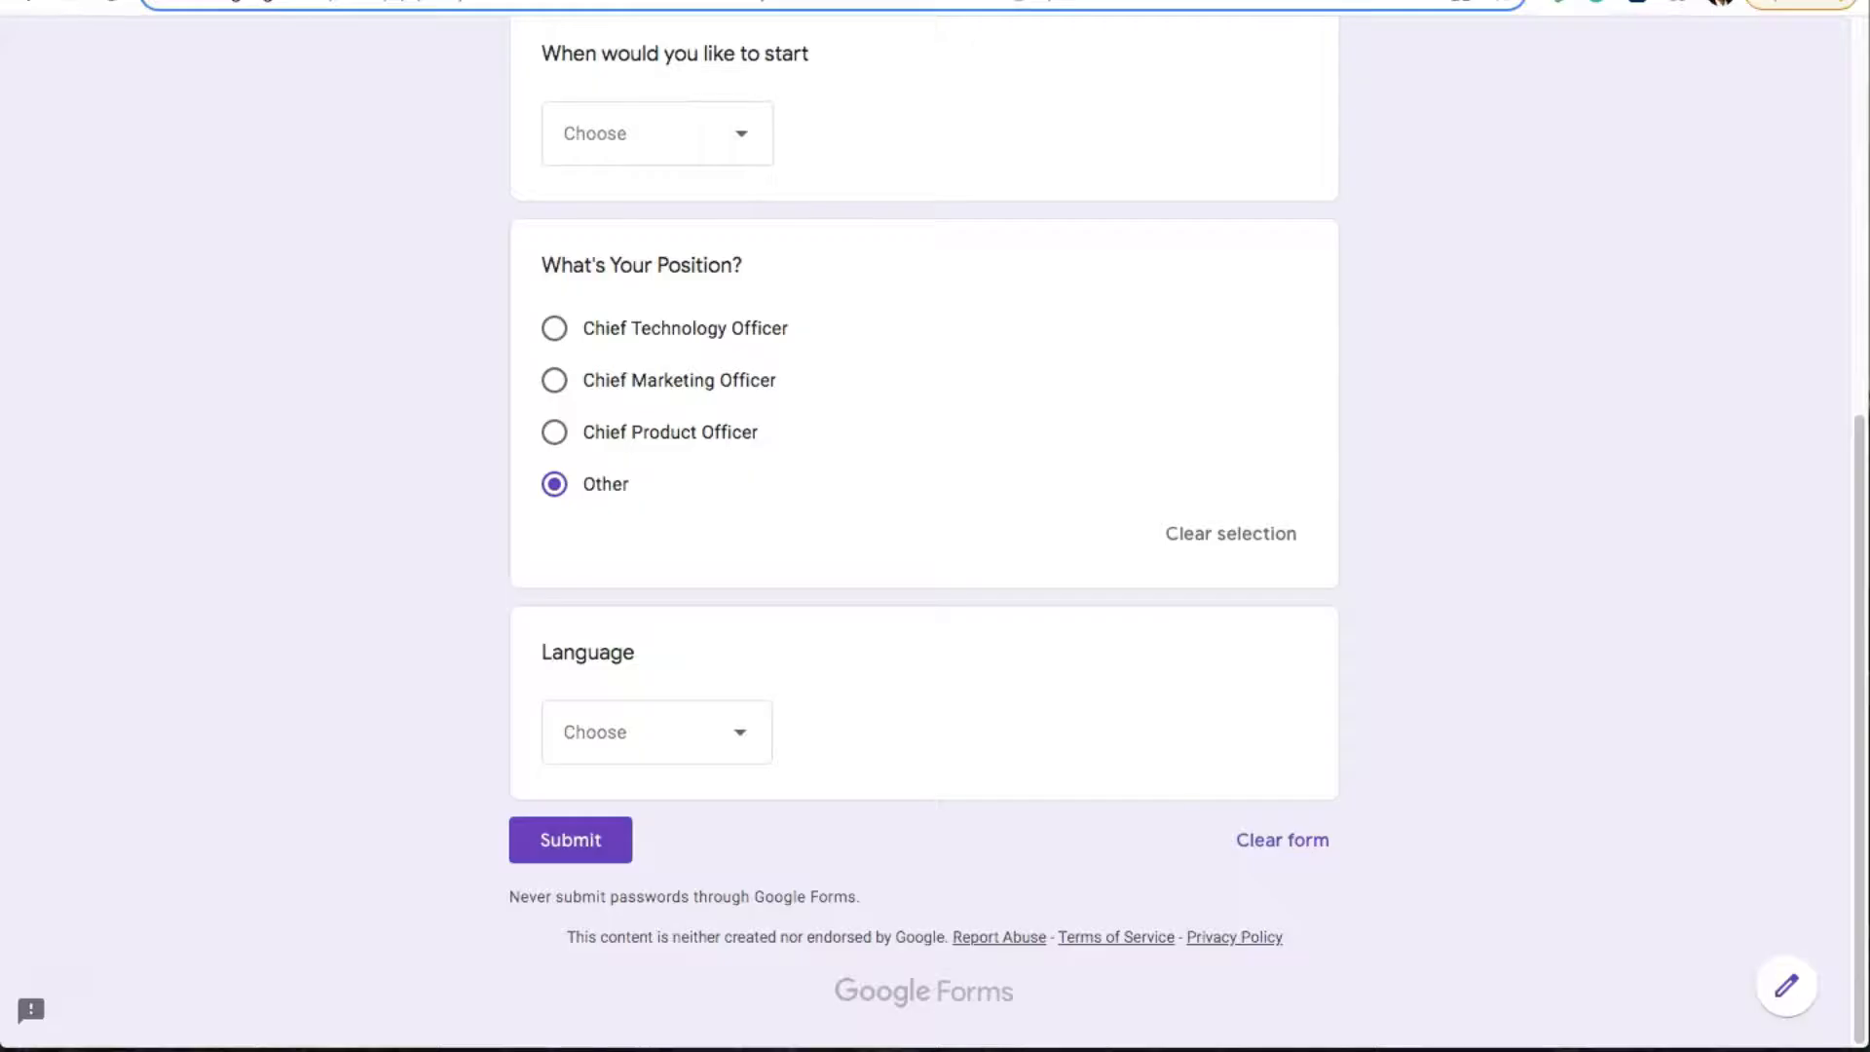
# Switch to the Google Forms editor and copy the Chief Technology Officer option from the What's Your Position? question
pyautogui.scroll(5, 672, 443)
pyautogui.scroll(-5, 697, 434)
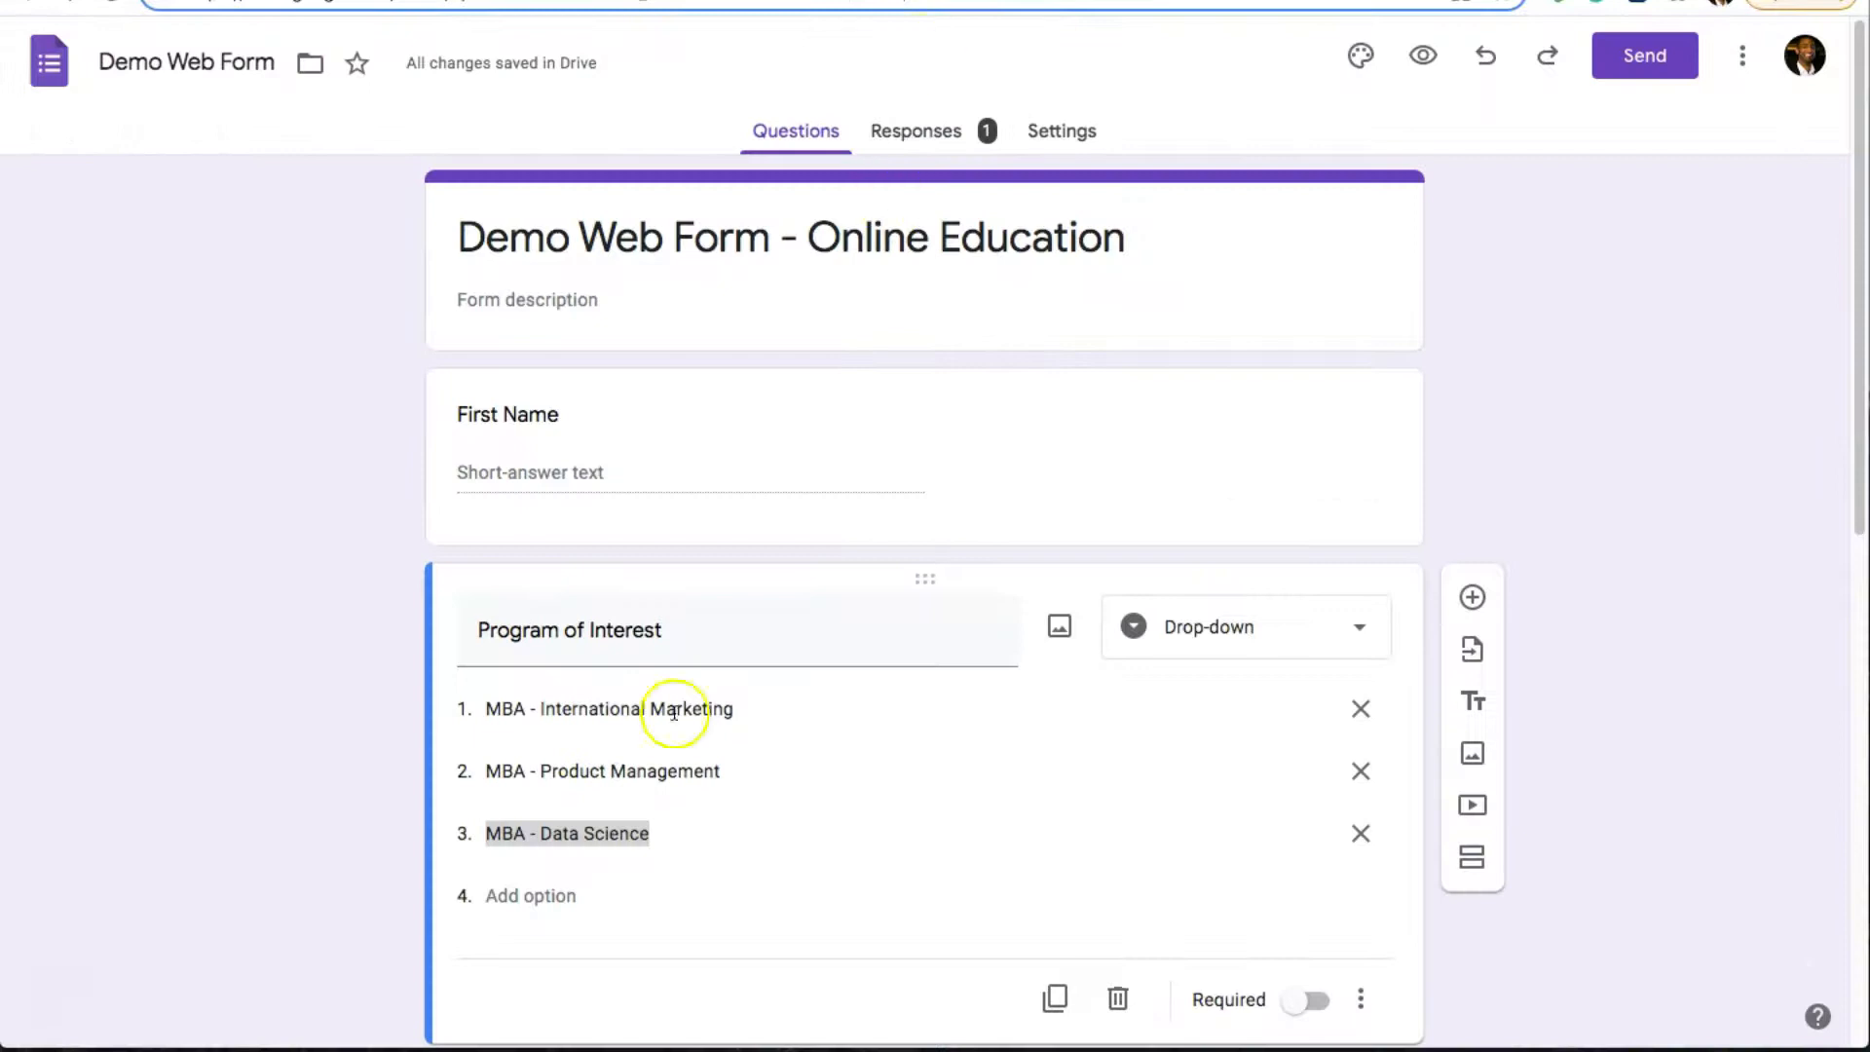
pyautogui.tripleClick(504, 708)
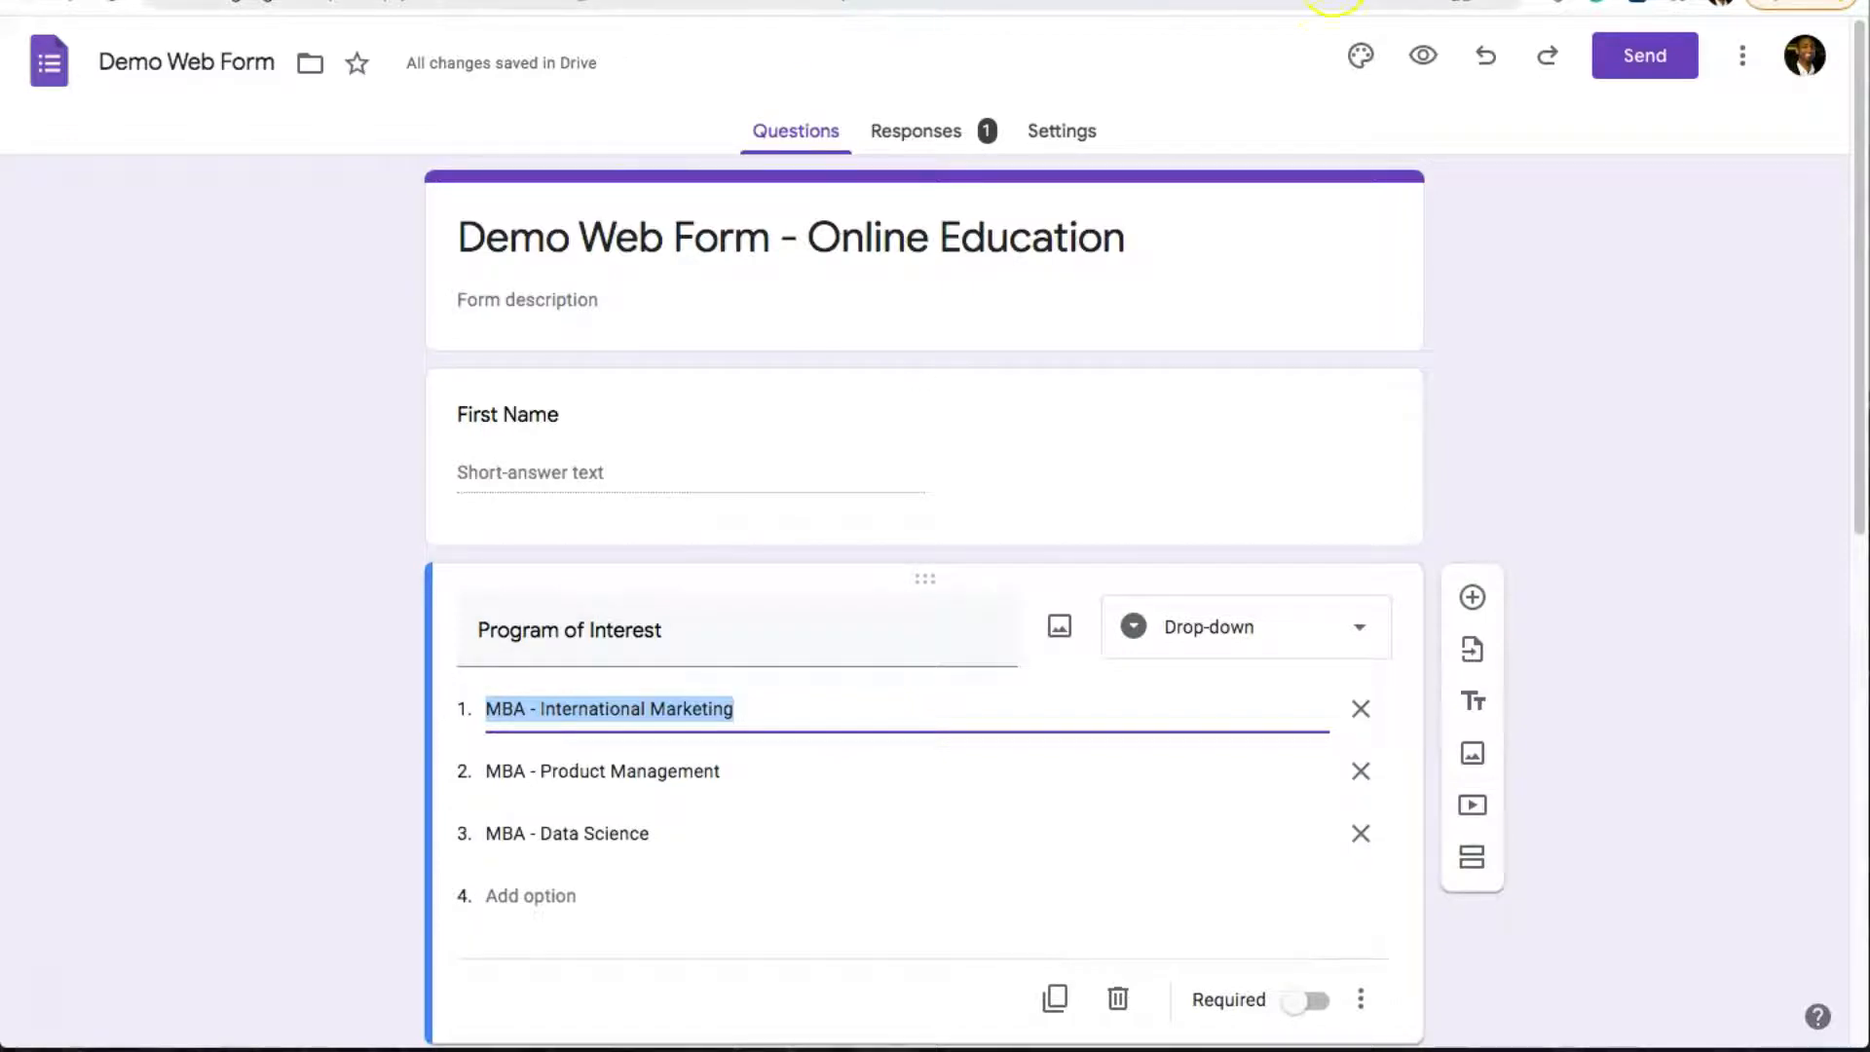
pyautogui.scroll(-7, 1661, 368)
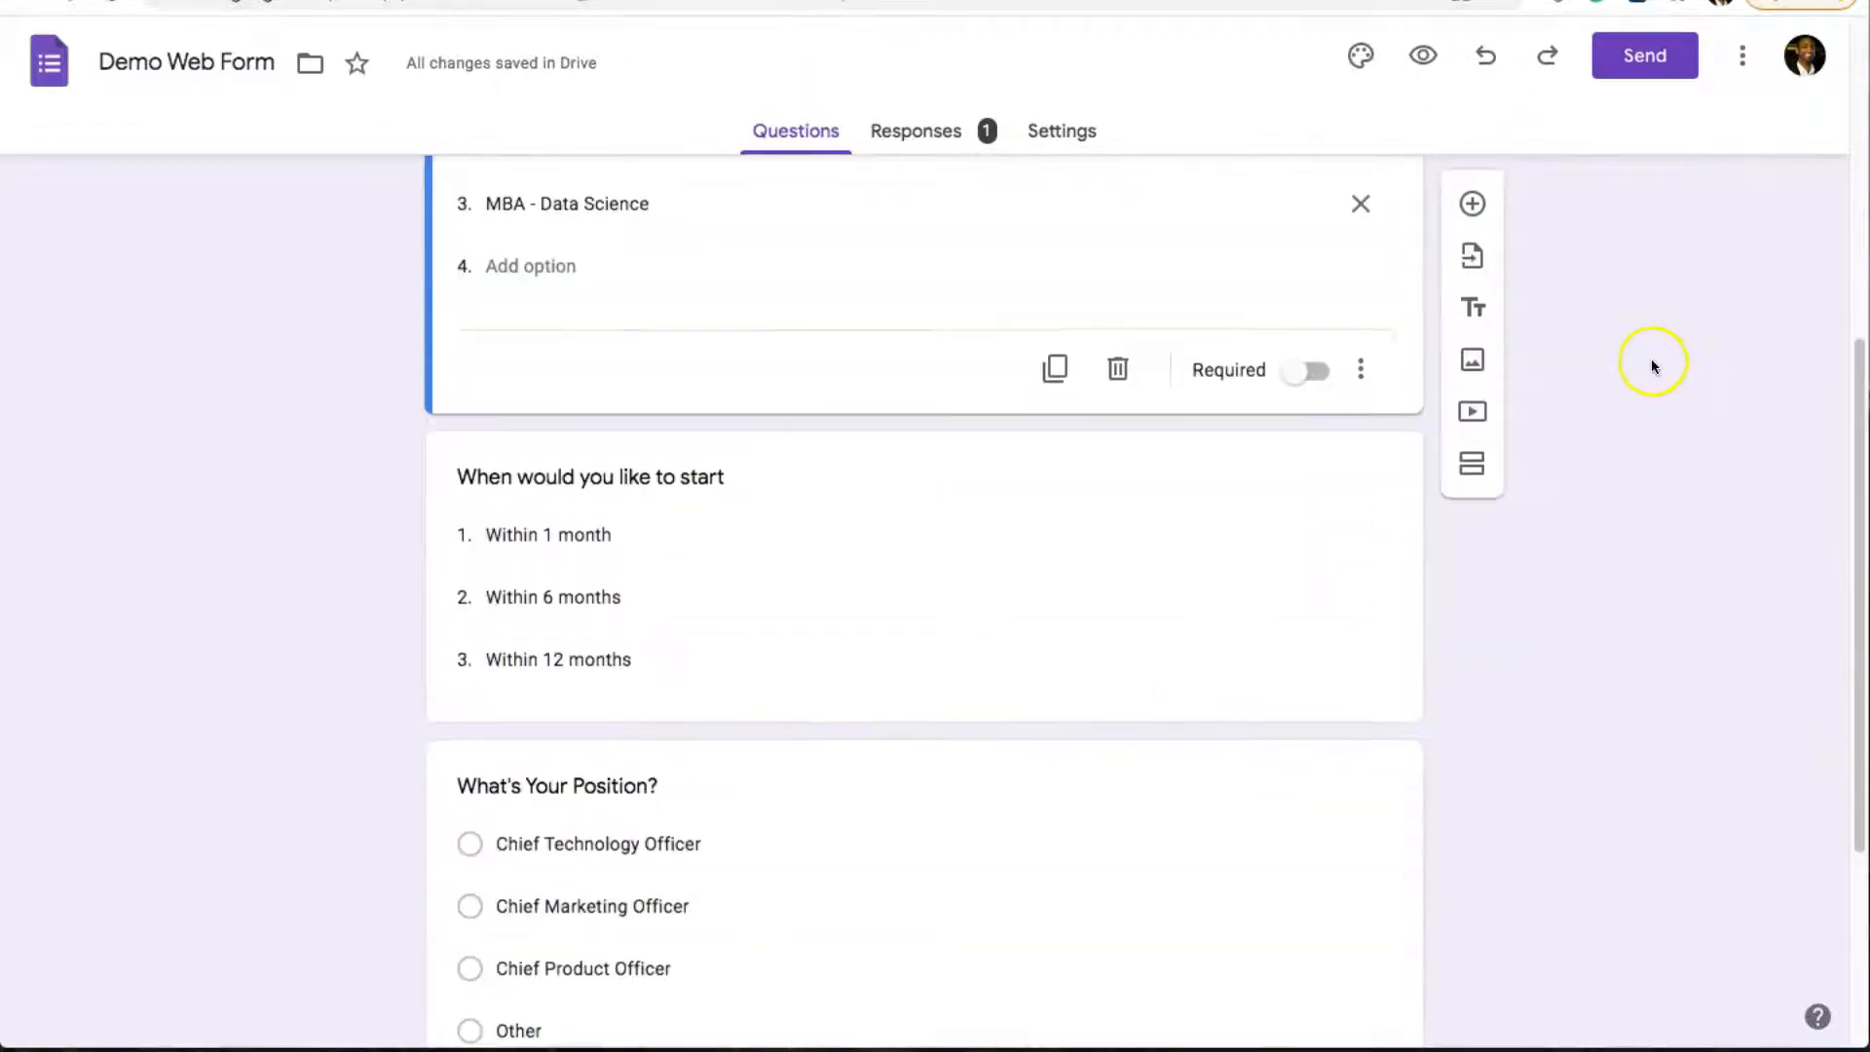
pyautogui.scroll(-4, 1651, 366)
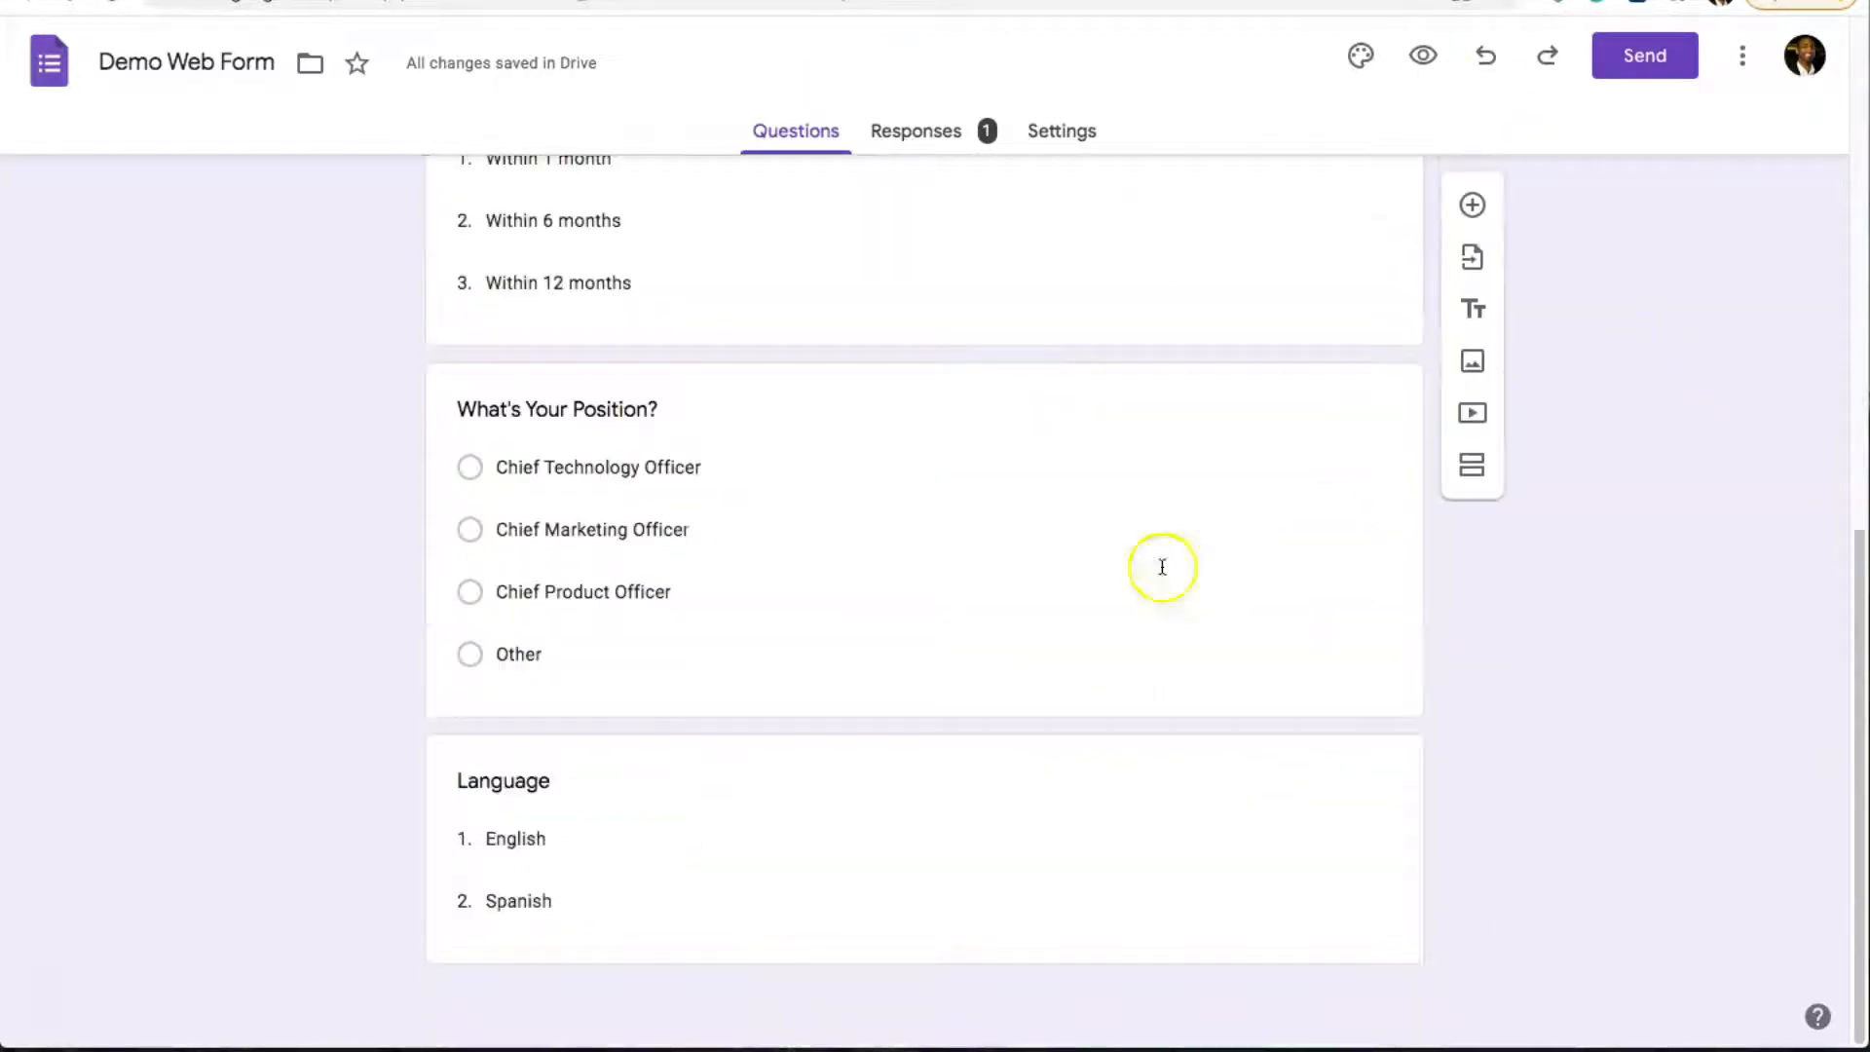
pyautogui.click(584, 470)
pyautogui.click(565, 321)
pyautogui.hotkey('ctrl', 'c')
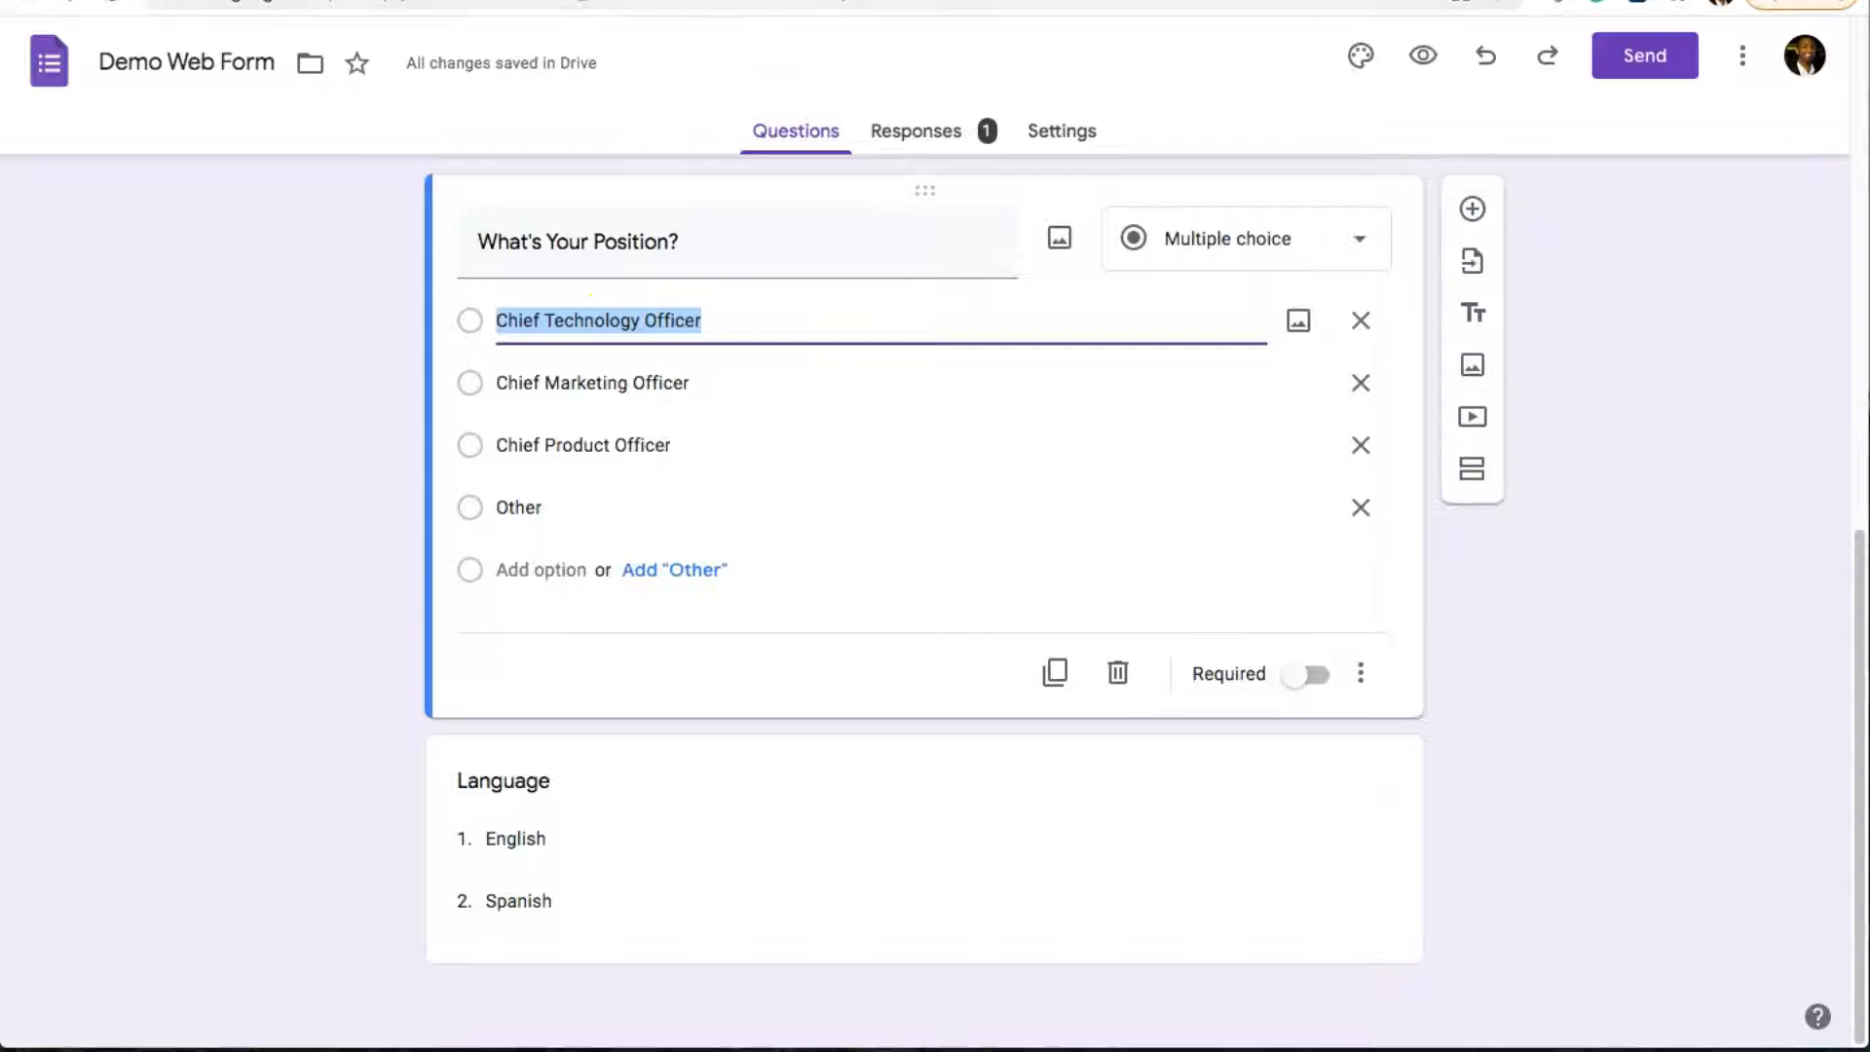
pyautogui.click(623, 5)
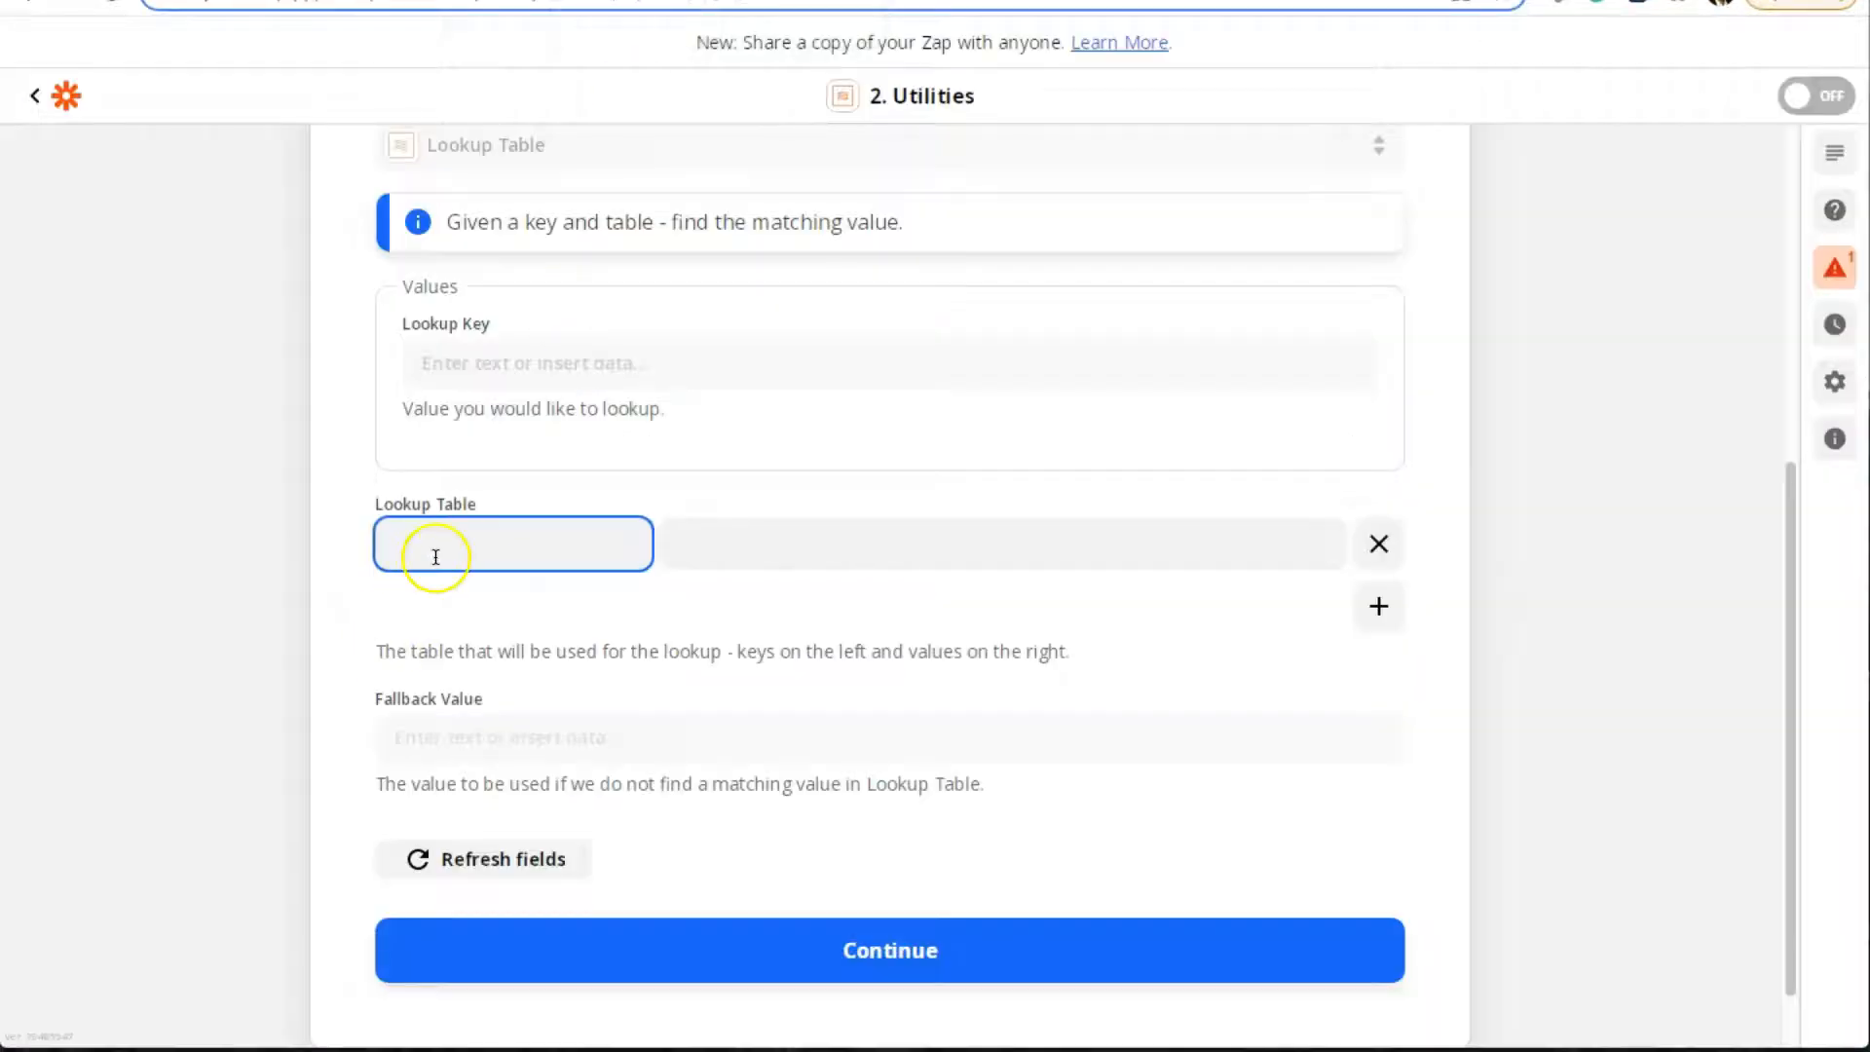
pyautogui.hotkey('ctrl', 'v')
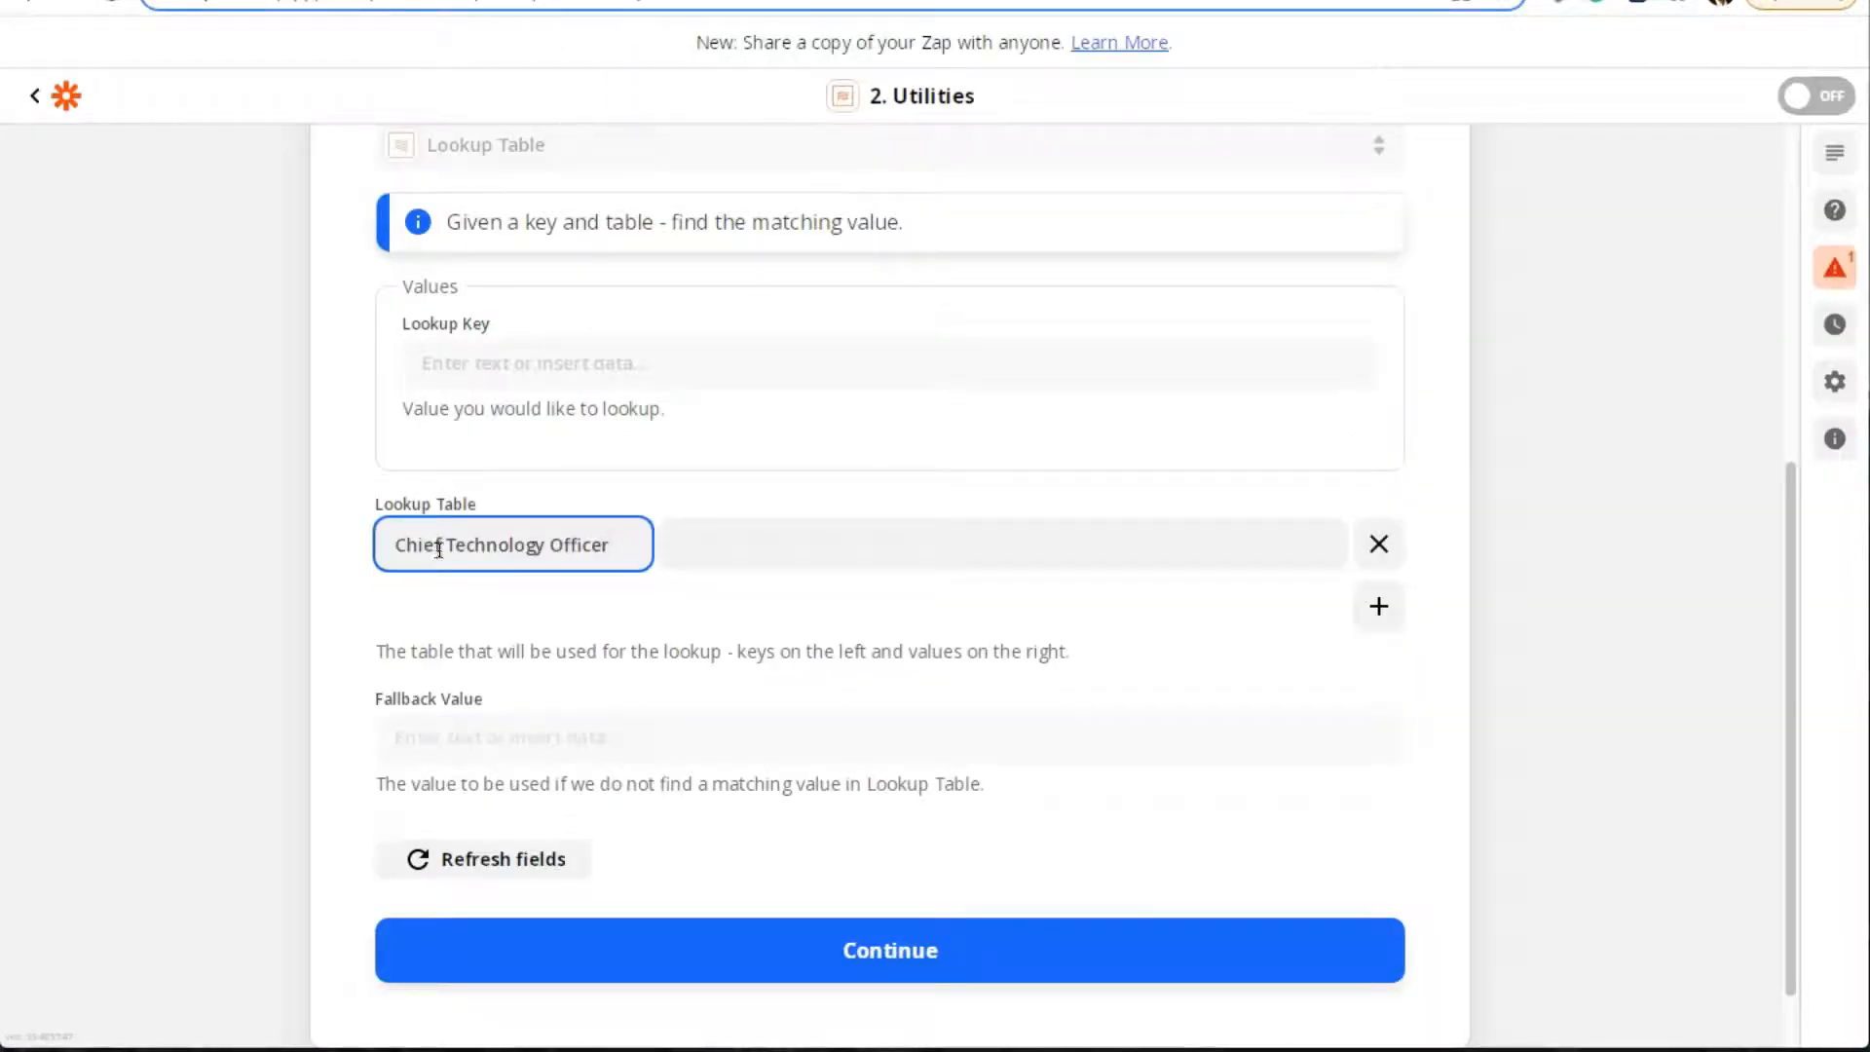
pyautogui.click(769, 542)
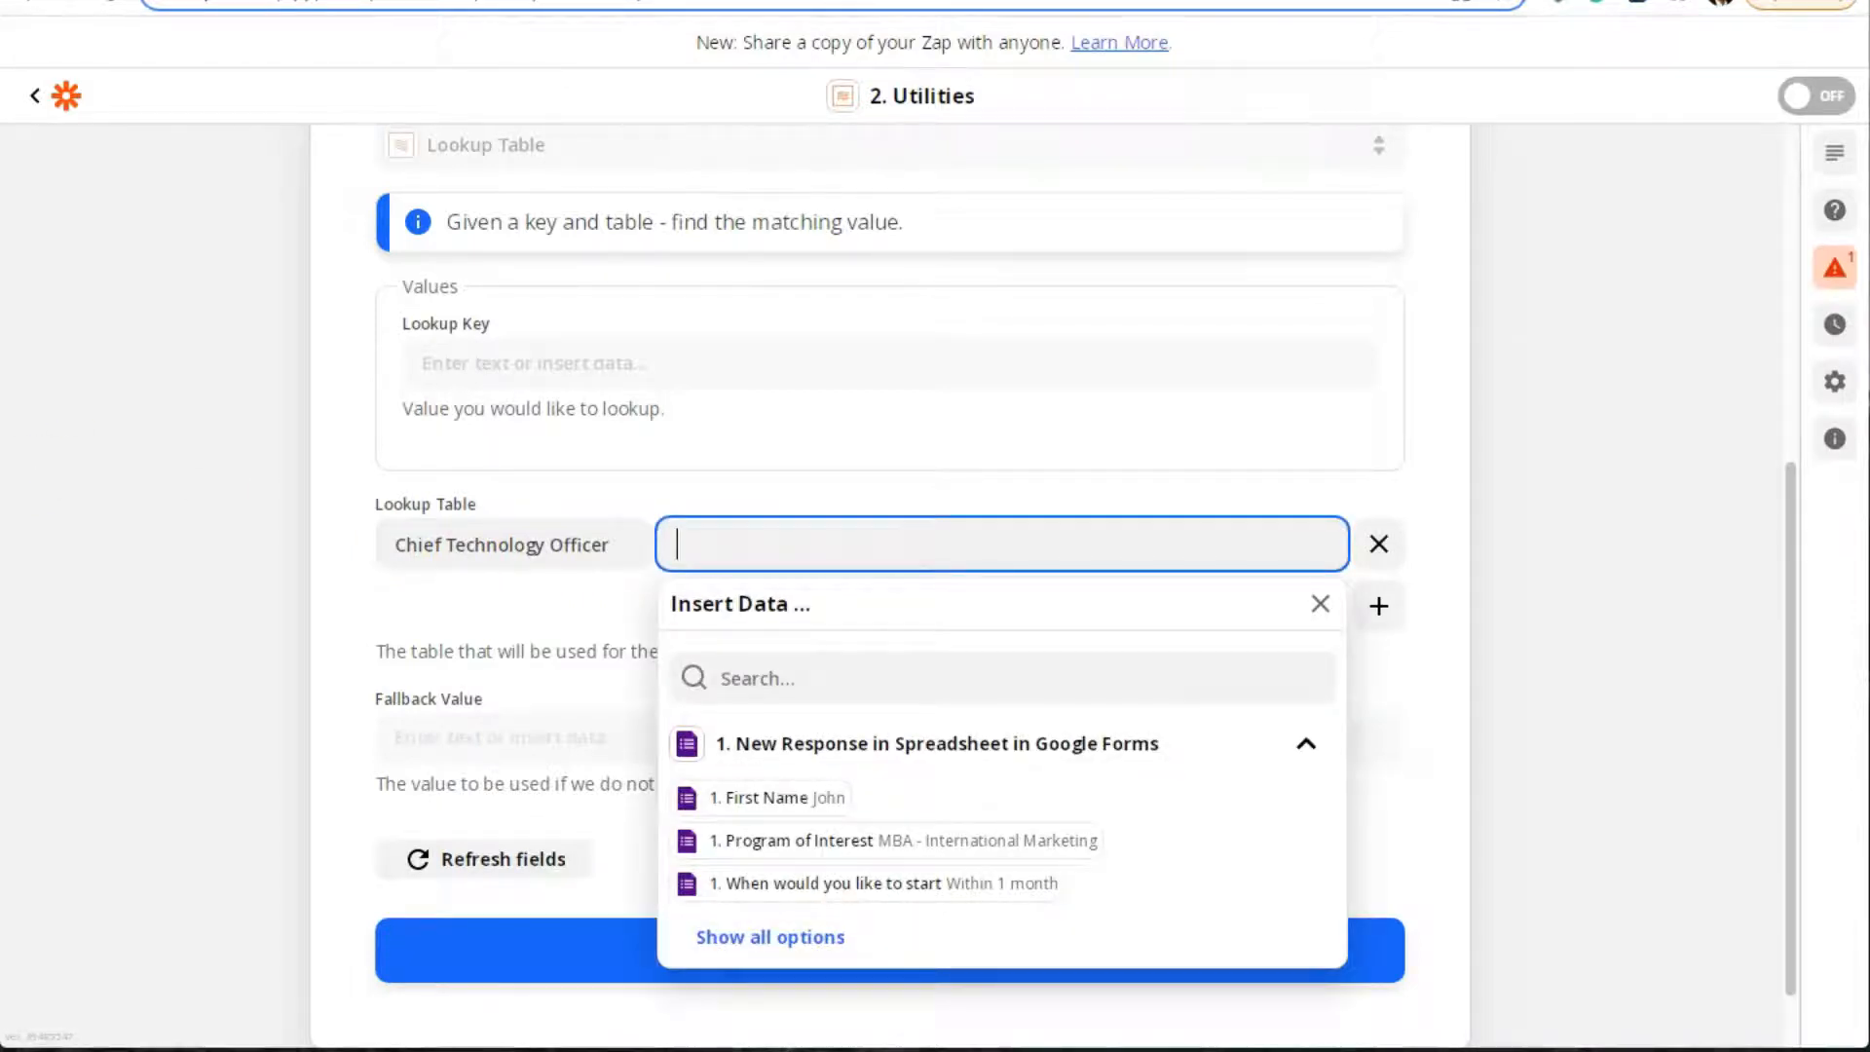
pyautogui.press('Escape')
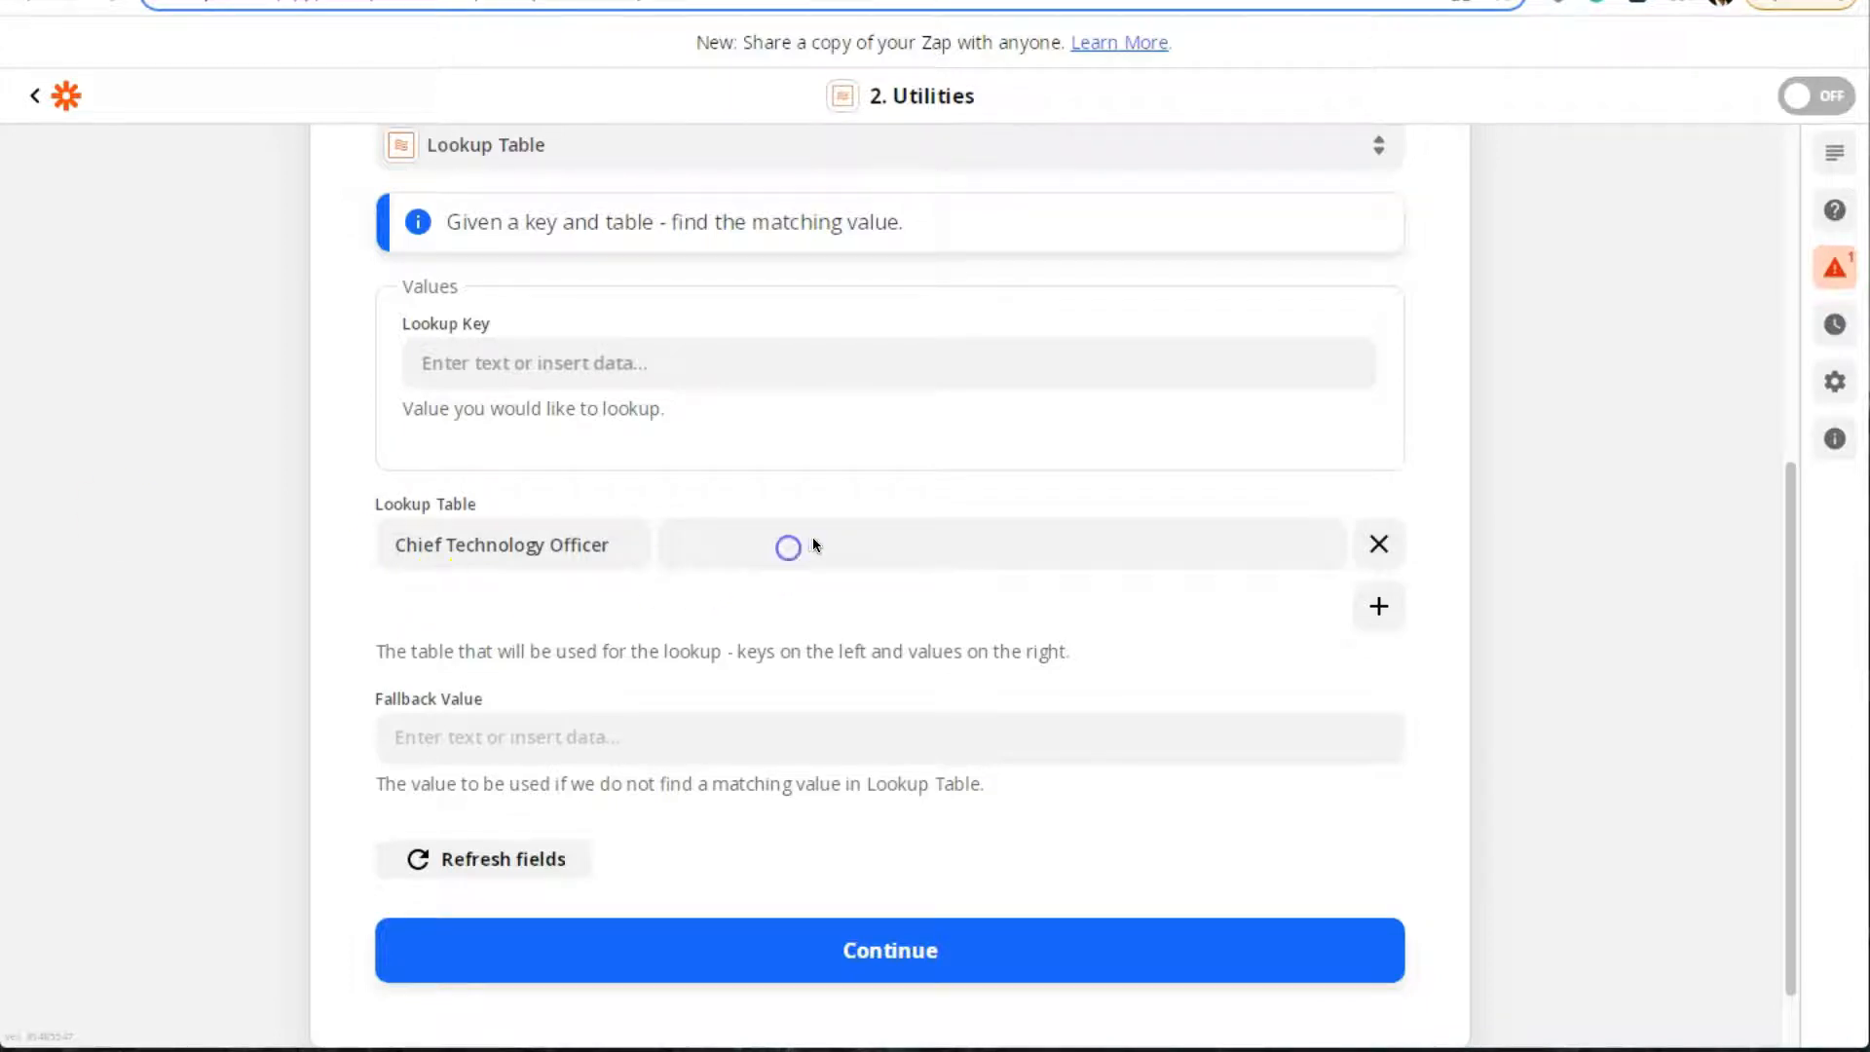
pyautogui.write('https://pirsonalmarketing.b-cdn.net/mba-data.mp4')
pyautogui.click(588, 594)
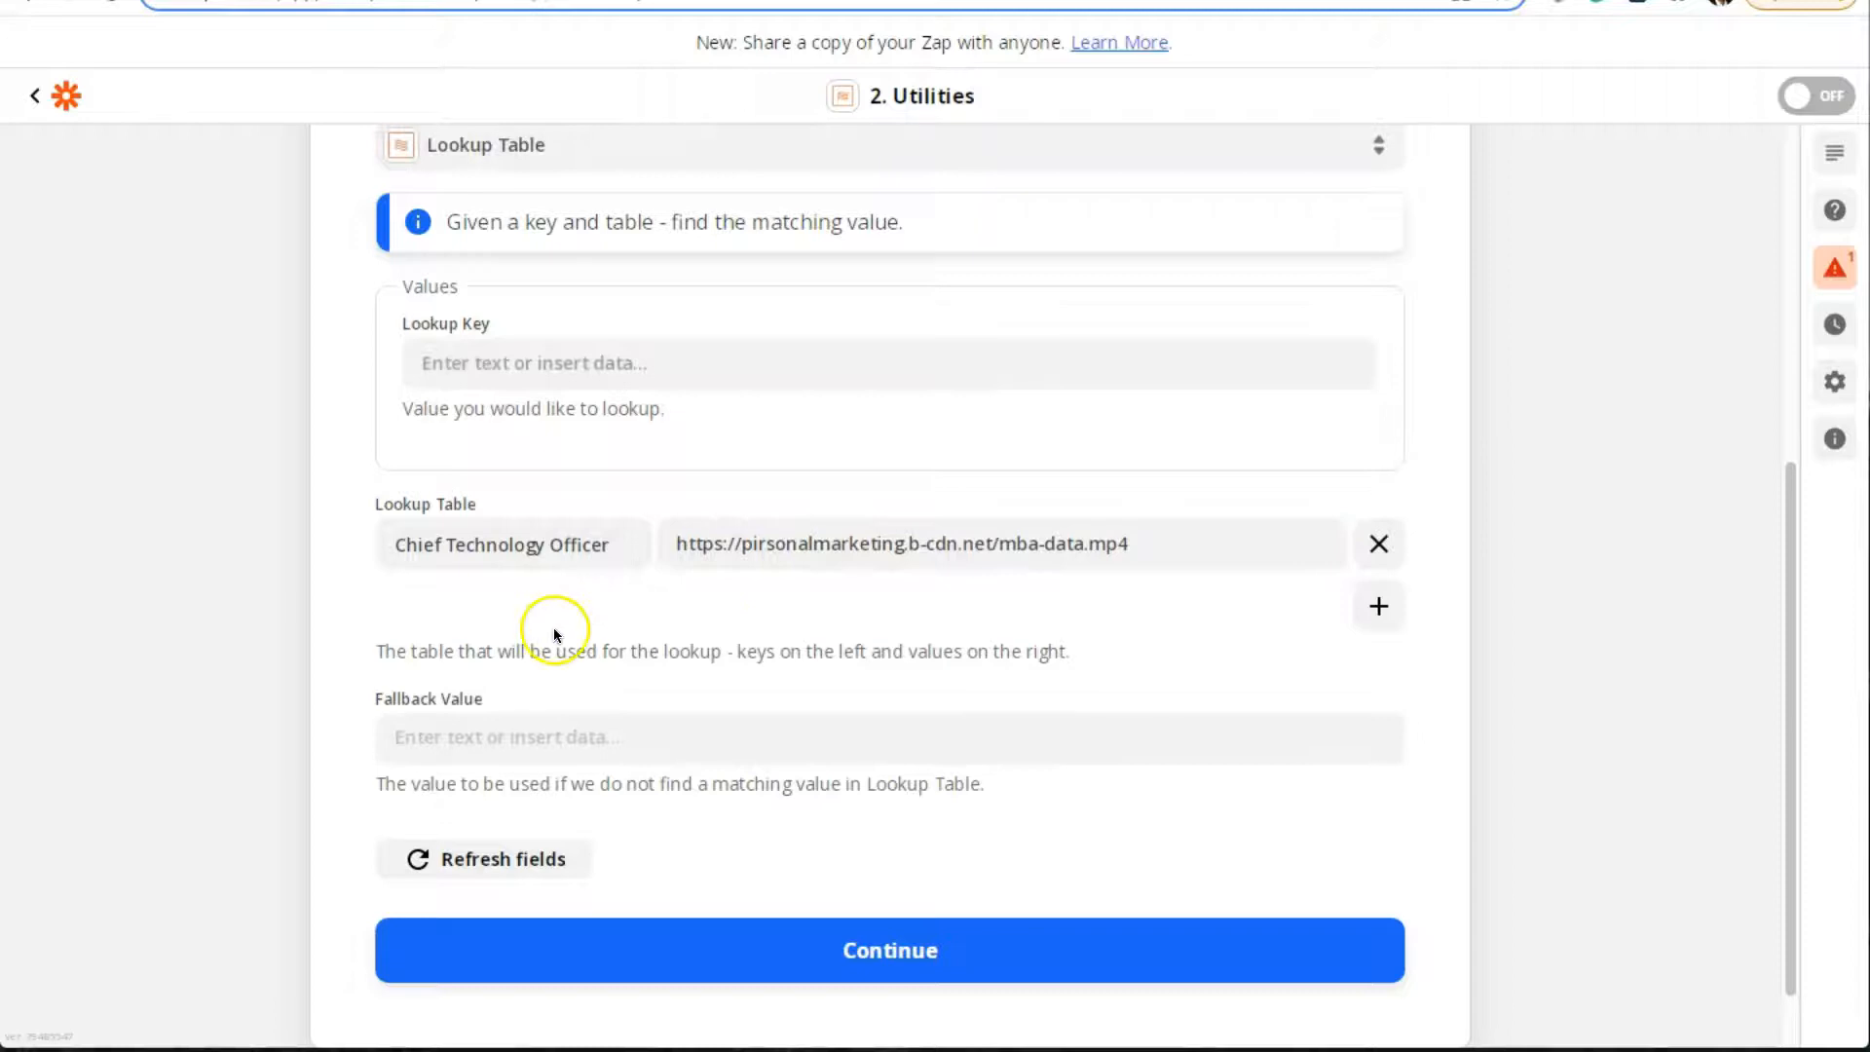
pyautogui.scroll(-1, 633, 604)
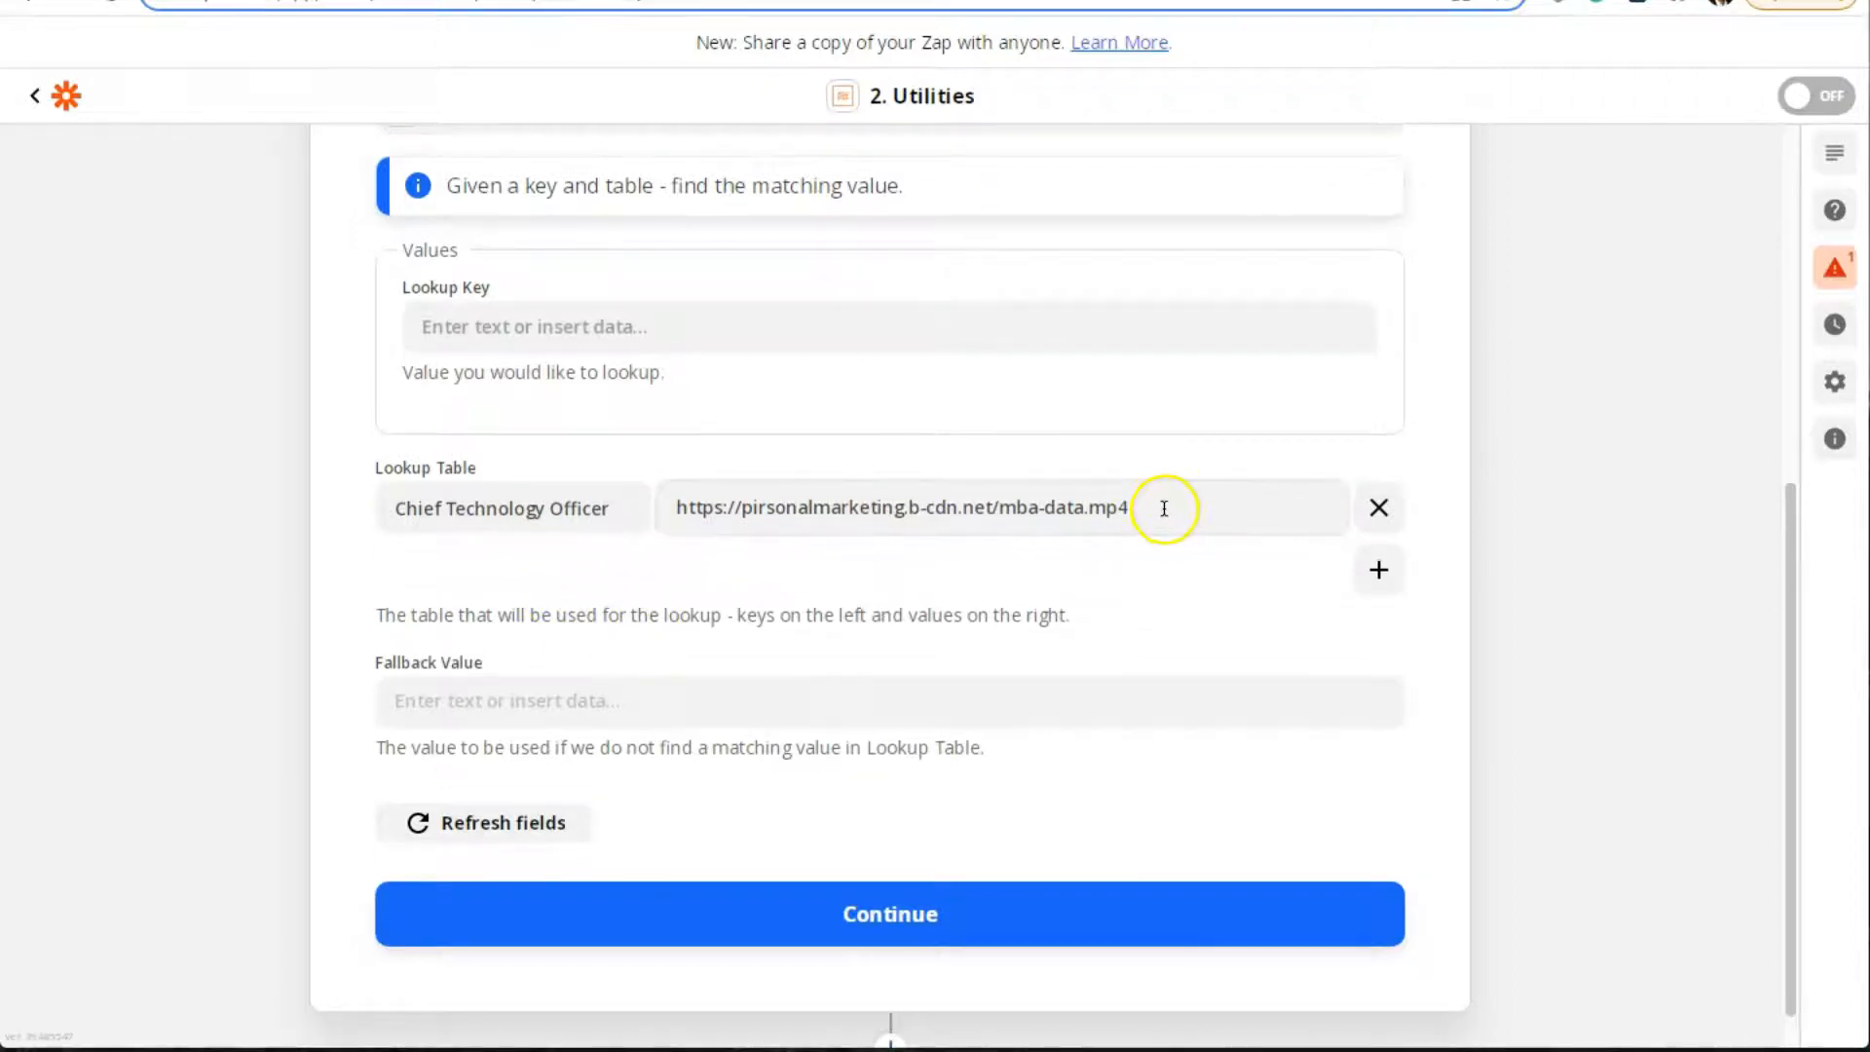
pyautogui.moveTo(1152, 506); pyautogui.dragTo(1095, 514)
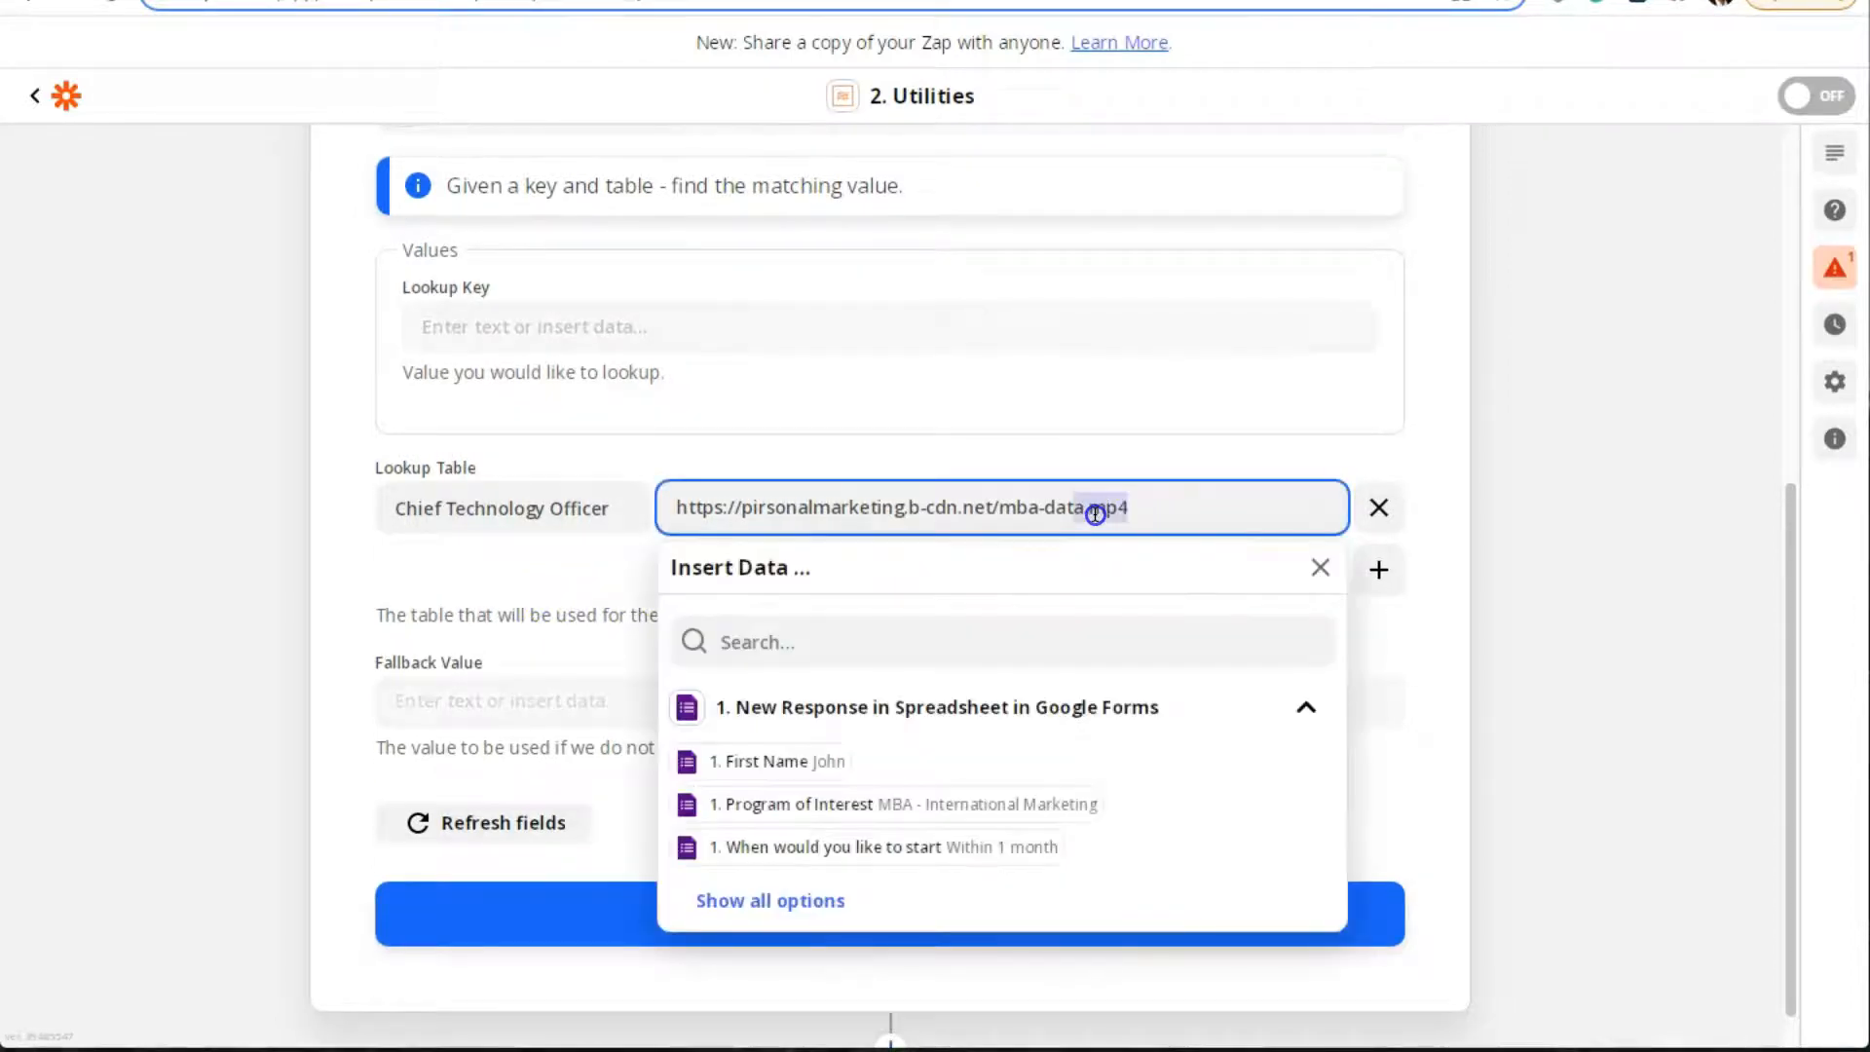
pyautogui.click(1496, 481)
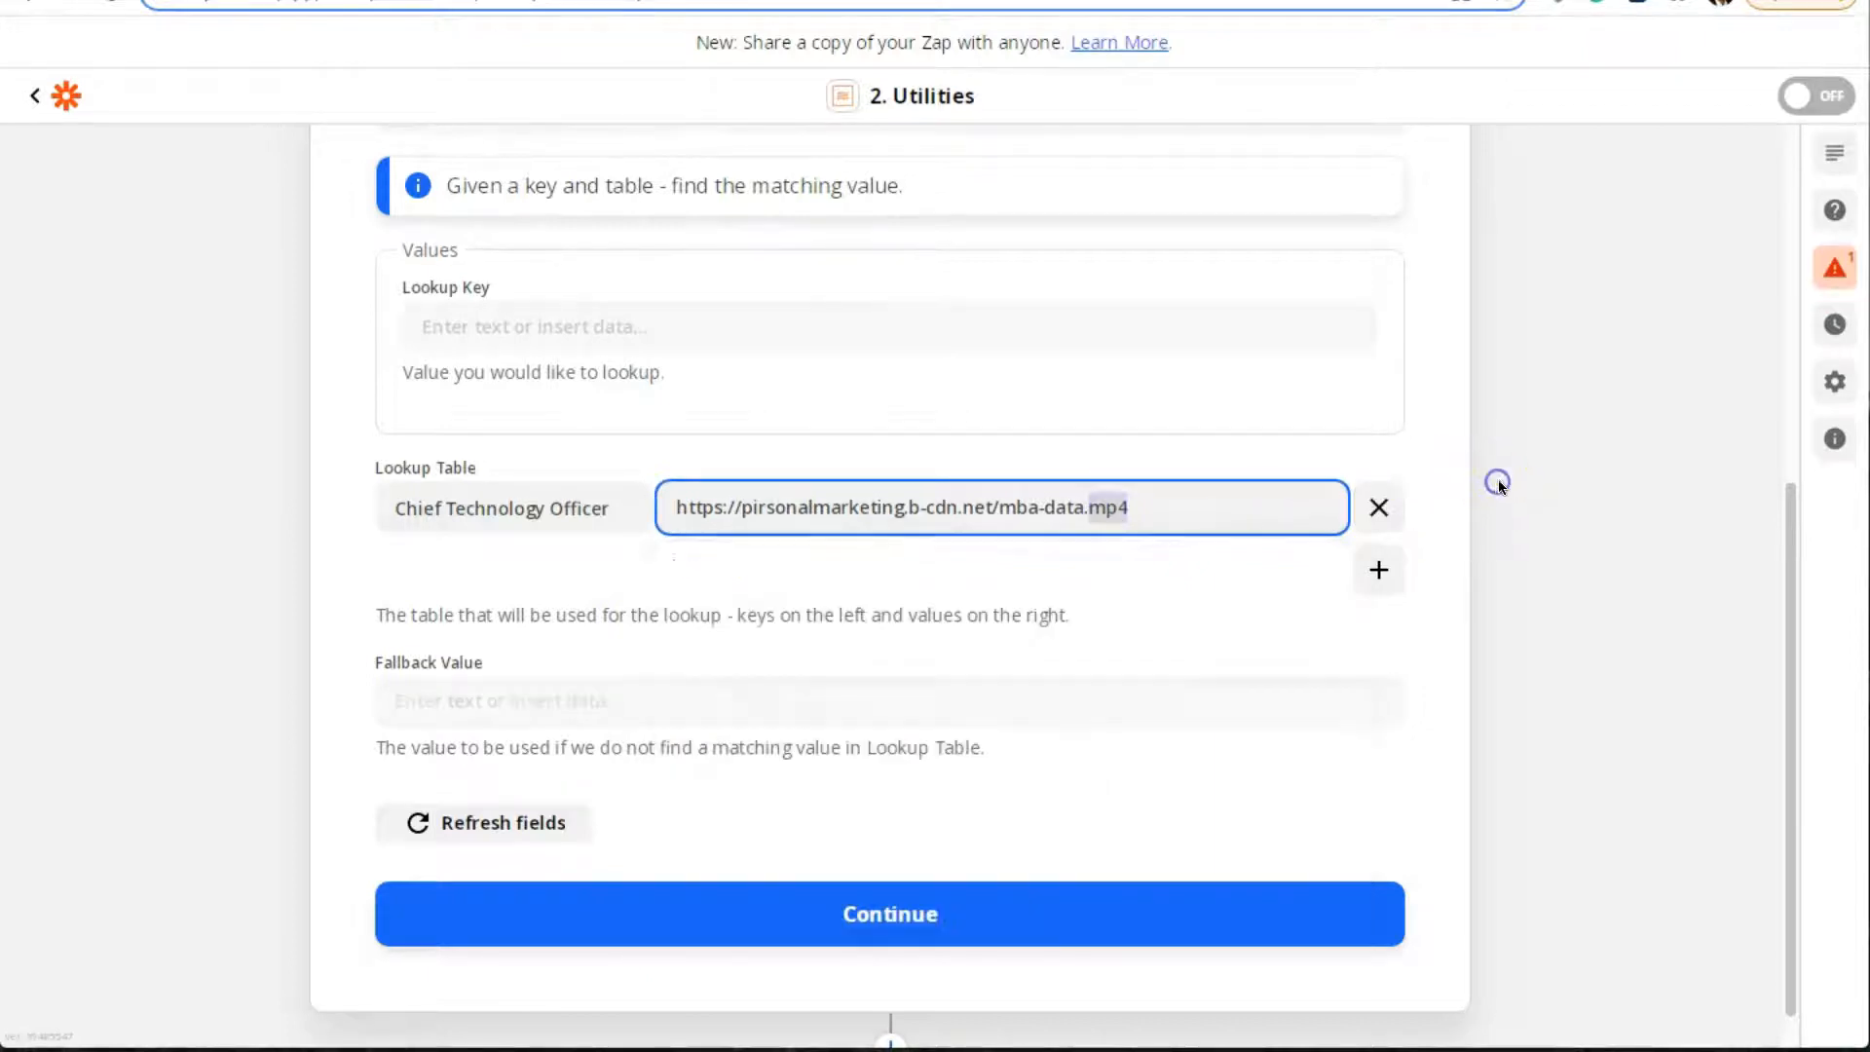
# Add a second lookup table row and enter Chief Marketing Officer as its key, copied from the live Google Form
pyautogui.click(1374, 568)
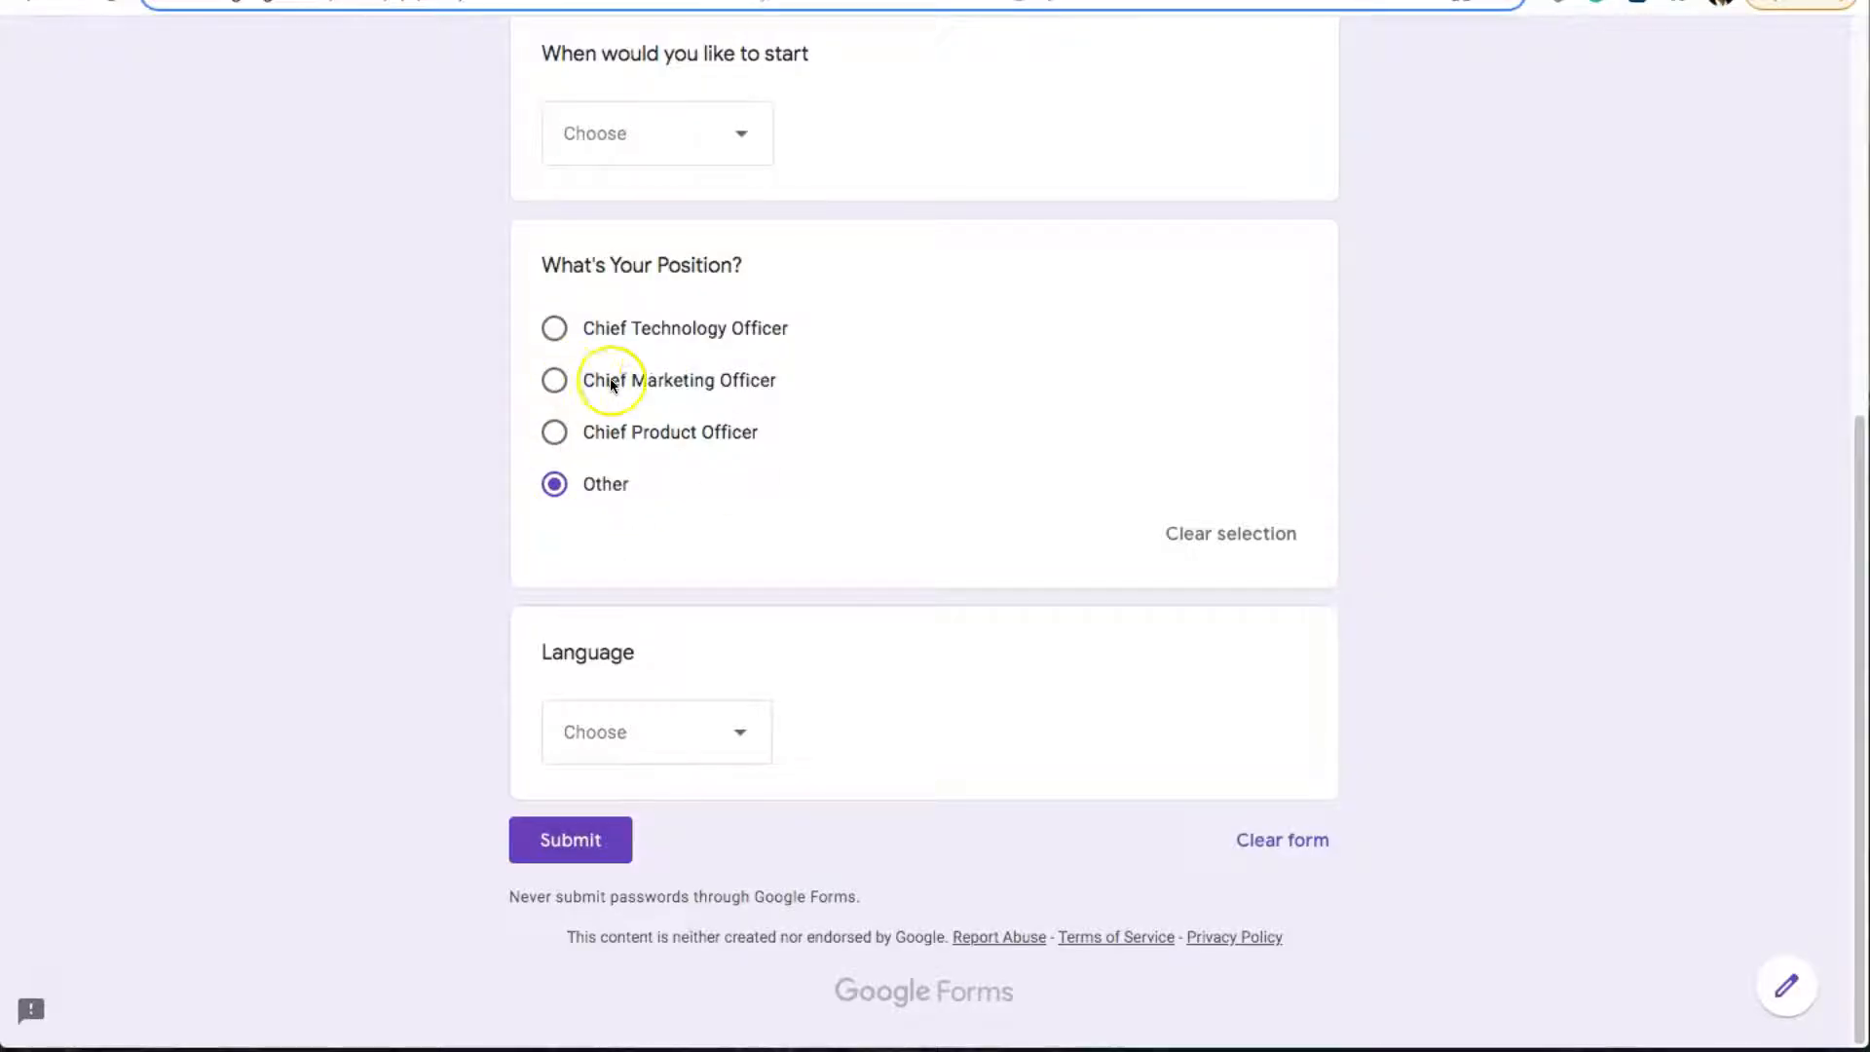
pyautogui.doubleClick(765, 380)
pyautogui.moveTo(626, 380); pyautogui.dragTo(576, 380)
pyautogui.hotkey('ctrl', 'c')
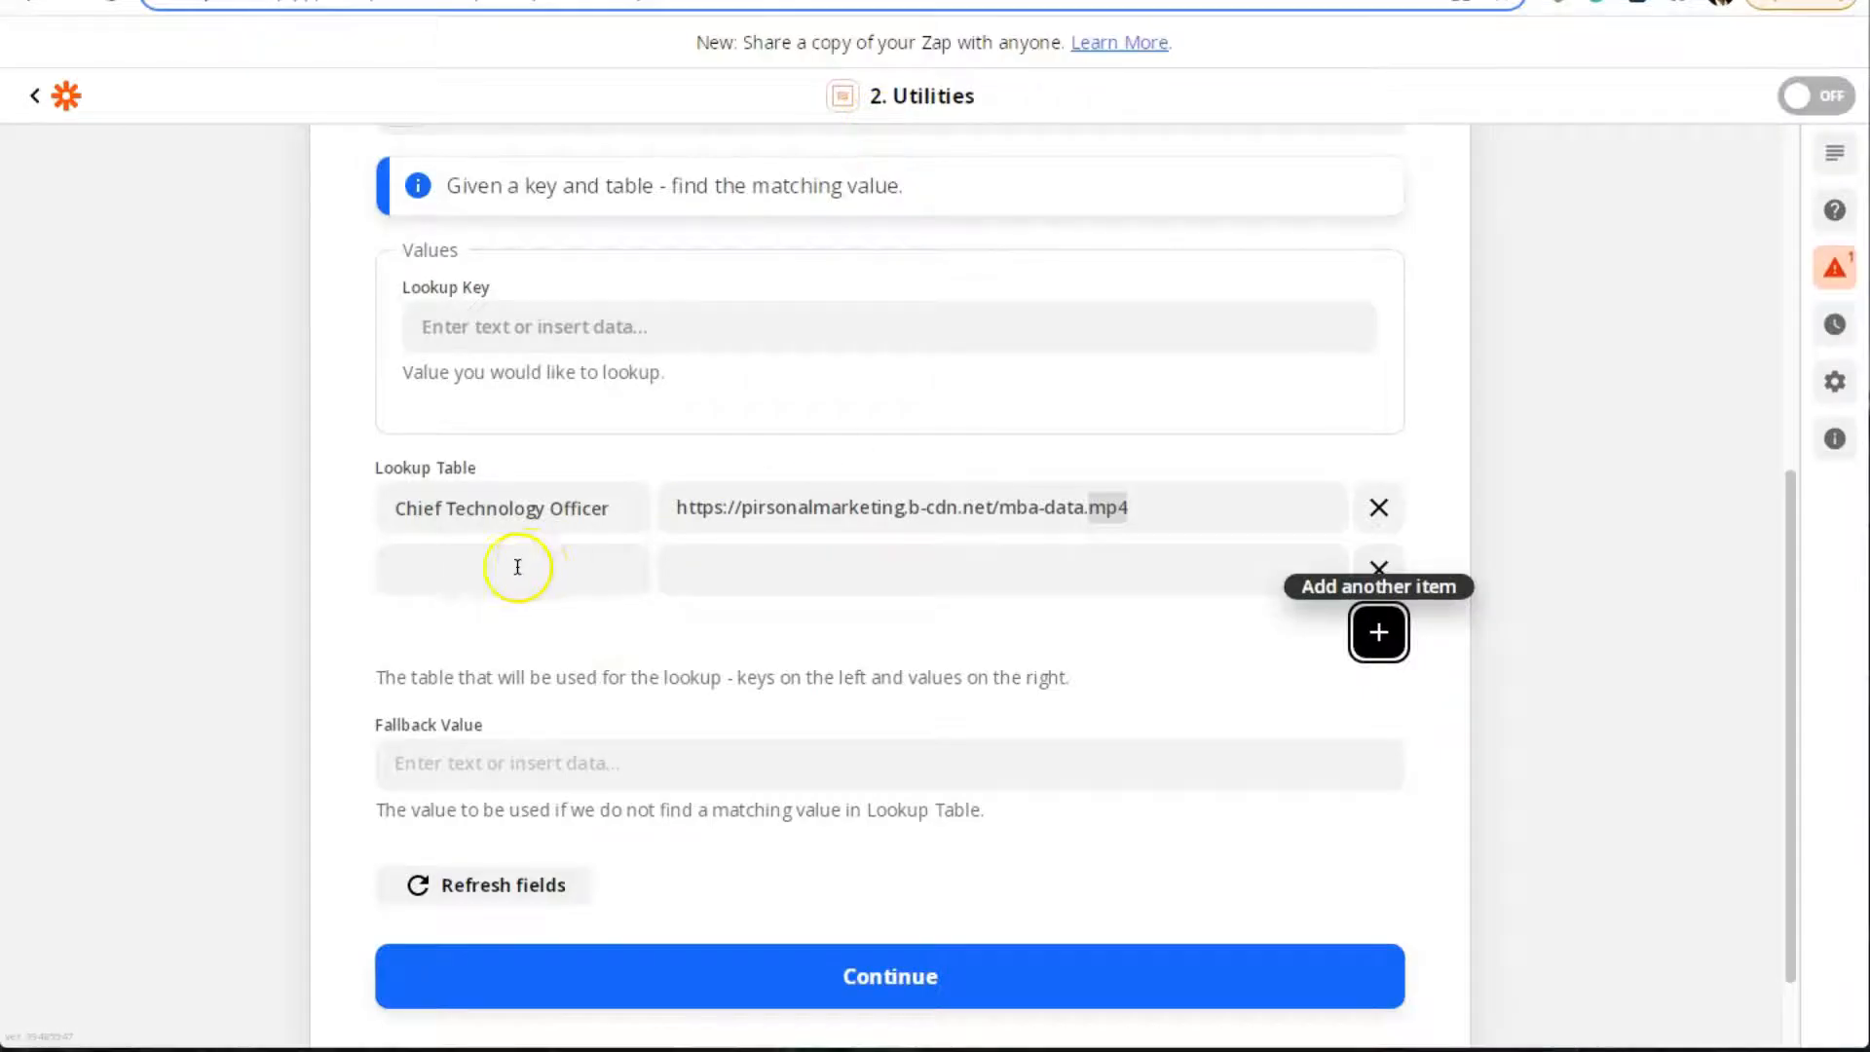
pyautogui.click(502, 567)
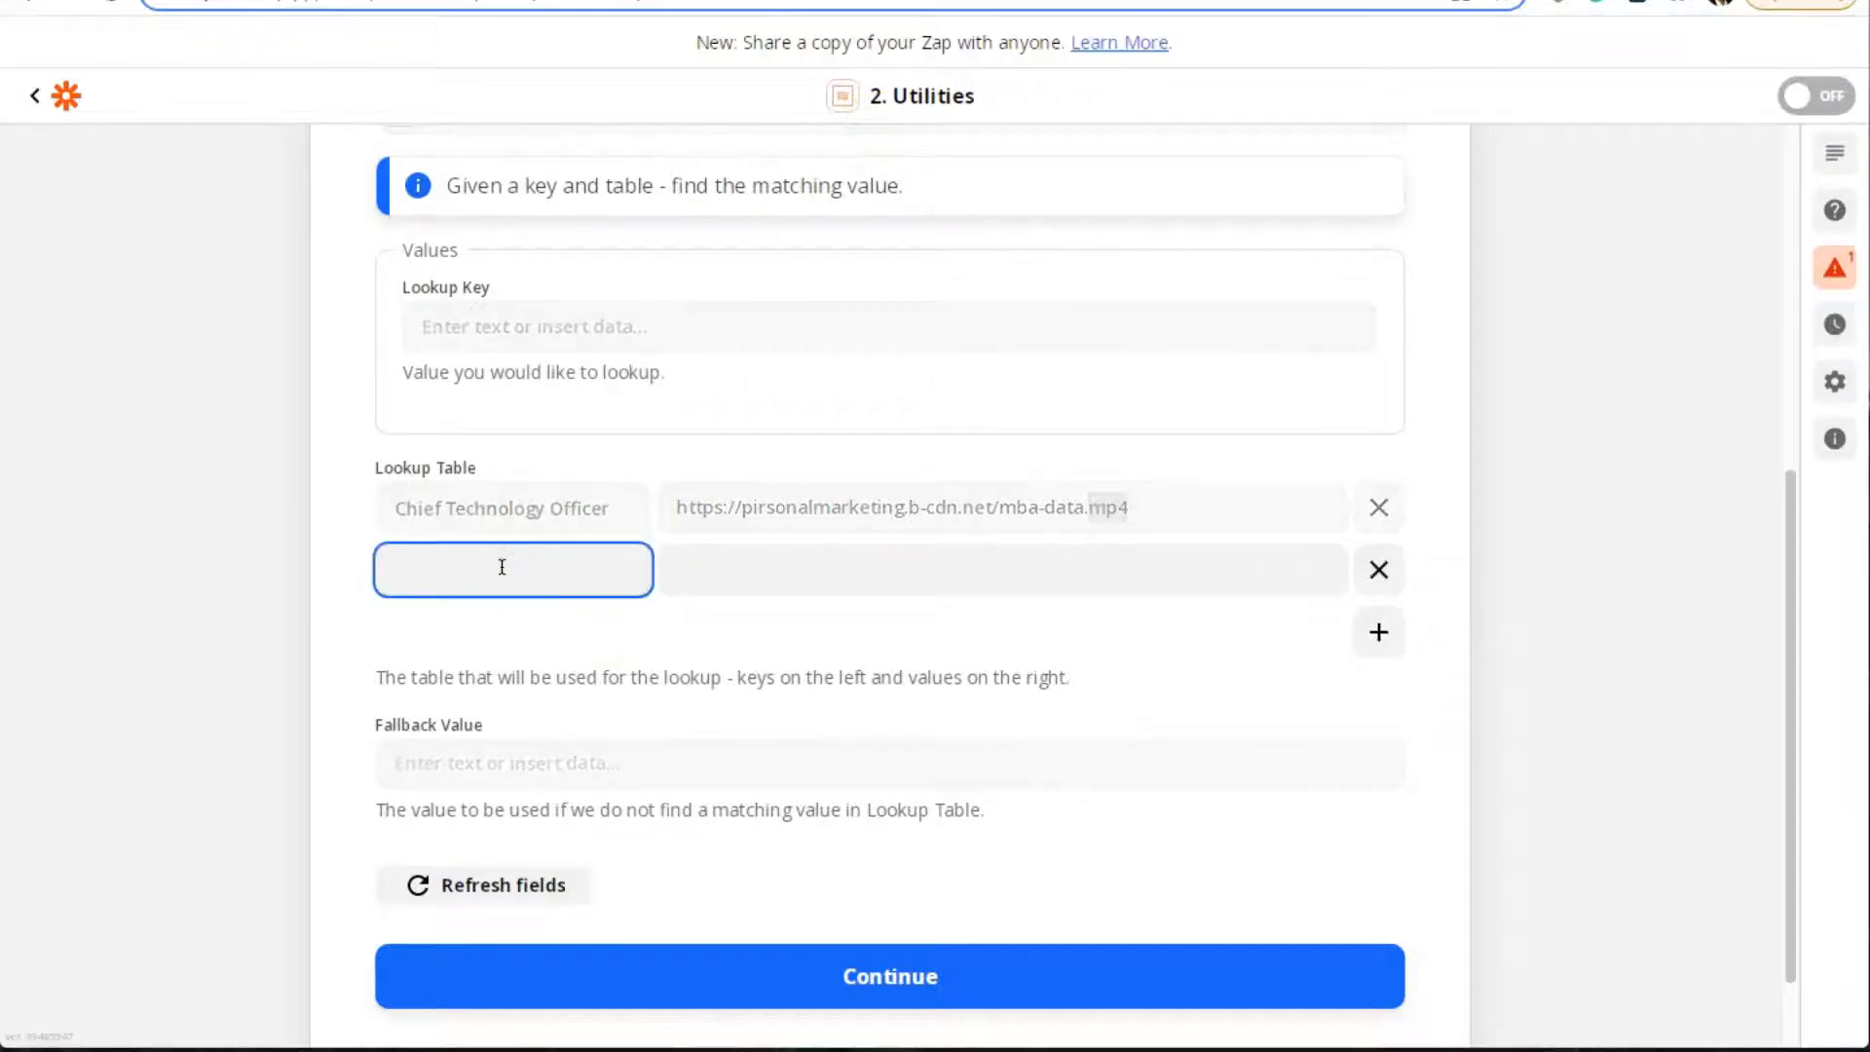
pyautogui.hotkey('ctrl', 'v')
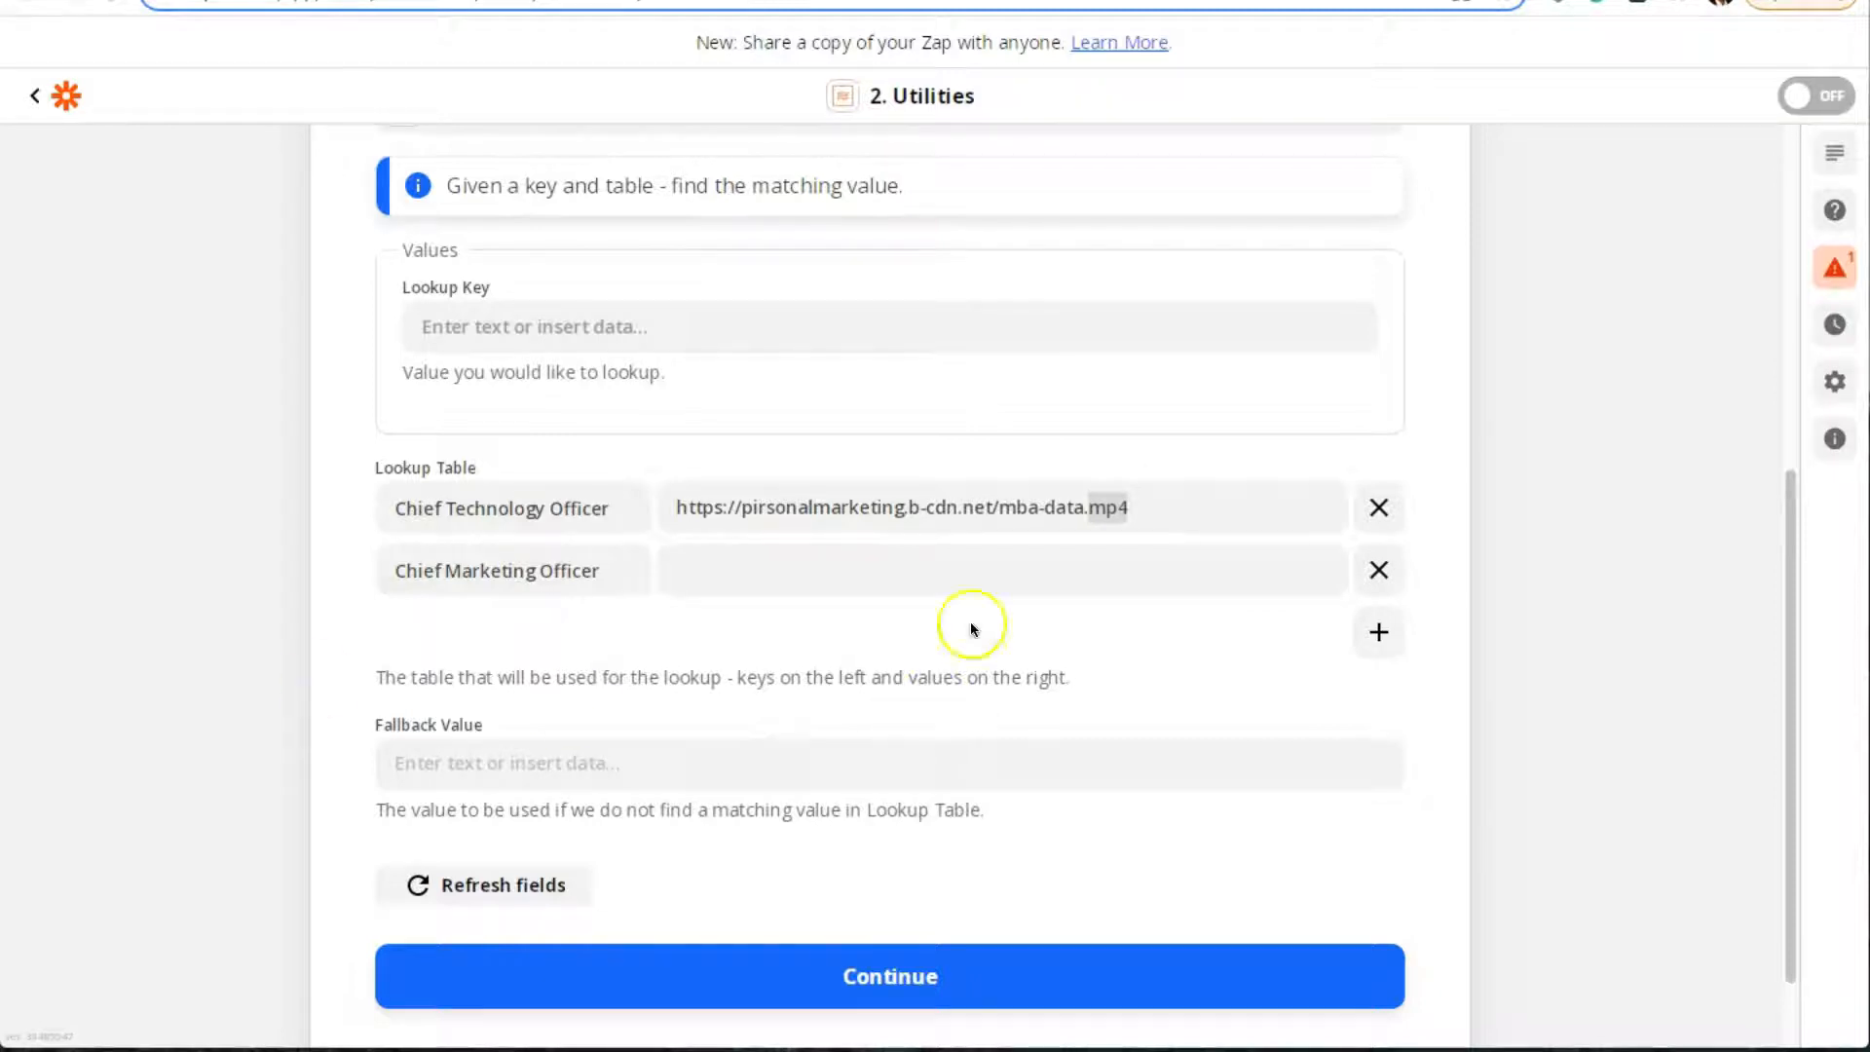
pyautogui.click(831, 569)
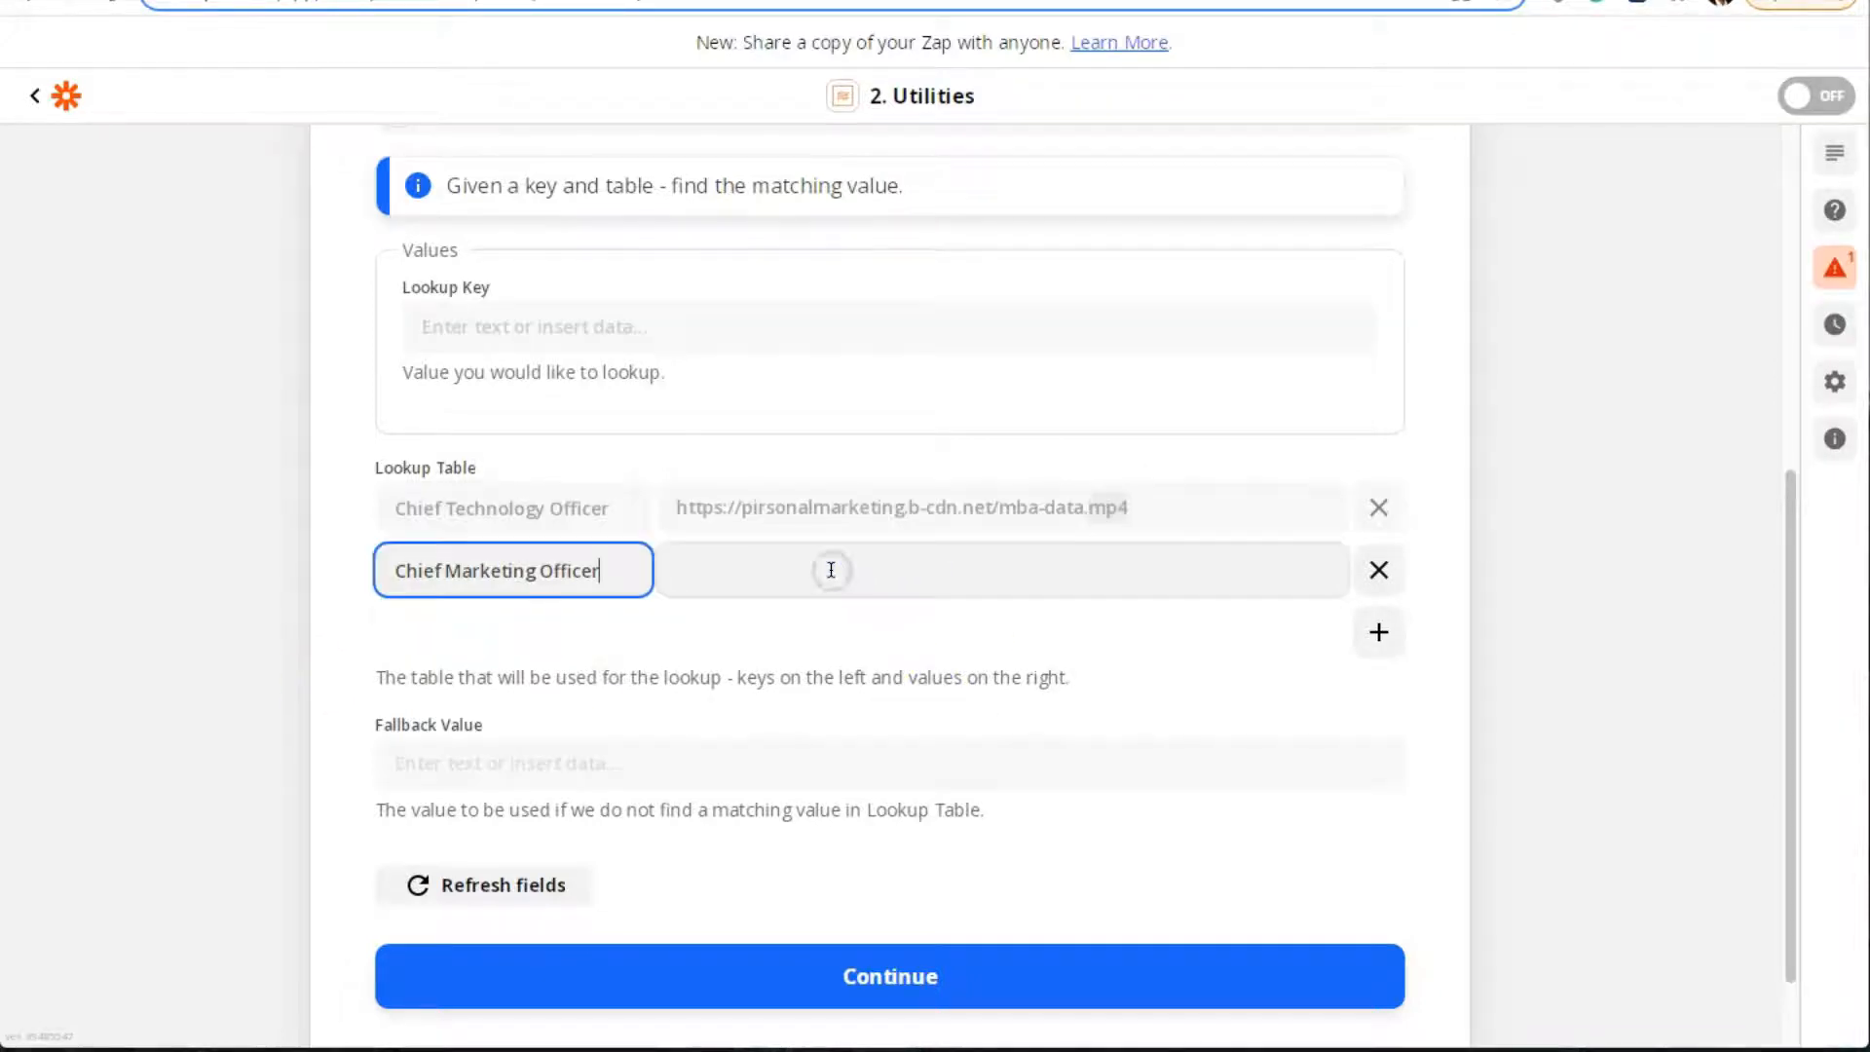
pyautogui.click(831, 569)
pyautogui.write('https://pirsonalmarketing.b-cdn.net/mba-marketing.mp4')
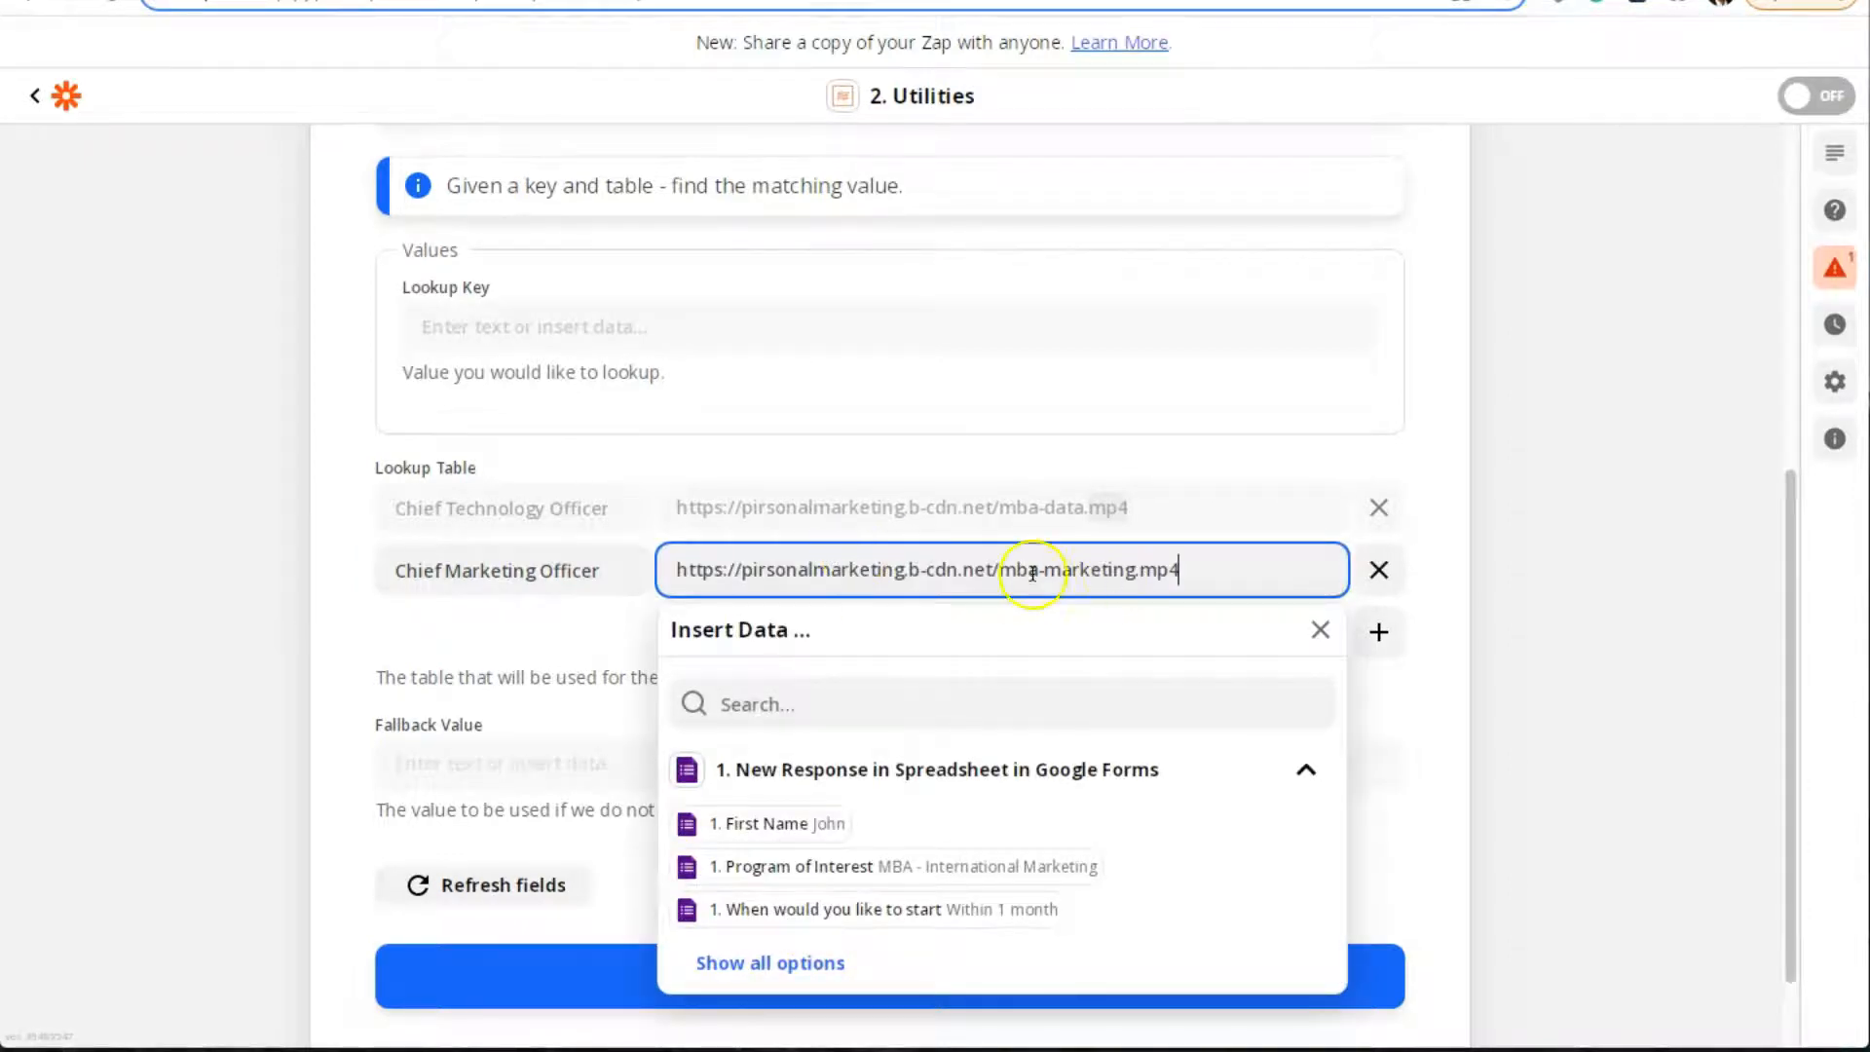
pyautogui.moveTo(989, 573); pyautogui.dragTo(1137, 574)
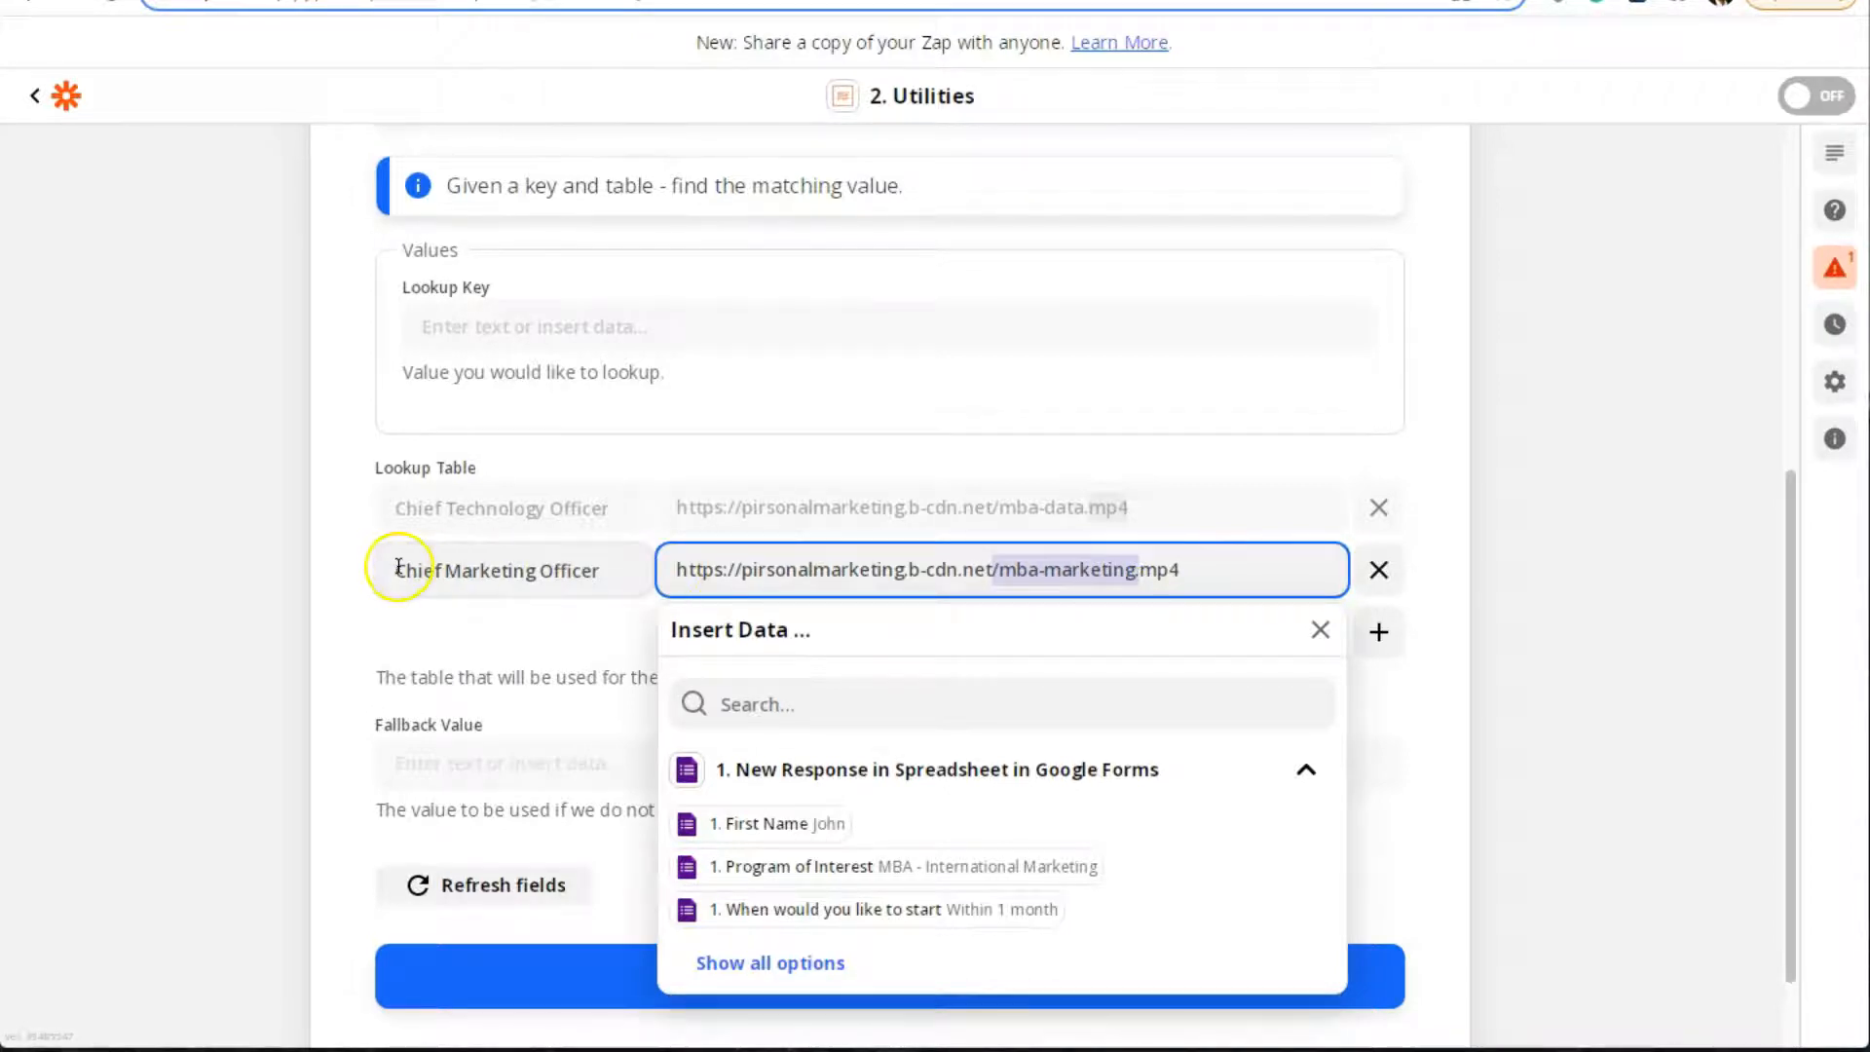
pyautogui.doubleClick(543, 581)
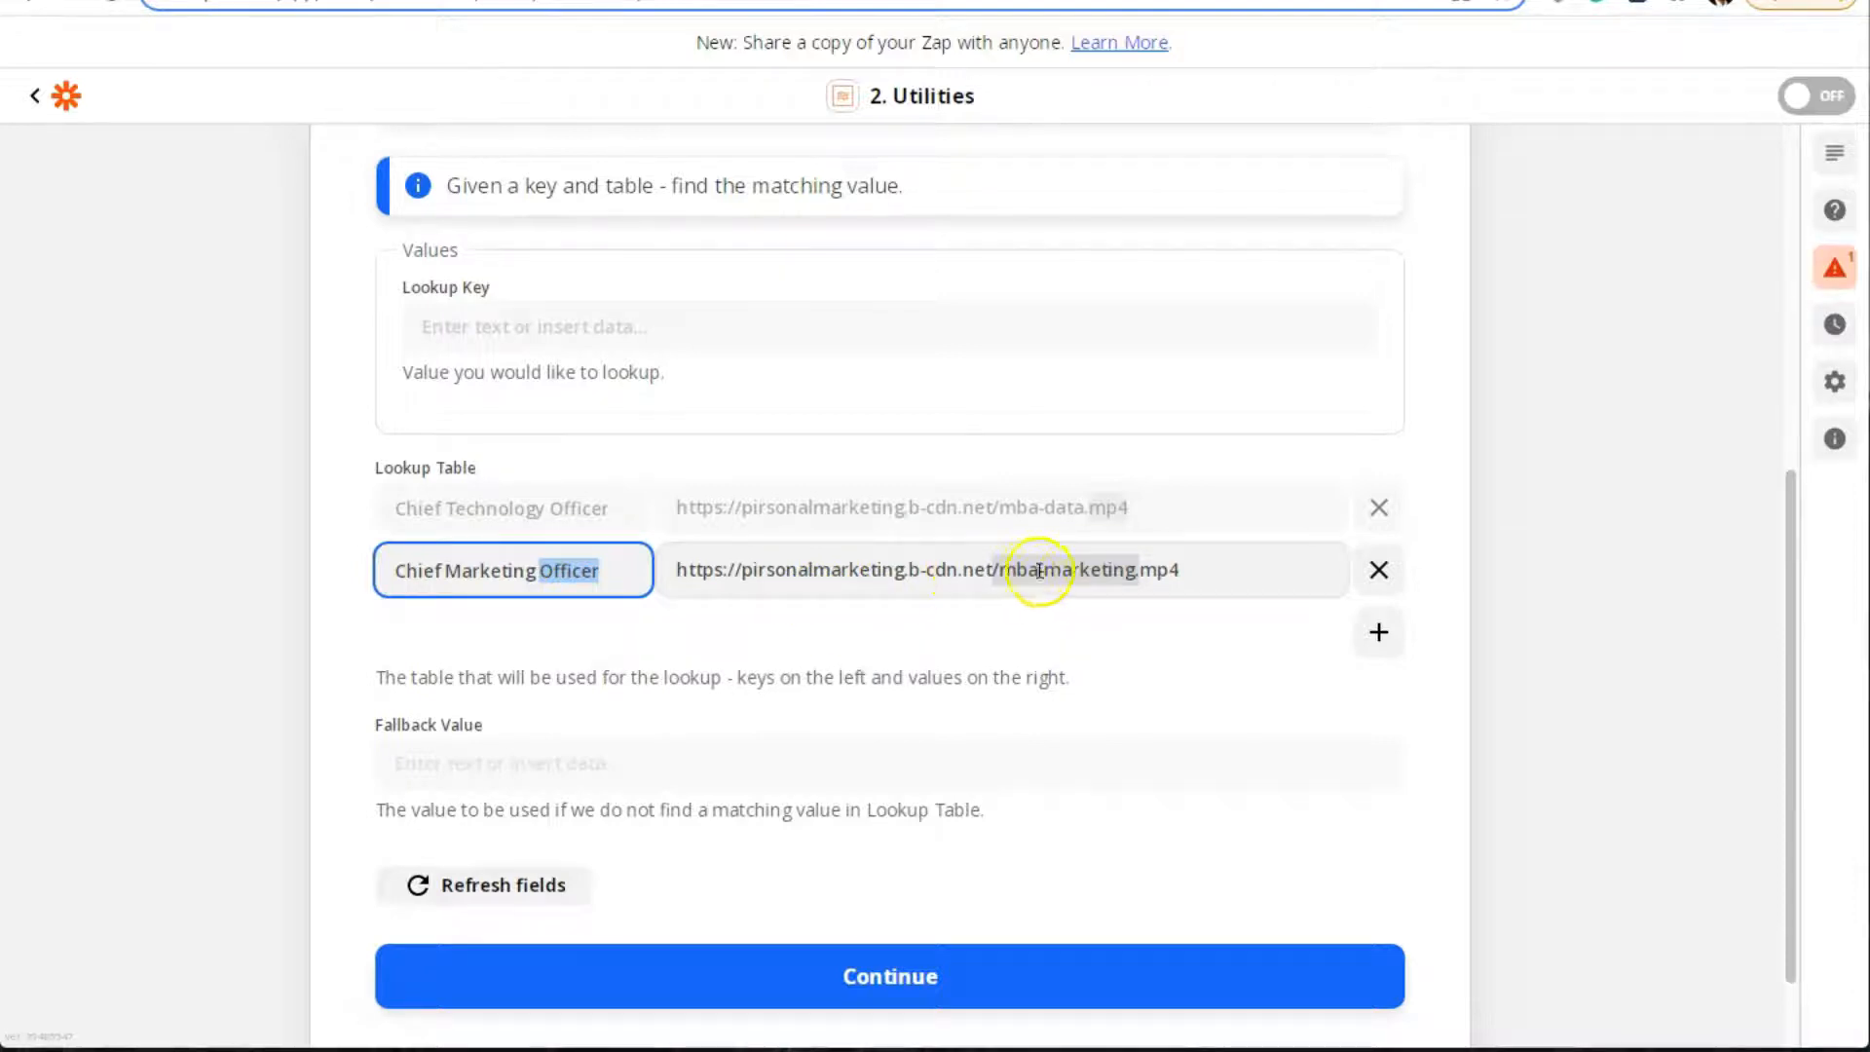
pyautogui.click(1169, 0)
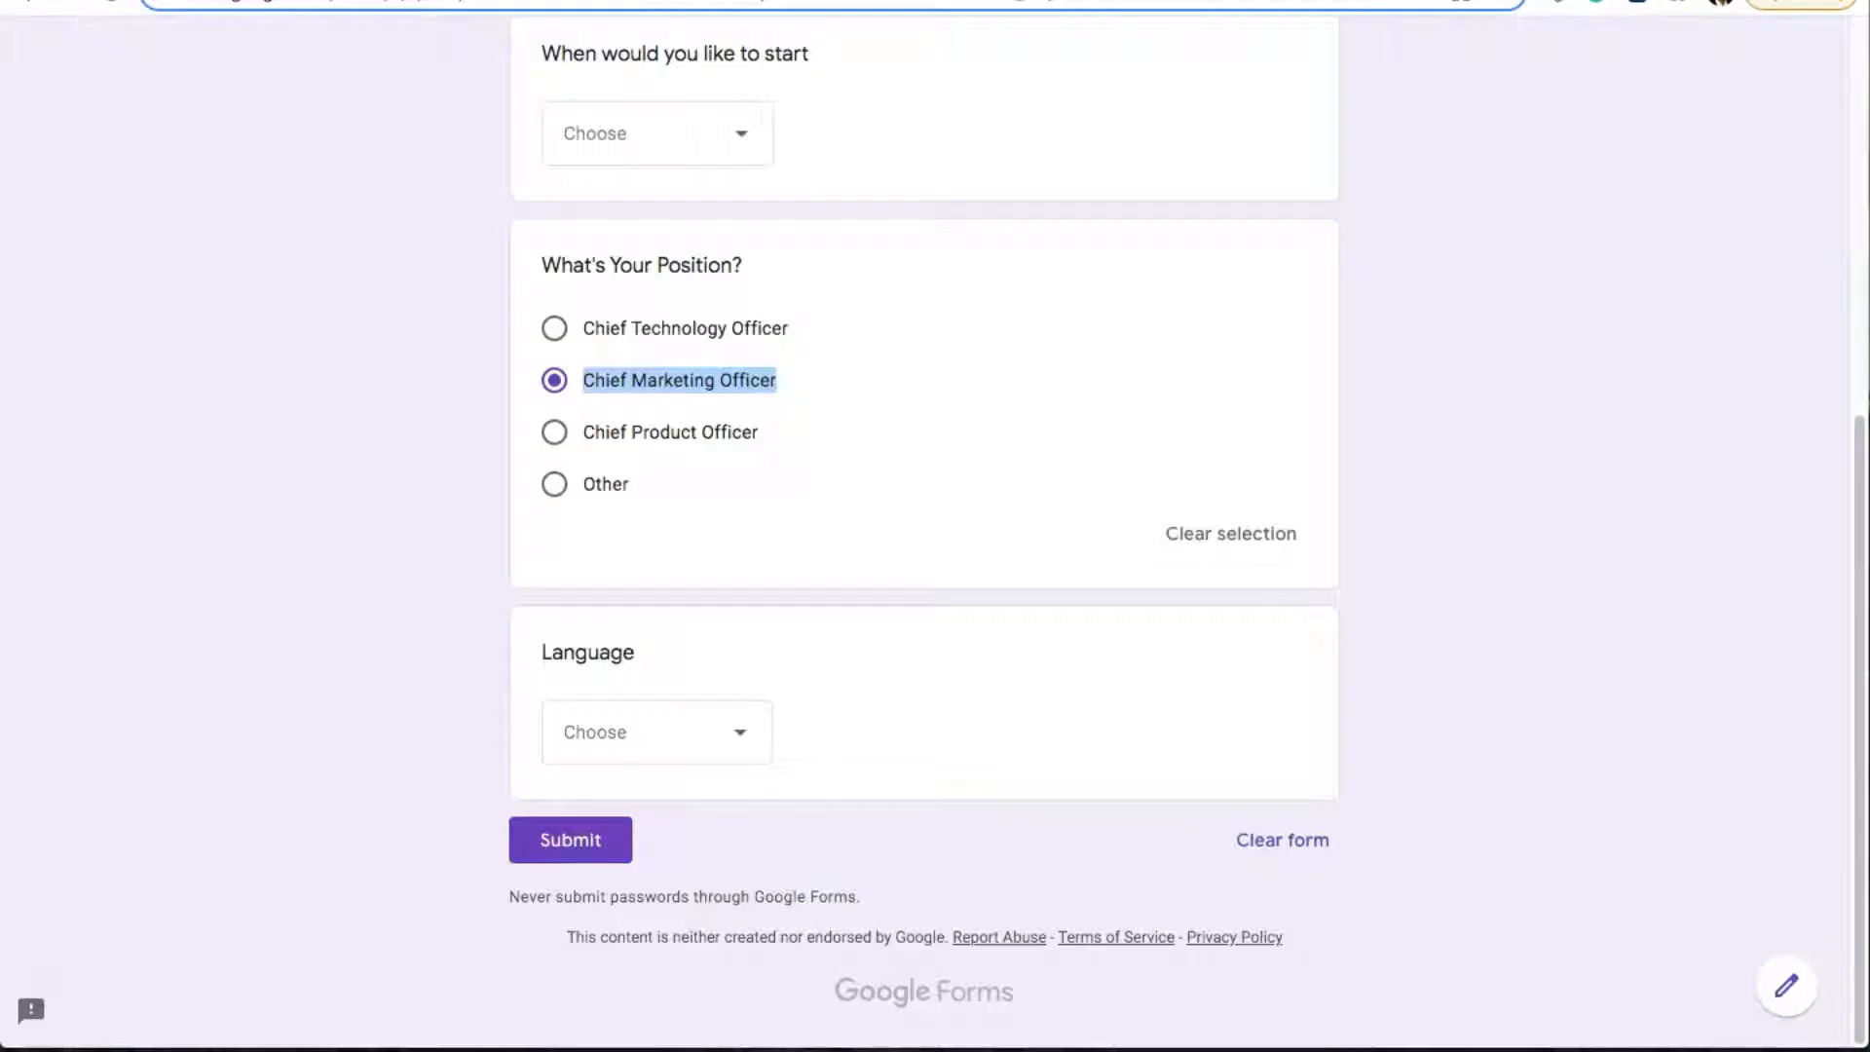
pyautogui.click(974, 0)
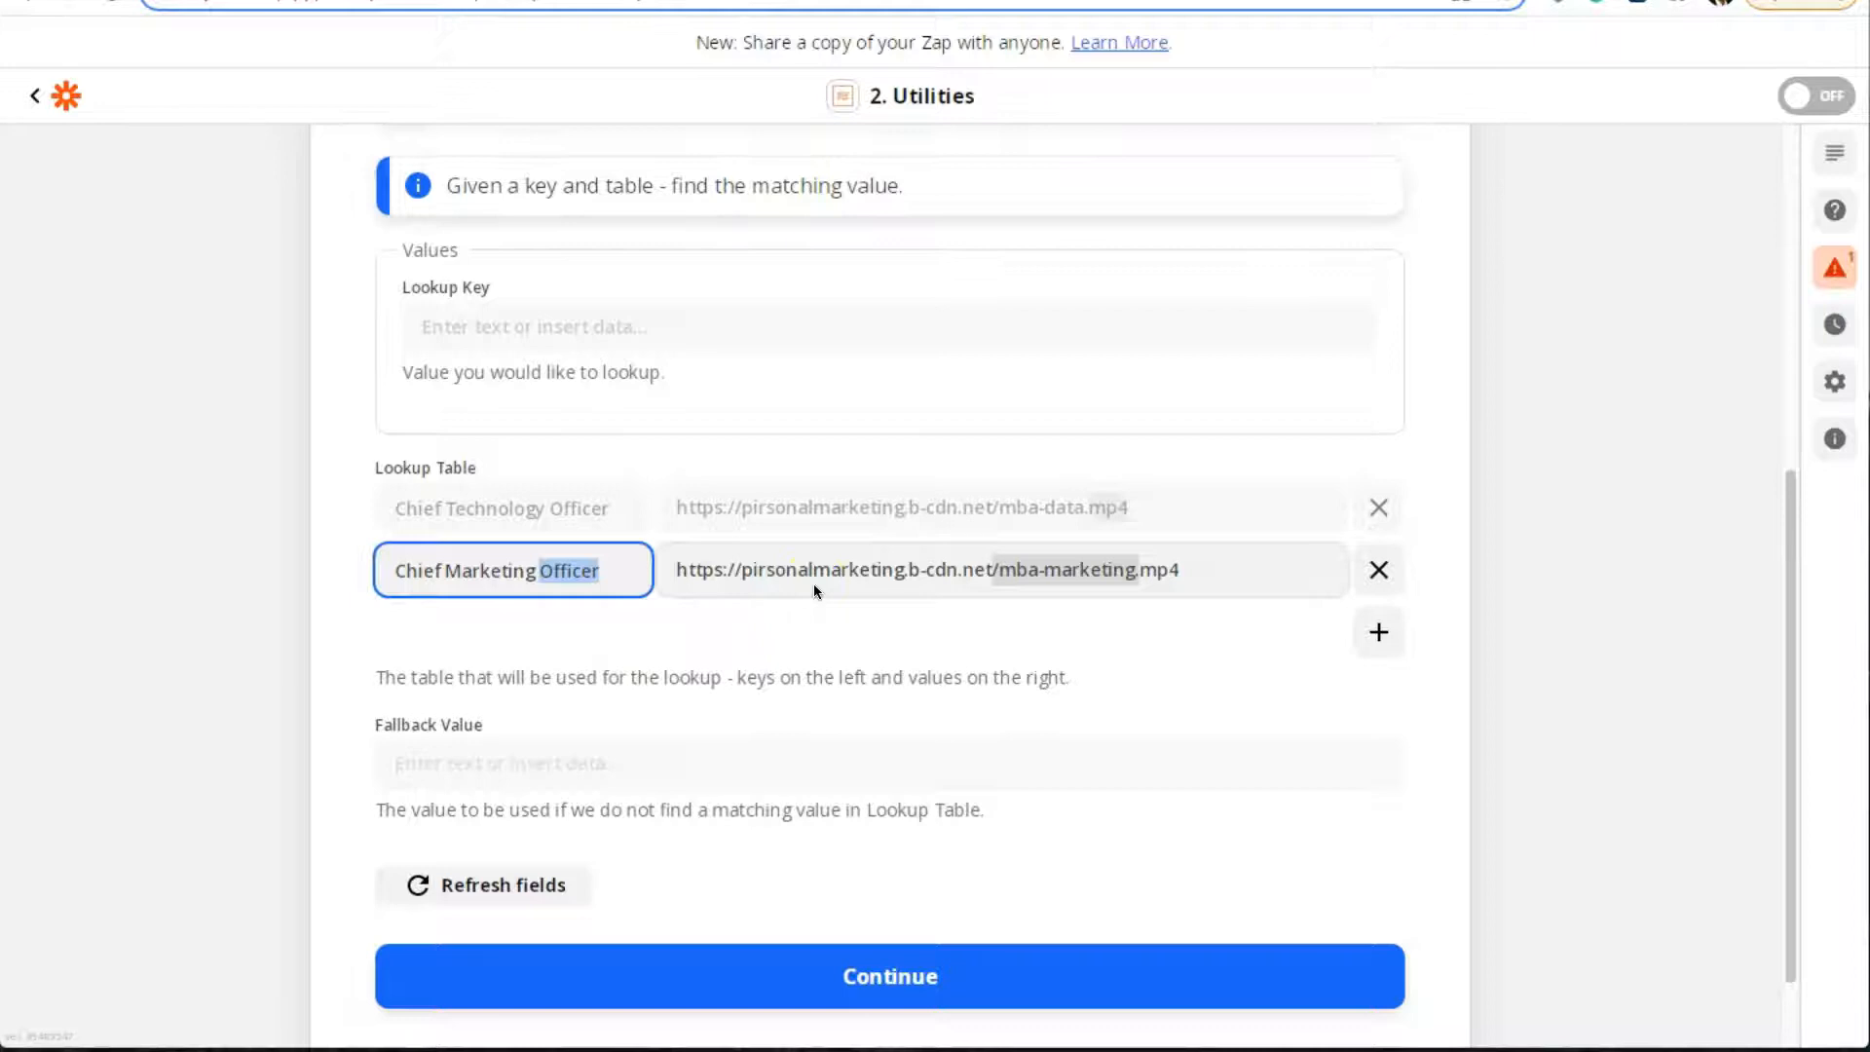
pyautogui.click(643, 638)
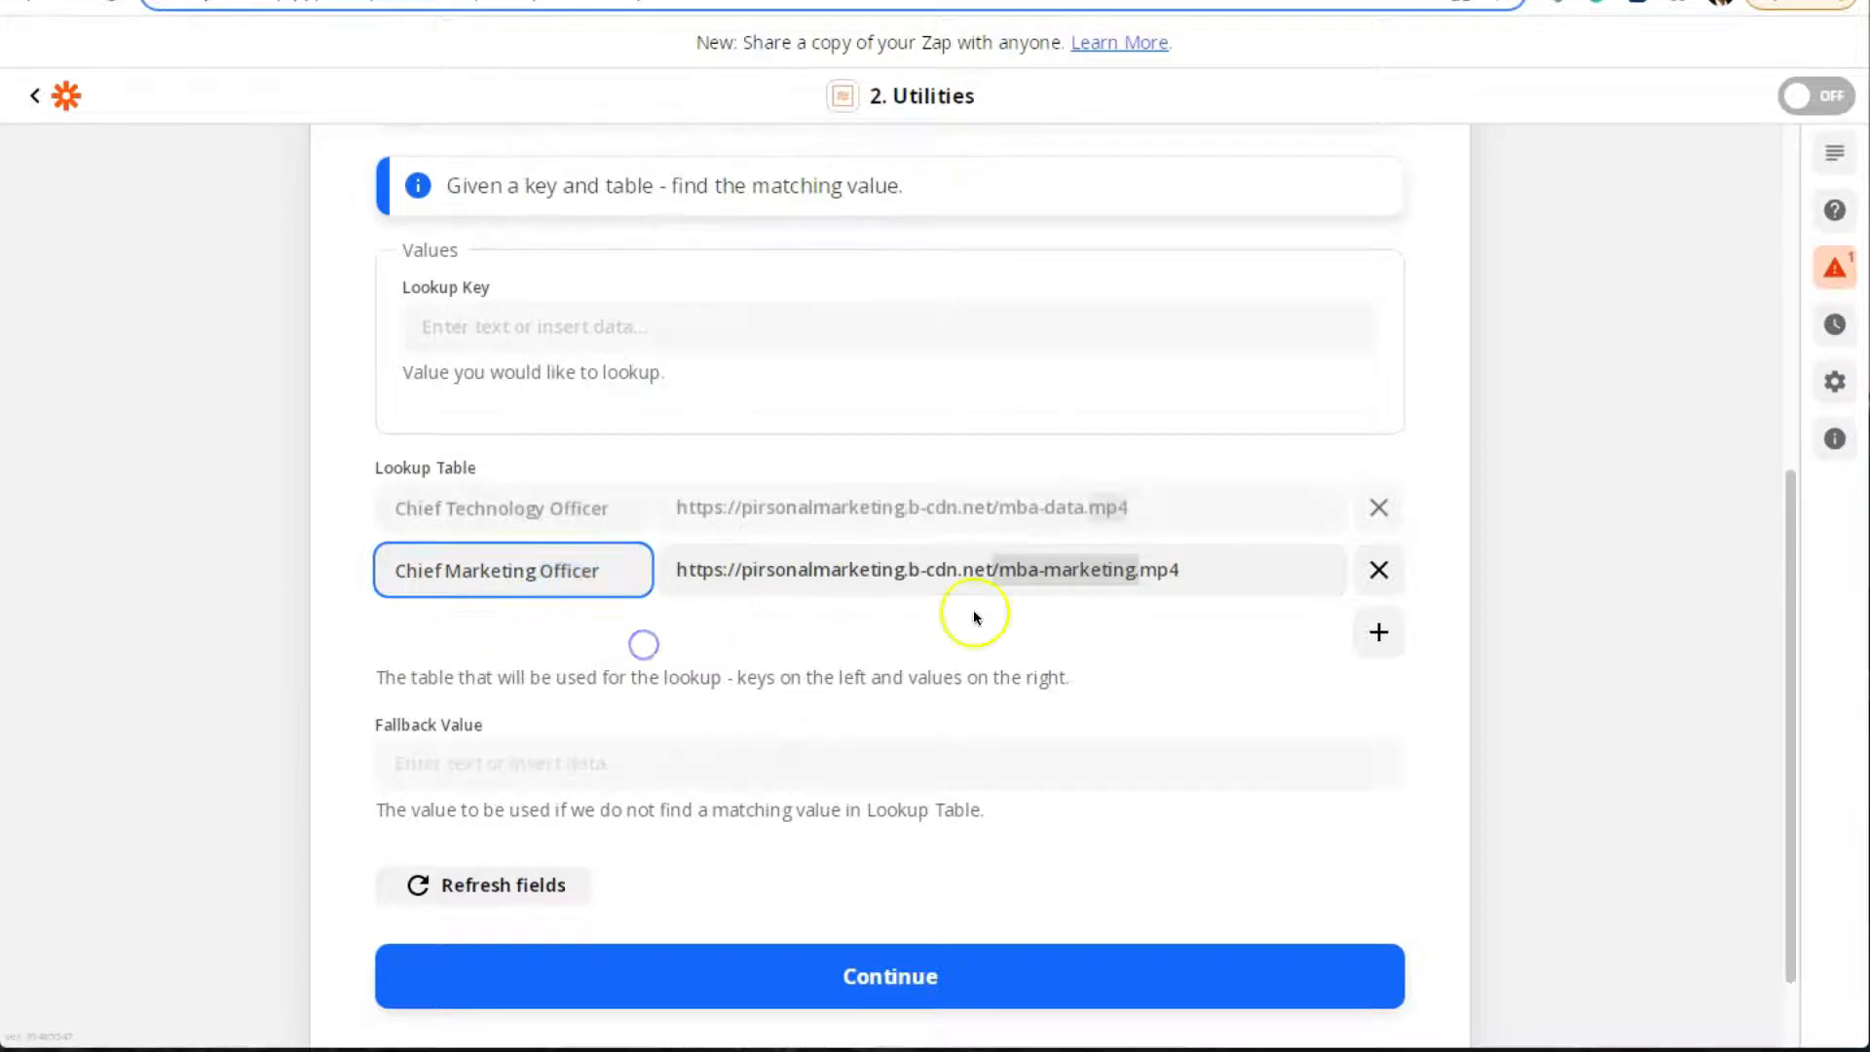
# Add a third lookup table row and enter Chief Product Officer as its key, copied from the live Google Form
pyautogui.click(1376, 628)
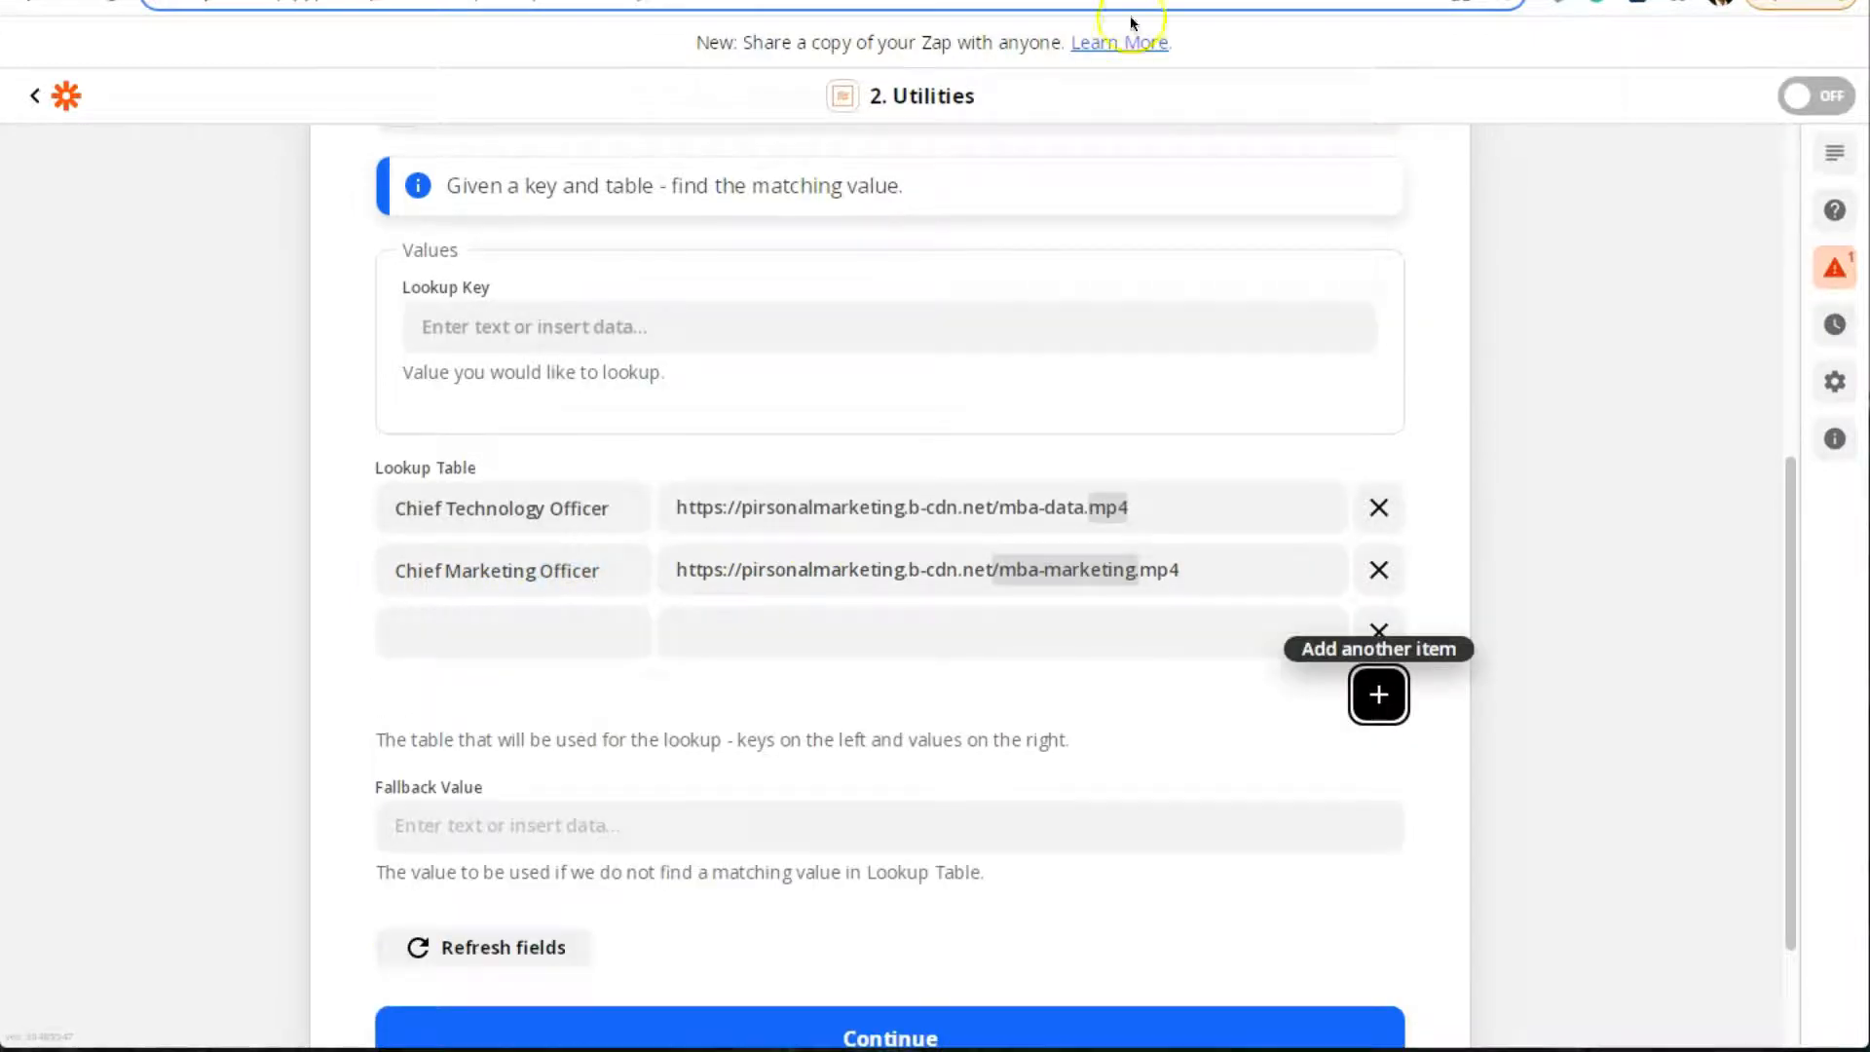
pyautogui.click(1261, 2)
pyautogui.tripleClick(634, 430)
pyautogui.hotkey('ctrl', 'c')
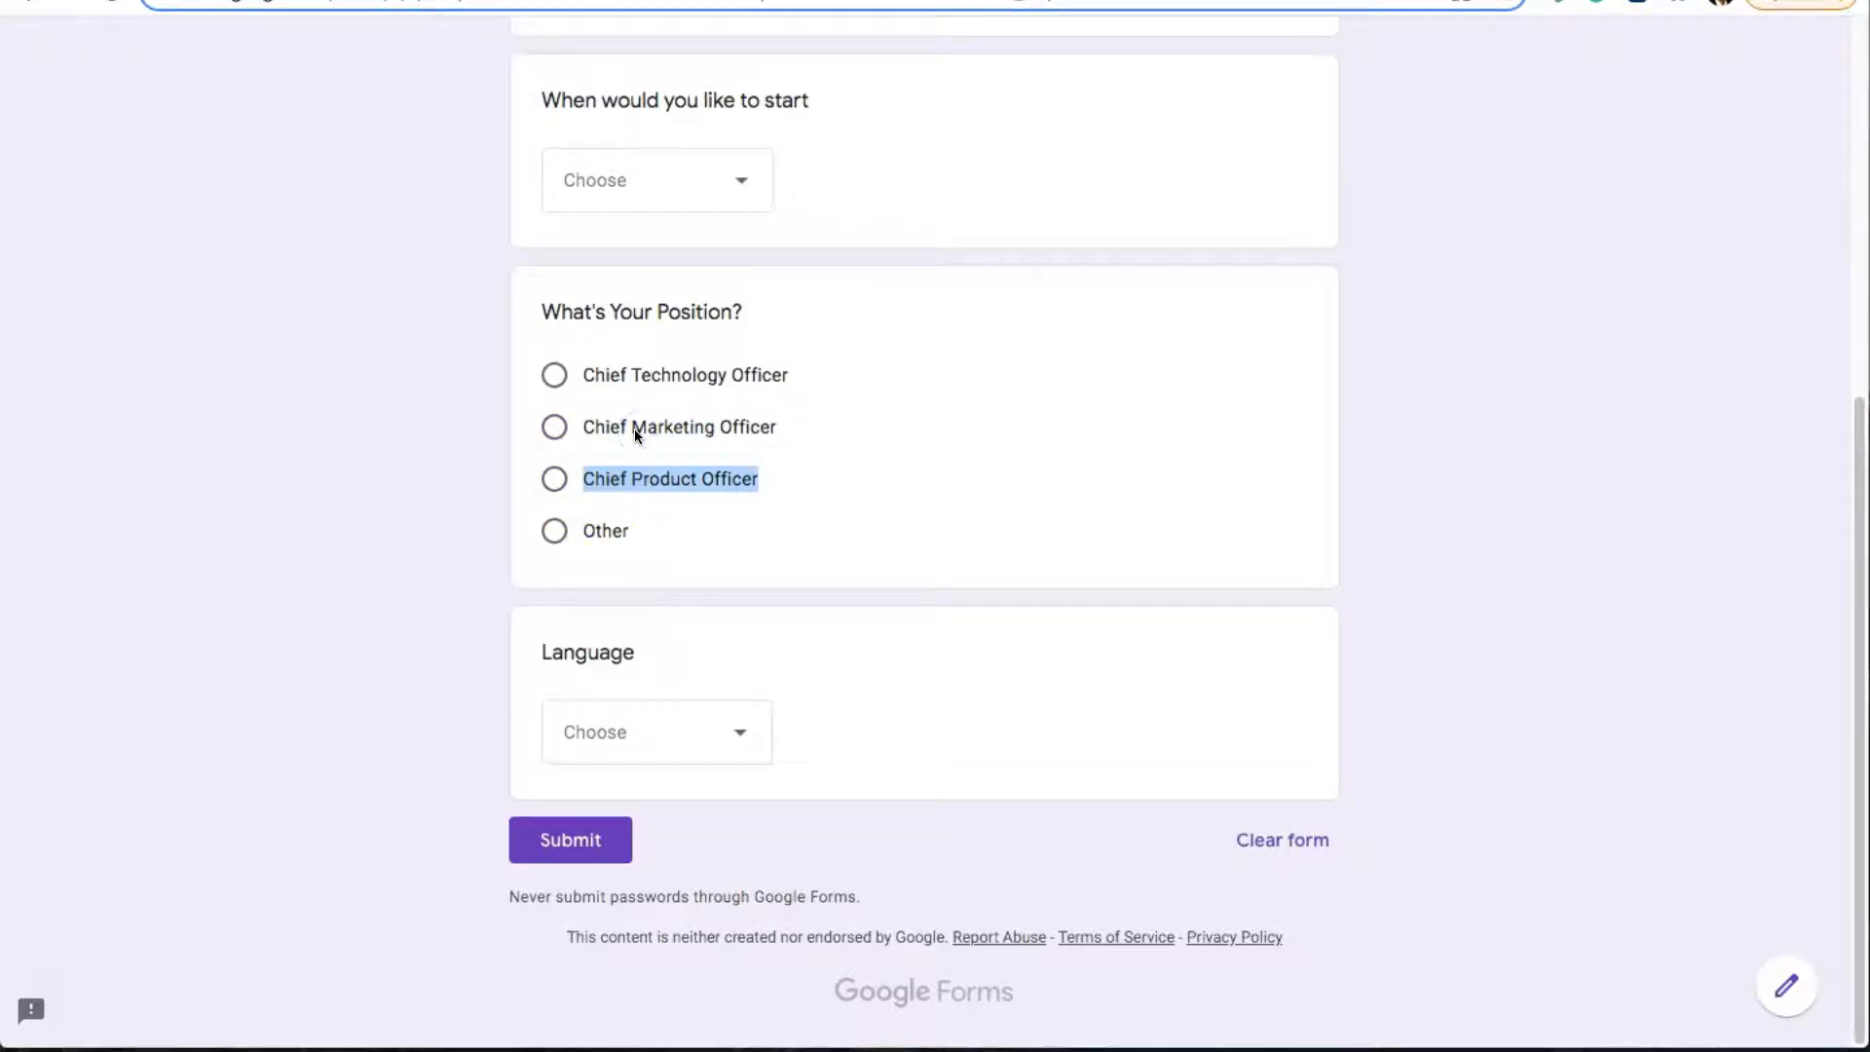
pyautogui.hotkey('ctrl', 'shift', 'Tab')
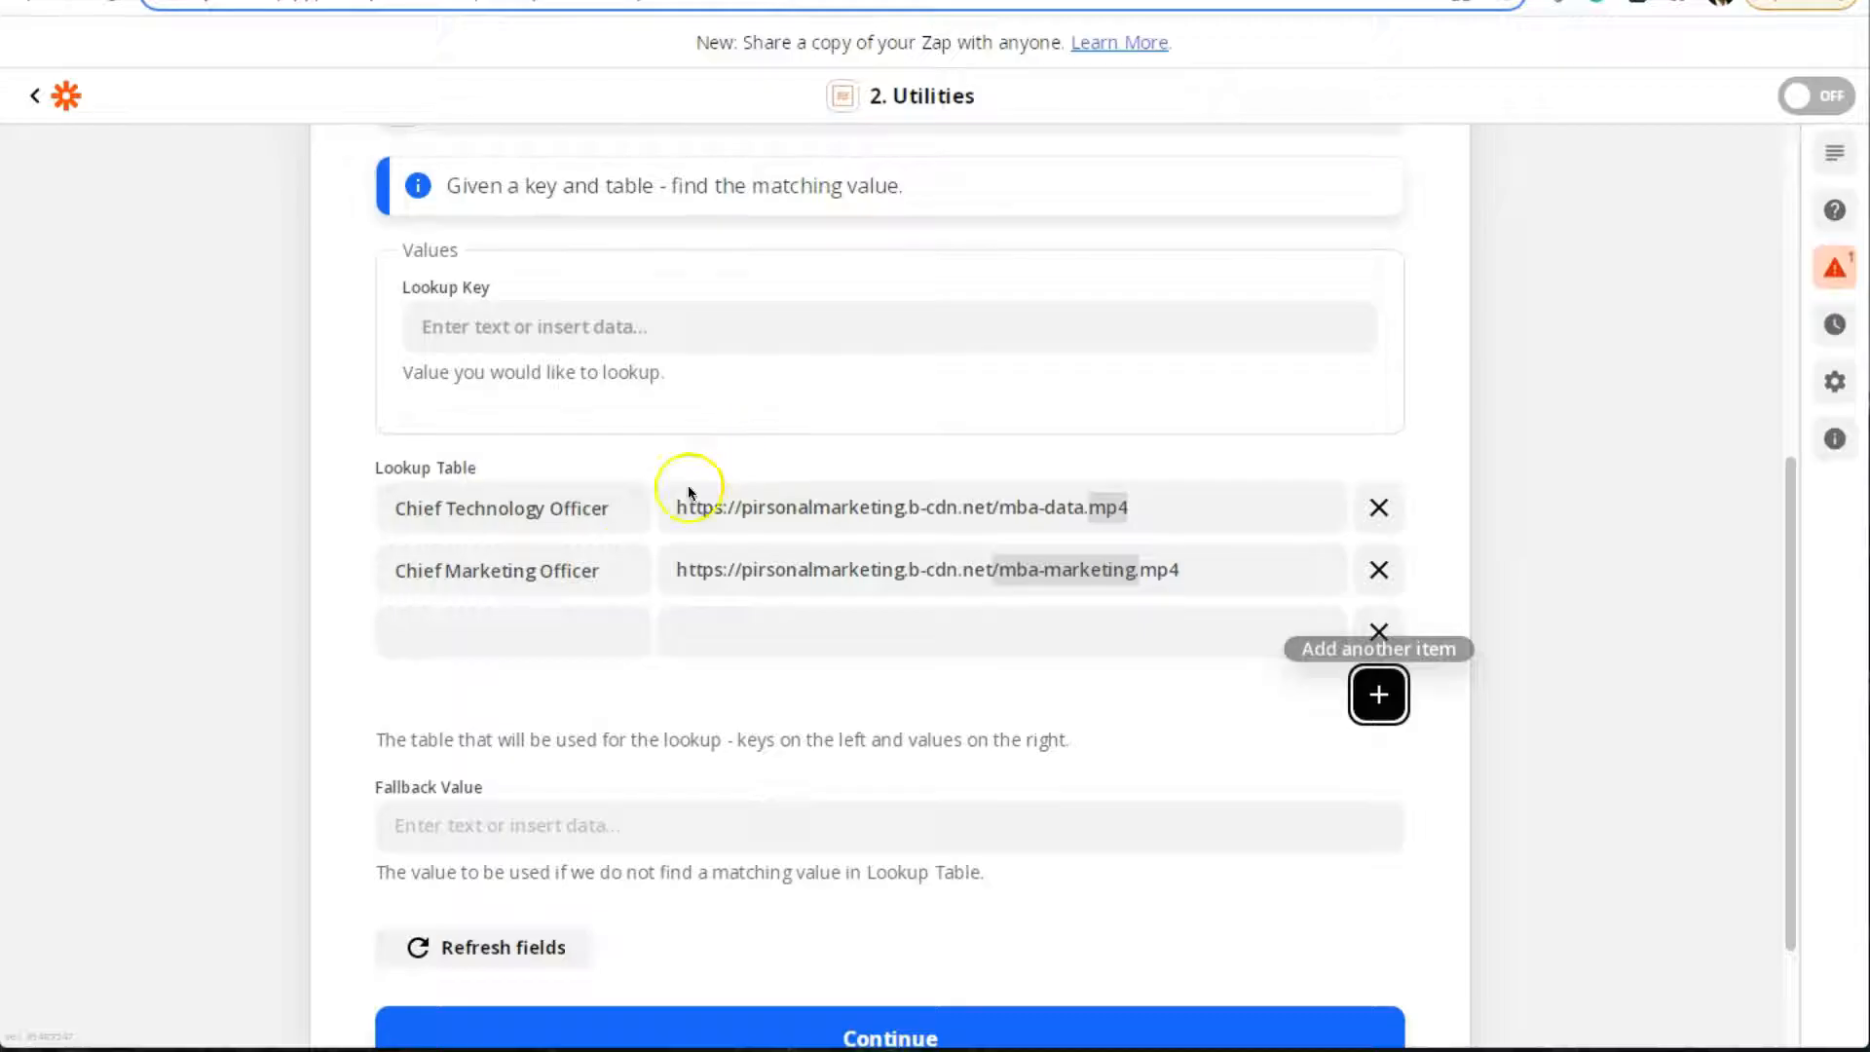
pyautogui.click(518, 643)
pyautogui.hotkey('ctrl', 'v')
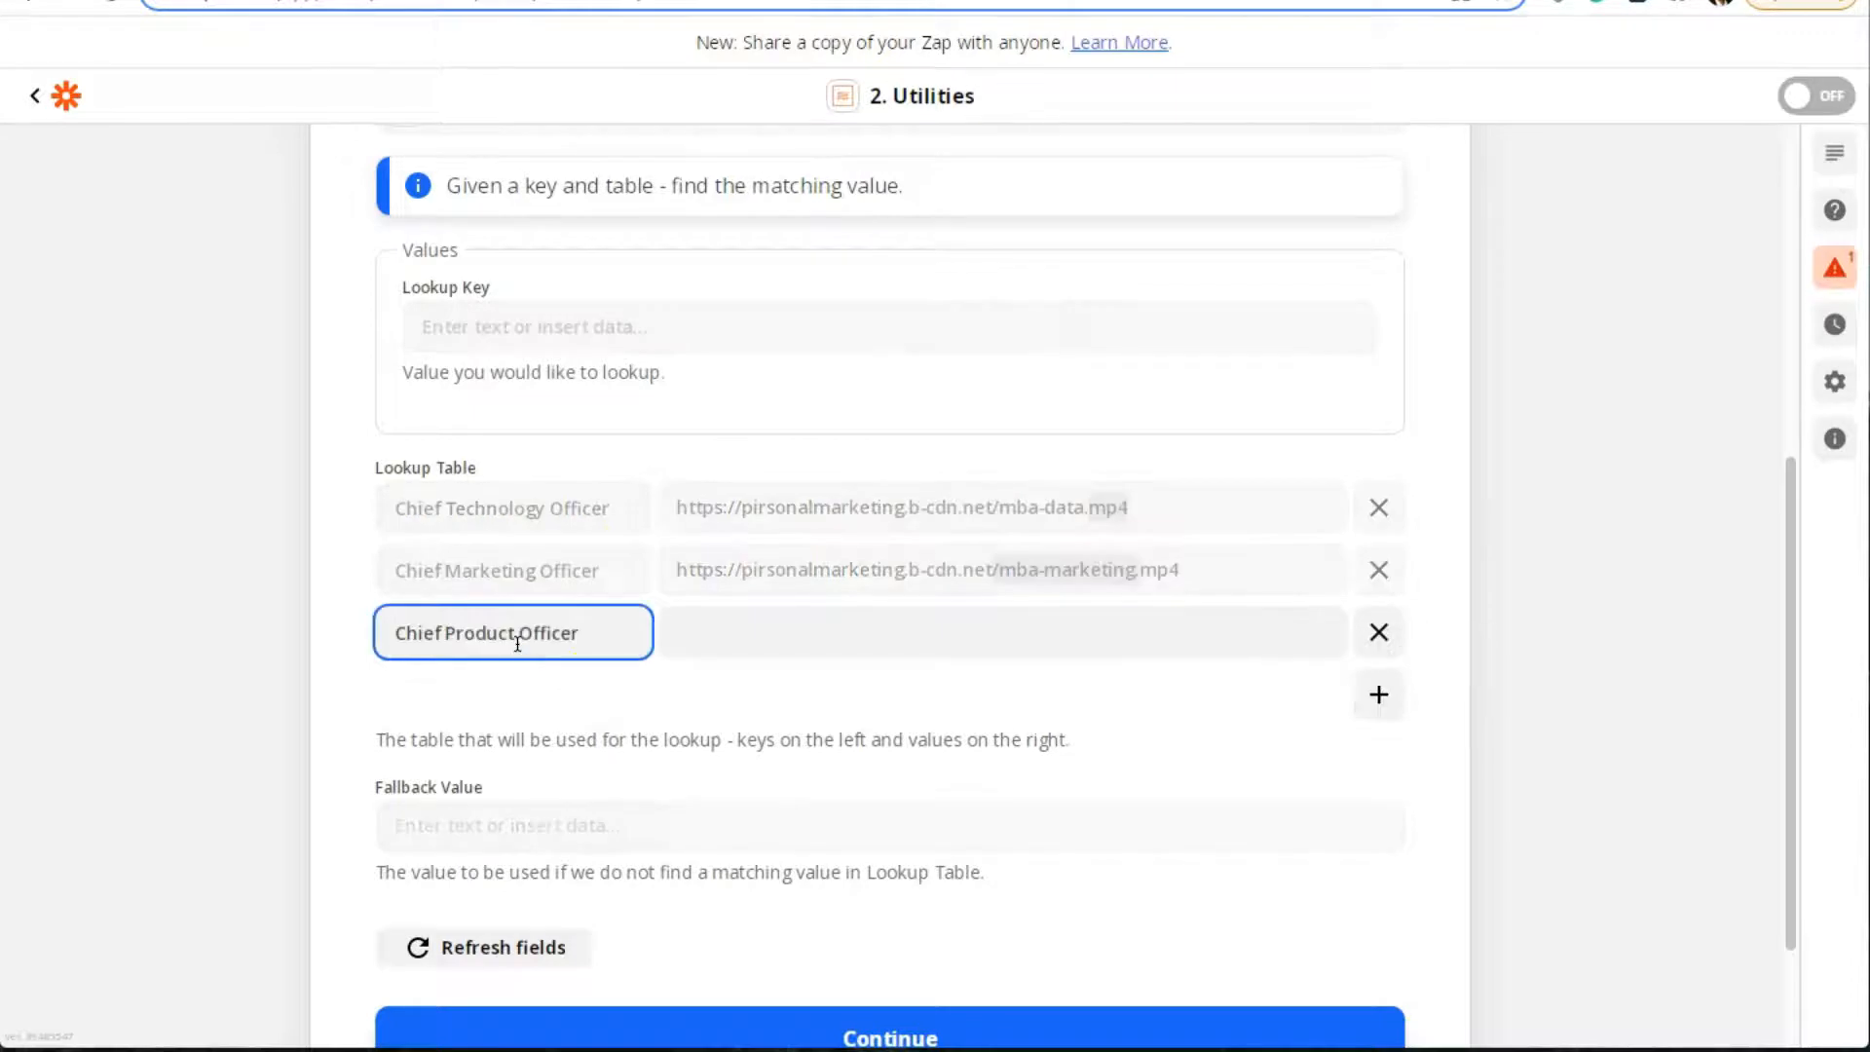
pyautogui.click(767, 618)
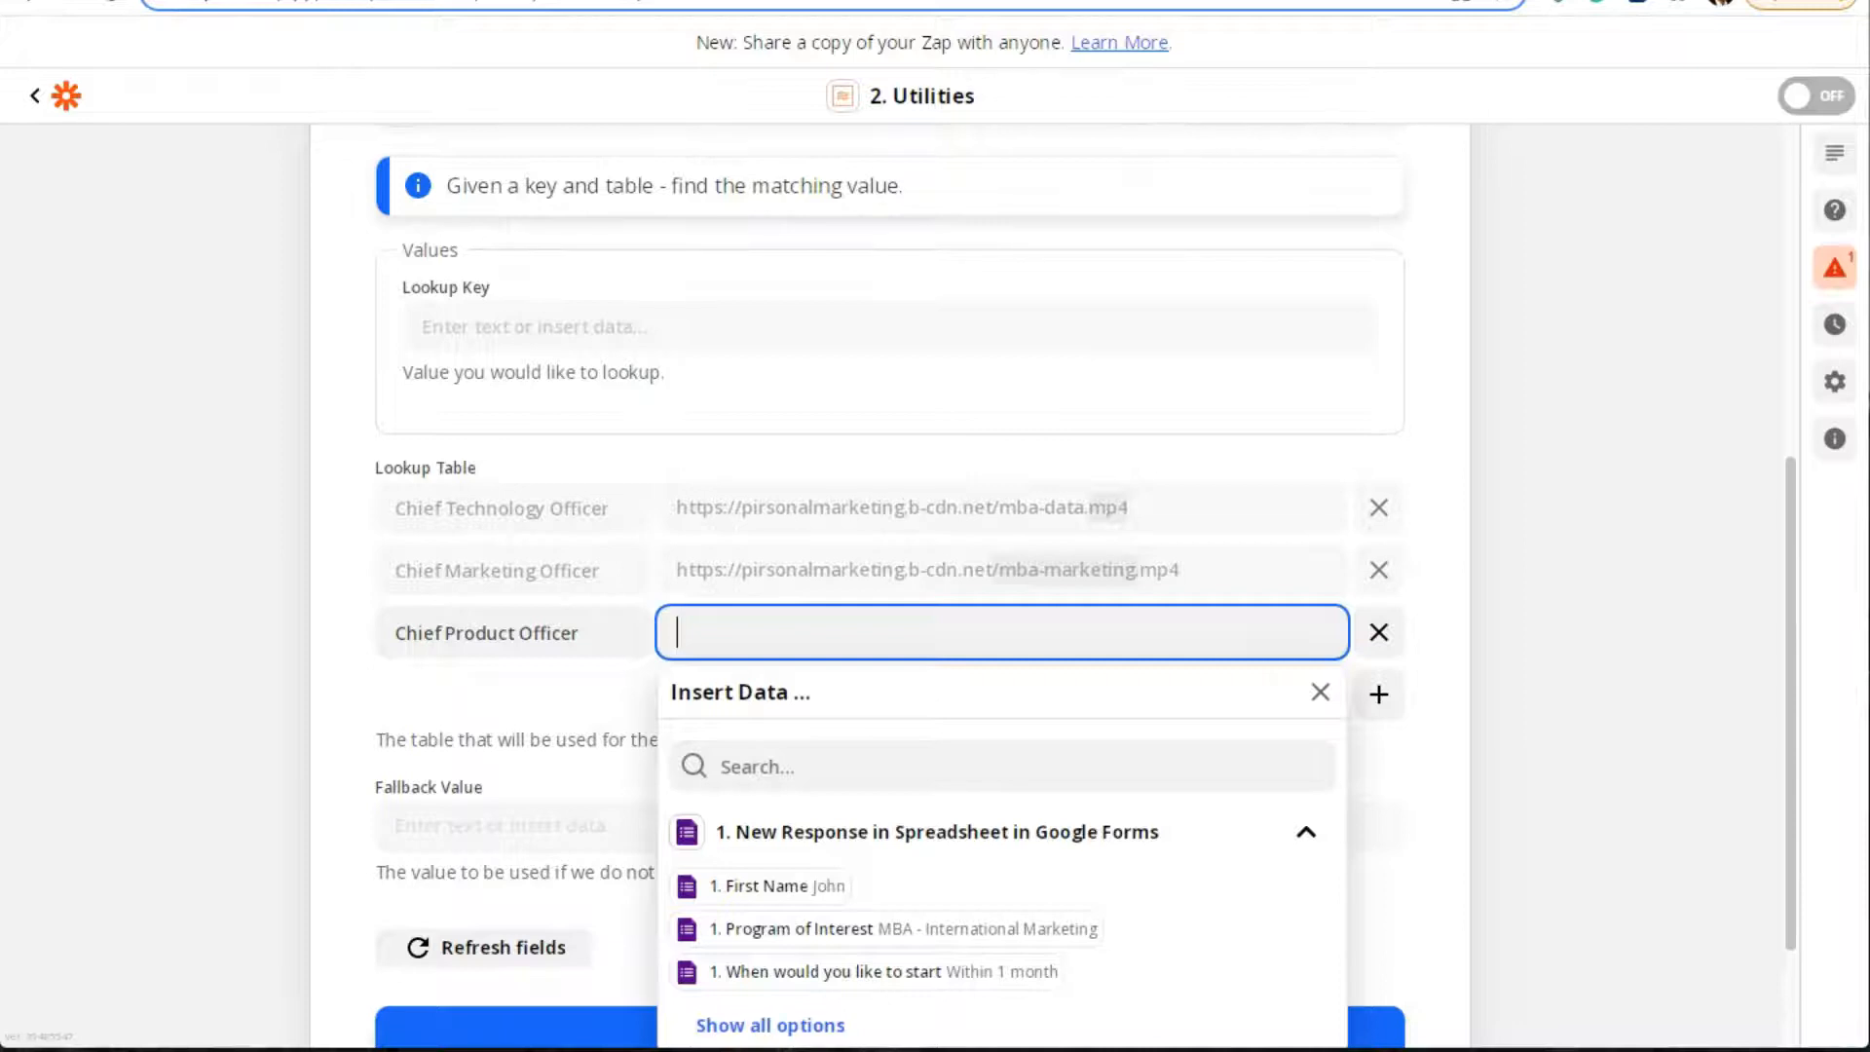
pyautogui.press('Escape')
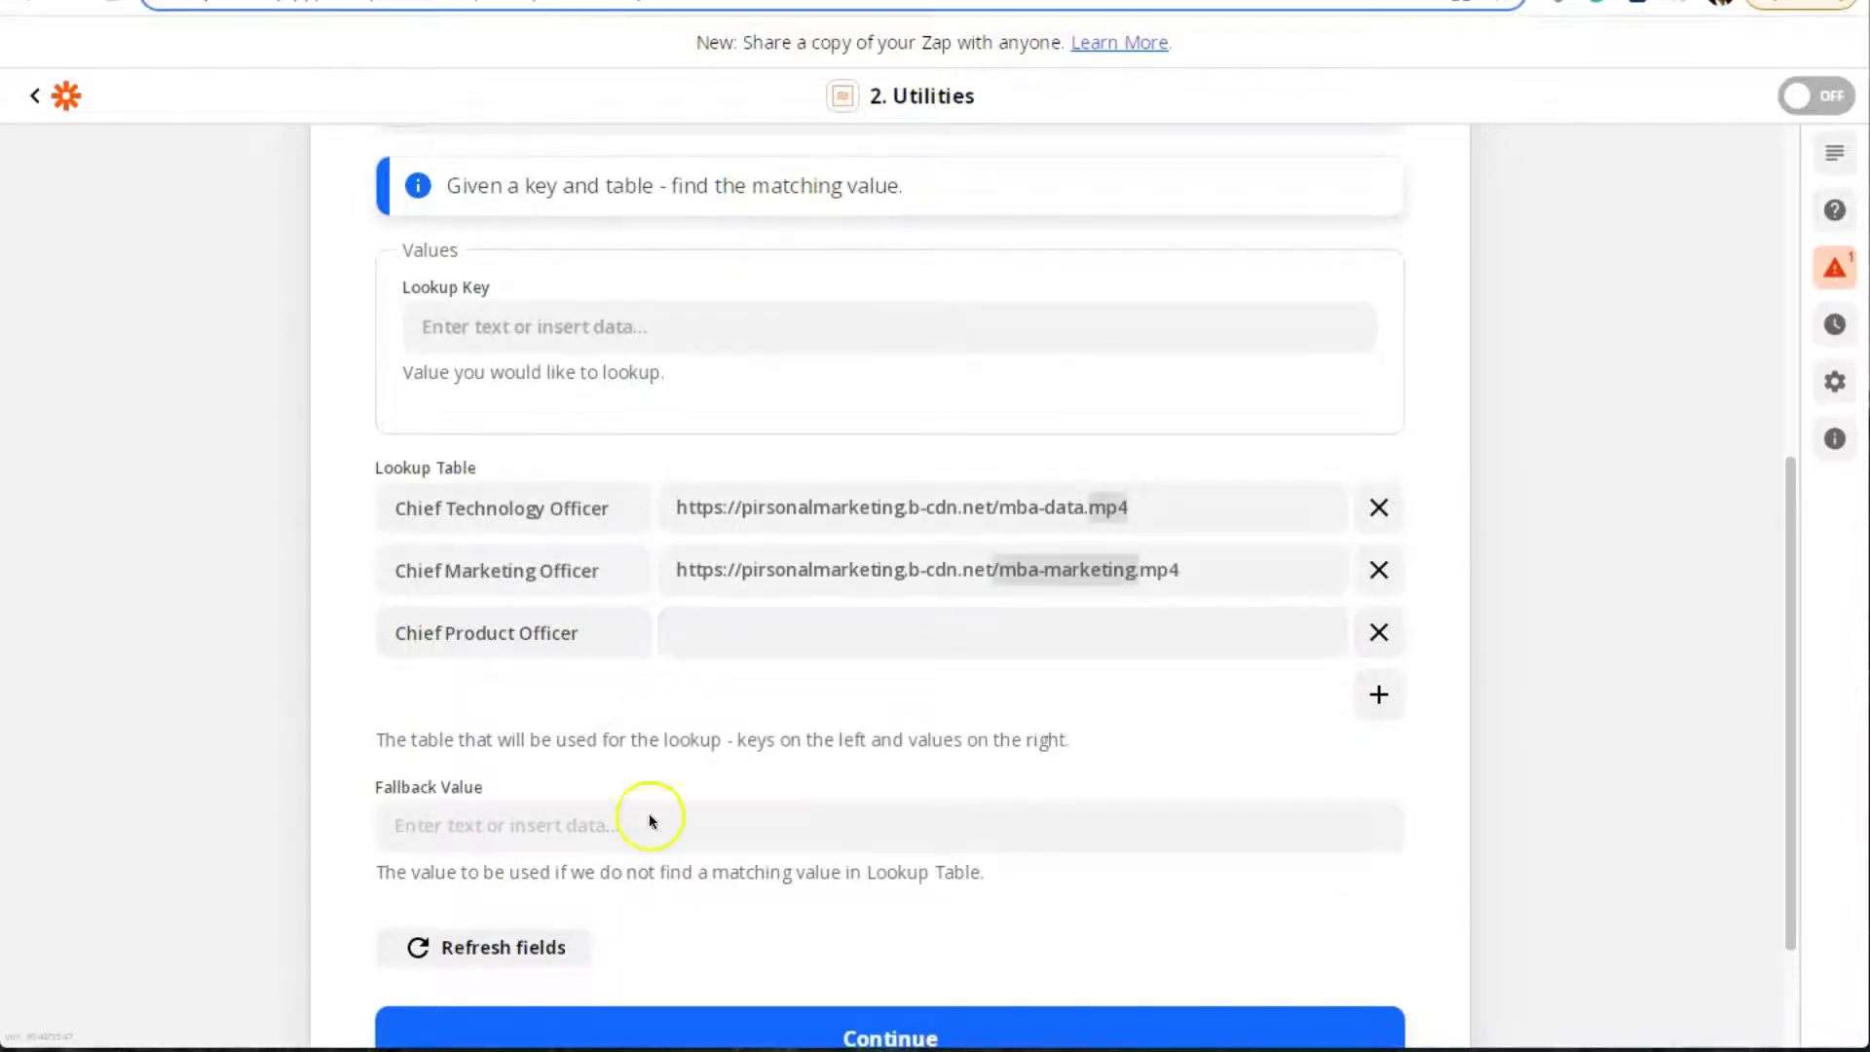
pyautogui.click(799, 636)
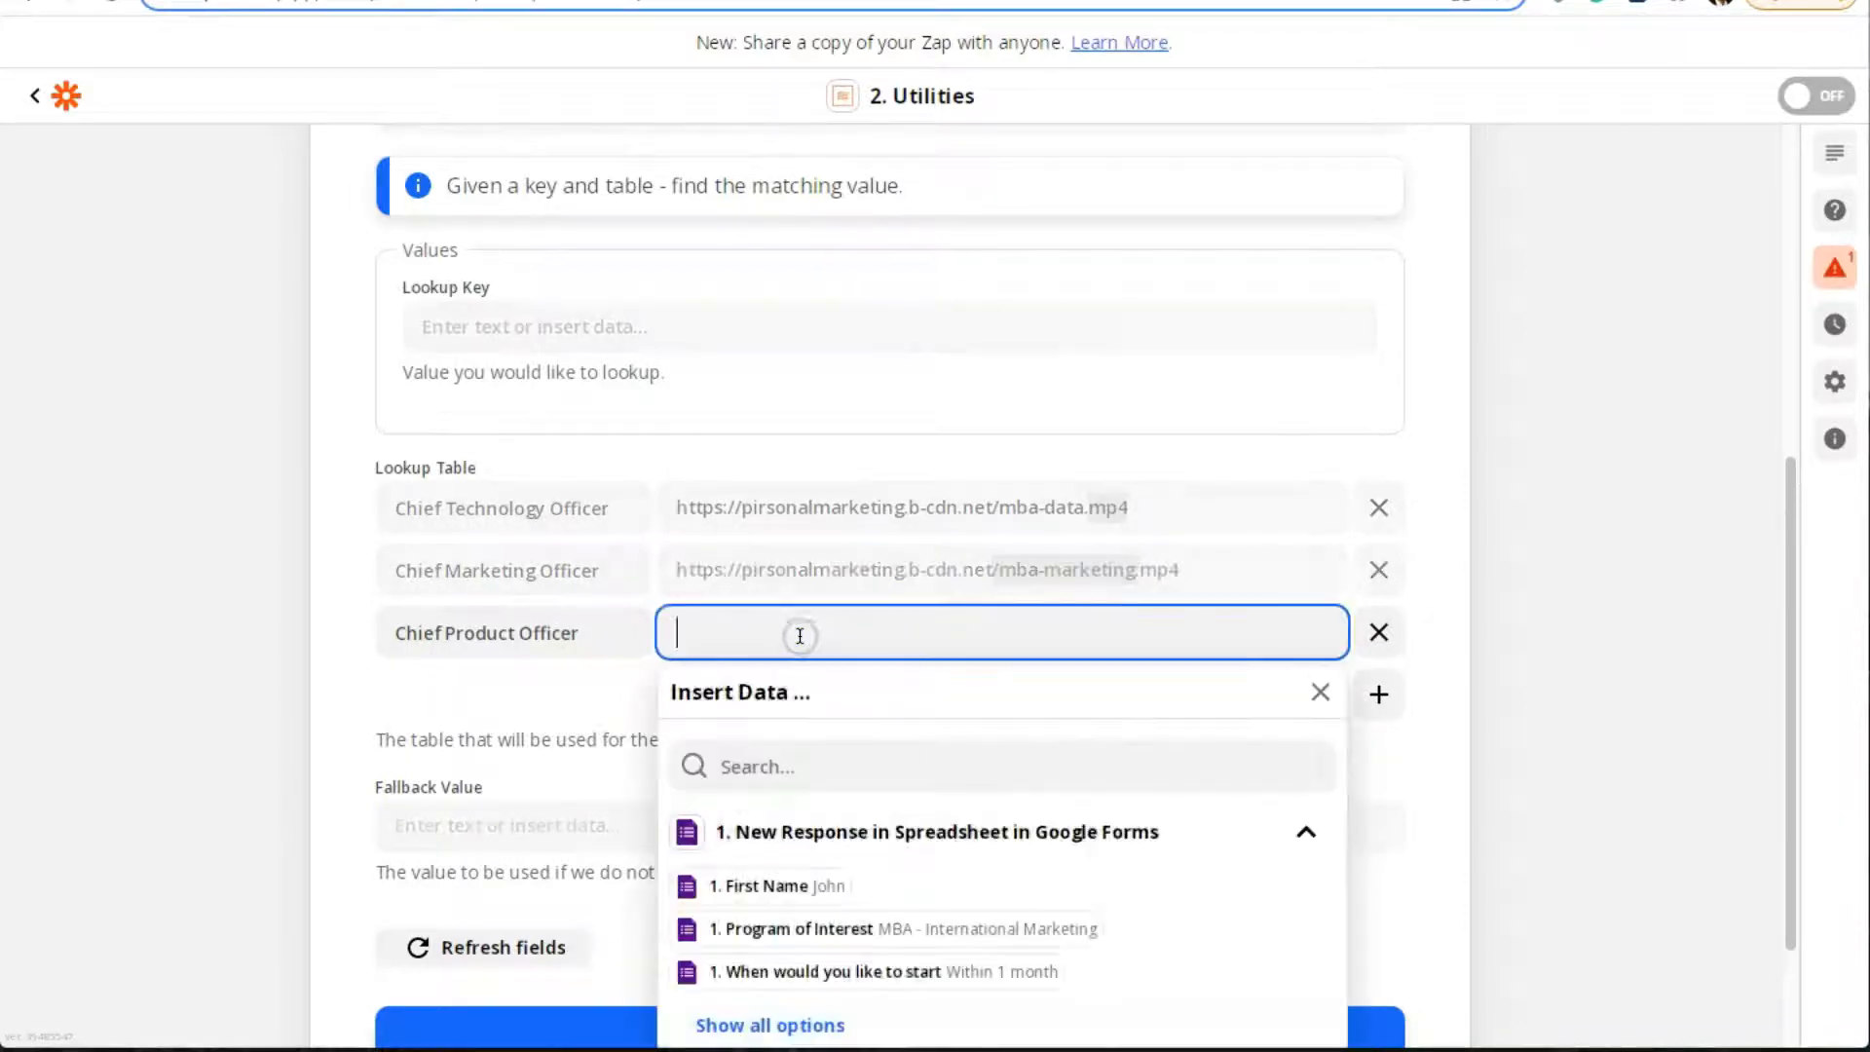
pyautogui.write('https://pirsonalmarketing.b-cdn.net/mba-product.mp4')
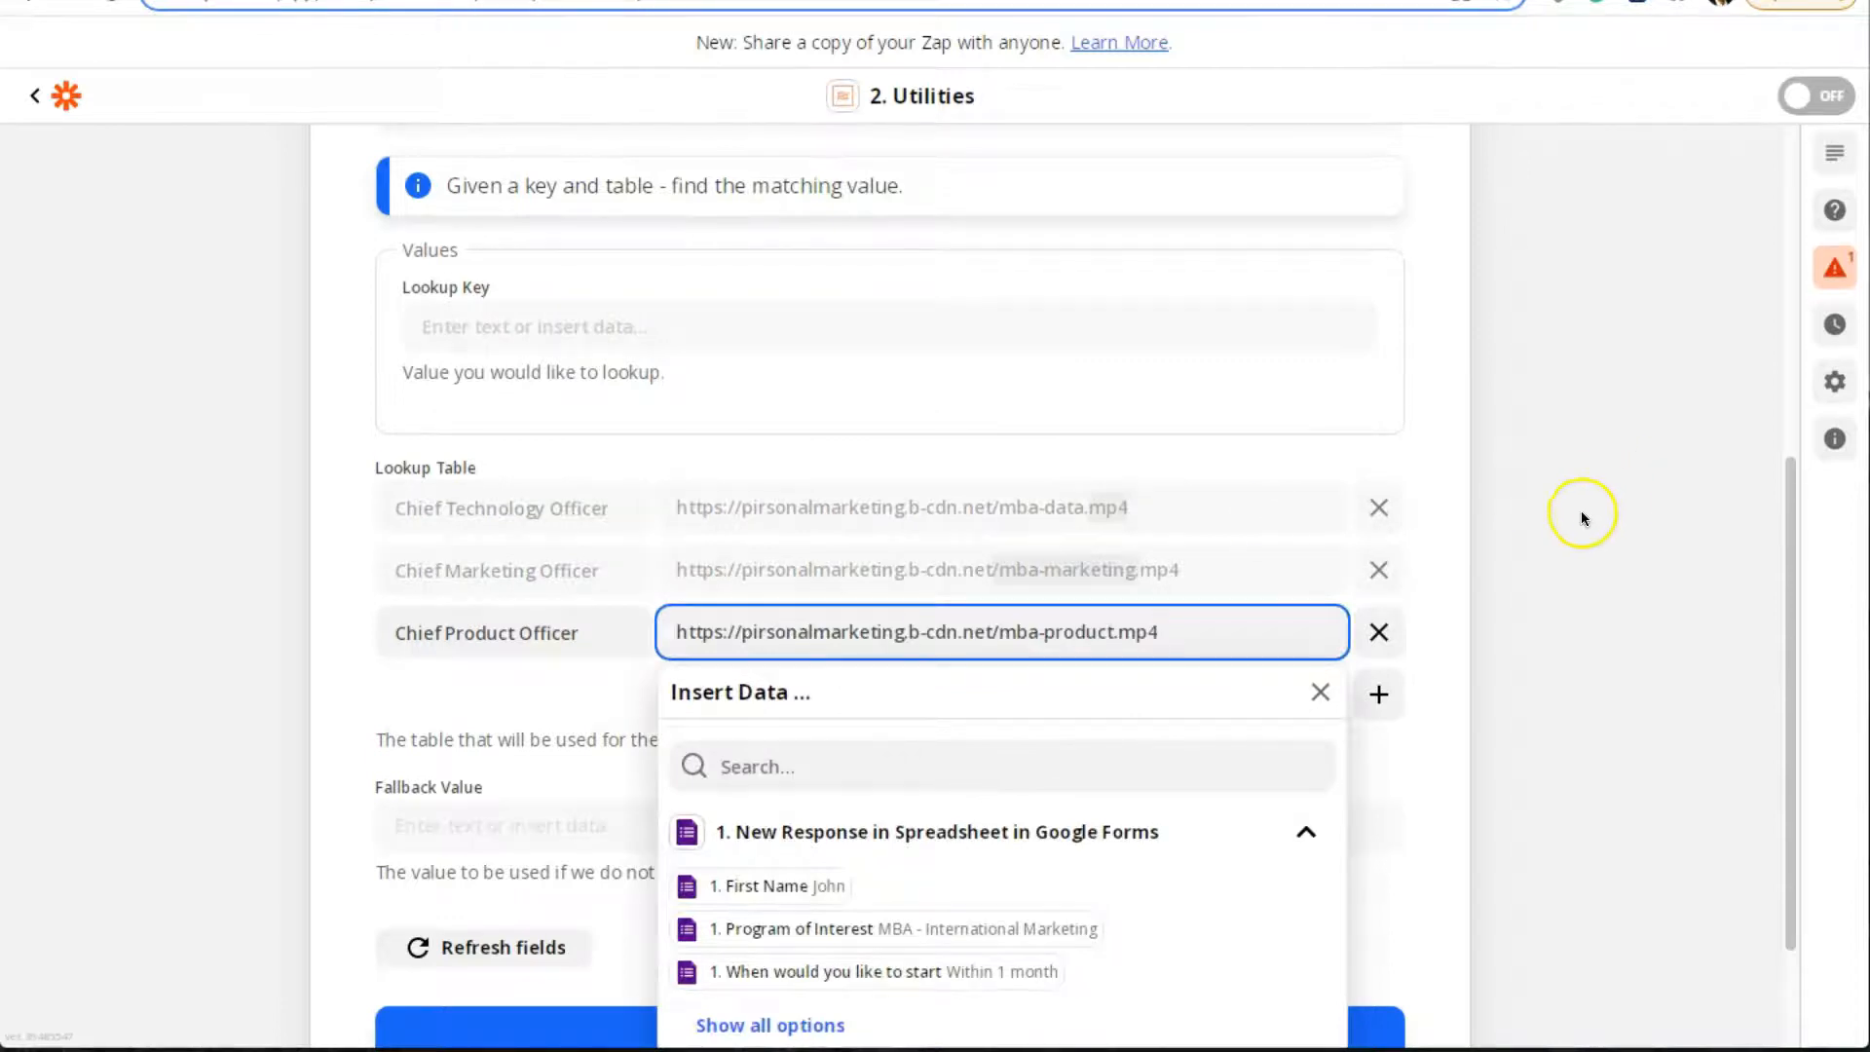
pyautogui.click(1582, 514)
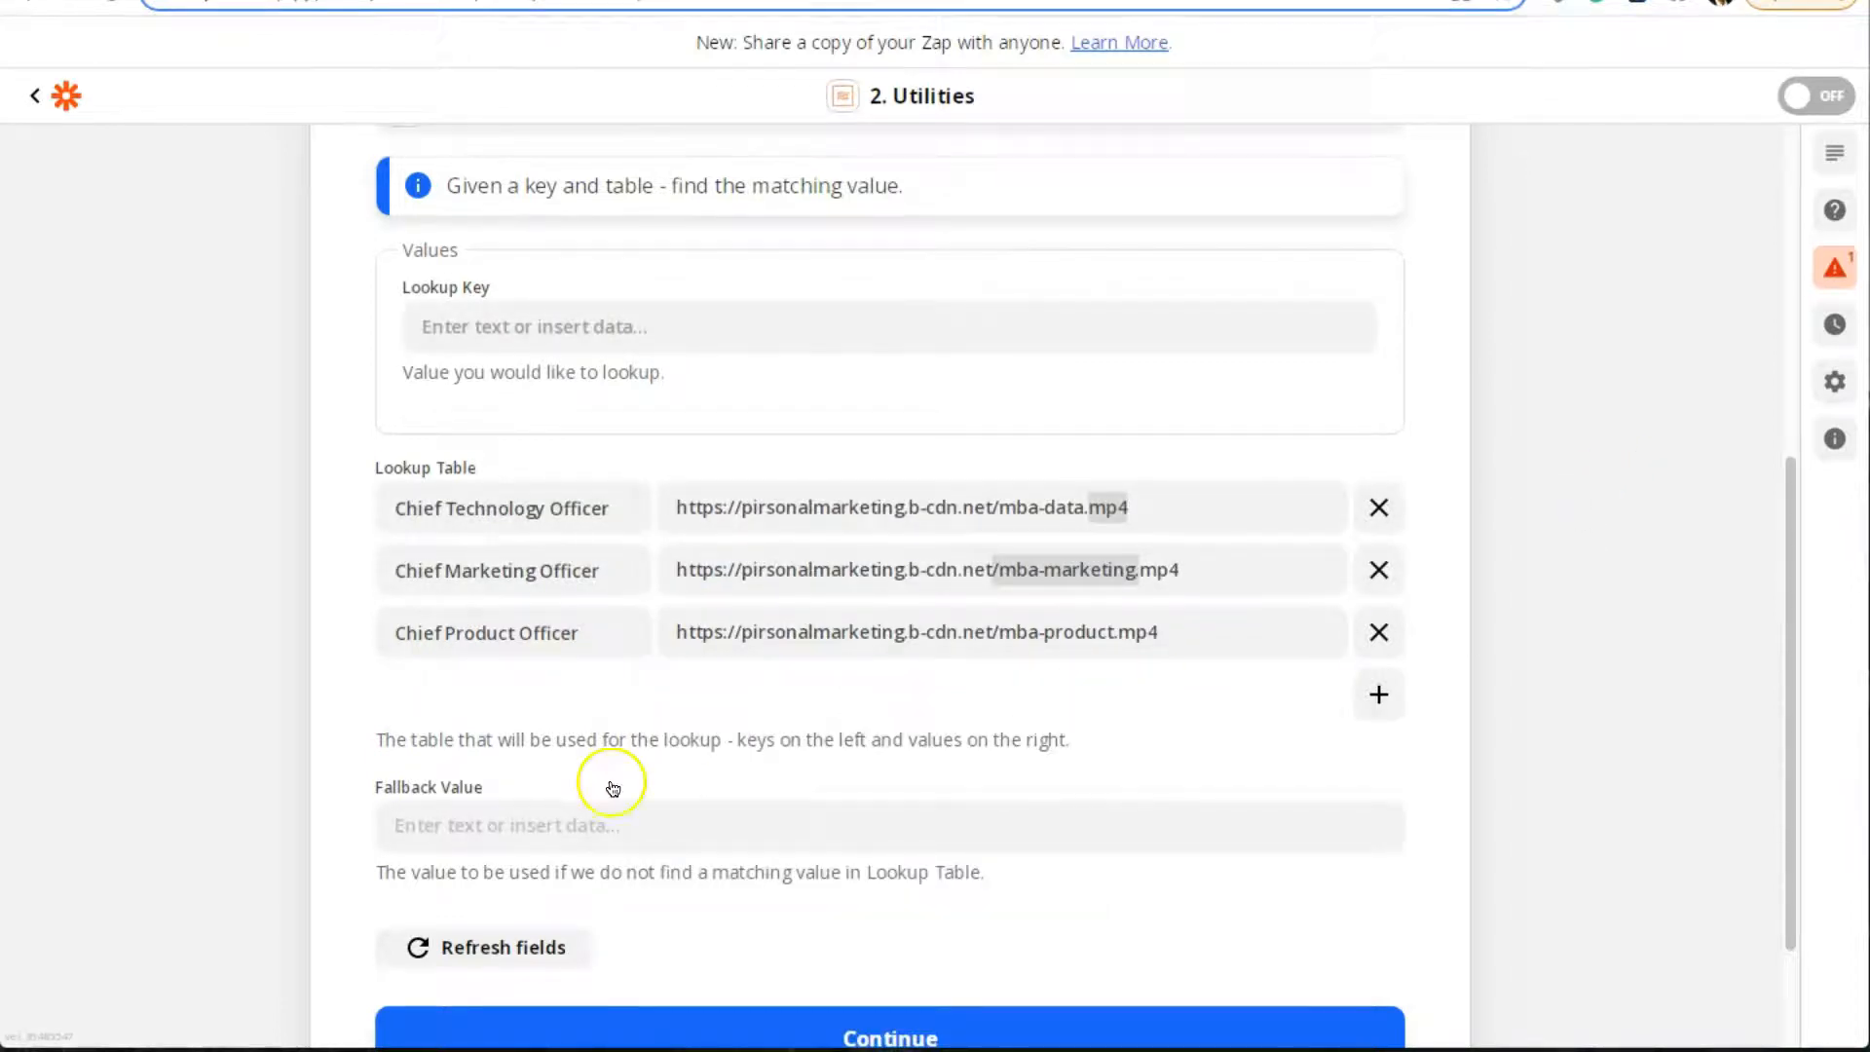
pyautogui.scroll(-1, 389, 774)
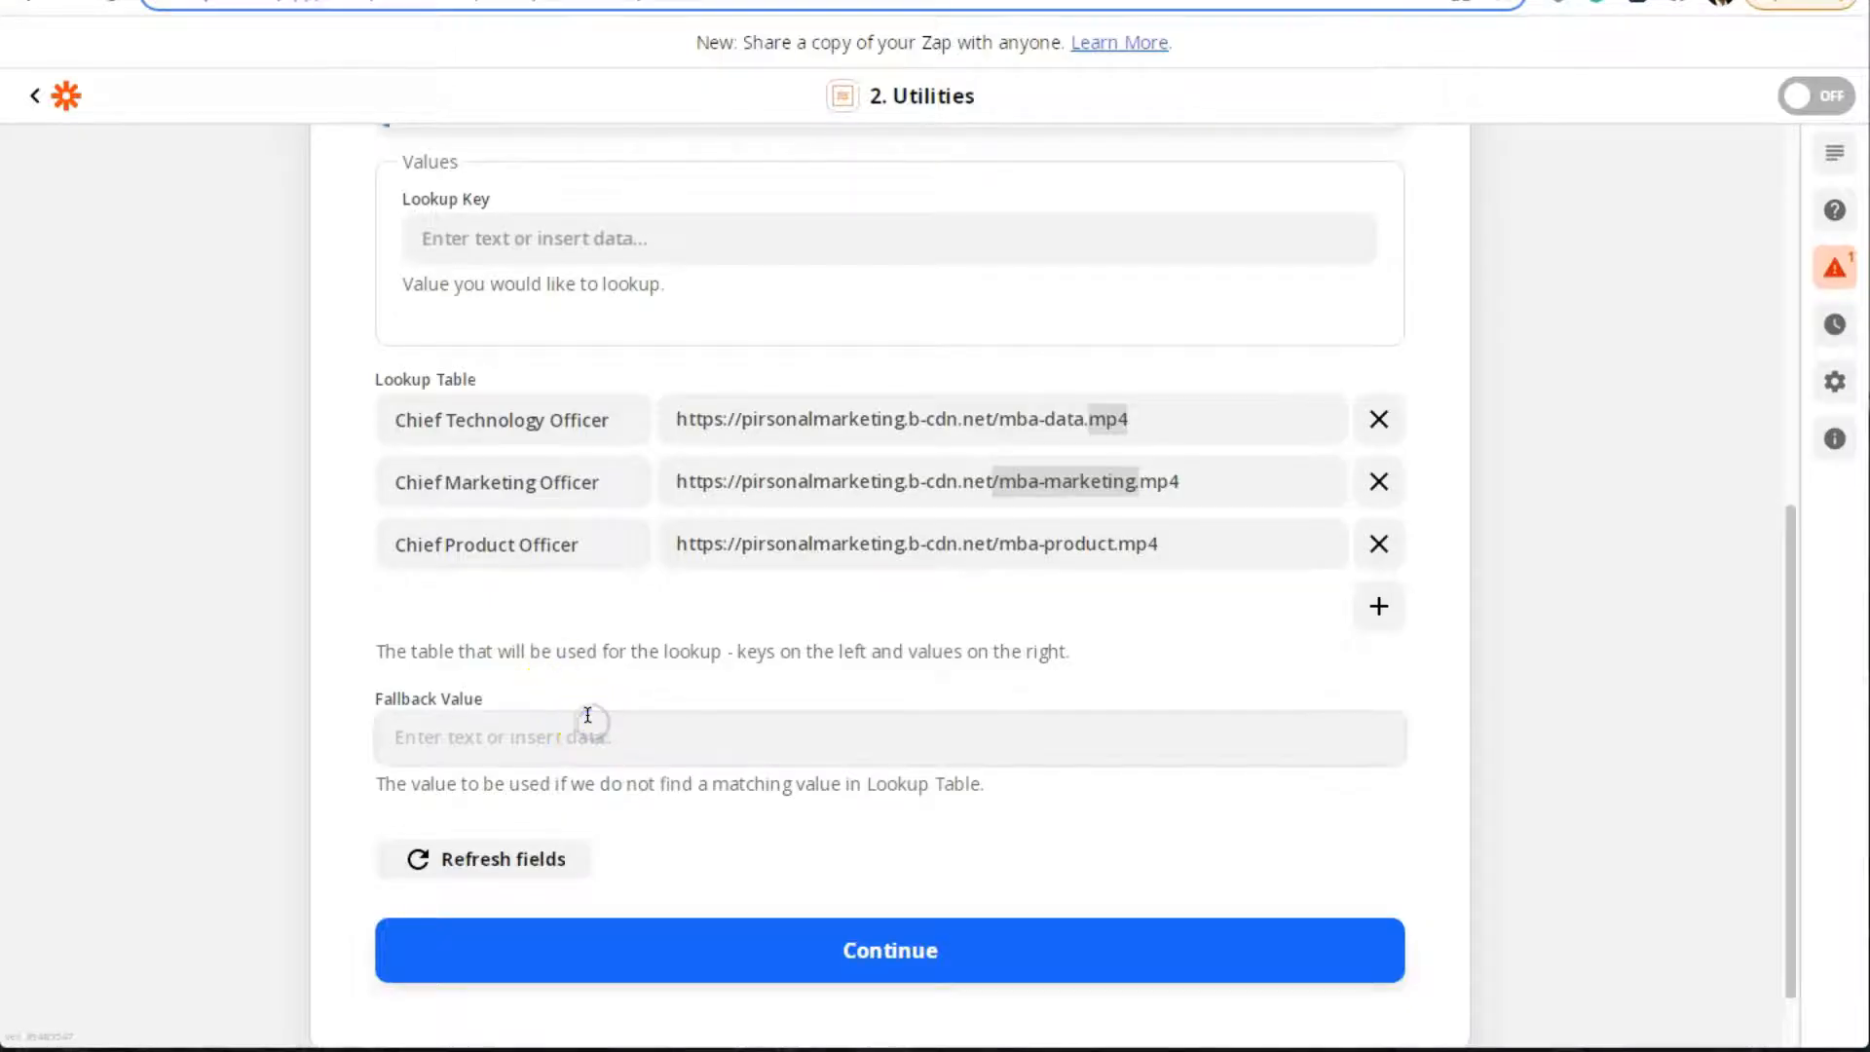
pyautogui.click(587, 715)
pyautogui.write('https://pirsonalmarketing.b-cdn.net/mba-product.mp4')
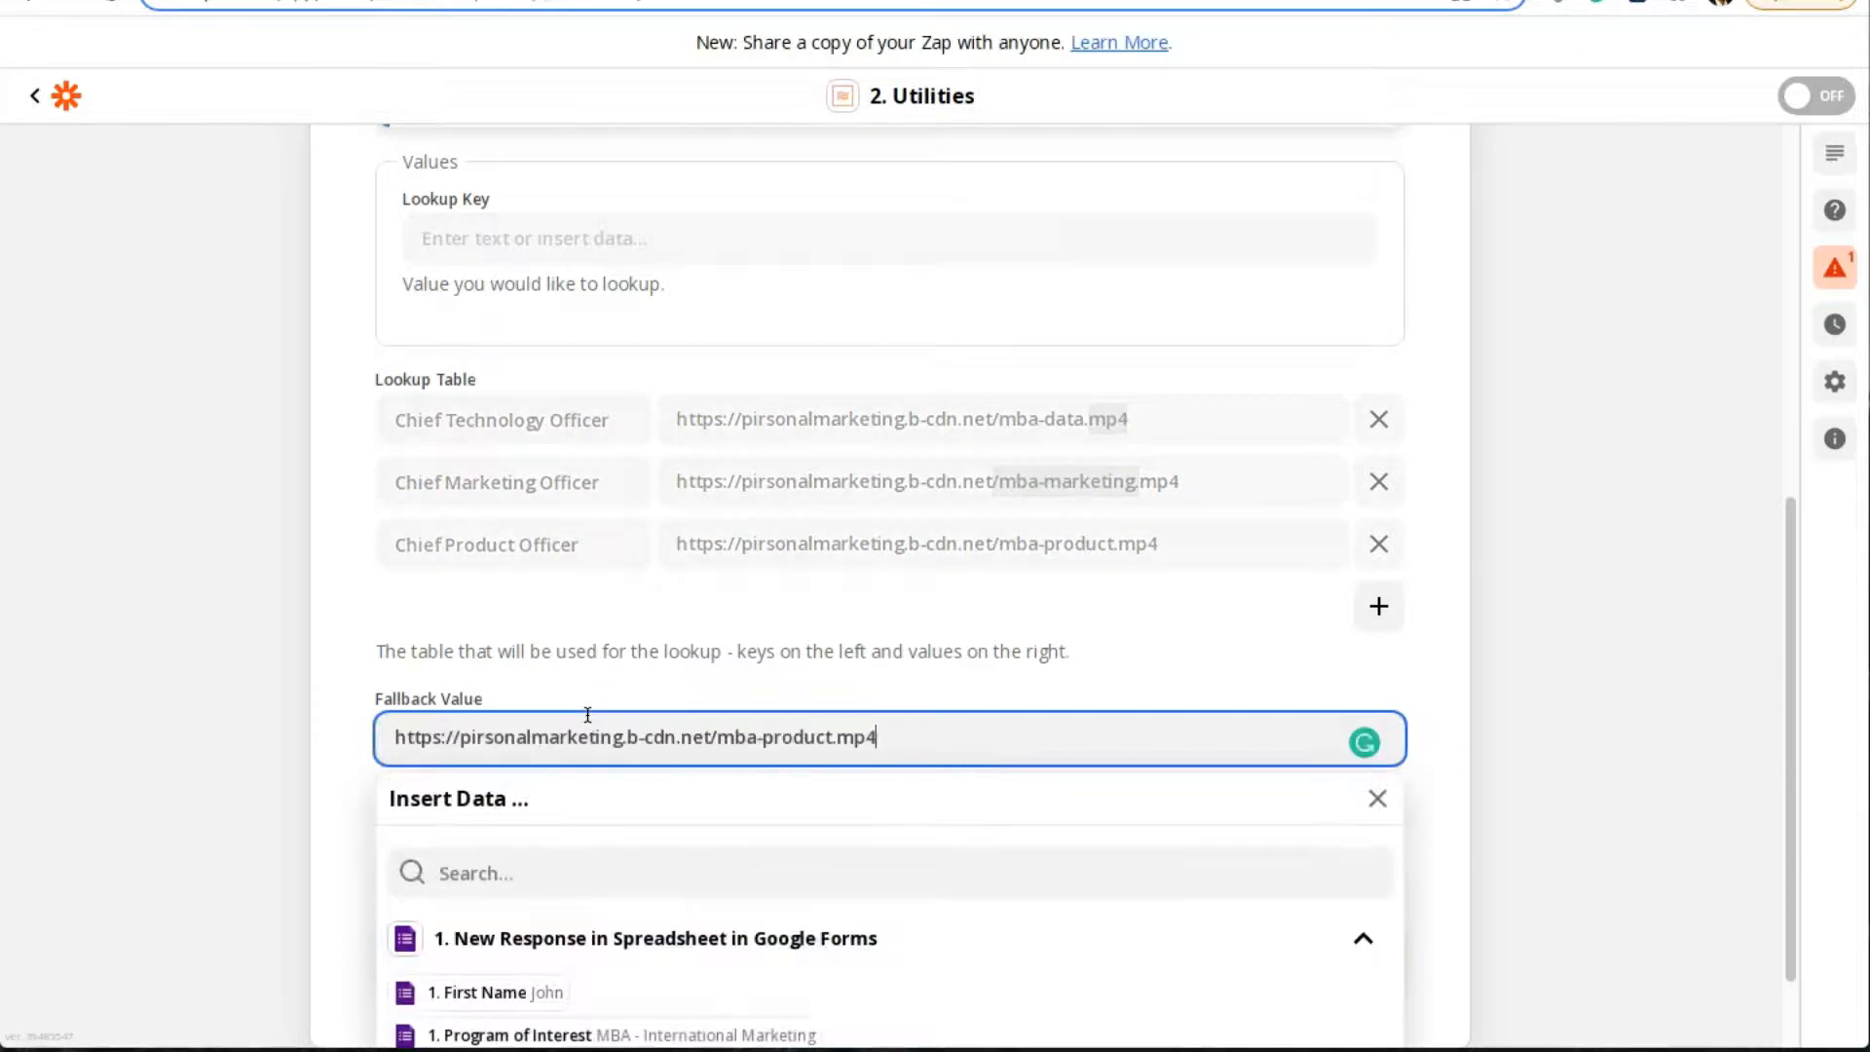
pyautogui.click(1618, 634)
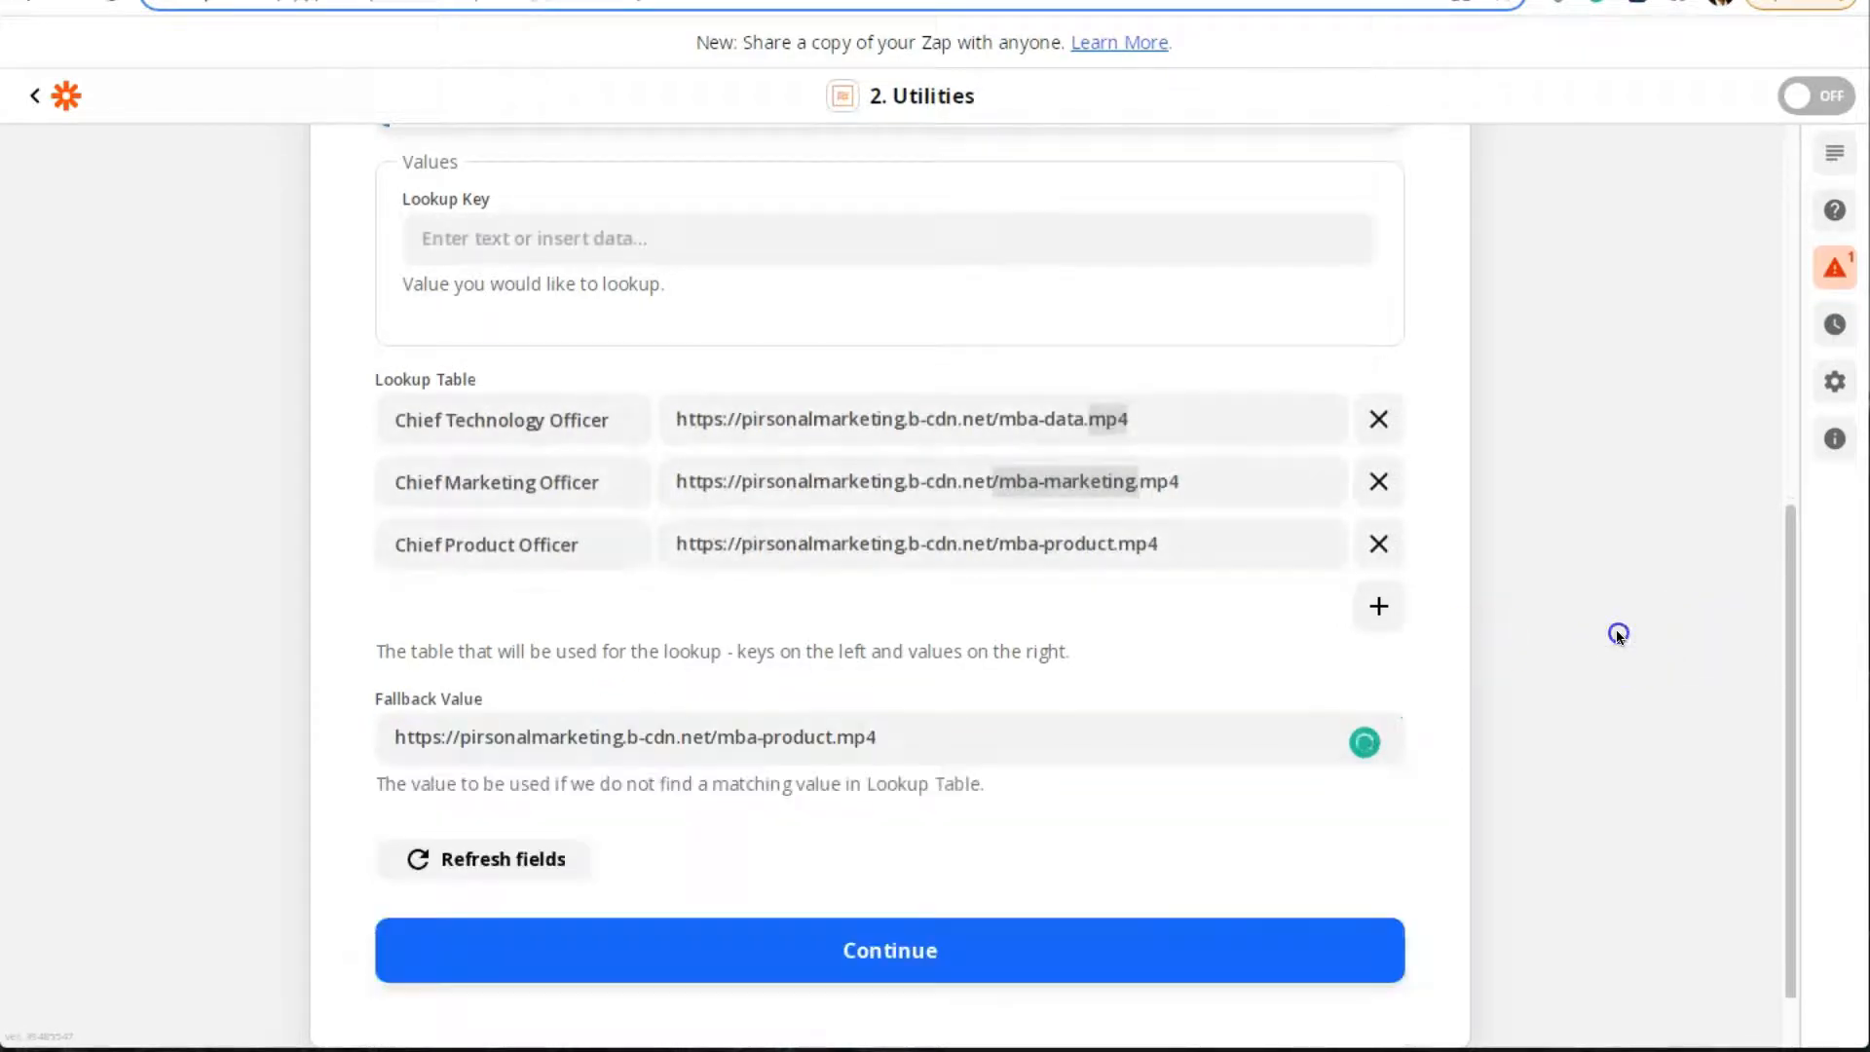
# Set the Lookup Key to the What's Your Position? answer from the Google Forms response
pyautogui.scroll(2, 1597, 638)
pyautogui.scroll(2, 1589, 643)
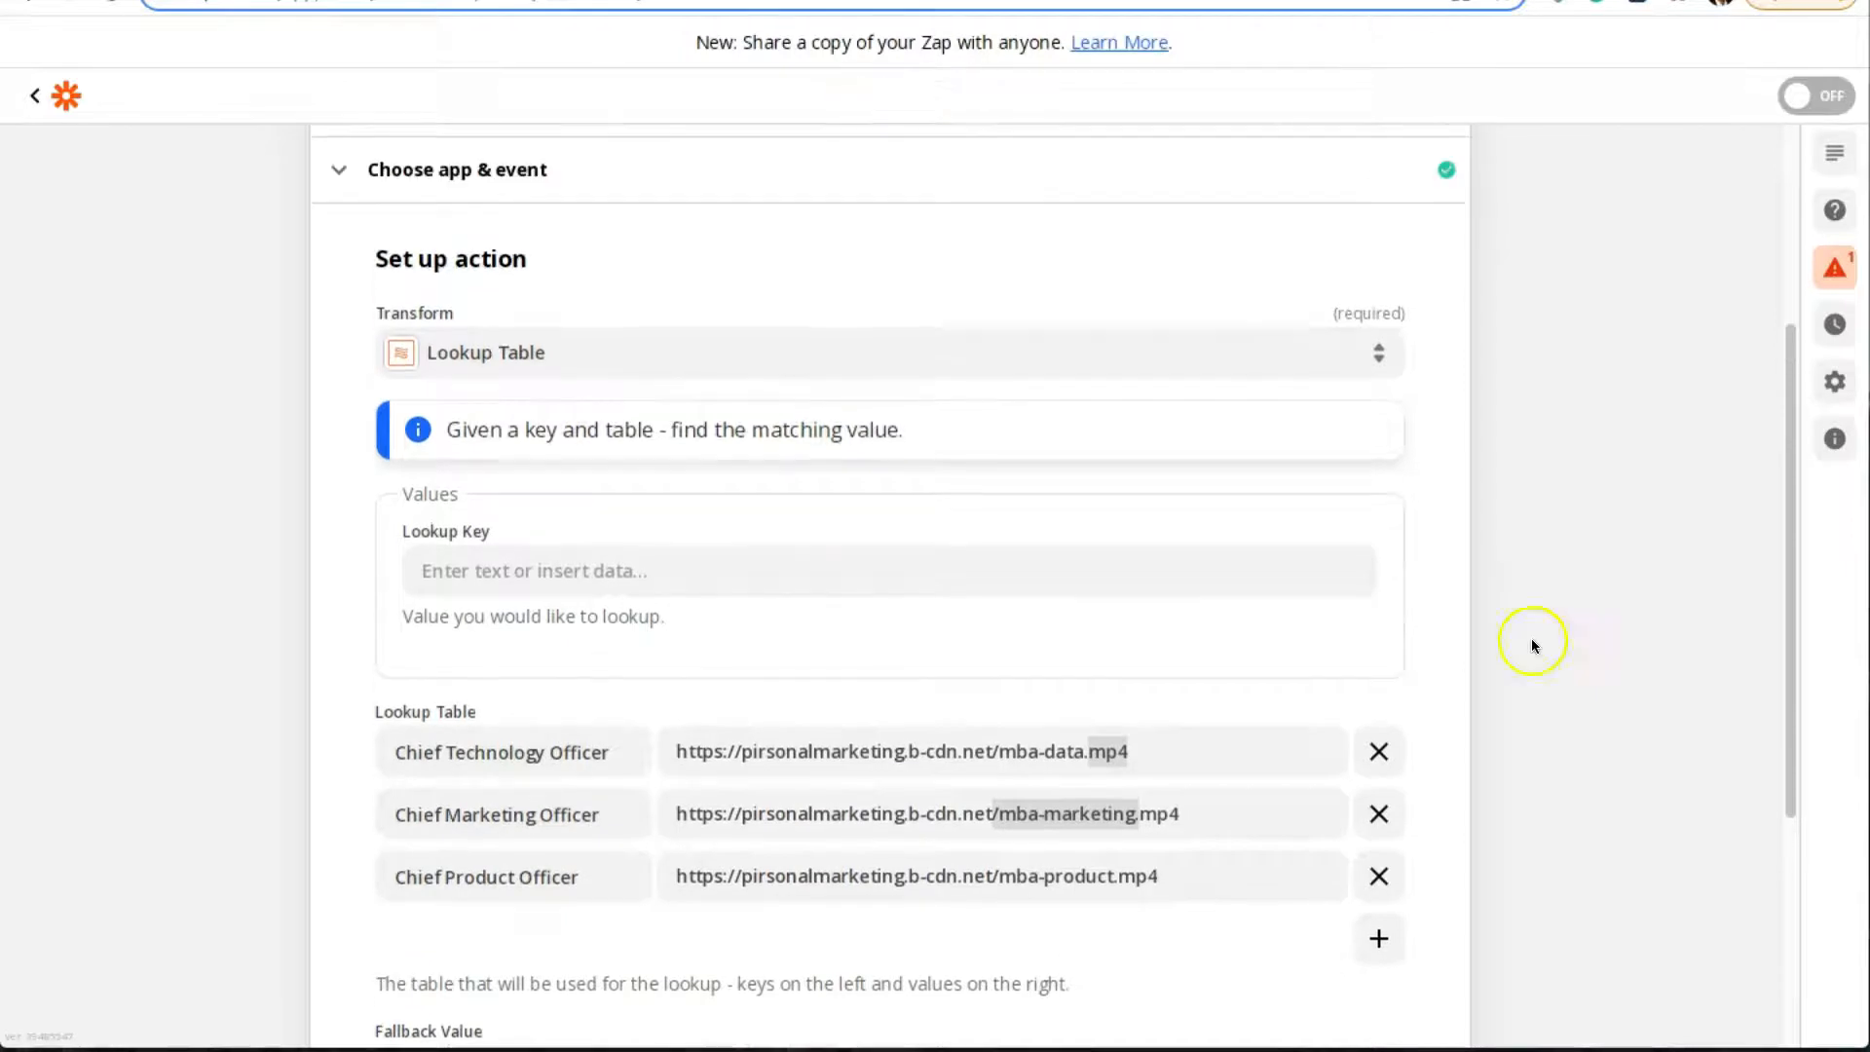
pyautogui.click(610, 584)
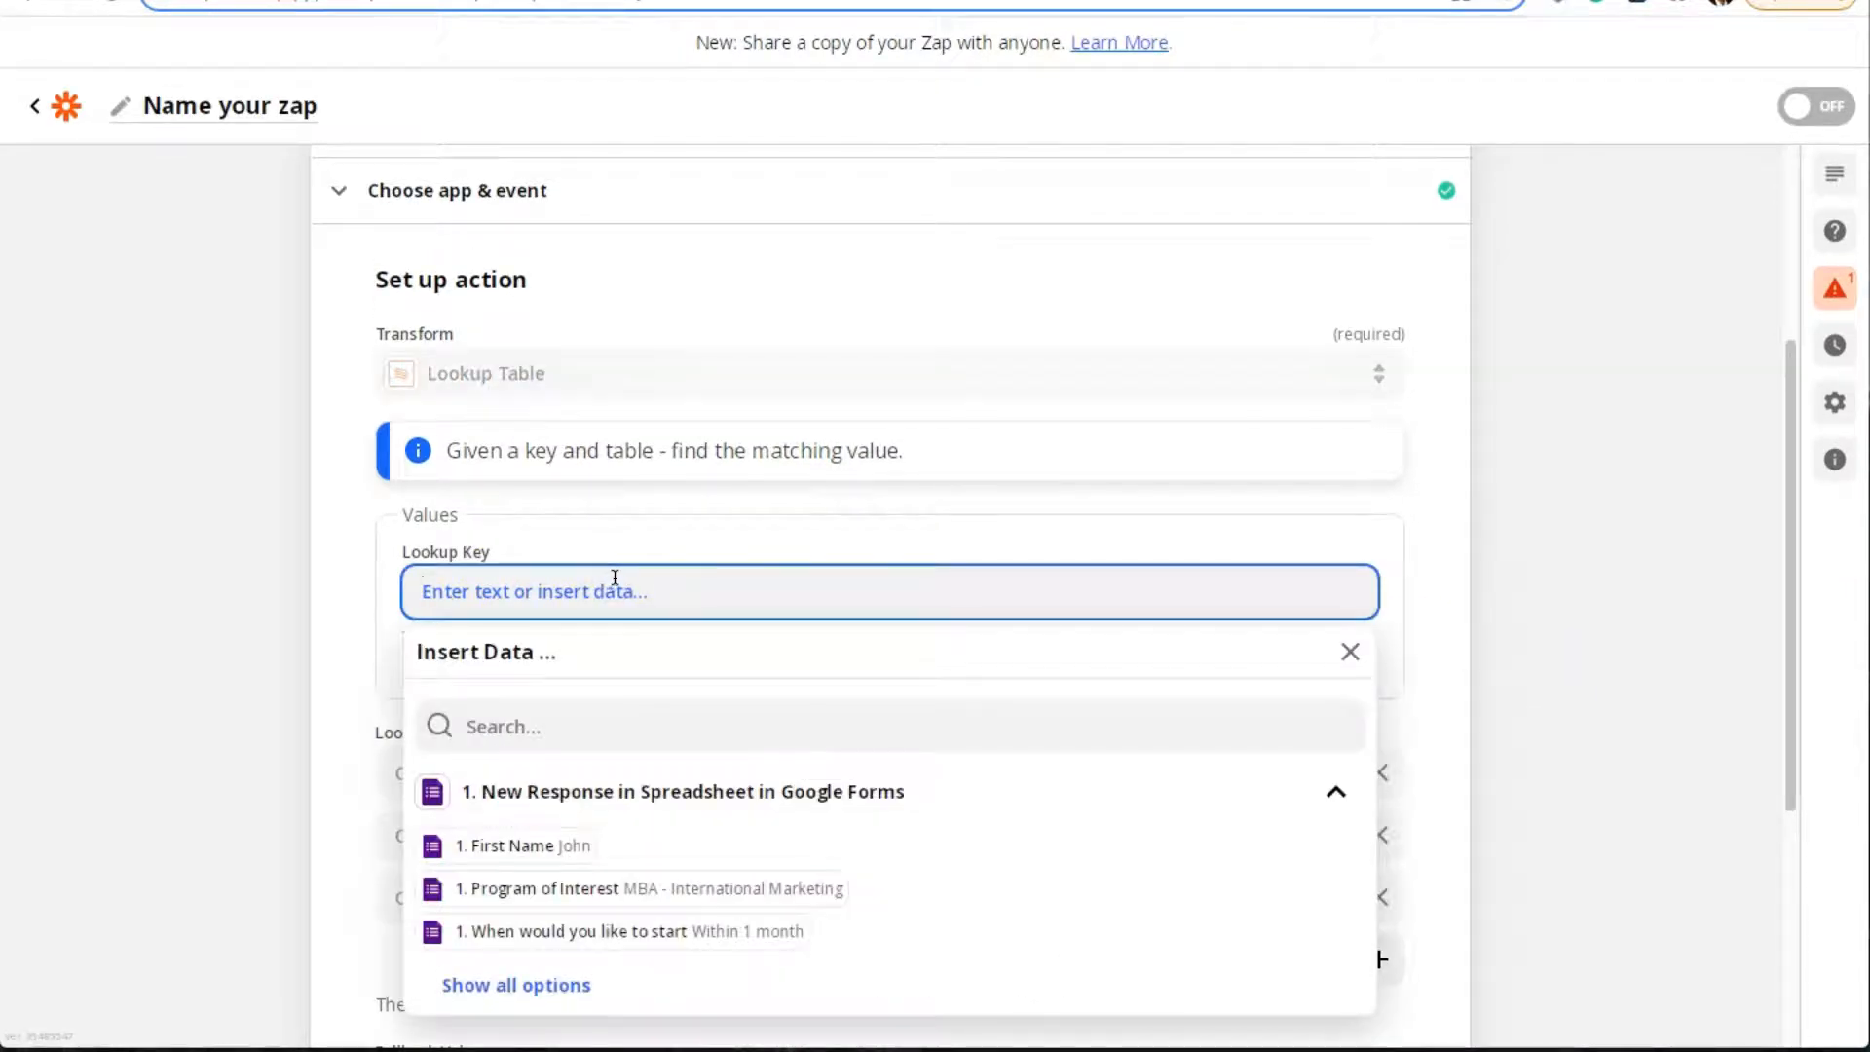
pyautogui.click(530, 986)
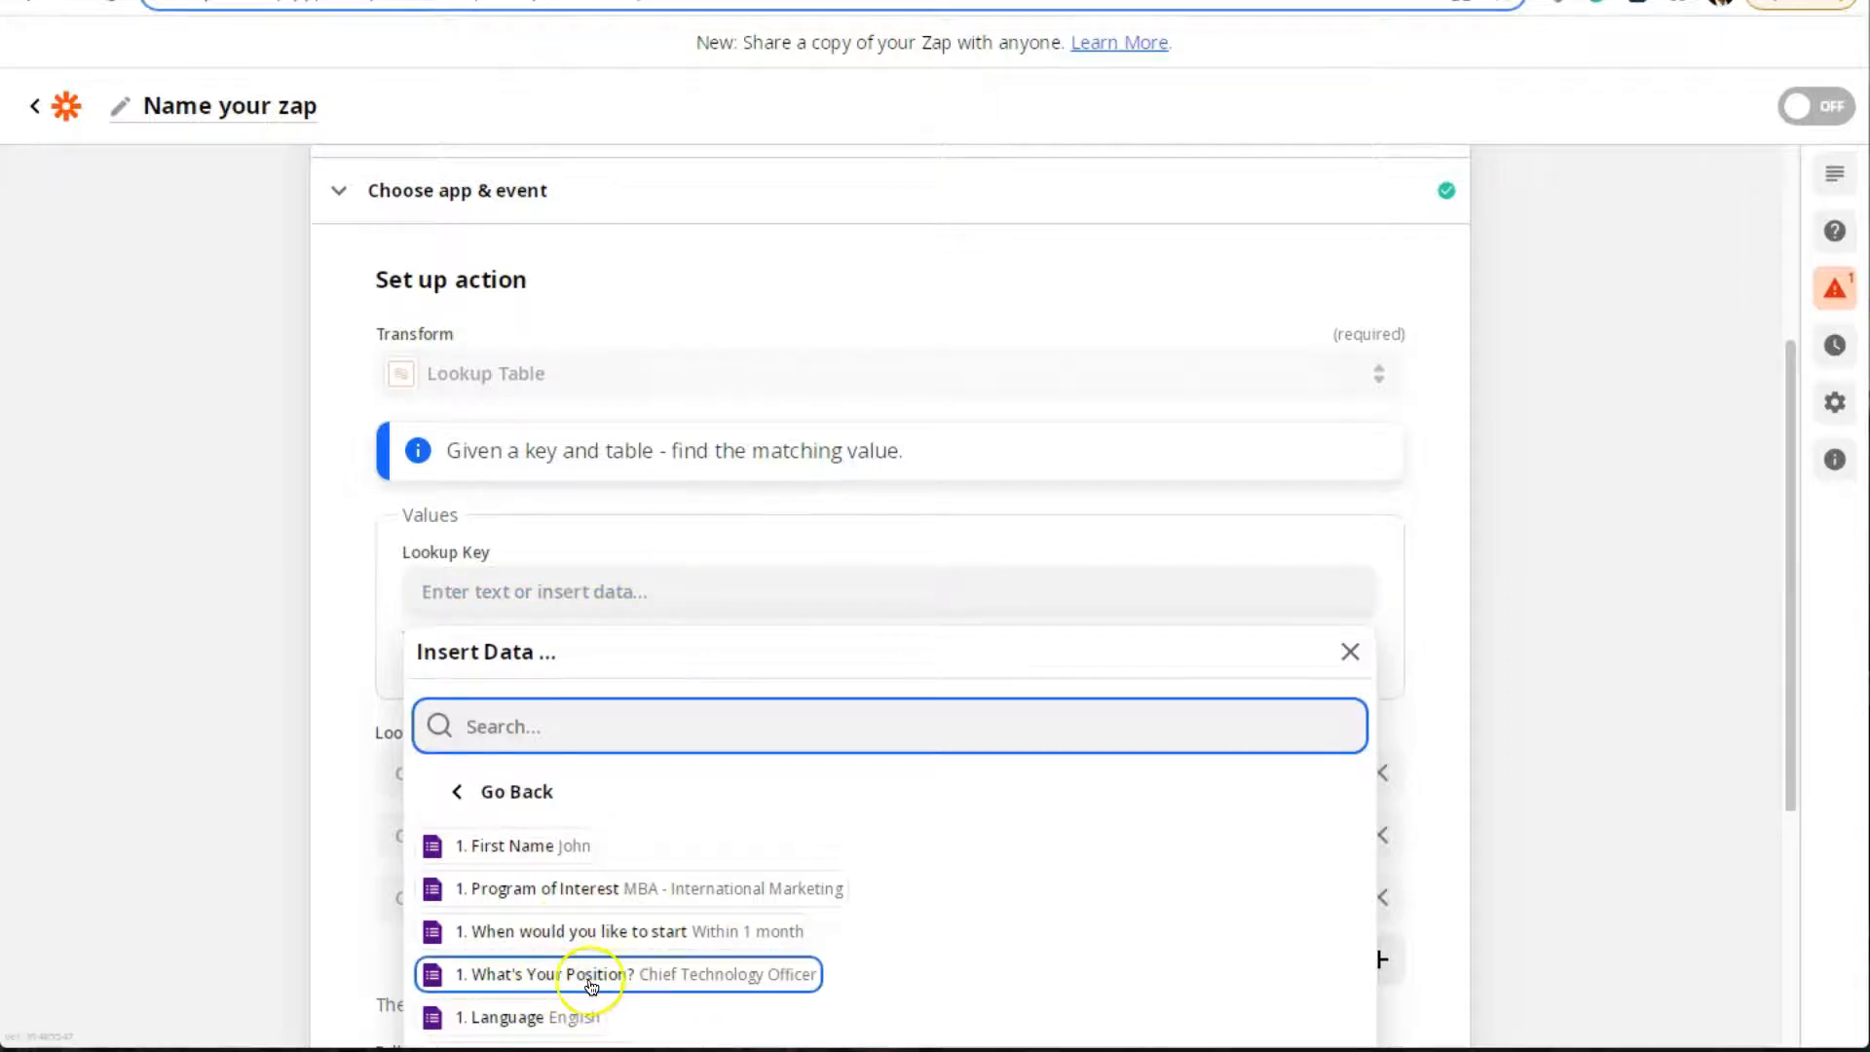
pyautogui.click(676, 976)
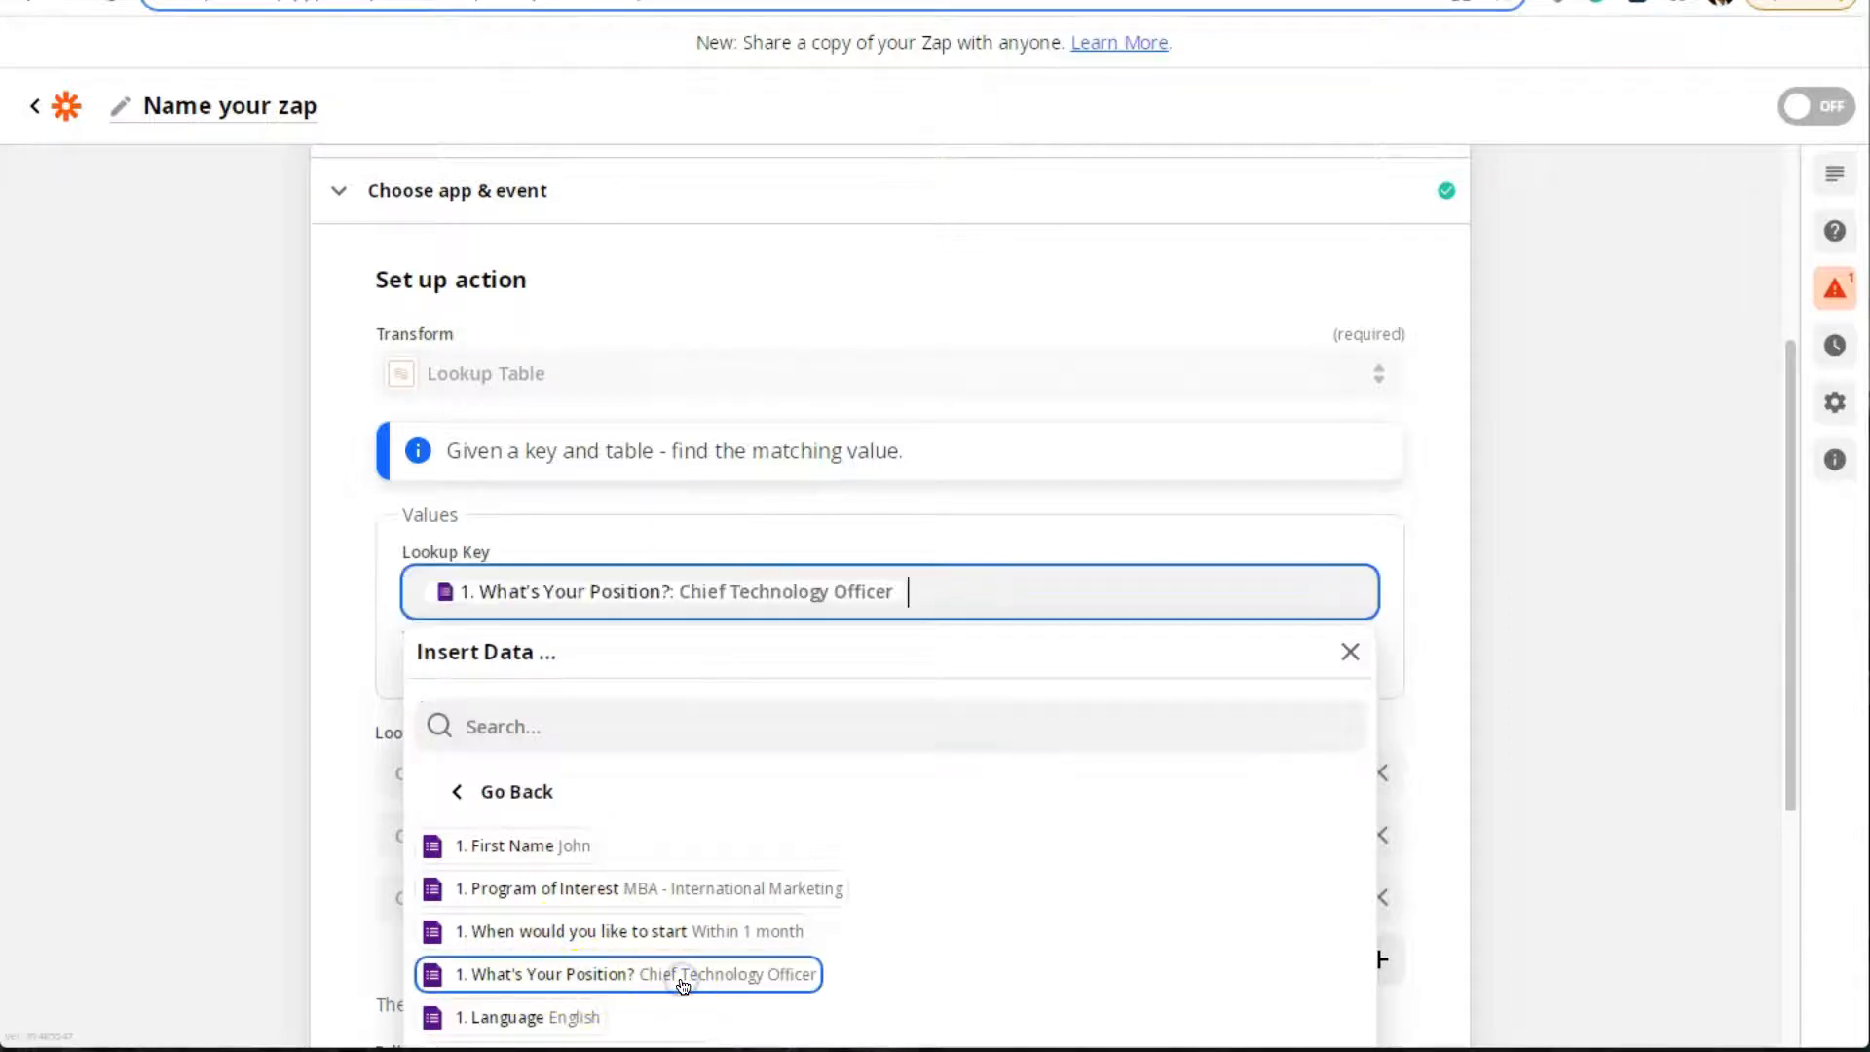
# Close the Lookup Key data picker and rename the second Zap action as background video
pyautogui.click(354, 552)
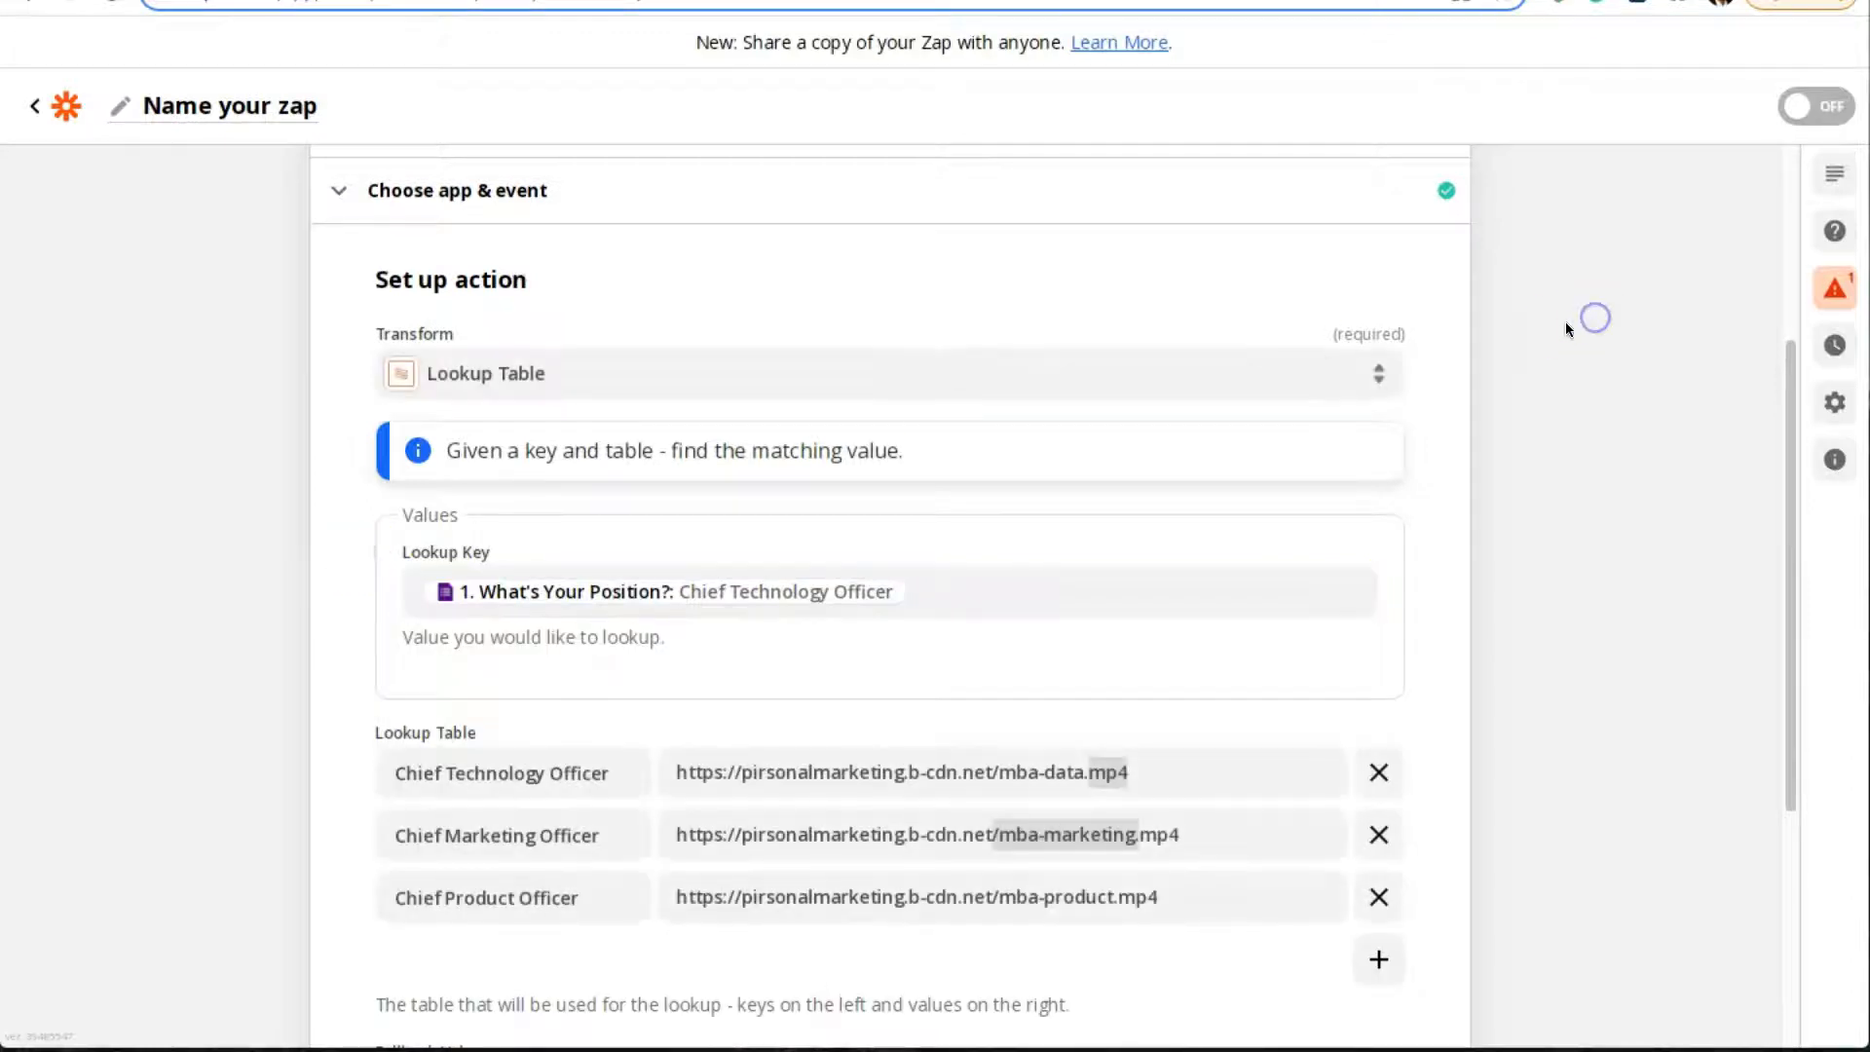
pyautogui.scroll(2, 1558, 328)
pyautogui.click(1419, 212)
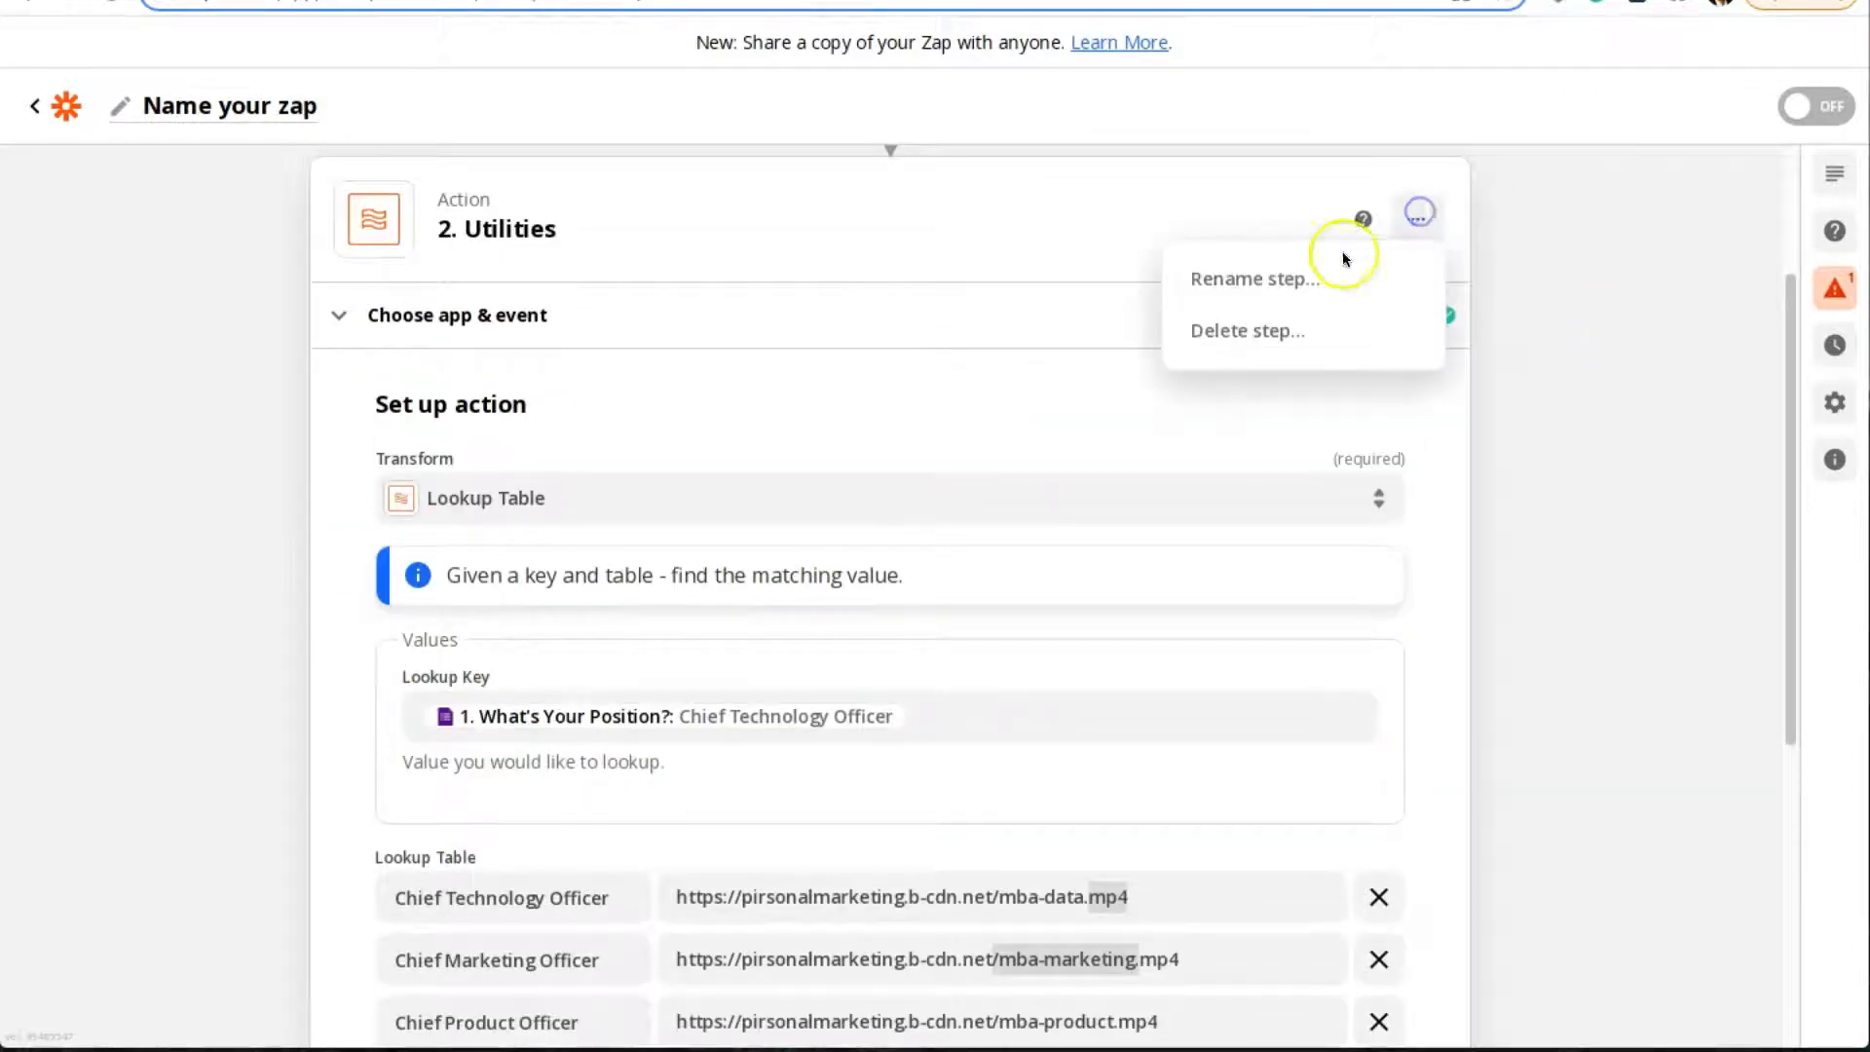
pyautogui.click(1284, 278)
pyautogui.write('V')
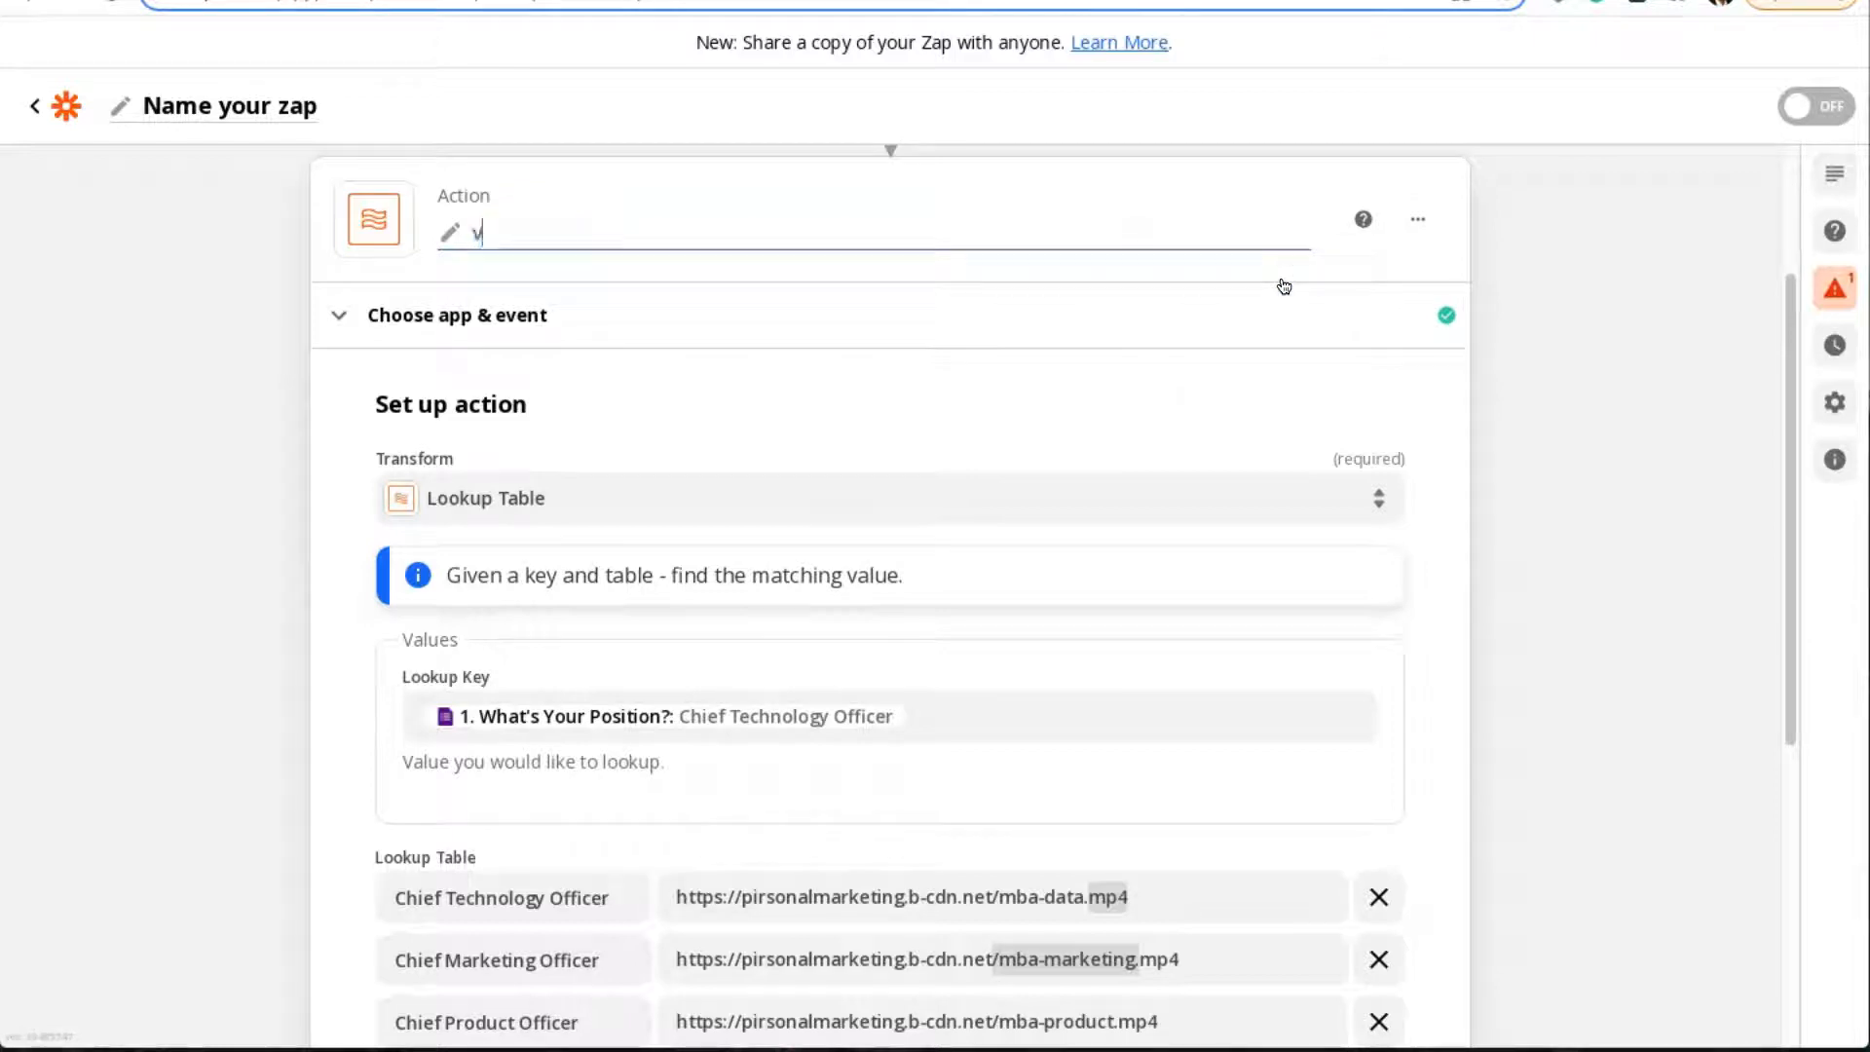
pyautogui.write('id')
pyautogui.press('BackSpace')
pyautogui.press('BackSpace')
pyautogui.press('BackSpace')
pyautogui.write('backgrund')
pyautogui.press('BackSpace')
pyautogui.press('BackSpace')
pyautogui.press('BackSpace')
pyautogui.write('ound video')
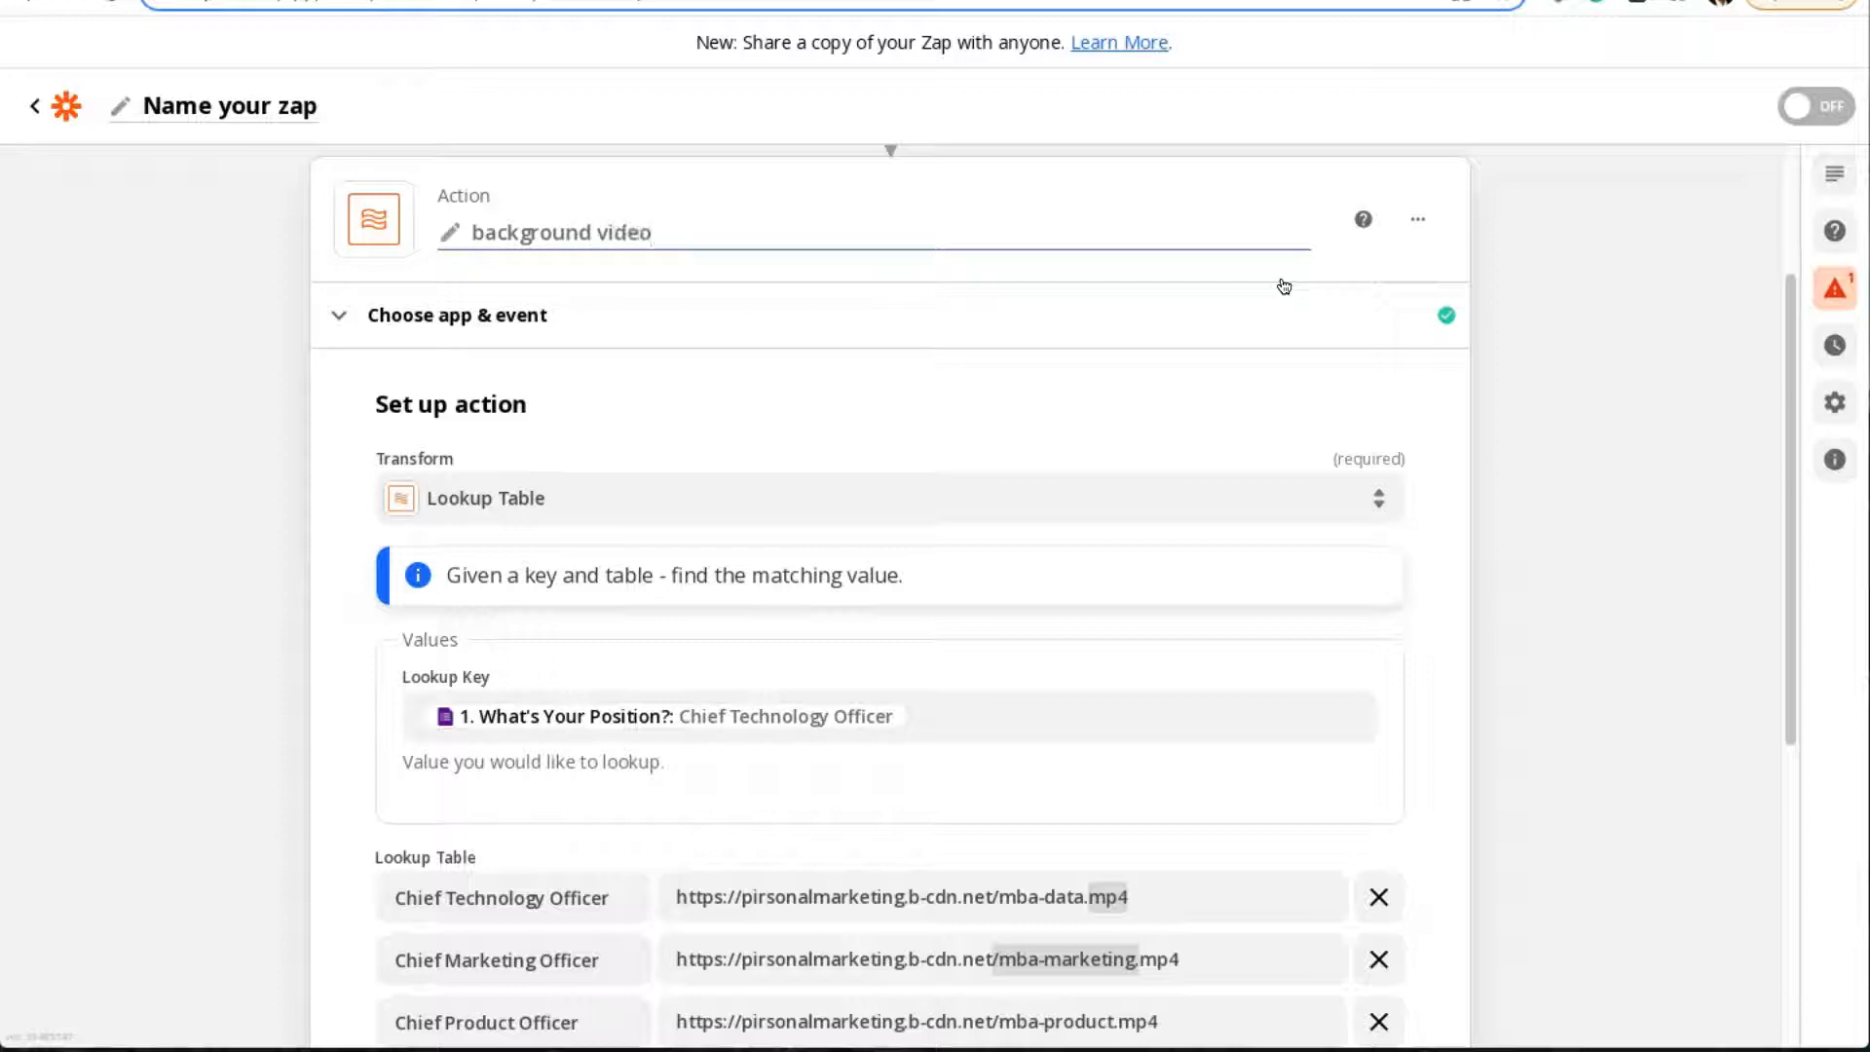
pyautogui.click(1586, 297)
# Continue past the lookup table setup of the background video action and run its test for review
pyautogui.scroll(-5, 1586, 380)
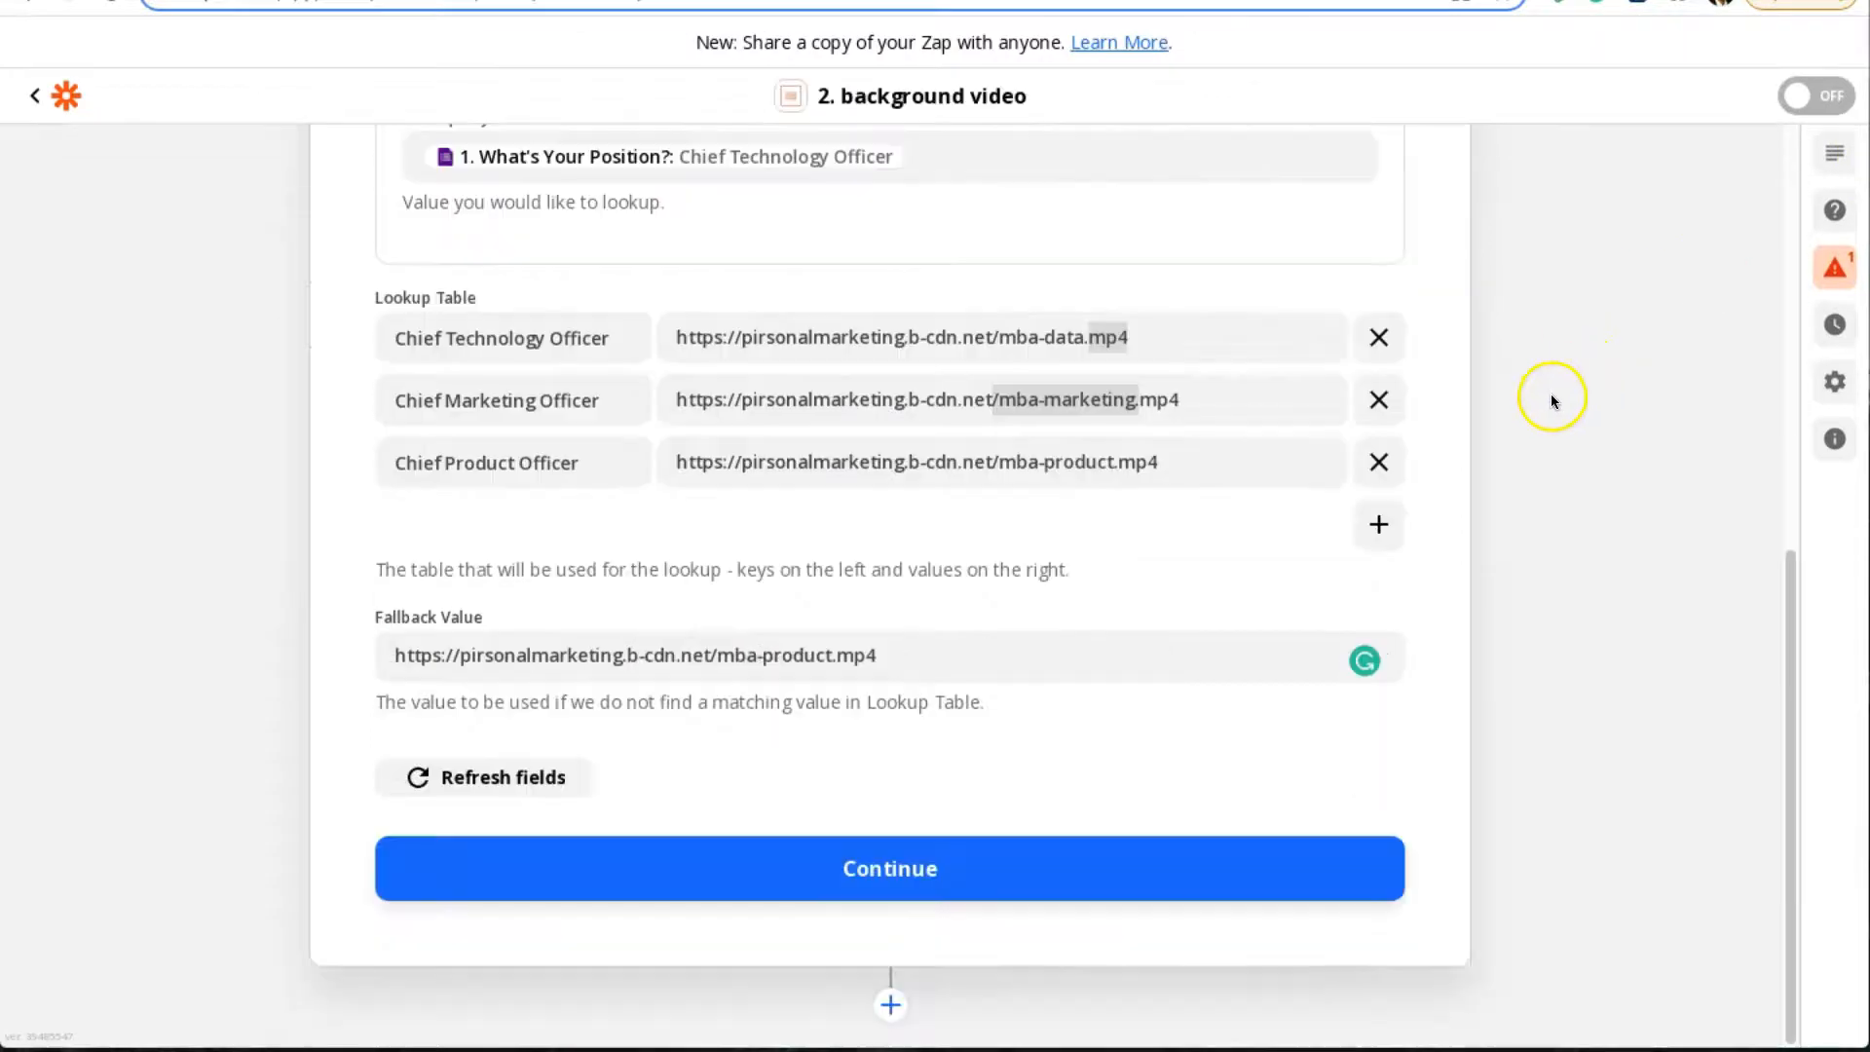
pyautogui.click(990, 844)
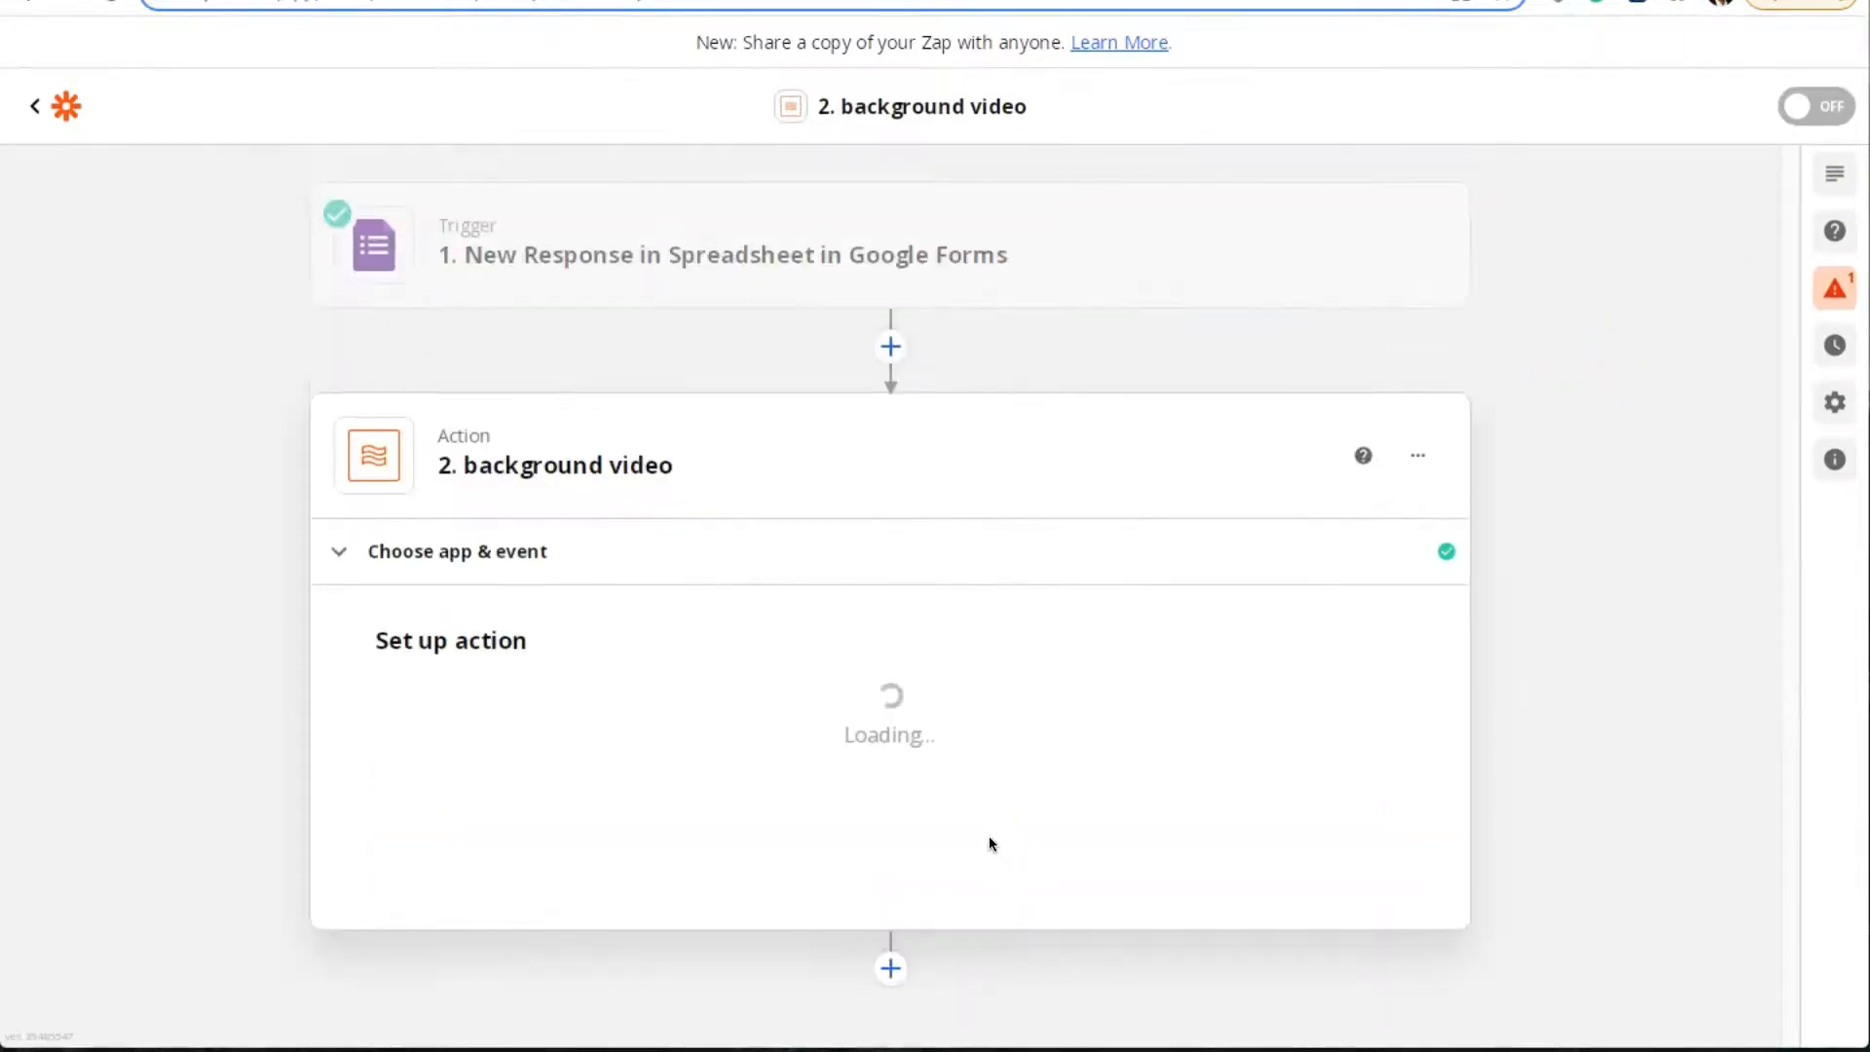
pyautogui.click(968, 828)
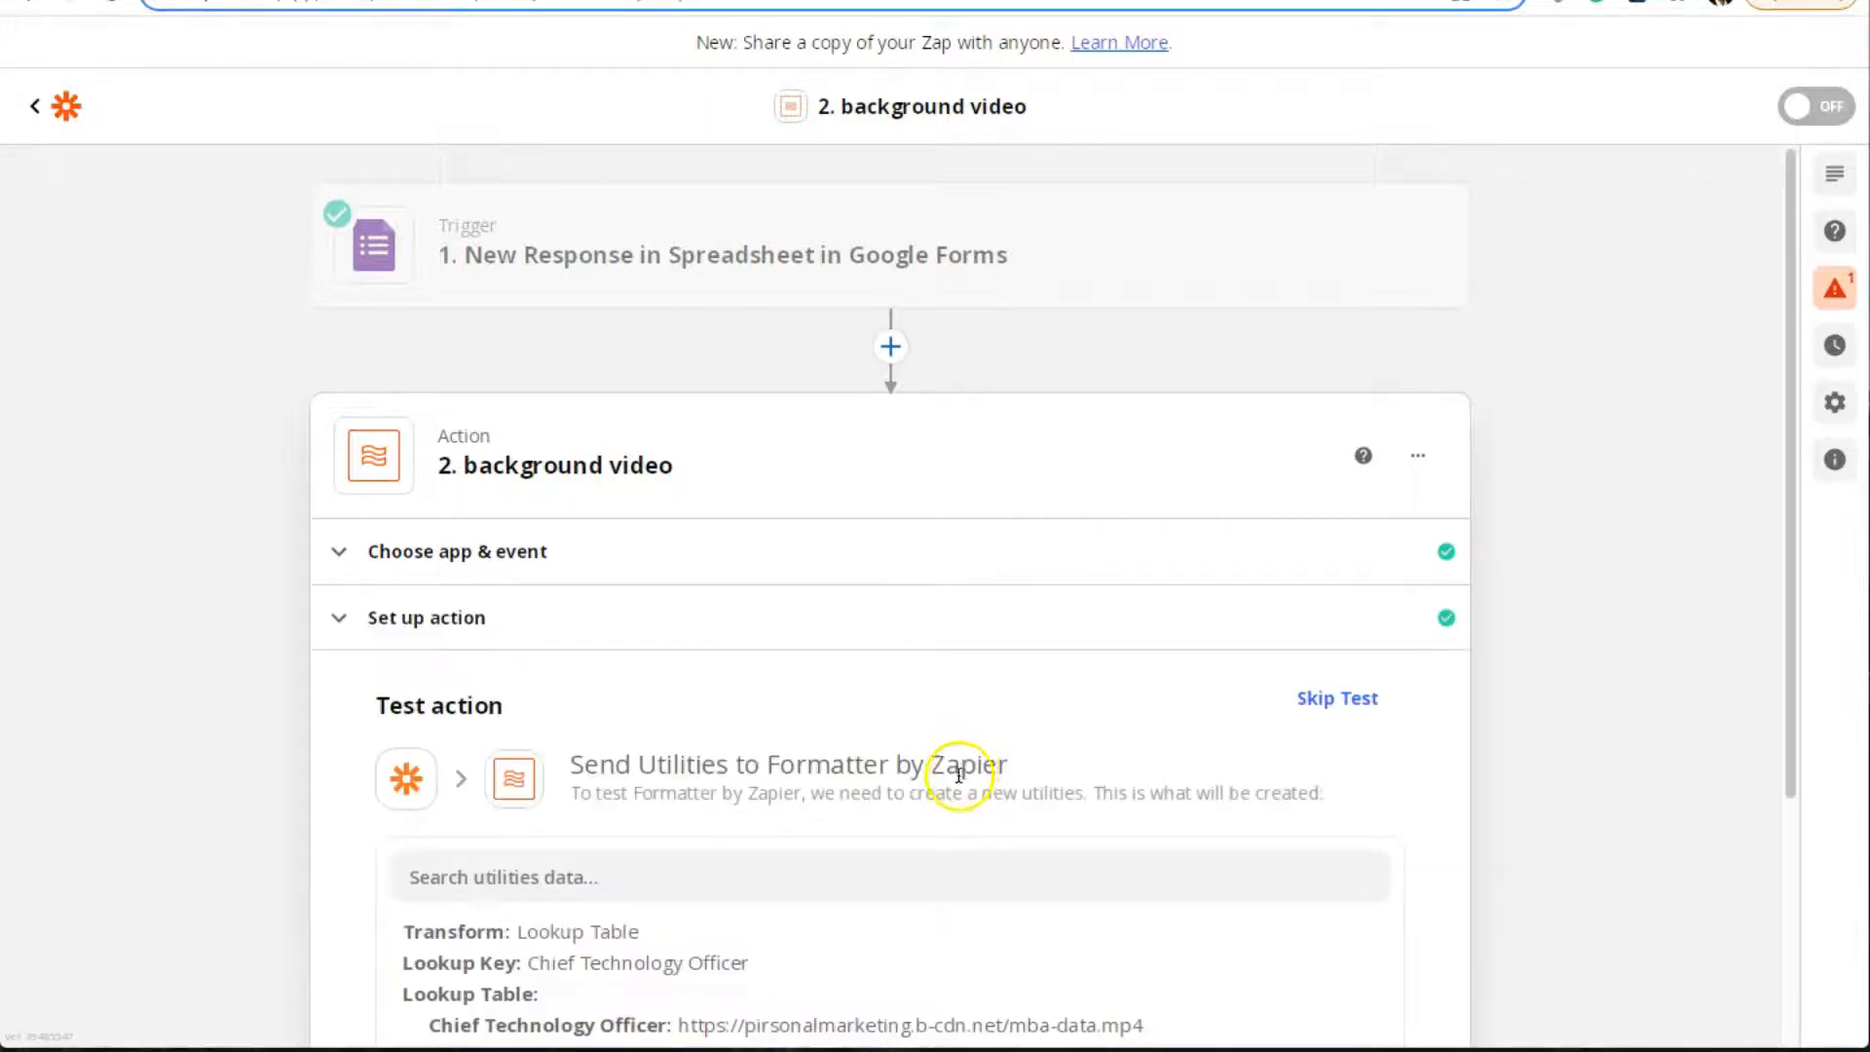
pyautogui.scroll(-4, 1370, 617)
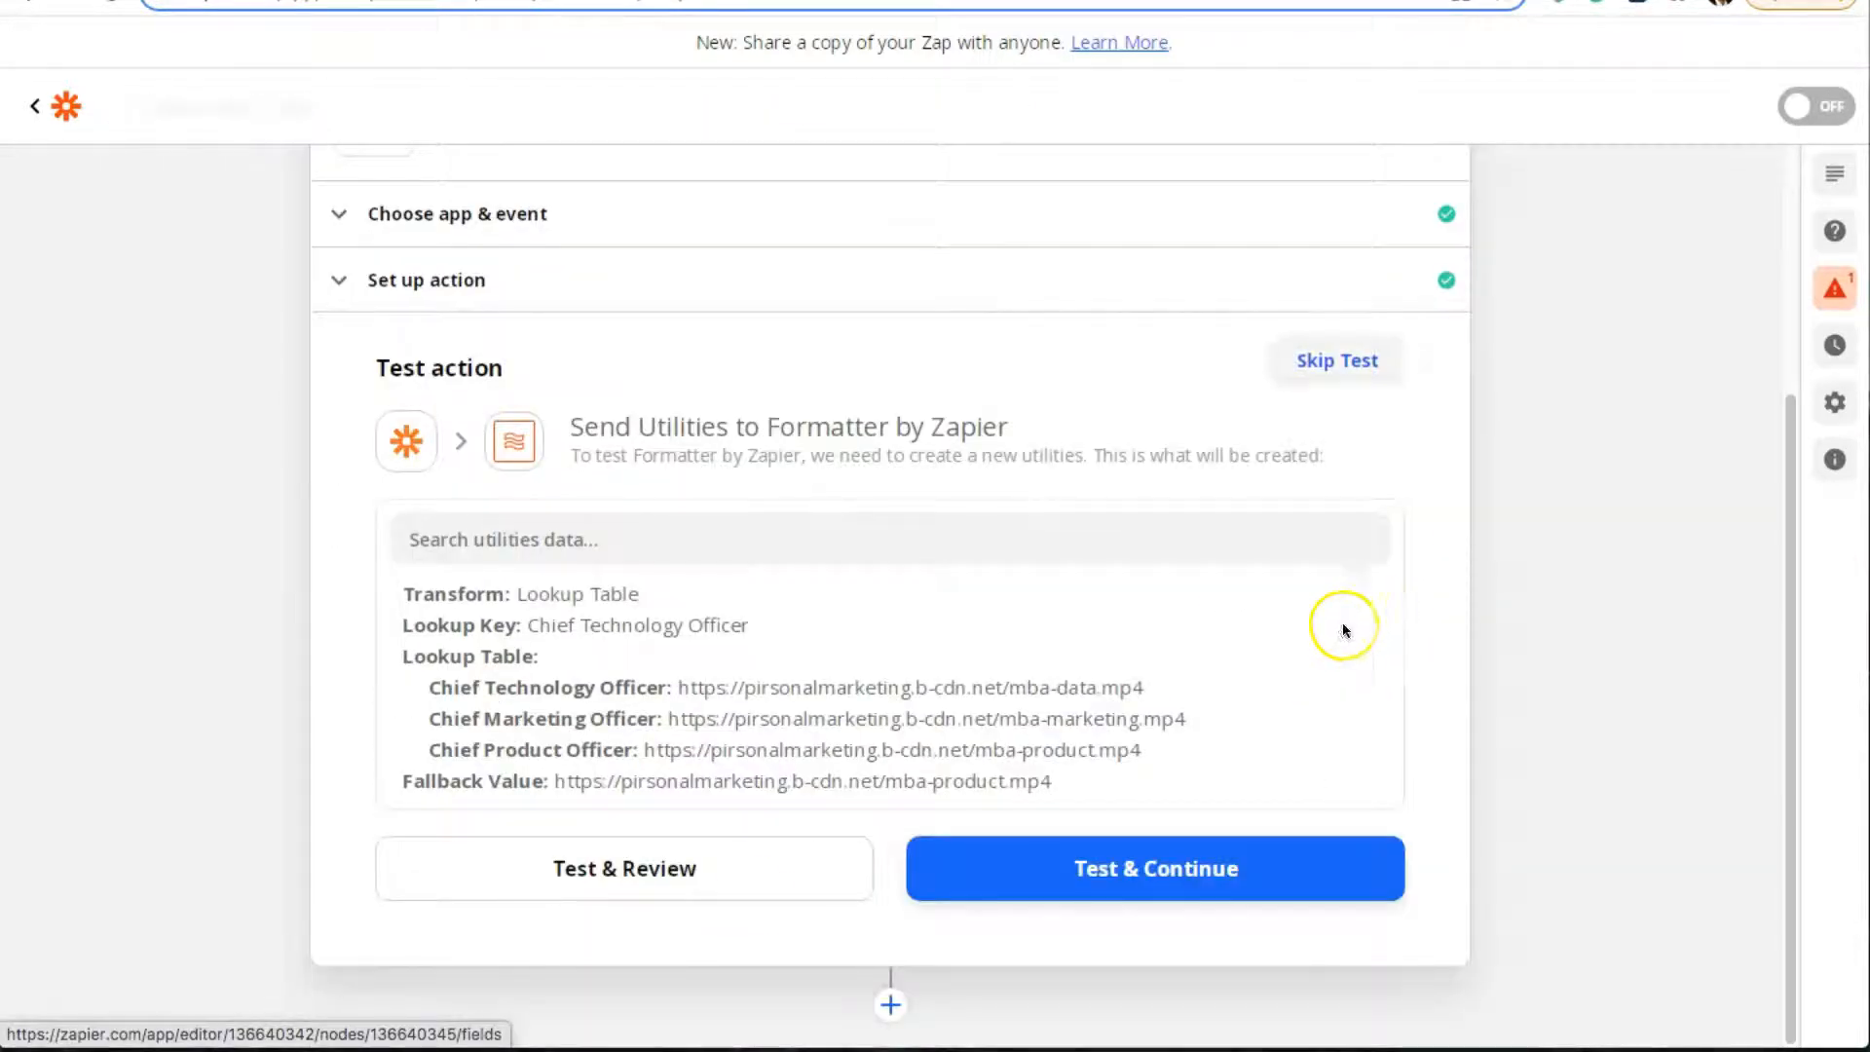
pyautogui.click(654, 880)
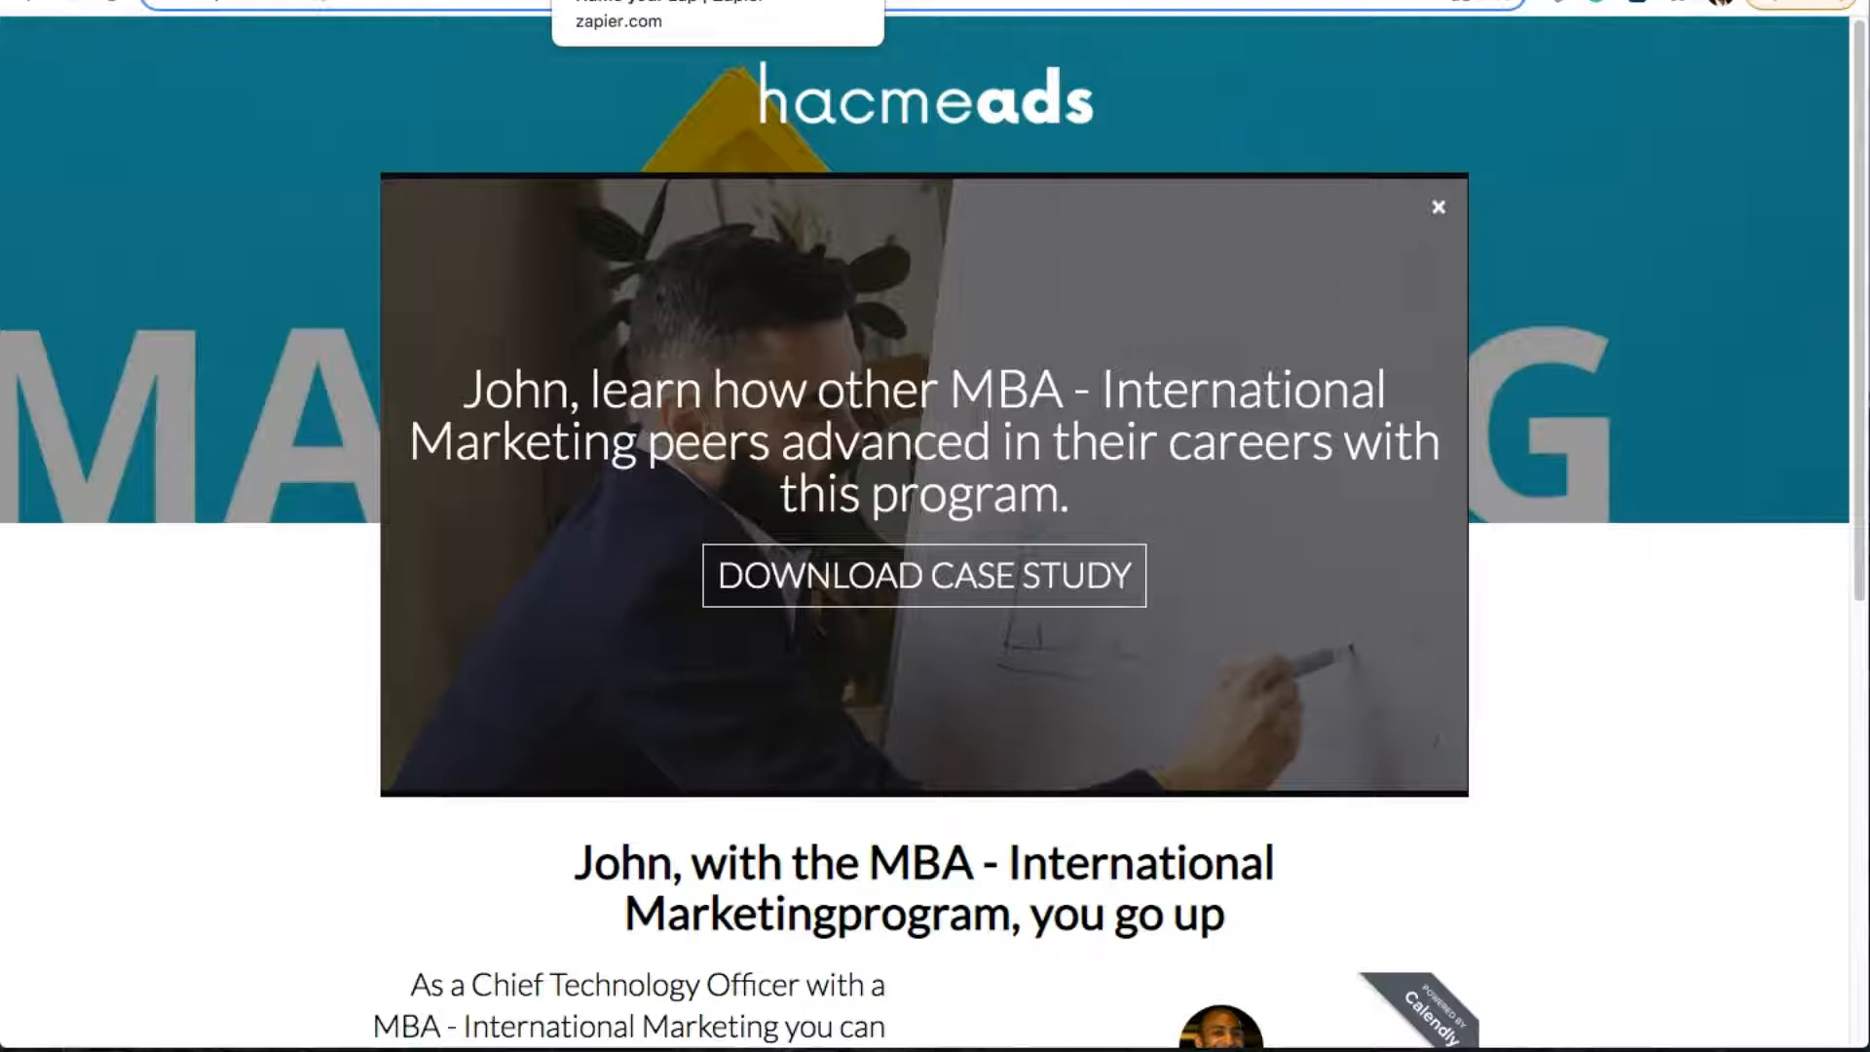
# Compare the background video test's output URL with the What's Your Position? answer in the form responses spreadsheet
pyautogui.click(643, 0)
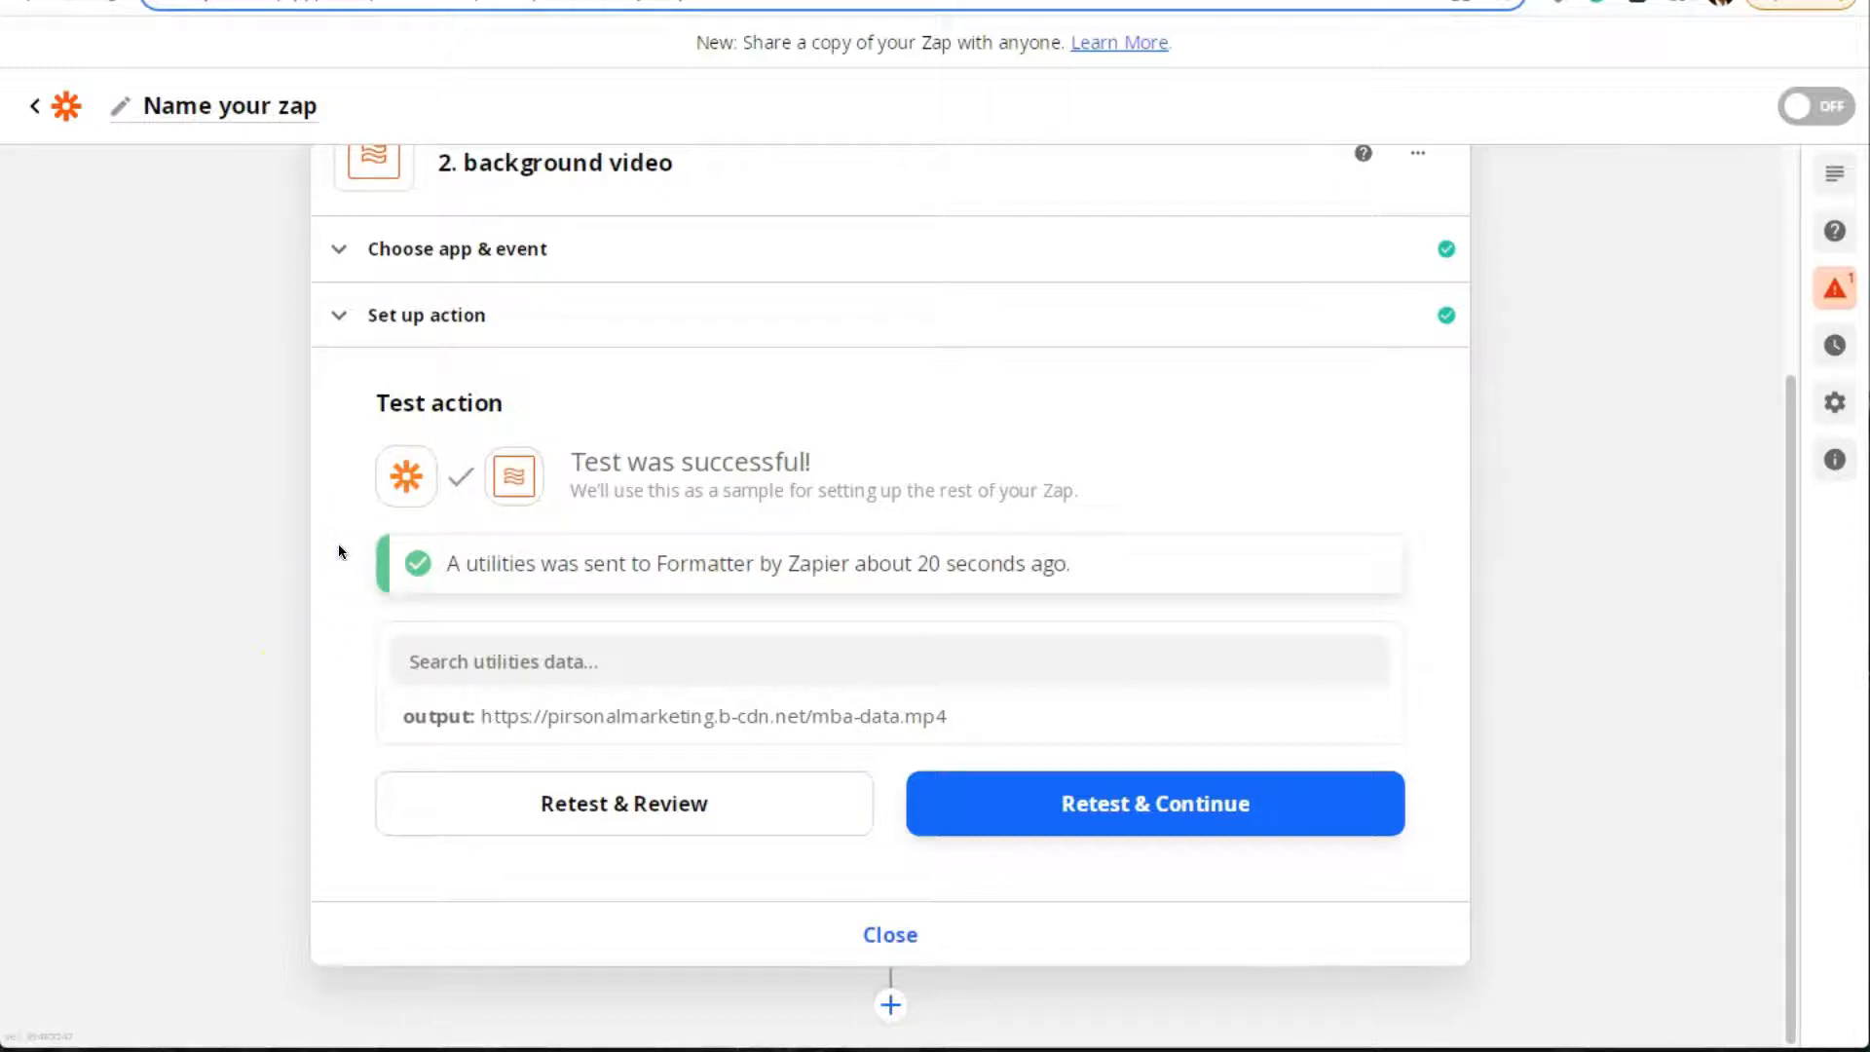
pyautogui.moveTo(448, 716); pyautogui.dragTo(1002, 726)
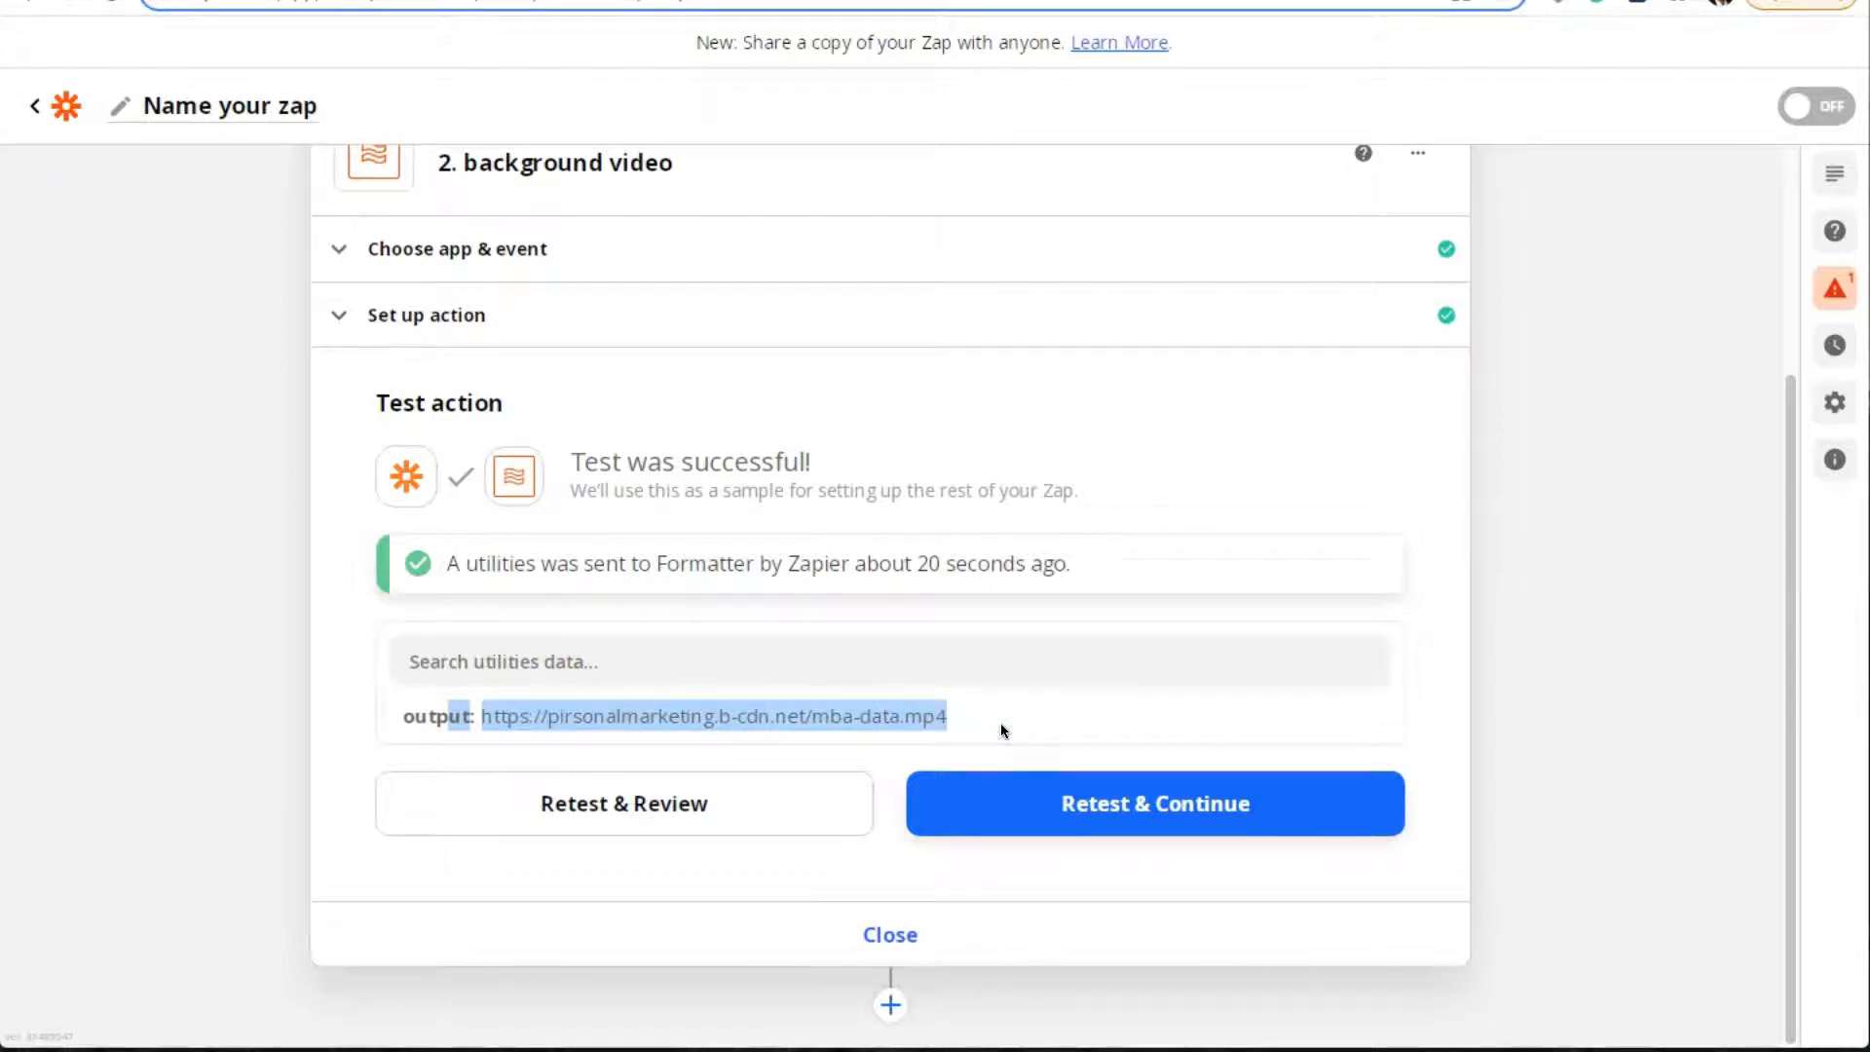
pyautogui.tripleClick(624, 718)
pyautogui.click(1047, 1)
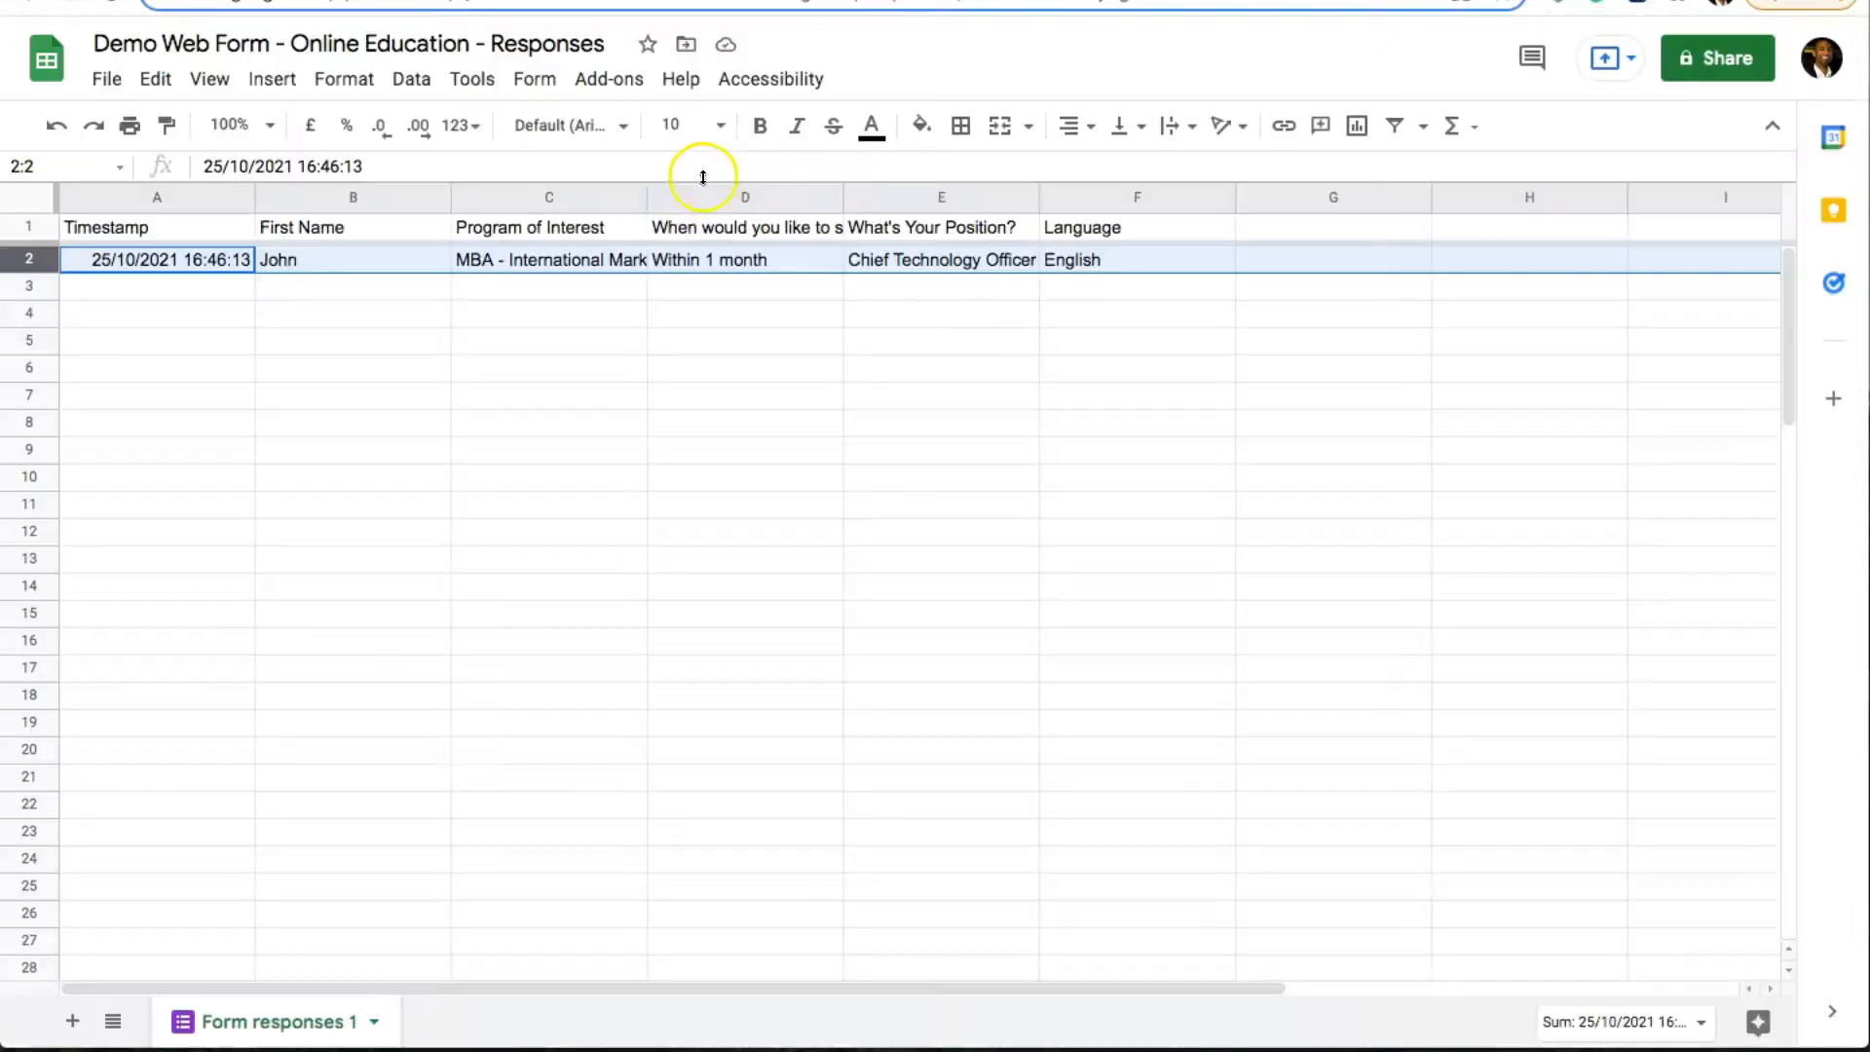
pyautogui.click(980, 266)
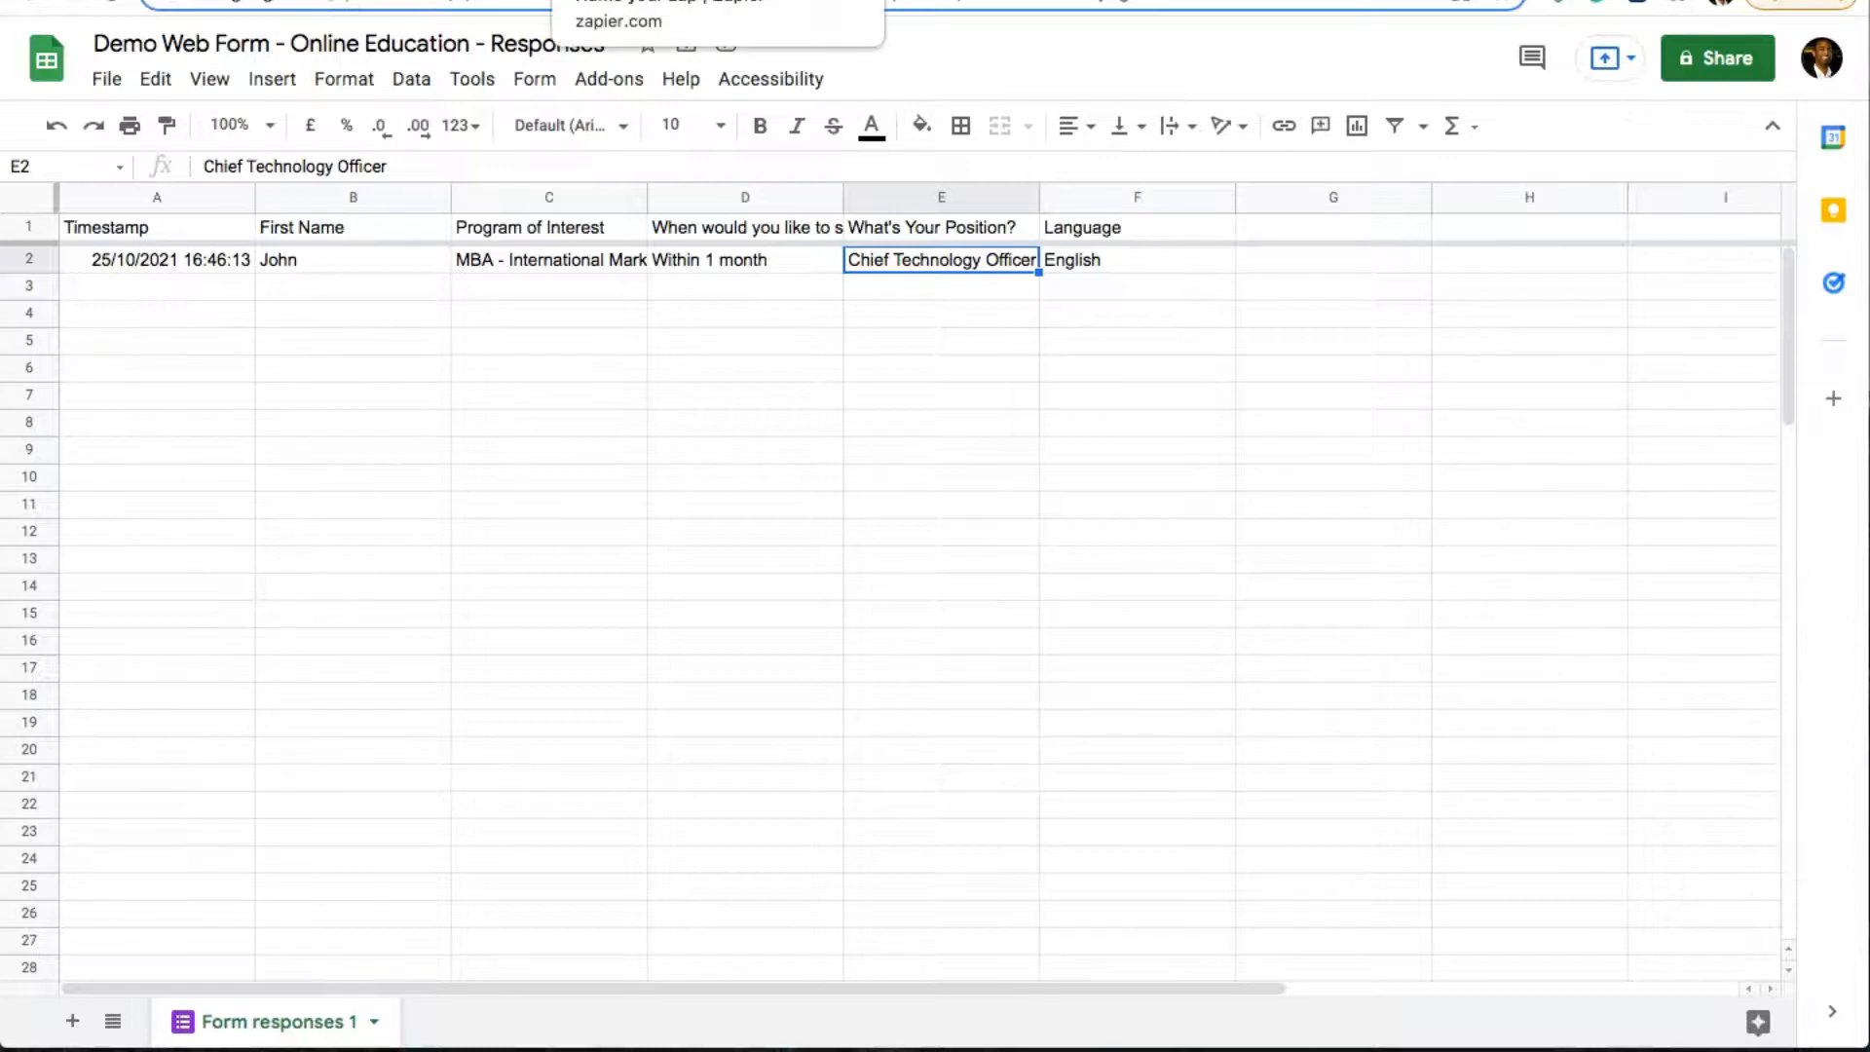
pyautogui.click(633, 1)
pyautogui.moveTo(976, 724); pyautogui.dragTo(830, 721)
pyautogui.click(998, 695)
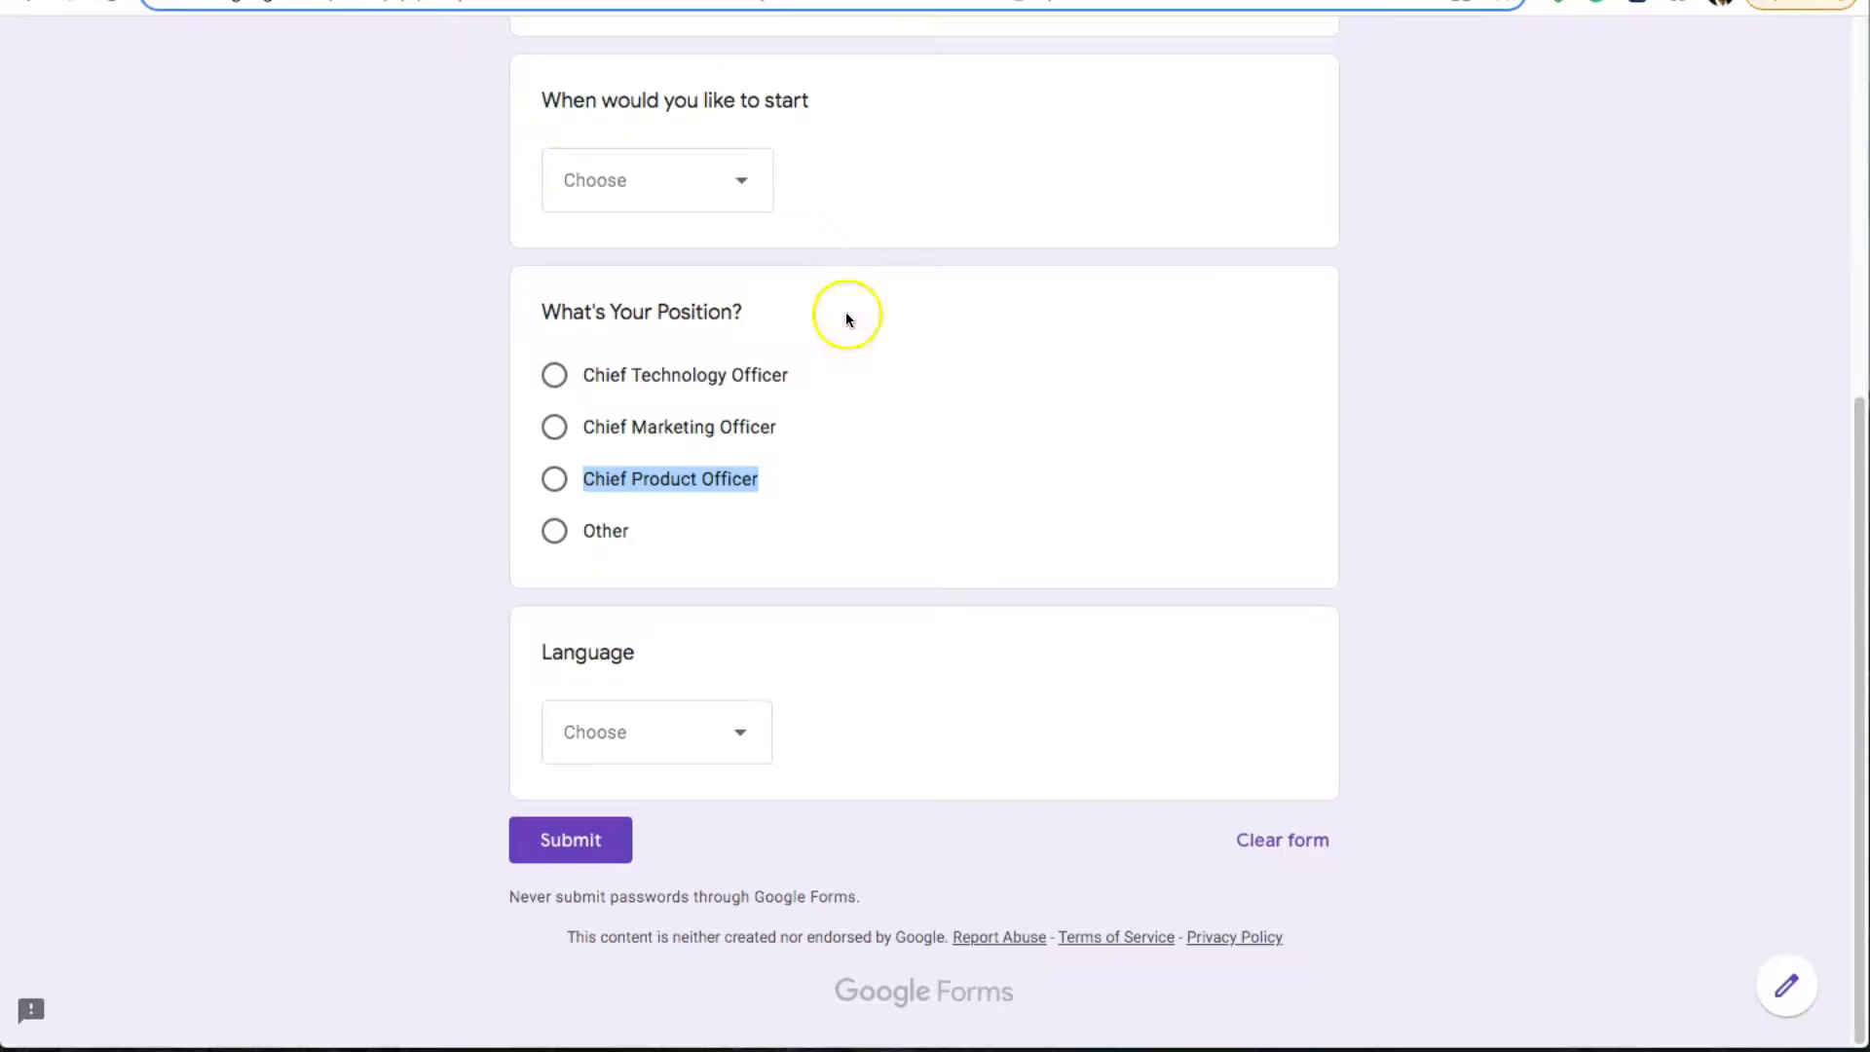
# Examine the Program of Interest choices in the live Google Form and the background of the personalized landing page
pyautogui.scroll(5, 545, 538)
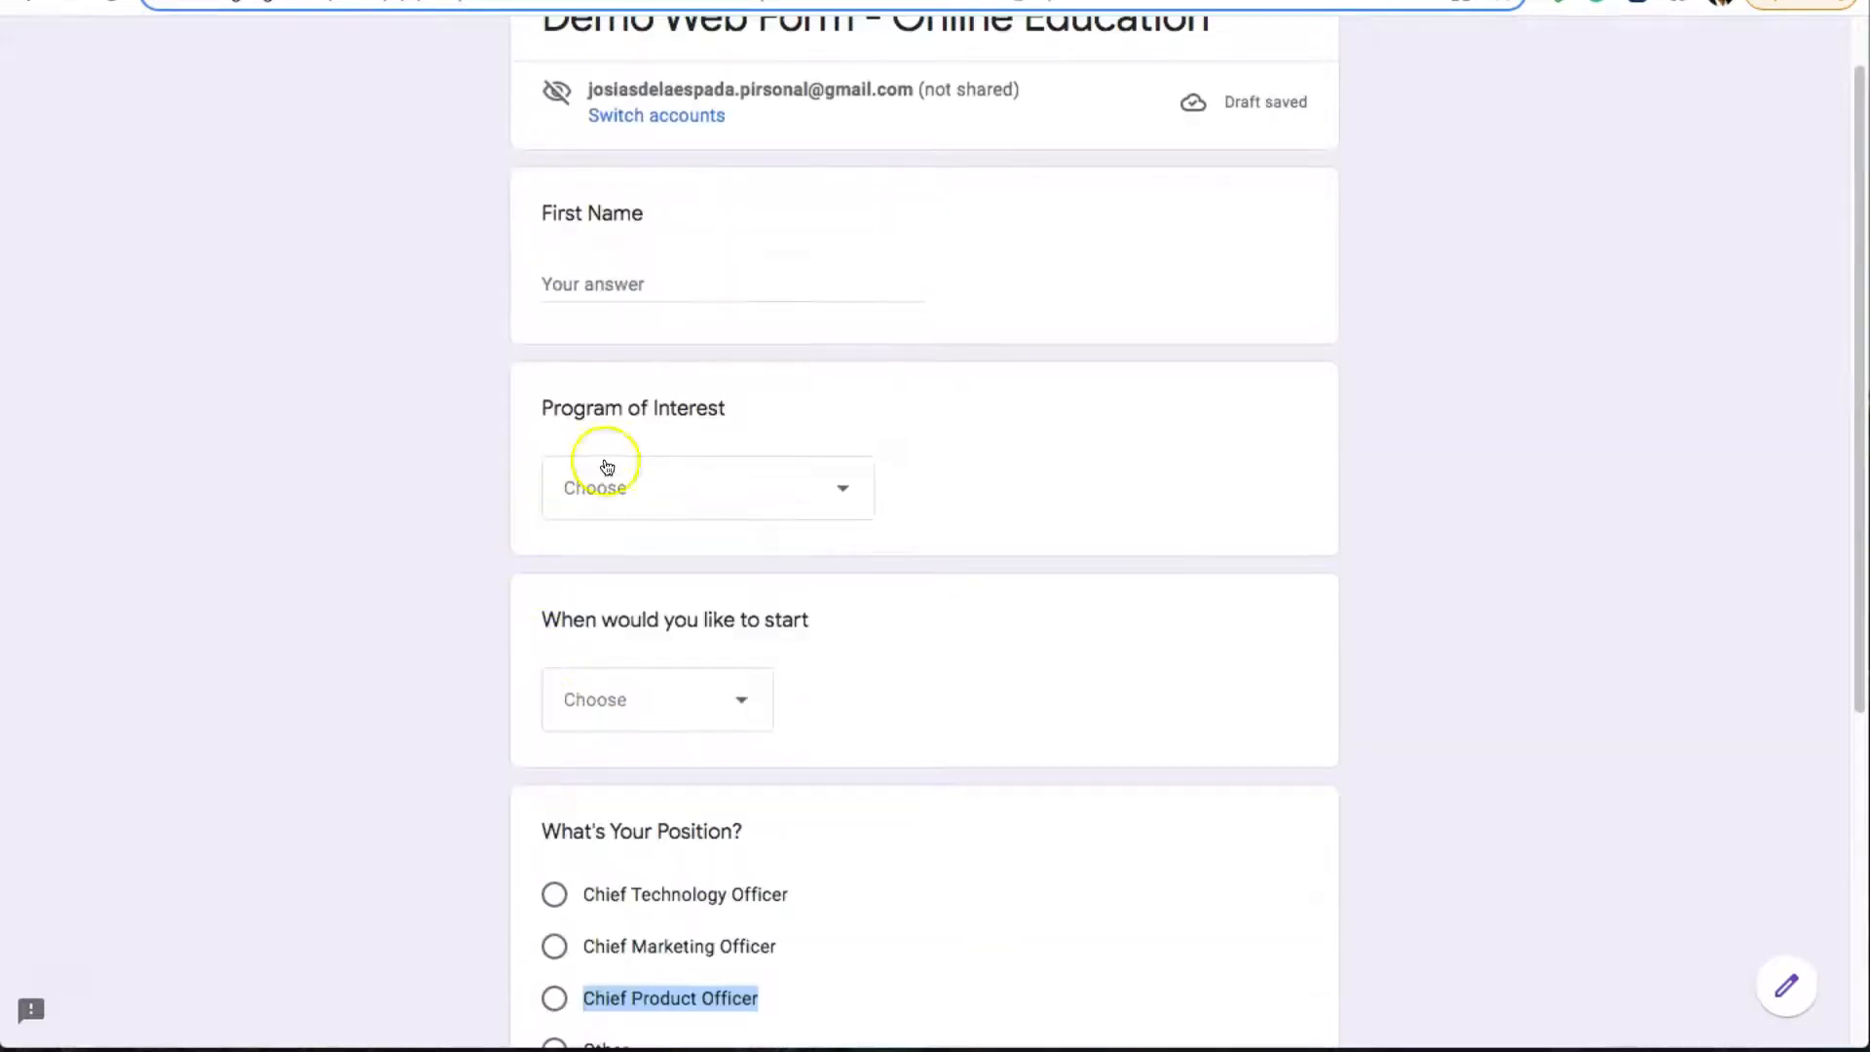
pyautogui.click(644, 485)
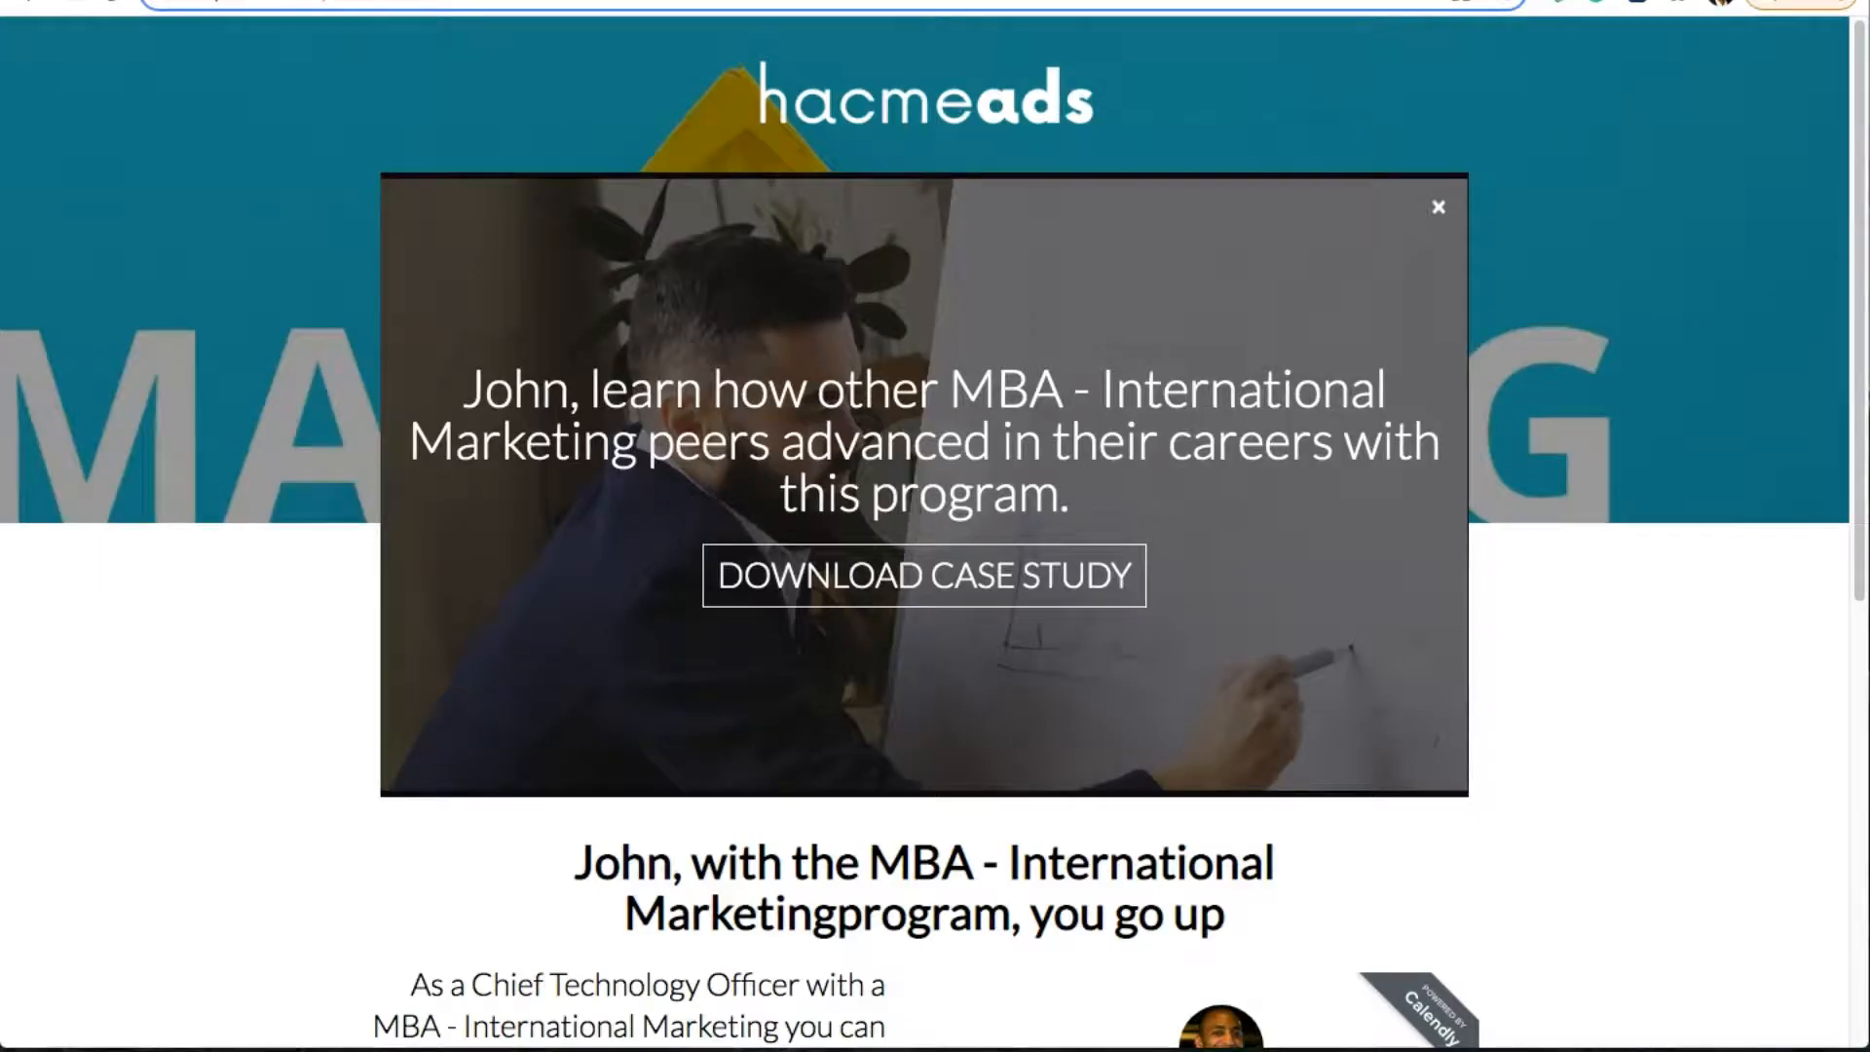
pyautogui.rightClick(1217, 447)
pyautogui.click(5, 486)
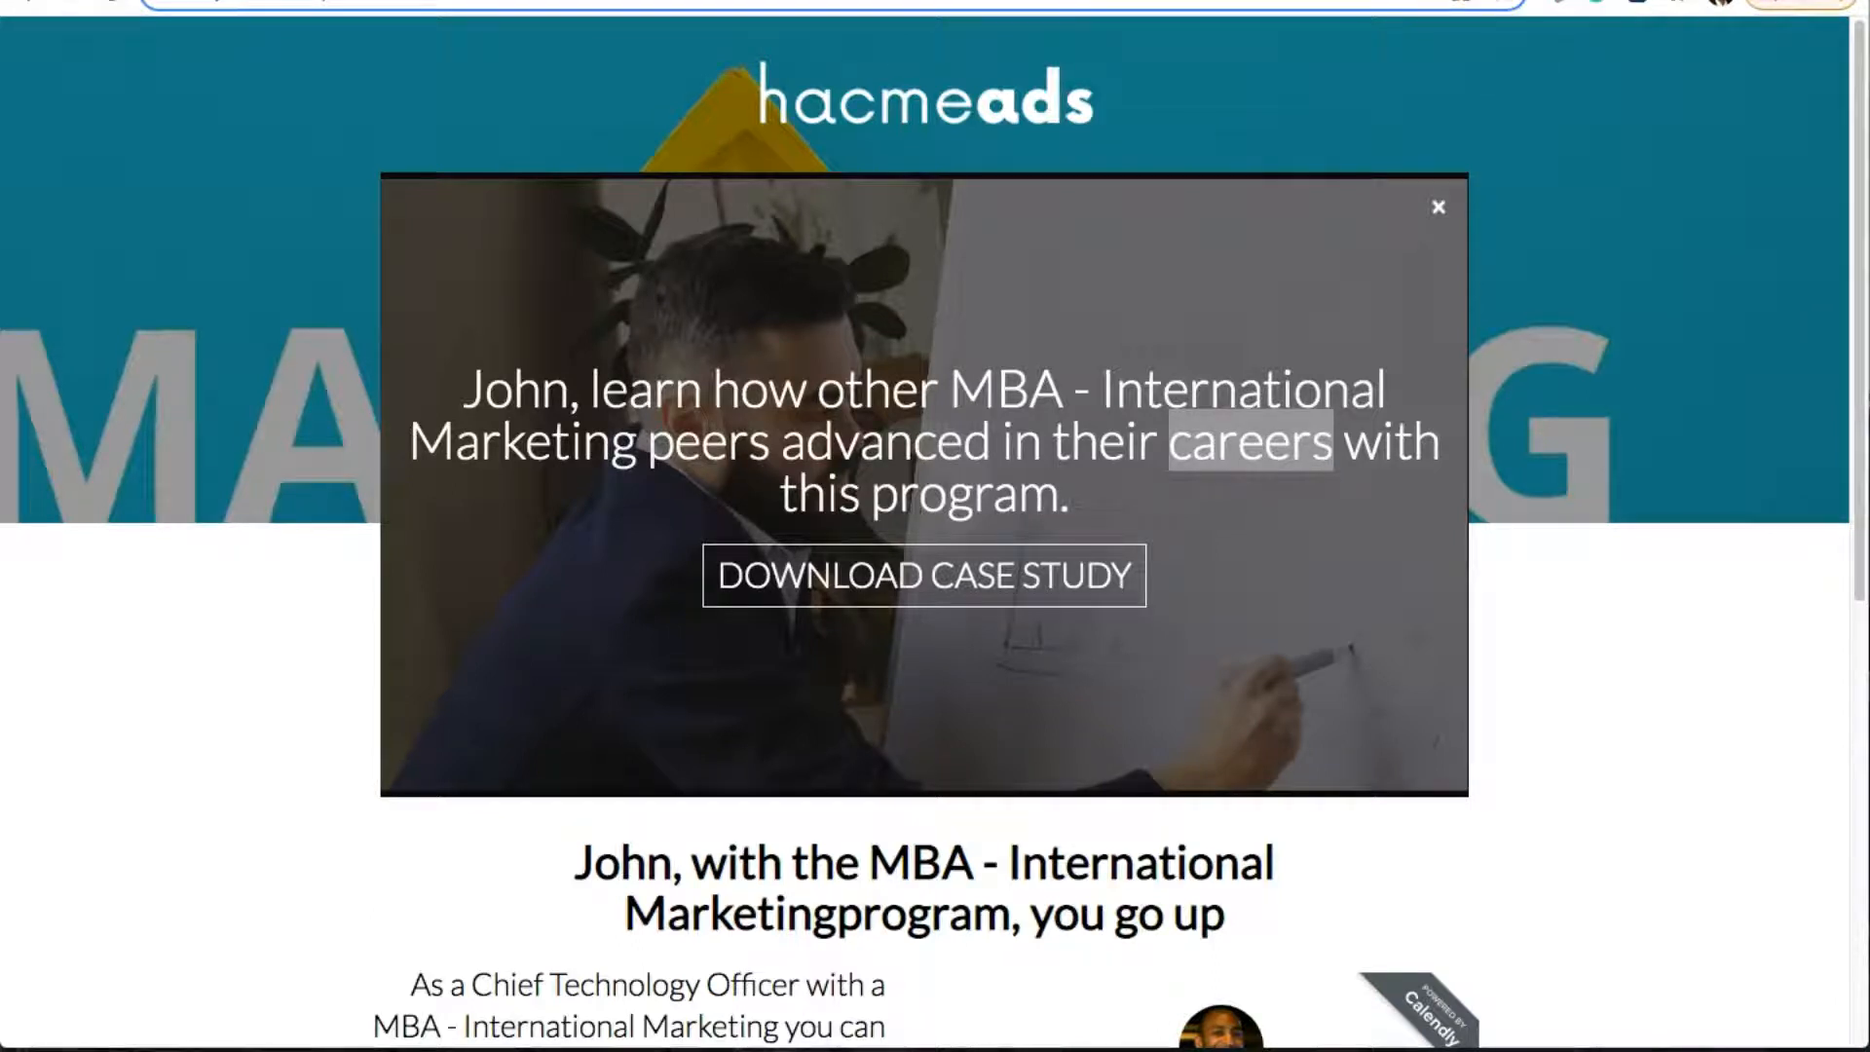
pyautogui.press('super+t')
pyautogui.write('https://pirsonalmarketing.b-cdn.net/mba-marketing.jpg')
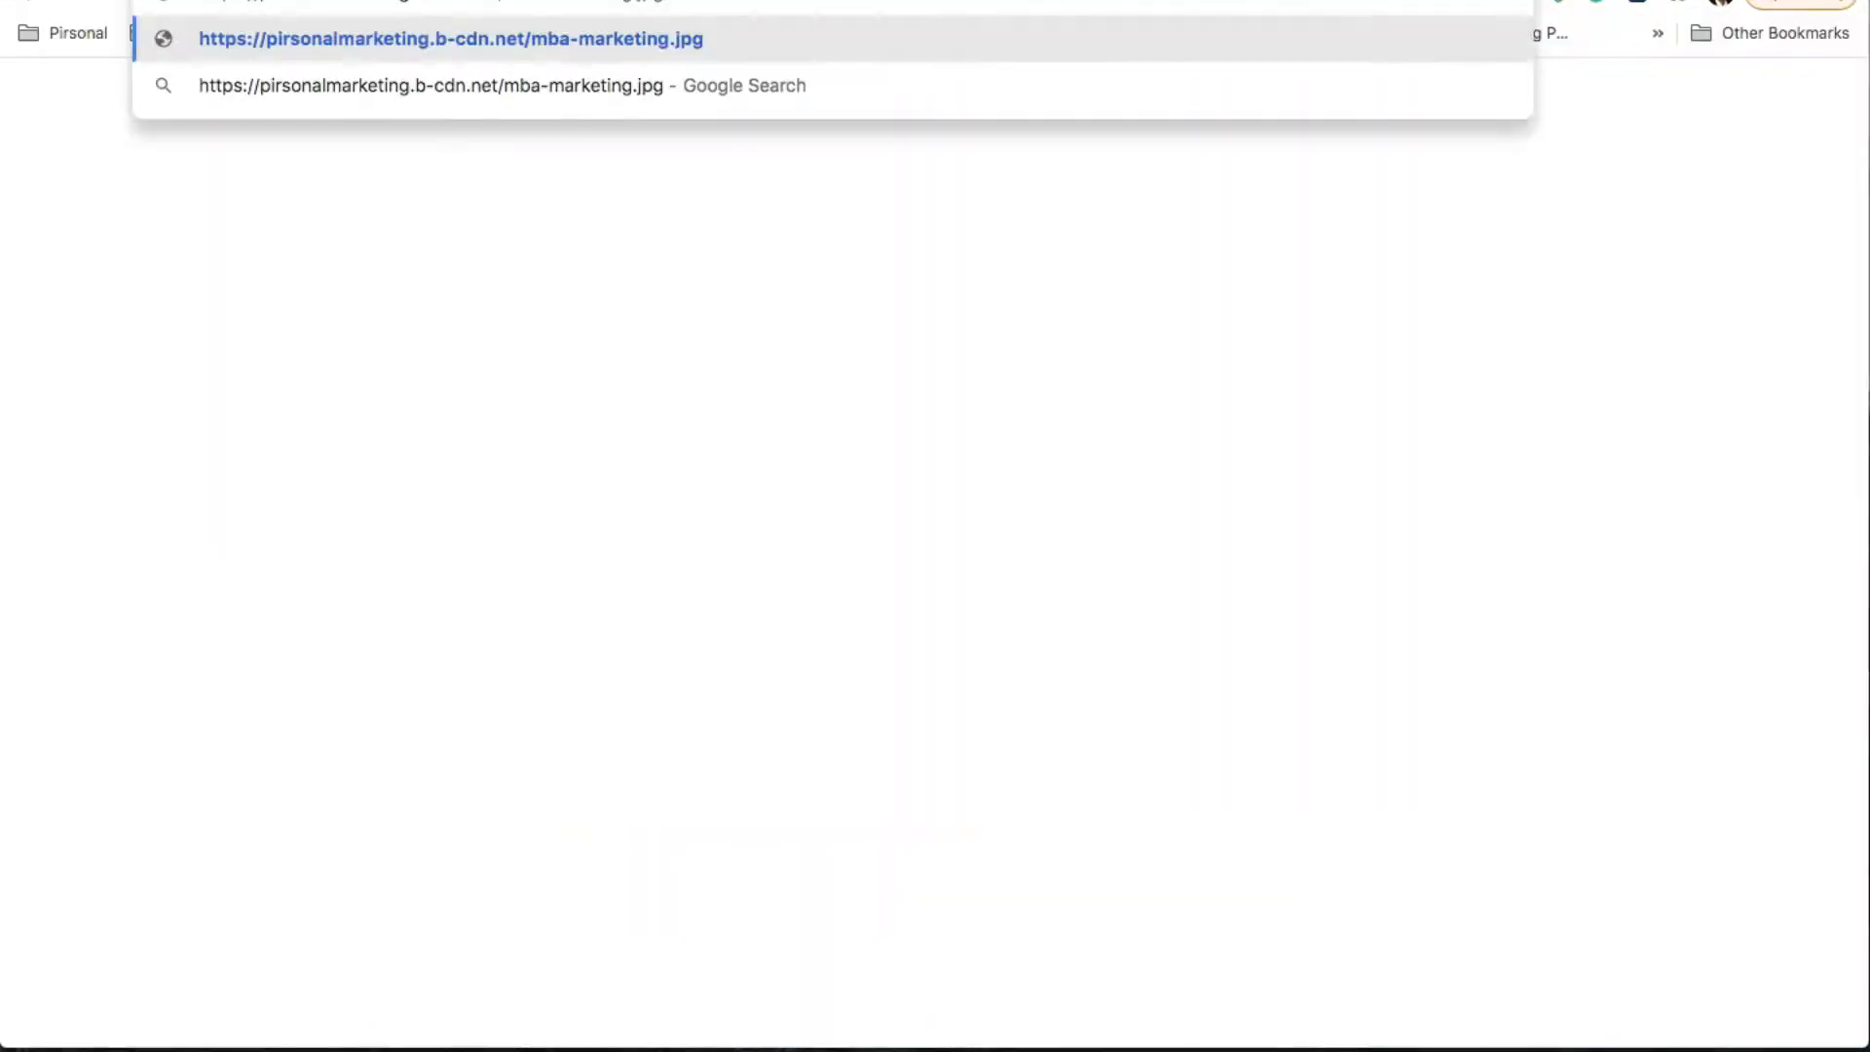
pyautogui.press('Return')
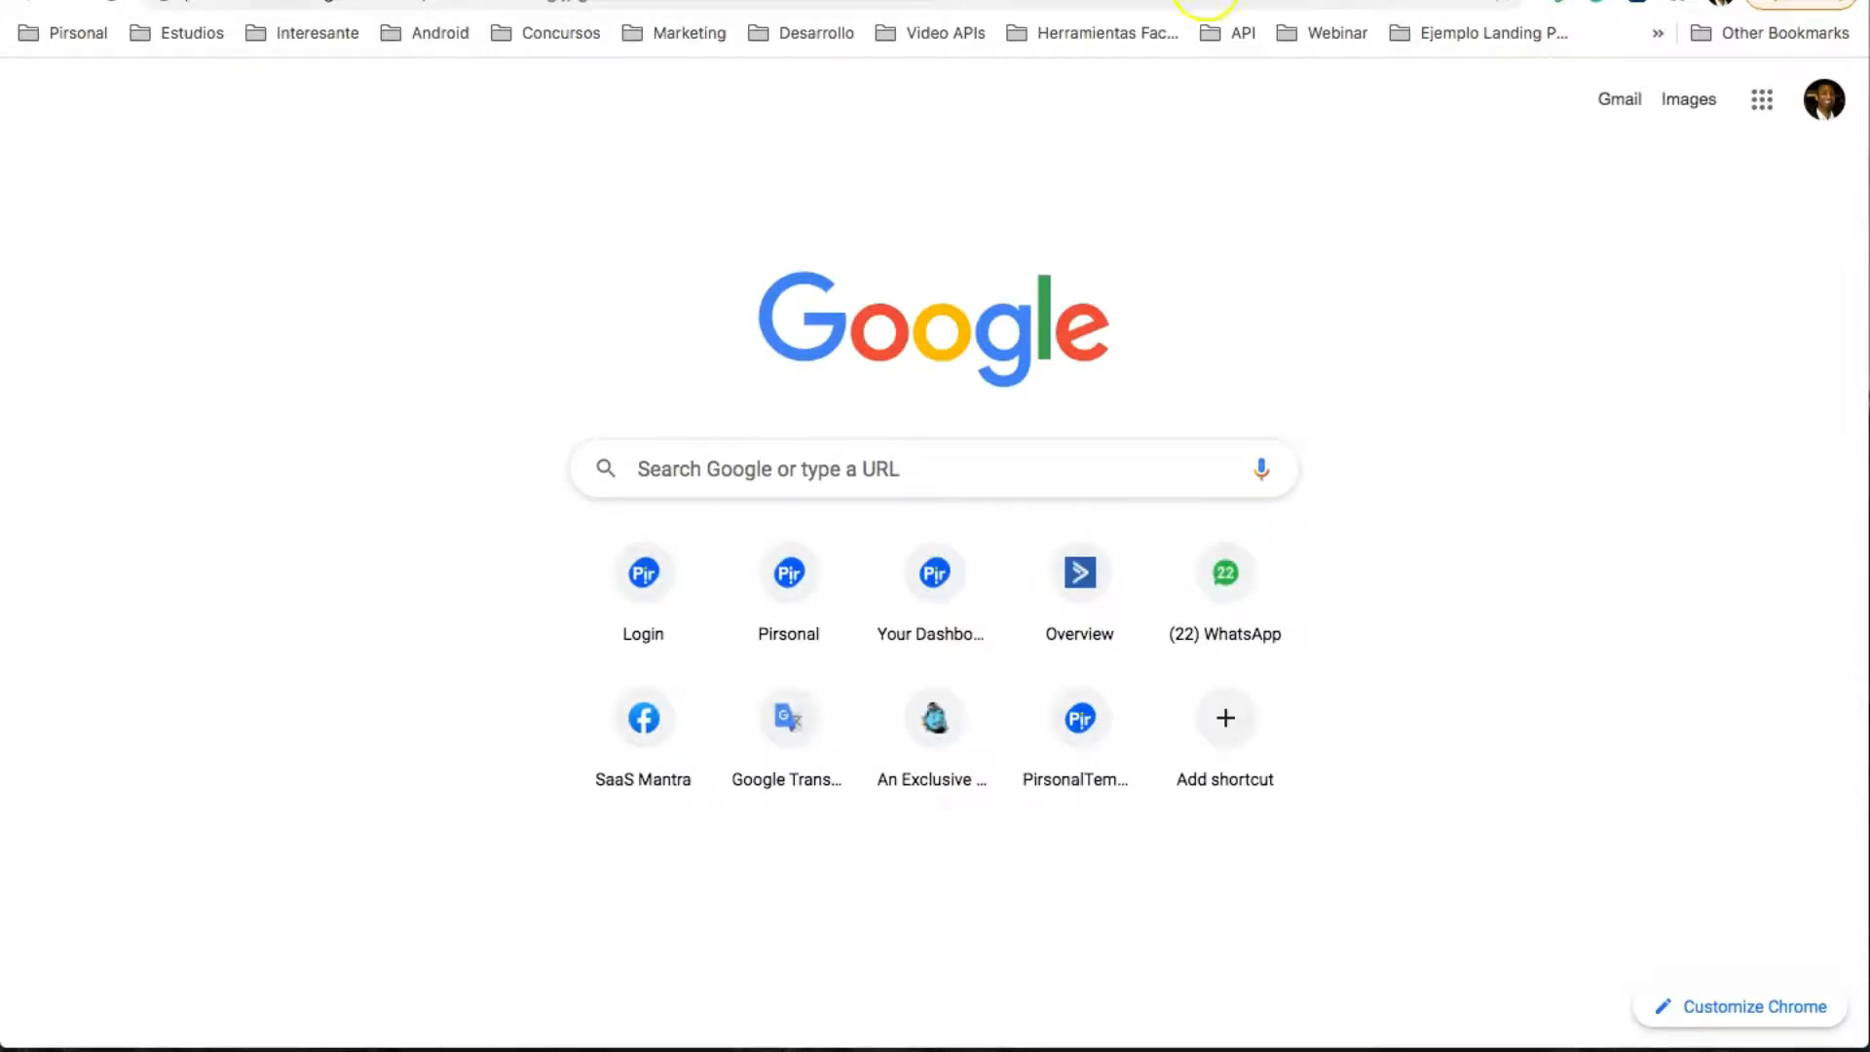
pyautogui.press('super+l')
pyautogui.press('Return')
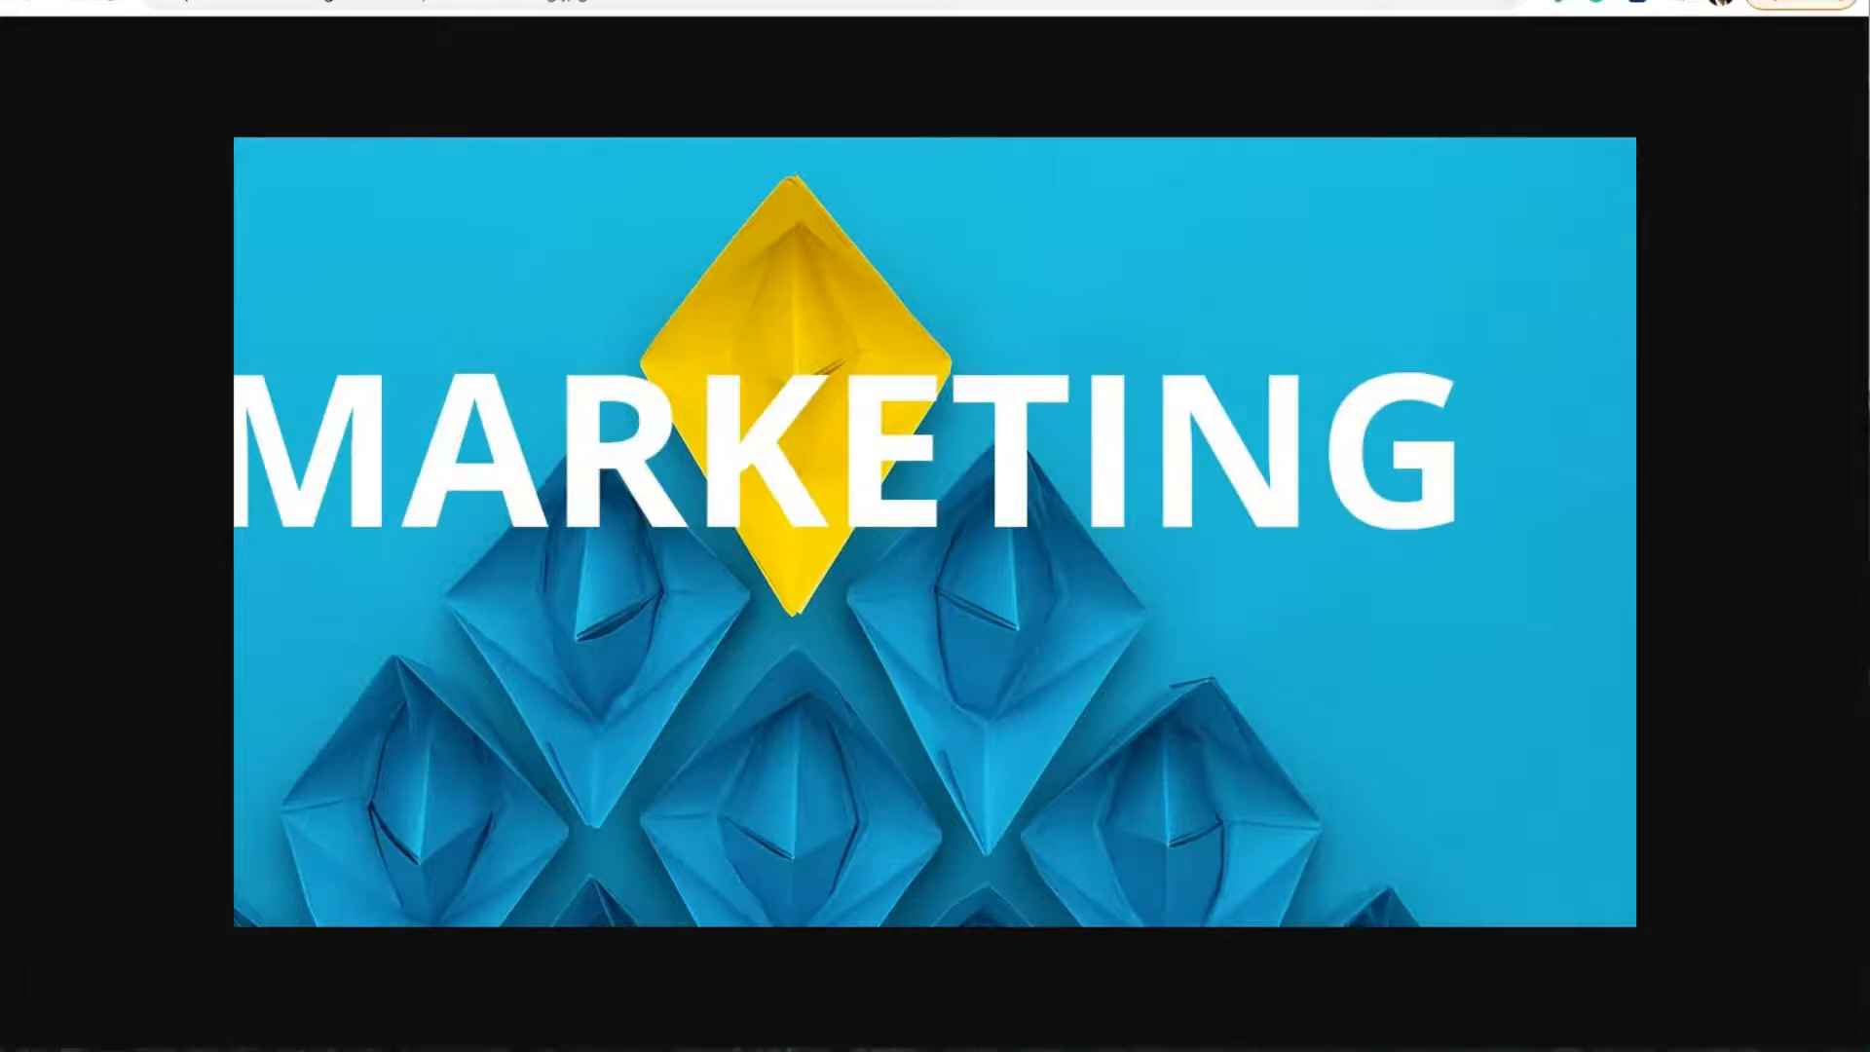
pyautogui.click(426, 4)
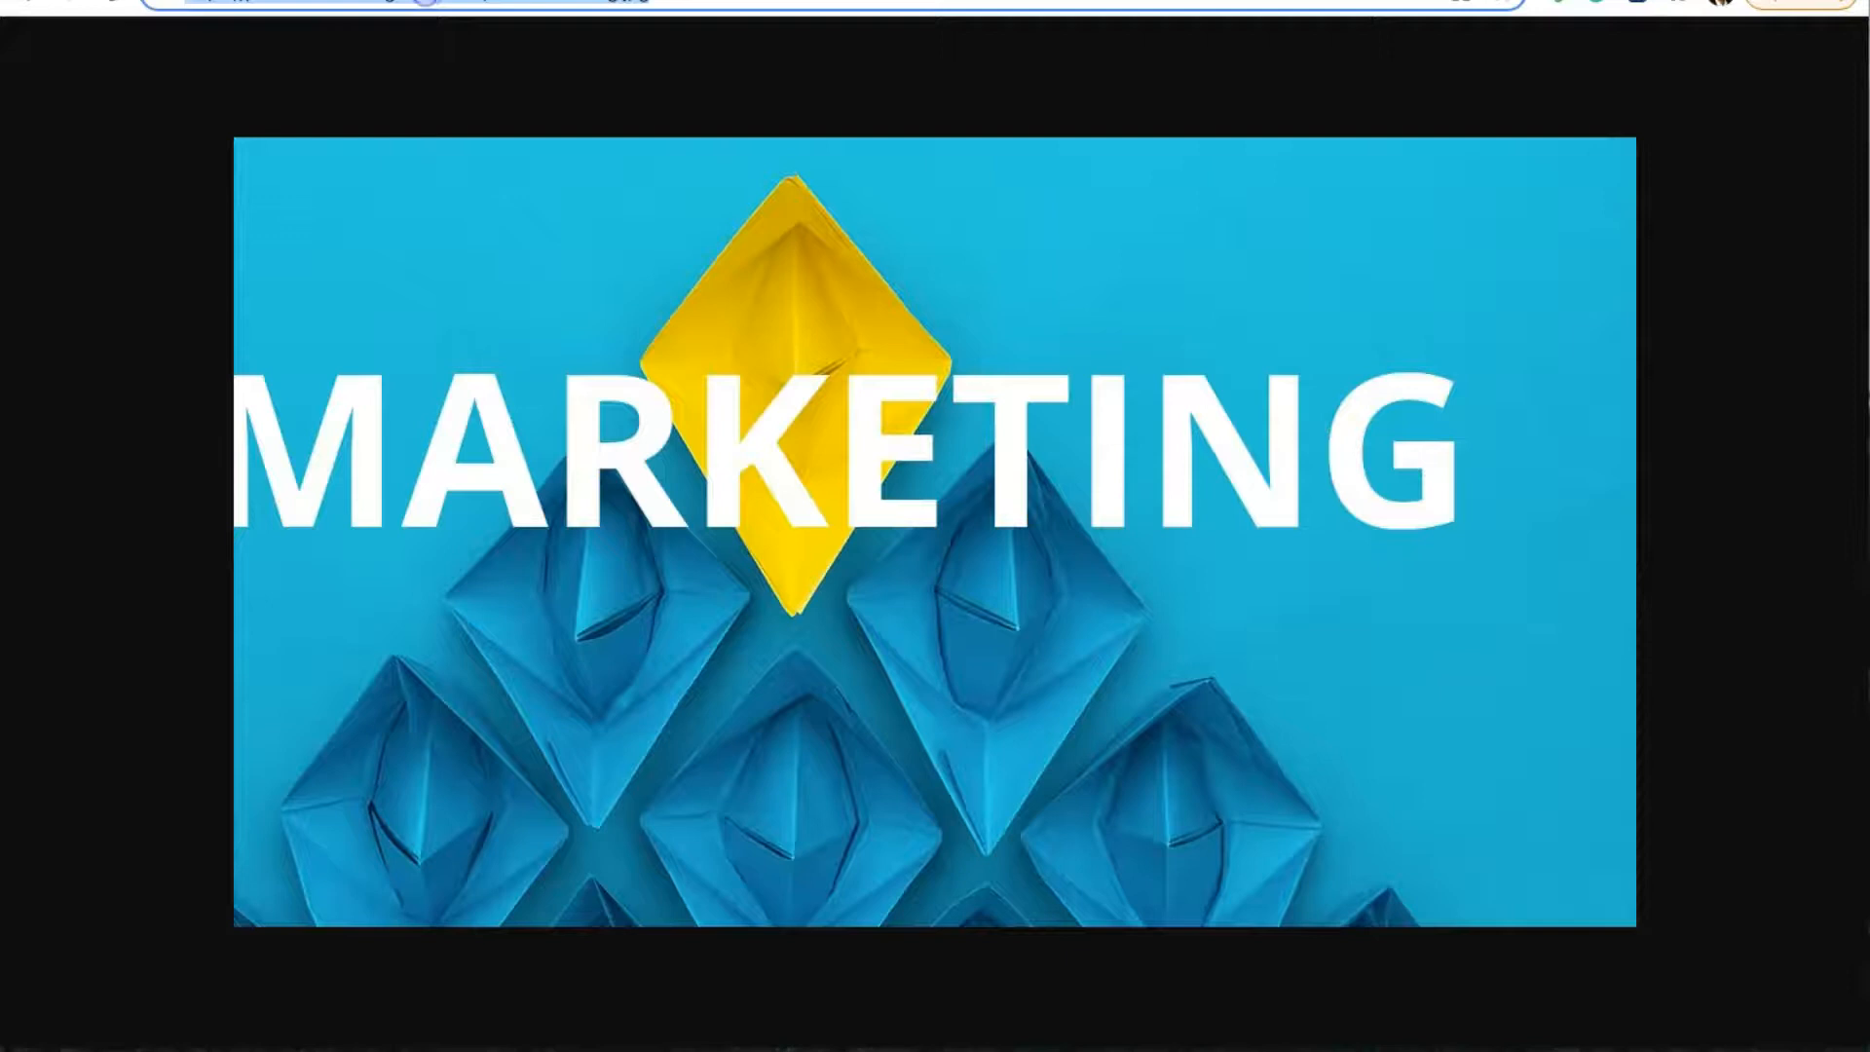
pyautogui.write('https://pinsonalmarketing.b-cdn.net/mba-product.jpg')
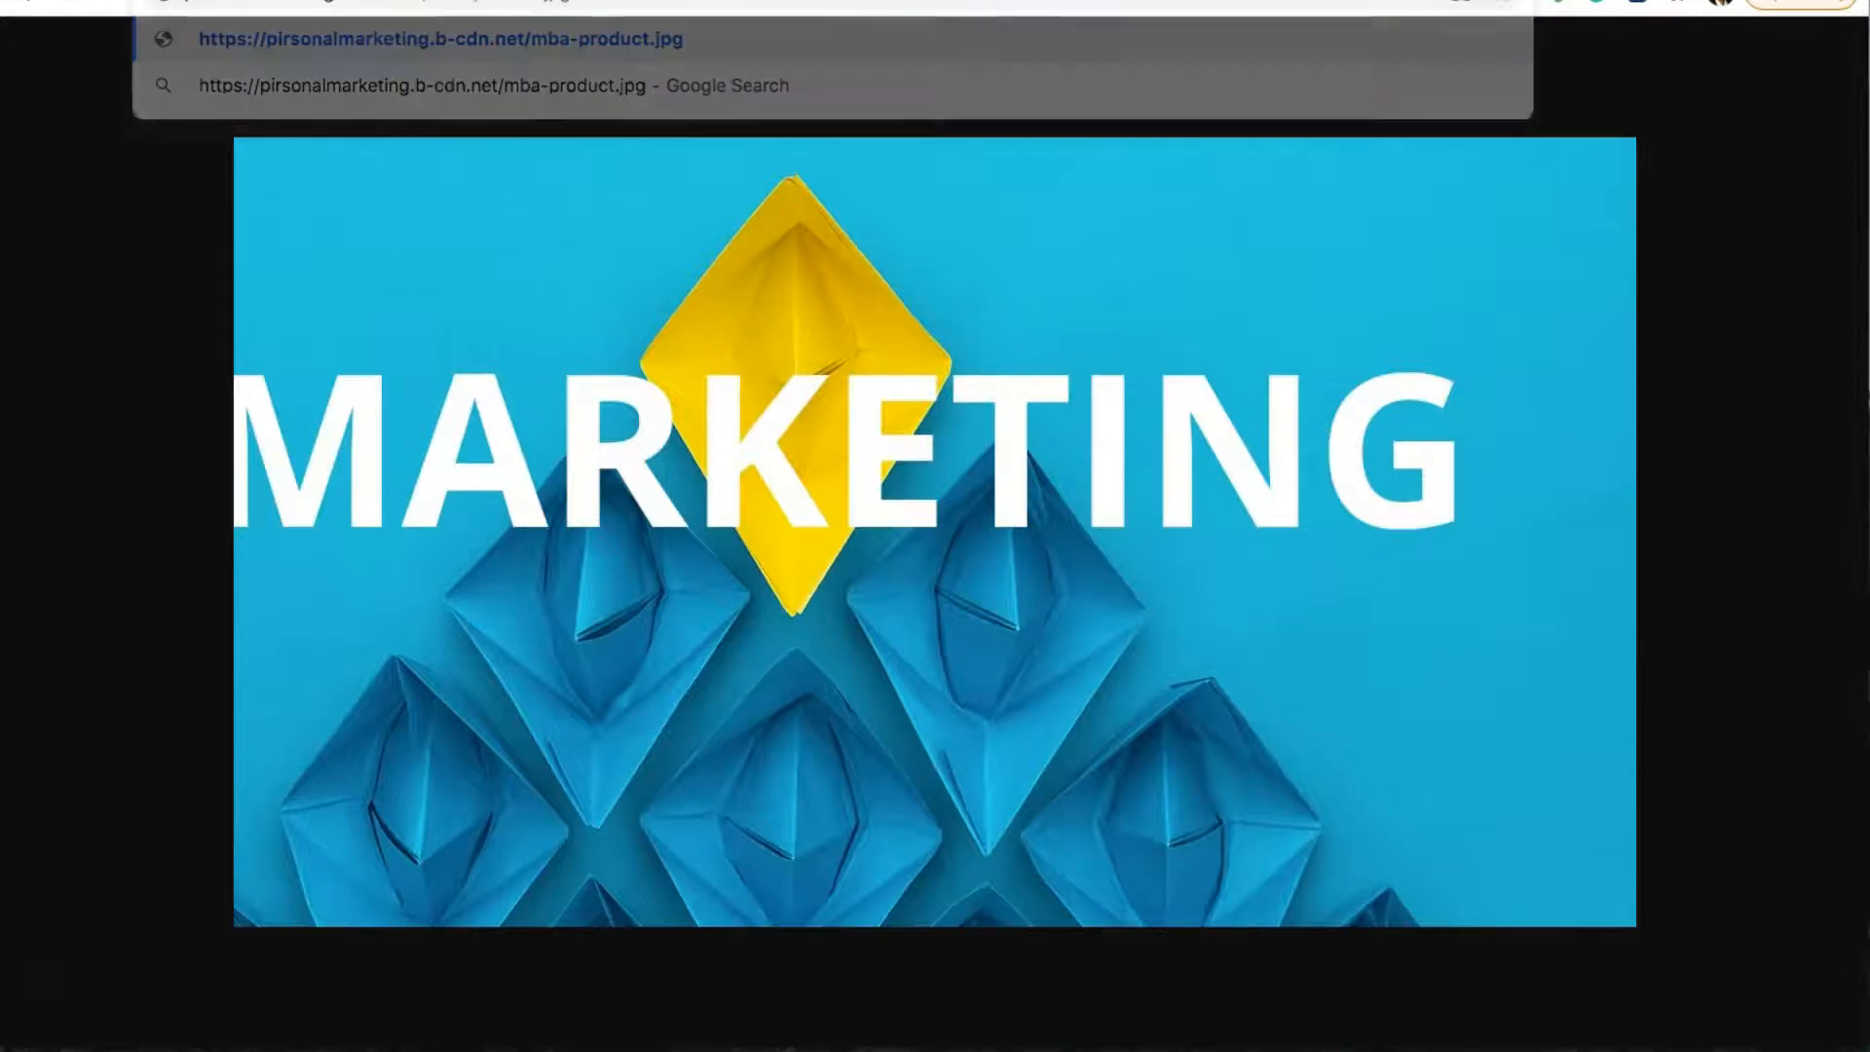
pyautogui.press('Return')
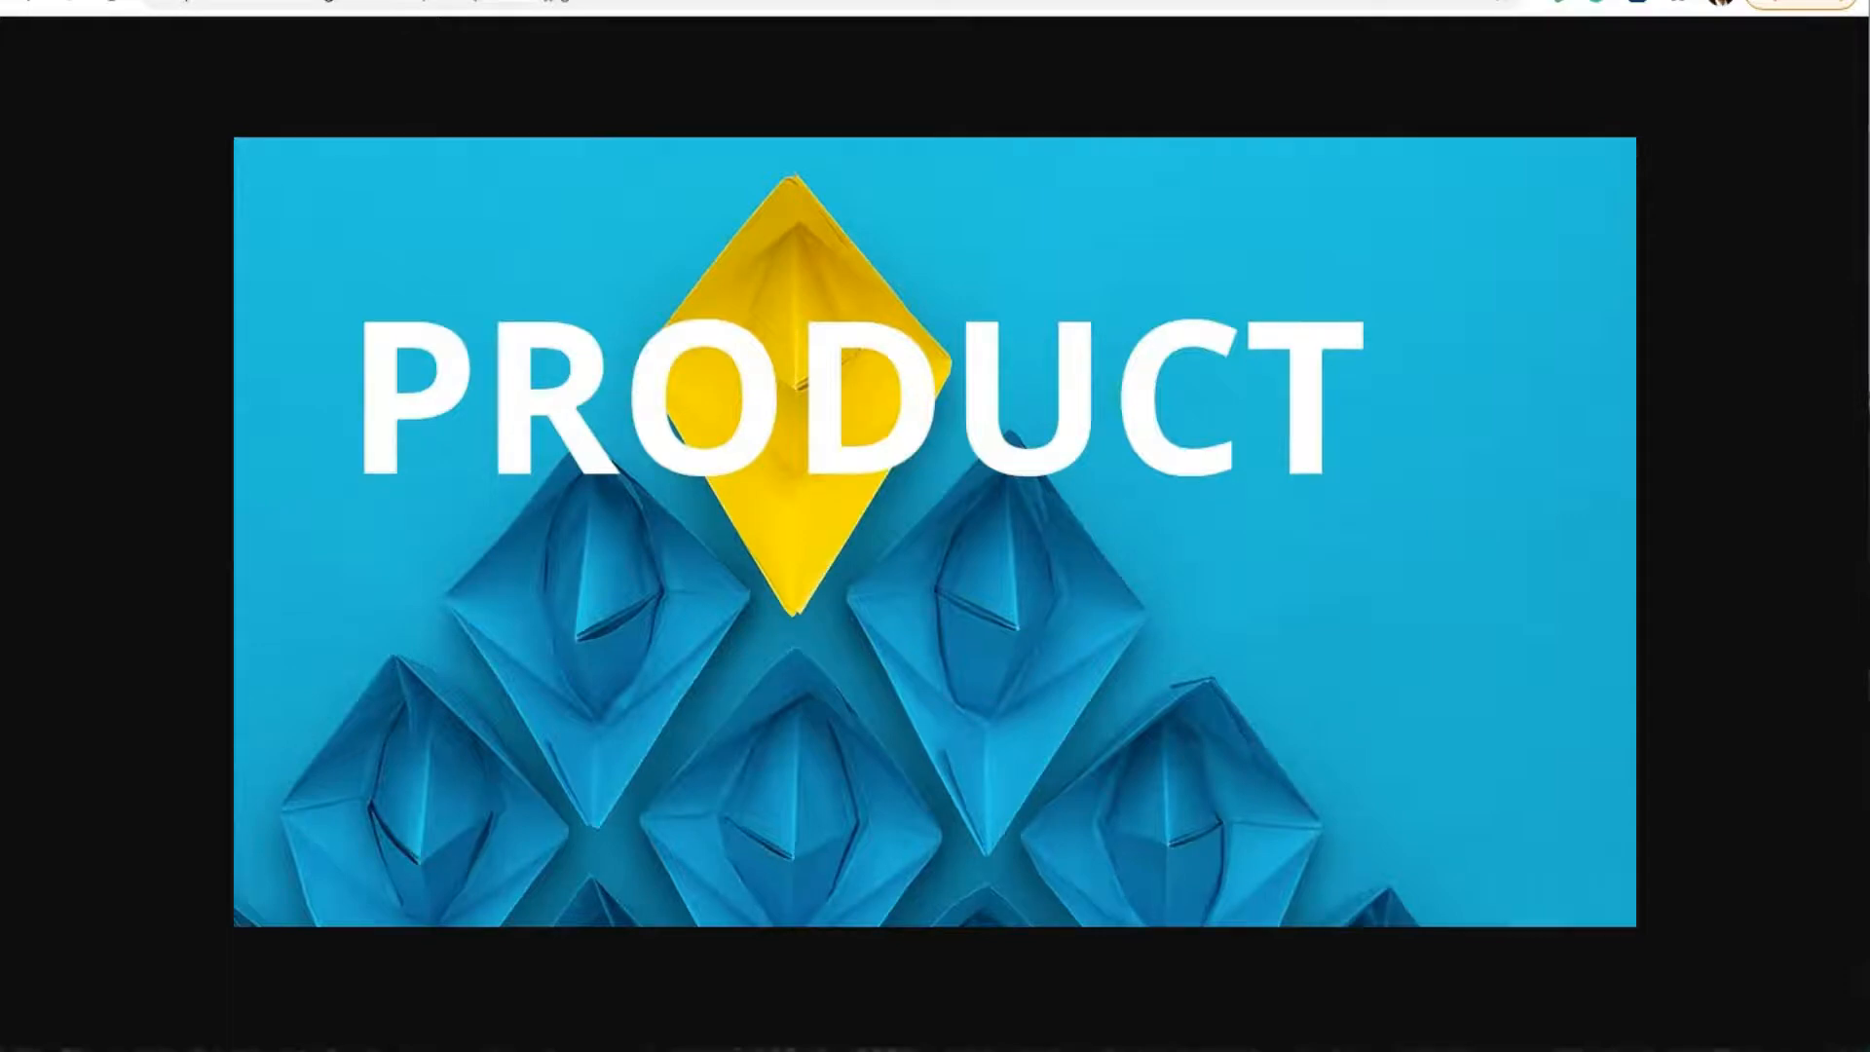
pyautogui.click(587, 4)
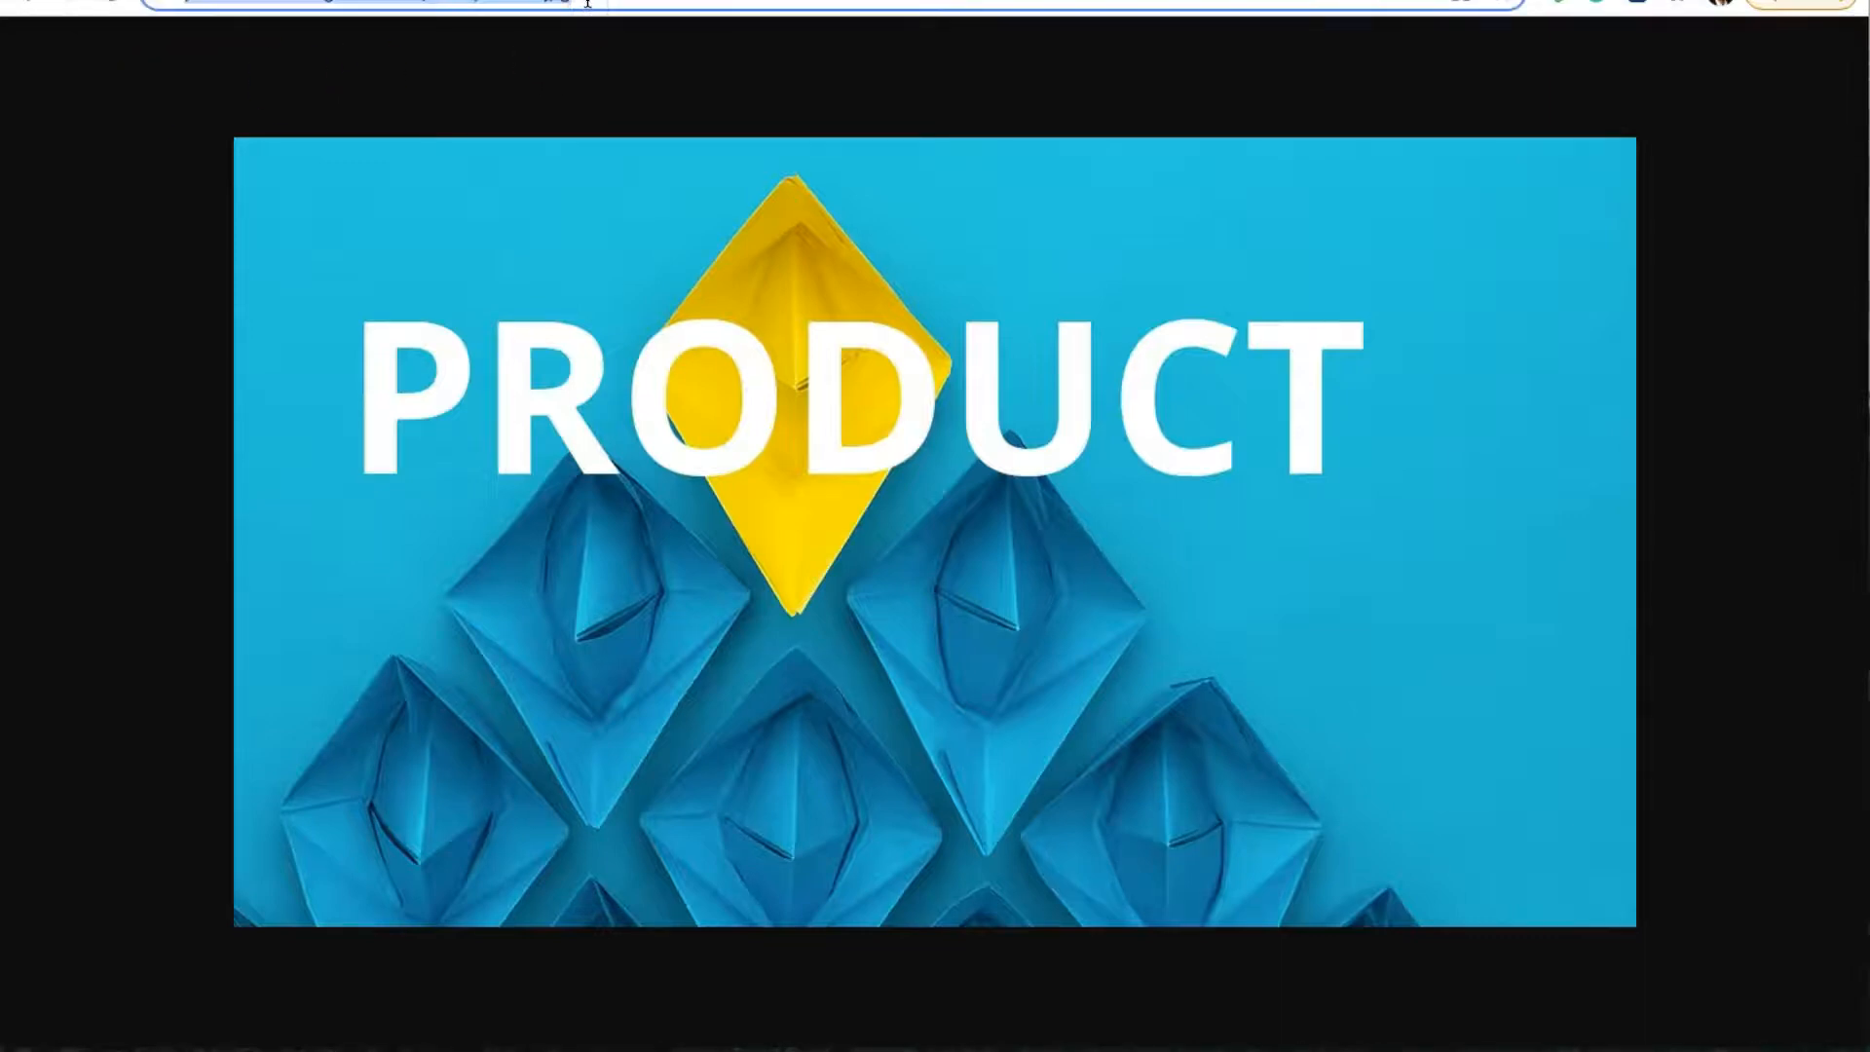
pyautogui.write('https://pirsonalmarketing.b-cdn.net/mba-data.jpg')
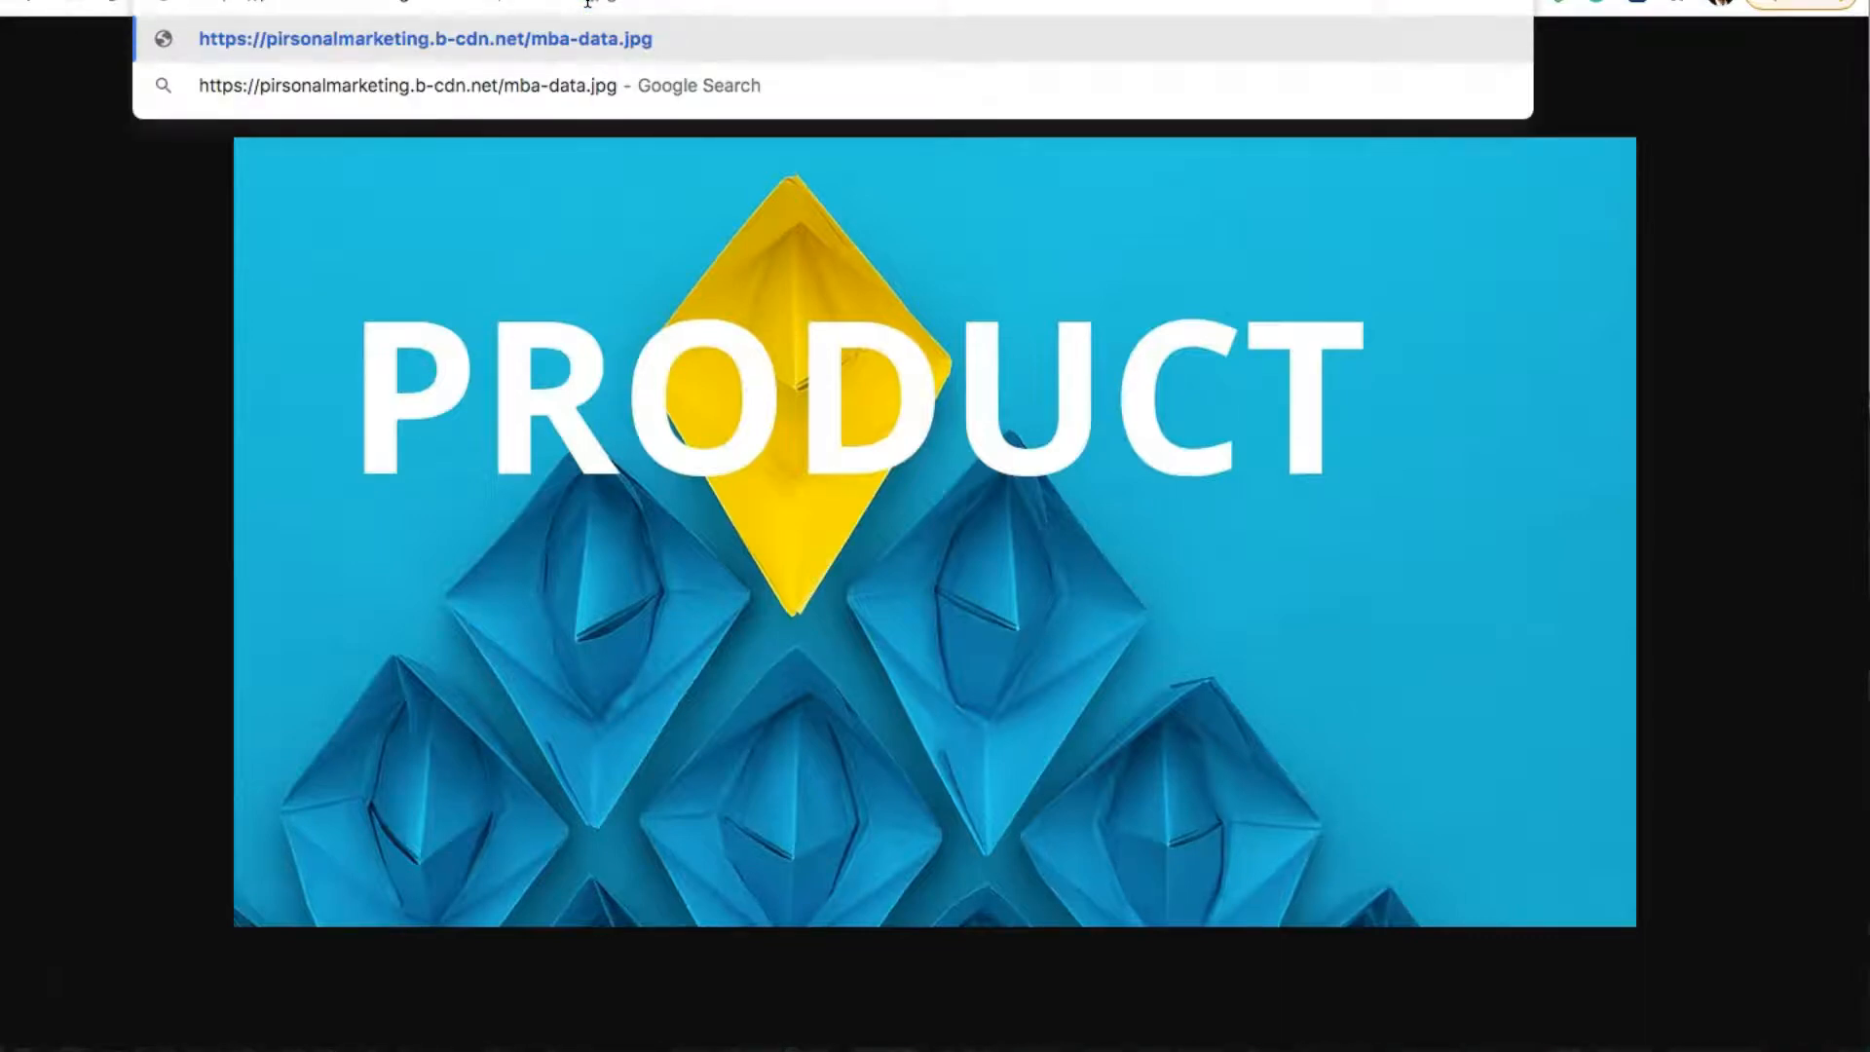
pyautogui.press('Return')
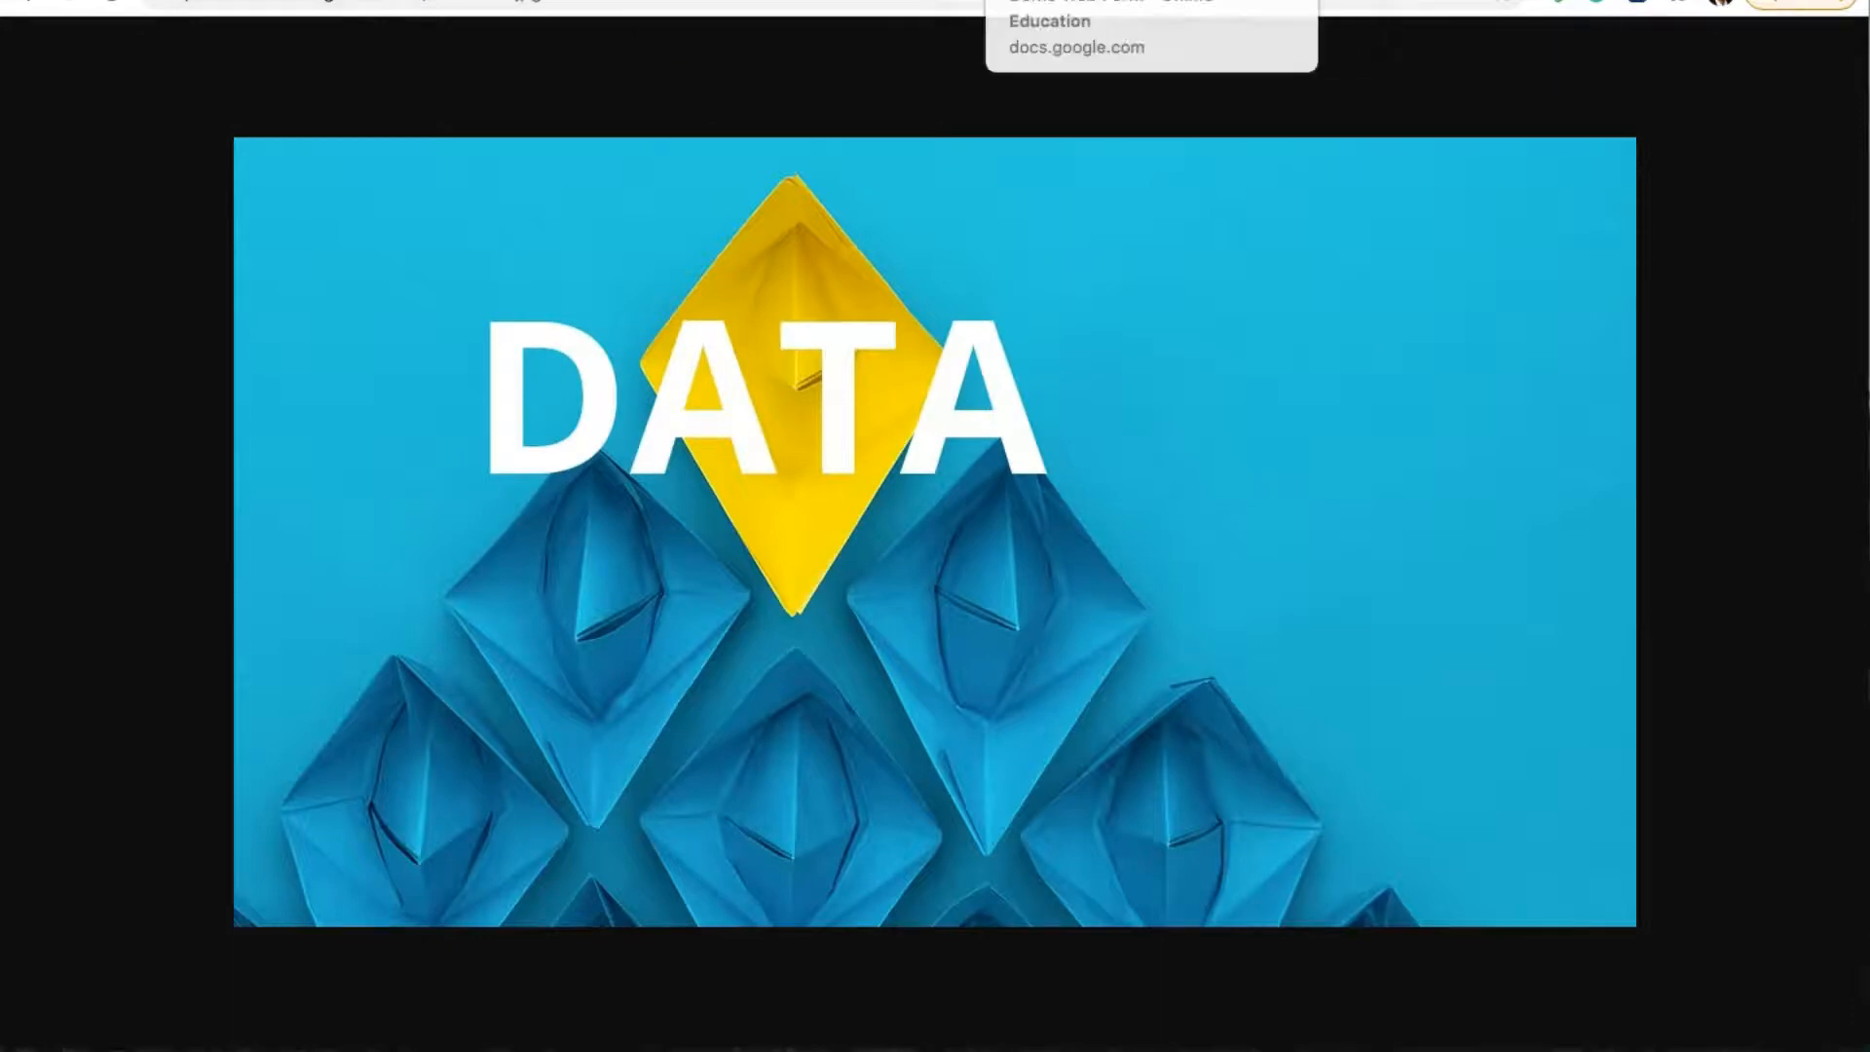
# Switch back to Zapier and add Formatter by Zapier as a third action below the background video action
pyautogui.click(594, 0)
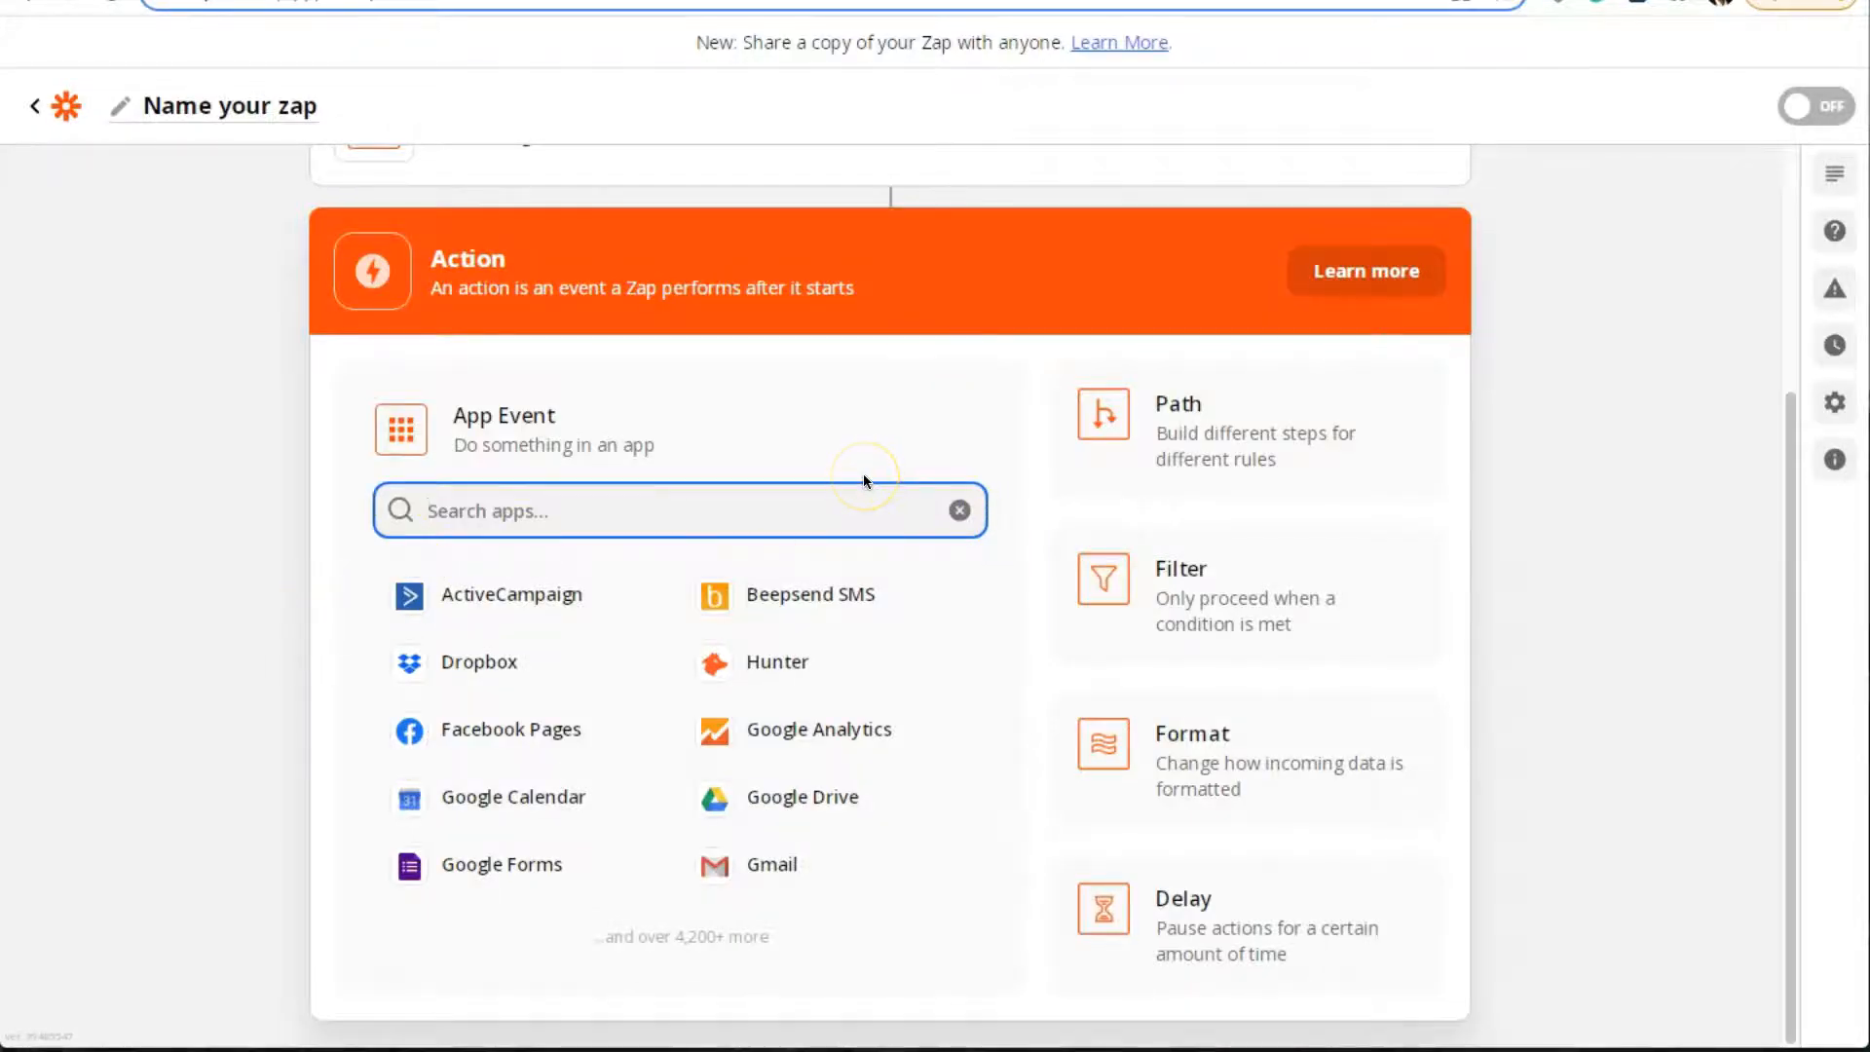
pyautogui.write('f')
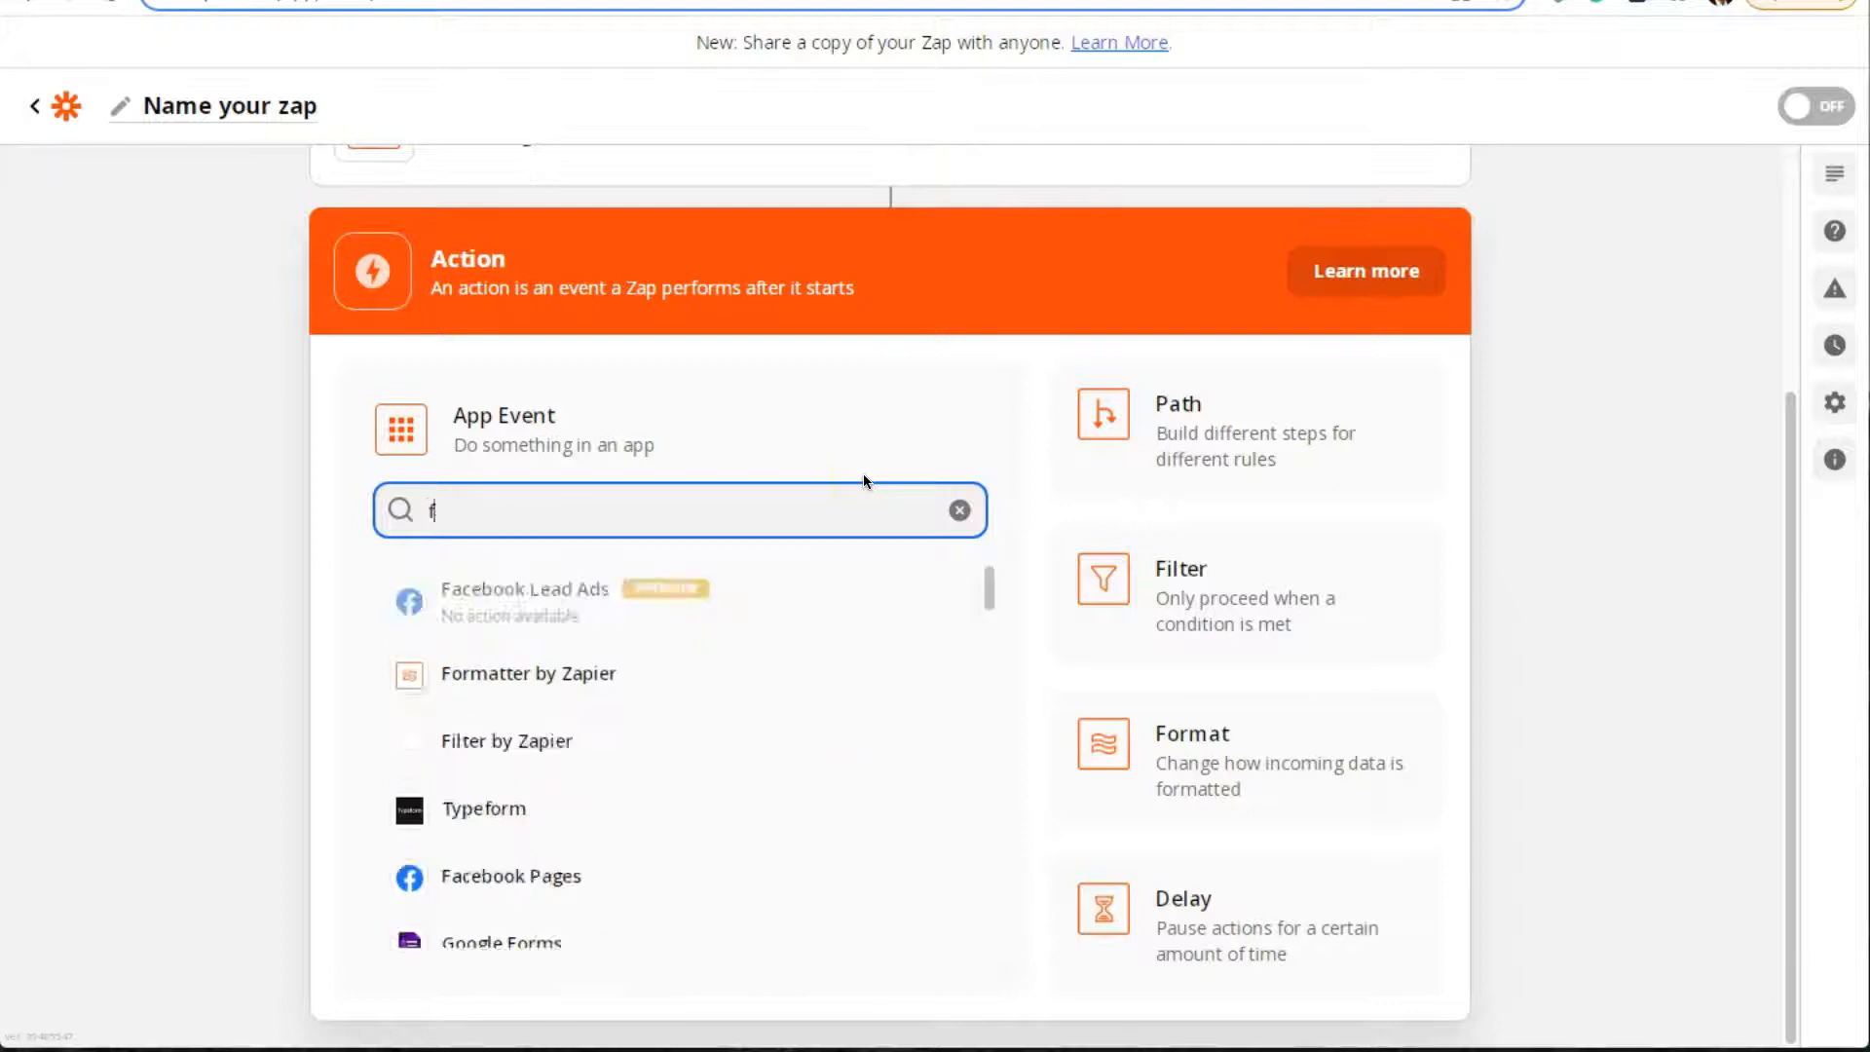
pyautogui.write('orm')
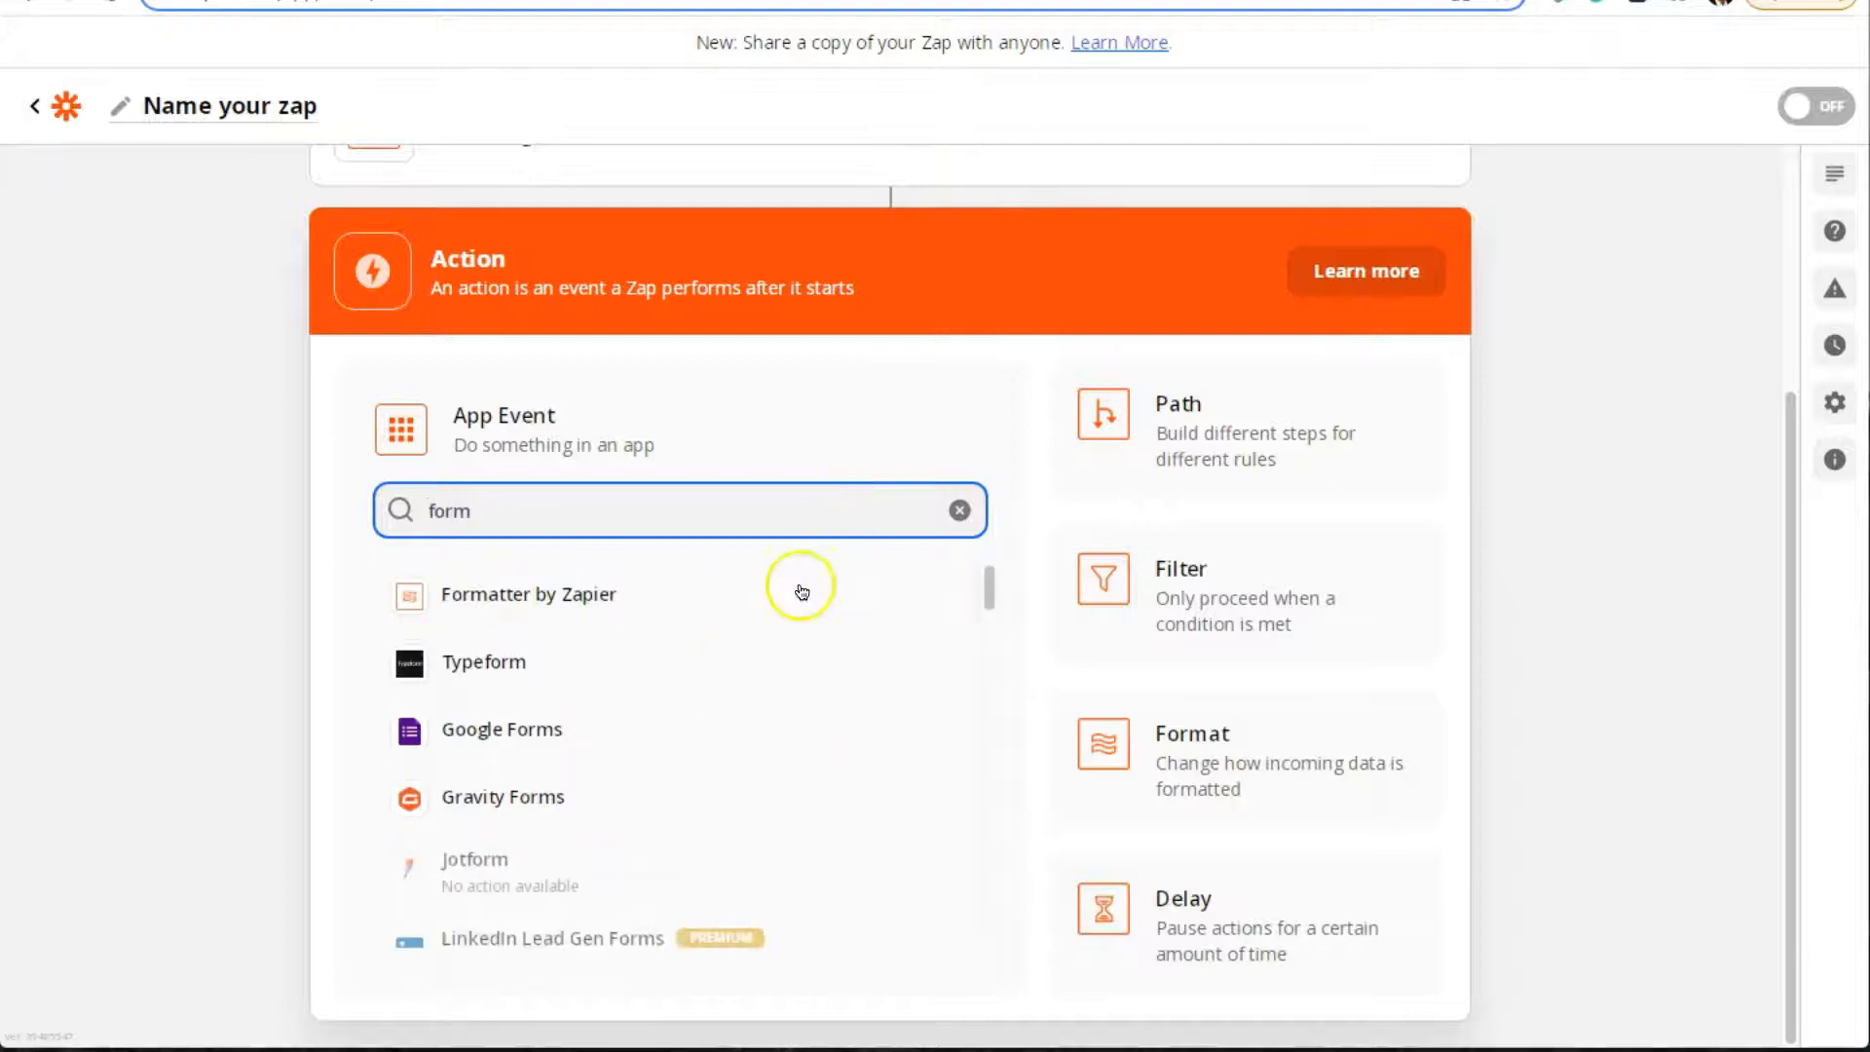
pyautogui.click(646, 592)
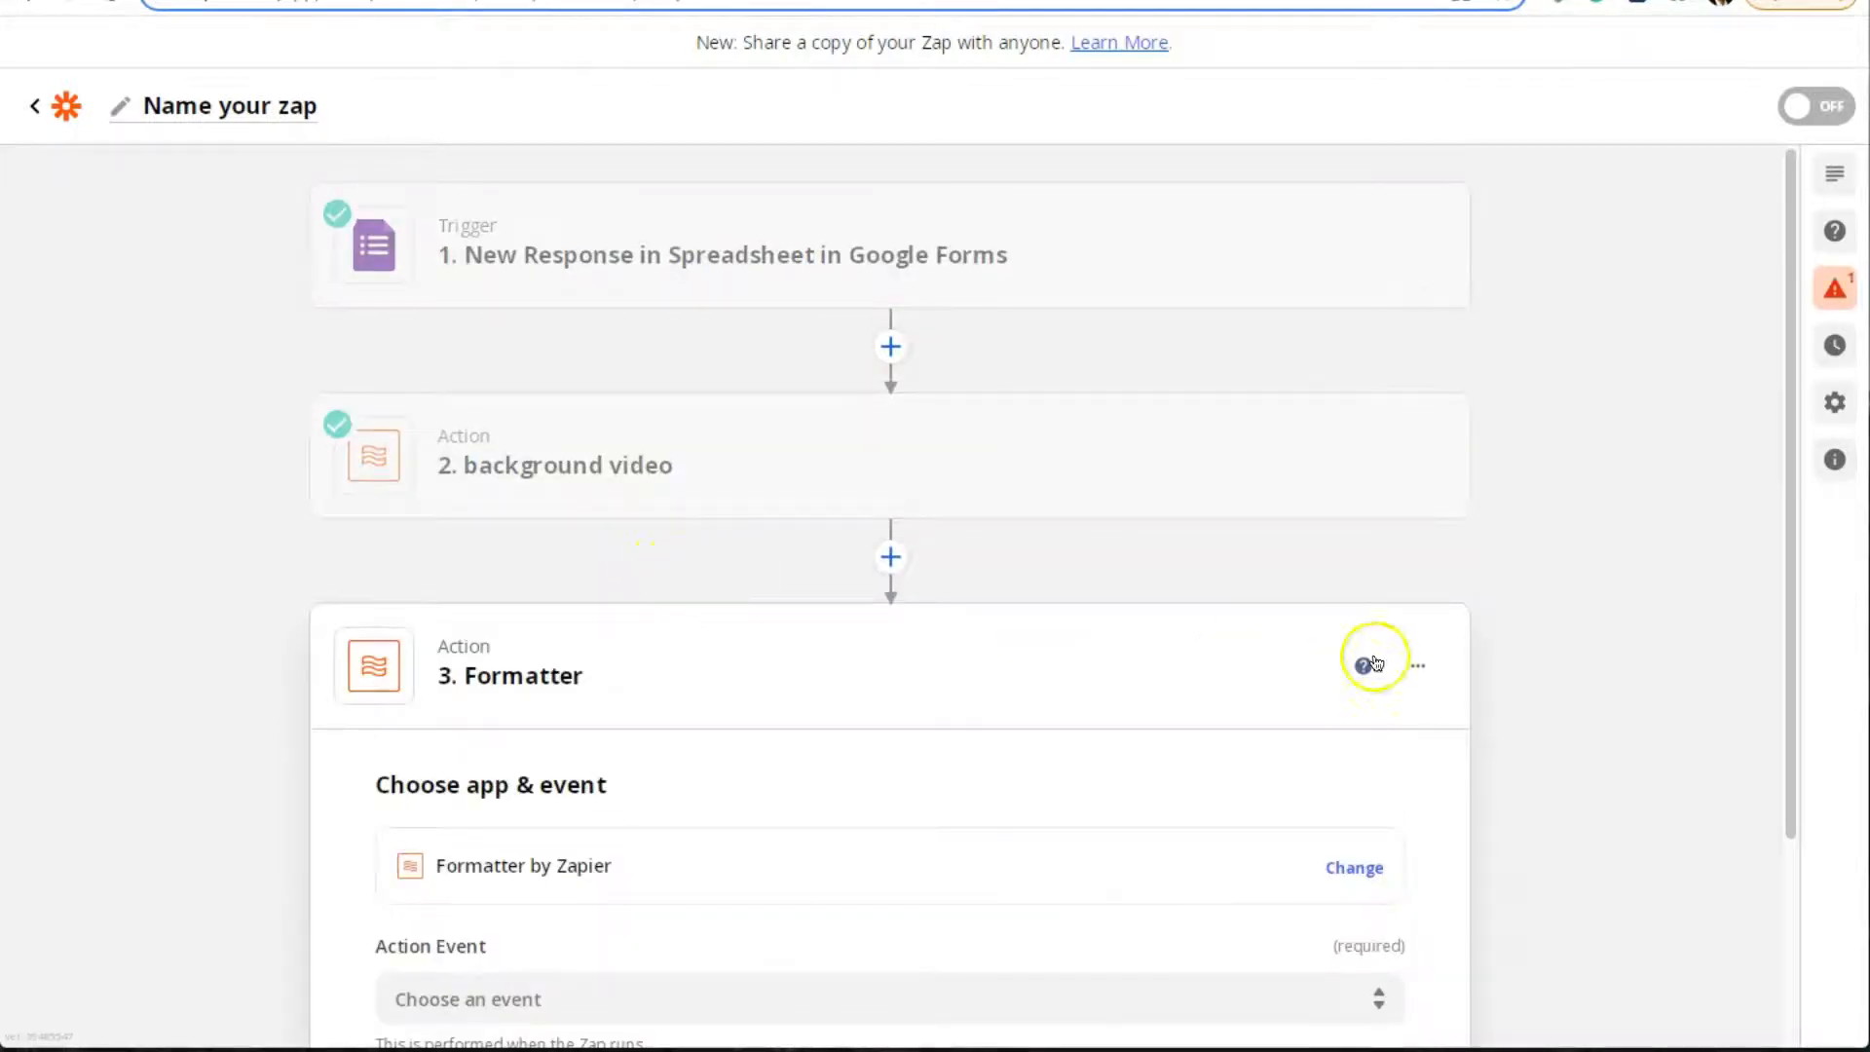
# Set the new Formatter action's event to Utilities and continue to its action setup
pyautogui.scroll(-2, 1529, 670)
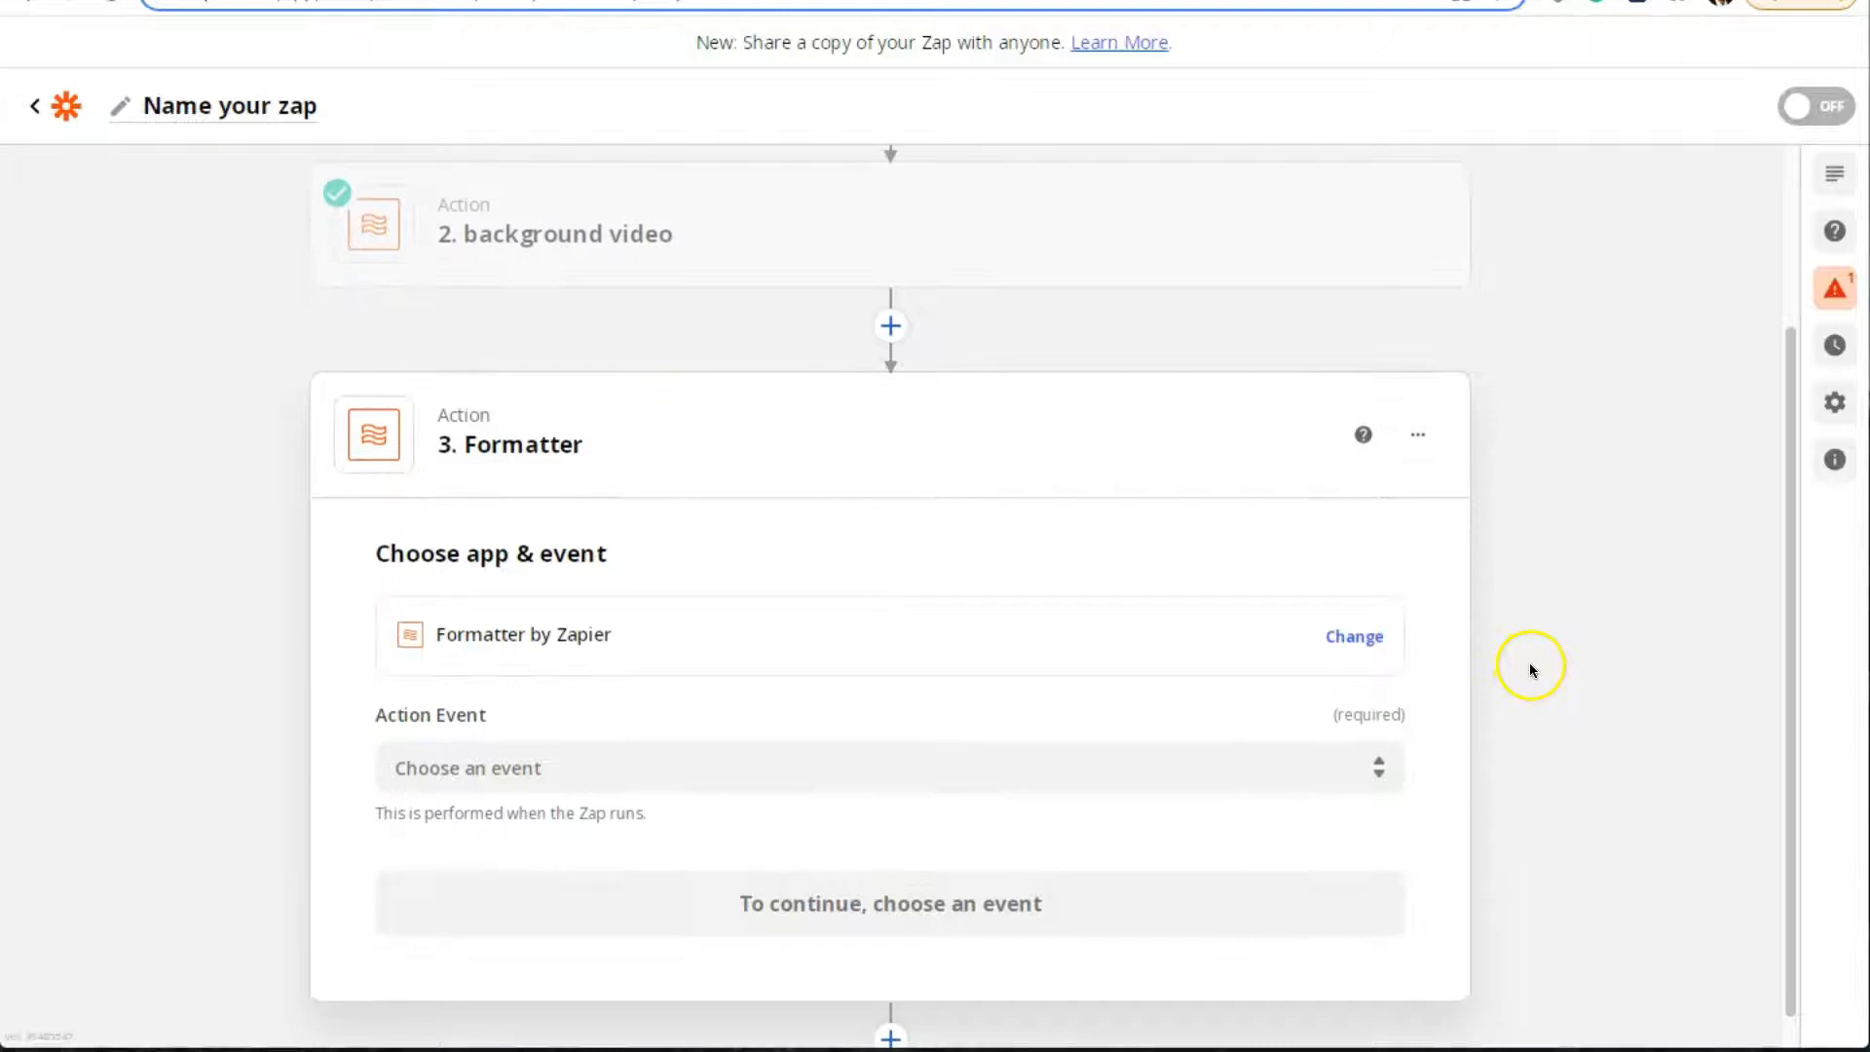
pyautogui.scroll(-1, 1529, 669)
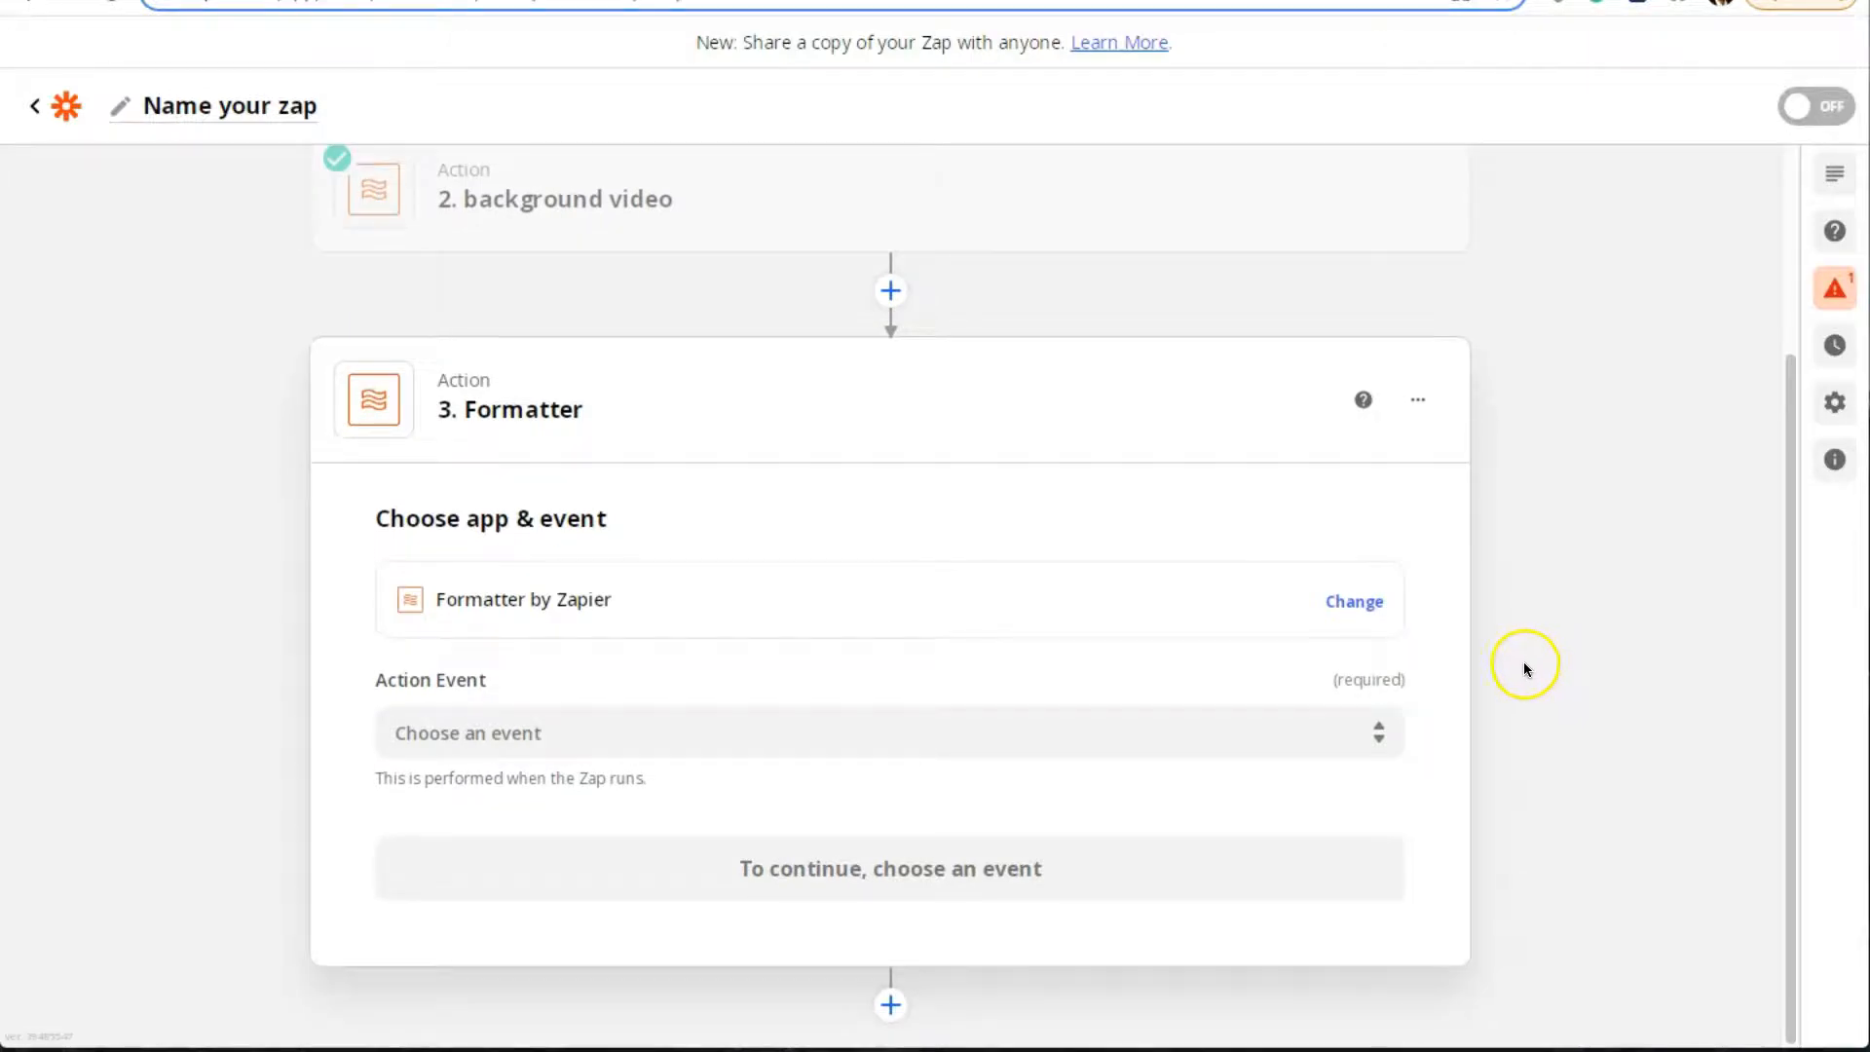
pyautogui.click(647, 735)
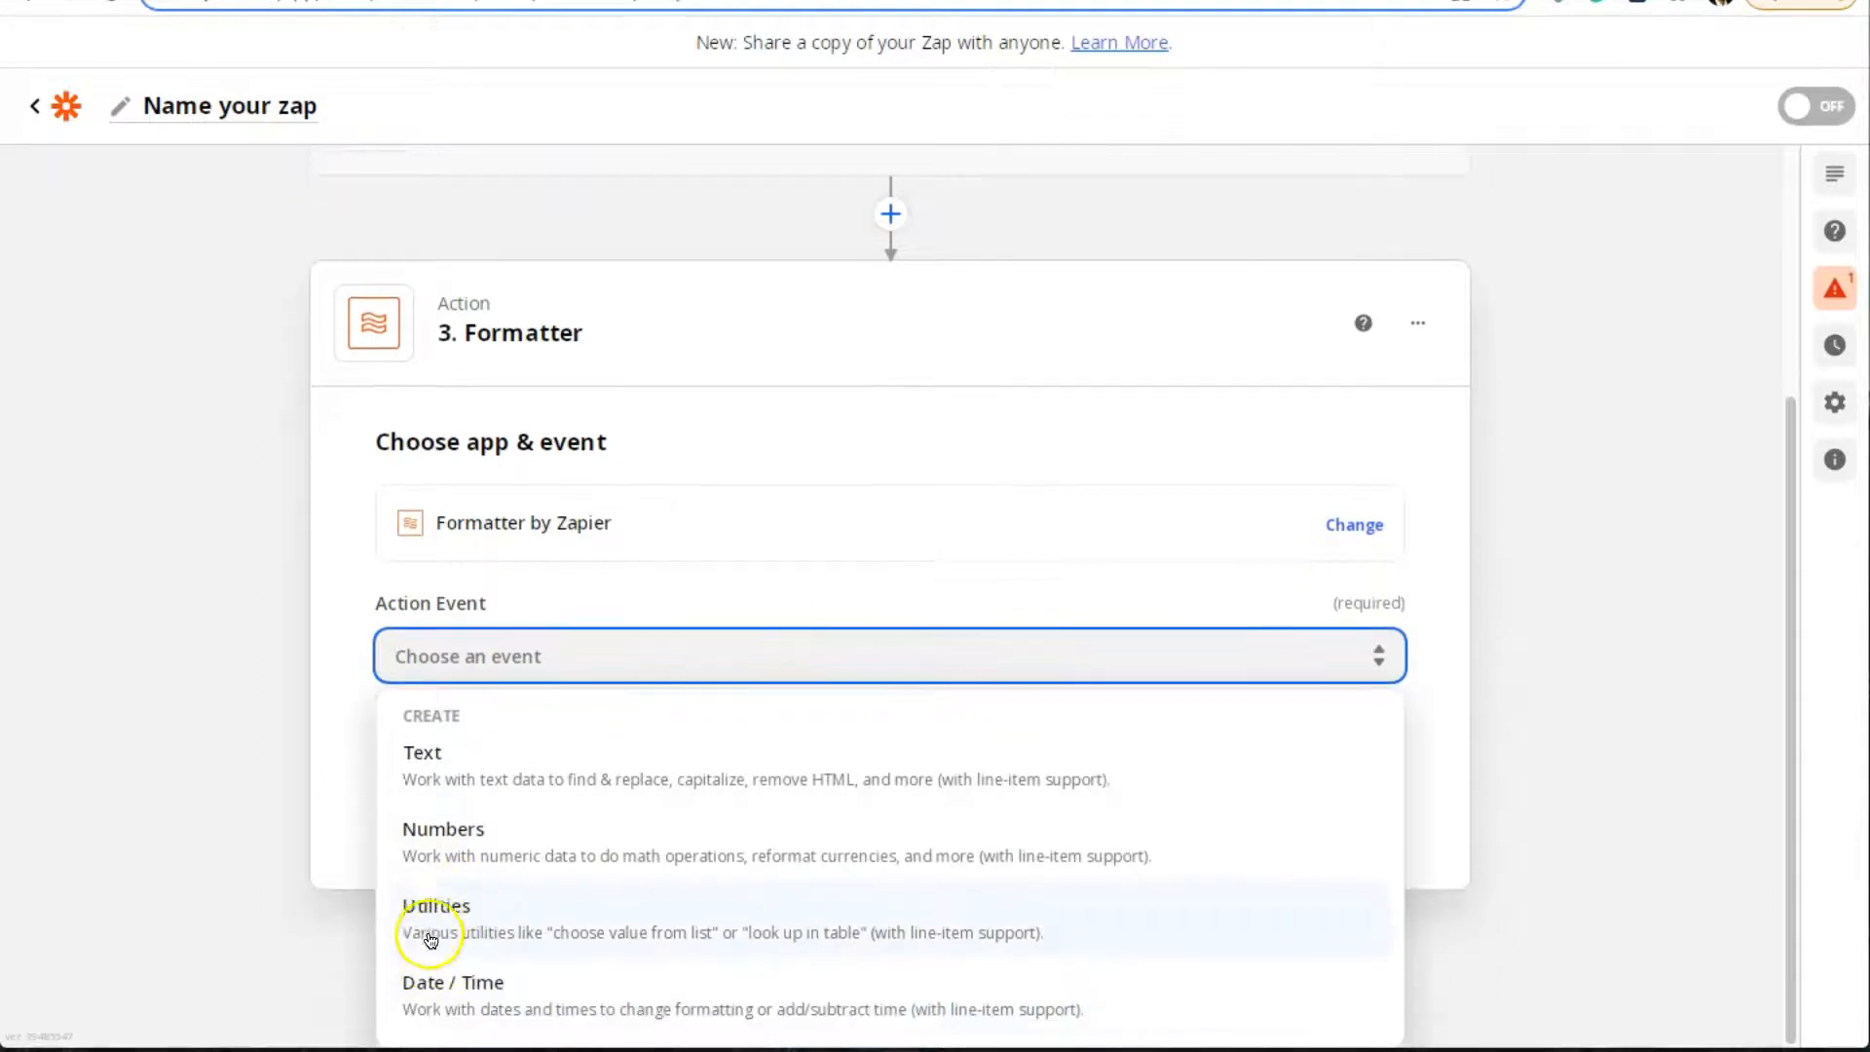
pyautogui.click(423, 933)
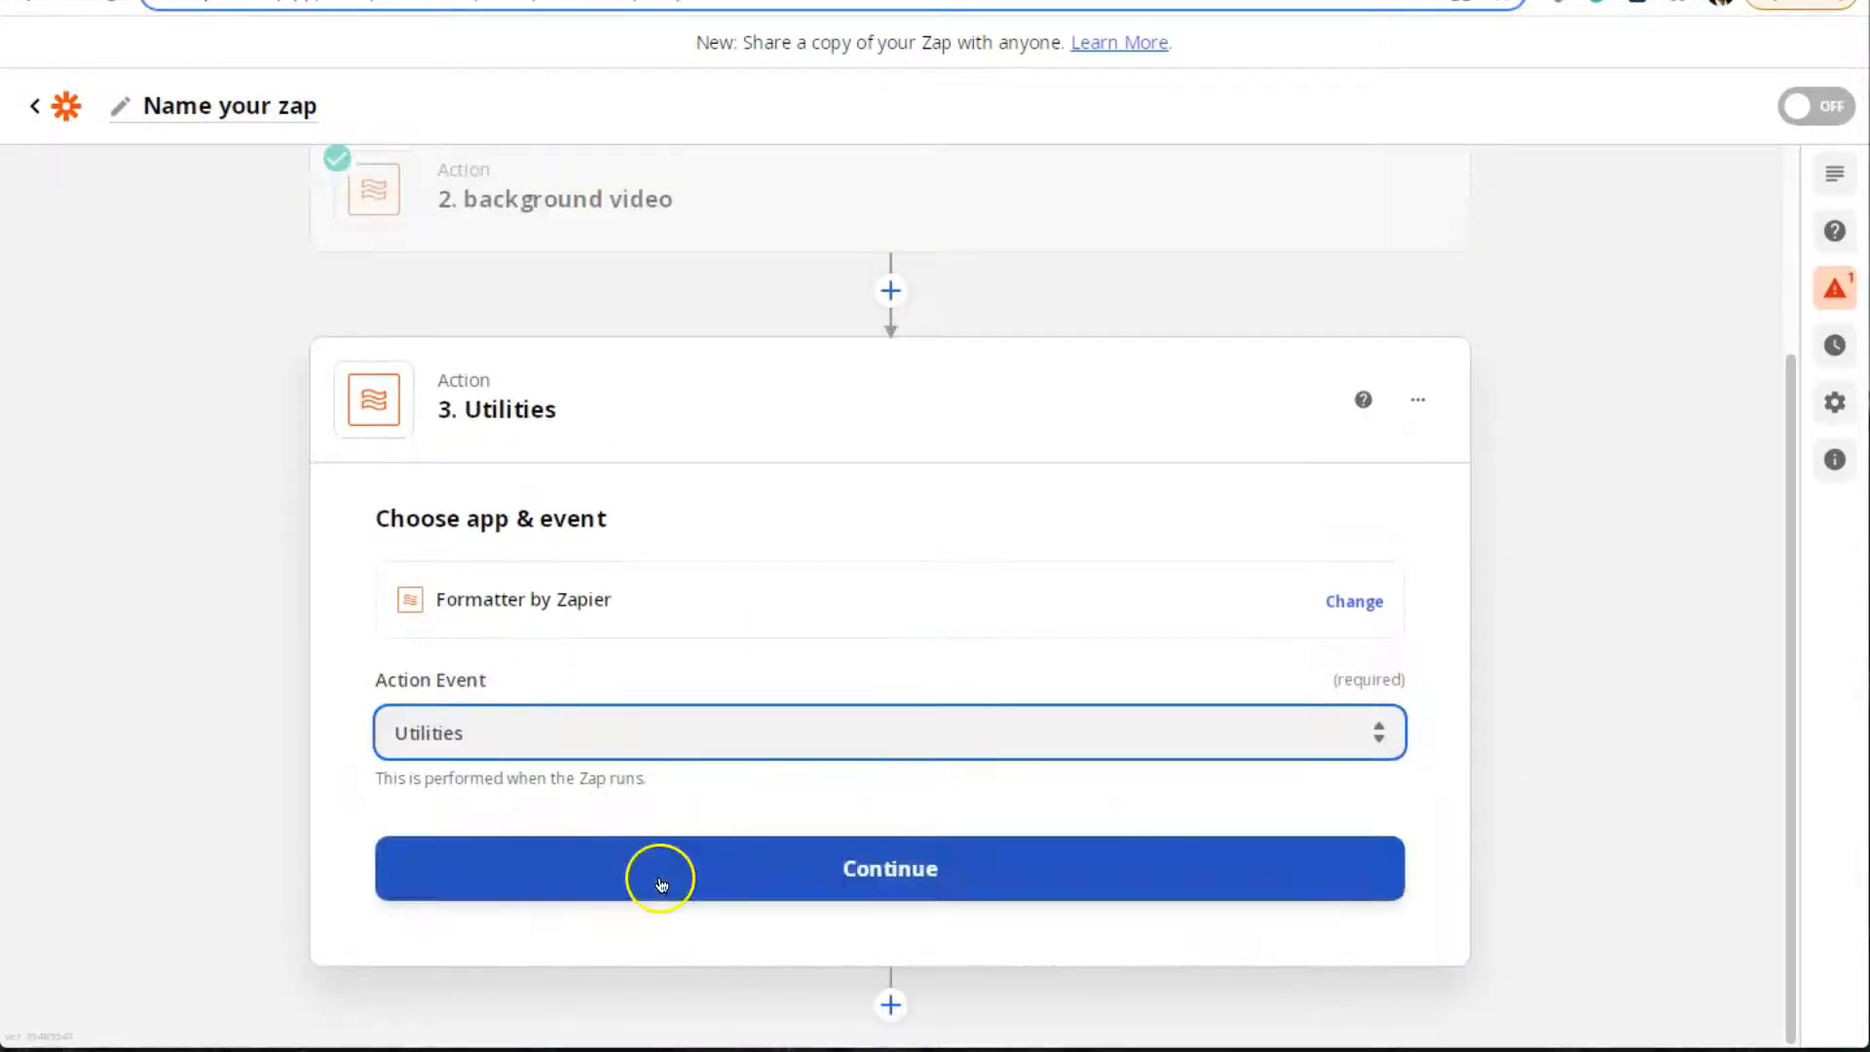
pyautogui.click(594, 860)
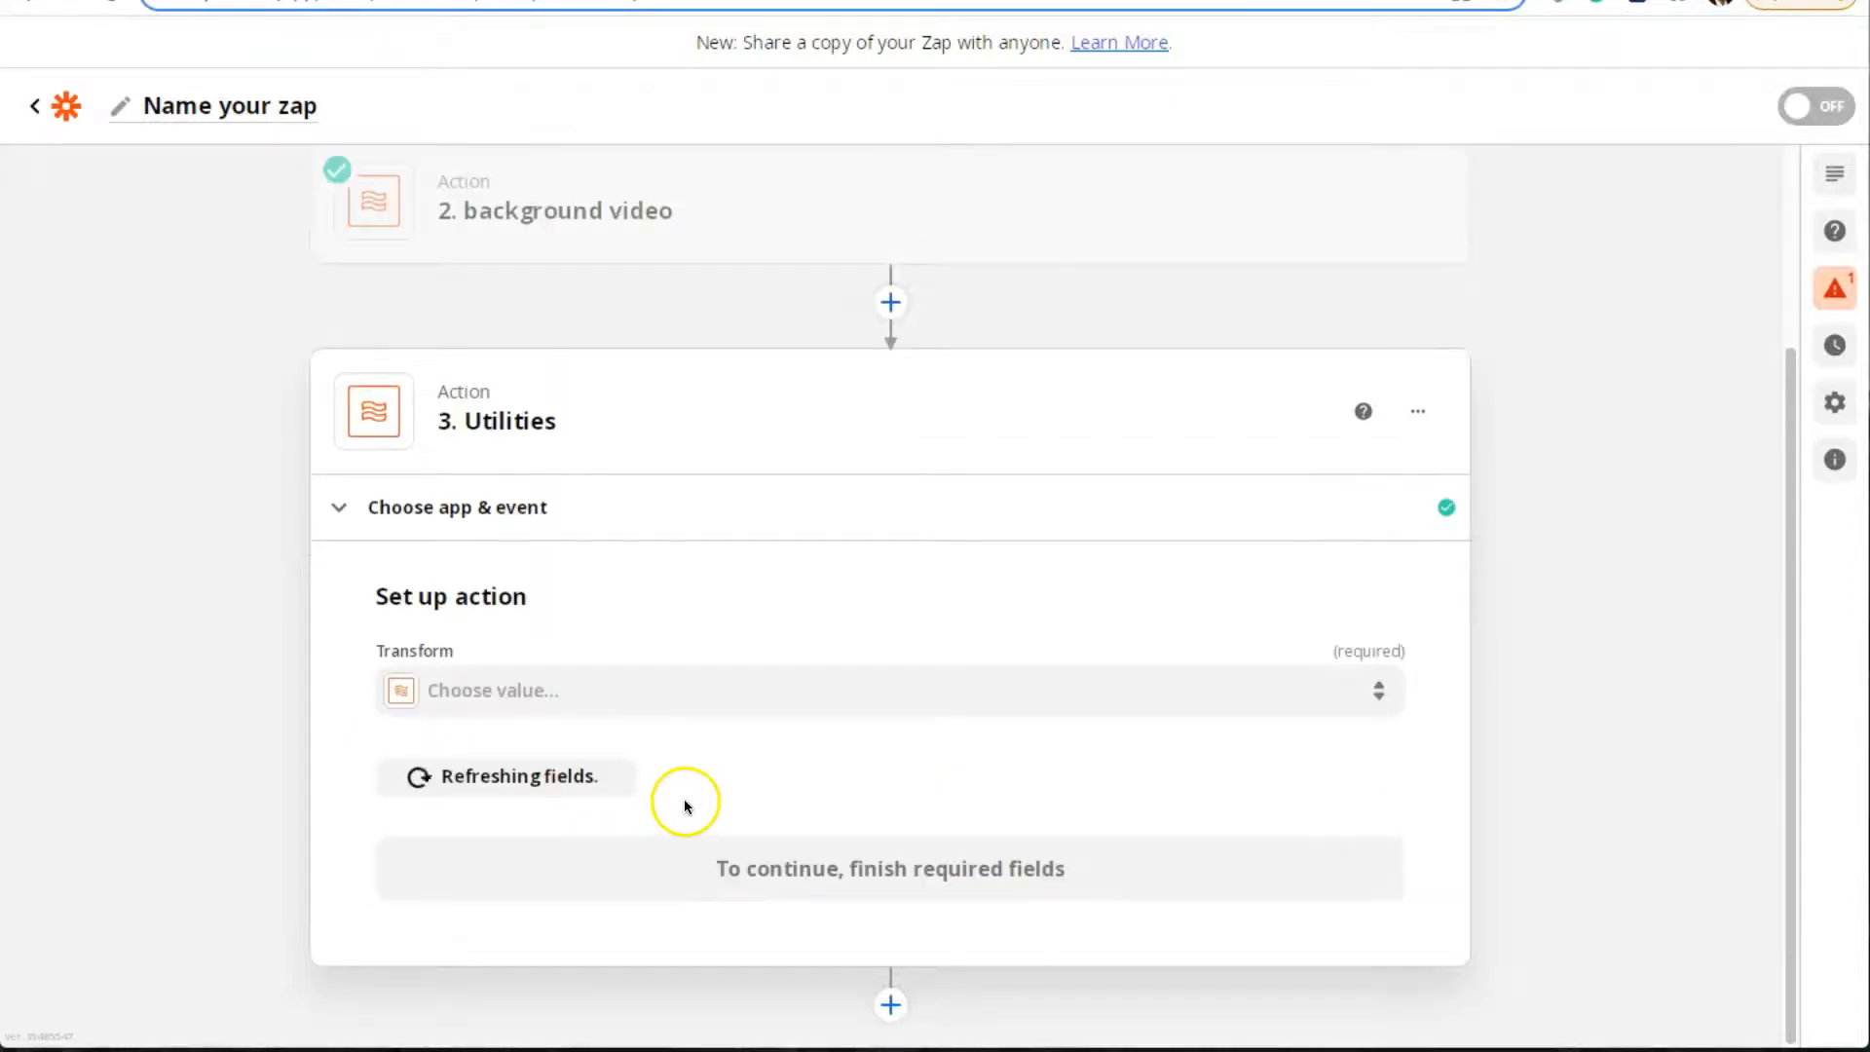
# Set the third action's transform to Lookup Table
pyautogui.click(712, 689)
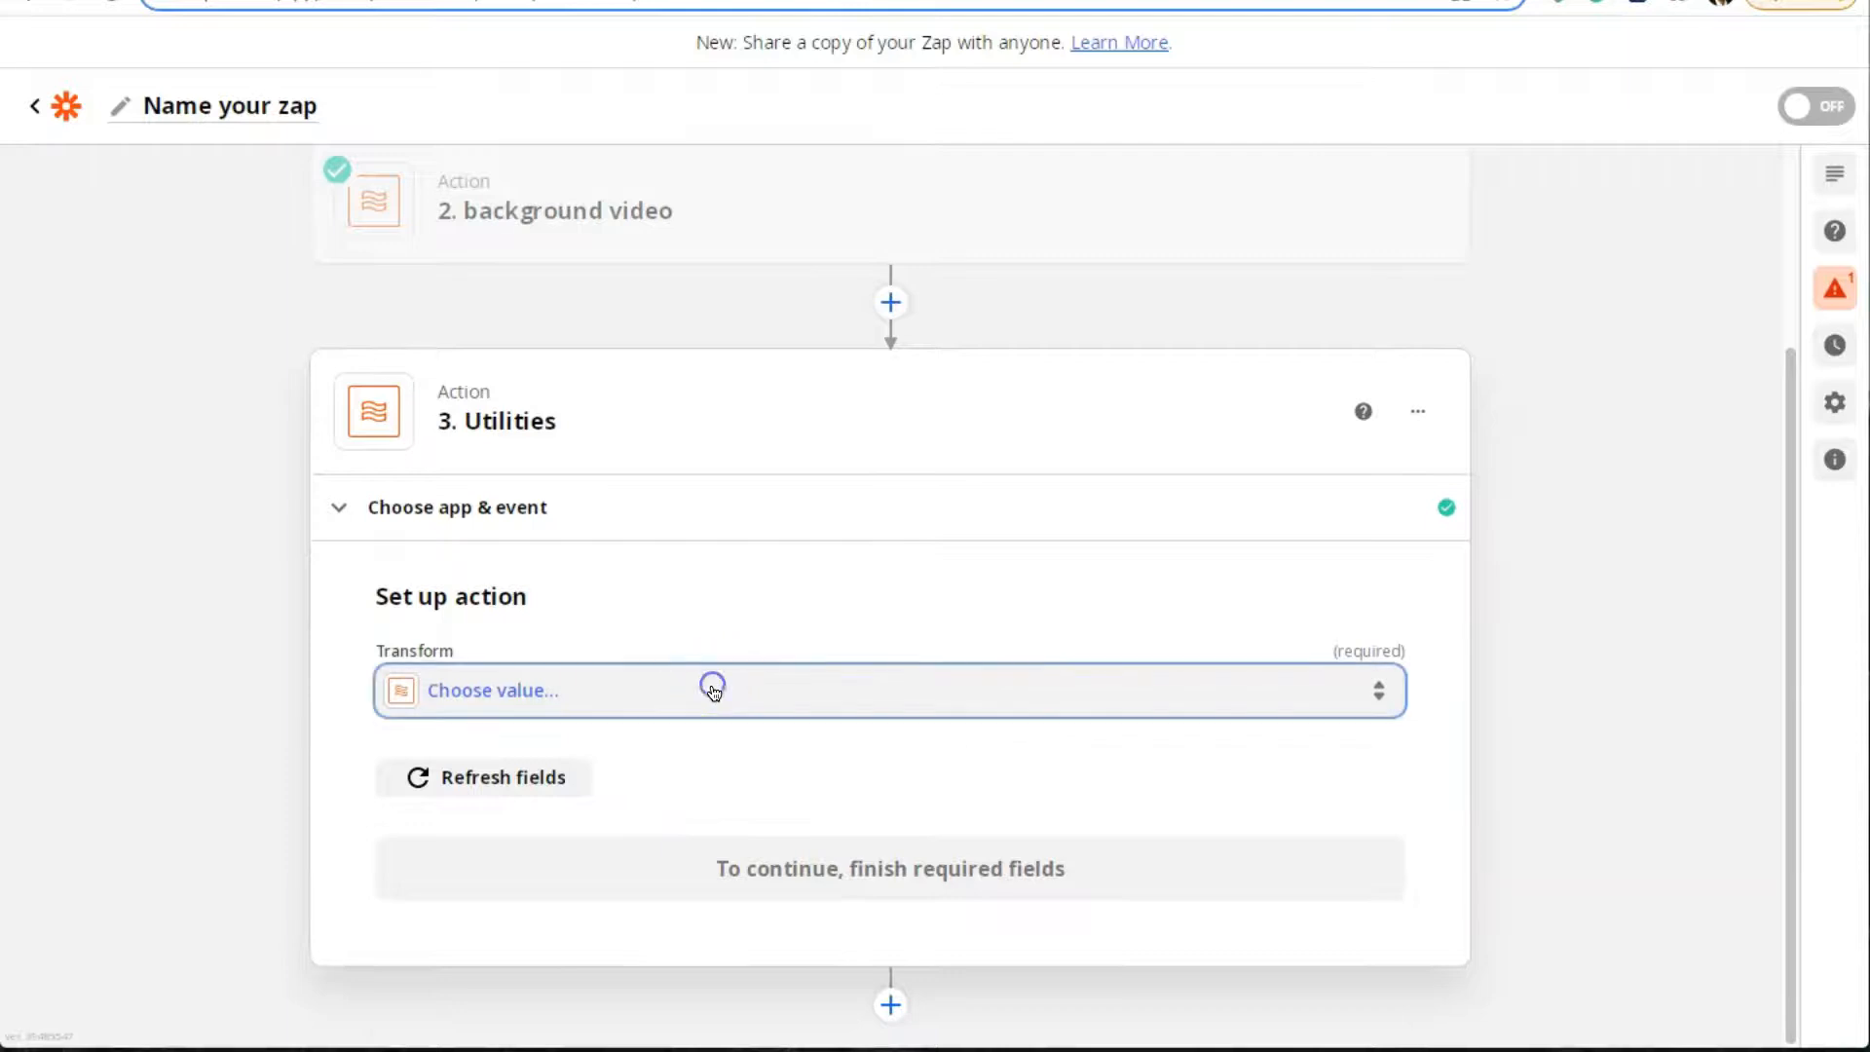
pyautogui.scroll(-1, 531, 1022)
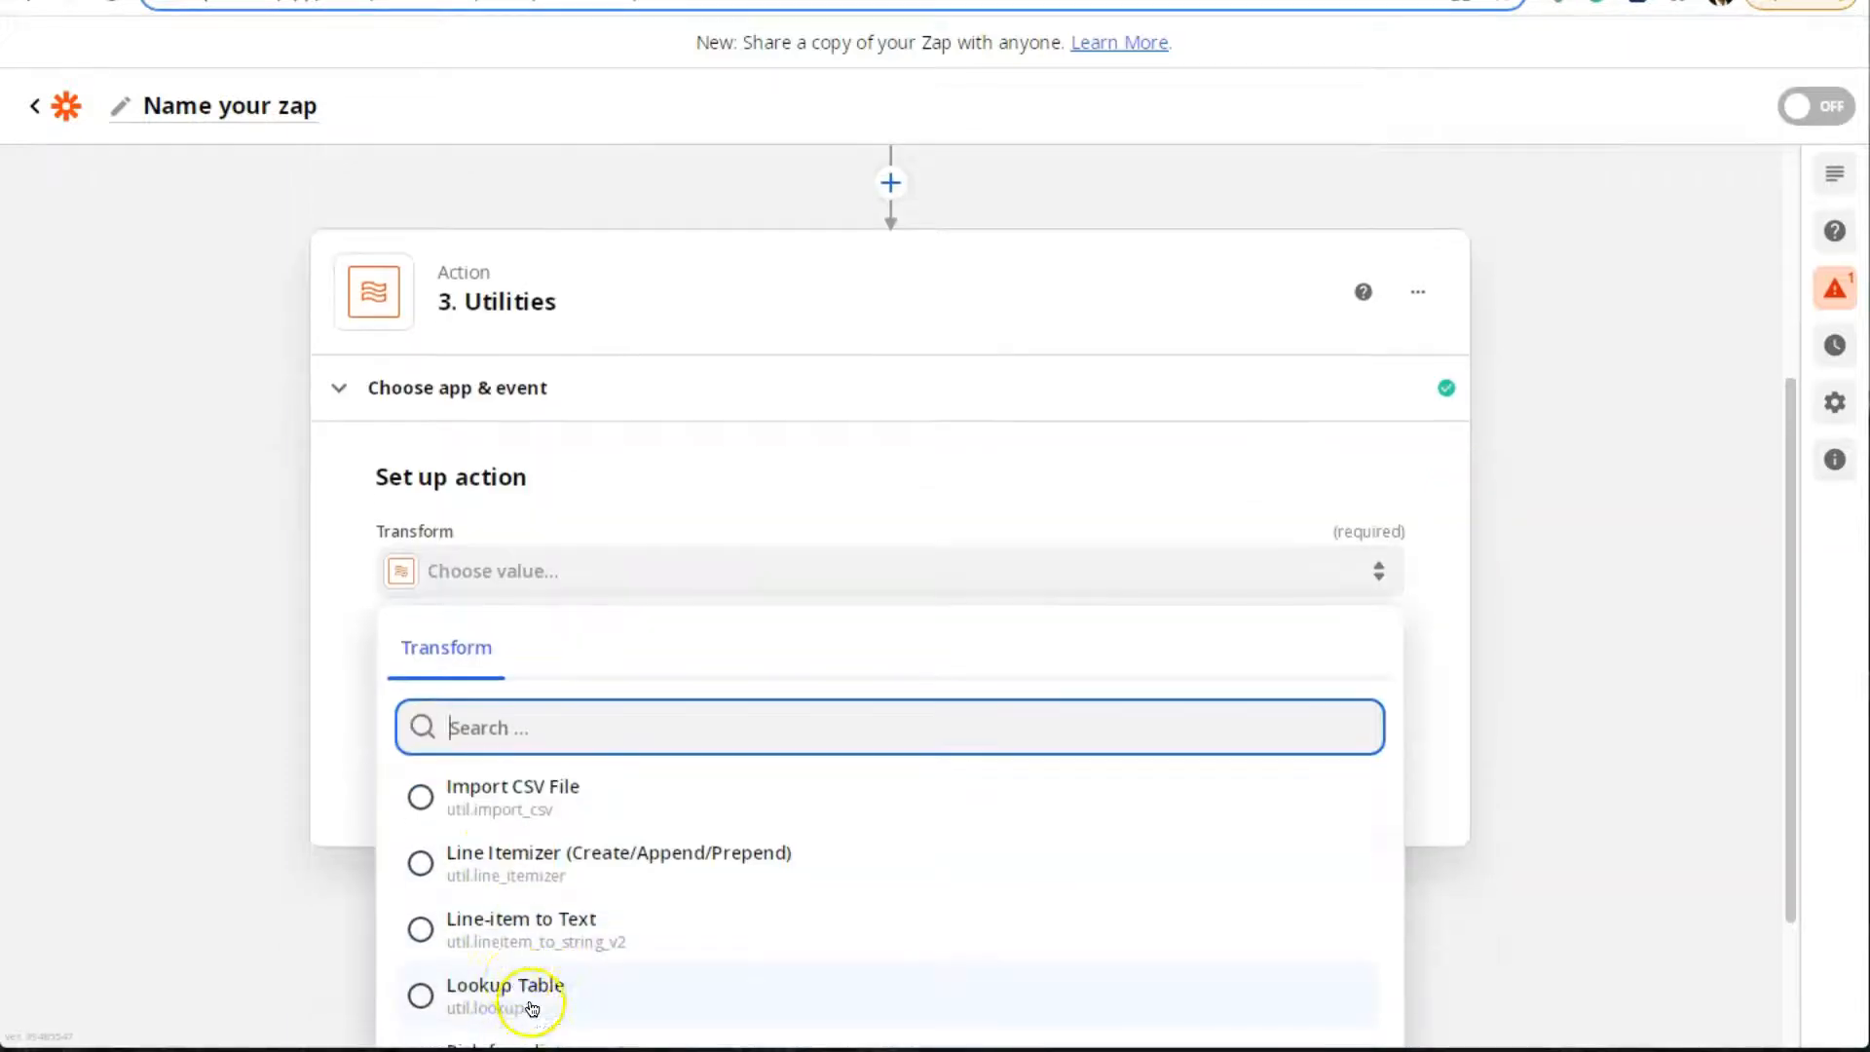
pyautogui.click(510, 993)
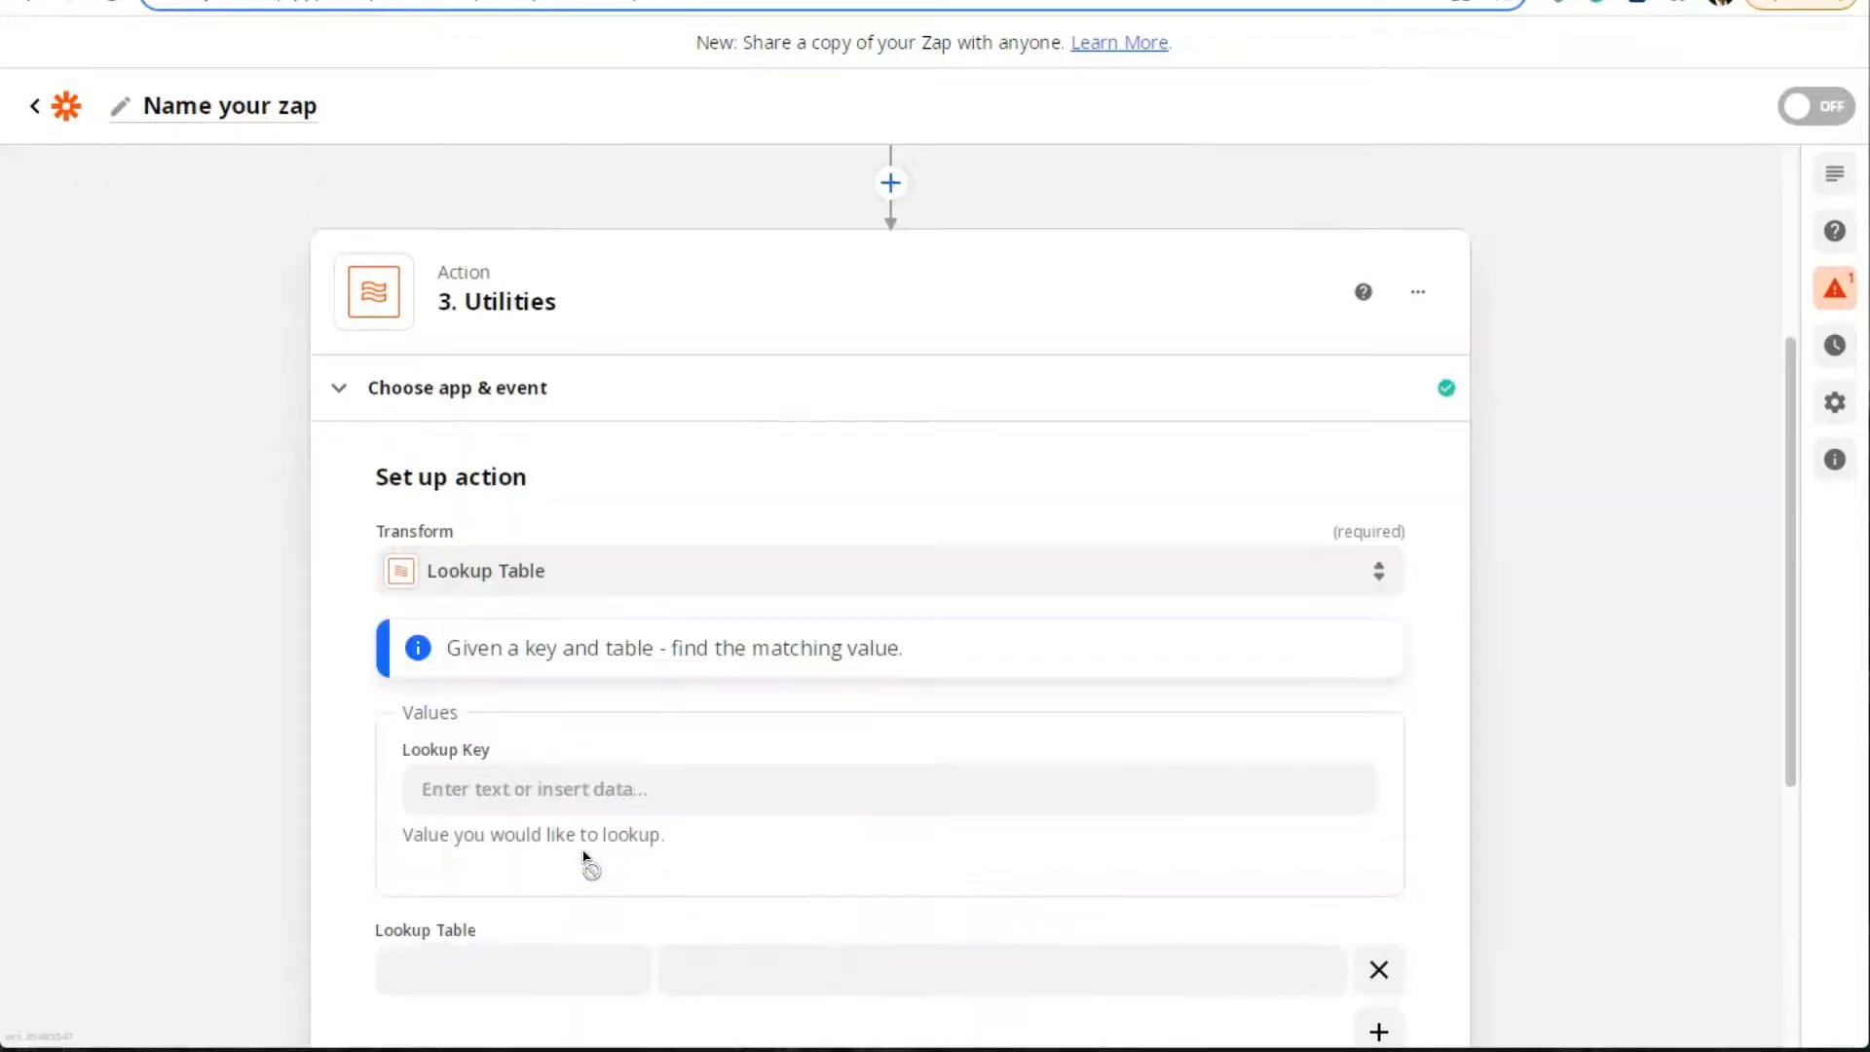
# Use the Program of Interest answer from the Google Forms response as the lookup key
pyautogui.scroll(-4, 594, 779)
pyautogui.click(665, 380)
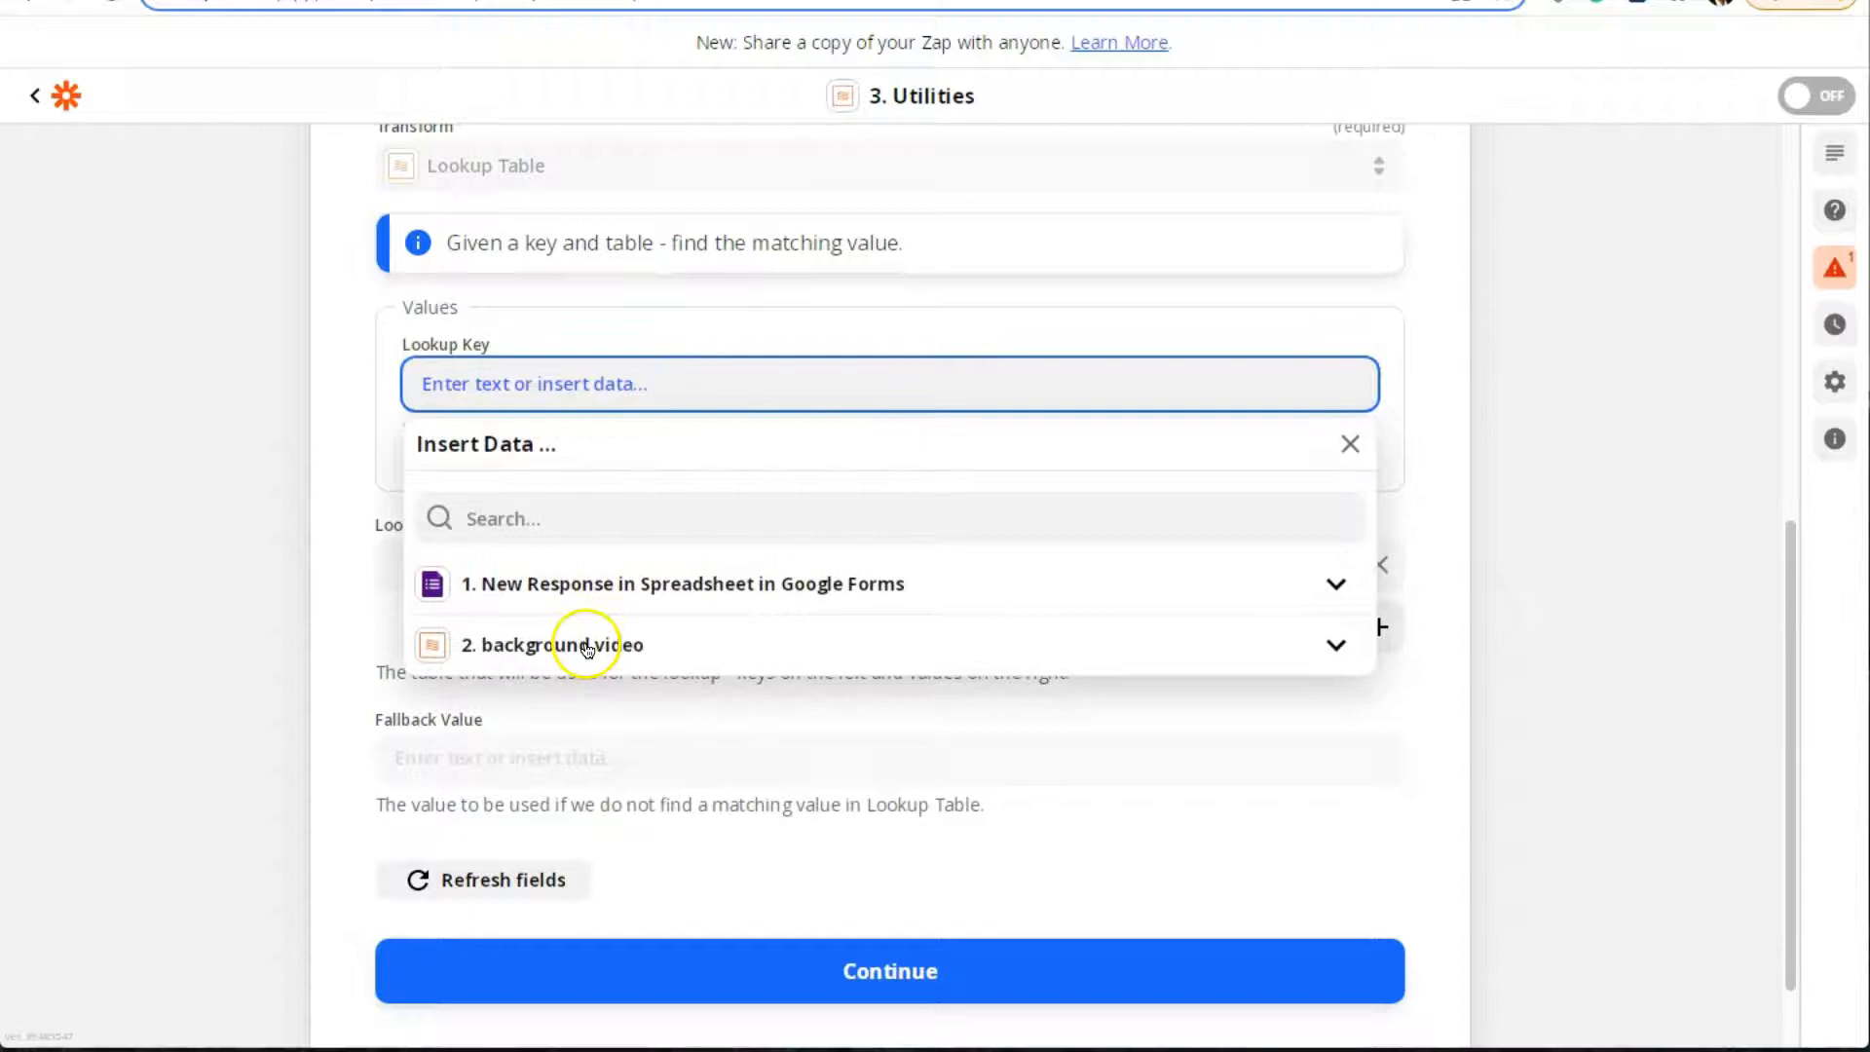
pyautogui.click(627, 585)
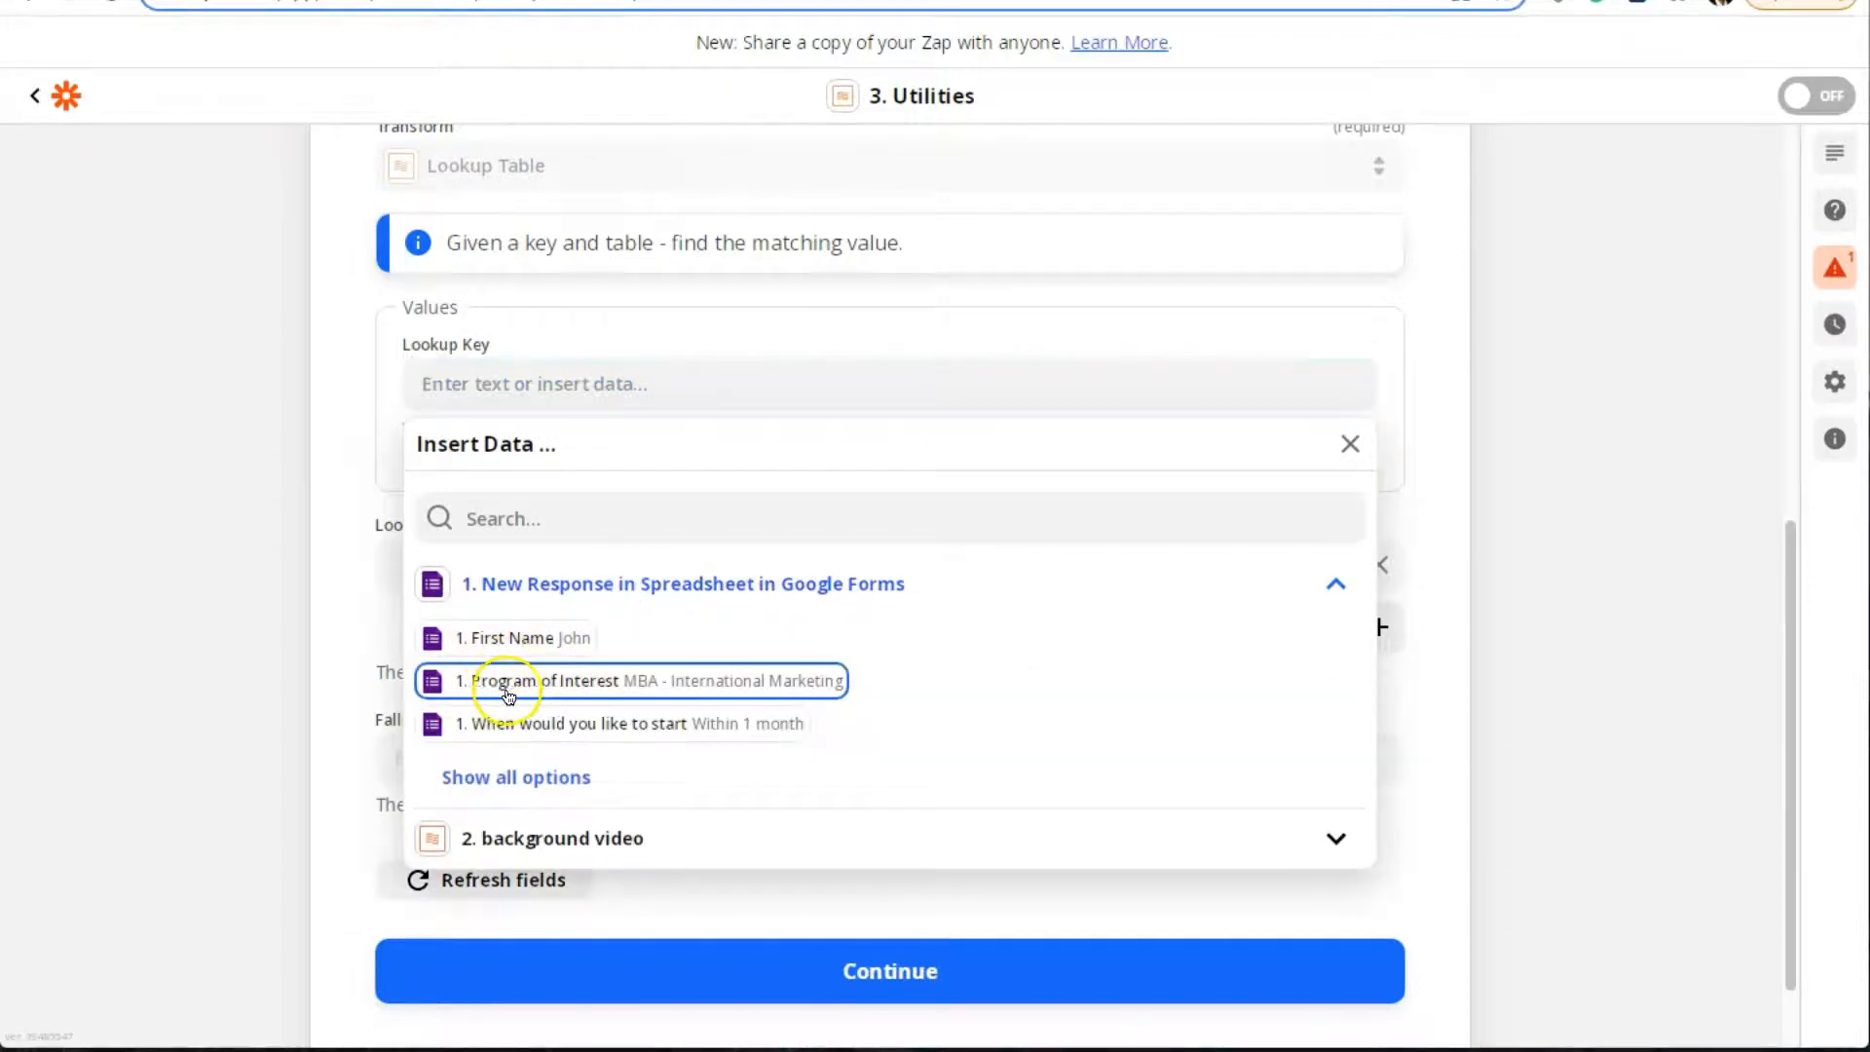
pyautogui.click(801, 691)
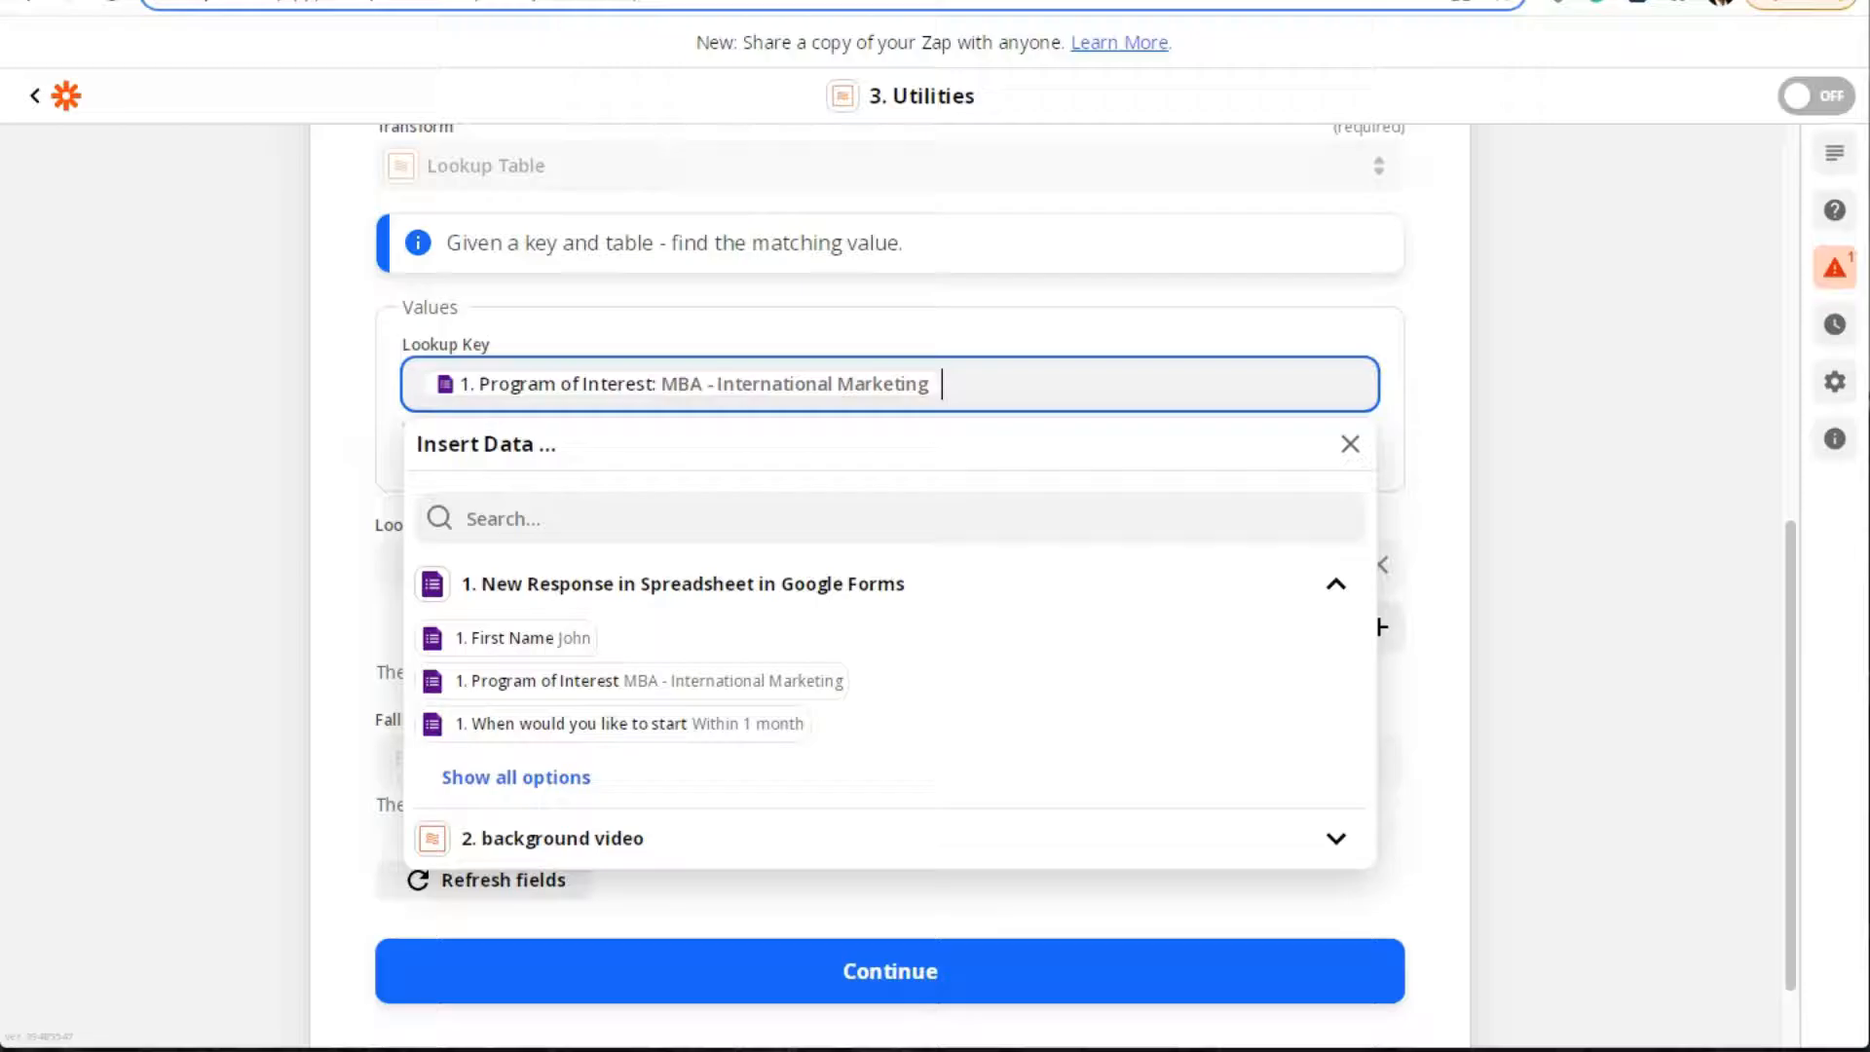
pyautogui.click(342, 574)
# Copy the MBA - International Marketing option from the form's Program of Interest question into the first lookup table key in Zapier
pyautogui.scroll(-1, 362, 570)
pyautogui.click(493, 464)
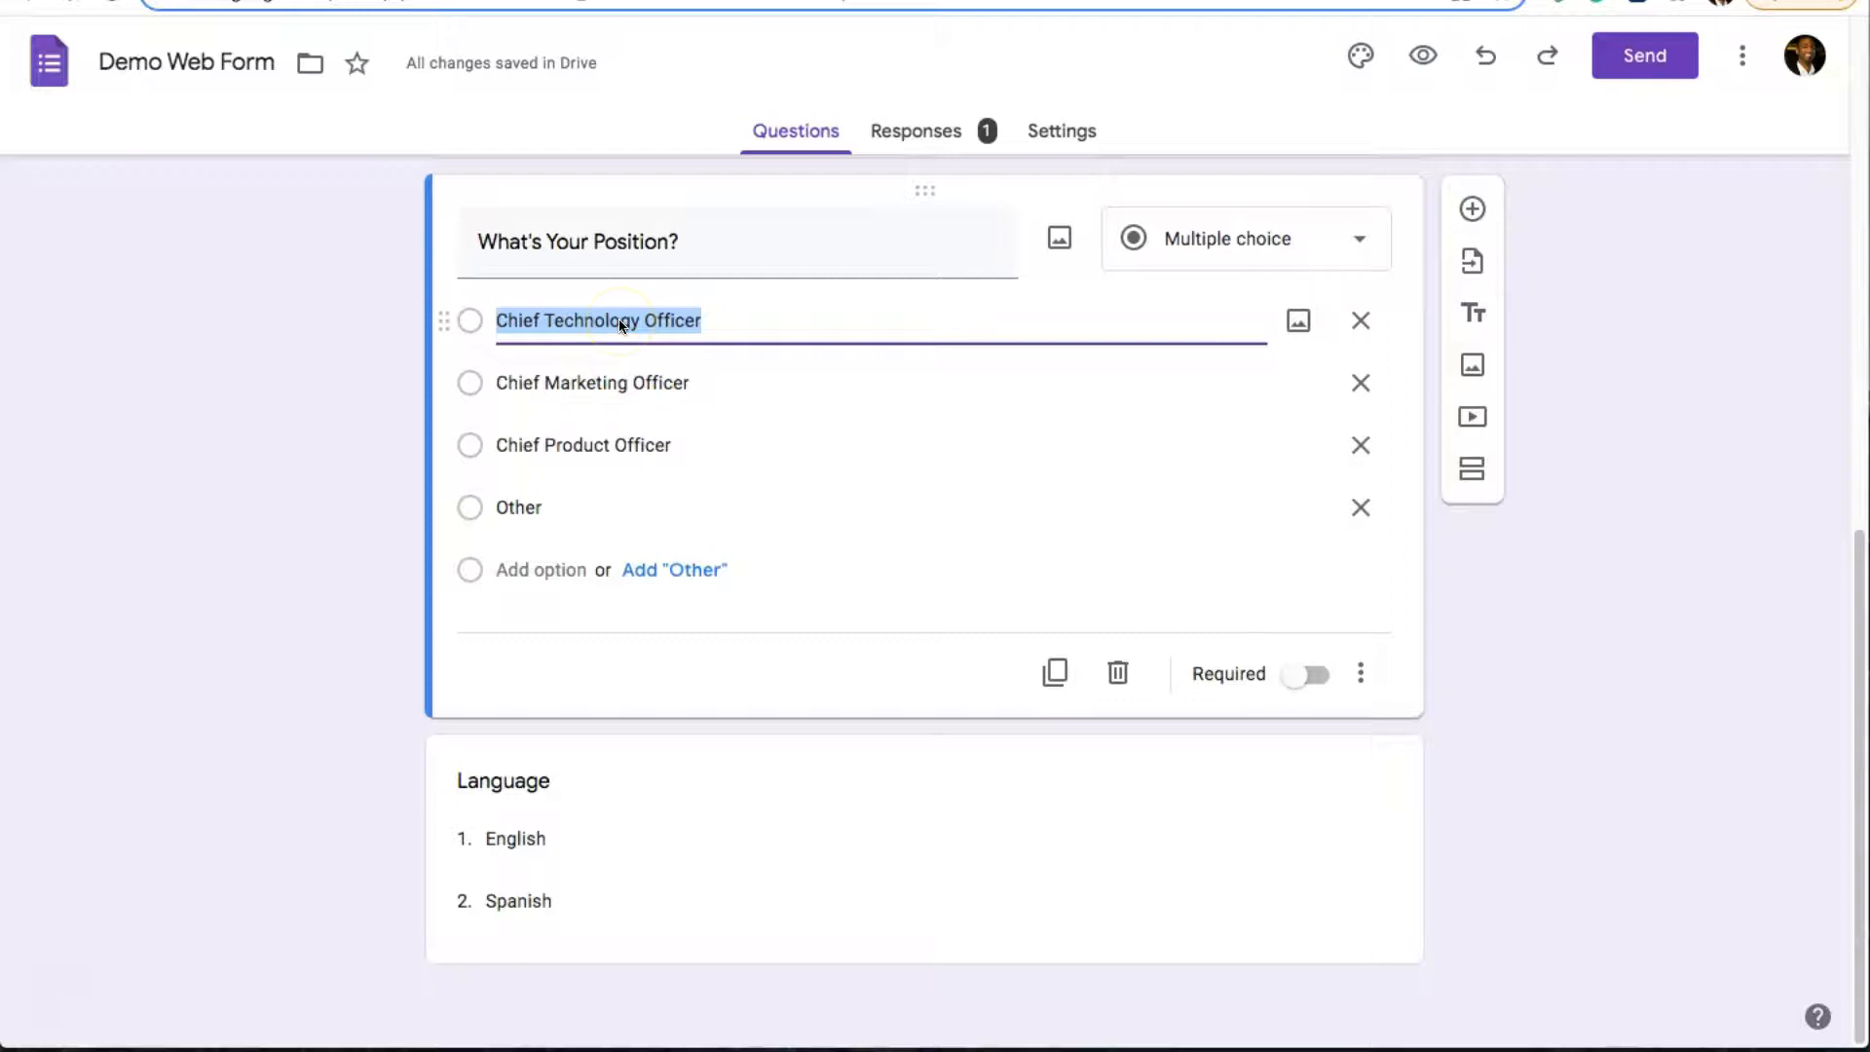
pyautogui.click(370, 435)
pyautogui.scroll(10, 526, 413)
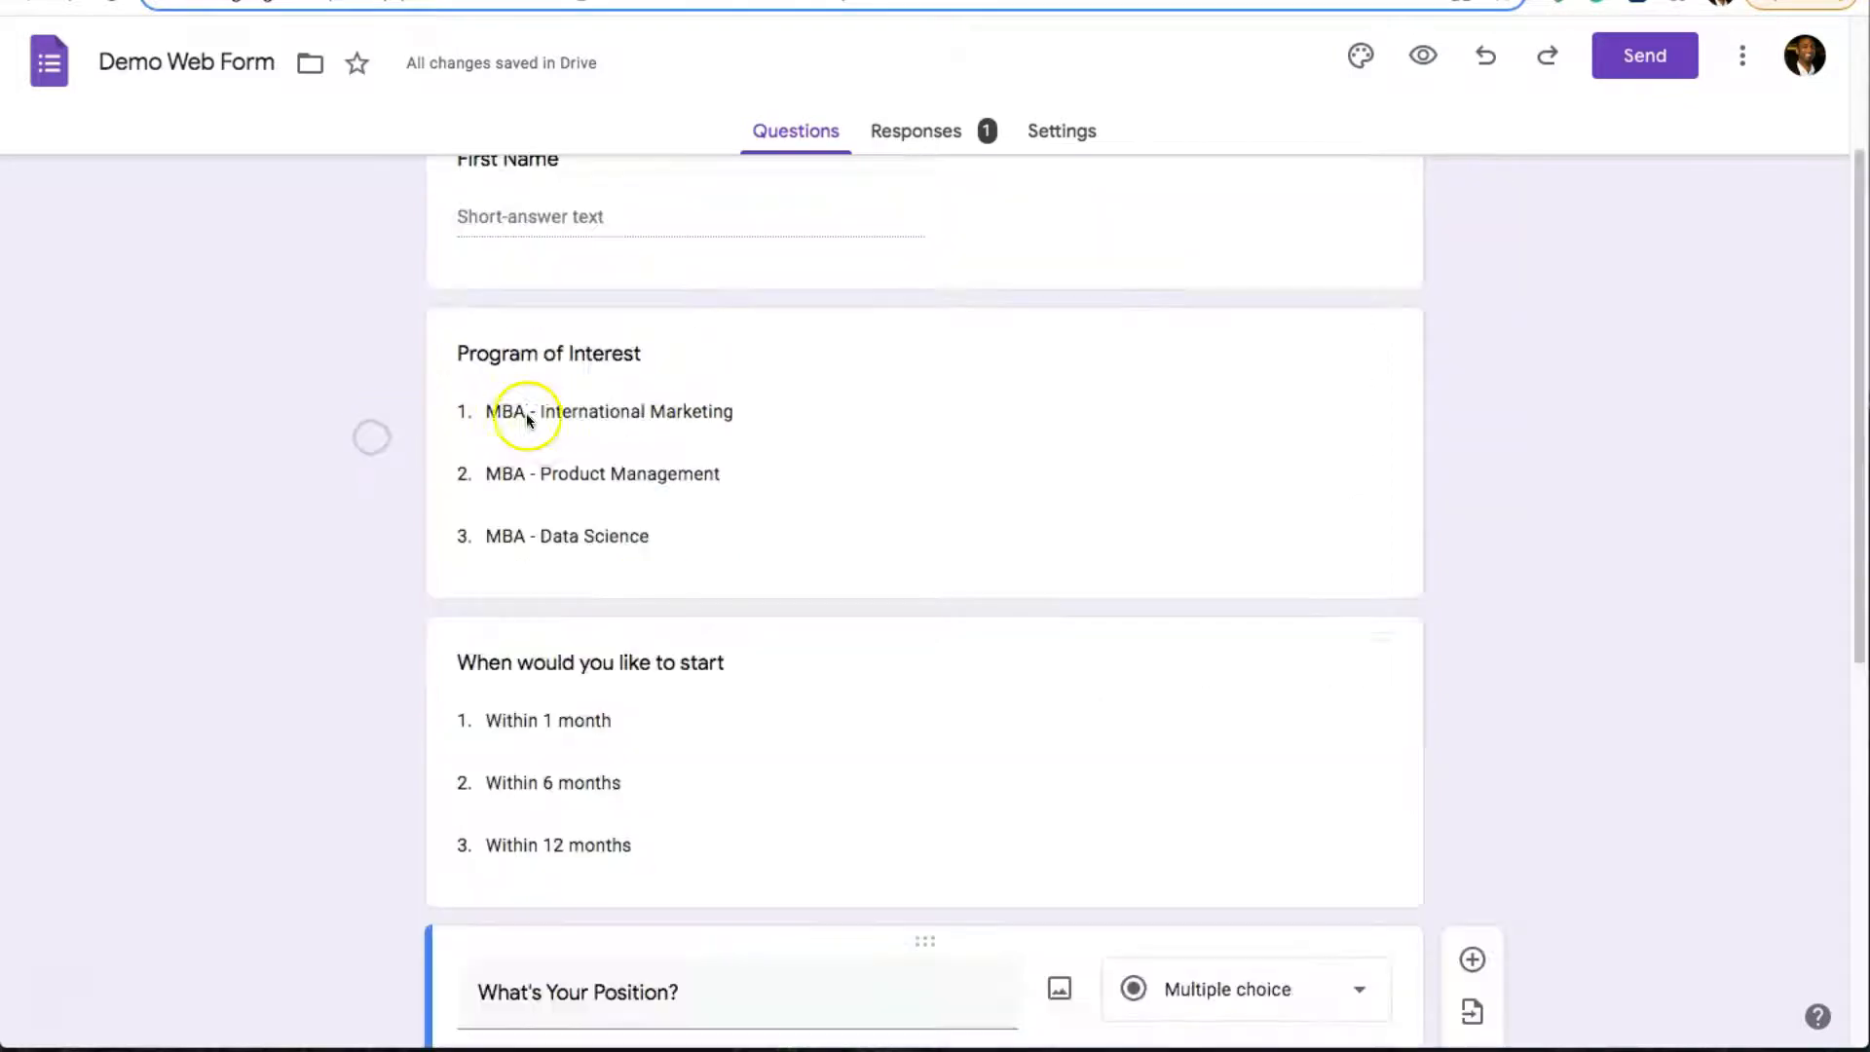
pyautogui.click(569, 656)
pyautogui.click(572, 667)
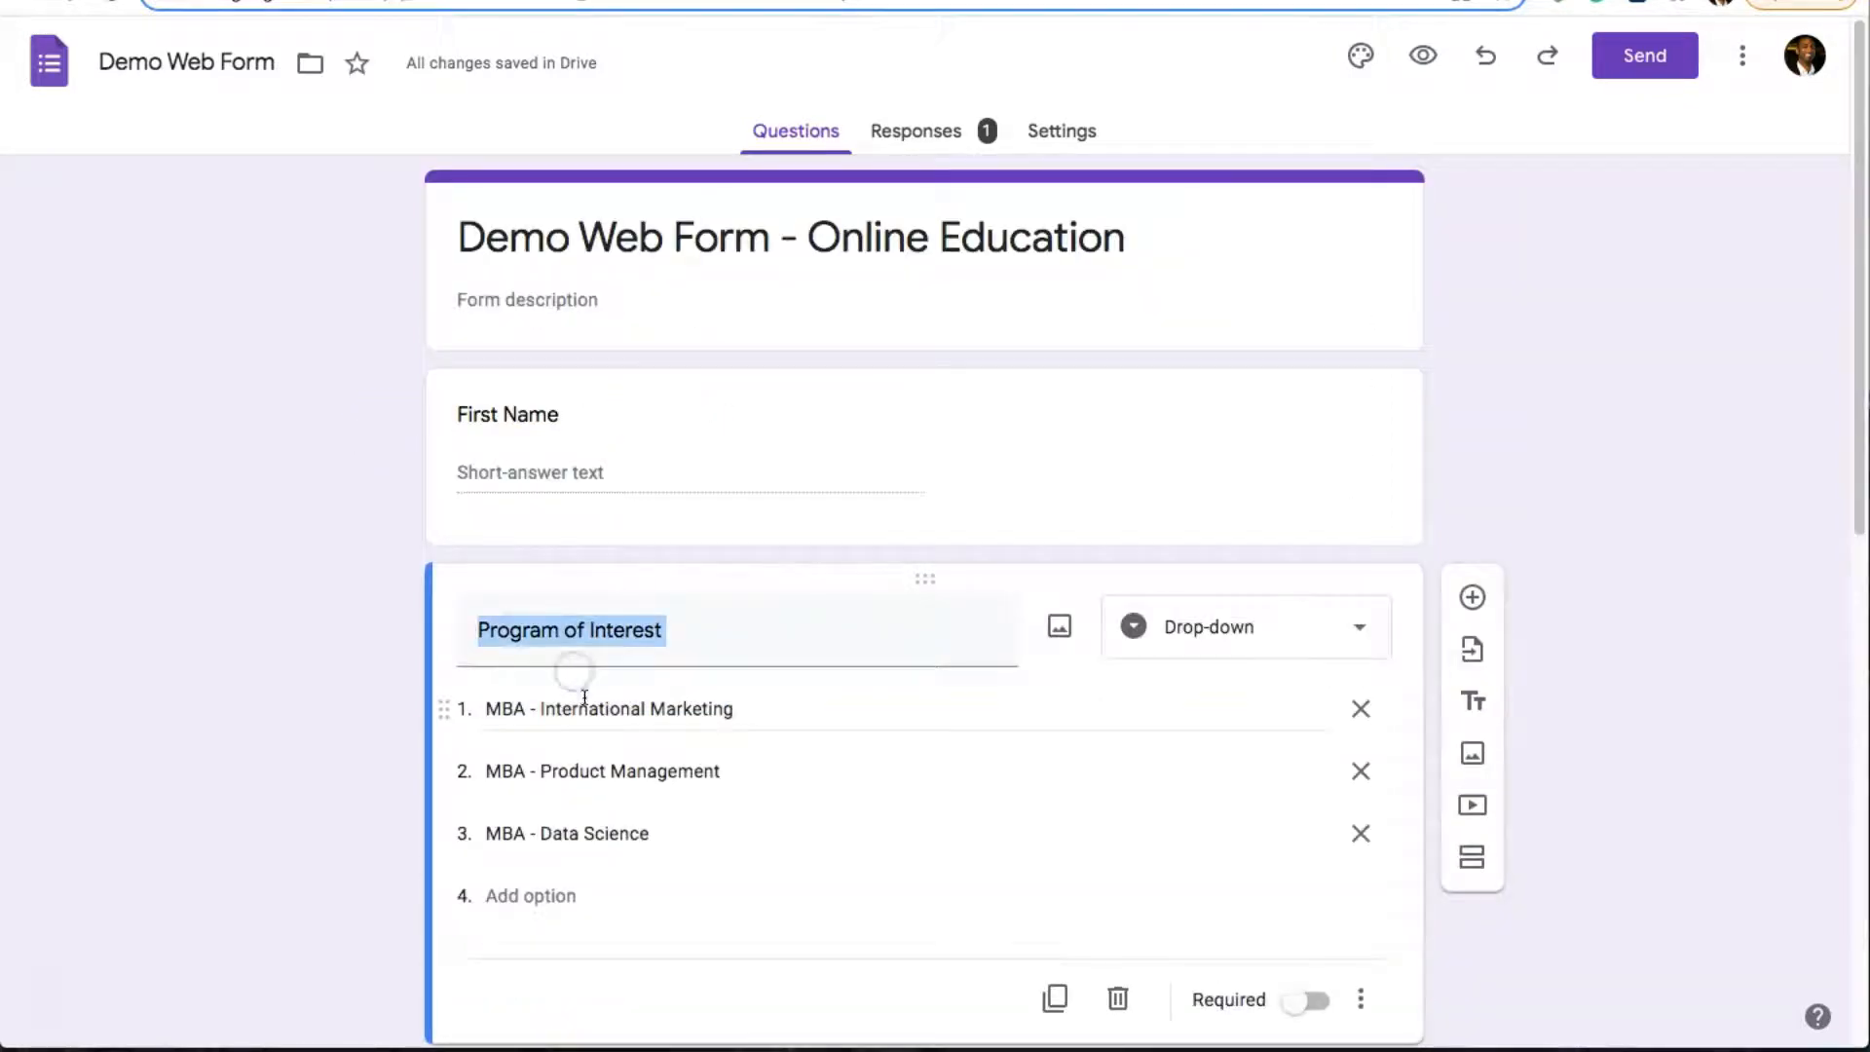
pyautogui.click(584, 697)
pyautogui.hotkey('ctrl', 'c')
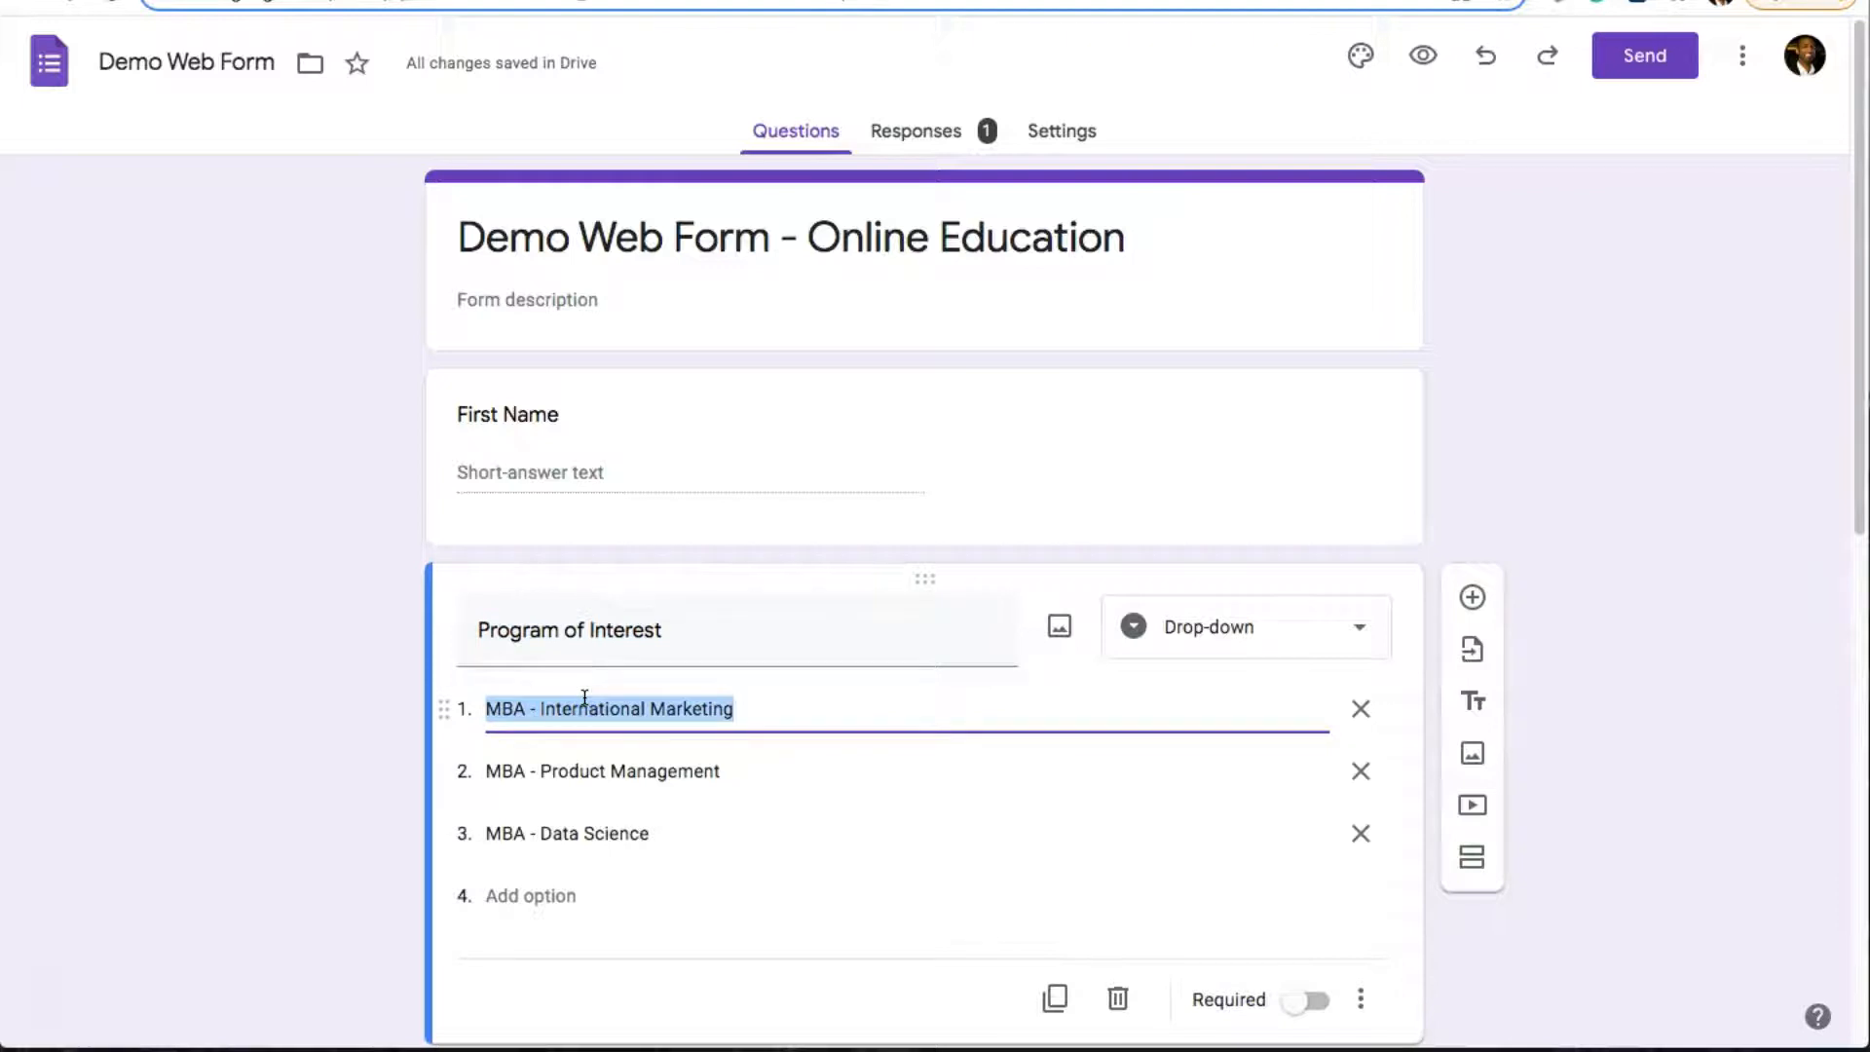
pyautogui.click(490, 477)
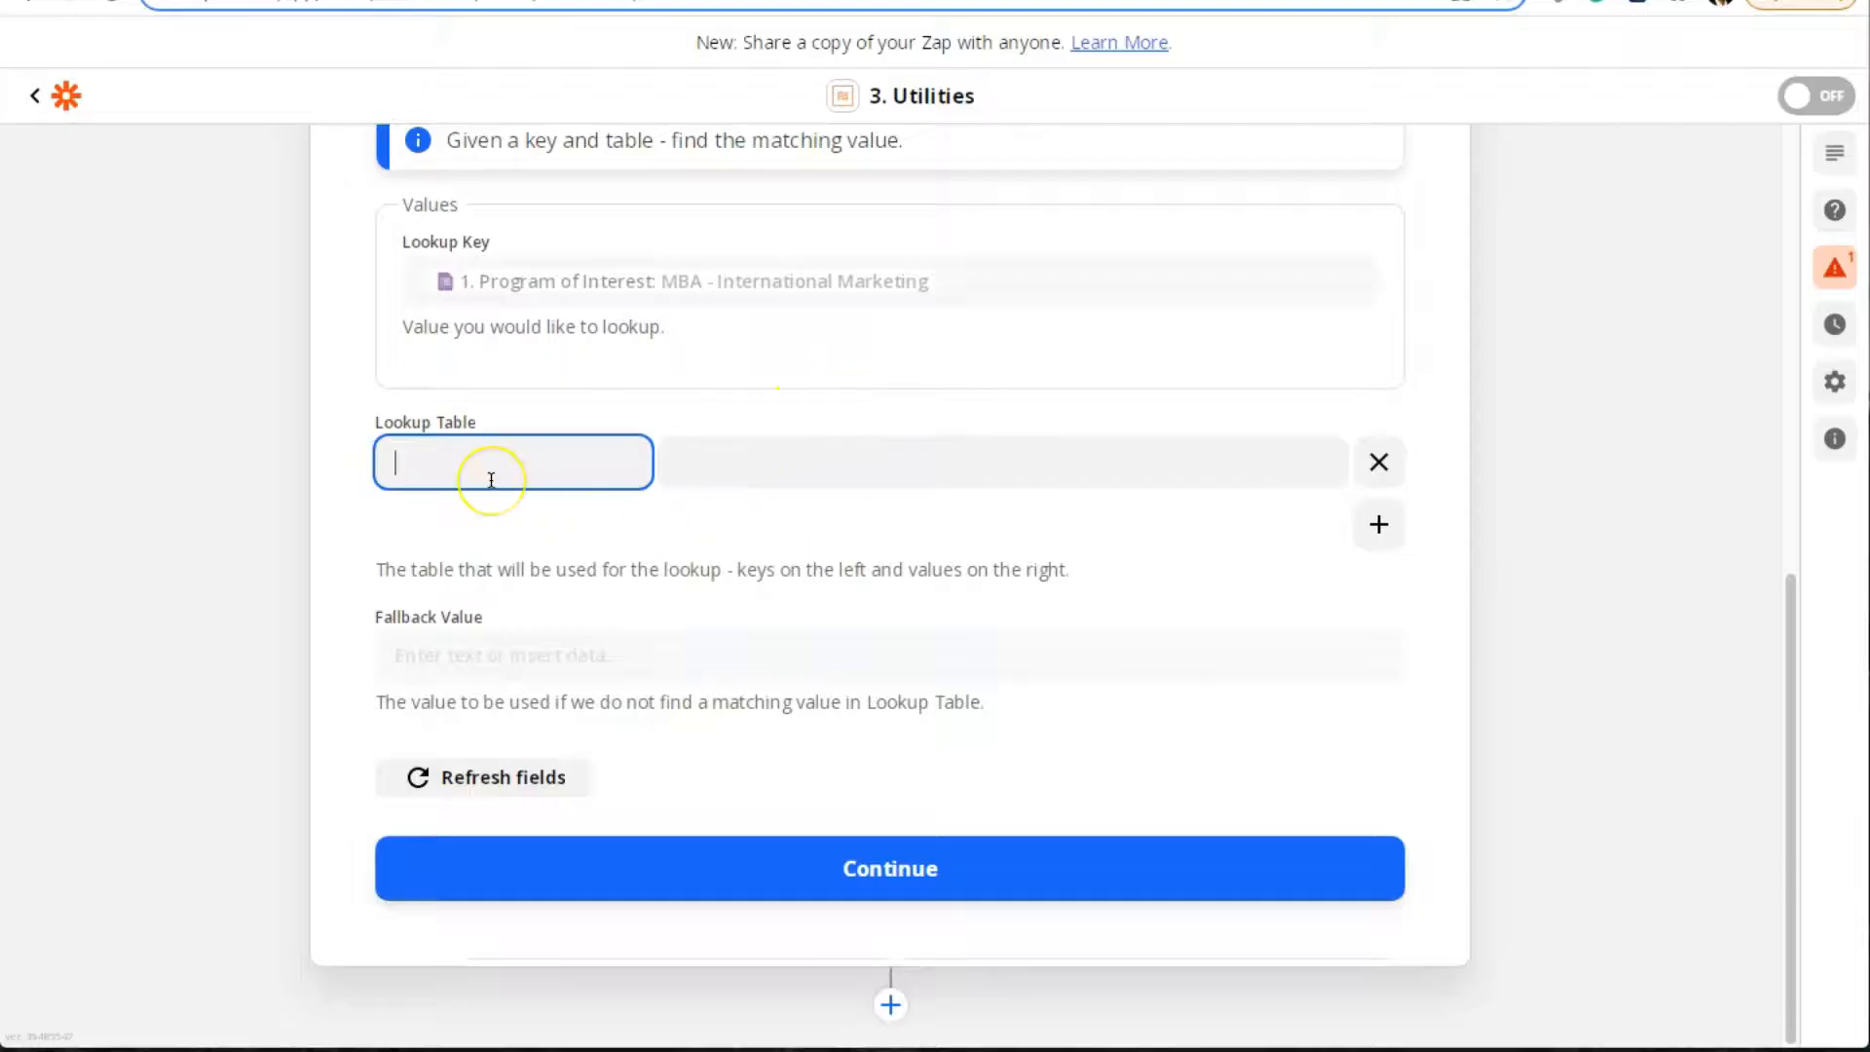
pyautogui.hotkey('ctrl', 'v')
# Add a second lookup table row with the form option MBA - Product Management as its key
pyautogui.click(1378, 524)
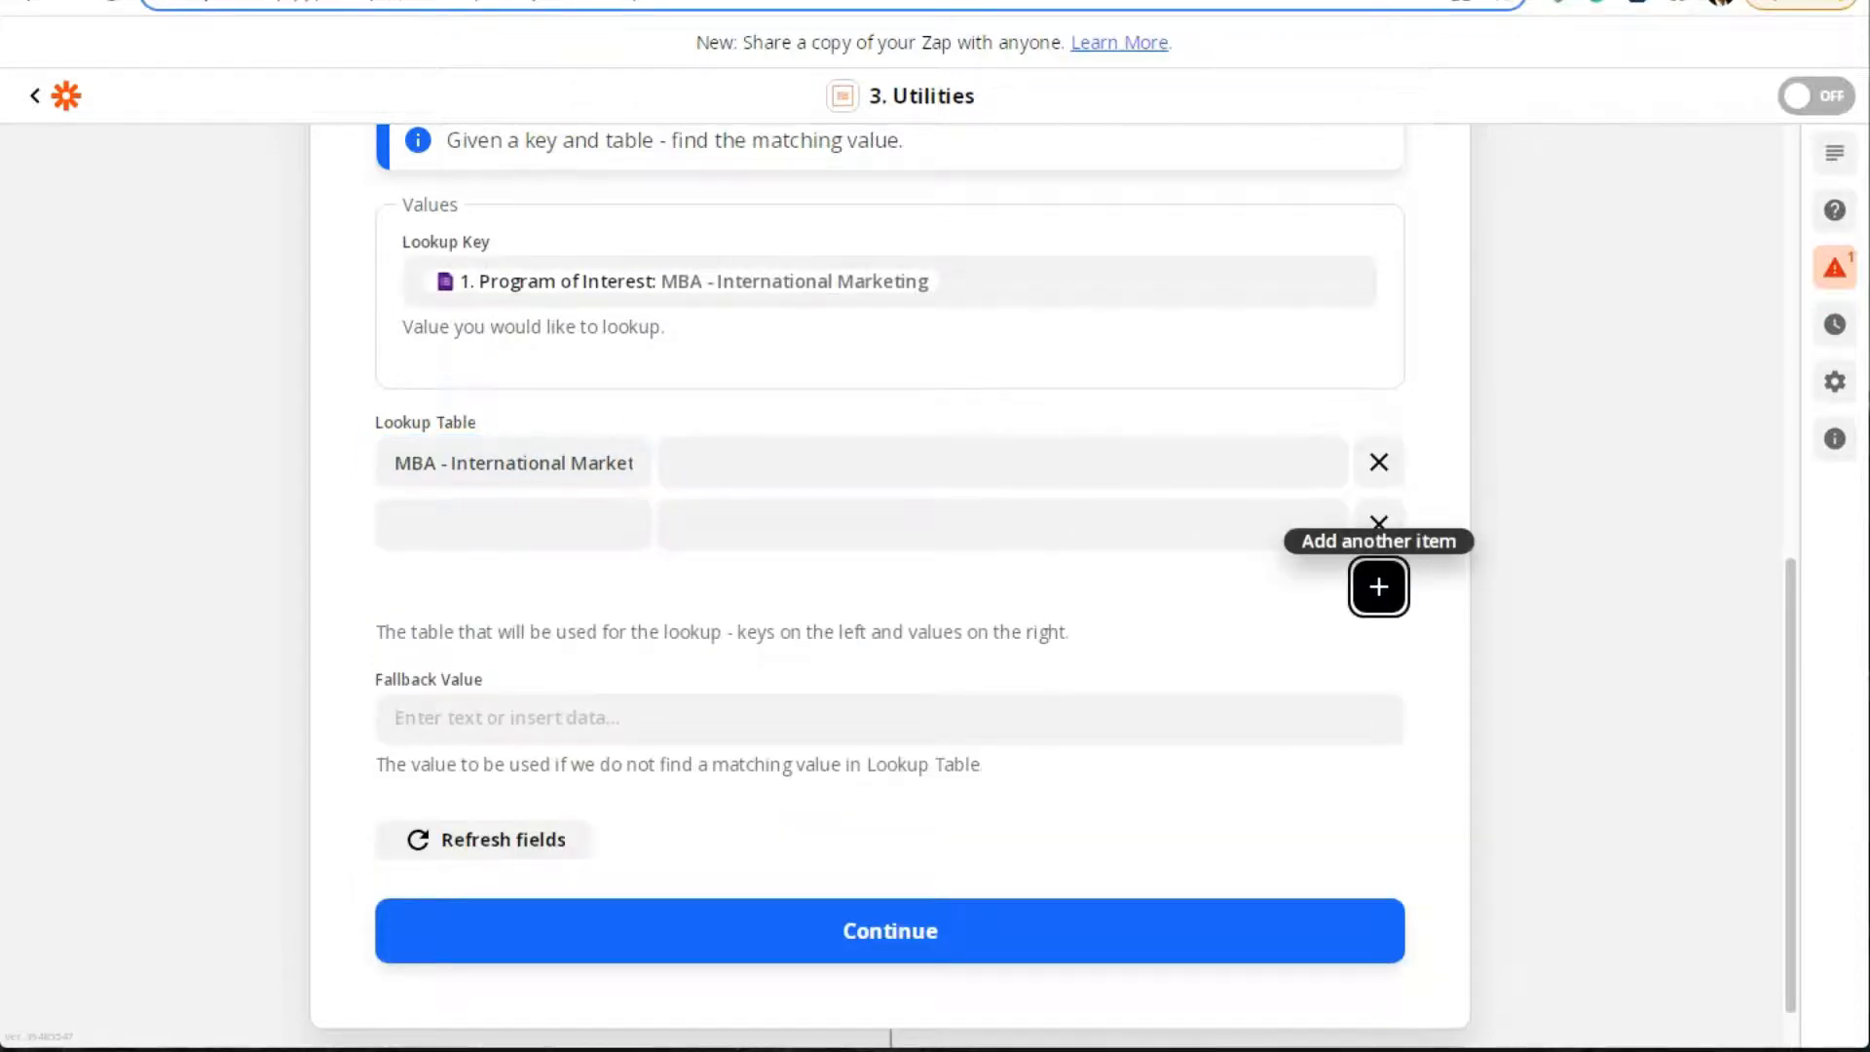
pyautogui.click(457, 516)
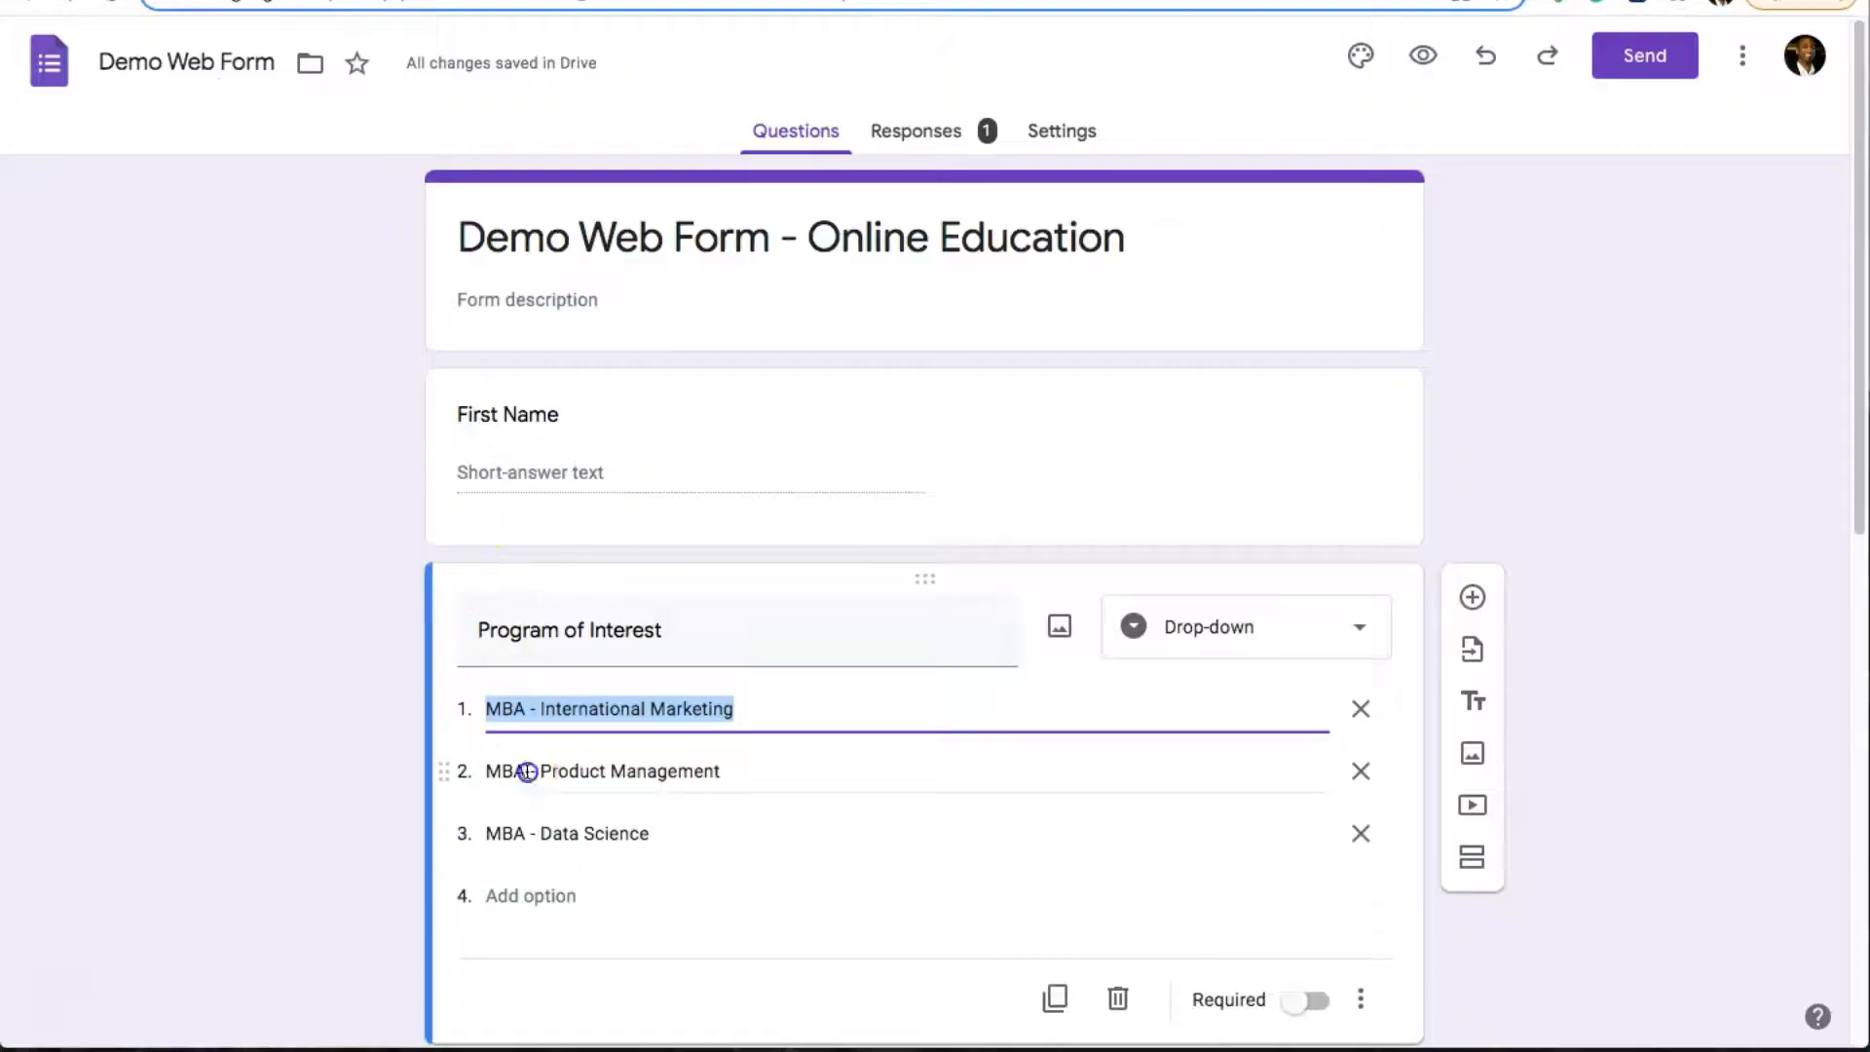
pyautogui.click(524, 769)
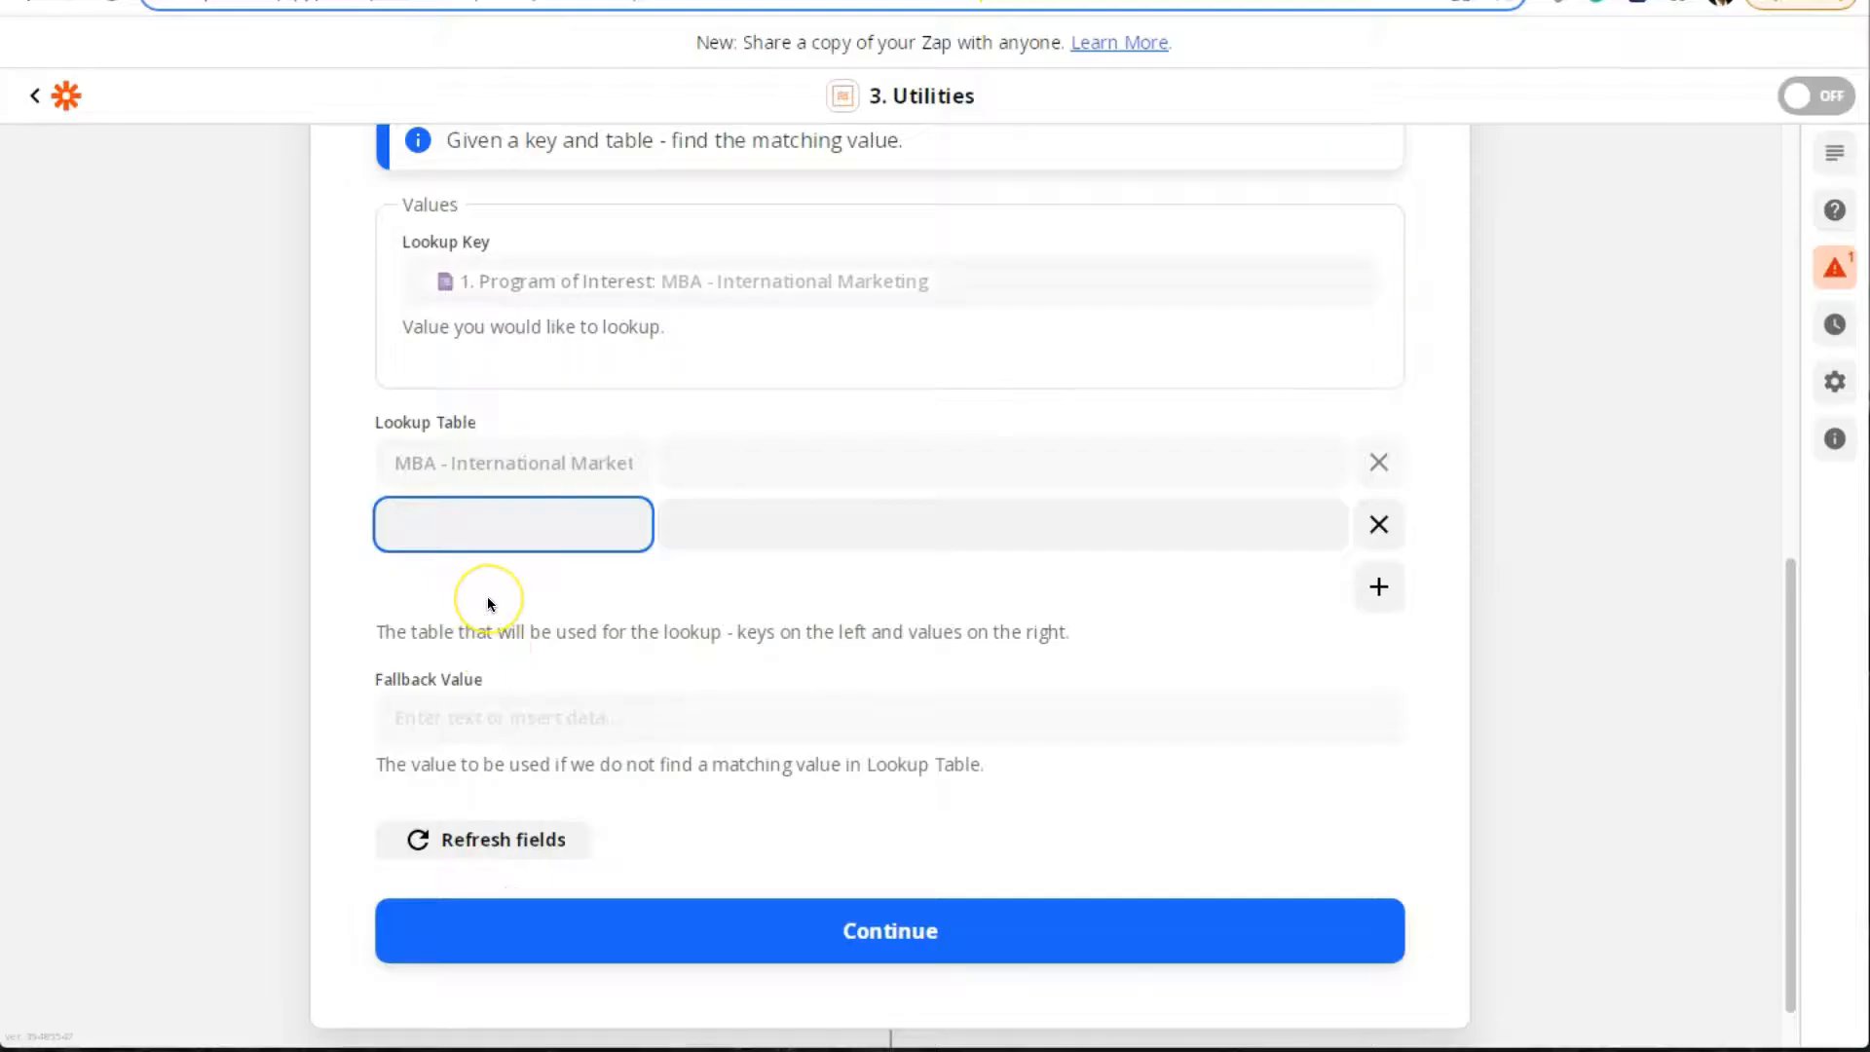
pyautogui.write('MBA - Product Management')
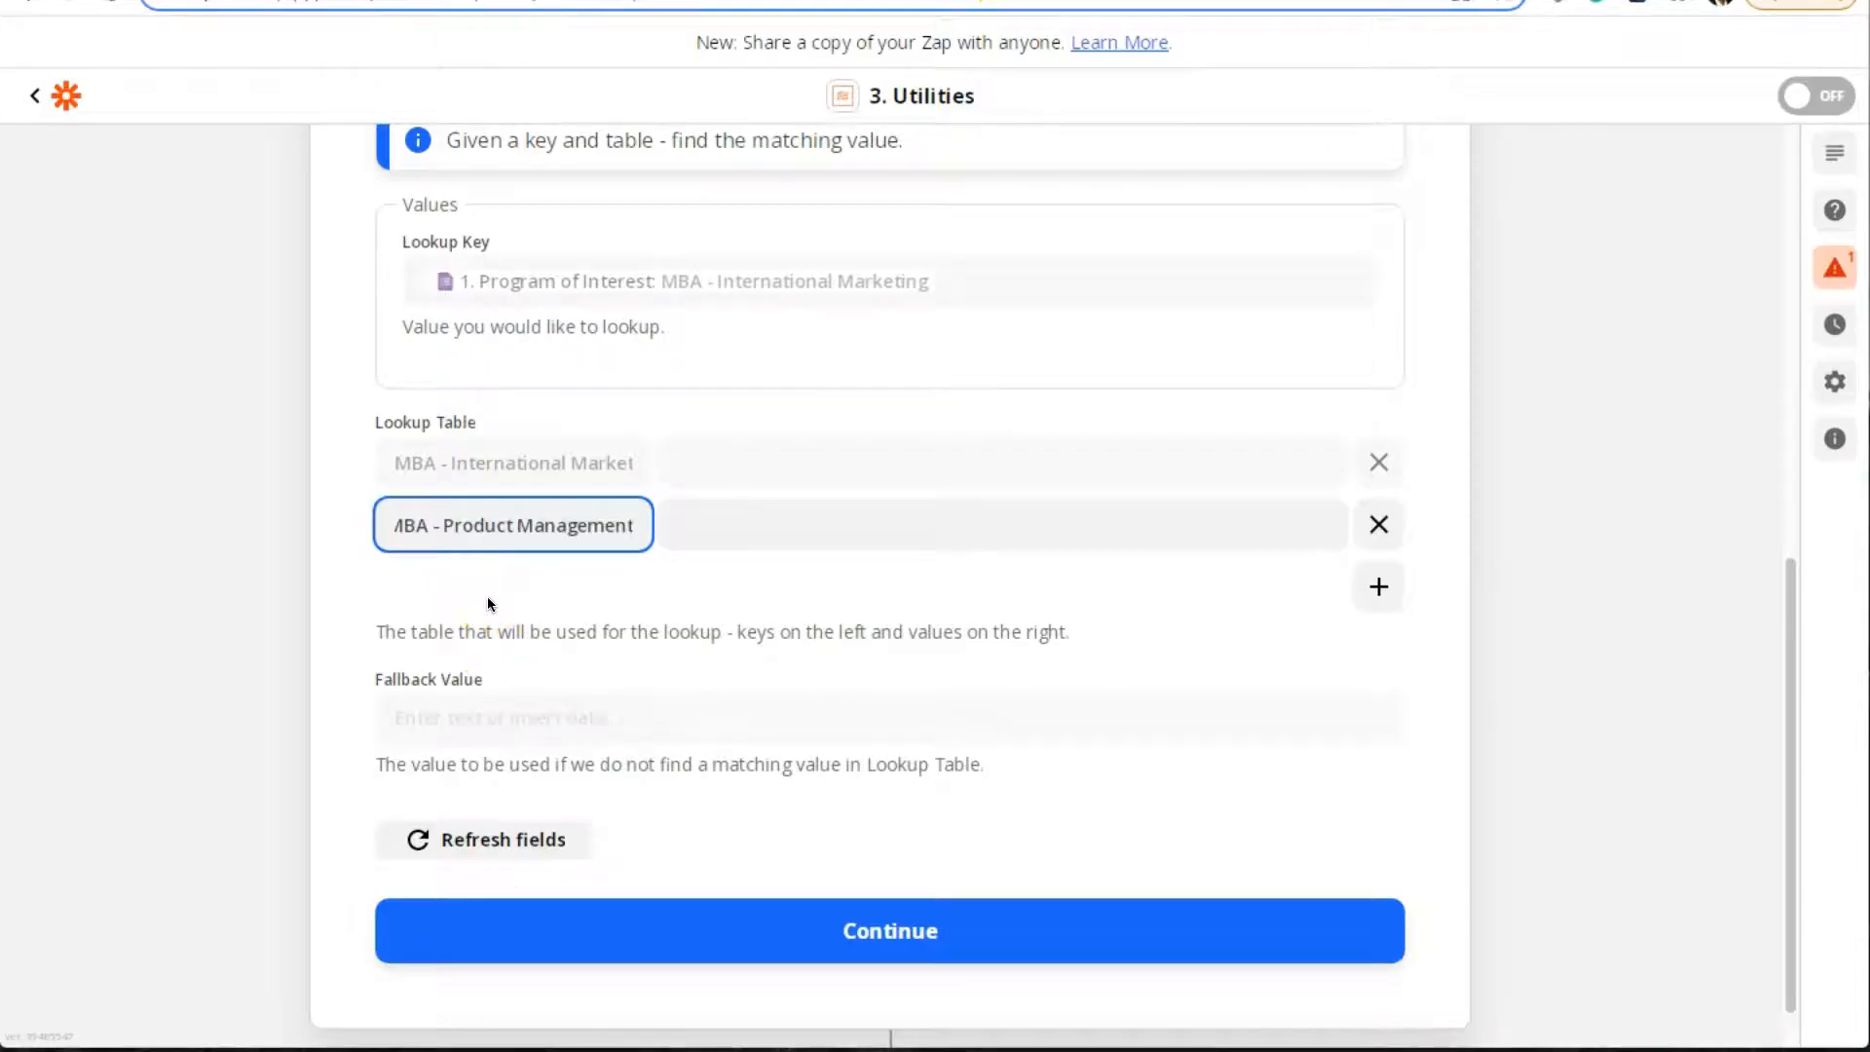
# Add a third lookup table row with the form option MBA - Data Science as its key
pyautogui.click(1378, 587)
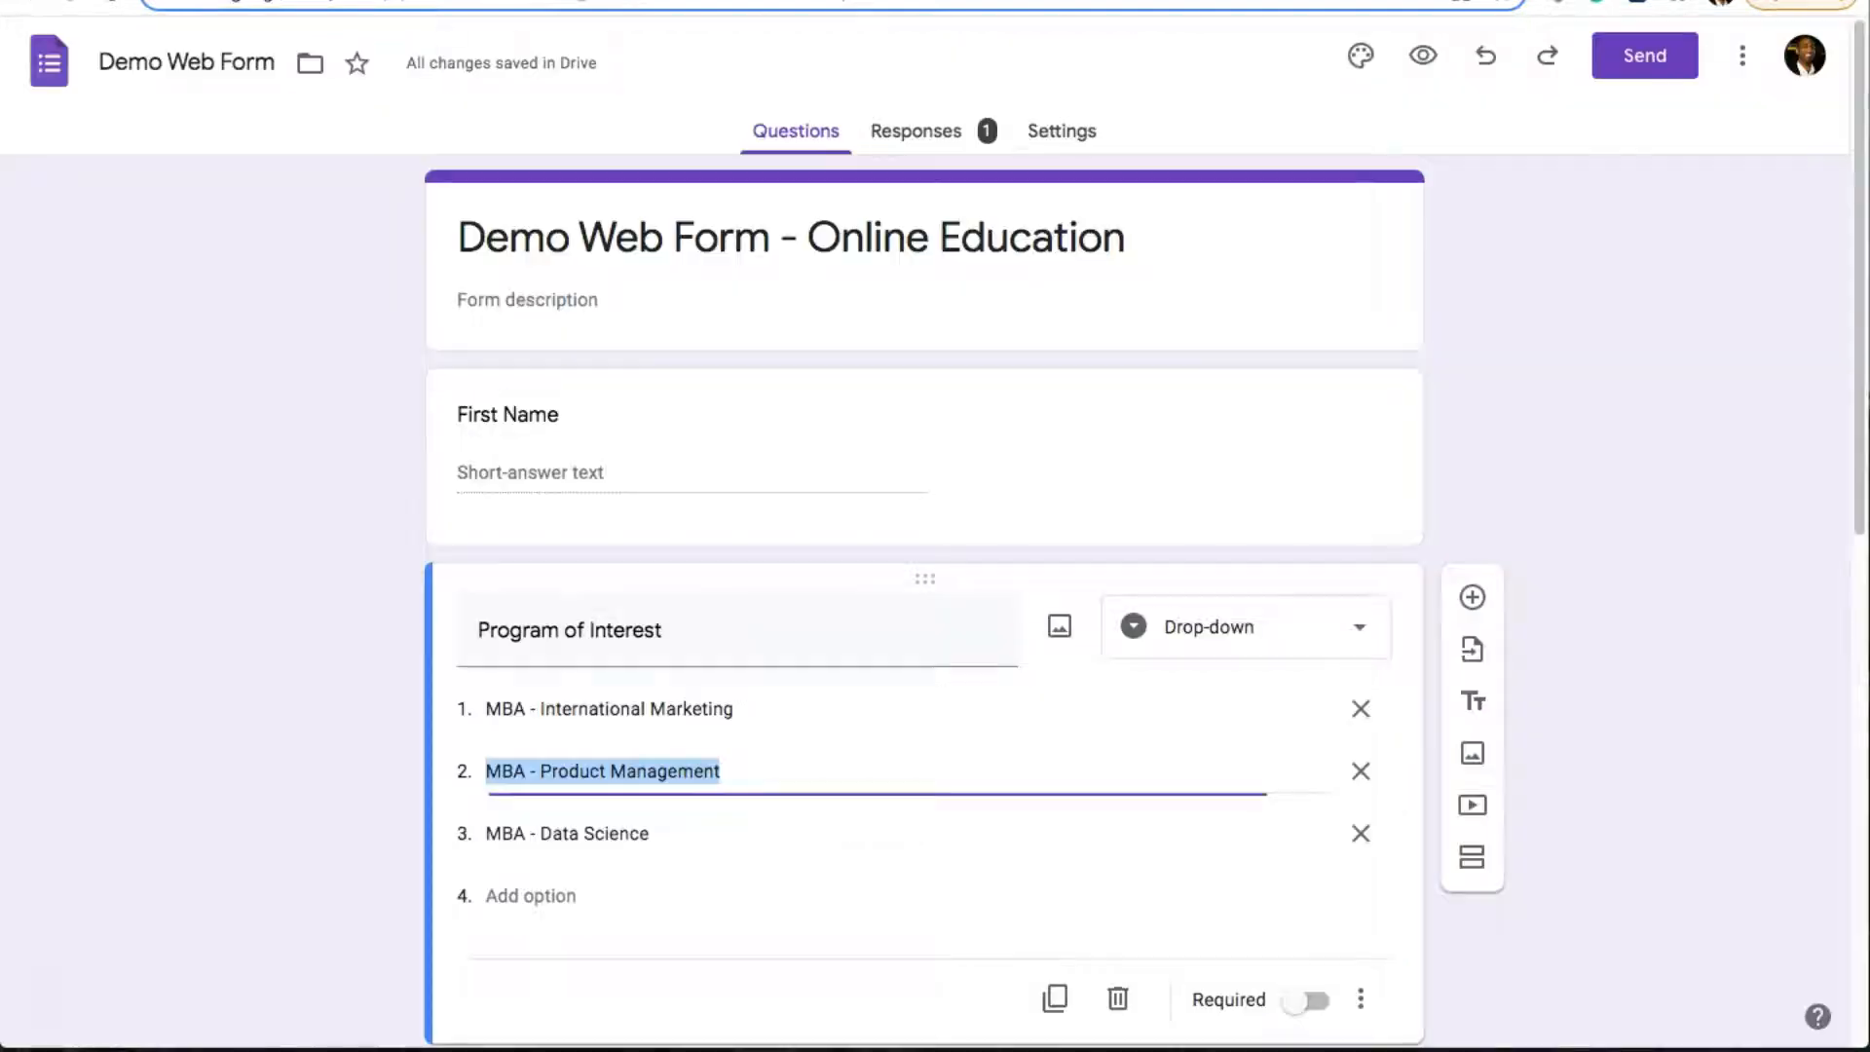
pyautogui.click(557, 837)
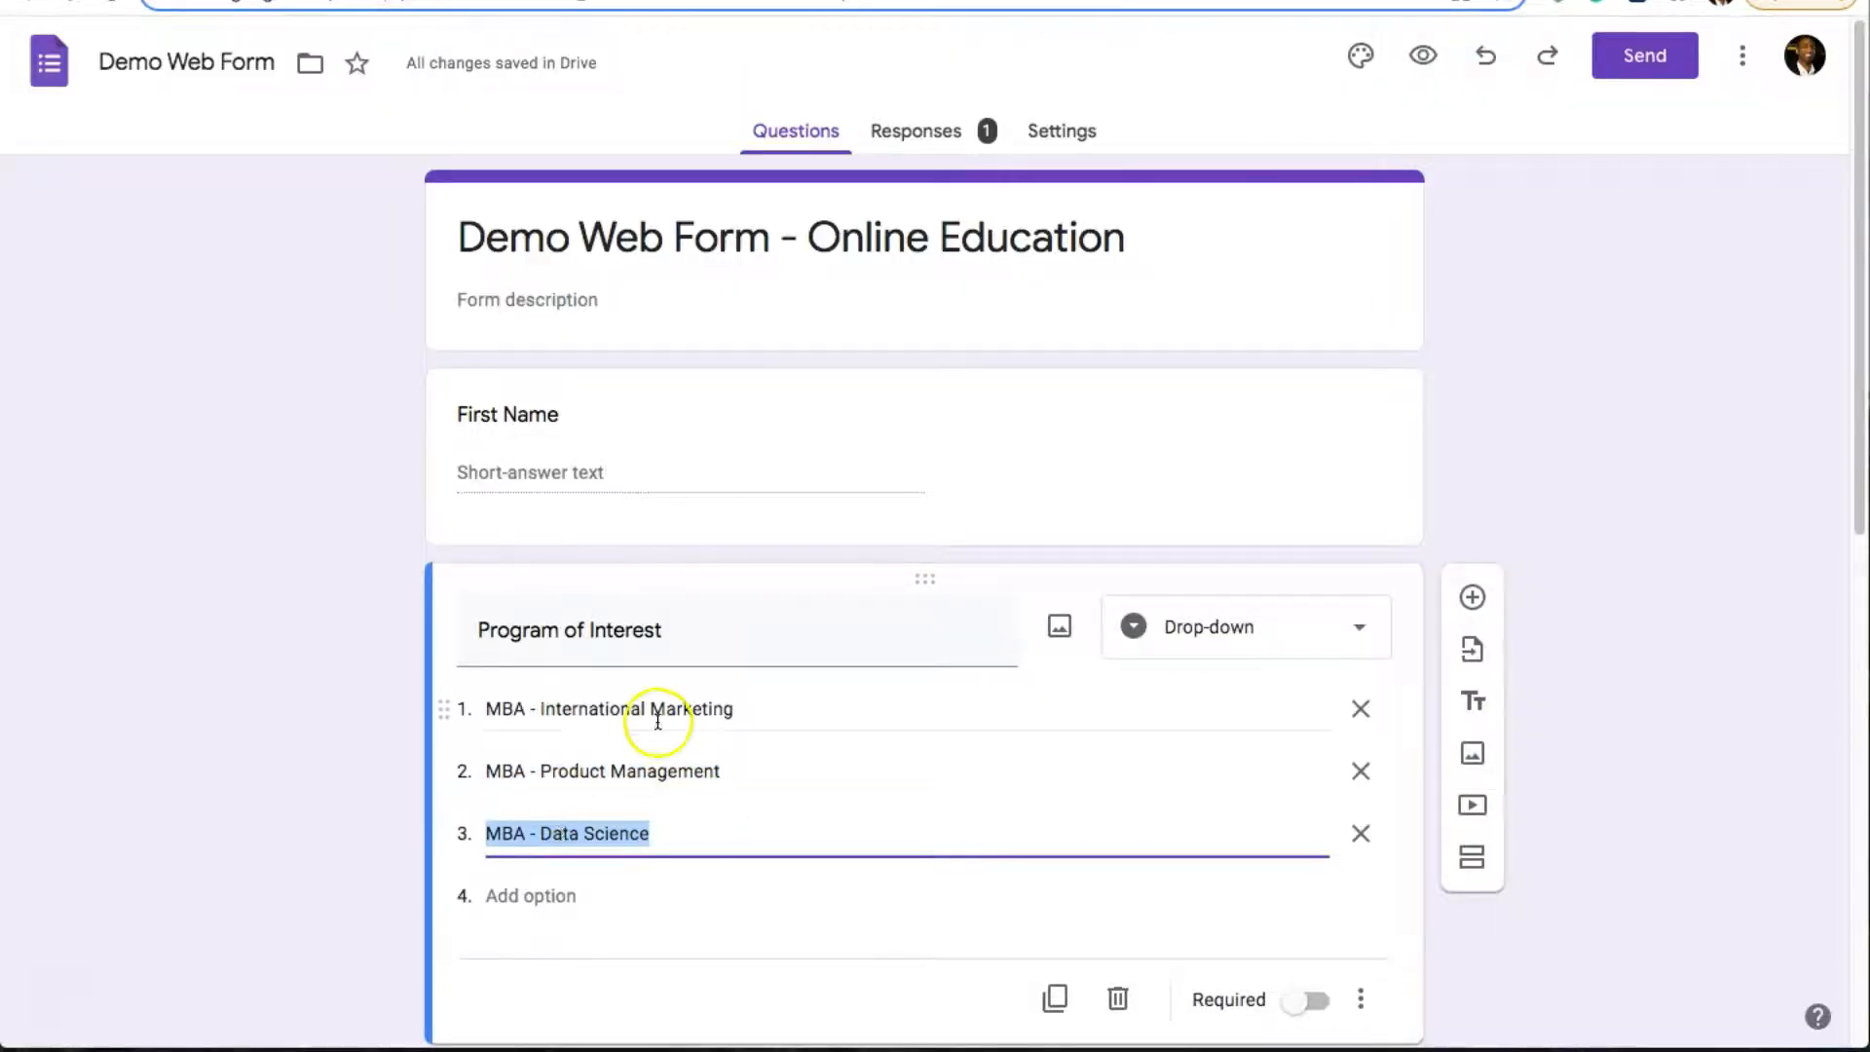
pyautogui.scroll(-8, 743, 706)
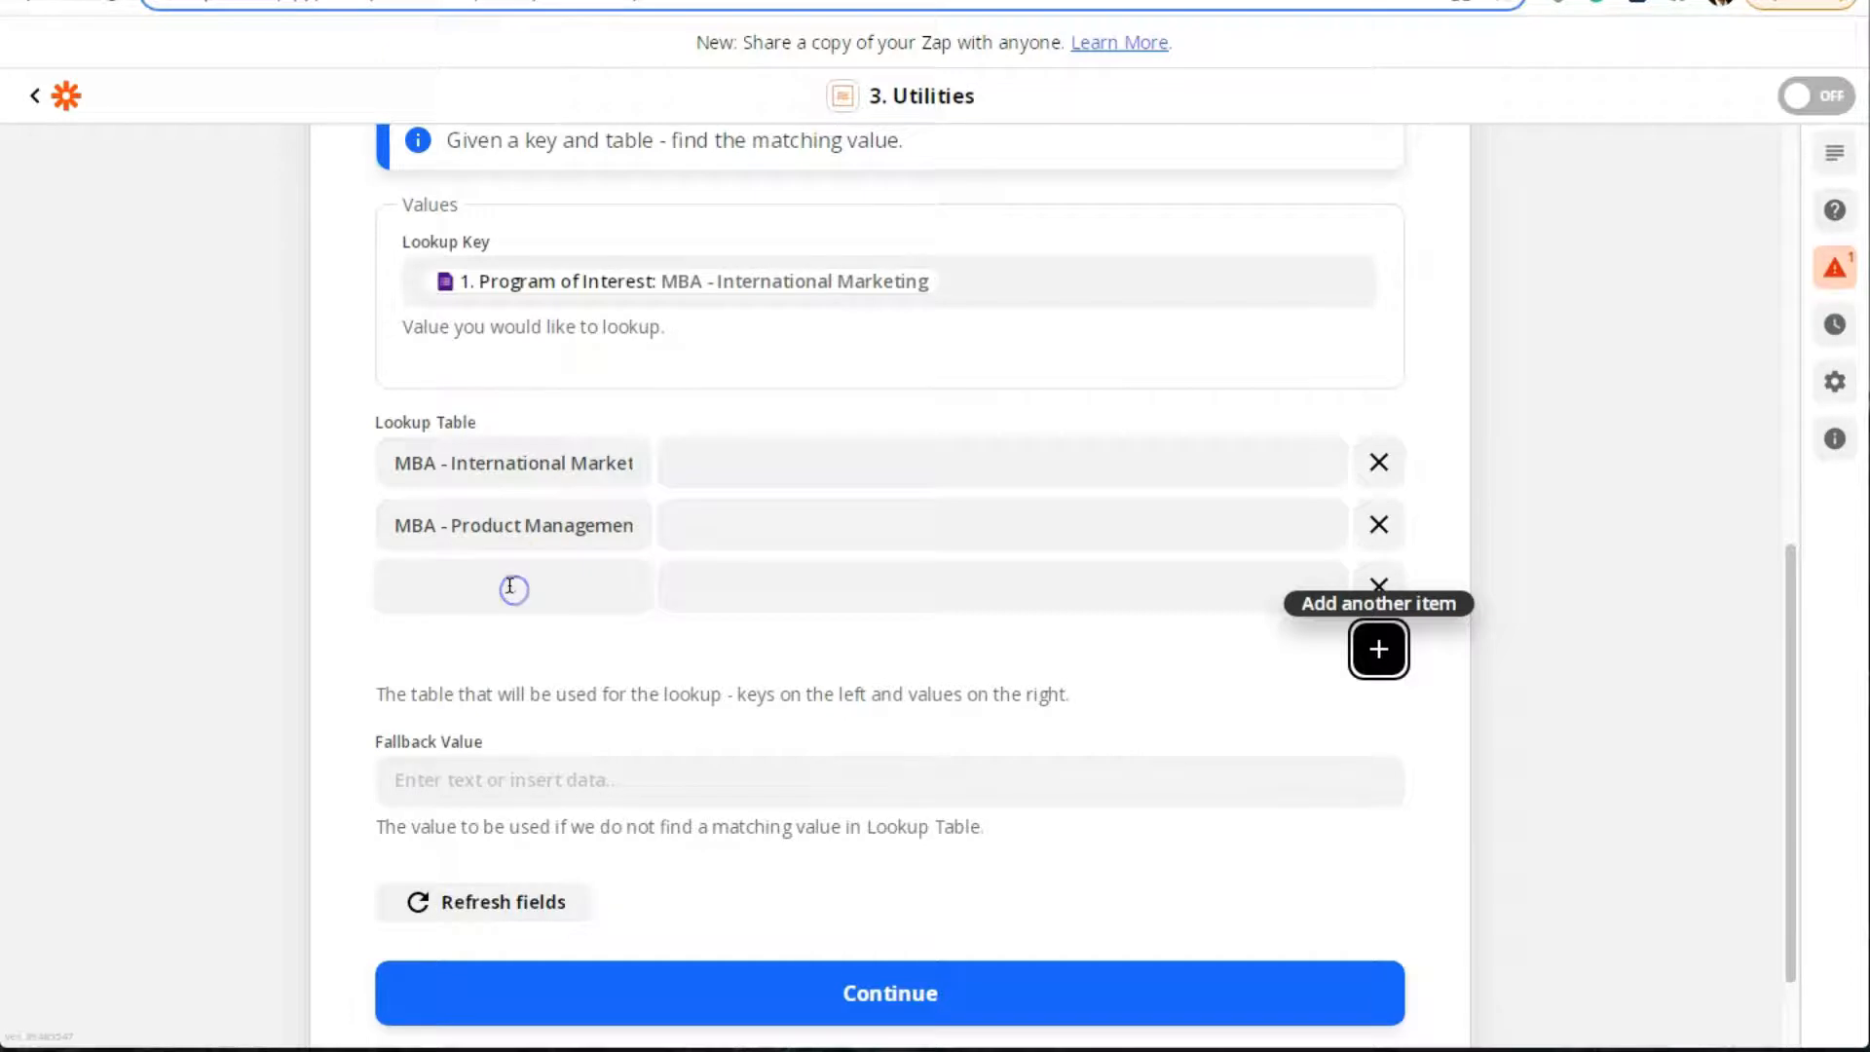
pyautogui.click(509, 584)
pyautogui.write('MBA - Data Science')
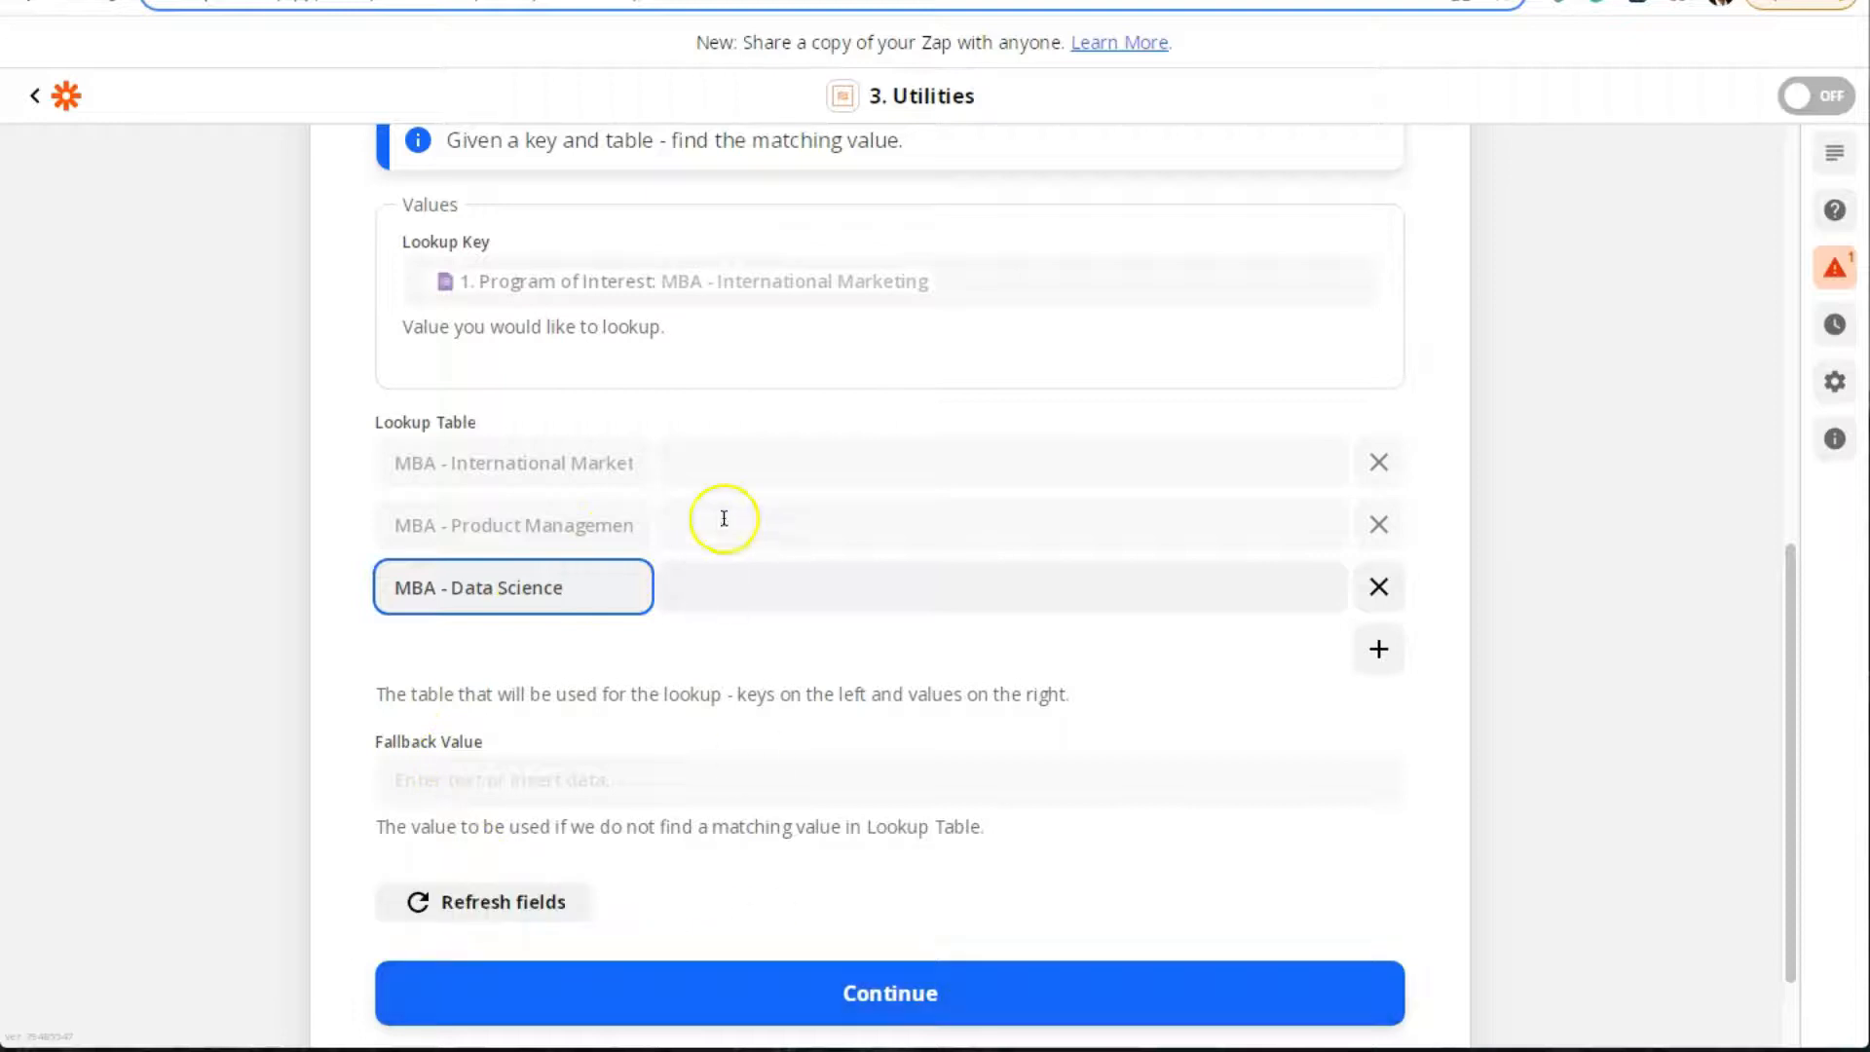
pyautogui.click(732, 449)
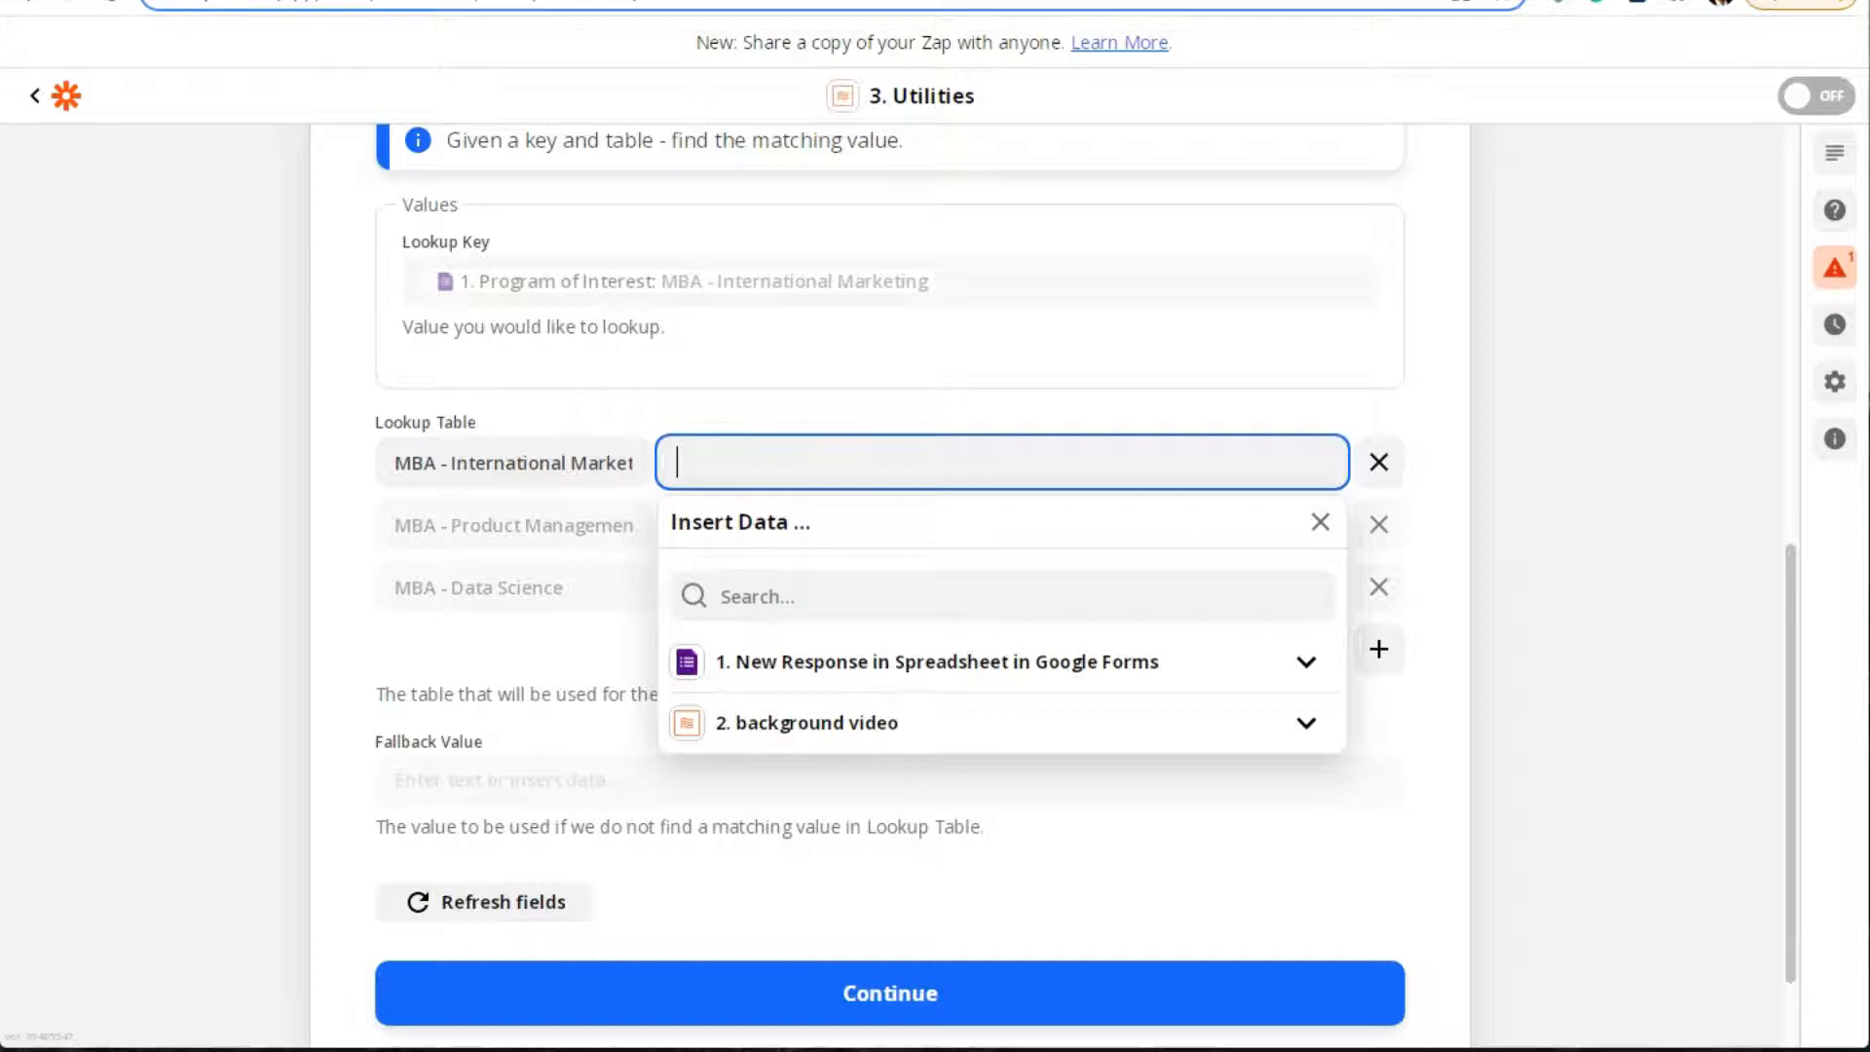
pyautogui.click(523, 536)
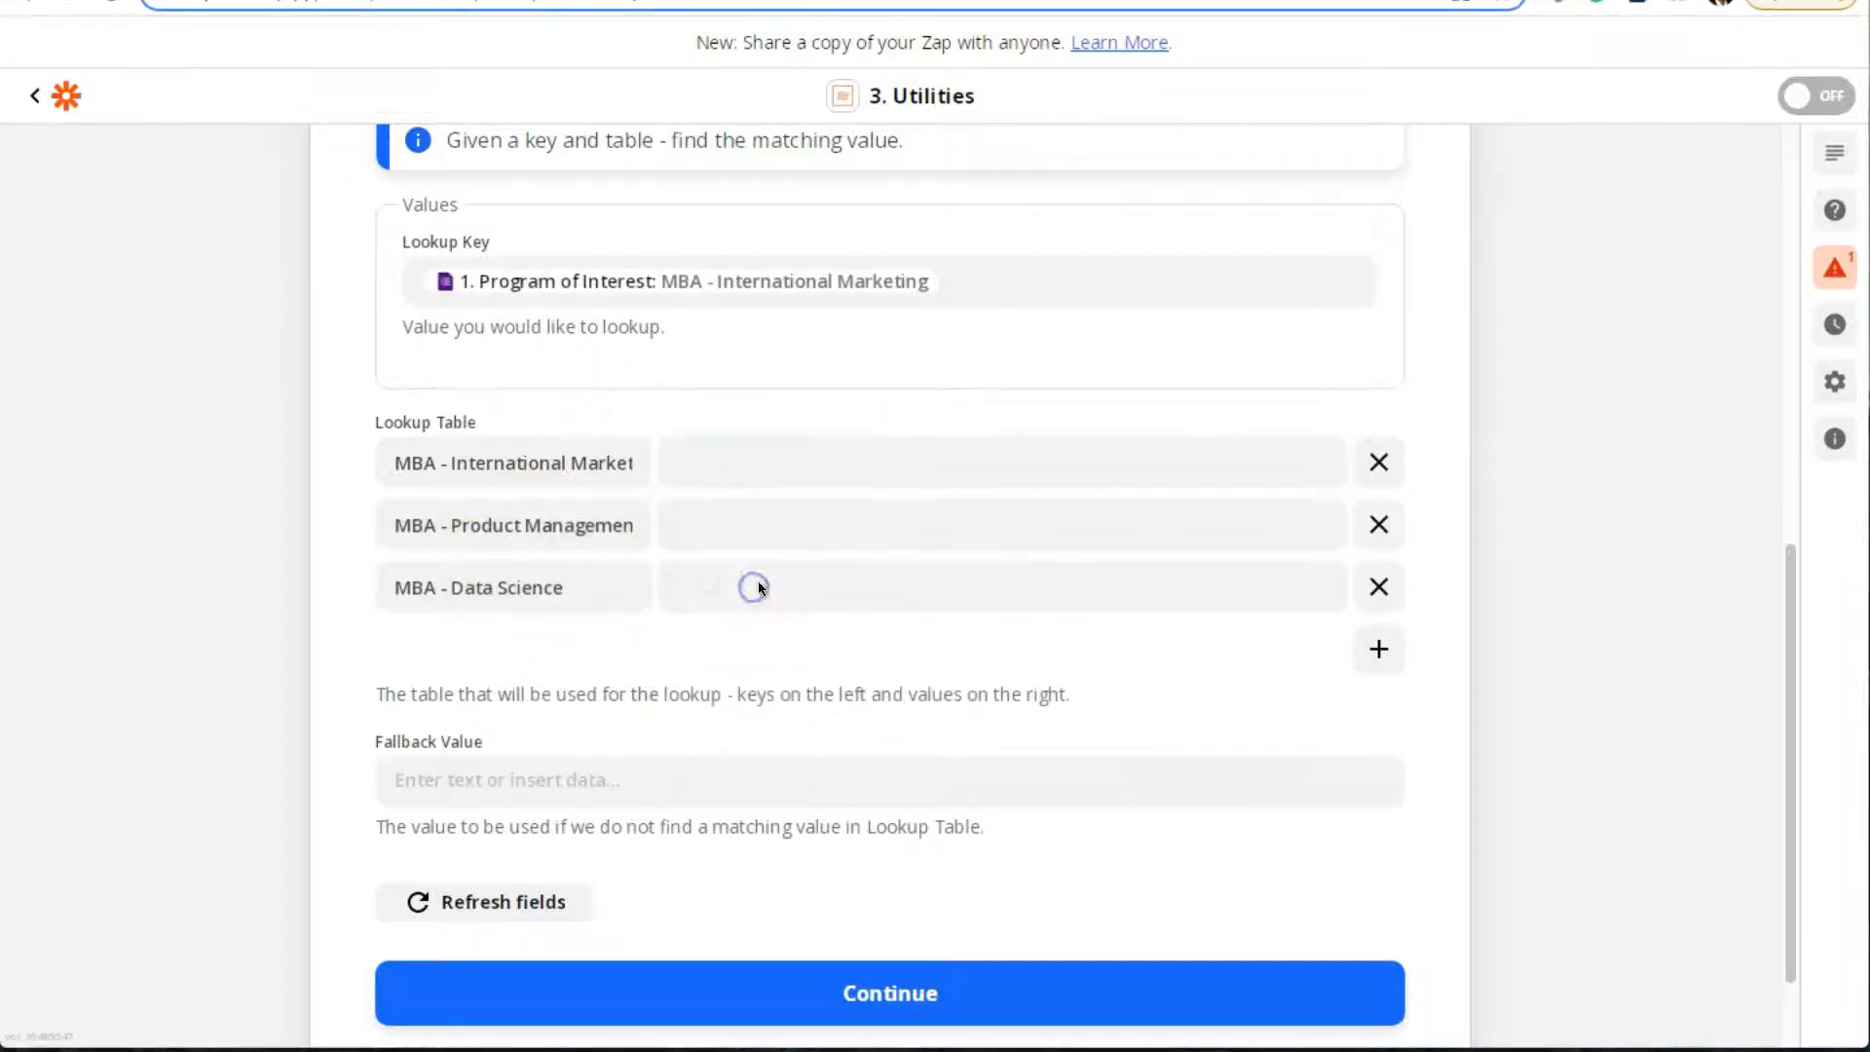
pyautogui.click(757, 585)
pyautogui.click(1593, 412)
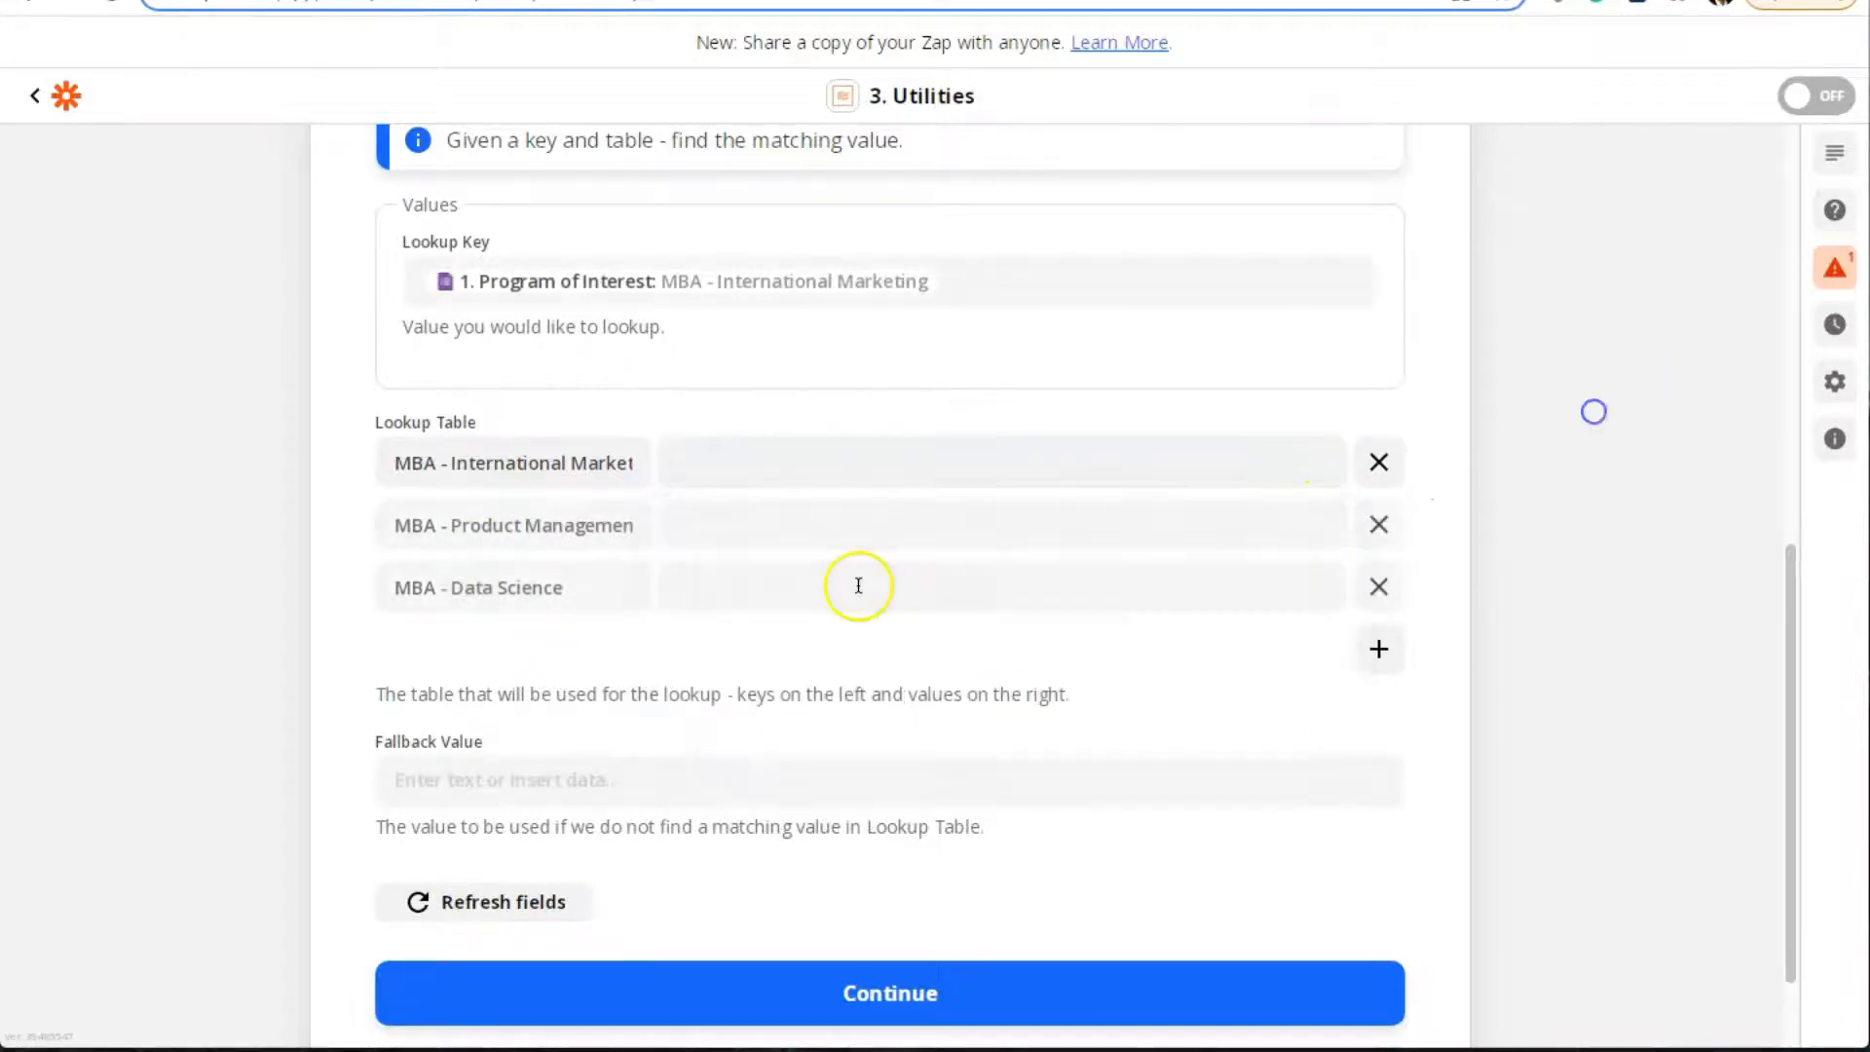
pyautogui.click(857, 570)
pyautogui.write('MBA - Data Science')
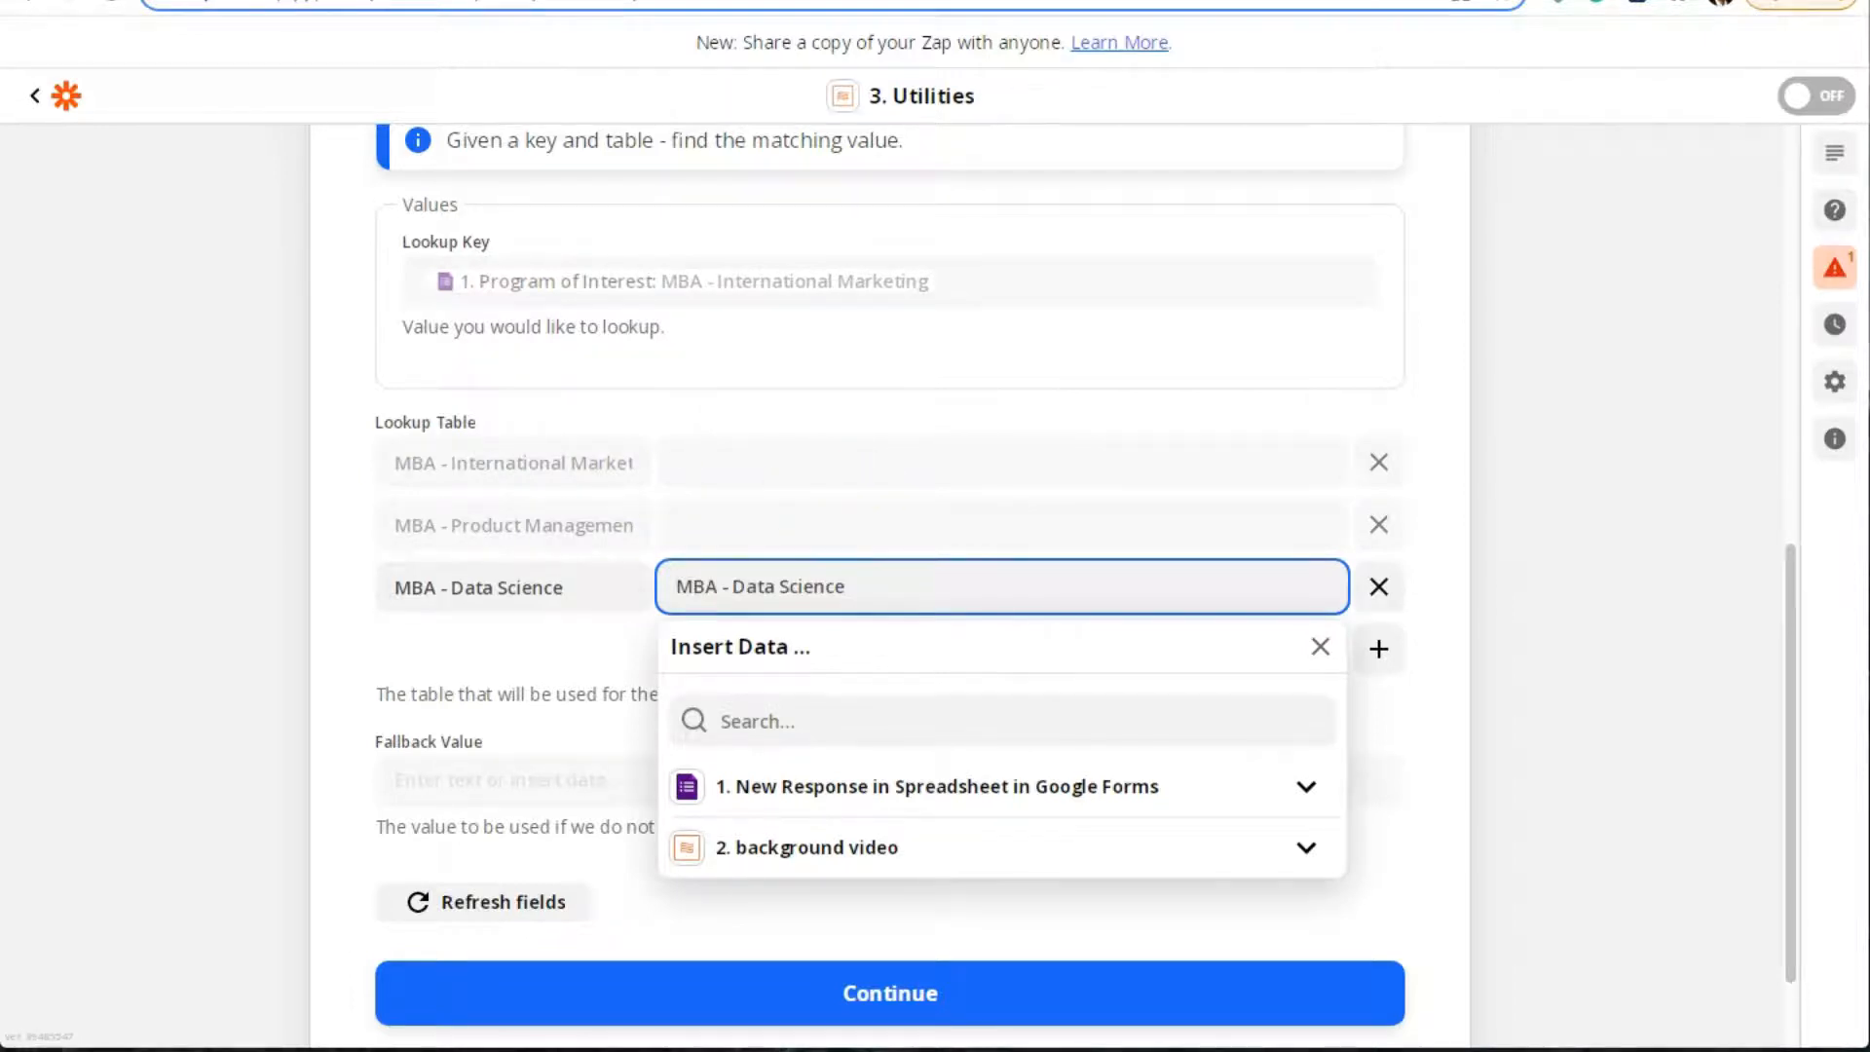
pyautogui.press('Escape')
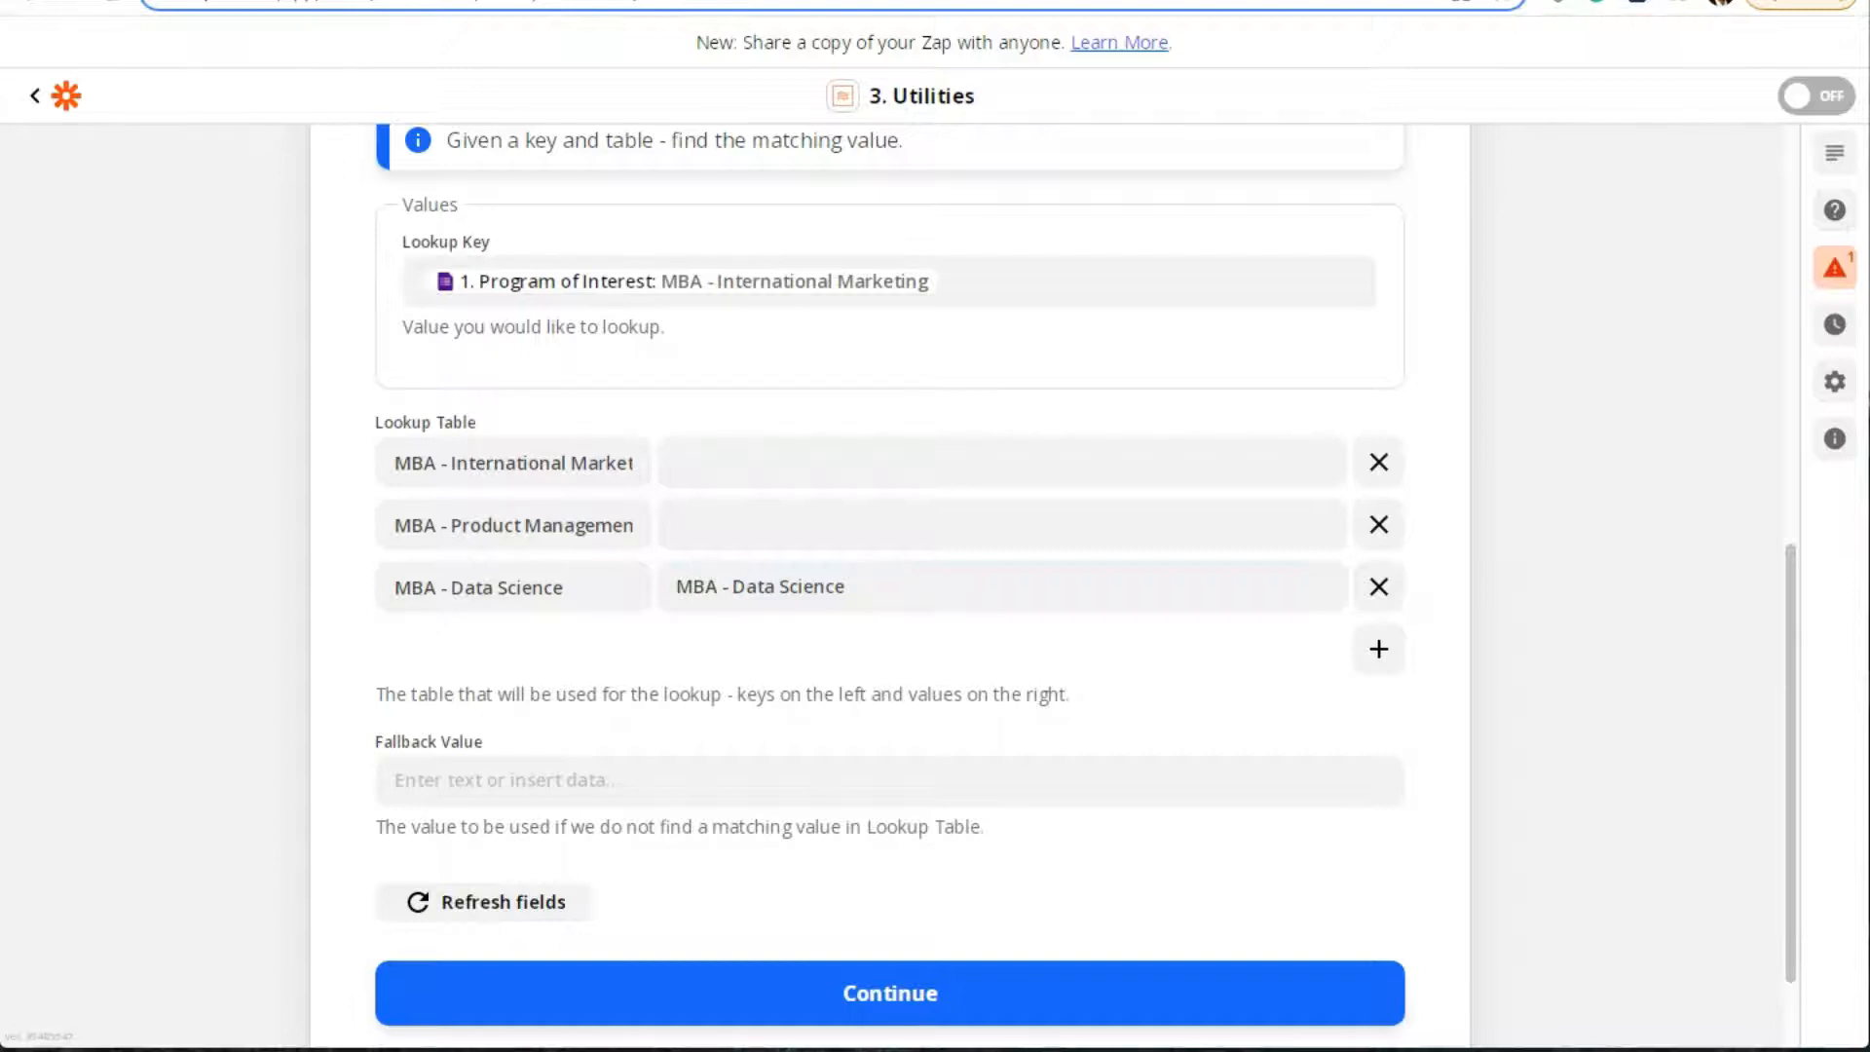
pyautogui.click(844, 456)
pyautogui.write('https://pirsonalmarketing.b-cdn.net/mba-marketing.jpg')
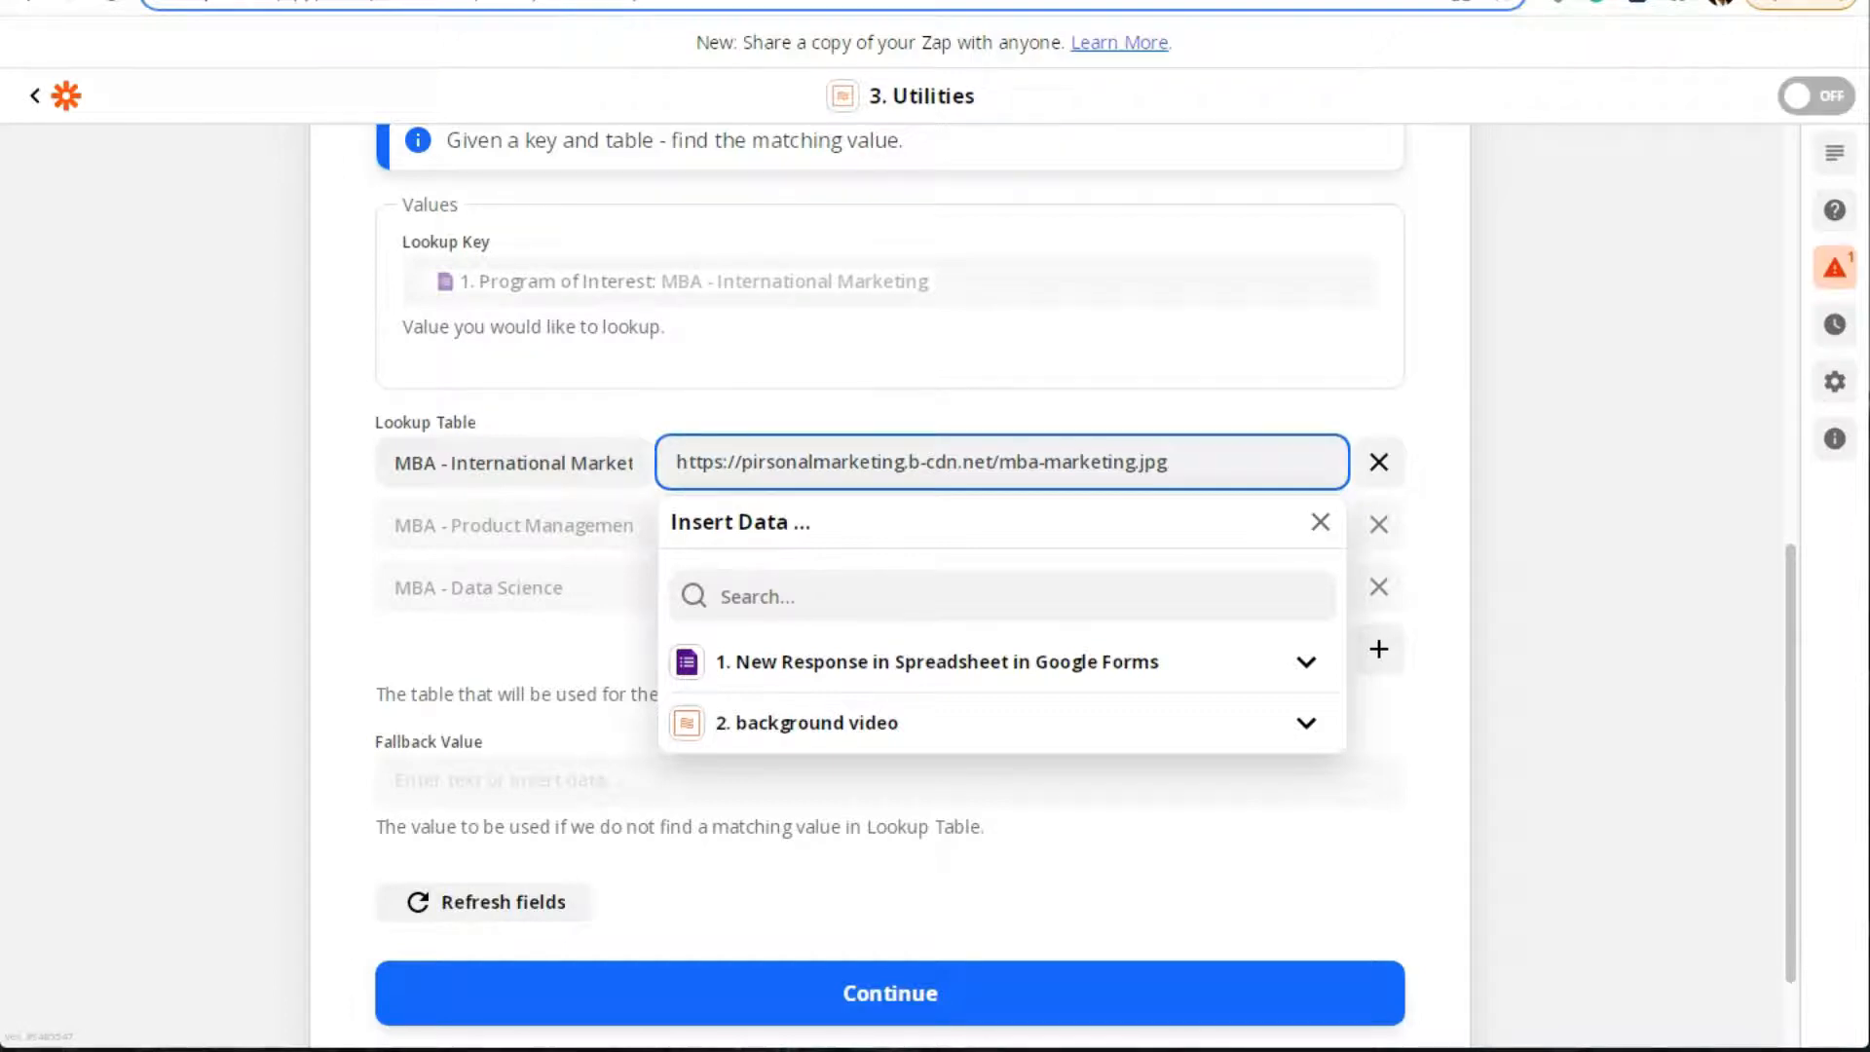
pyautogui.click(327, 540)
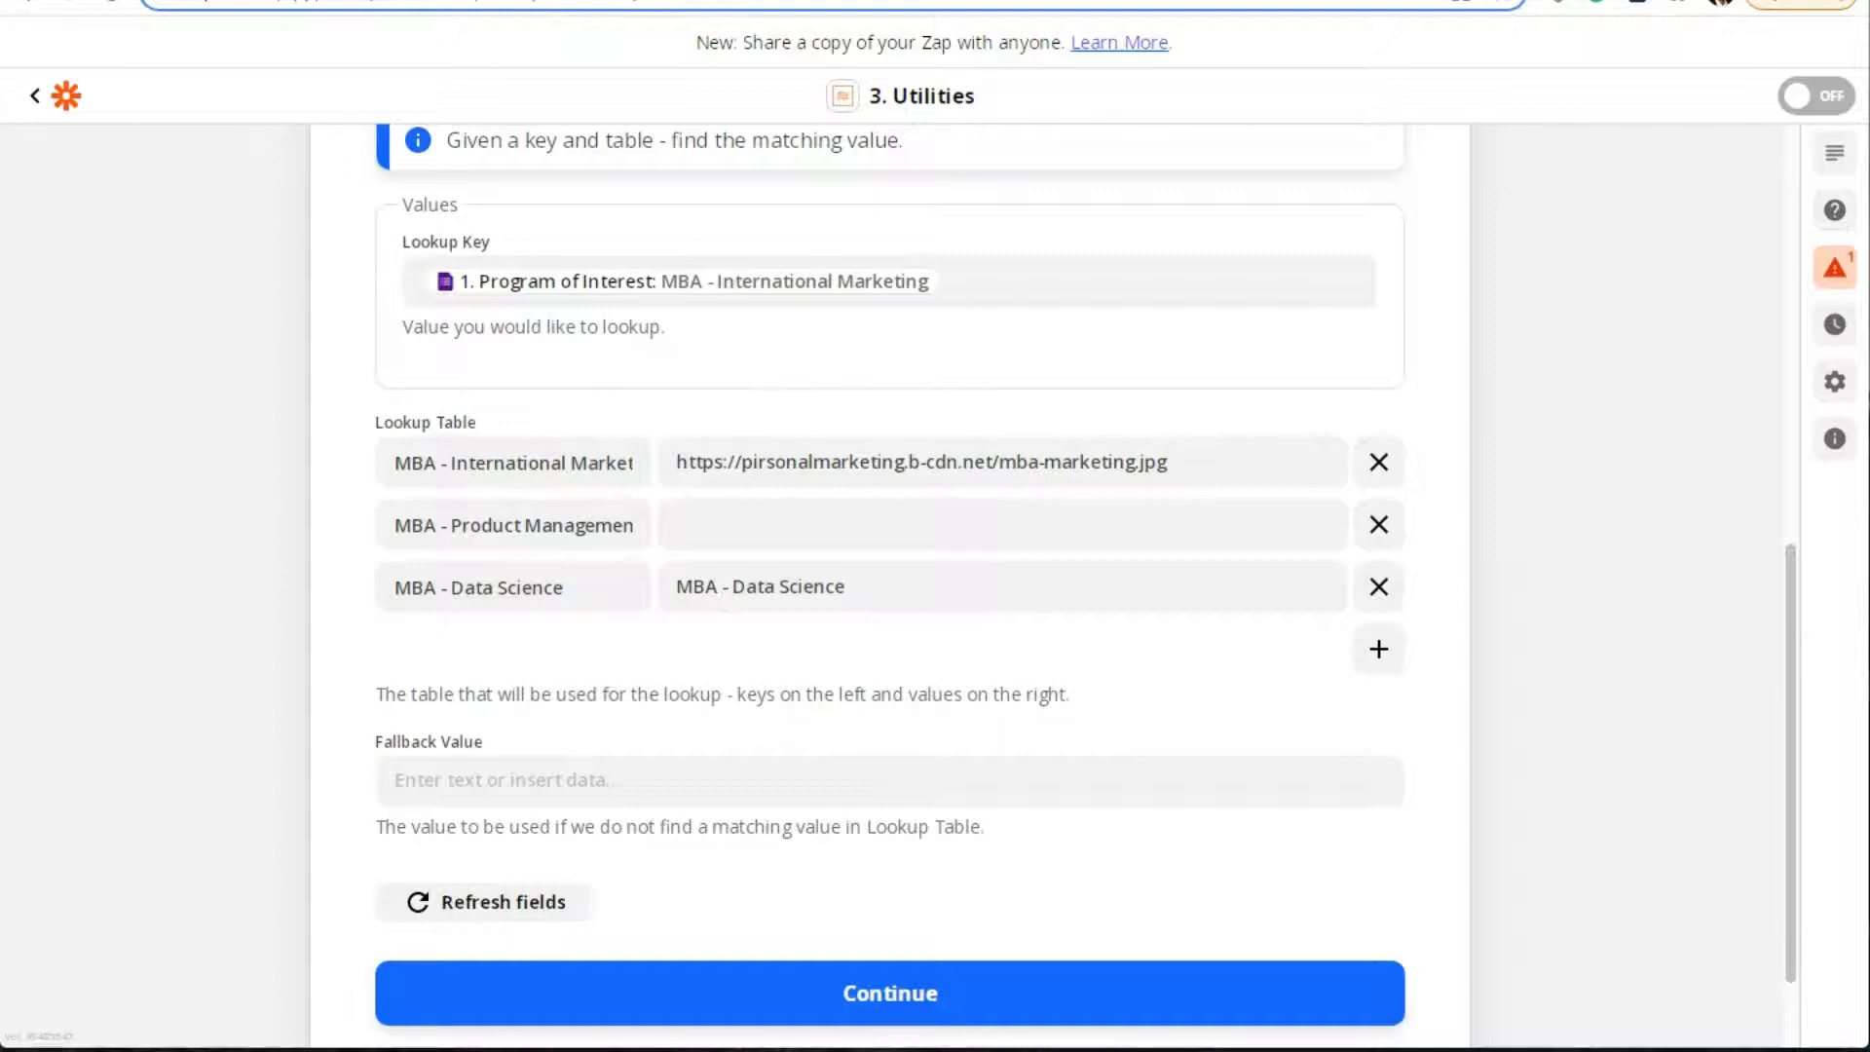
pyautogui.tripleClick(798, 584)
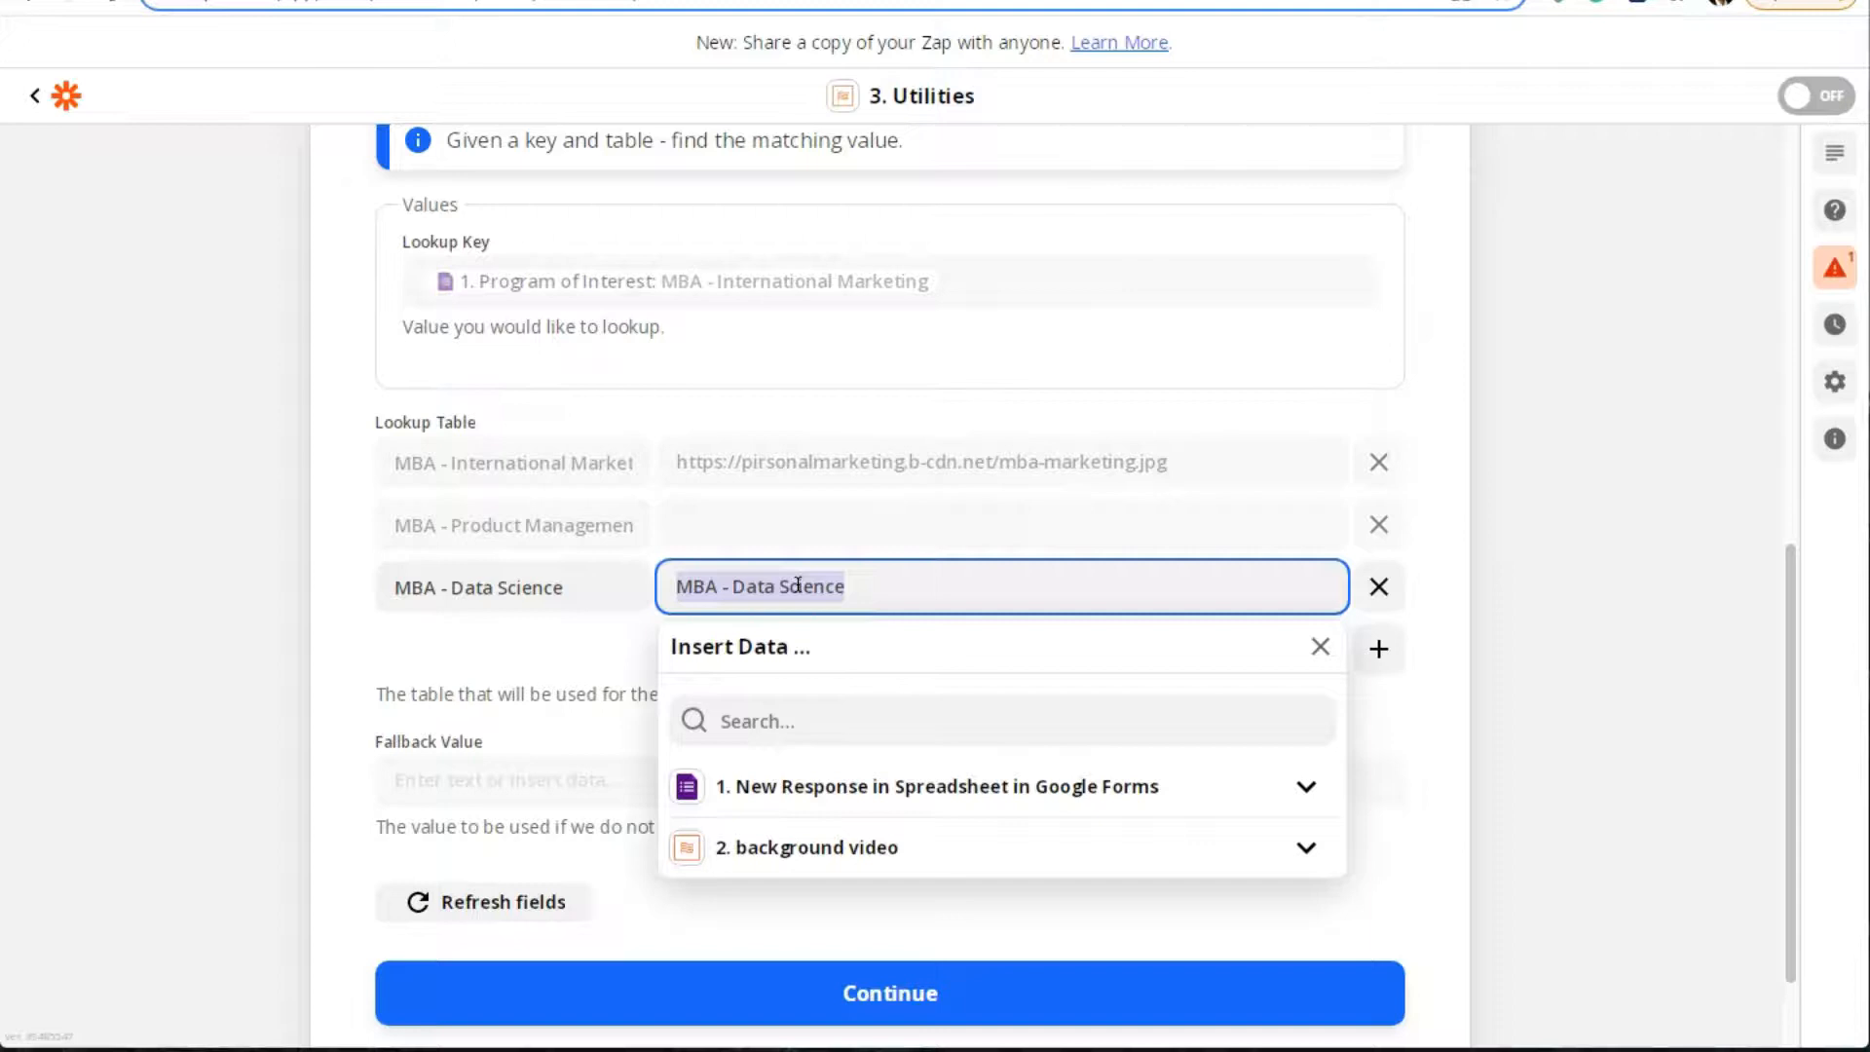
pyautogui.write('https://pirsonalmarketing.b-cdn.net/mba-data.jpg')
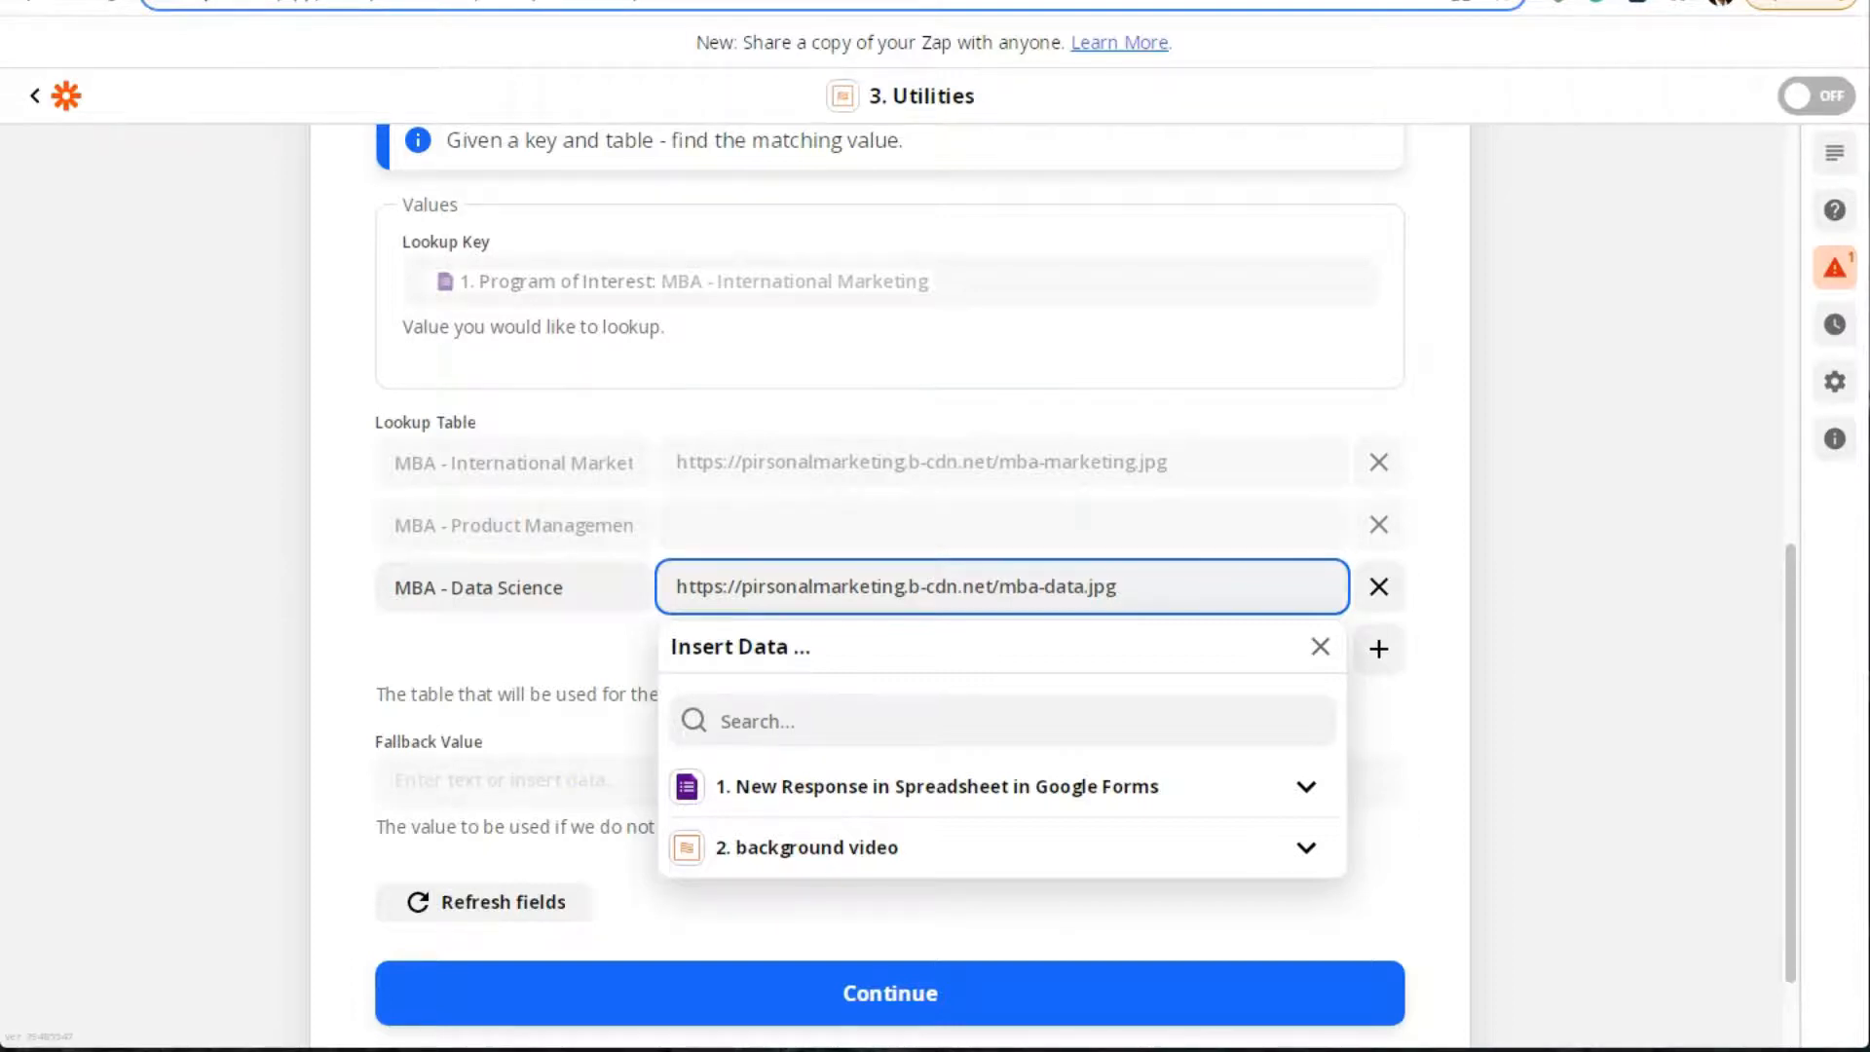
pyautogui.press('Escape')
pyautogui.click(817, 526)
pyautogui.write('https://pirsonalmarketing.b-cdn.net/mba-product.jpg')
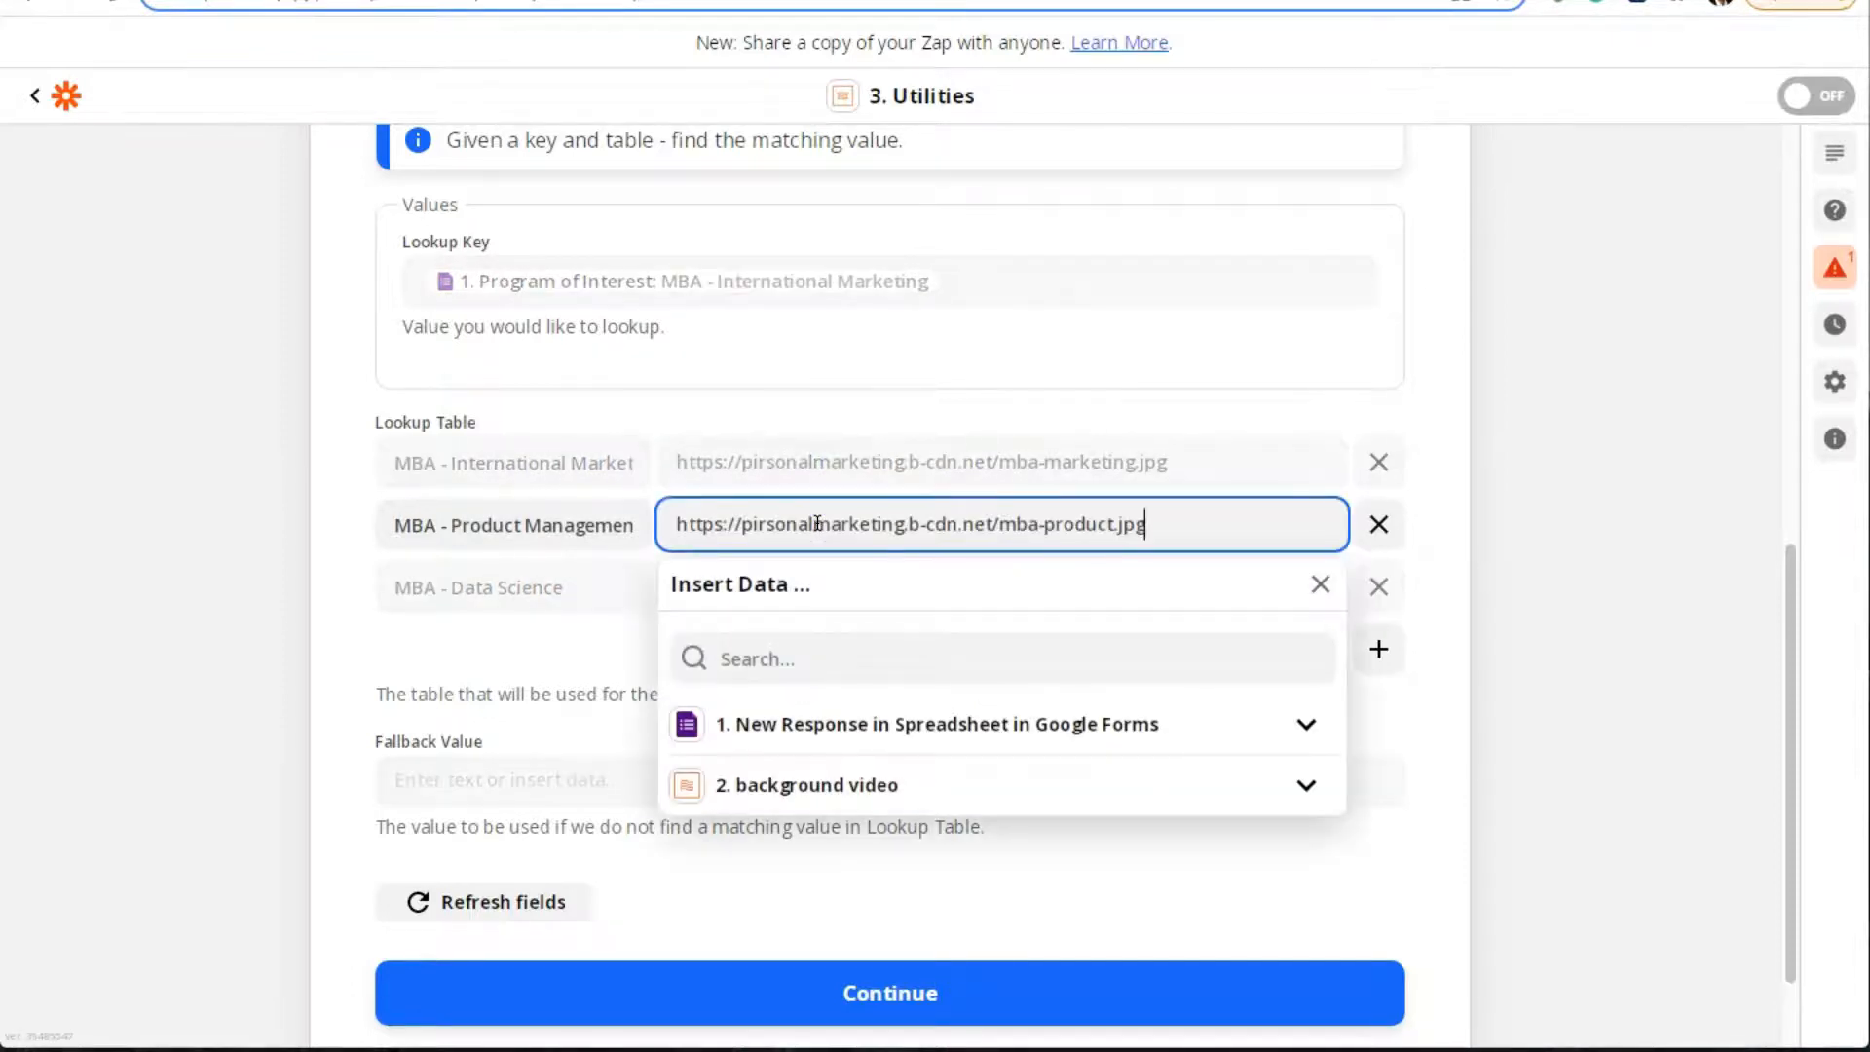
pyautogui.click(1704, 557)
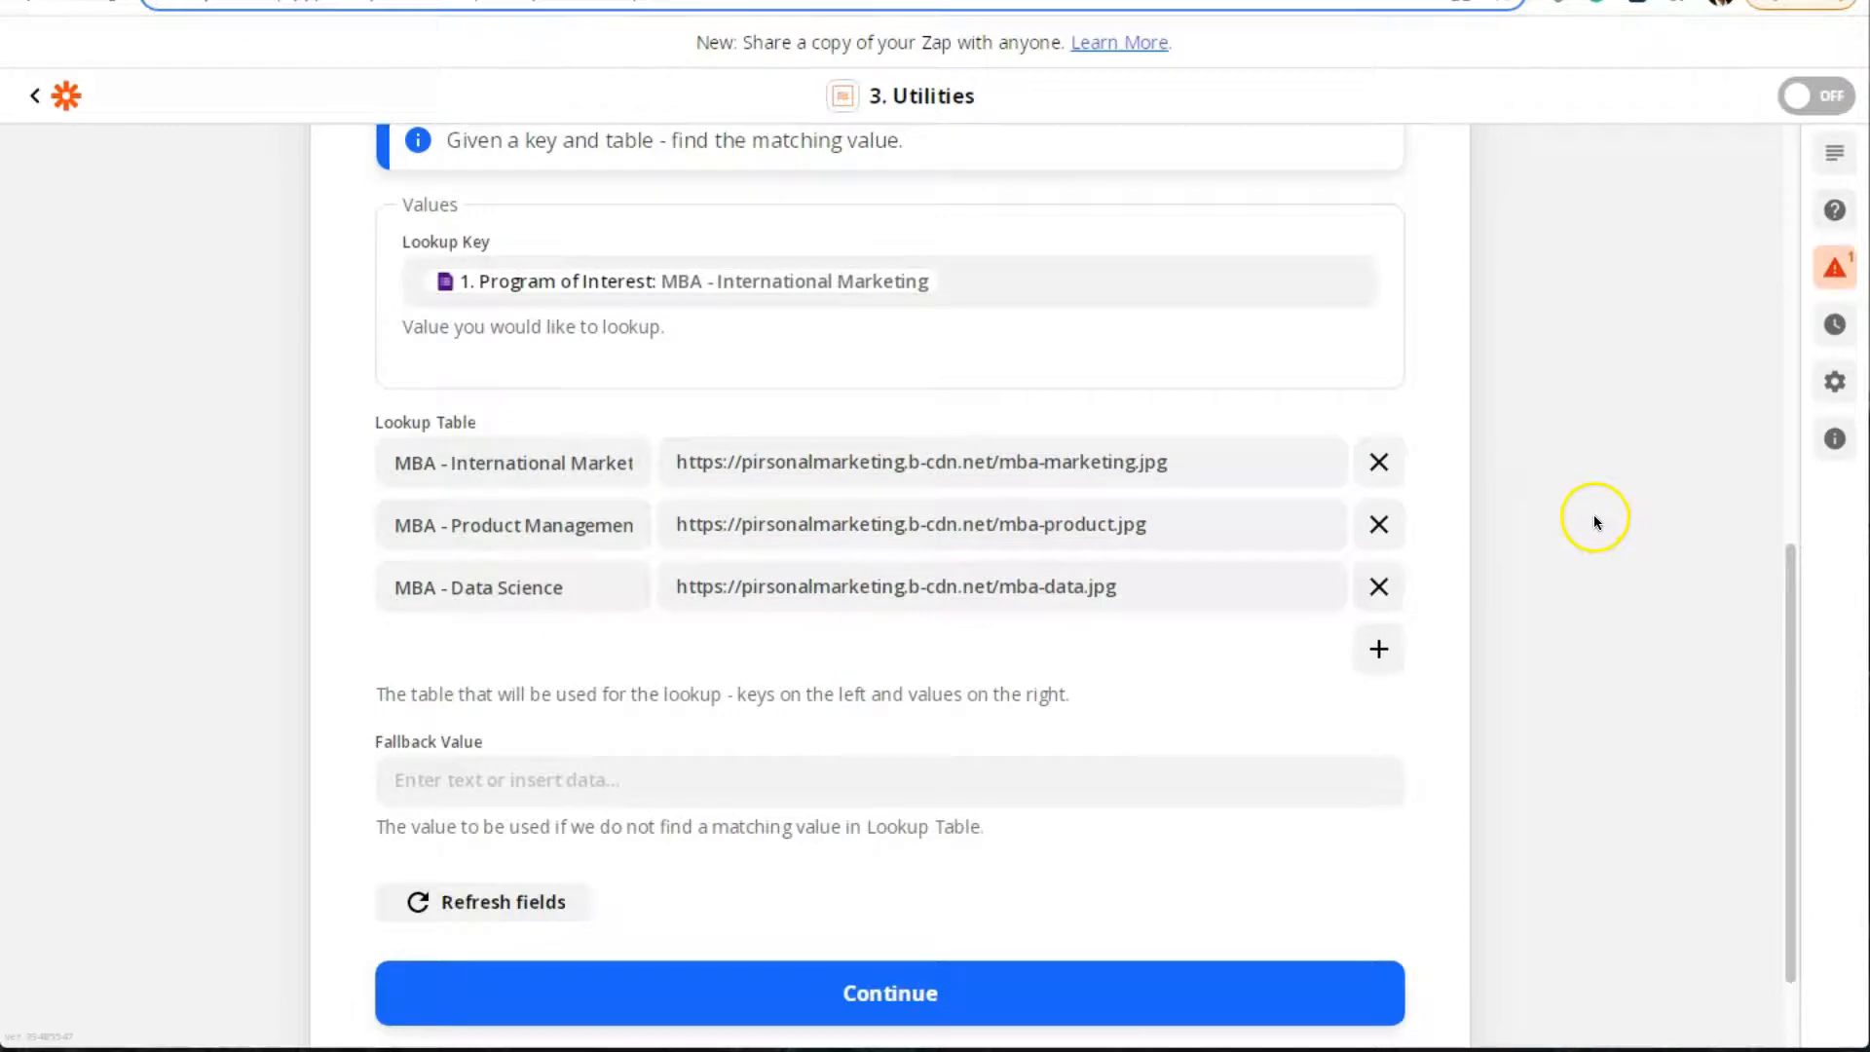
pyautogui.scroll(-2, 1558, 565)
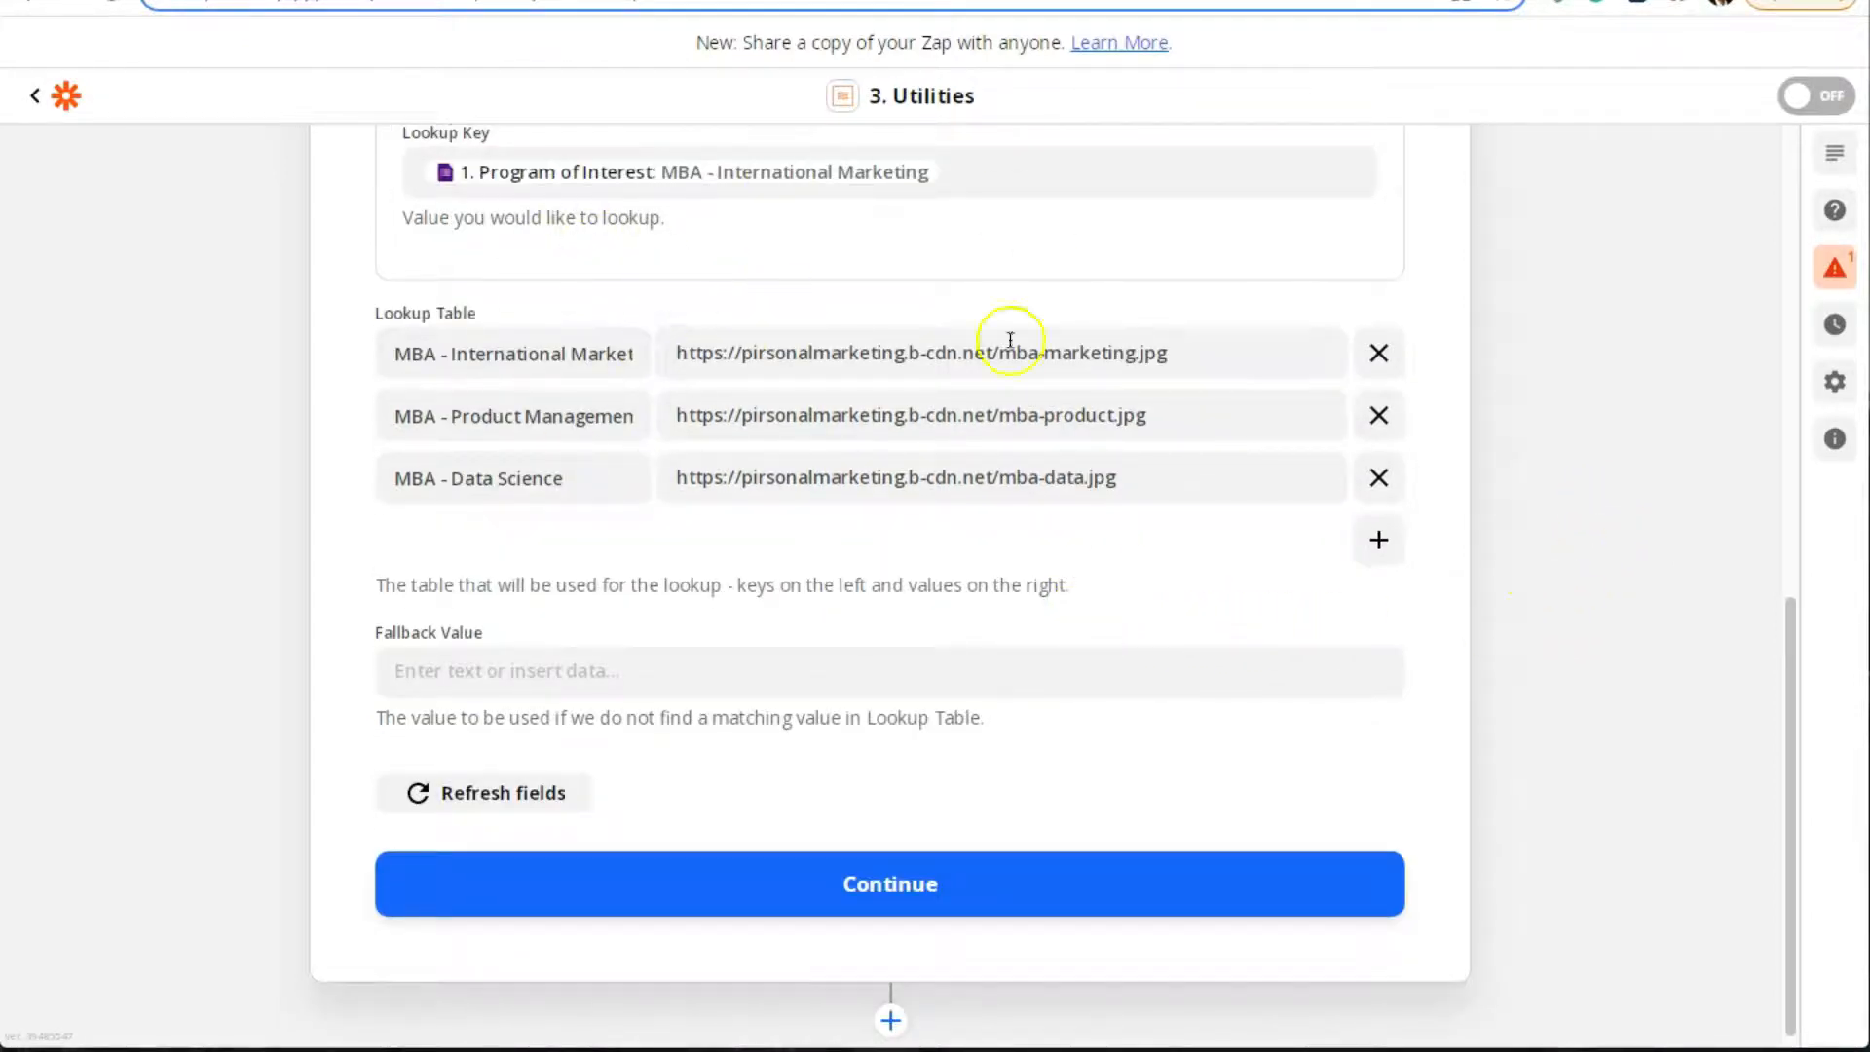
pyautogui.moveTo(1043, 352); pyautogui.dragTo(1138, 354)
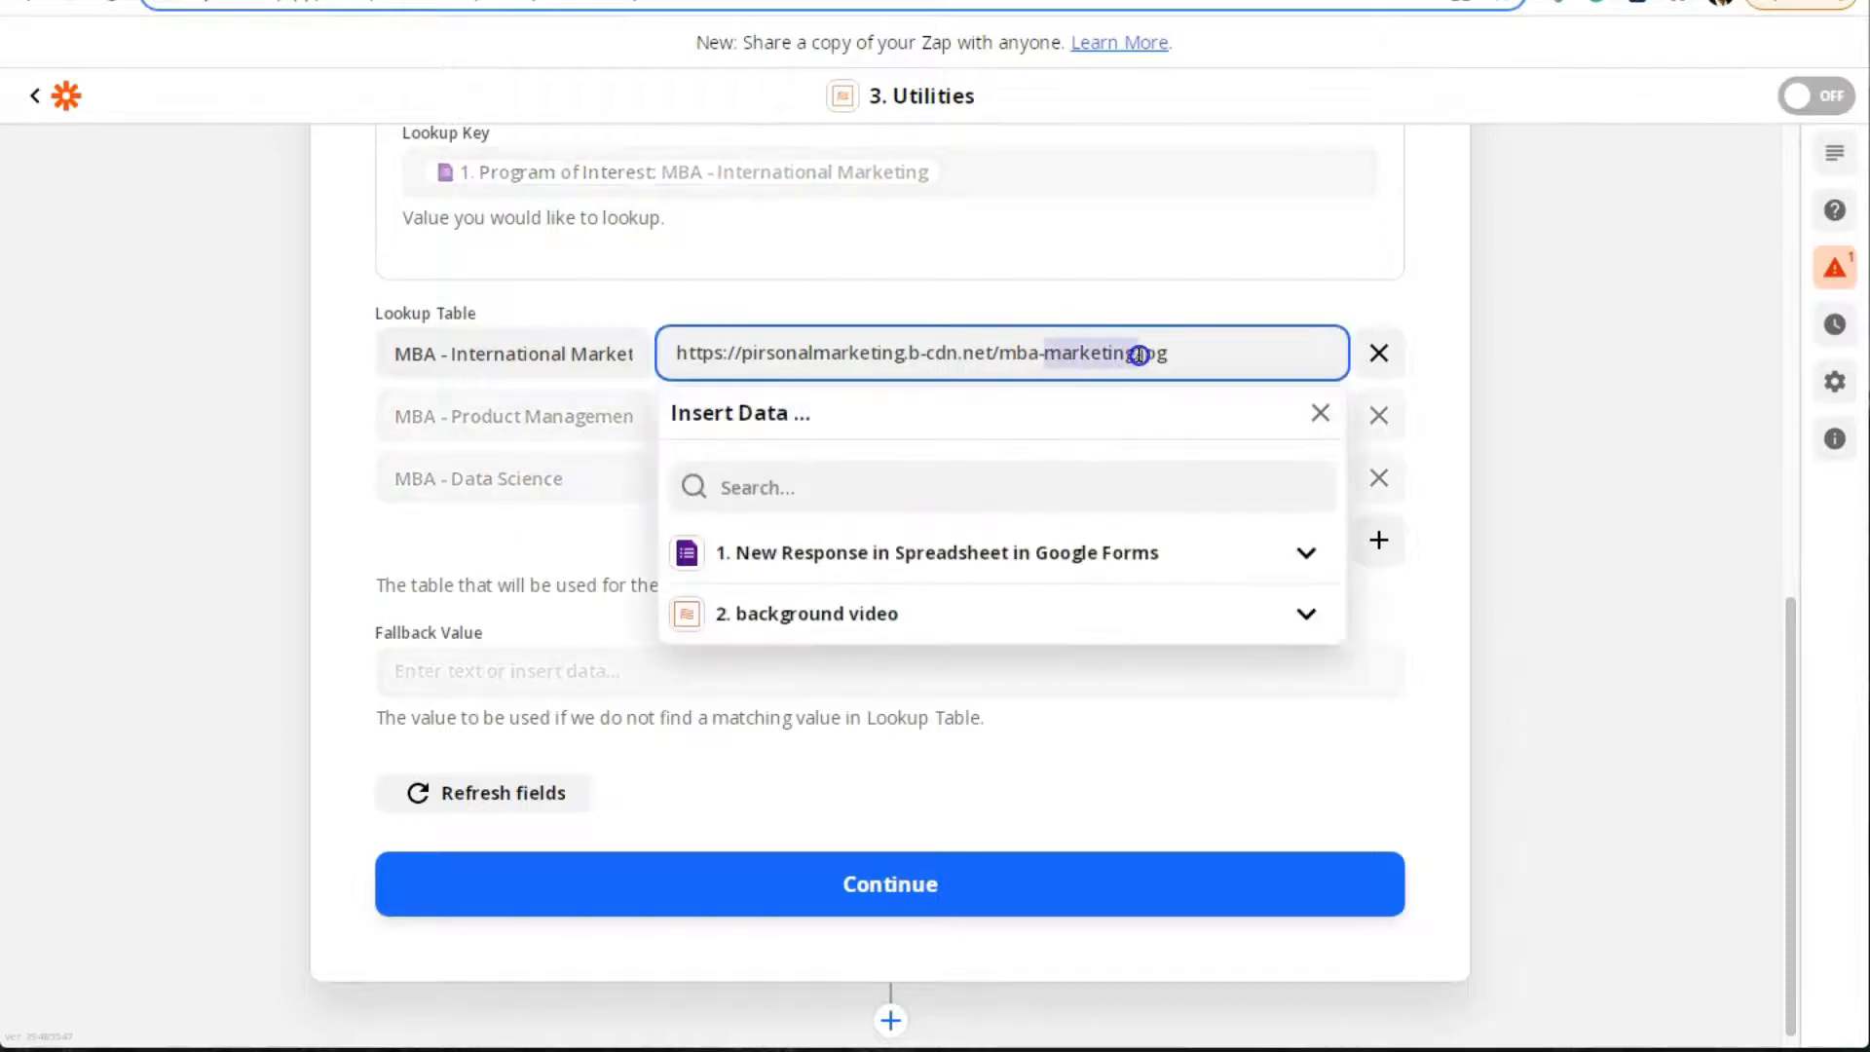
pyautogui.click(1564, 355)
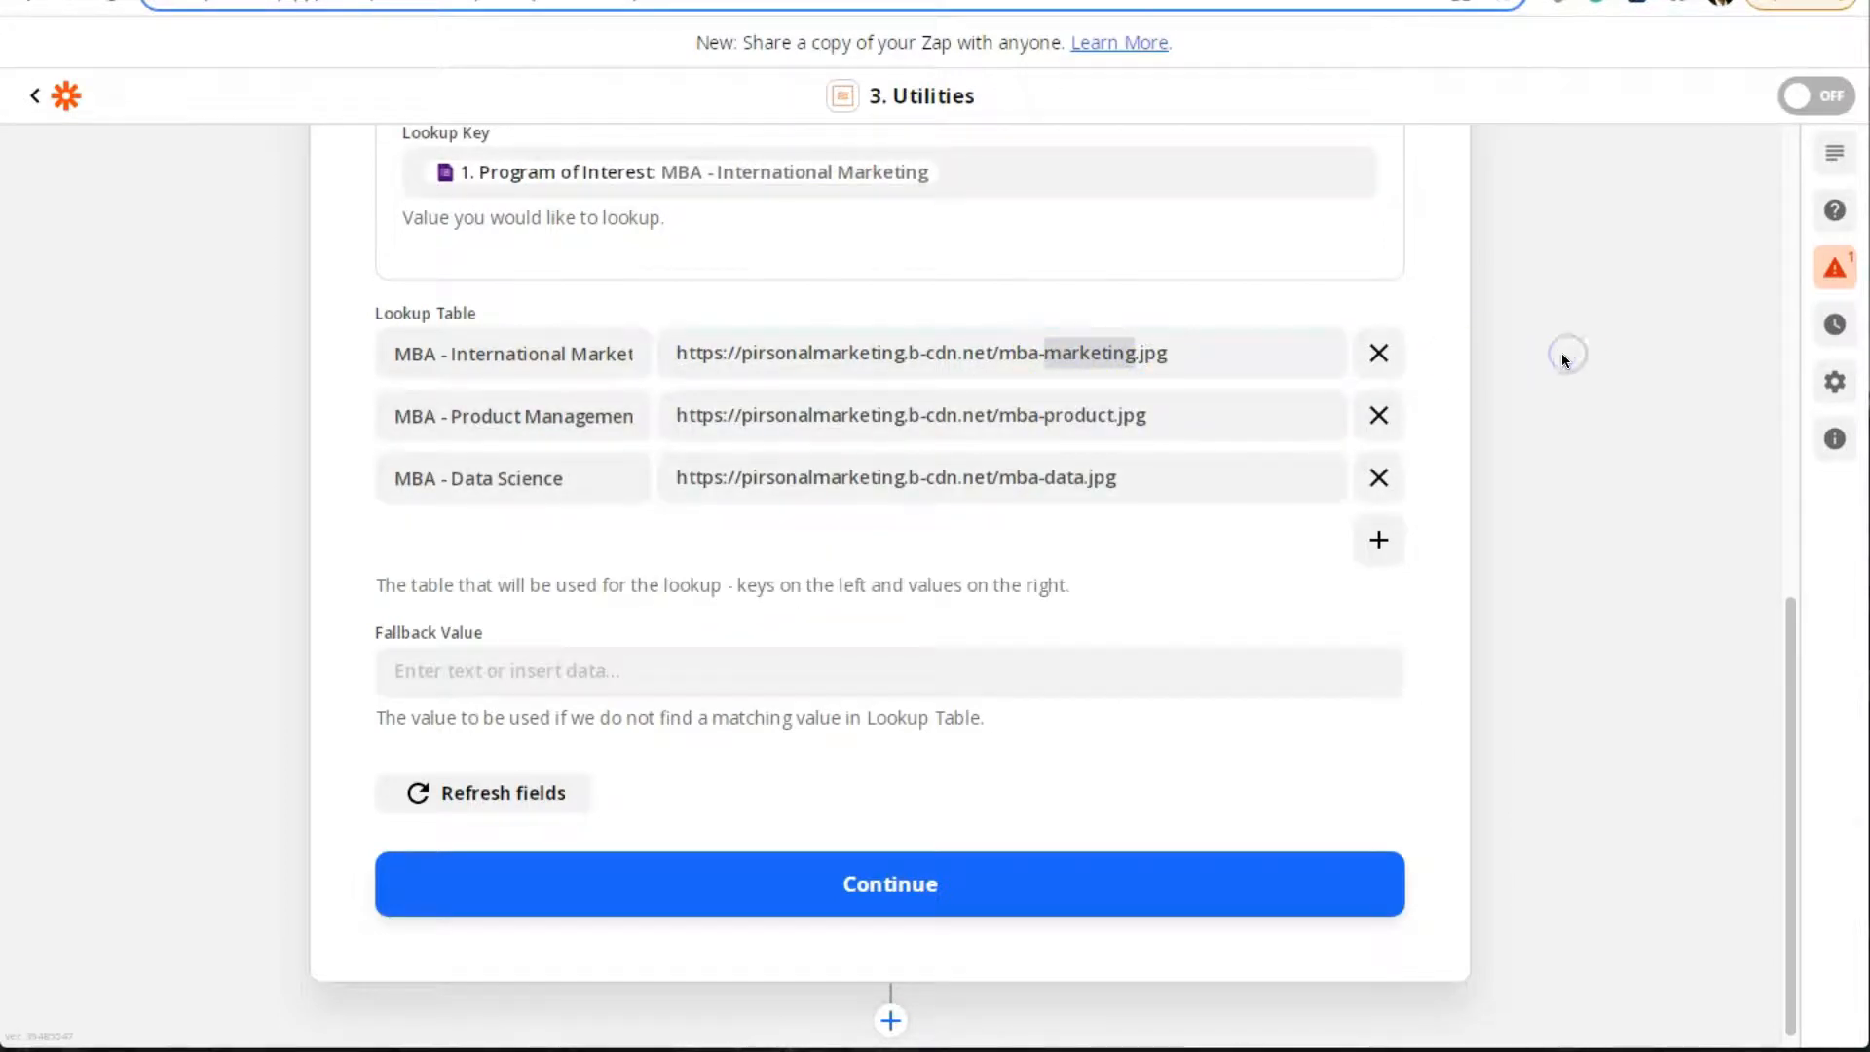
pyautogui.scroll(6, 808, 487)
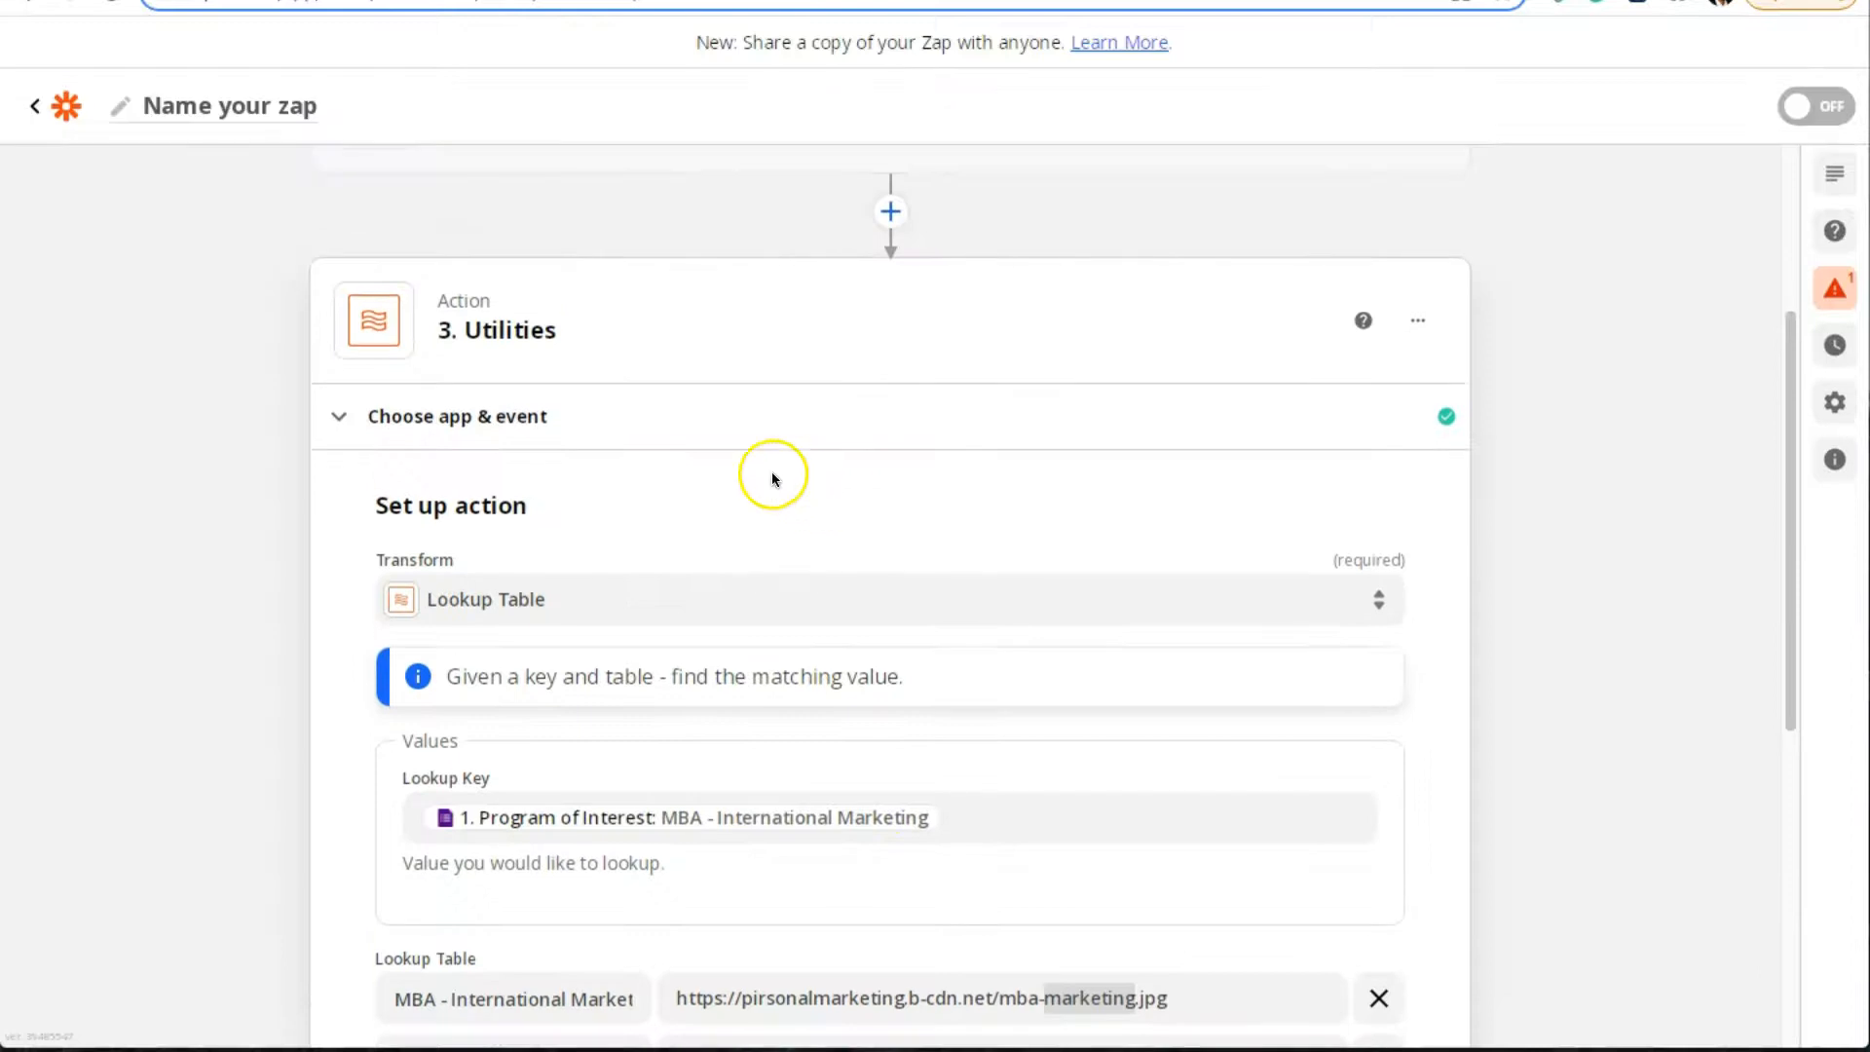
pyautogui.scroll(3, 771, 471)
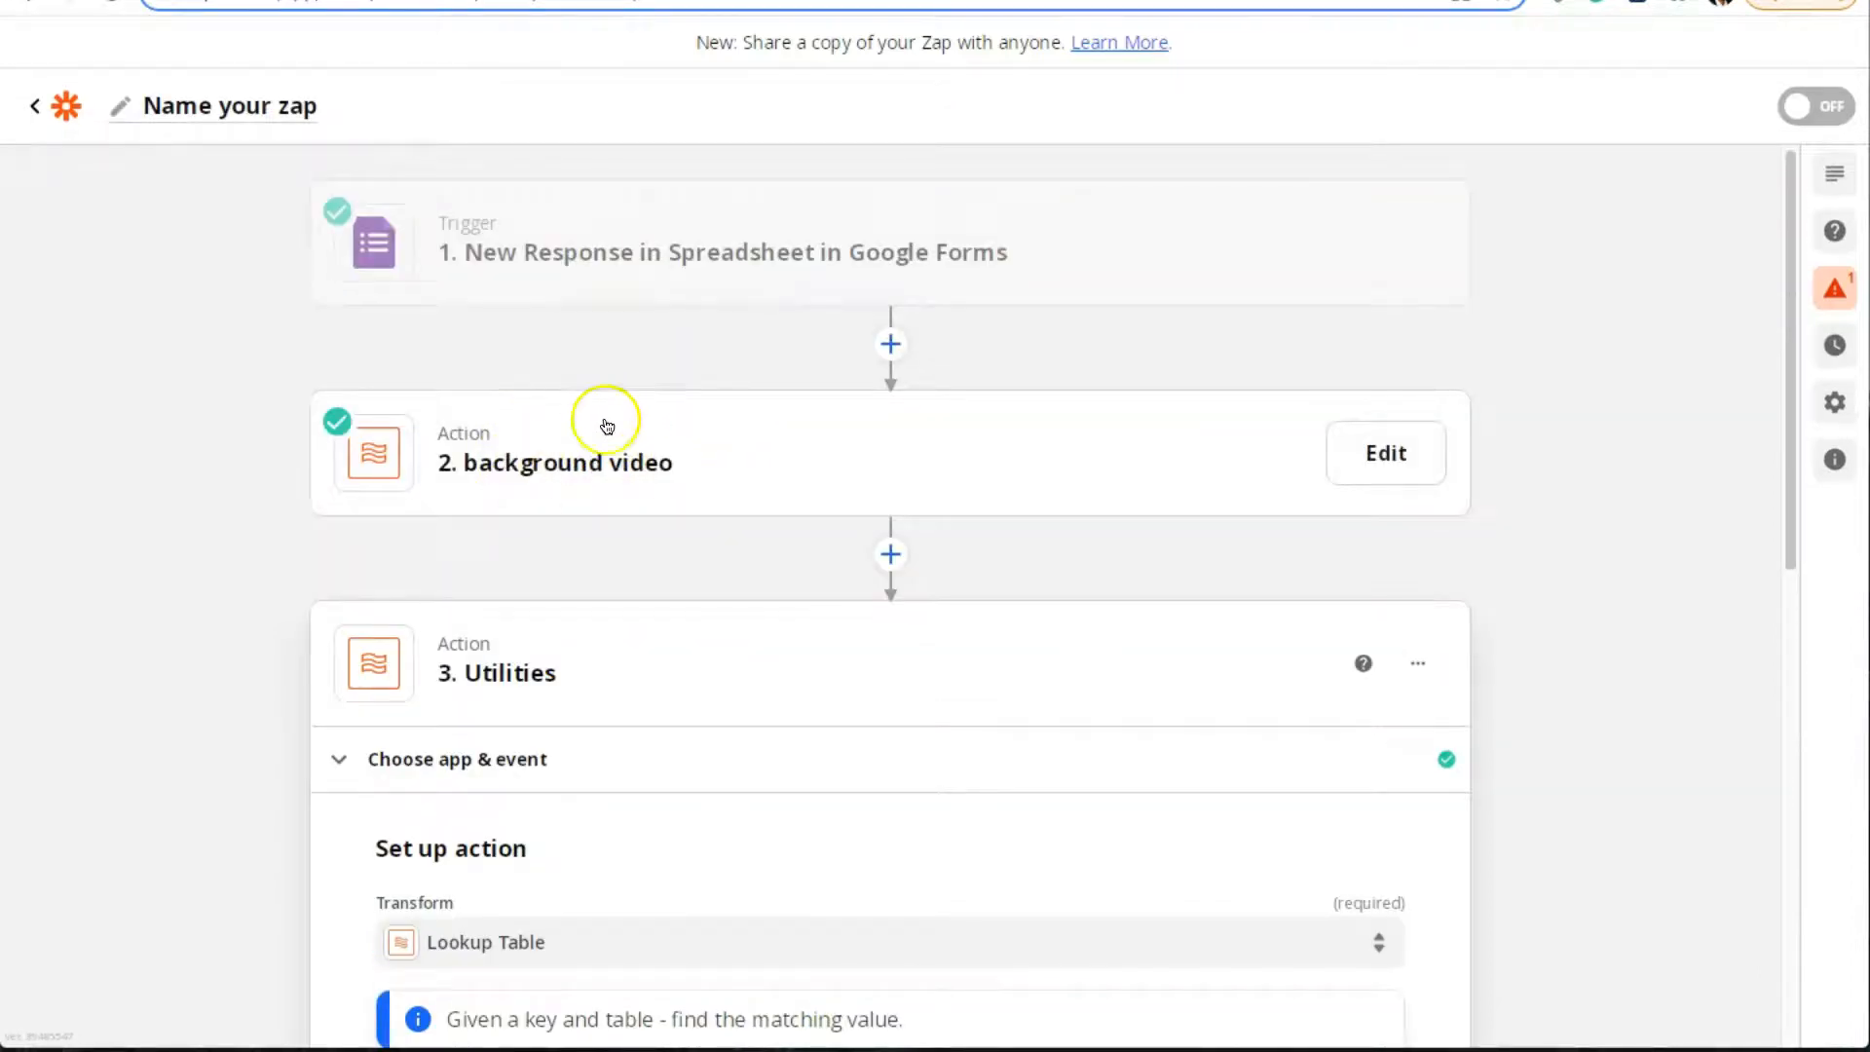
# Finish setting up the image lookup table action and test it for review
pyautogui.scroll(-6, 697, 534)
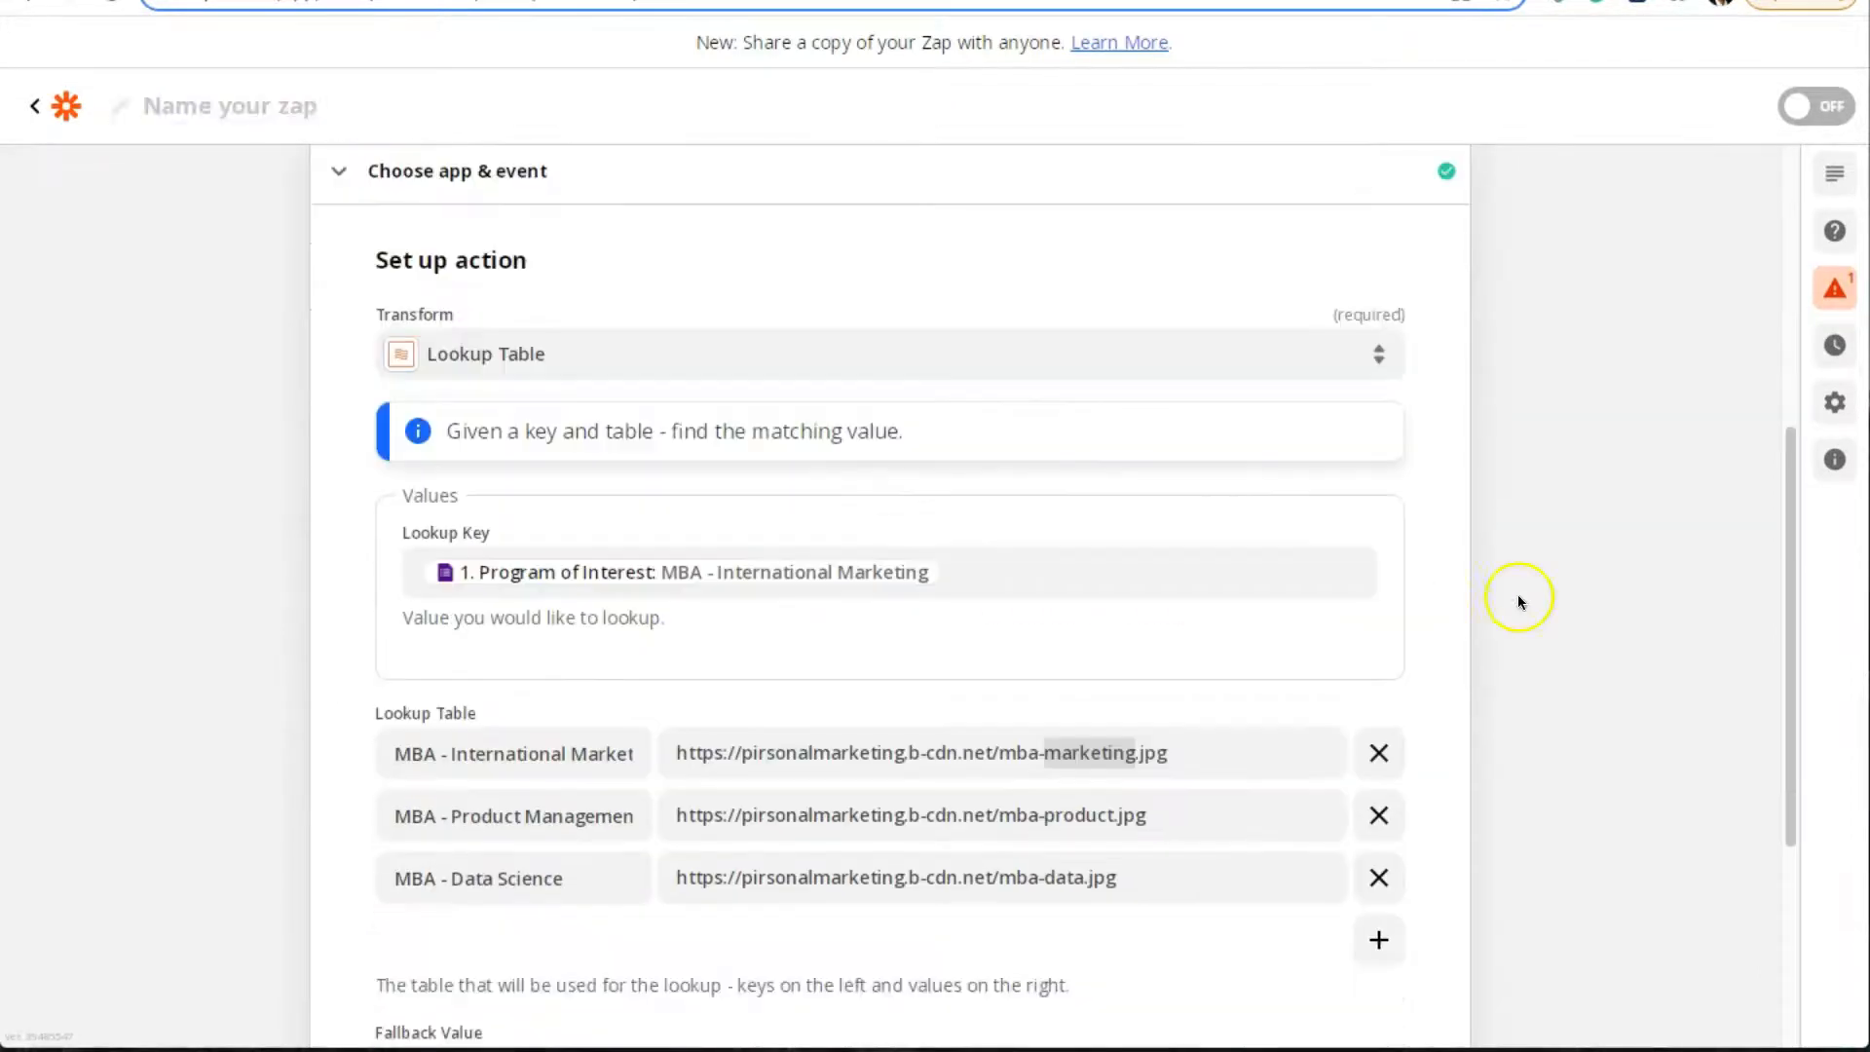
pyautogui.scroll(-4, 1558, 574)
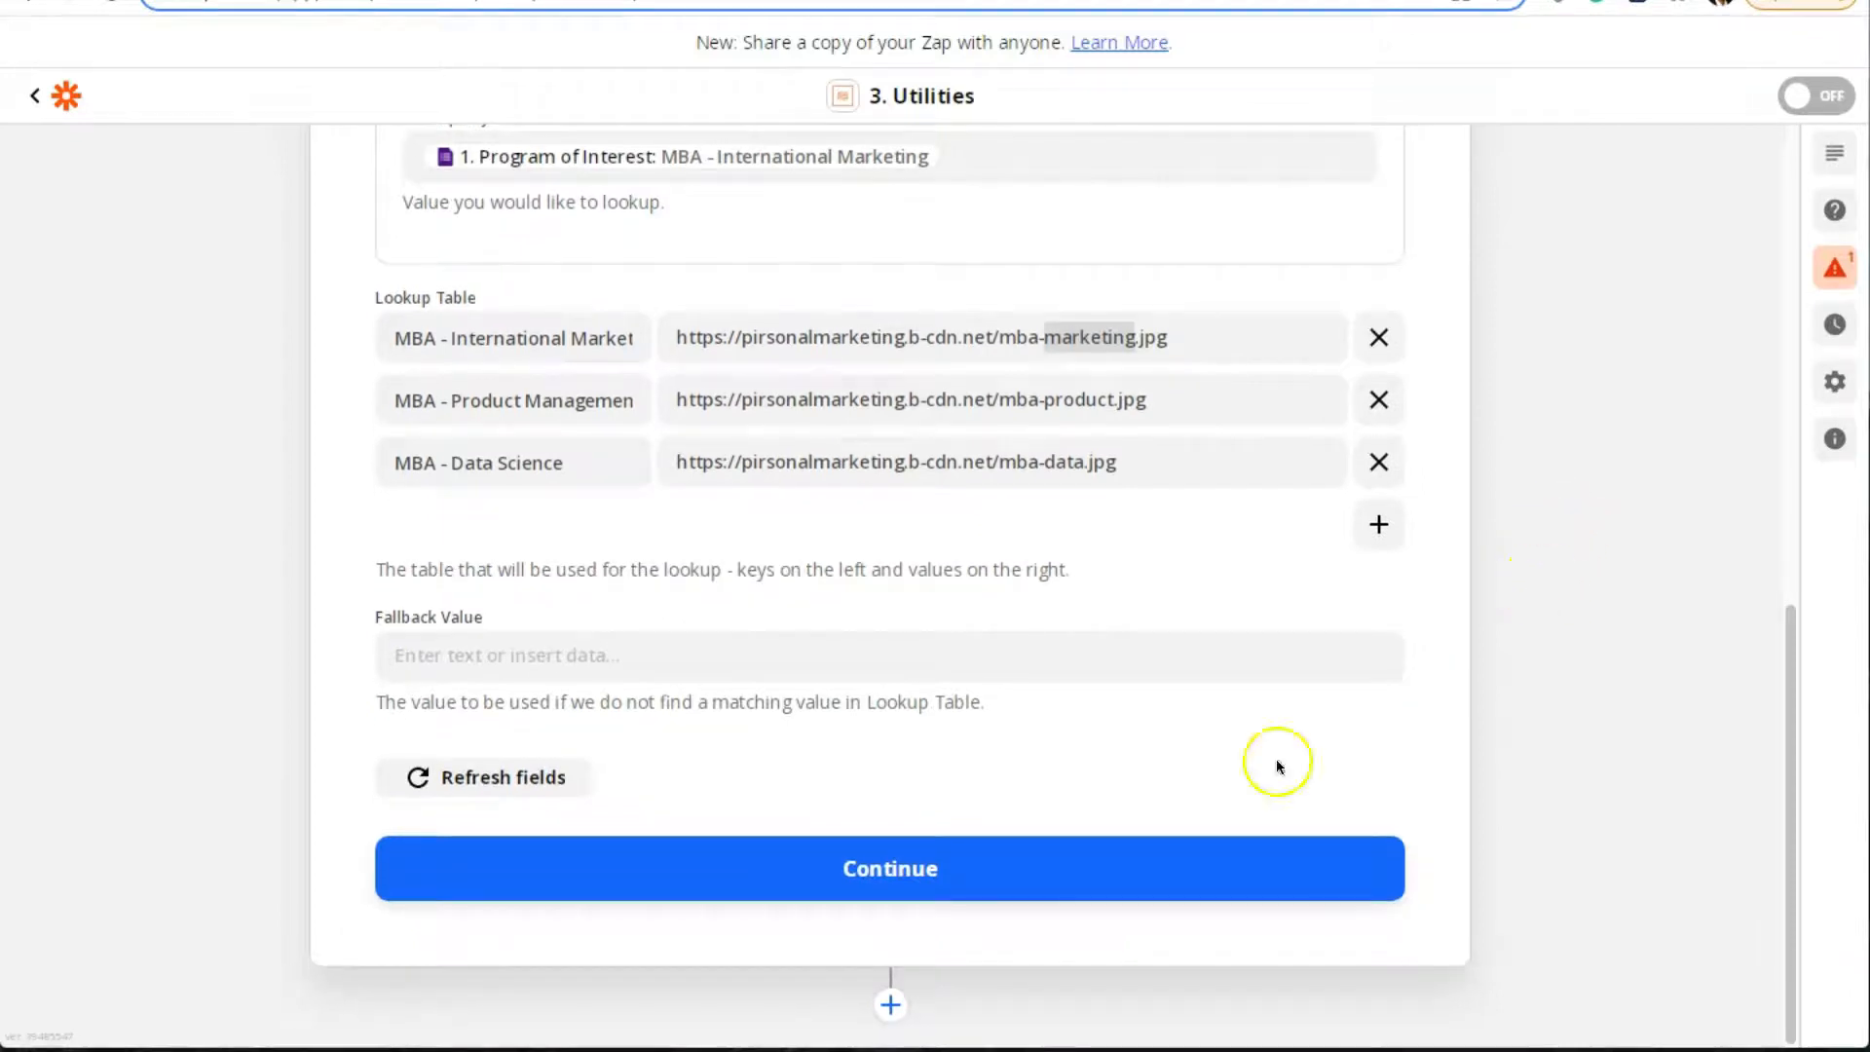
pyautogui.click(977, 852)
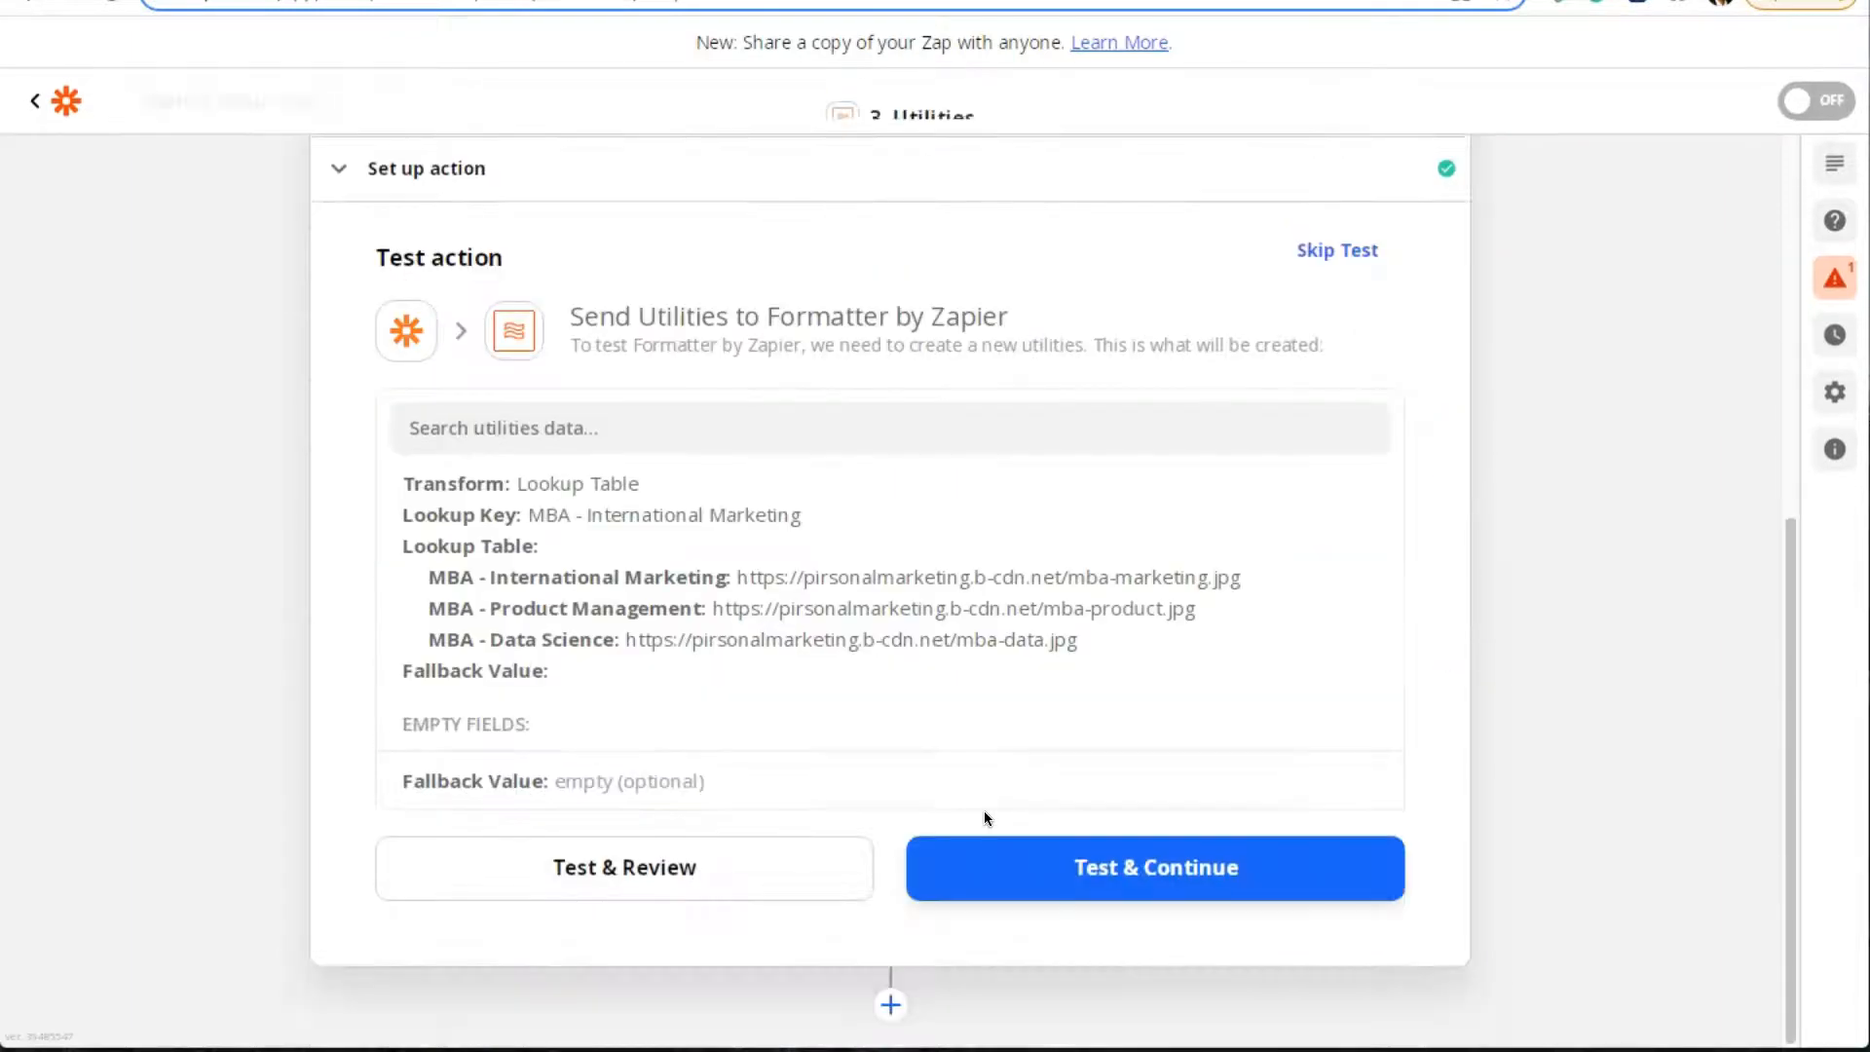
pyautogui.click(708, 852)
pyautogui.click(694, 870)
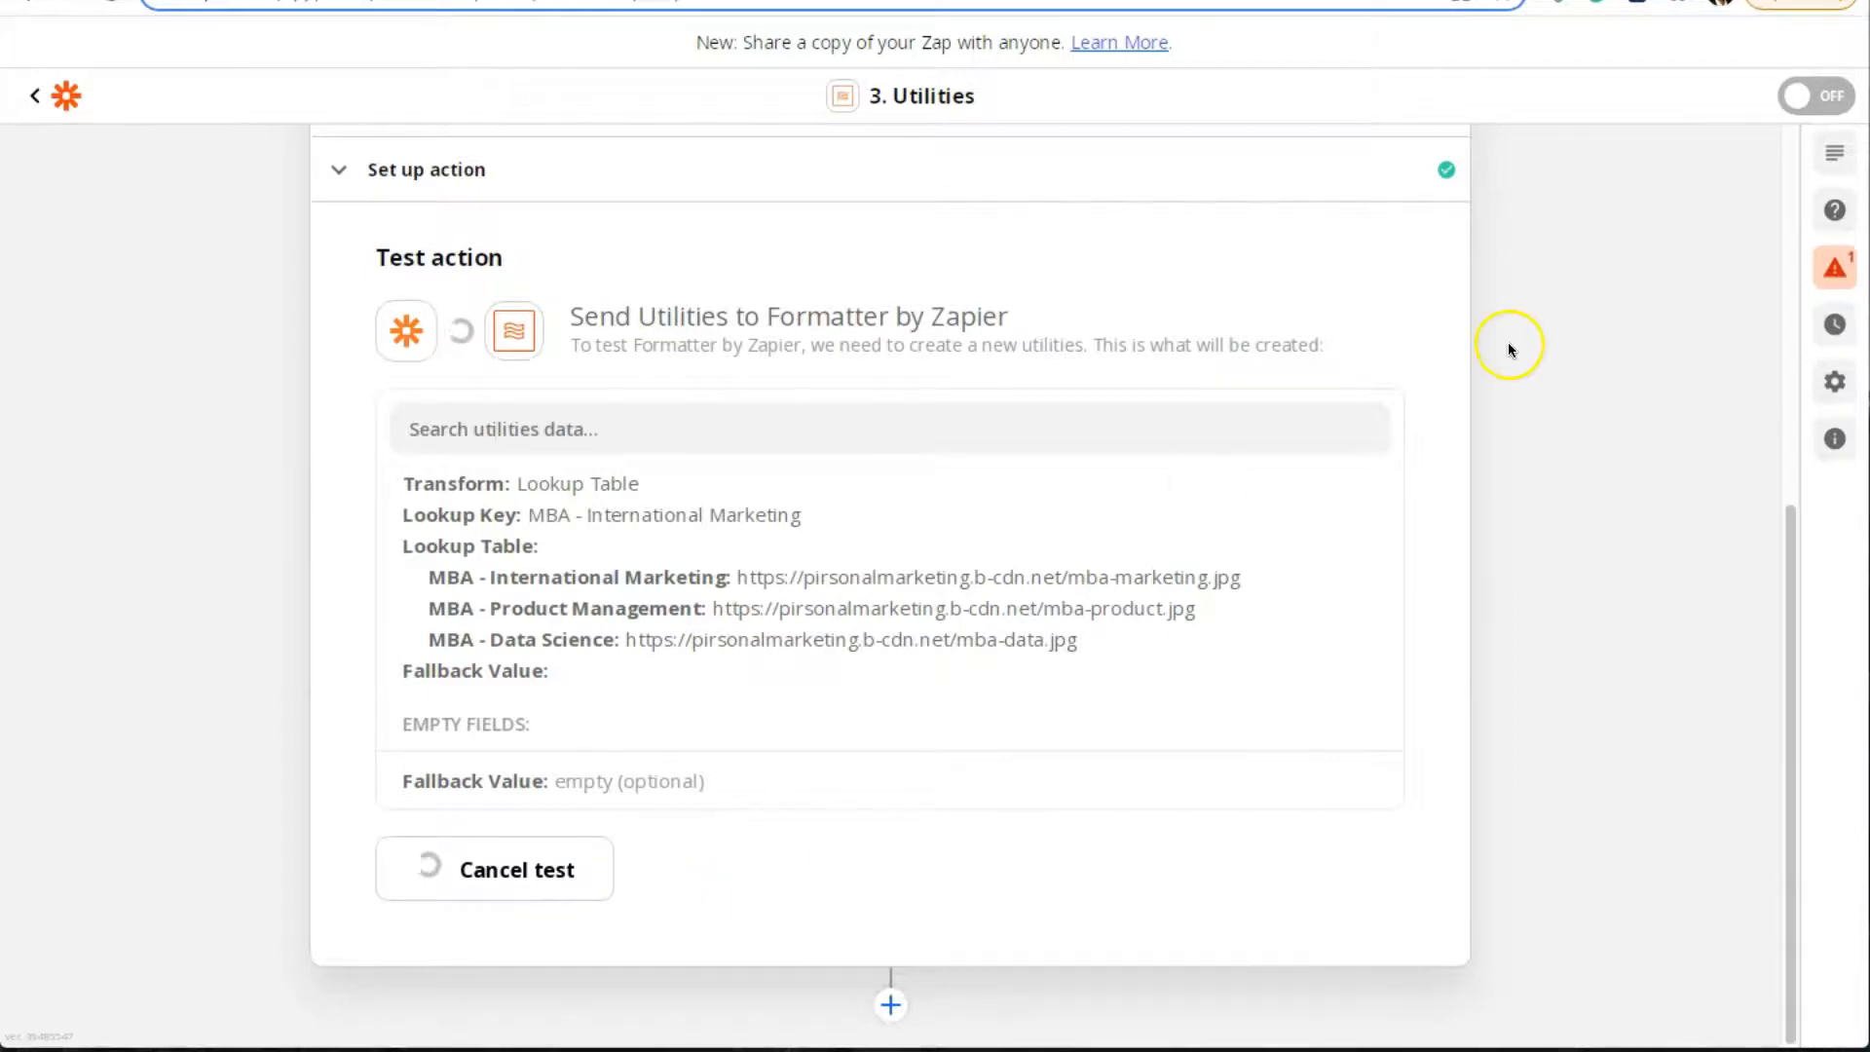
# Rename the third action, Utilities, as banner image and close it
pyautogui.click(1420, 596)
pyautogui.click(1294, 651)
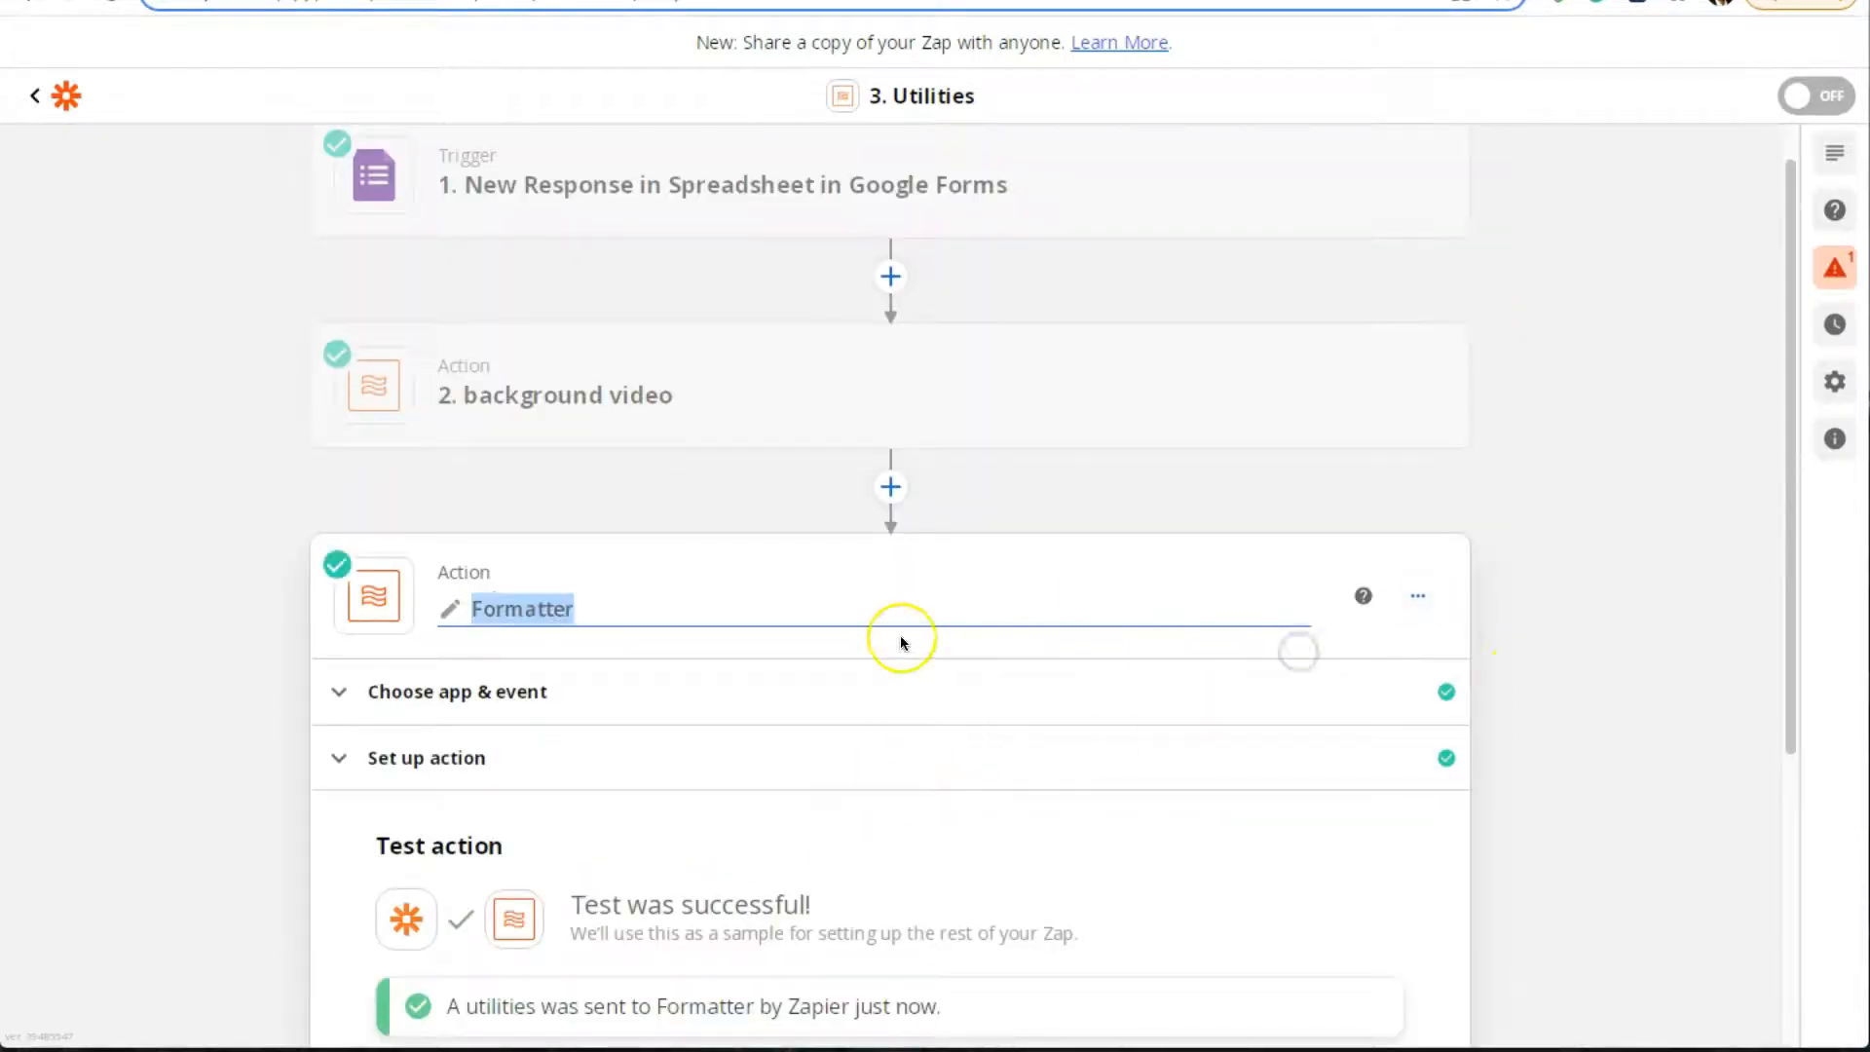
pyautogui.write('Ba')
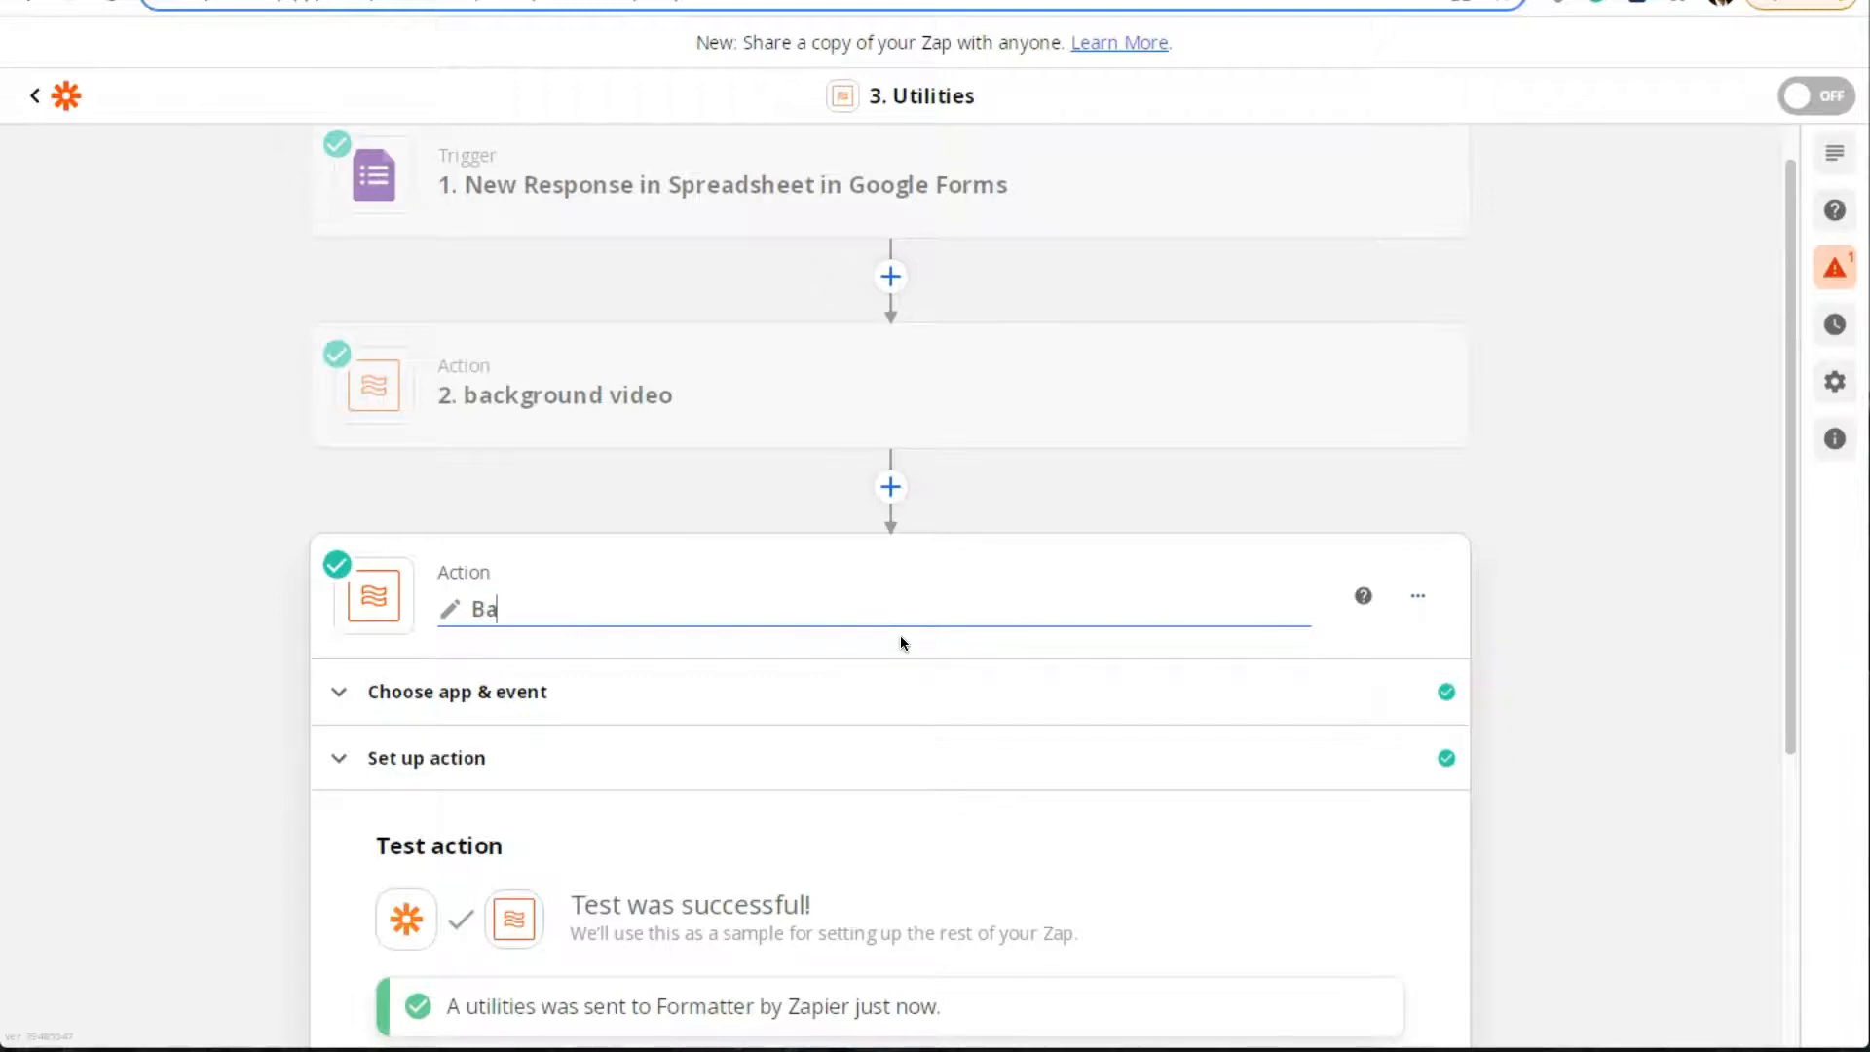
pyautogui.press('BackSpace')
pyautogui.press('BackSpace')
pyautogui.write('banner i,age')
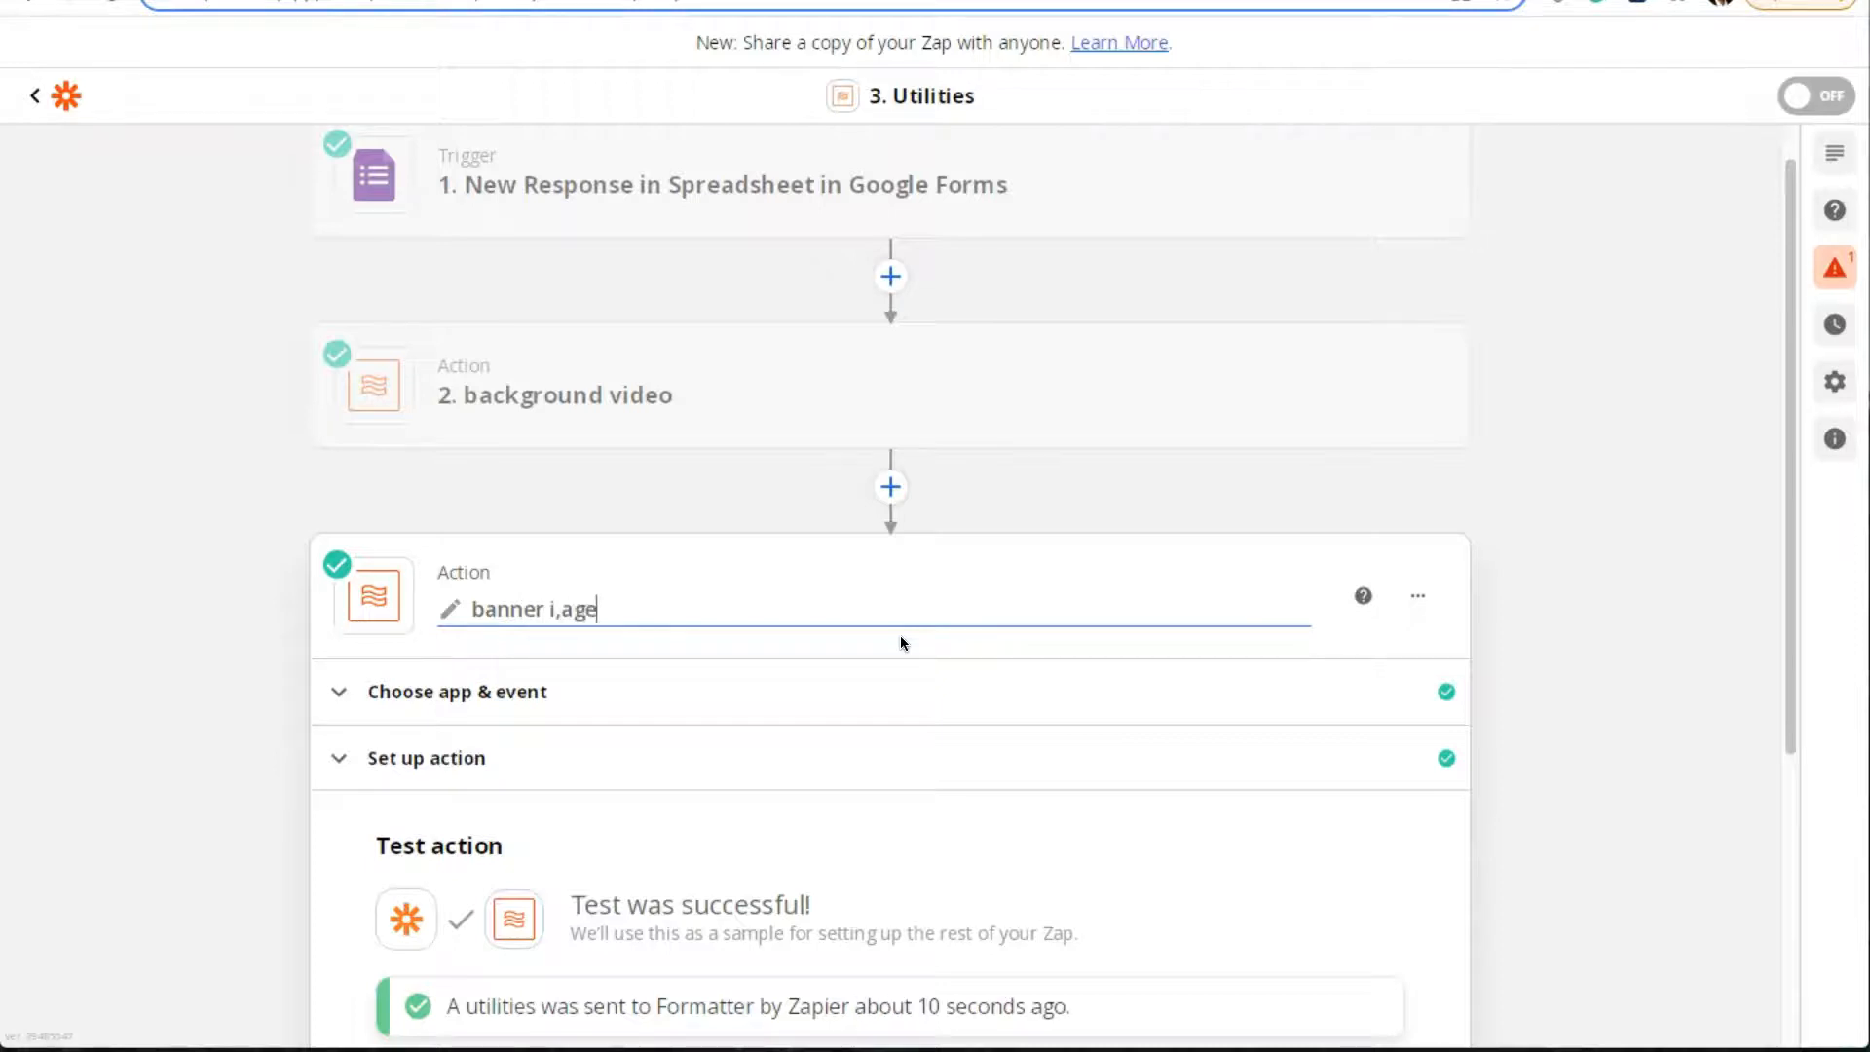
pyautogui.press('BackSpace')
pyautogui.press('BackSpace')
pyautogui.write('mage')
pyautogui.click(1786, 556)
pyautogui.click(1640, 605)
pyautogui.scroll(-5, 1546, 614)
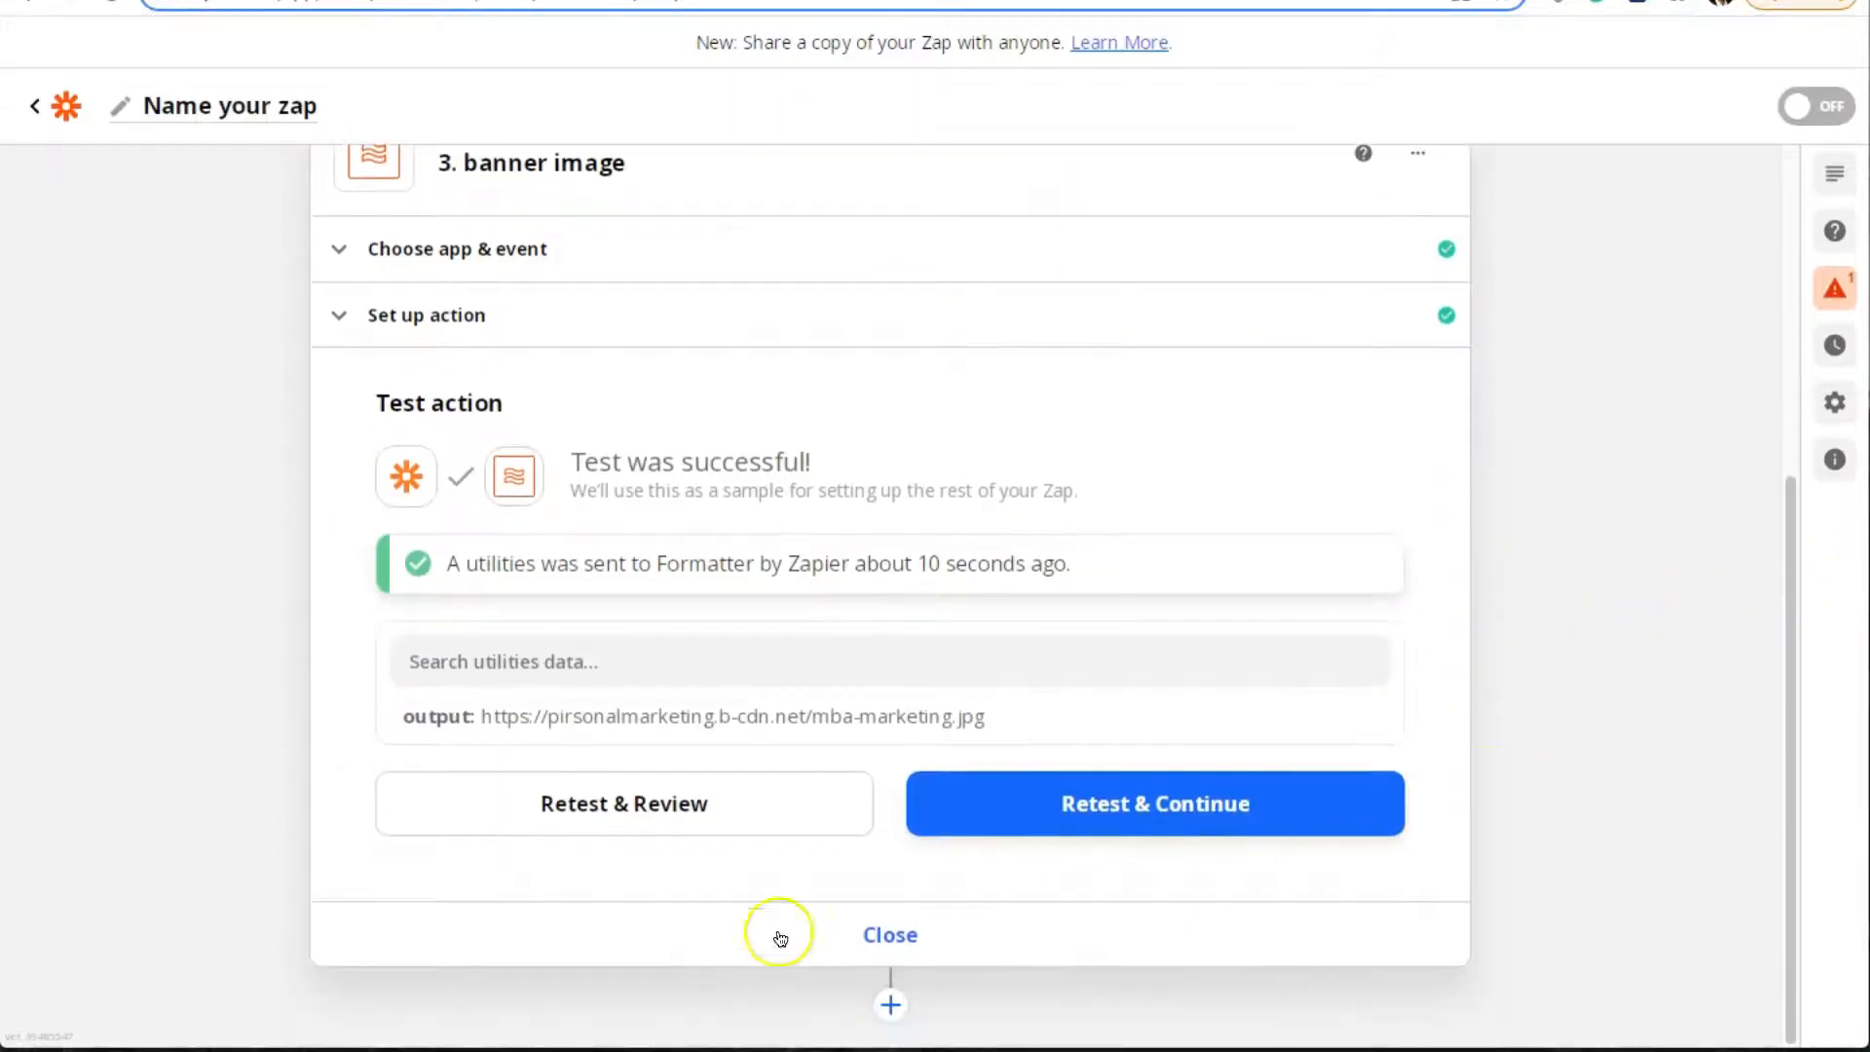
pyautogui.click(889, 933)
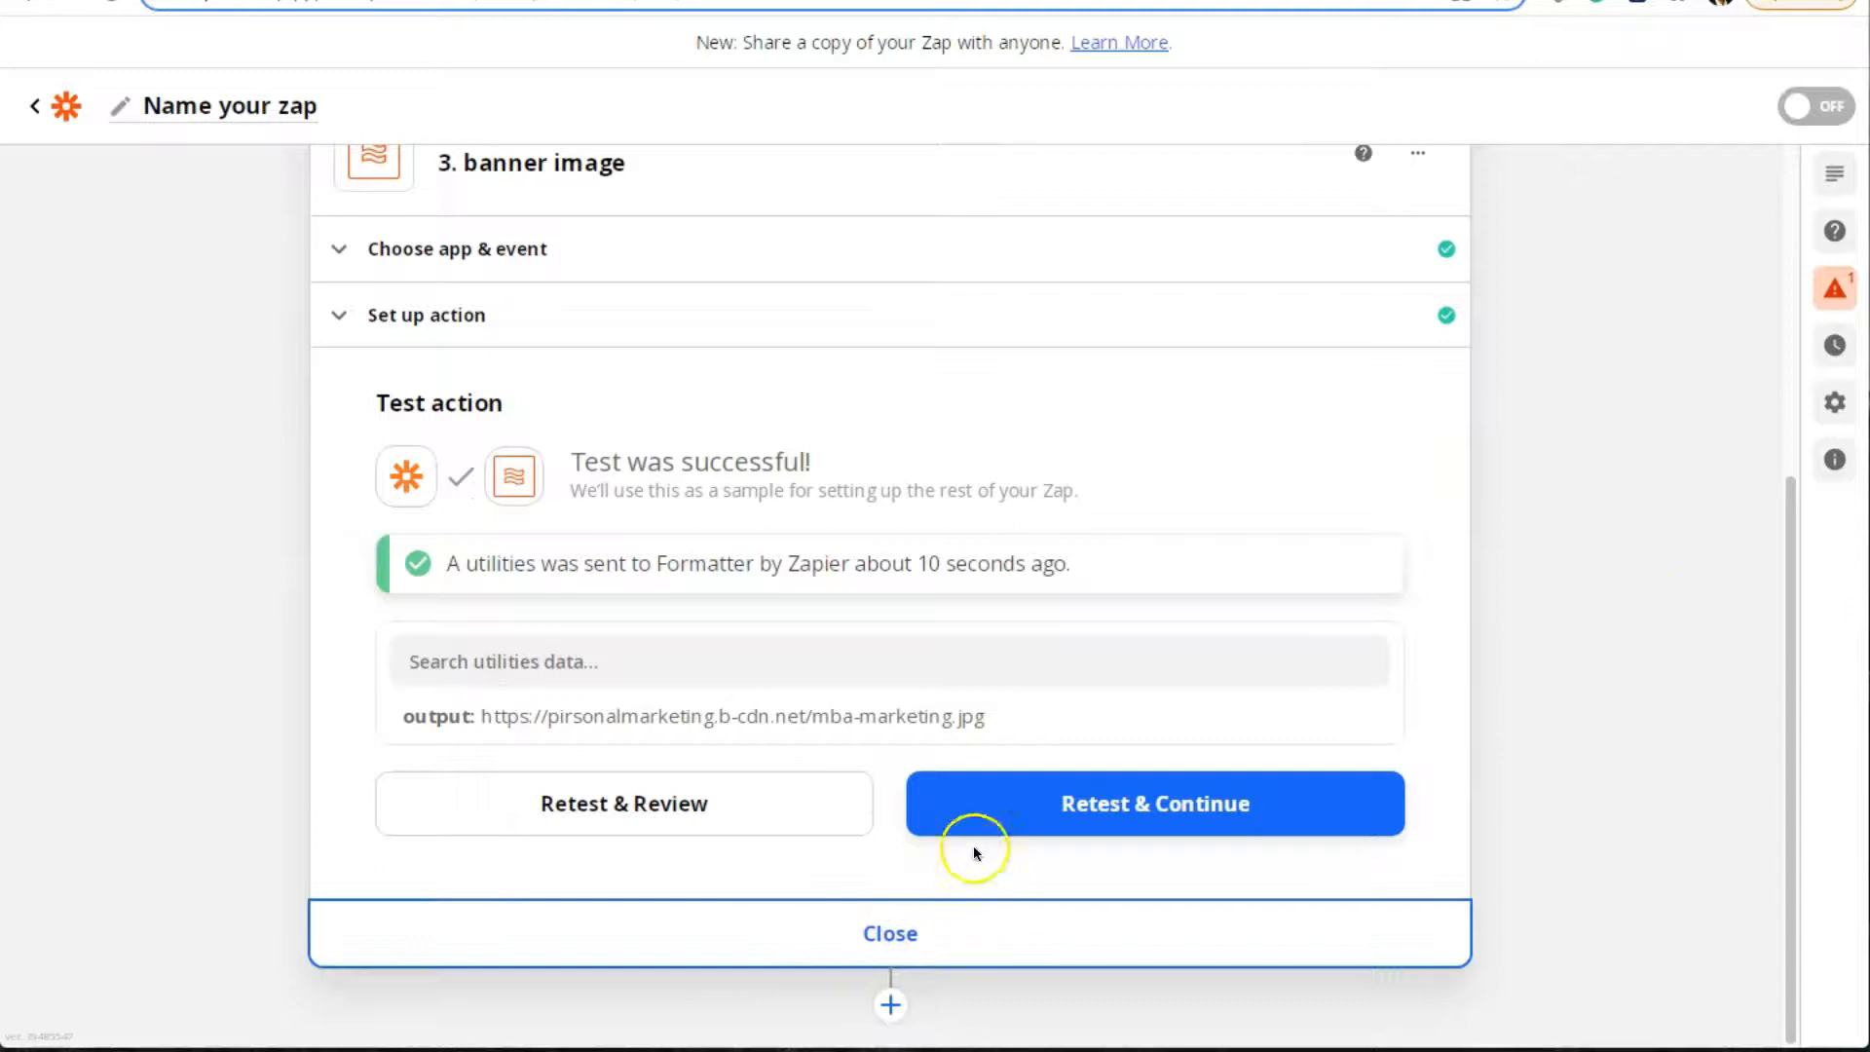
# Add a Pirsonal (1.1.0) action after the banner image step, with Create Personalized Video as its event
pyautogui.click(891, 768)
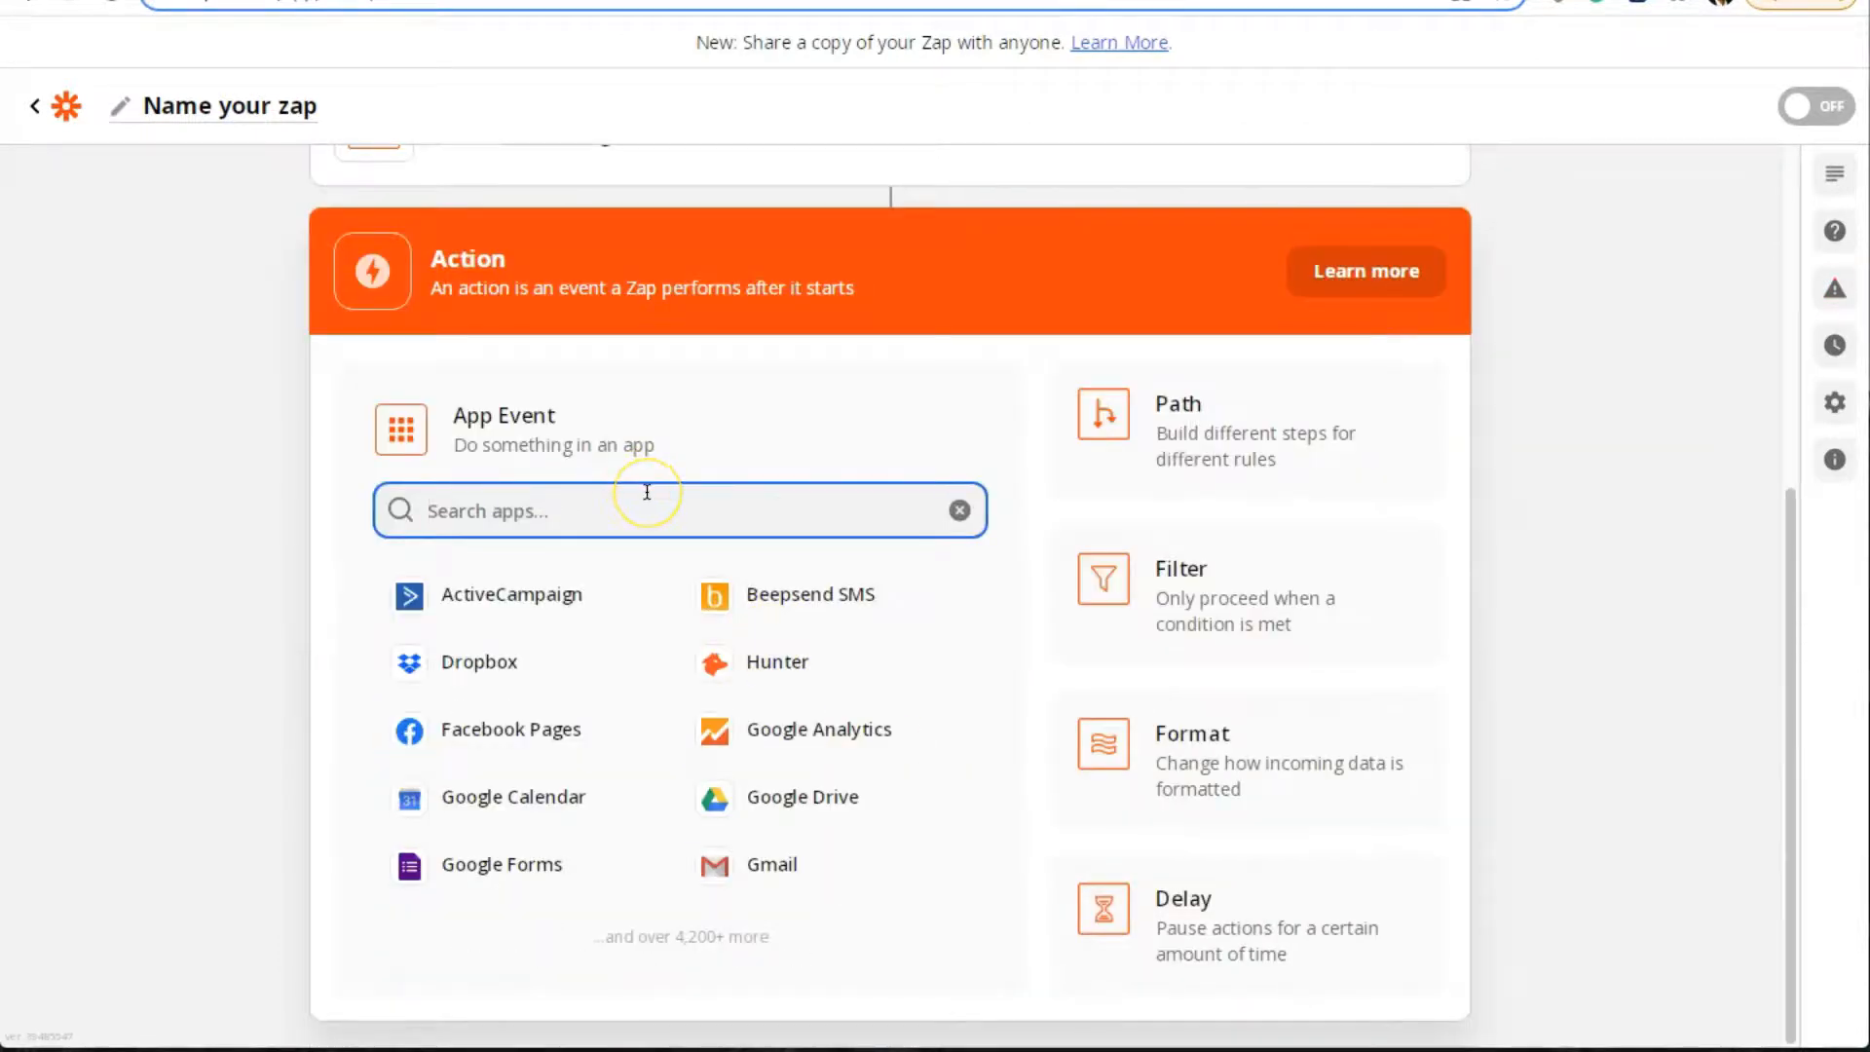
pyautogui.write('pirson')
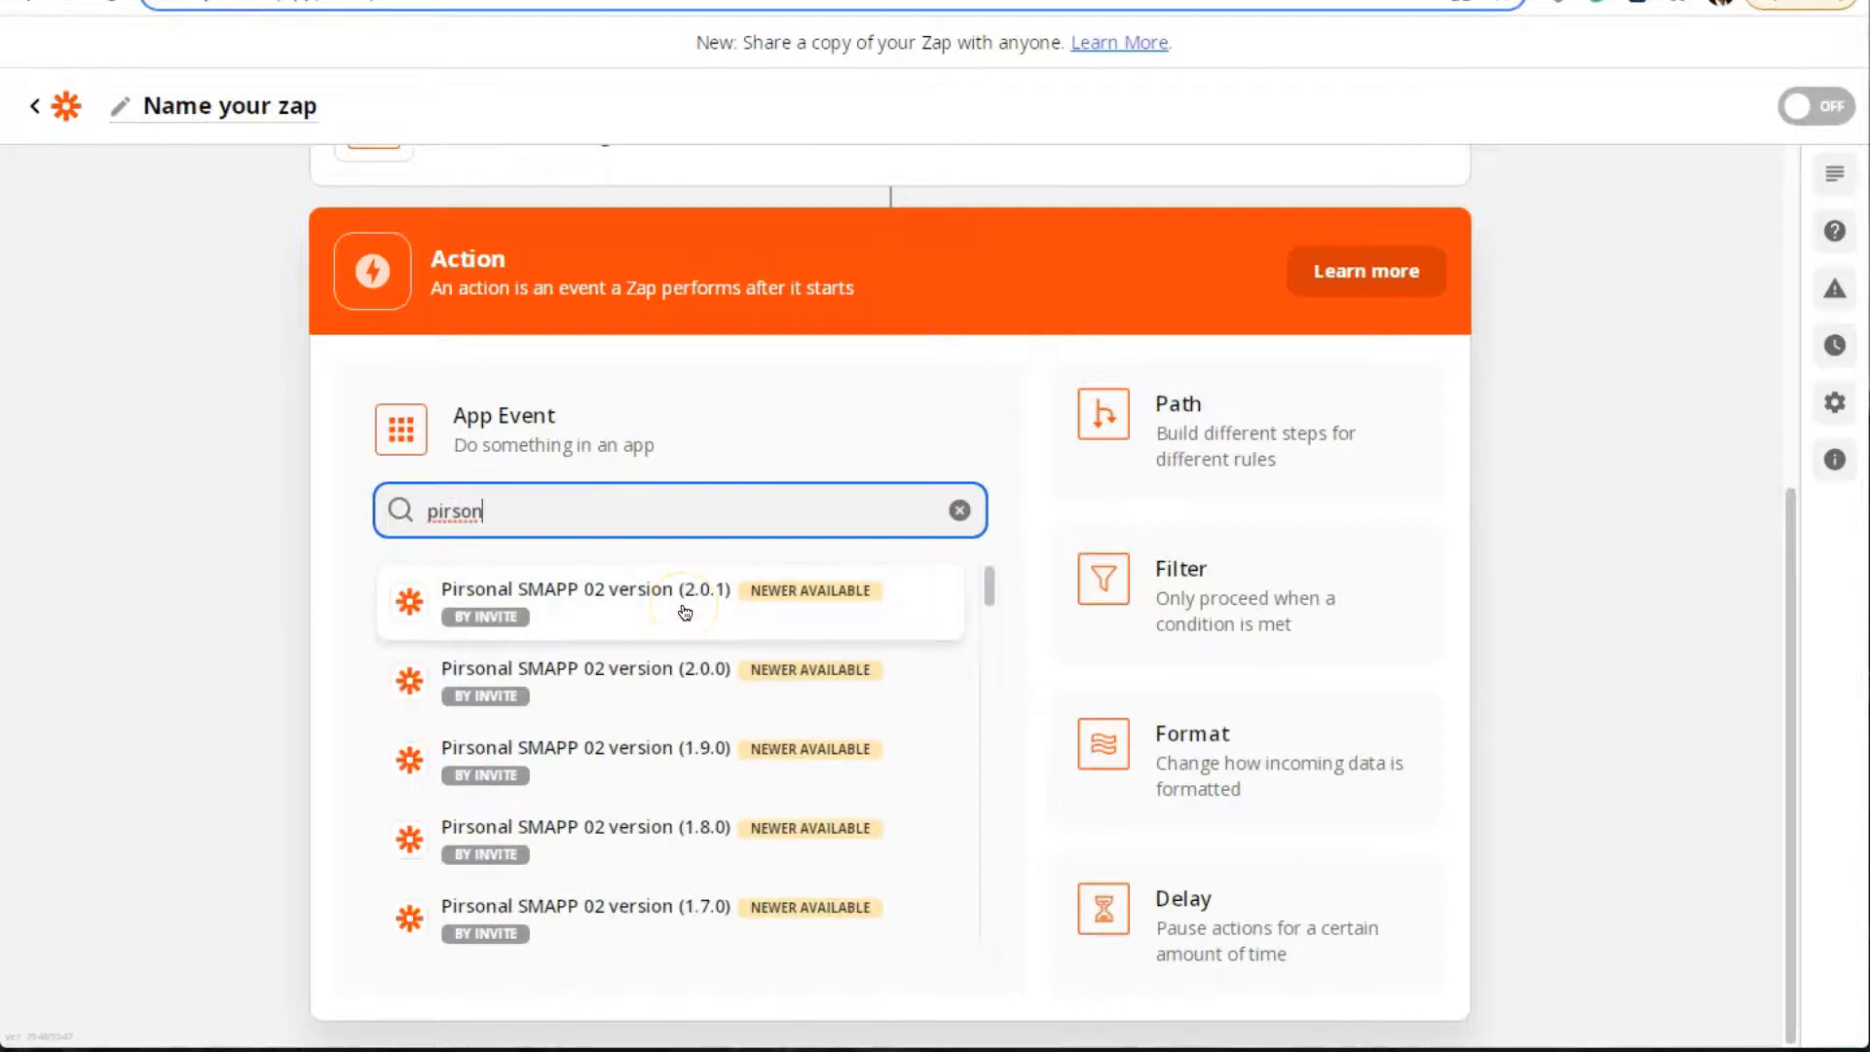
pyautogui.write('al')
pyautogui.click(583, 624)
pyautogui.click(509, 605)
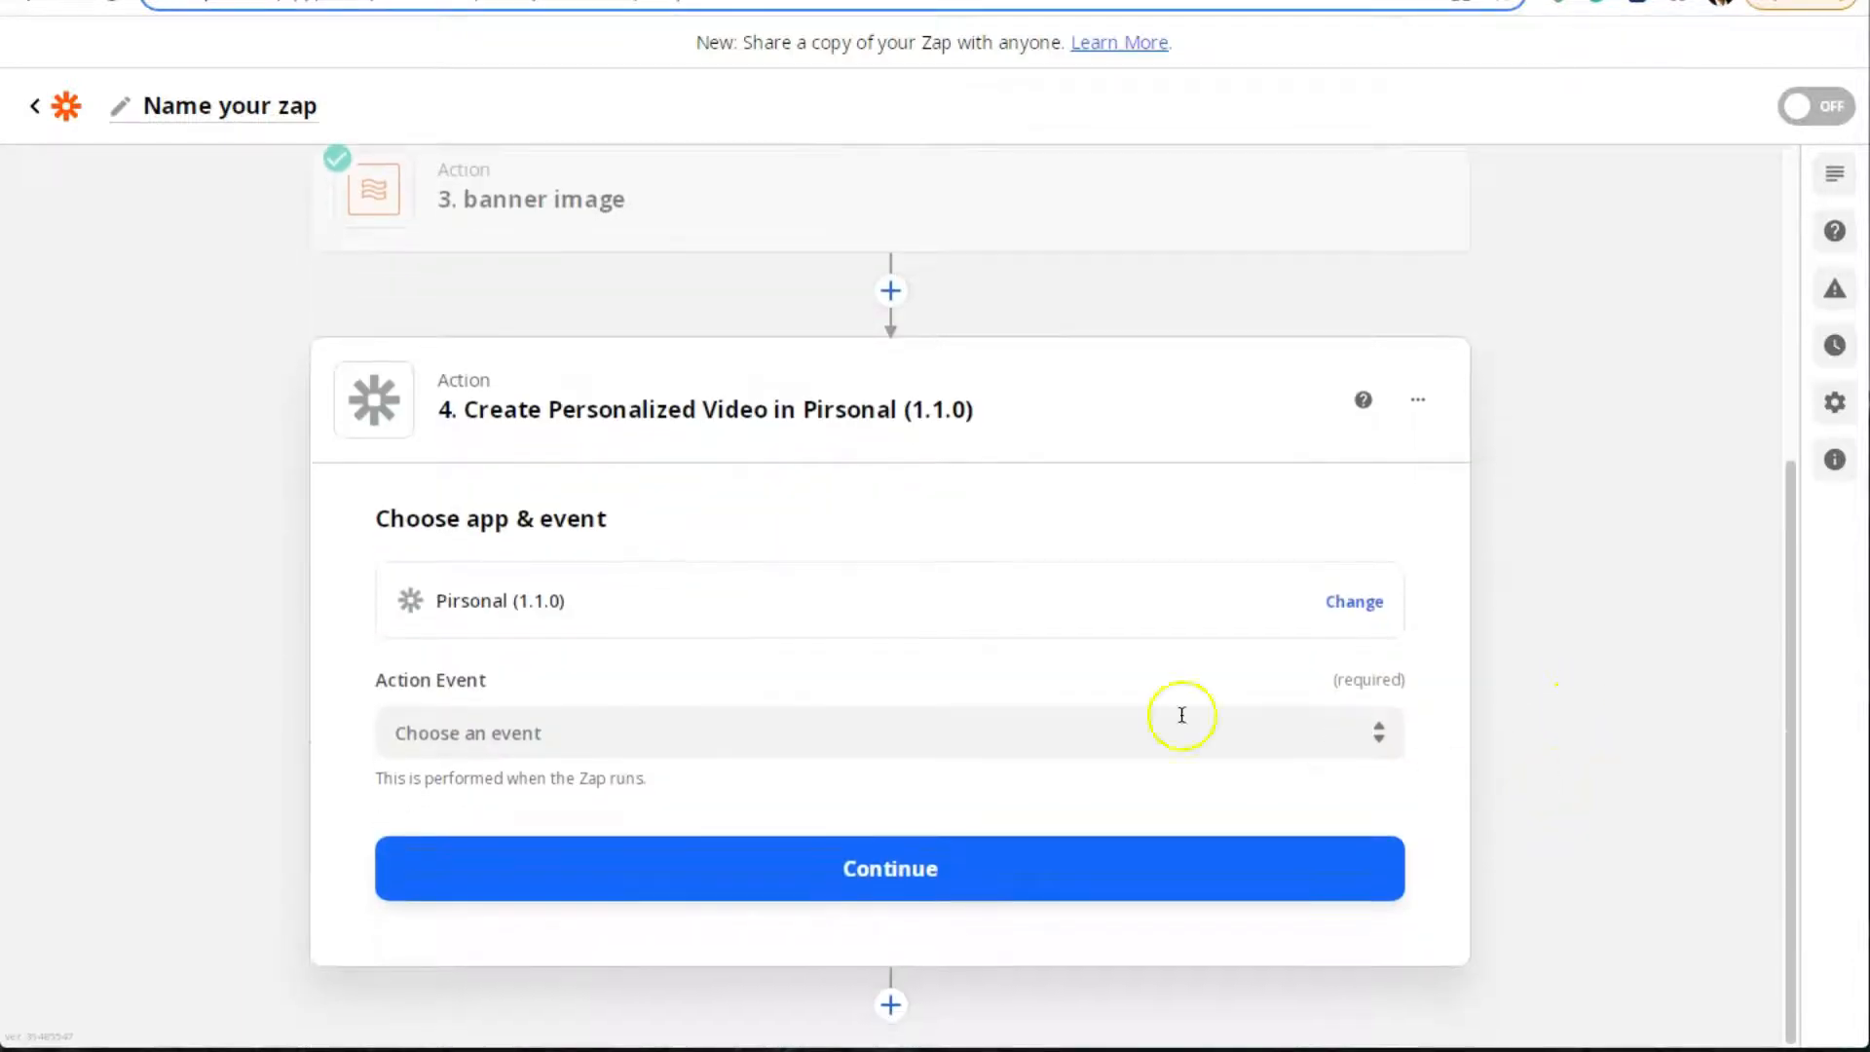
pyautogui.click(490, 726)
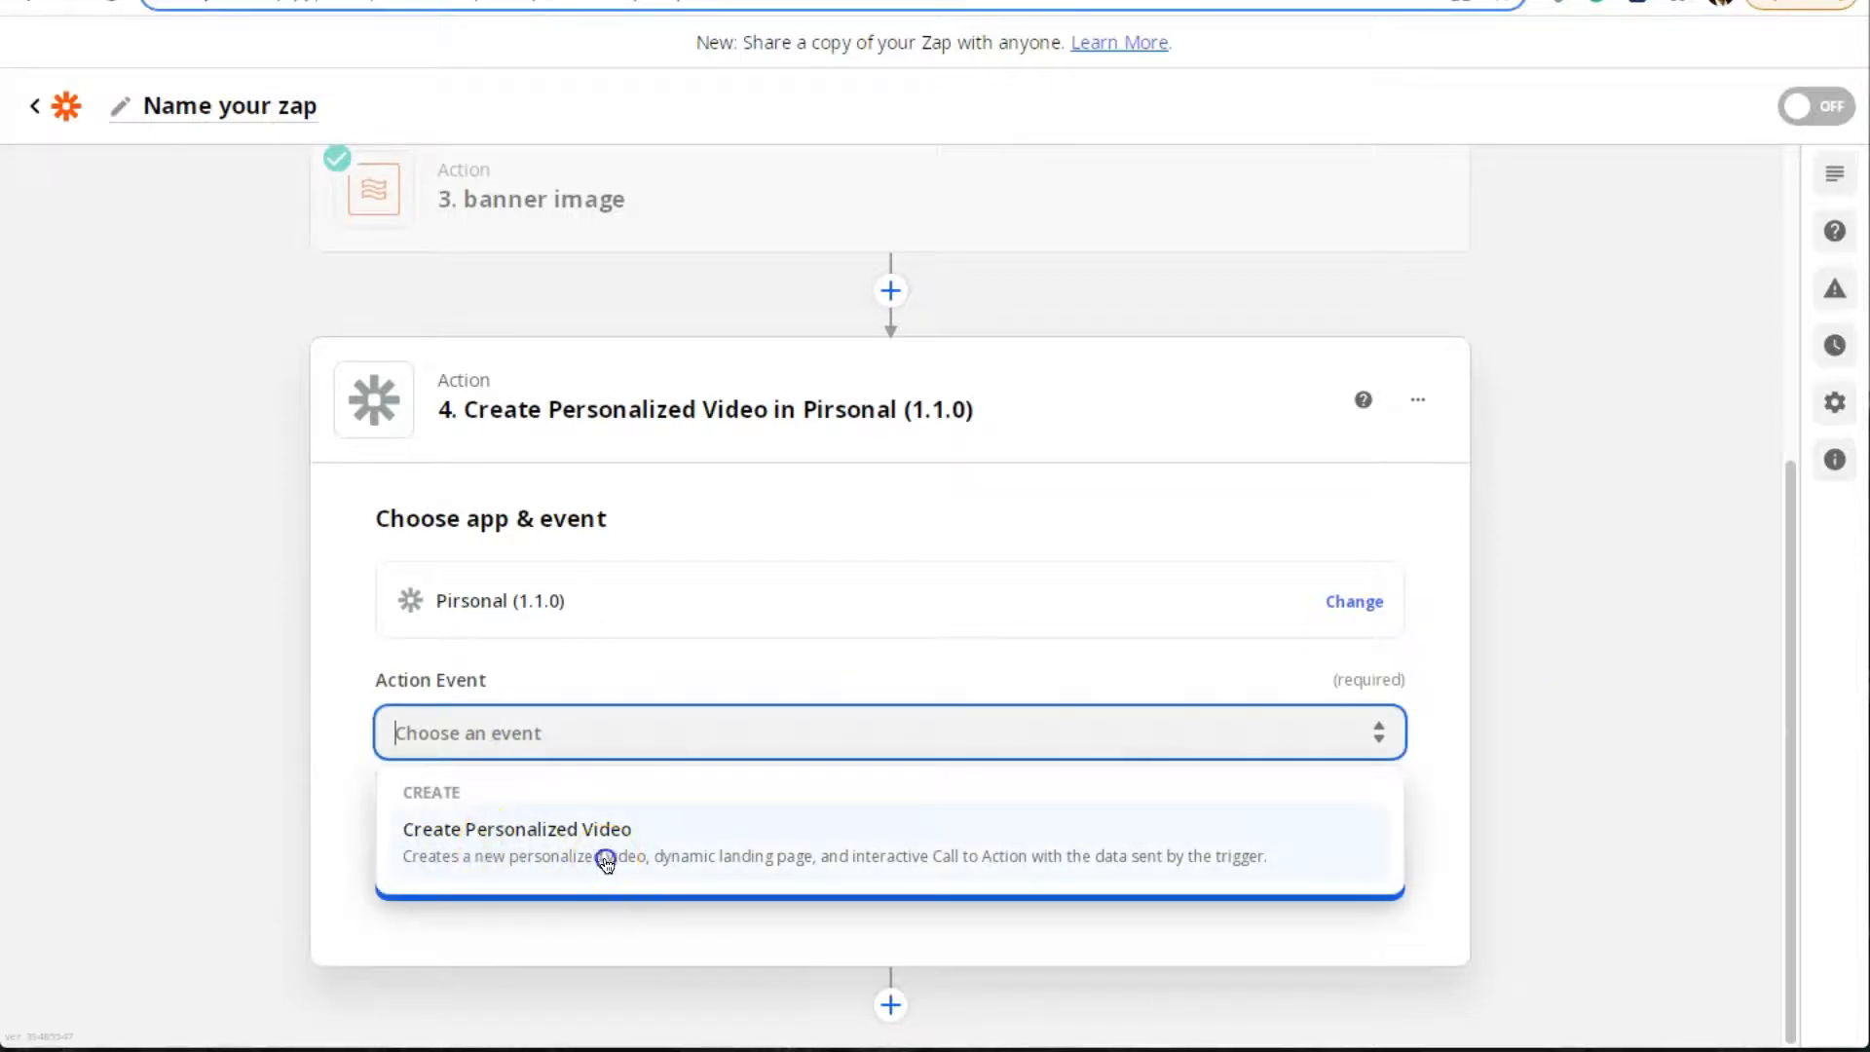
pyautogui.click(605, 861)
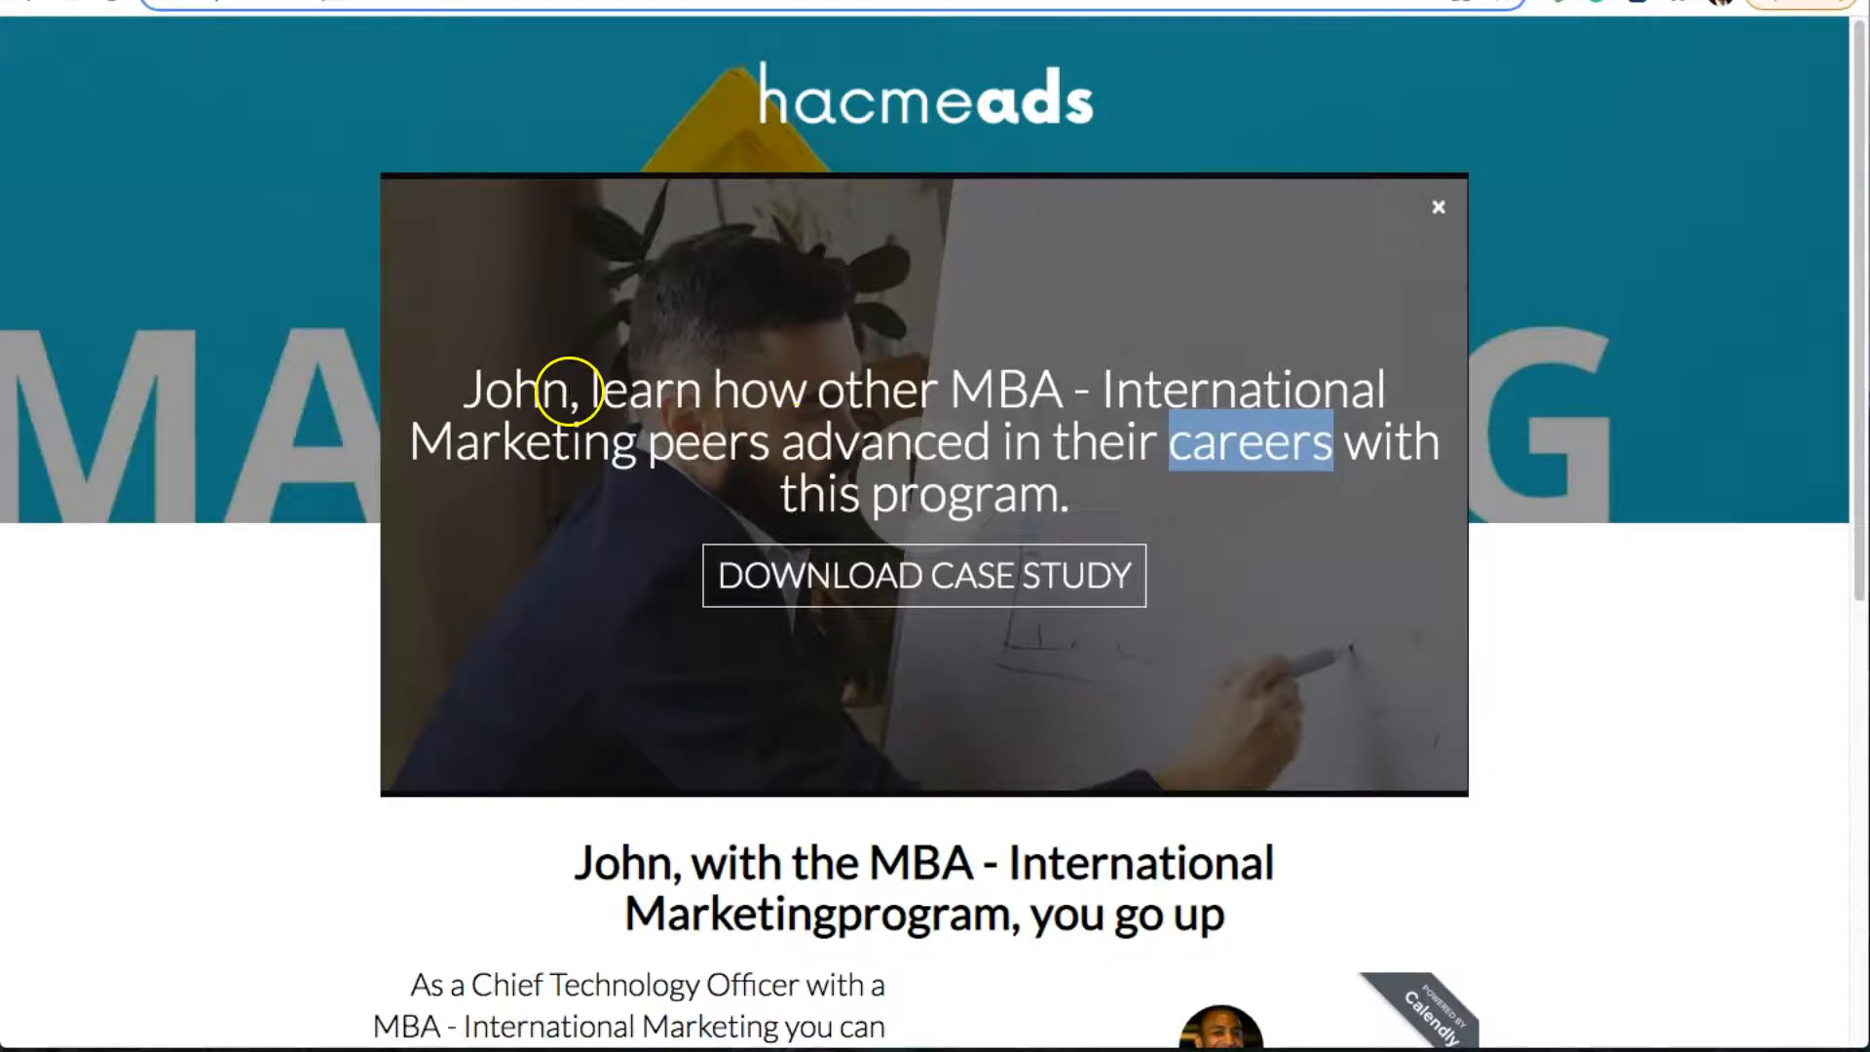
# Examine the personalized call-to-action text and the header of the hacmeads sample landing page
pyautogui.moveTo(484, 379); pyautogui.dragTo(1176, 535)
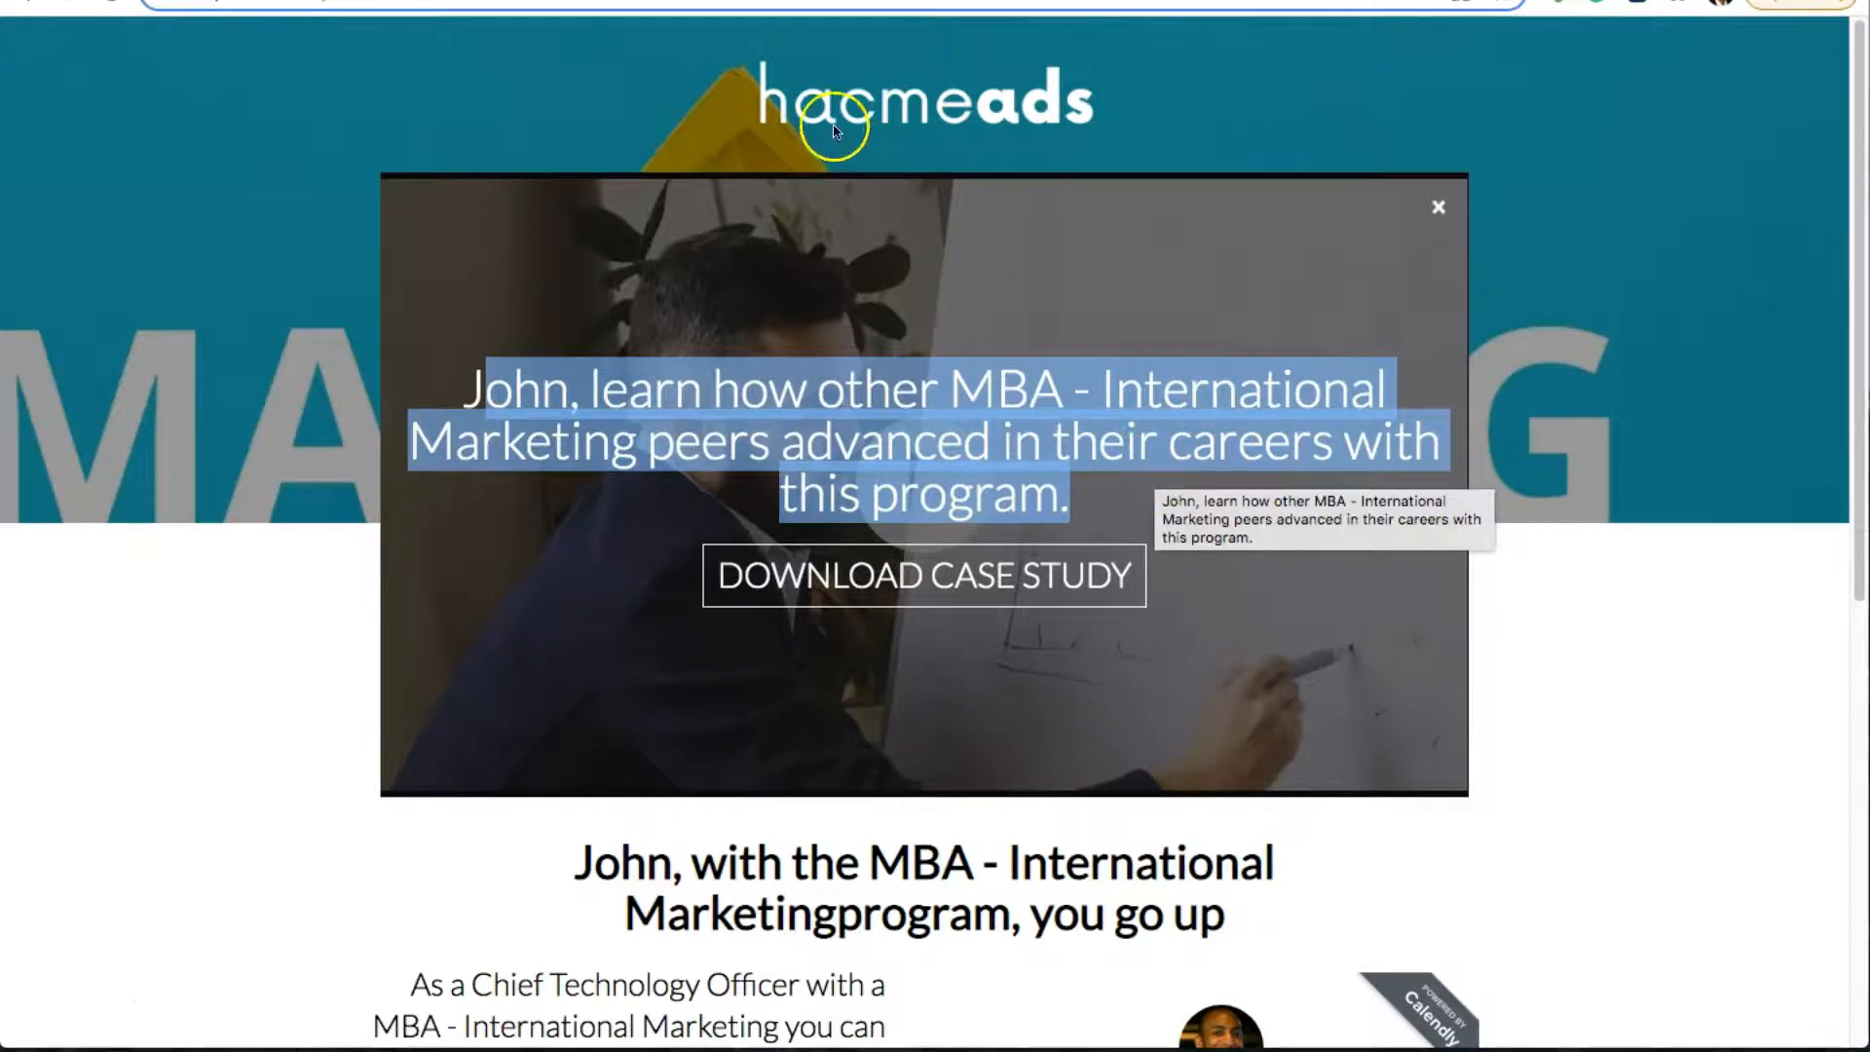
pyautogui.click(815, 153)
pyautogui.moveTo(815, 153); pyautogui.dragTo(1202, 480)
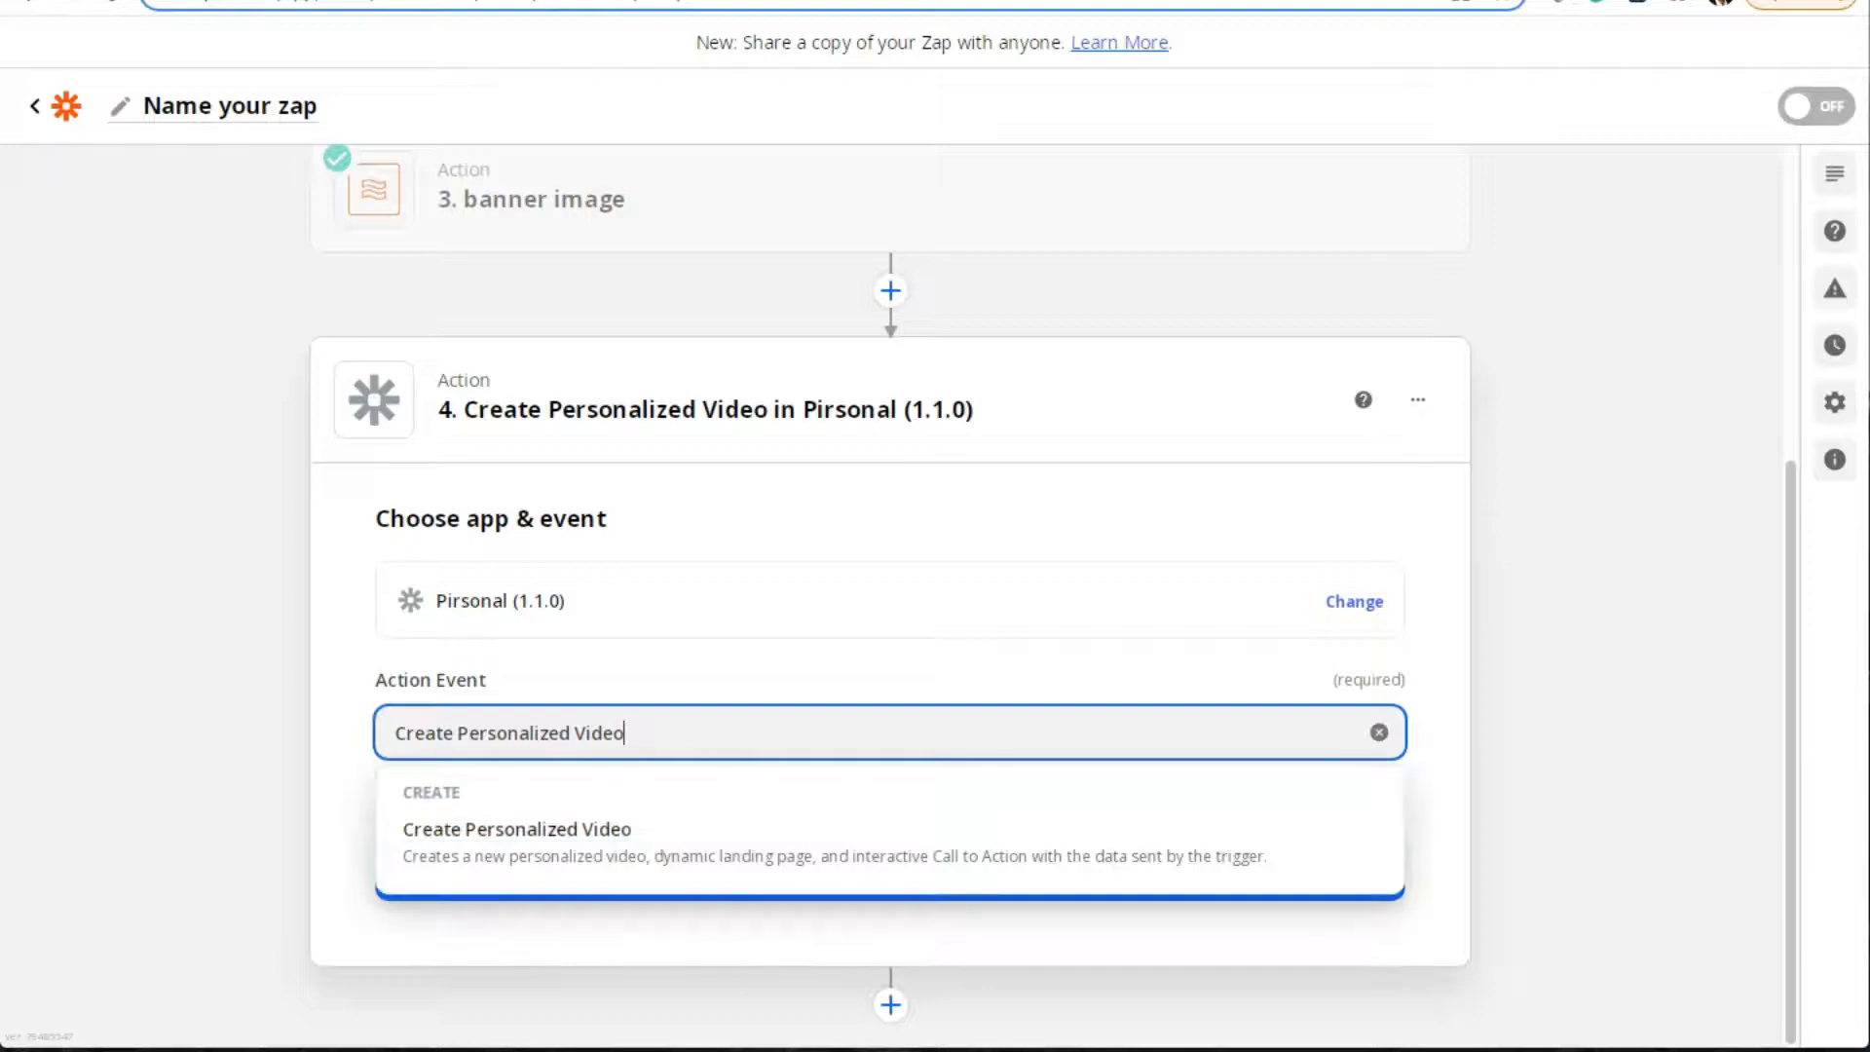
# Keep Create Personalized Video as the Pirsonal action event and continue to the account choice
pyautogui.click(1594, 591)
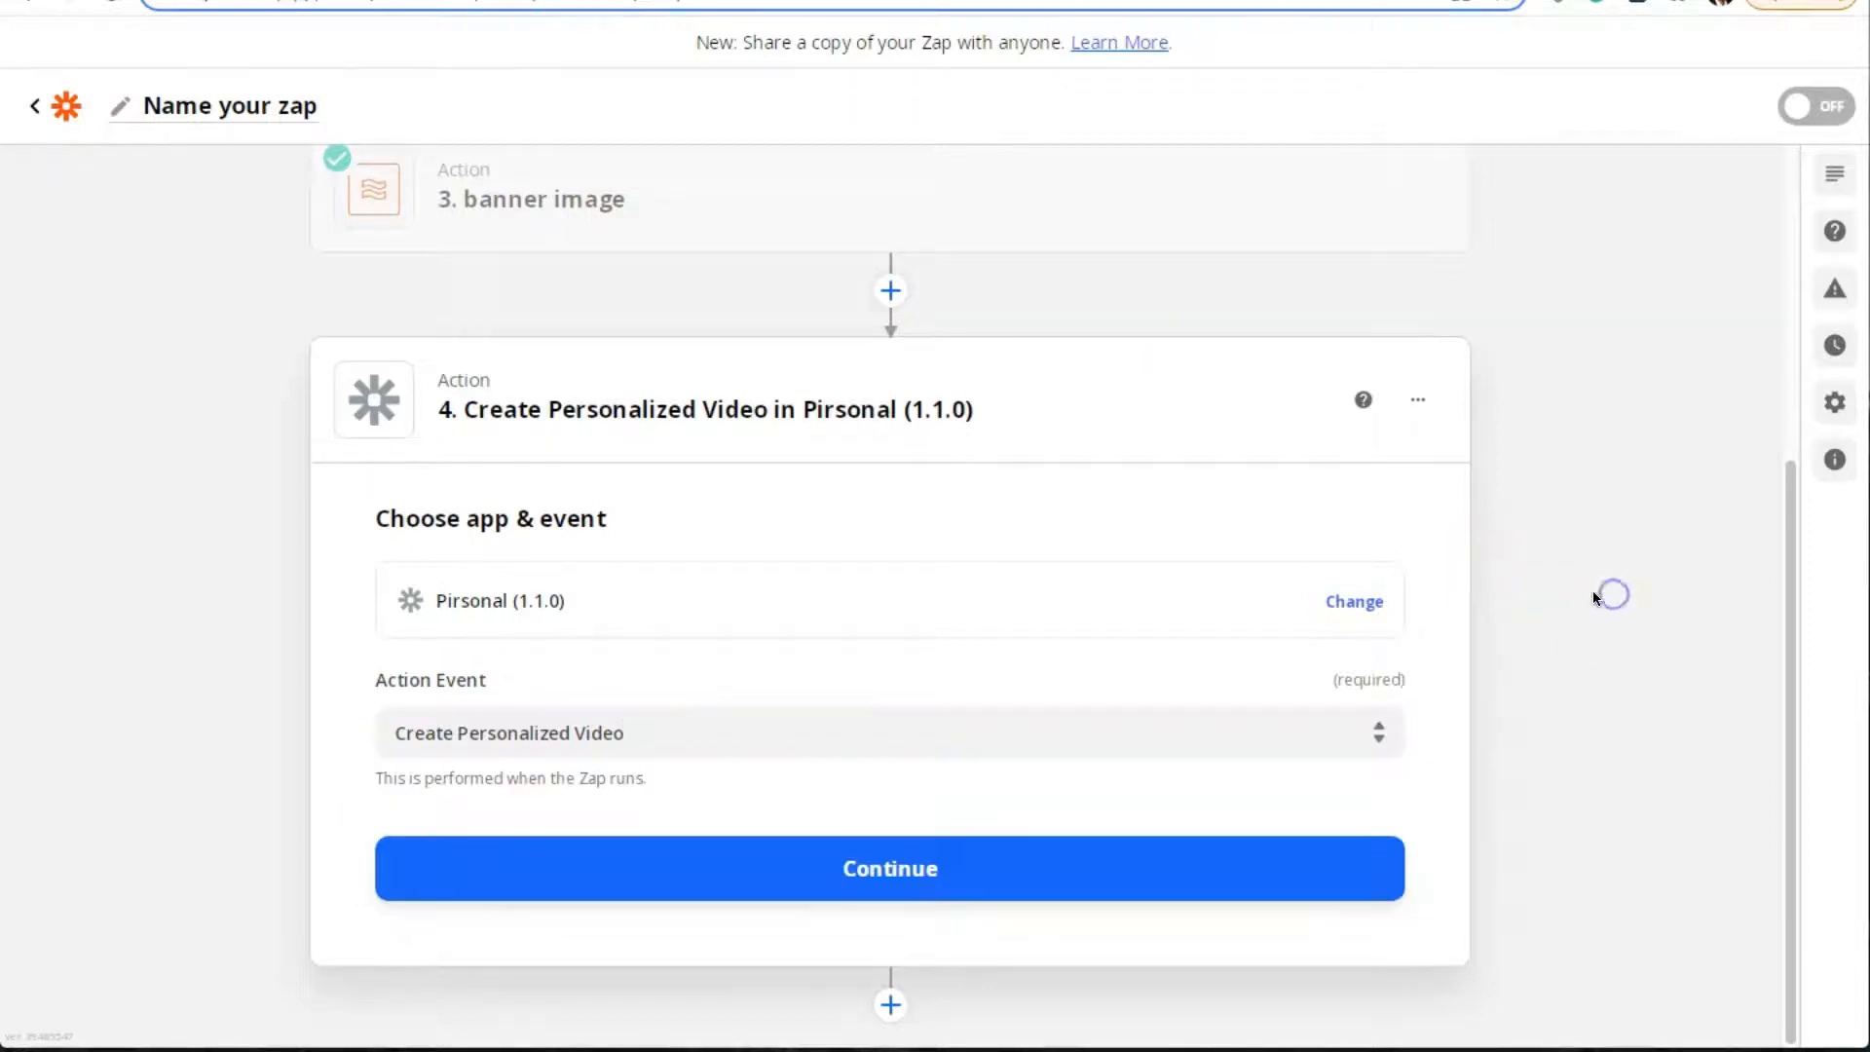
pyautogui.click(1587, 589)
pyautogui.moveTo(1073, 220)
pyautogui.click(1064, 871)
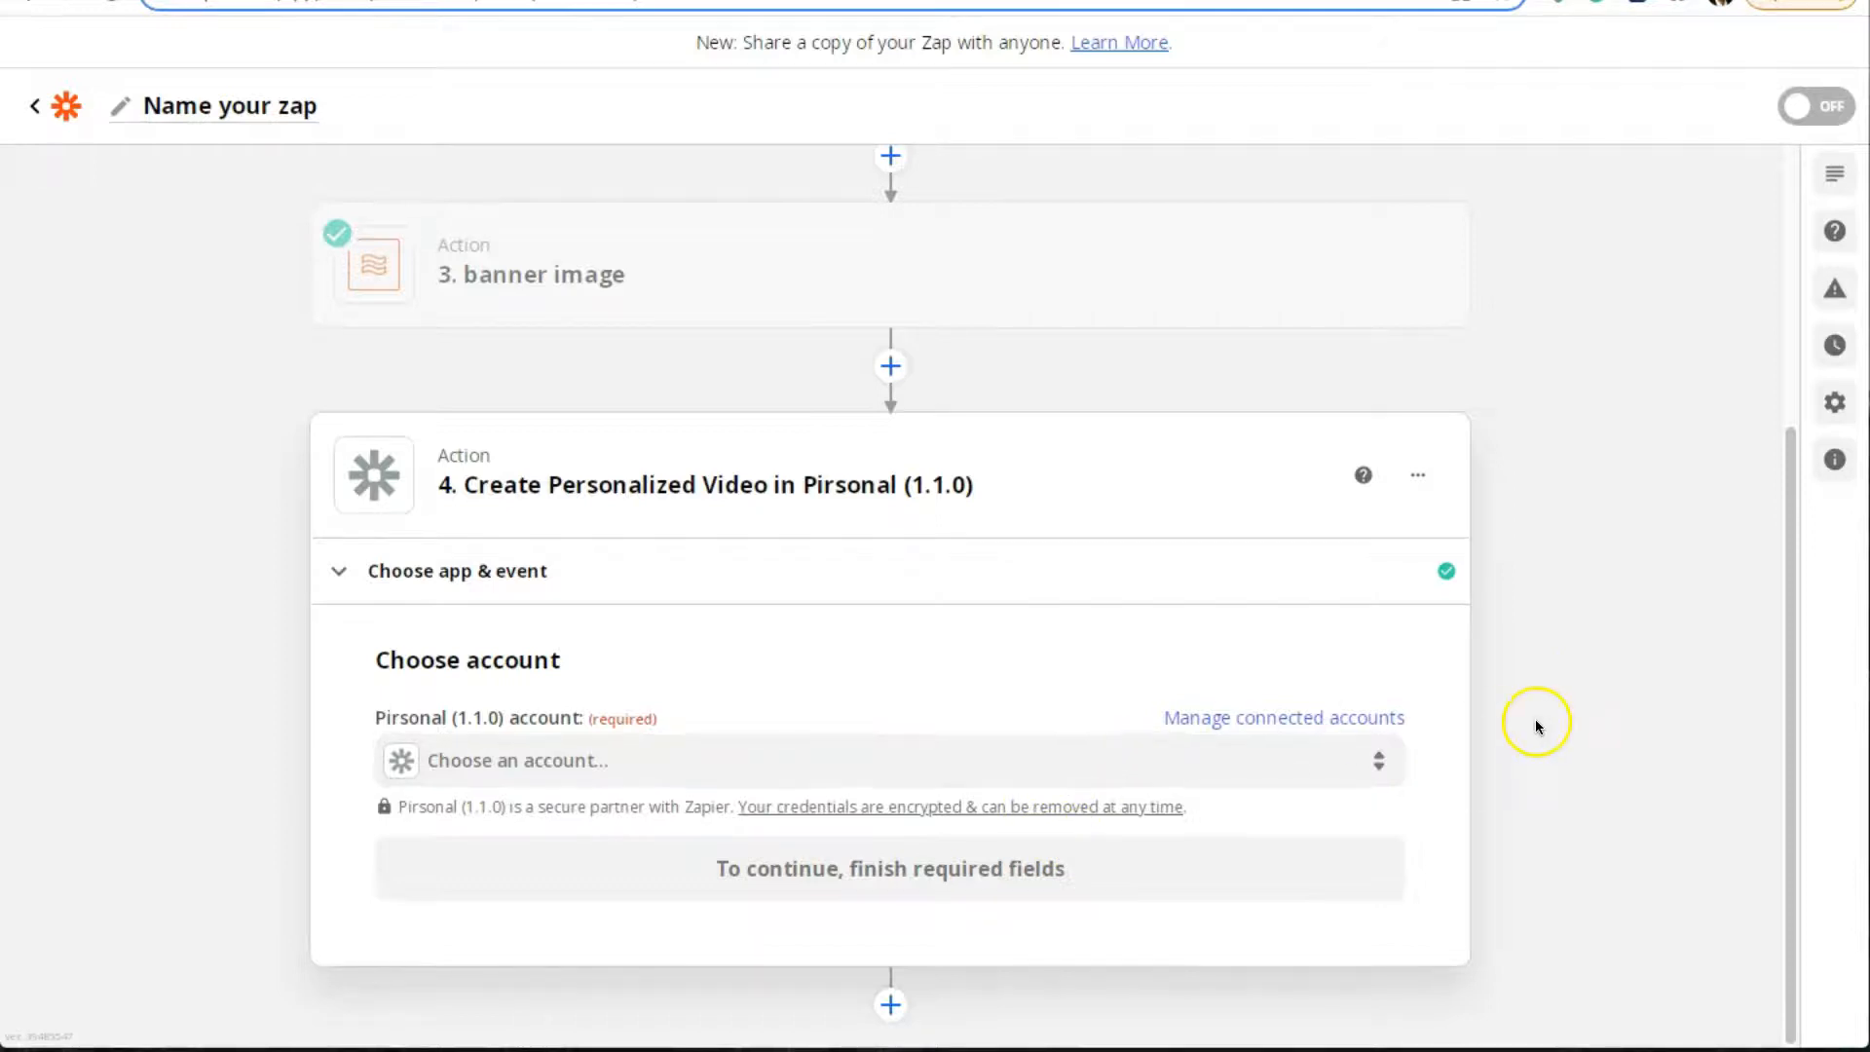
# Select a connected Pirsonal account for the Create Personalized Video action
pyautogui.click(1295, 765)
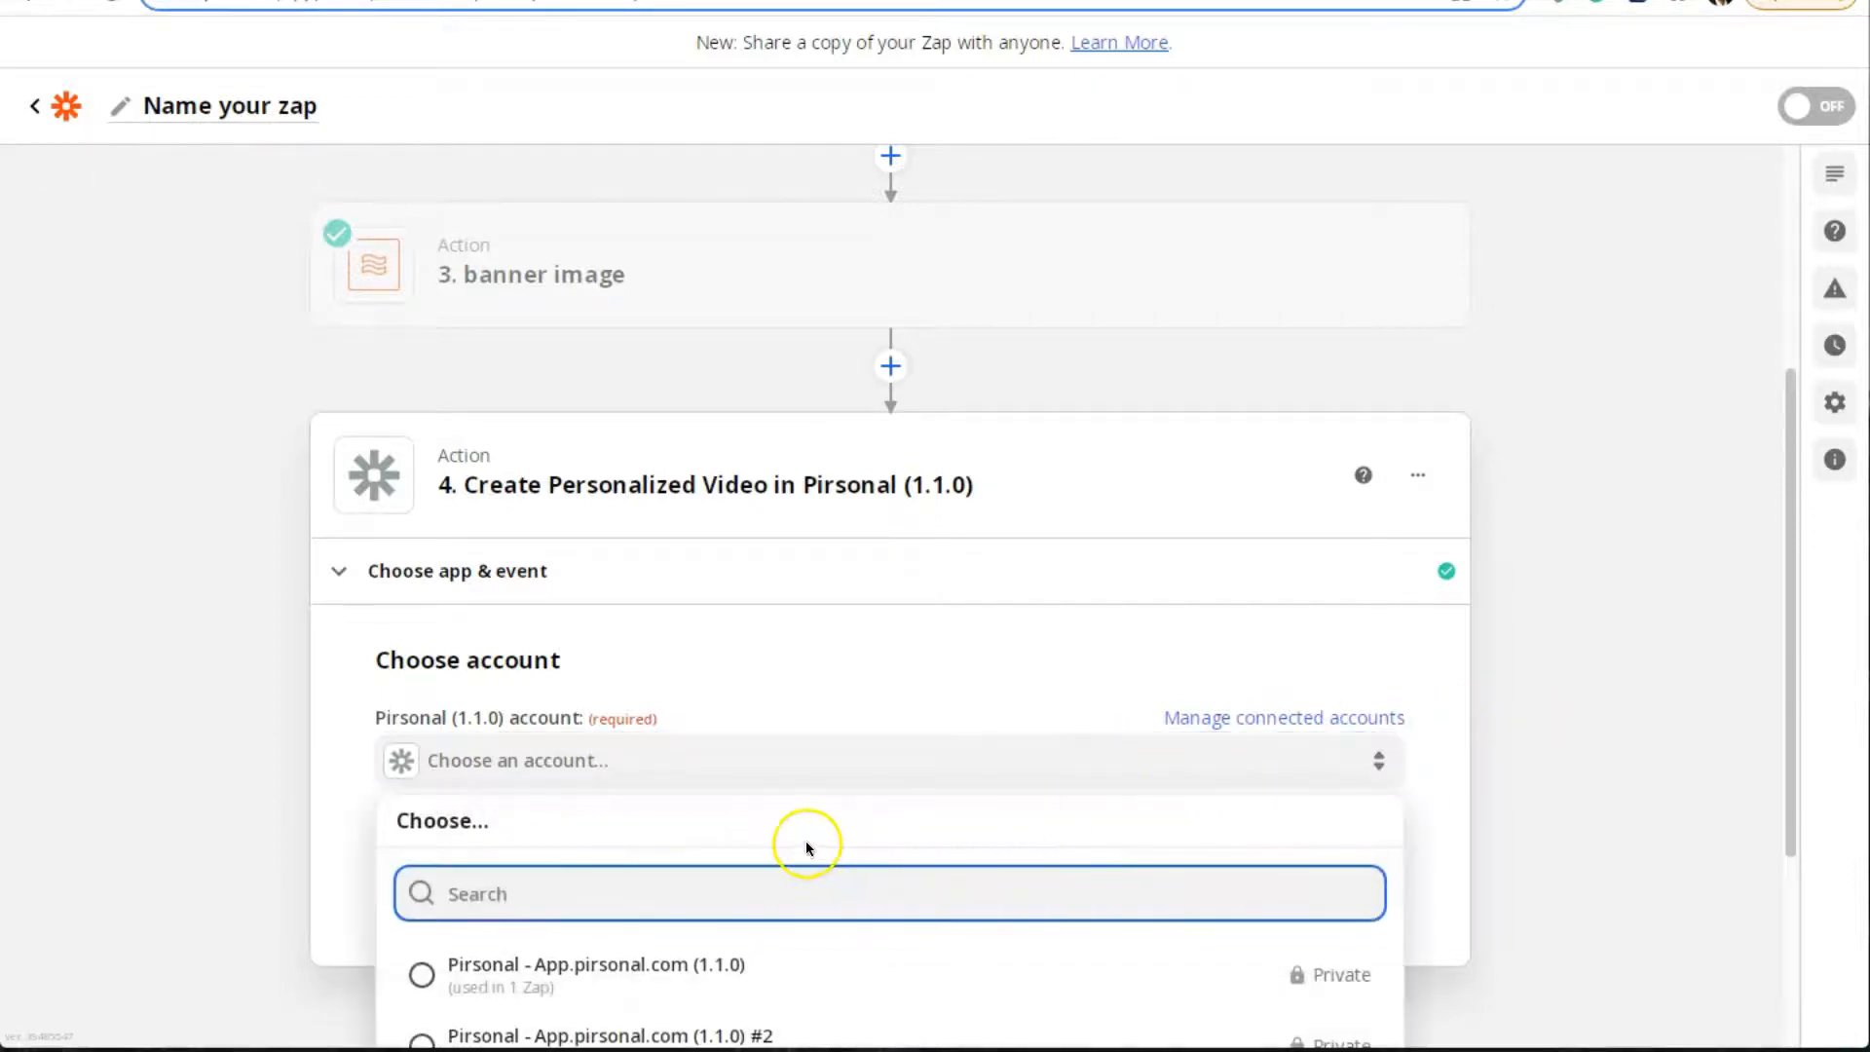
pyautogui.scroll(-4, 805, 840)
pyautogui.click(444, 937)
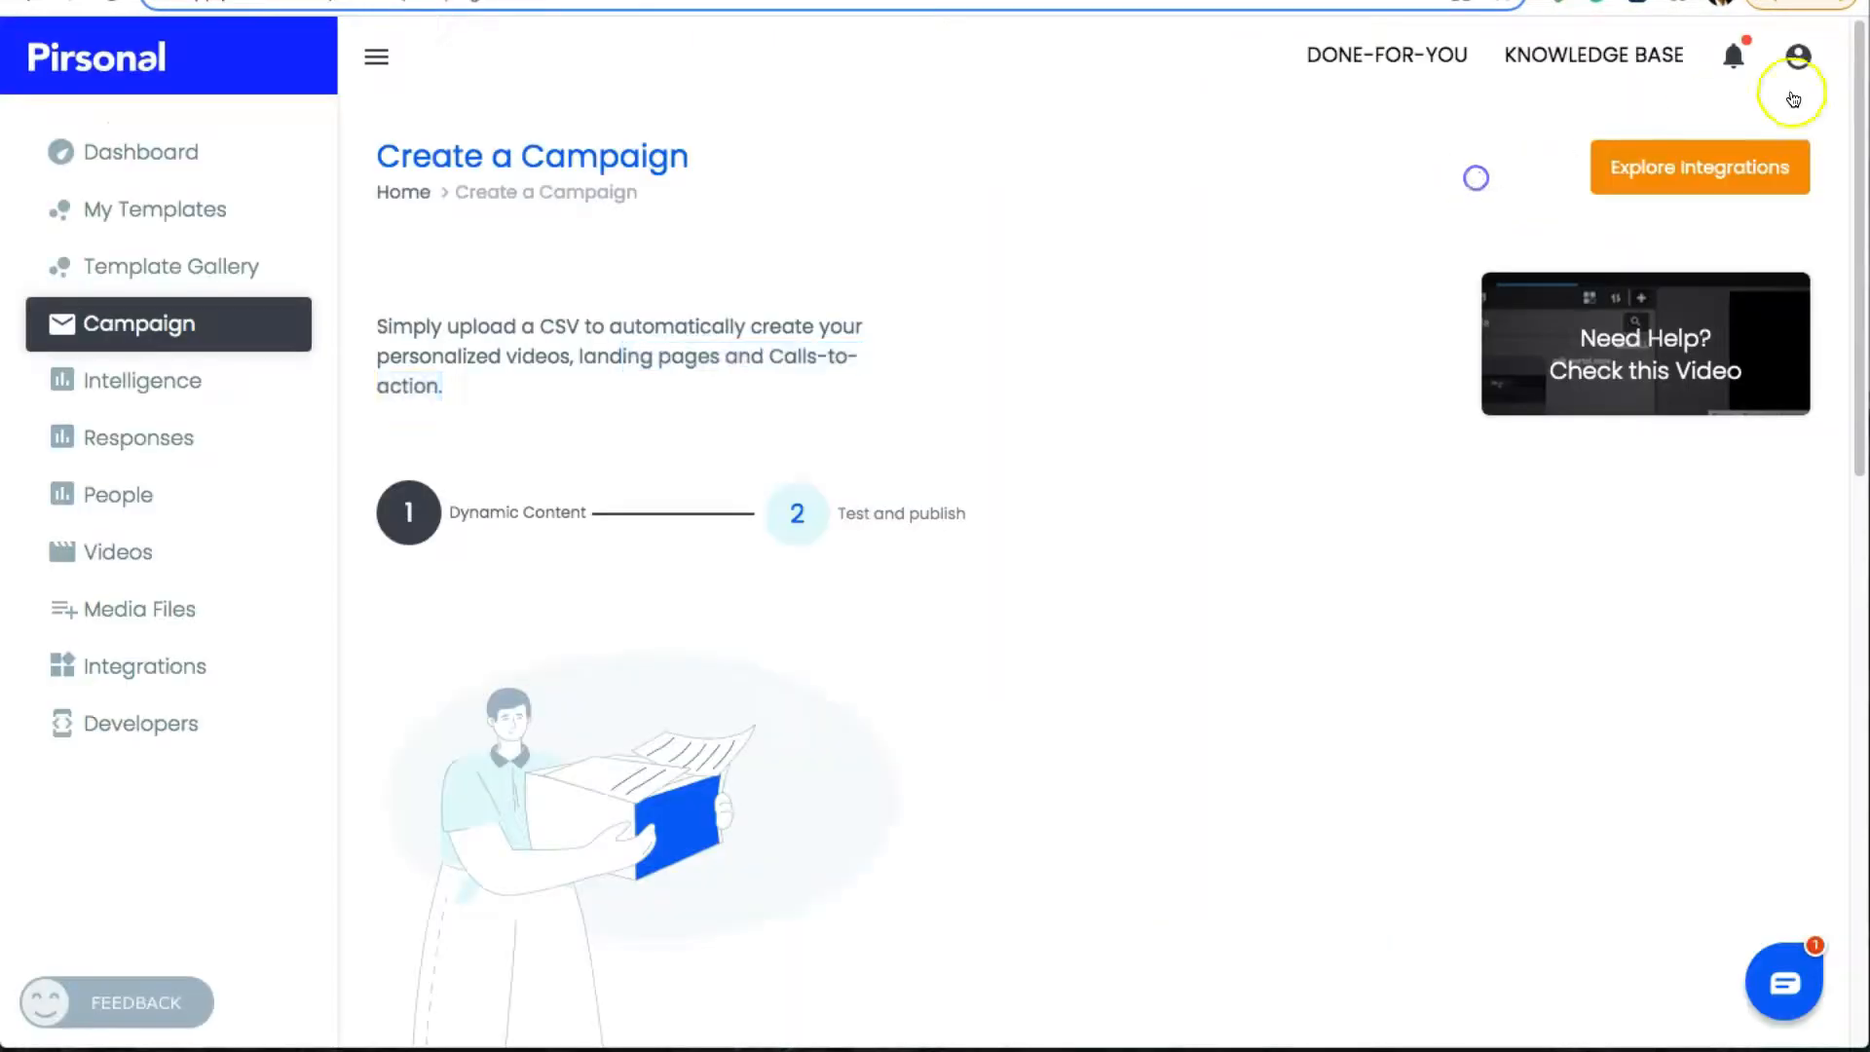
# Look at the account options in Pirsonal, return to the Zap and continue to the action setup
pyautogui.click(1797, 57)
pyautogui.click(1702, 133)
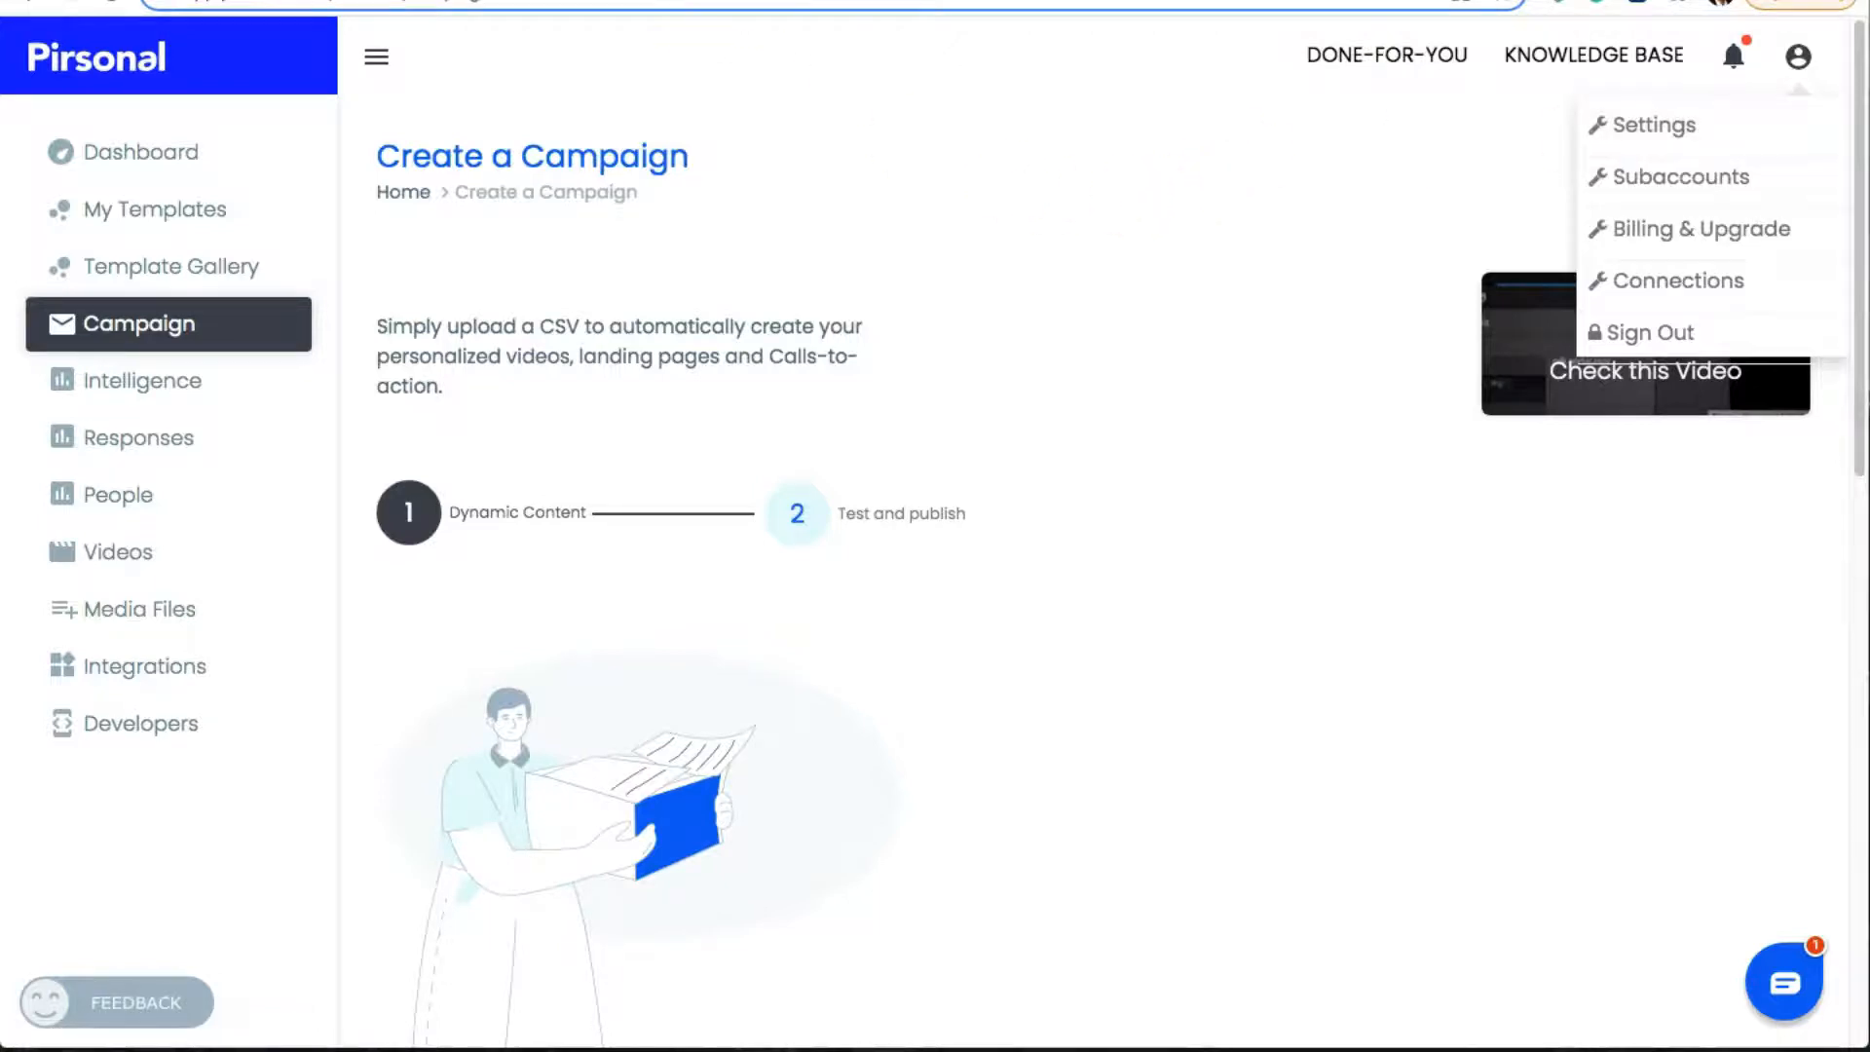
pyautogui.click(585, 1)
pyautogui.click(511, 872)
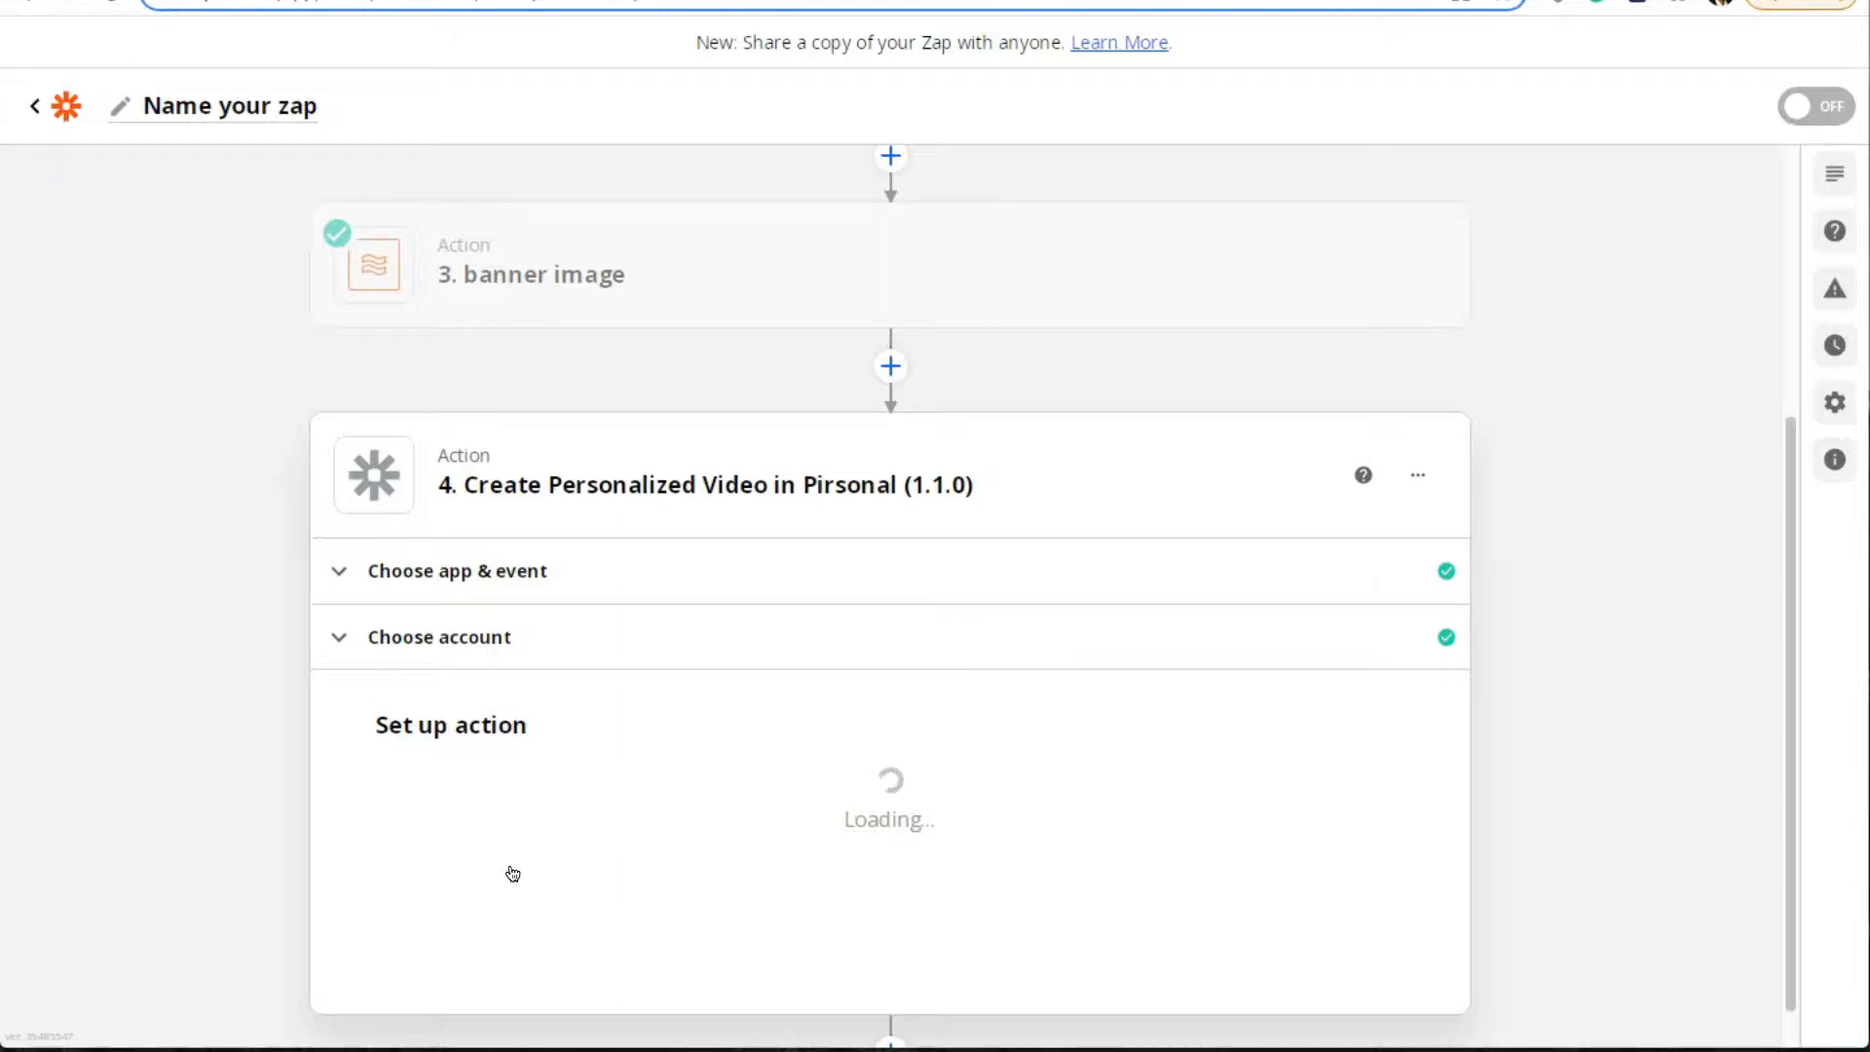
# Choose MBA - Form 01 as the personalized video template for the action
pyautogui.scroll(-5, 492, 894)
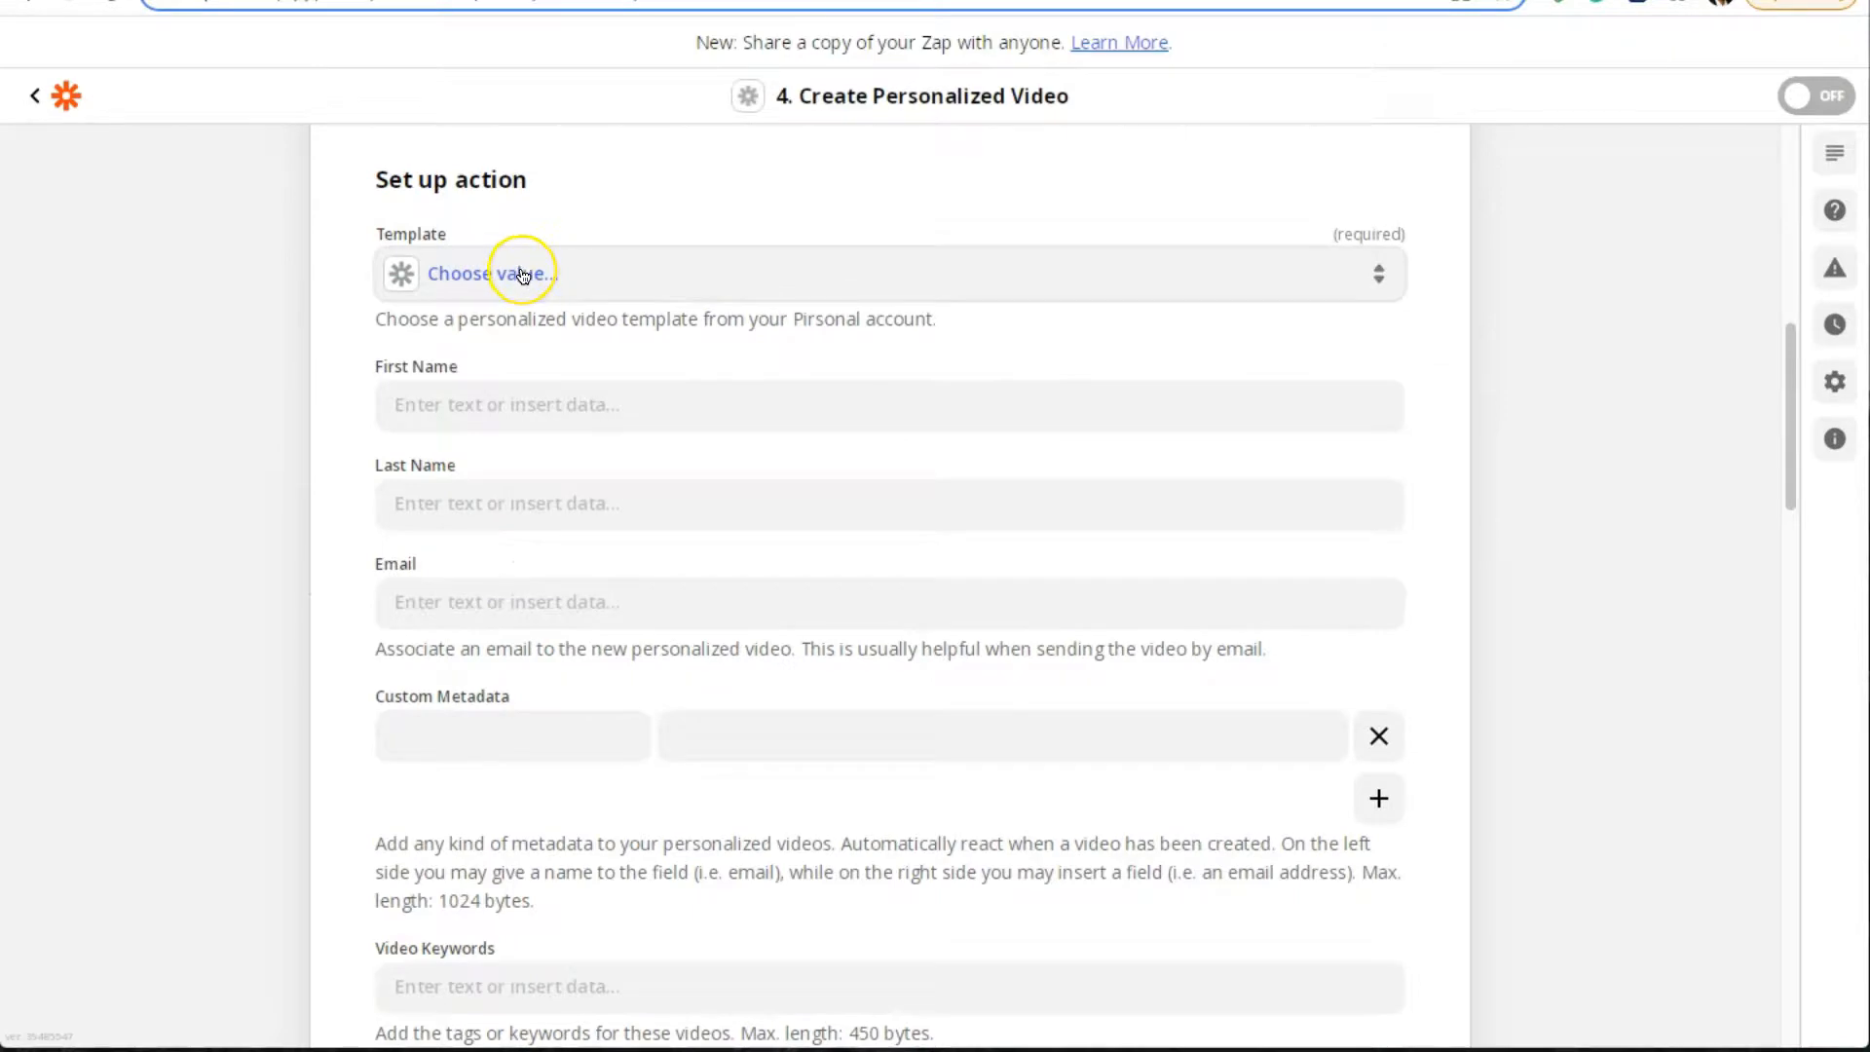
pyautogui.click(523, 275)
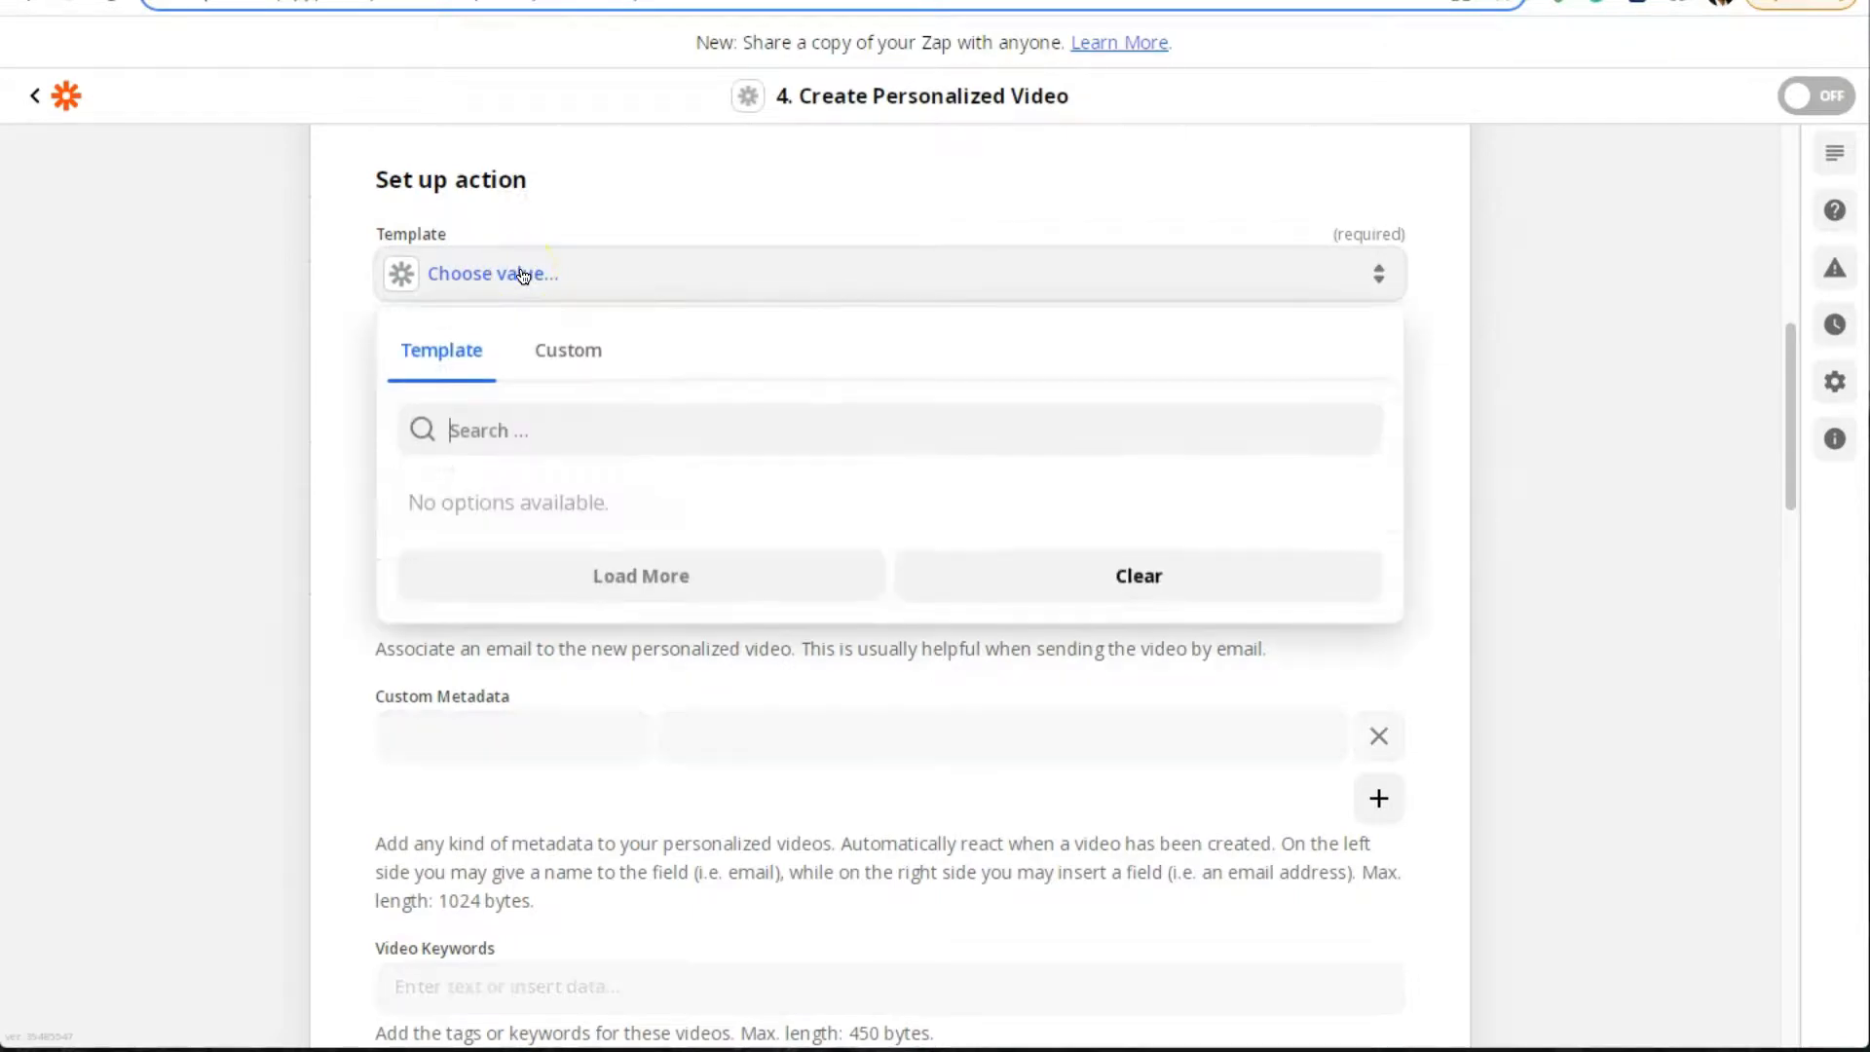
pyautogui.click(536, 338)
pyautogui.scroll(-5, 668, 784)
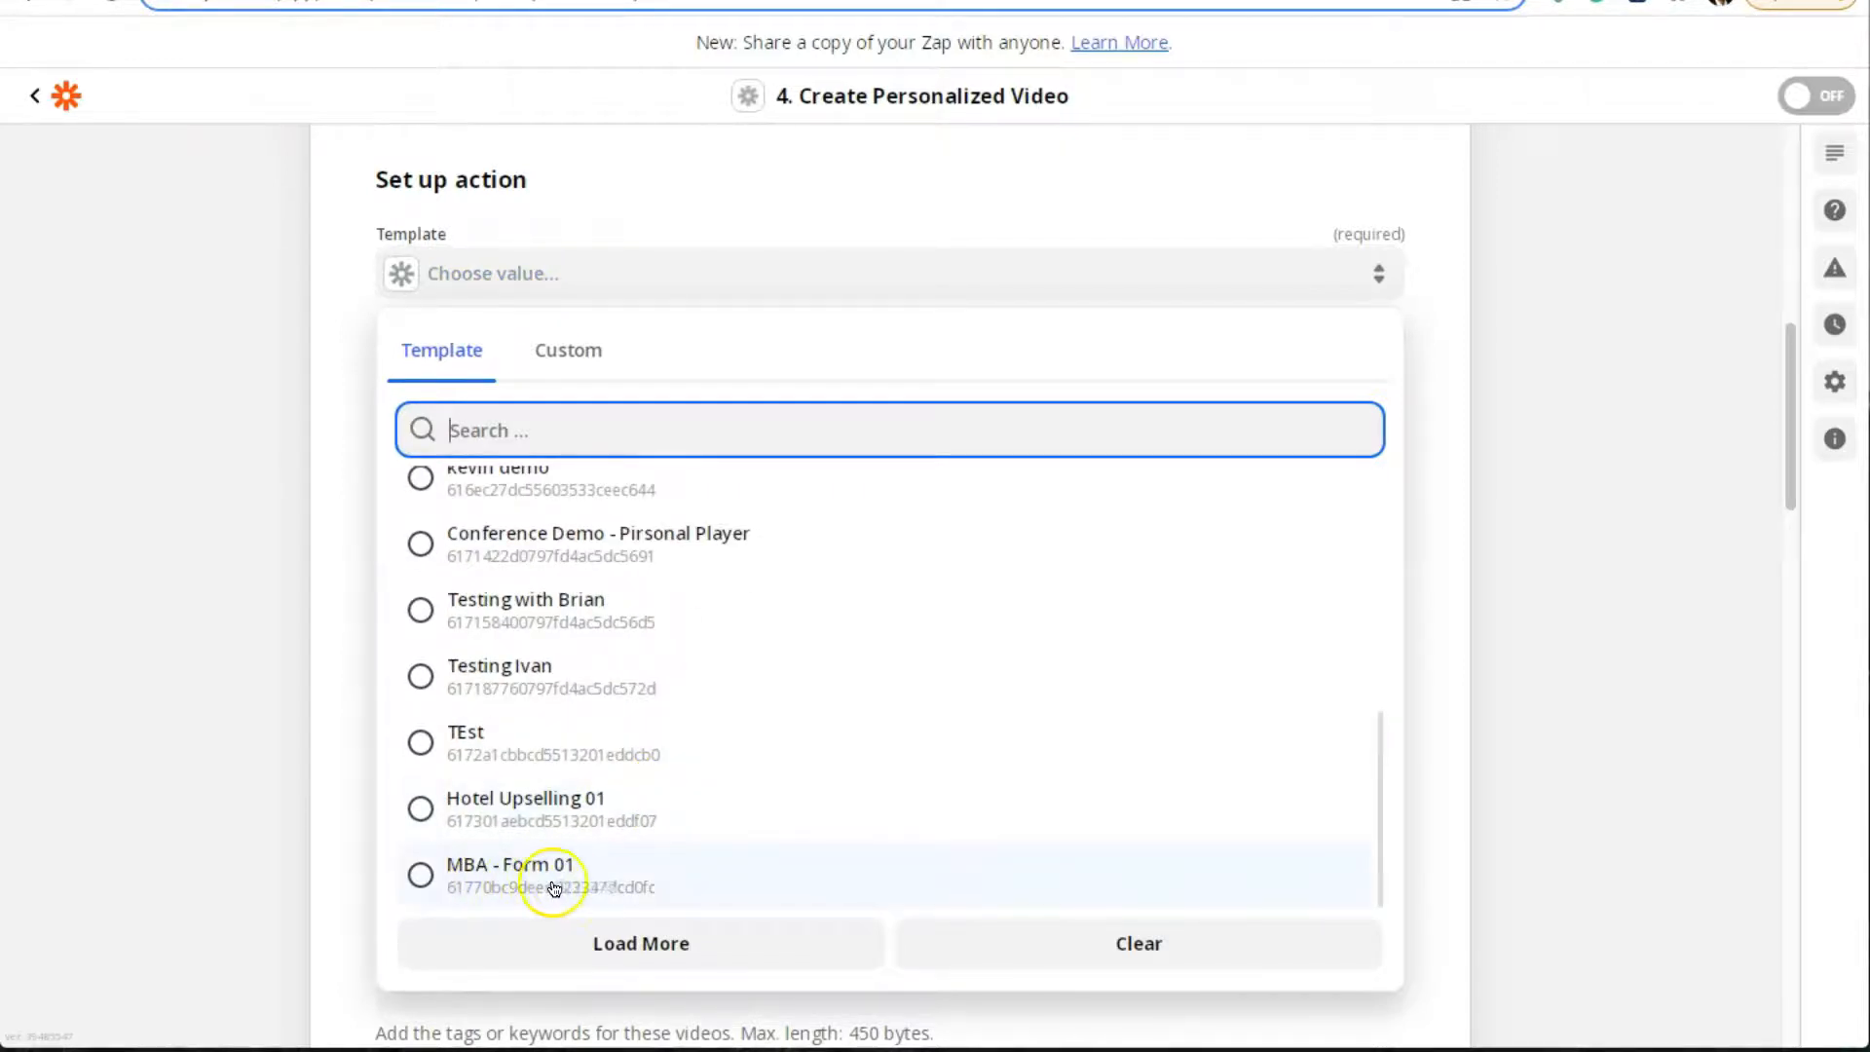
pyautogui.click(481, 893)
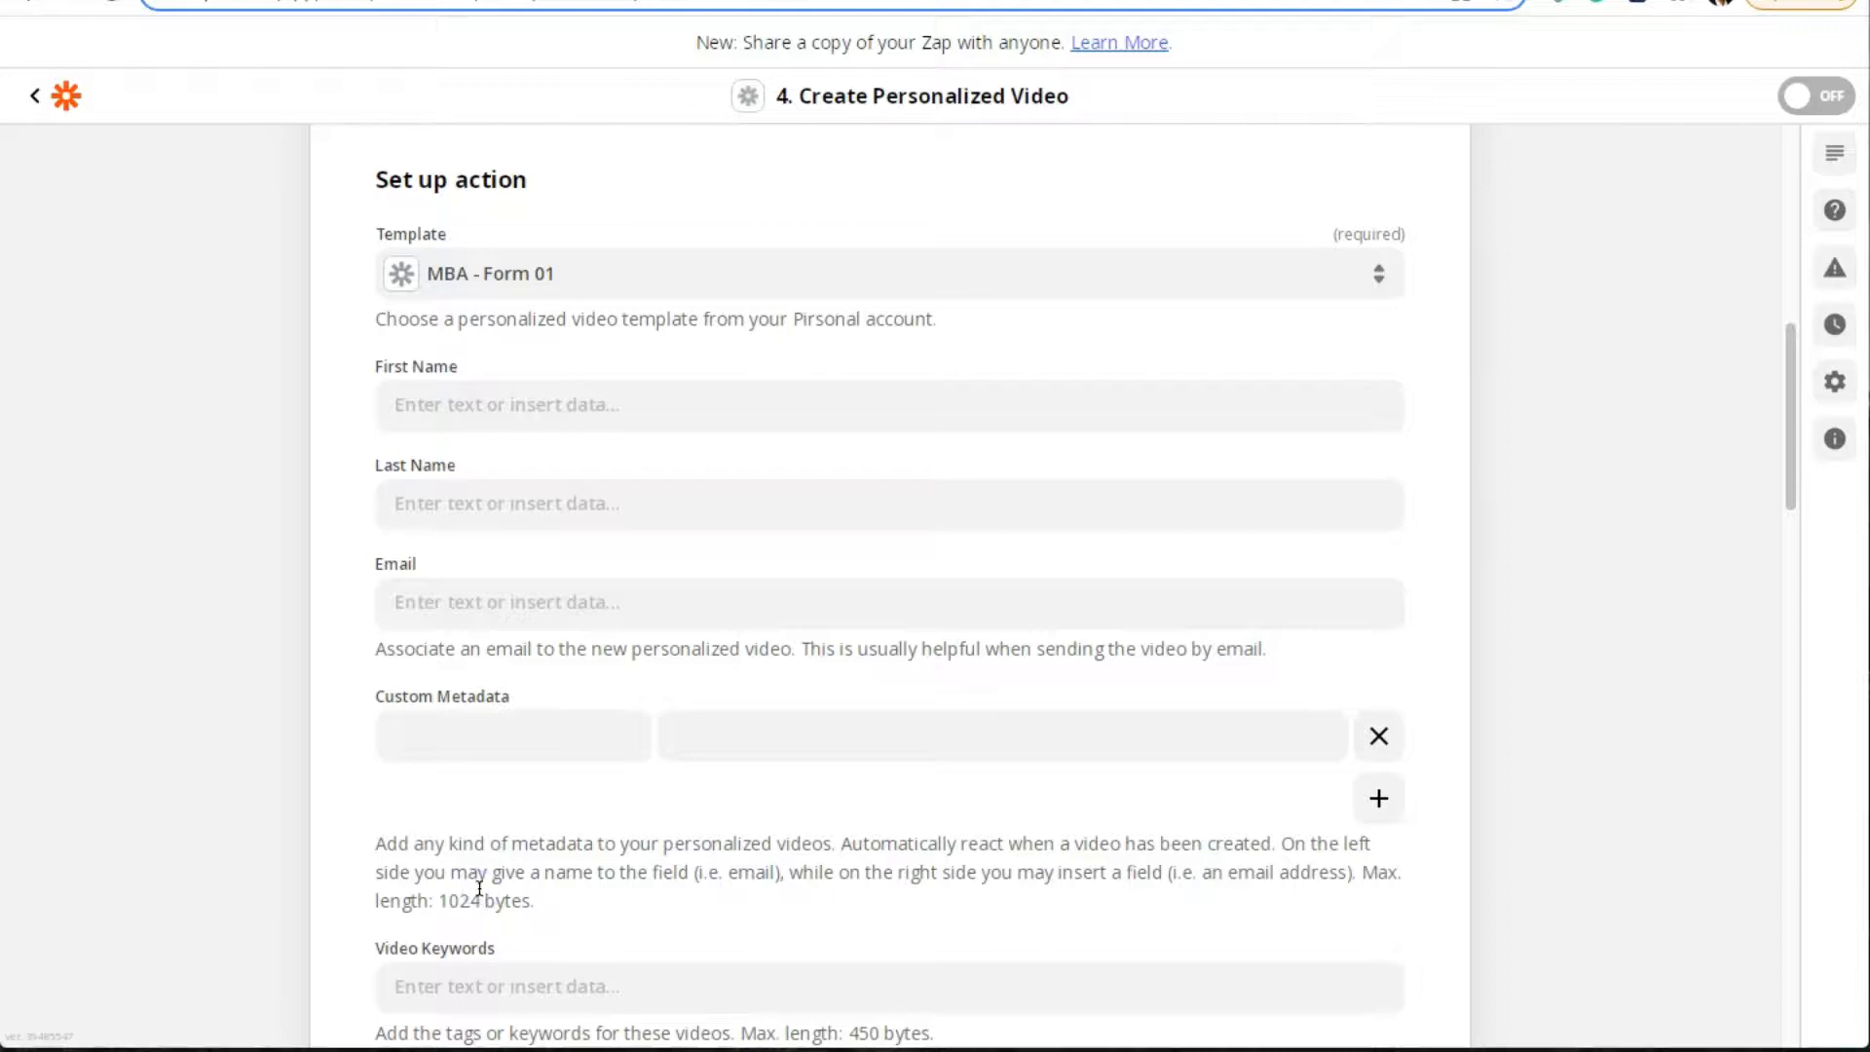
# Map the action's First Name field to the First Name answer from the Google Forms response
pyautogui.click(570, 398)
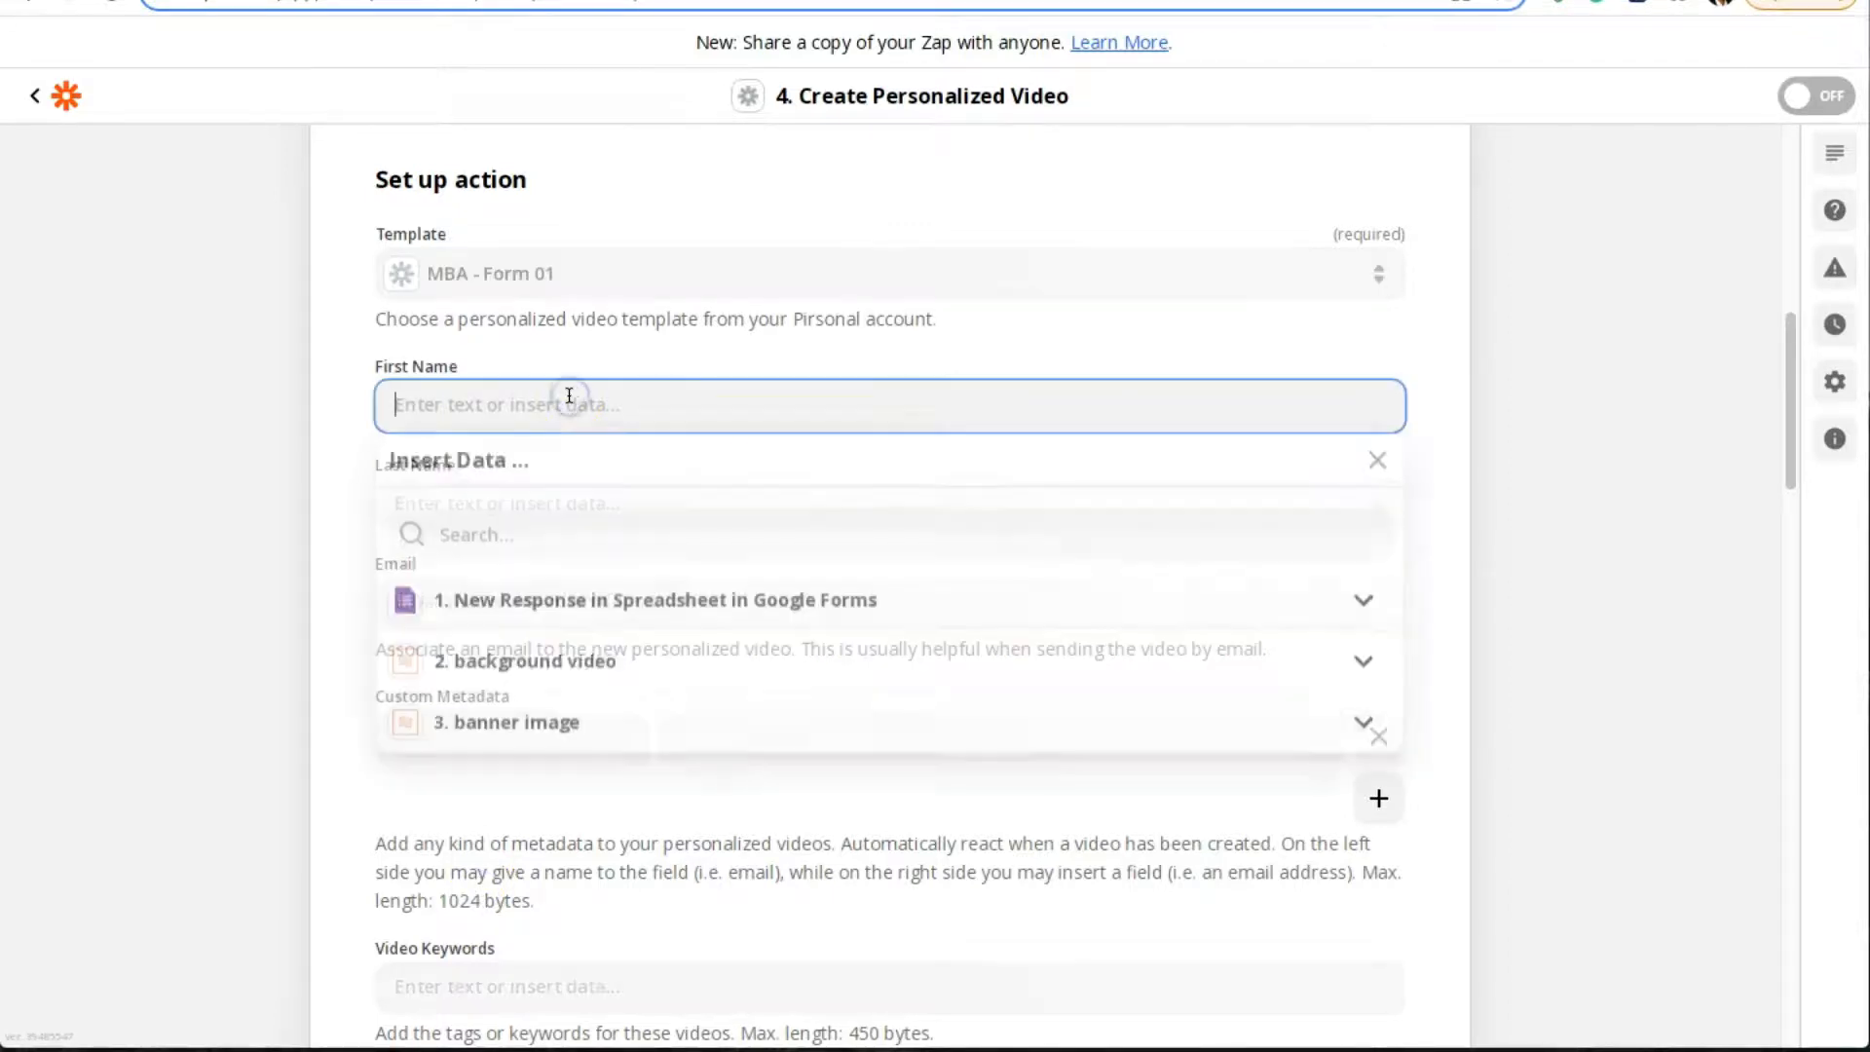
pyautogui.click(548, 608)
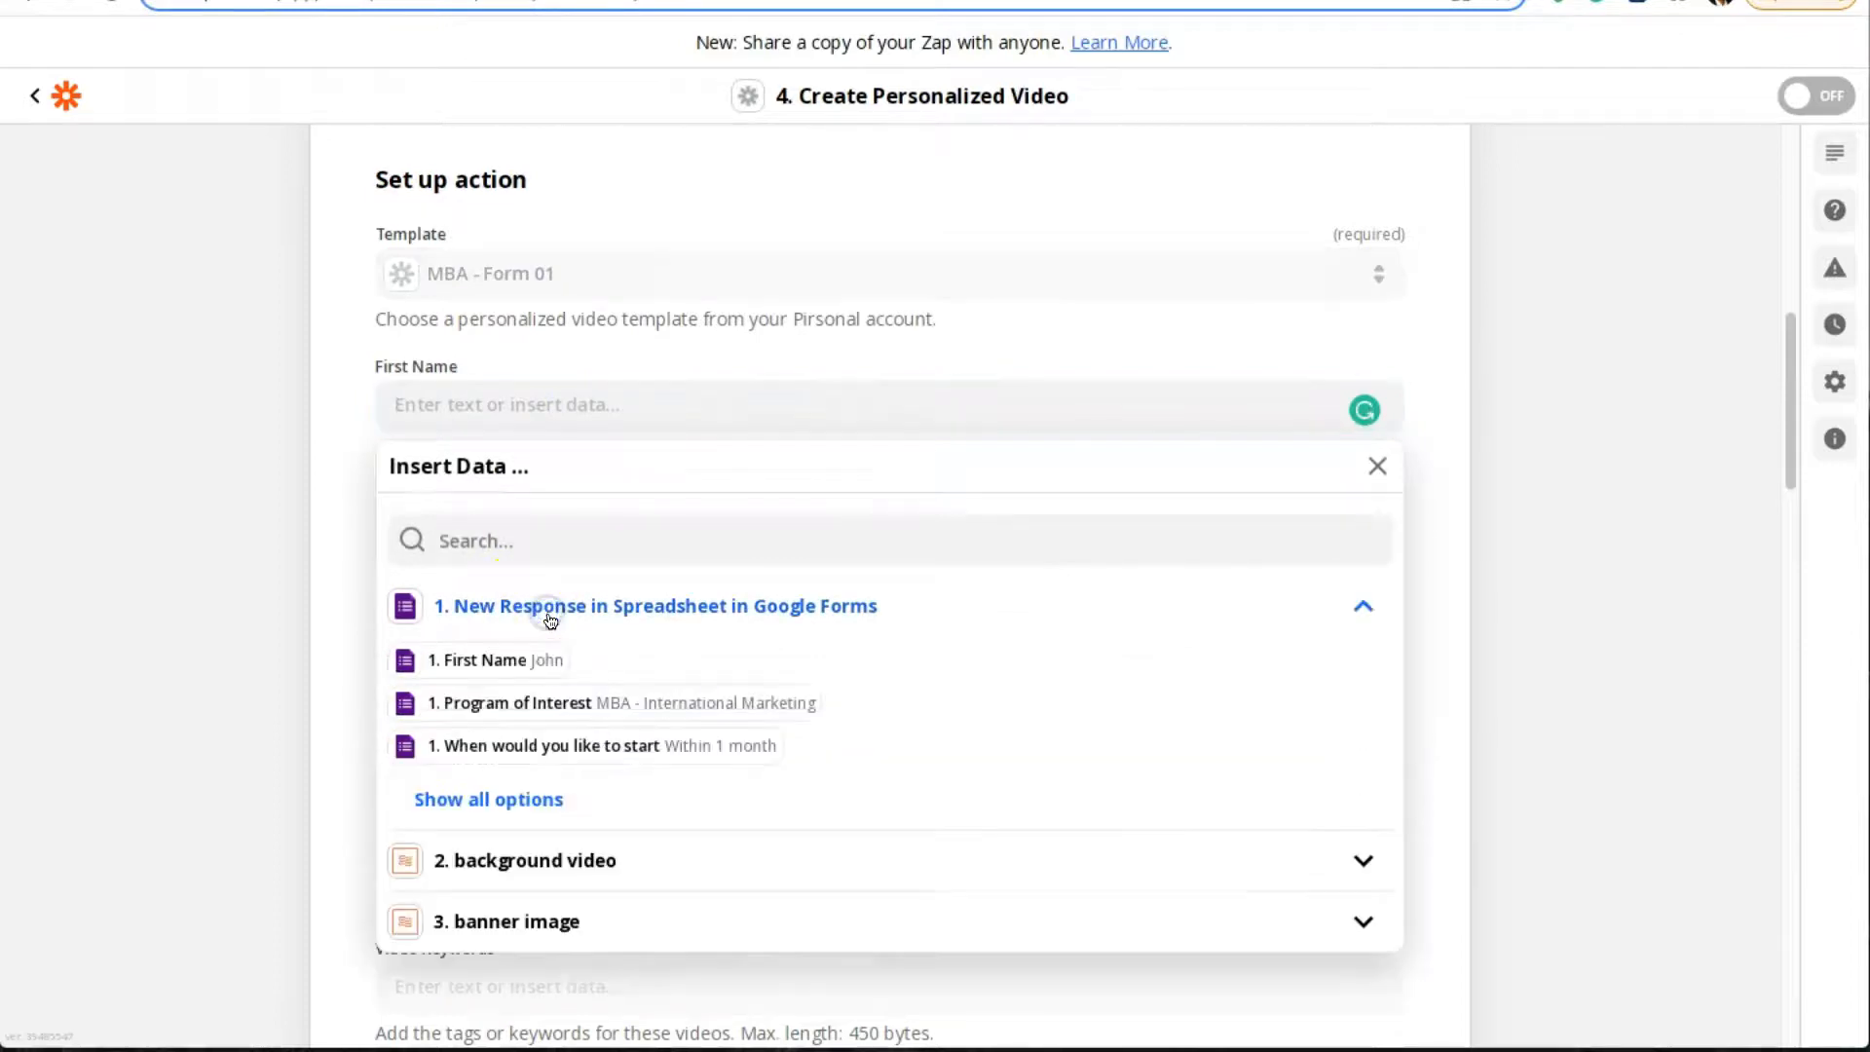
pyautogui.click(501, 660)
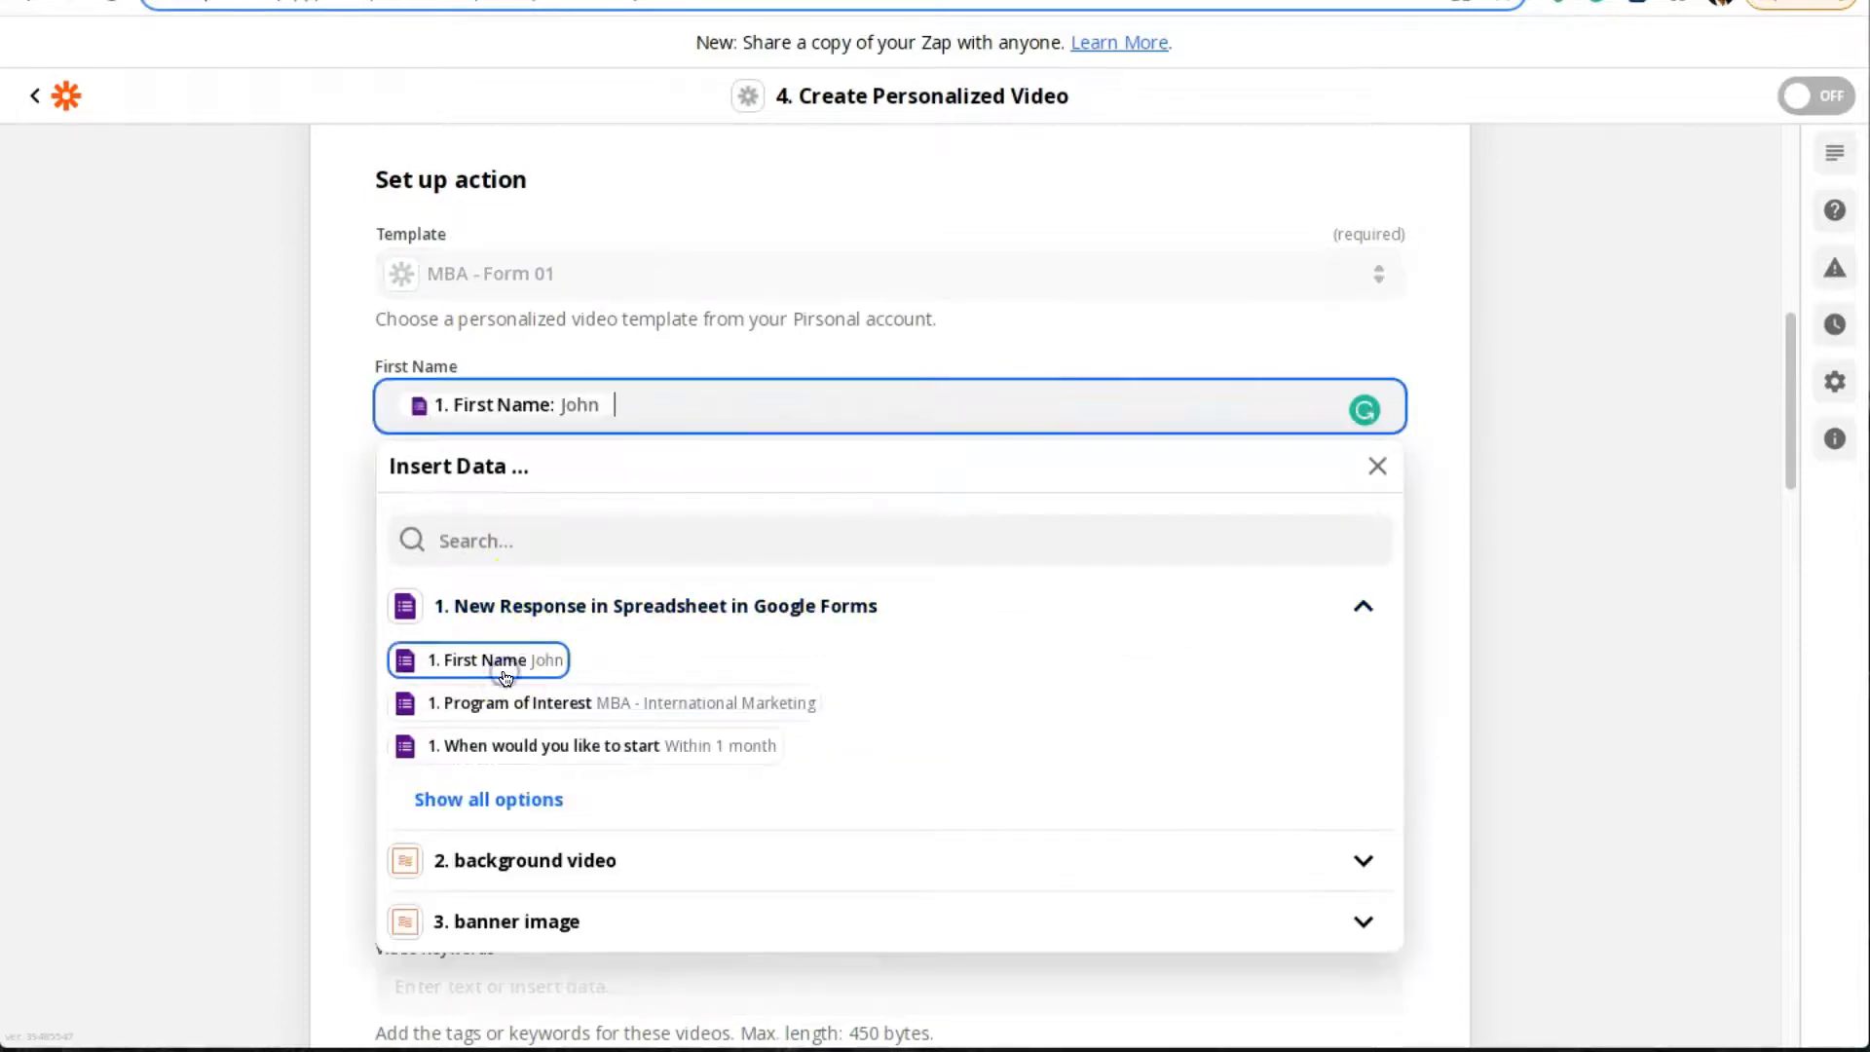
pyautogui.click(357, 575)
# Review the action's email, metadata and media fields alongside the Pirsonal sections and the Demo Web Form questions
pyautogui.scroll(-2, 419, 428)
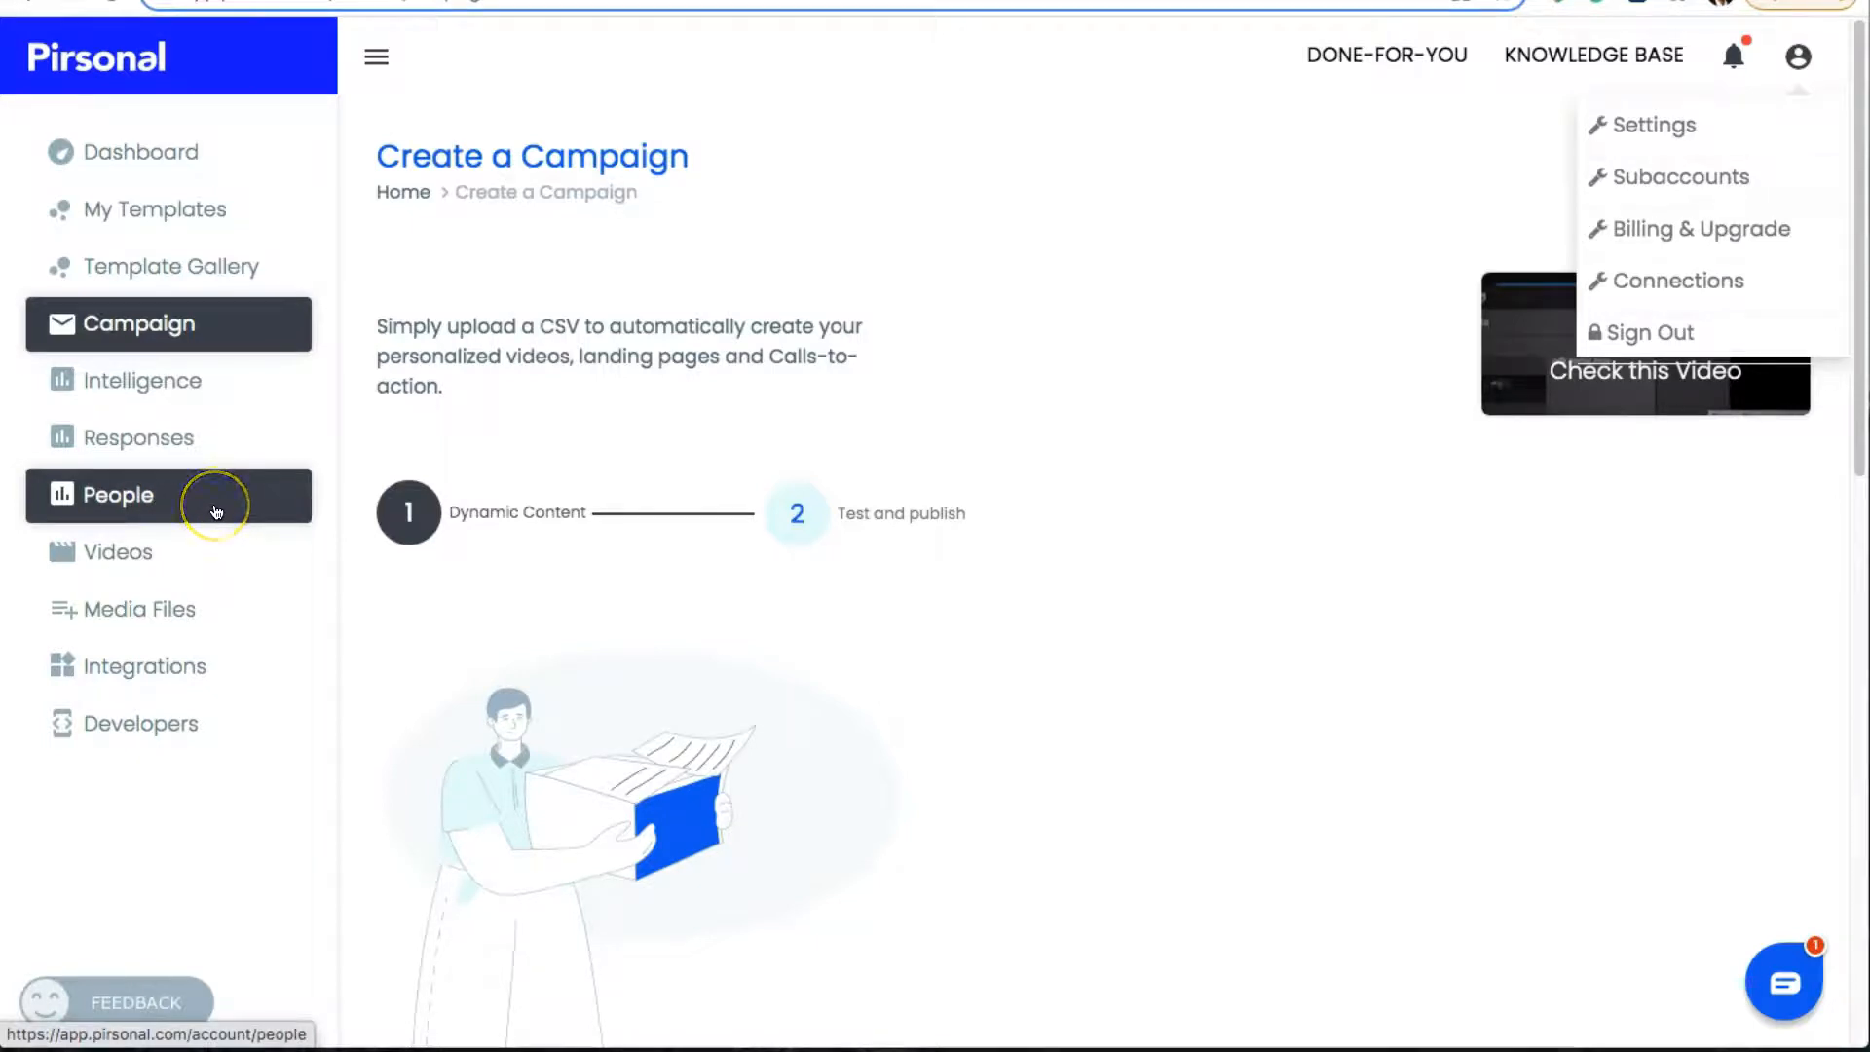
pyautogui.click(1138, 235)
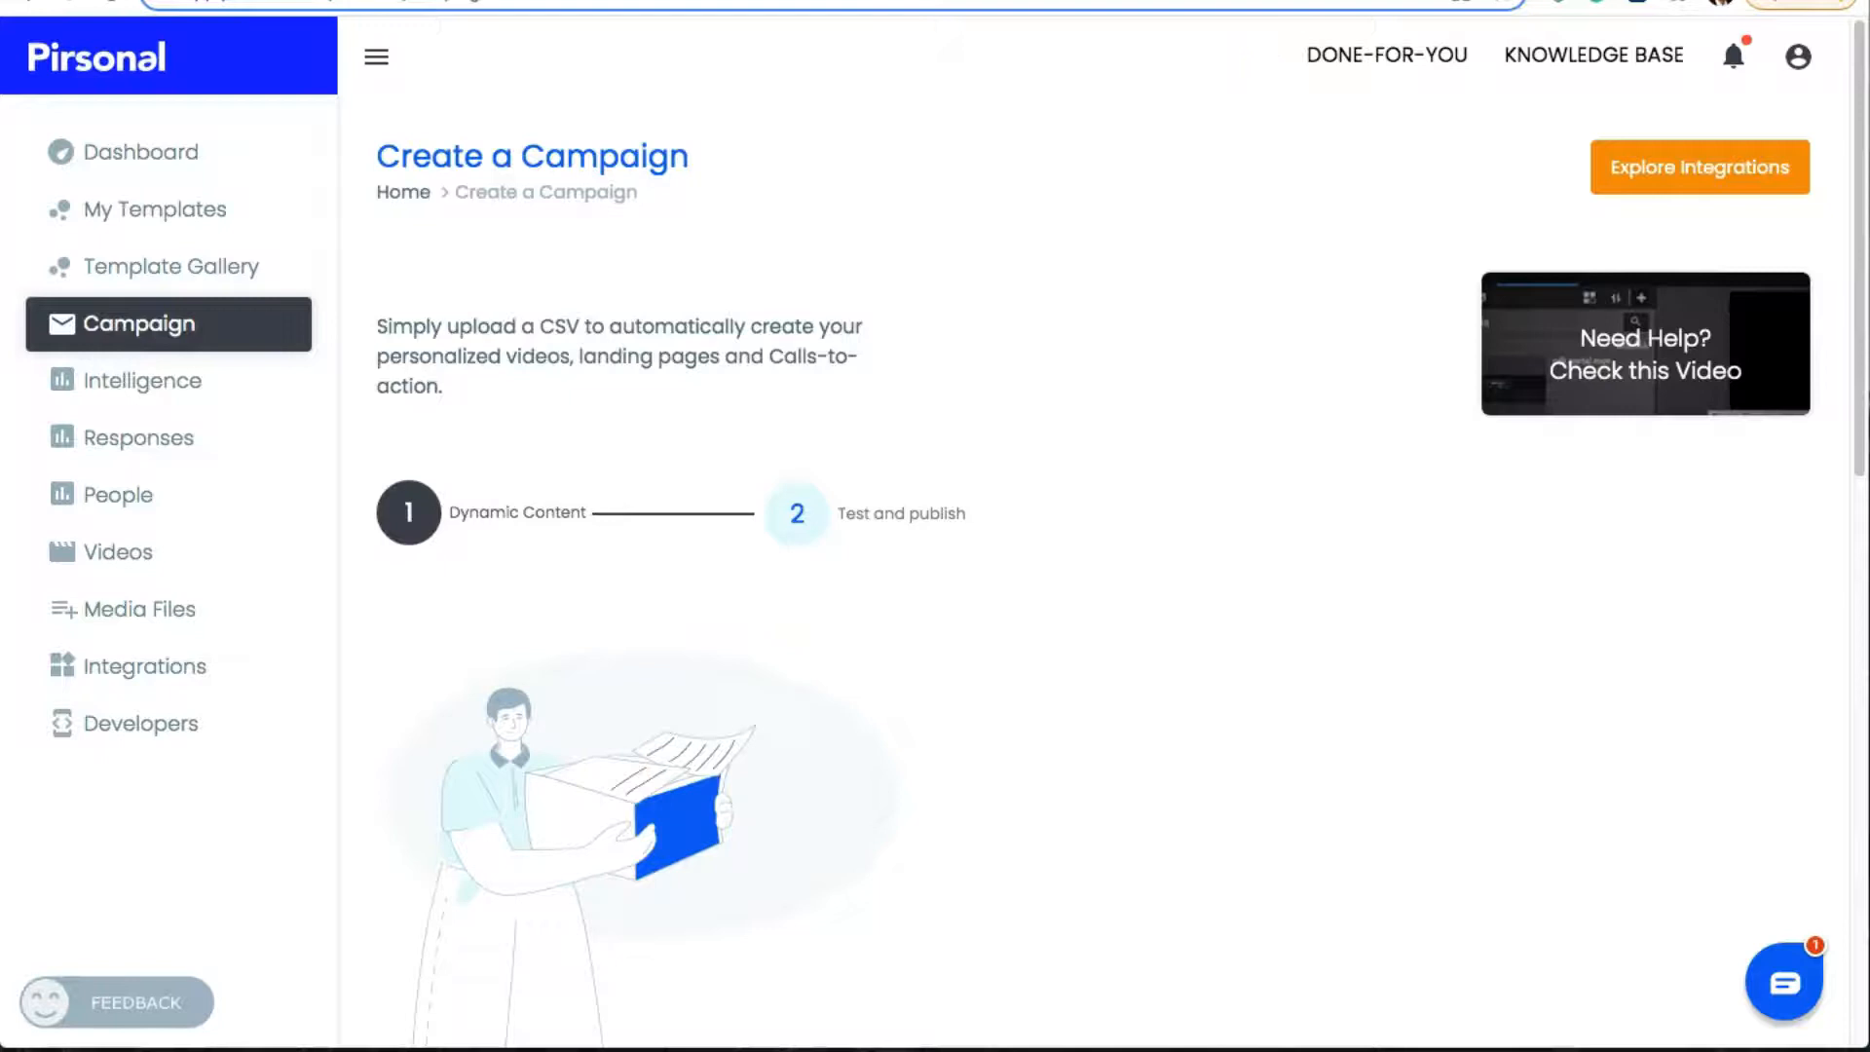
pyautogui.click(574, 1)
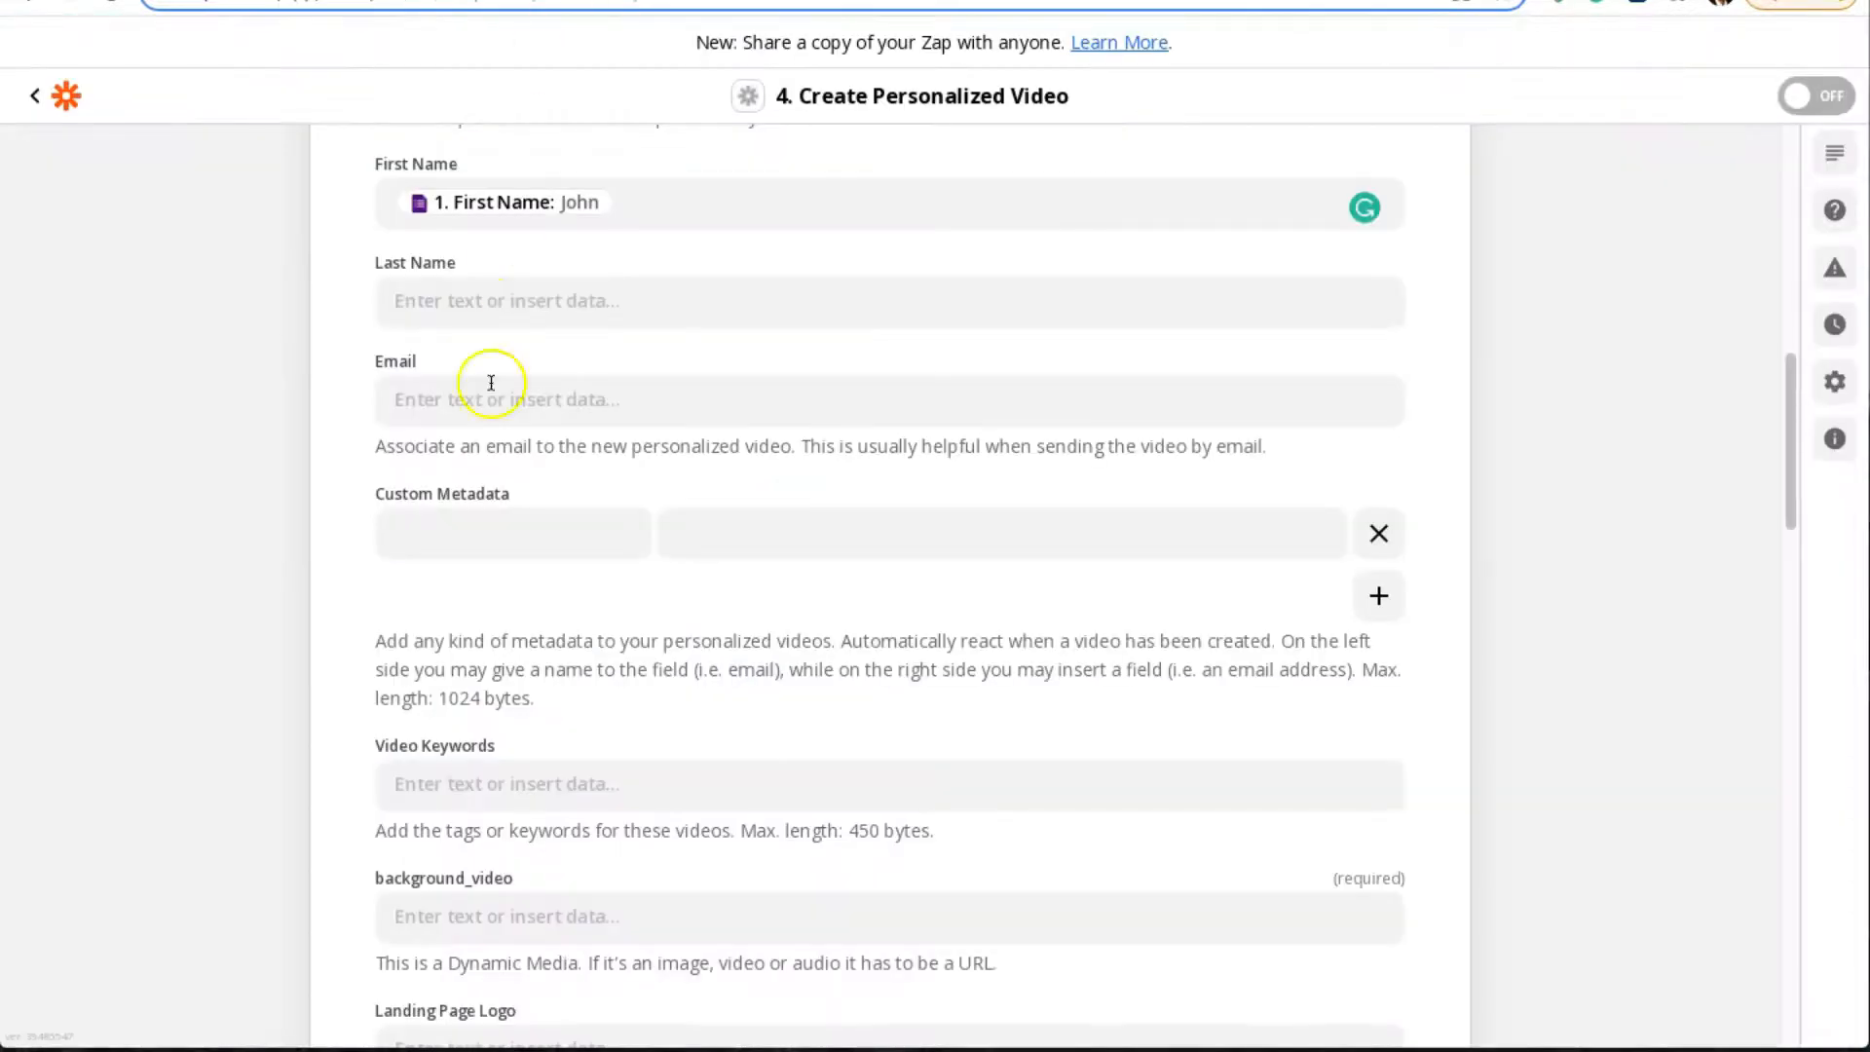
pyautogui.scroll(-1, 474, 511)
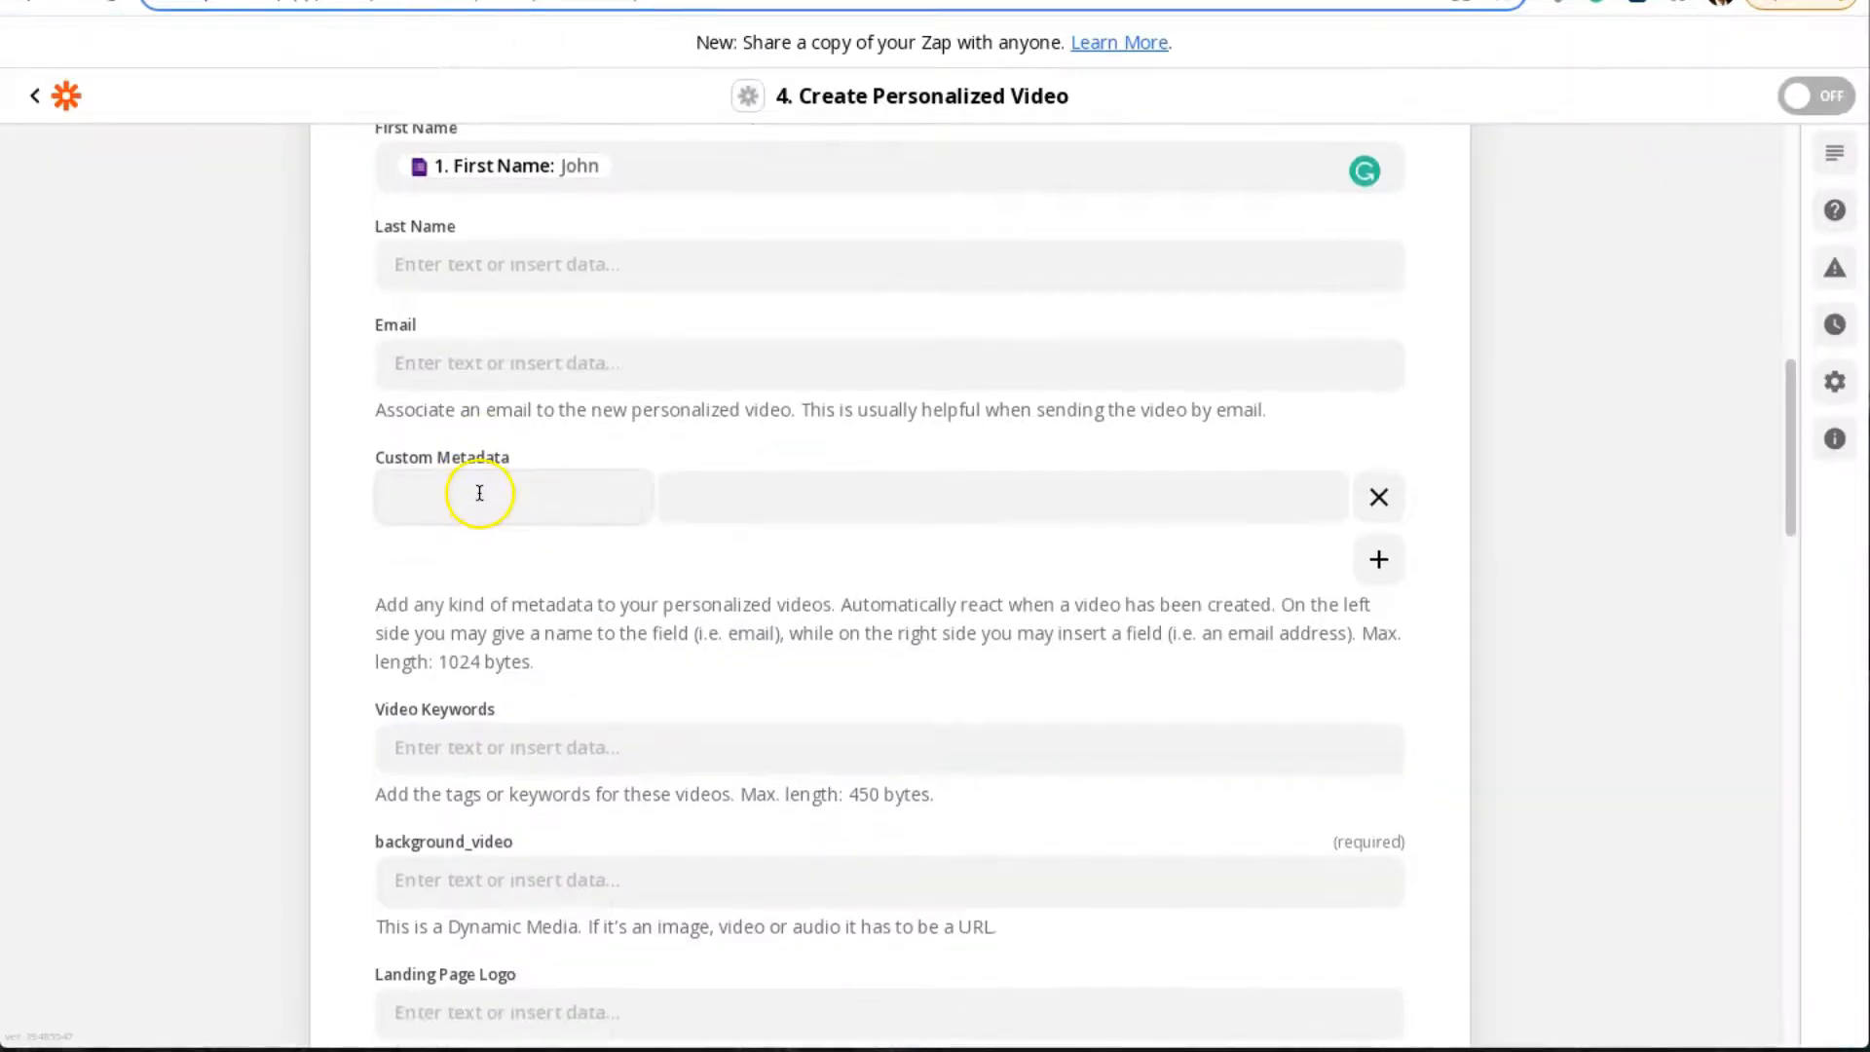
pyautogui.scroll(-3, 480, 493)
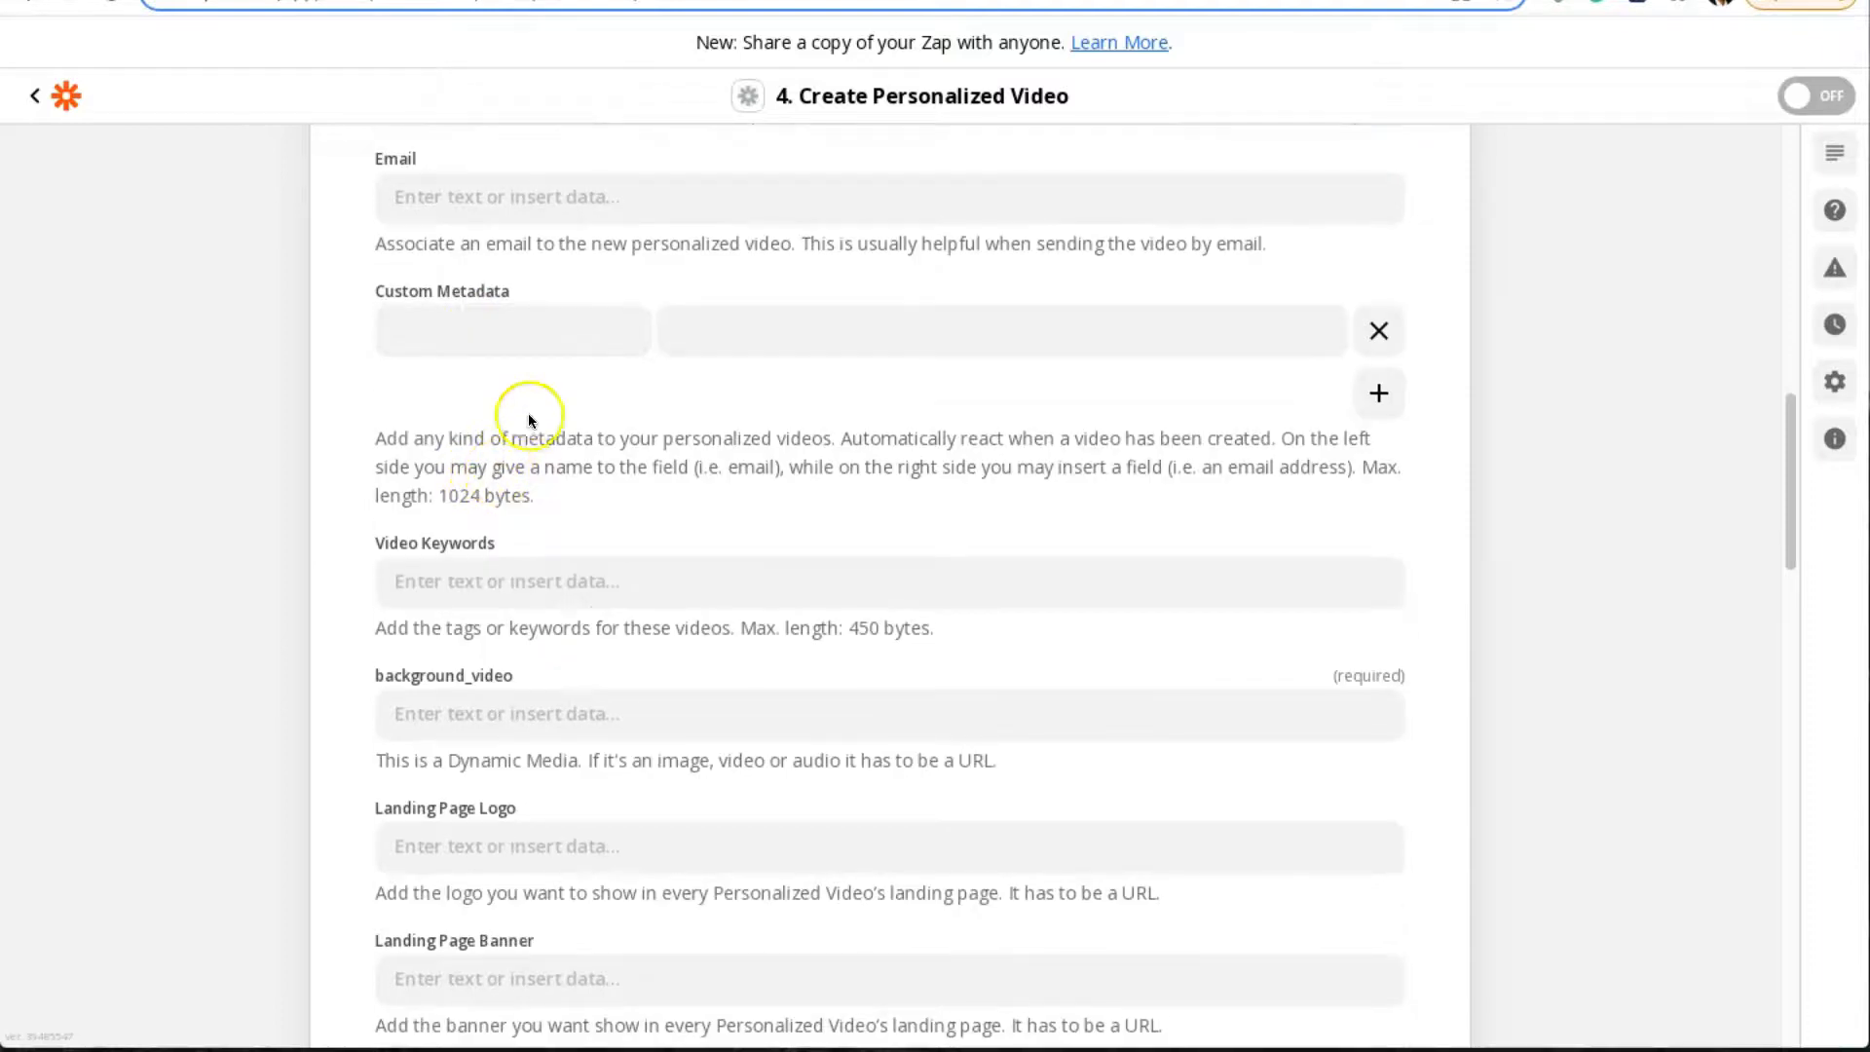
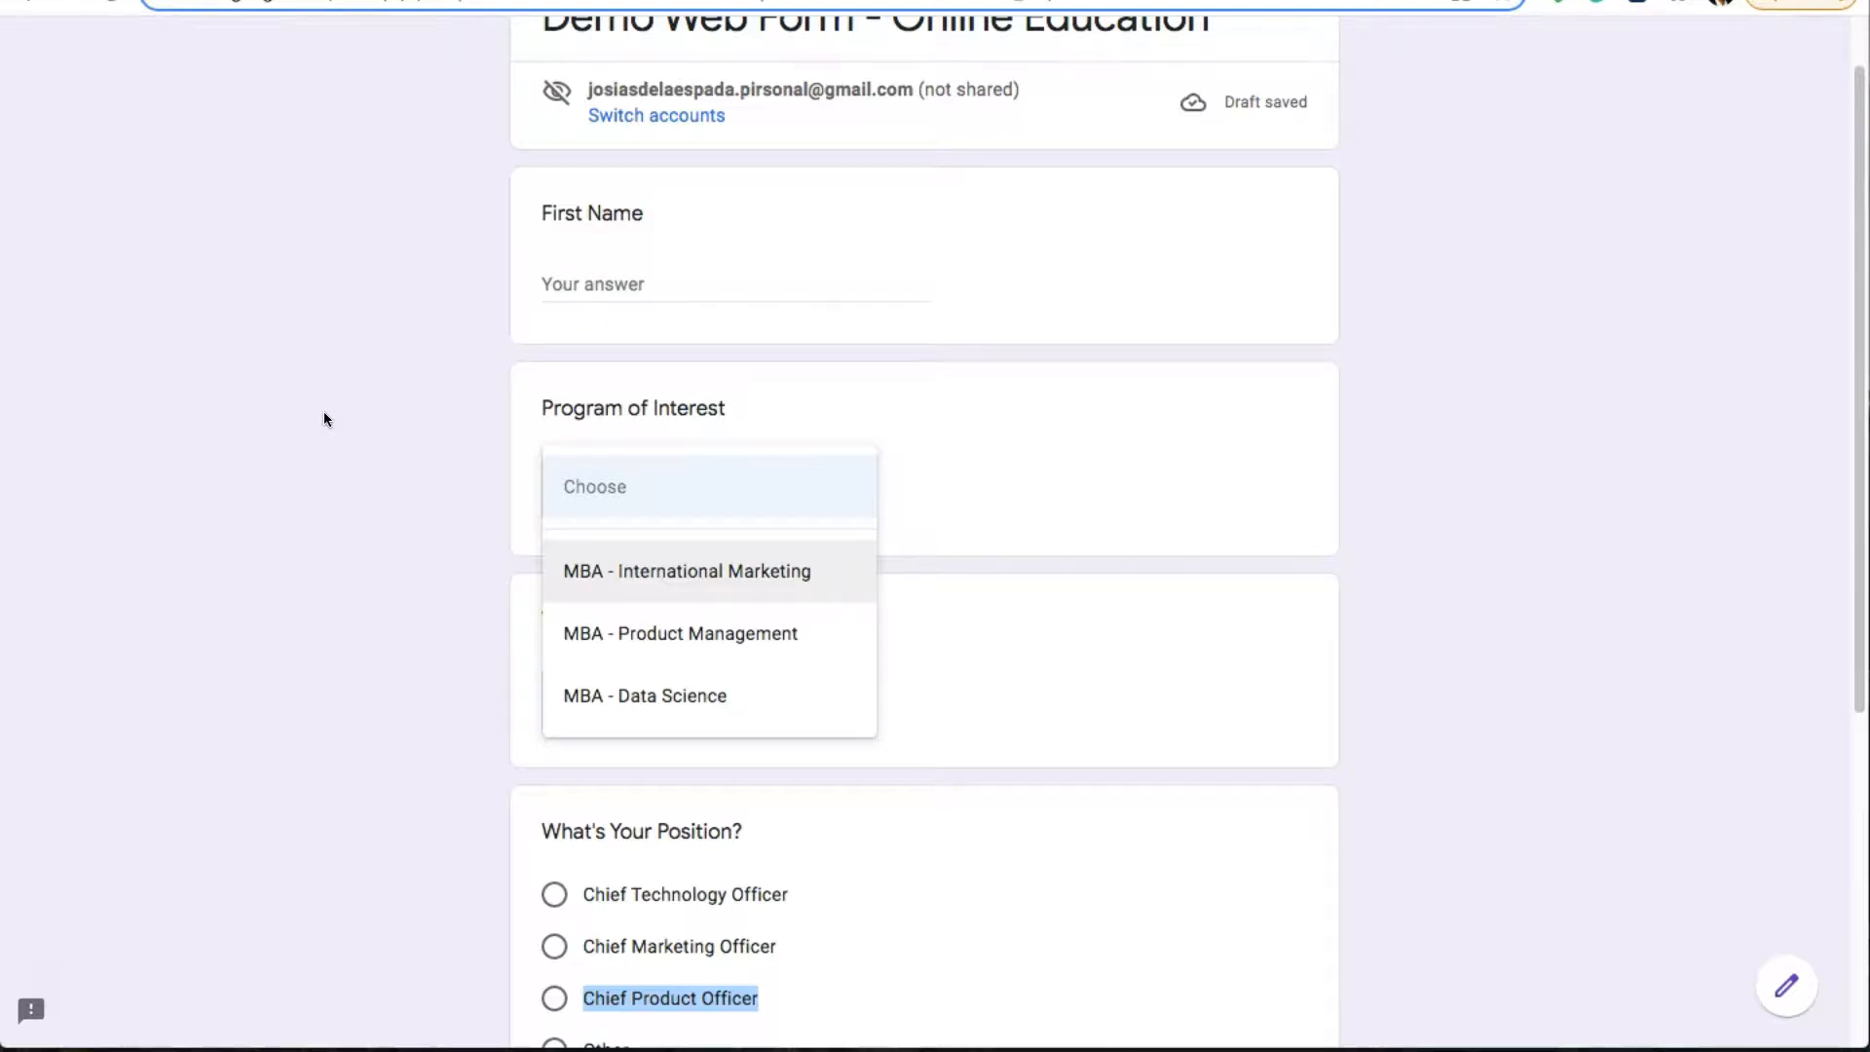
pyautogui.click(348, 398)
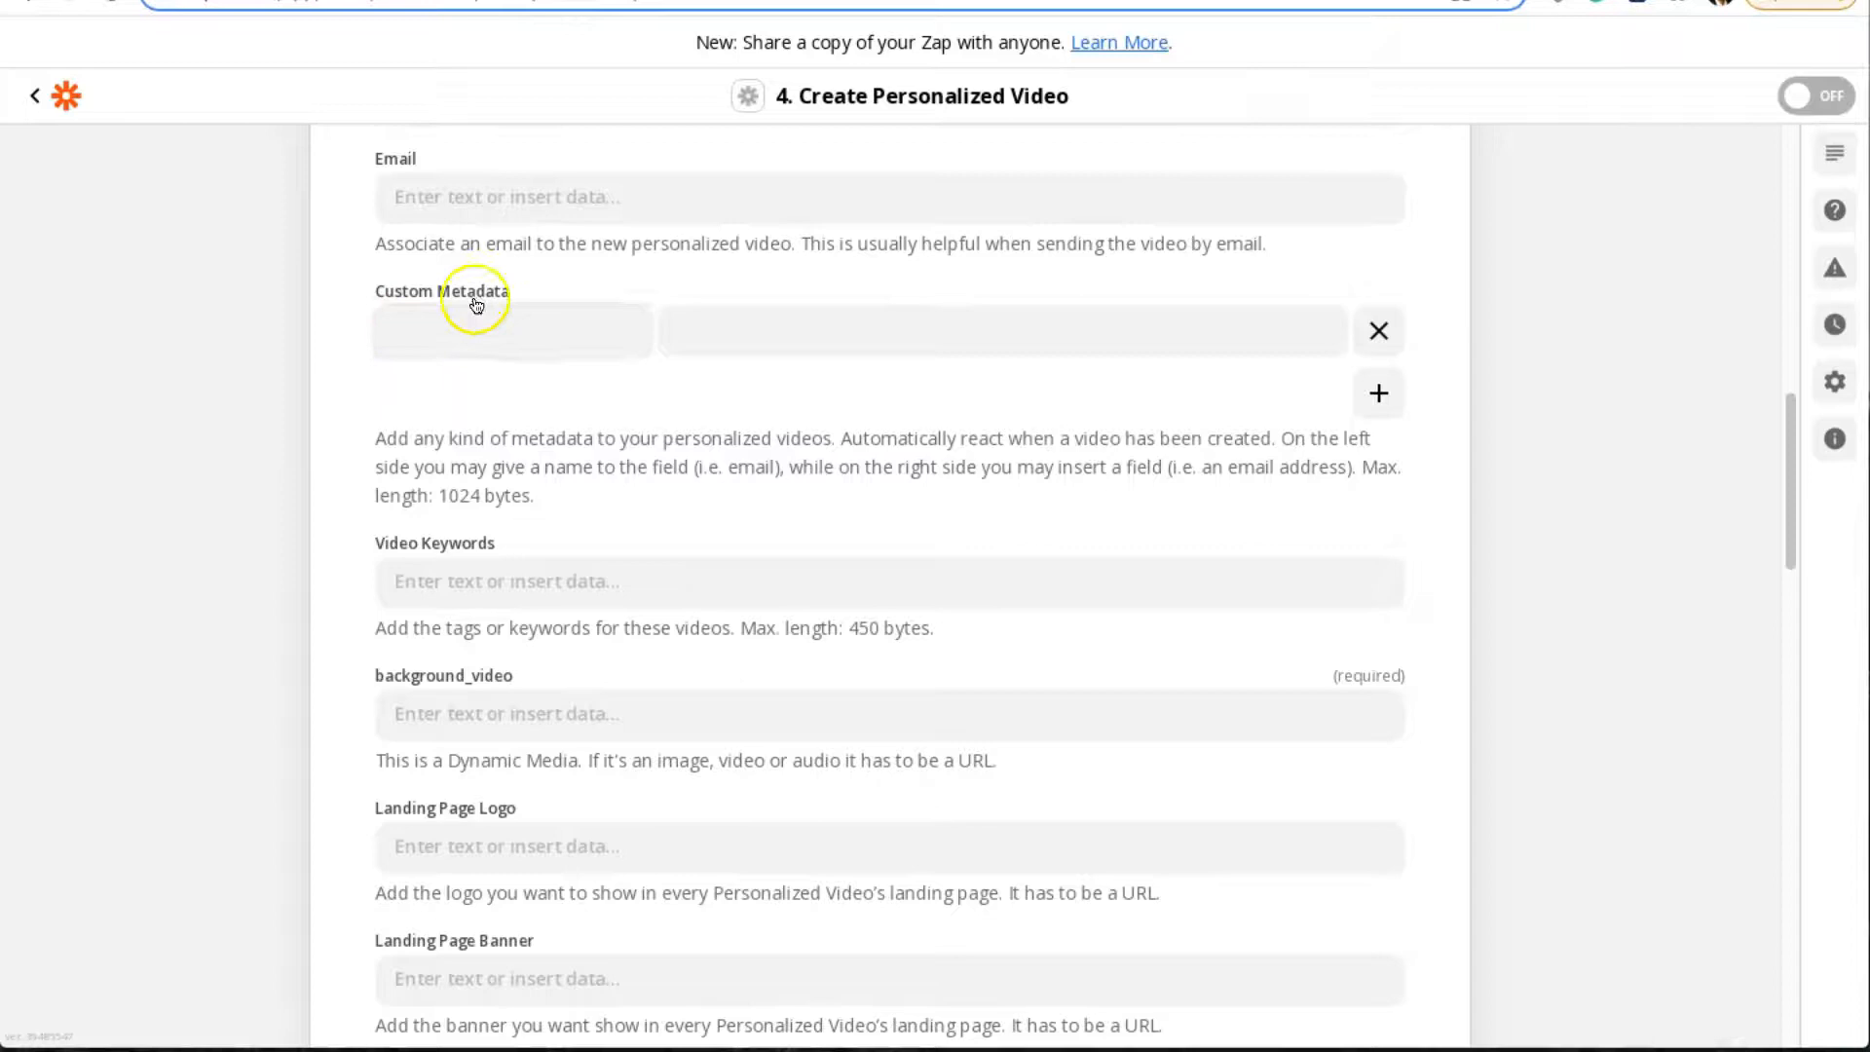
# Name the first custom metadata item Program of Interest, copying the question title from the Google Form
pyautogui.click(511, 328)
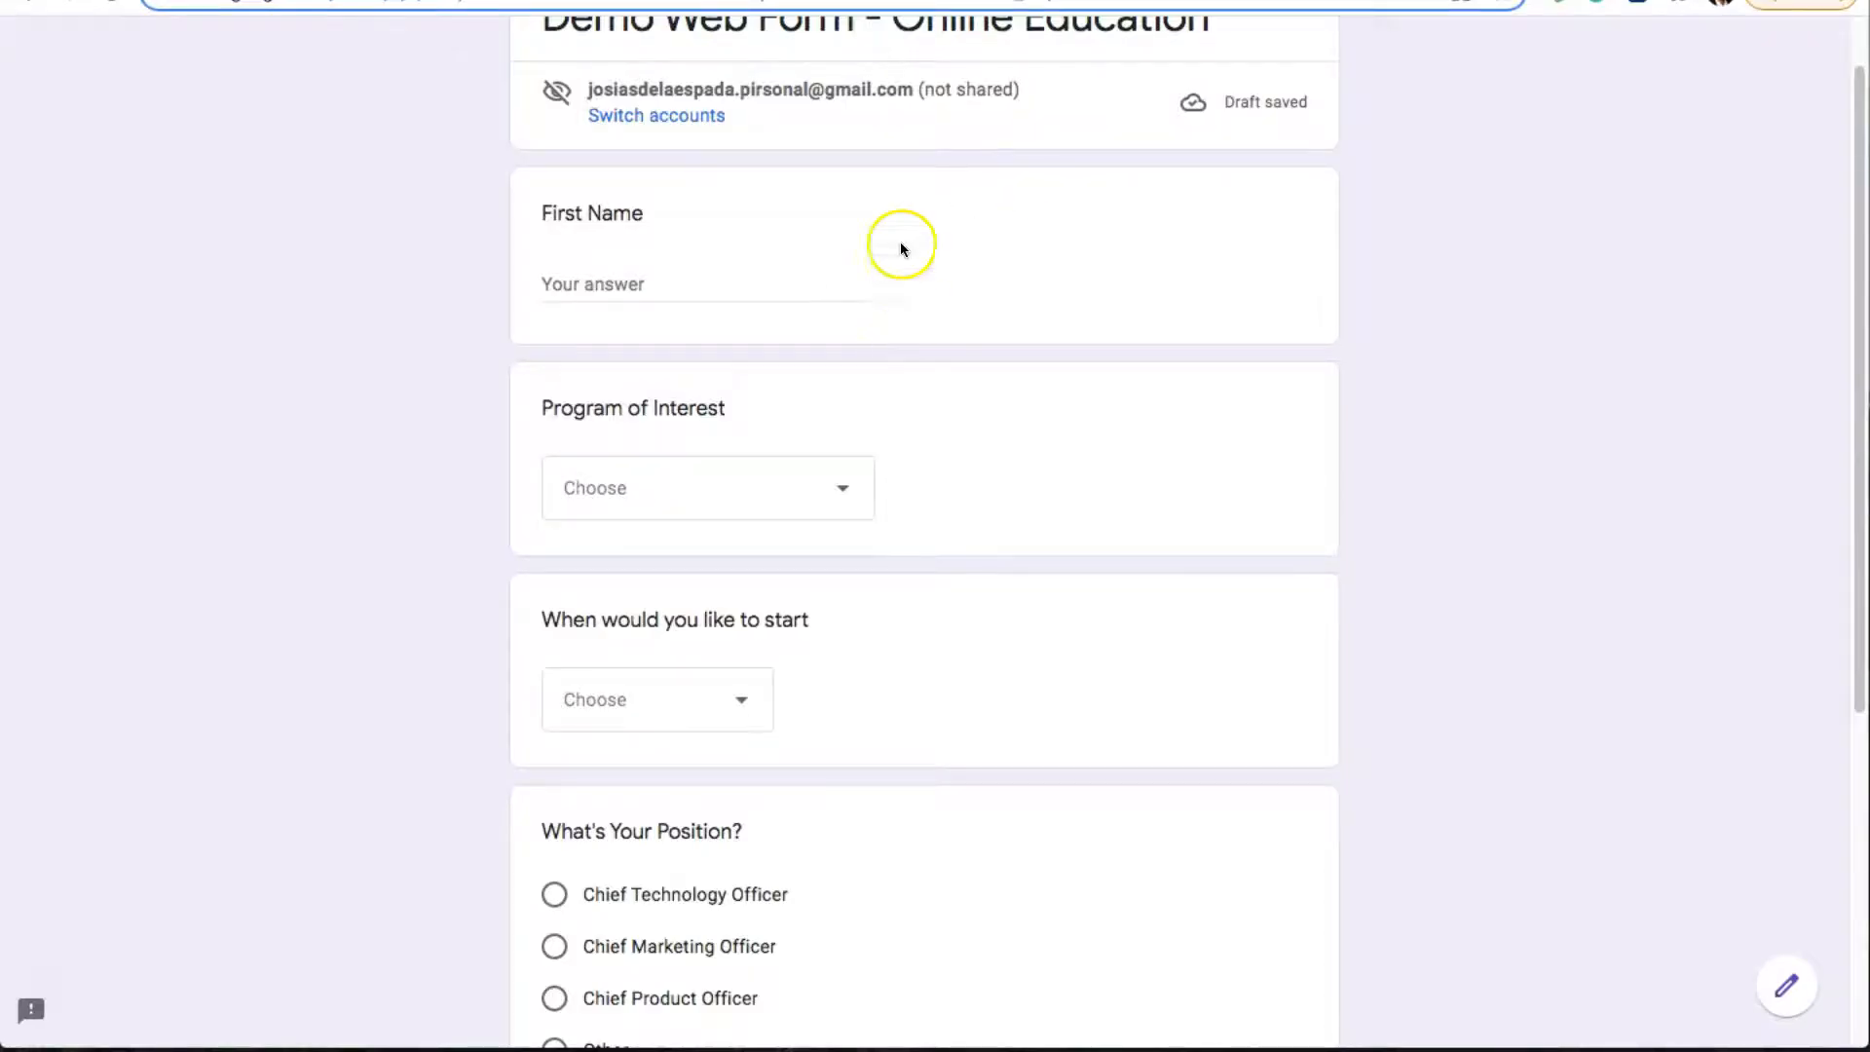
pyautogui.scroll(-4, 900, 249)
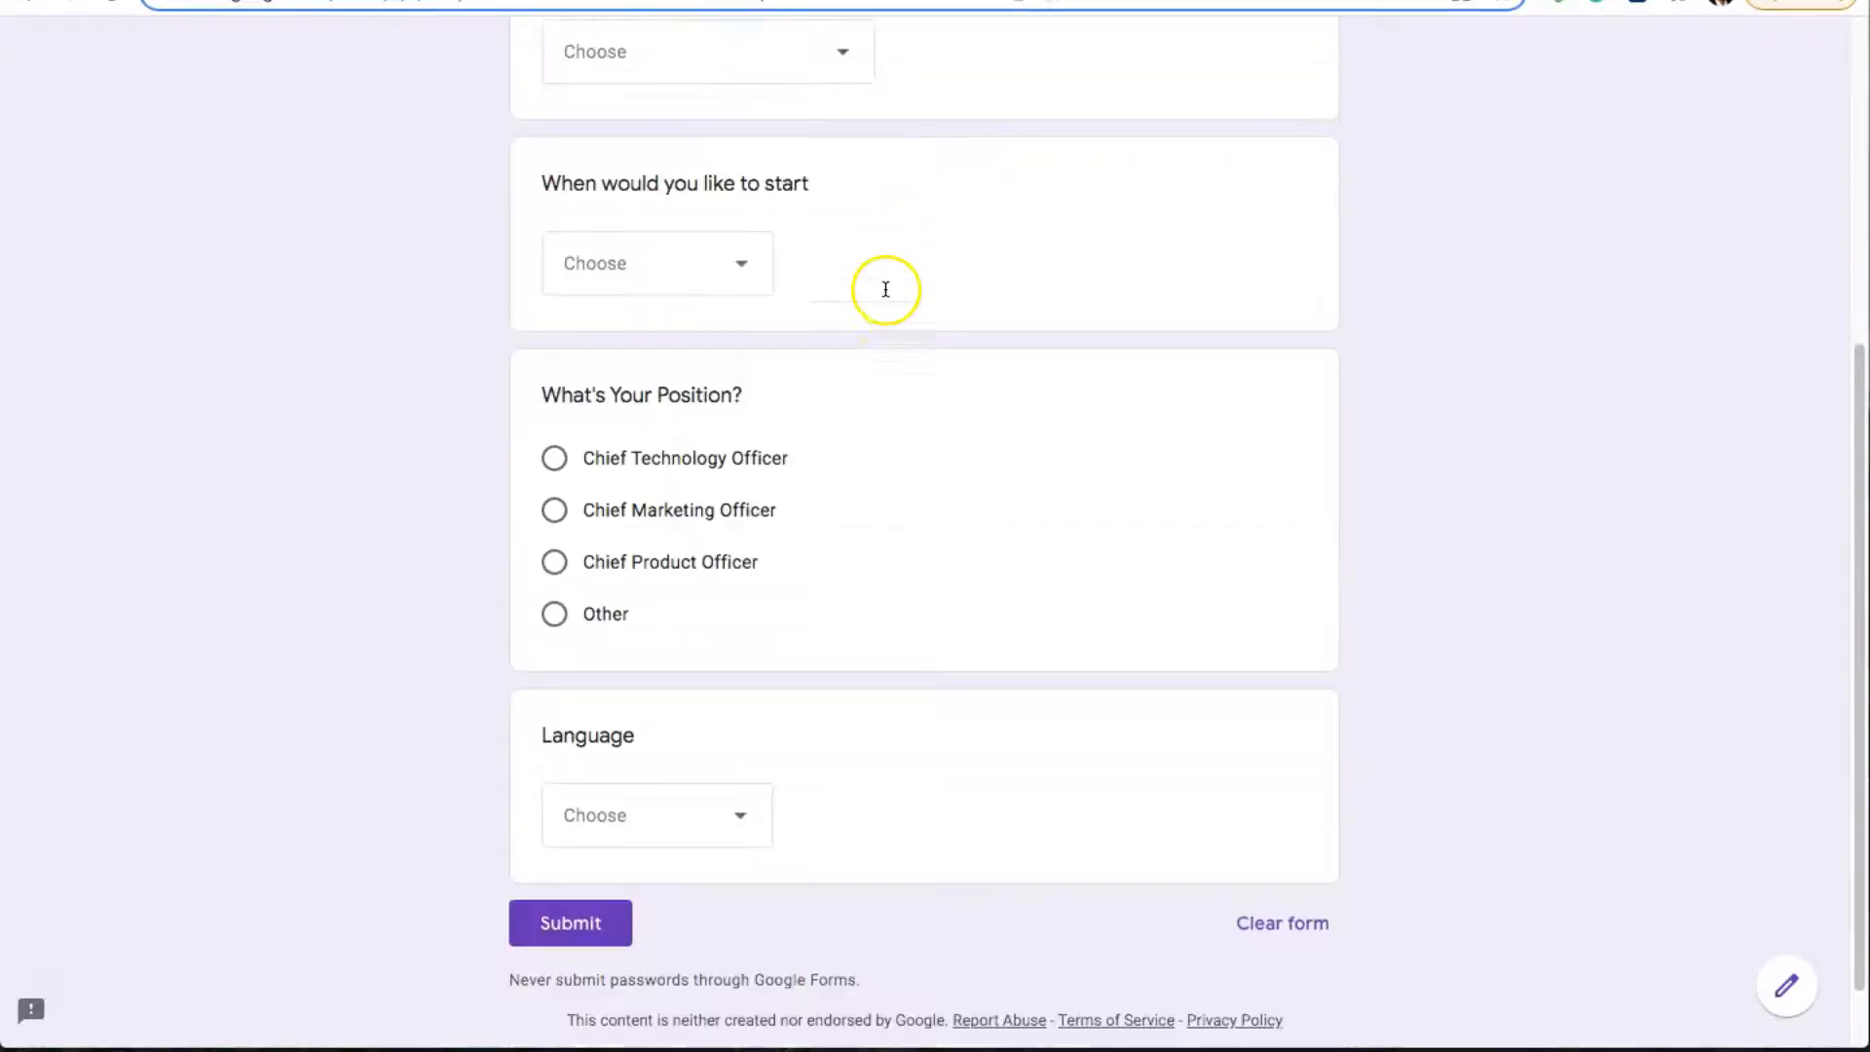
pyautogui.scroll(5, 696, 230)
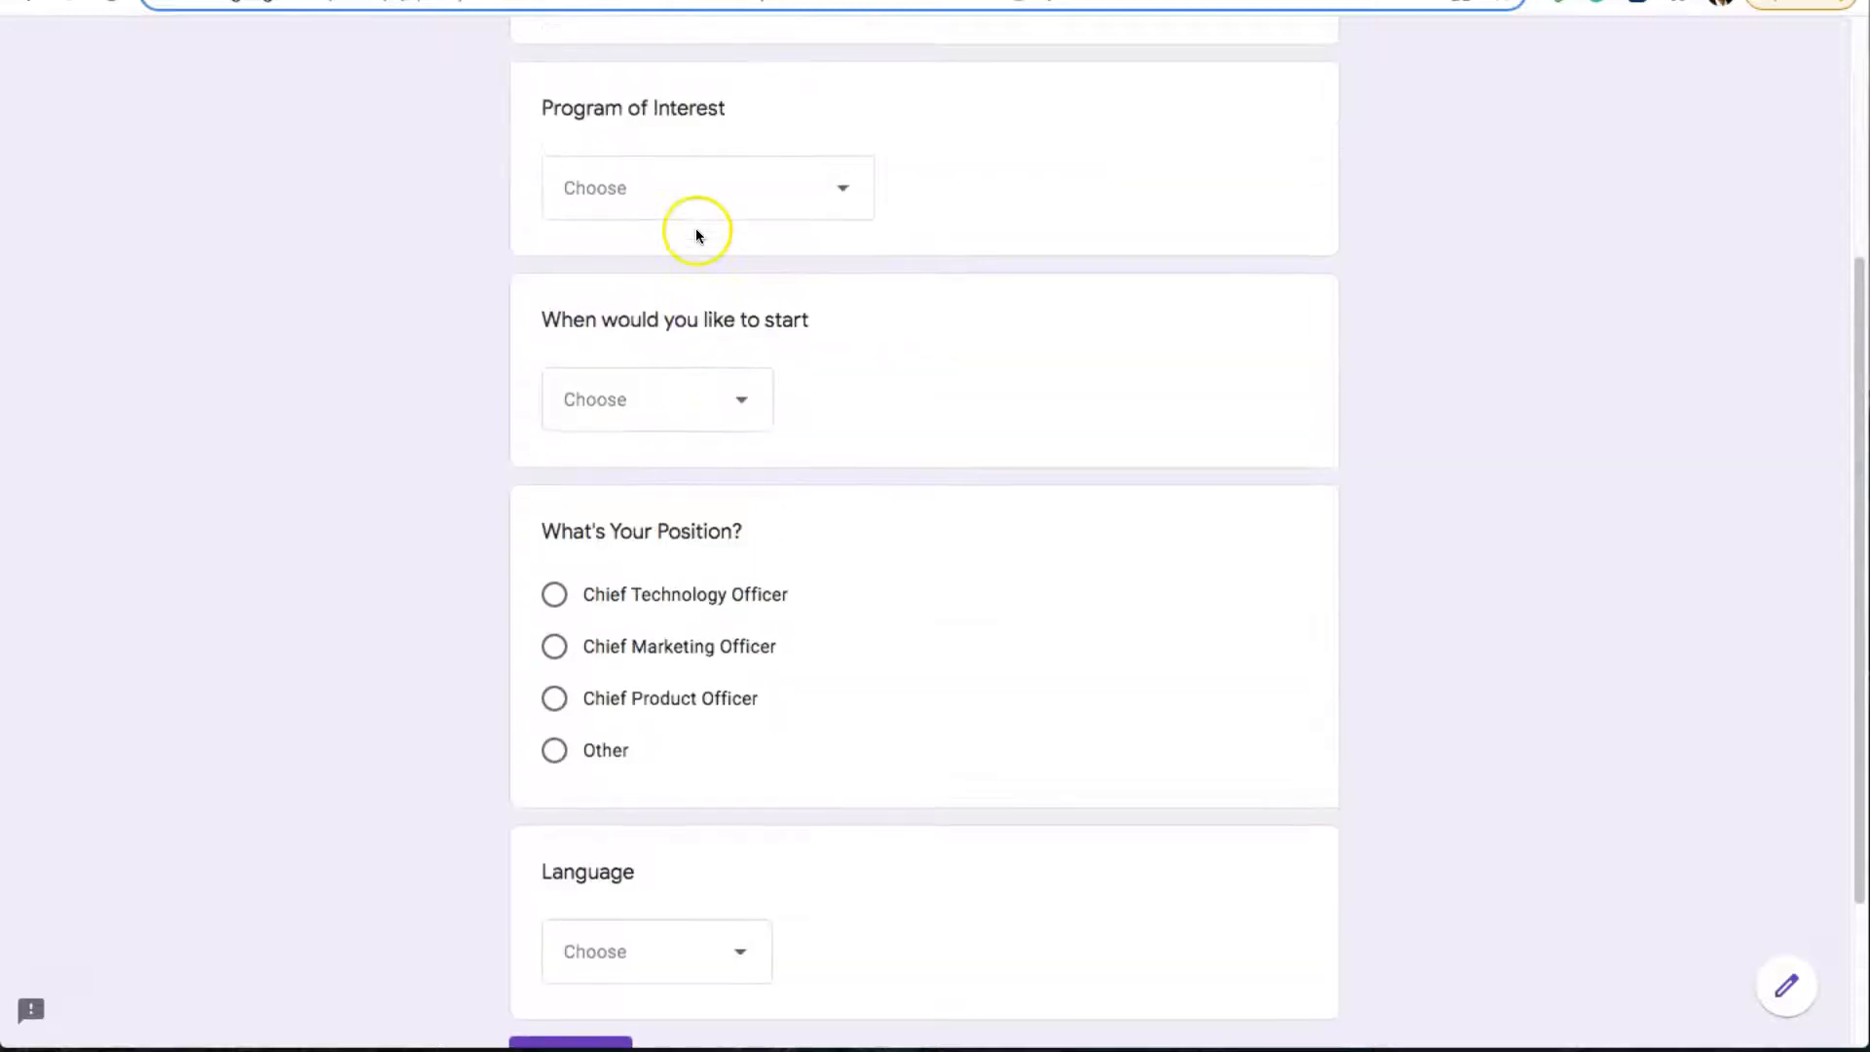
pyautogui.tripleClick(640, 478)
pyautogui.hotkey('ctrl', 'c')
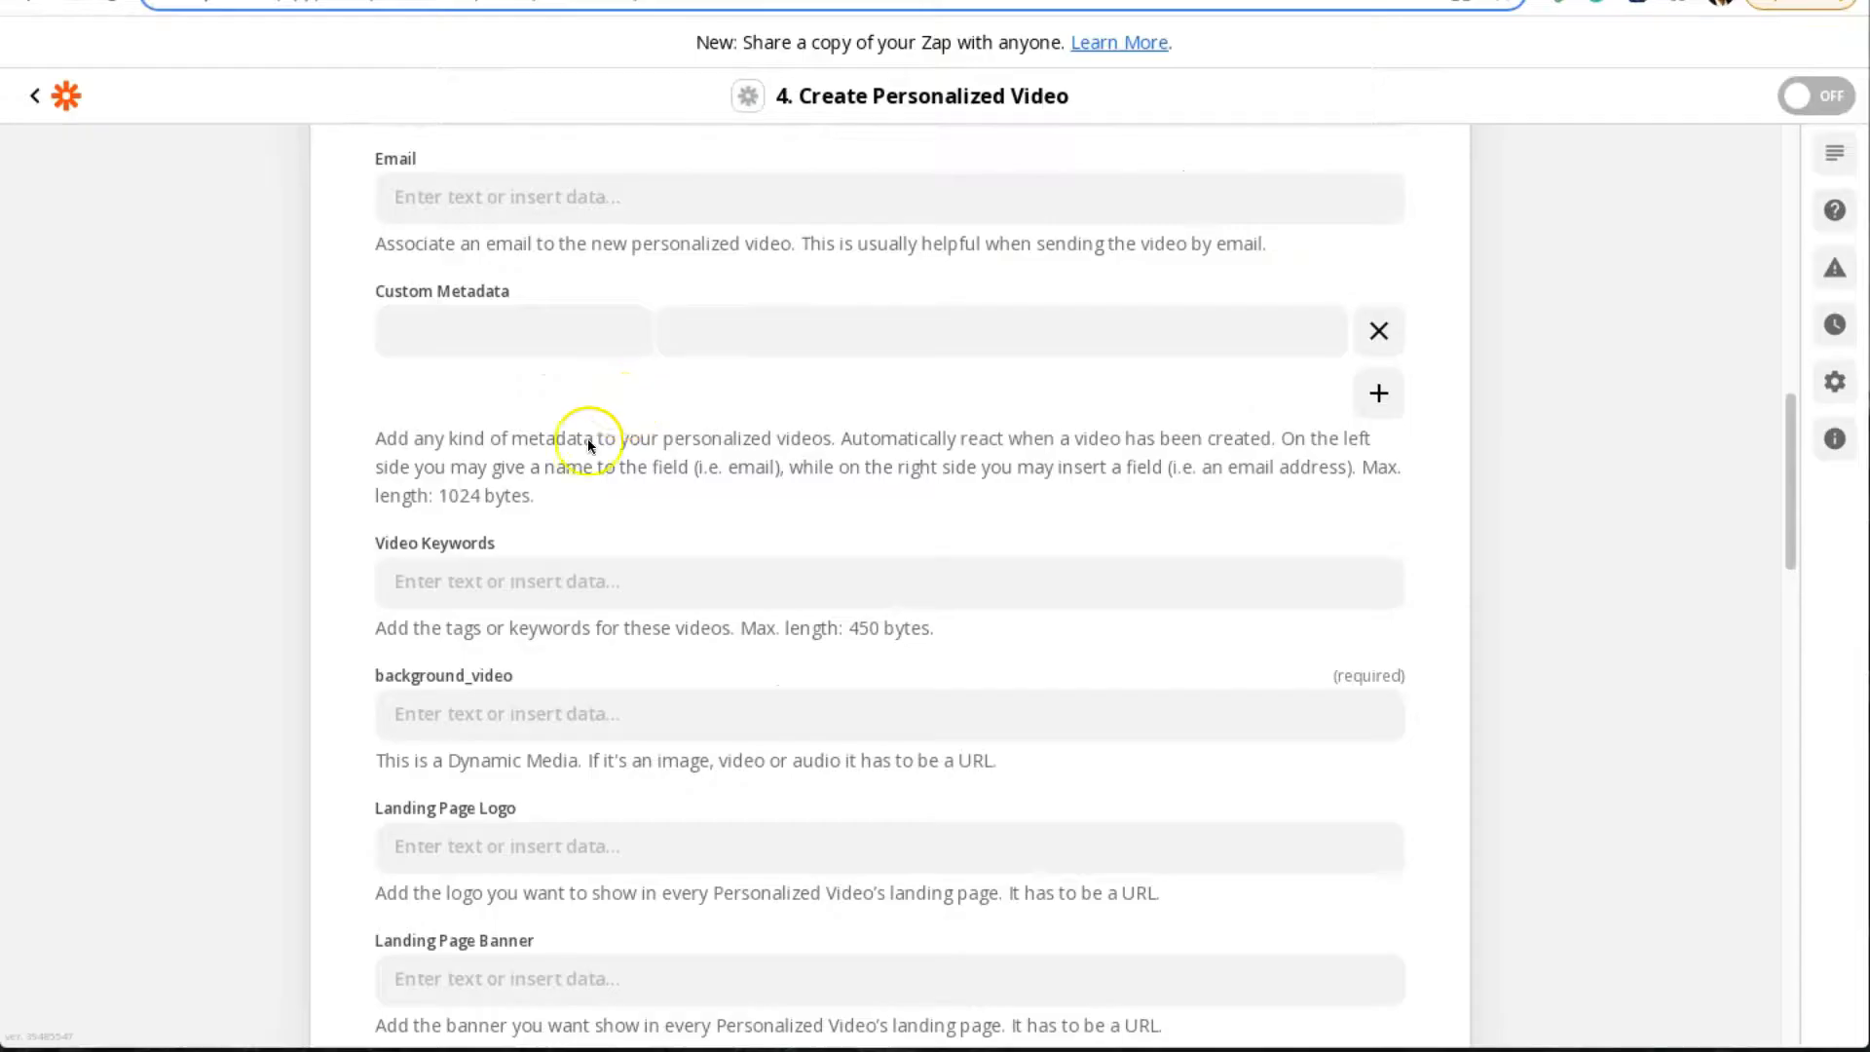
pyautogui.click(514, 329)
pyautogui.hotkey('ctrl', 'v')
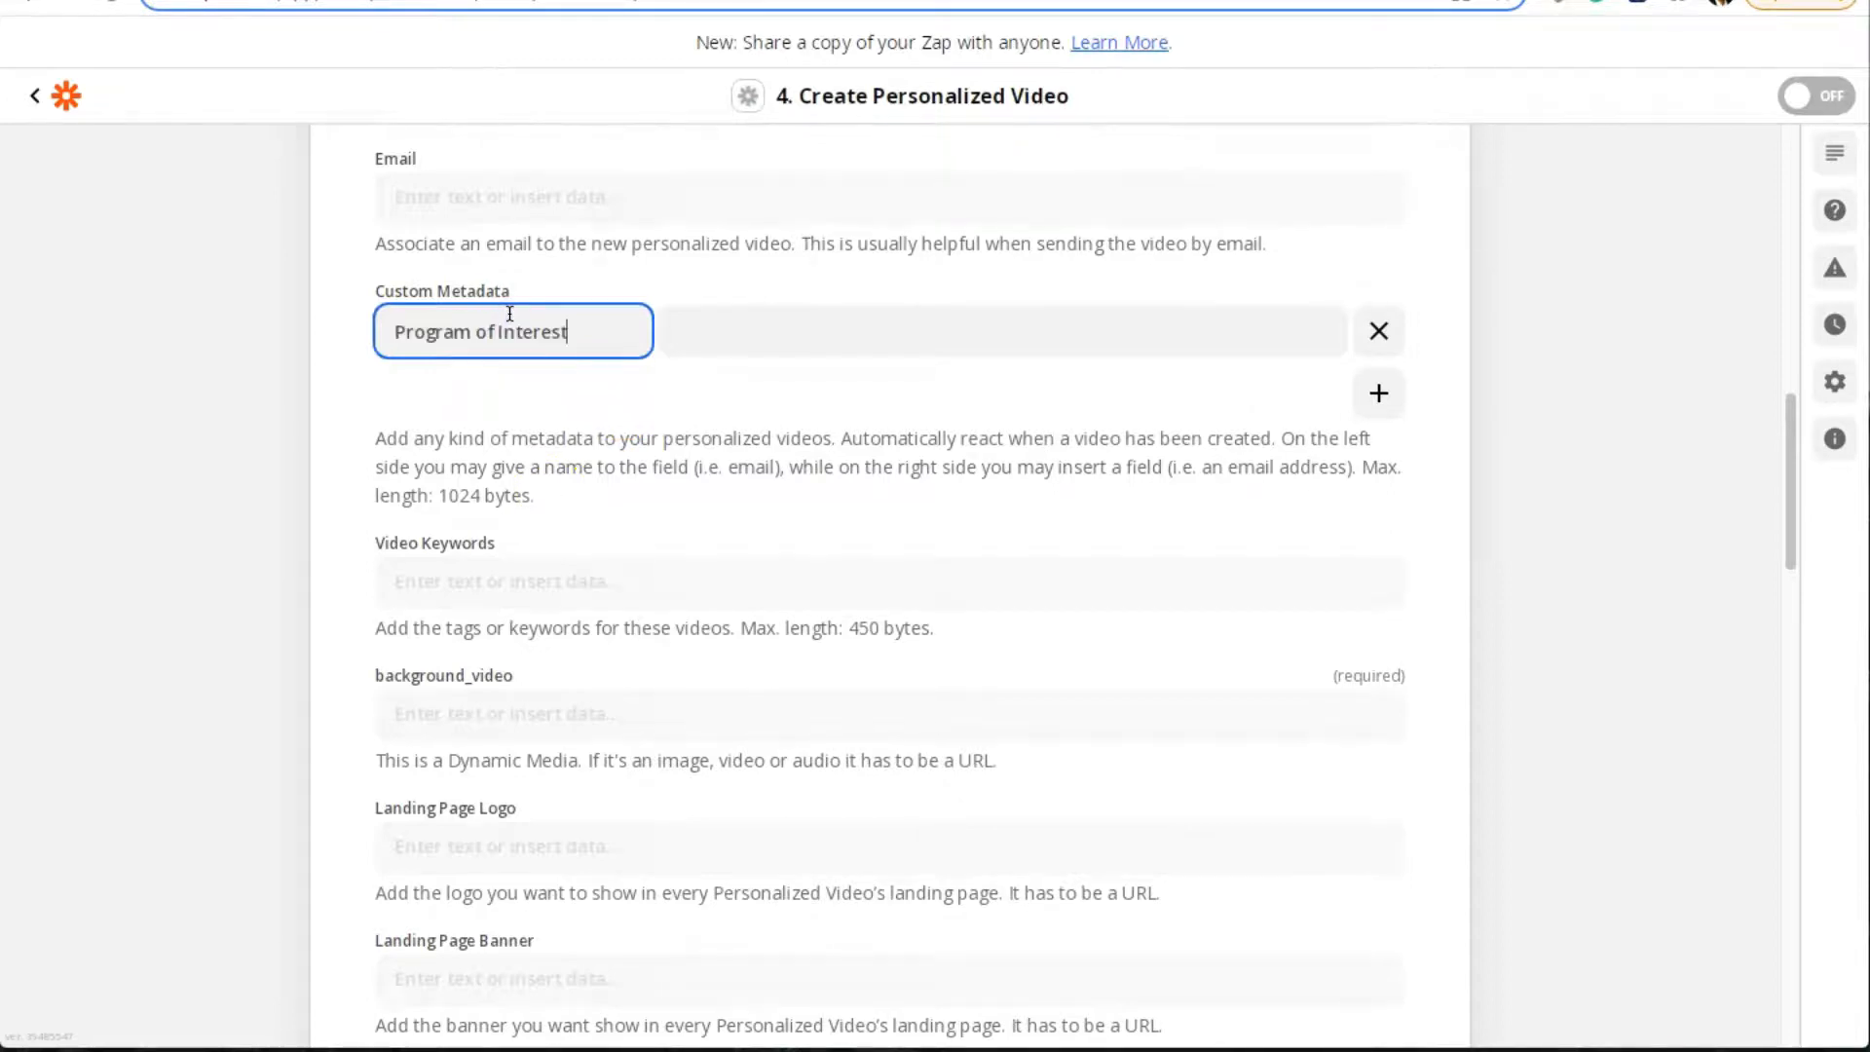
# Set the Program of Interest metadata value to the Program of Interest answer from the Google Forms response
pyautogui.click(892, 354)
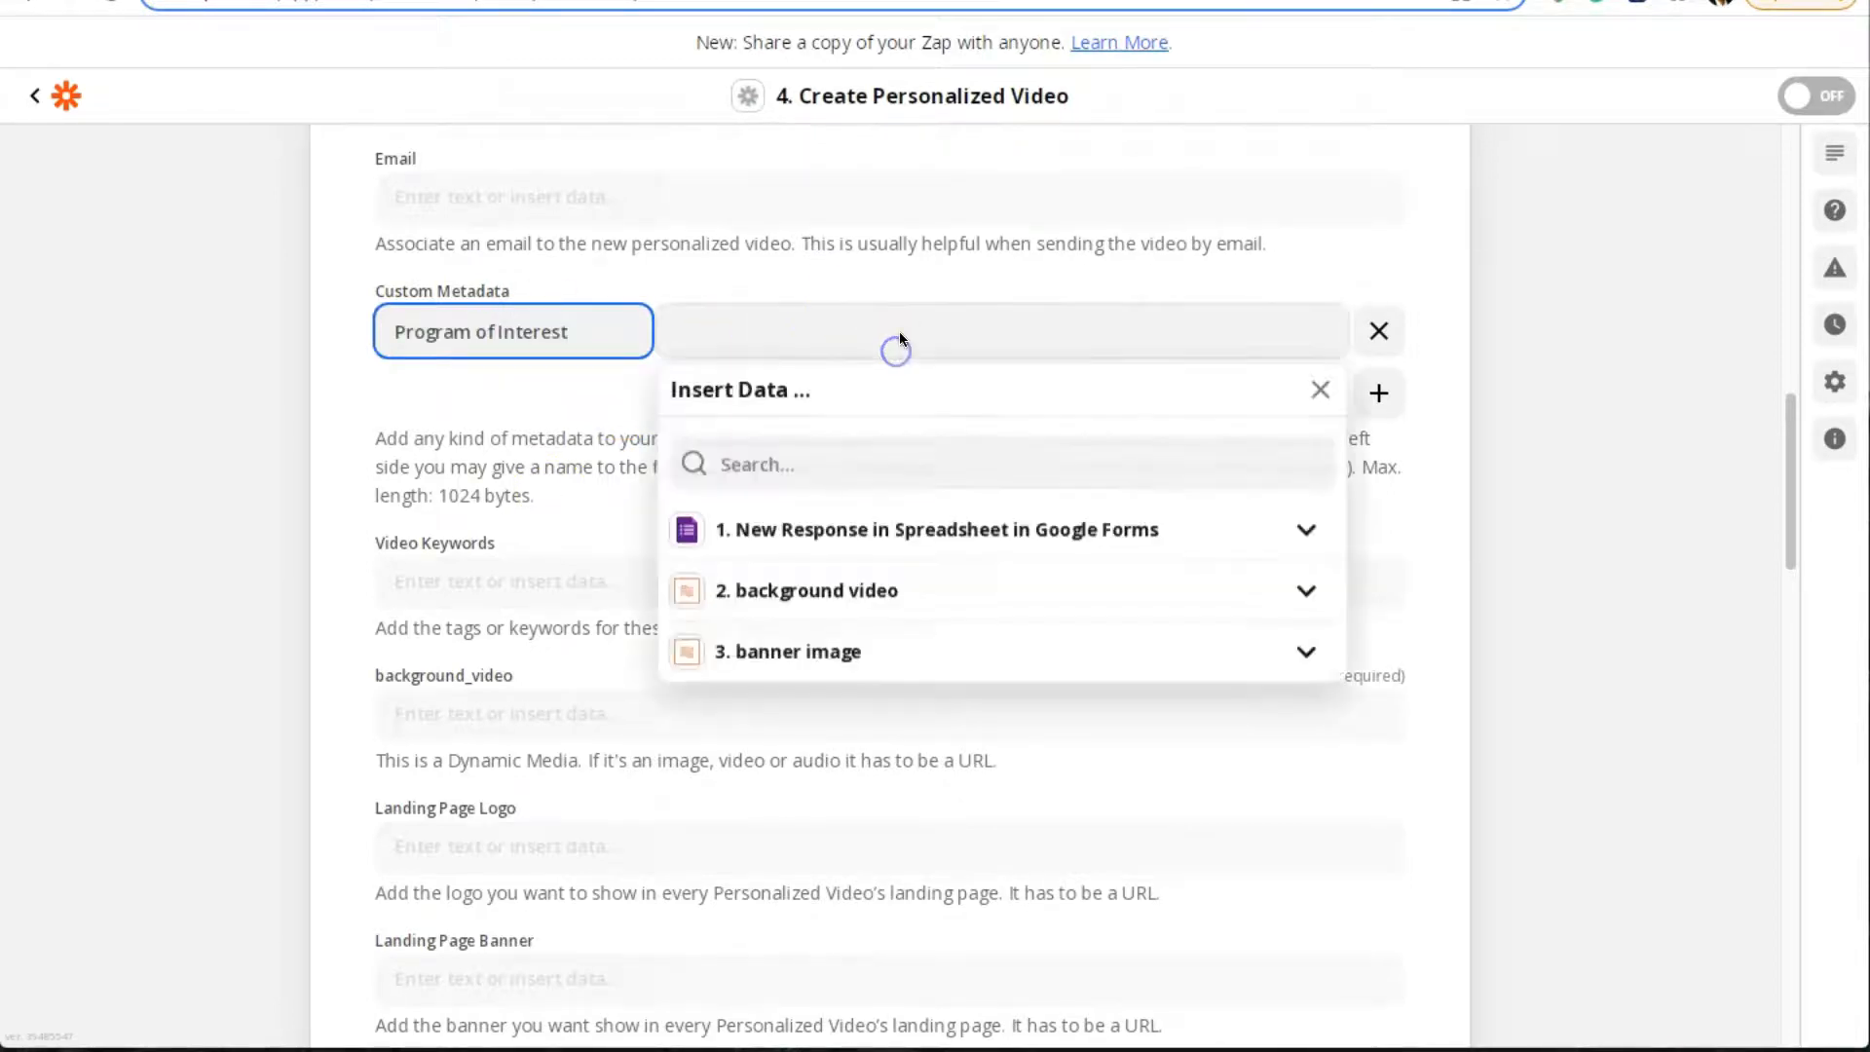
pyautogui.click(1010, 532)
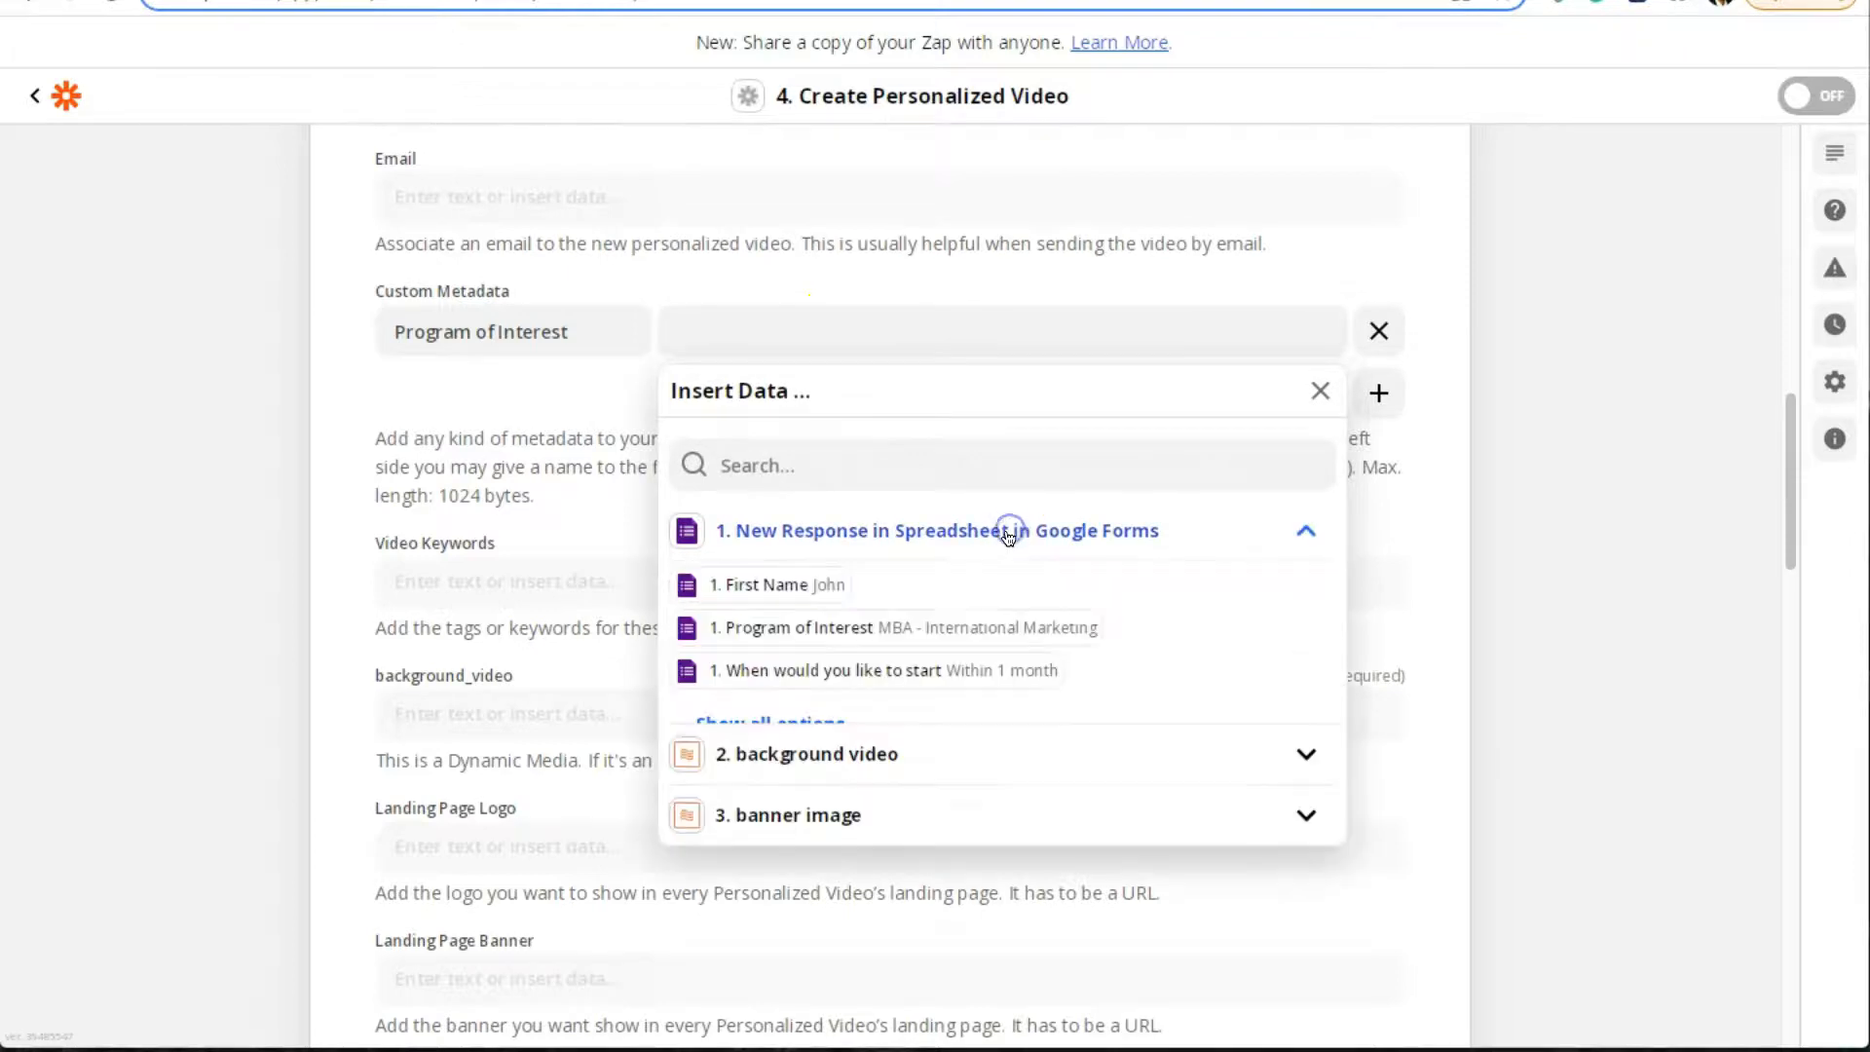
pyautogui.click(792, 631)
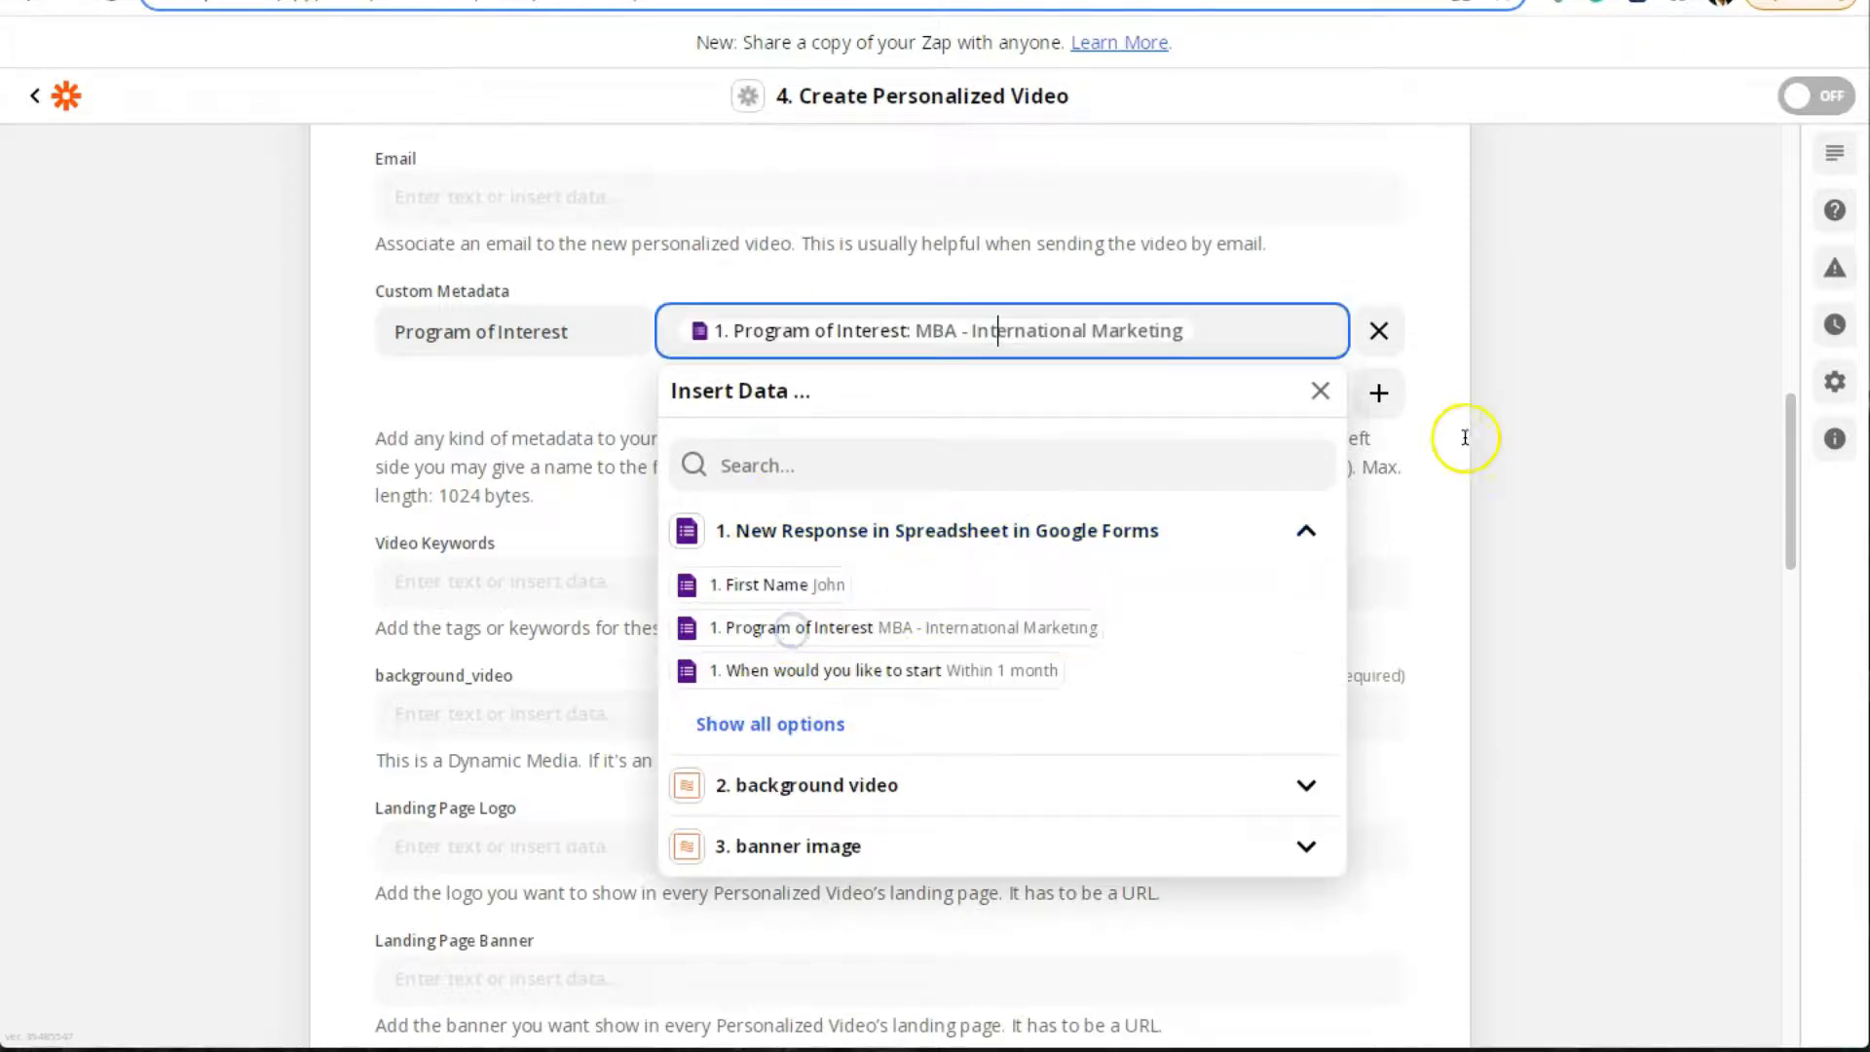
# Add a second custom metadata item named "When would you like to start", copying the question title from the Google Form
pyautogui.click(1378, 394)
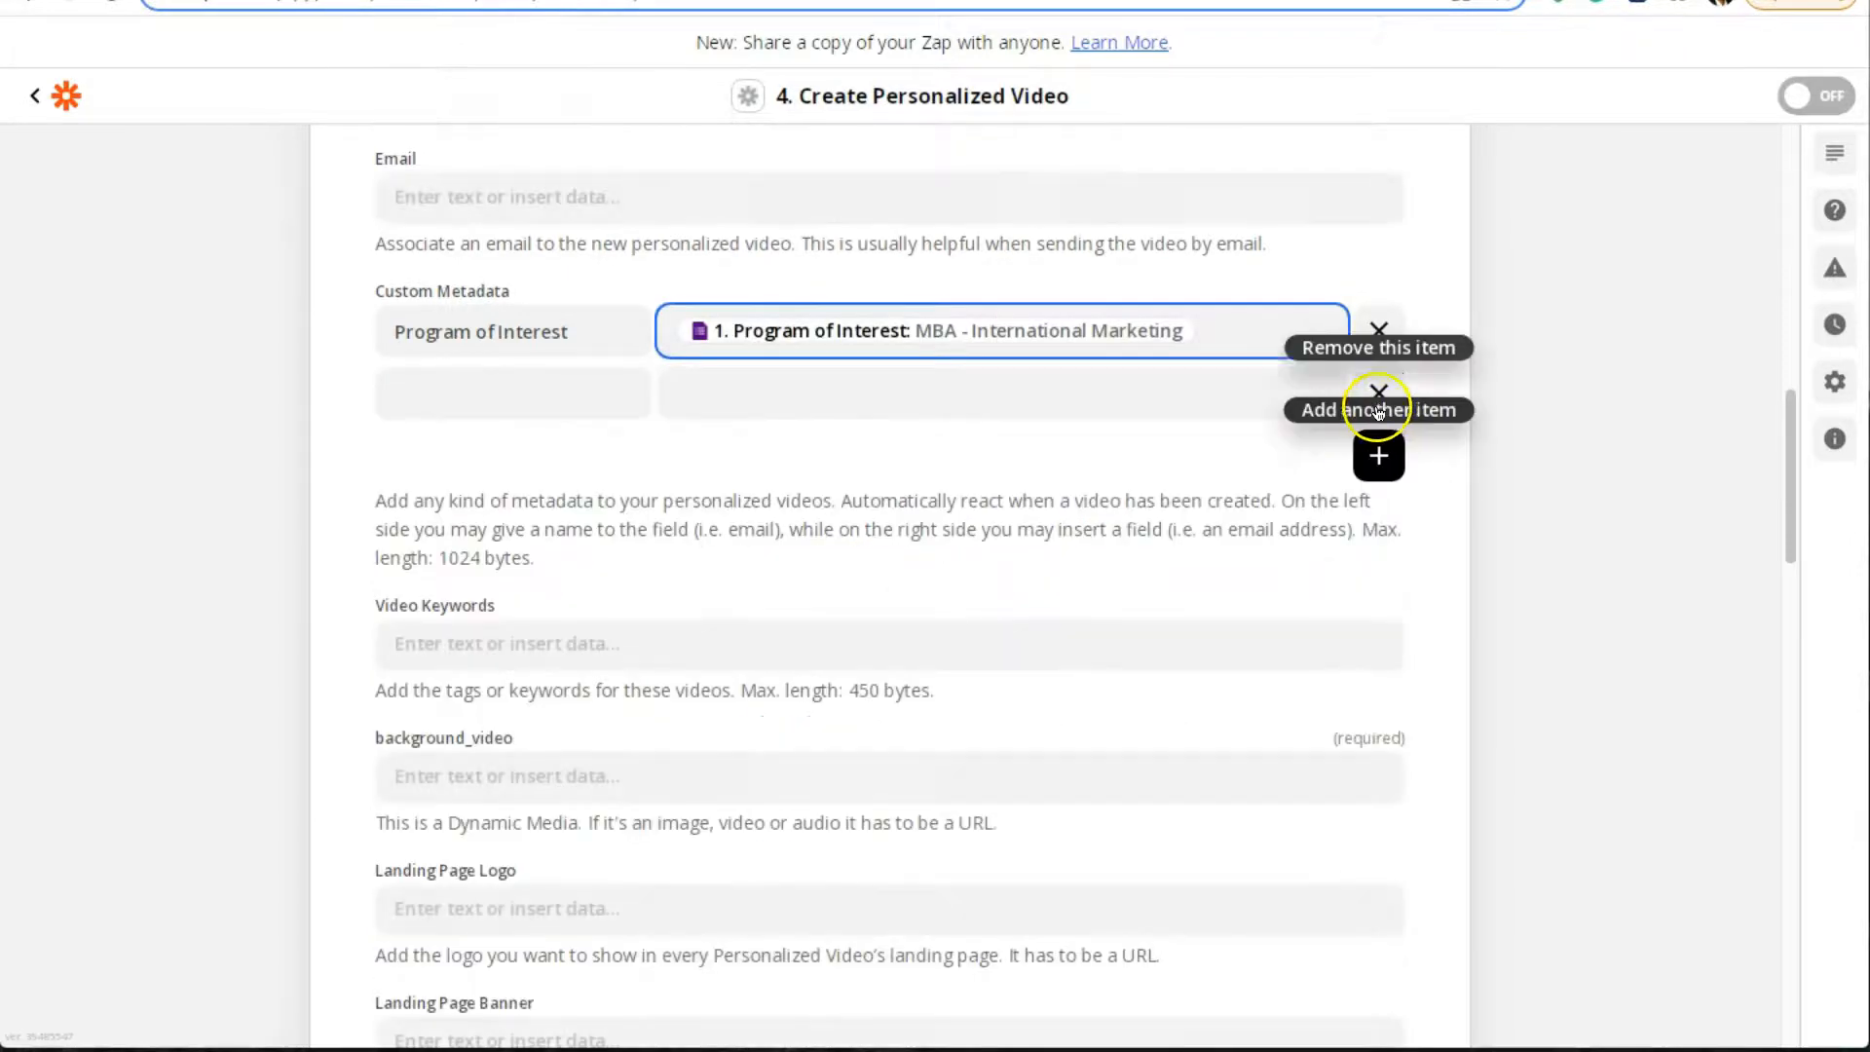
pyautogui.click(488, 395)
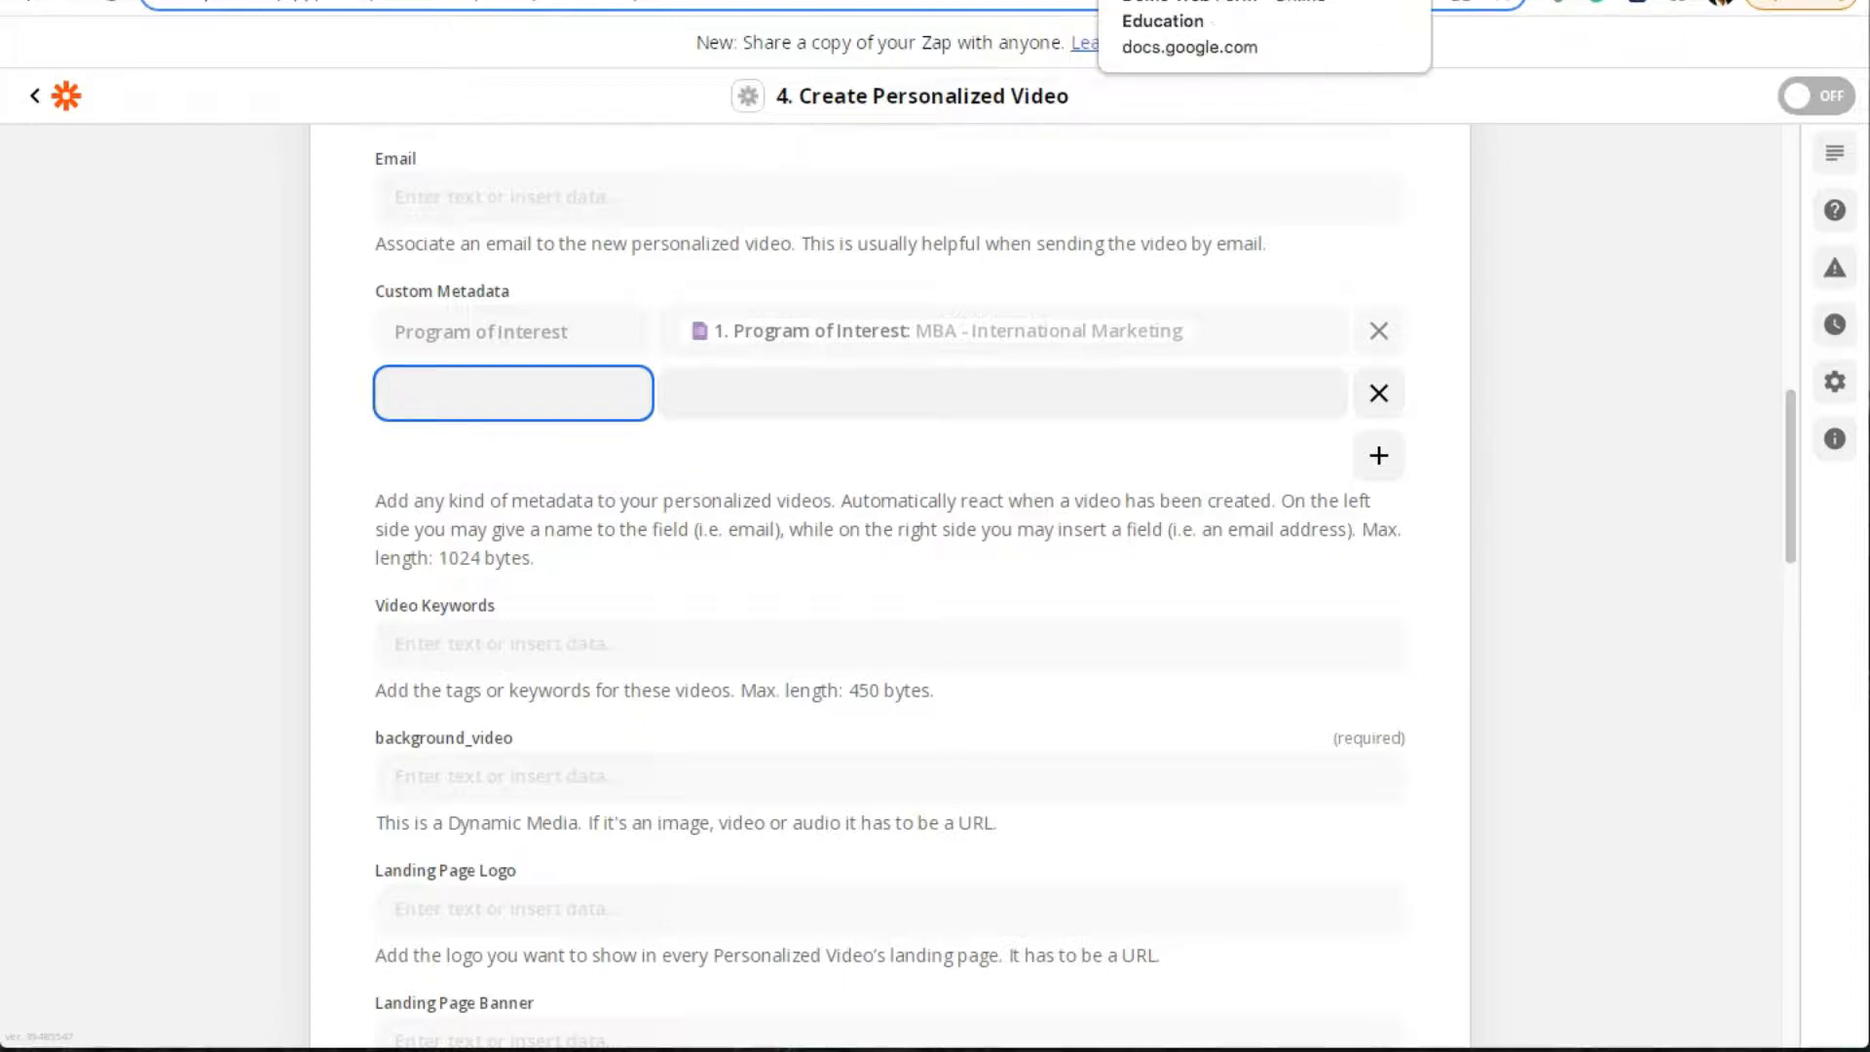
pyautogui.click(1178, 1)
pyautogui.scroll(-1, 648, 633)
pyautogui.scroll(-1, 648, 633)
pyautogui.tripleClick(639, 548)
pyautogui.hotkey('ctrl', 'c')
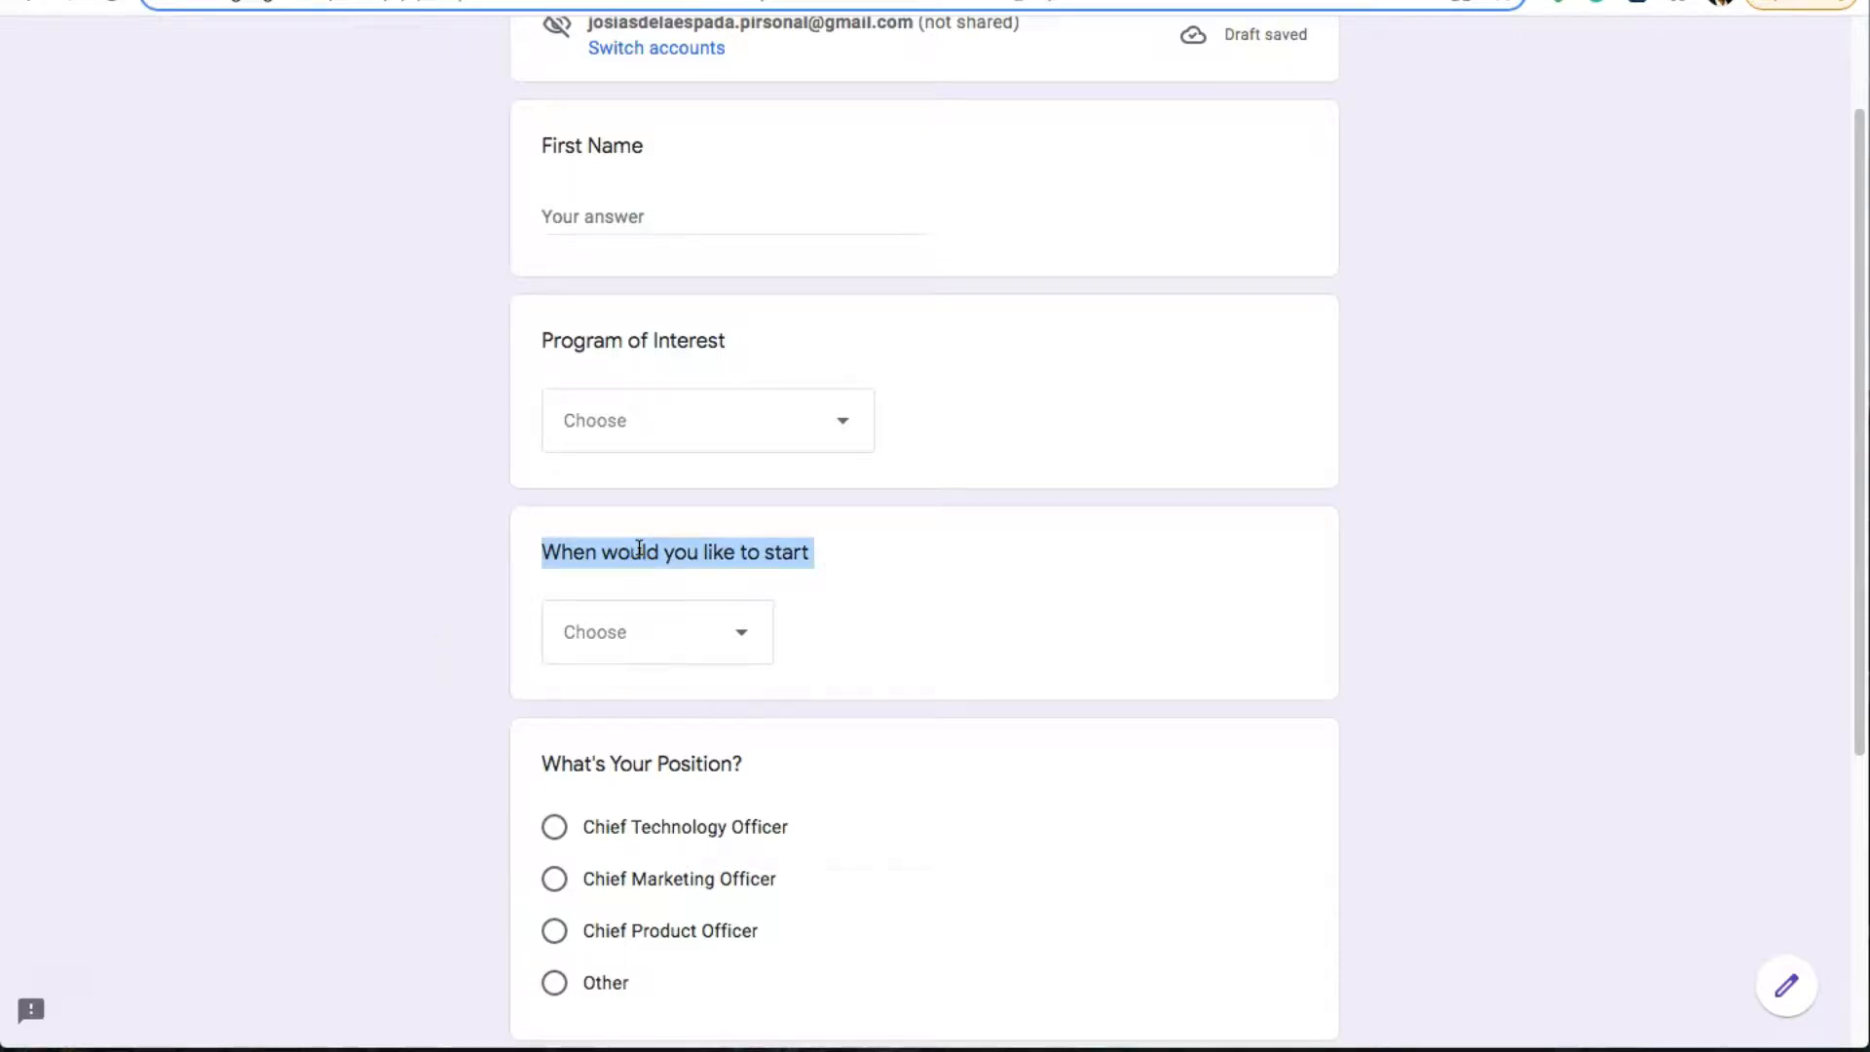
pyautogui.click(647, 12)
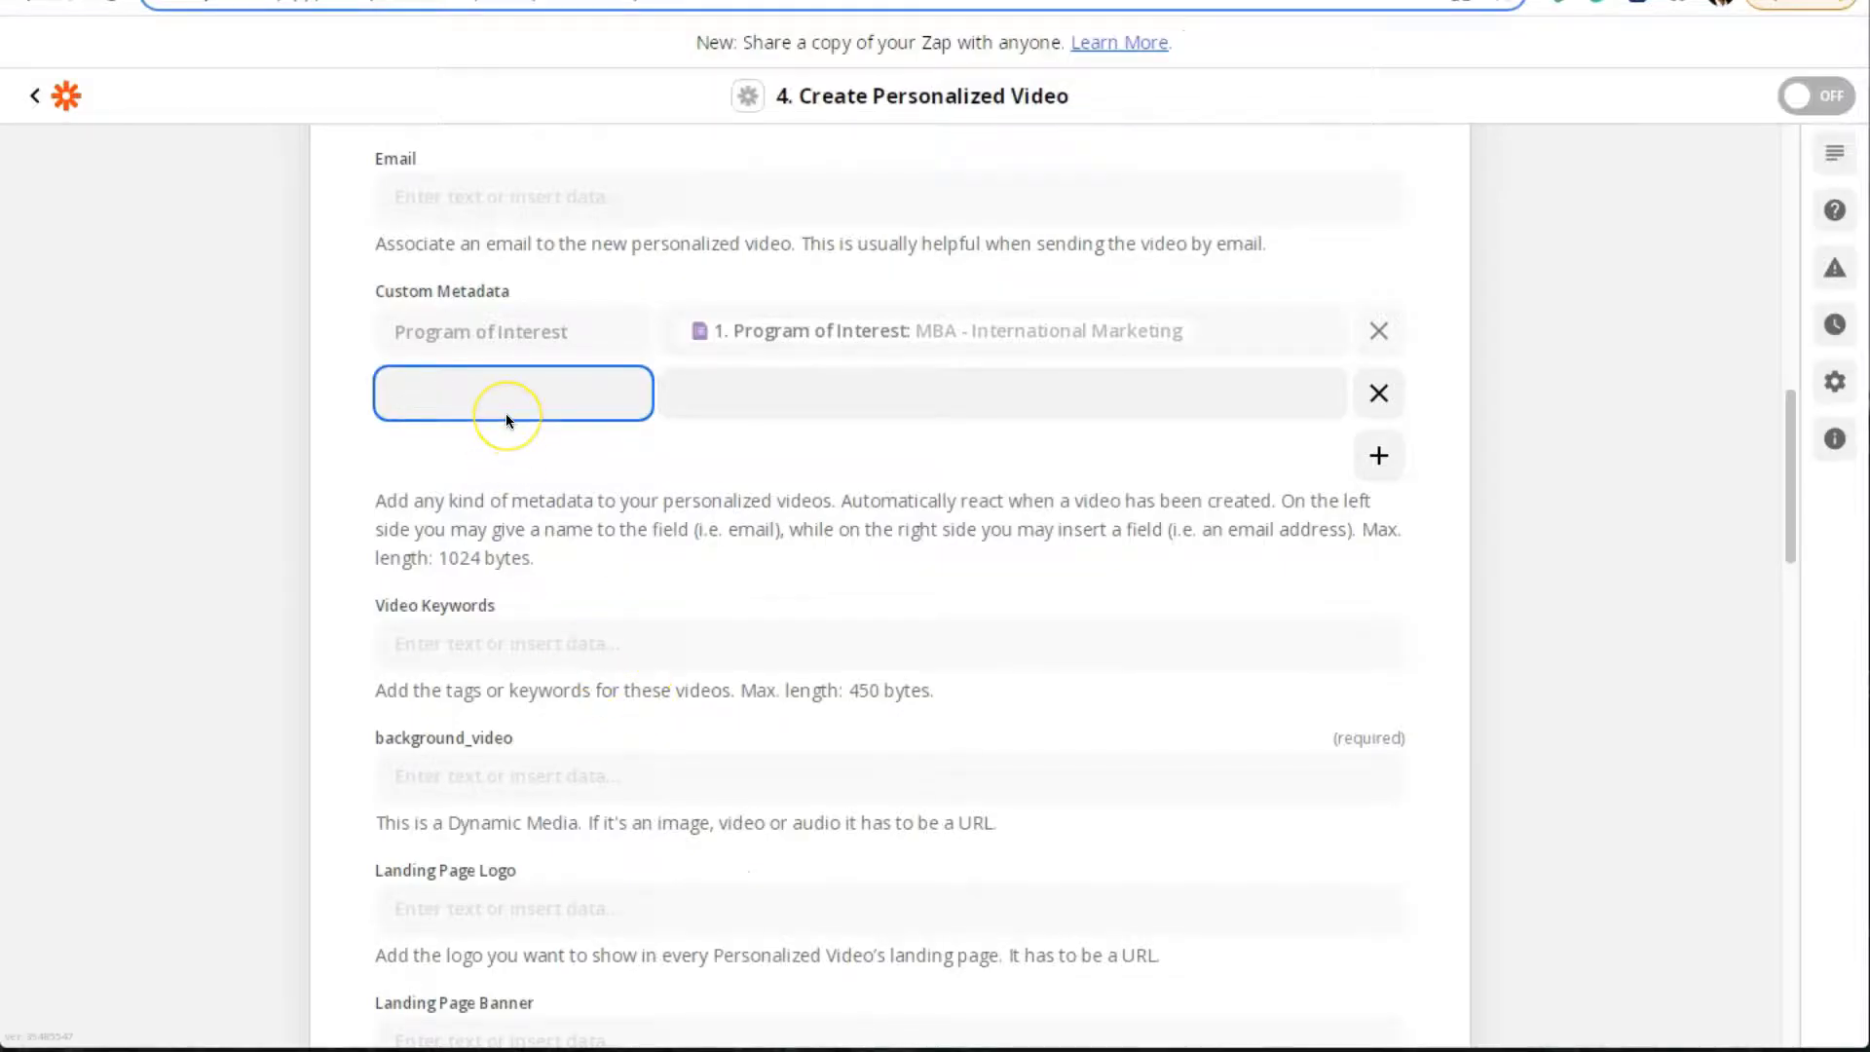
pyautogui.hotkey('ctrl', 'v')
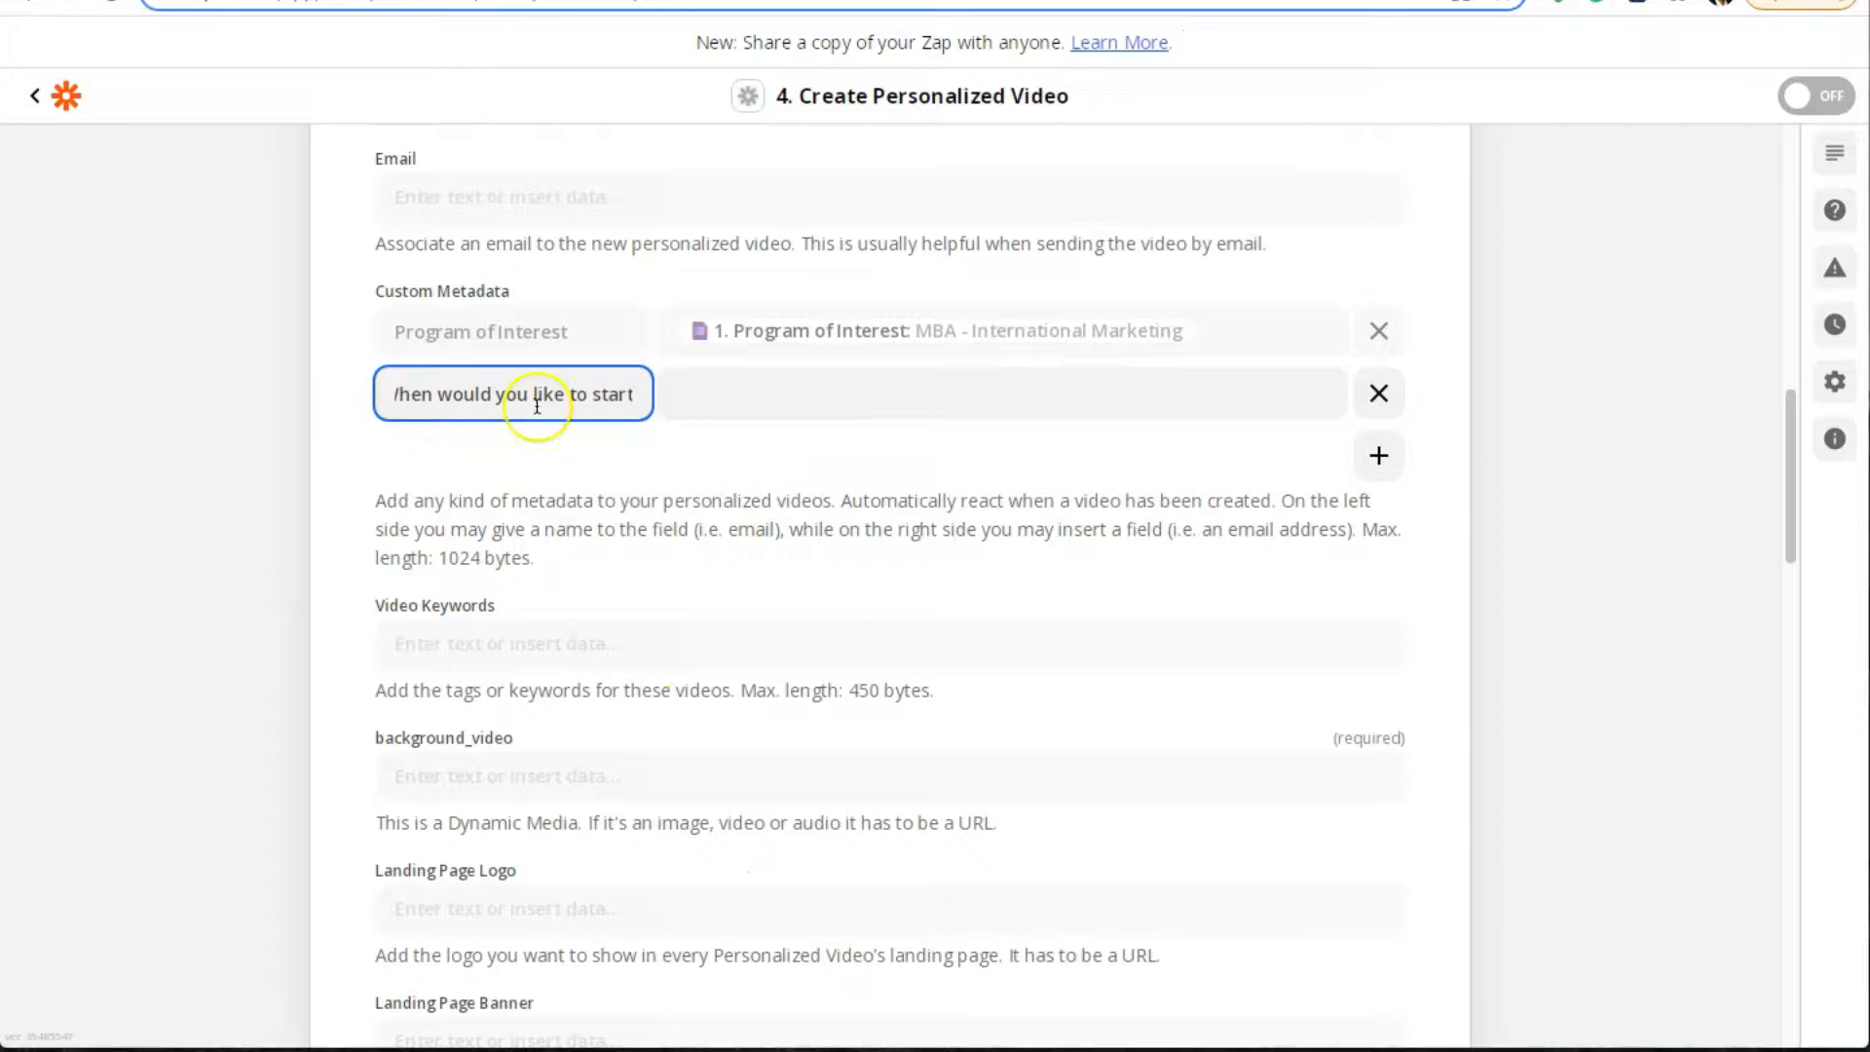
# Set the second metadata value to the "When would you like to start" form answer and add a third empty metadata item
pyautogui.click(1026, 389)
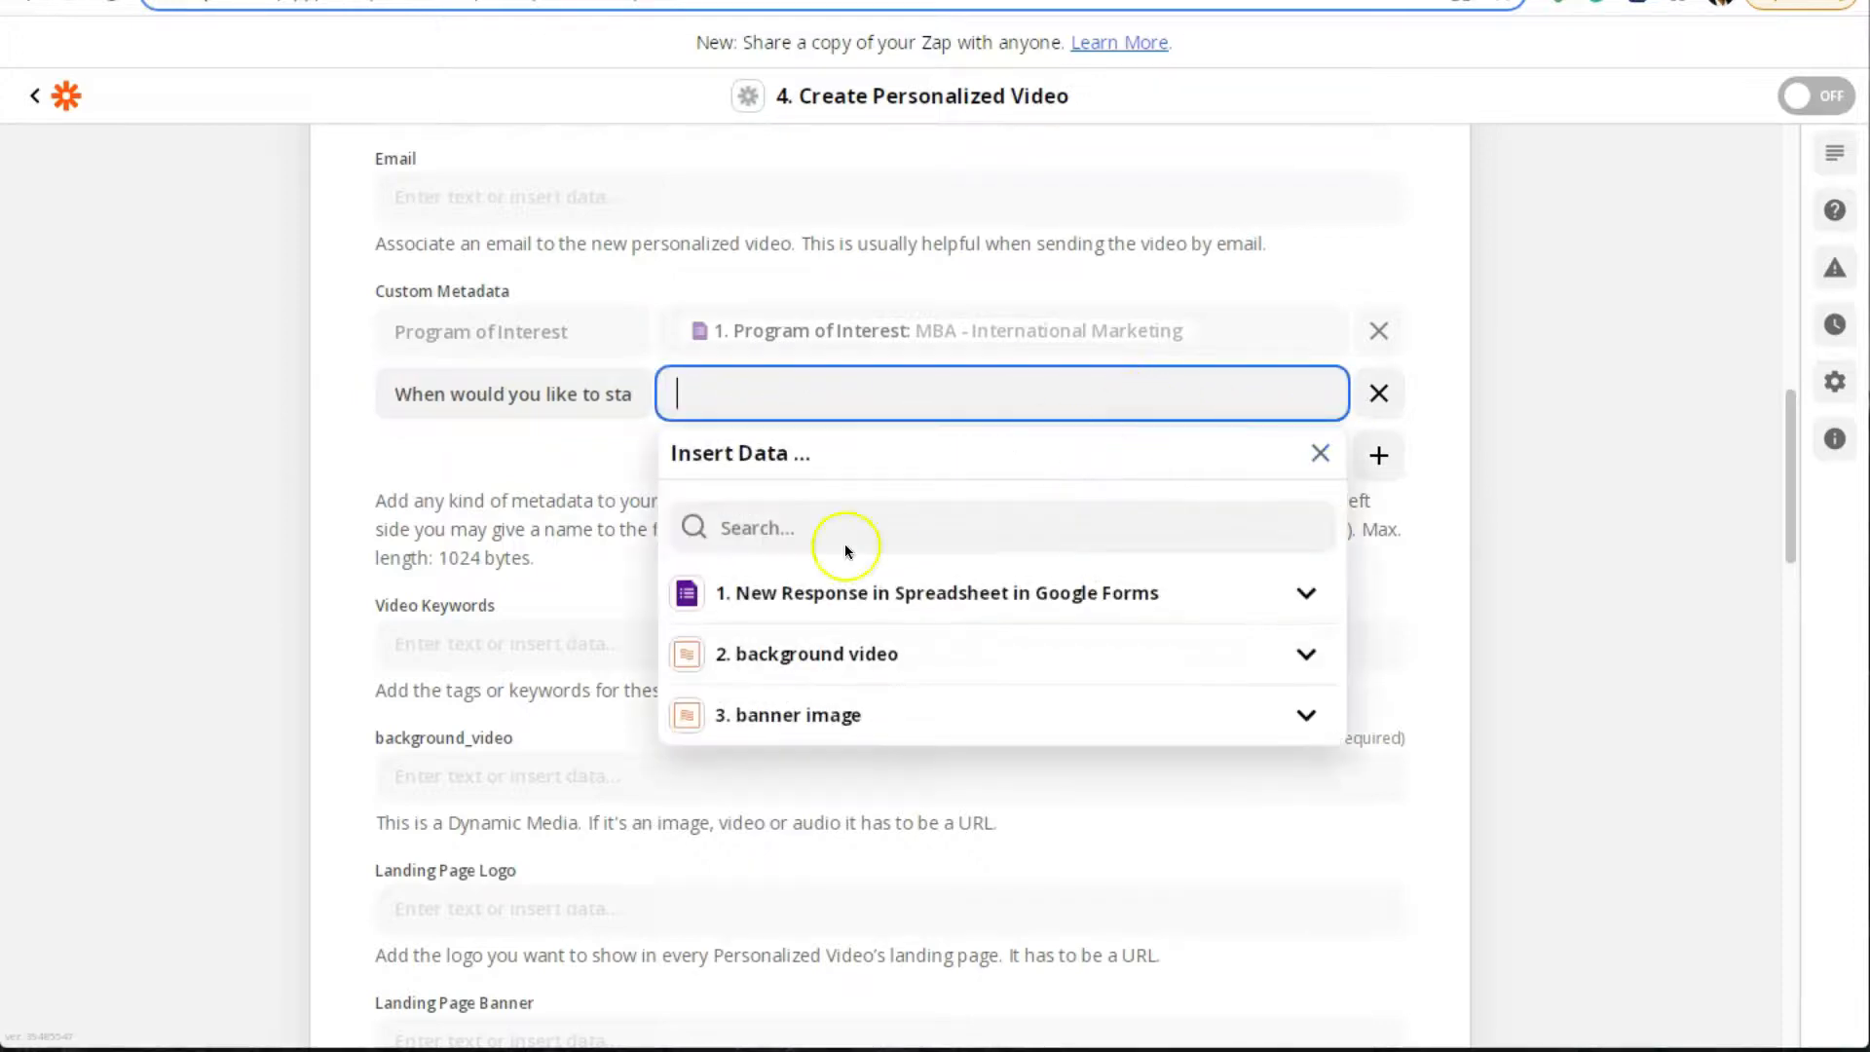
pyautogui.click(837, 596)
pyautogui.click(801, 732)
pyautogui.click(1378, 458)
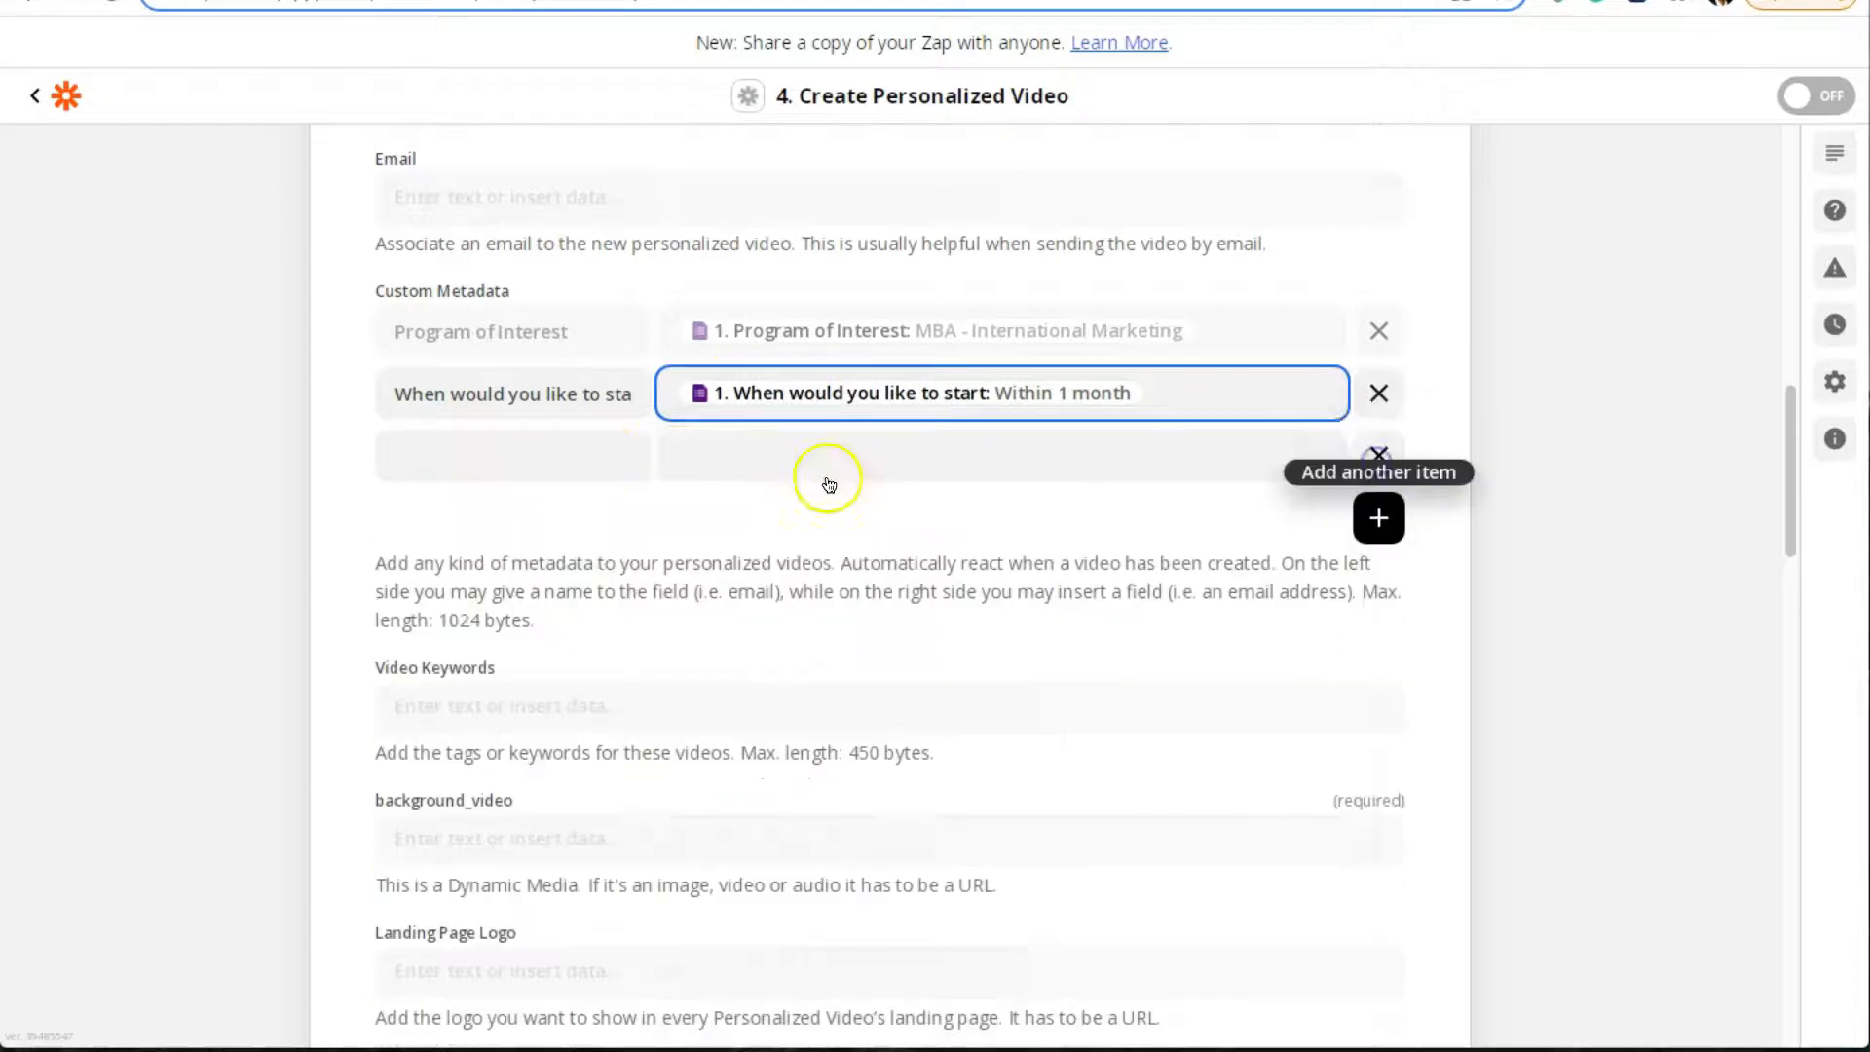
# Name the third custom metadata item "What's Your Position?", copying the question title from the Google Form
pyautogui.click(546, 454)
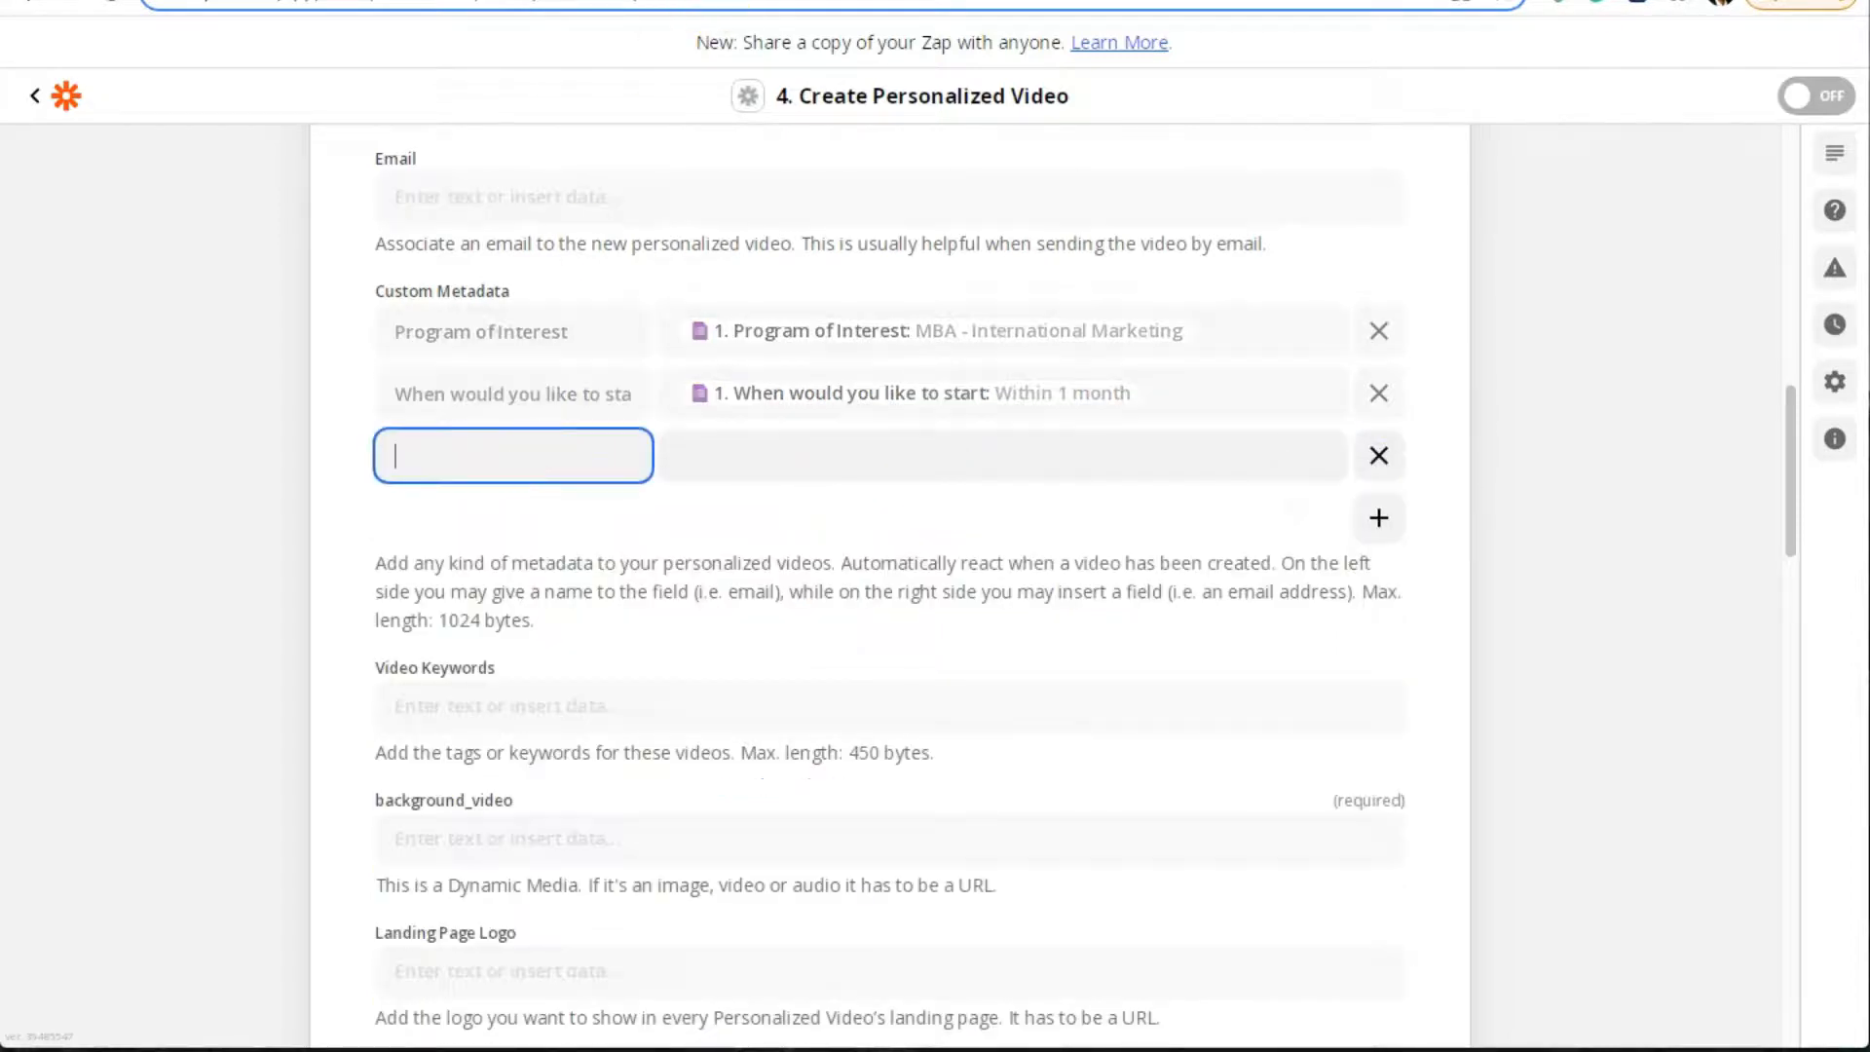
pyautogui.click(721, 2)
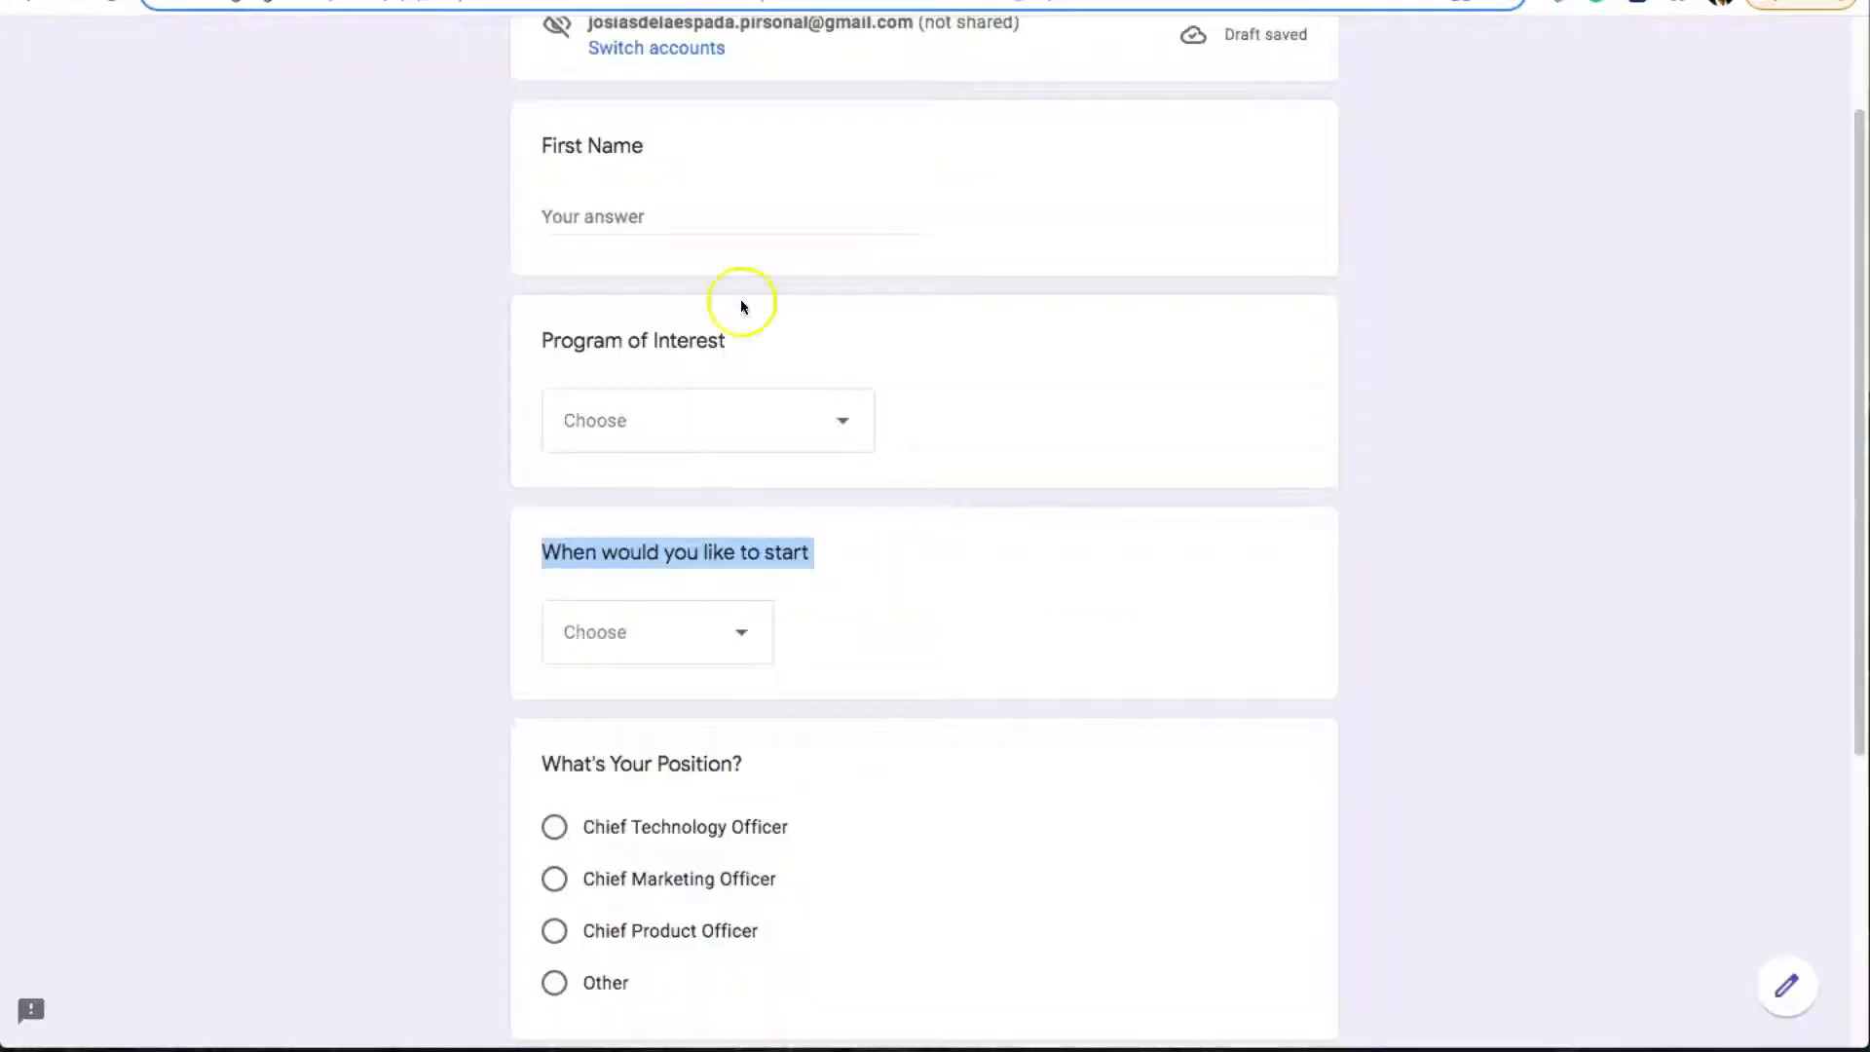
pyautogui.scroll(-1, 590, 726)
pyautogui.tripleClick(589, 725)
pyautogui.hotkey('ctrl', 'c')
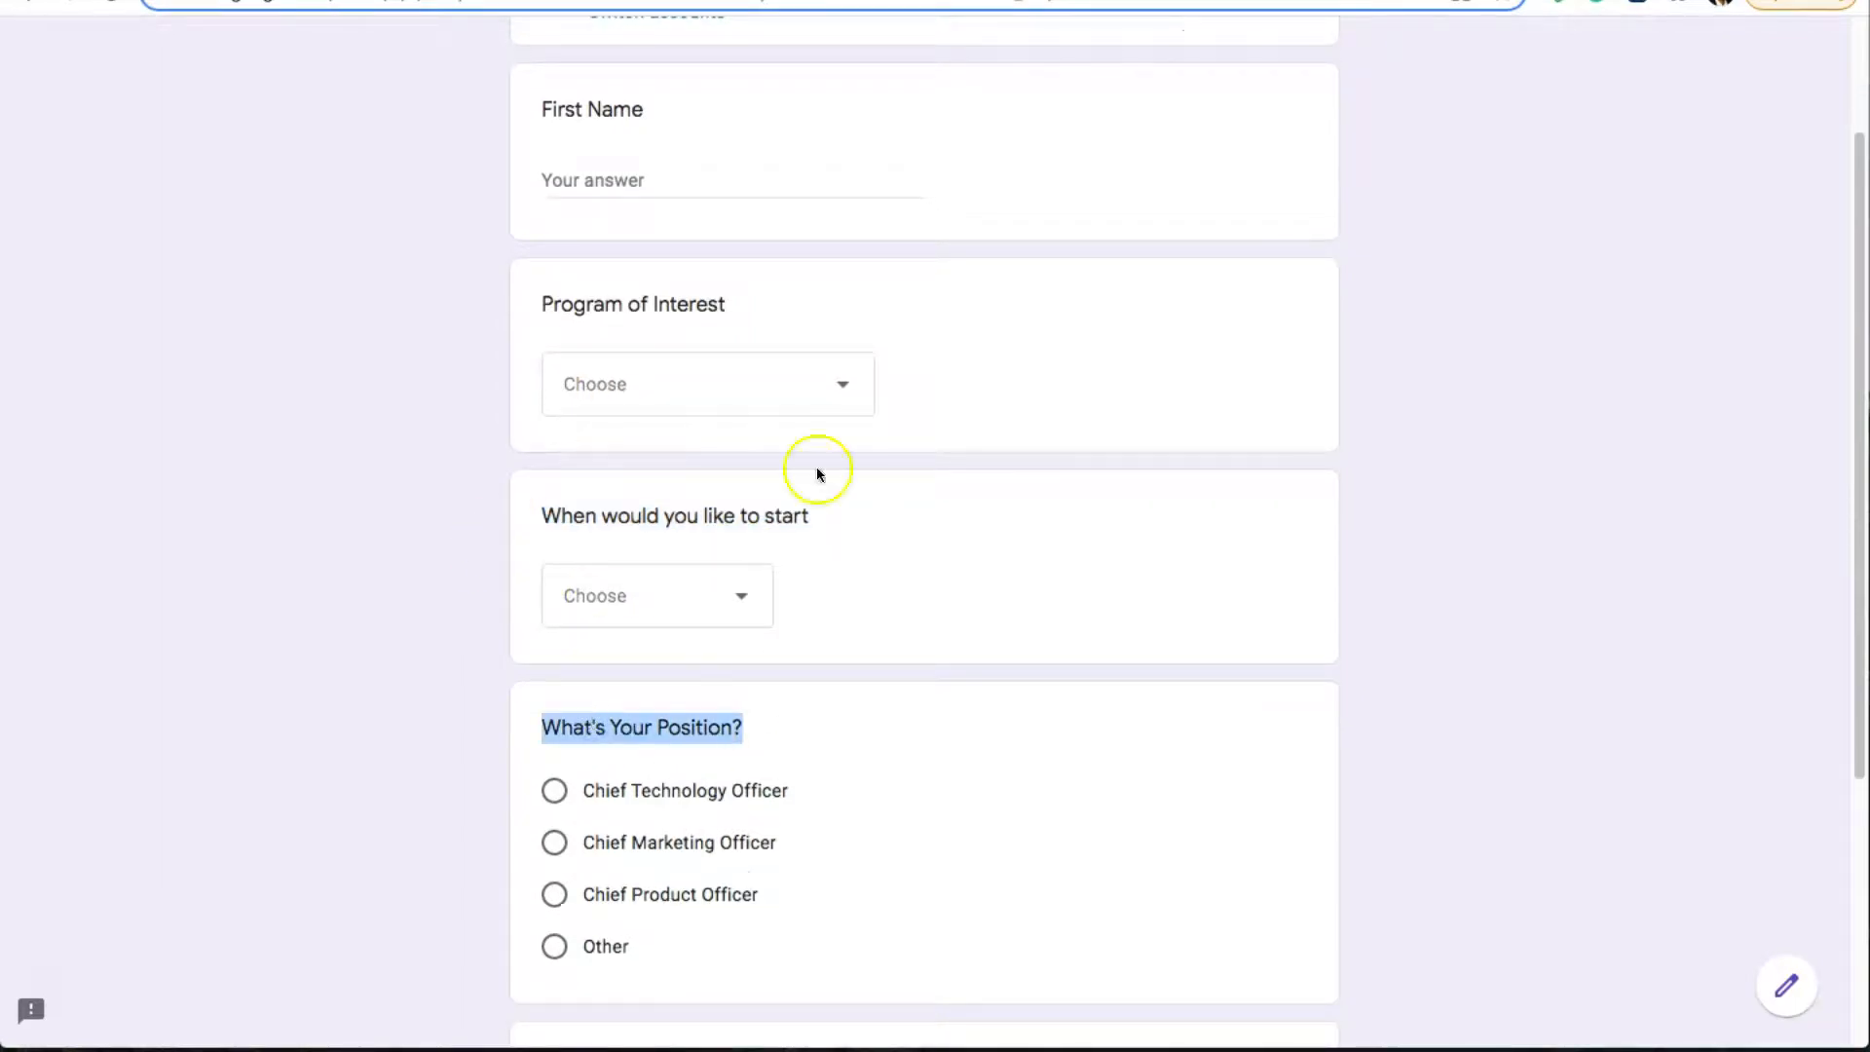
pyautogui.click(964, 2)
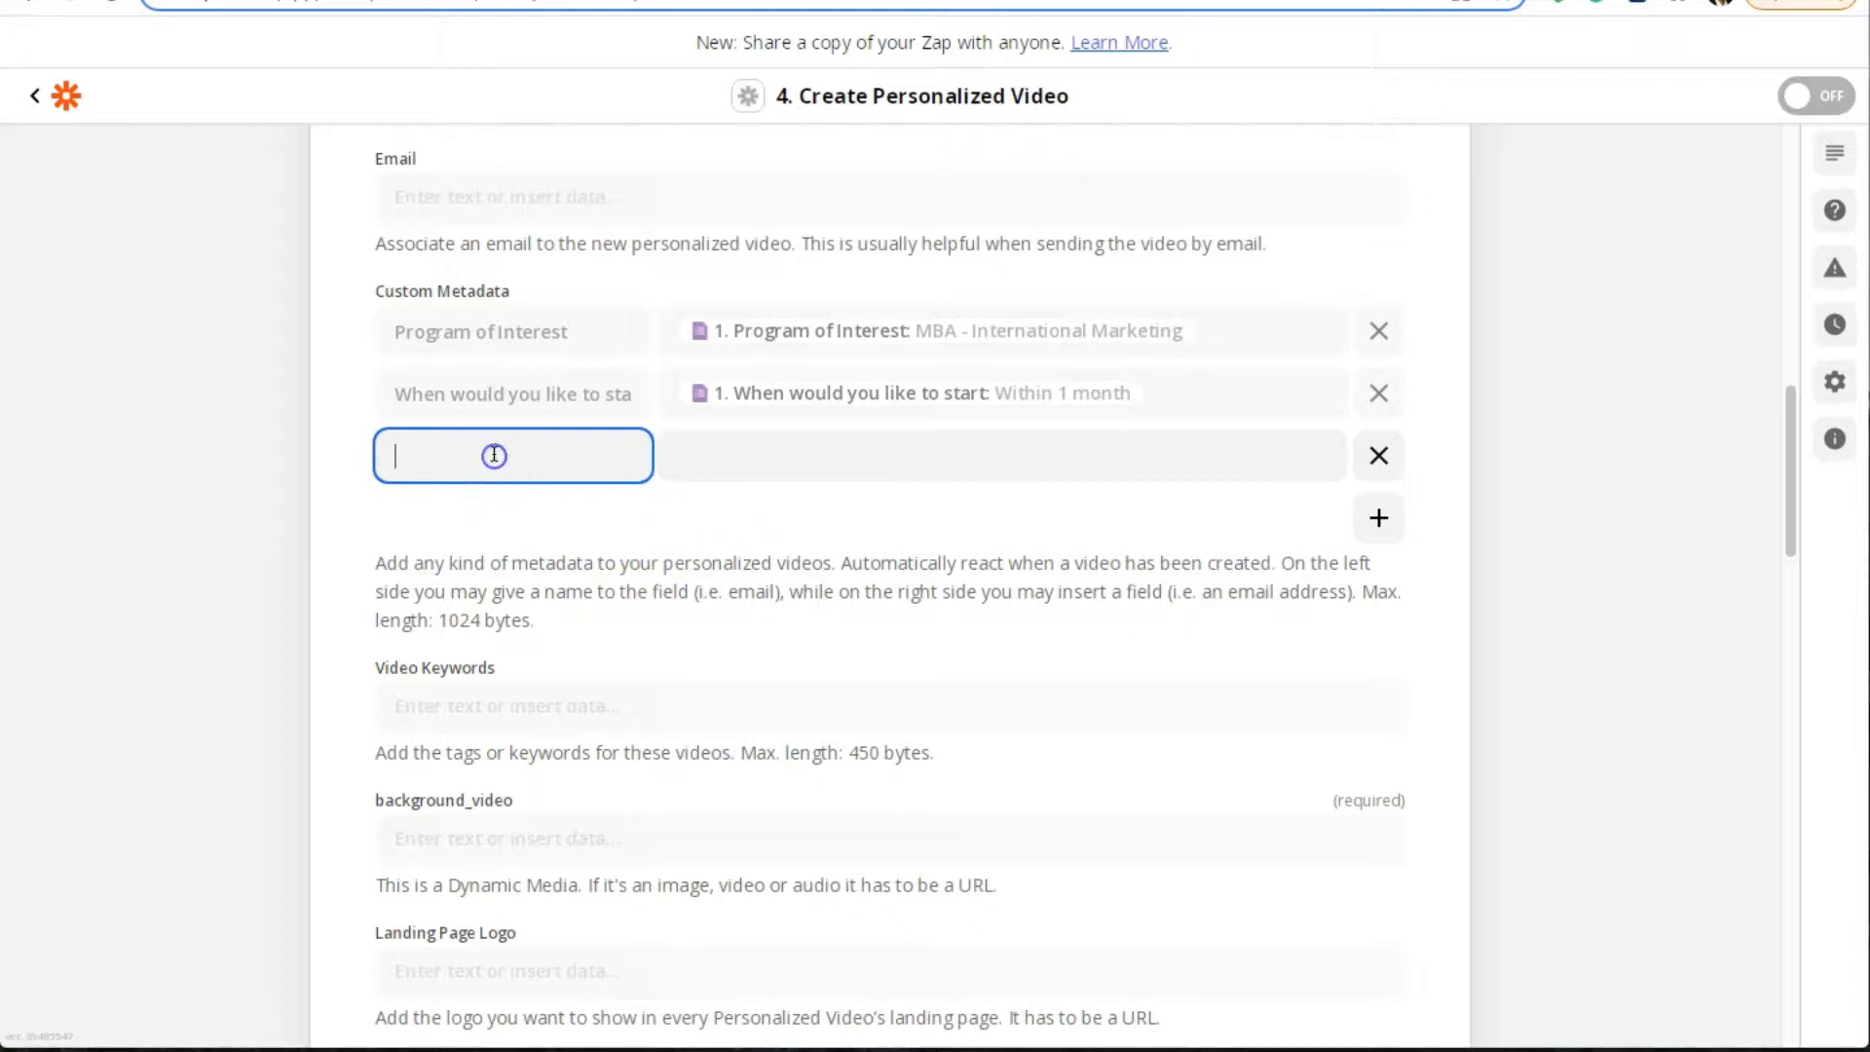
pyautogui.hotkey('ctrl', 'v')
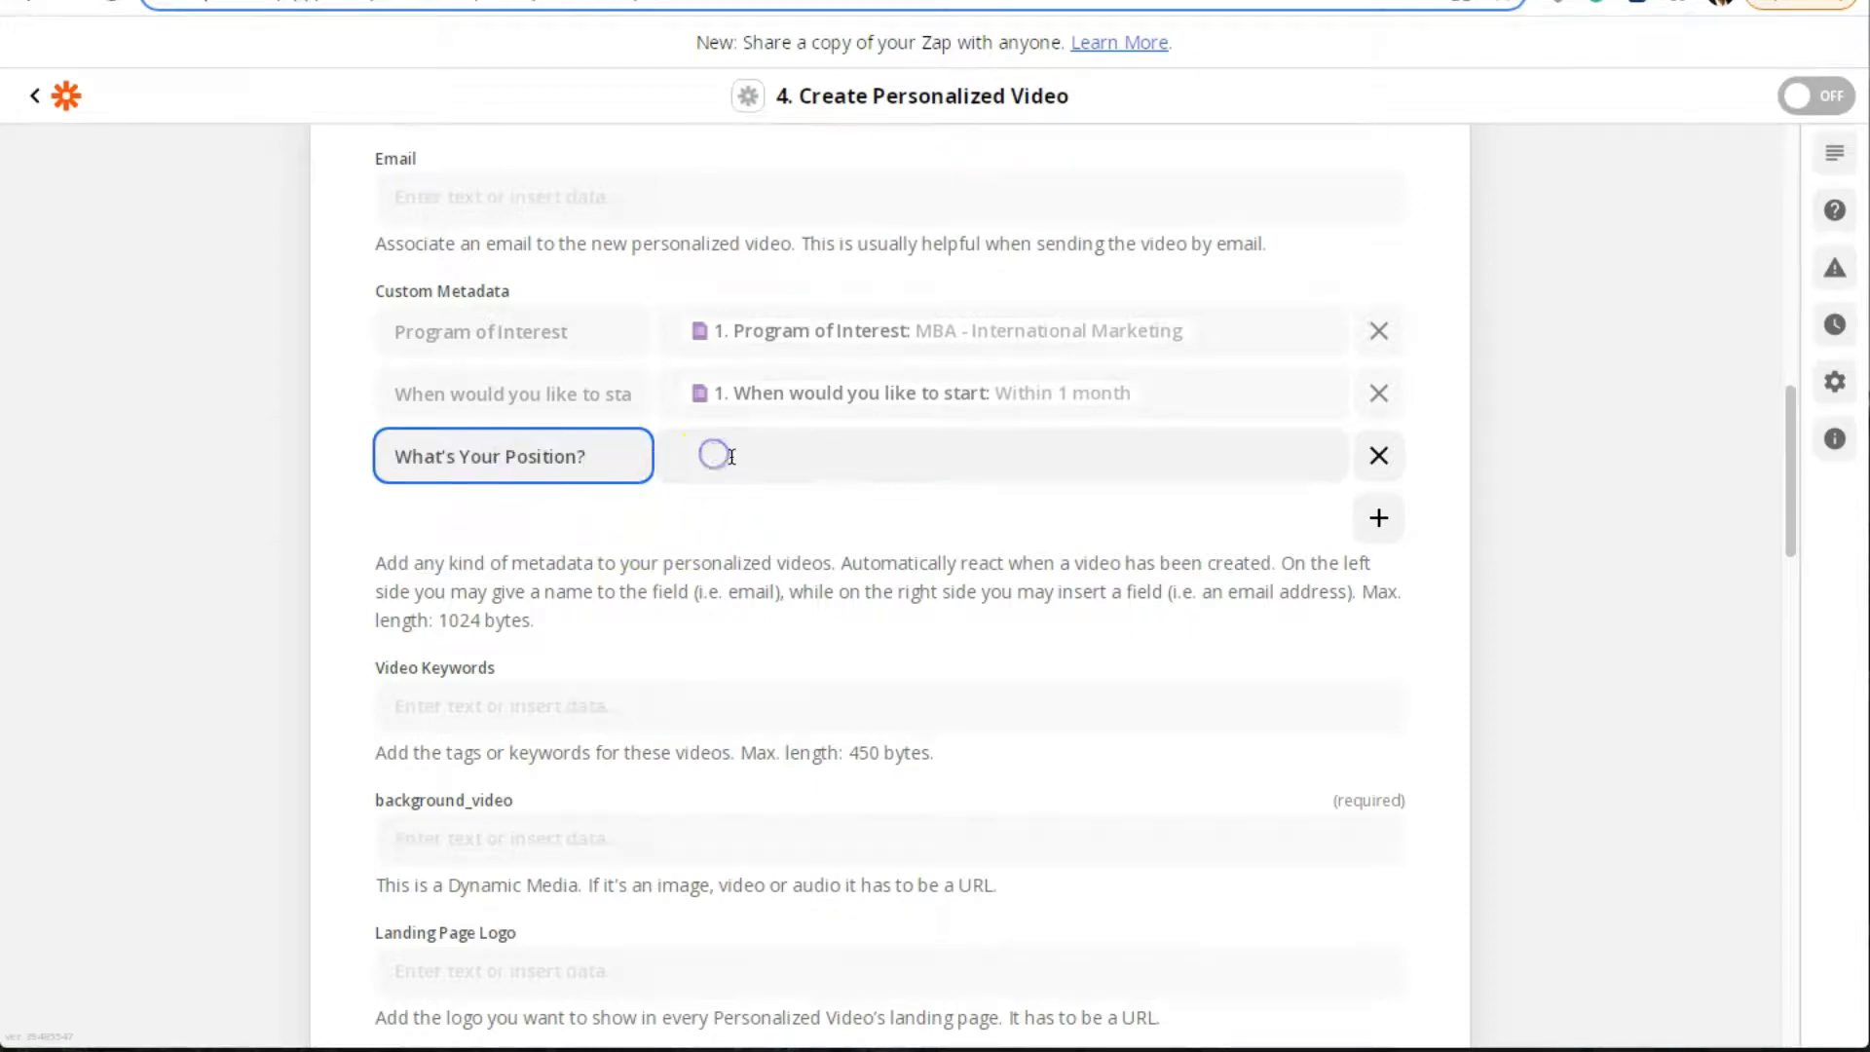
# Set the third metadata value to the "What's Your Position?" answer from the Google Forms response
pyautogui.click(789, 463)
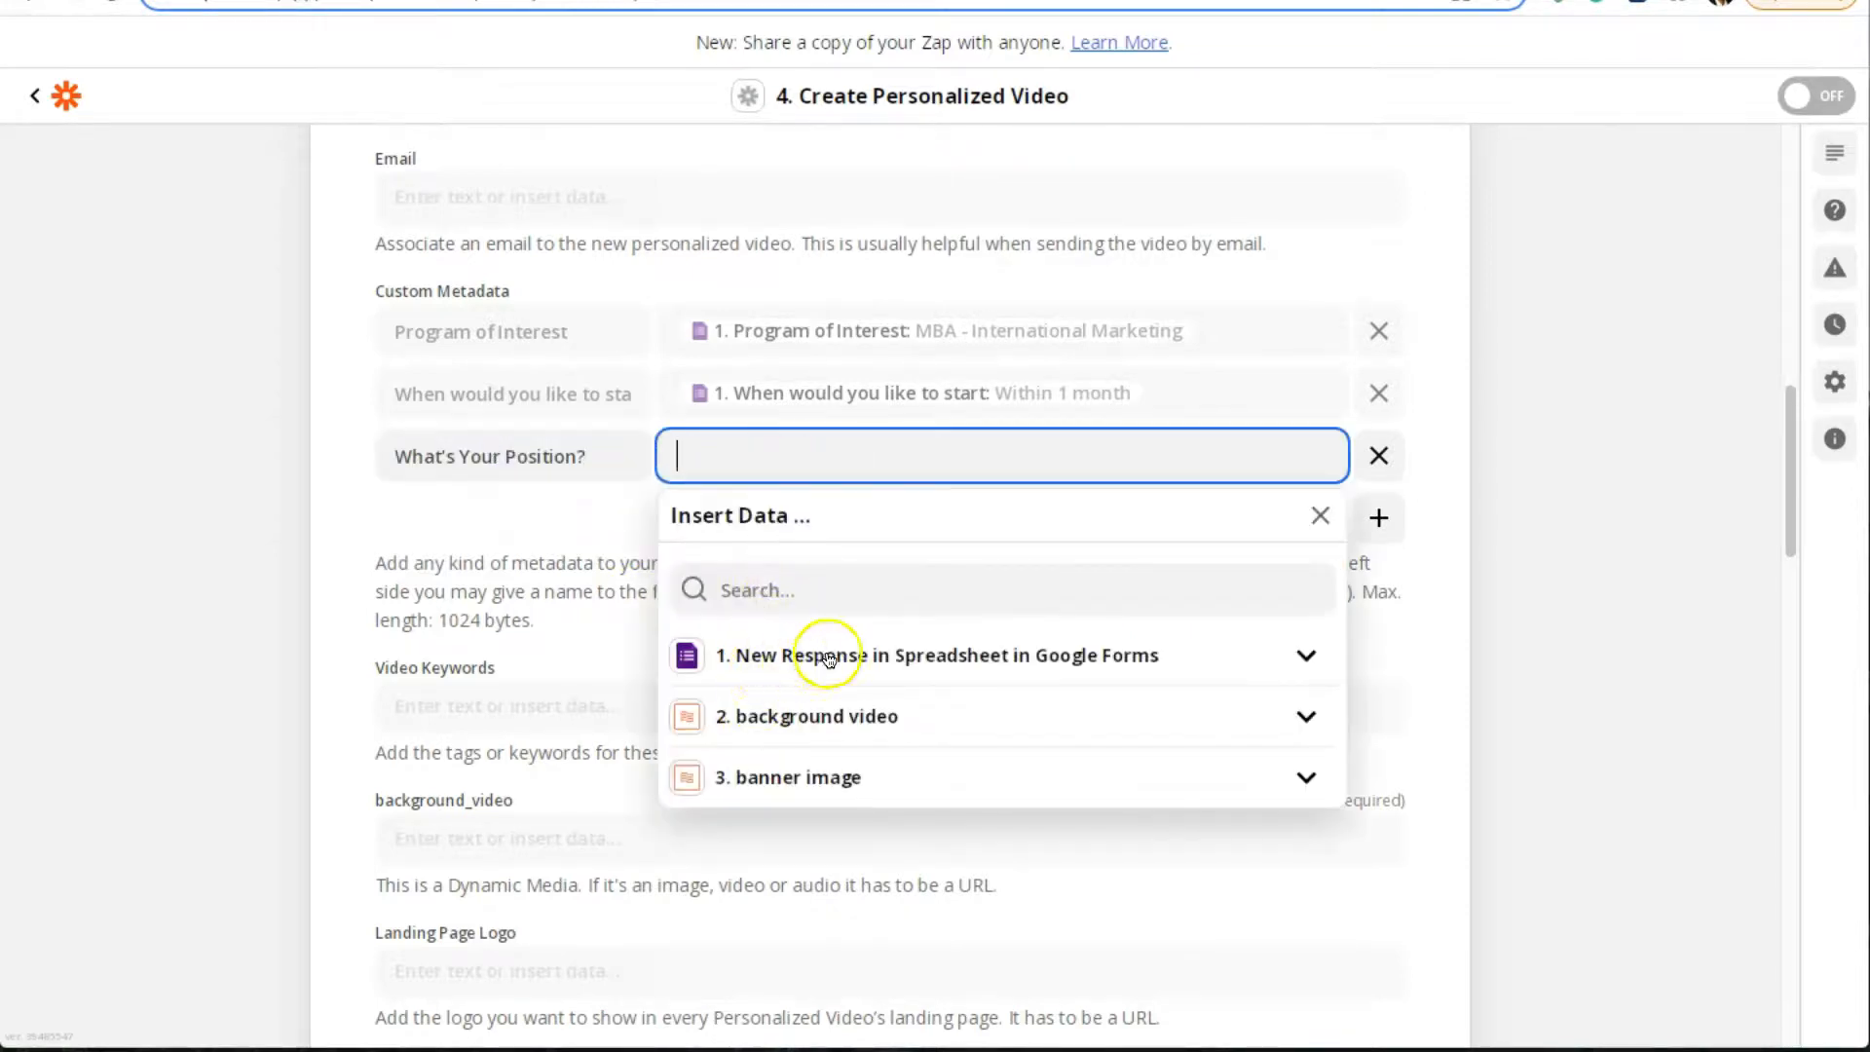
pyautogui.click(879, 655)
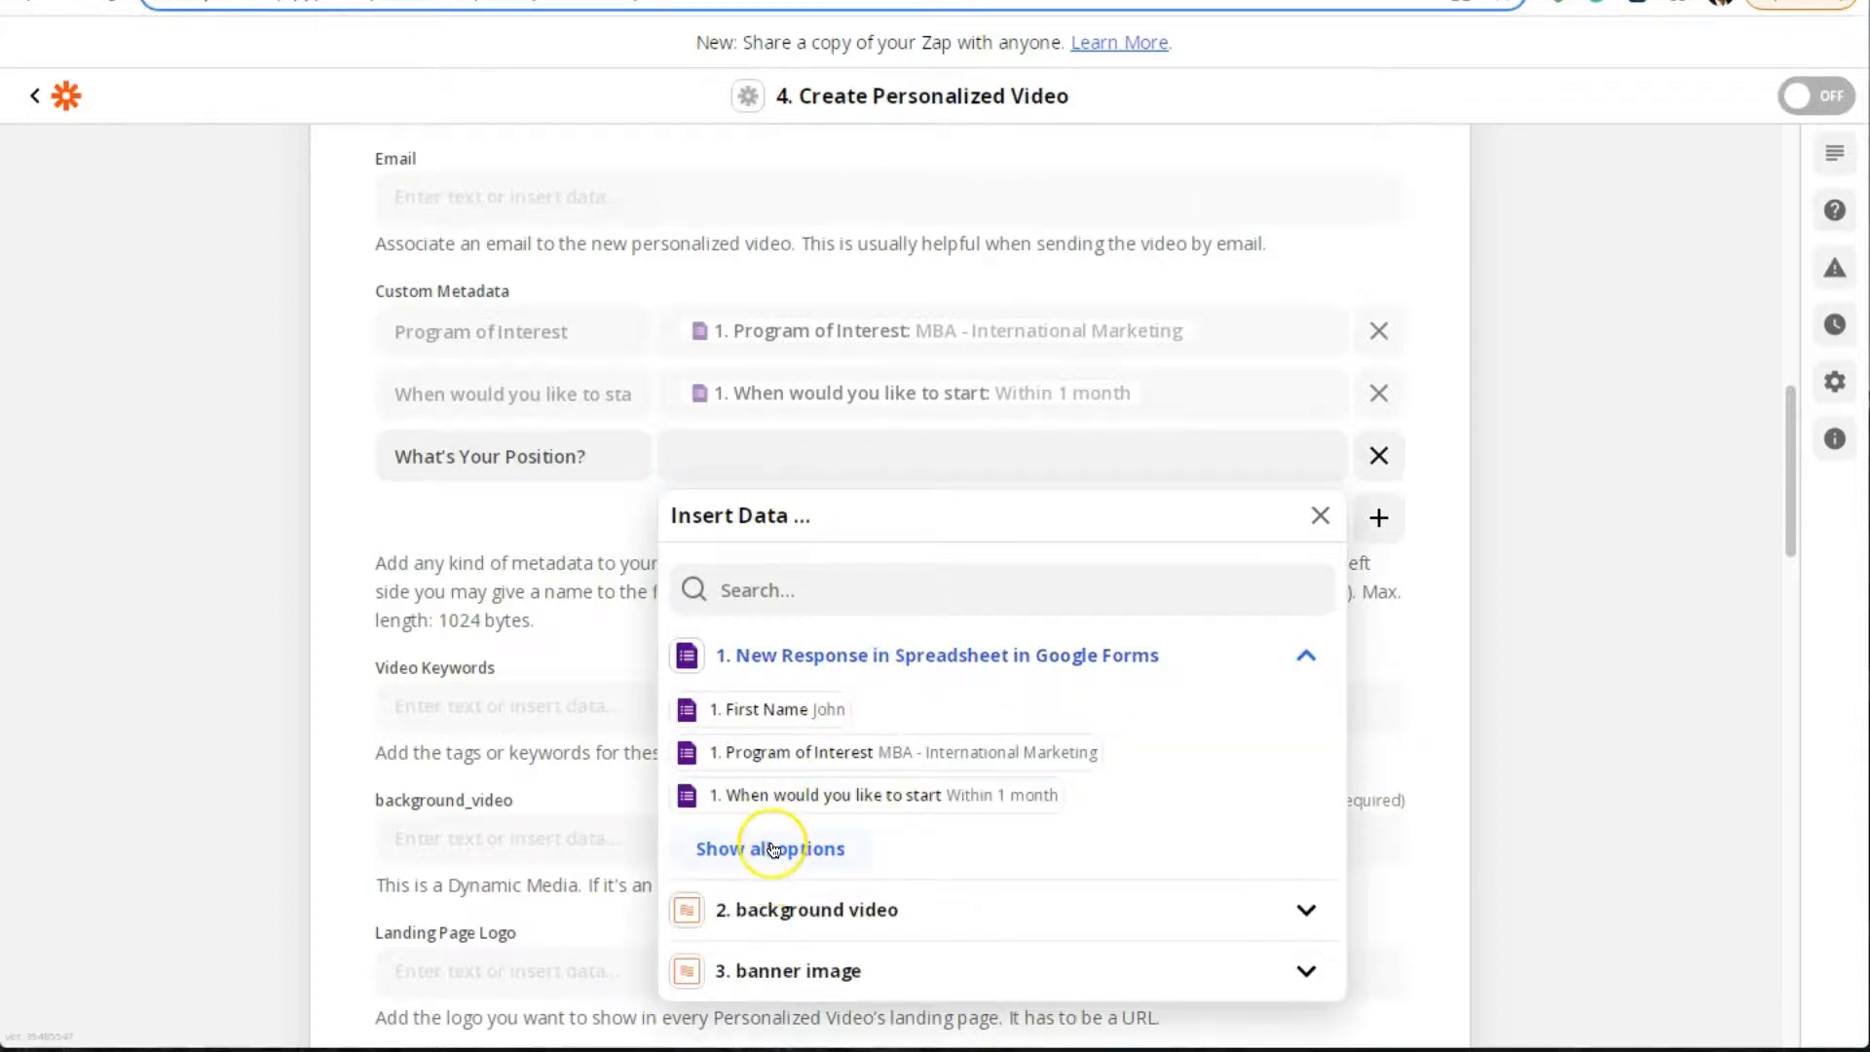
pyautogui.click(766, 845)
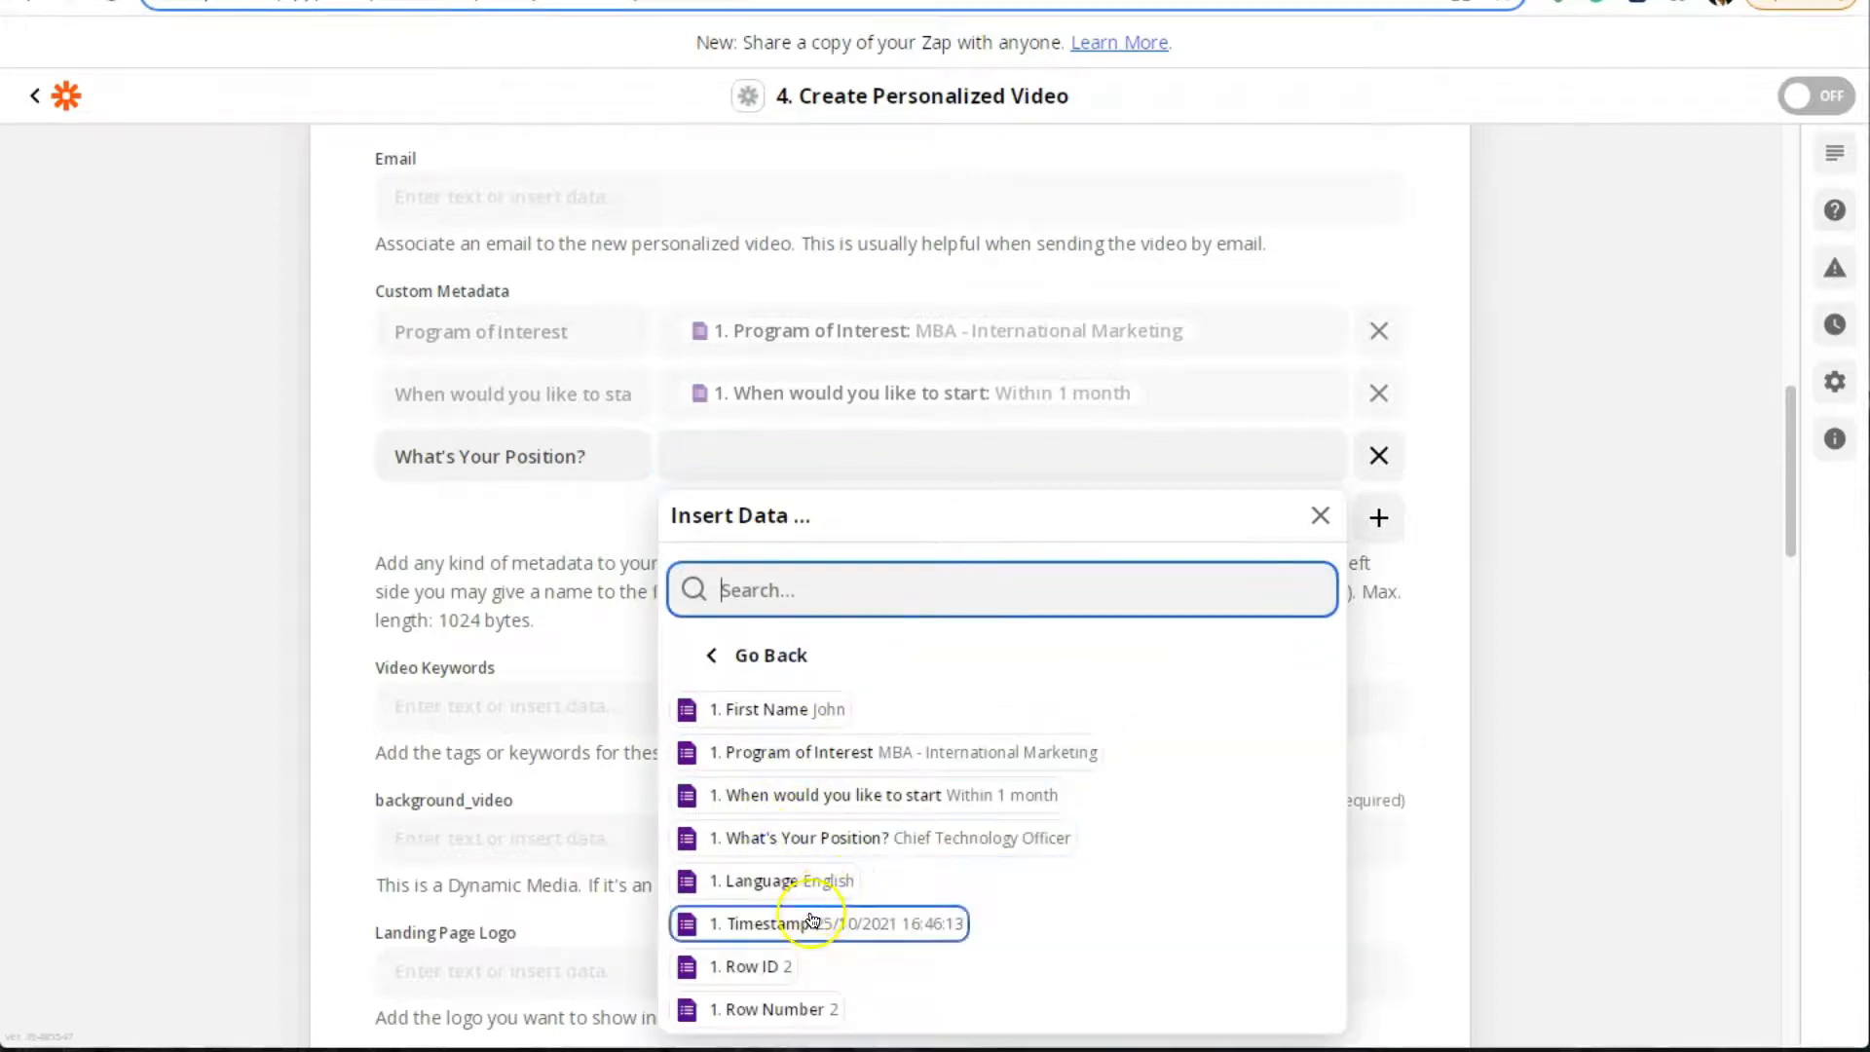
pyautogui.click(889, 848)
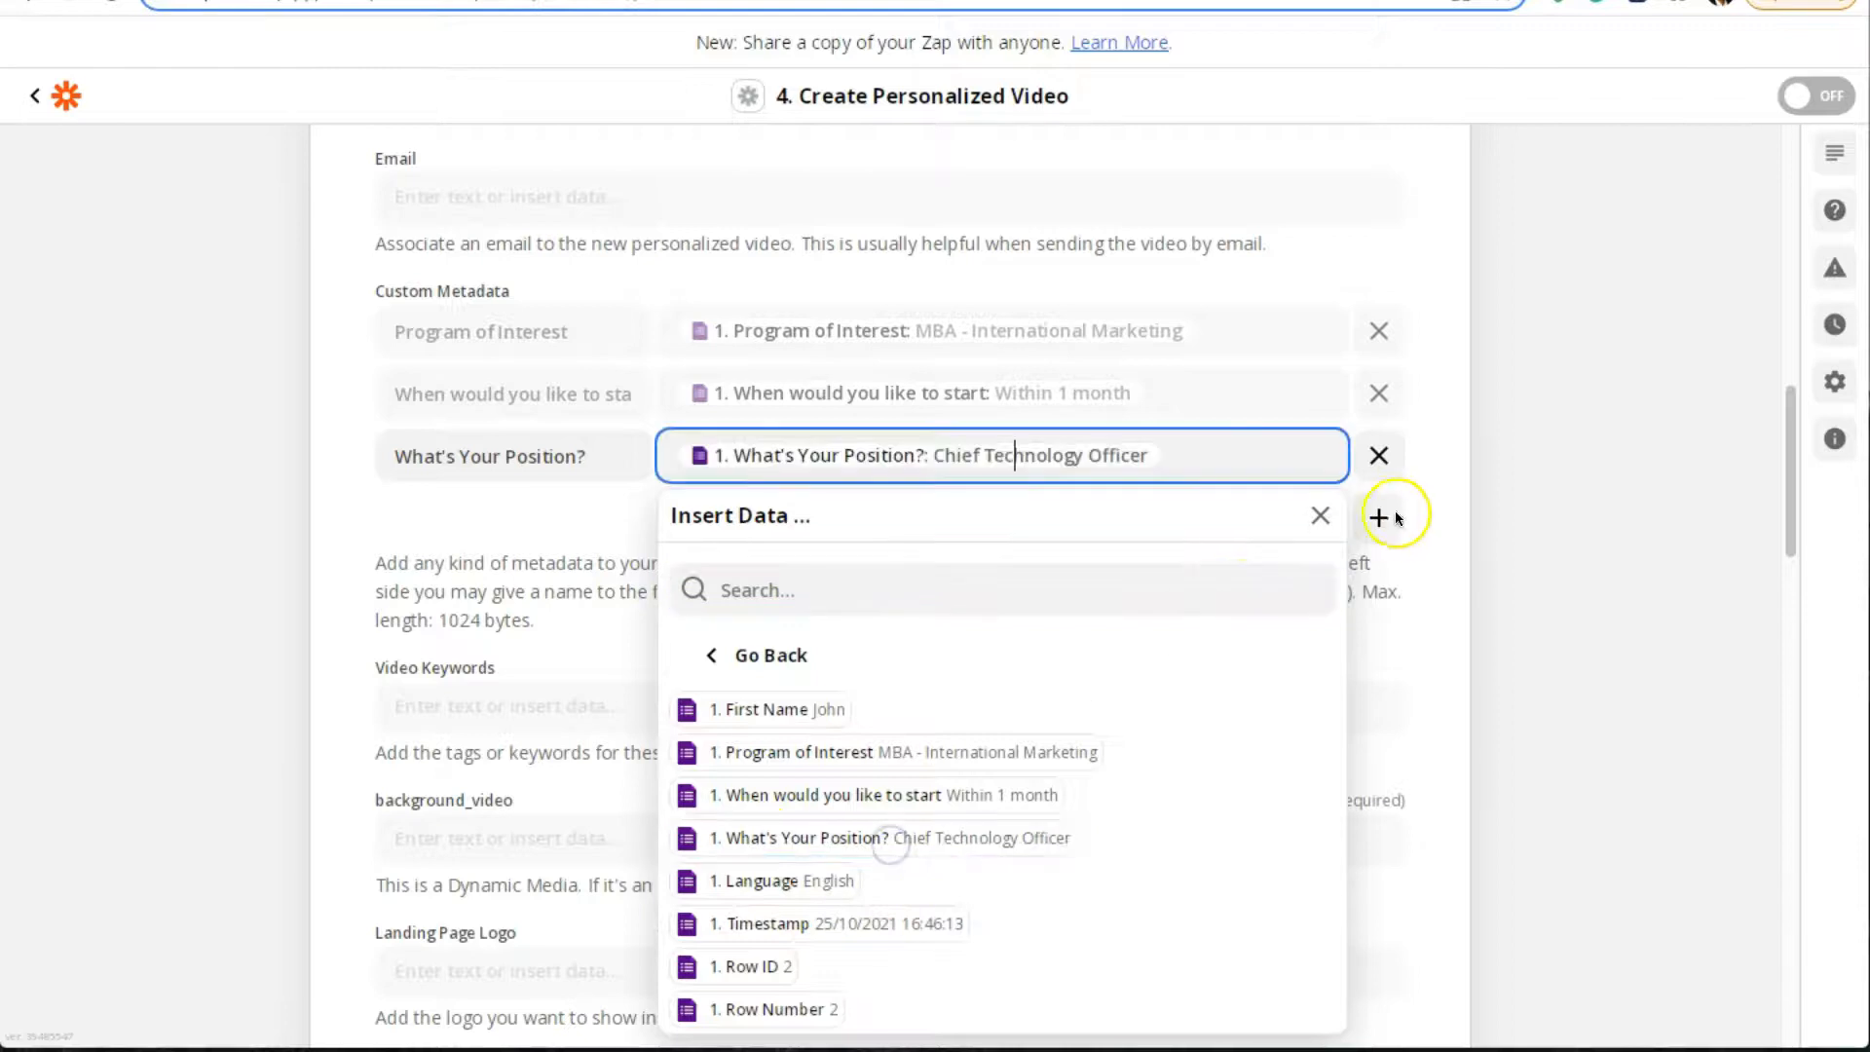
# Add a fourth custom metadata item named Language
pyautogui.click(1381, 527)
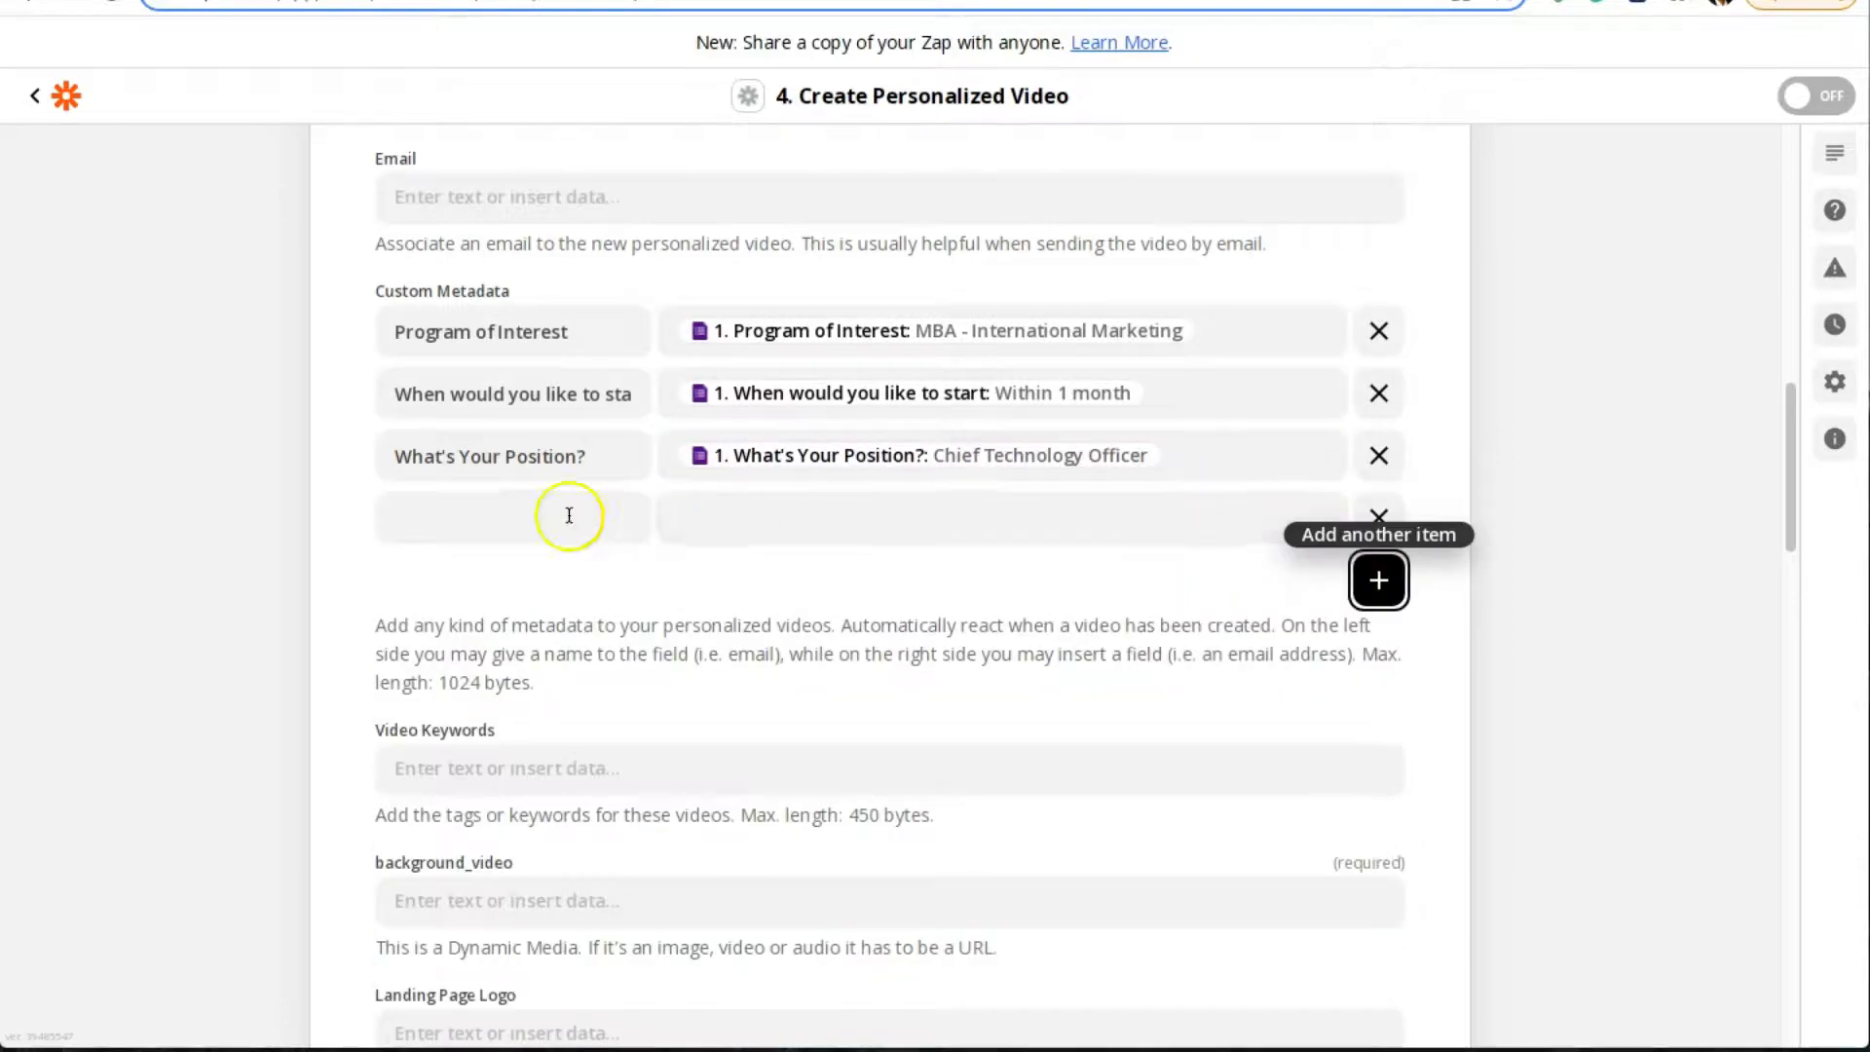
pyautogui.click(572, 513)
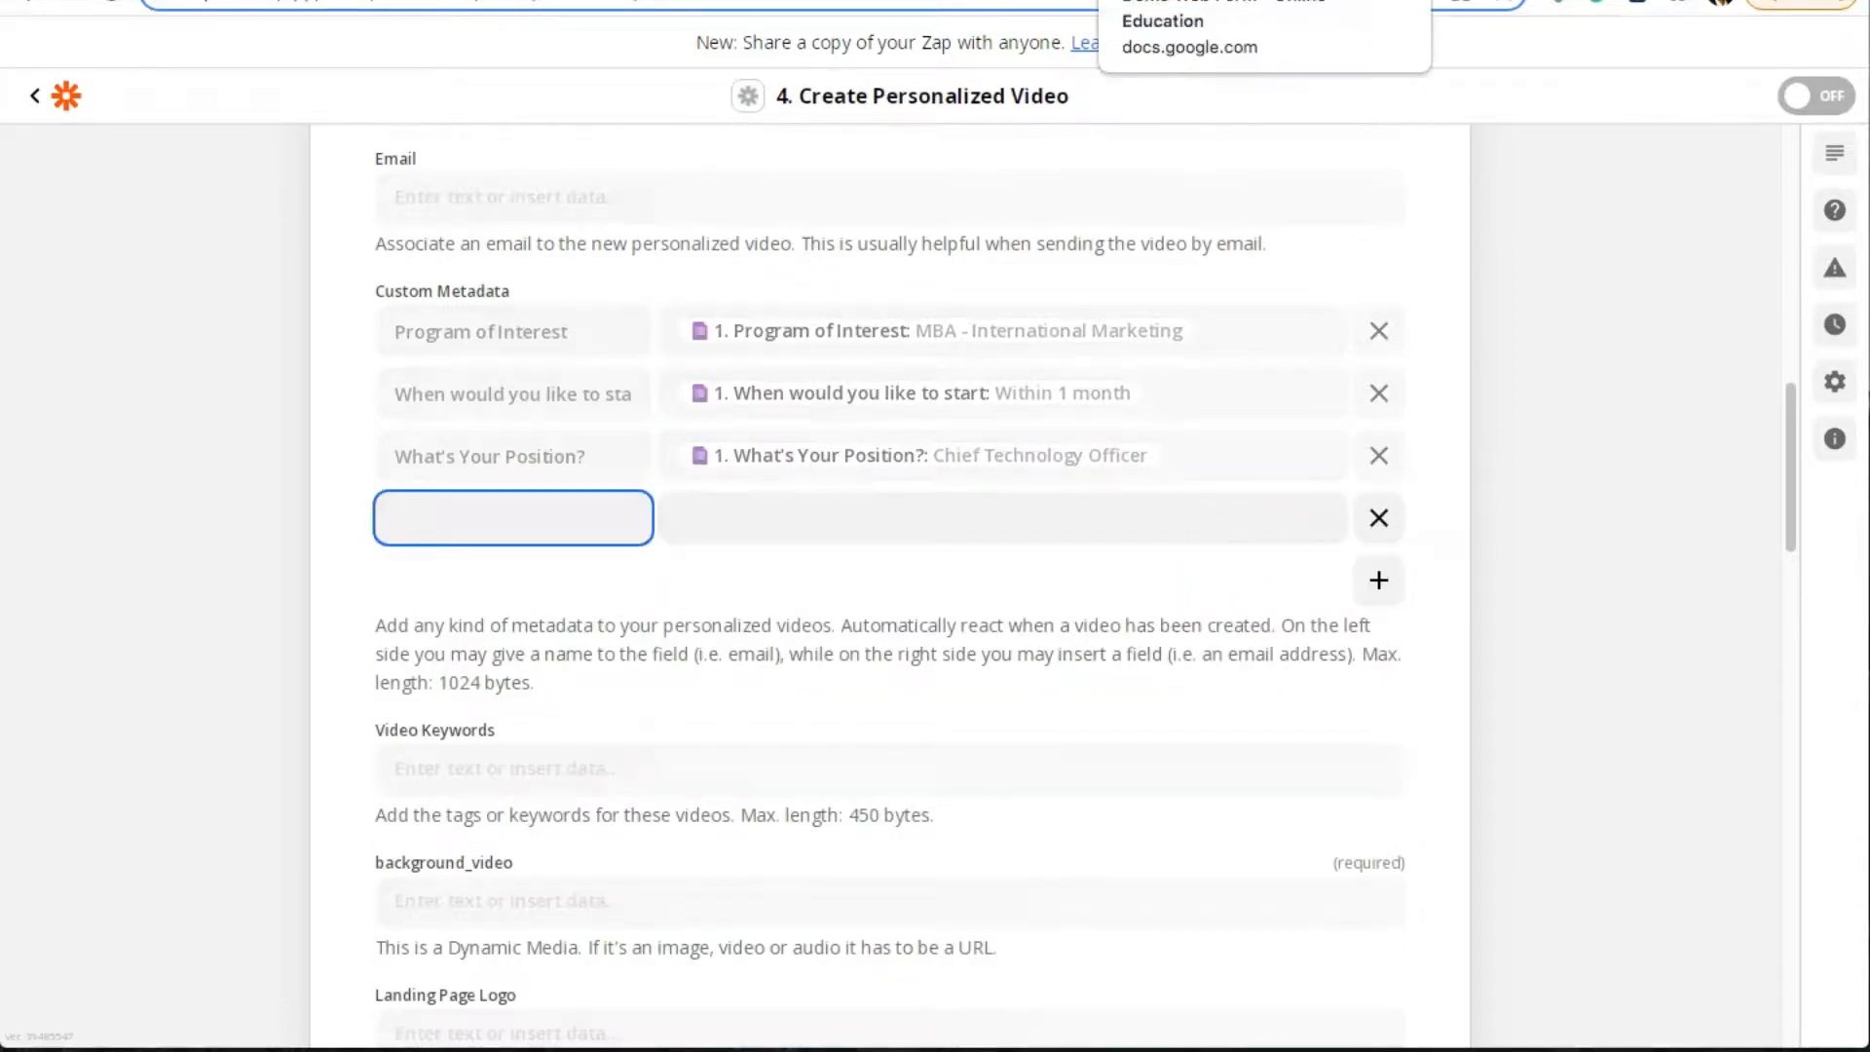
pyautogui.write('Languag')
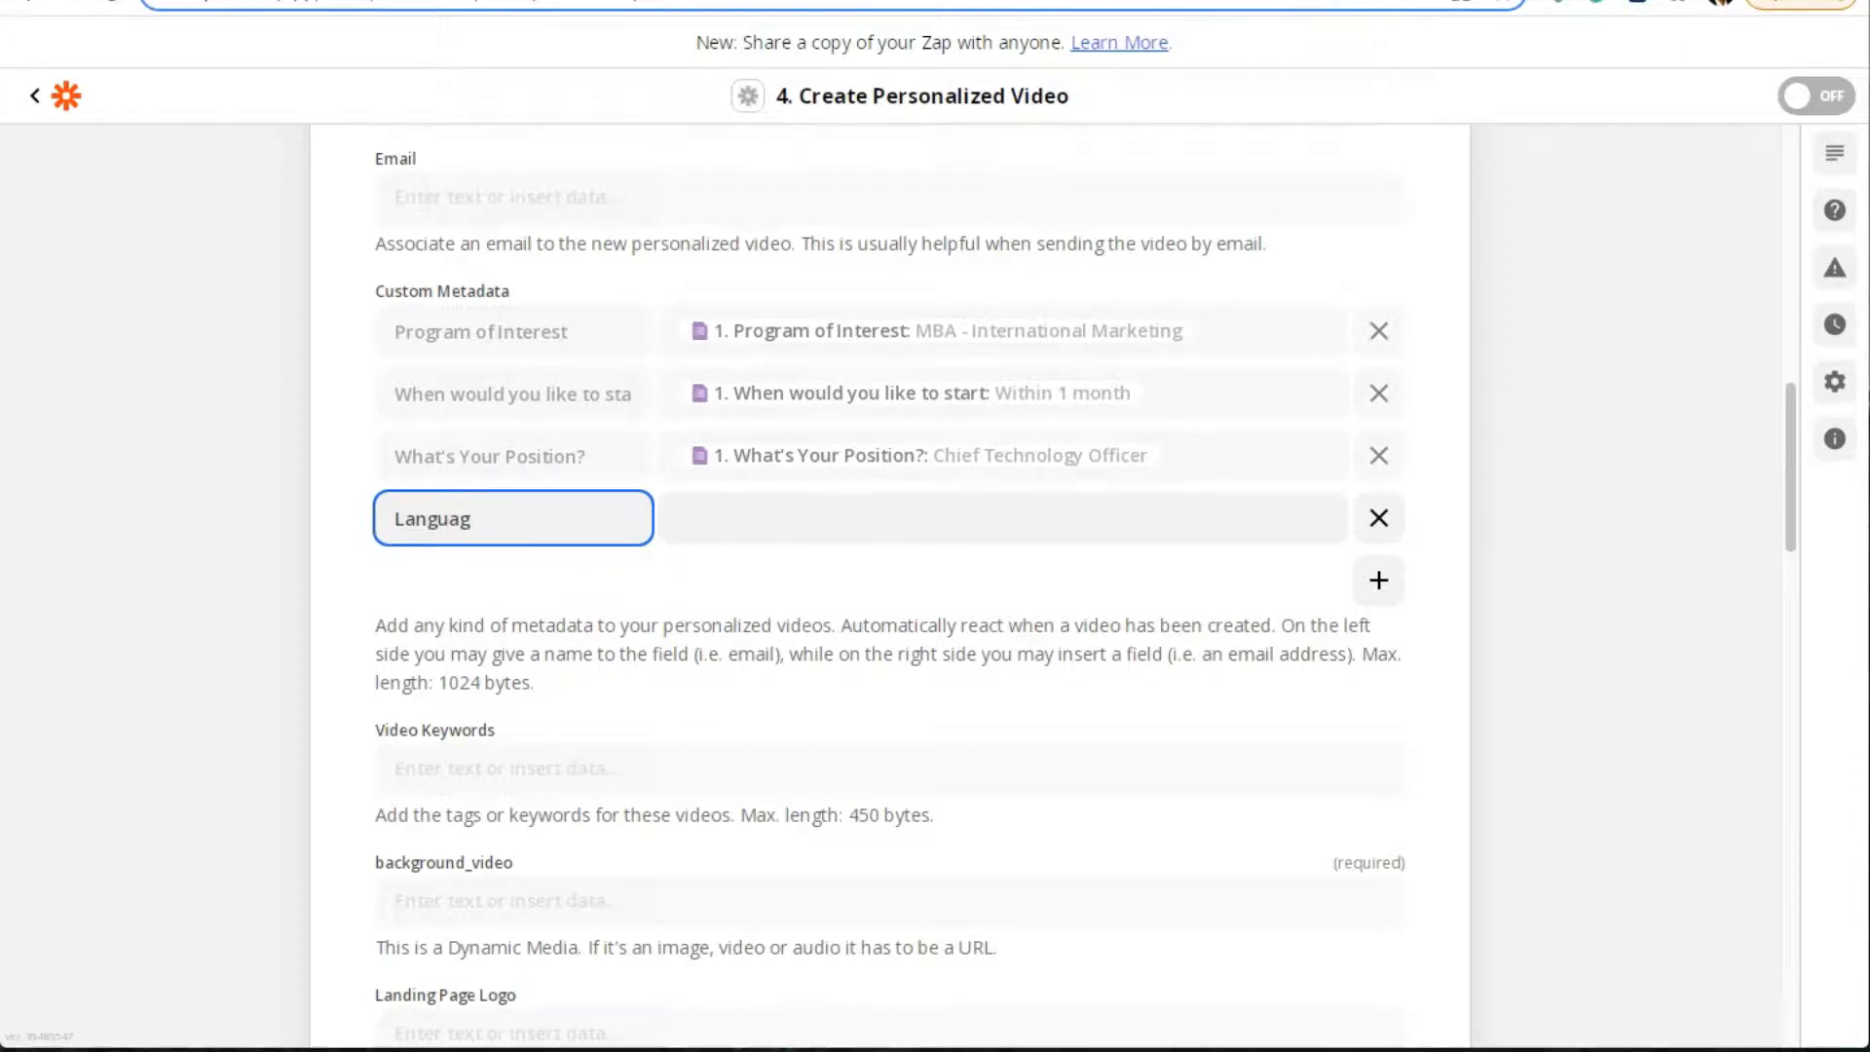
pyautogui.write('e')
# Find the Language answer by searching the insertable data for "la" and set it as the fourth metadata value
pyautogui.click(910, 517)
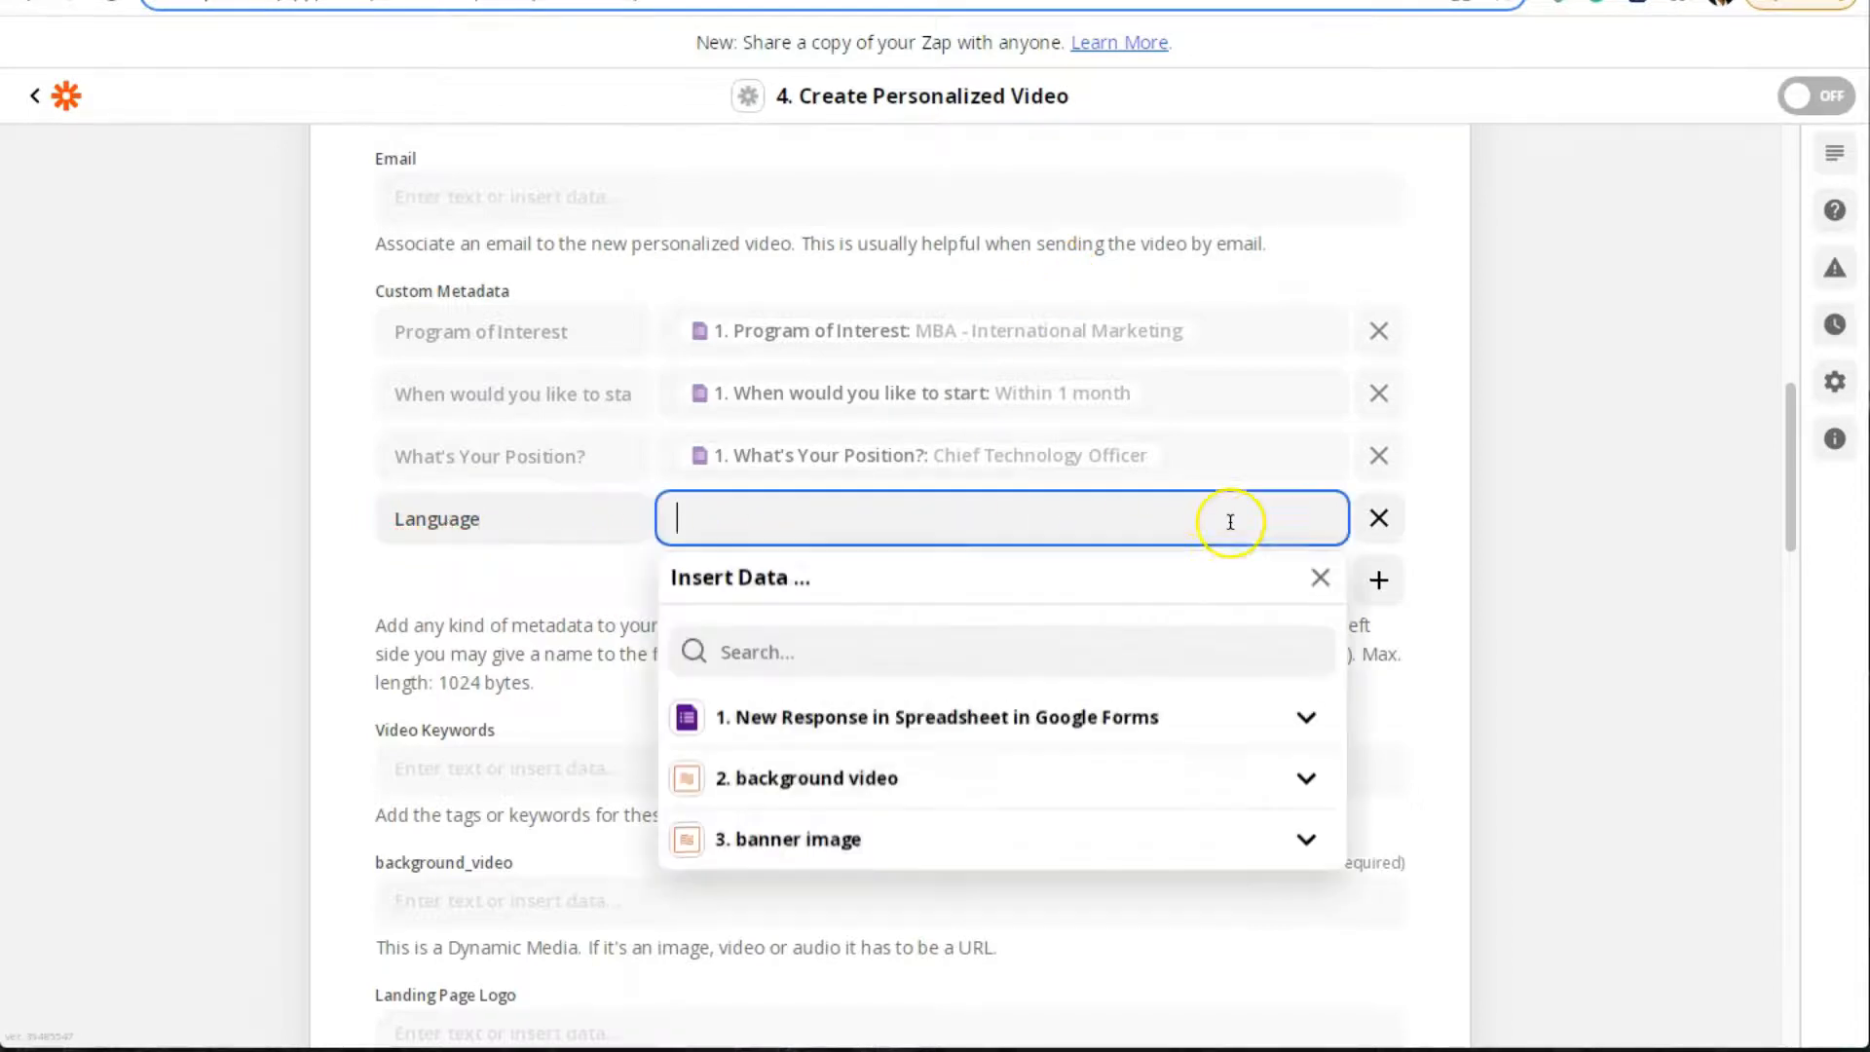
pyautogui.click(804, 647)
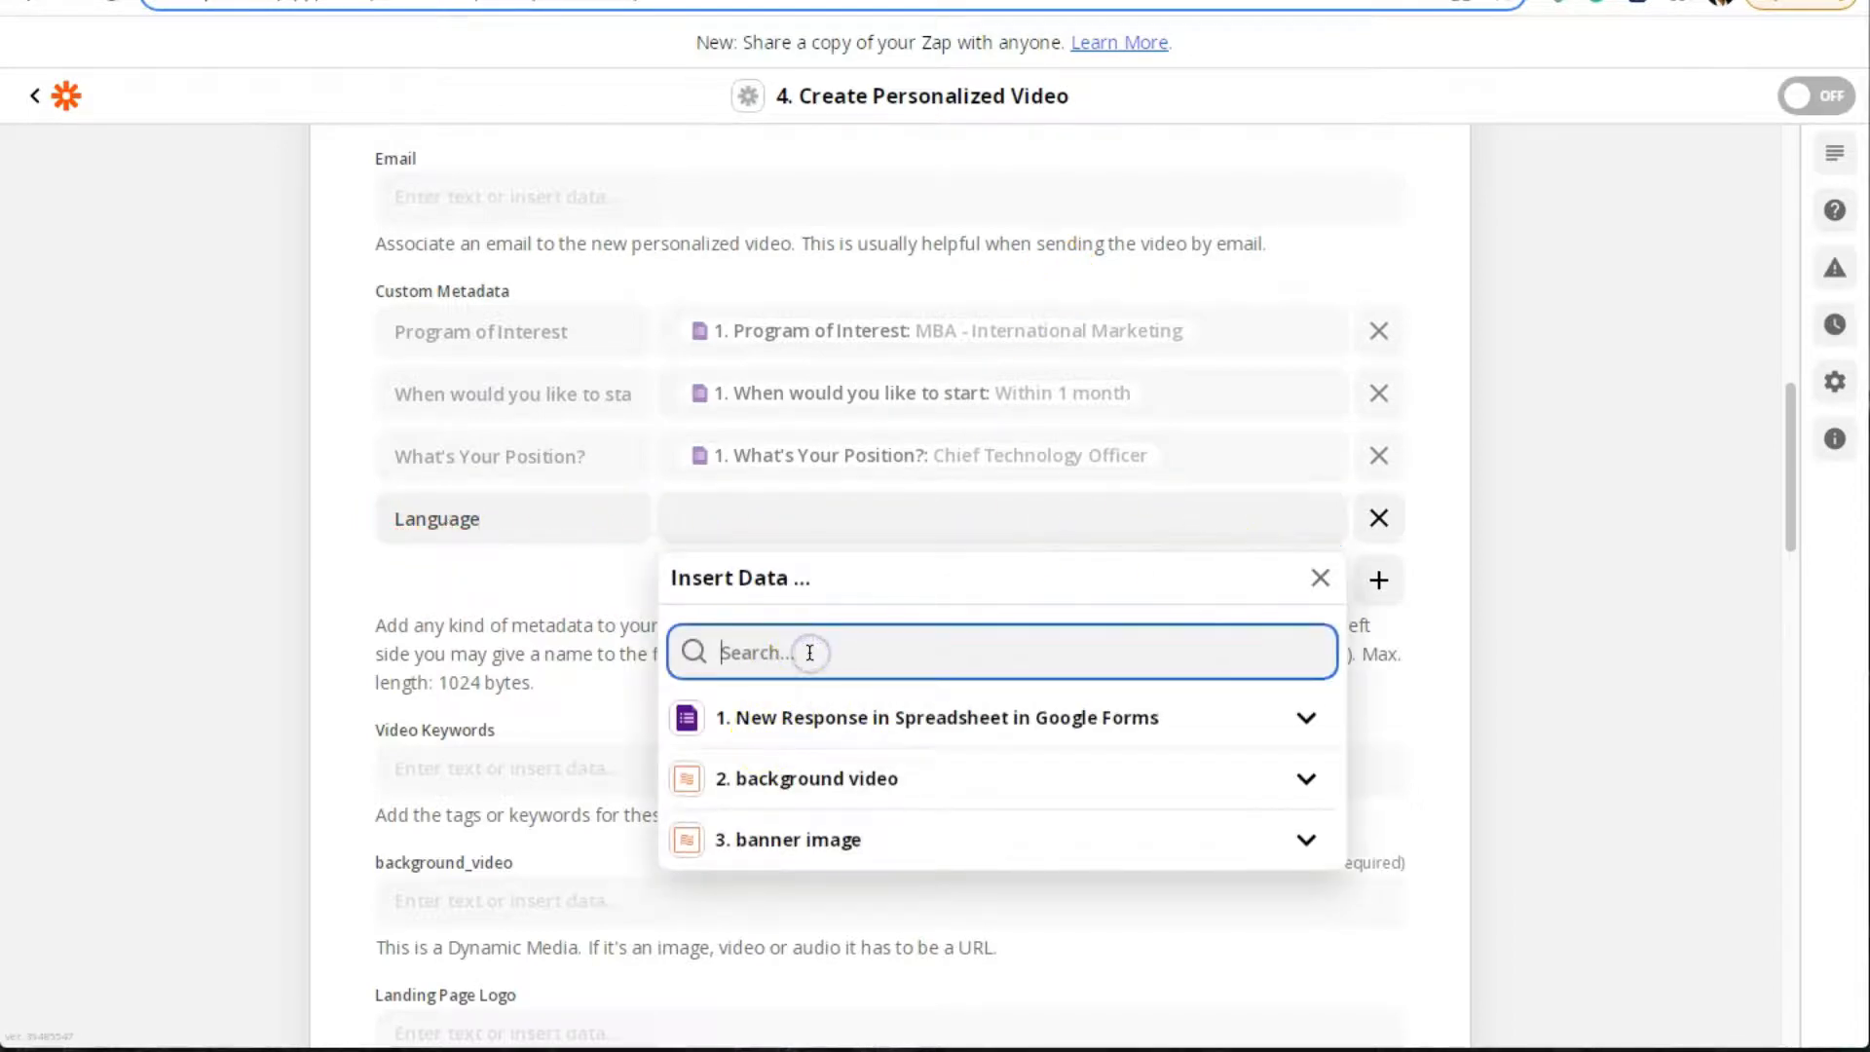
pyautogui.write('la')
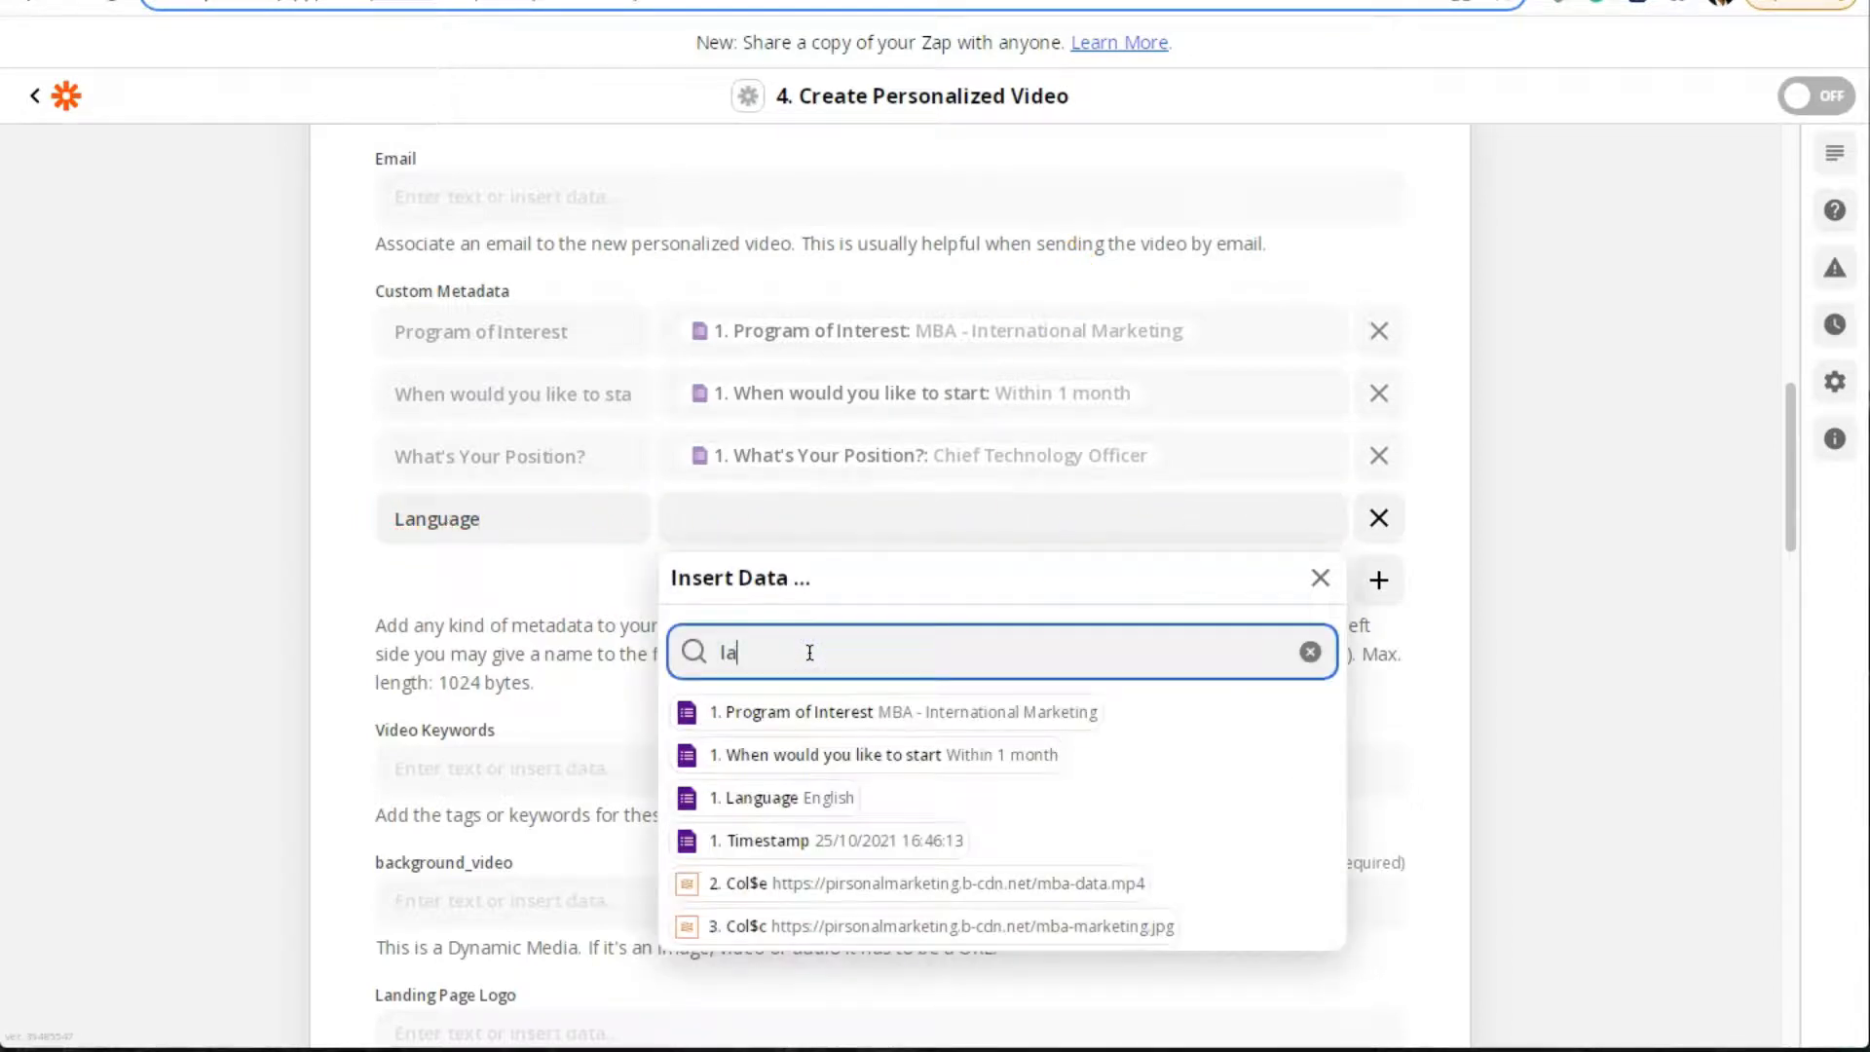
pyautogui.click(815, 801)
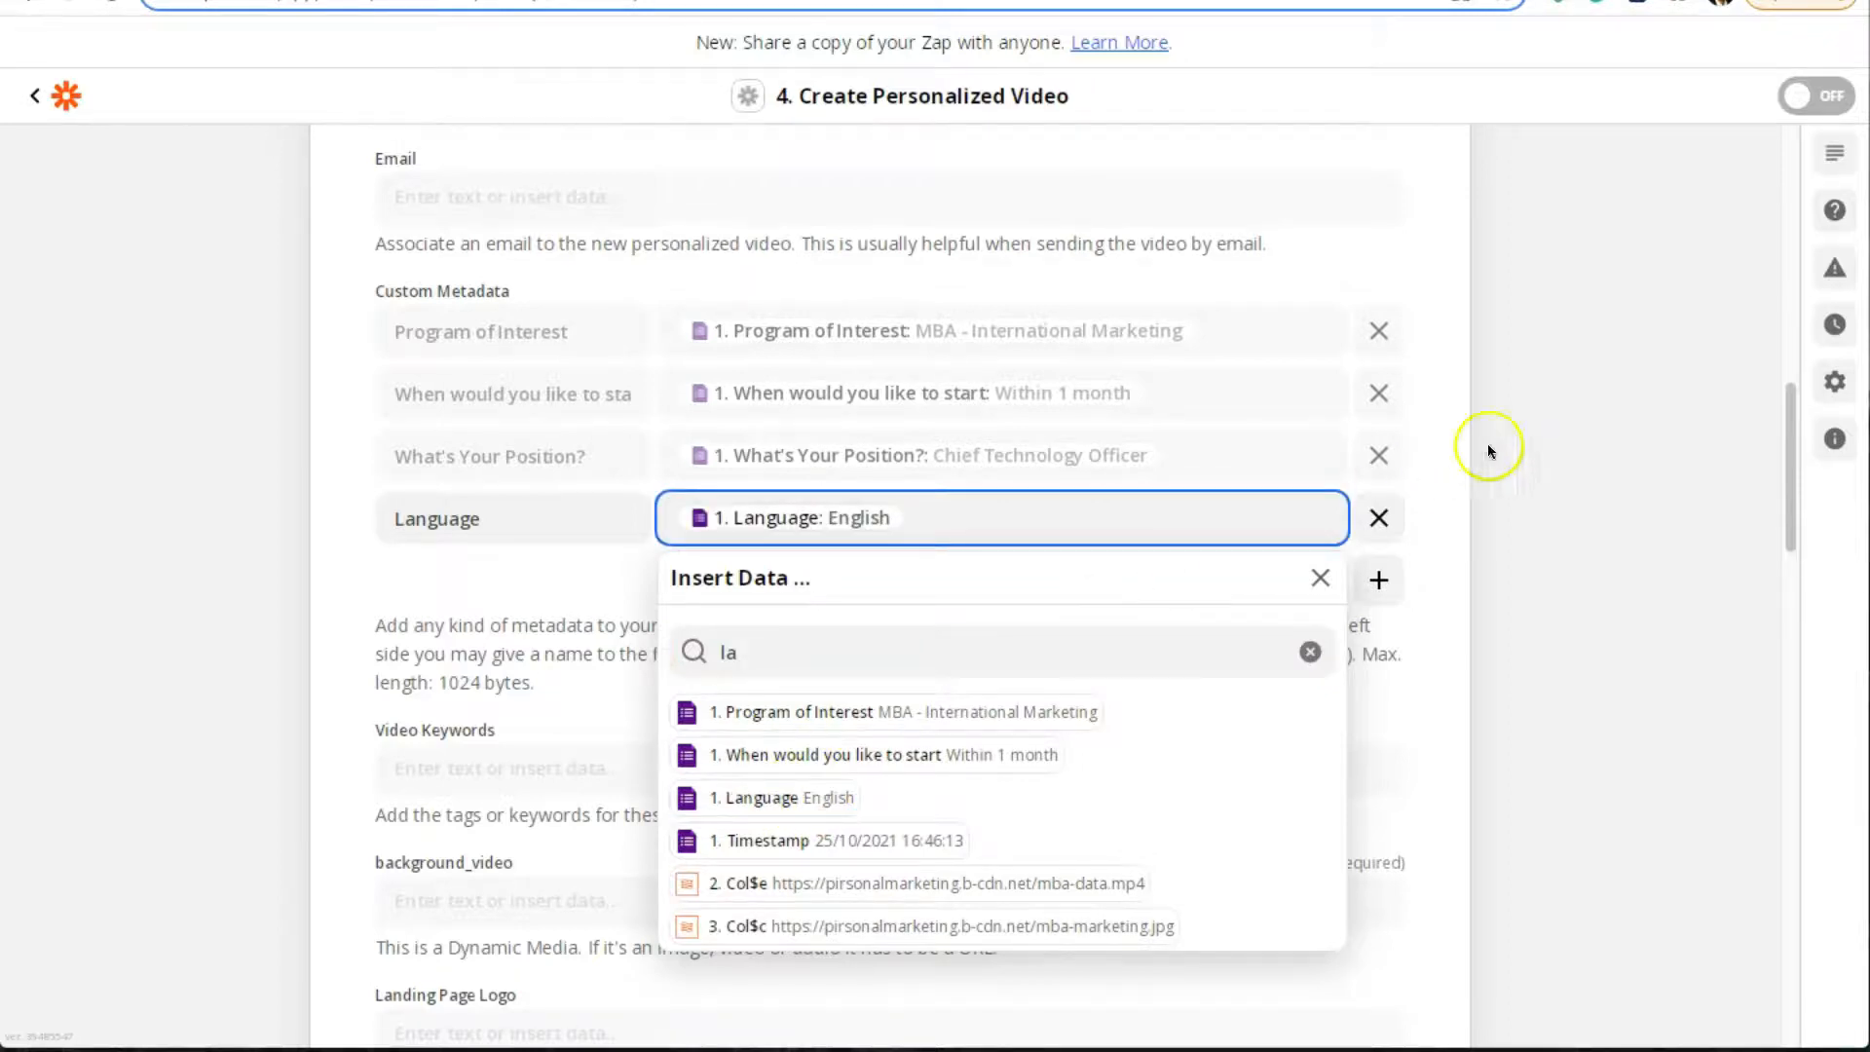
pyautogui.click(1588, 429)
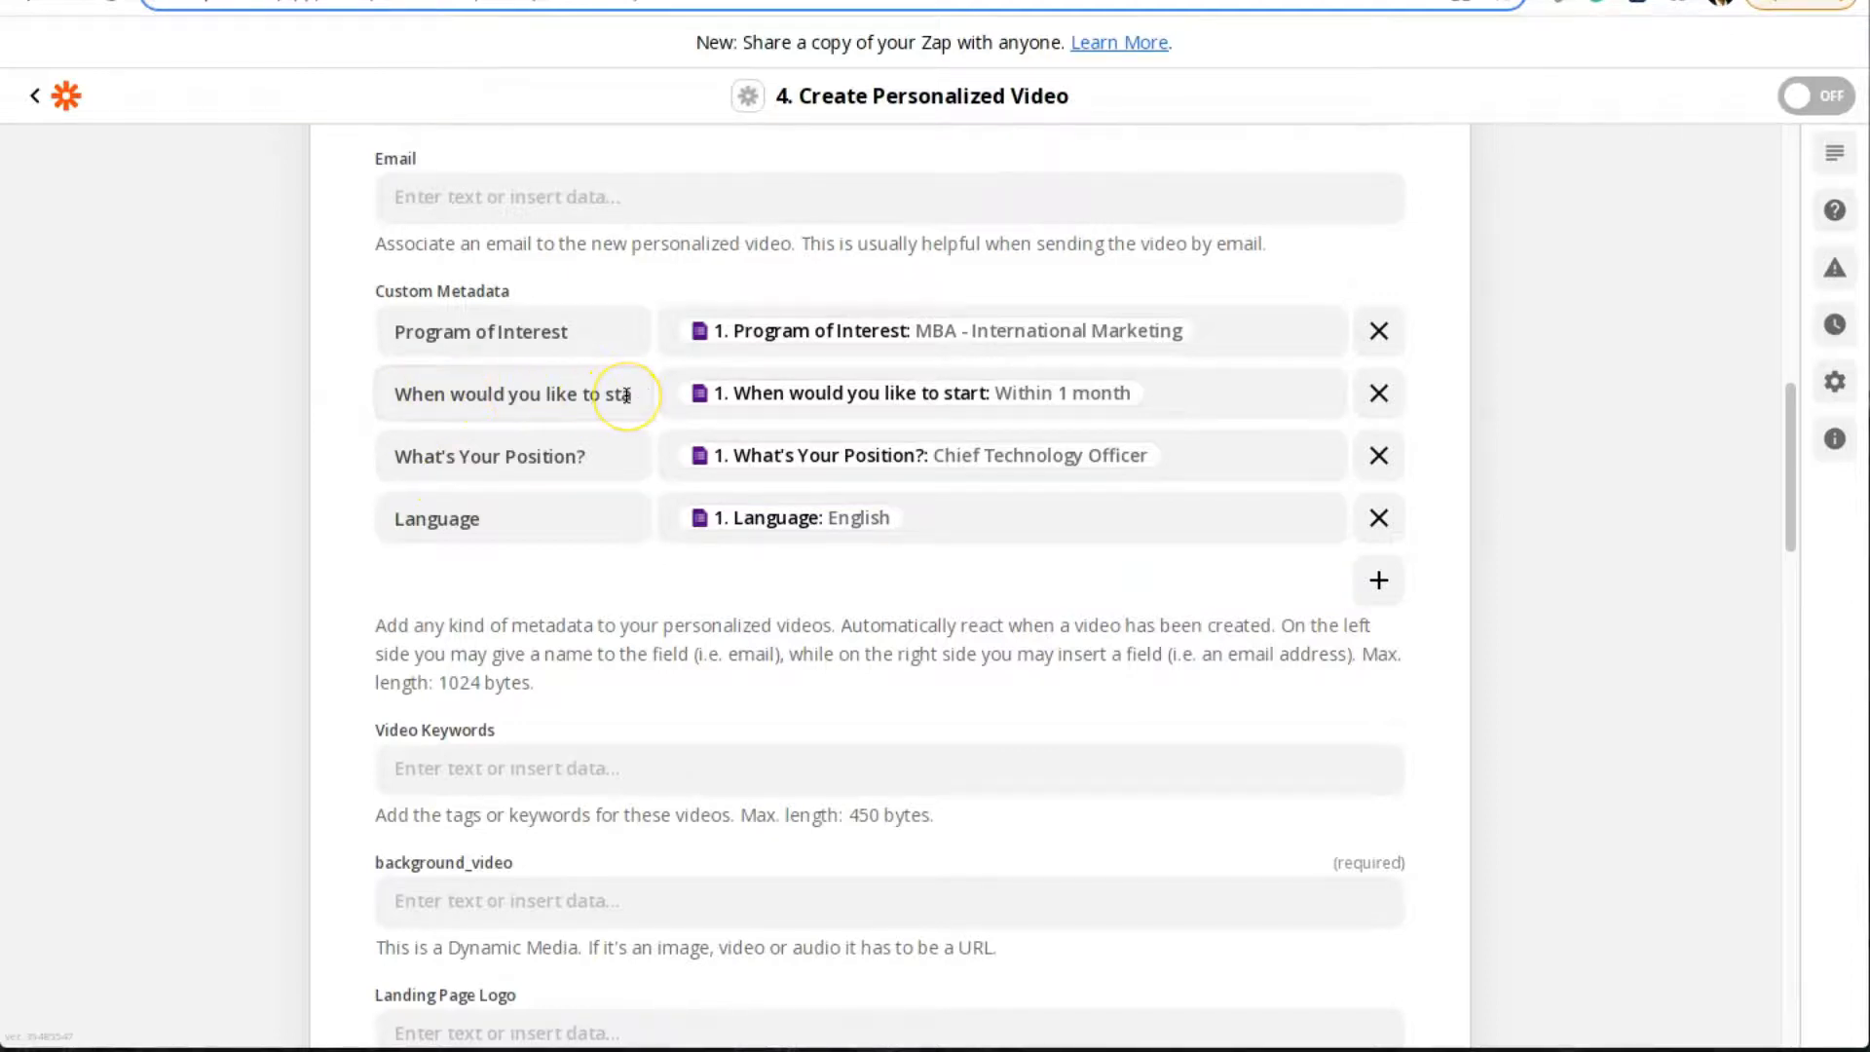
# Review the Zap's earlier actions and the answer choices of the "When would you like to start" question in the Google Form
pyautogui.scroll(15, 623, 399)
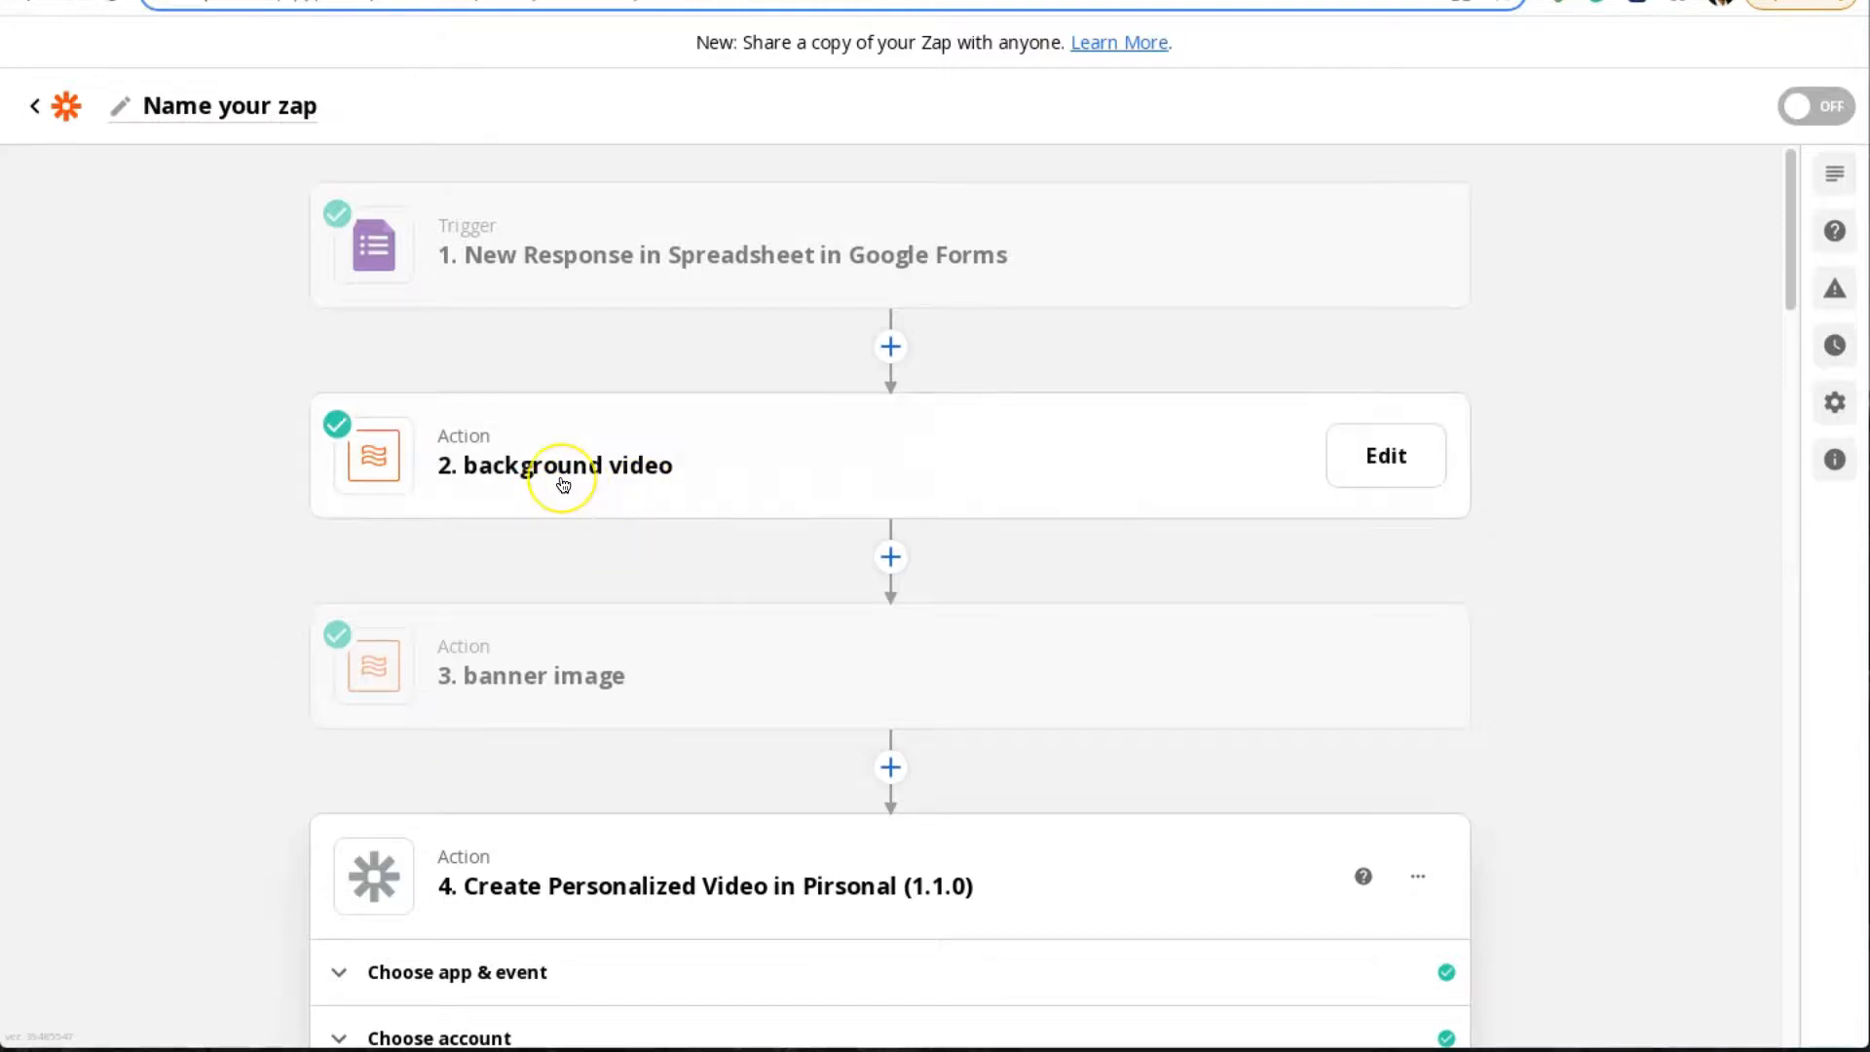
pyautogui.click(516, 471)
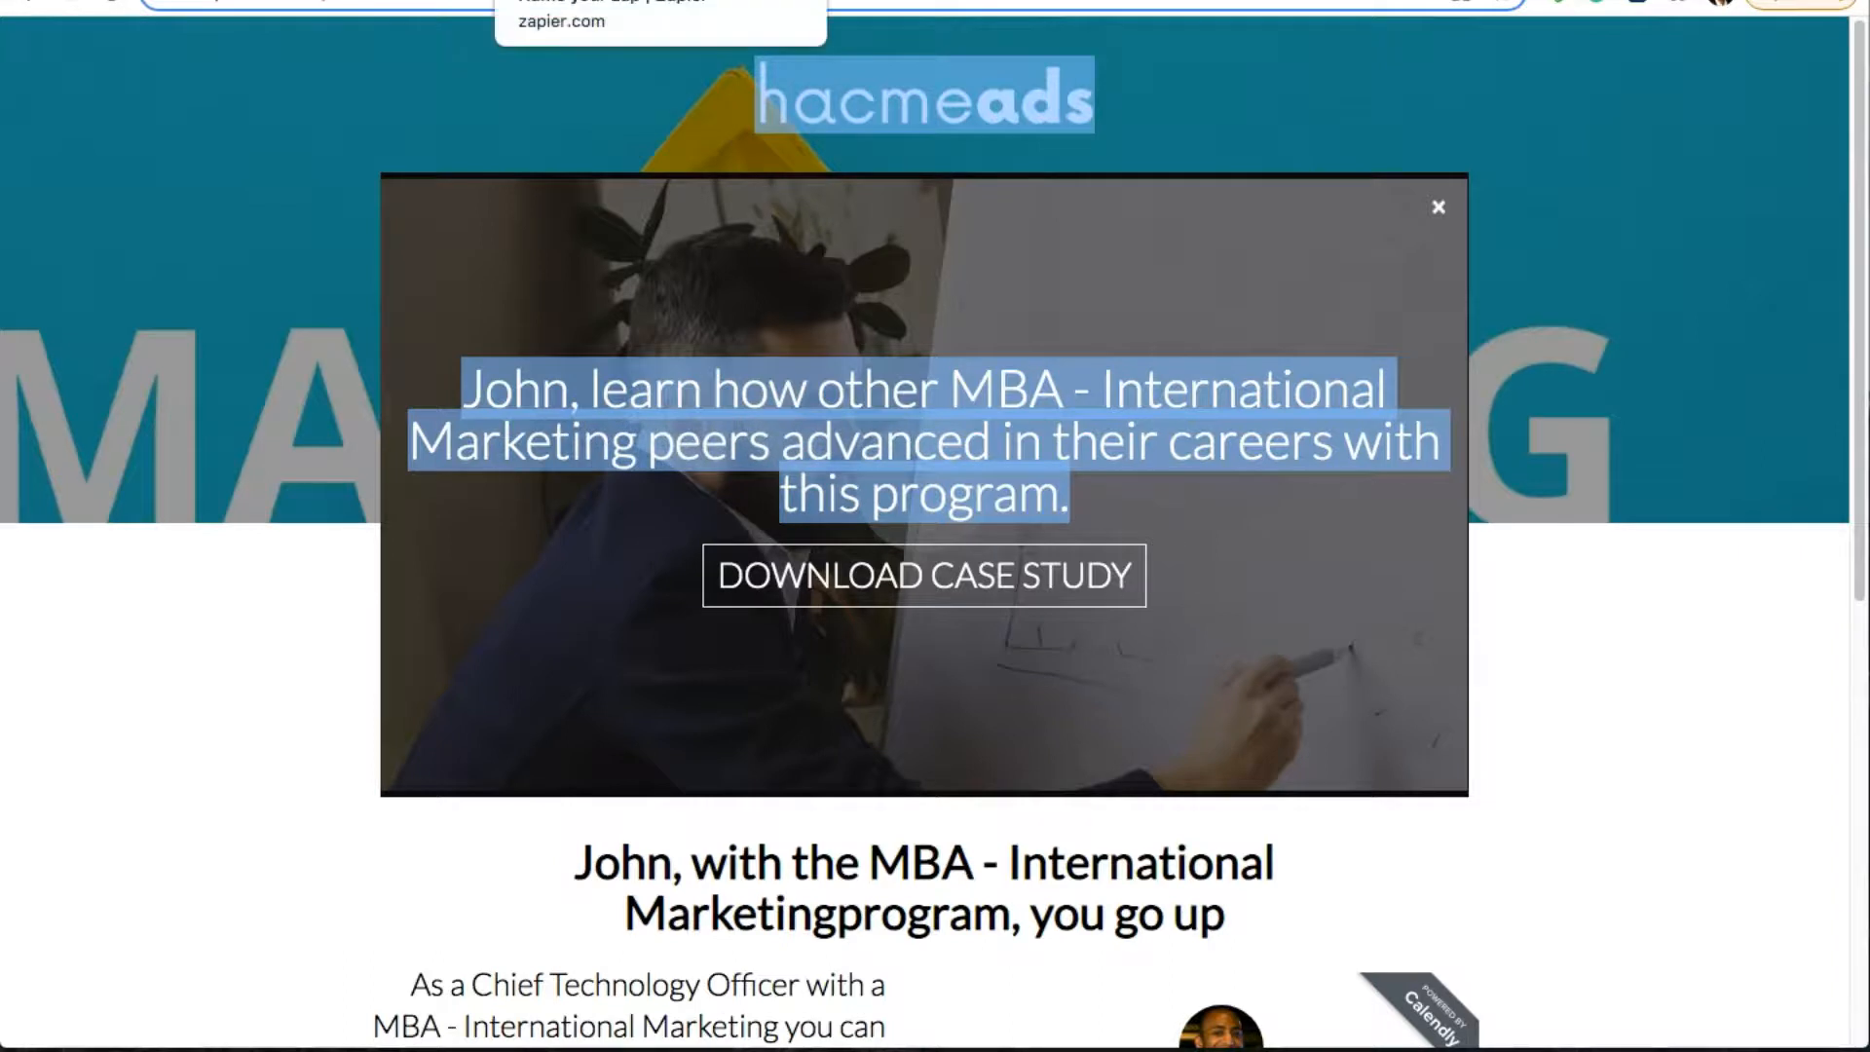
pyautogui.click(1120, 0)
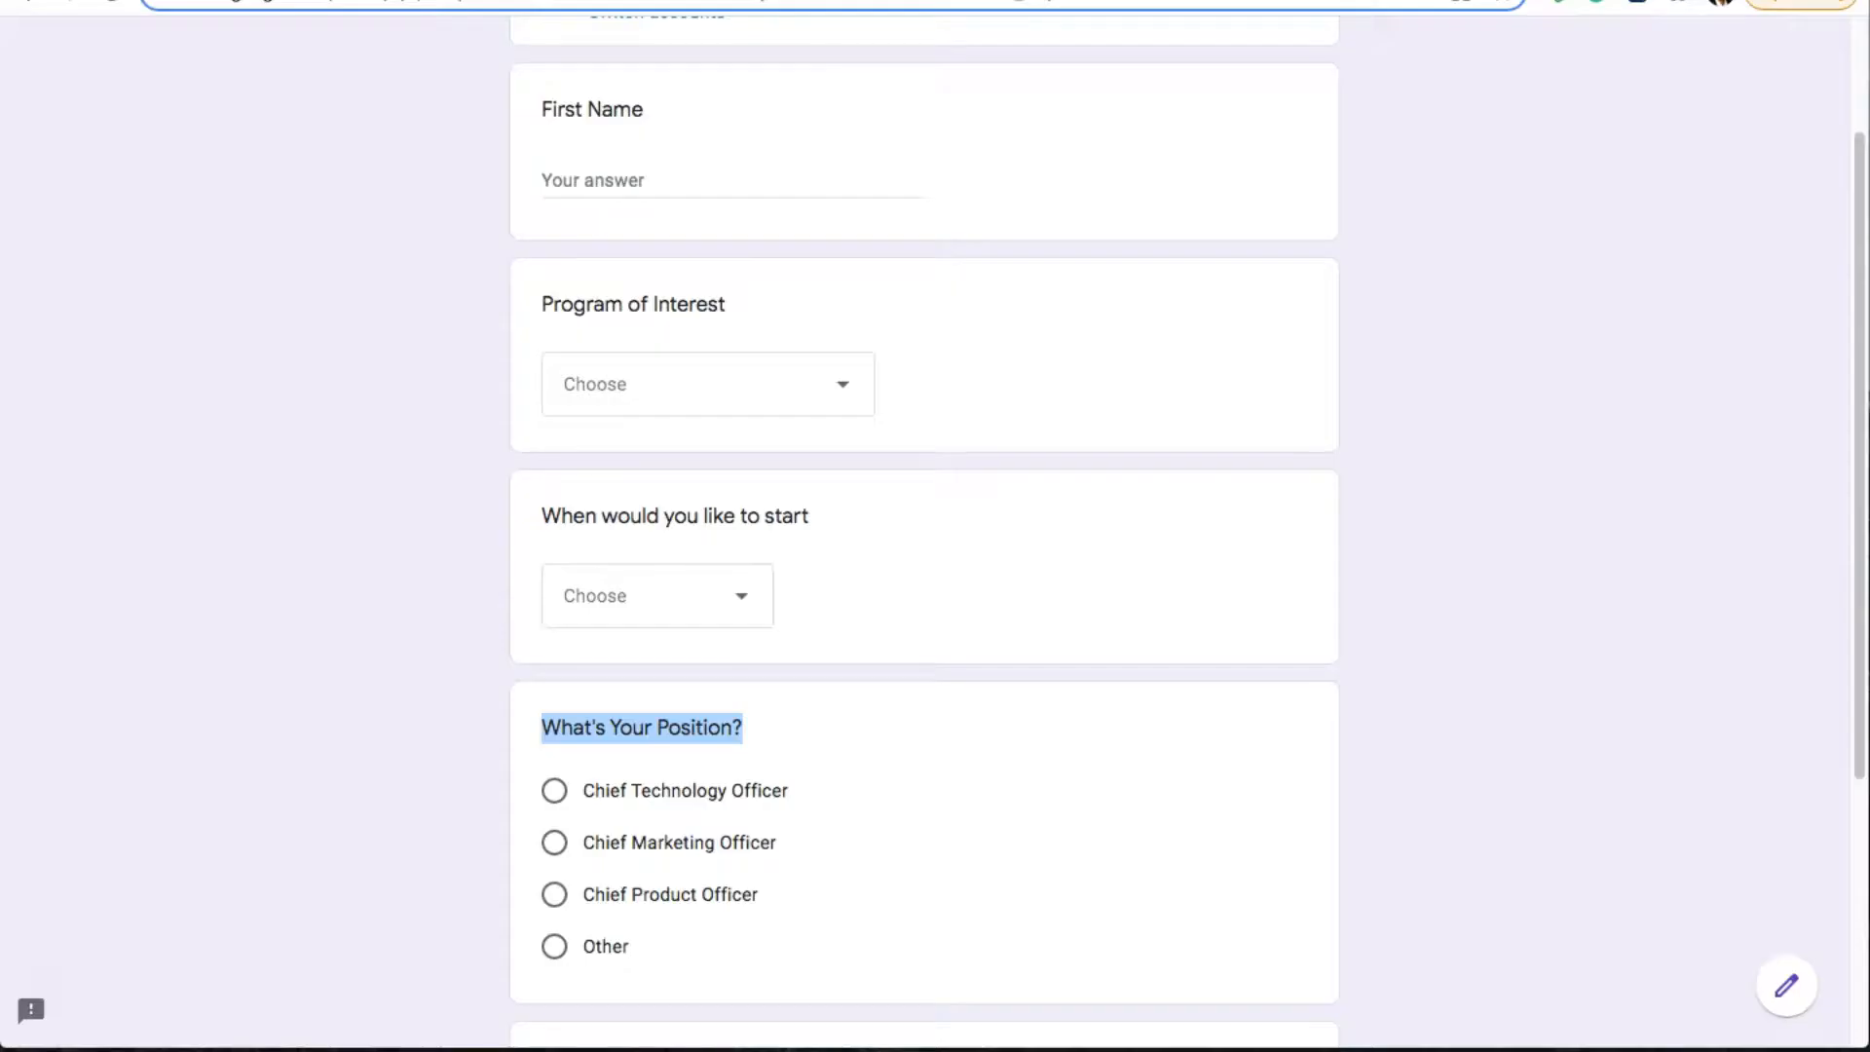
pyautogui.click(688, 600)
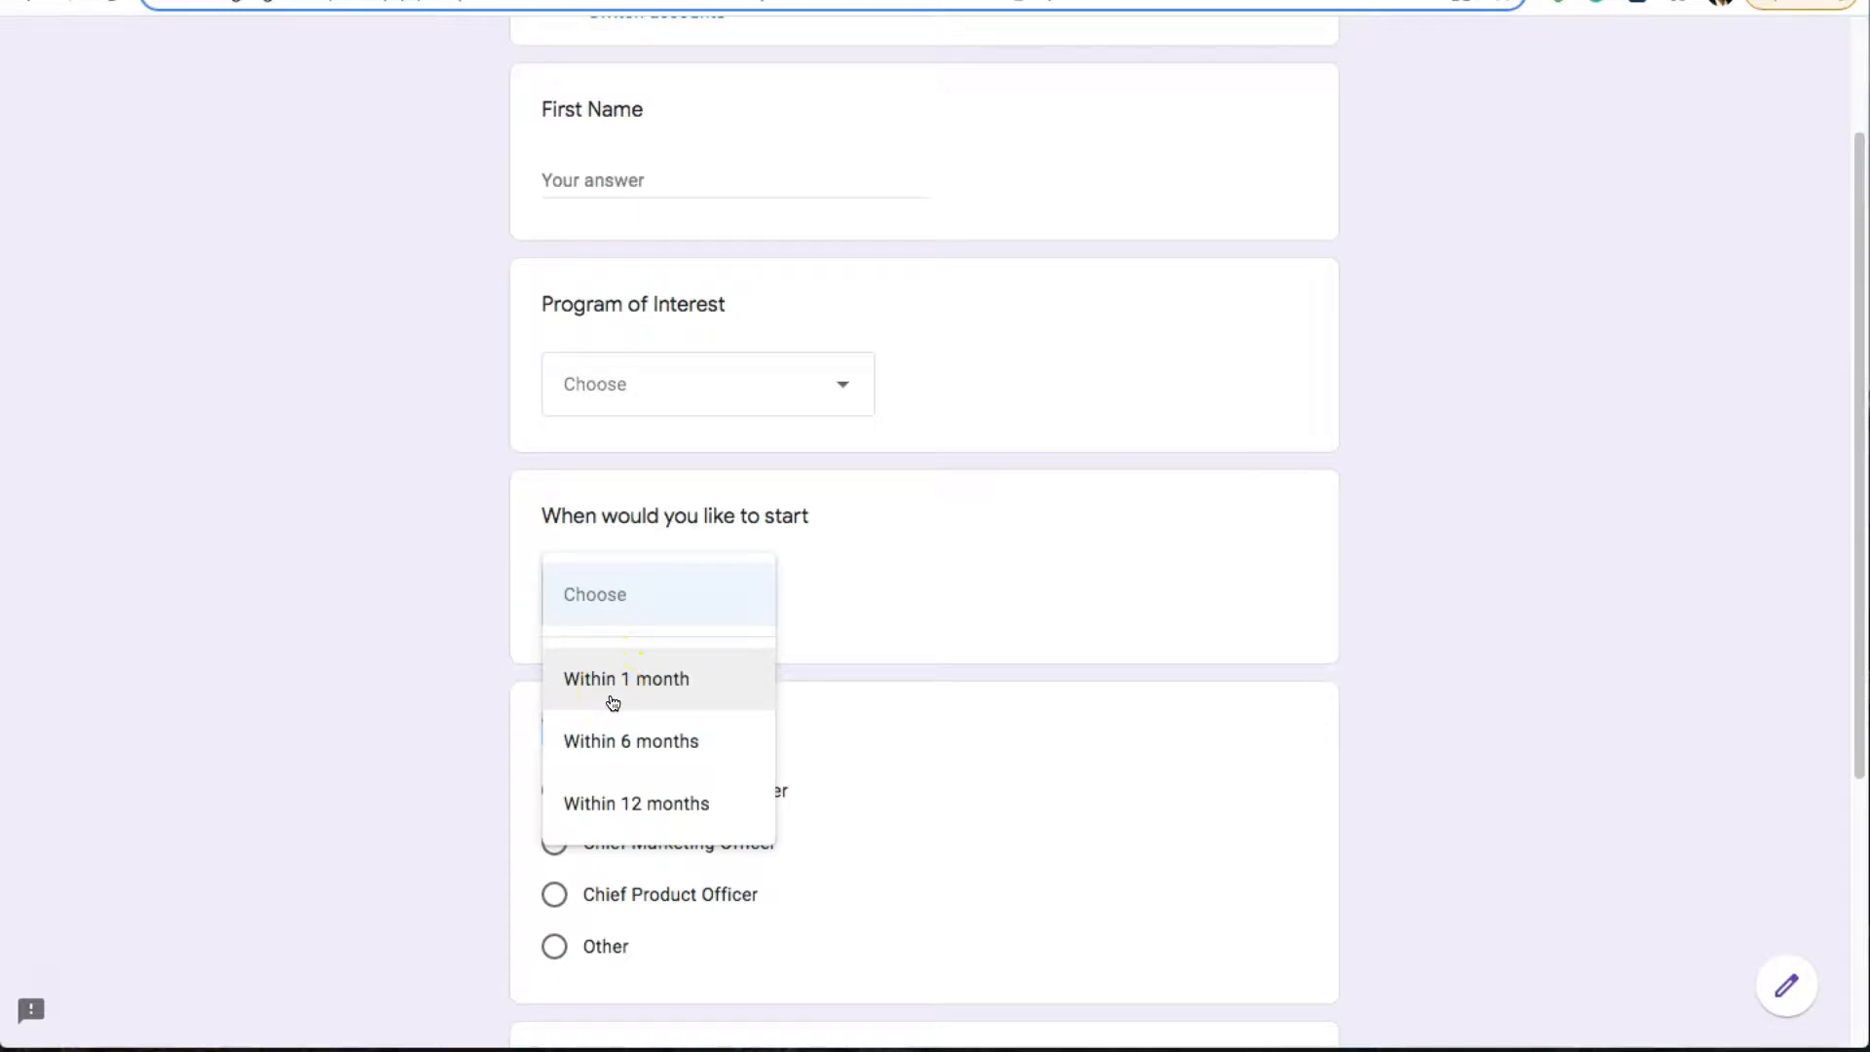
pyautogui.click(593, 710)
pyautogui.click(624, 743)
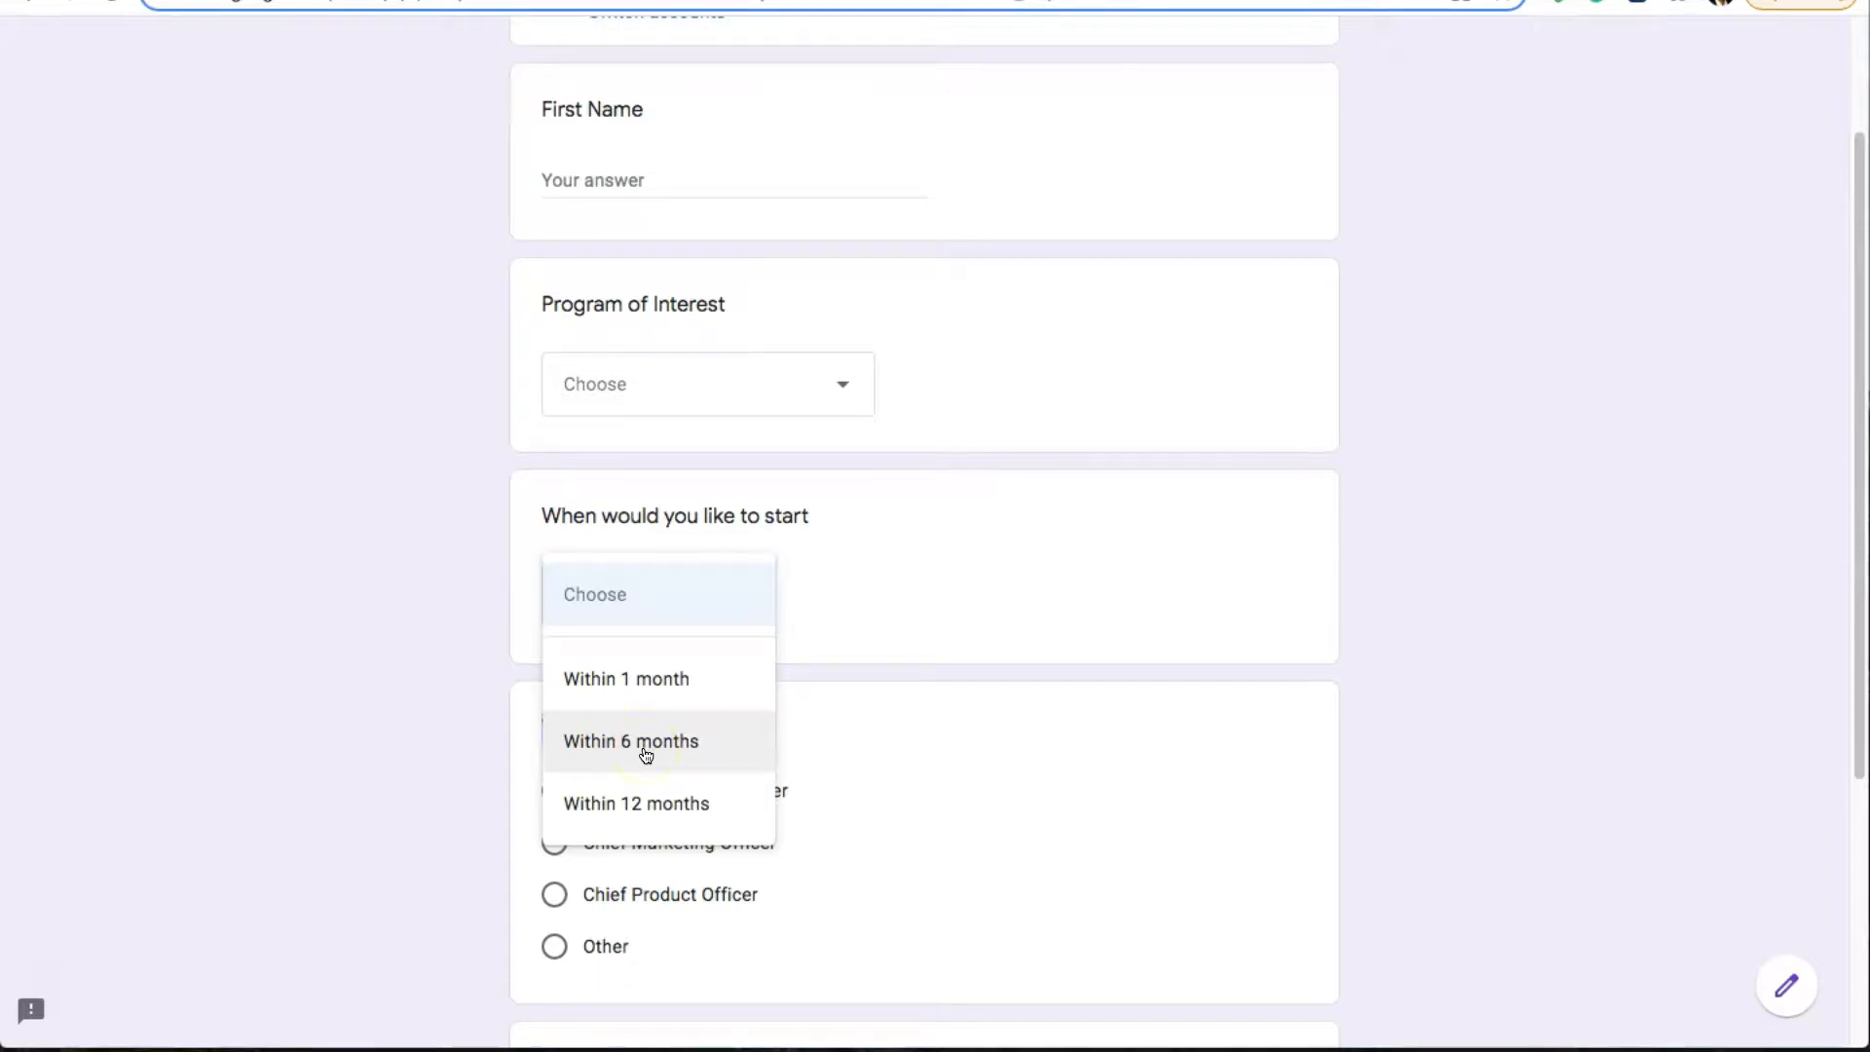
pyautogui.click(636, 802)
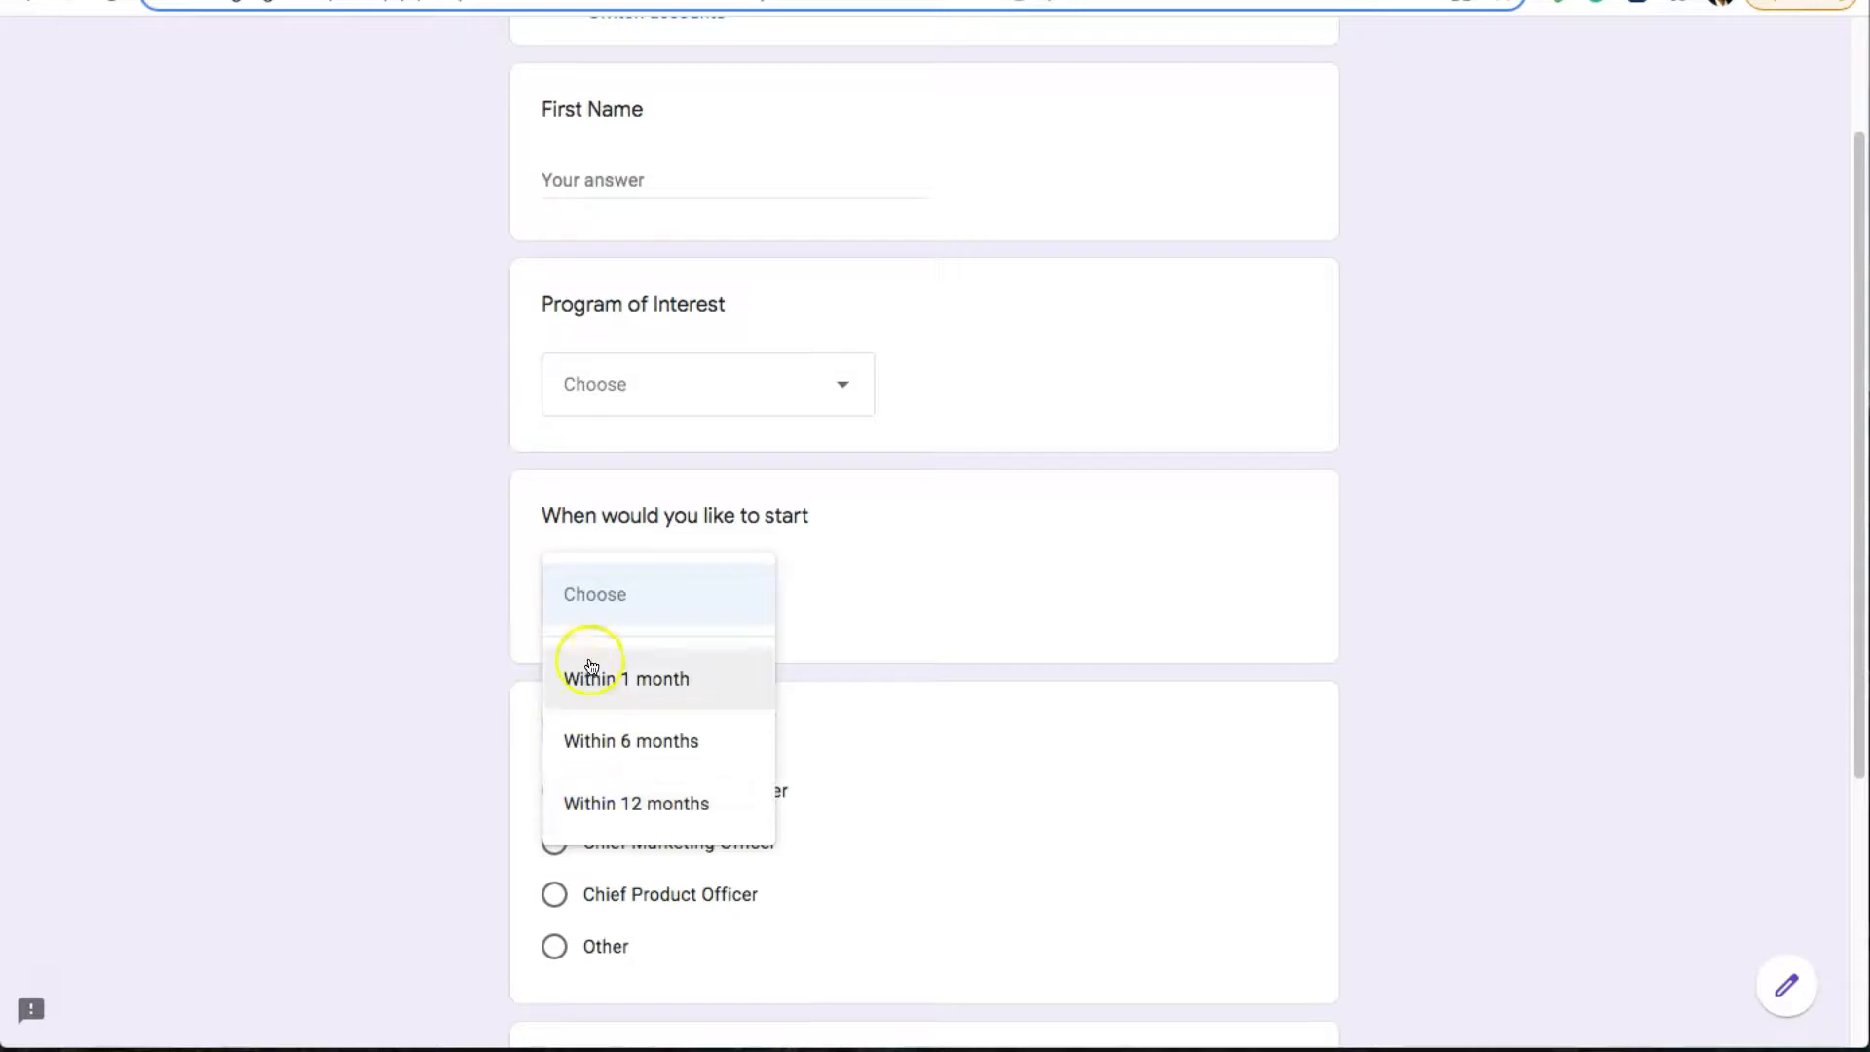
pyautogui.click(873, 551)
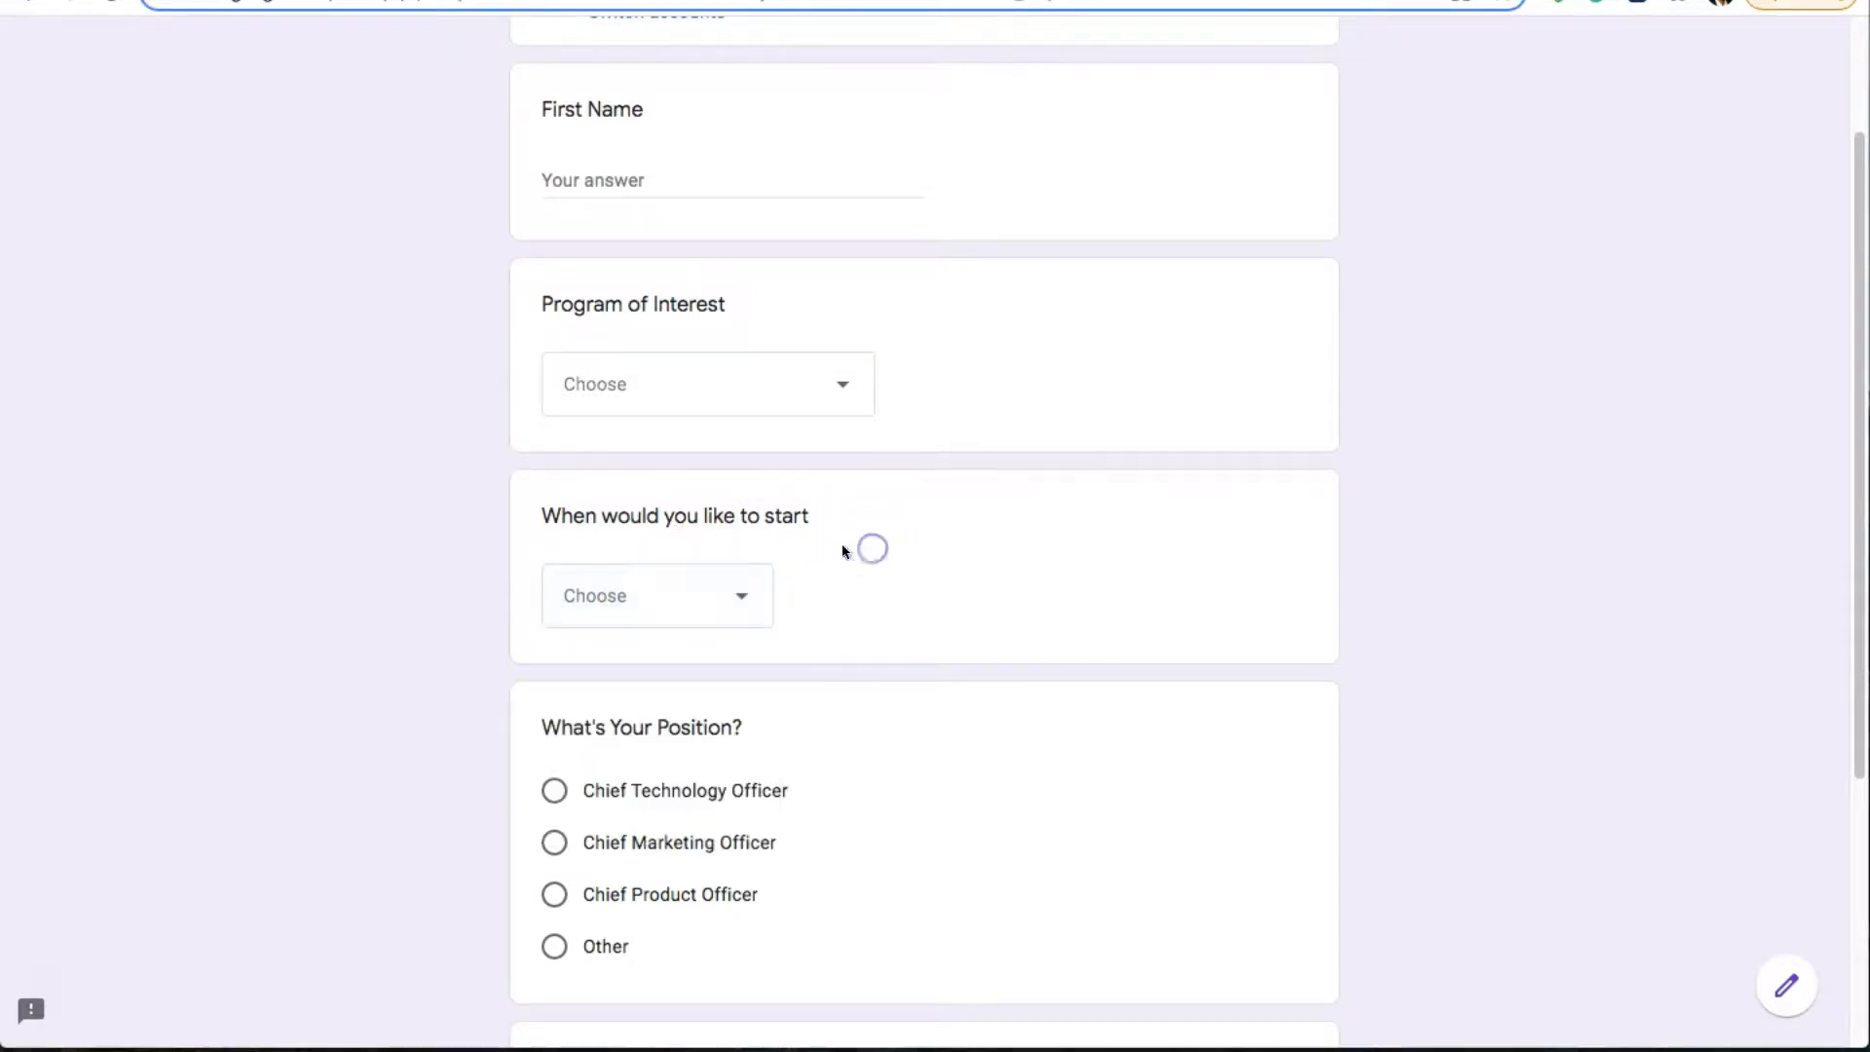
pyautogui.moveTo(542, 508); pyautogui.dragTo(851, 514)
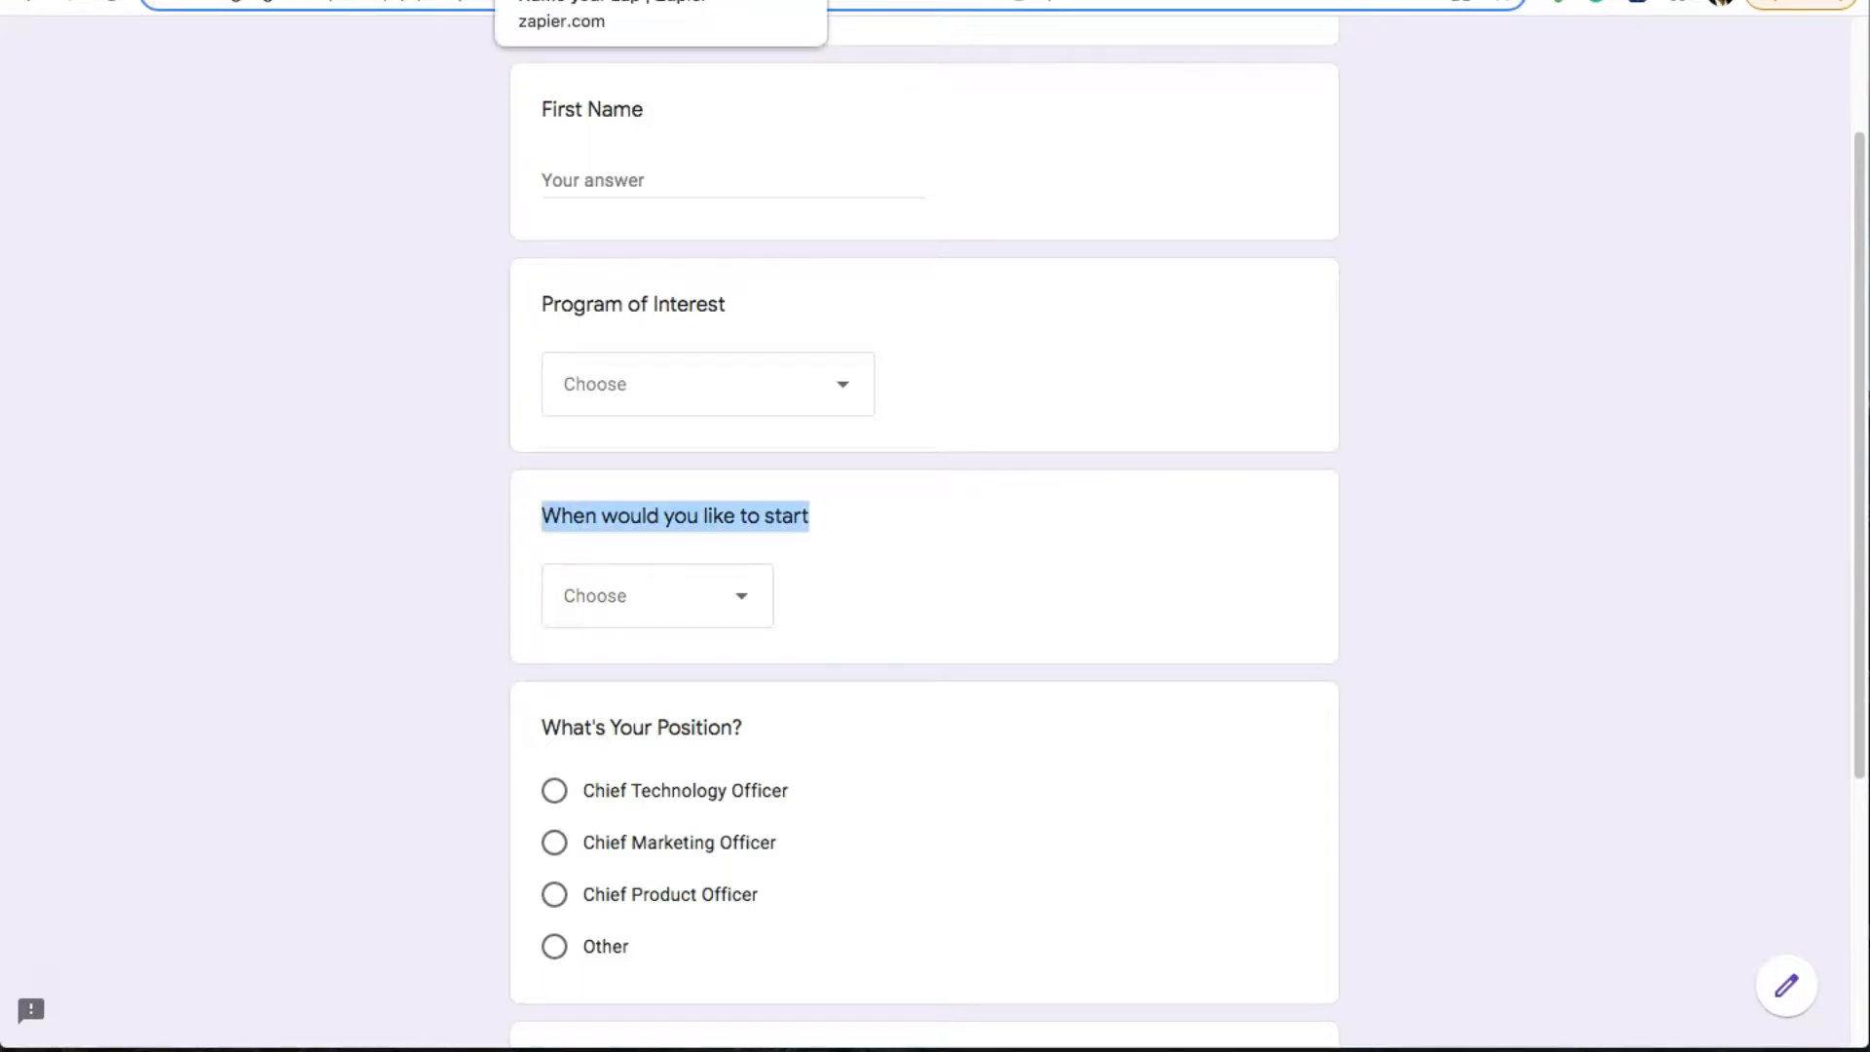
# Back in the Zap's Create Personalized Video action, map the background_video field to the Col$e output of the background video step
pyautogui.click(584, 0)
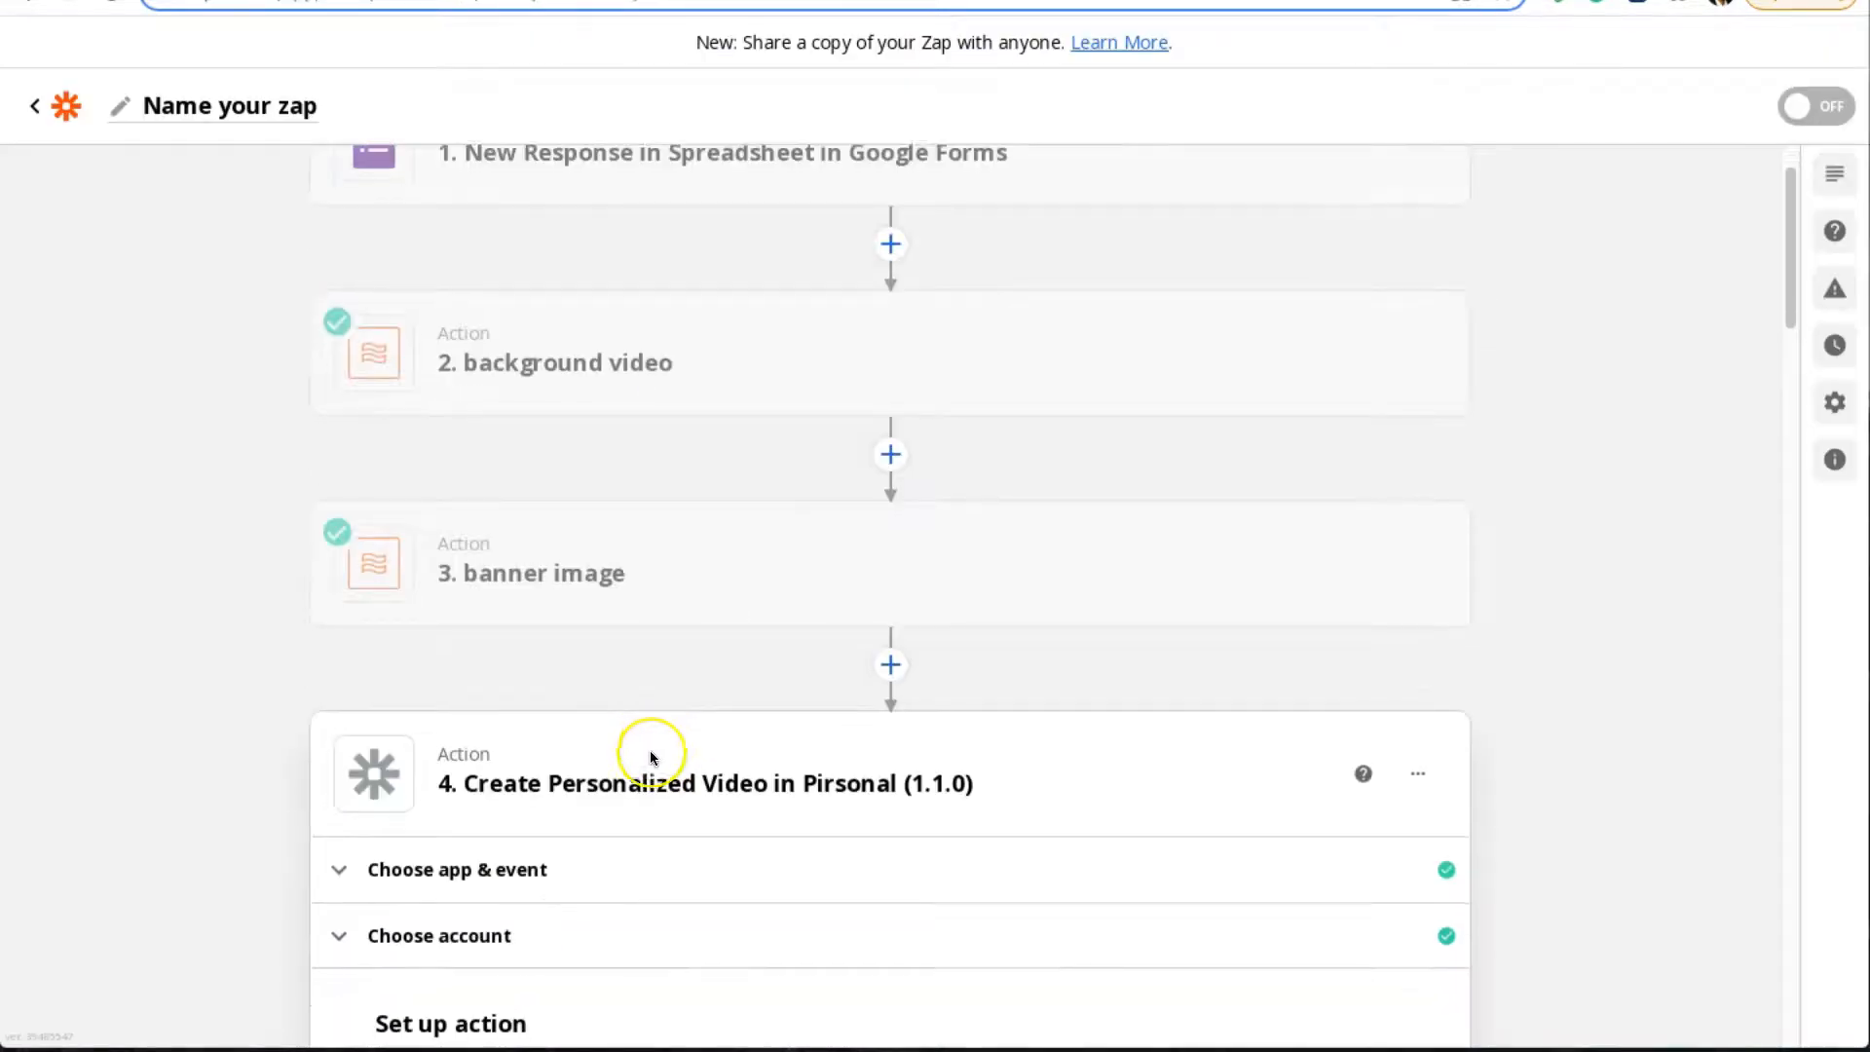
pyautogui.scroll(-7, 650, 750)
pyautogui.scroll(-7, 641, 760)
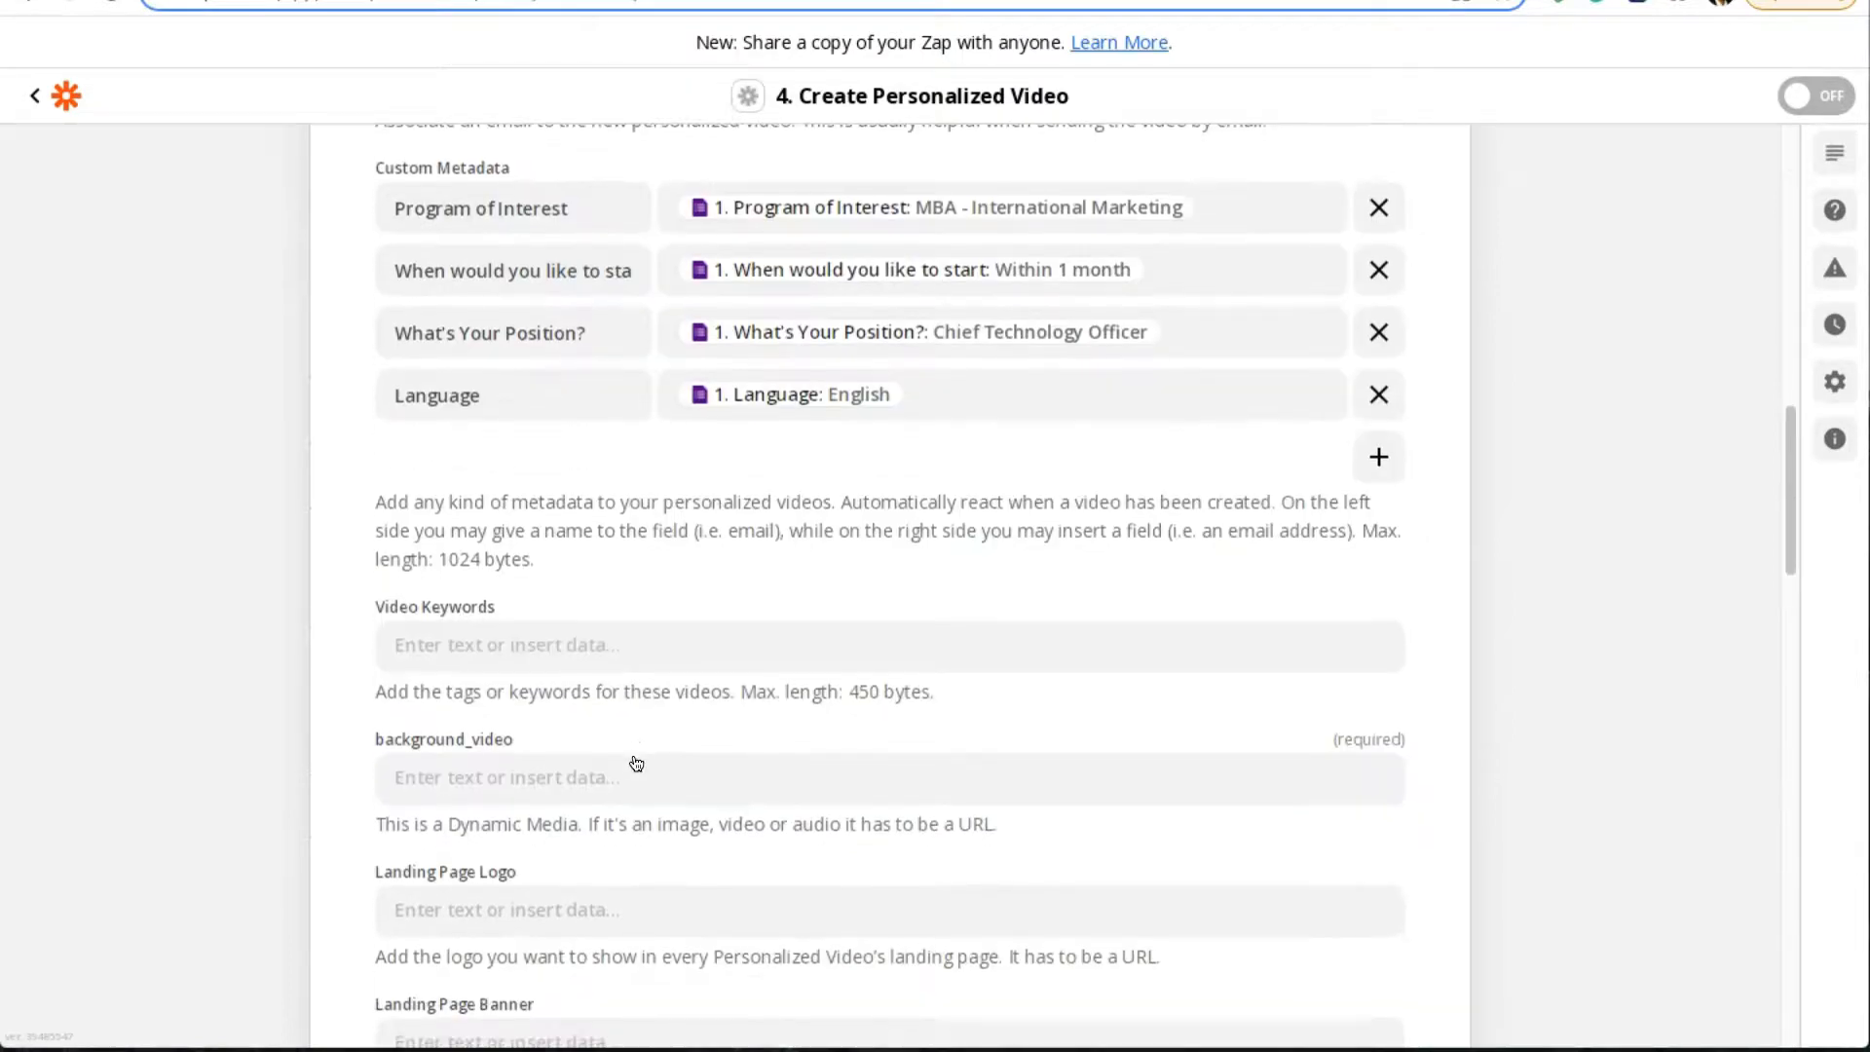
pyautogui.scroll(-1, 584, 681)
pyautogui.click(400, 543)
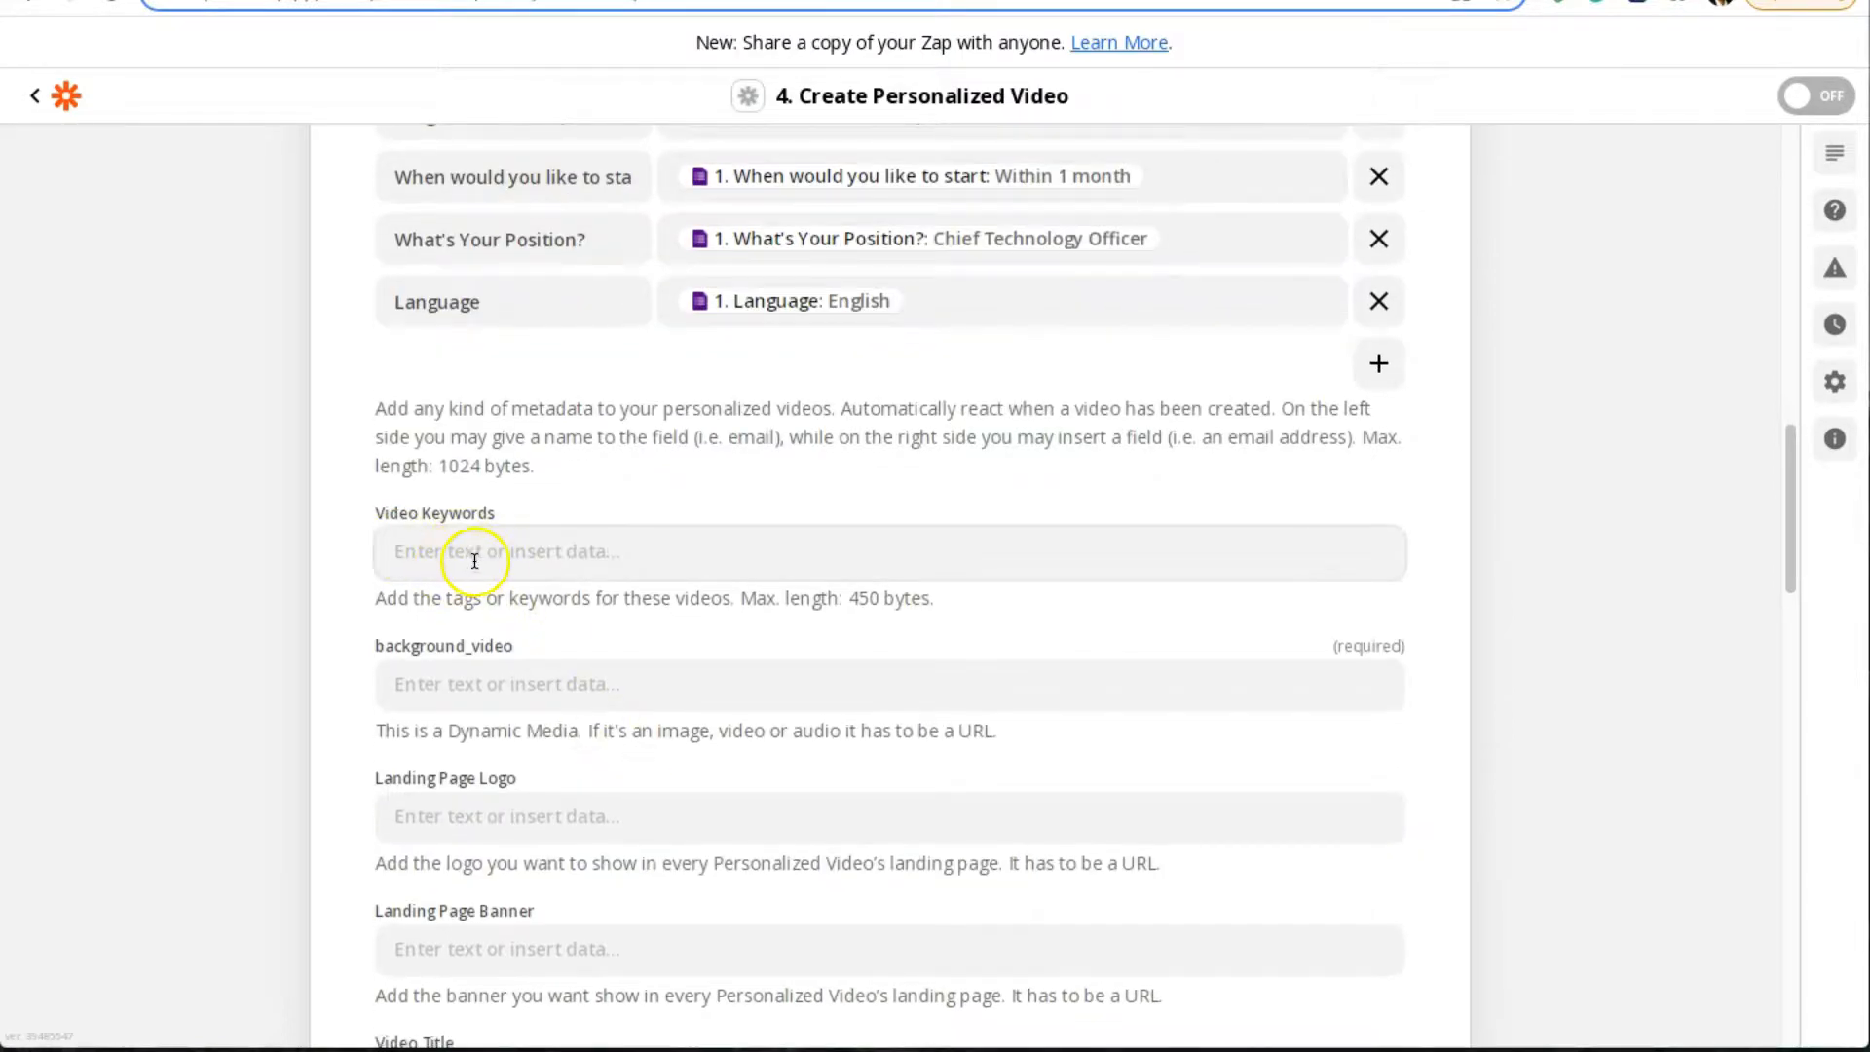
pyautogui.scroll(-2, 477, 574)
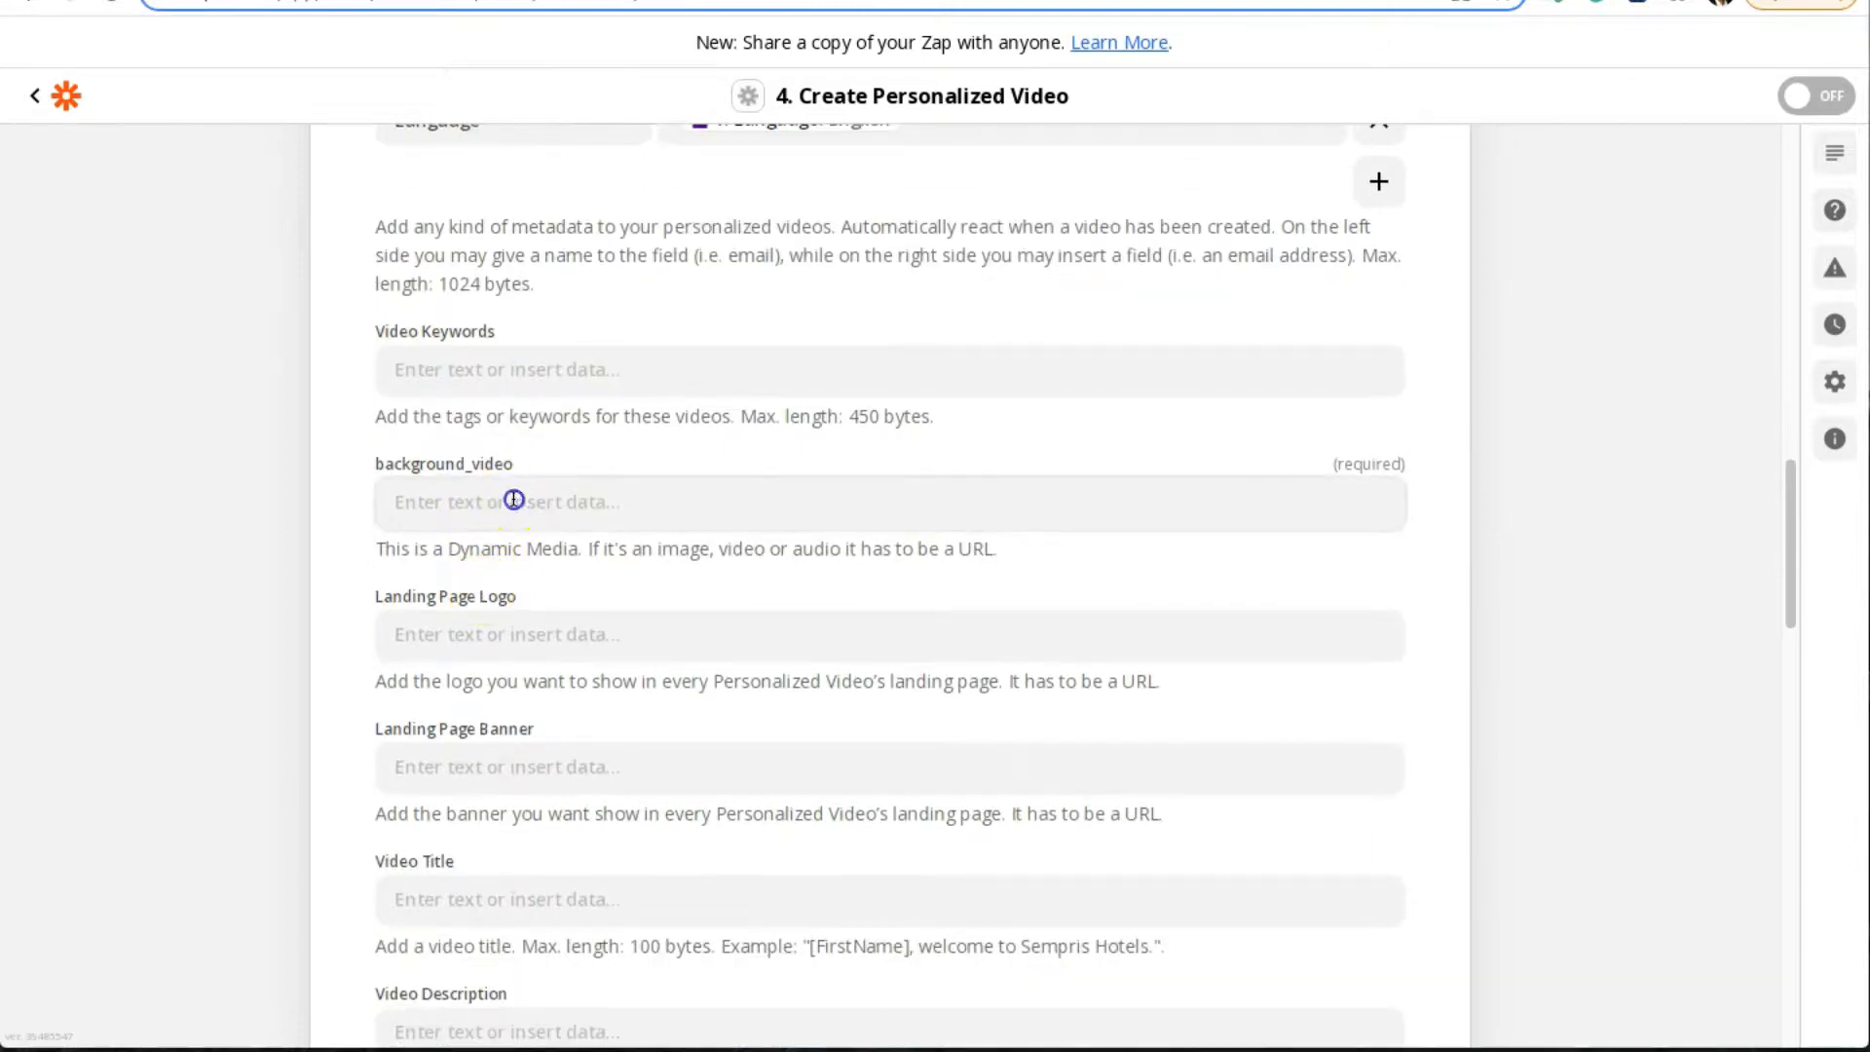
pyautogui.click(509, 500)
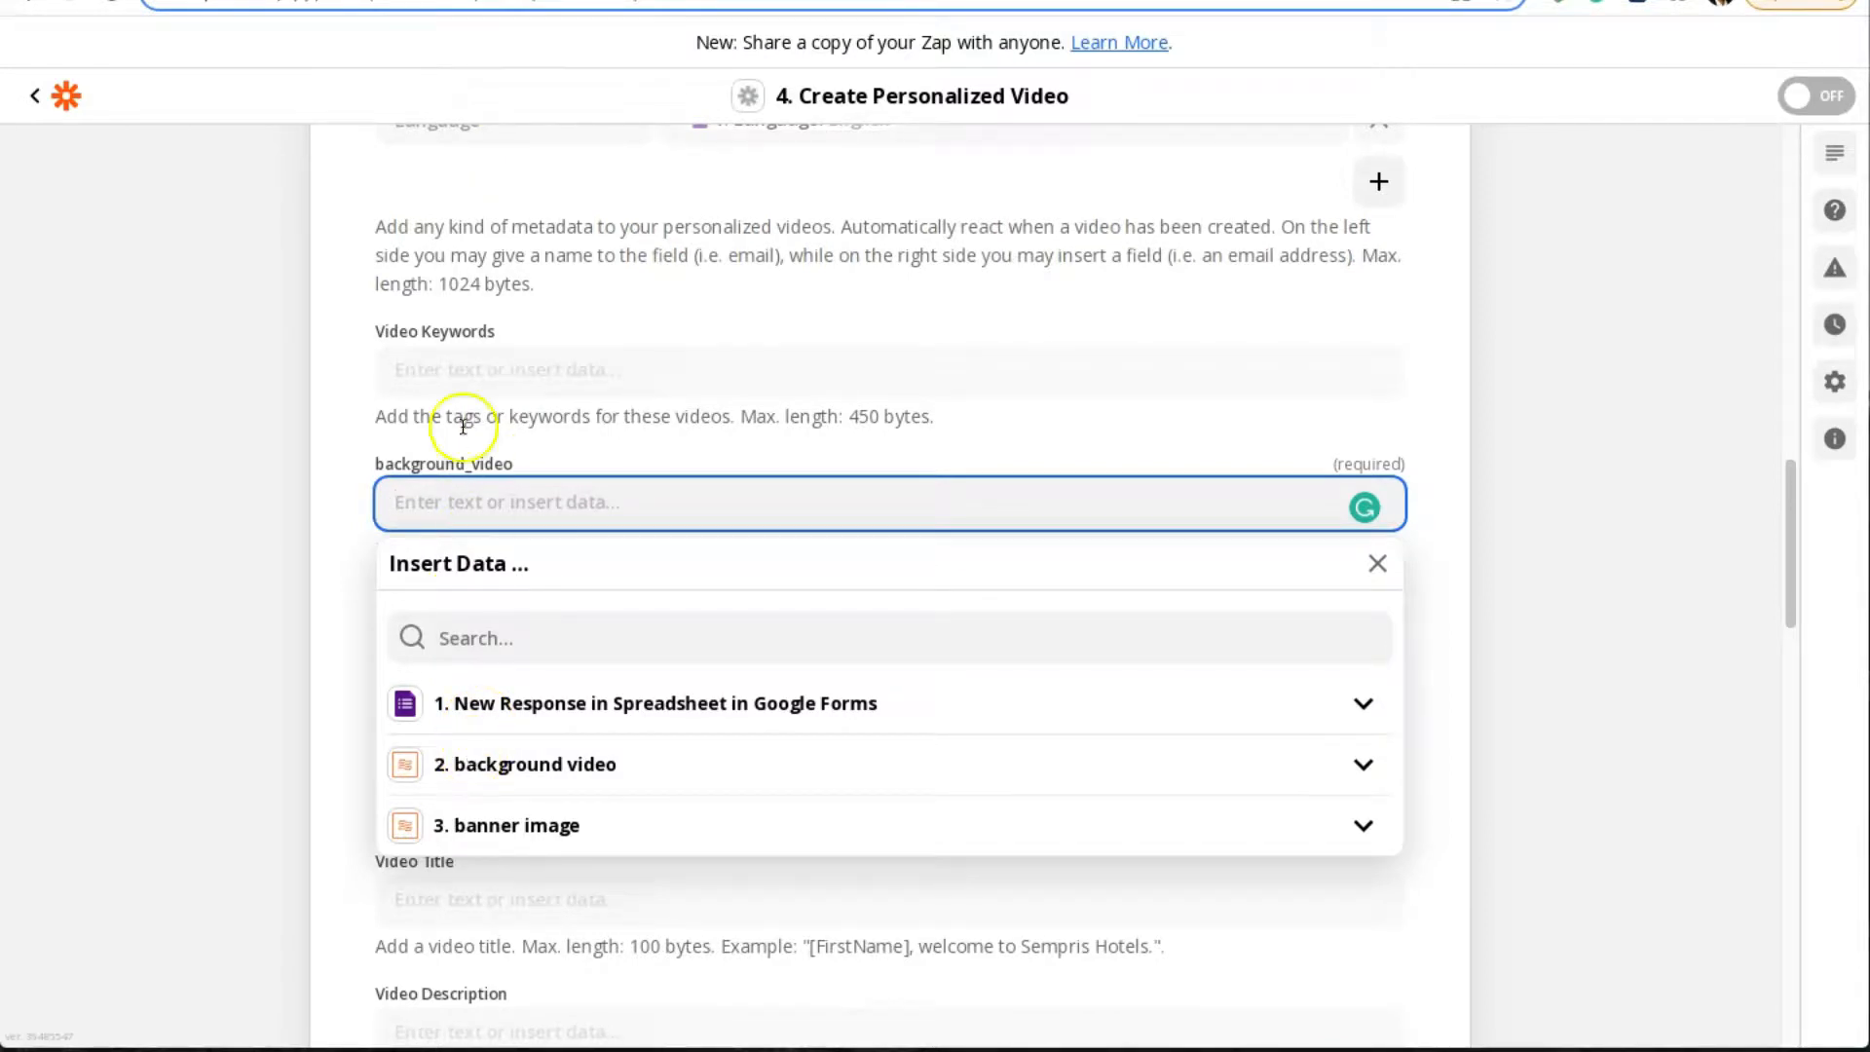
pyautogui.moveTo(359, 460); pyautogui.dragTo(524, 470)
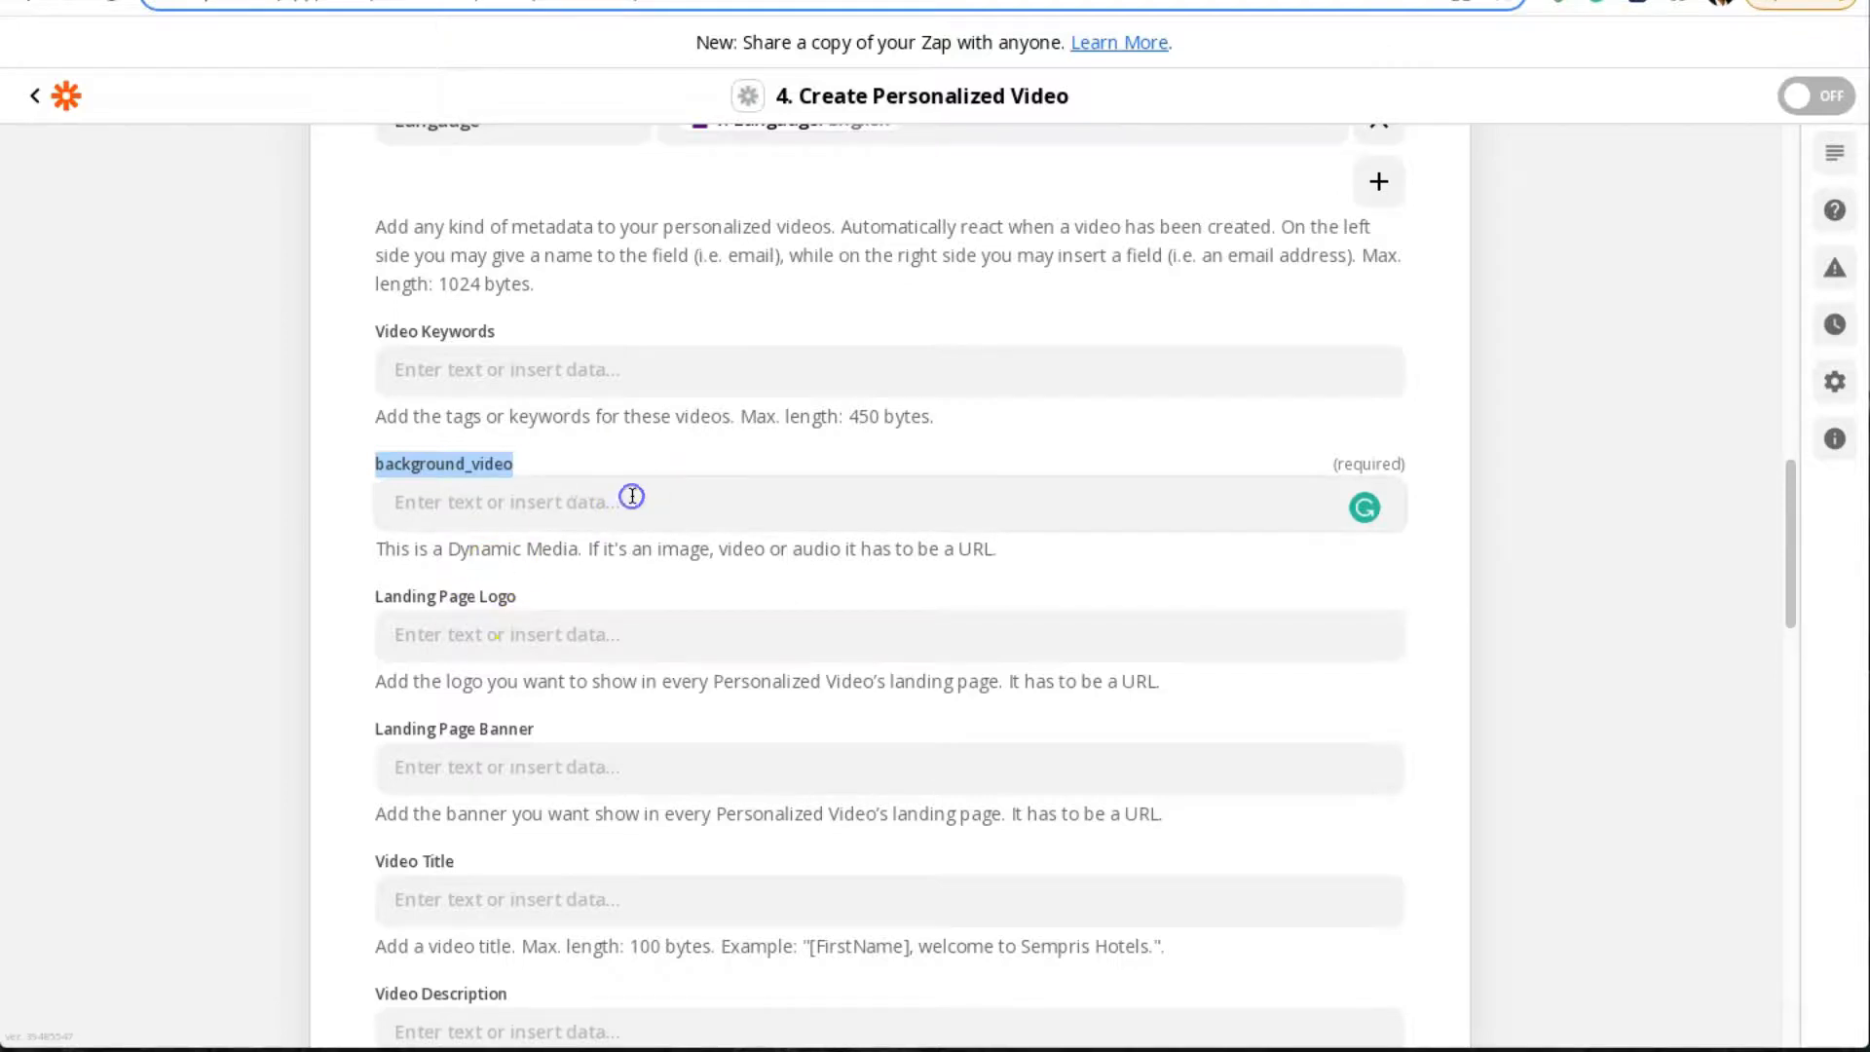
pyautogui.click(632, 497)
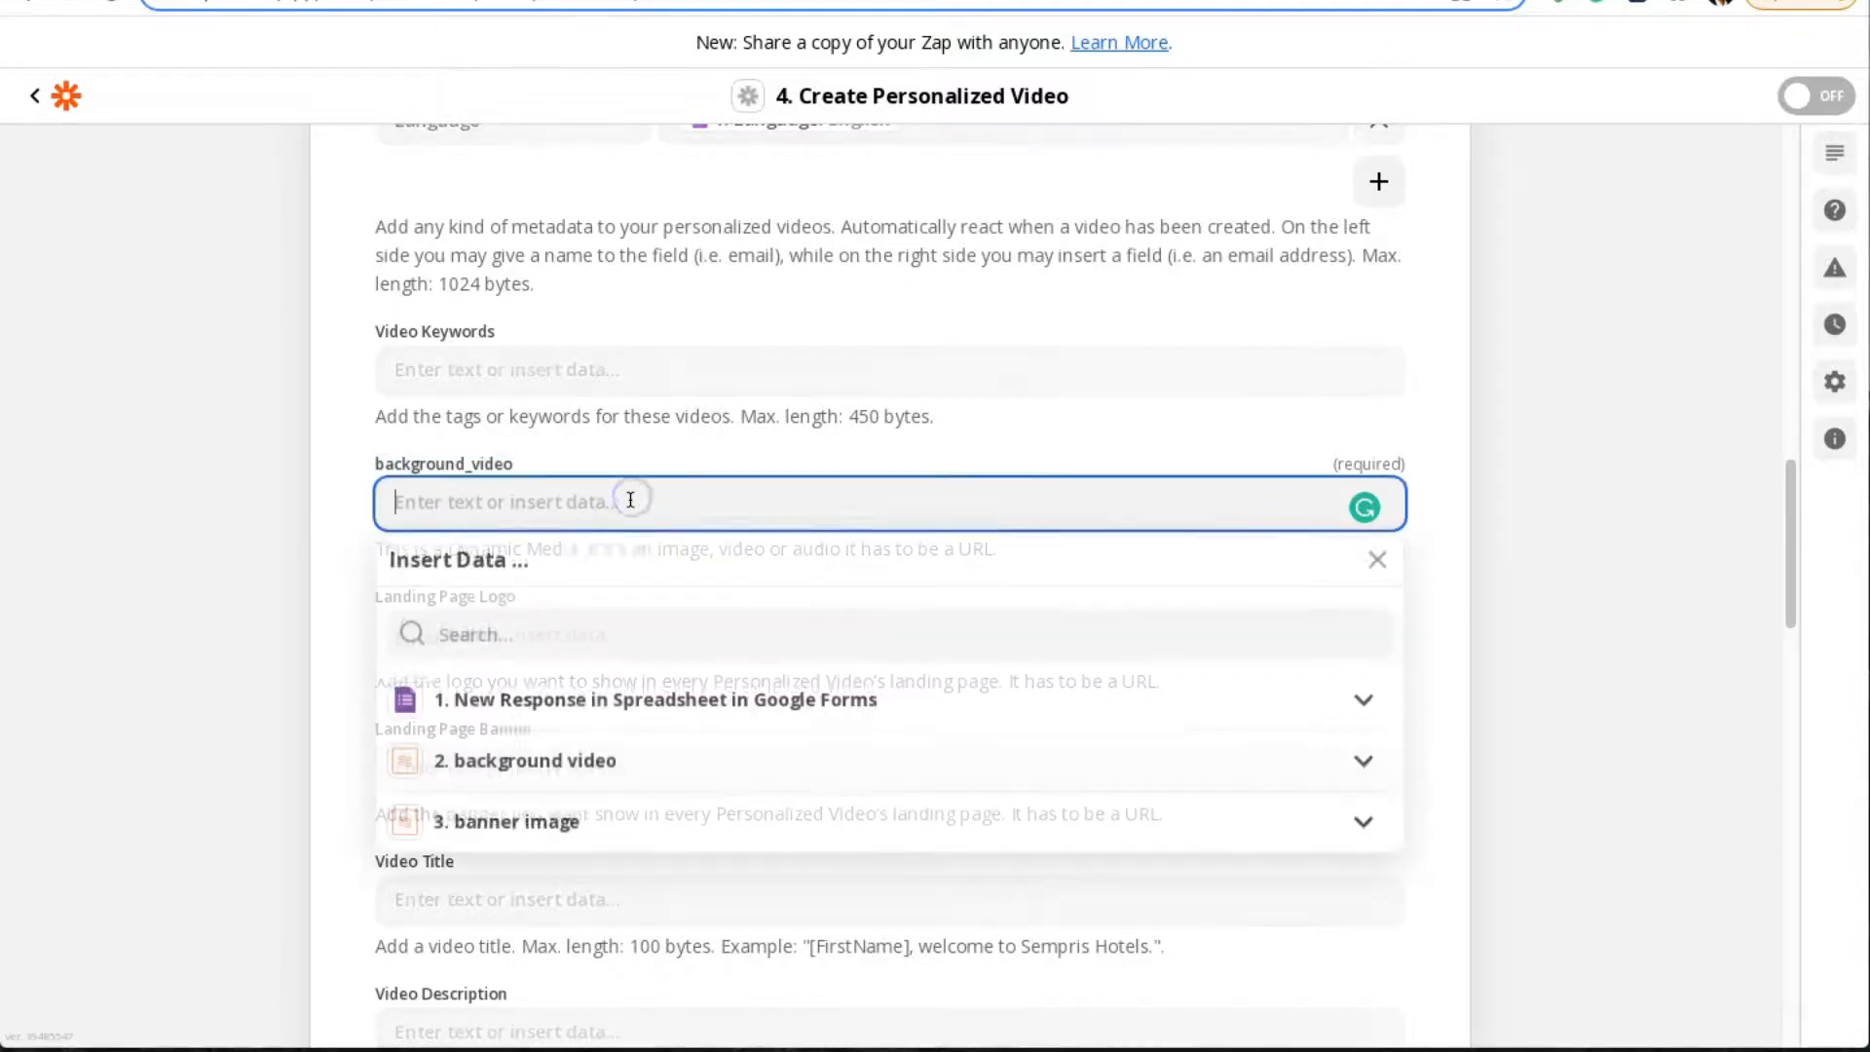
pyautogui.click(533, 768)
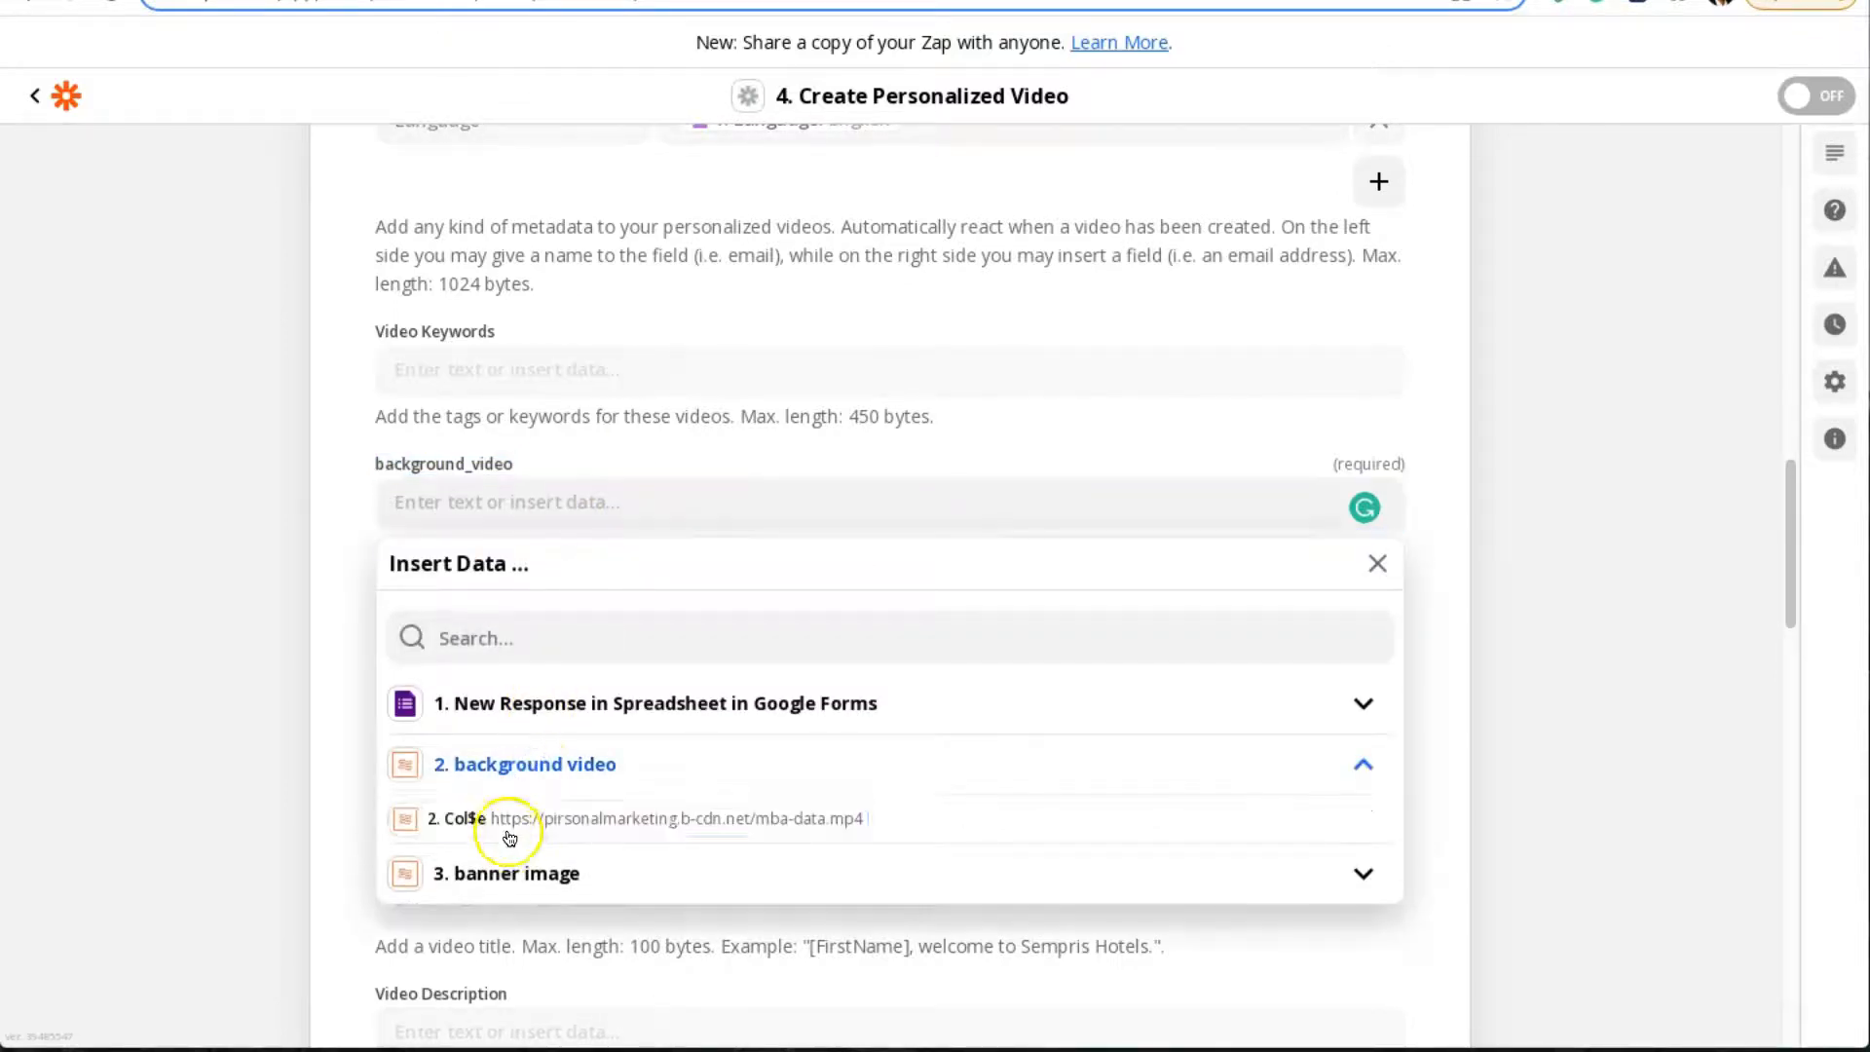
pyautogui.click(503, 818)
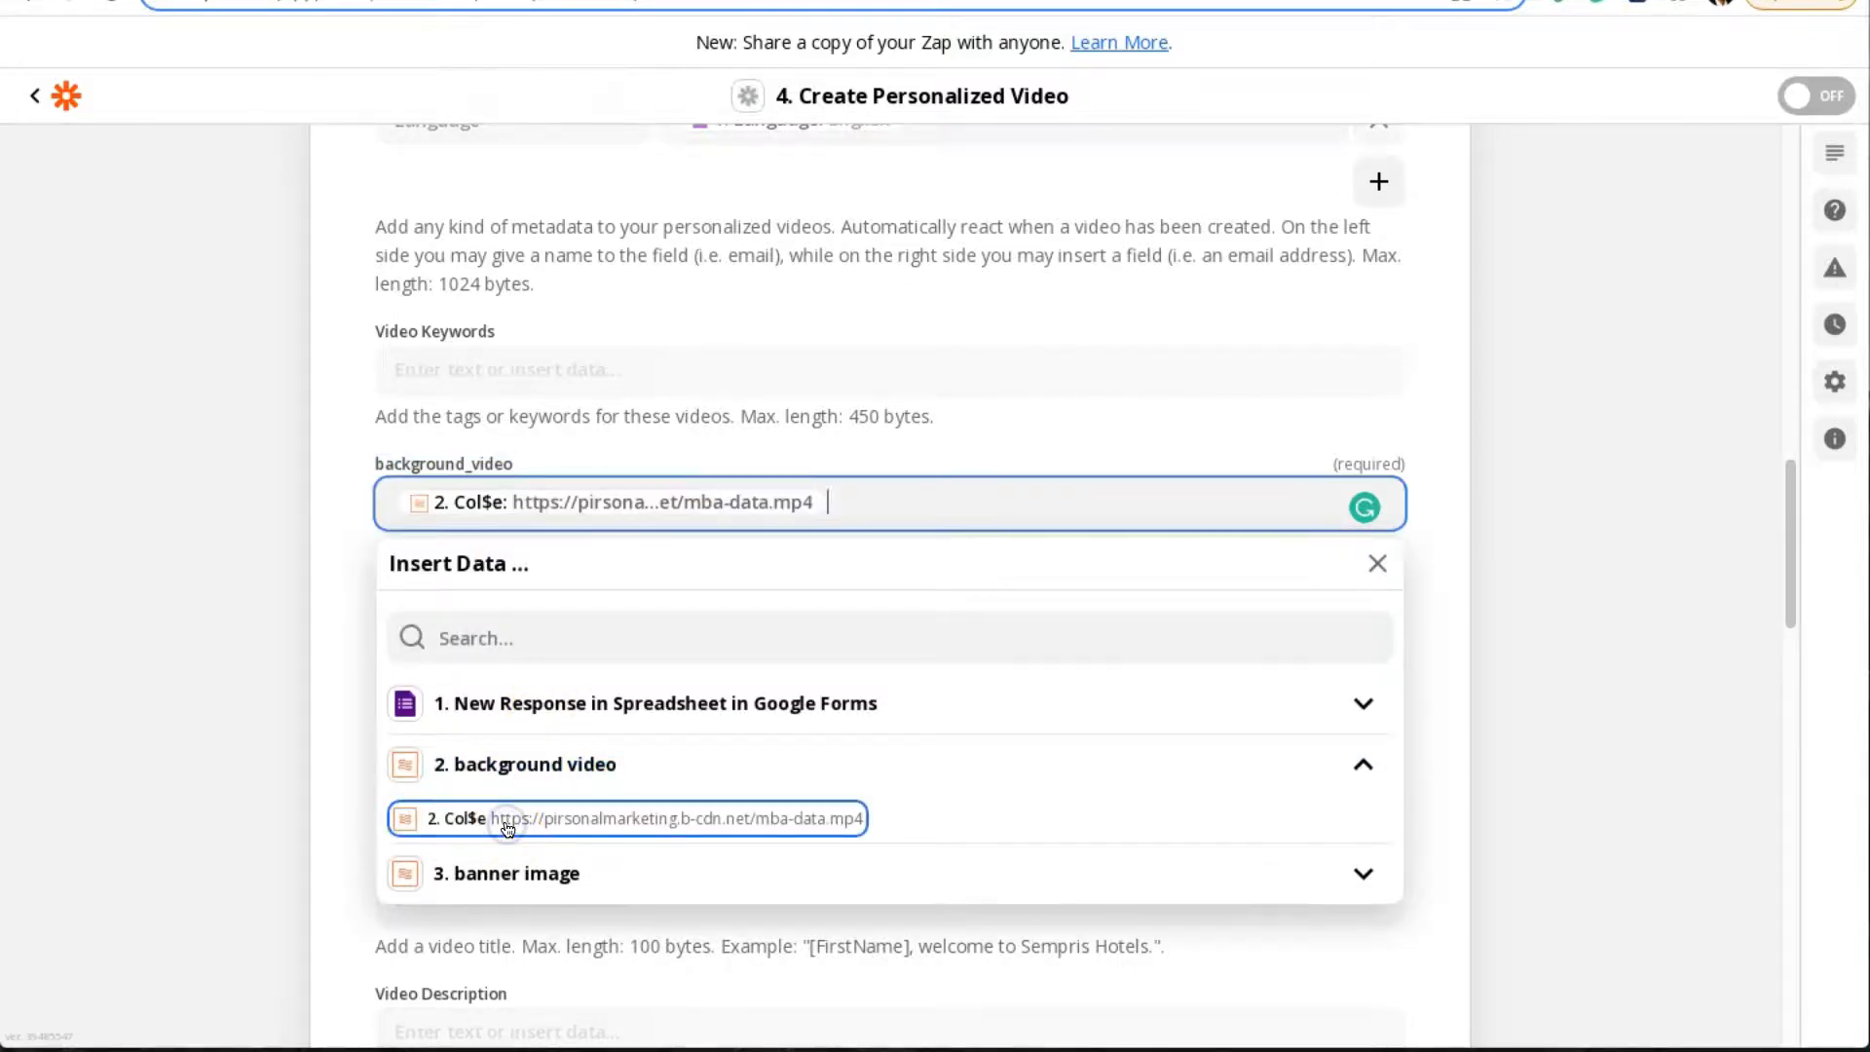
pyautogui.click(346, 571)
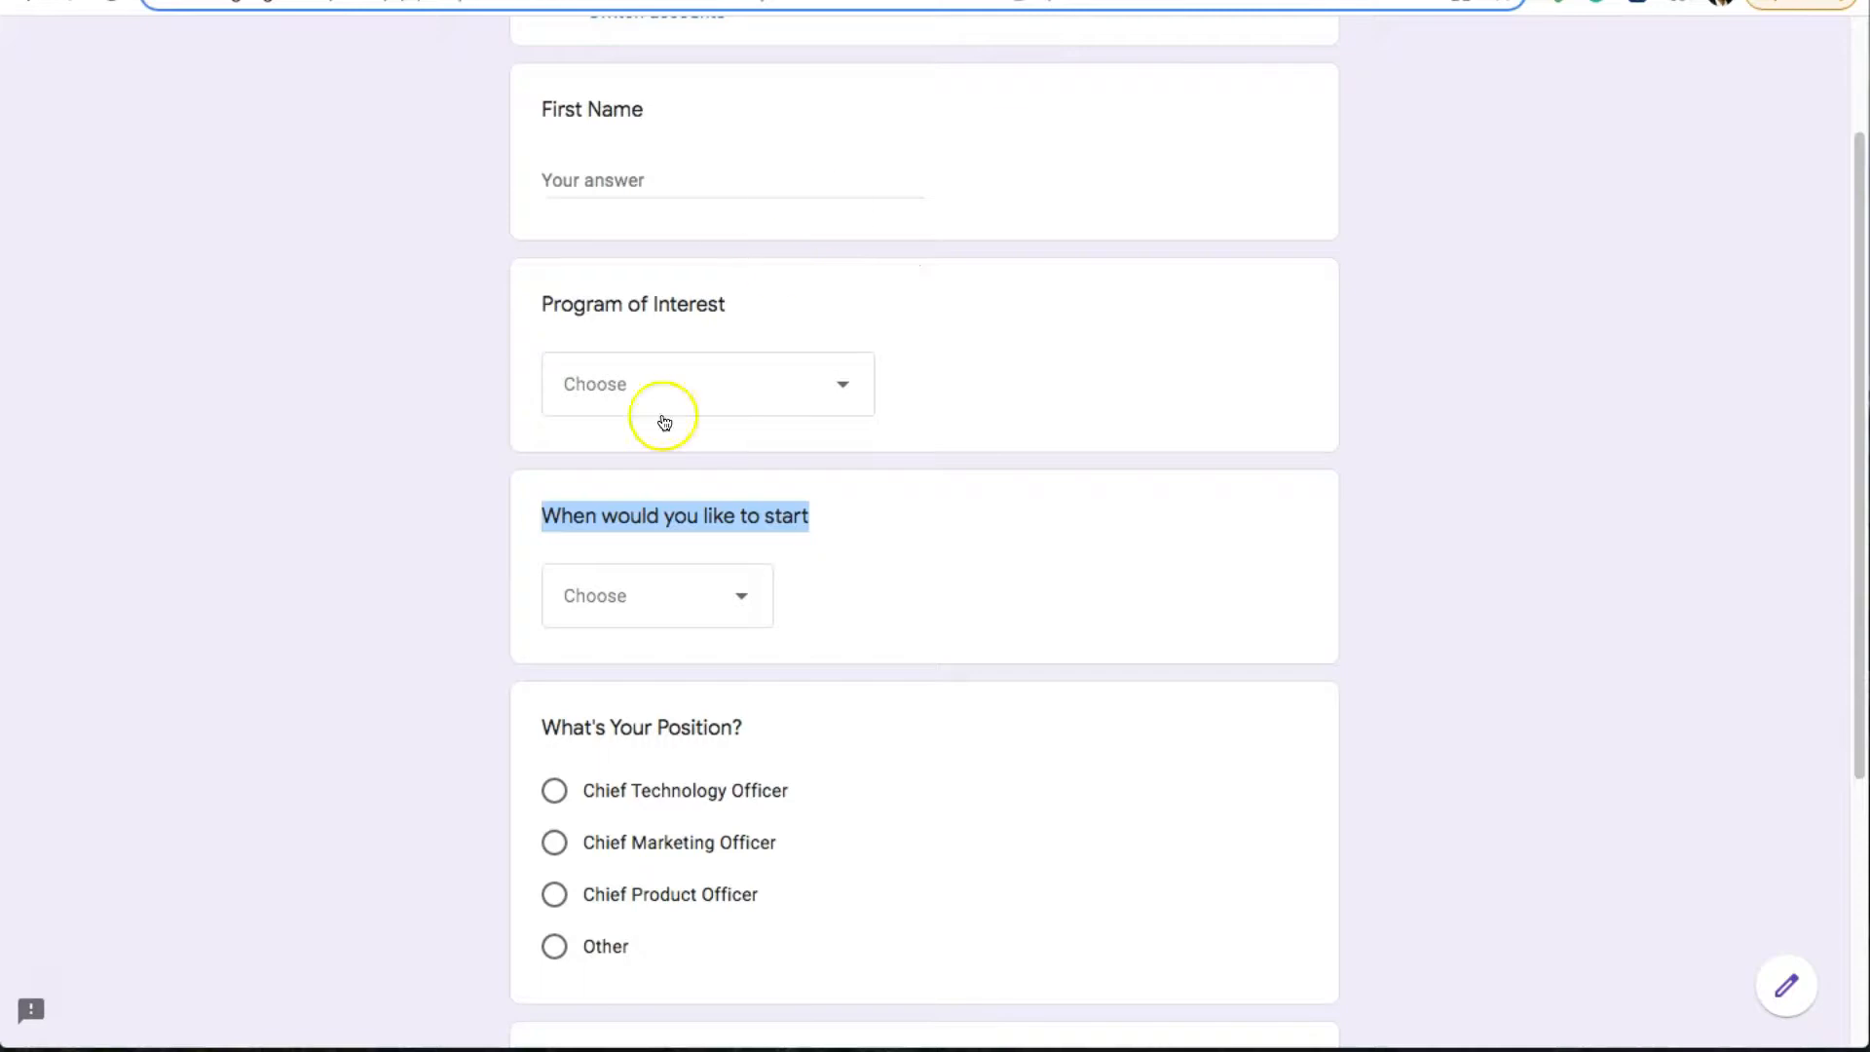
# In the Google Form, review the answer choices for start time, Program of Interest and What's Your Position?, trying out several position options
pyautogui.click(628, 604)
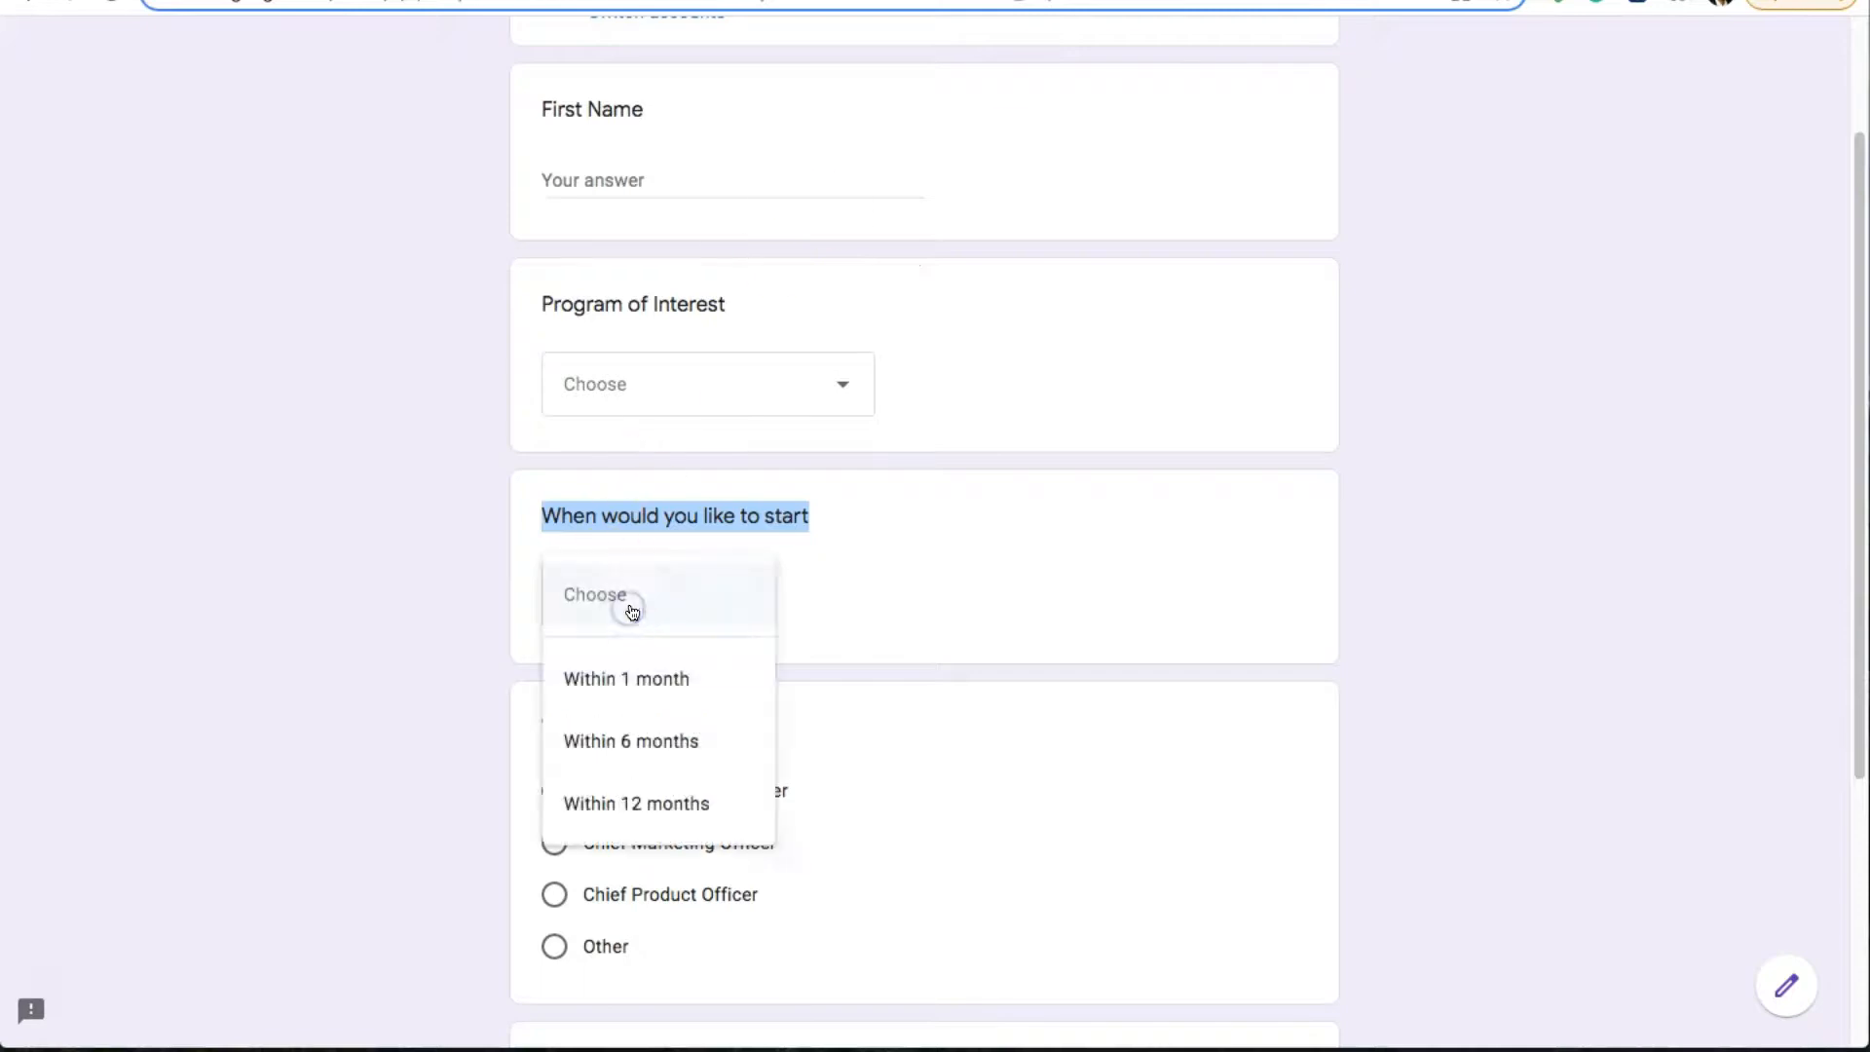
pyautogui.click(1089, 358)
pyautogui.click(808, 379)
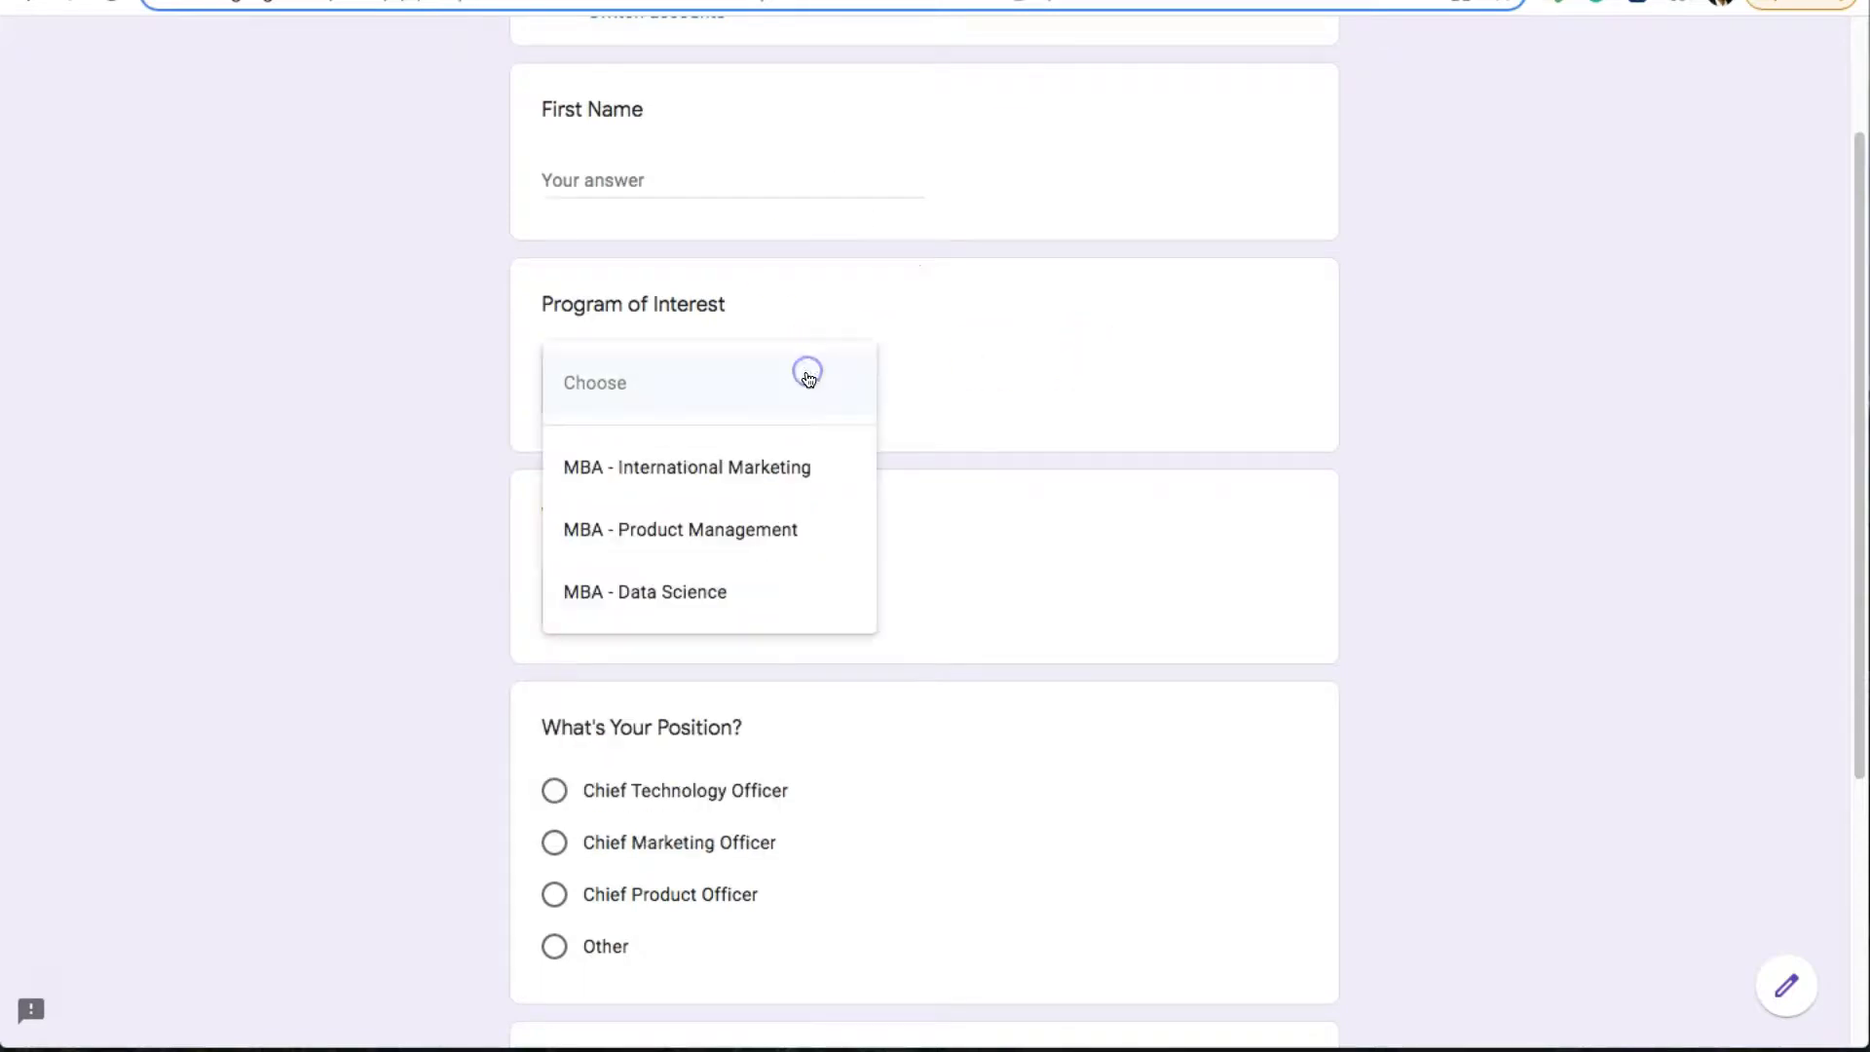
pyautogui.scroll(-4, 882, 796)
pyautogui.click(1088, 570)
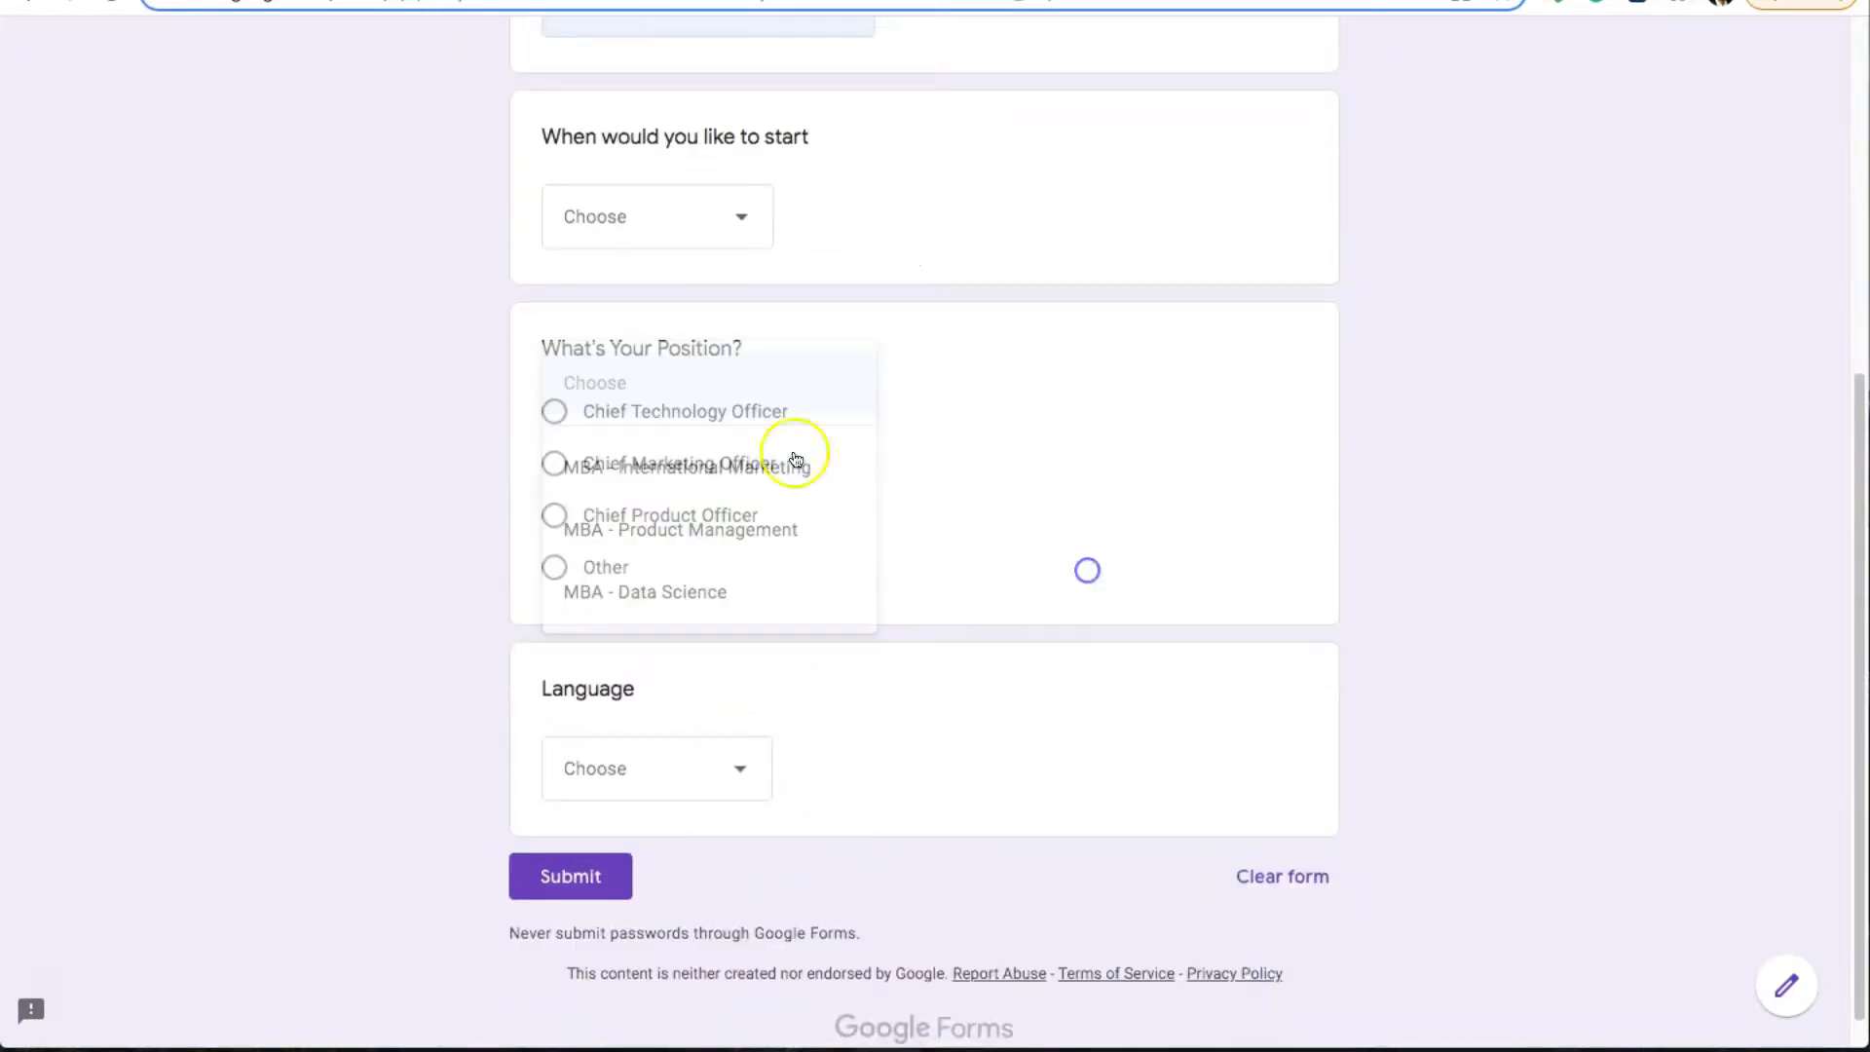
pyautogui.click(635, 409)
pyautogui.click(630, 462)
pyautogui.click(633, 510)
pyautogui.click(650, 409)
pyautogui.click(669, 458)
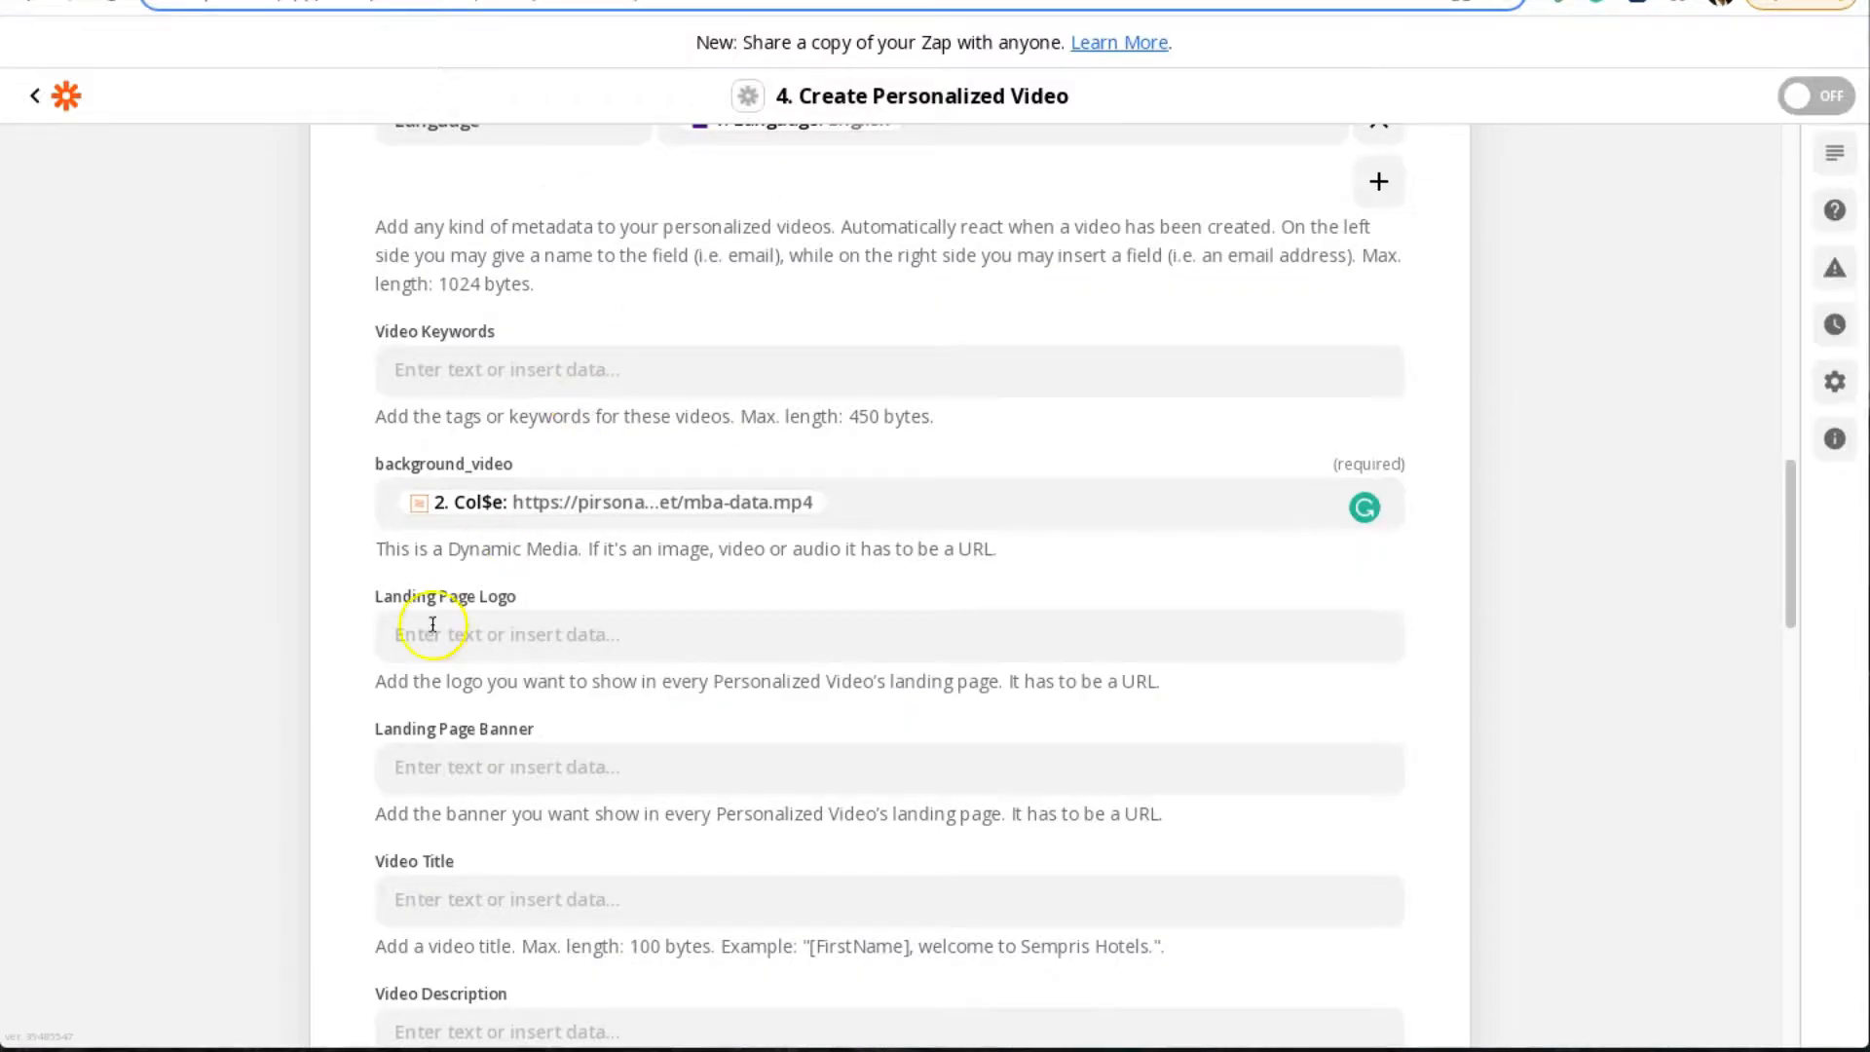
pyautogui.scroll(-2, 432, 618)
pyautogui.click(529, 426)
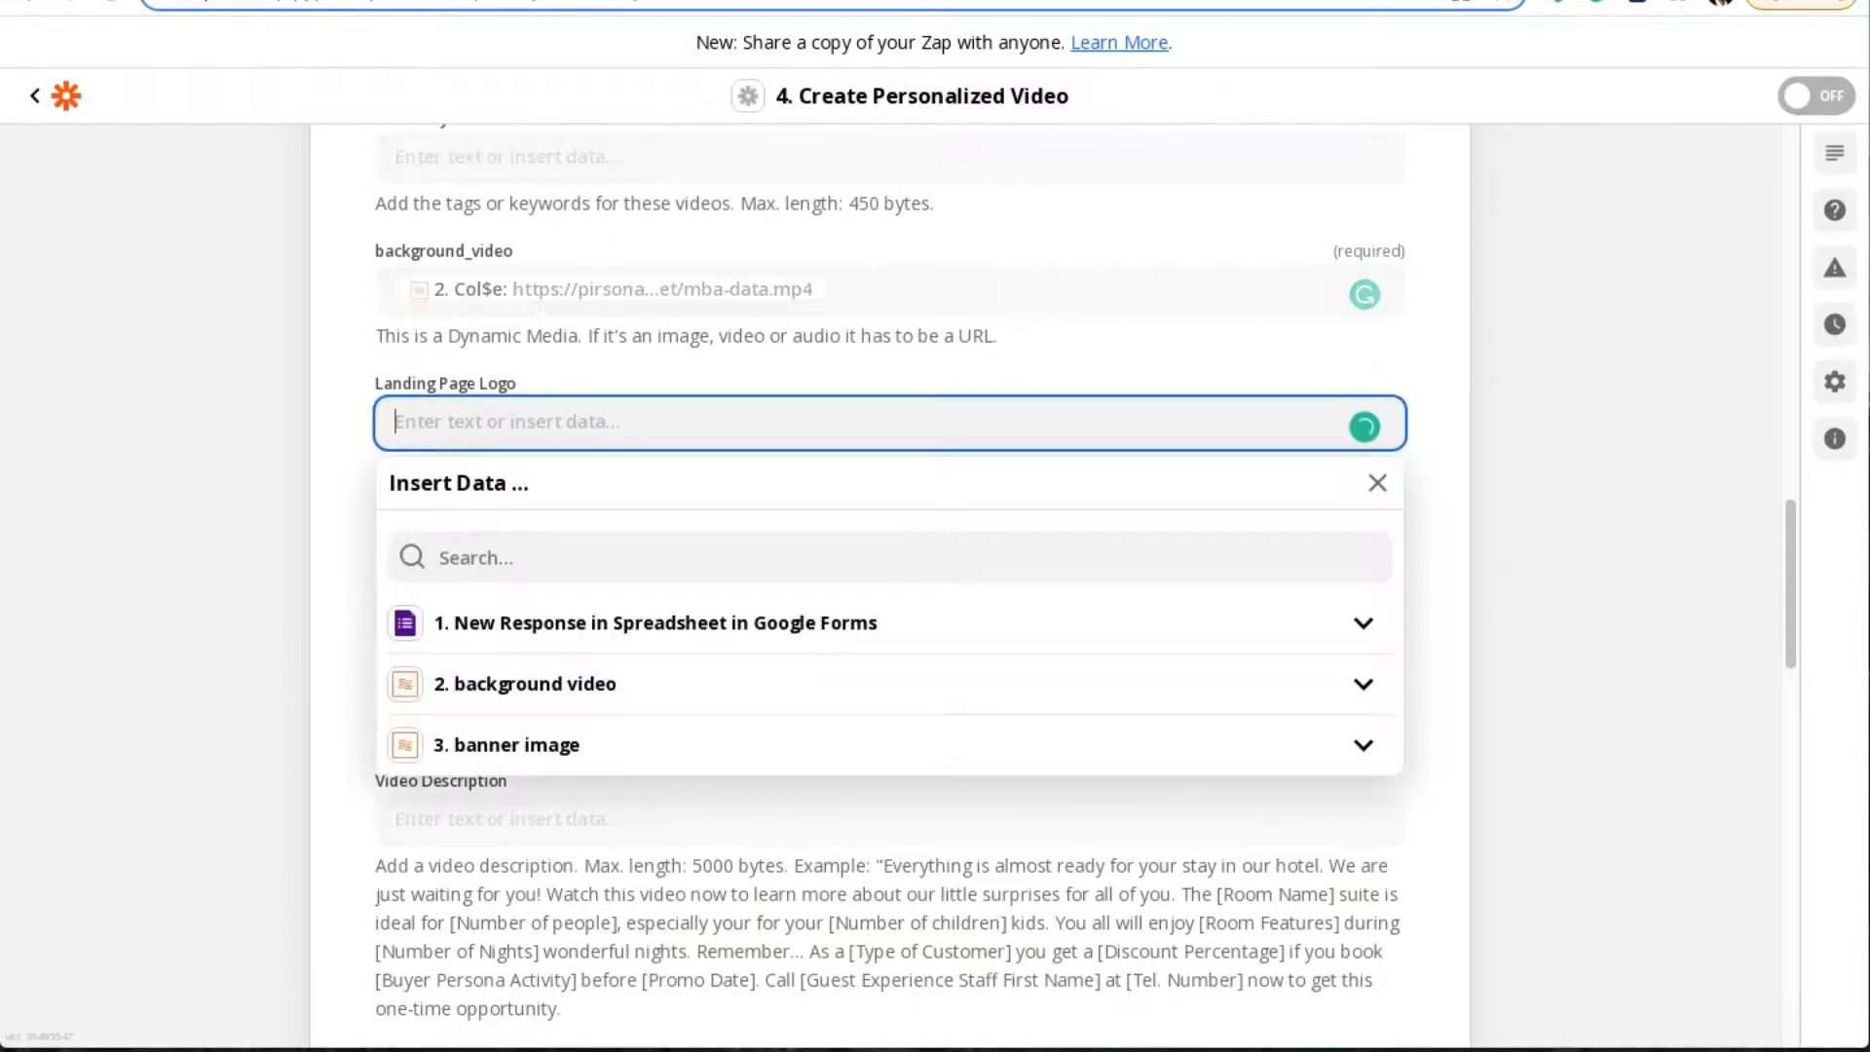
pyautogui.press('Escape')
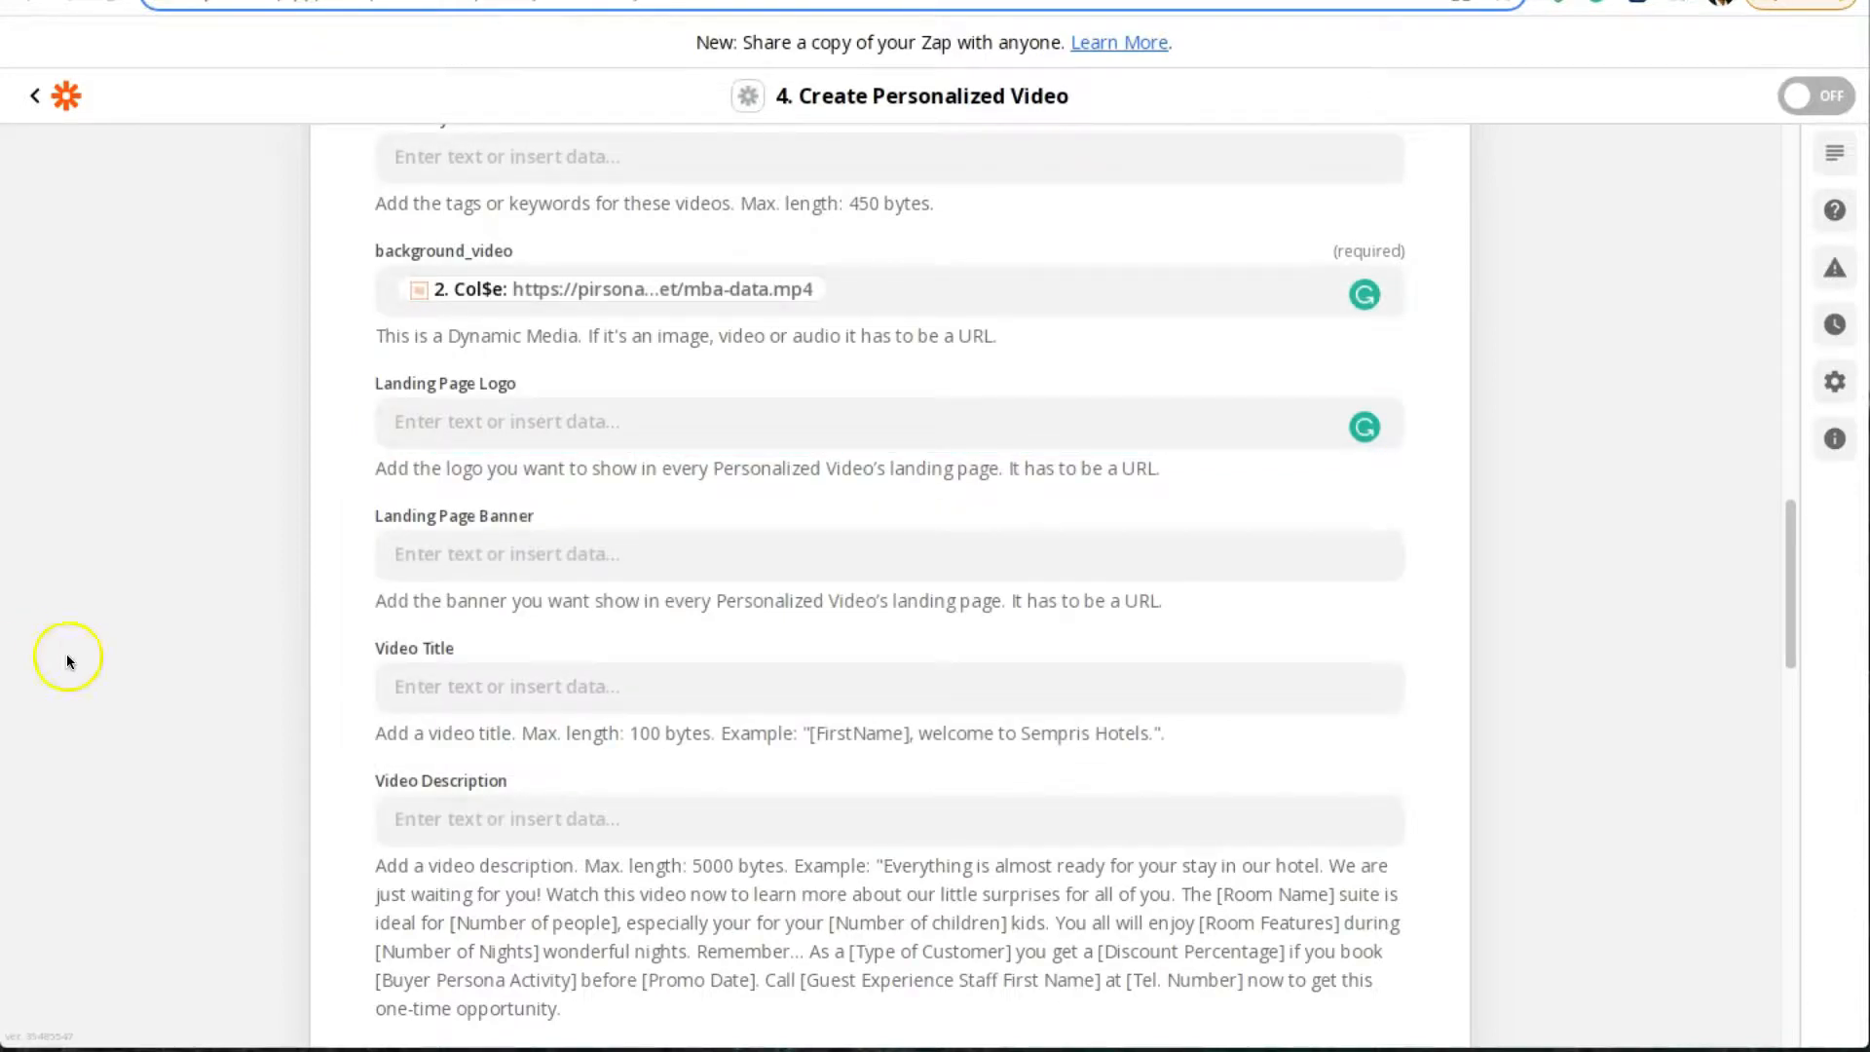
pyautogui.click(662, 417)
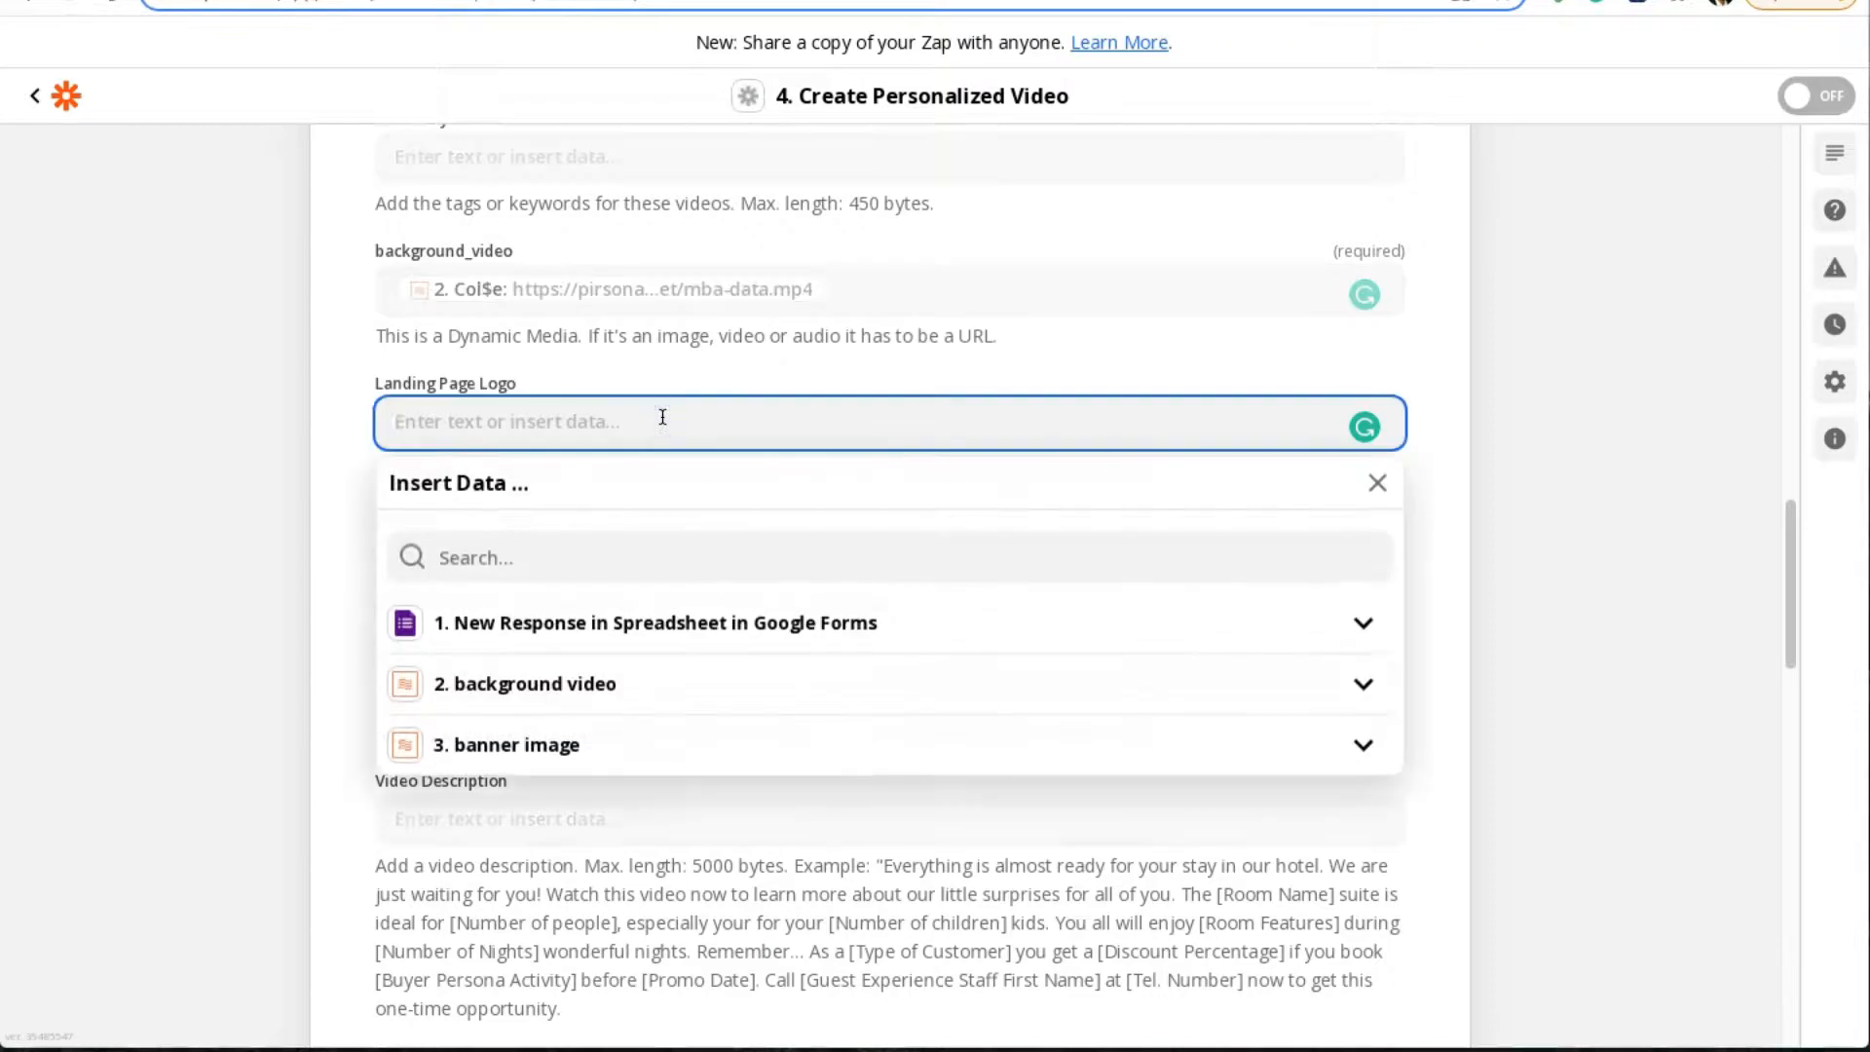
pyautogui.write('https://pirsonalmarketing.b-cdn.net/acme-ads.png')
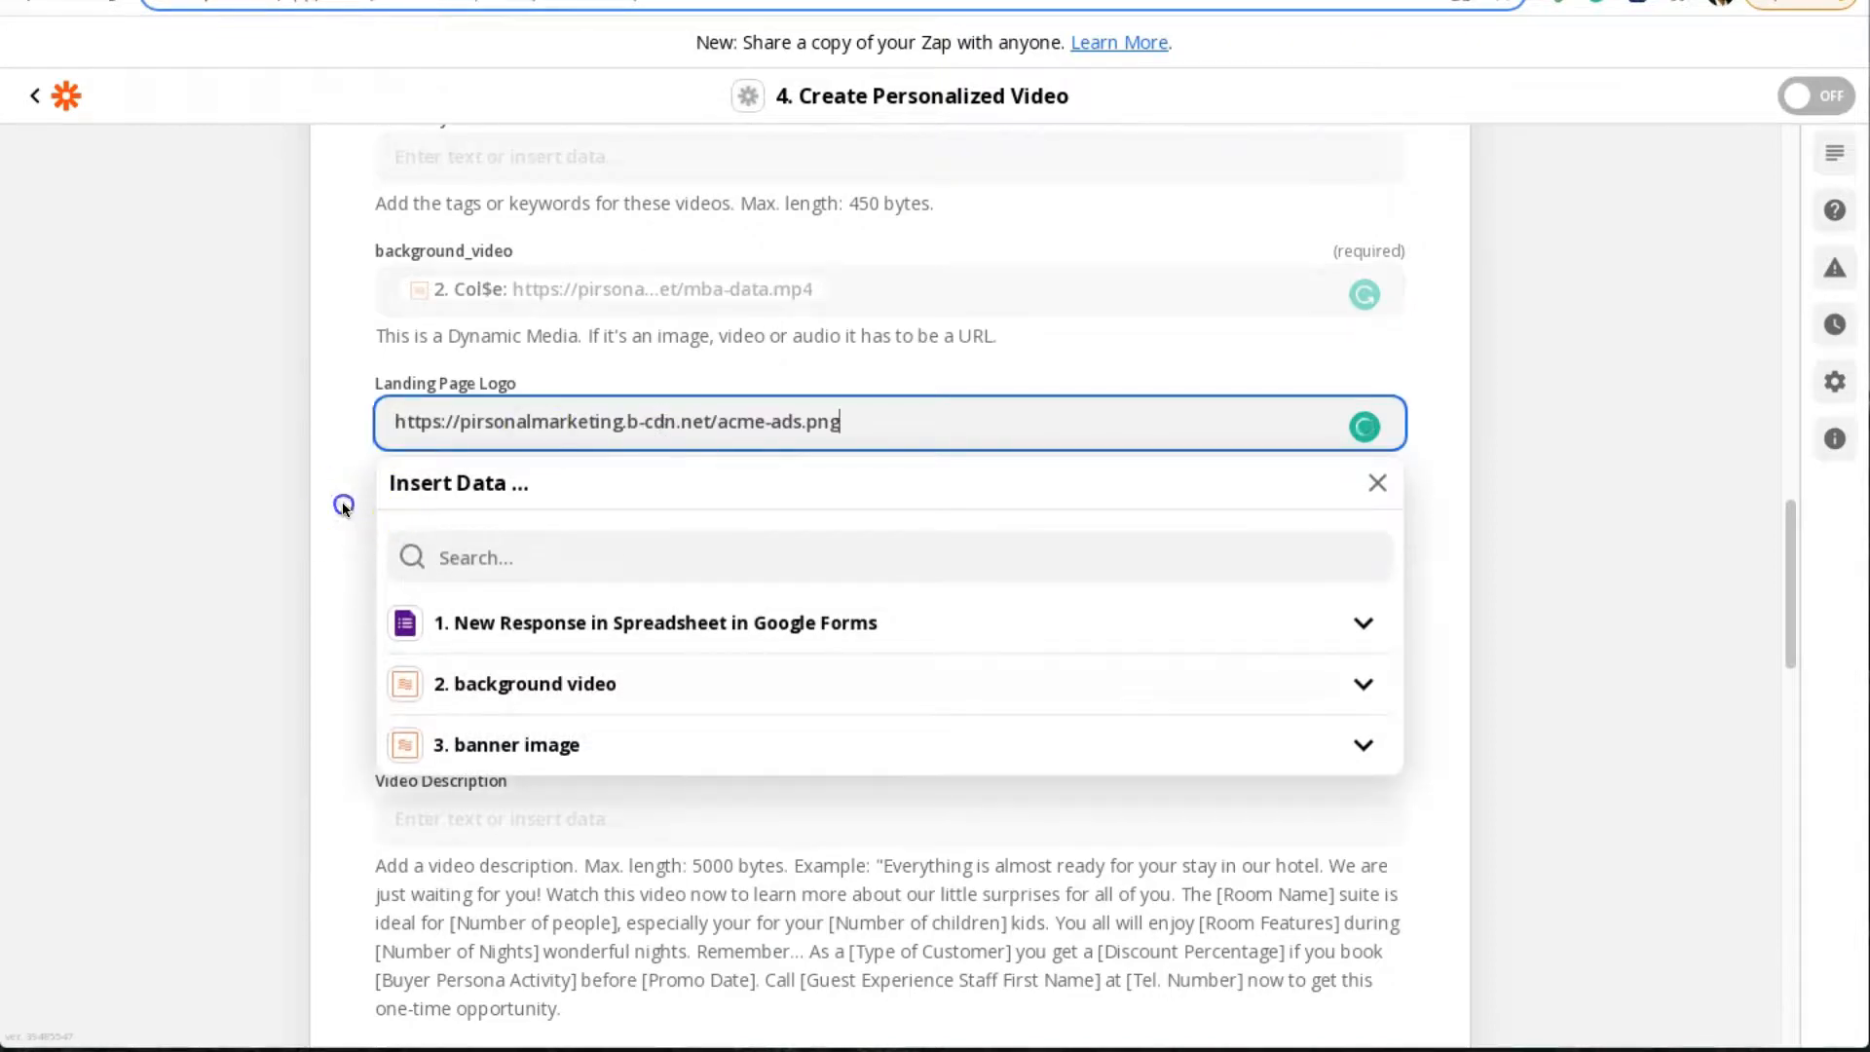
pyautogui.click(317, 553)
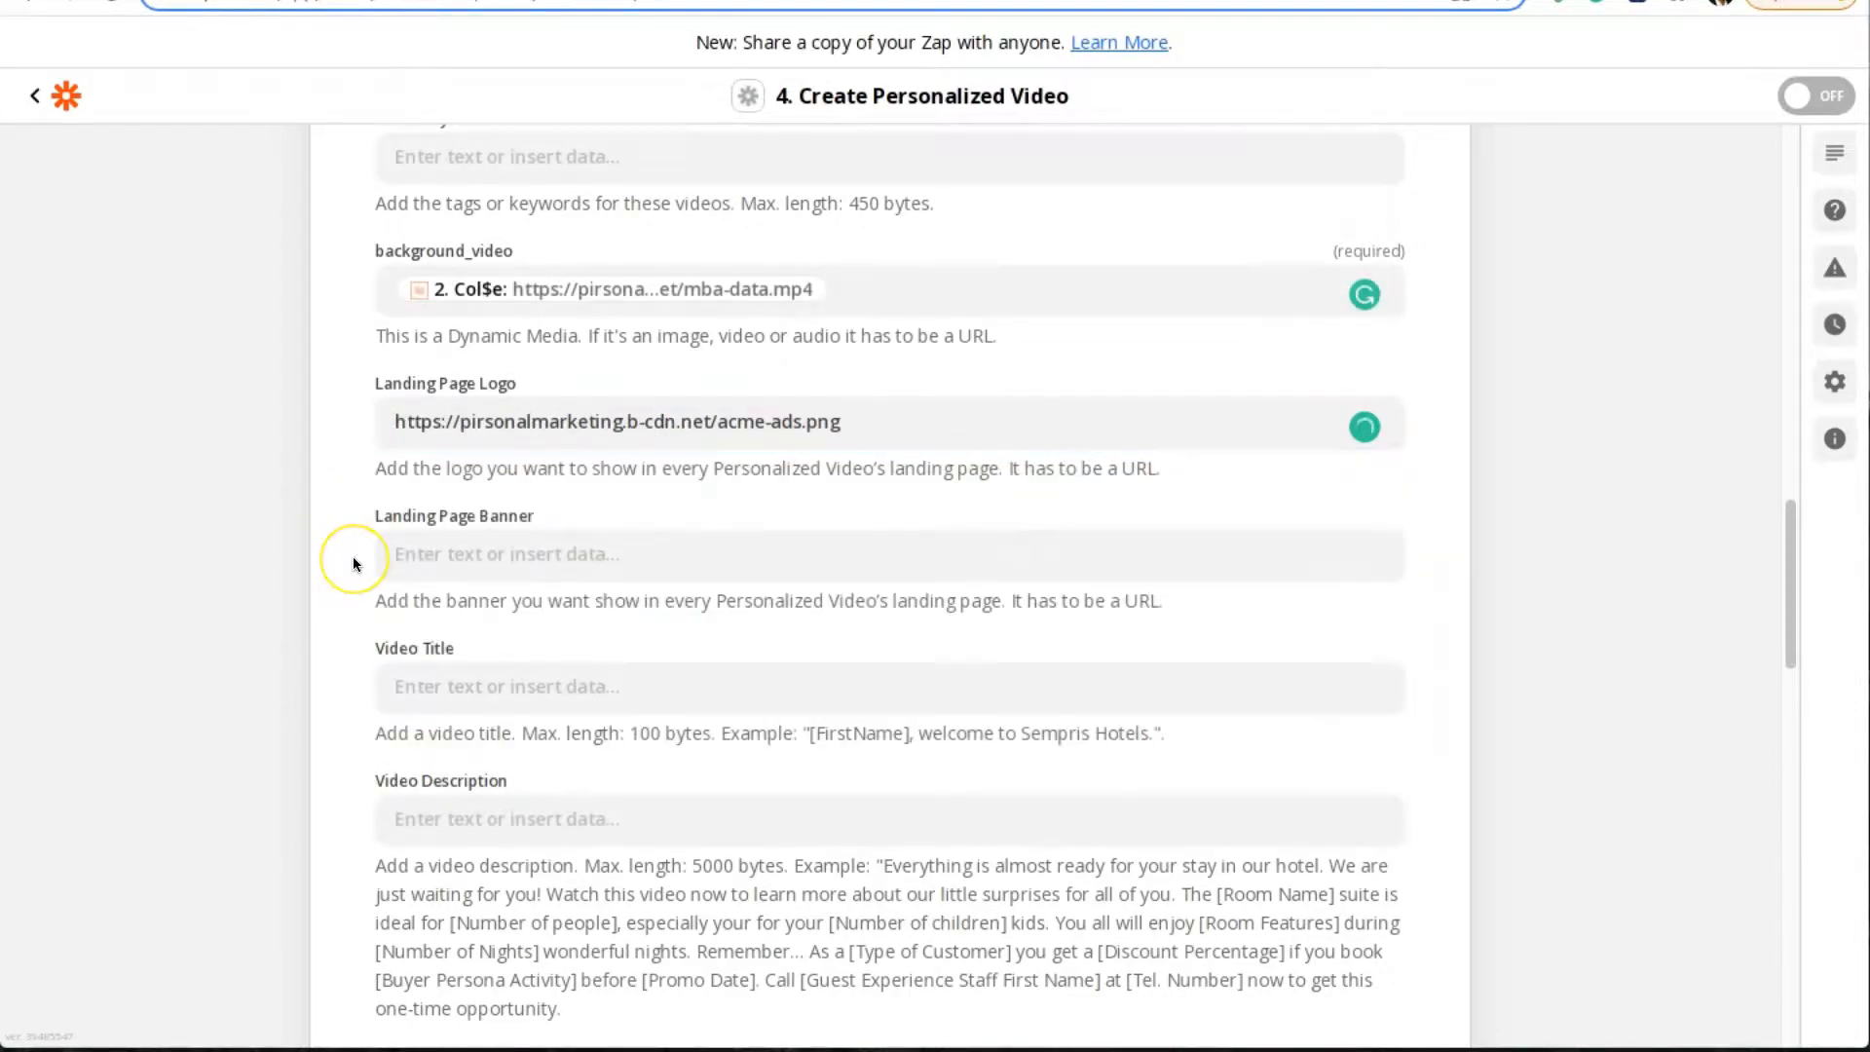
# Map the Landing Page Banner field to the Col$c output of the banner image step
pyautogui.click(682, 545)
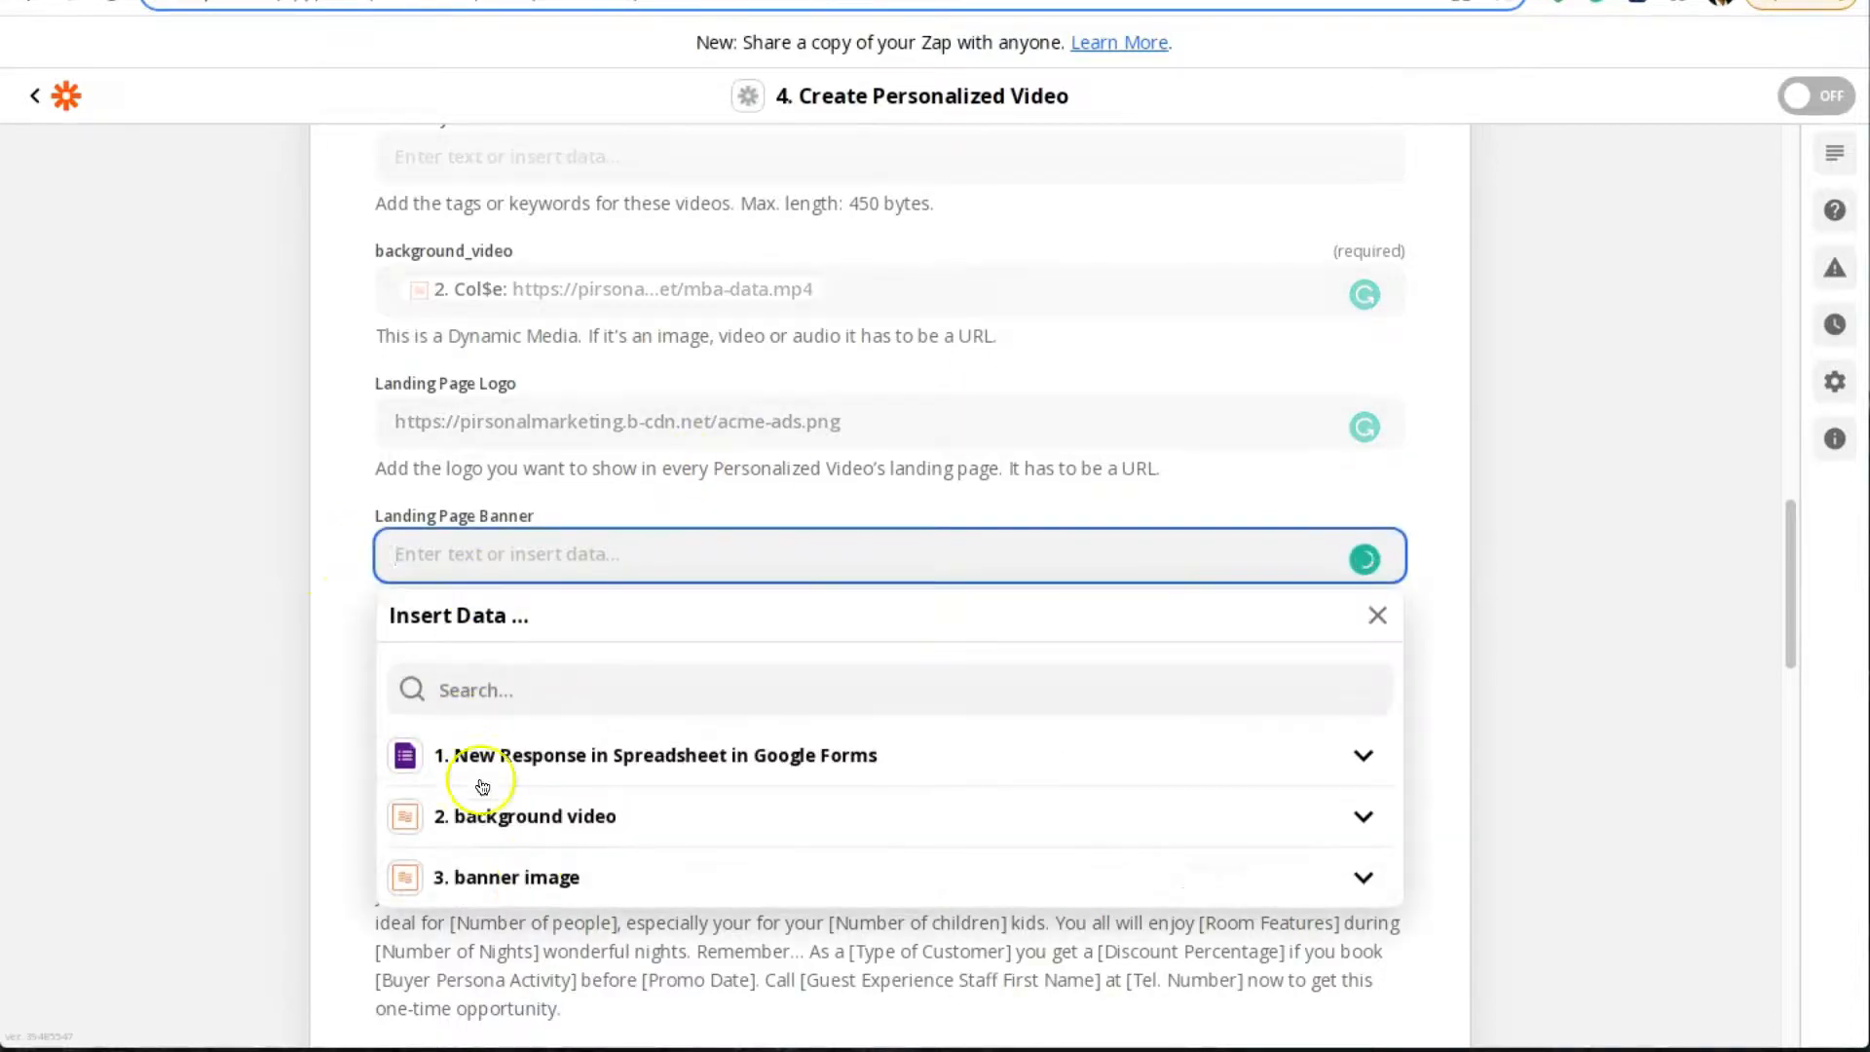
pyautogui.click(551, 879)
pyautogui.click(526, 933)
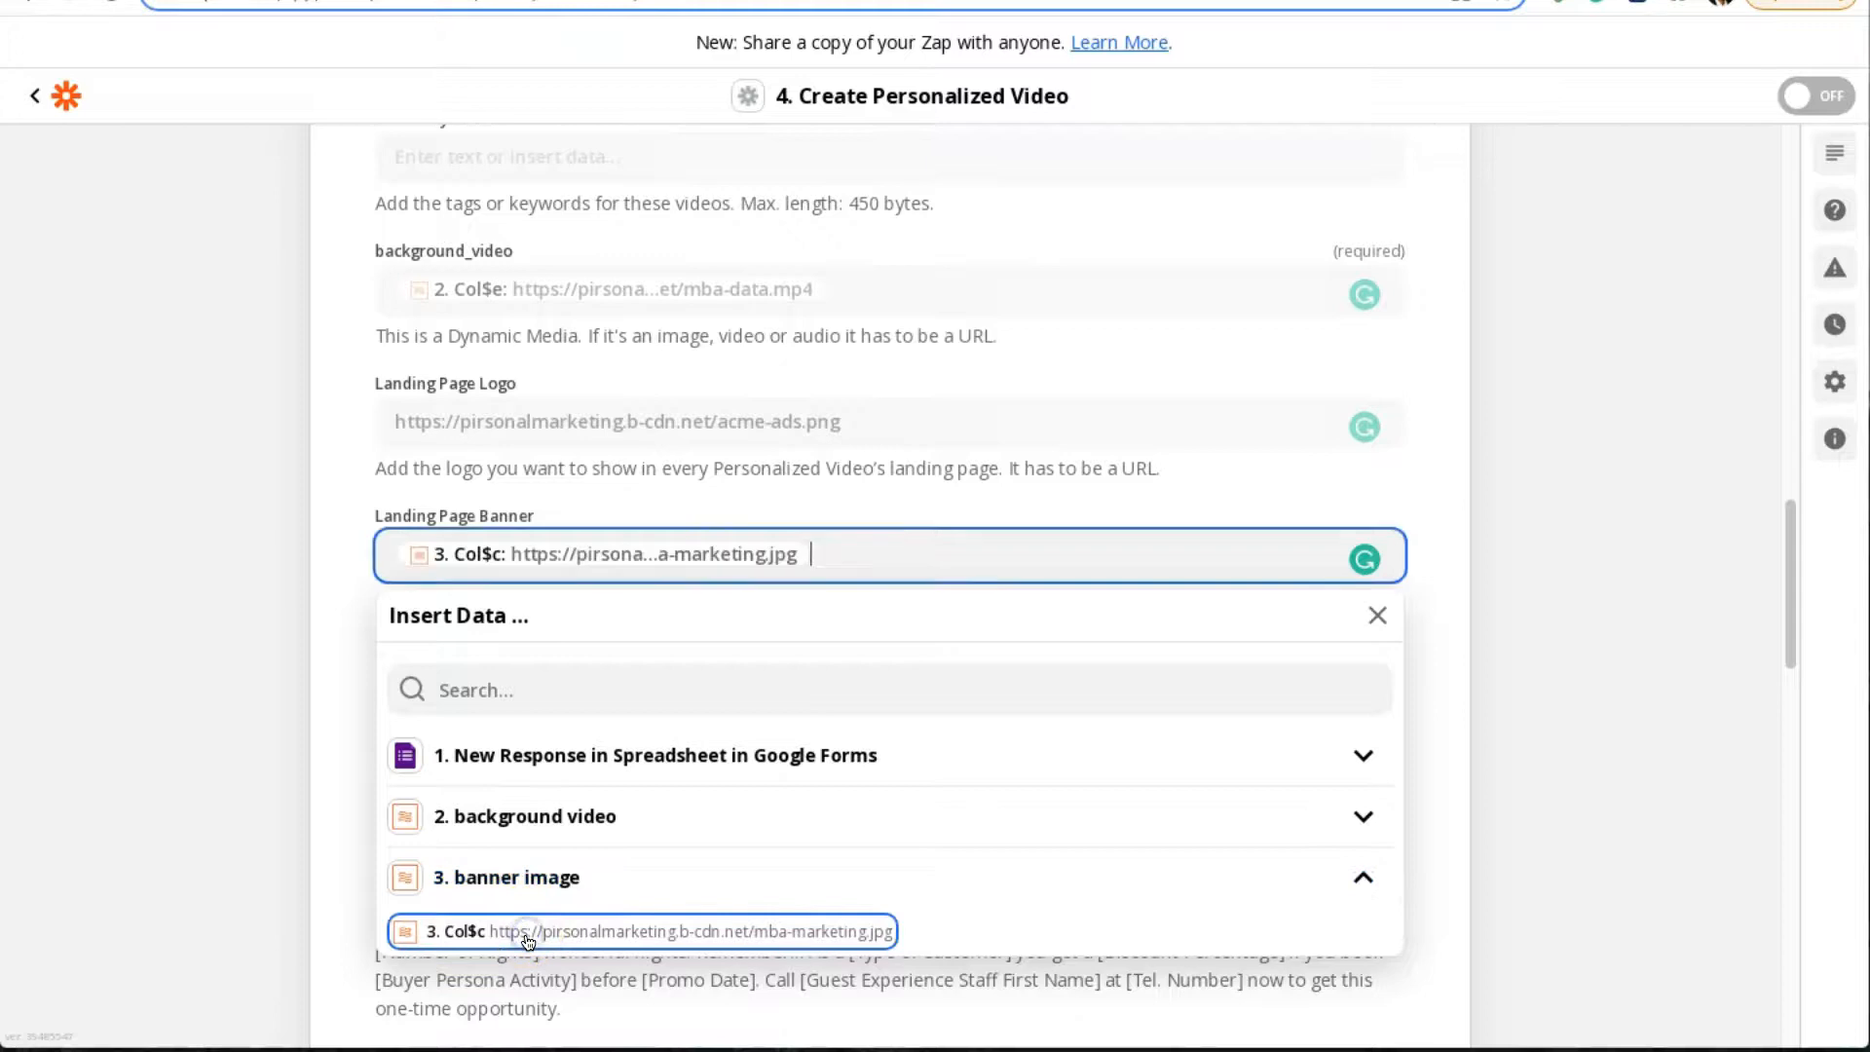
pyautogui.click(327, 592)
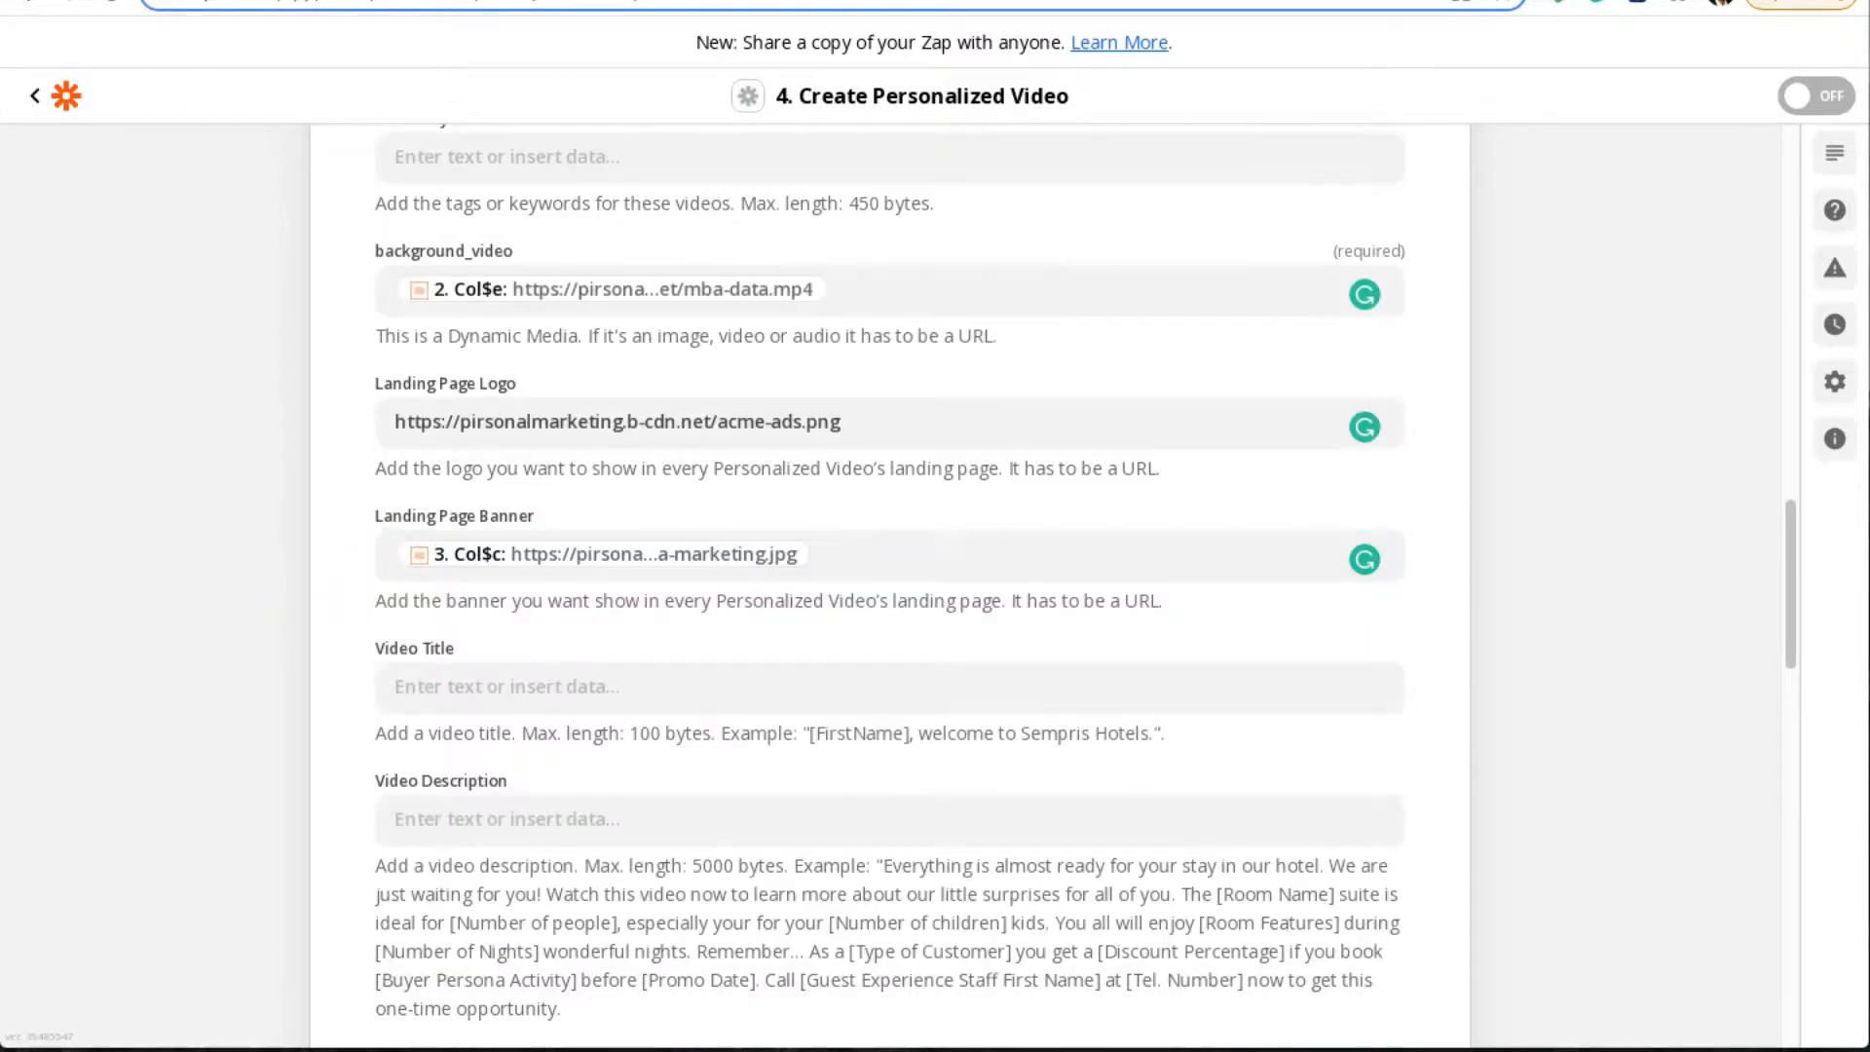
# Compare the banner on the sample landing page with the Program of Interest choices in the Google Form
pyautogui.click(1466, 0)
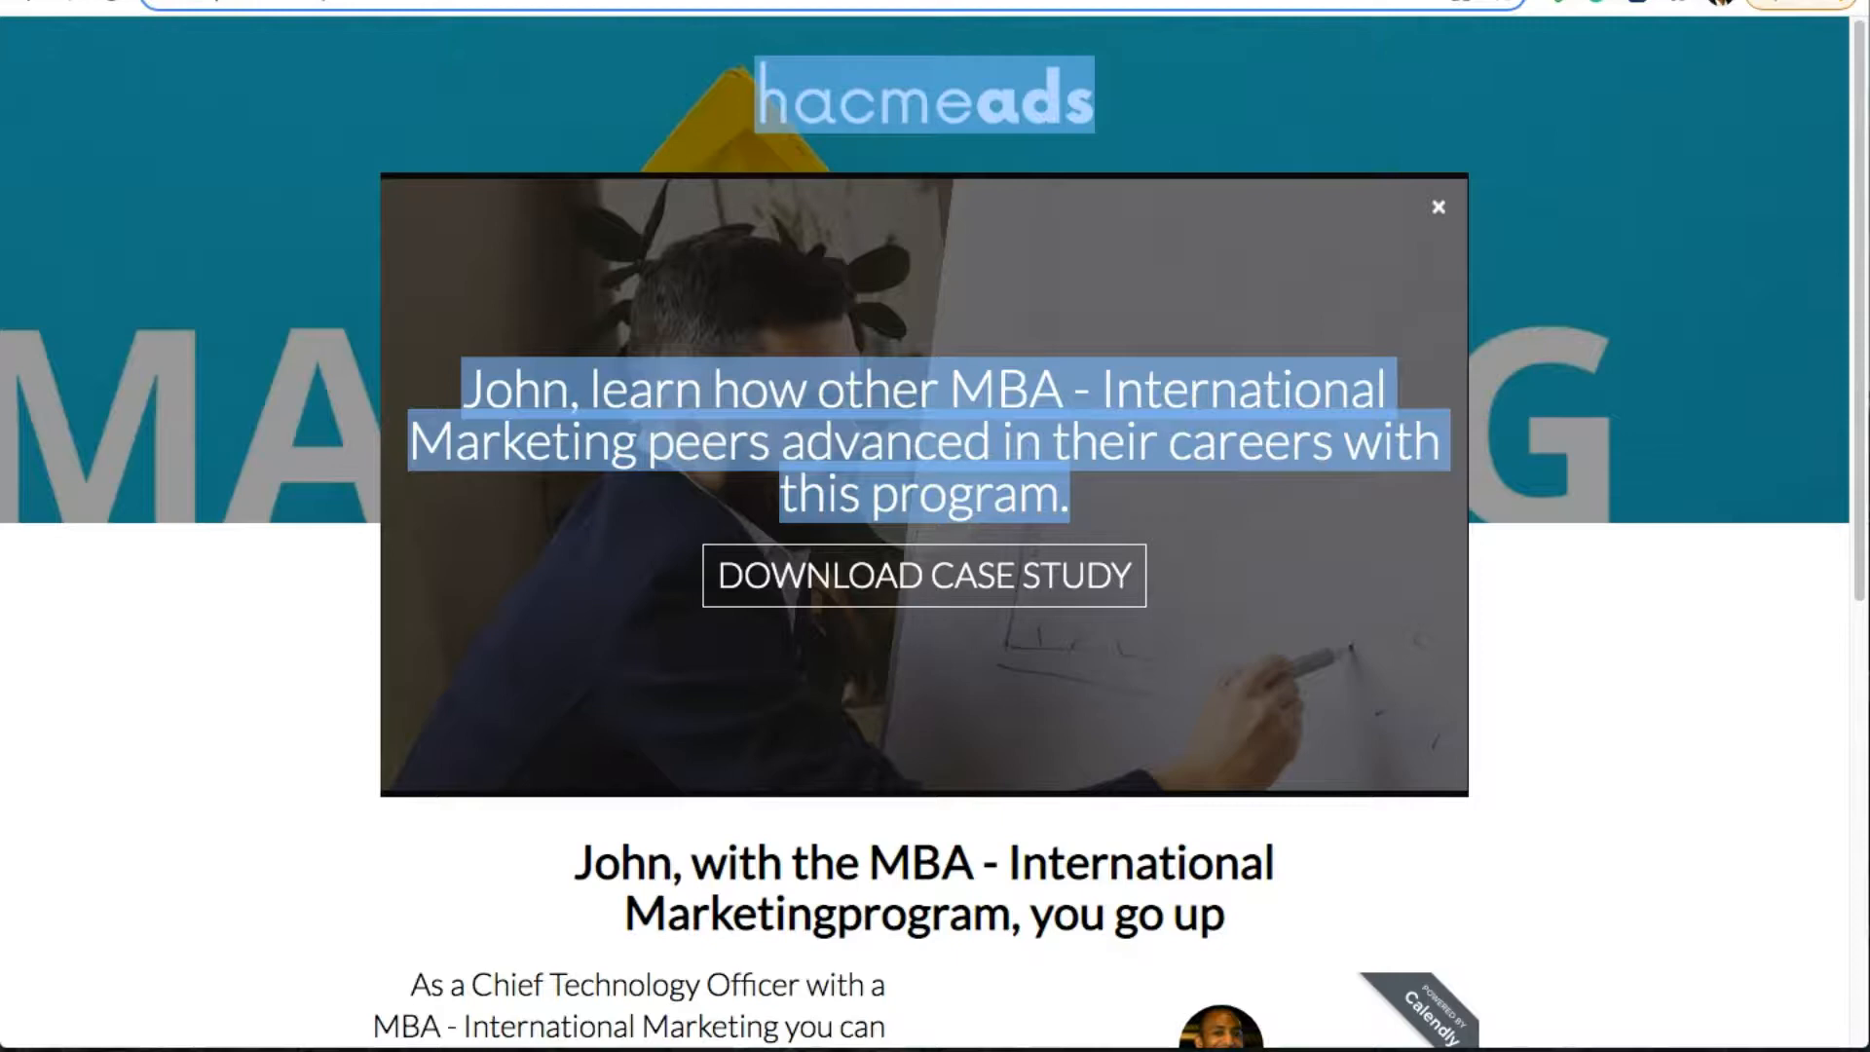
pyautogui.click(1577, 0)
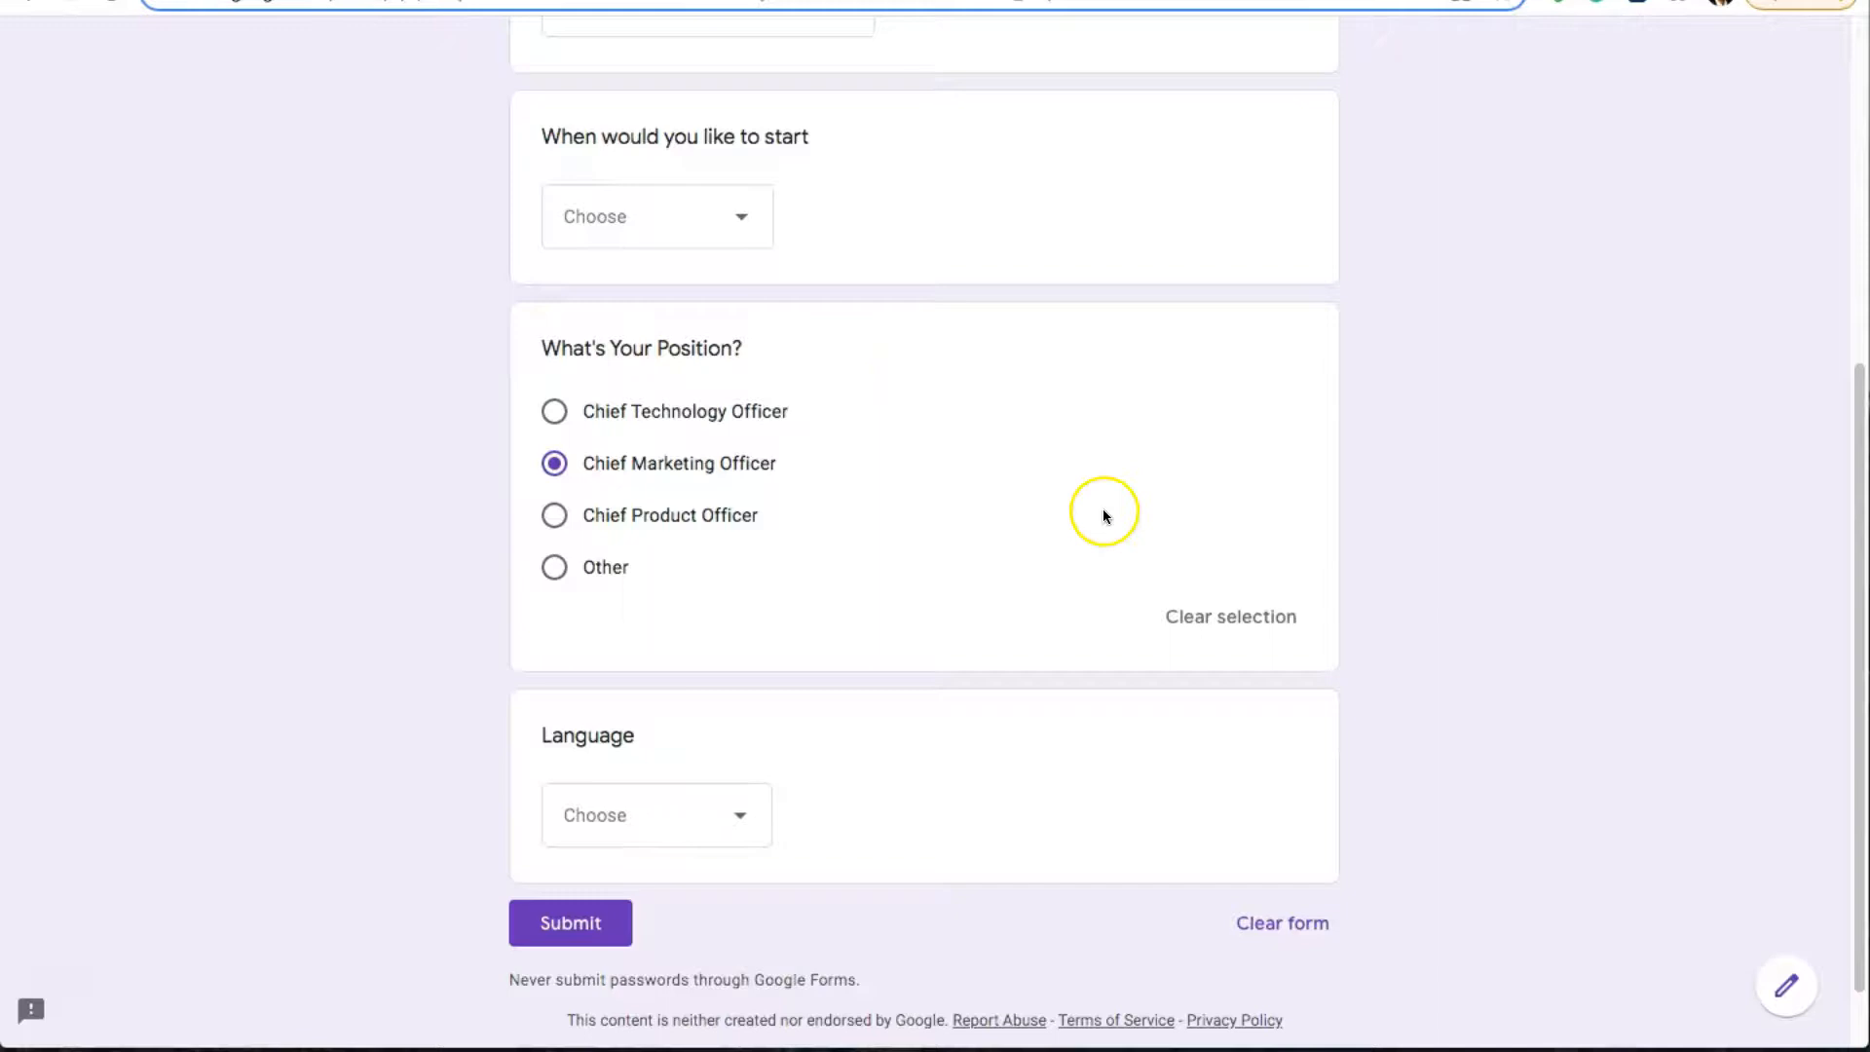
pyautogui.scroll(5, 1103, 514)
pyautogui.click(672, 518)
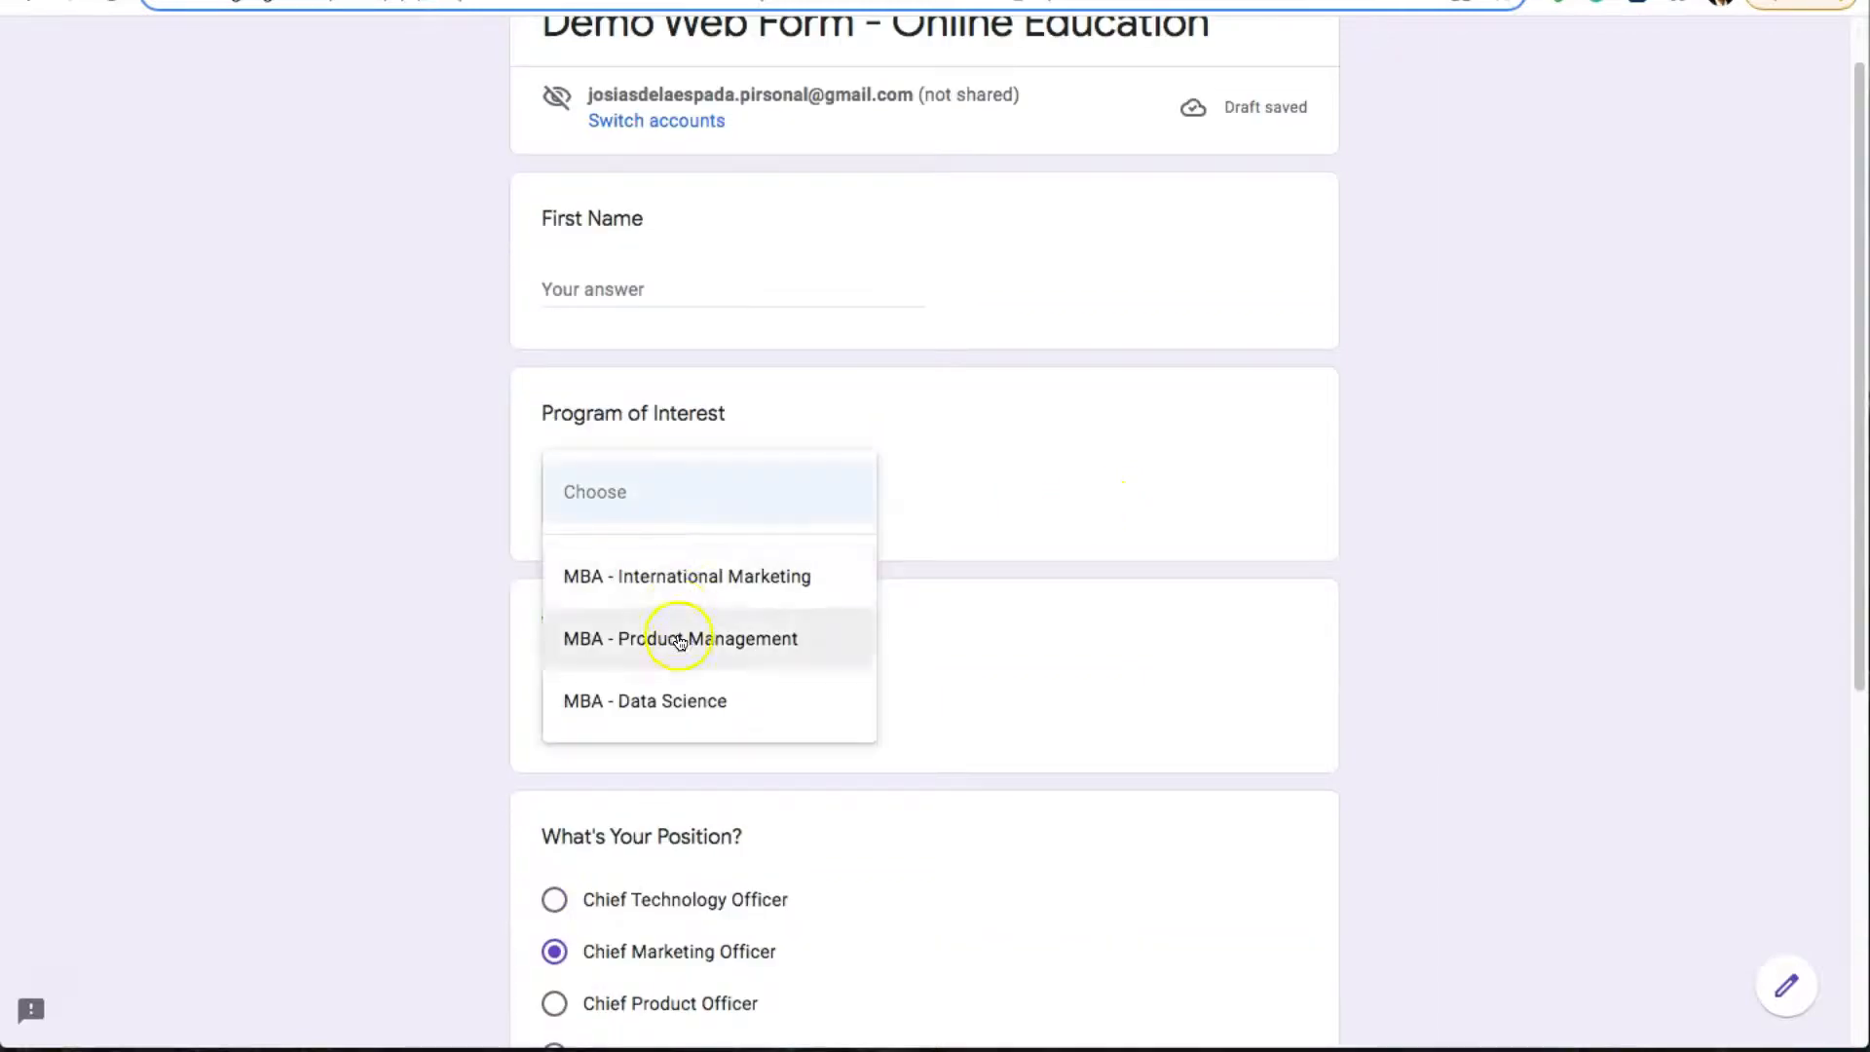
pyautogui.click(1569, 464)
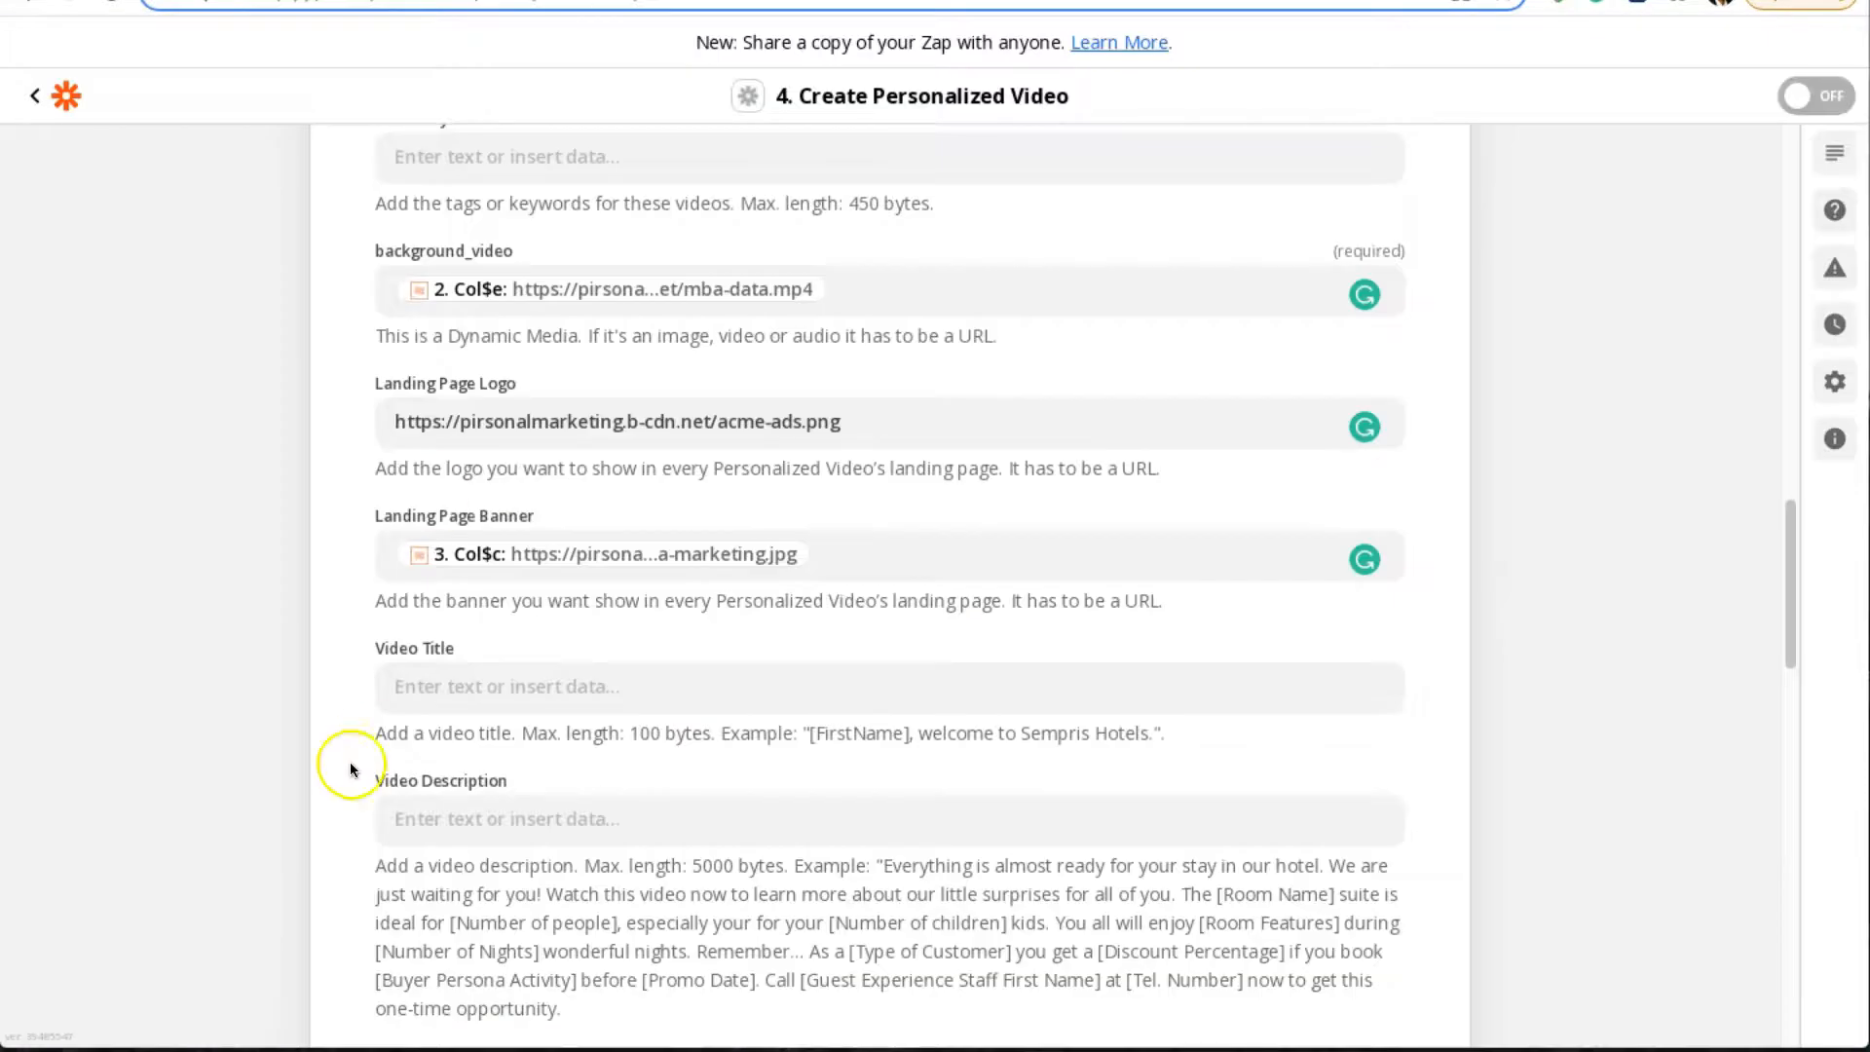
# Fill the Video Title with the First Name answer and the sample landing page's headline text ", with the MBA - International Marketingprogram, you go up"
pyautogui.scroll(-5, 225, 740)
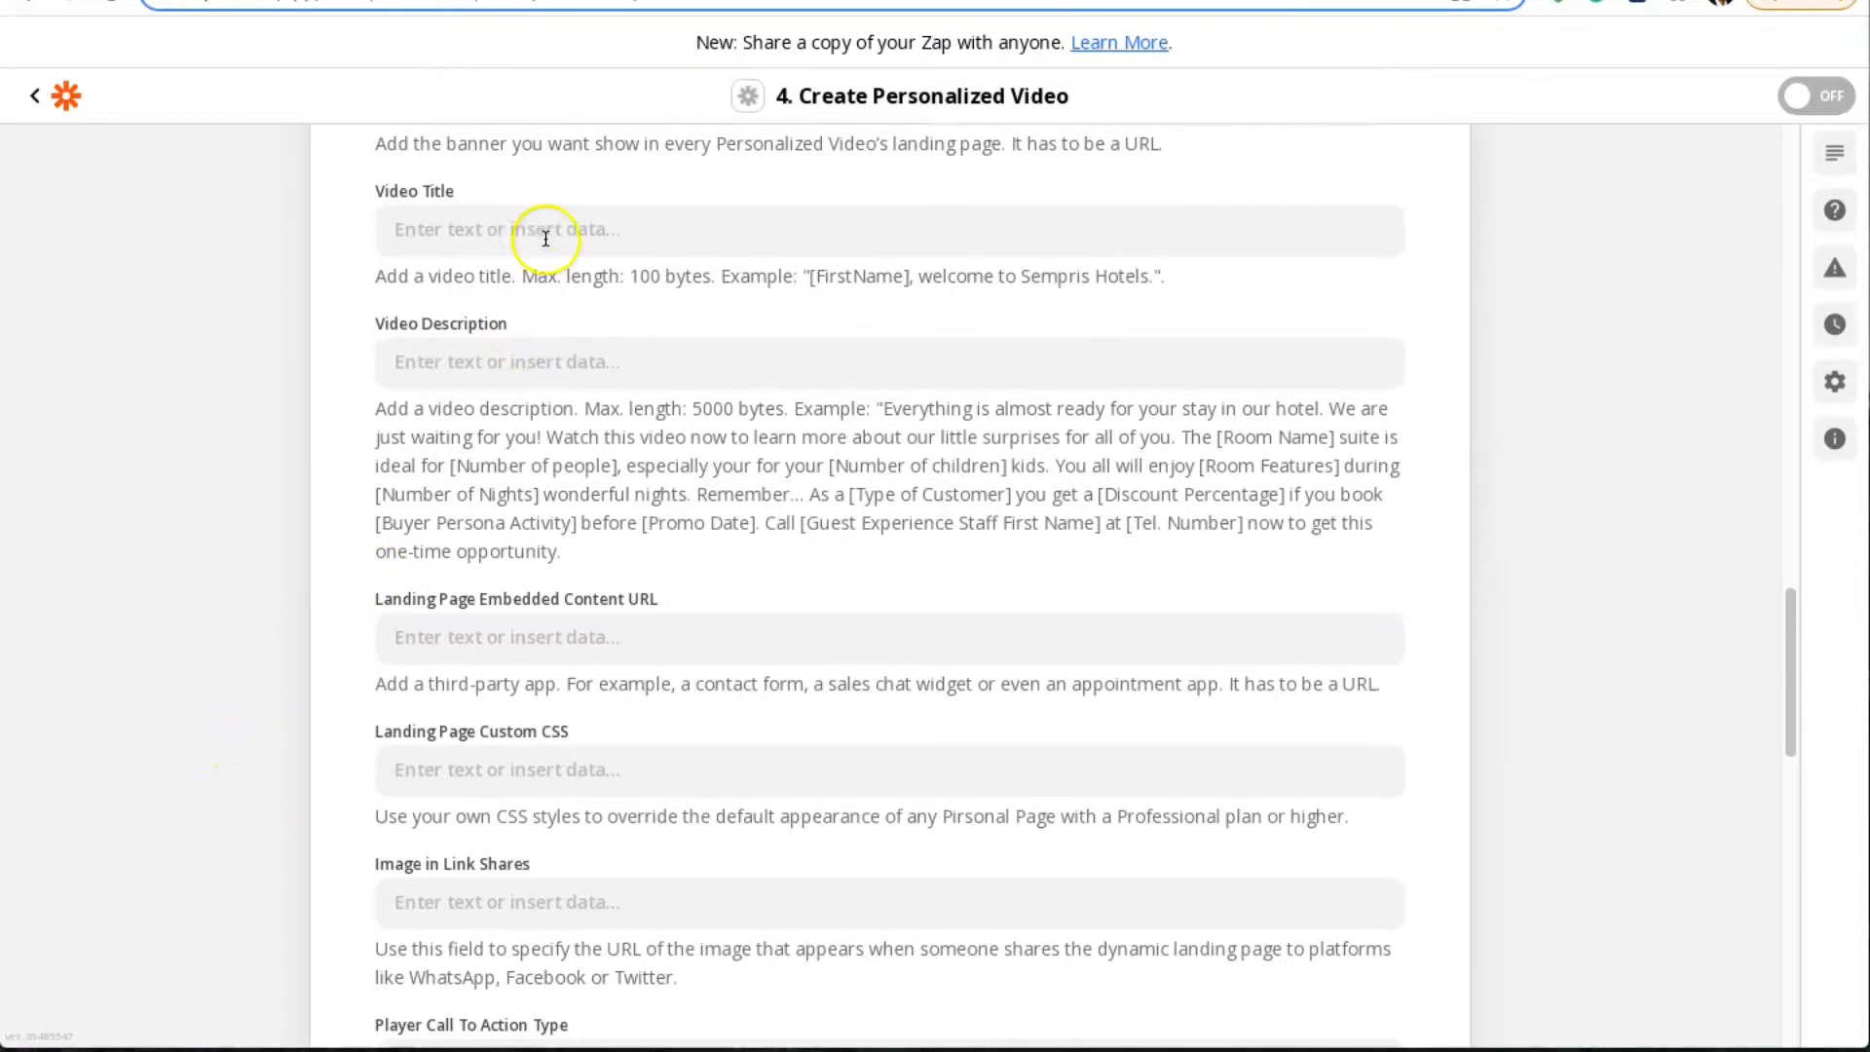
pyautogui.click(549, 228)
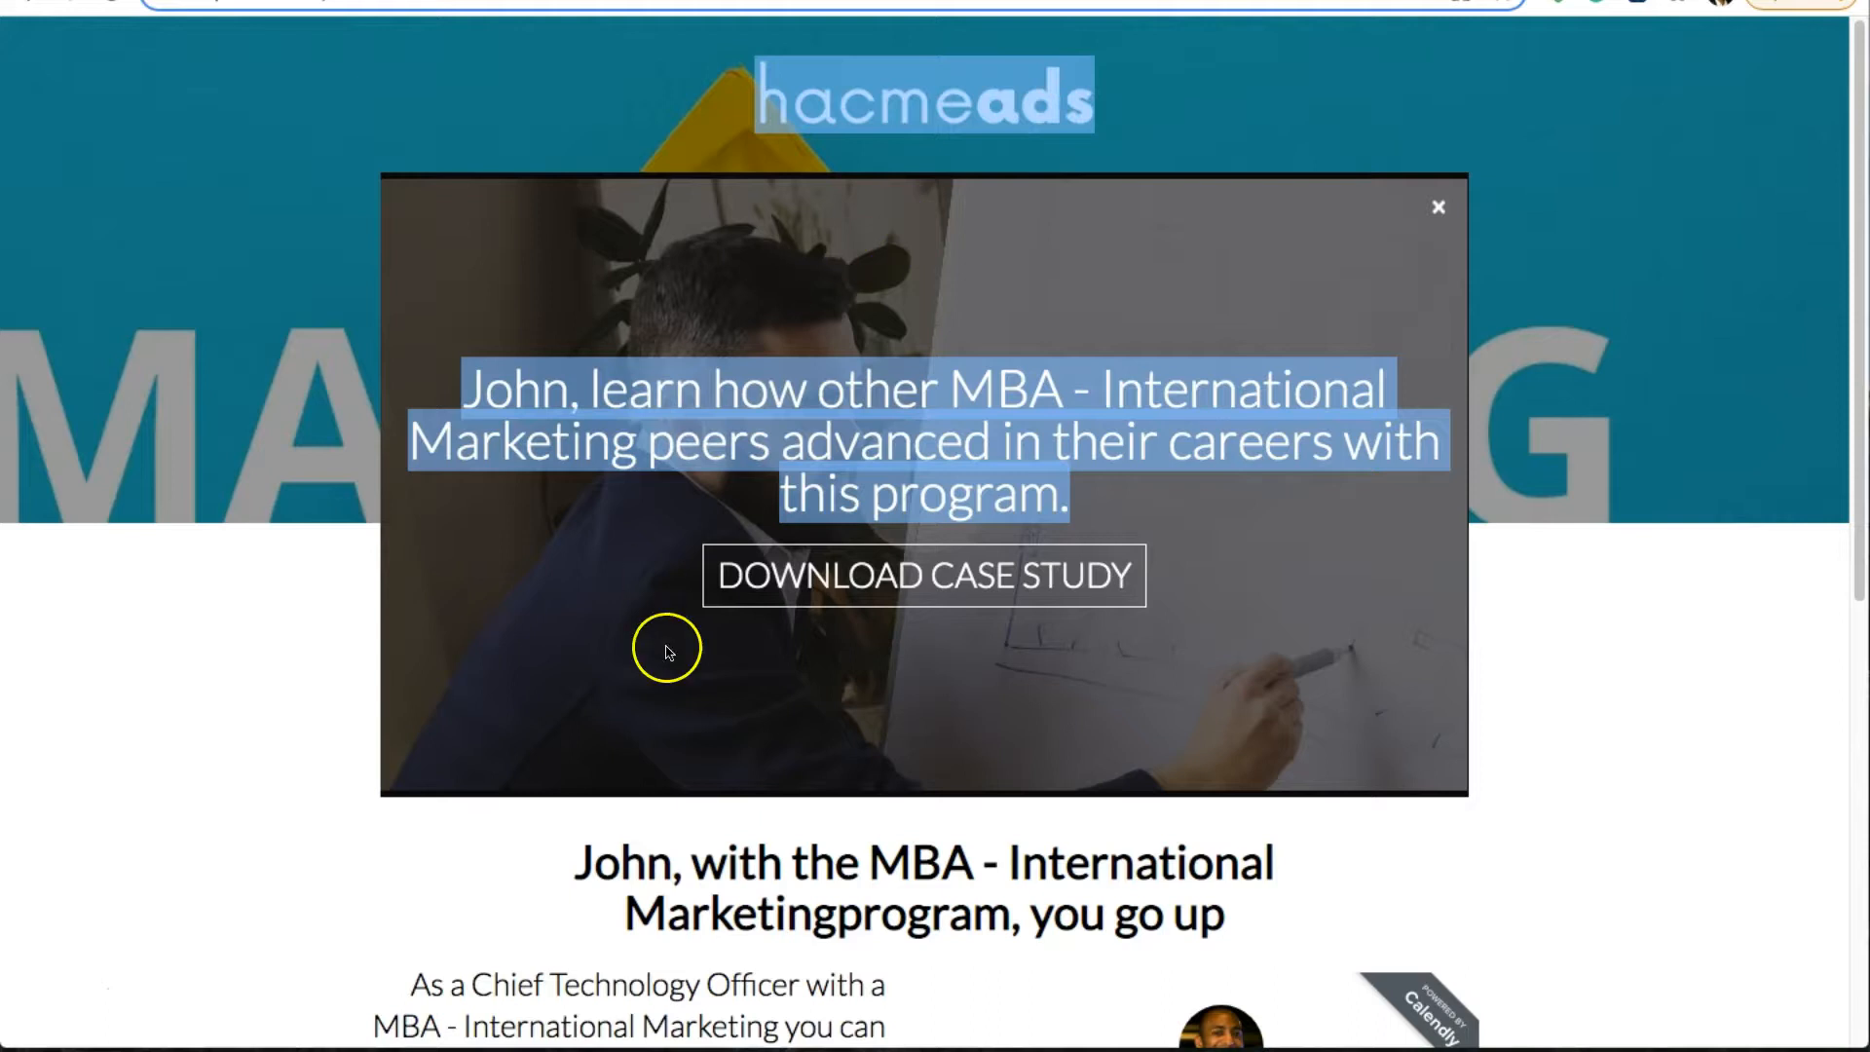
pyautogui.moveTo(677, 862)
pyautogui.mouseDown()
pyautogui.moveTo(1154, 935)
pyautogui.moveTo(1236, 926)
pyautogui.moveTo(675, 859)
pyautogui.mouseUp()
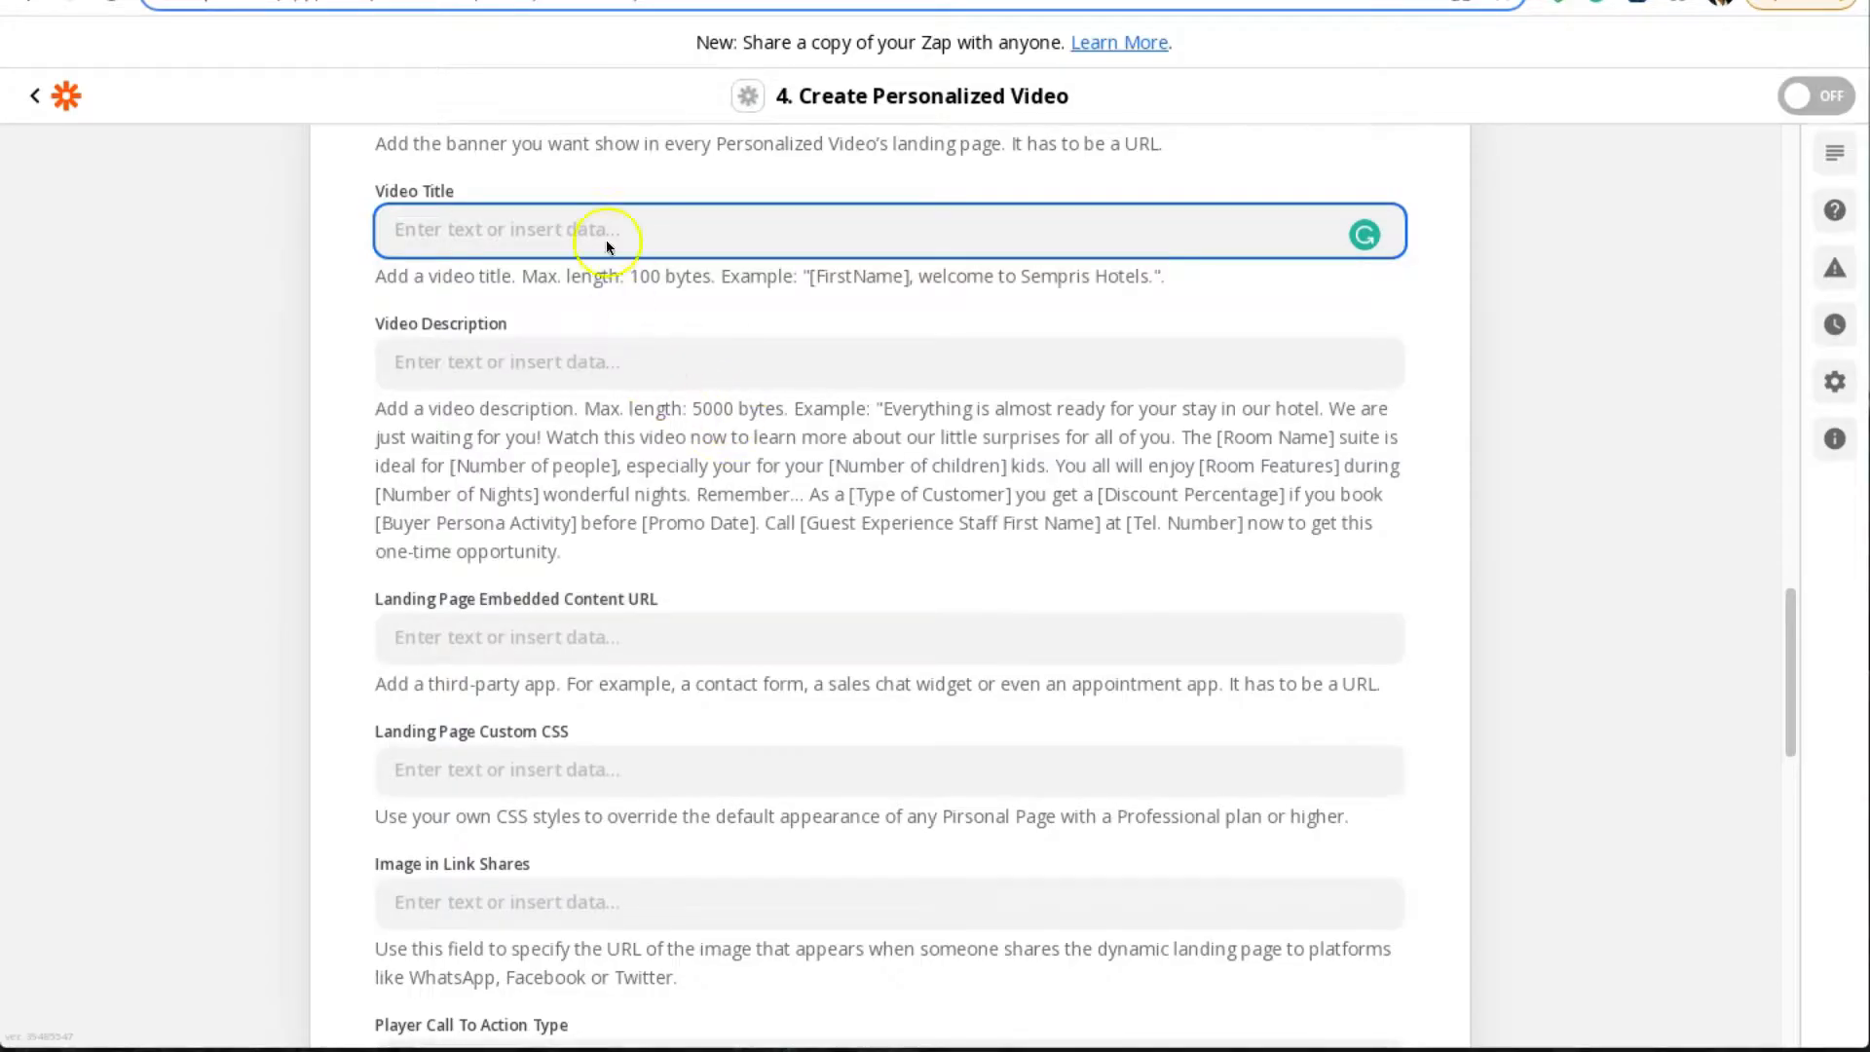
pyautogui.click(592, 227)
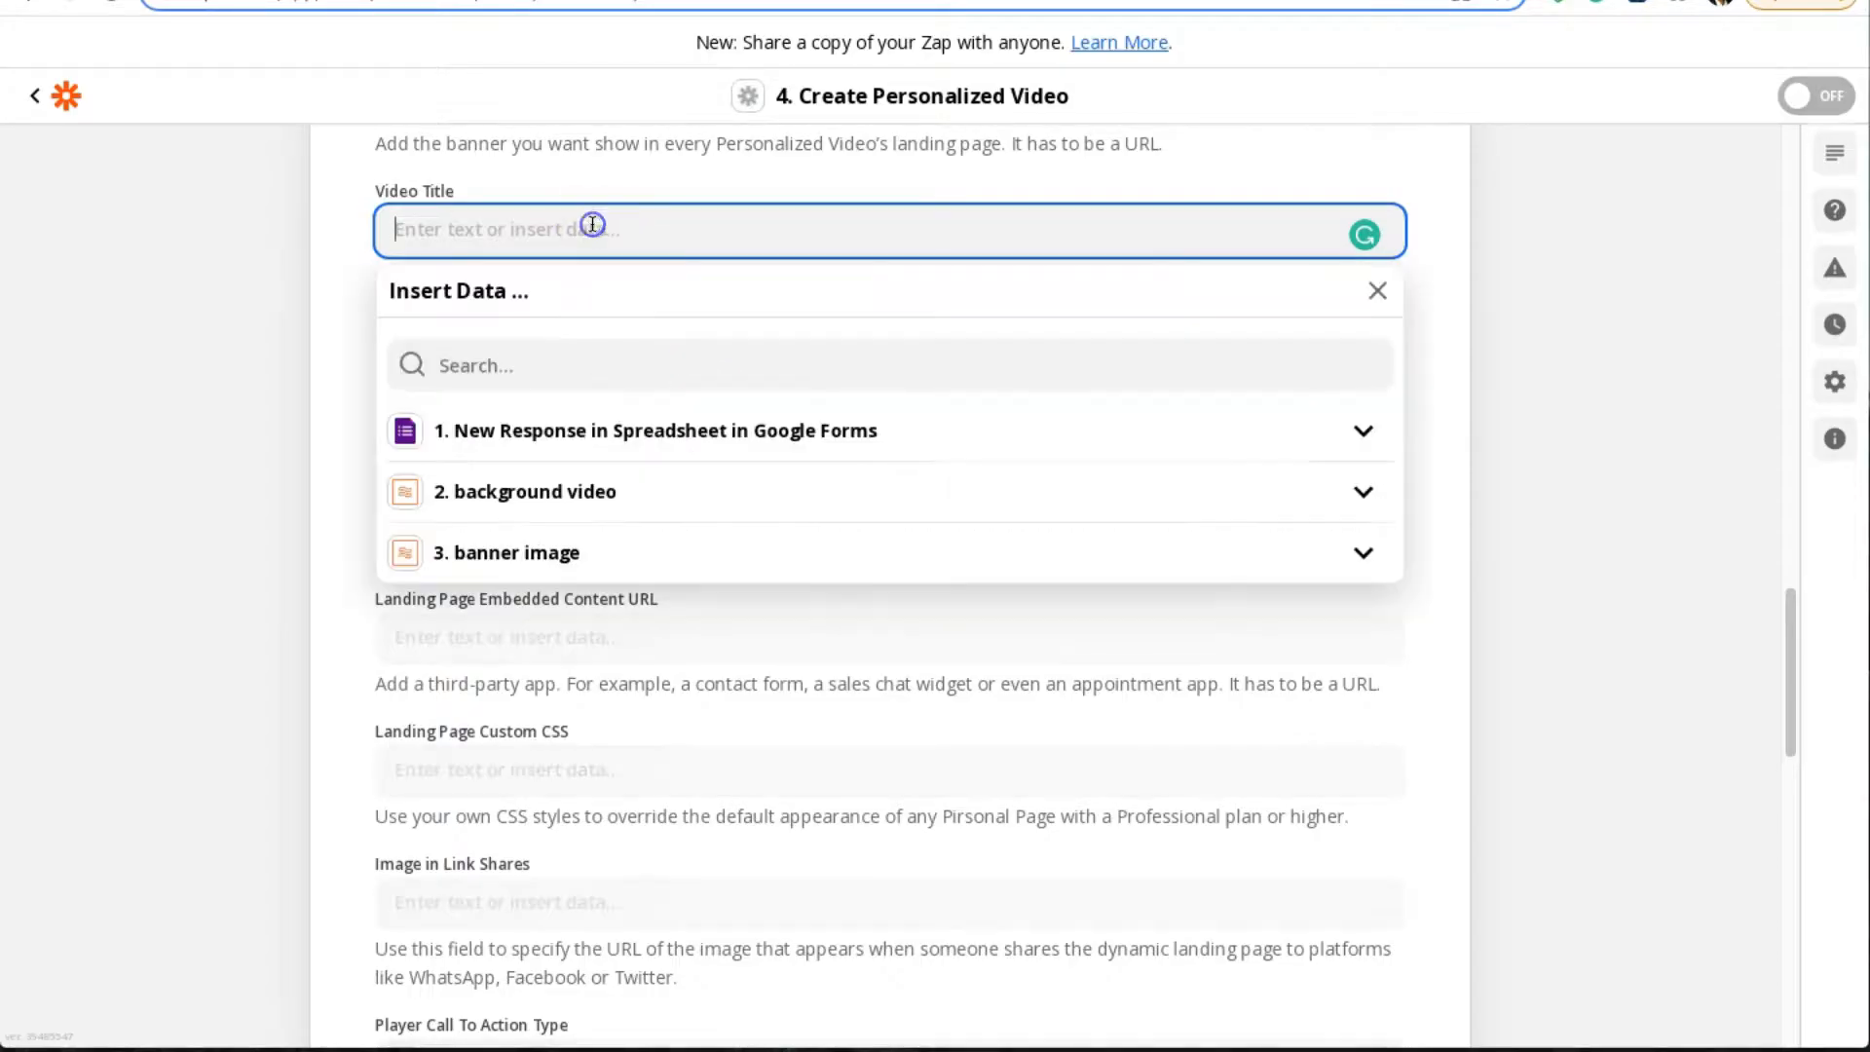
pyautogui.click(551, 431)
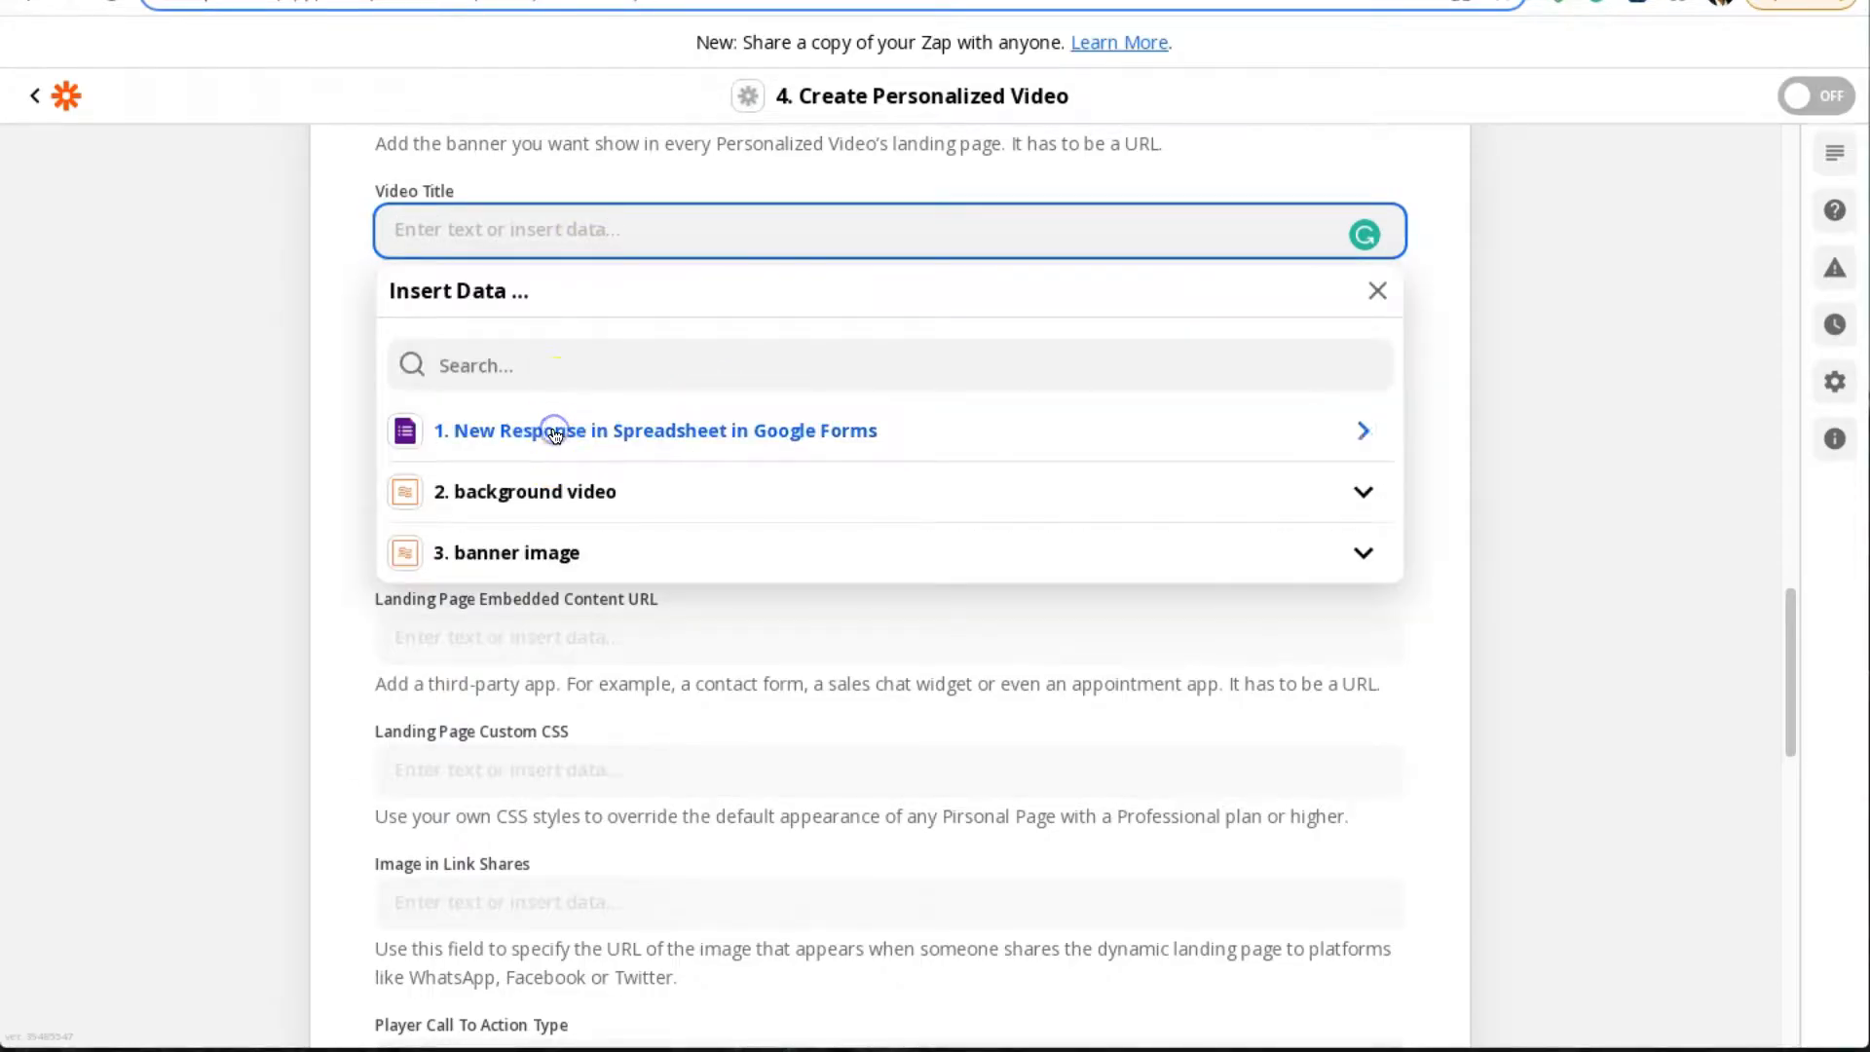
pyautogui.click(500, 484)
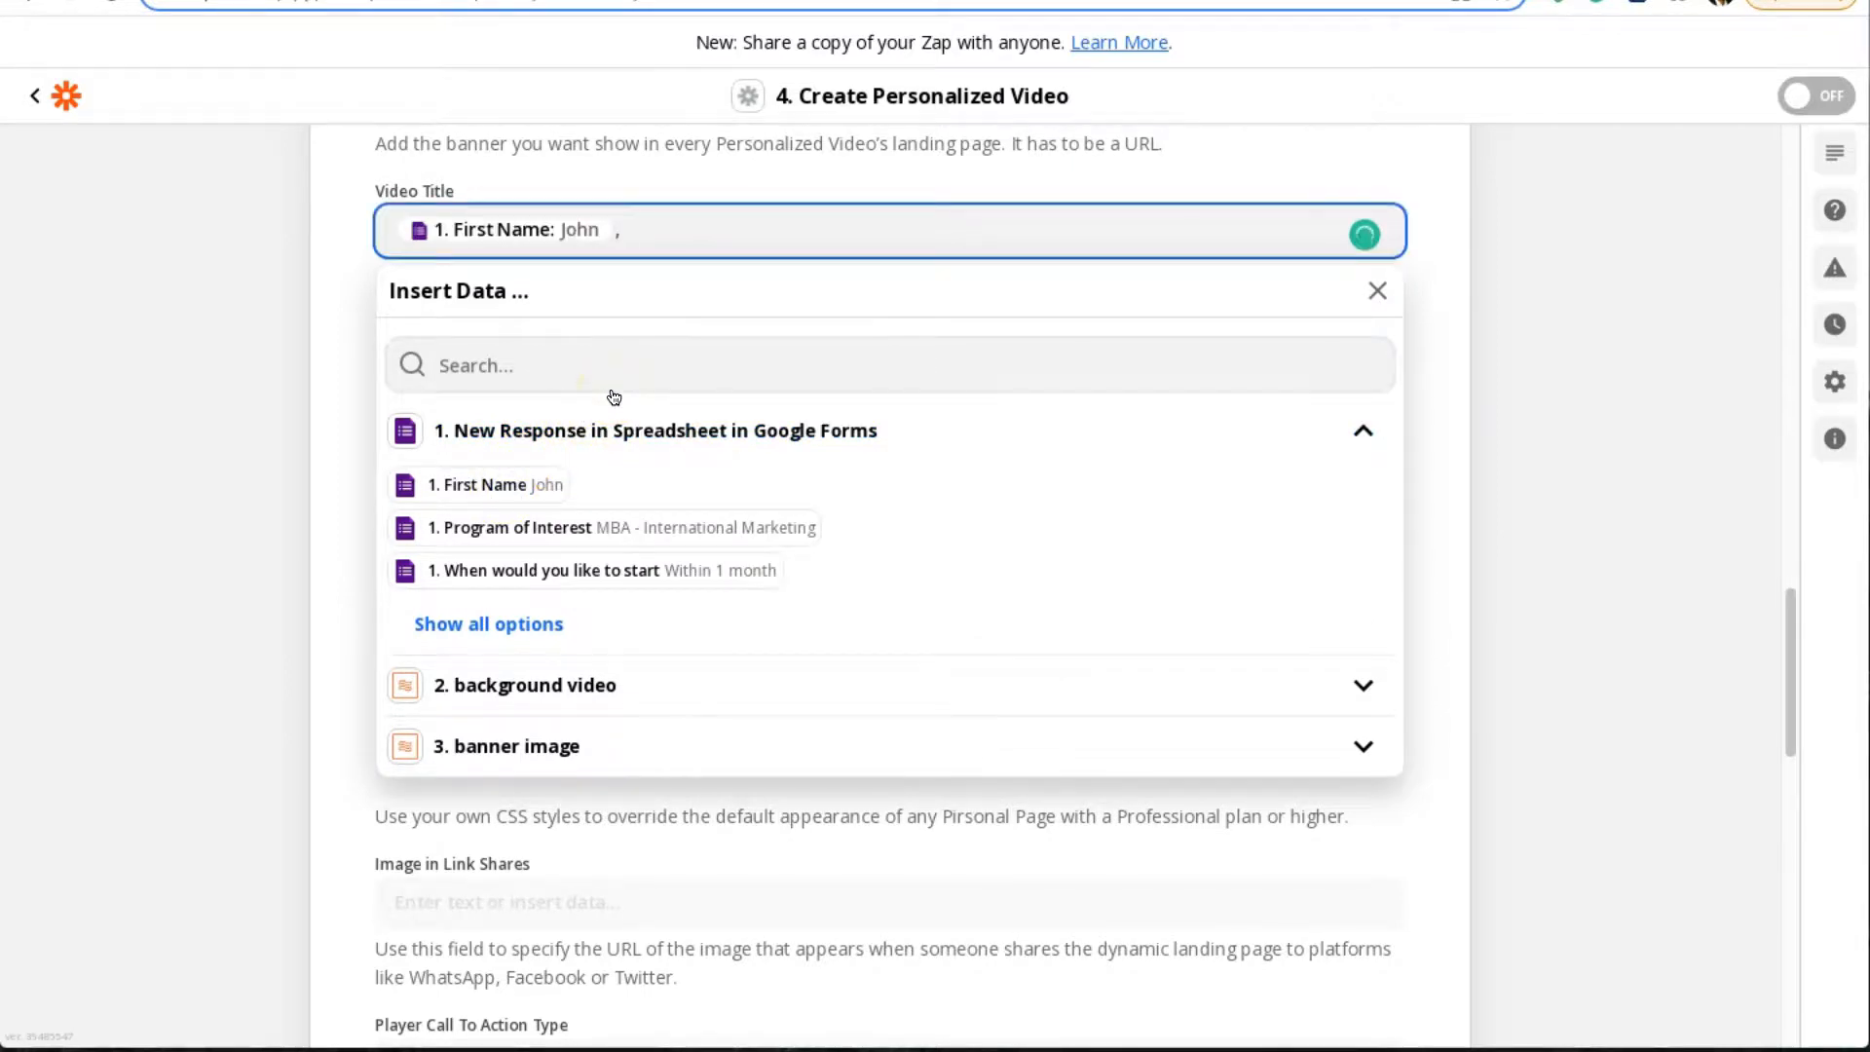
pyautogui.write(', with the MBA - International Marketingprogram, you go up')
# Remove the duplicate comma after the First Name field so the Video Title continues on one line
pyautogui.click(635, 228)
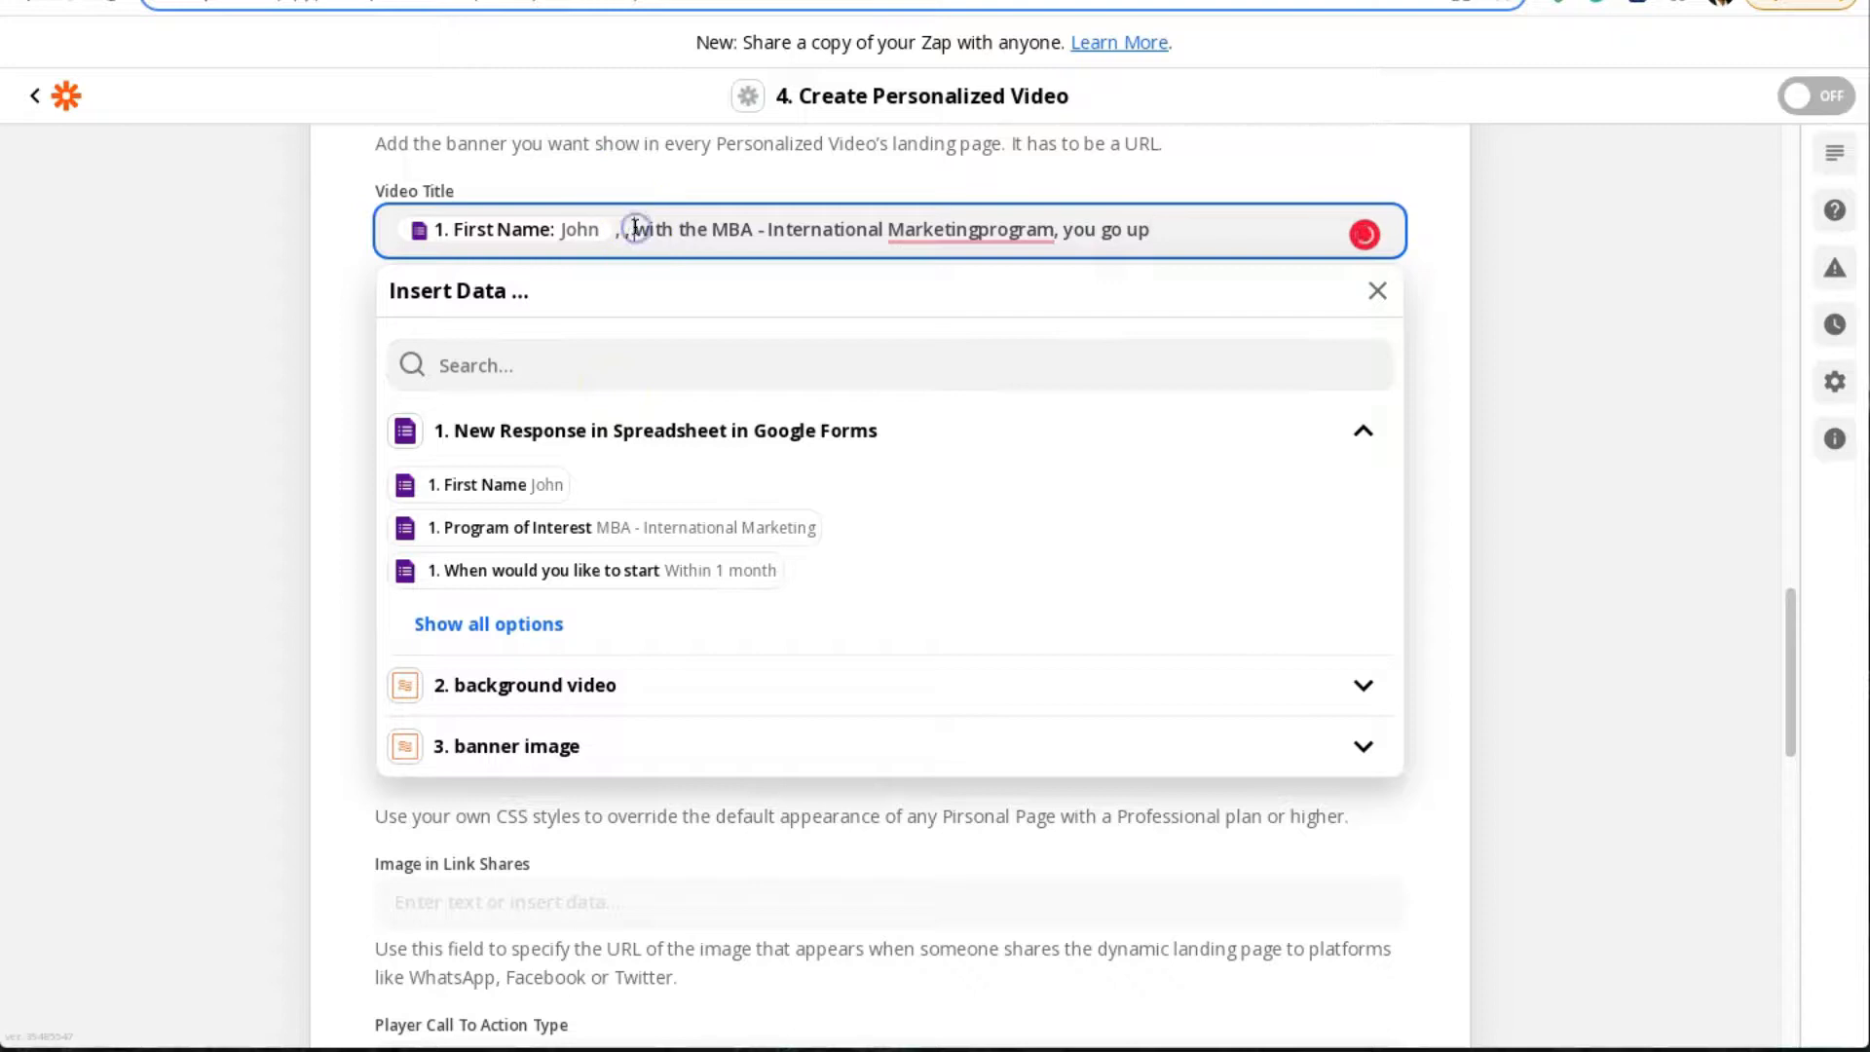
pyautogui.press('Return')
pyautogui.press('Return')
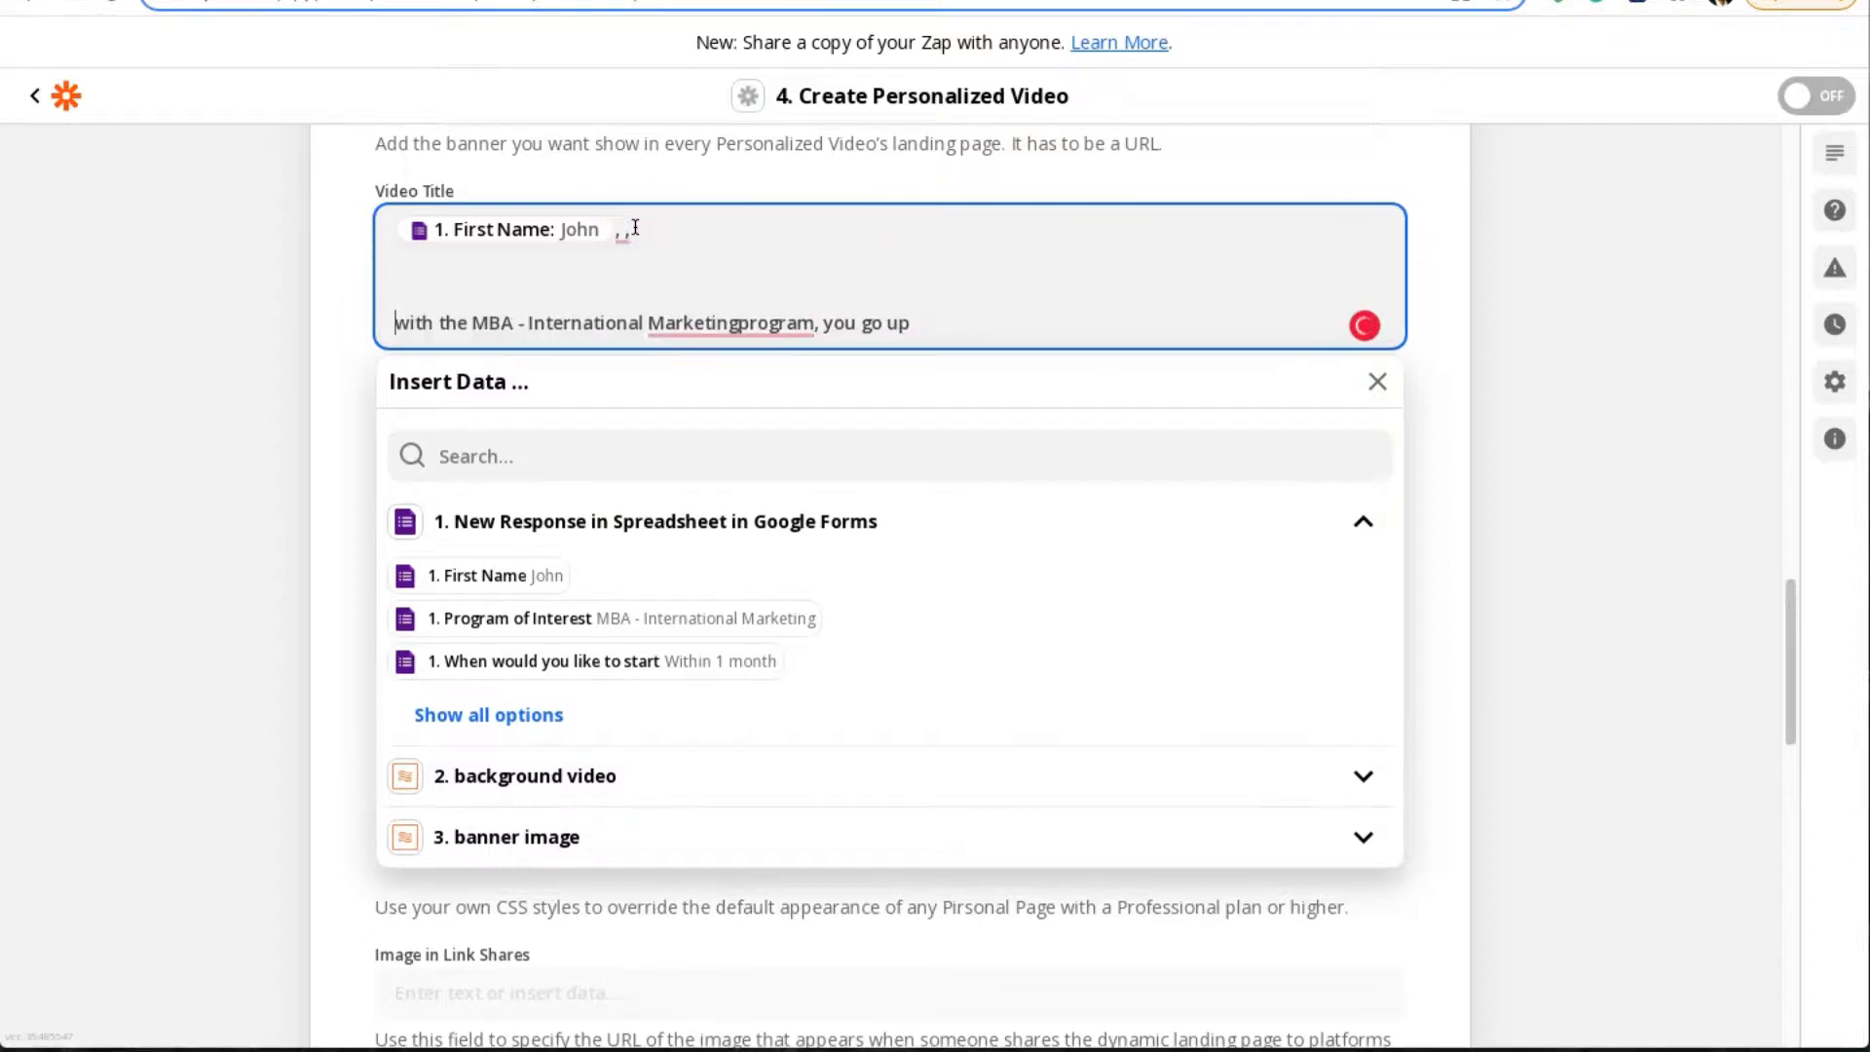
pyautogui.press('BackSpace')
pyautogui.press('BackSpace')
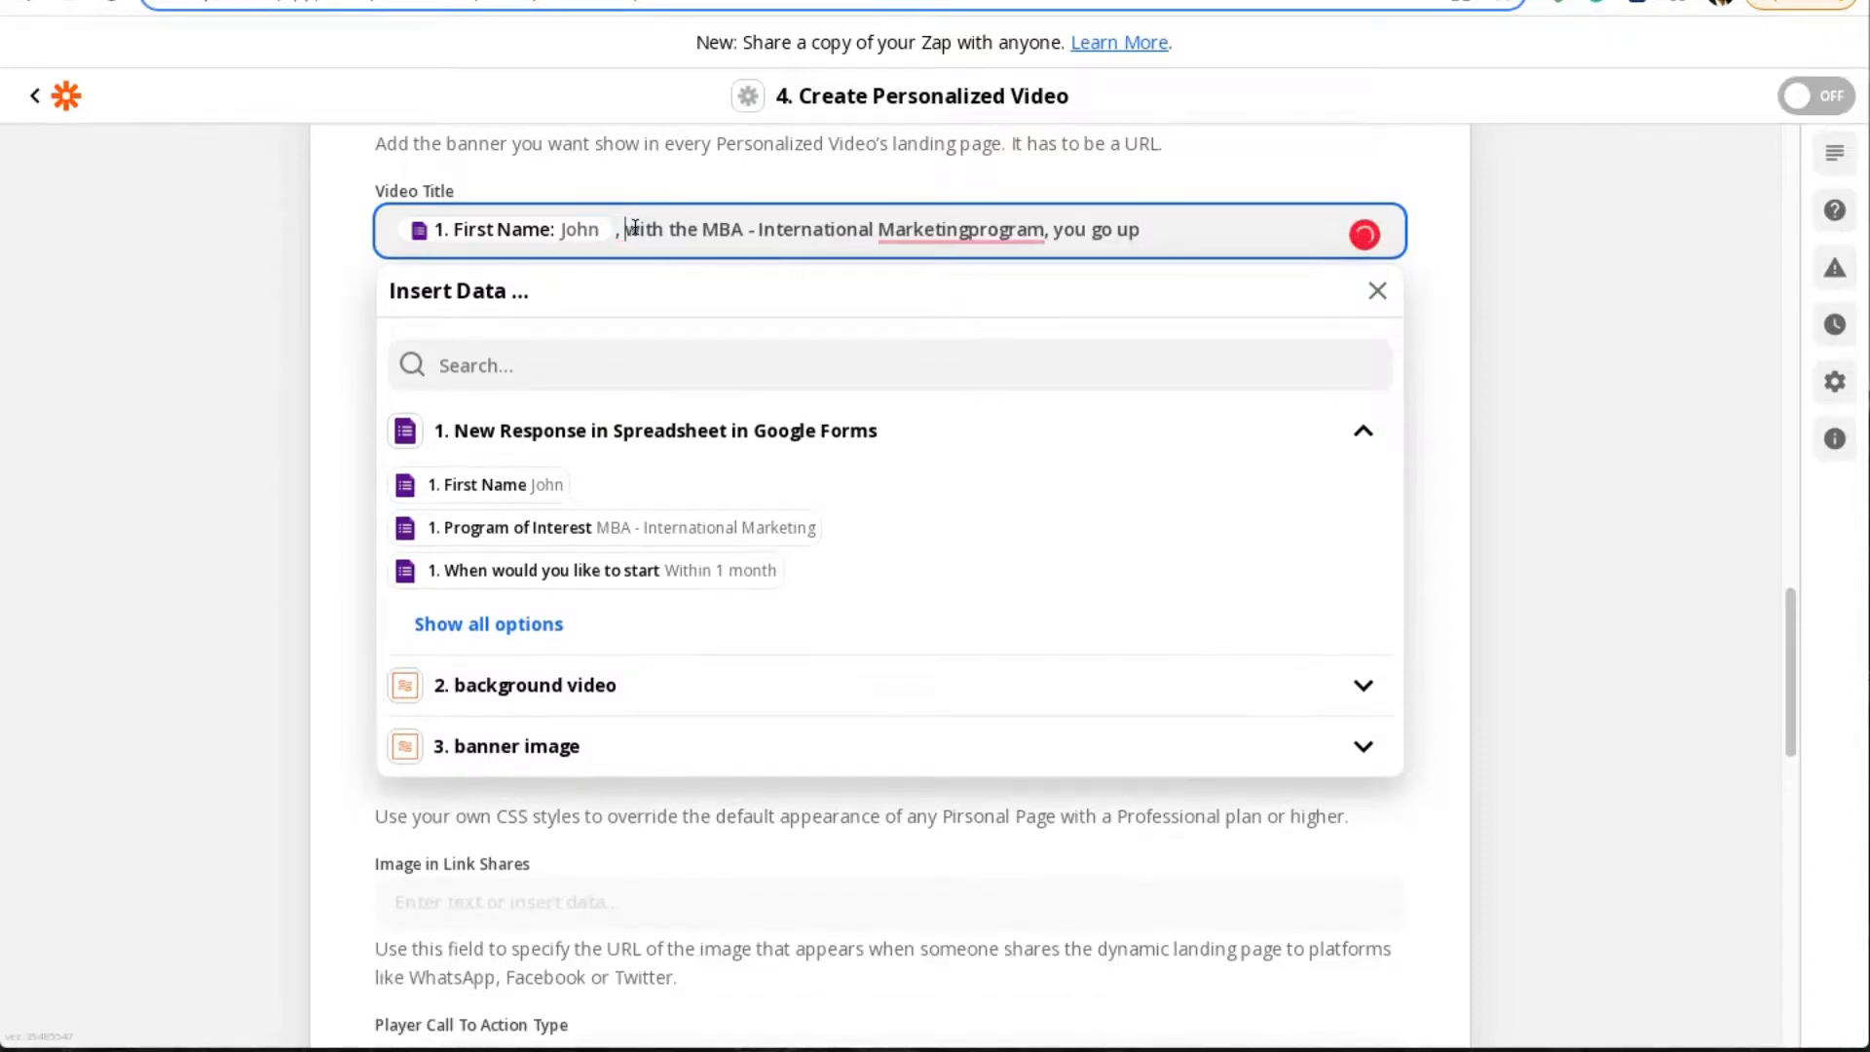
# Replace the fixed text "MBA - International Marketing" in the Video Title with the Program of Interest answer, spaced before "program"
pyautogui.moveTo(703, 226); pyautogui.dragTo(960, 230)
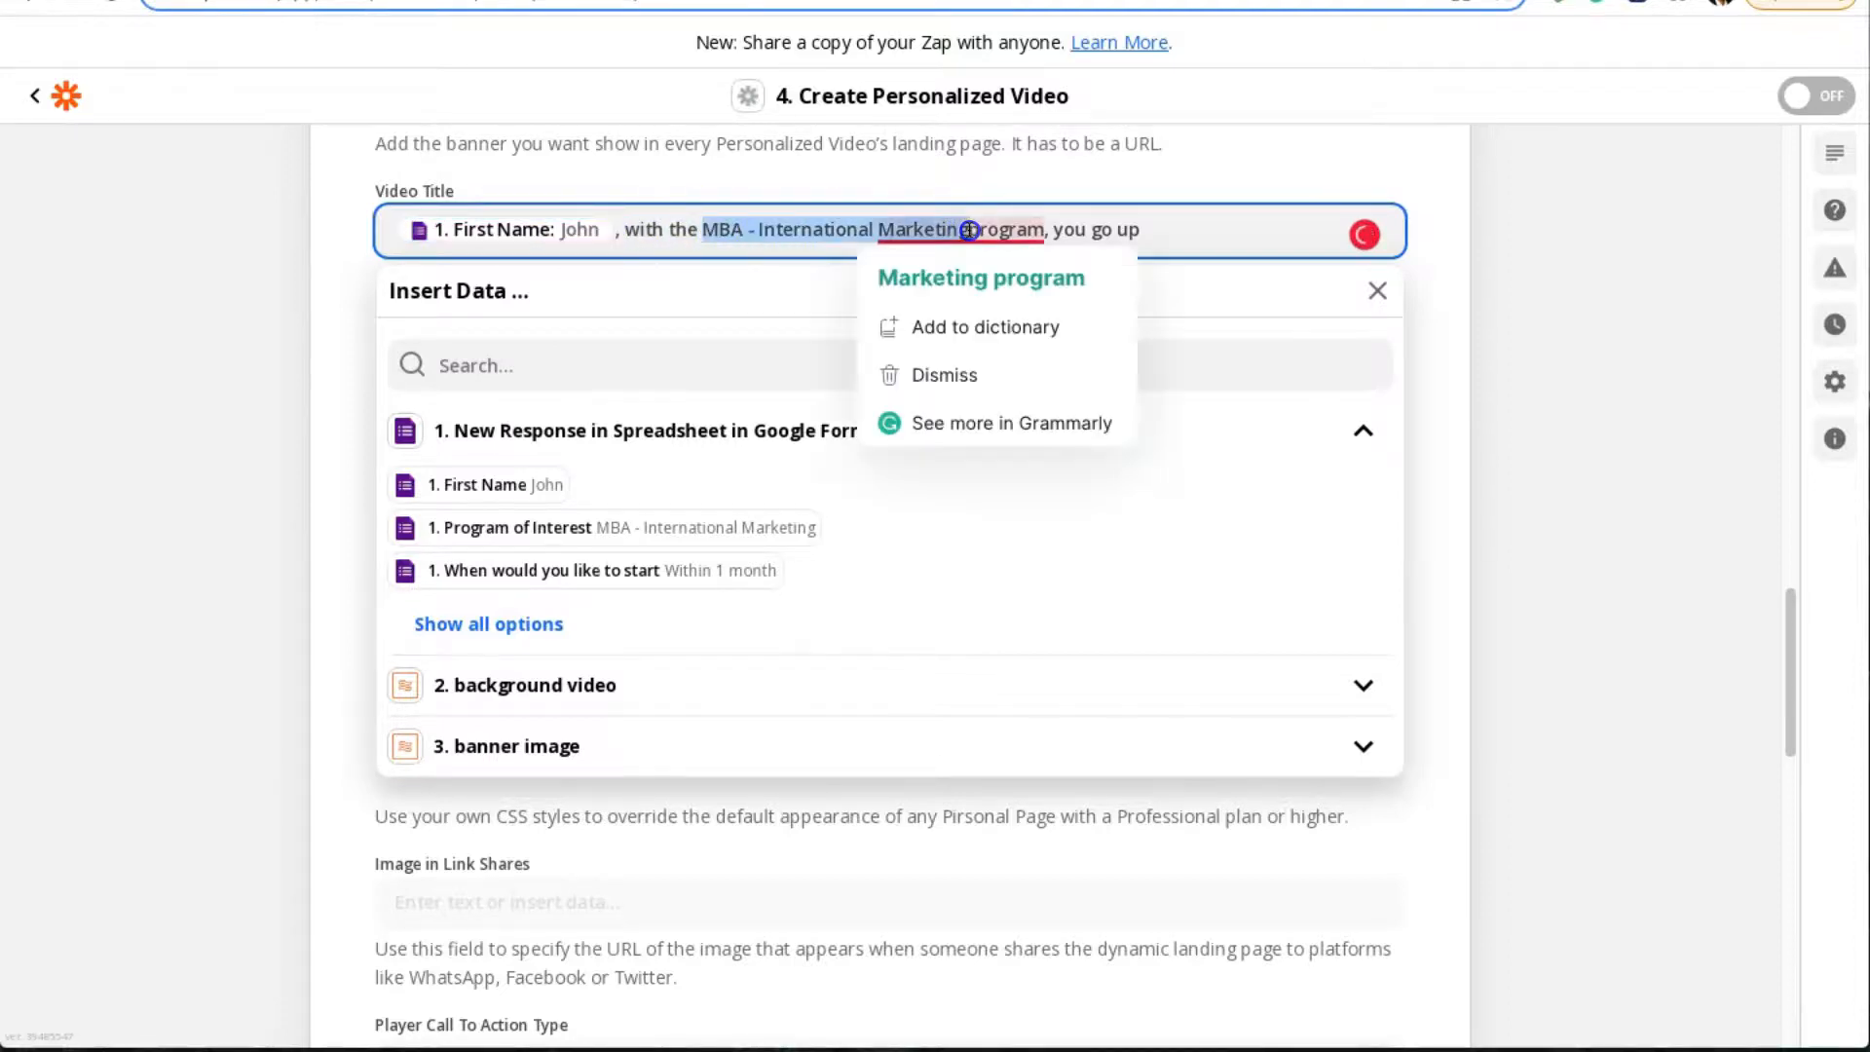
pyautogui.press('BackSpace')
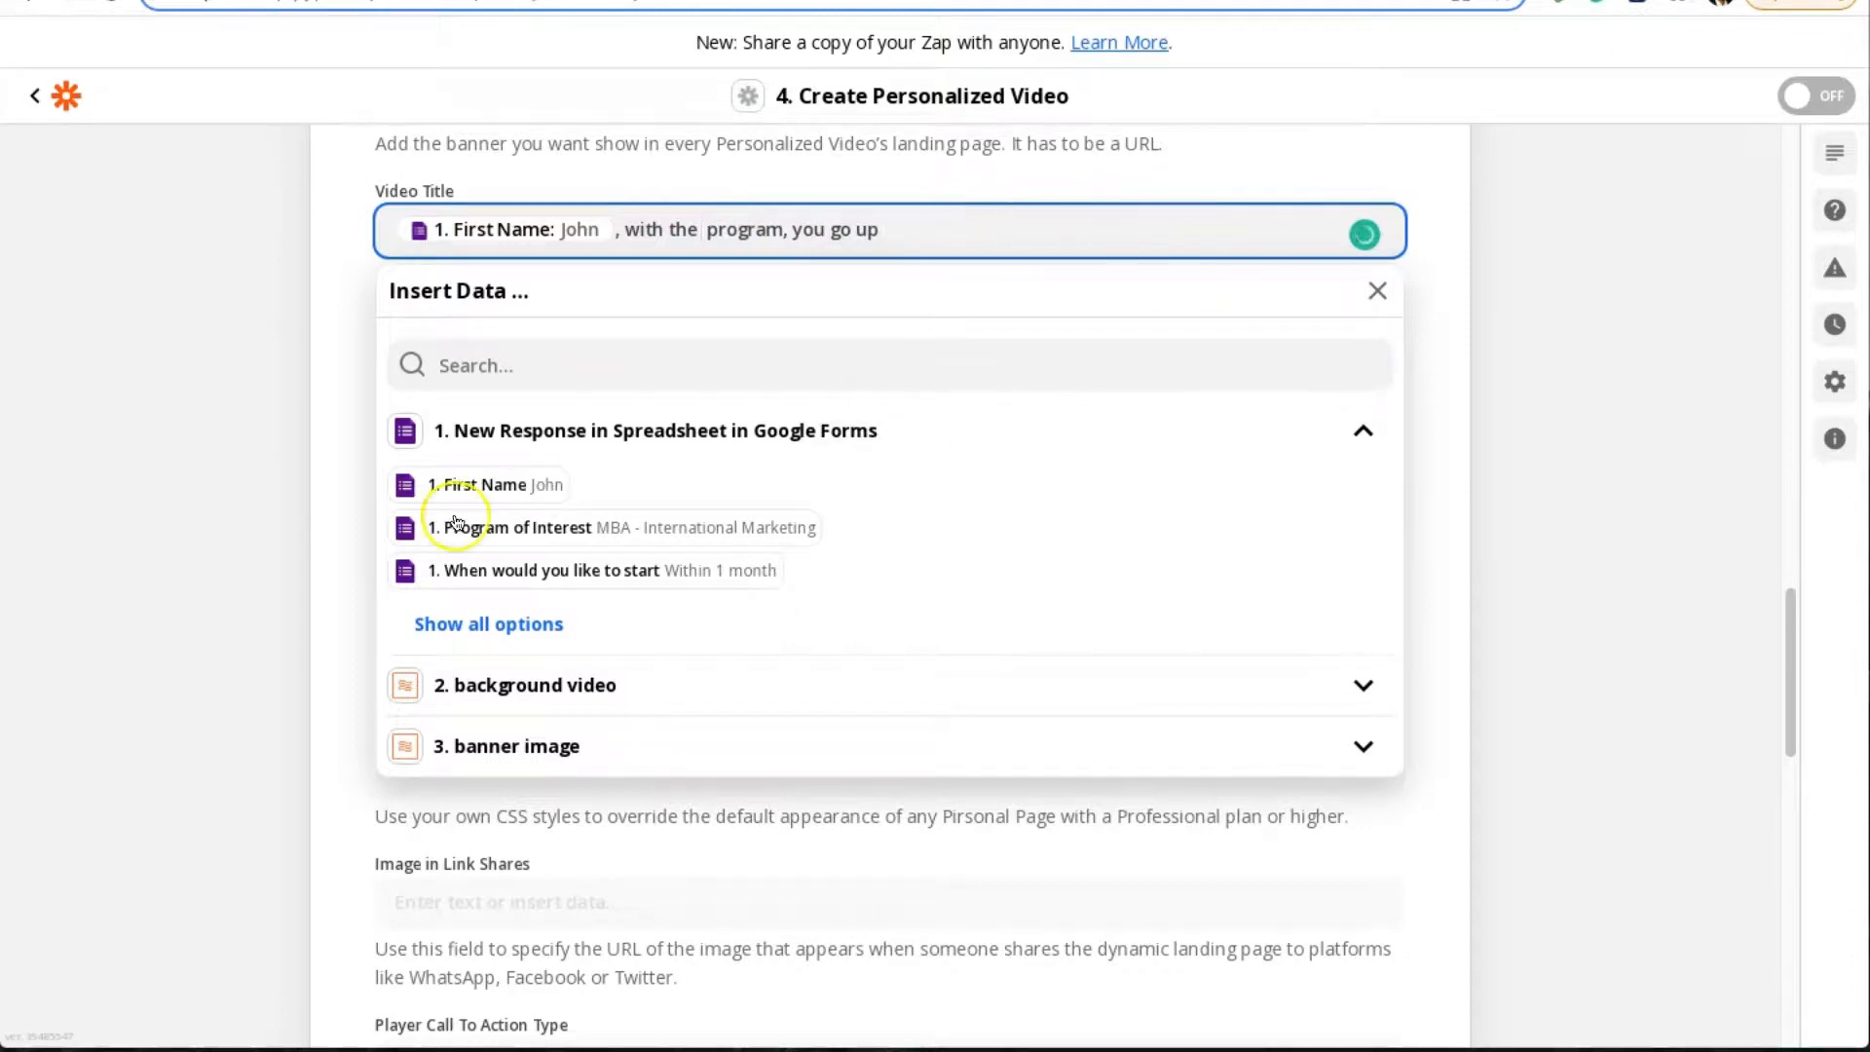
pyautogui.click(524, 531)
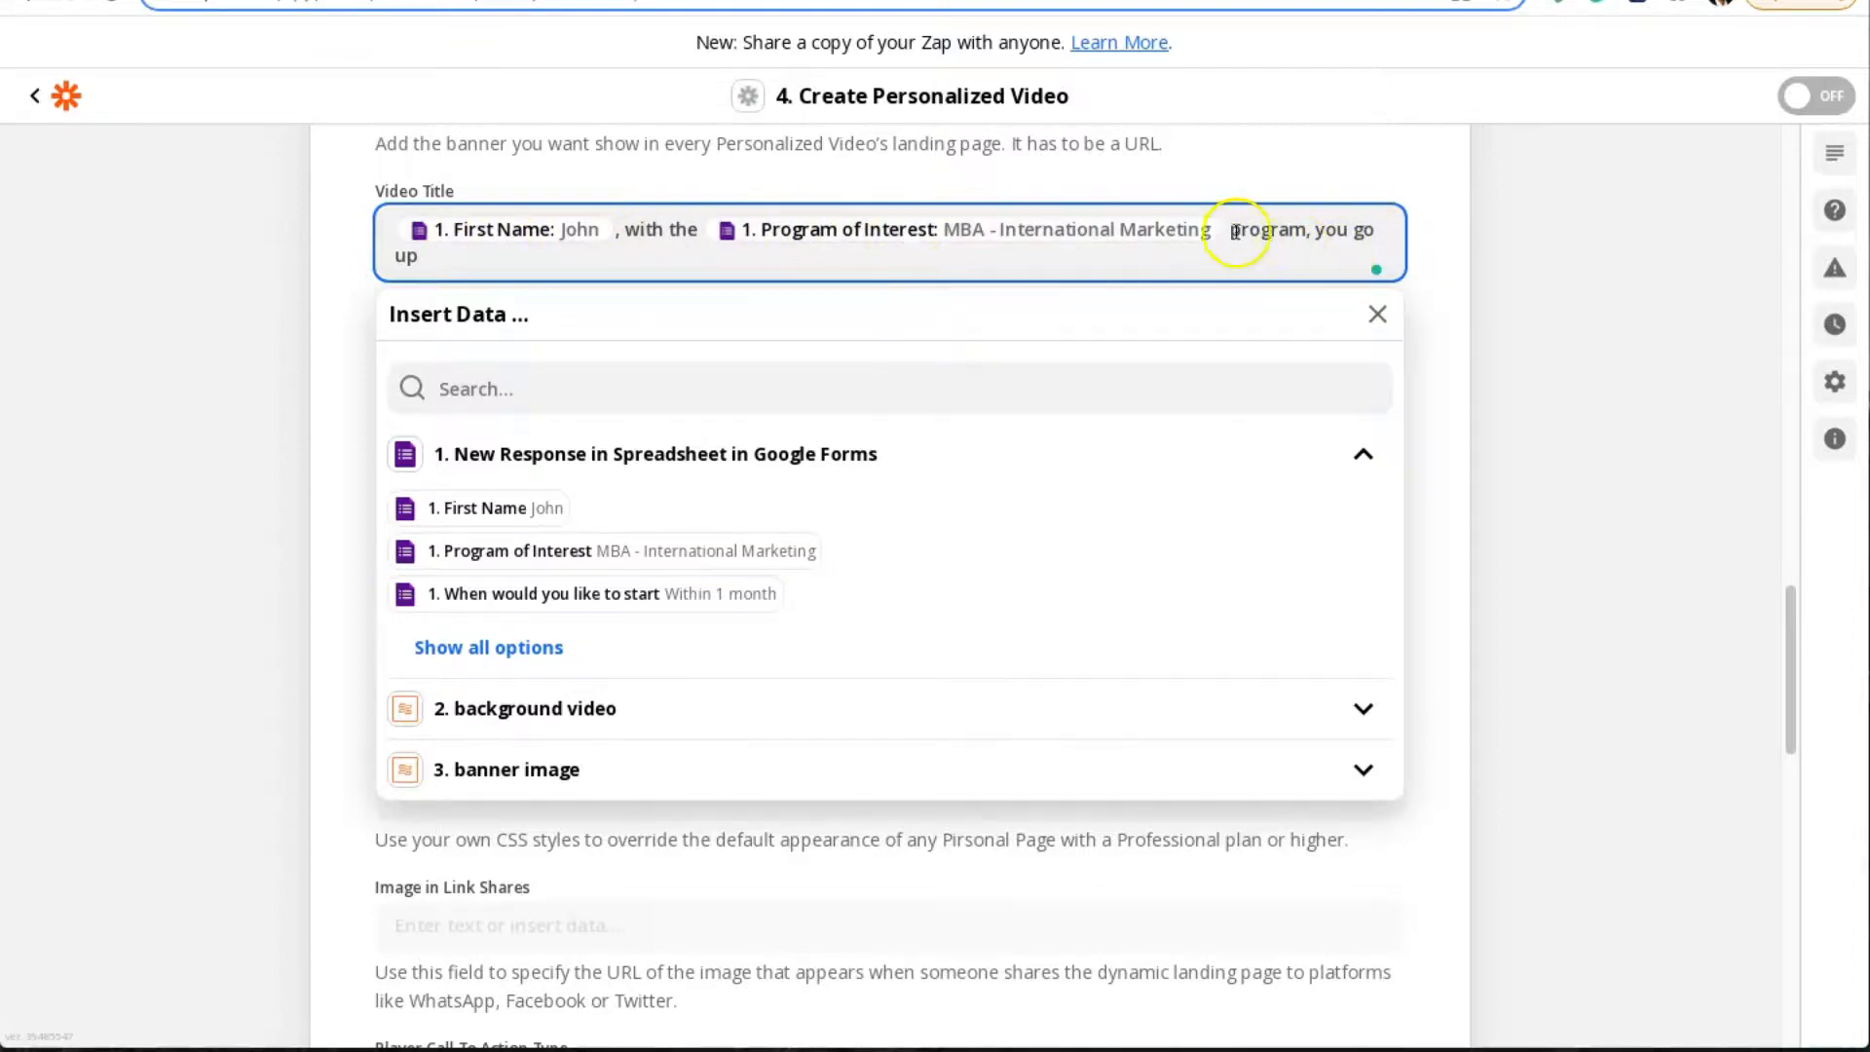
pyautogui.click(523, 272)
pyautogui.click(337, 492)
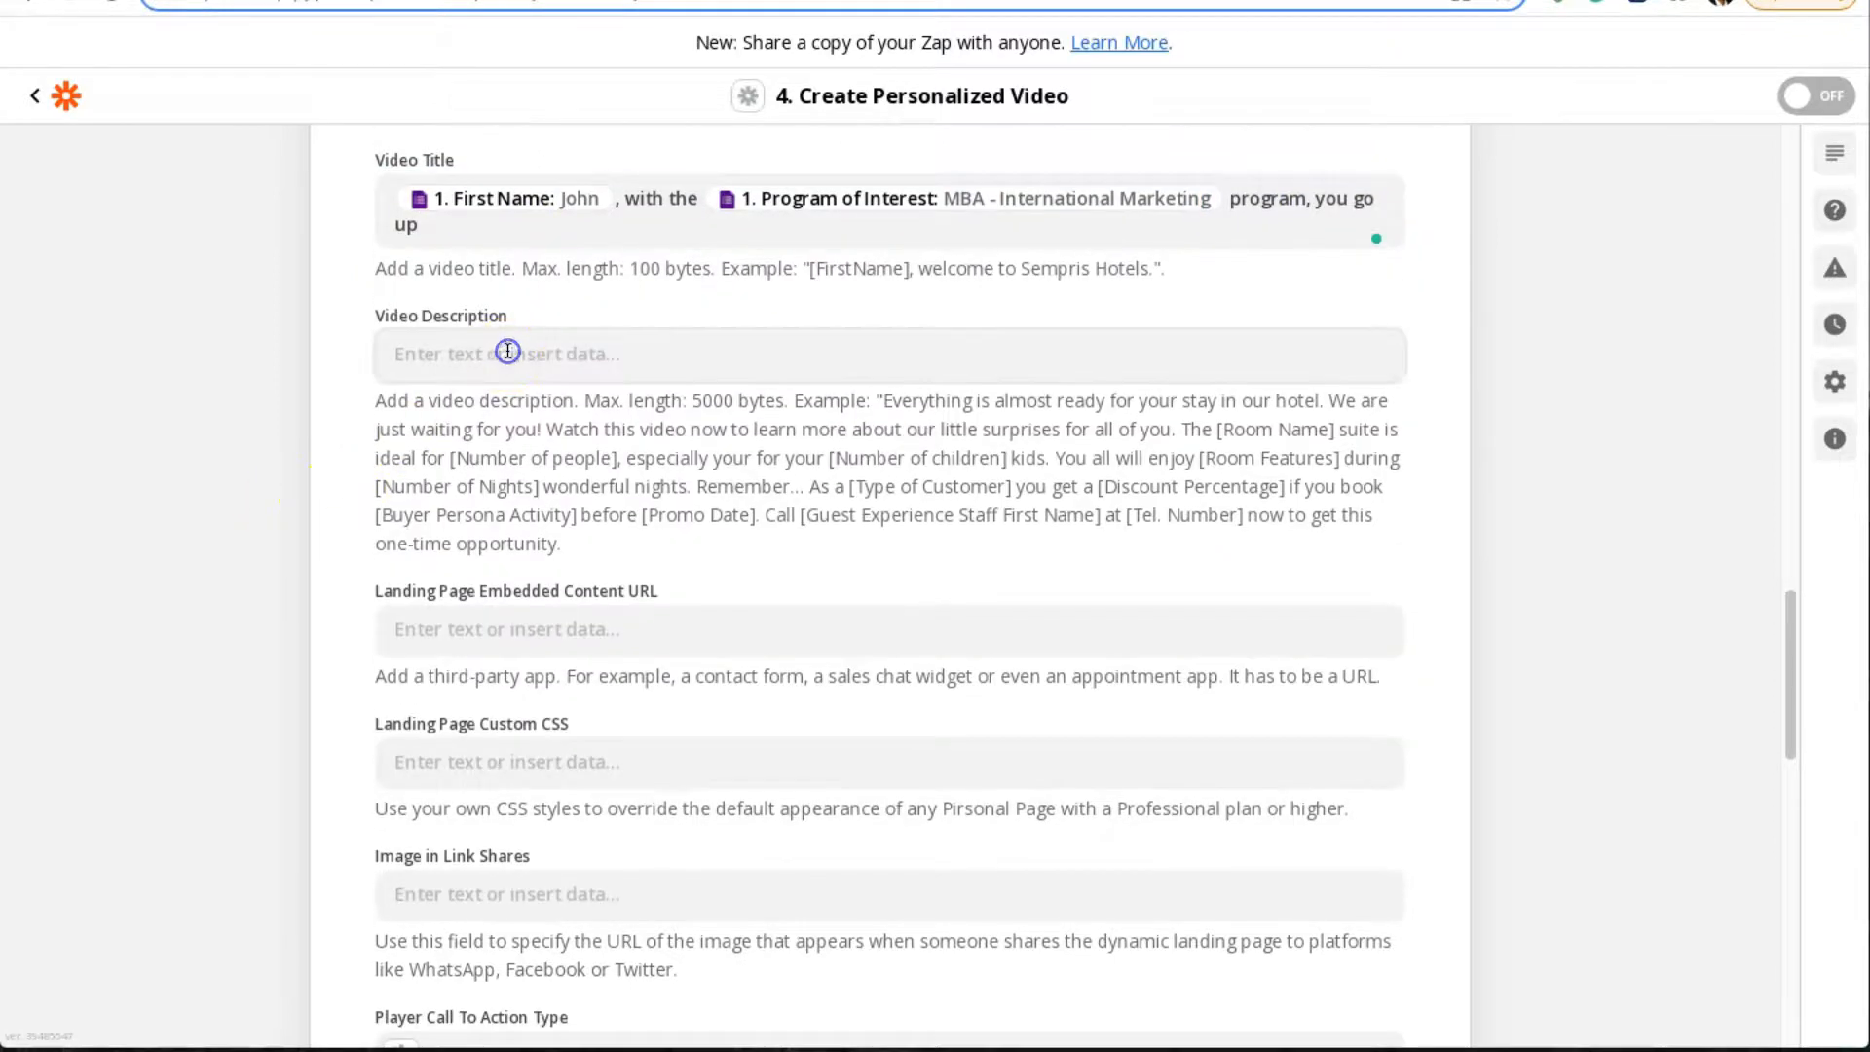
# Copy the description beginning "As a Chief Technology Officer with a MBA - International Marketing" from the sample landing page into the Video Description
pyautogui.click(508, 351)
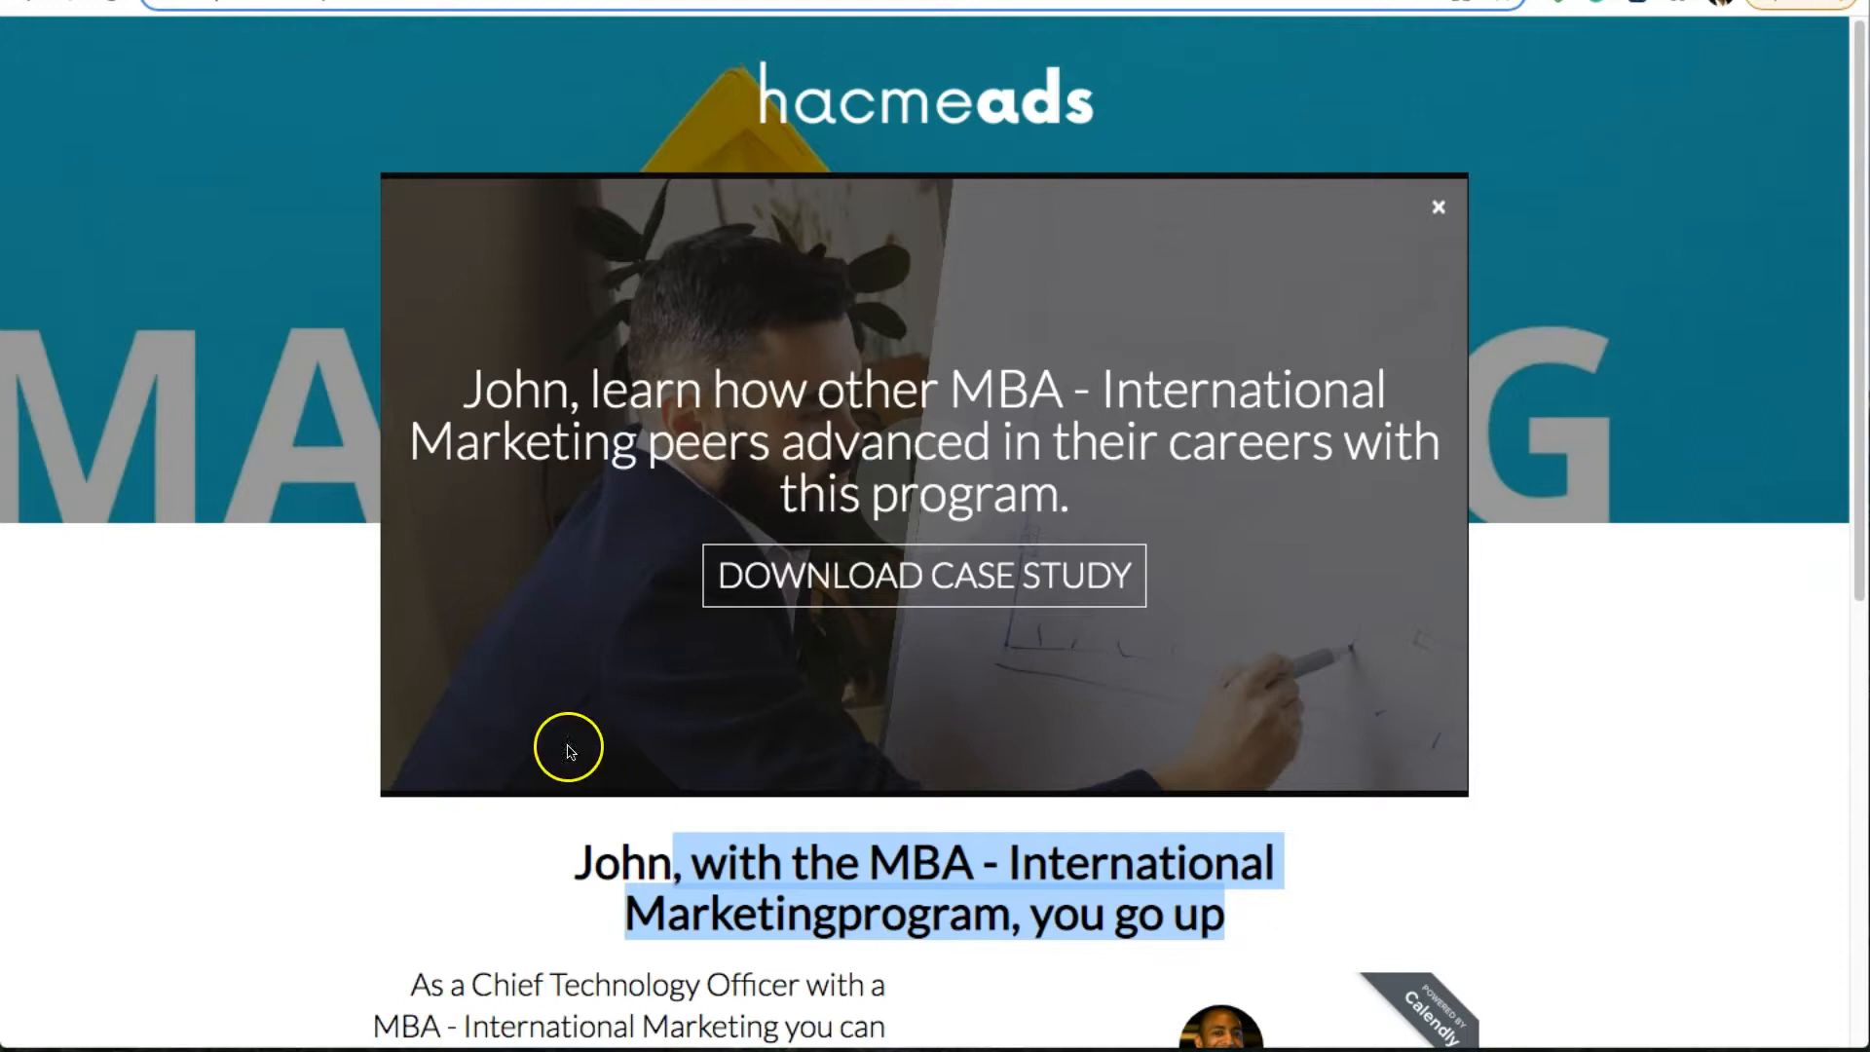
pyautogui.scroll(-5, 570, 751)
pyautogui.moveTo(413, 534); pyautogui.dragTo(879, 659)
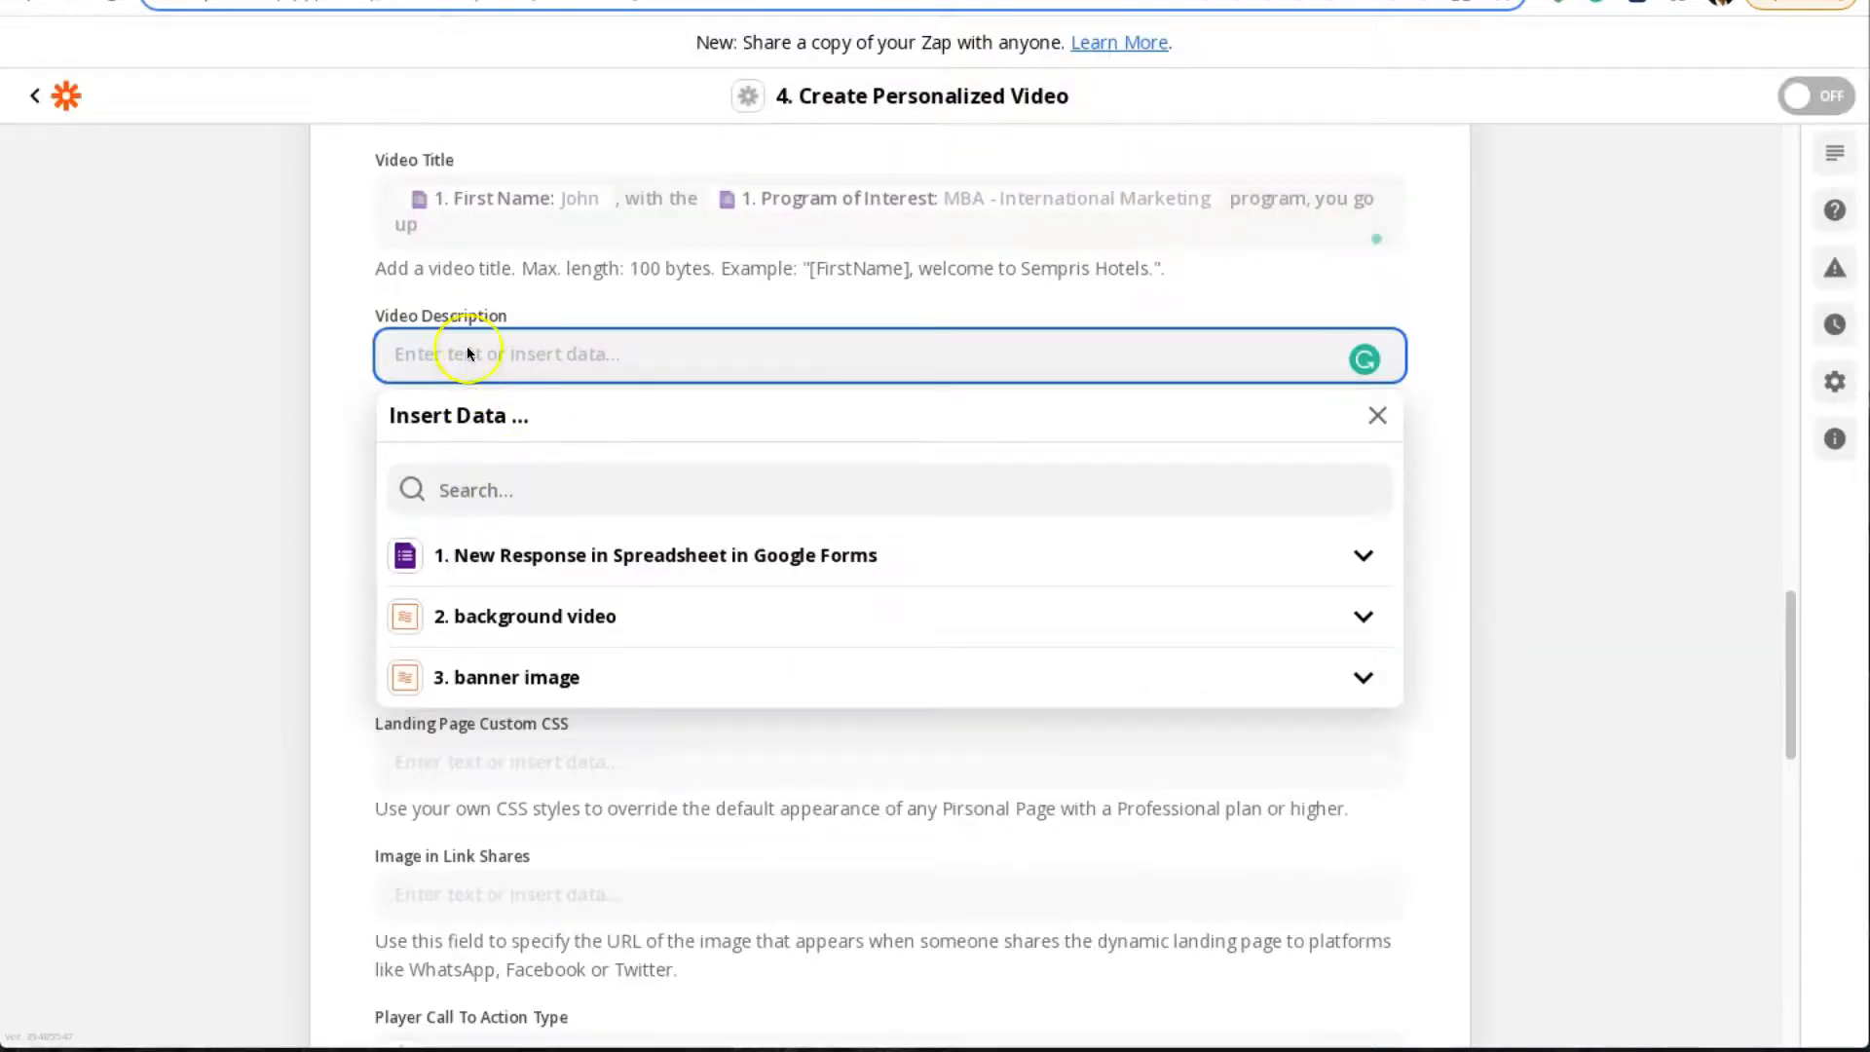
pyautogui.write('As a Chief Technology Officer with a MBA - International Marketing you can uplift your game and advance in your career.')
# Replace "Chief Technology Officer" in the Video Description with the What's Your Position? answer from the Google Forms response
pyautogui.moveTo(435, 354); pyautogui.dragTo(649, 352)
pyautogui.press('BackSpace')
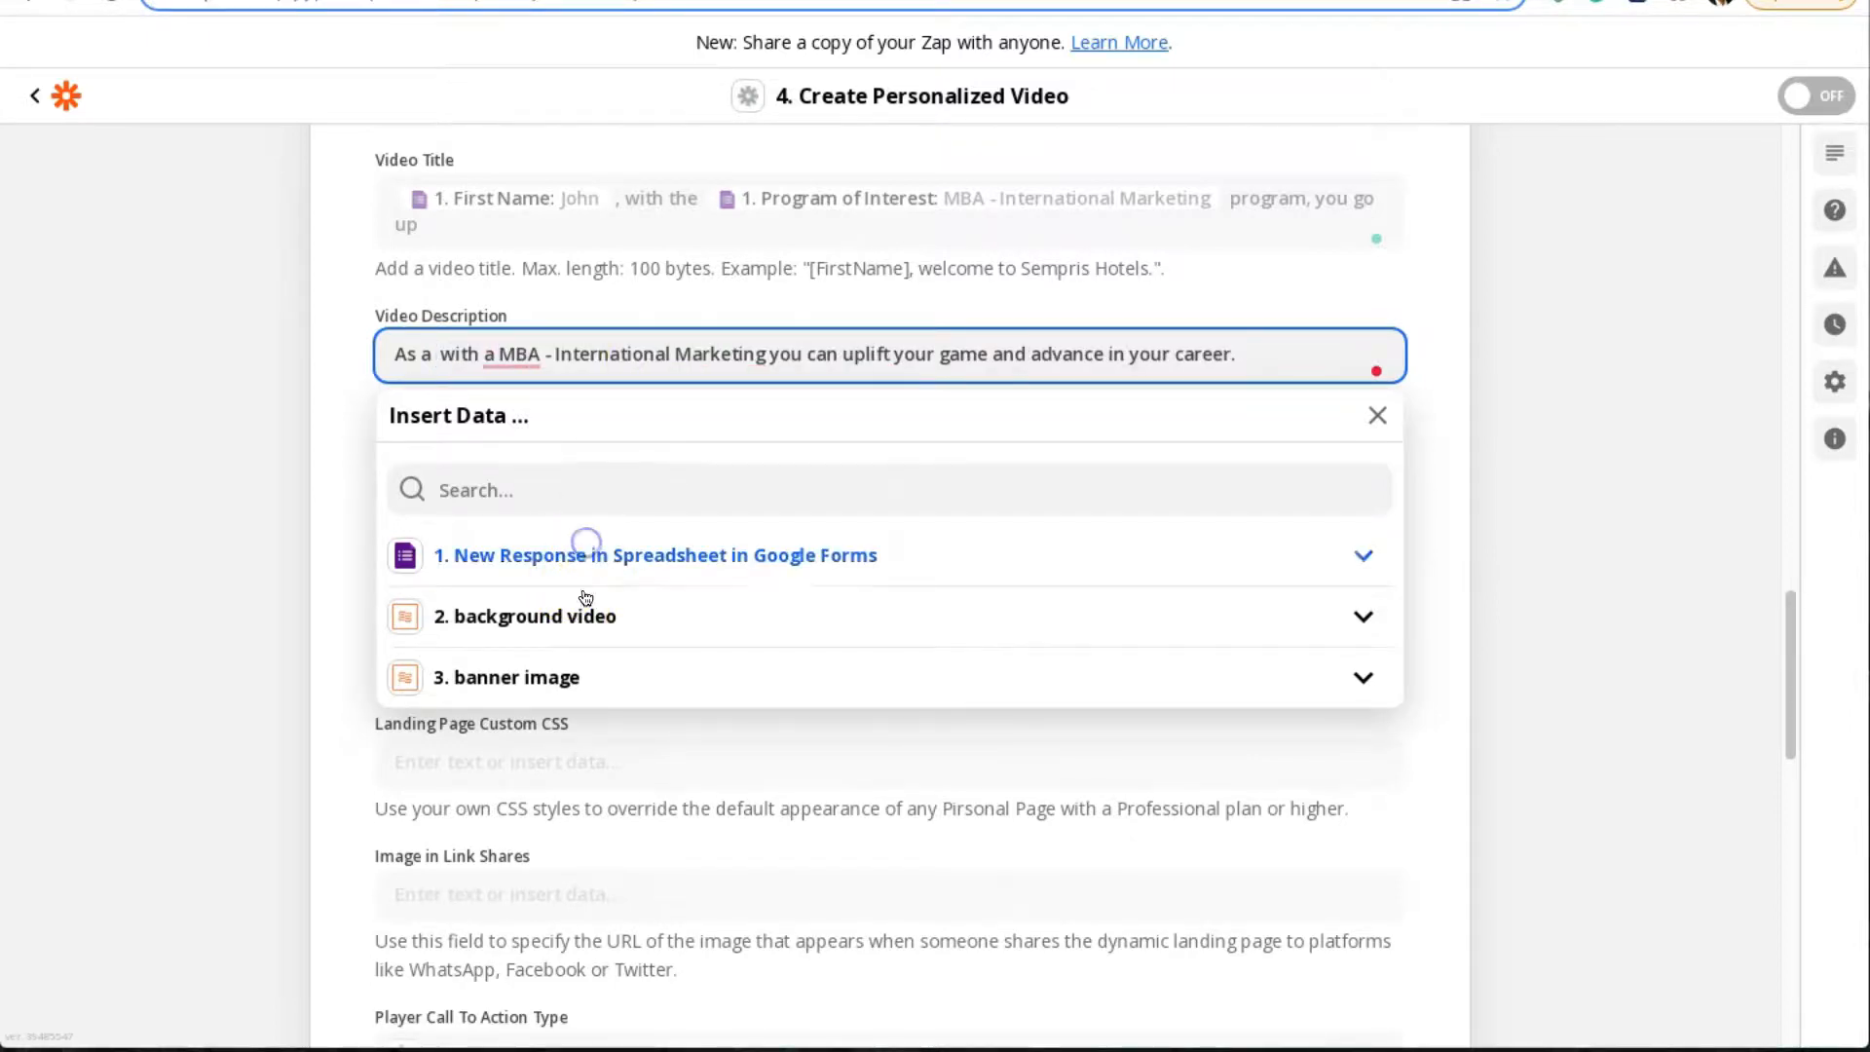
pyautogui.click(582, 551)
pyautogui.click(535, 749)
pyautogui.click(535, 737)
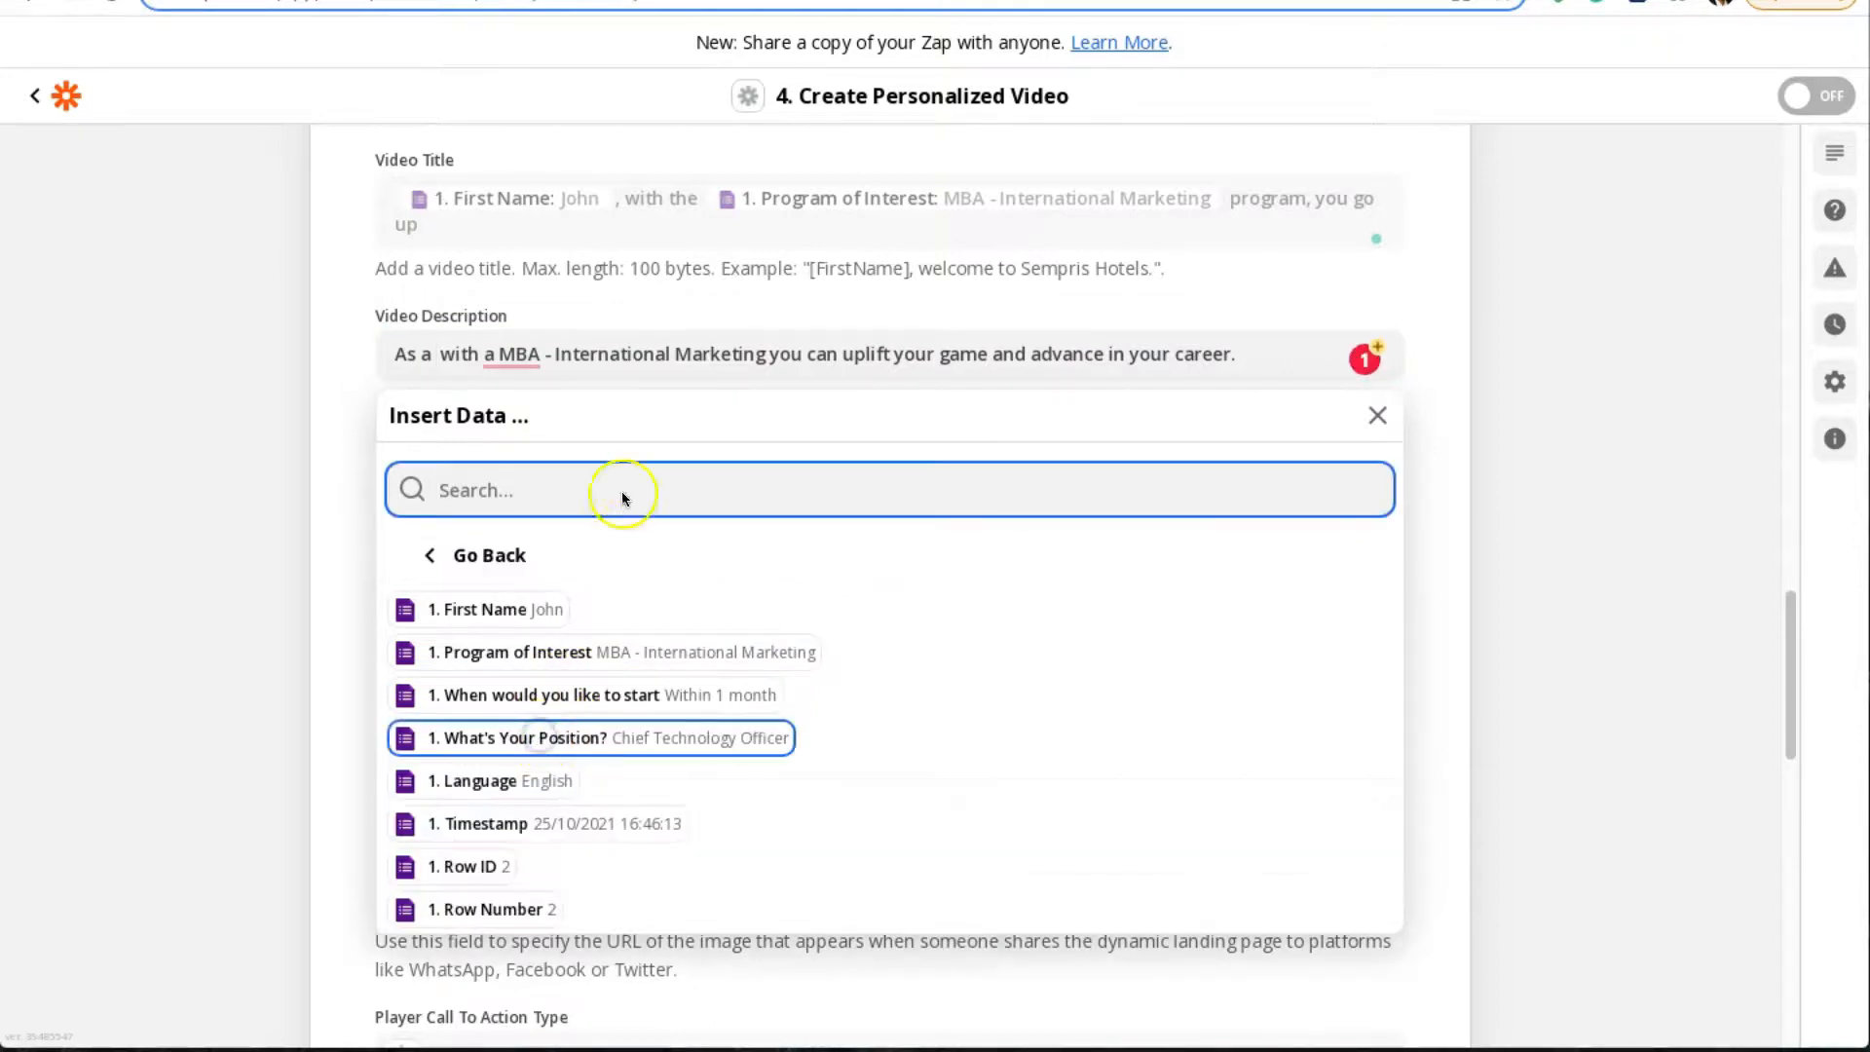
# Replace "MBA - International Marketing" in the Video Description with the Program of Interest answer, changing the preceding "a" to "an"
pyautogui.click(987, 353)
pyautogui.moveTo(987, 354); pyautogui.dragTo(1254, 355)
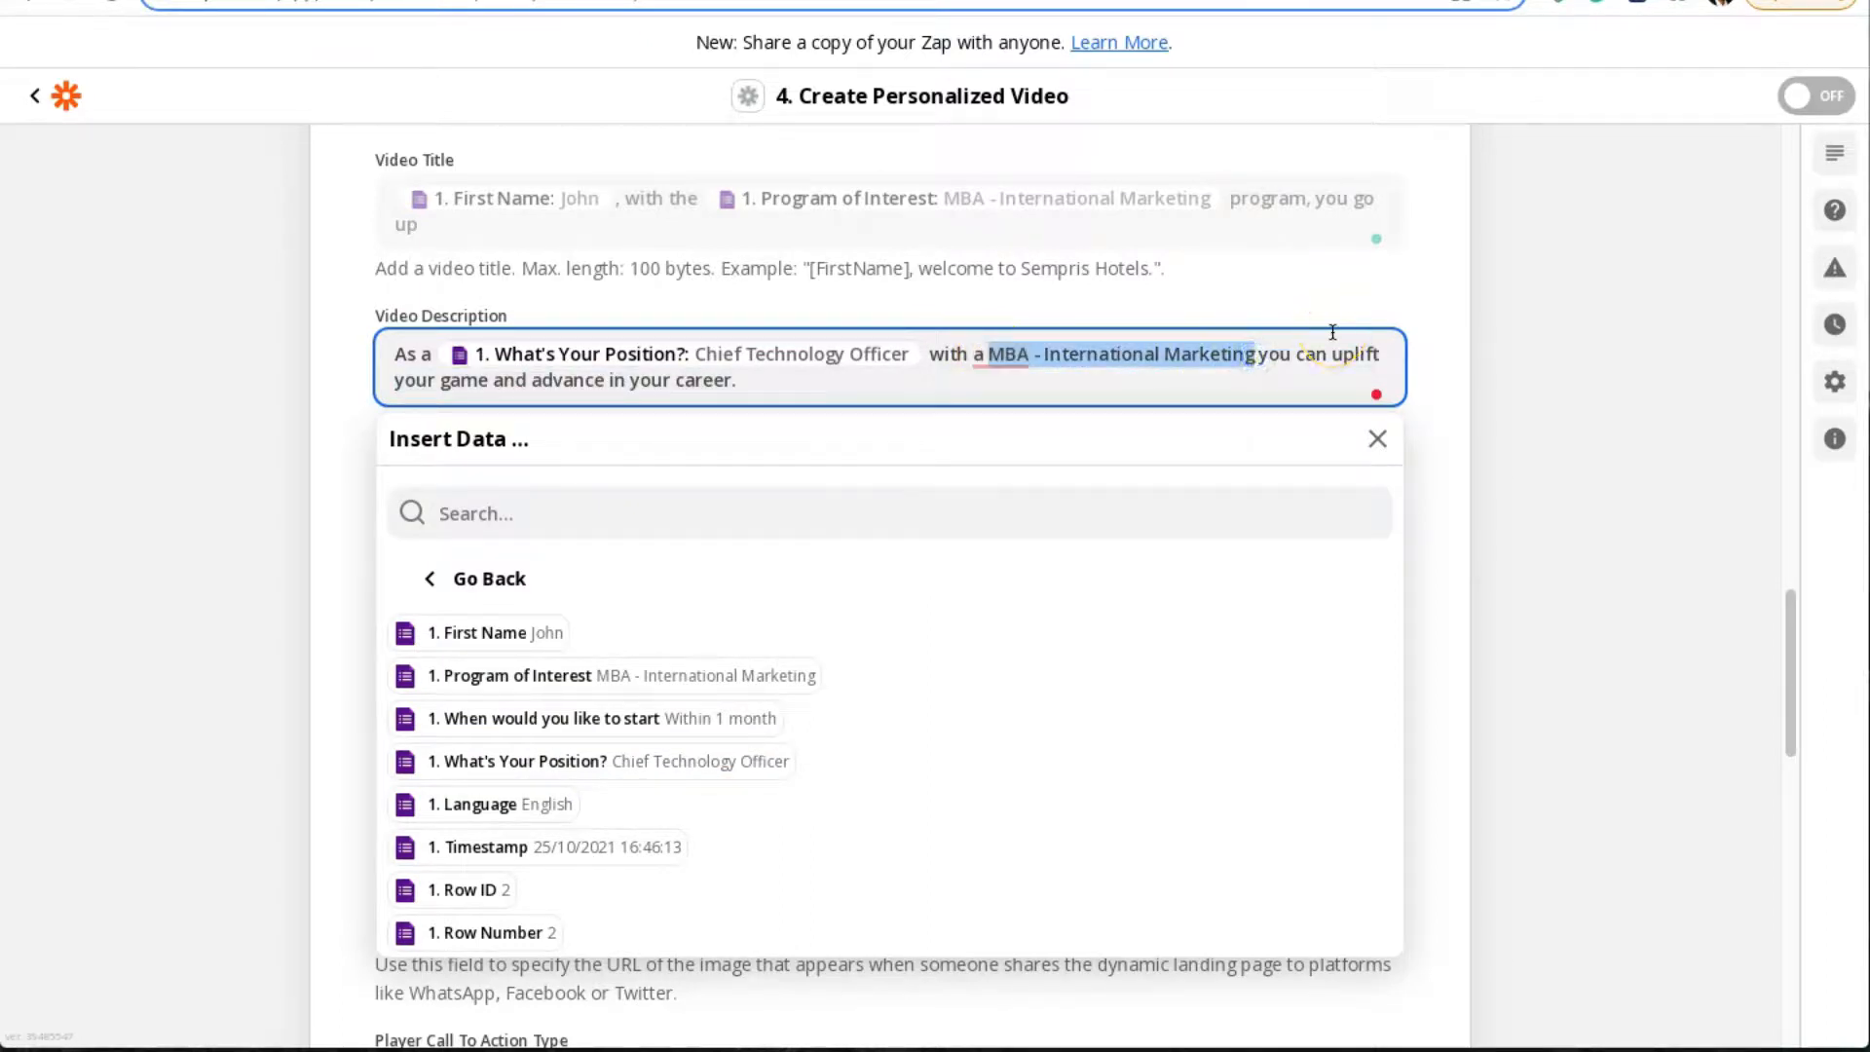
pyautogui.press('BackSpace')
pyautogui.press('BackSpace')
pyautogui.write('n')
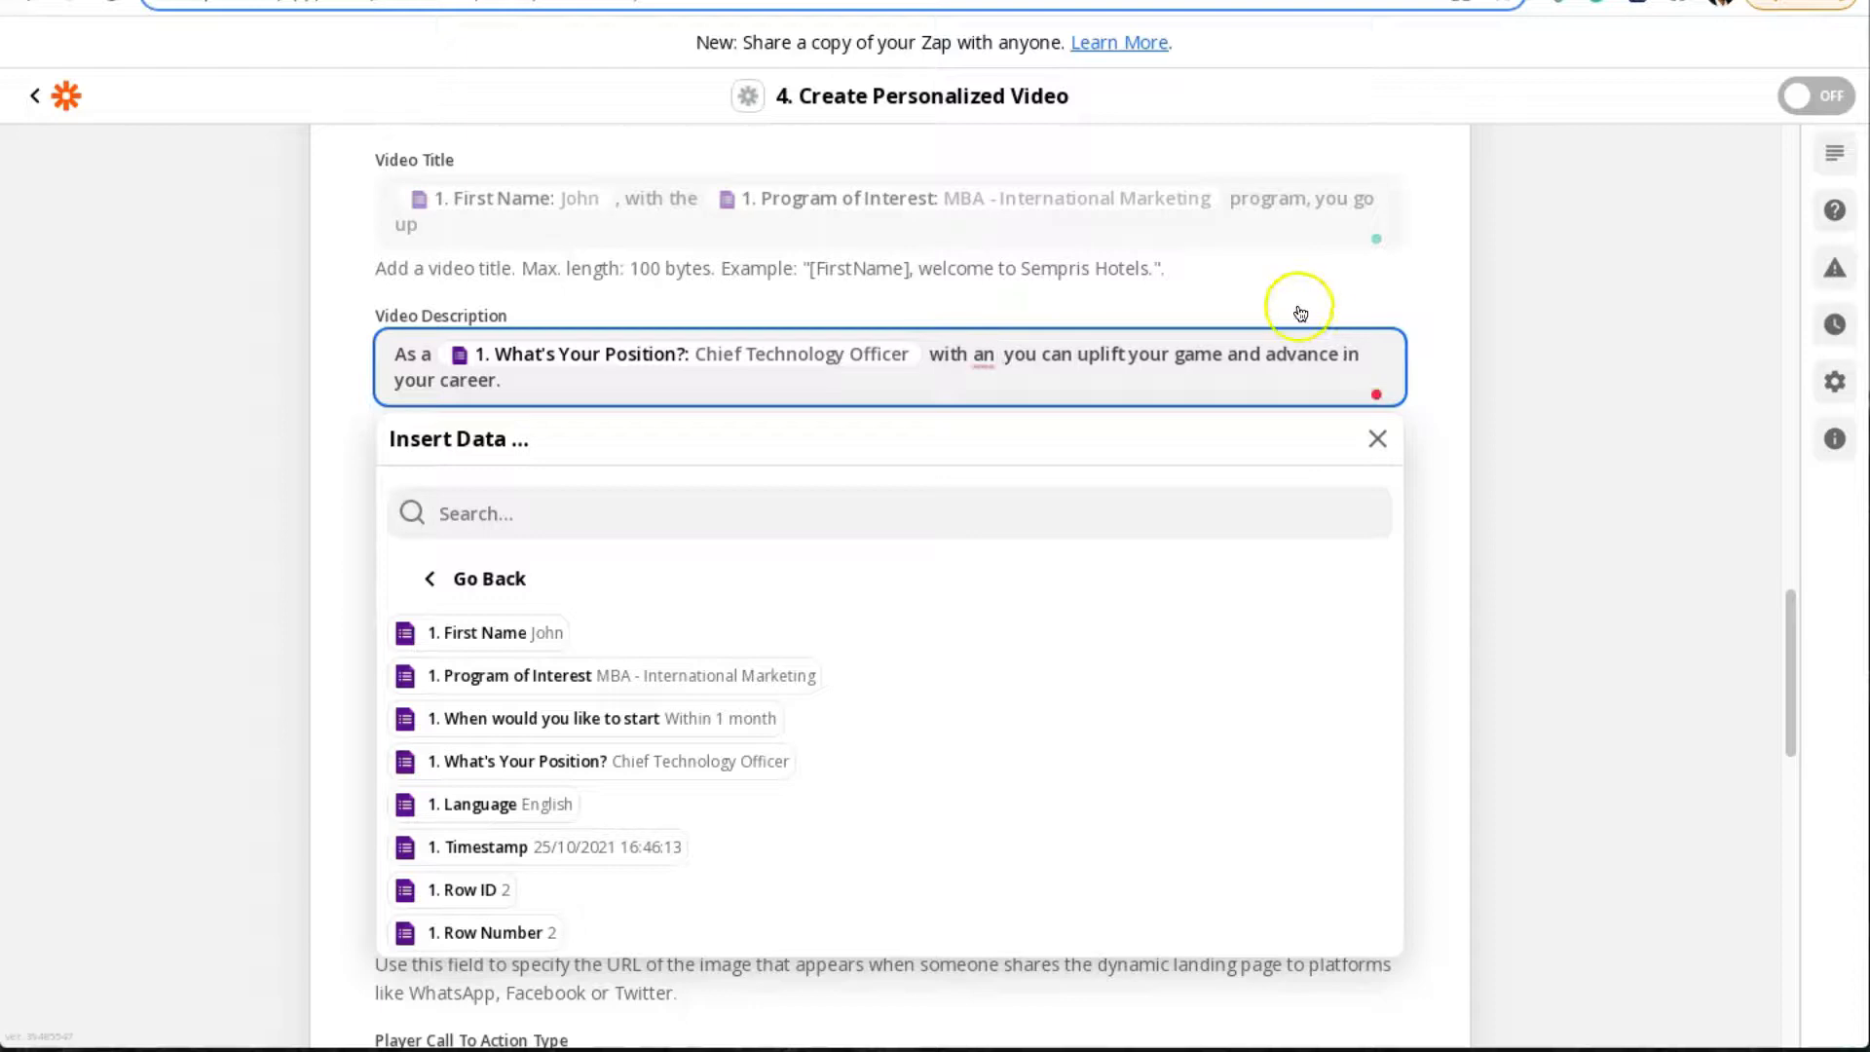
pyautogui.click(577, 672)
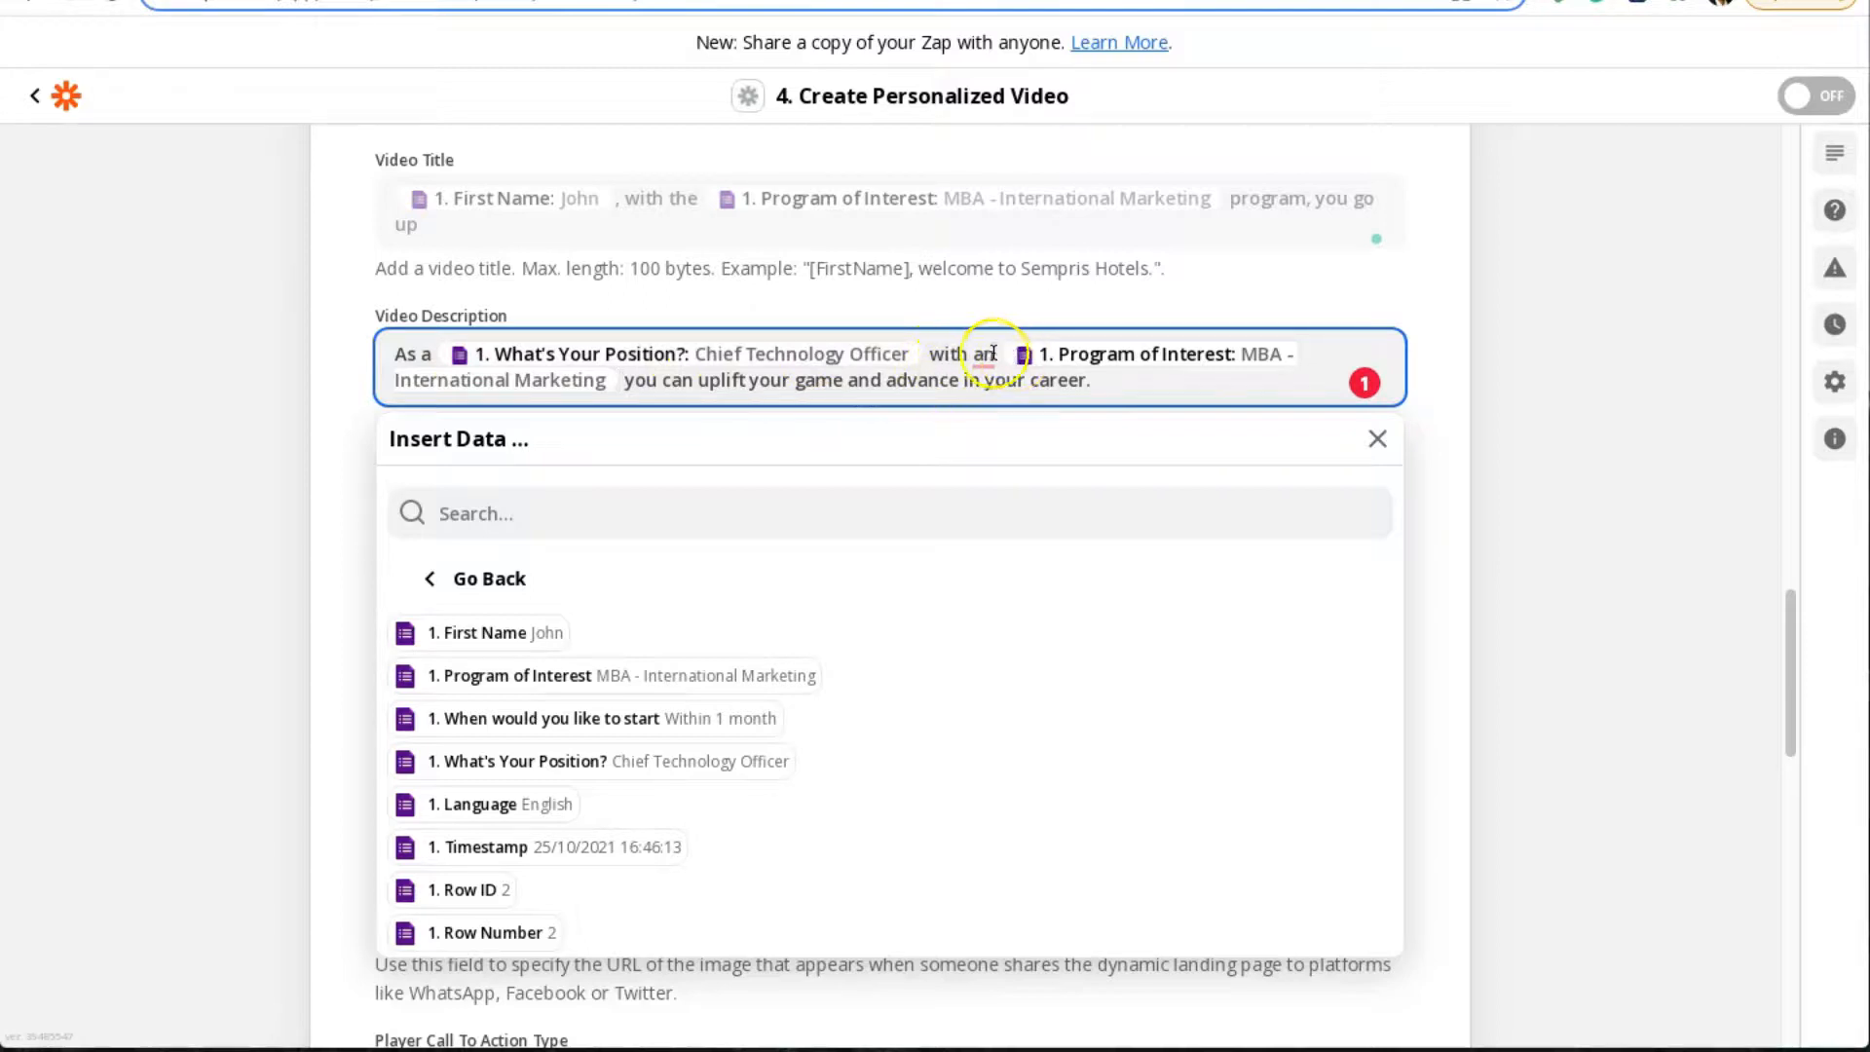
pyautogui.moveTo(984, 358)
pyautogui.click(1639, 379)
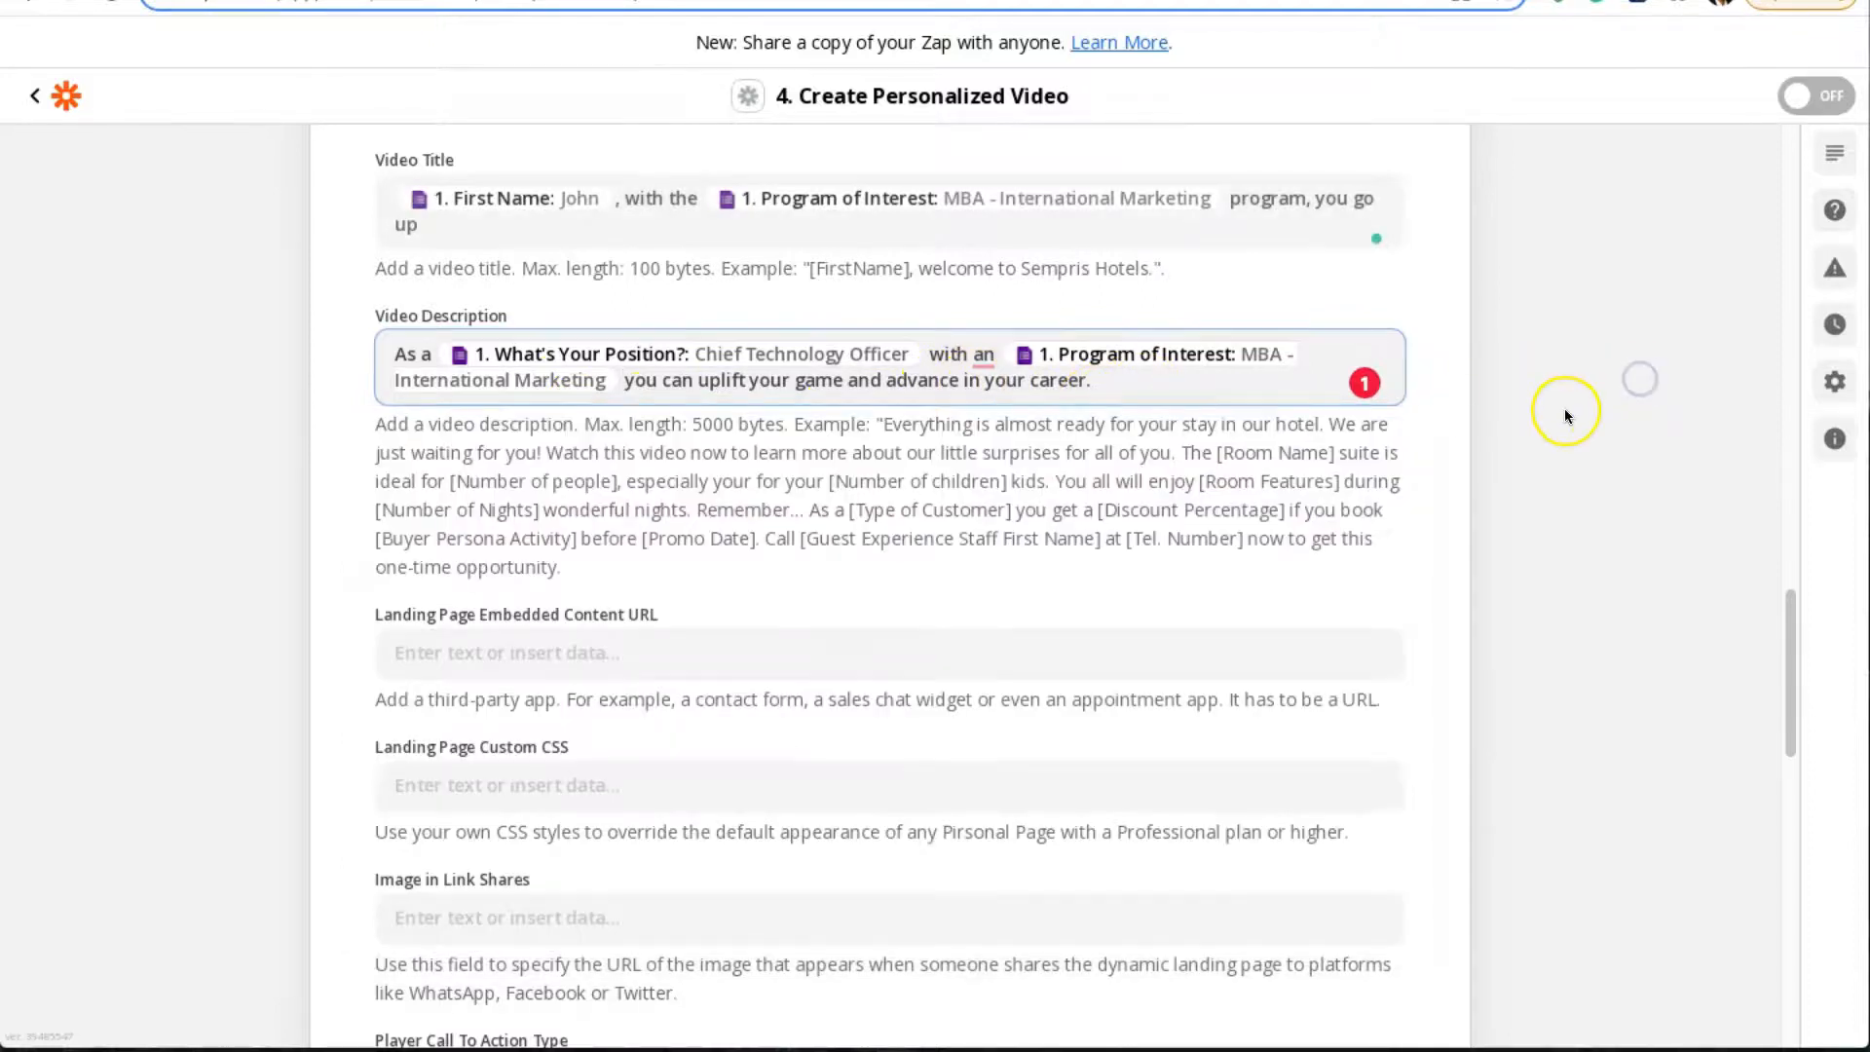
# Examine the personalized call to action, title and description on the sample landing page, and return to the Zap
pyautogui.scroll(-1, 1564, 414)
pyautogui.scroll(-1, 1545, 407)
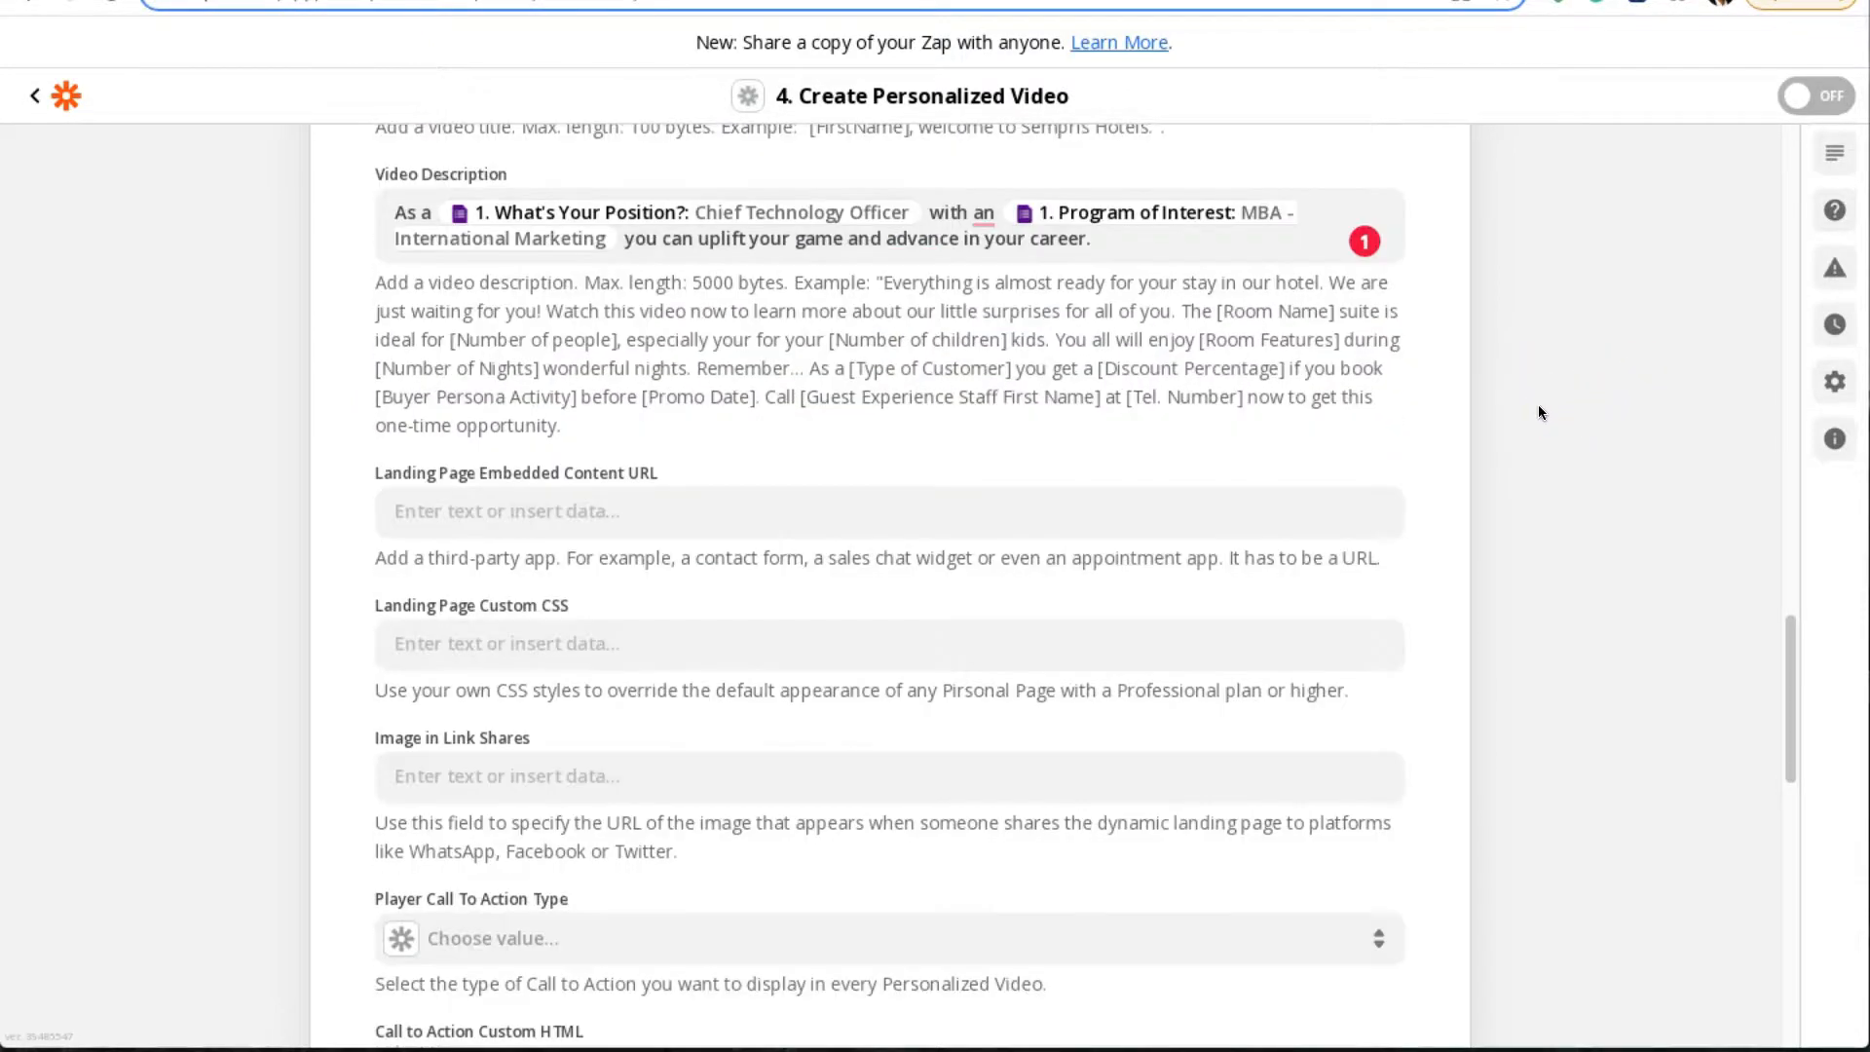
pyautogui.scroll(-1, 779, 442)
pyautogui.click(611, 444)
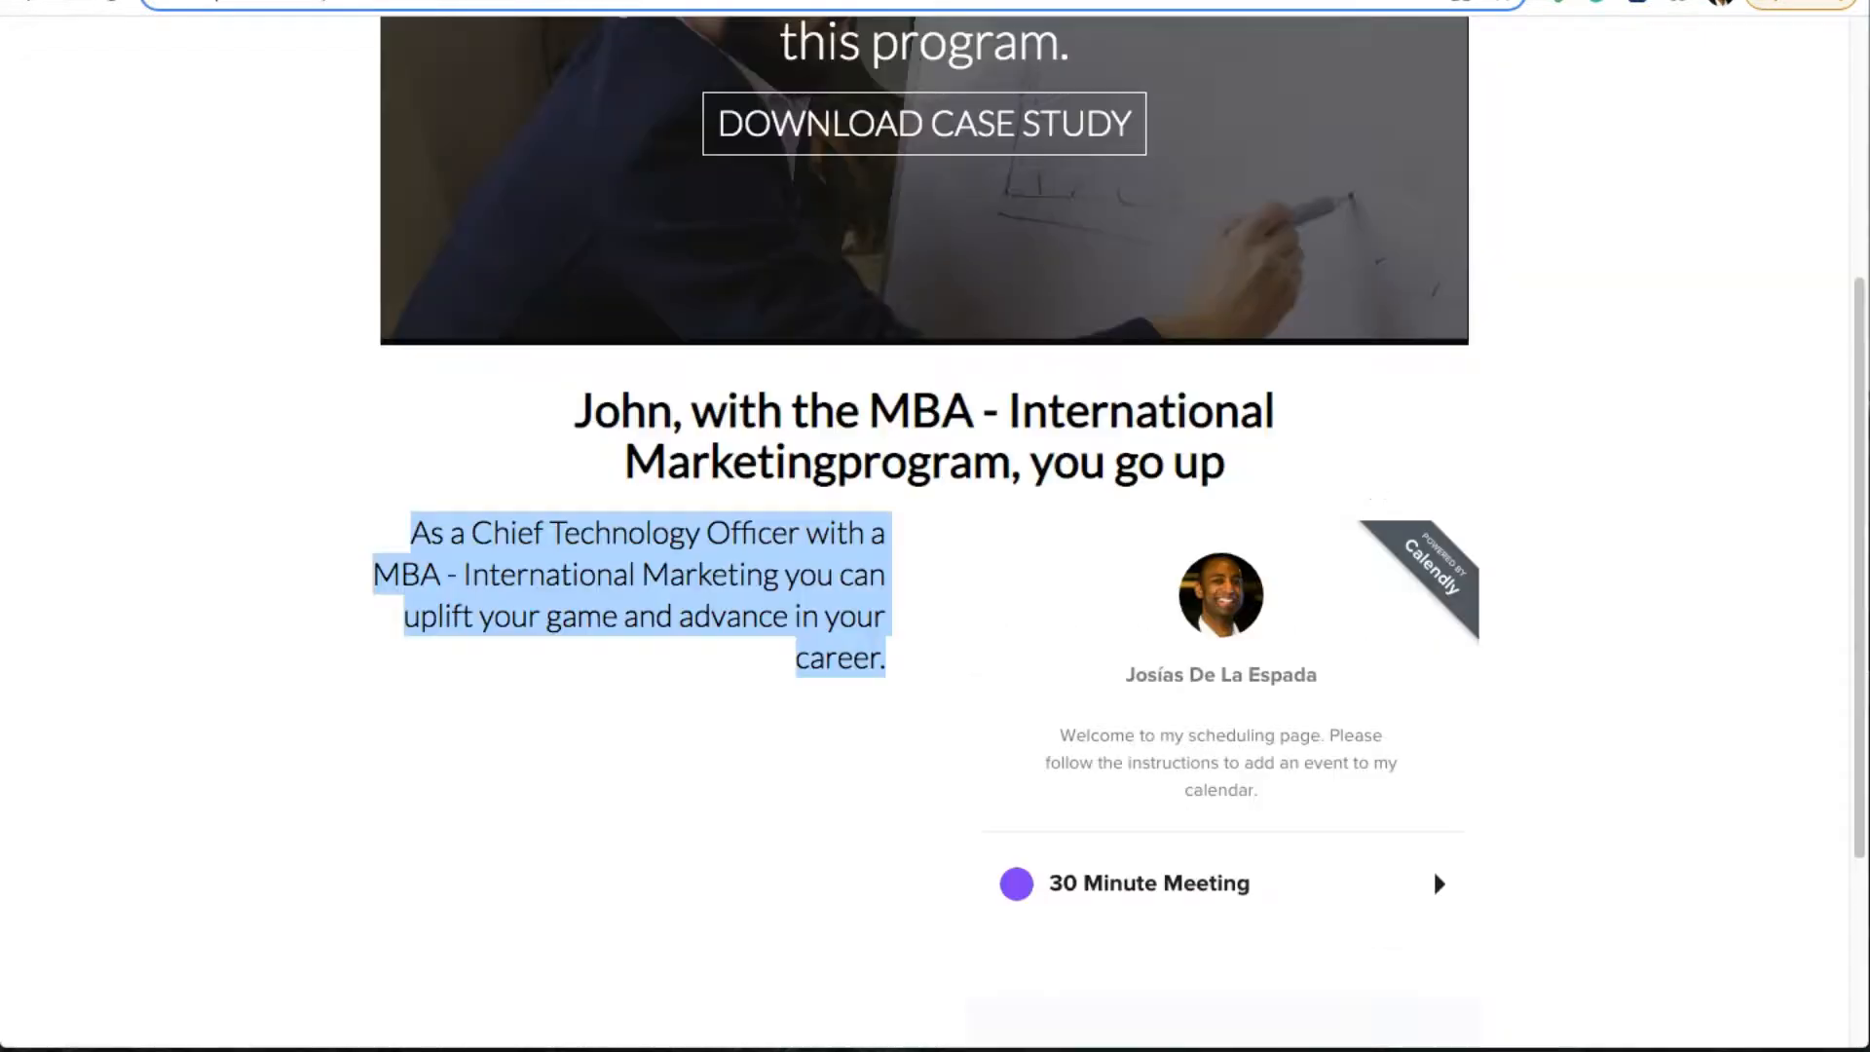
pyautogui.click(1605, 420)
pyautogui.scroll(4, 1605, 420)
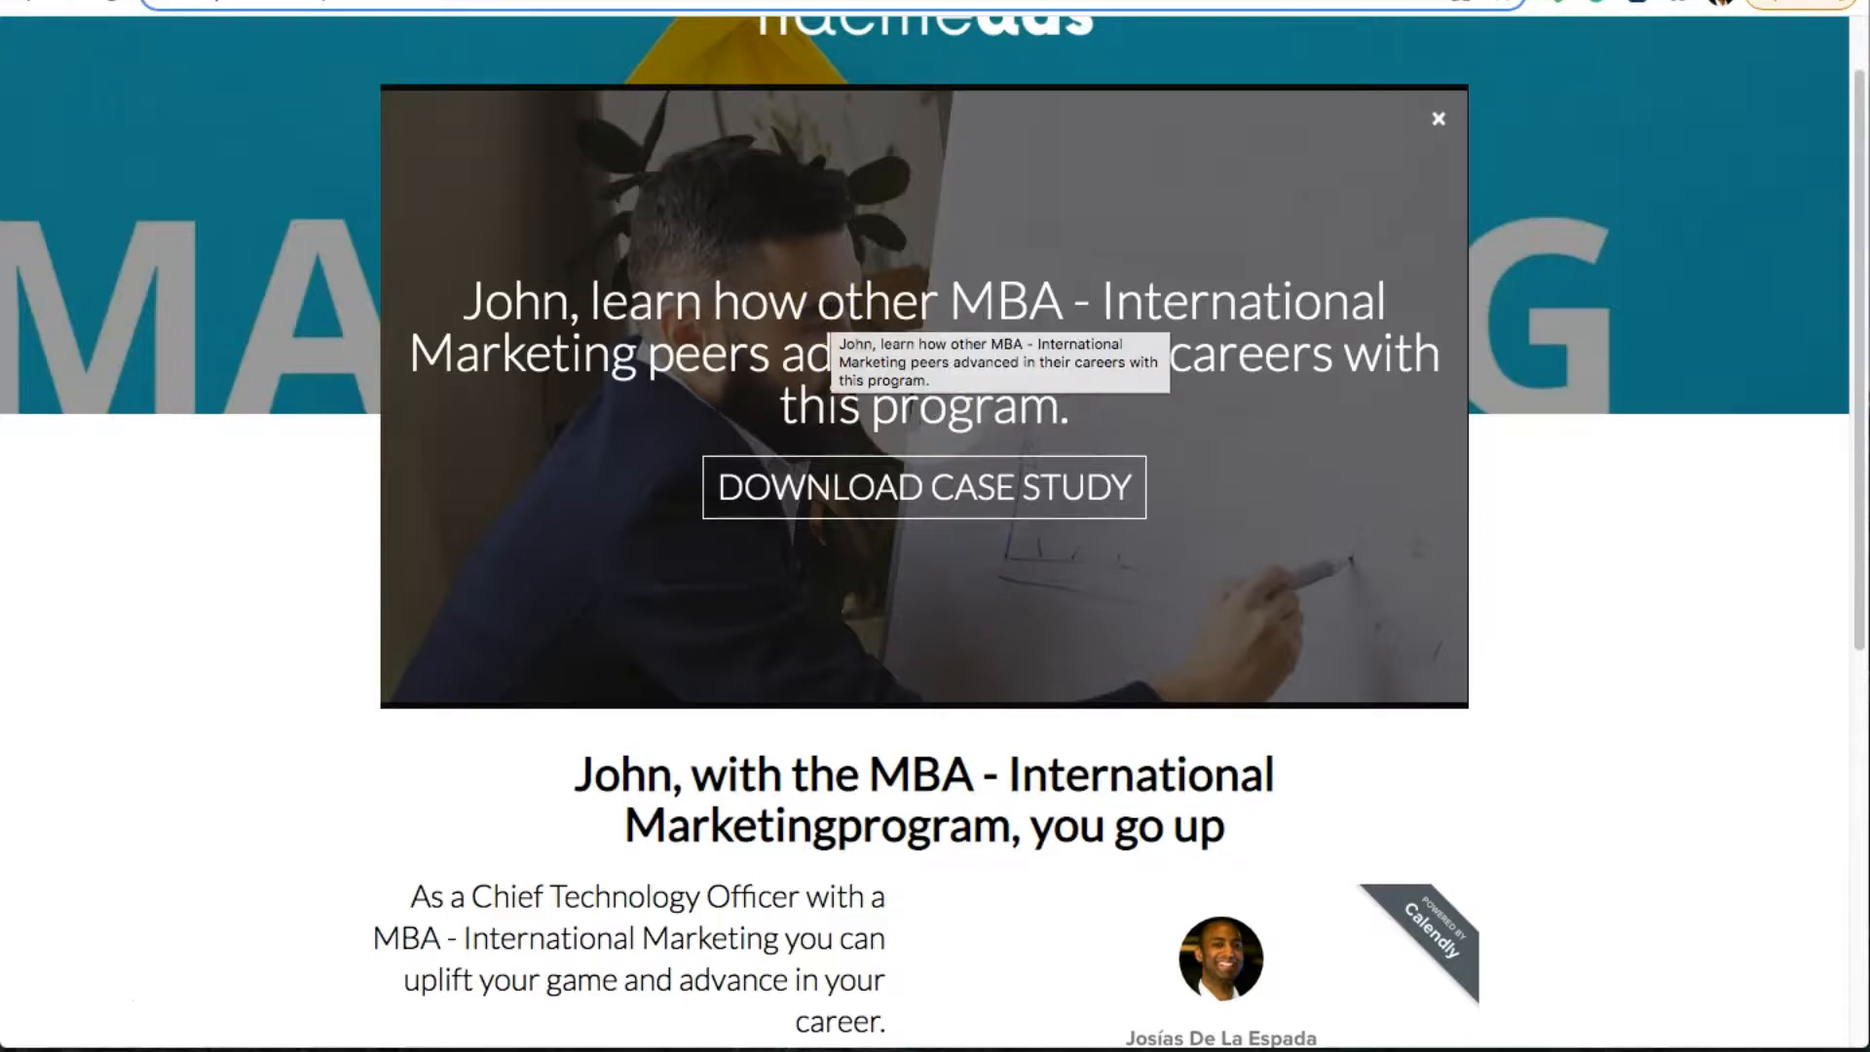
pyautogui.click(830, 307)
pyautogui.moveTo(830, 307); pyautogui.dragTo(978, 417)
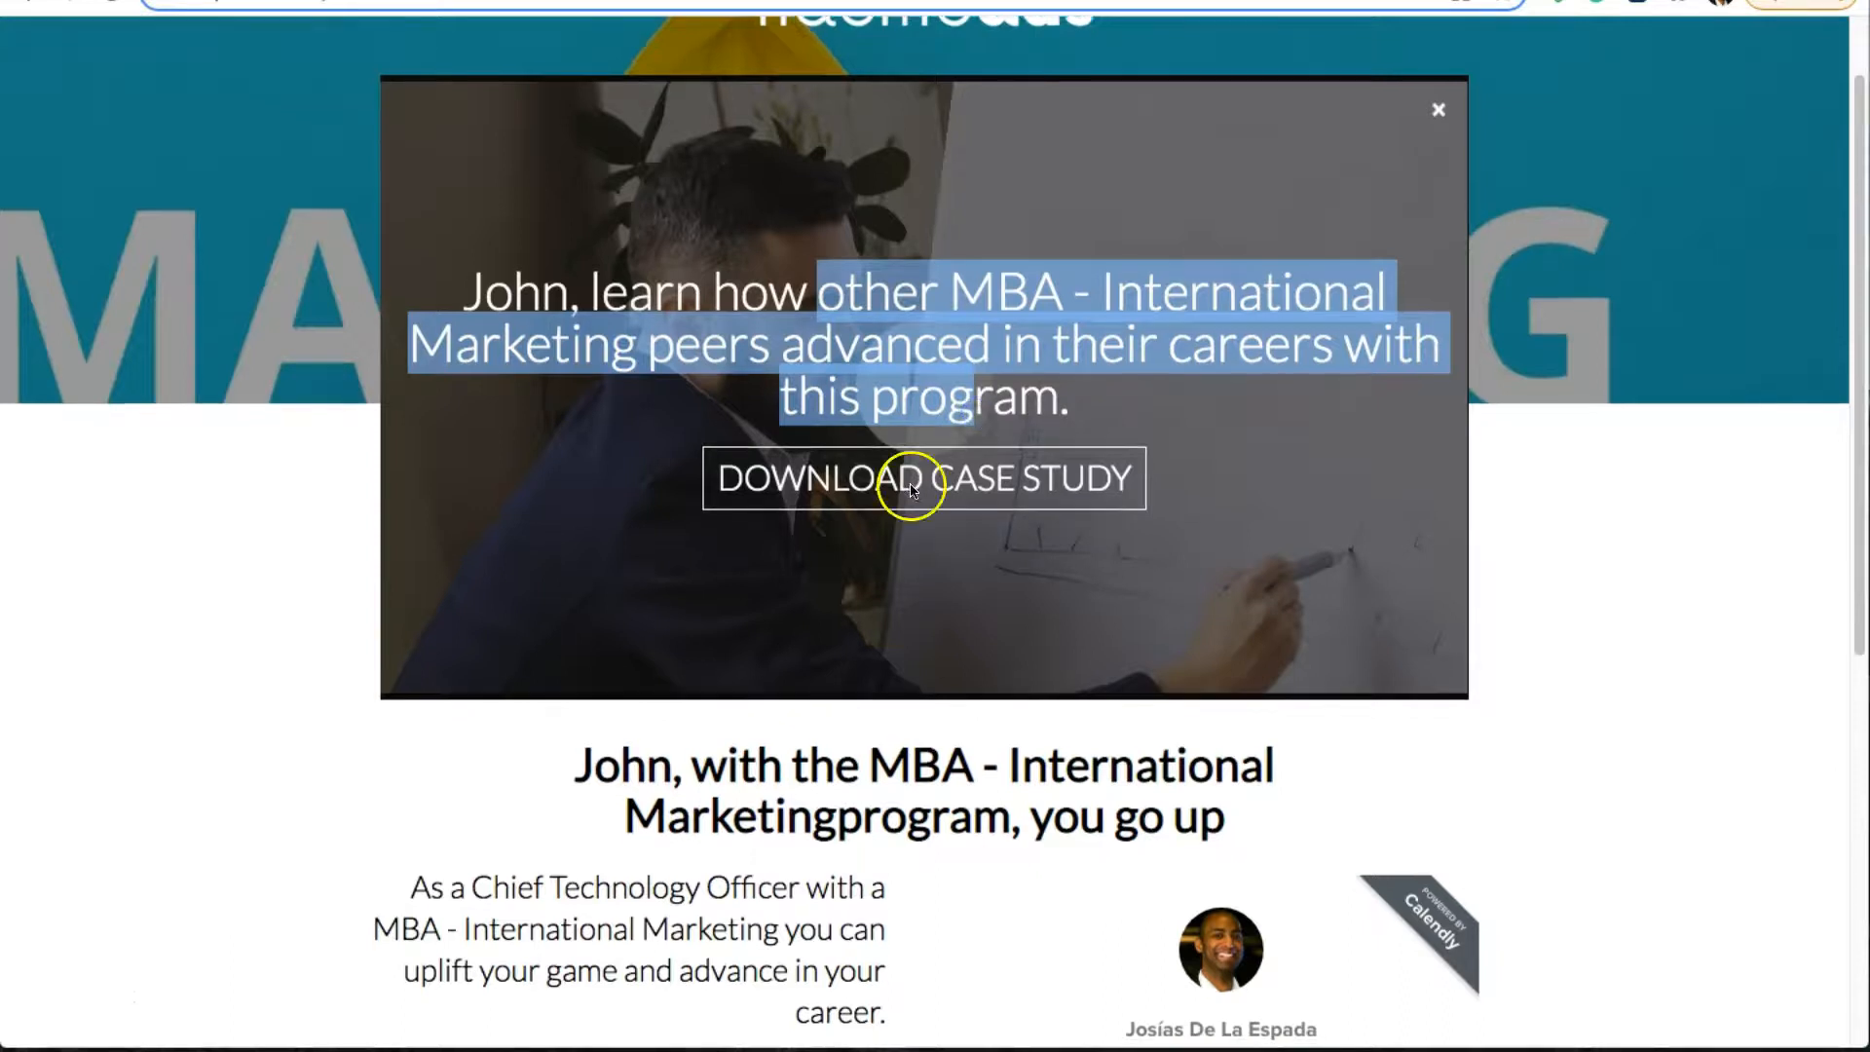
pyautogui.scroll(-1, 681, 655)
pyautogui.click(661, 662)
pyautogui.moveTo(661, 662); pyautogui.dragTo(880, 709)
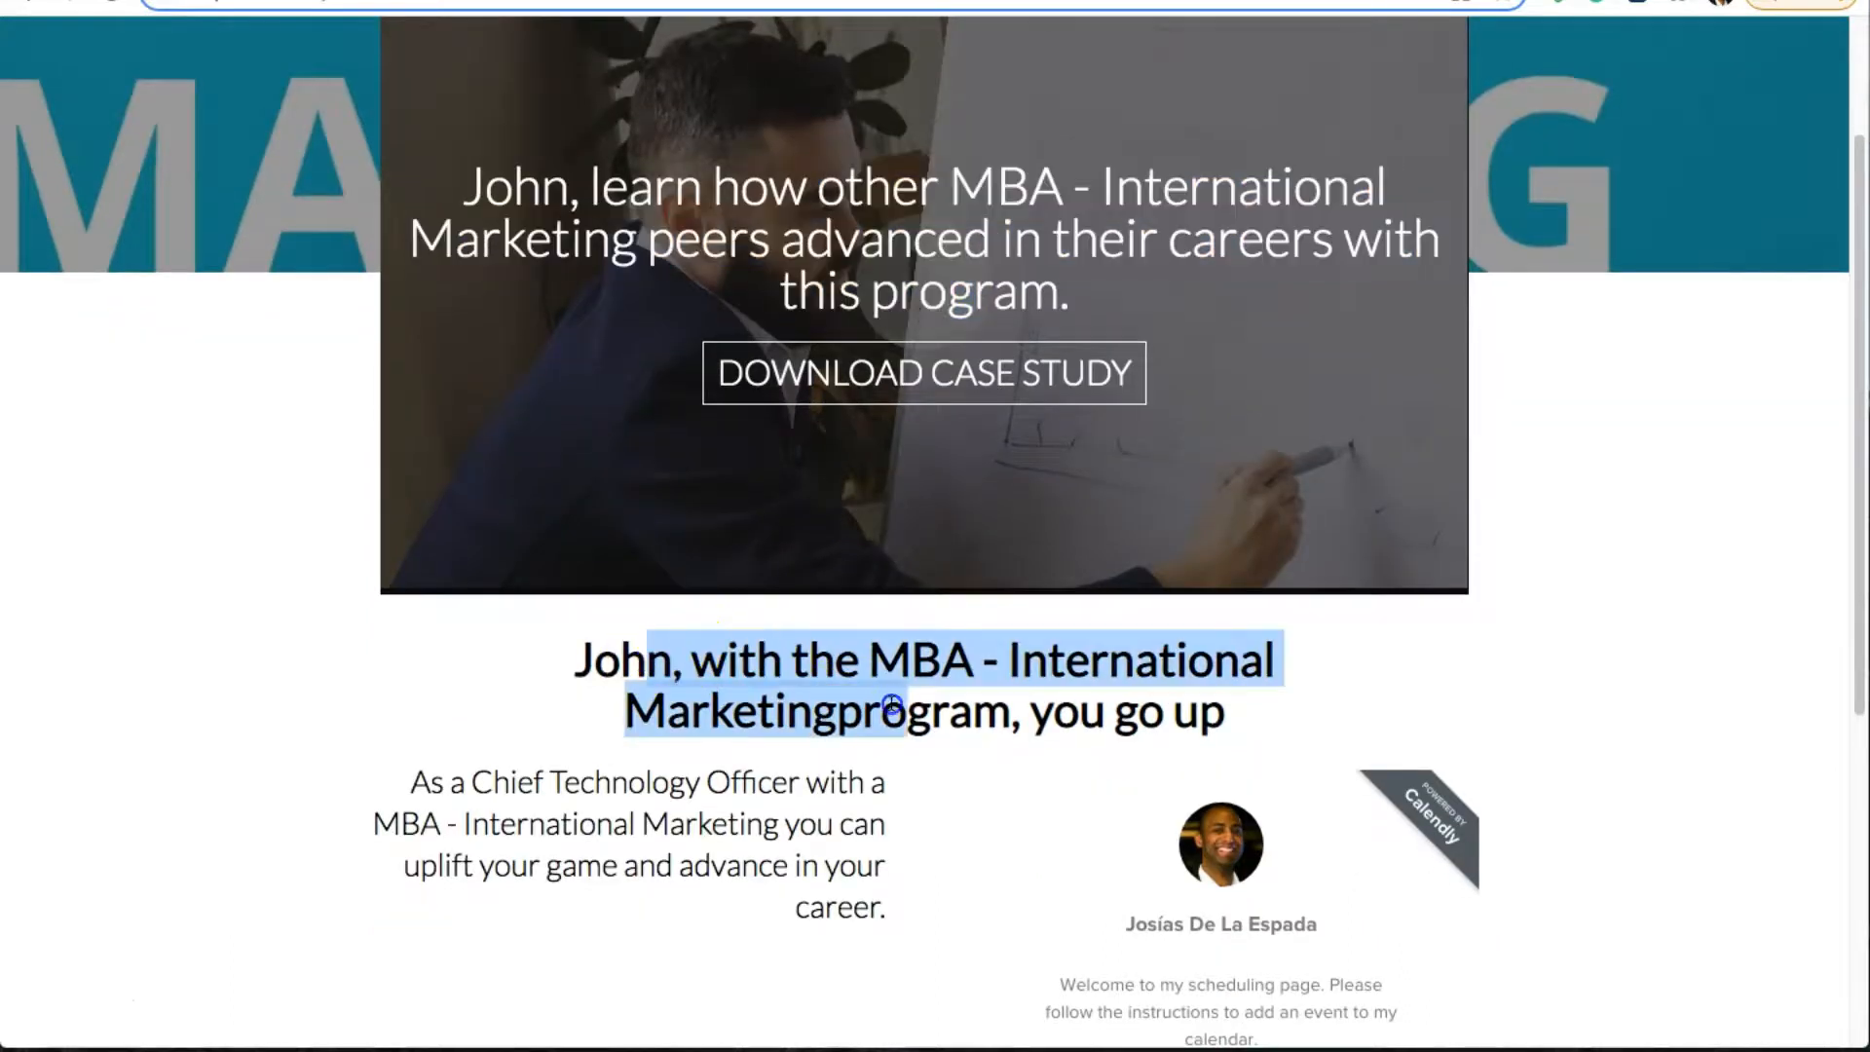
pyautogui.moveTo(596, 779); pyautogui.dragTo(738, 873)
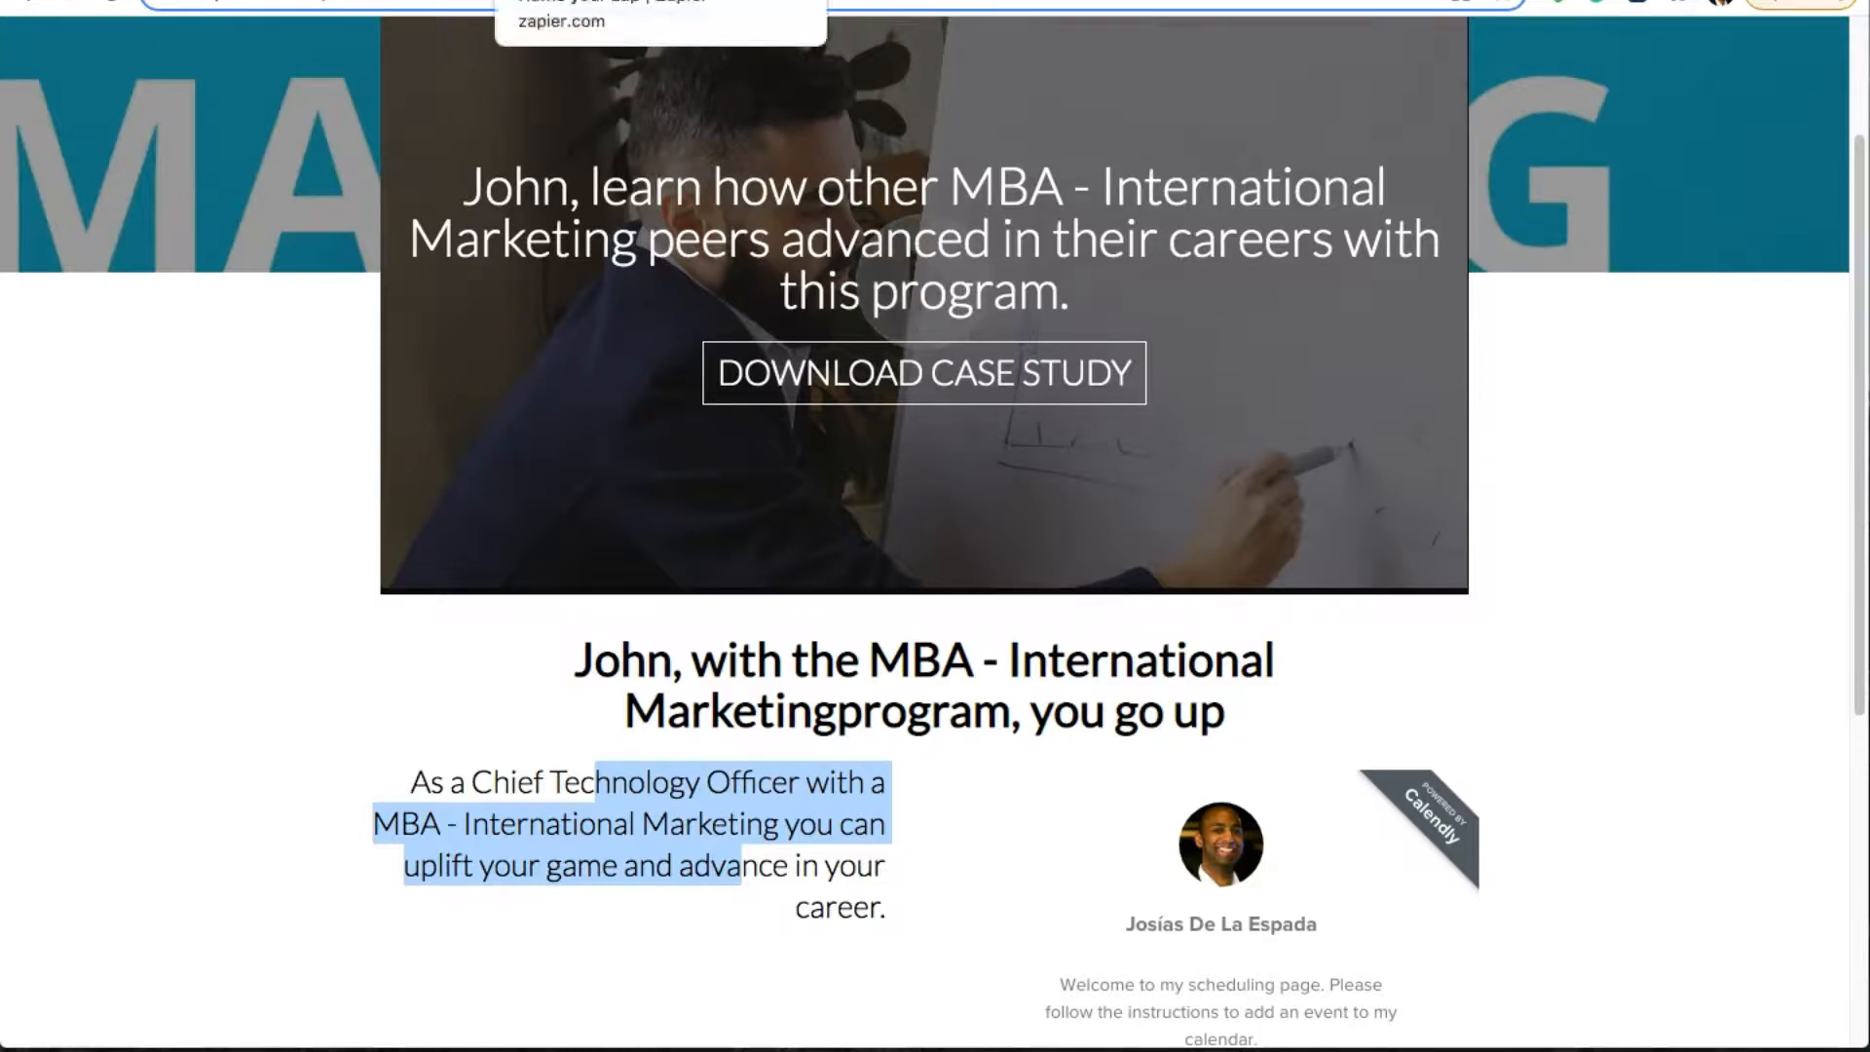
pyautogui.click(584, 0)
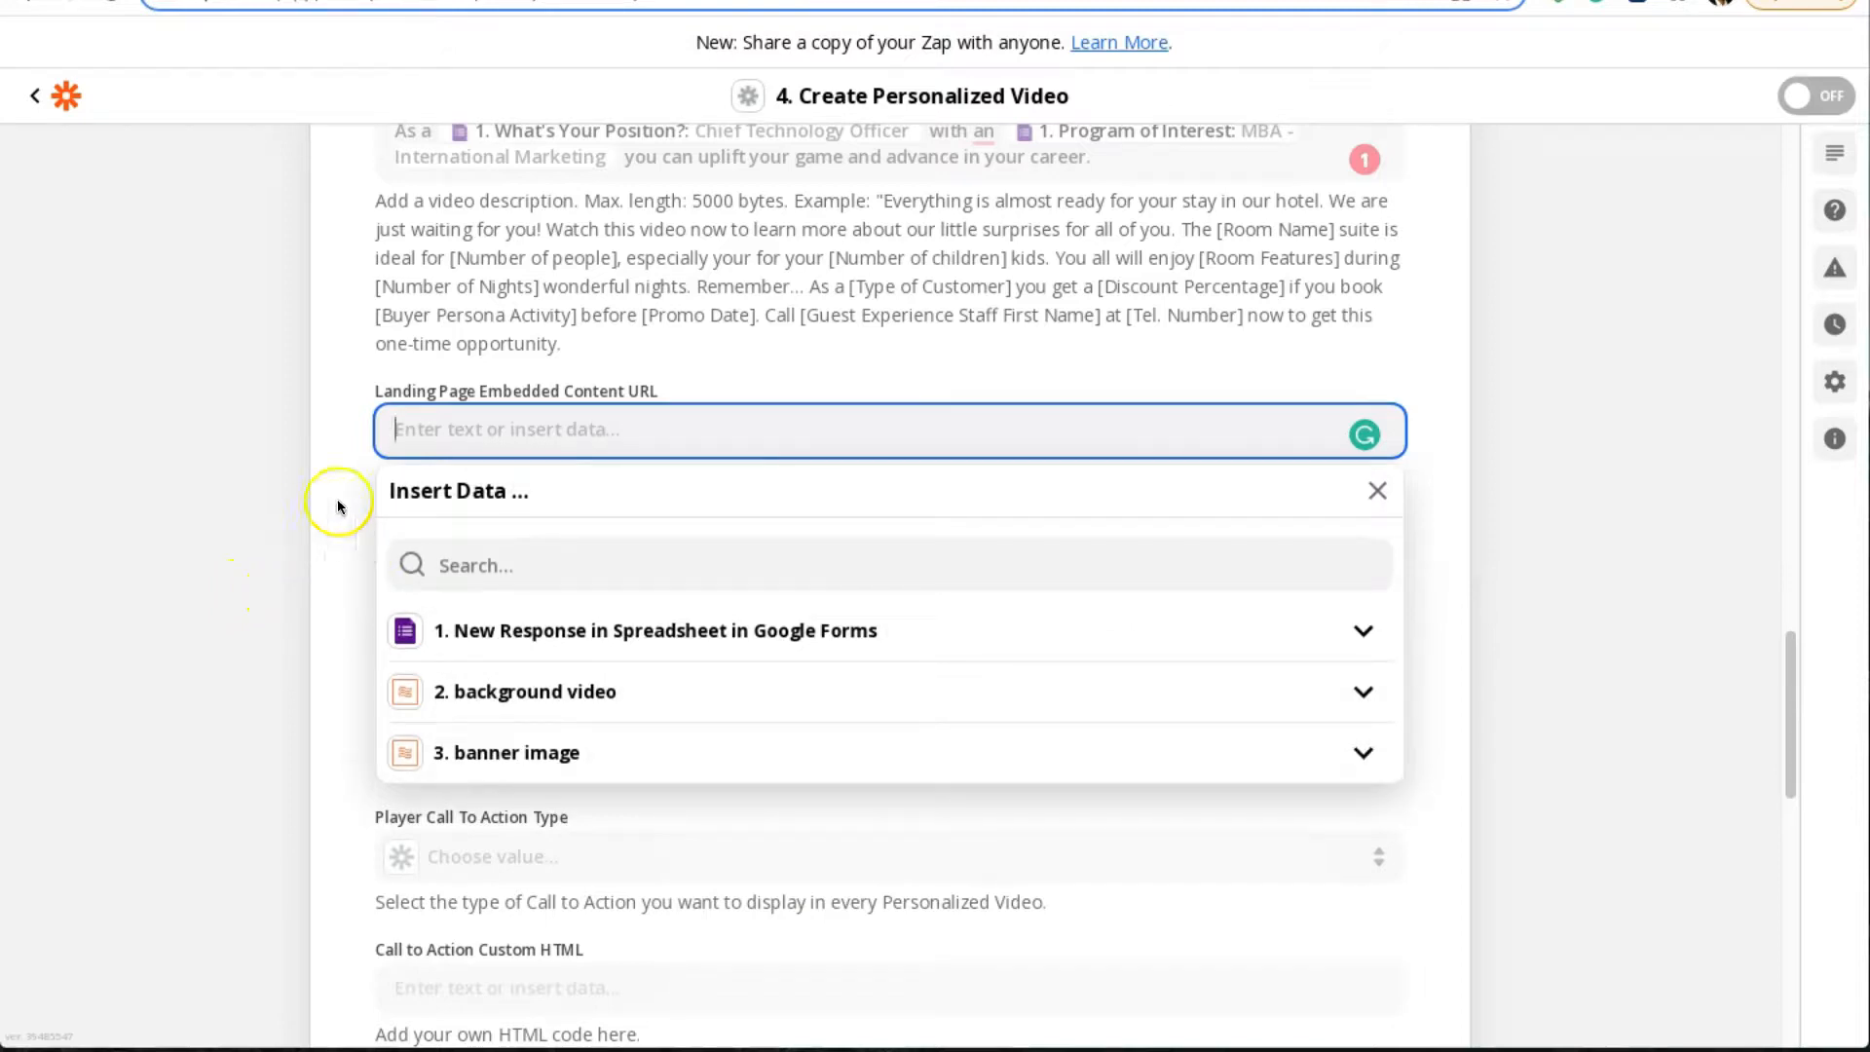
# Find the personal Calendly scheduling page among the browser's address suggestions for "calend" and copy its URL
pyautogui.click(653, 3)
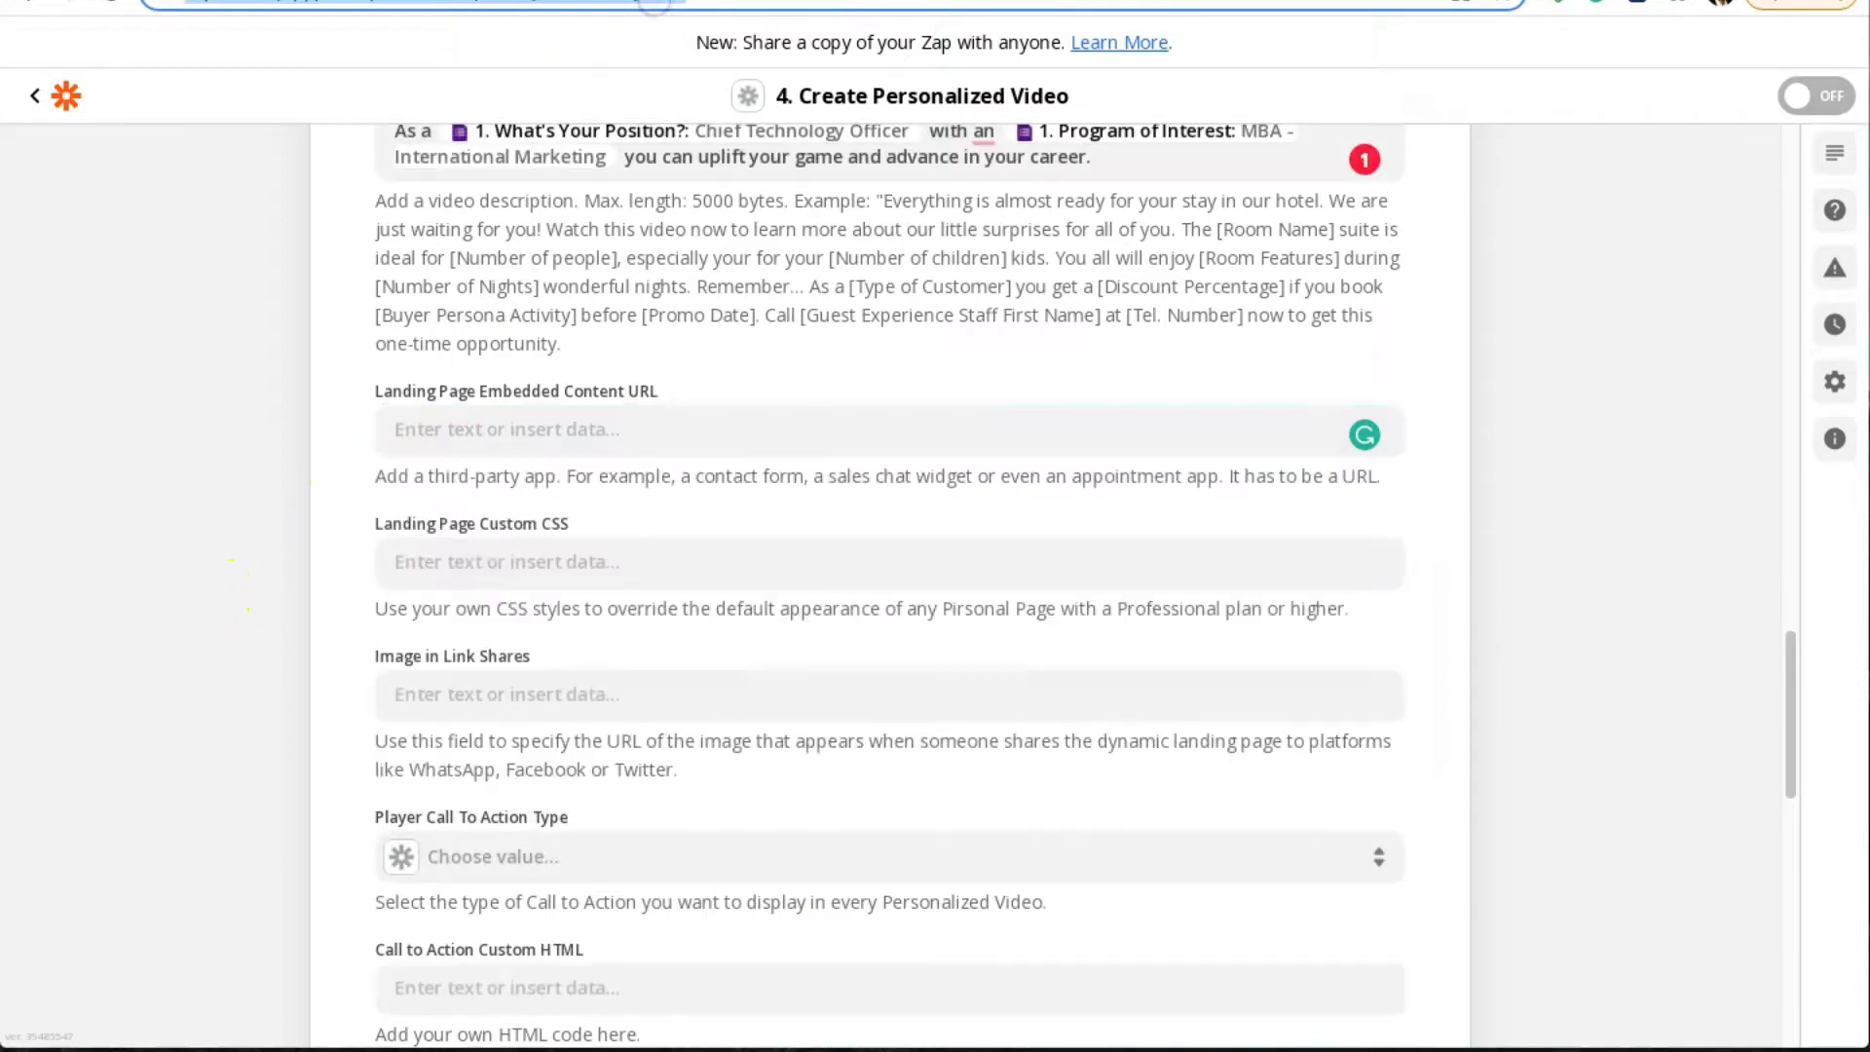
pyautogui.write('cal')
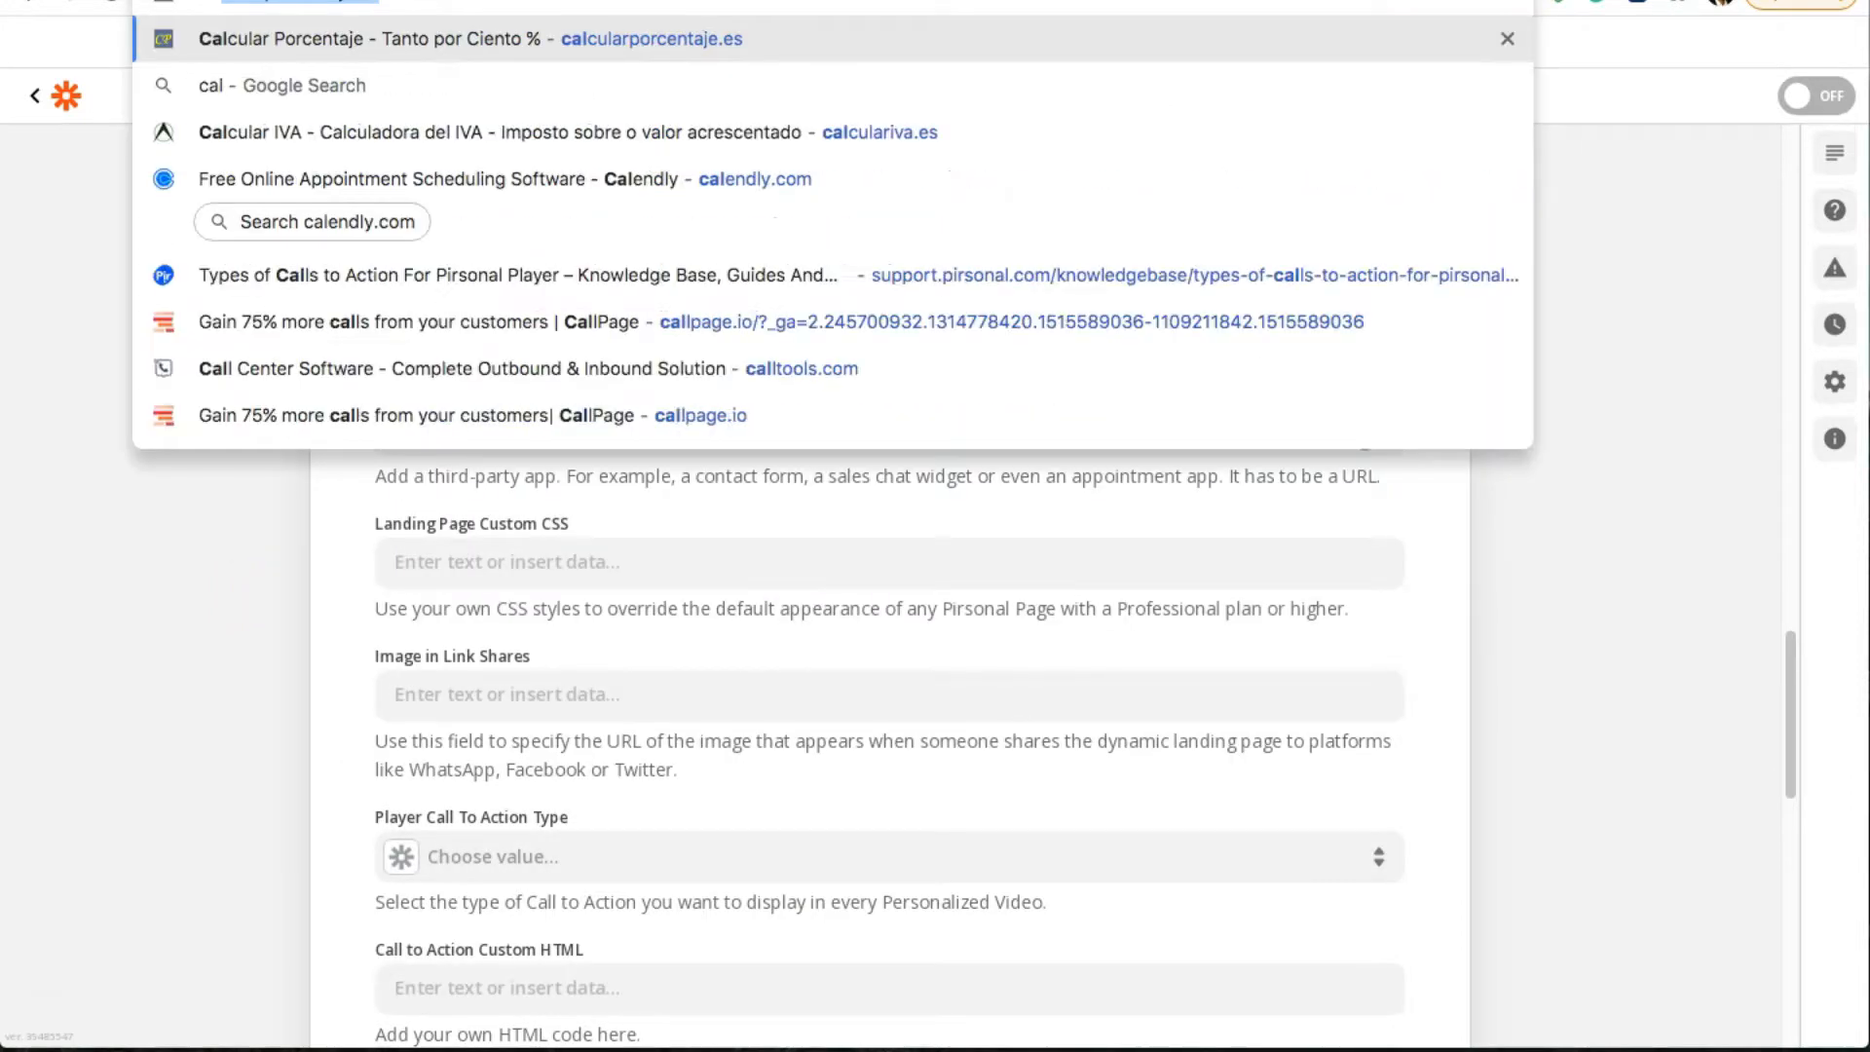
pyautogui.press('Down')
pyautogui.press('Down')
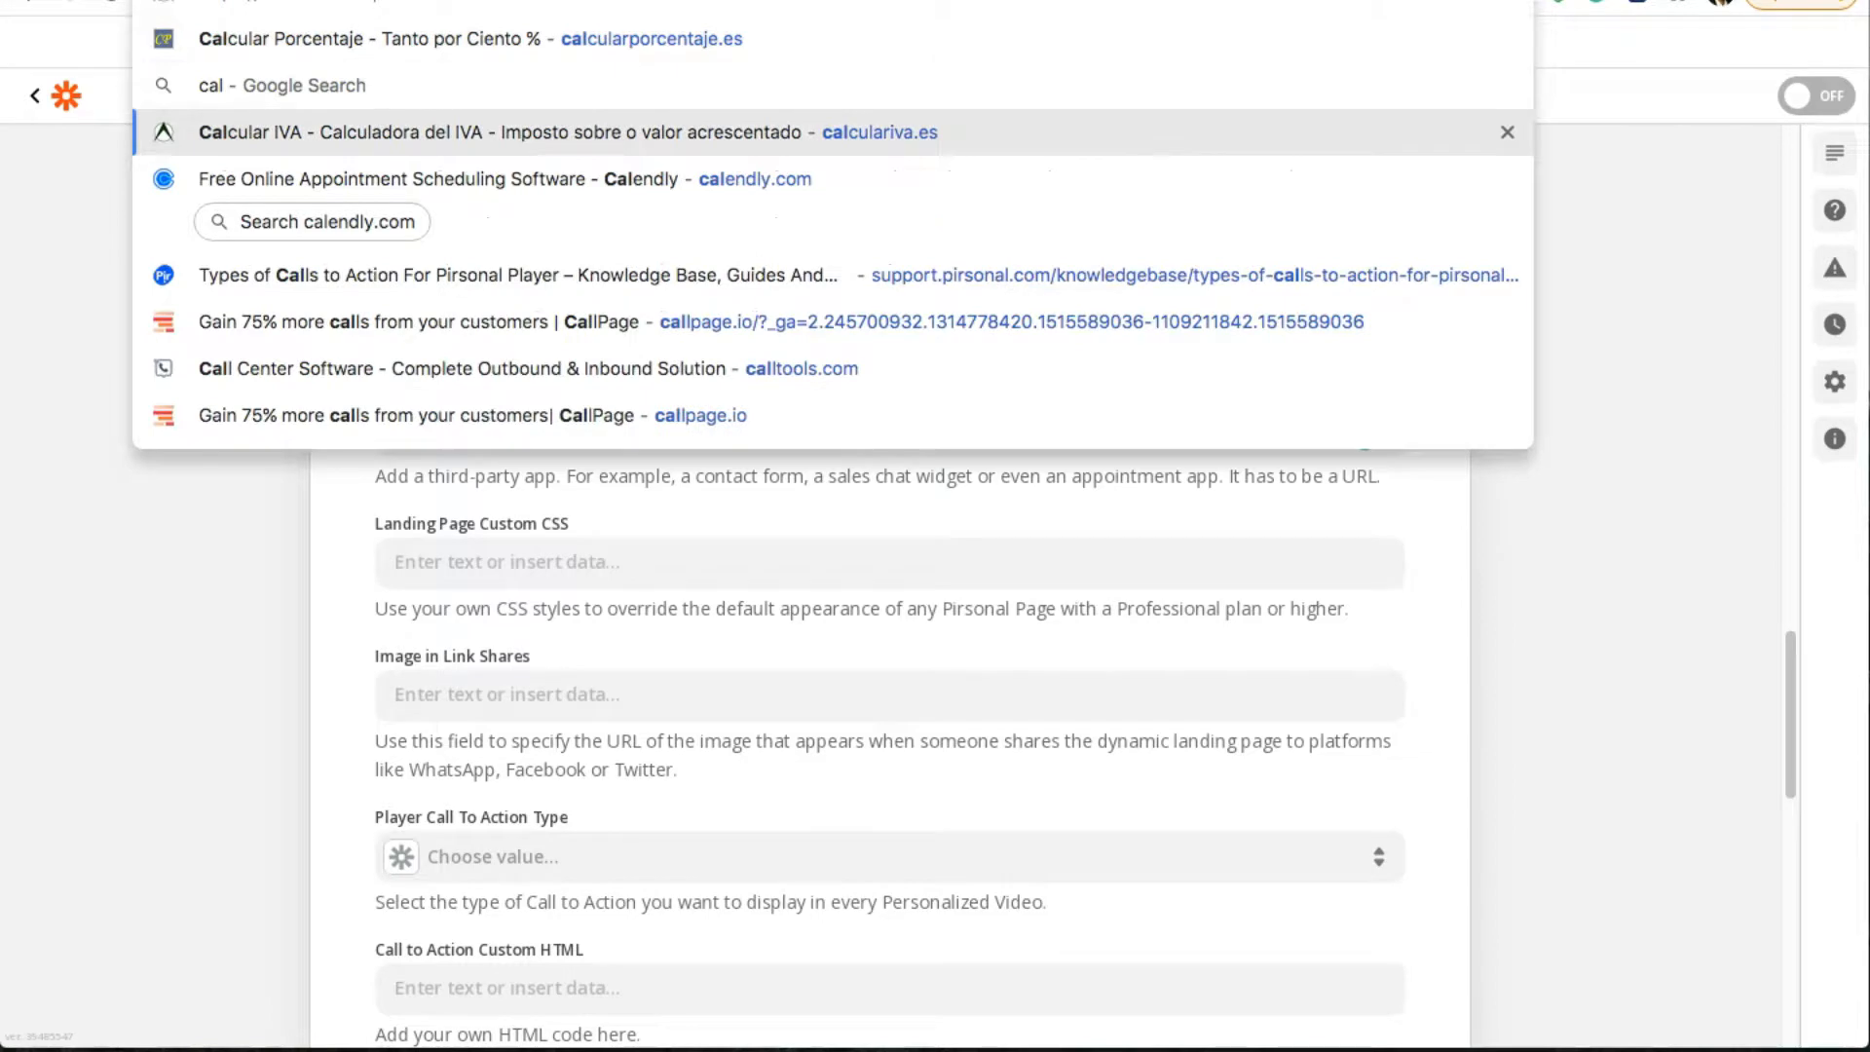
pyautogui.press('super+a')
pyautogui.write('cal')
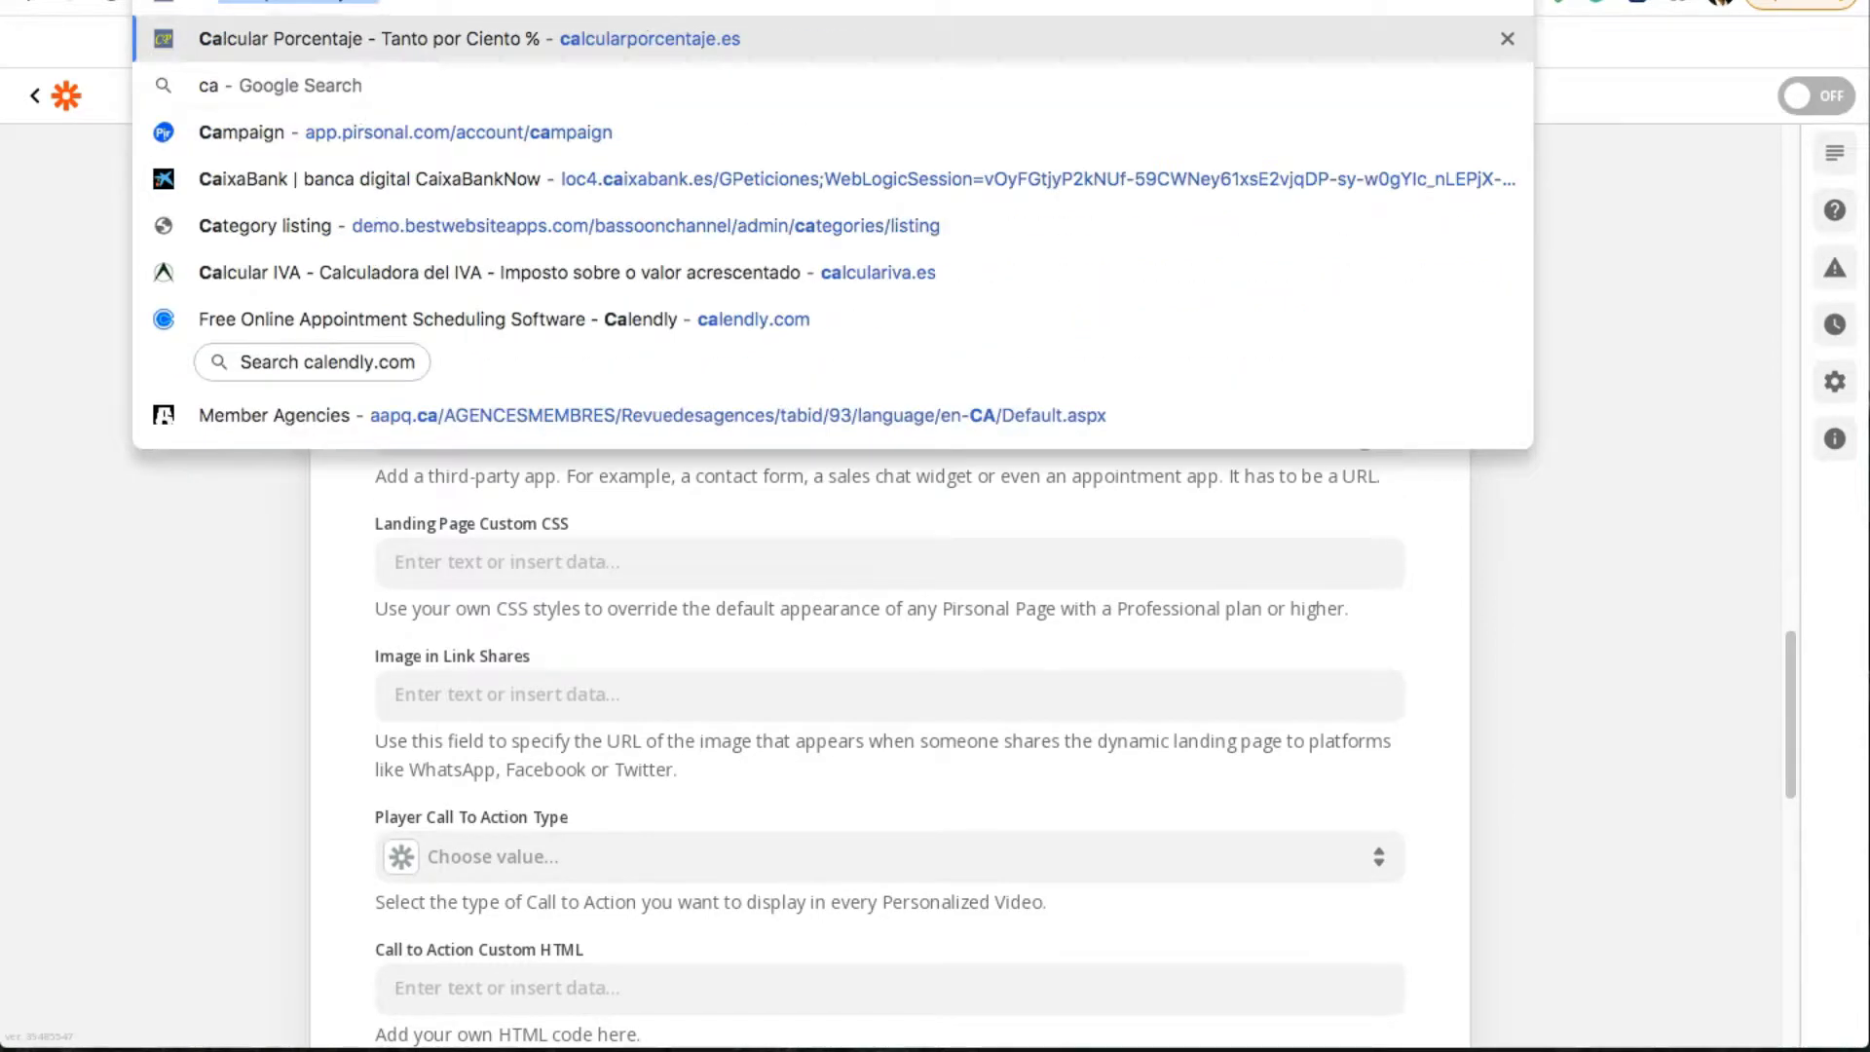
pyautogui.write('end')
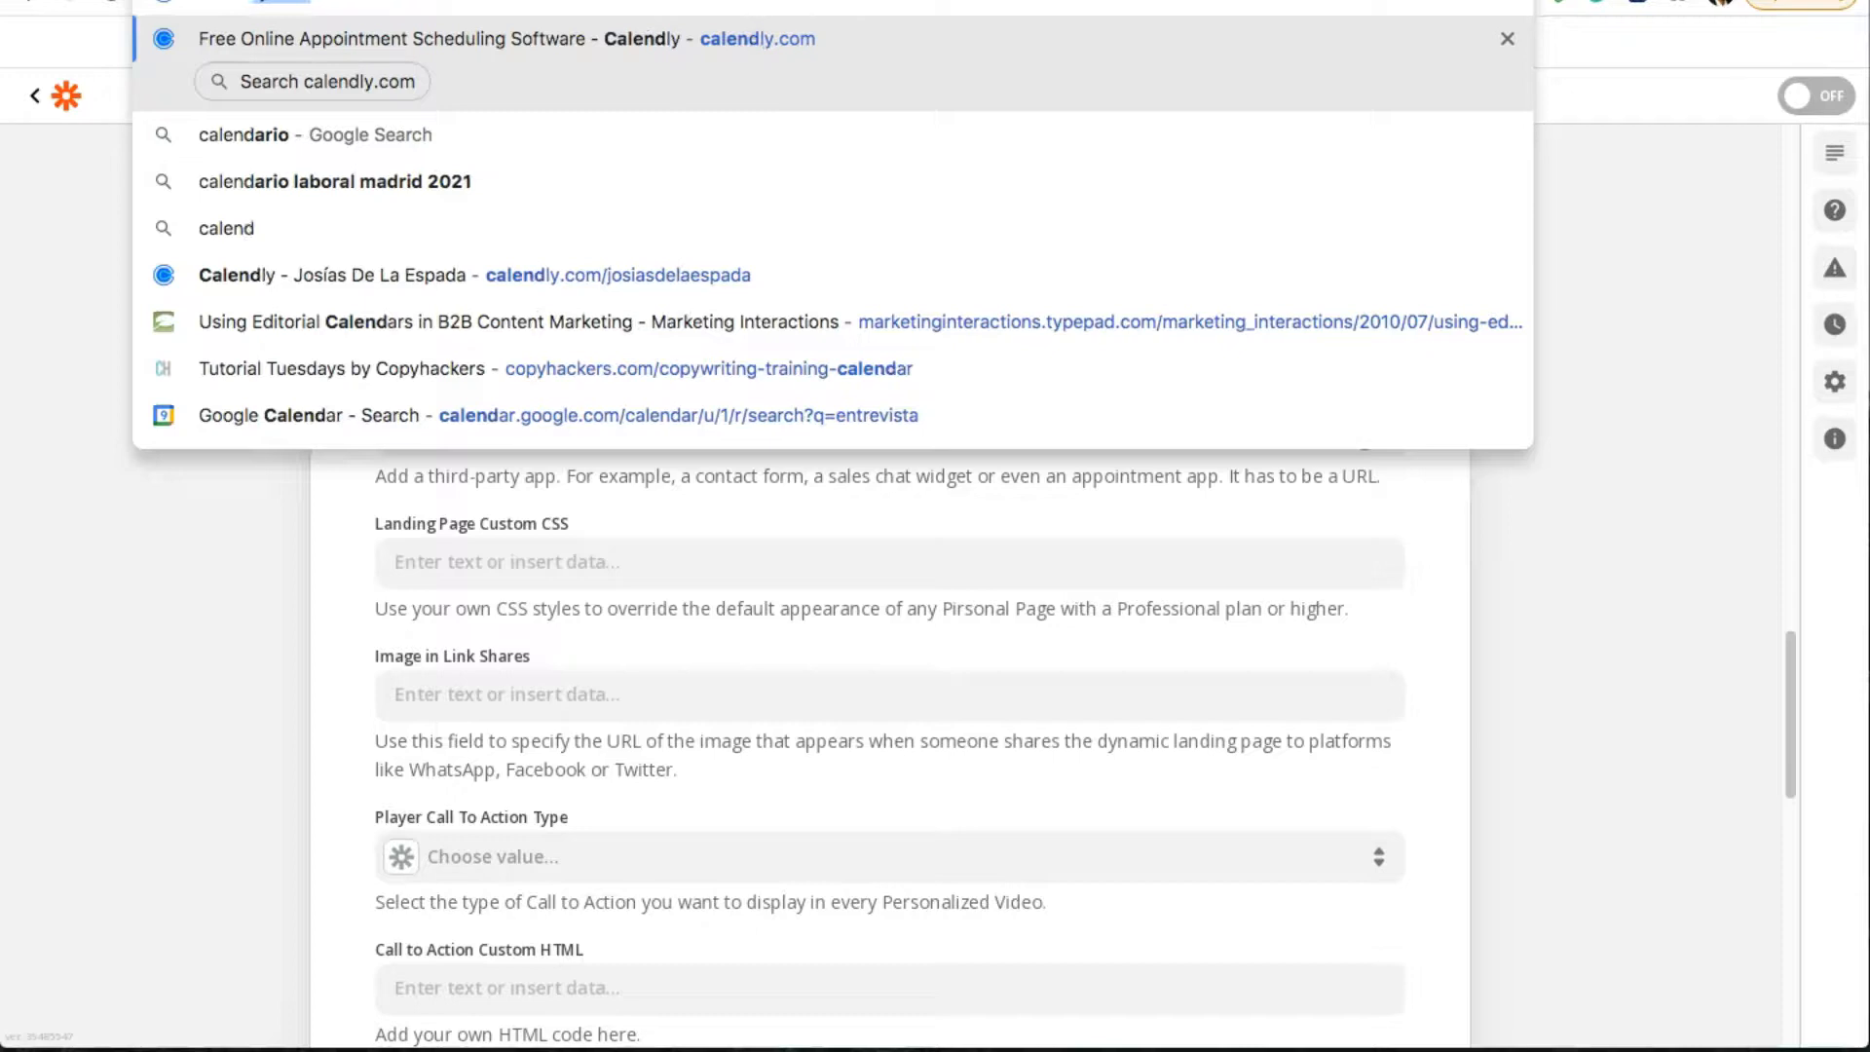
pyautogui.press('Down')
pyautogui.press('Down')
pyautogui.press('Down')
pyautogui.press('Down')
pyautogui.press('super+a')
pyautogui.press('super+c')
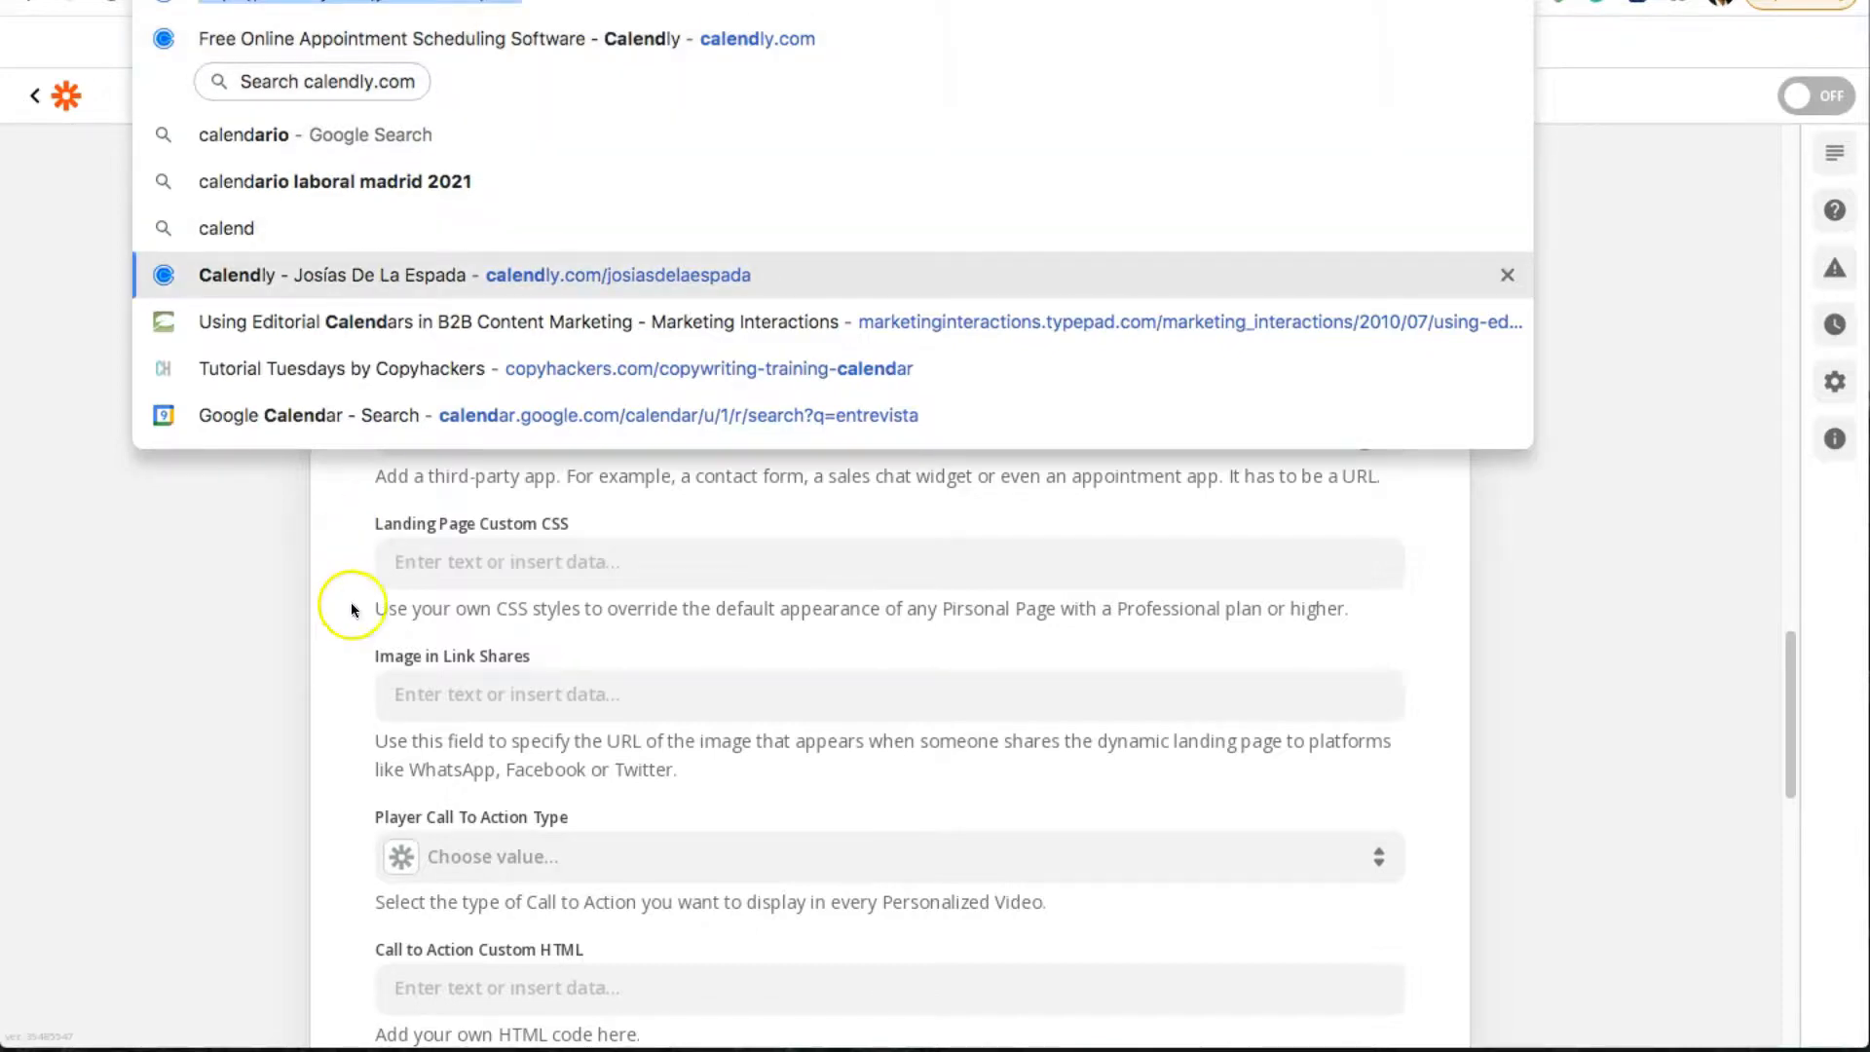
# Paste the copied Calendly scheduling page URL into Landing Page Embedded Content URL
pyautogui.click(348, 506)
pyautogui.click(449, 419)
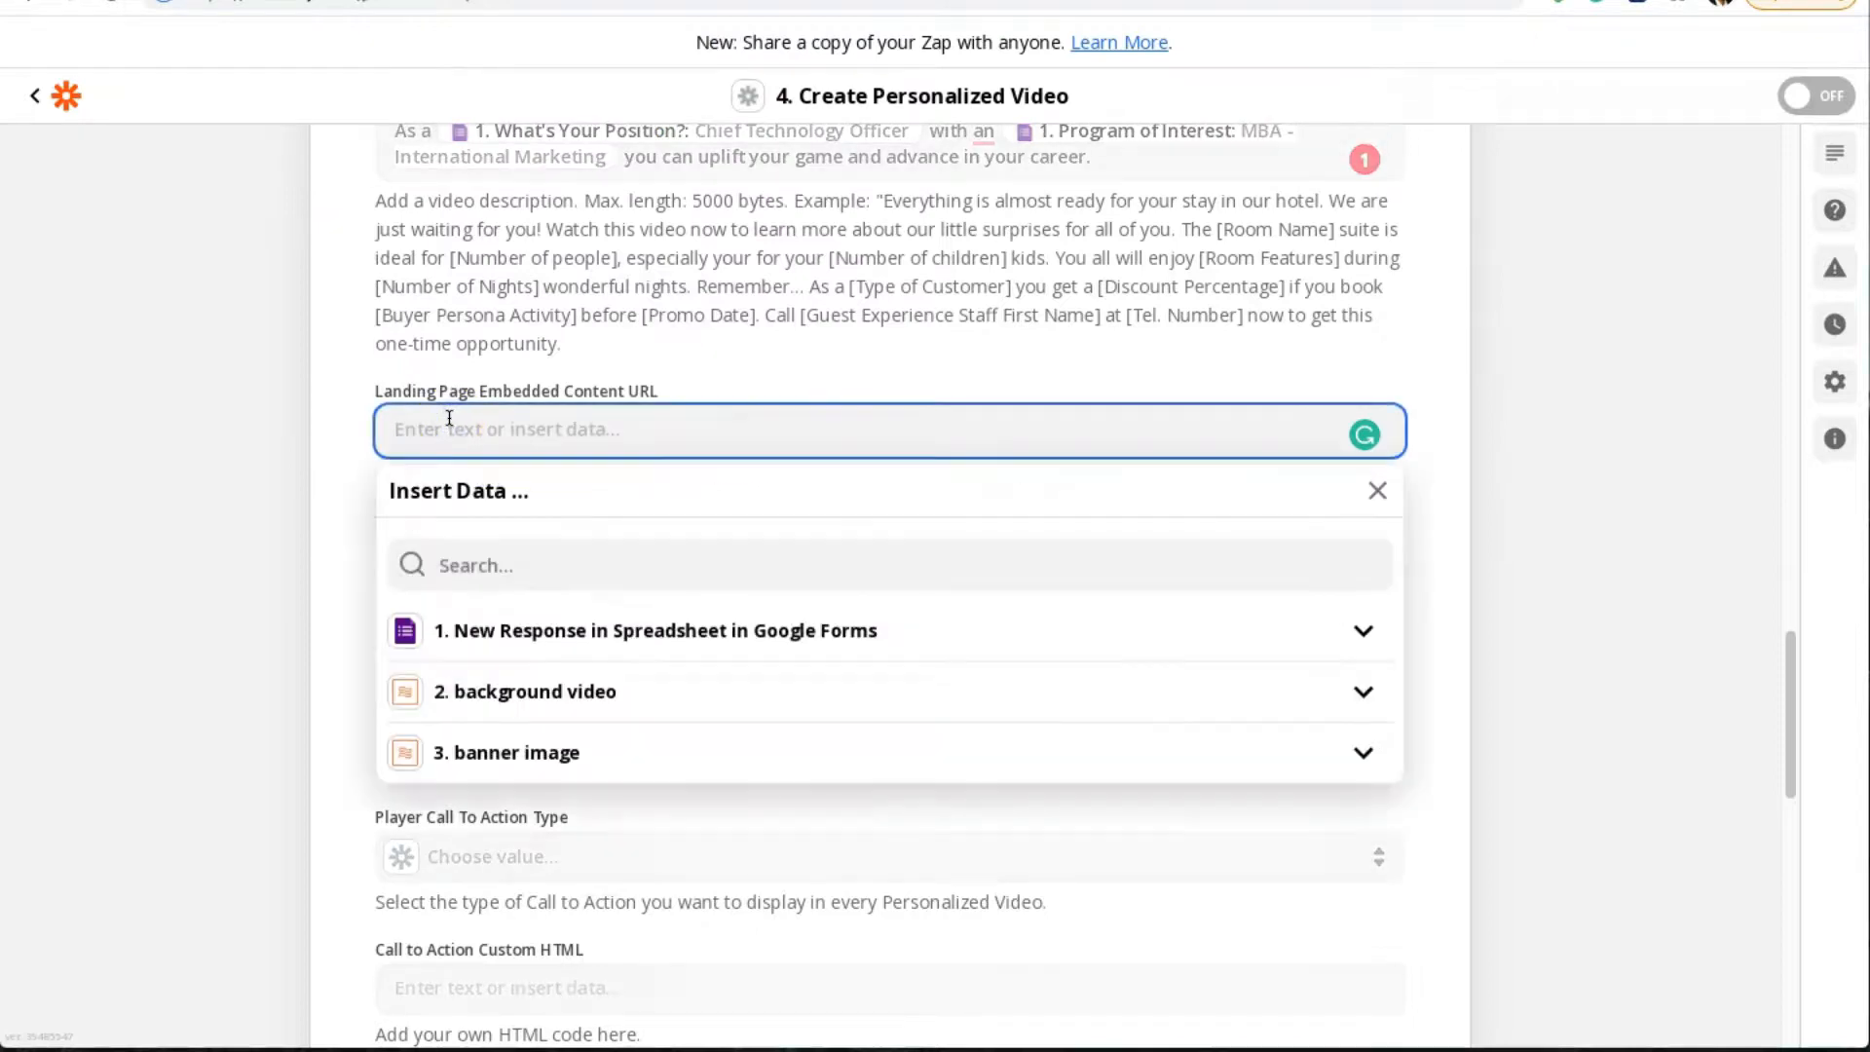
pyautogui.press('super+v')
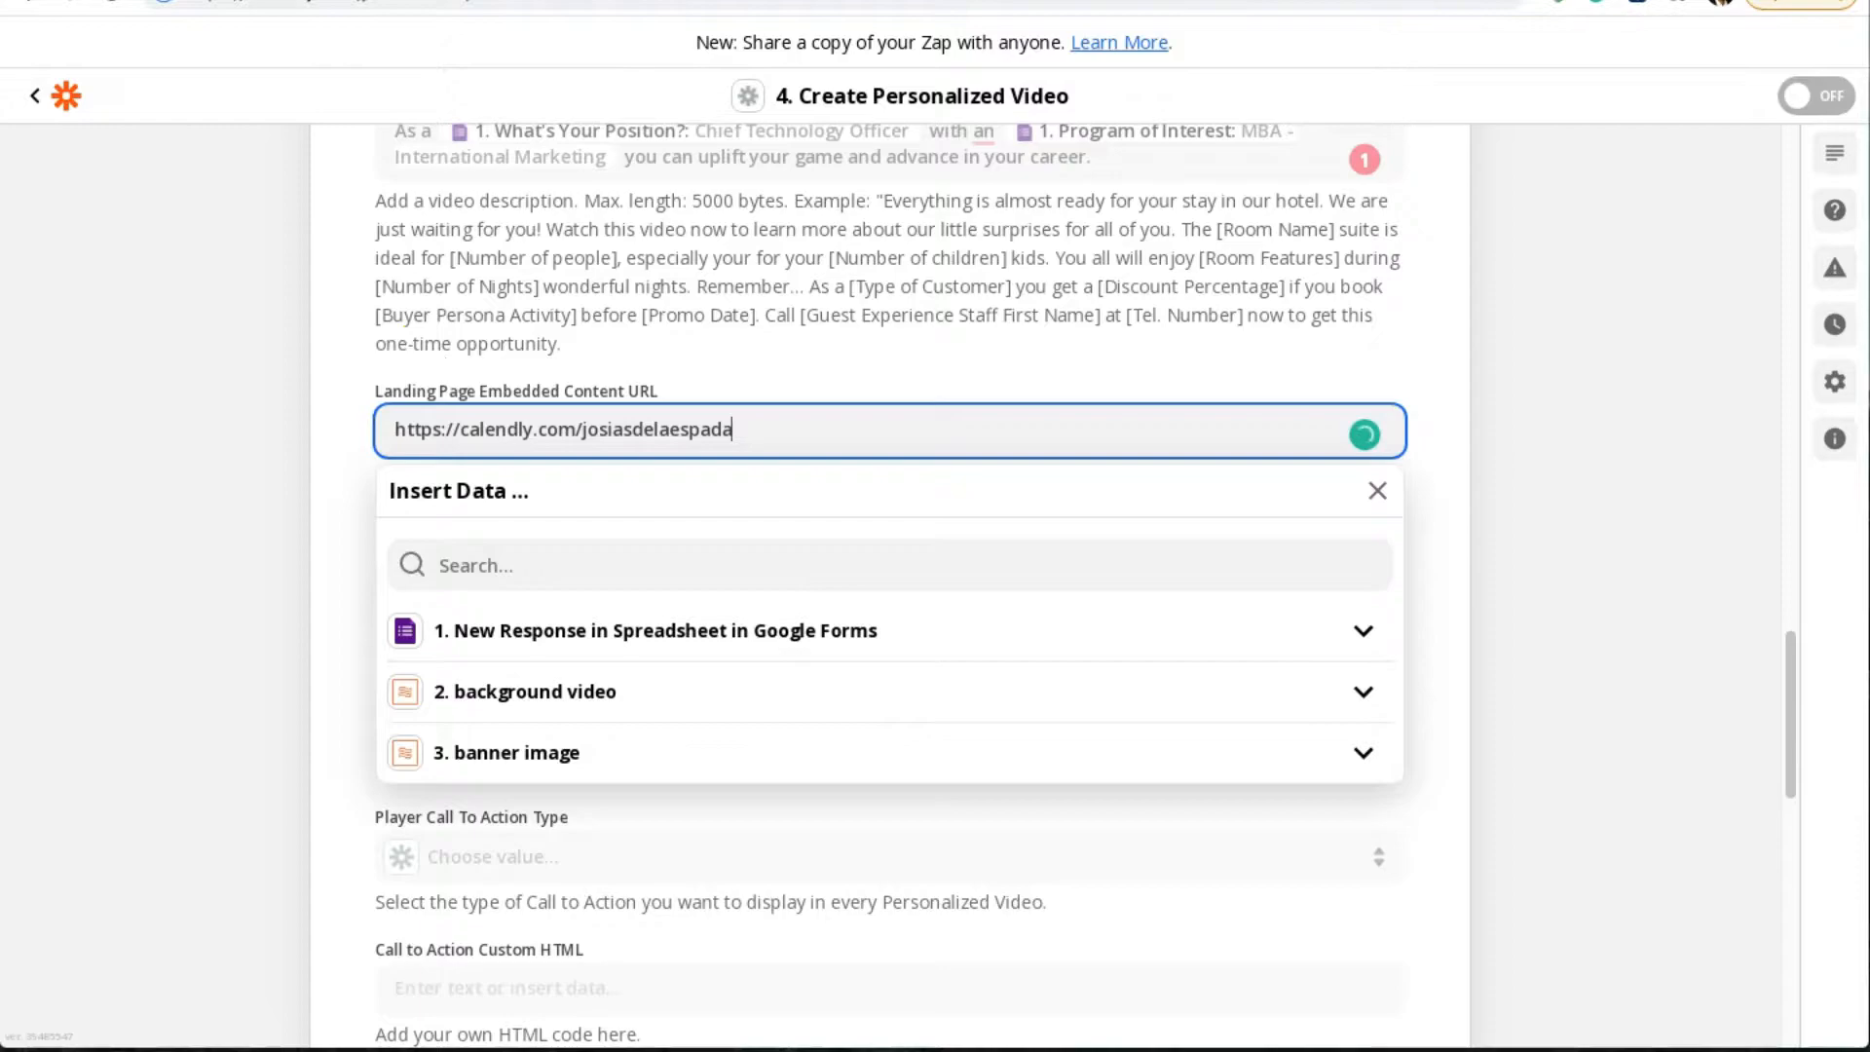
# On the Demo Web Form - Online Education, answer When would you like to start with Within 1 month
pyautogui.click(1412, 2)
pyautogui.scroll(-5, 1699, 730)
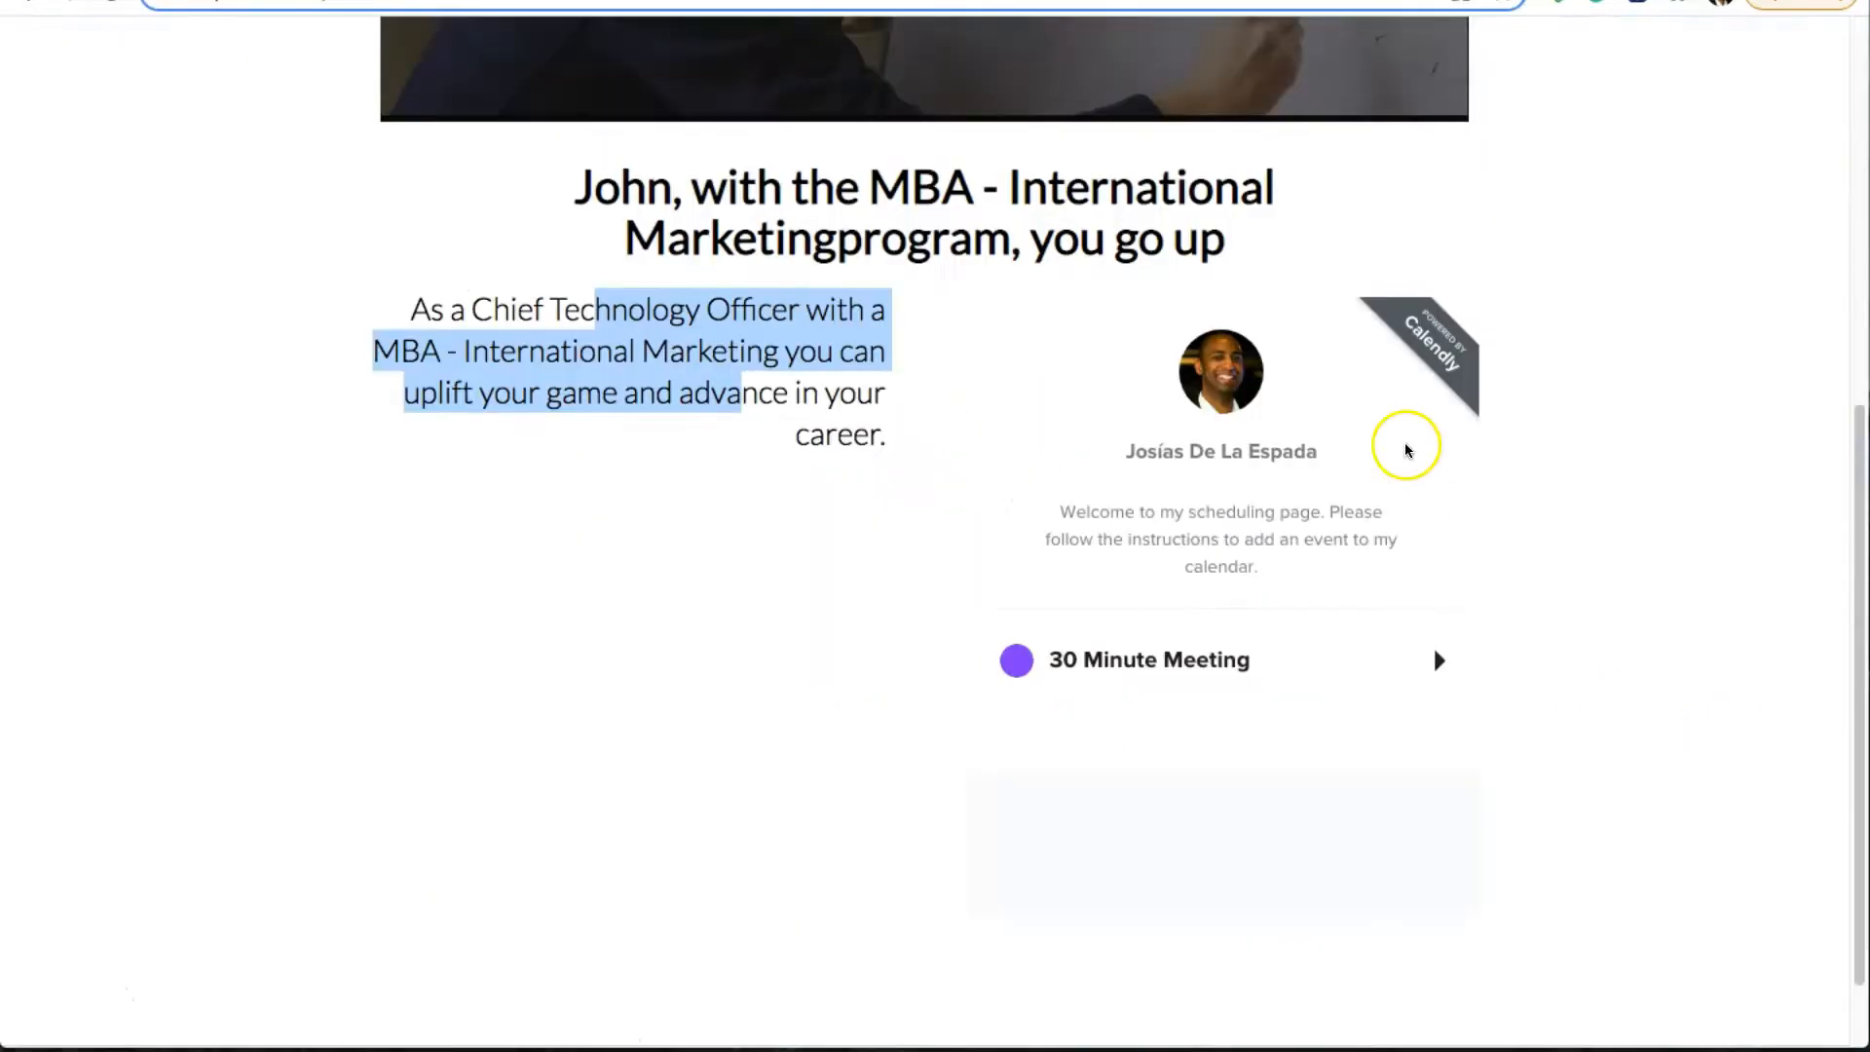
pyautogui.click(974, 2)
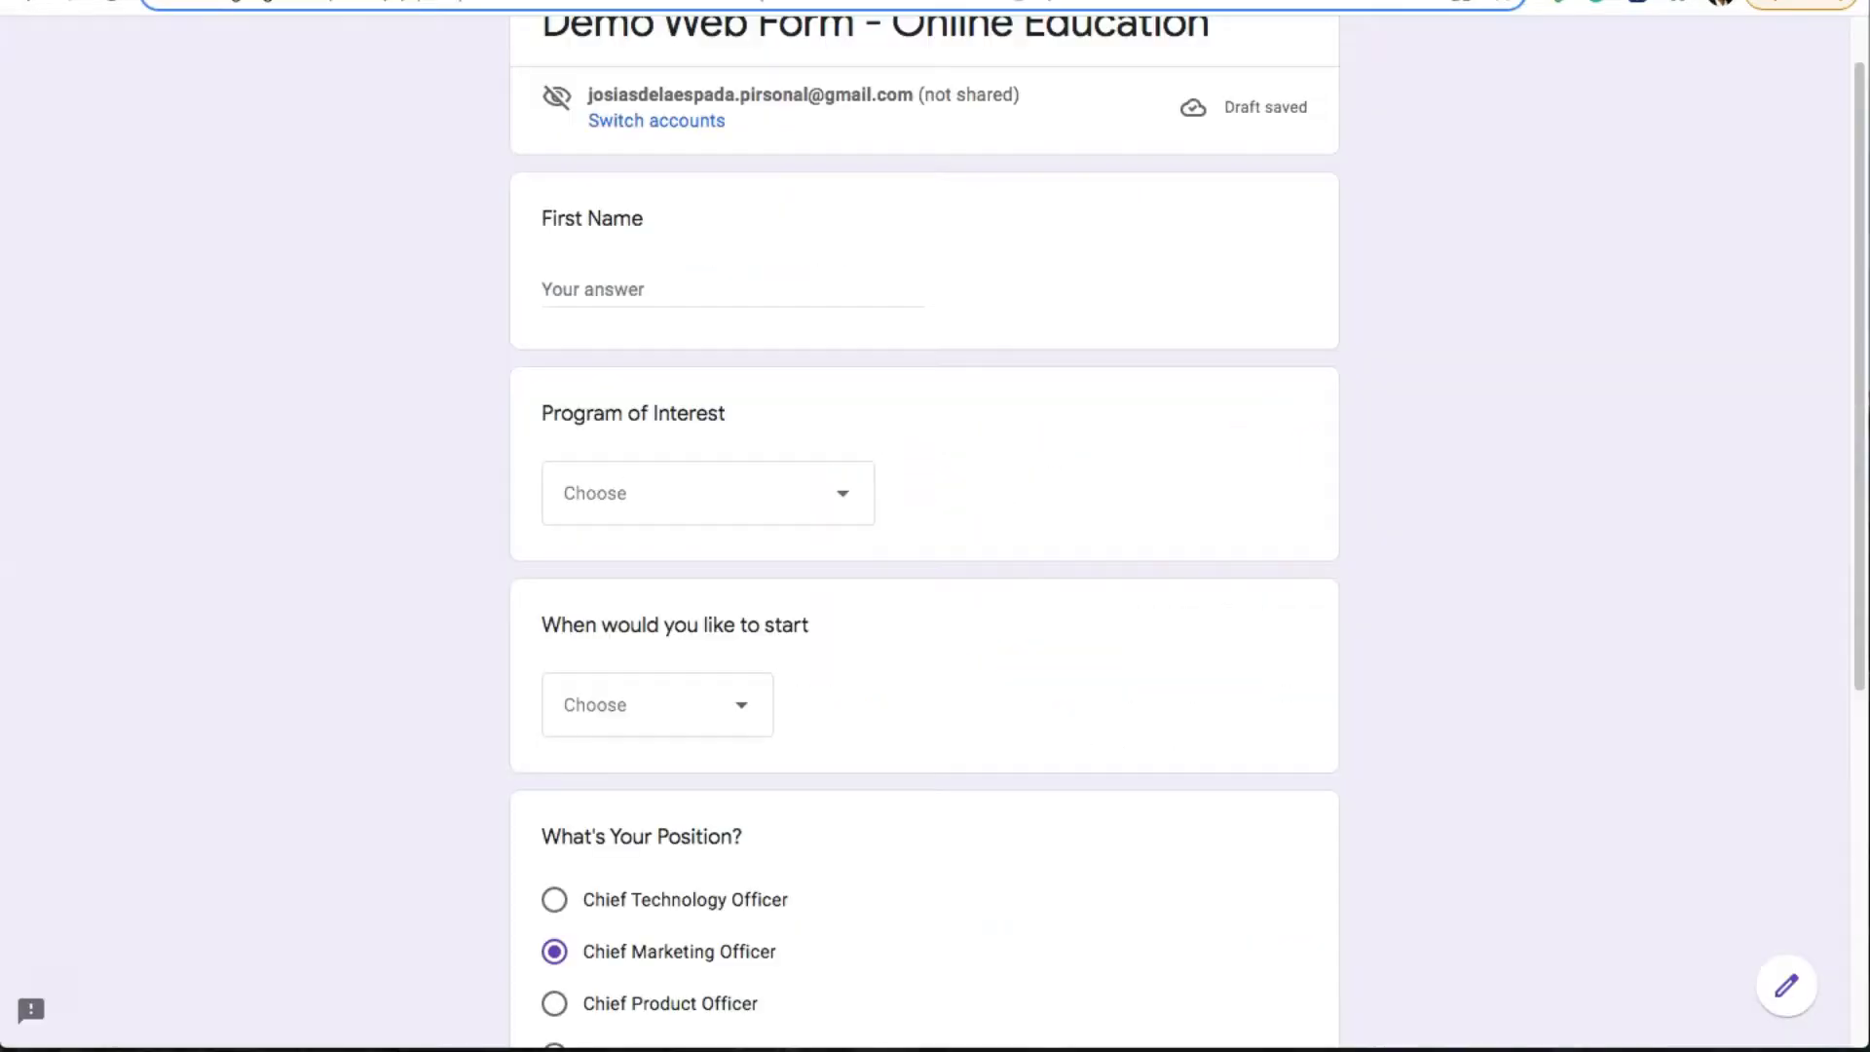
pyautogui.click(668, 728)
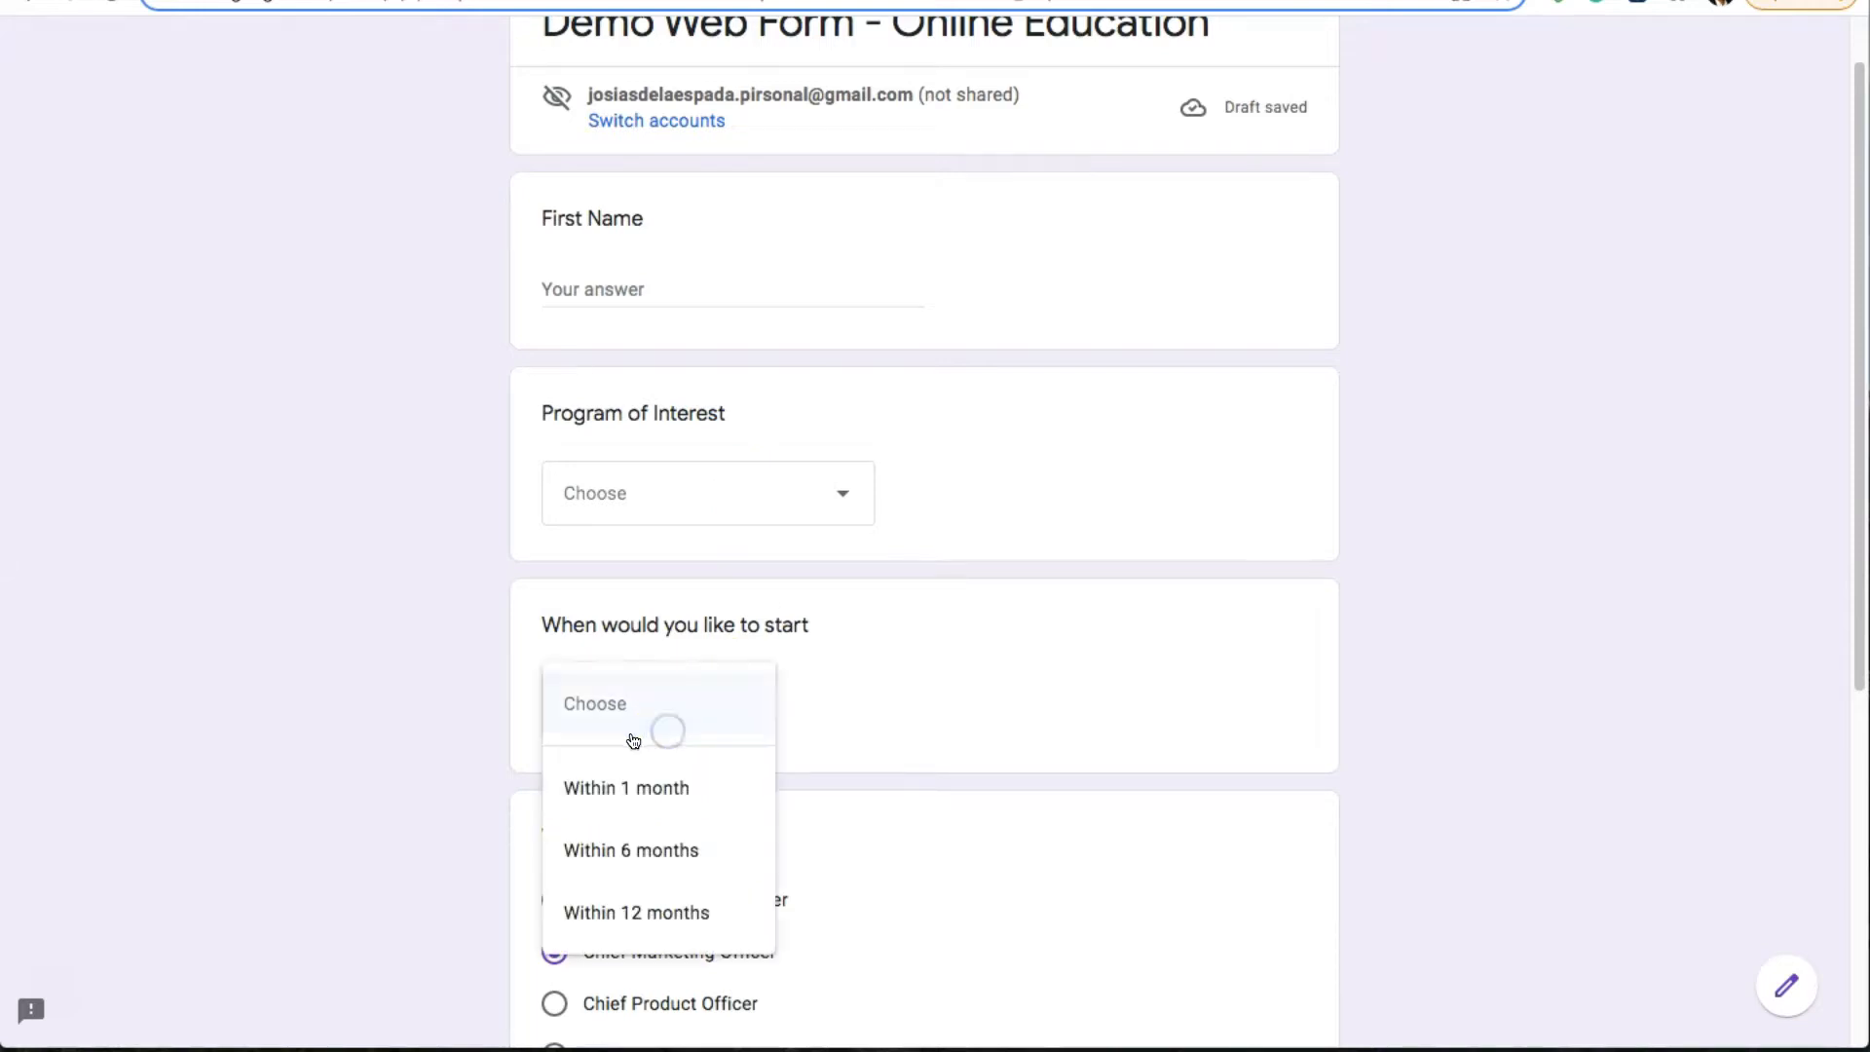
pyautogui.click(621, 794)
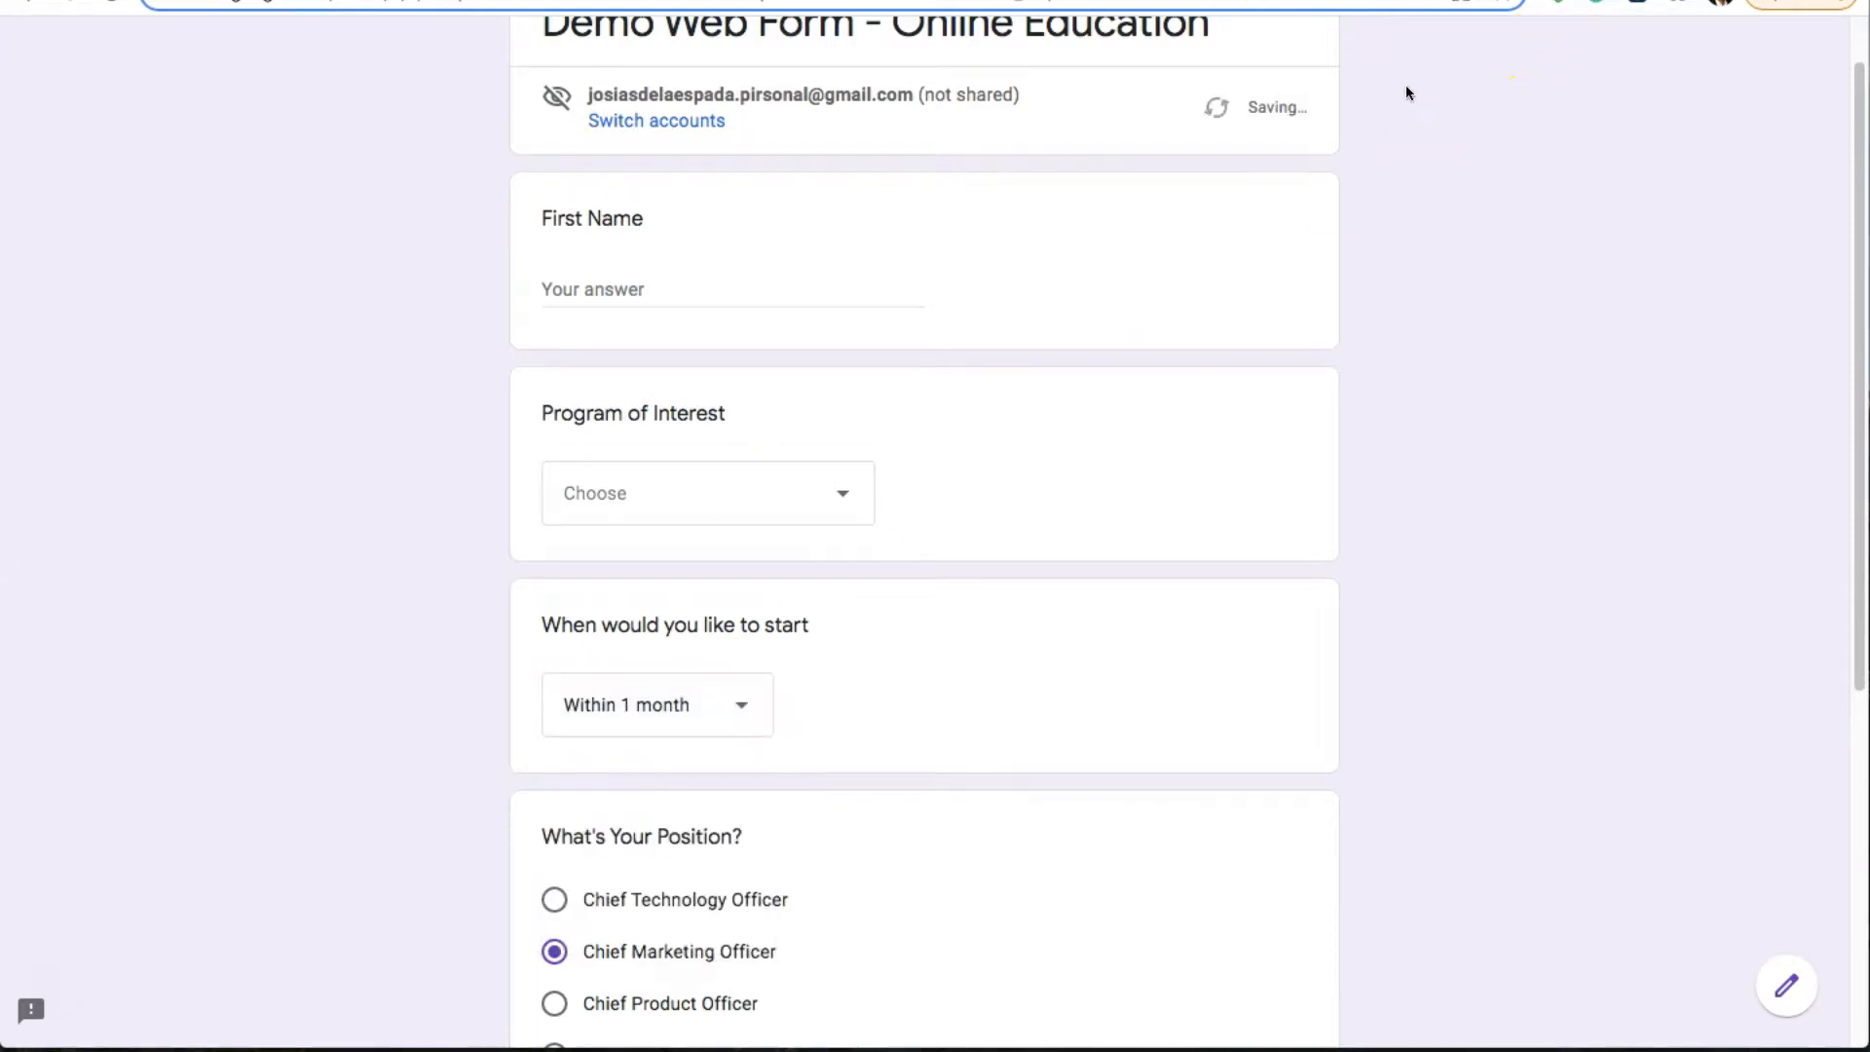
# Review the Calendly scheduler embedded in the sample landing page, and return to the Zap
pyautogui.click(1412, 2)
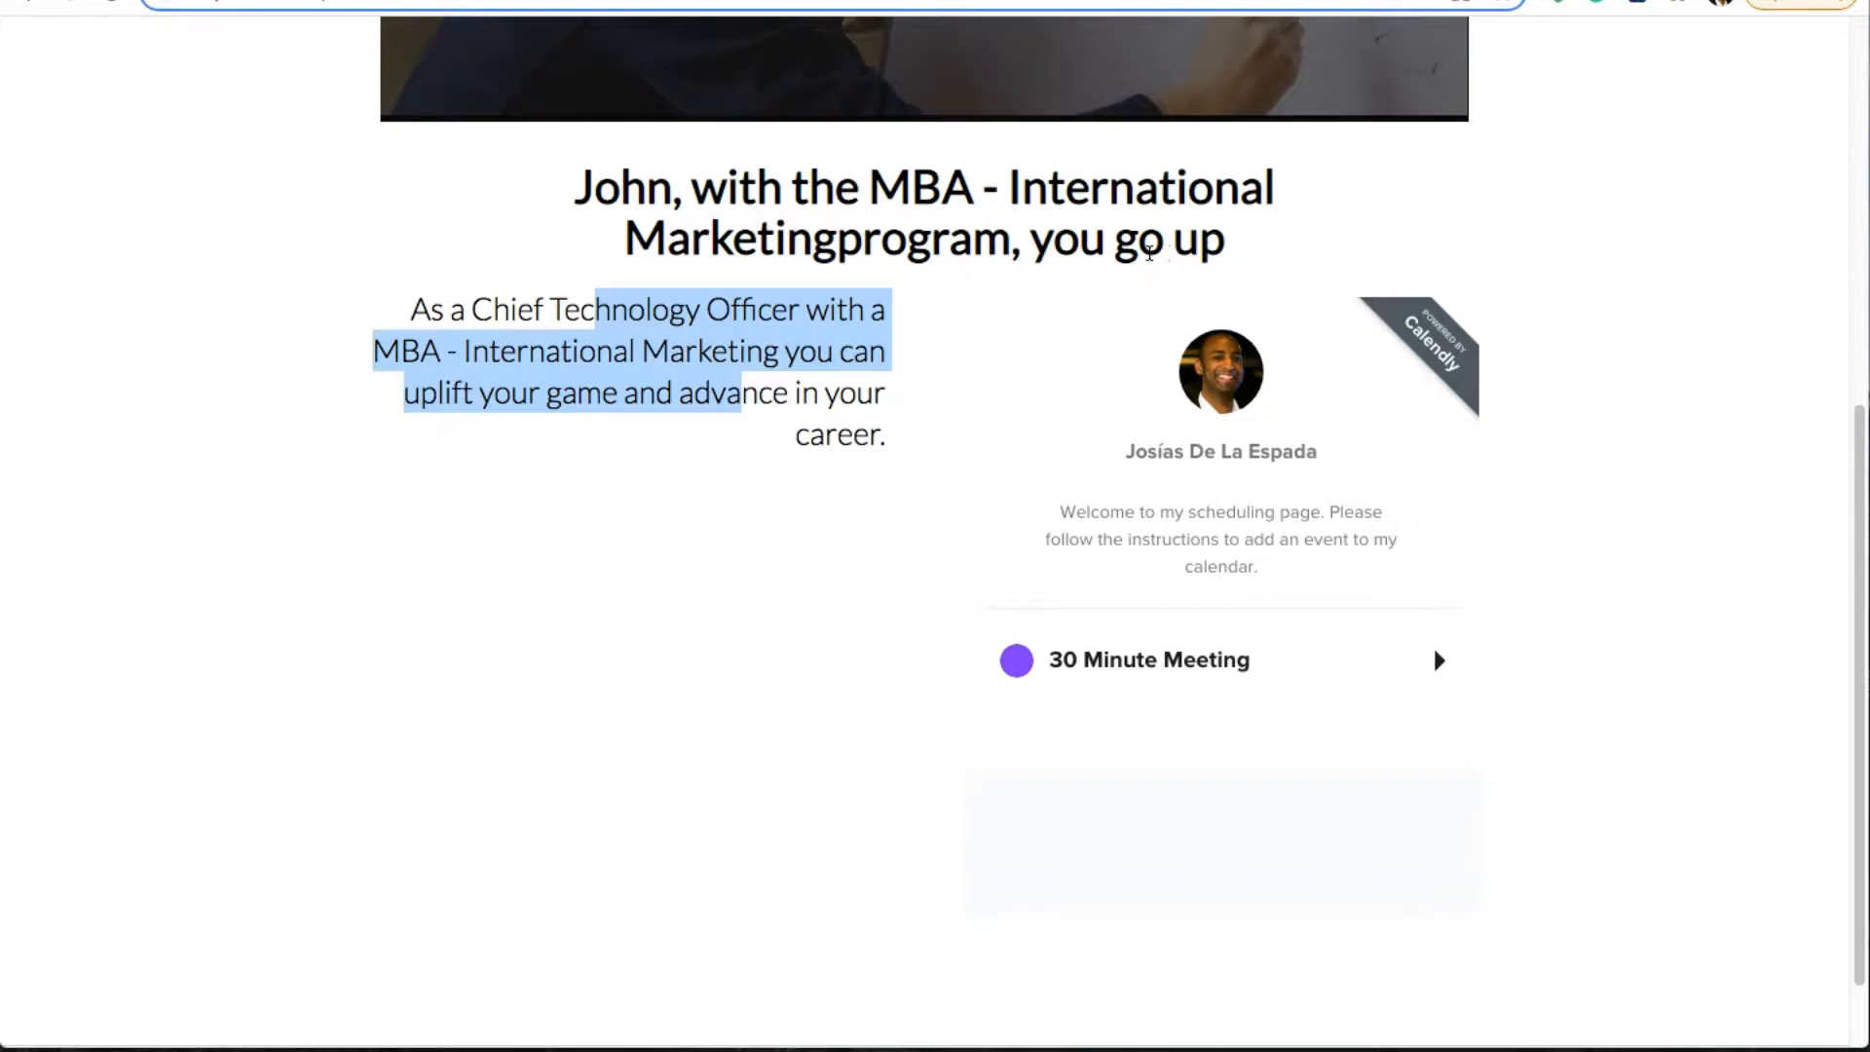
pyautogui.scroll(-1, 687, 463)
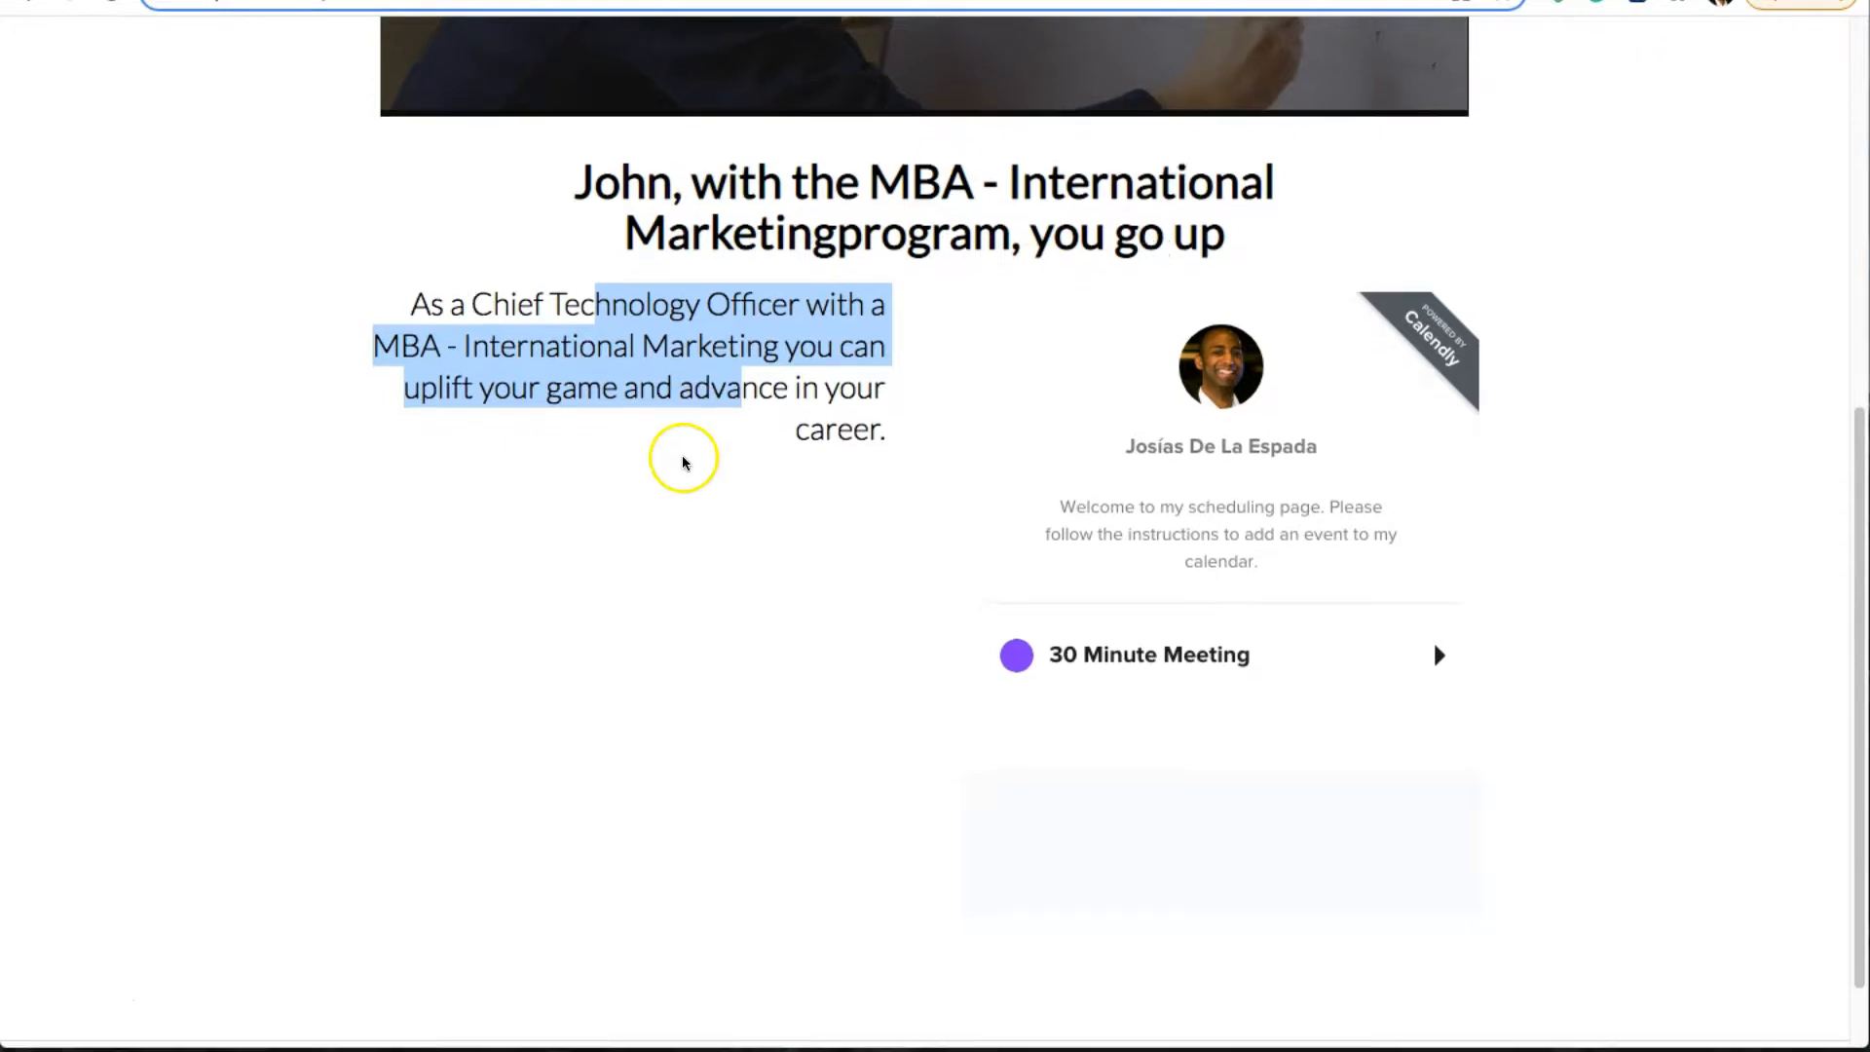
pyautogui.hotkey('ctrl', 'shift', 'Tab')
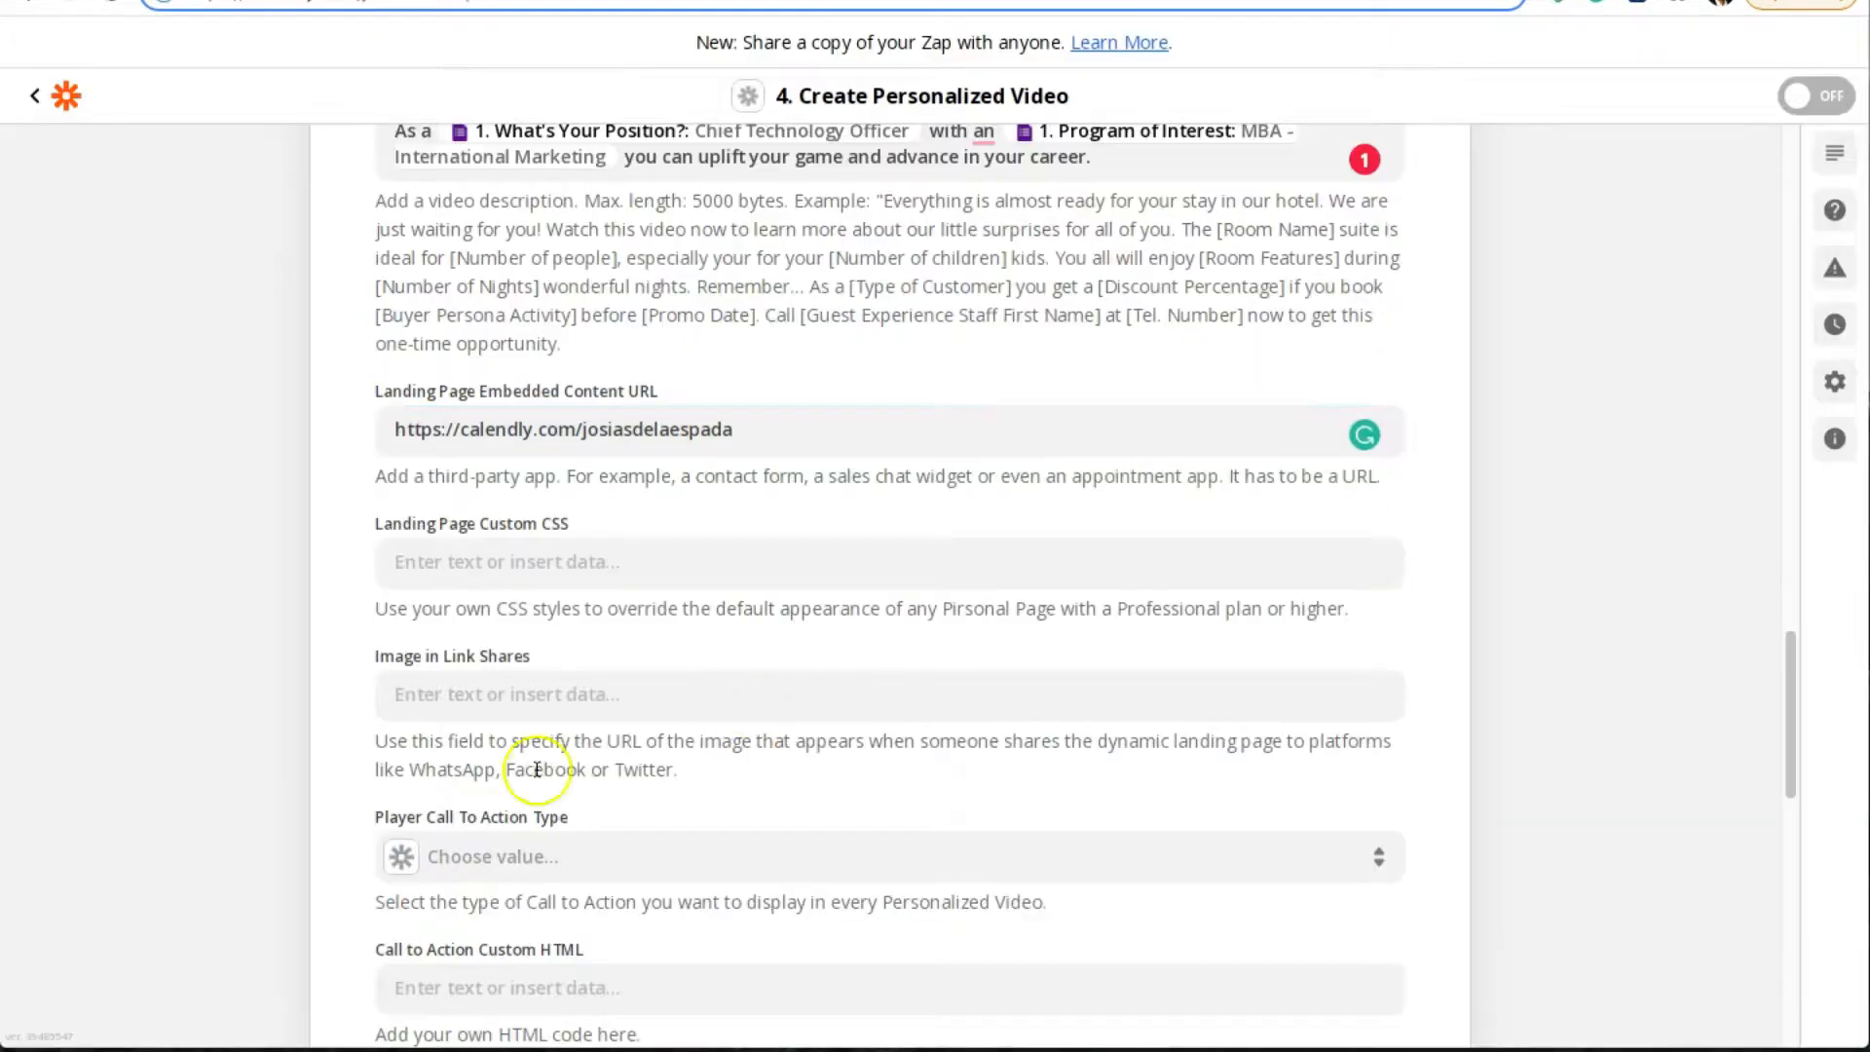
# Review the Landing Page Custom CSS field and the EU Business School program page's styling, leaving the field empty
pyautogui.click(352, 617)
pyautogui.scroll(-5, 347, 635)
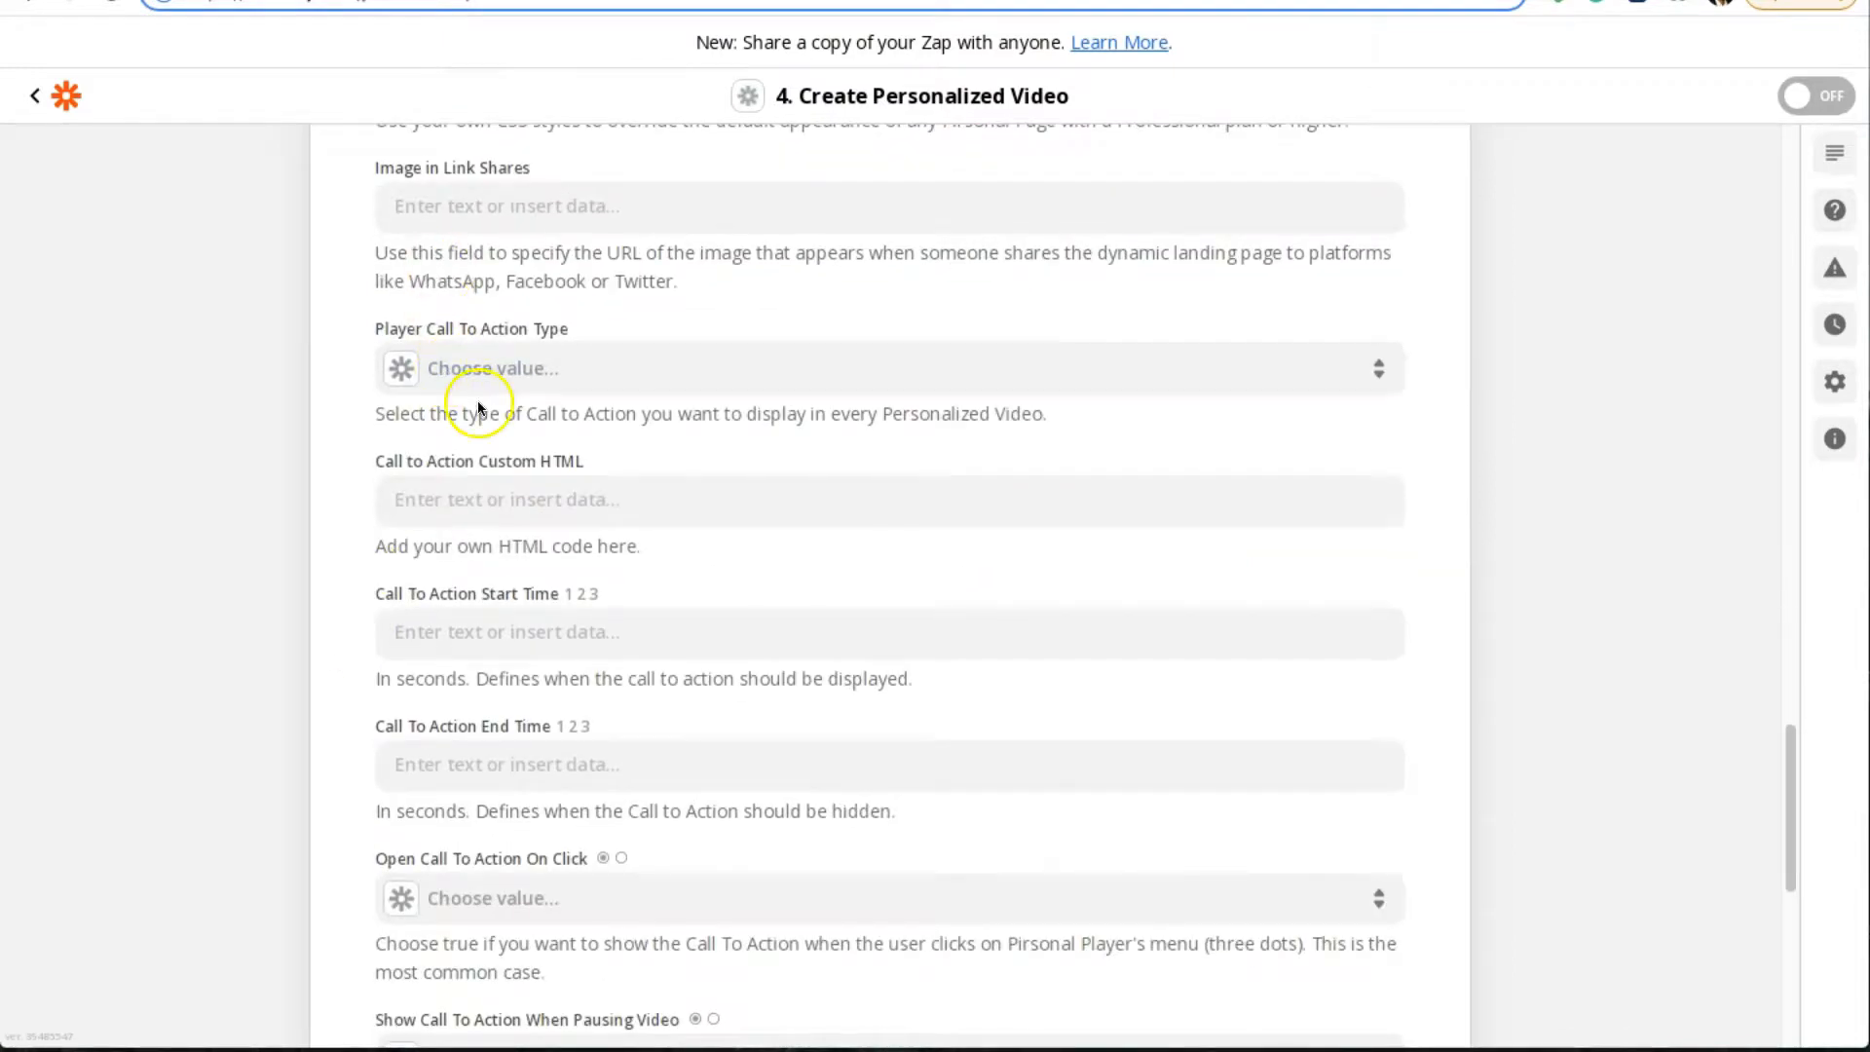
pyautogui.scroll(4, 467, 351)
pyautogui.click(448, 503)
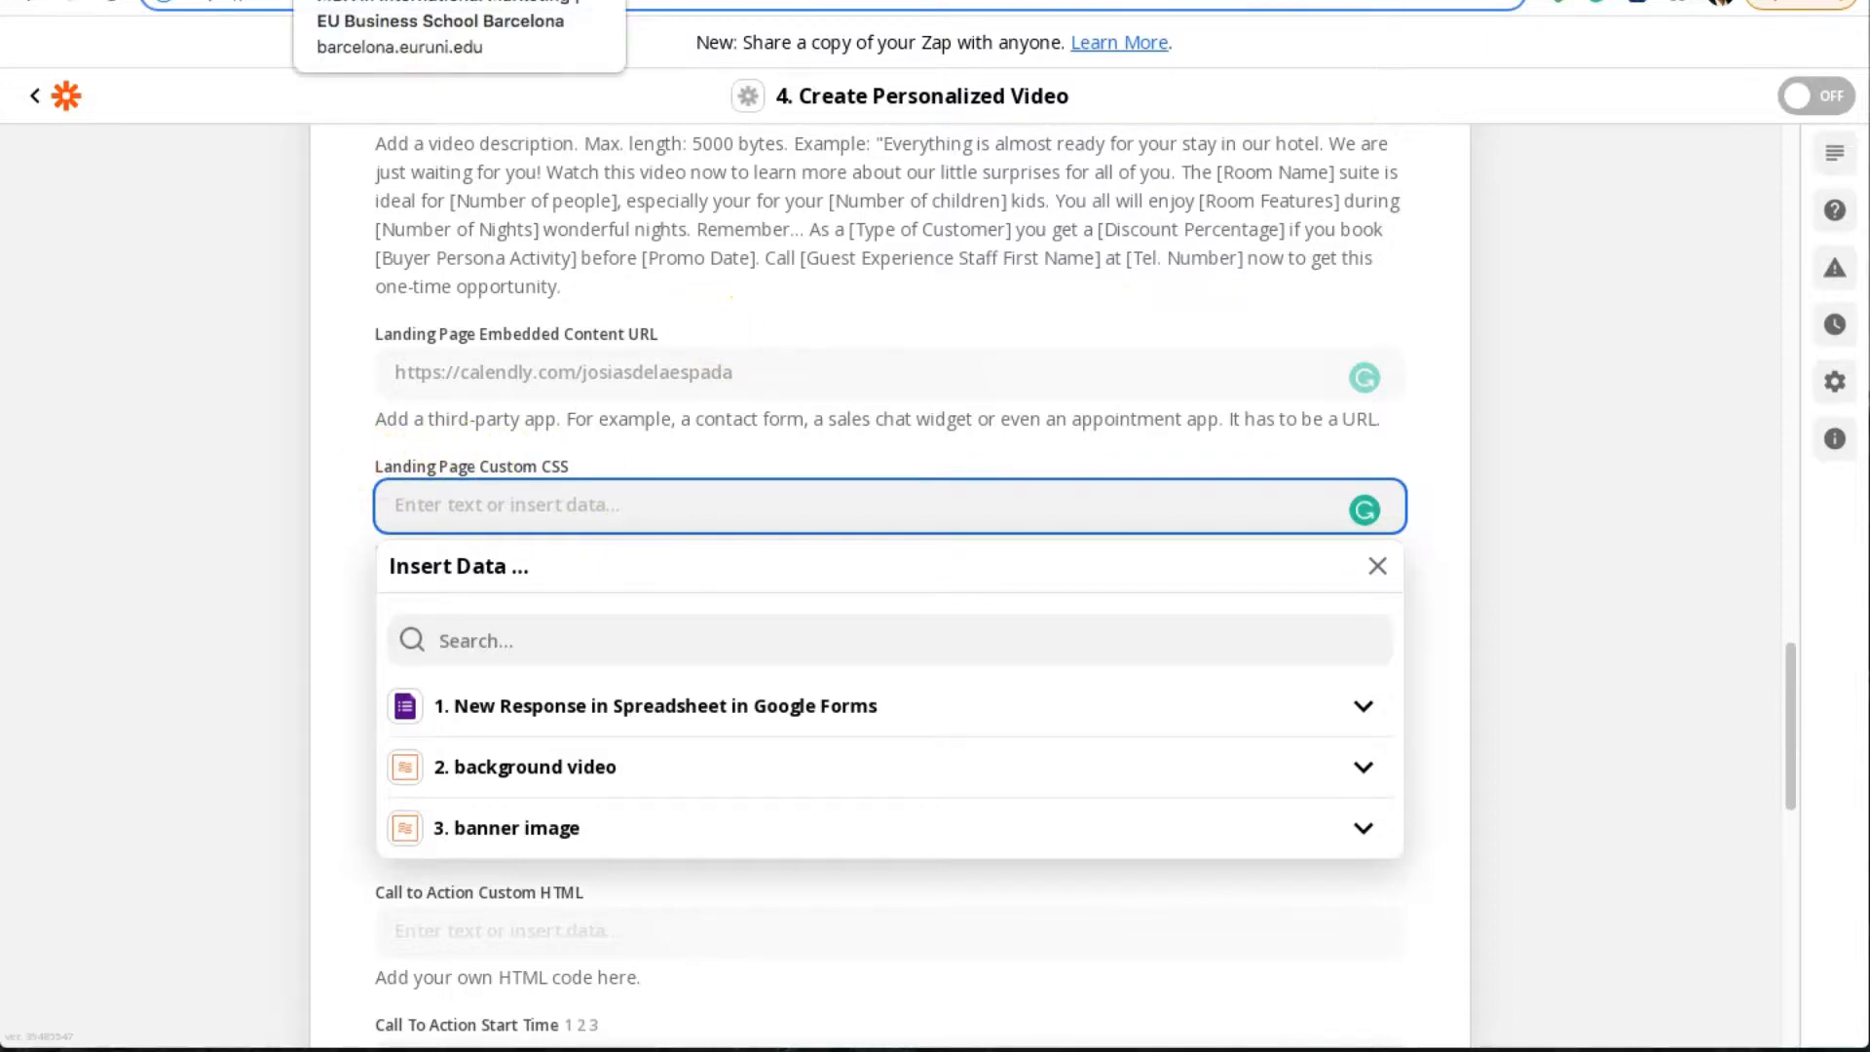
pyautogui.click(400, 2)
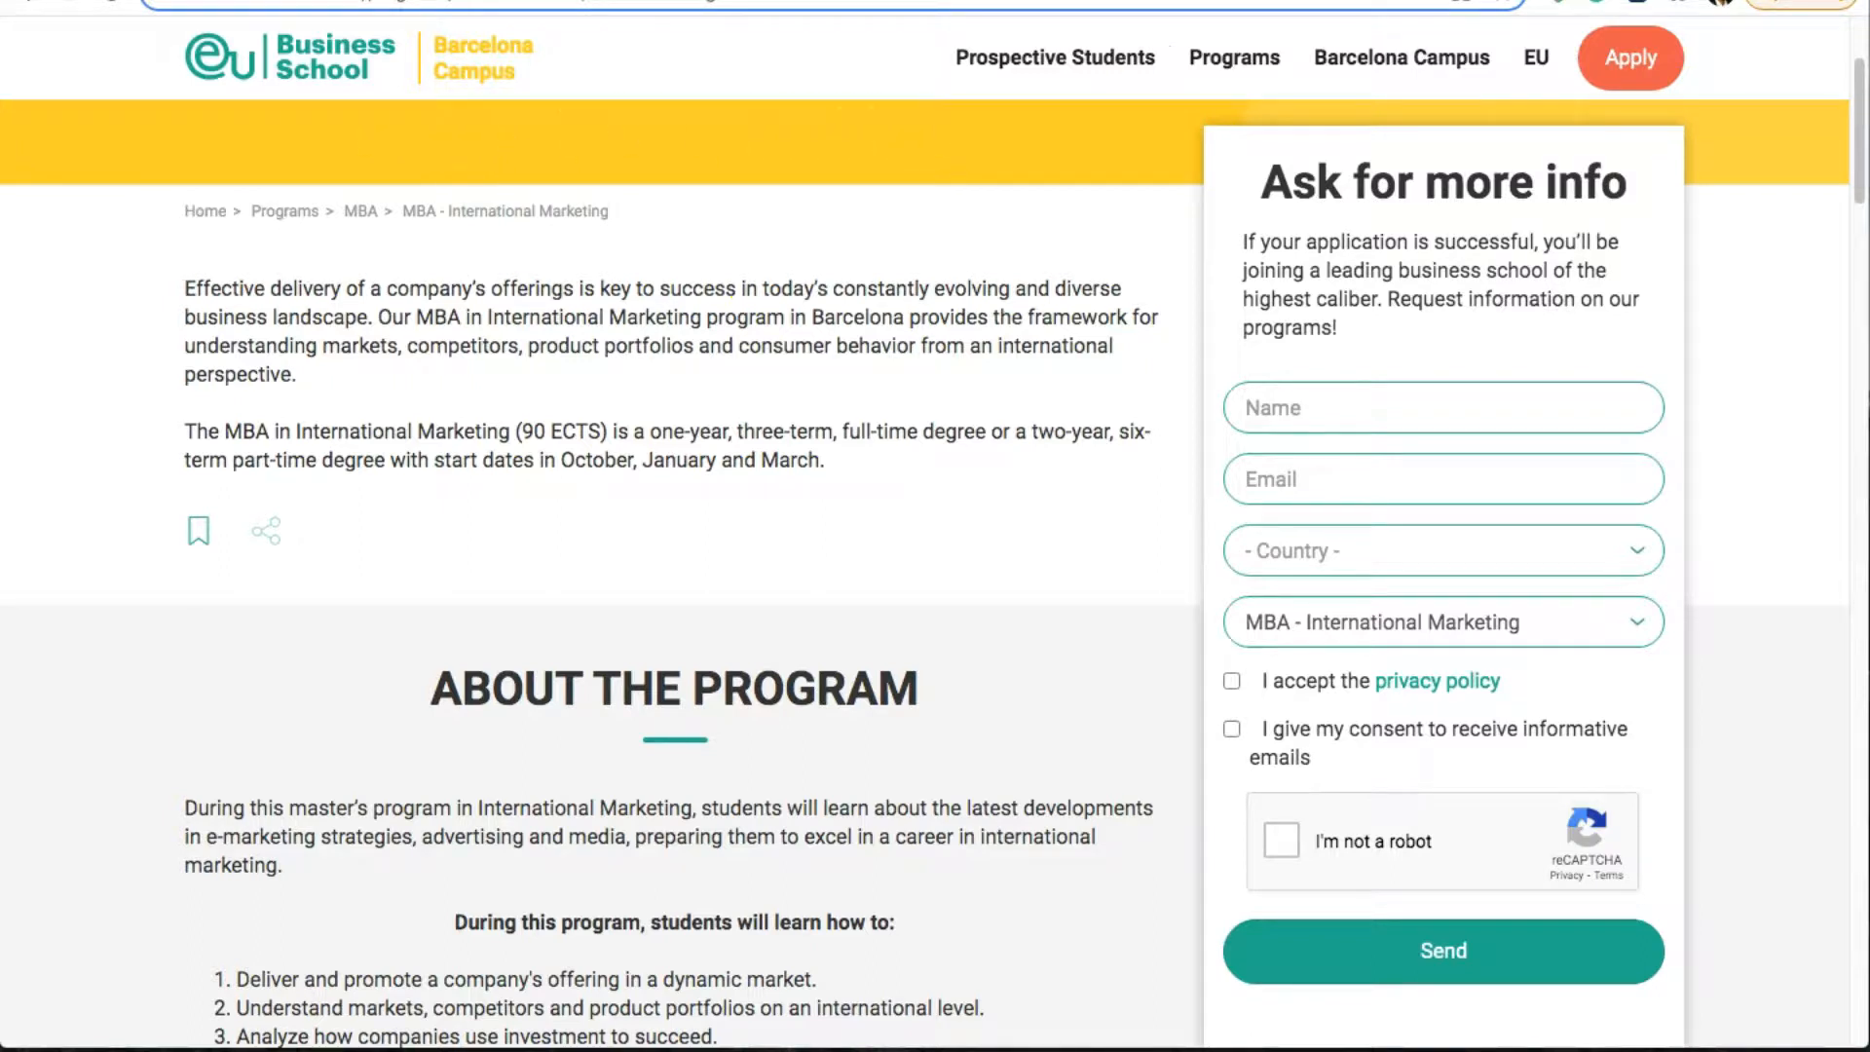
pyautogui.click(517, 1)
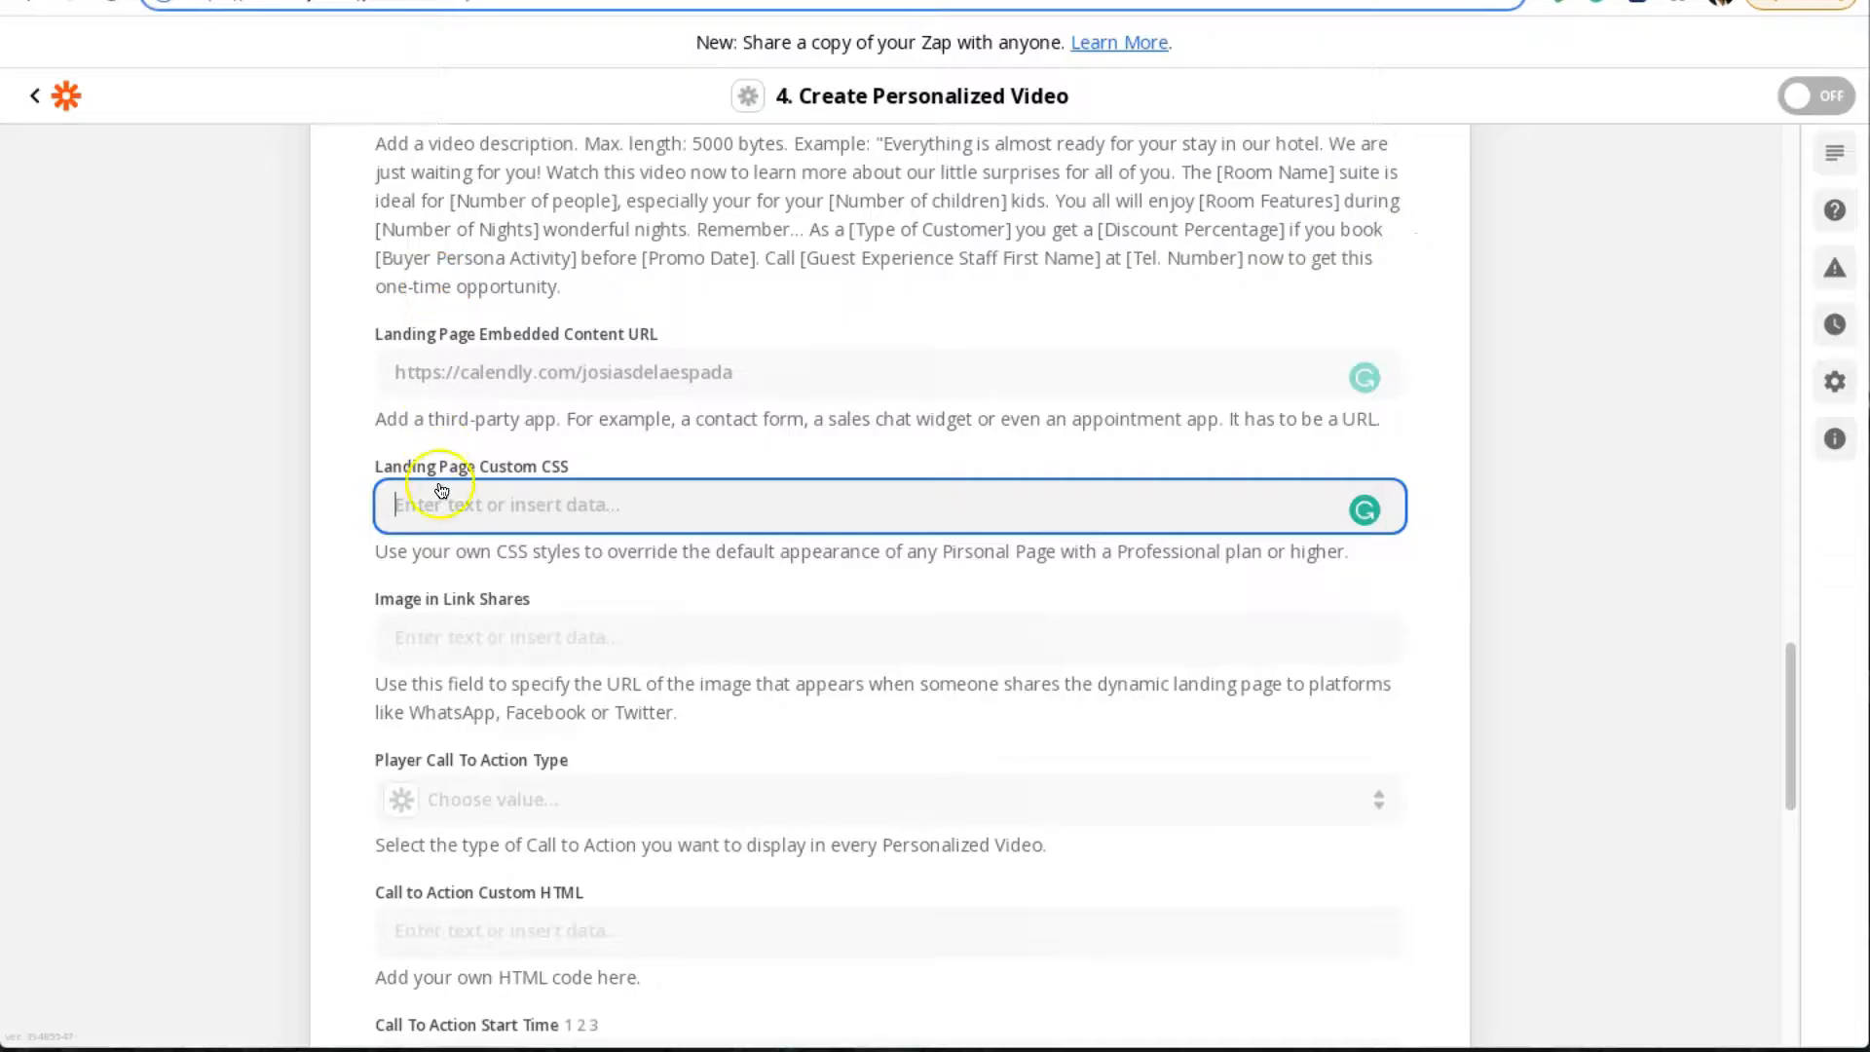
pyautogui.click(441, 489)
pyautogui.scroll(-2, 337, 537)
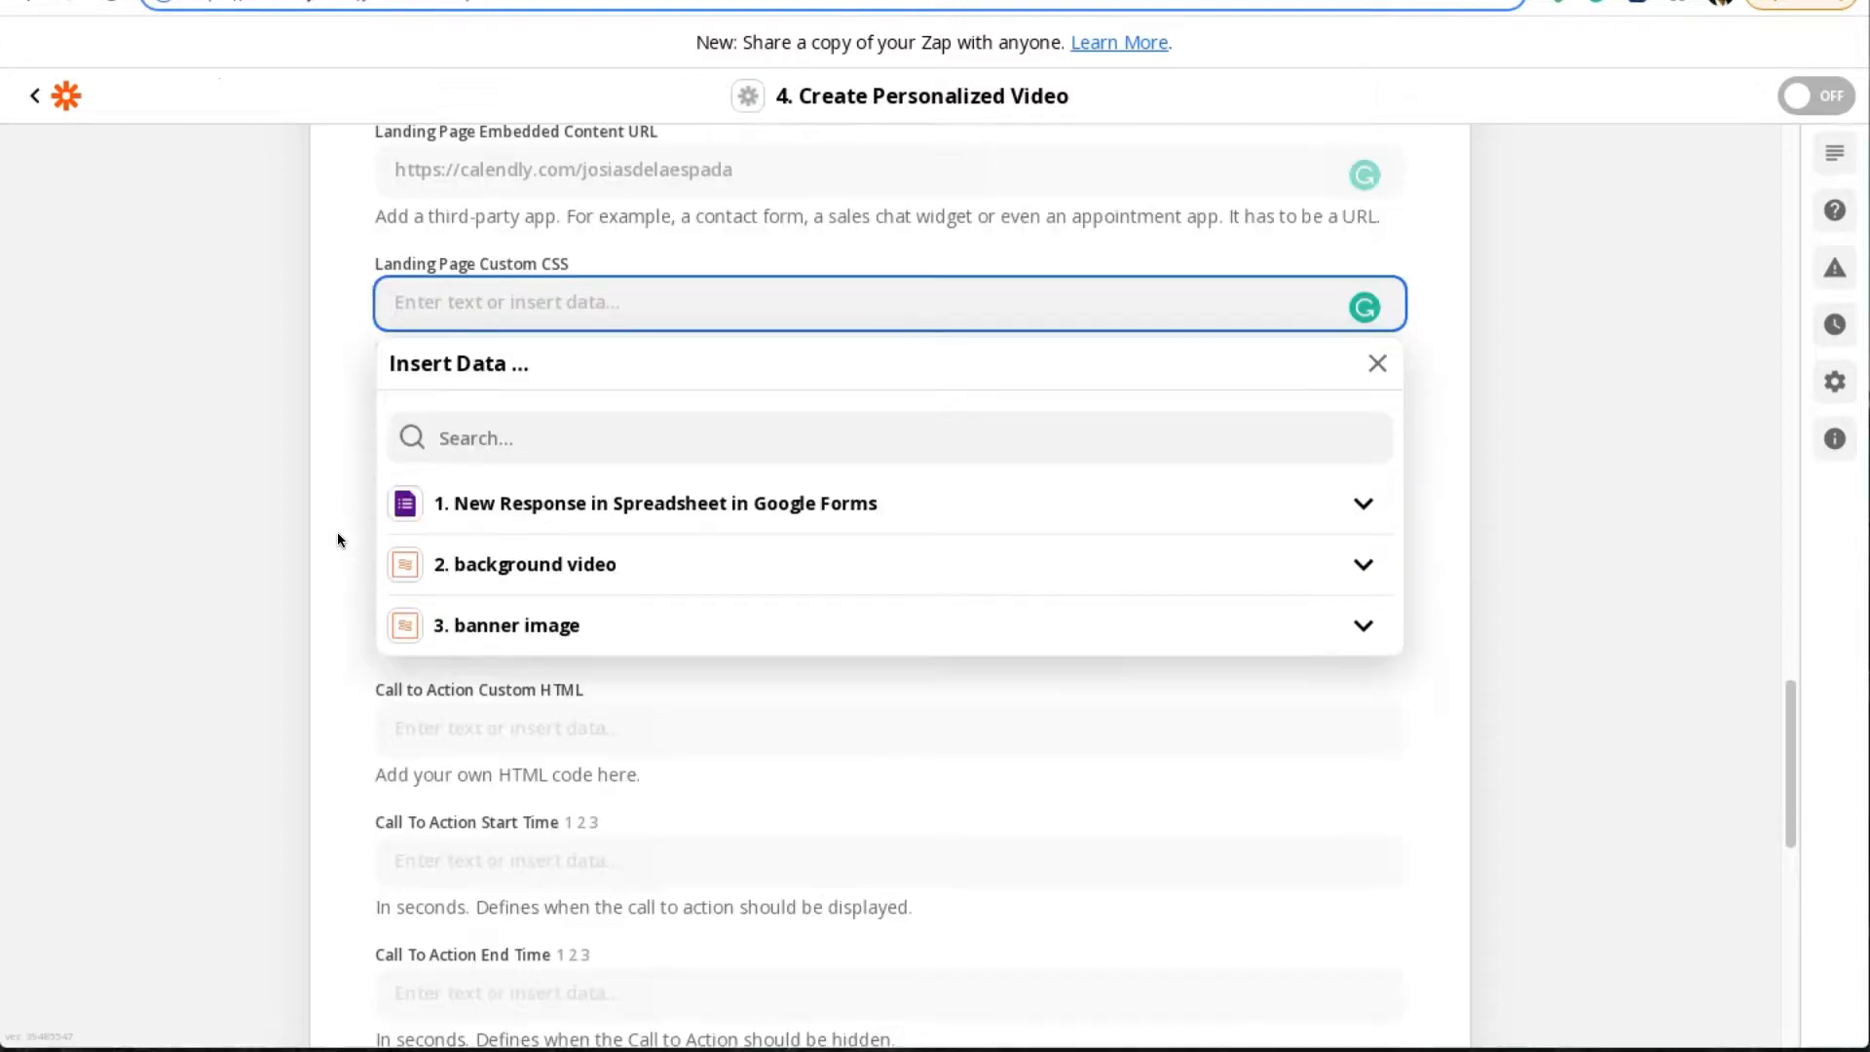
pyautogui.click(337, 537)
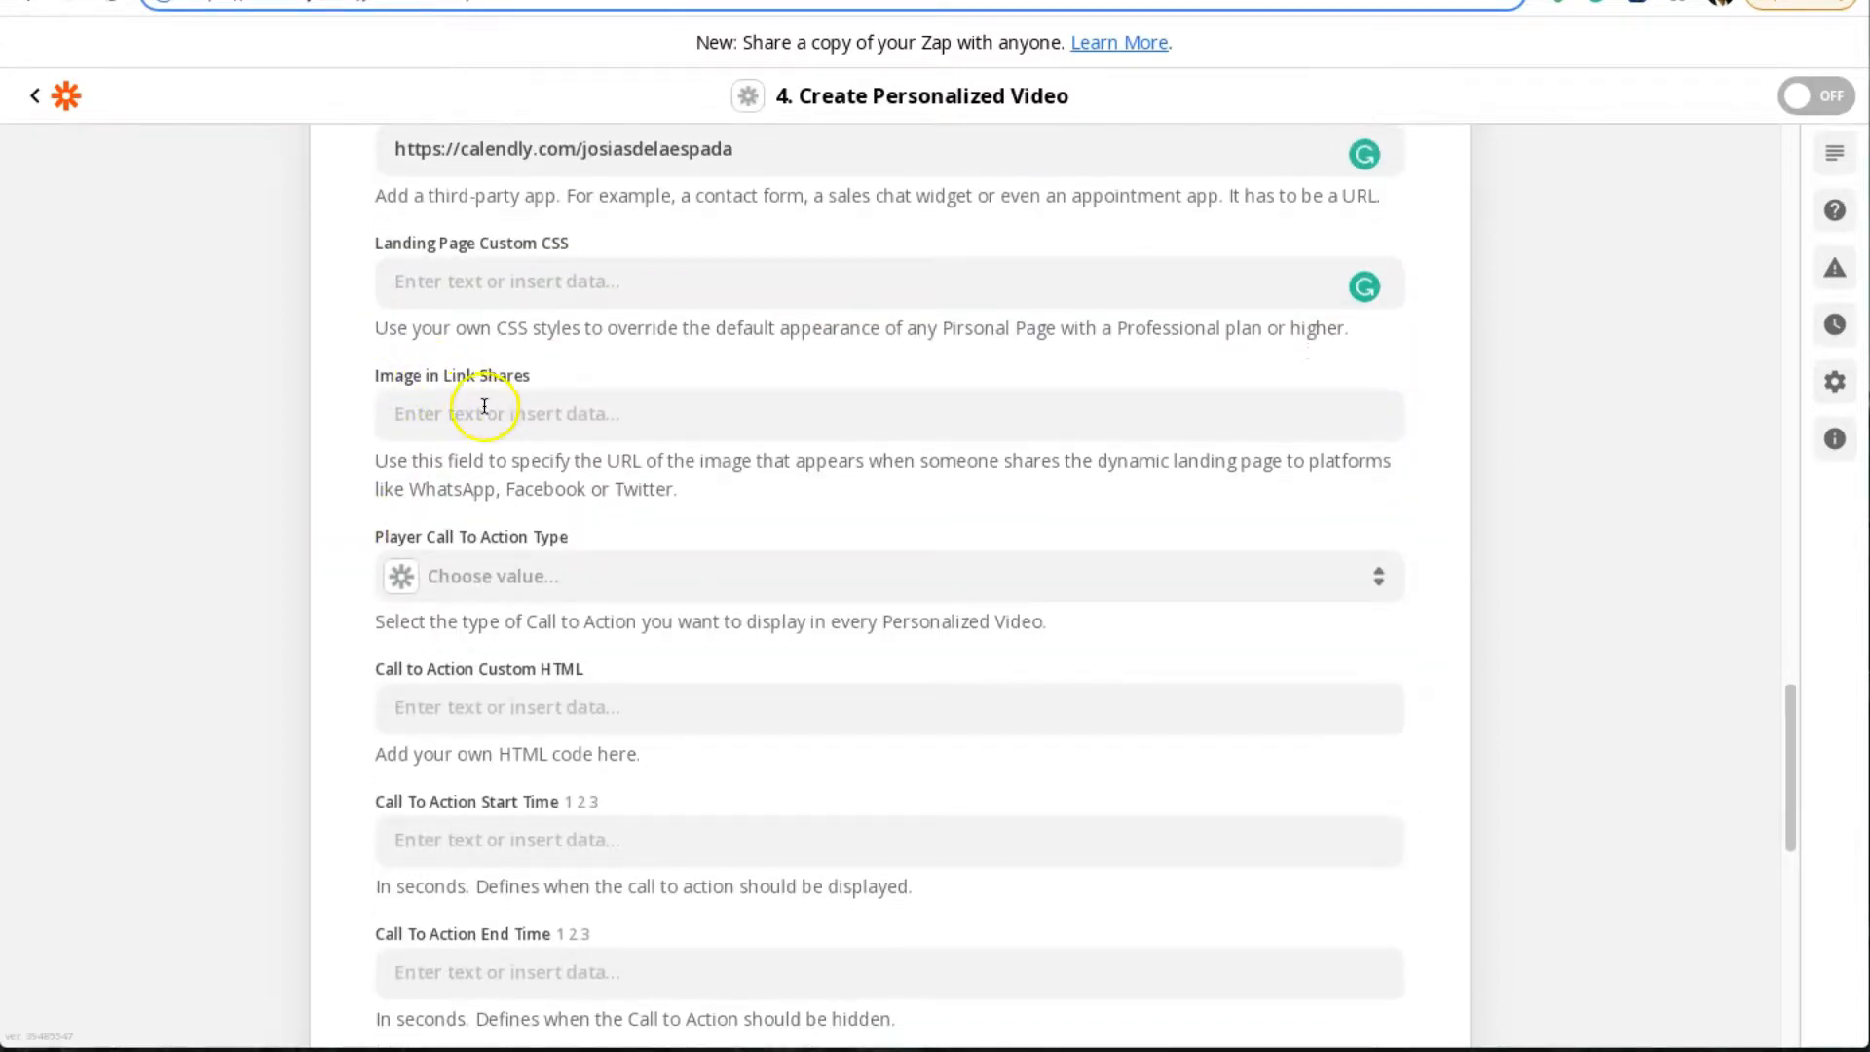
# Map Image in Link Shares to the Col$c output of the banner image lookup step
pyautogui.click(600, 418)
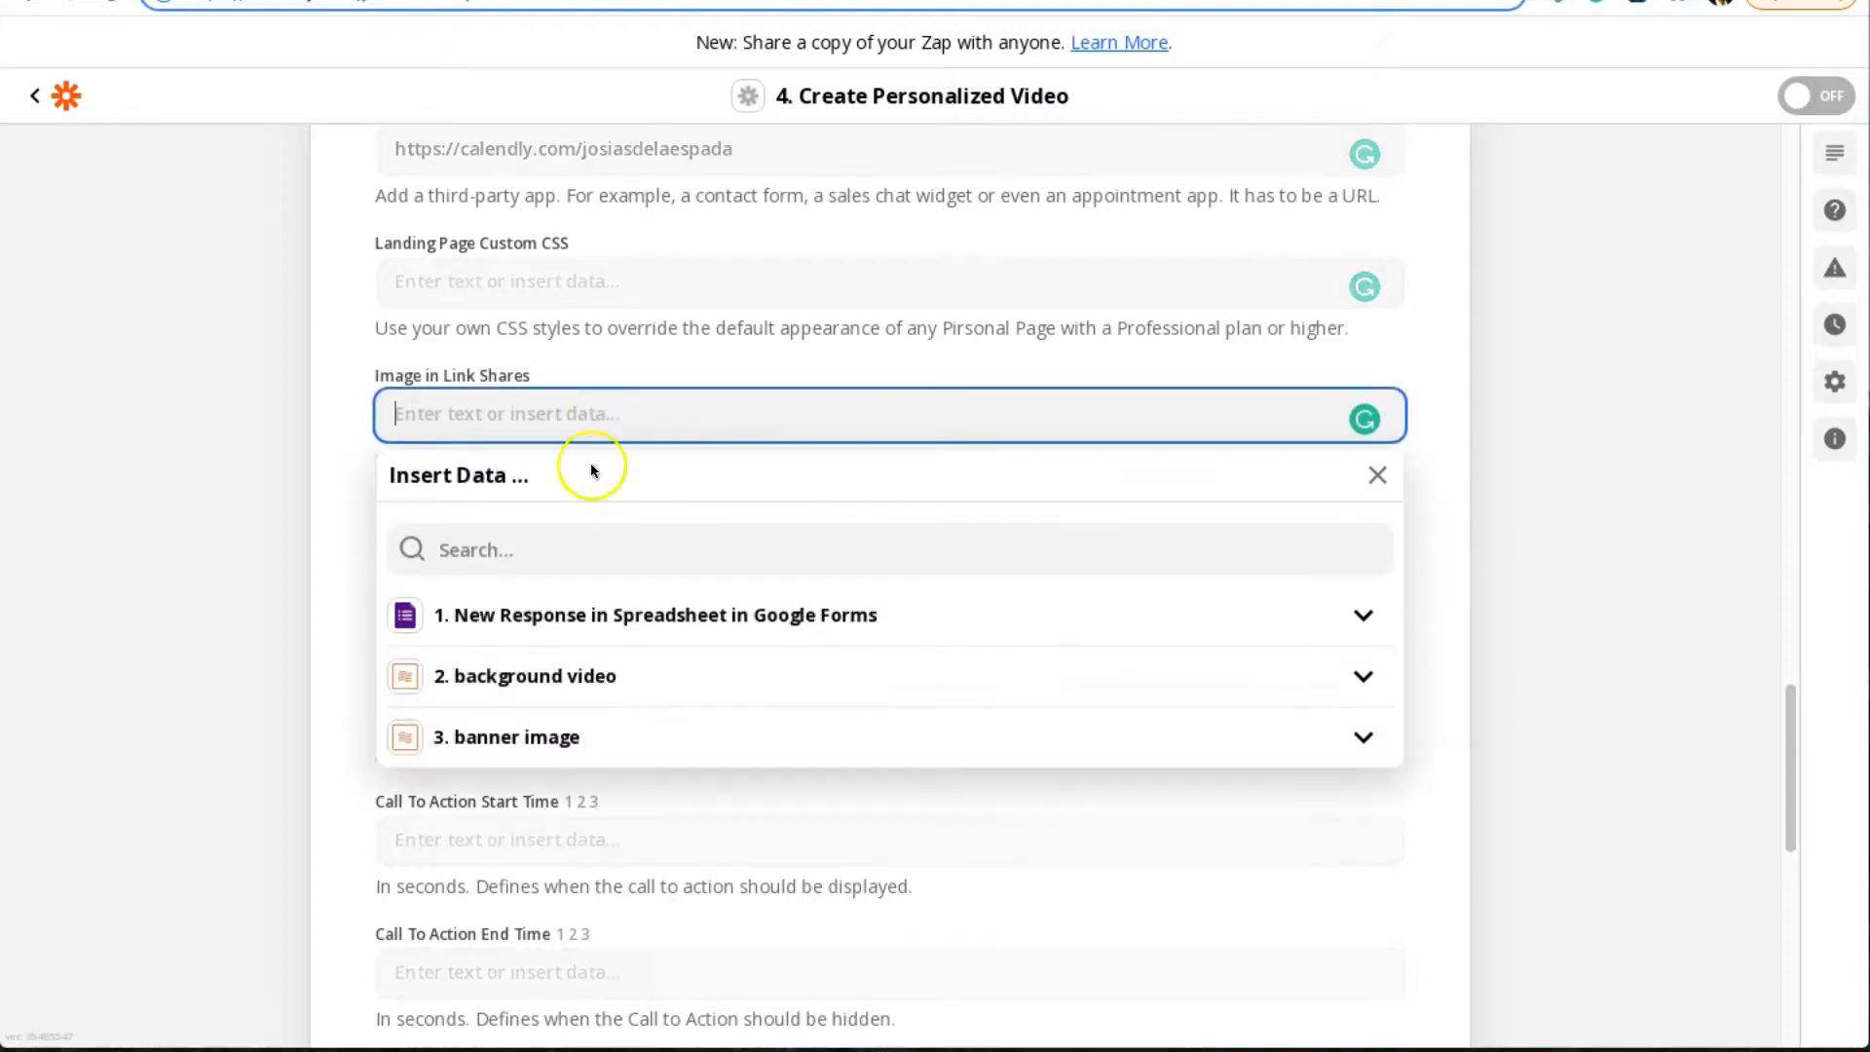
pyautogui.click(488, 739)
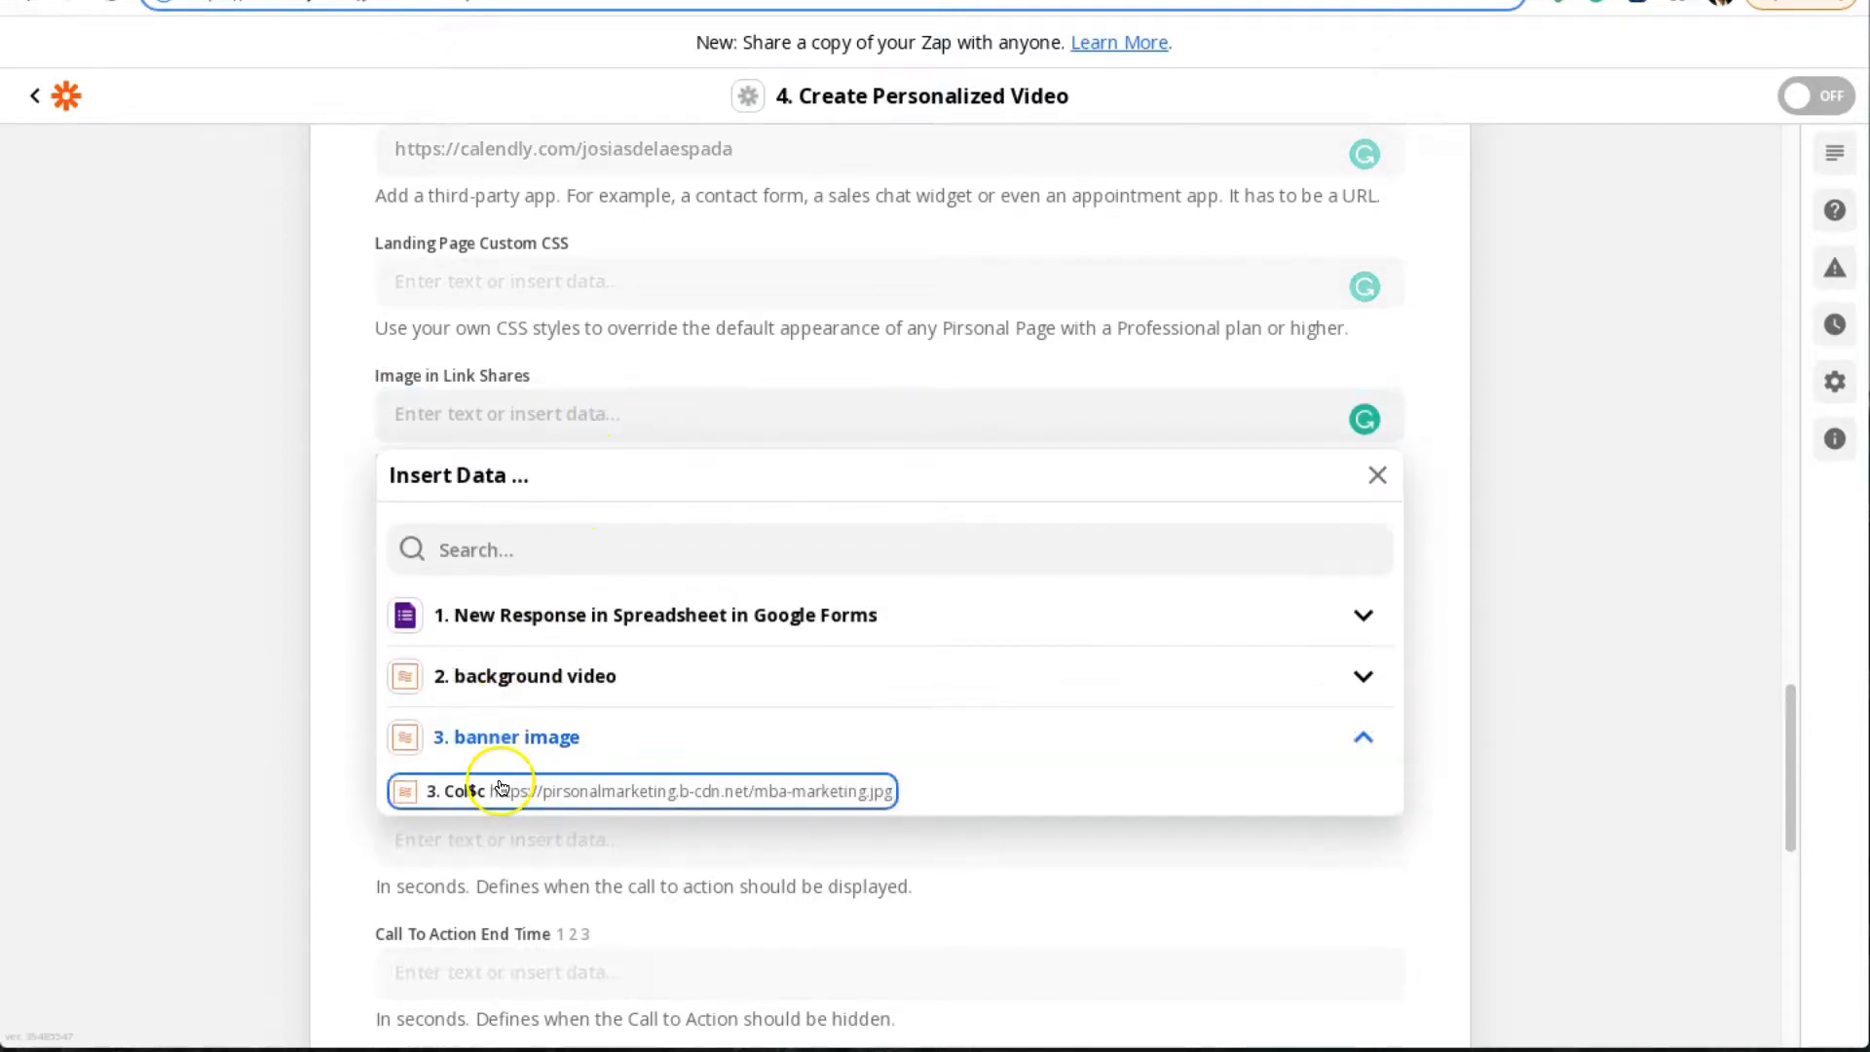
pyautogui.click(500, 787)
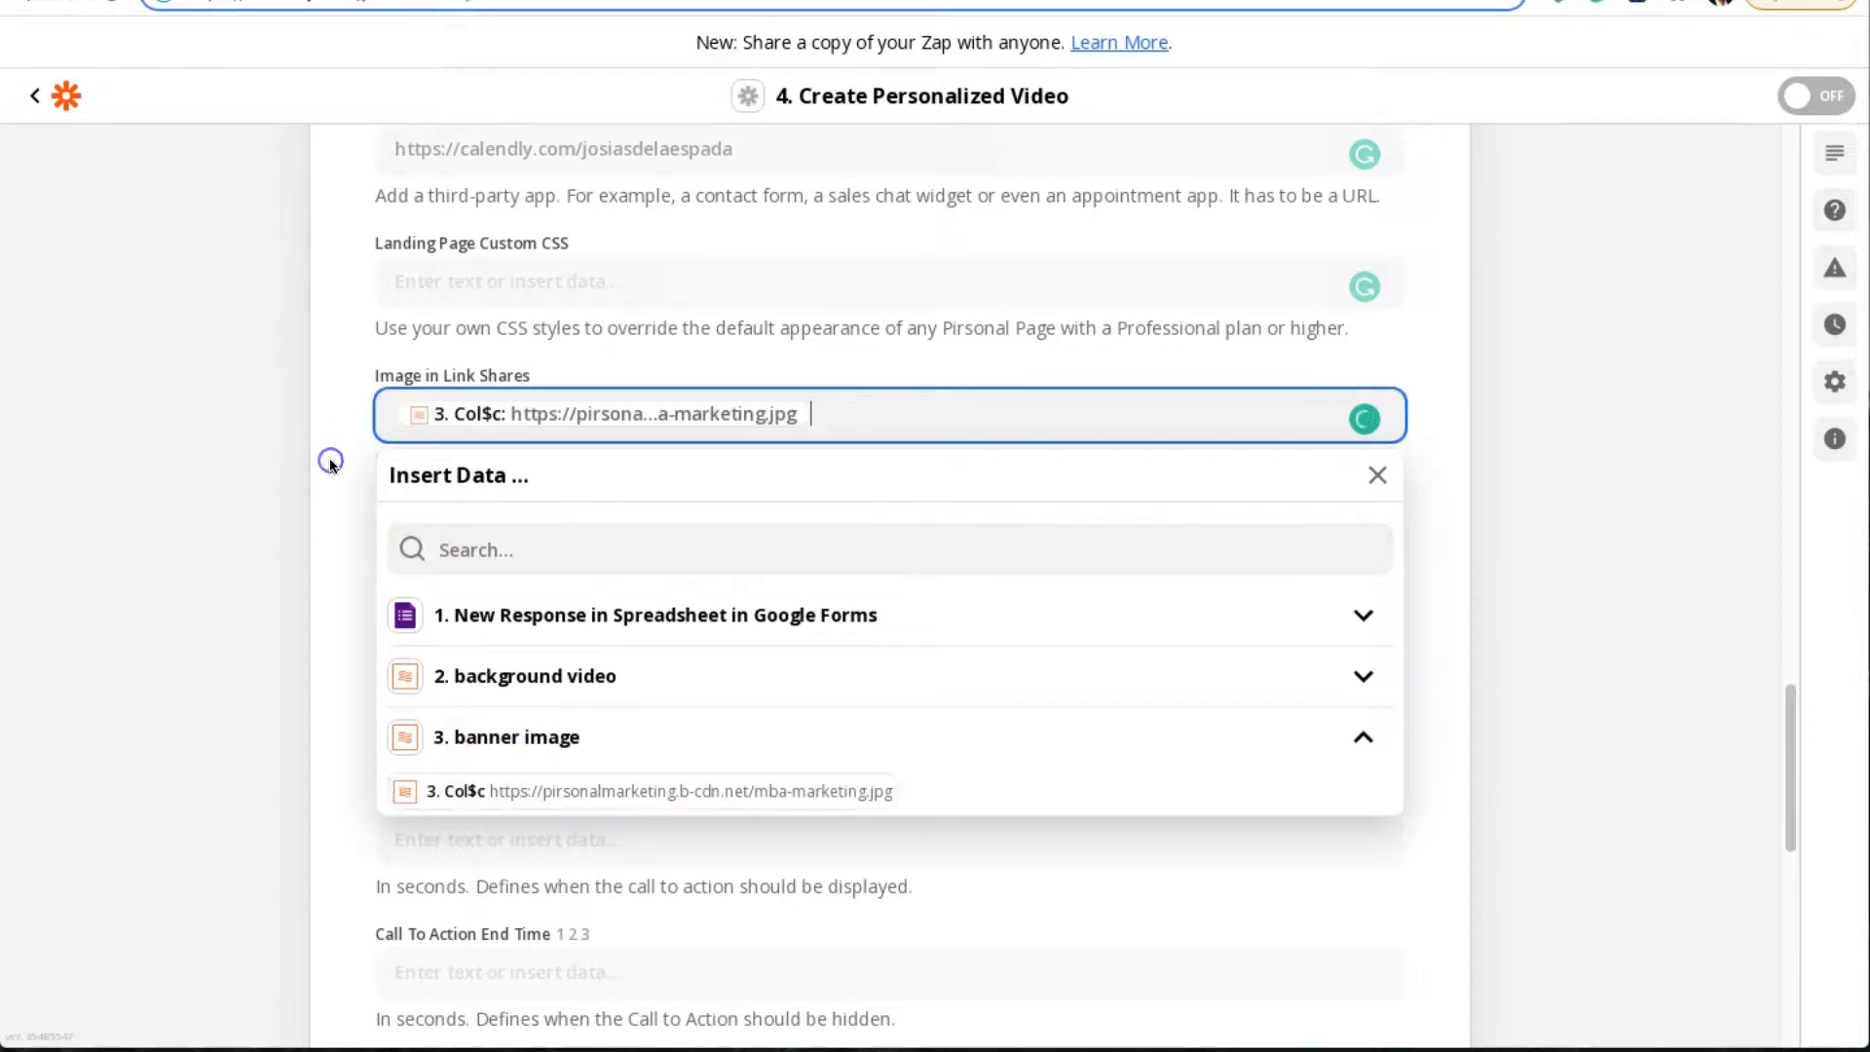
# Set the Player Call To Action Type to text
pyautogui.click(1403, 26)
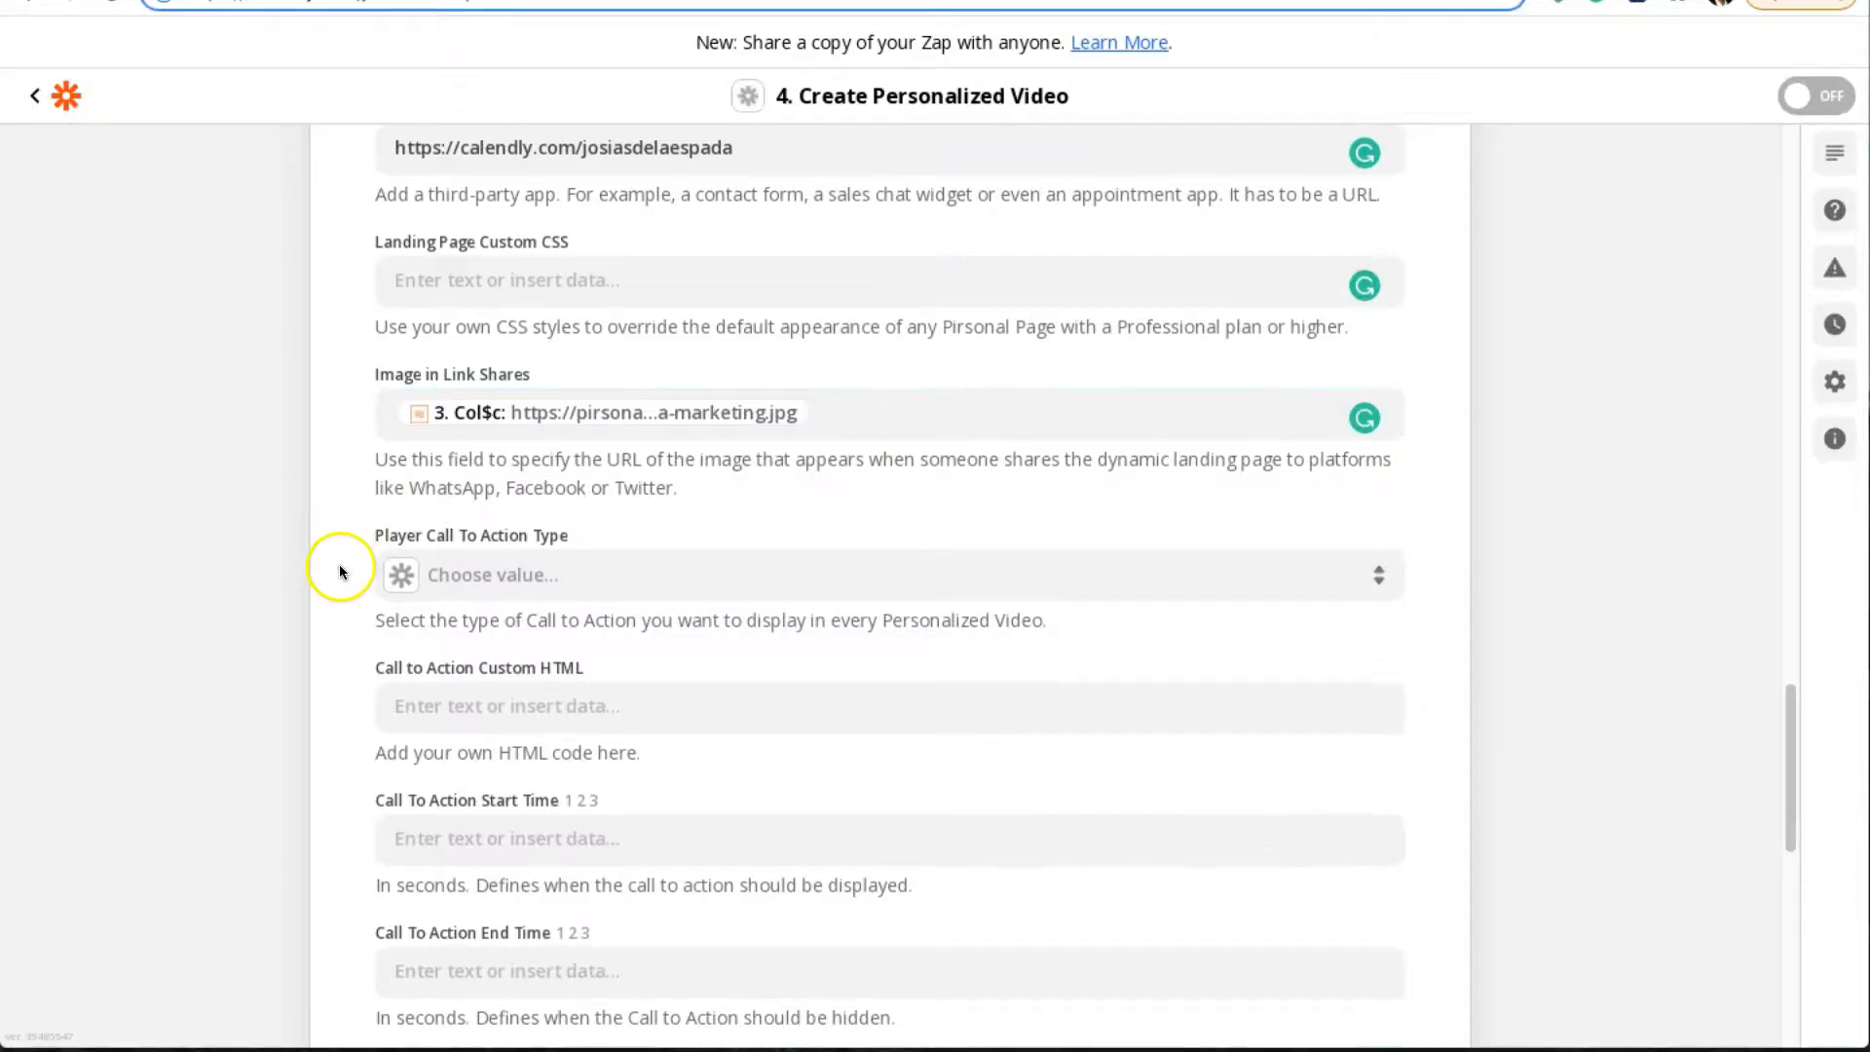
pyautogui.scroll(-2, 339, 564)
pyautogui.scroll(-1, 339, 564)
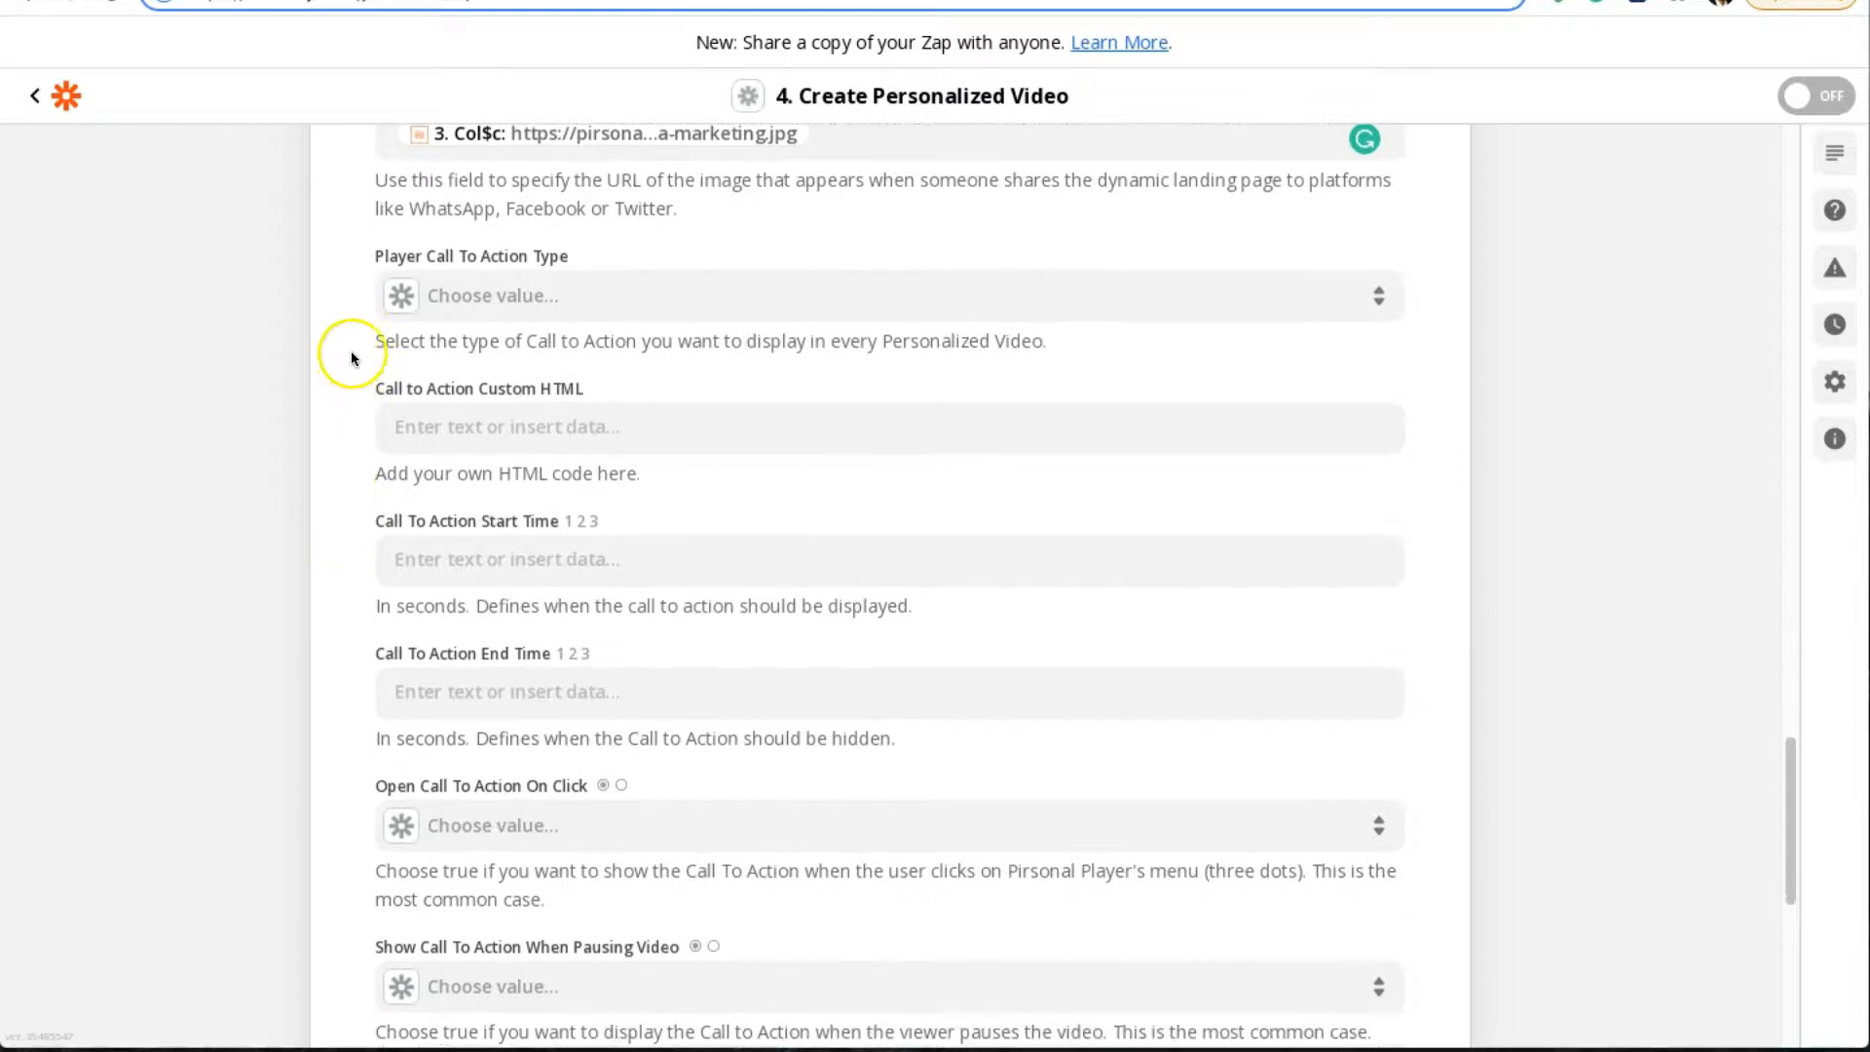
pyautogui.click(562, 297)
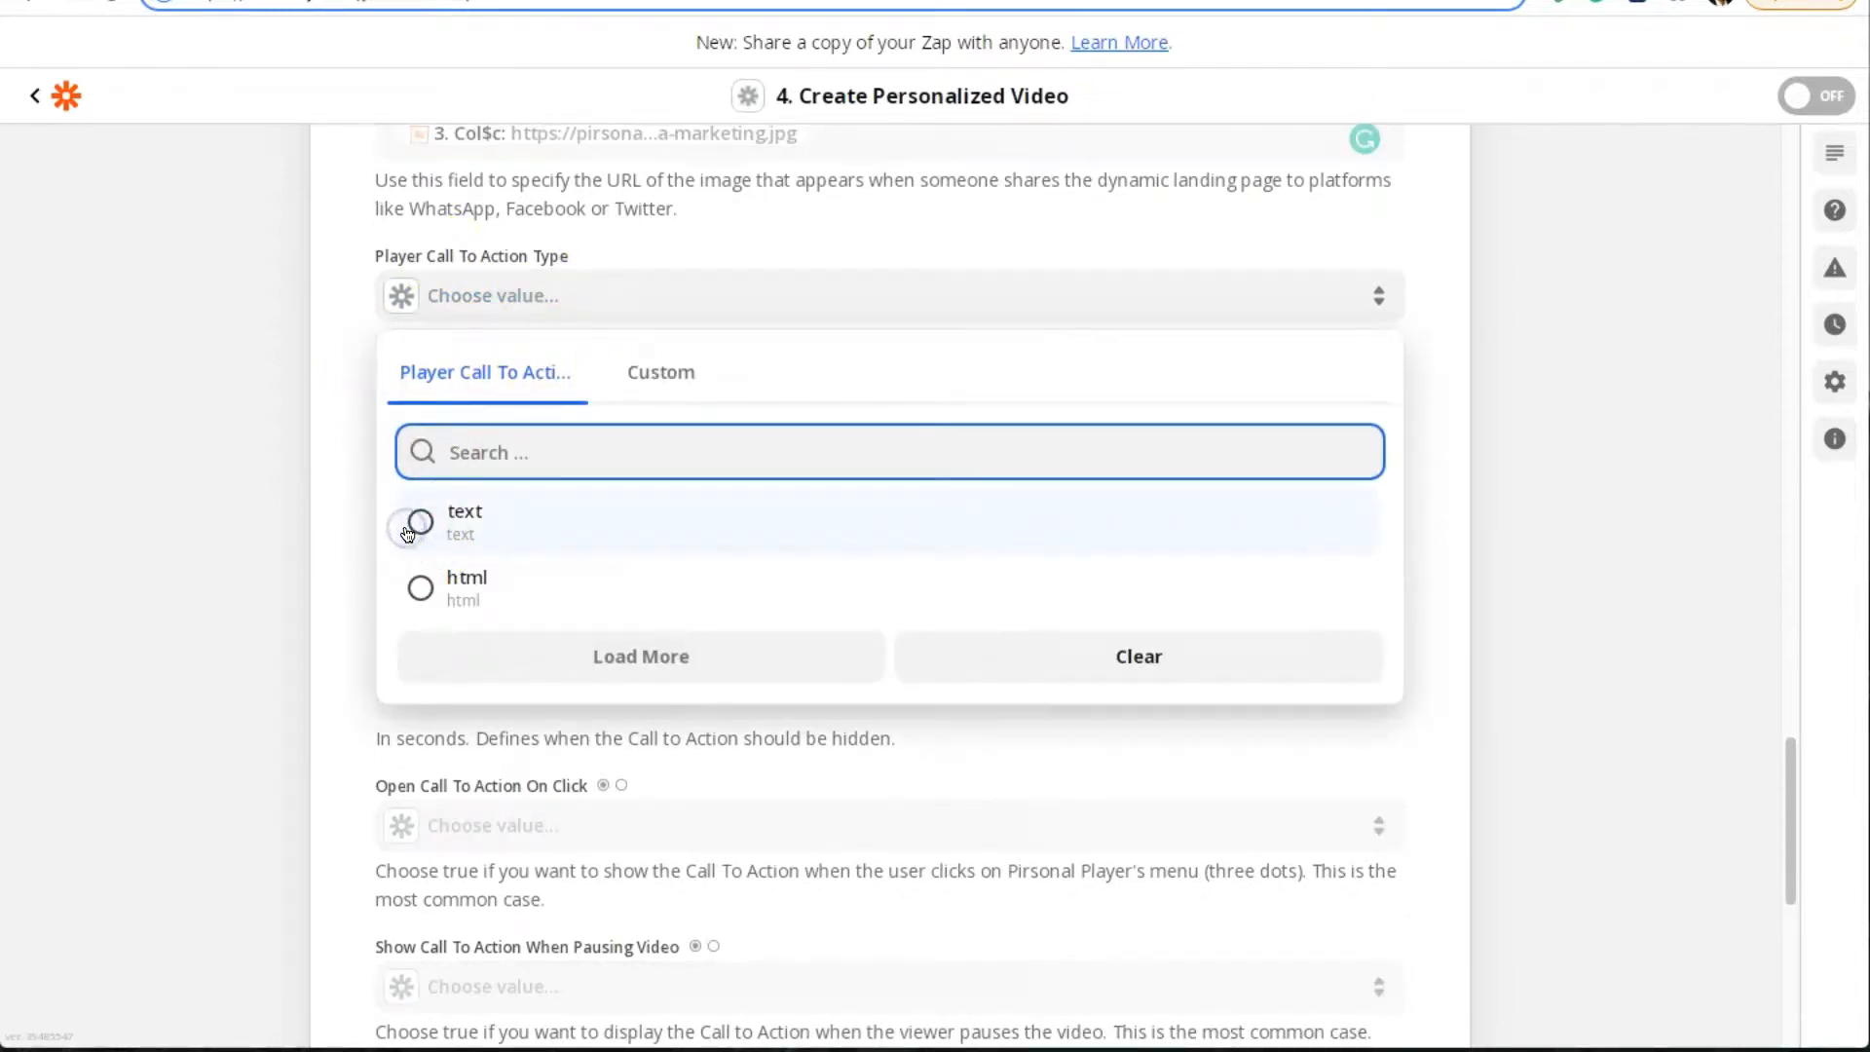
pyautogui.click(425, 538)
# Review the body text, button and timing fields of the text call to action, keeping the type as text
pyautogui.scroll(-1, 396, 537)
pyautogui.click(362, 395)
pyautogui.click(459, 334)
pyautogui.moveTo(363, 304); pyautogui.dragTo(557, 306)
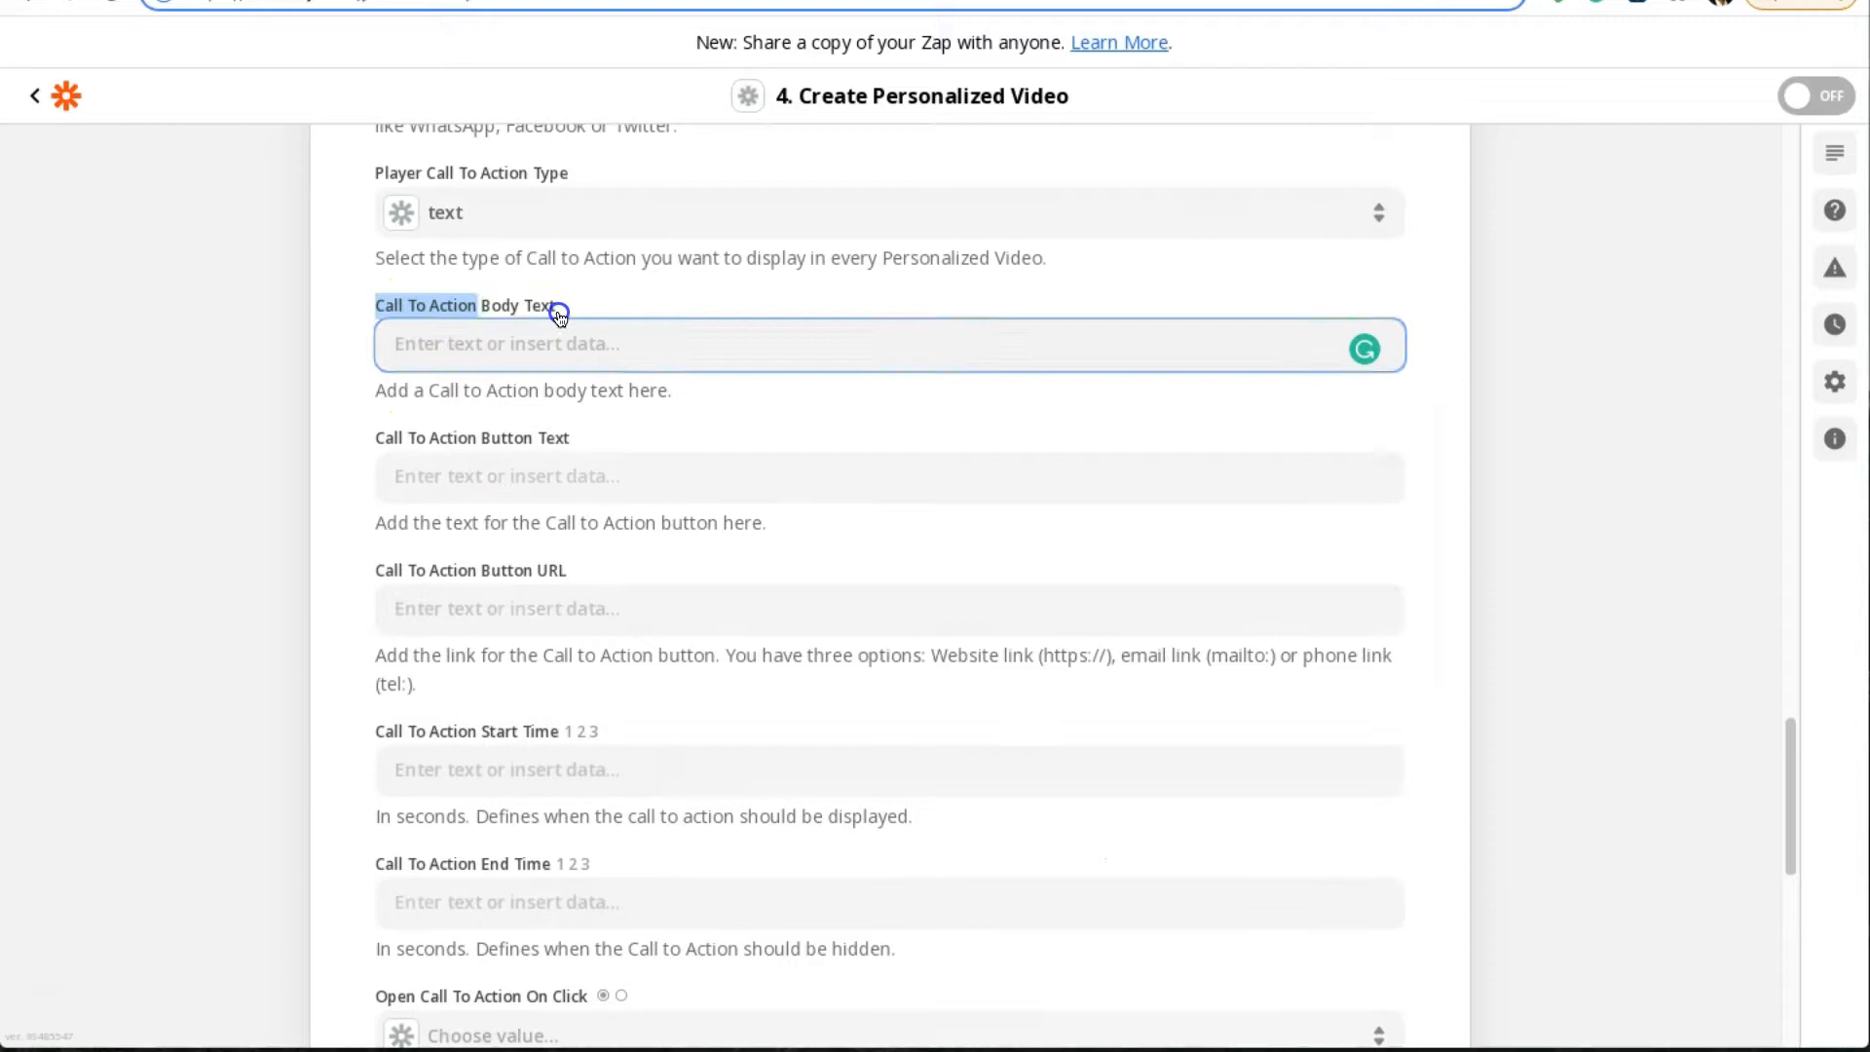
pyautogui.click(492, 215)
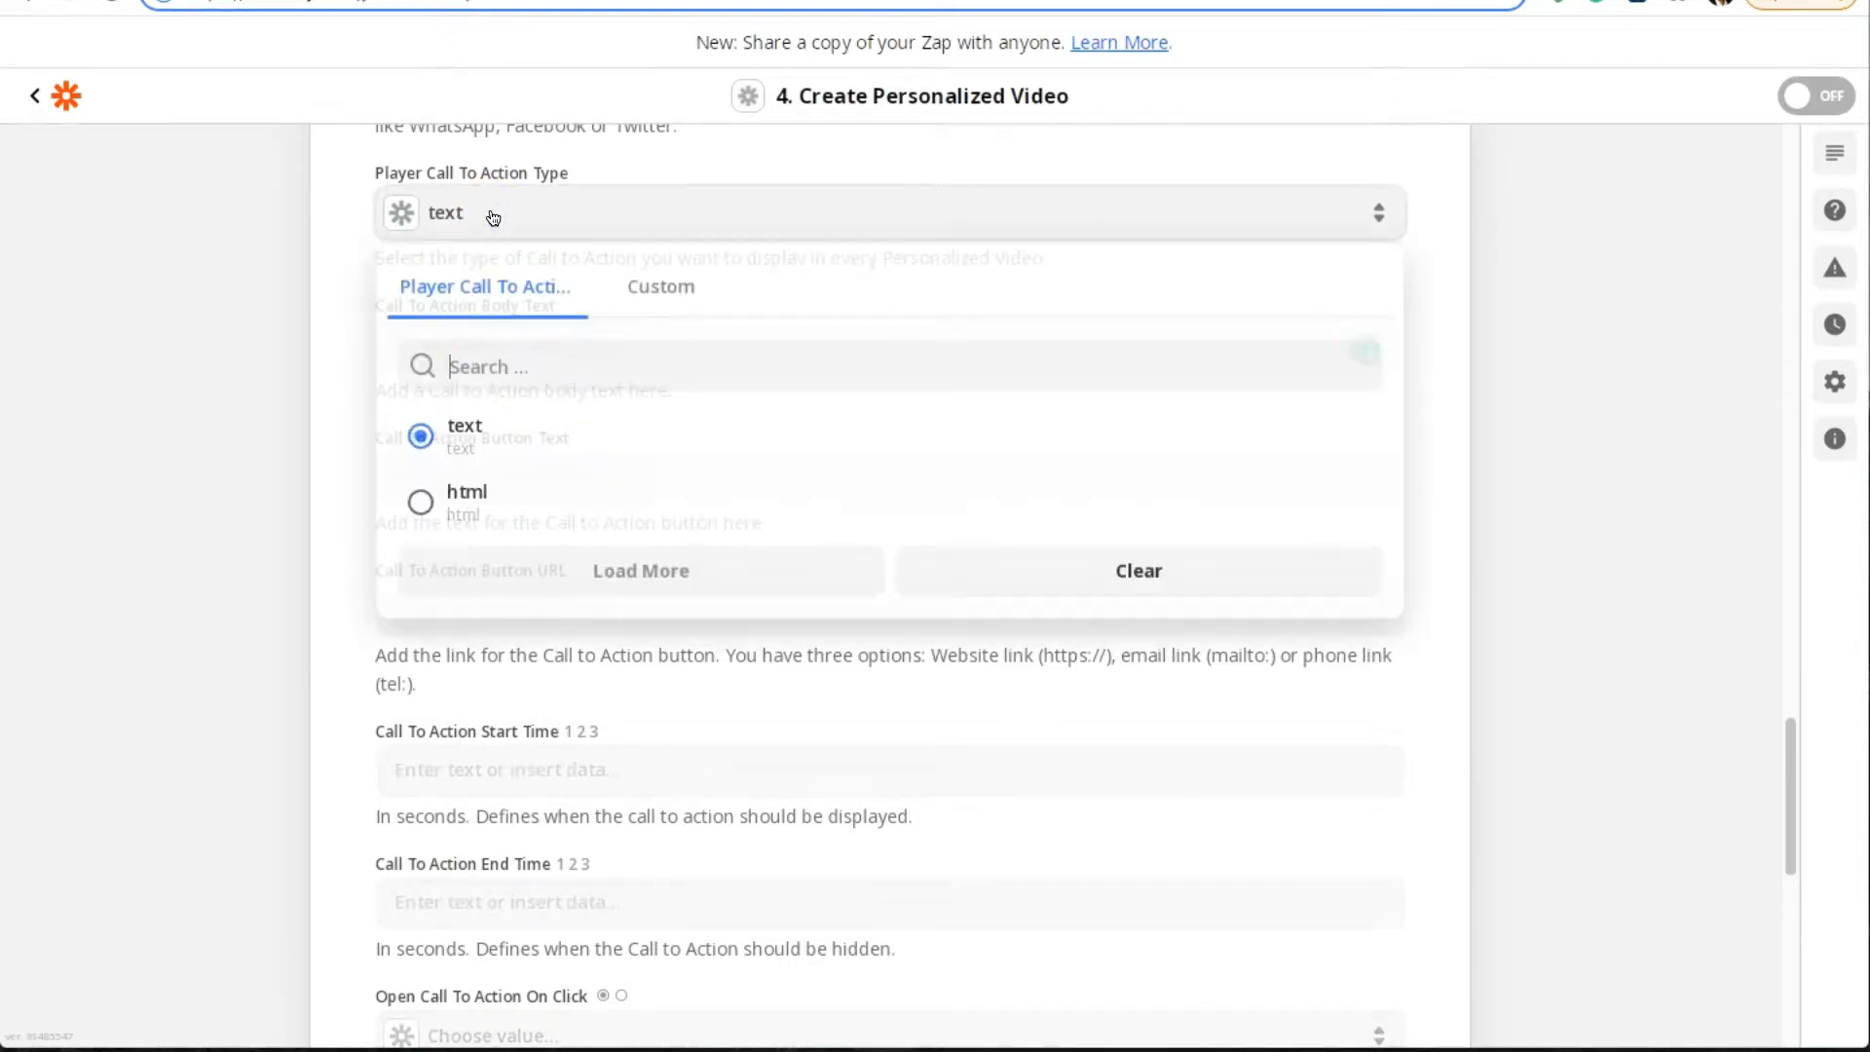
pyautogui.click(347, 272)
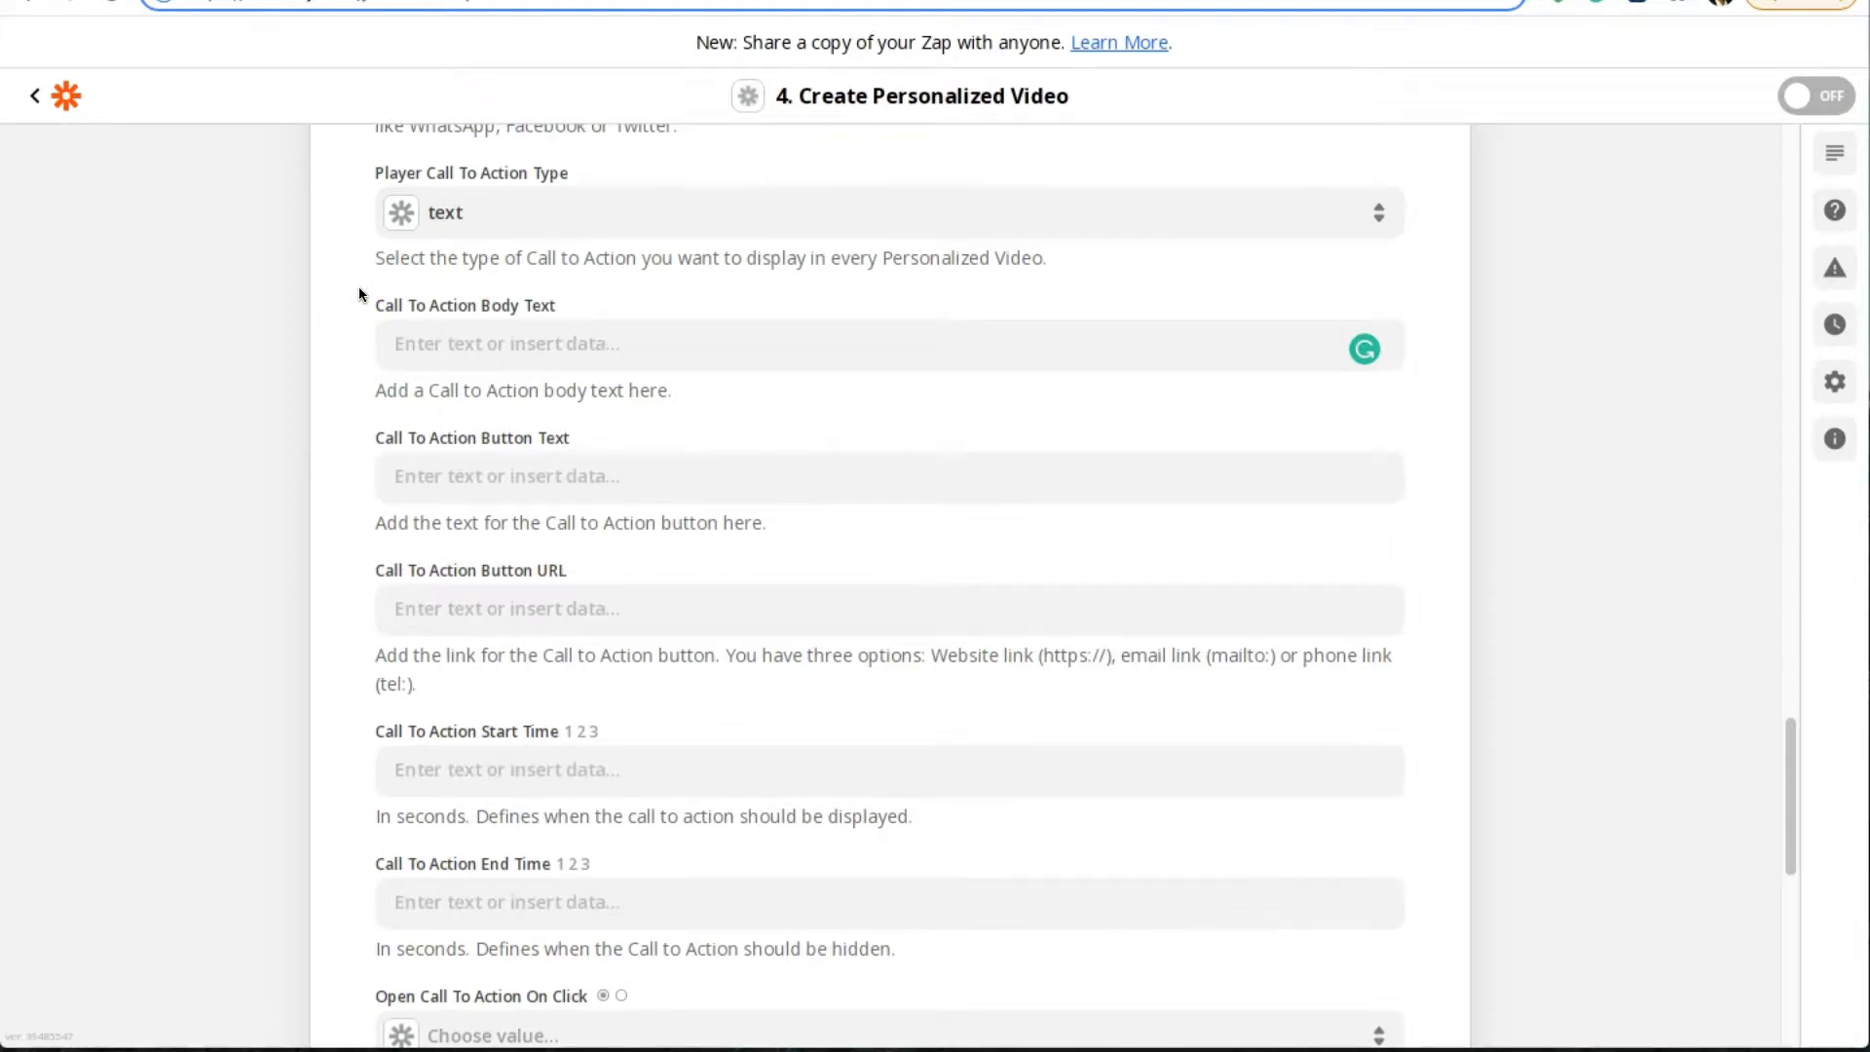
pyautogui.click(351, 323)
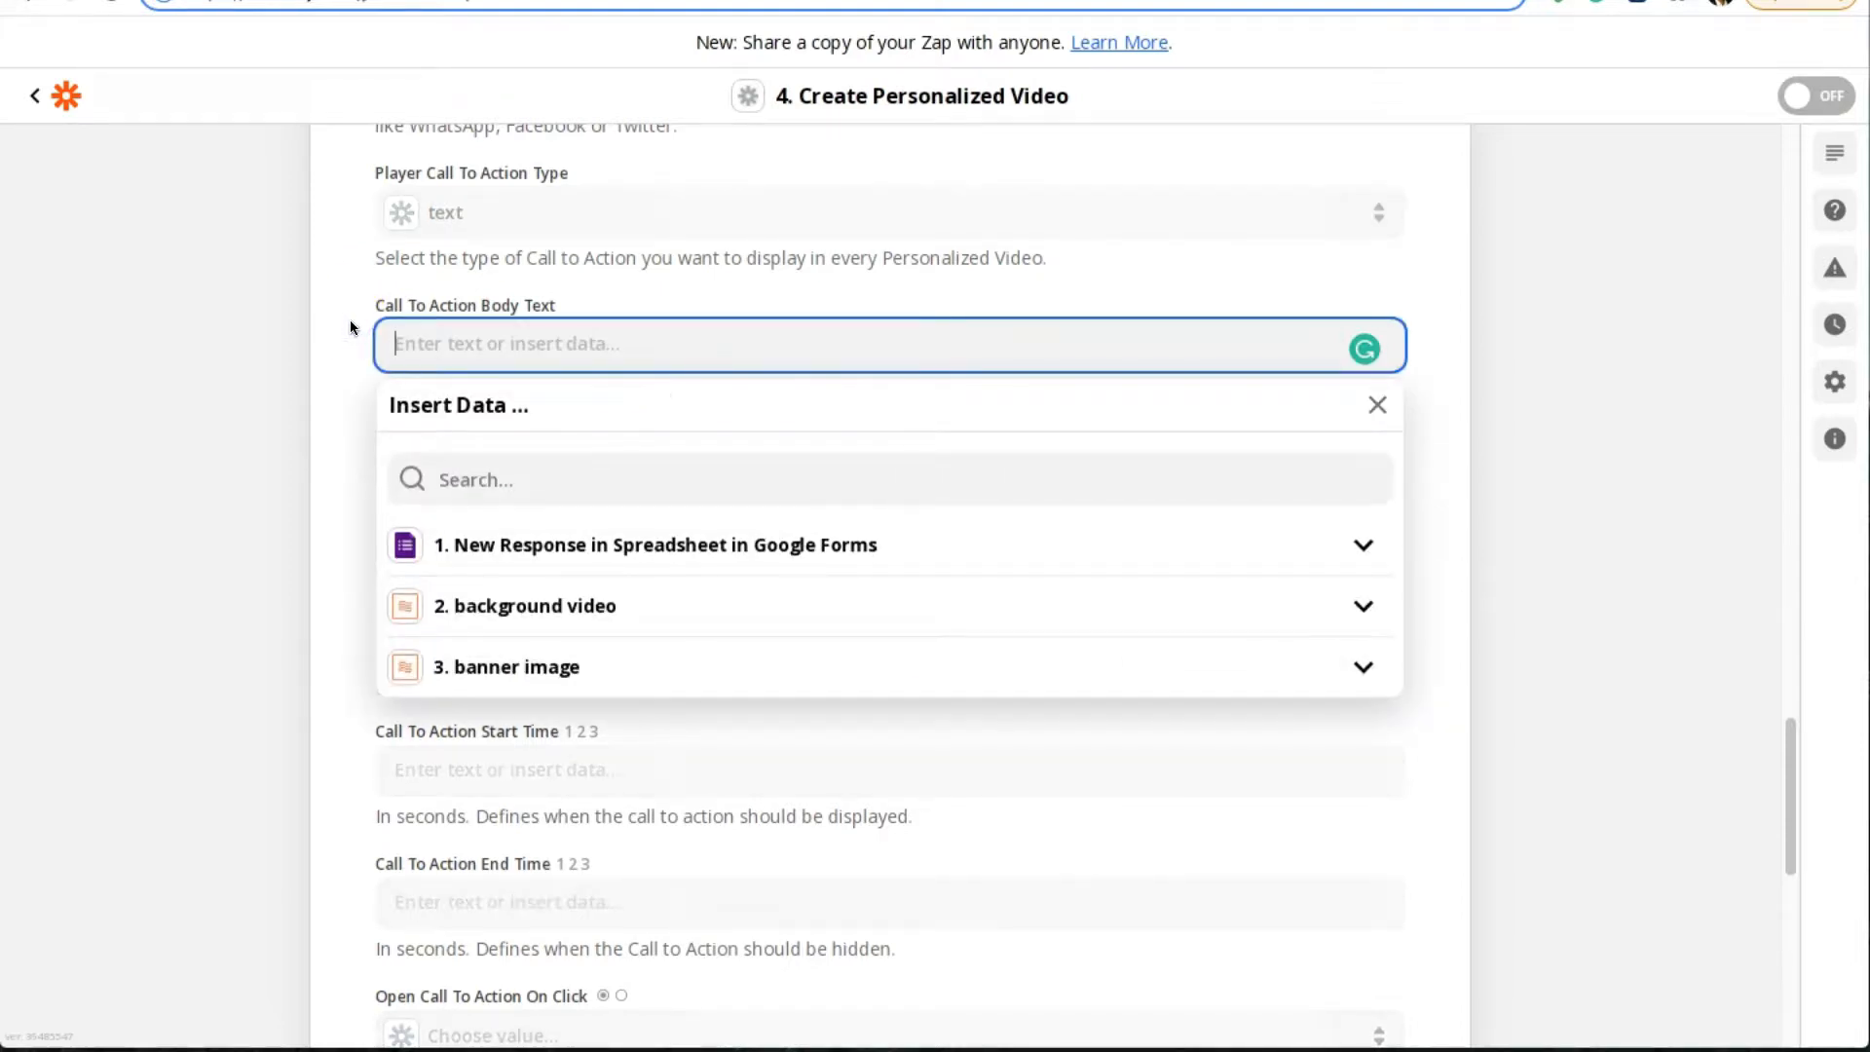
pyautogui.click(352, 321)
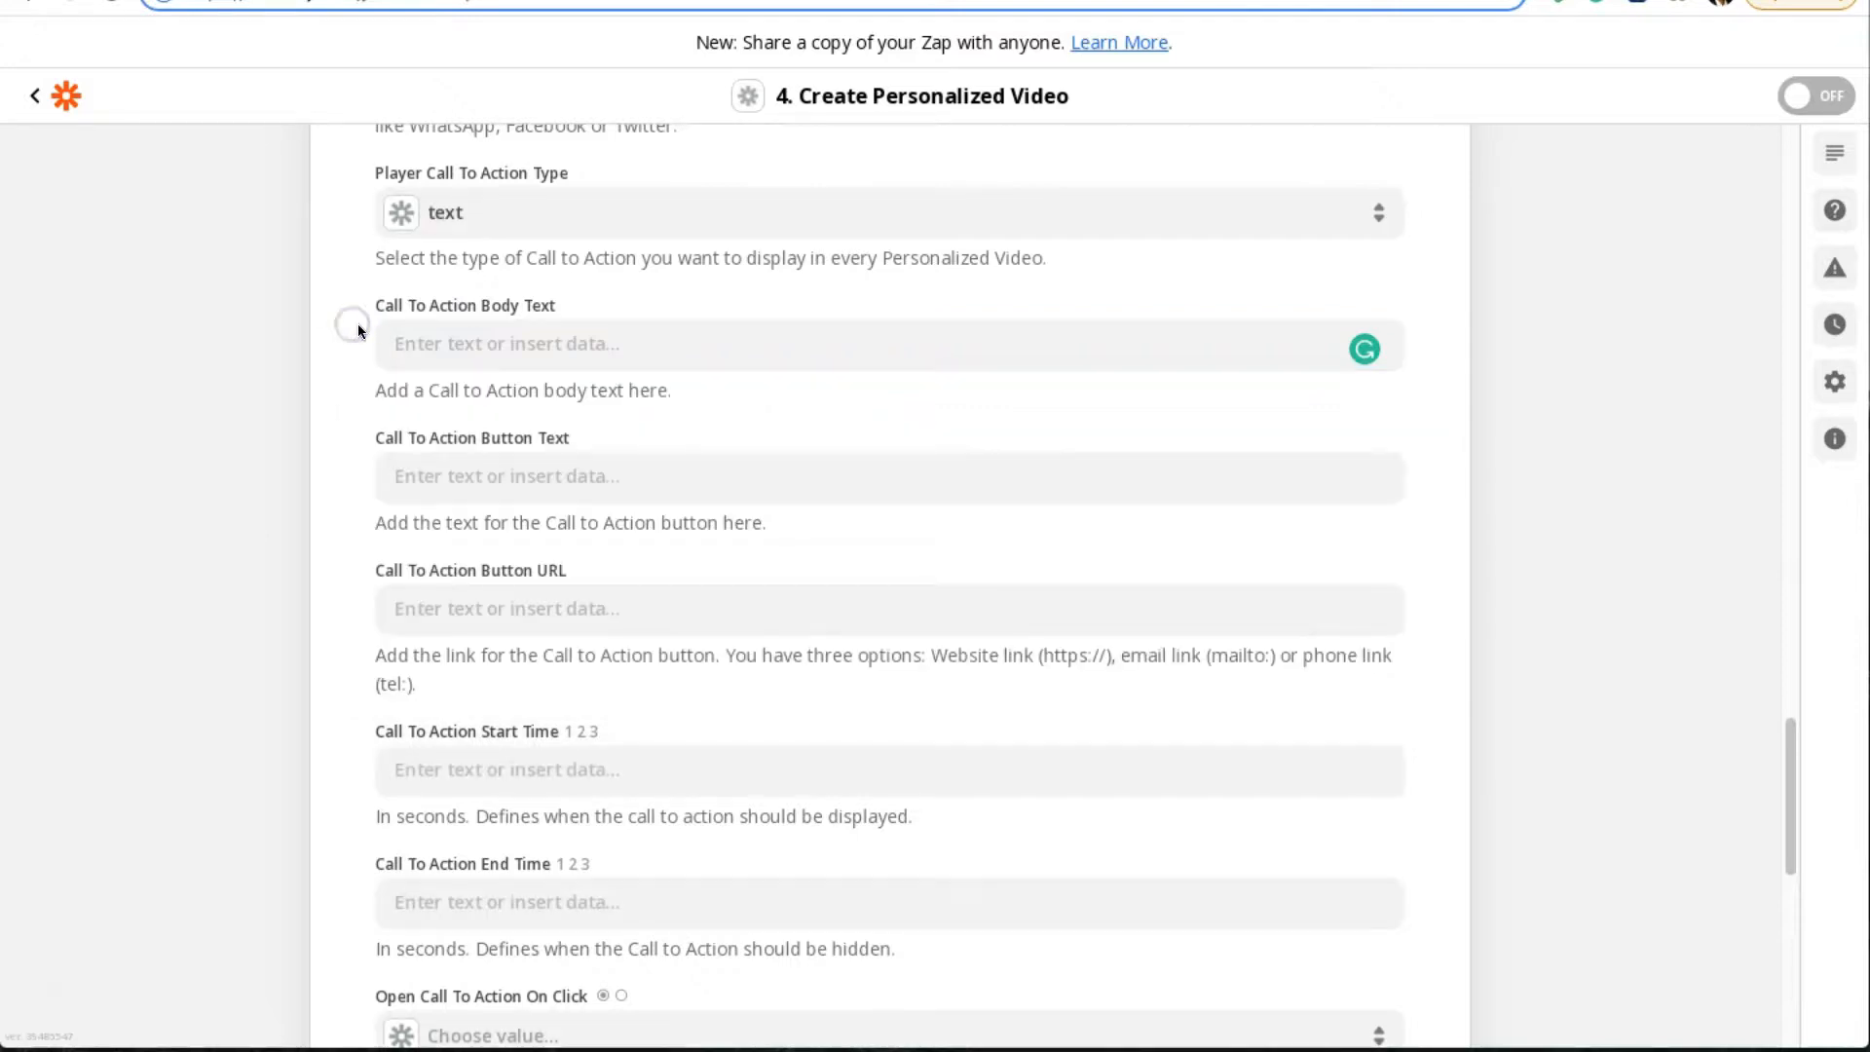
# Copy the call-to-action sentence that follows the first name in the video overlay on the sample landing page
pyautogui.click(438, 343)
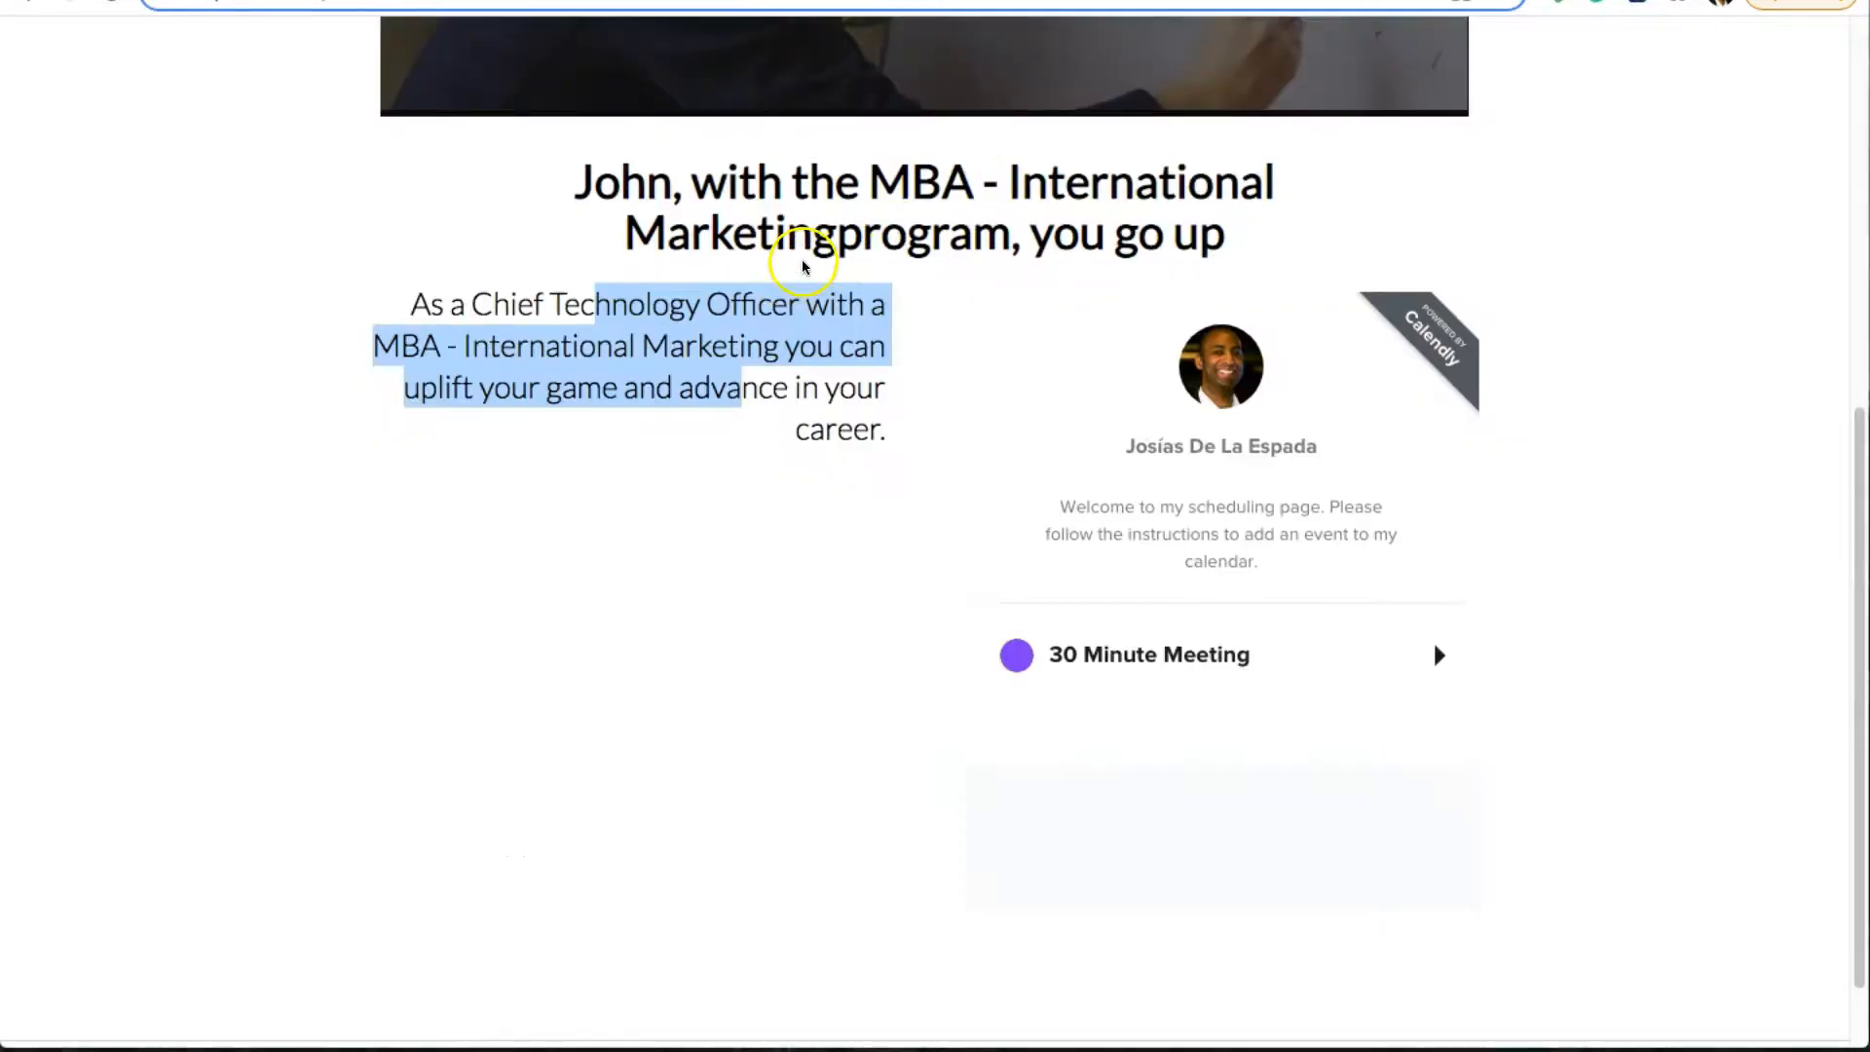
pyautogui.scroll(8, 794, 265)
pyautogui.moveTo(573, 387); pyautogui.dragTo(1108, 487)
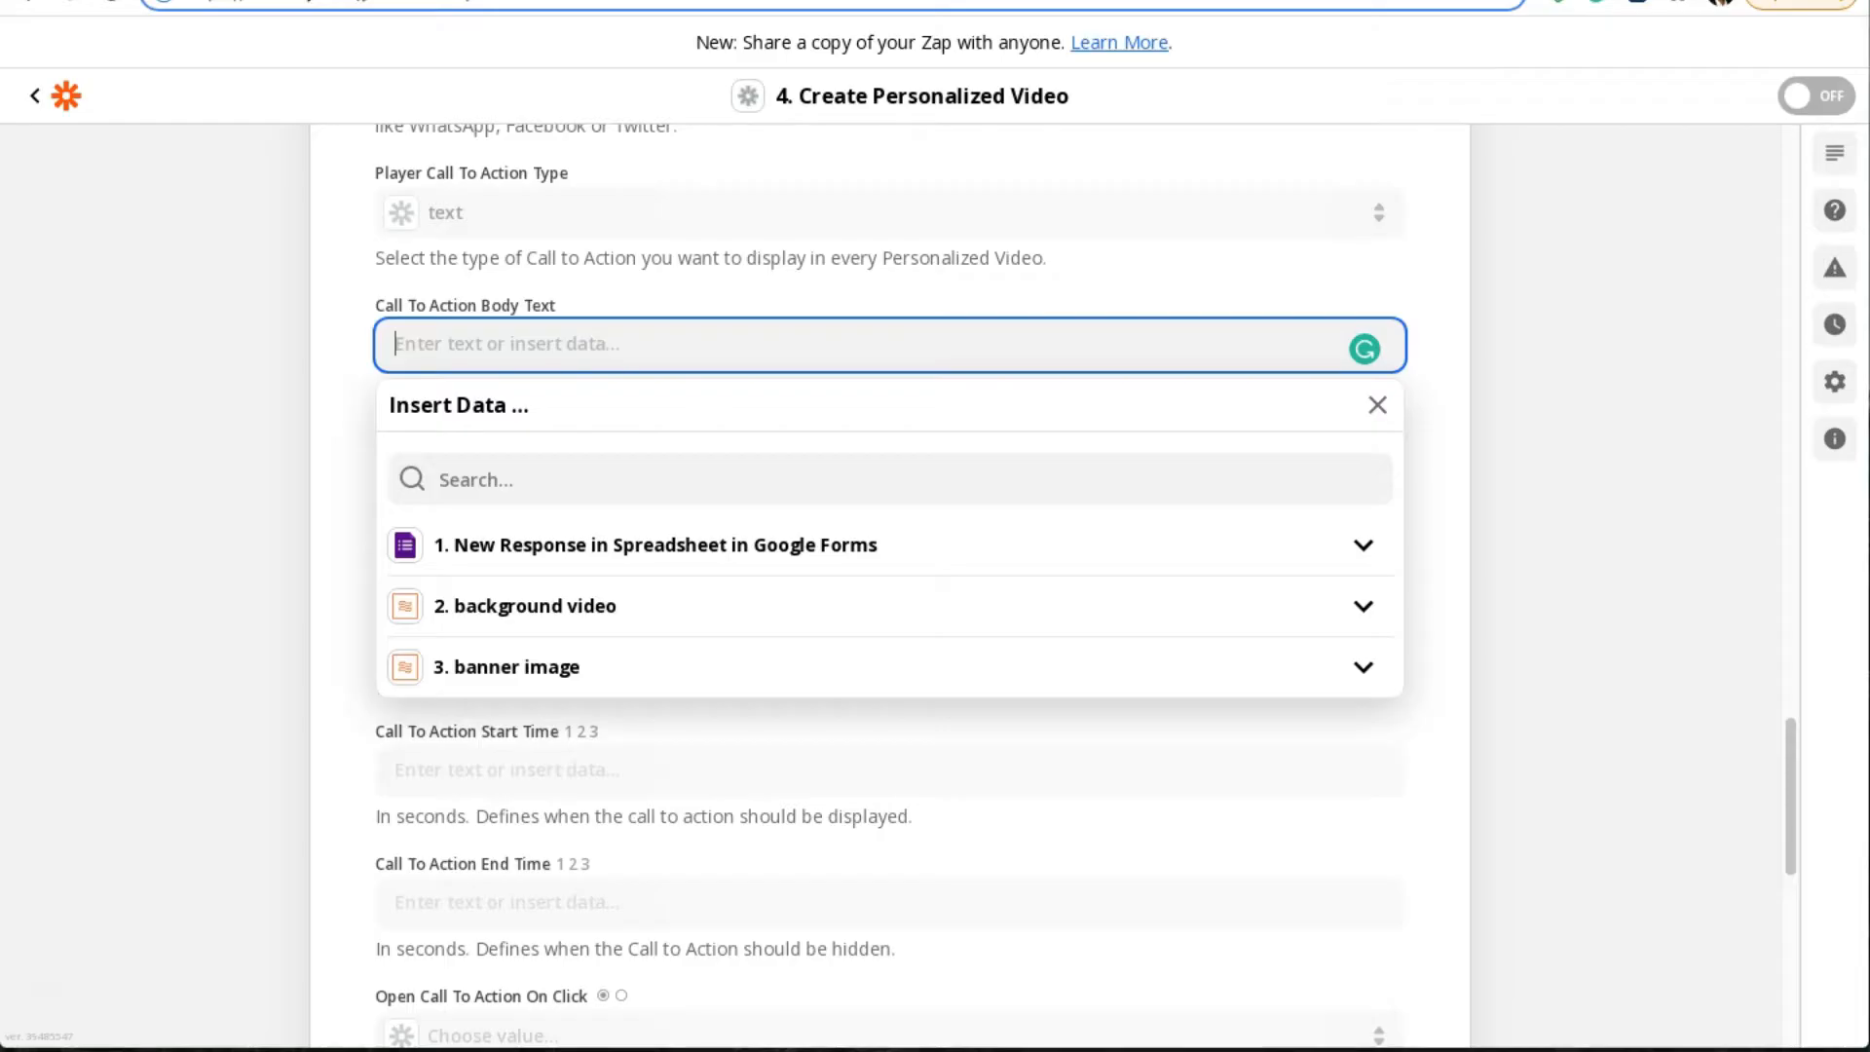
# Fill Call To Action Body Text with First Name and ", learn how other MBA - International Marketing peers advanced in their careers with this program."
pyautogui.click(572, 363)
pyautogui.click(535, 329)
pyautogui.click(670, 540)
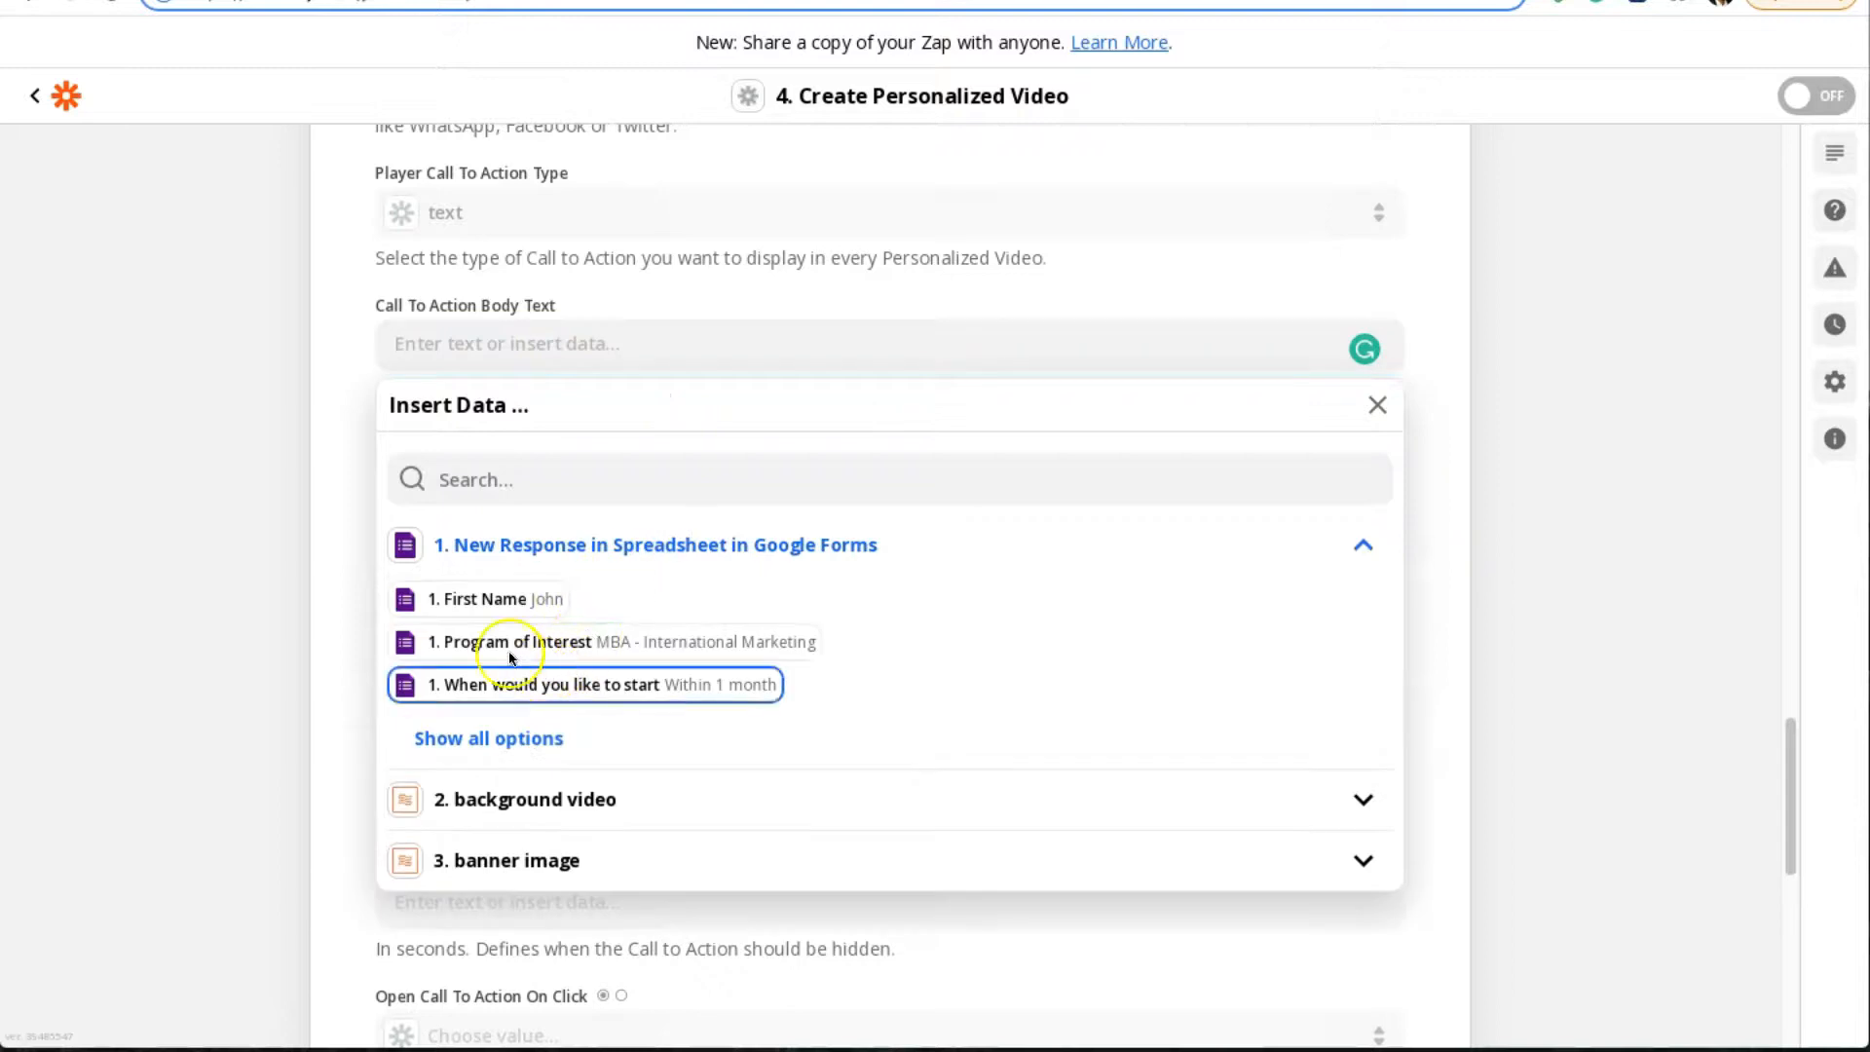
pyautogui.click(504, 601)
pyautogui.write(',')
pyautogui.write('Learn how other MBA - International Marketing peers advanced in their careers with this program.')
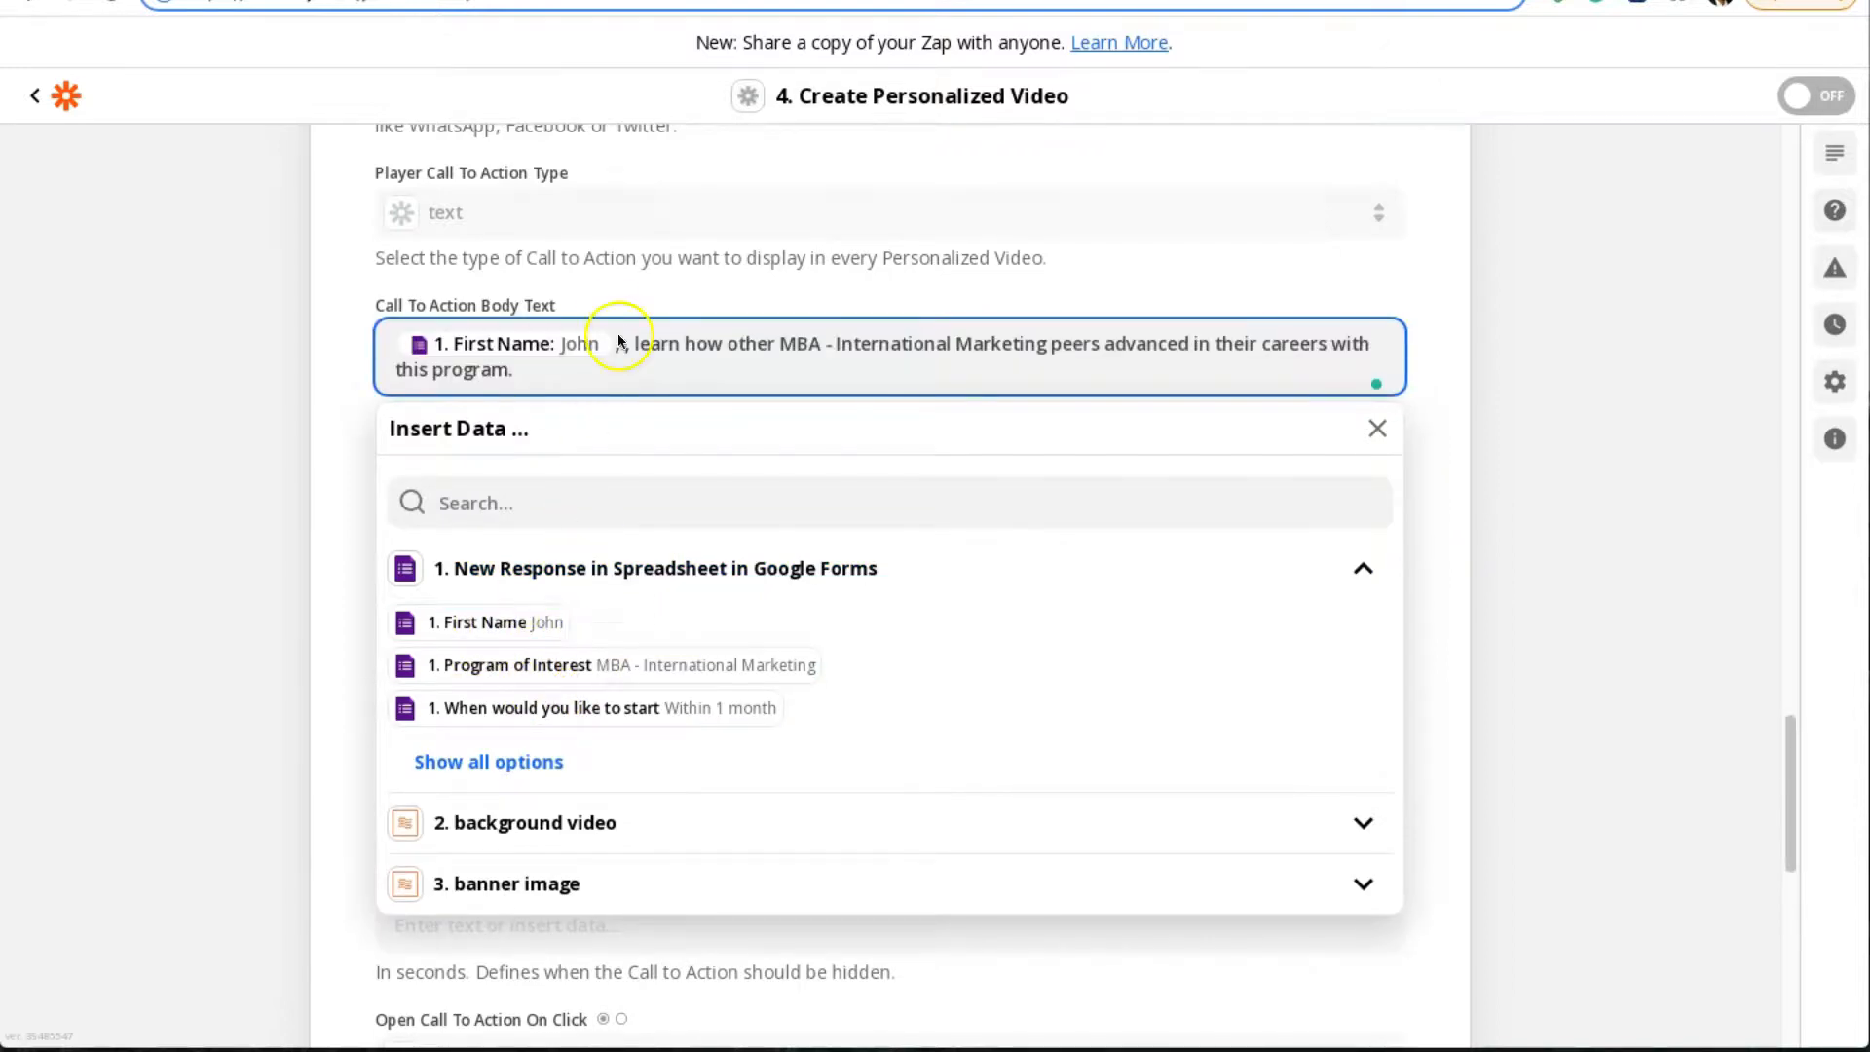
pyautogui.press('BackSpace')
pyautogui.press('BackSpace')
# Replace "MBA - International Marketing" in the Call To Action Body Text with the mapped Program of Interest answer
pyautogui.moveTo(768, 344); pyautogui.dragTo(1036, 346)
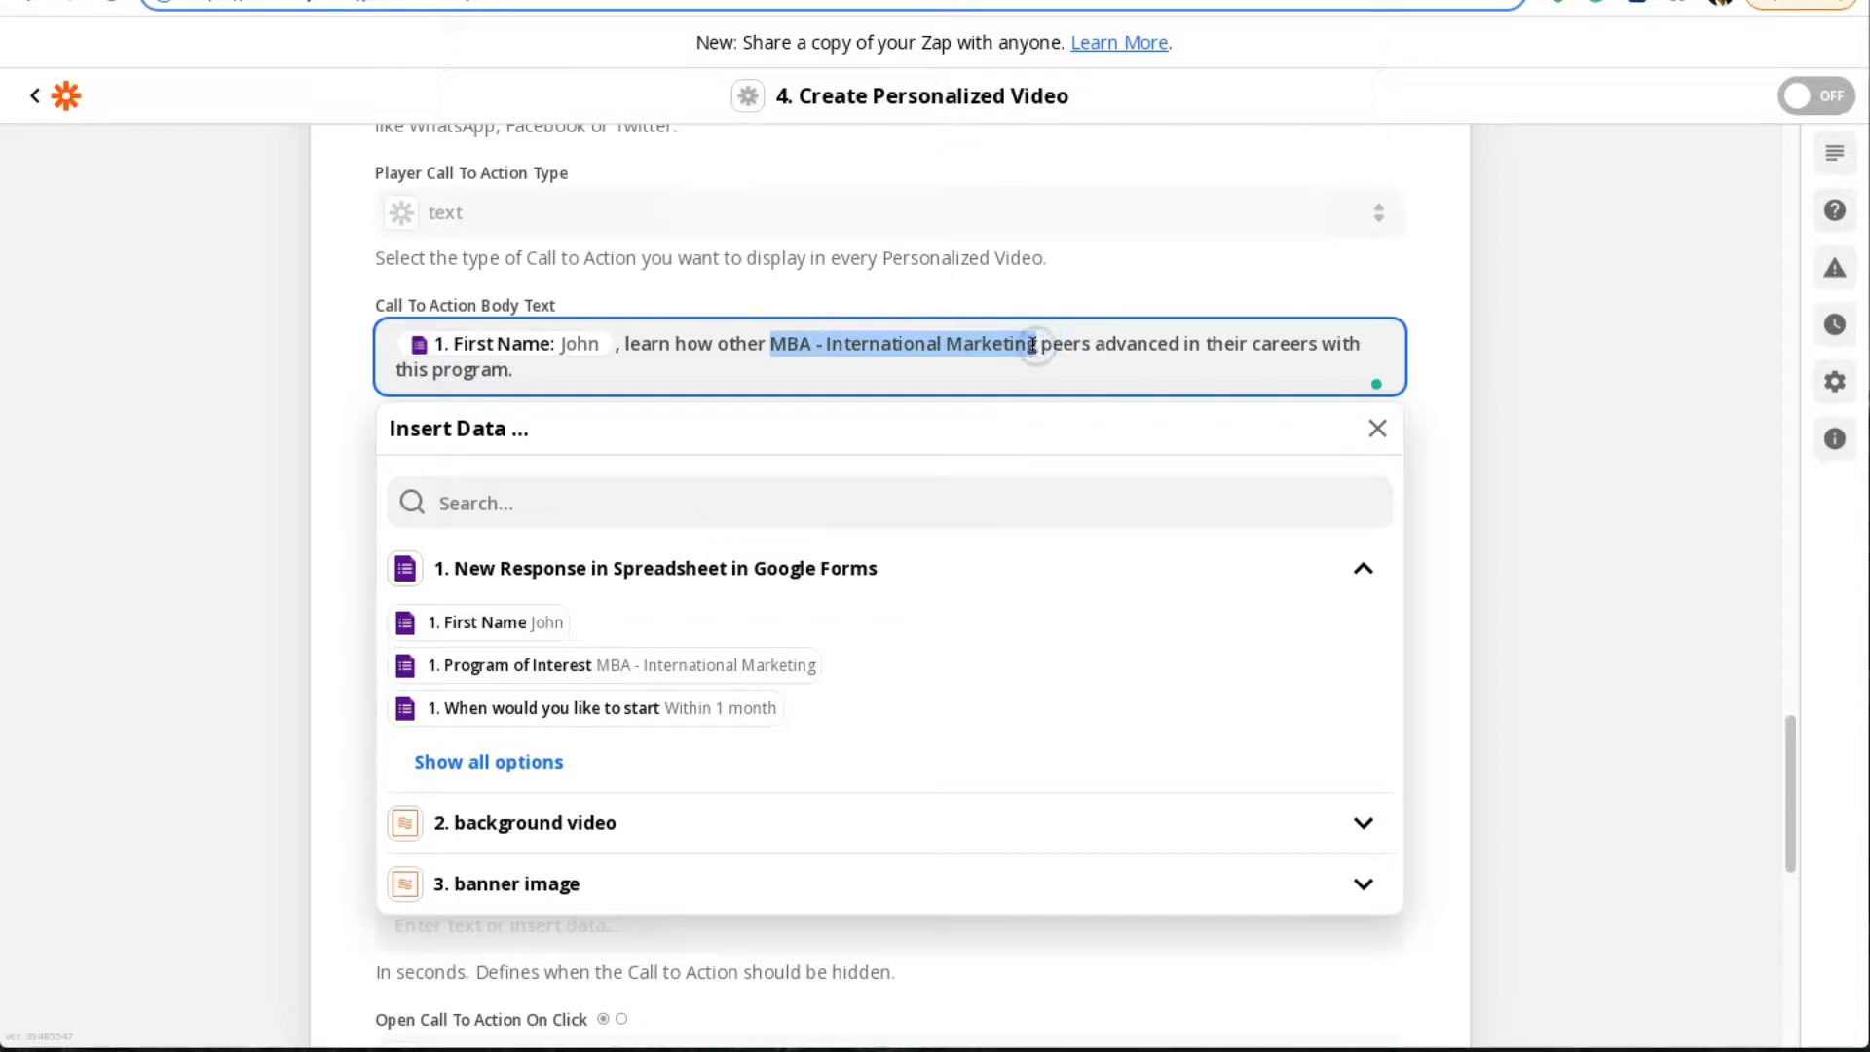
pyautogui.press('BackSpace')
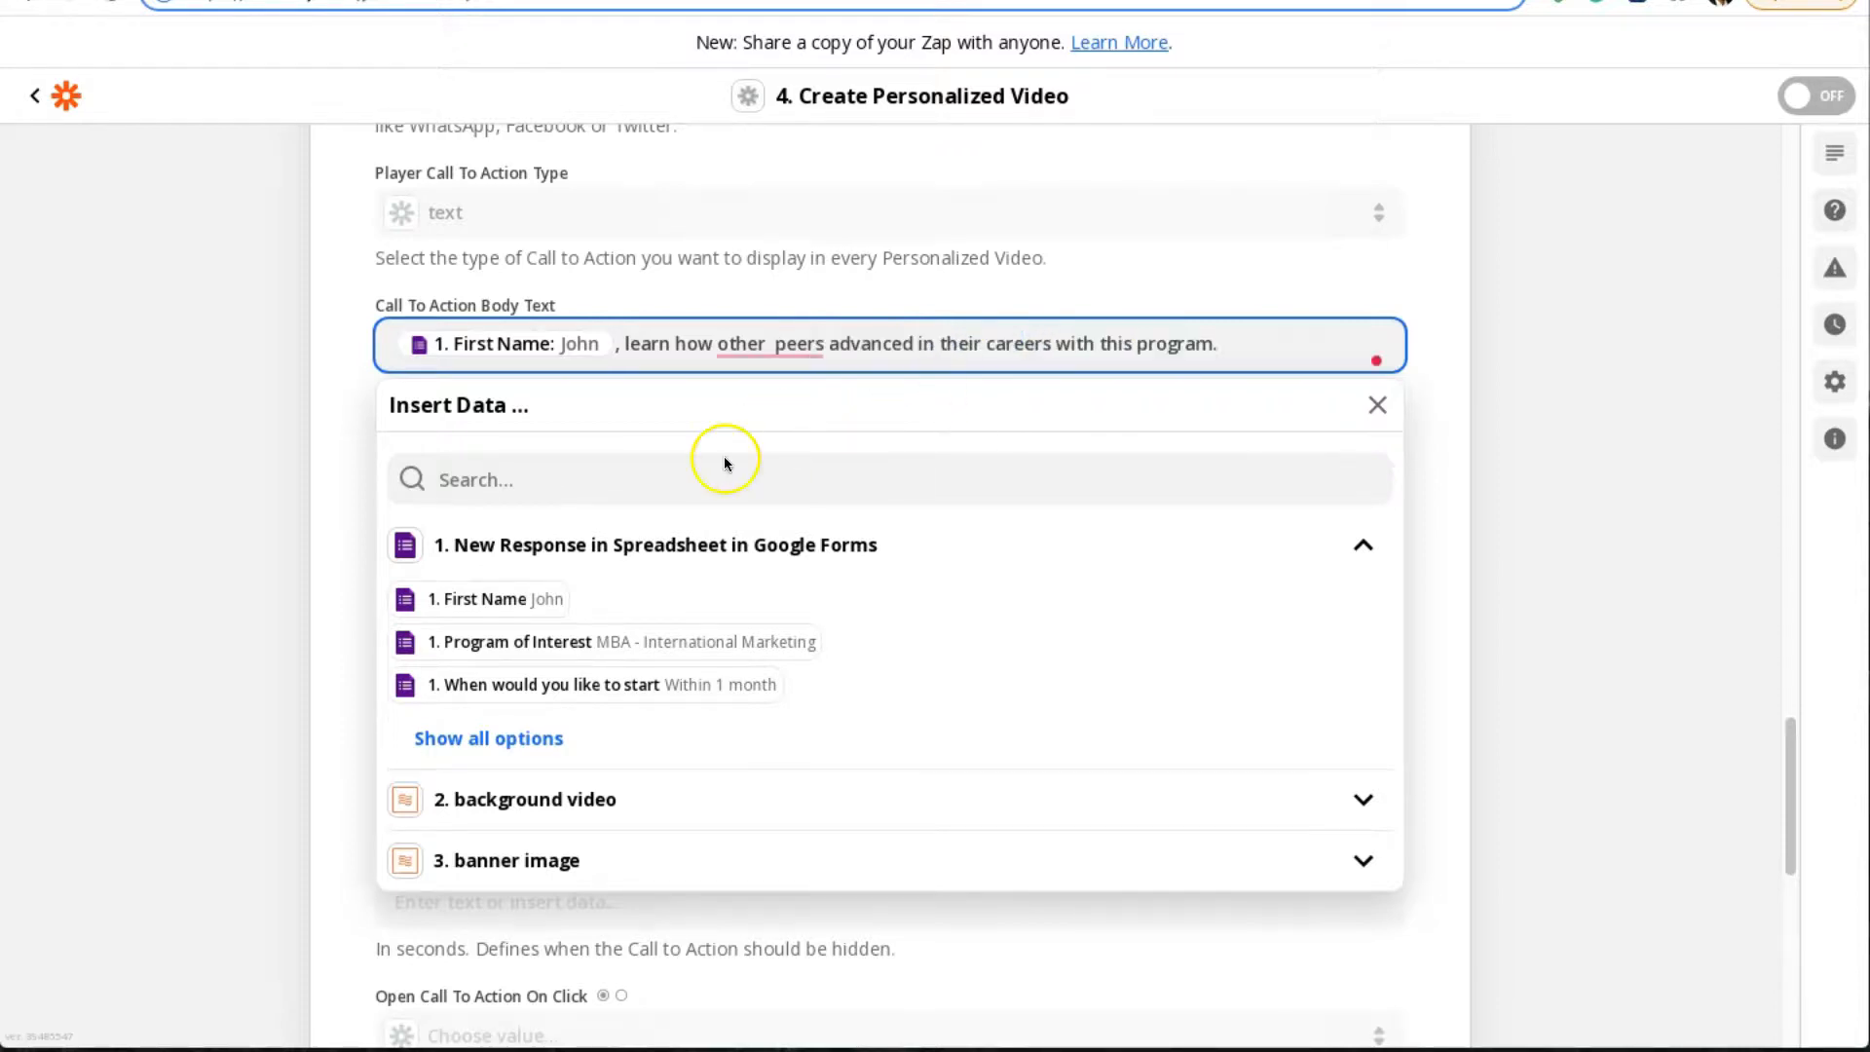
pyautogui.click(543, 640)
pyautogui.moveTo(754, 343)
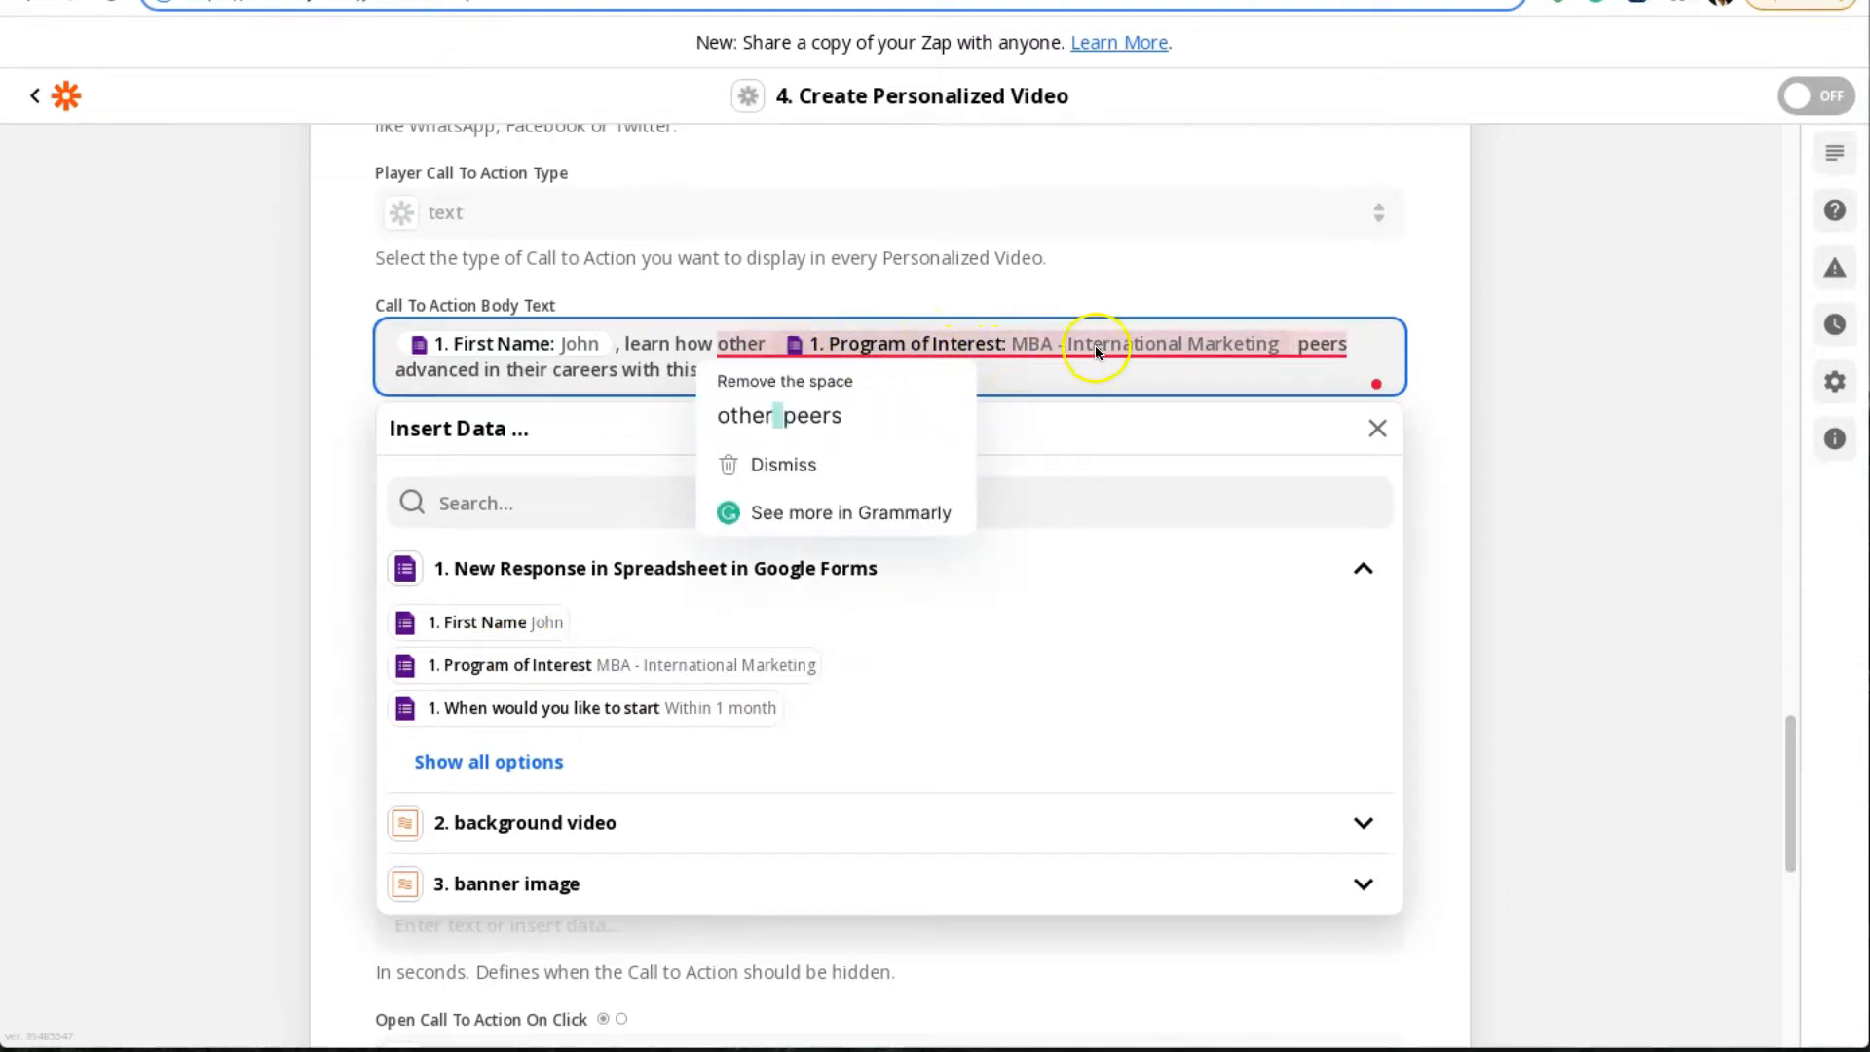
pyautogui.click(1300, 343)
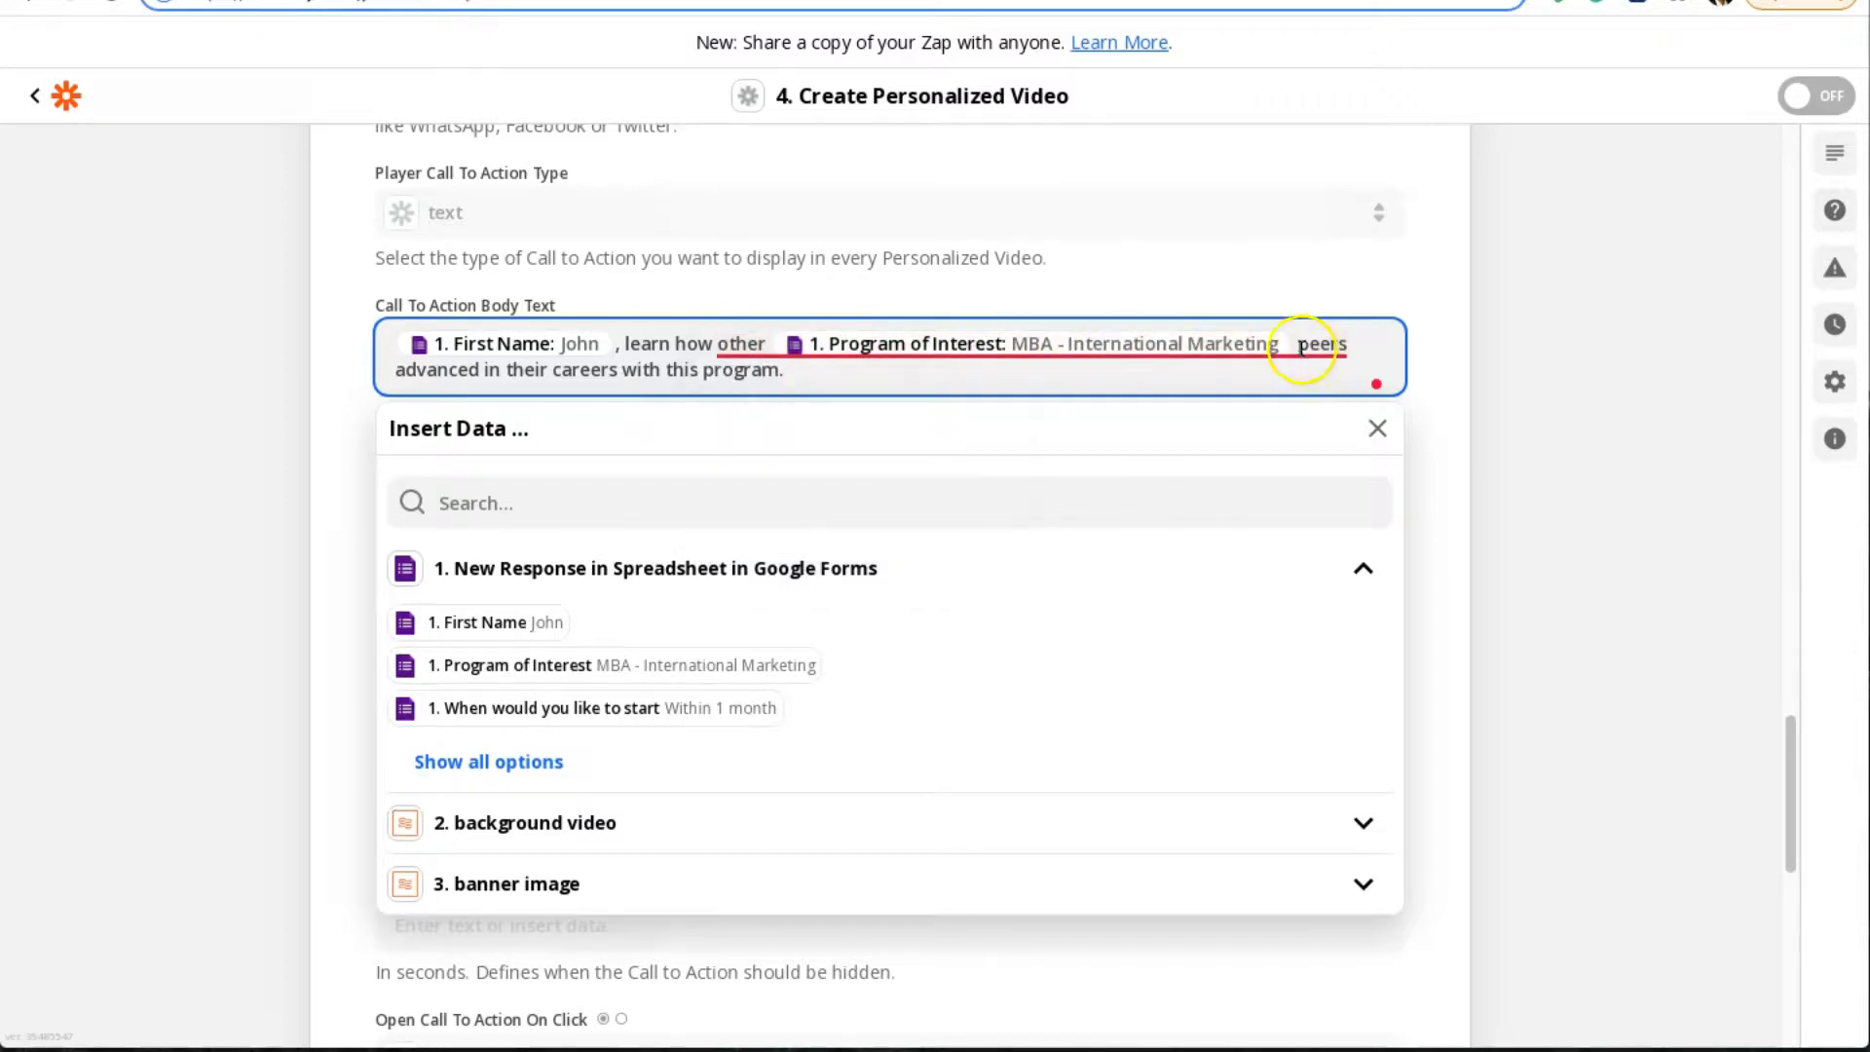
pyautogui.click(1633, 319)
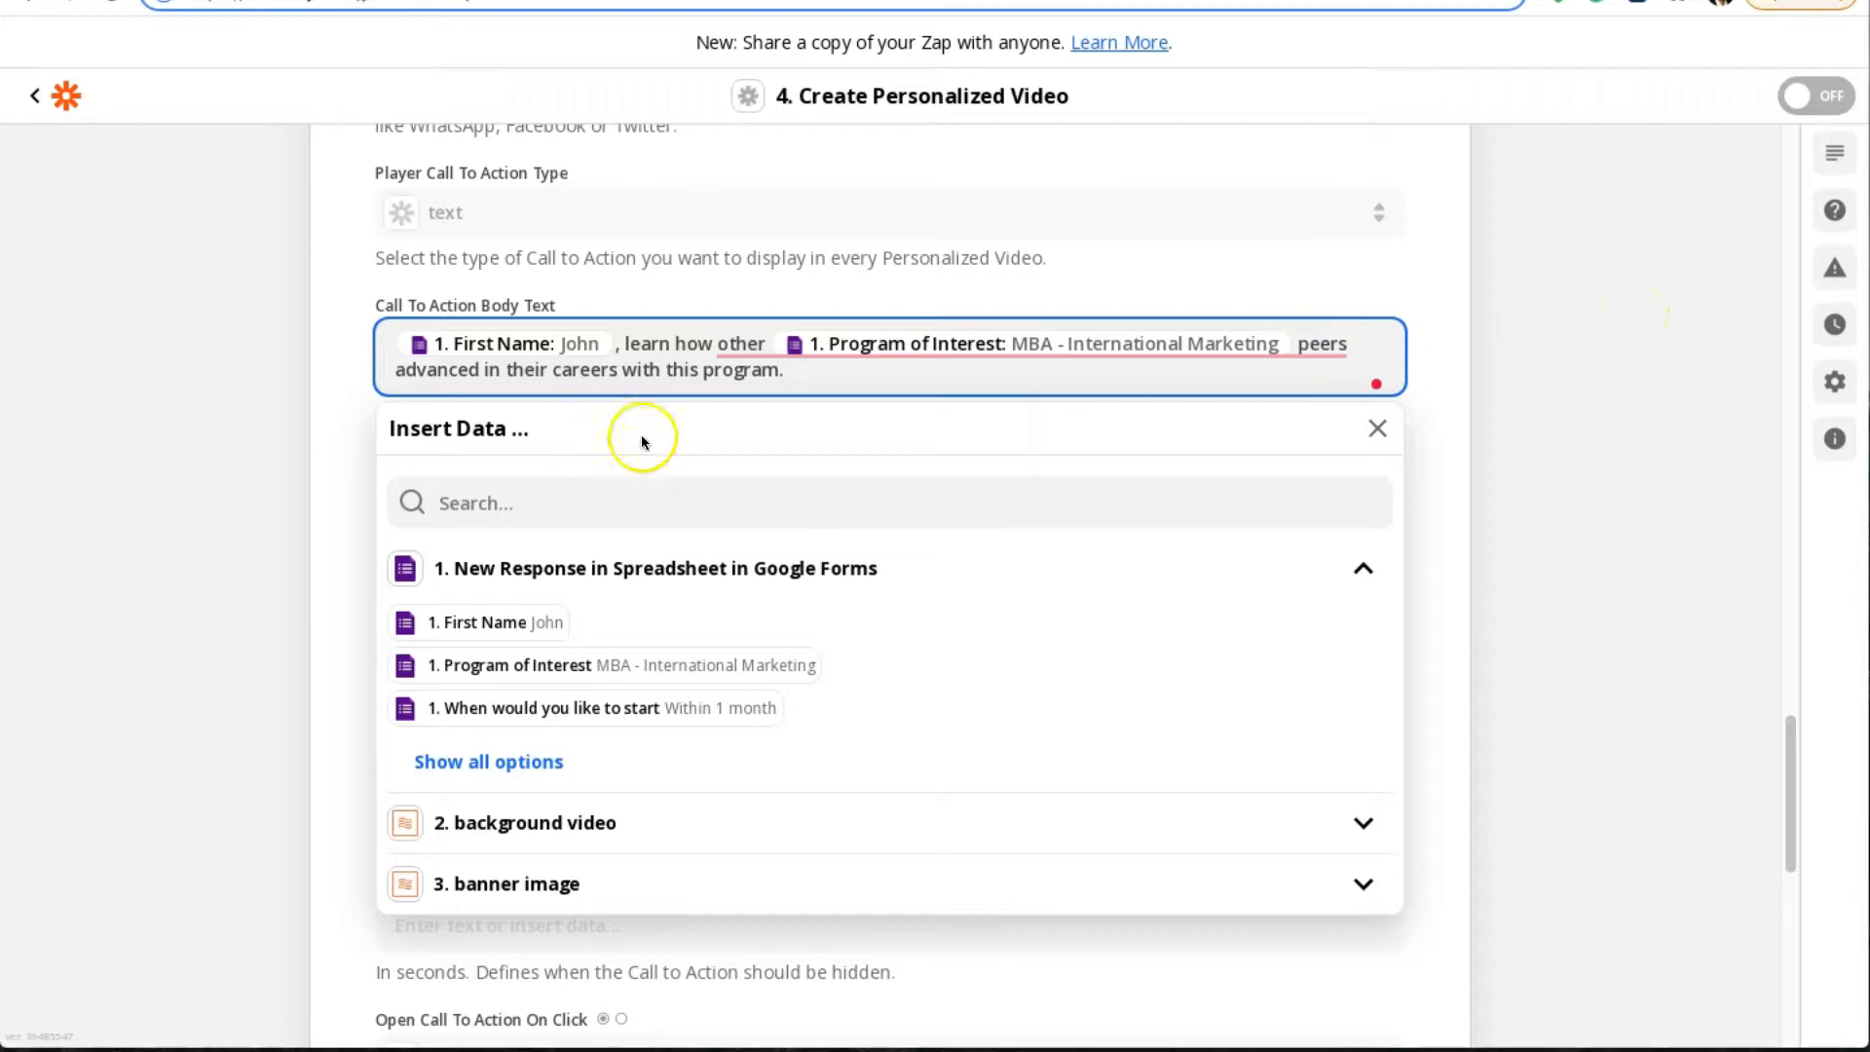
pyautogui.click(335, 446)
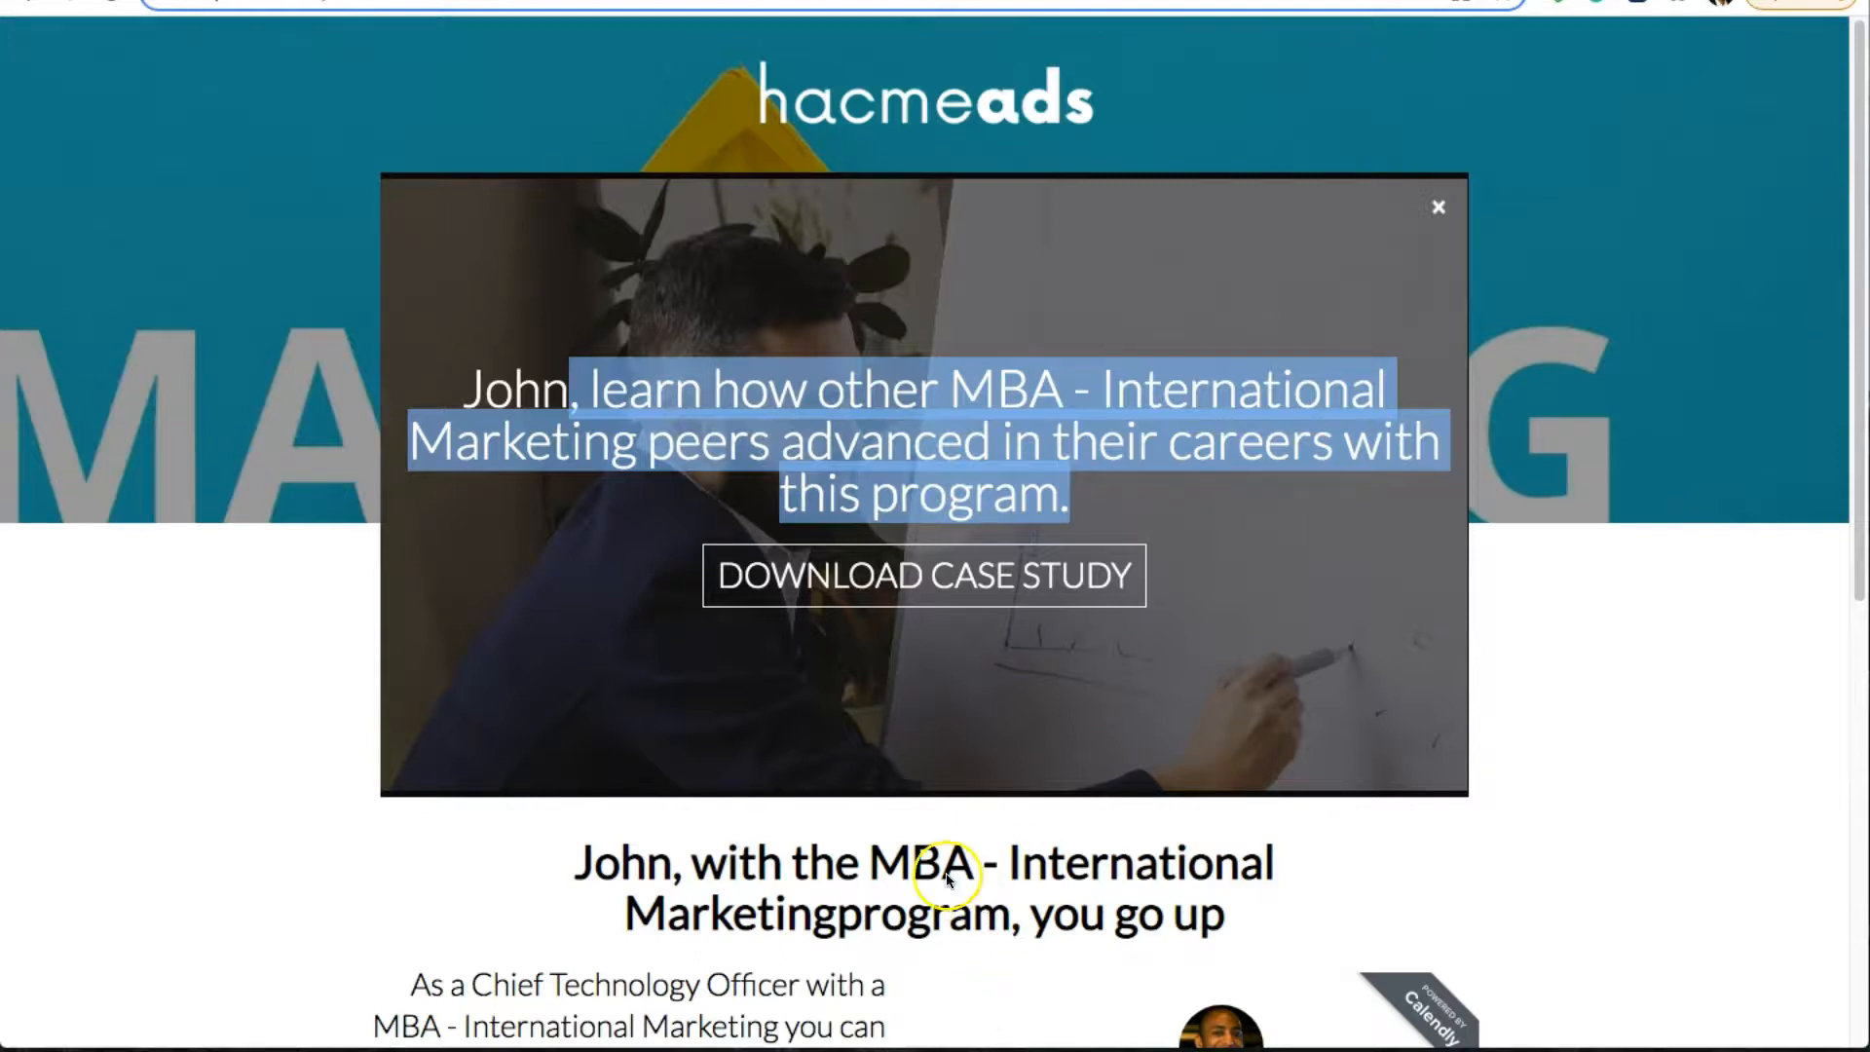
# Review the personalized headline and description below the video on the sample landing page, and return to the Zap
pyautogui.scroll(-2, 1194, 804)
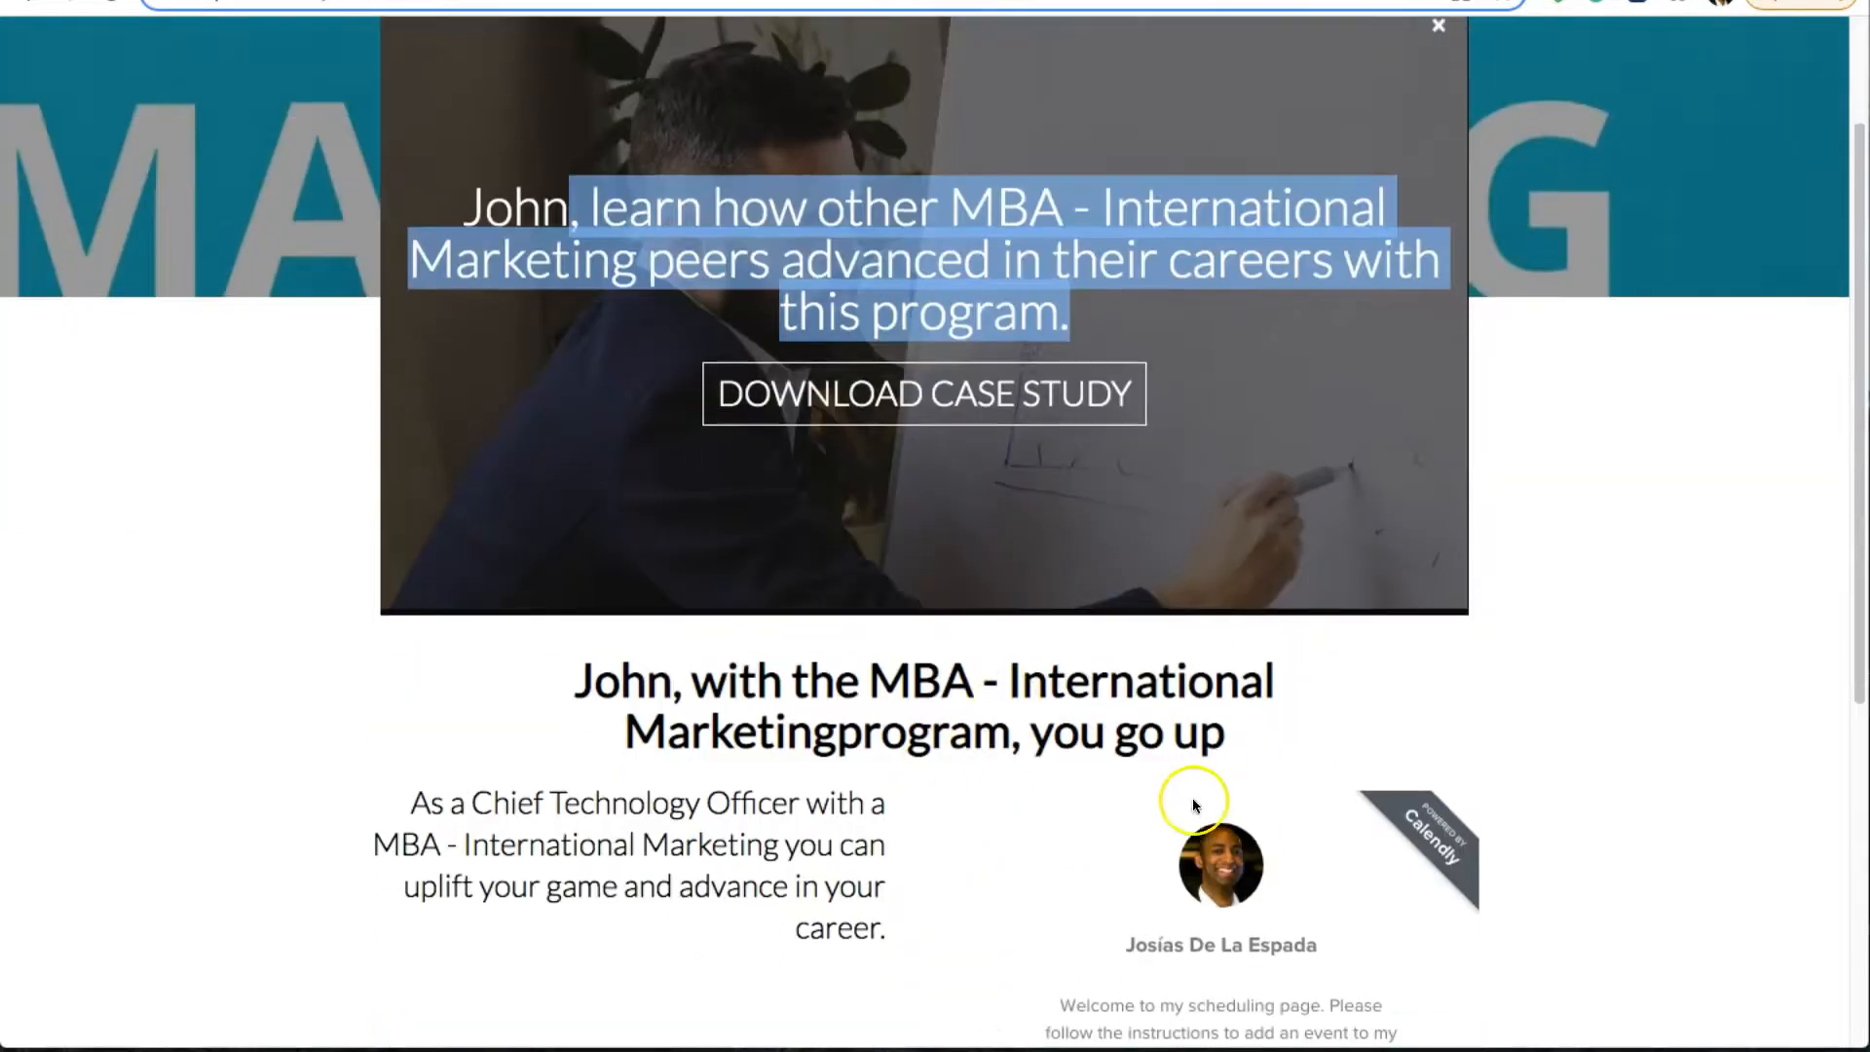
pyautogui.click(699, 828)
pyautogui.doubleClick(753, 701)
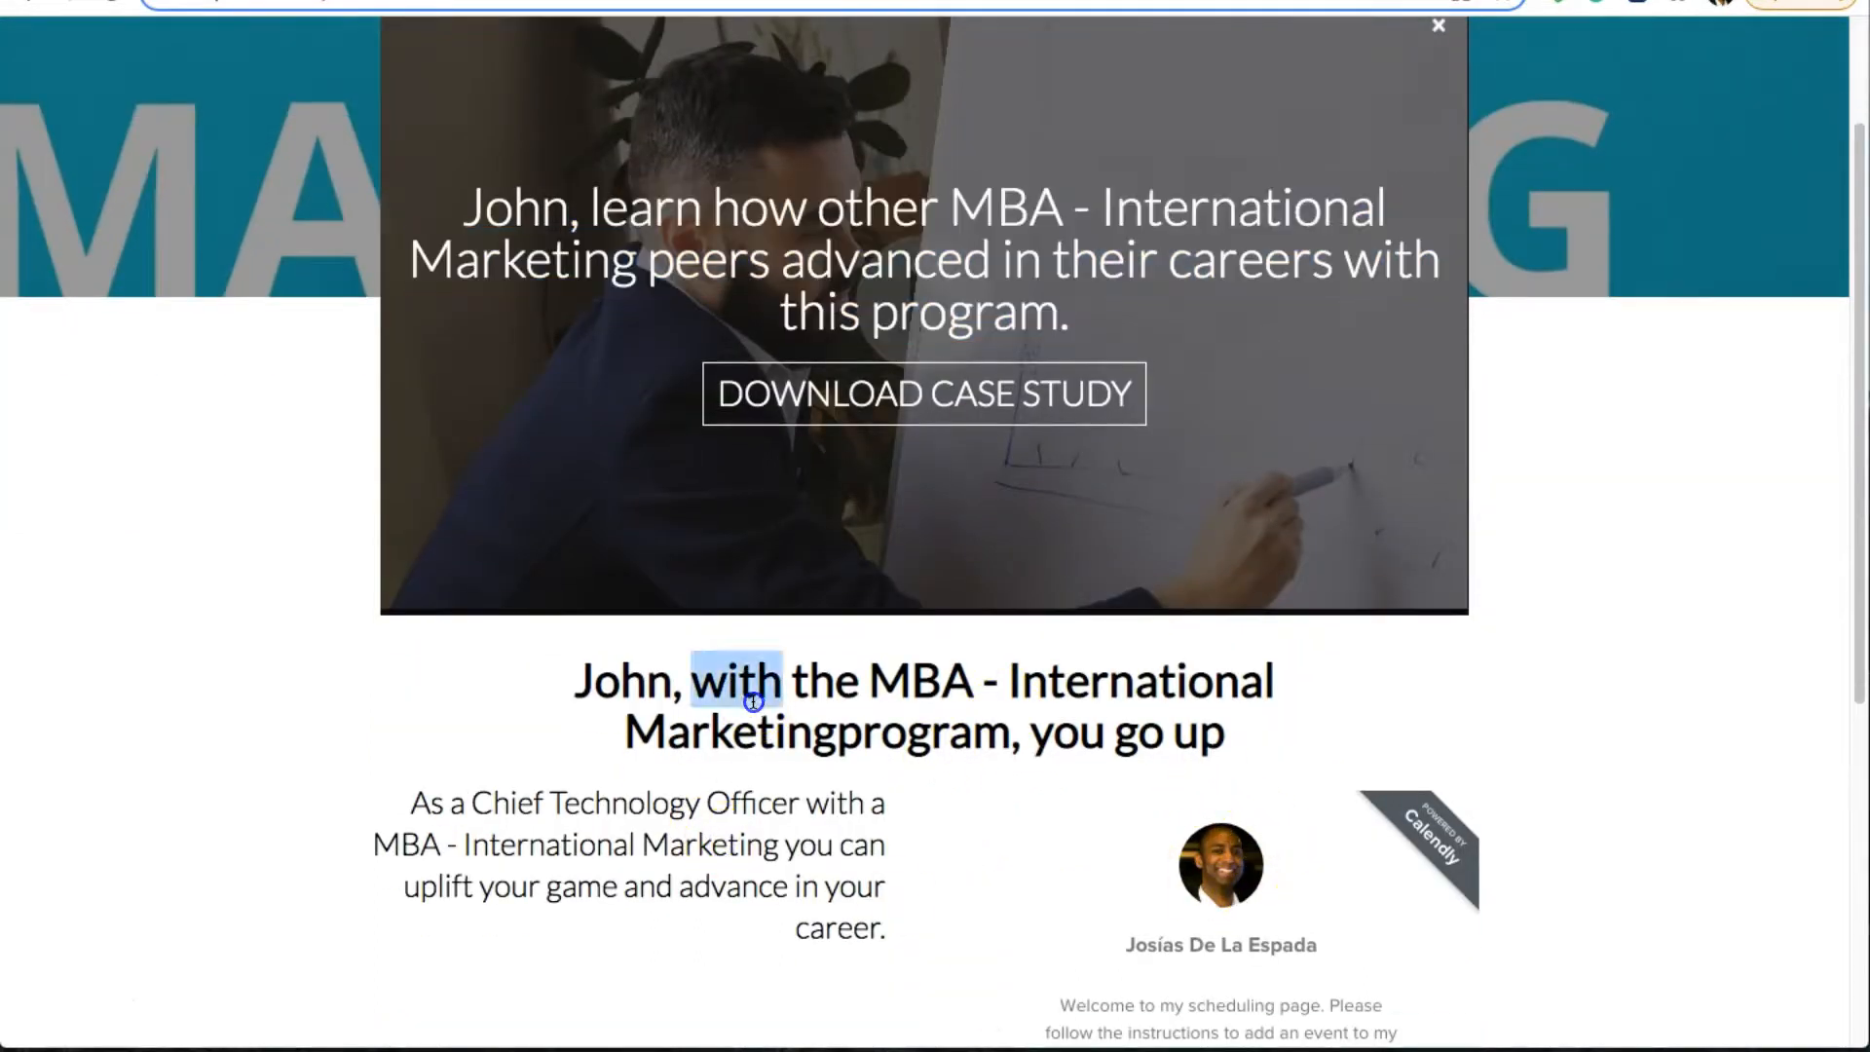
pyautogui.tripleClick(753, 701)
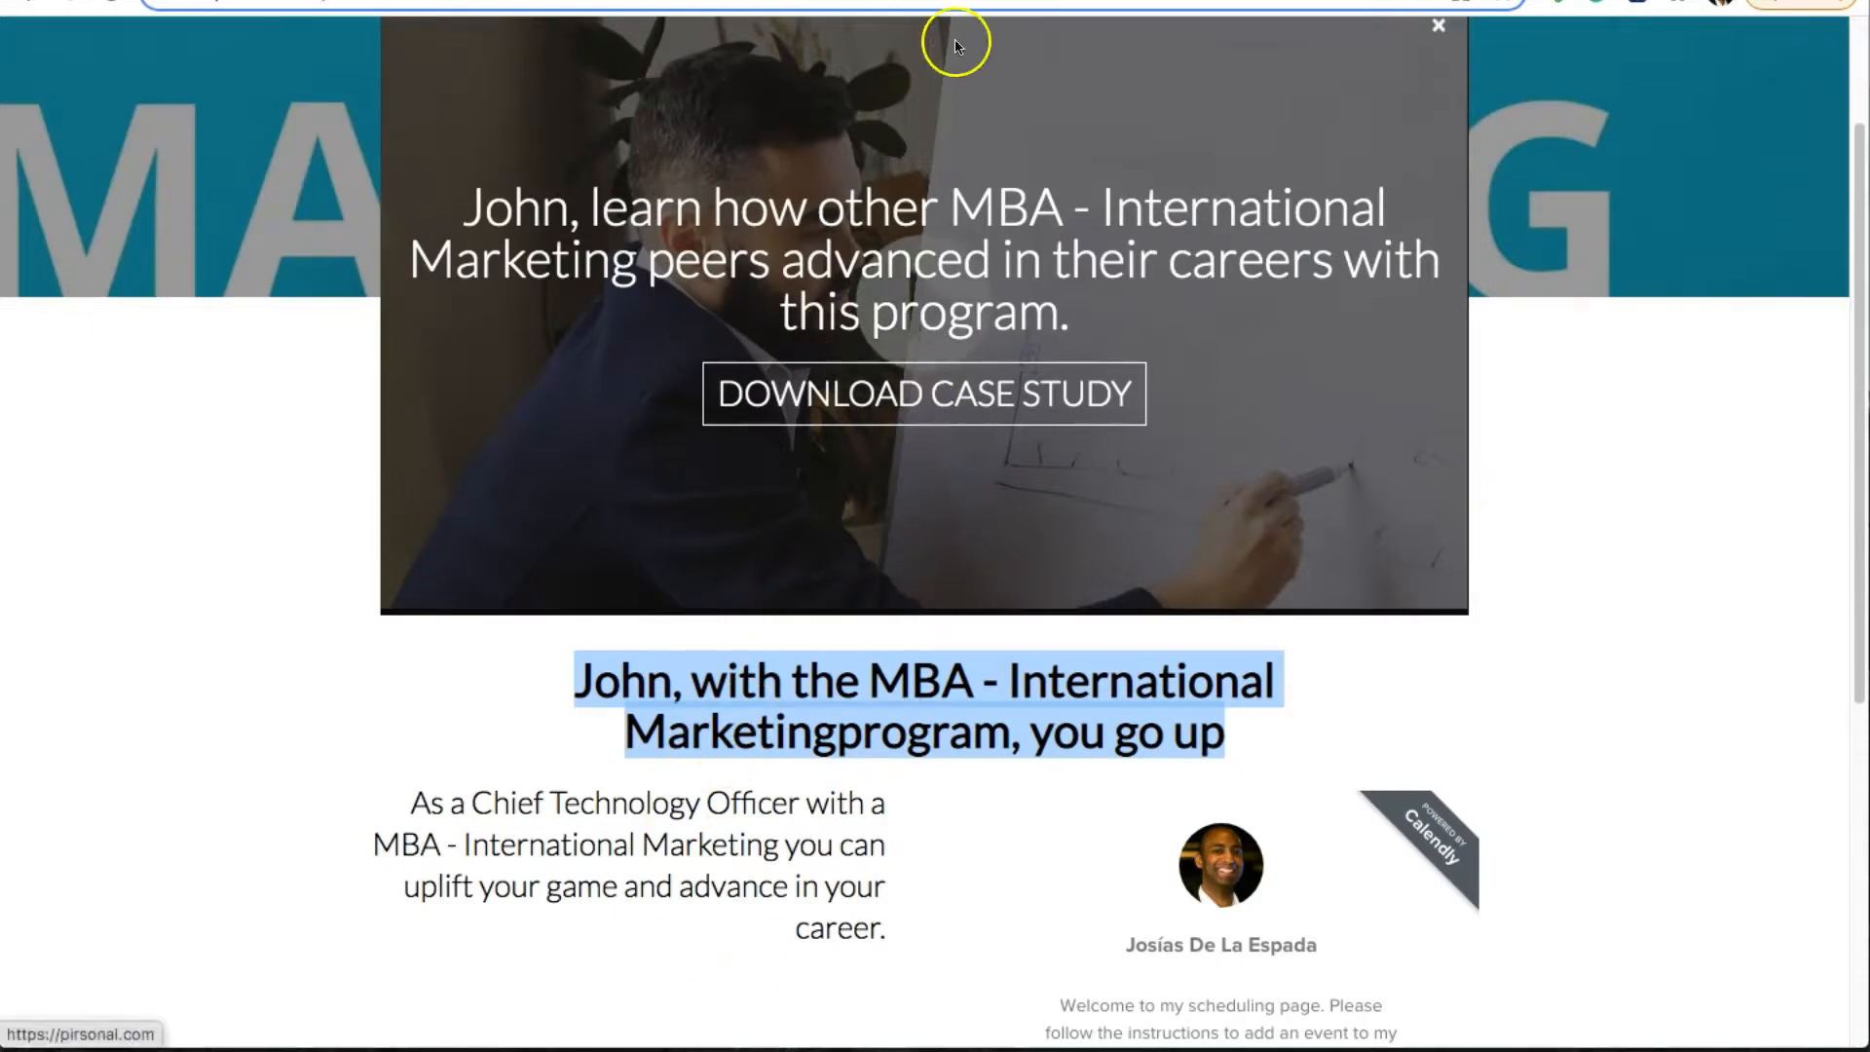
pyautogui.click(681, 1)
# Check the When would you like to start options on the Demo Web Form - Online Education
pyautogui.click(486, 513)
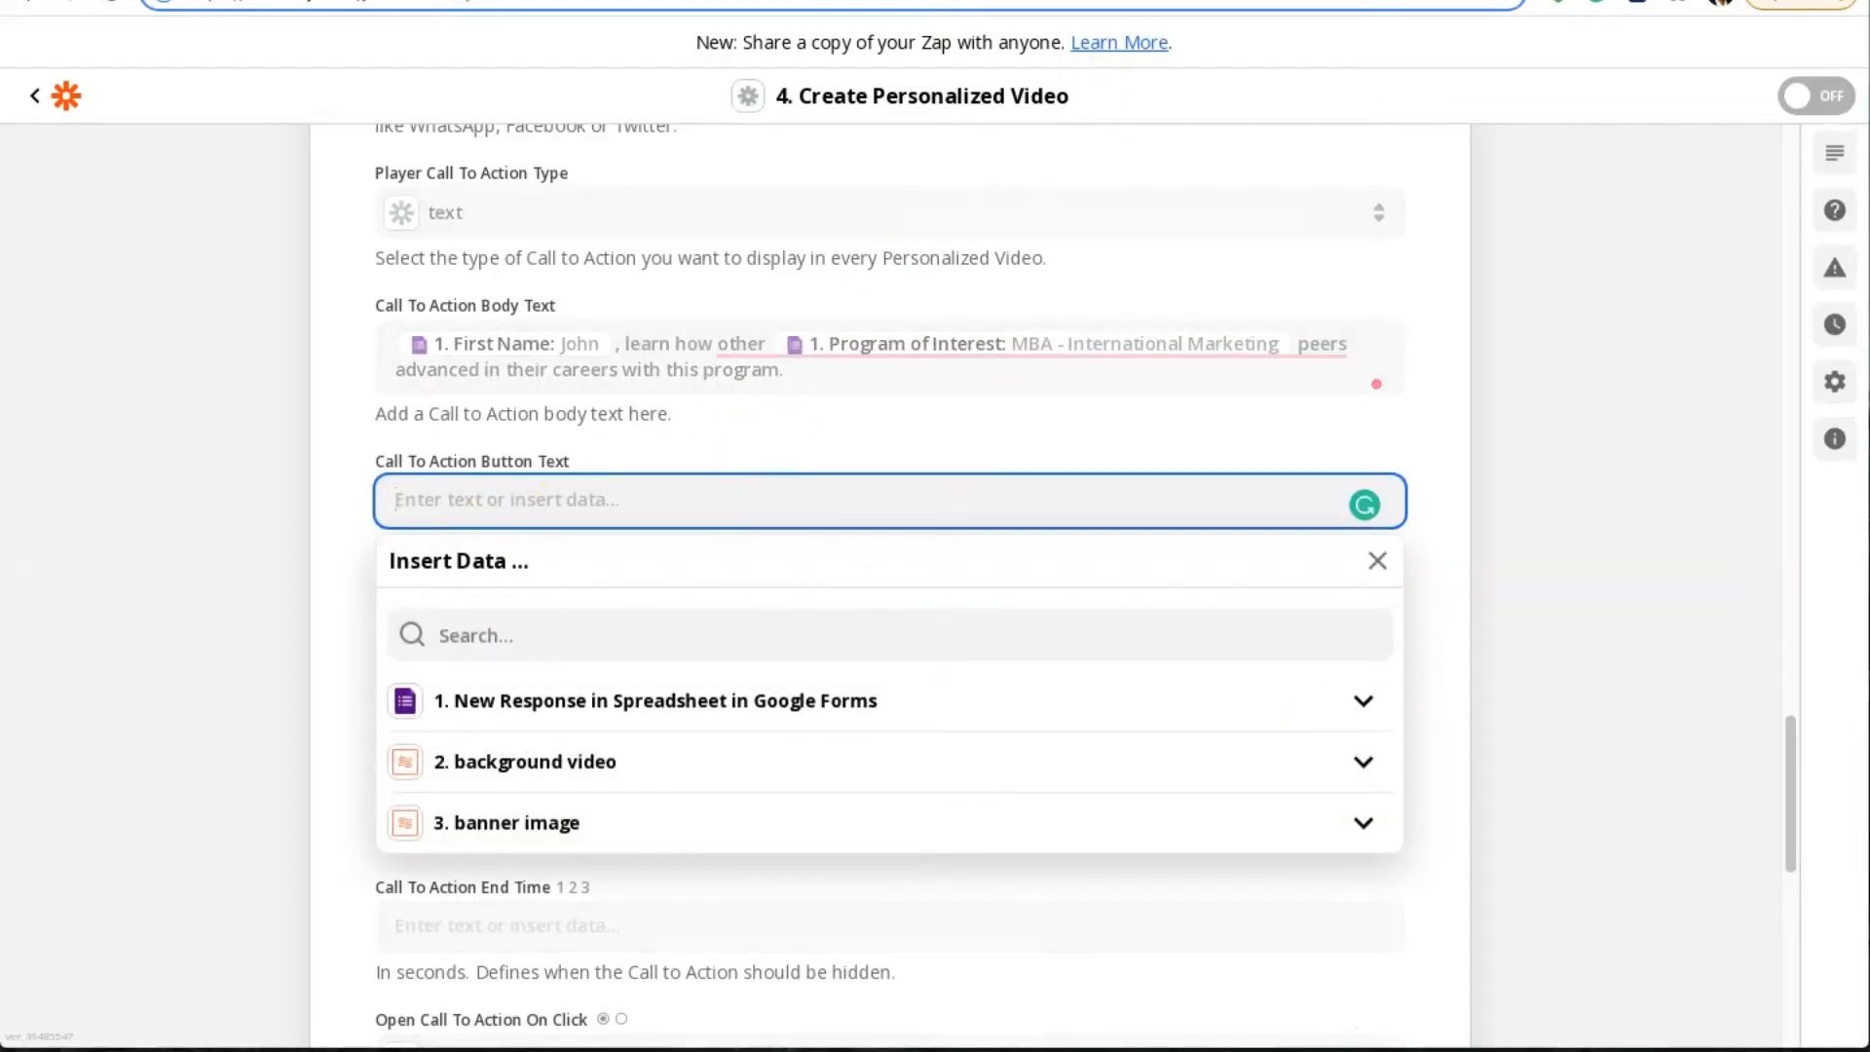
pyautogui.hotkey('ctrl', 'Tab')
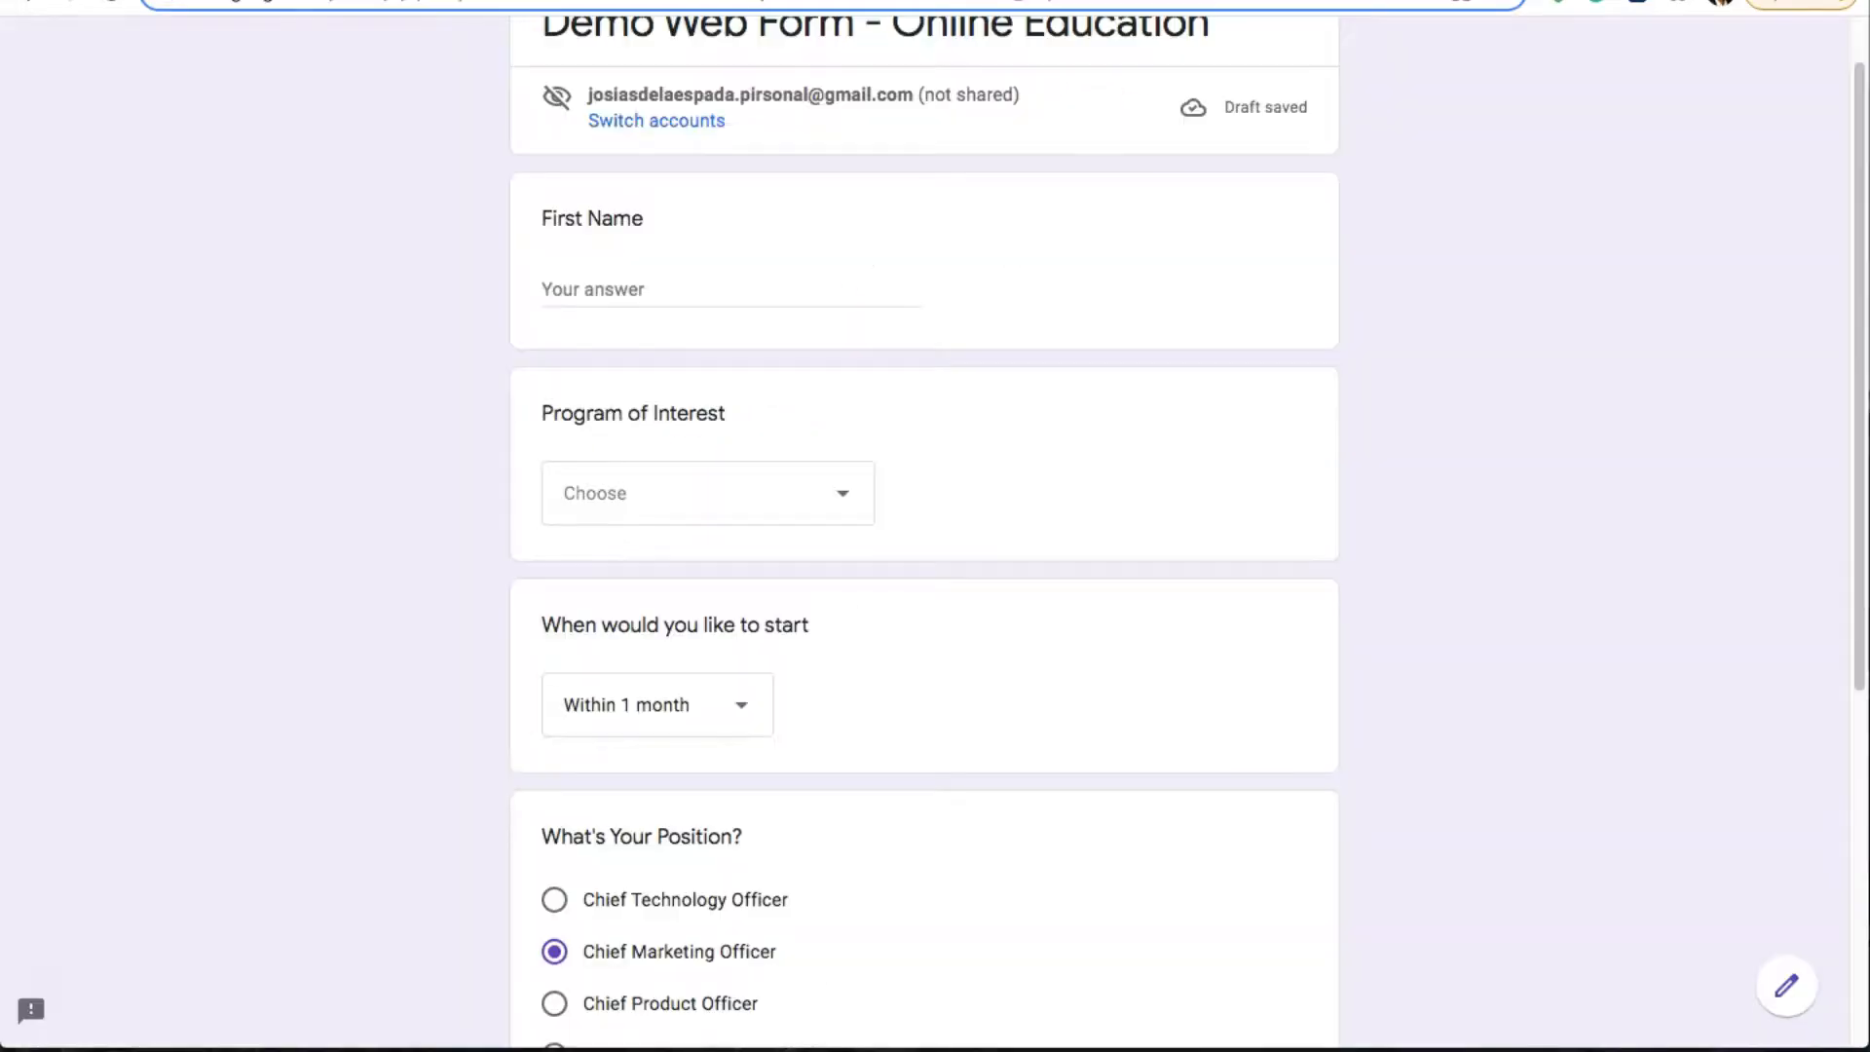
pyautogui.click(619, 703)
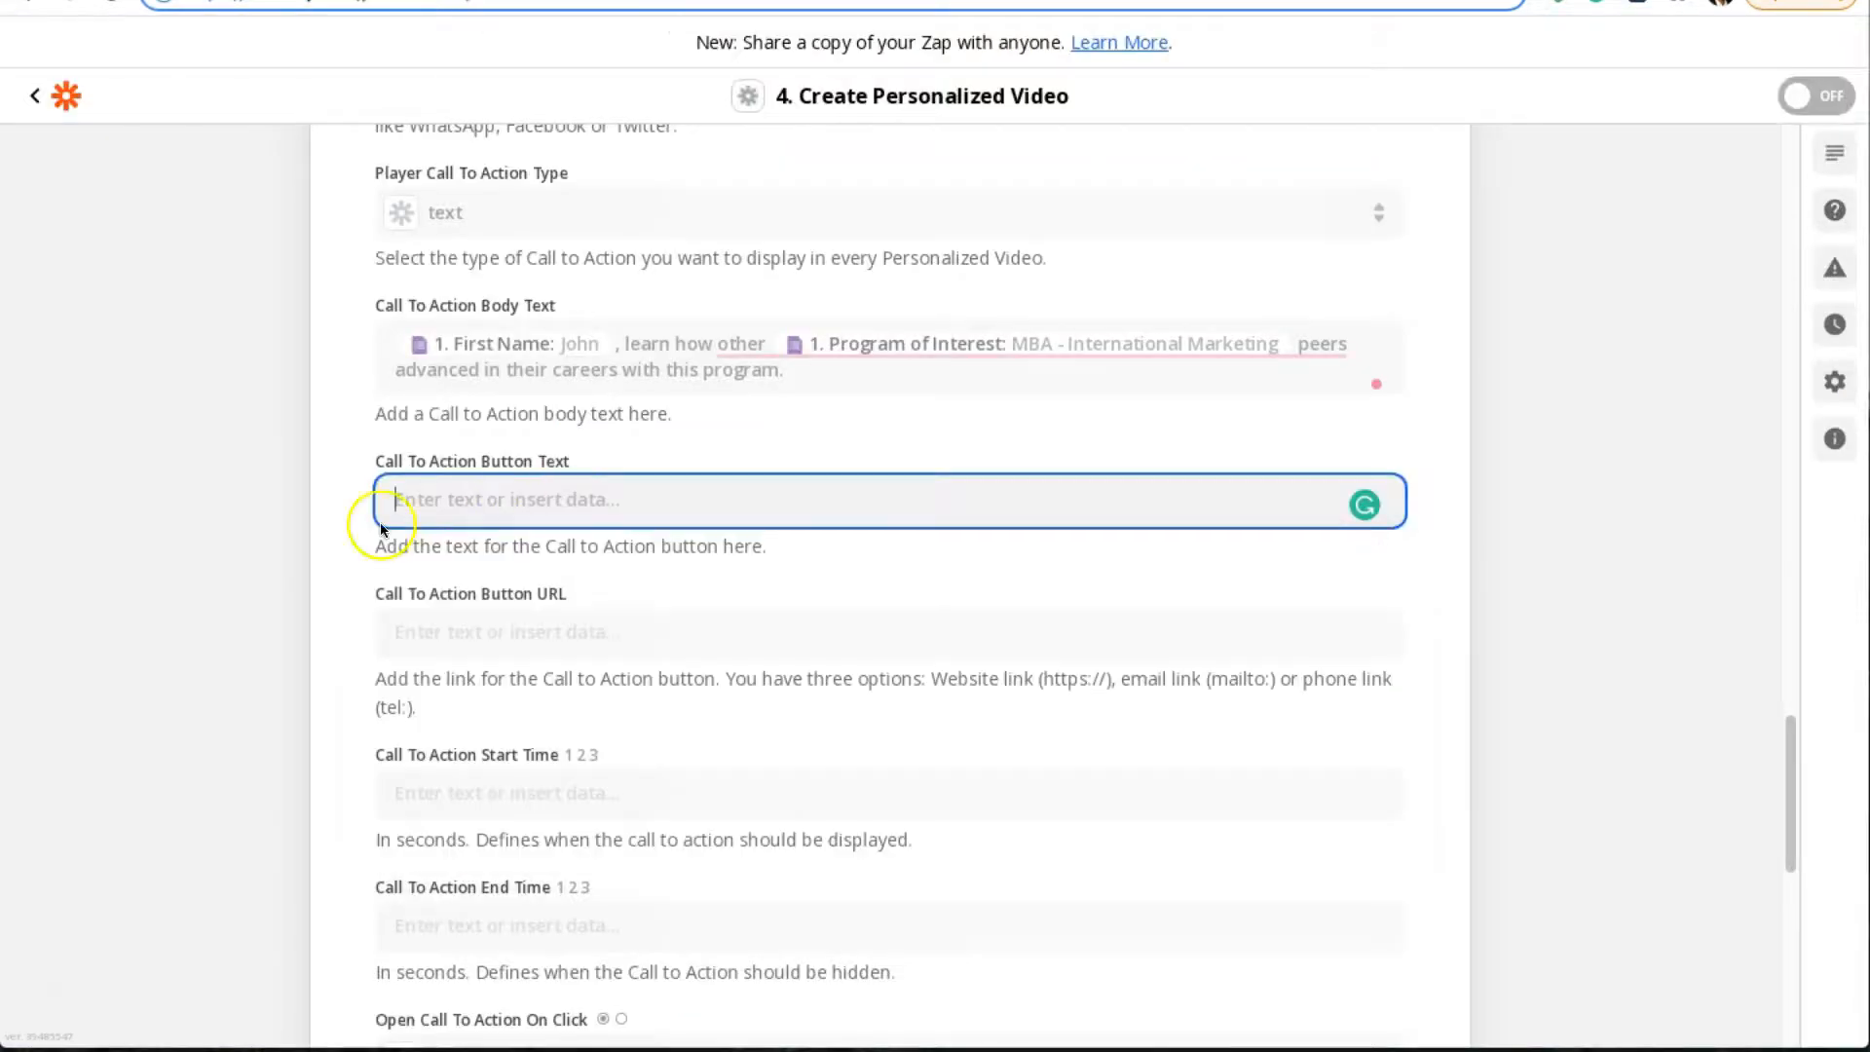
# Set the Call To Action Button Text to DOWNLOAD CASE STUDY
pyautogui.click(458, 495)
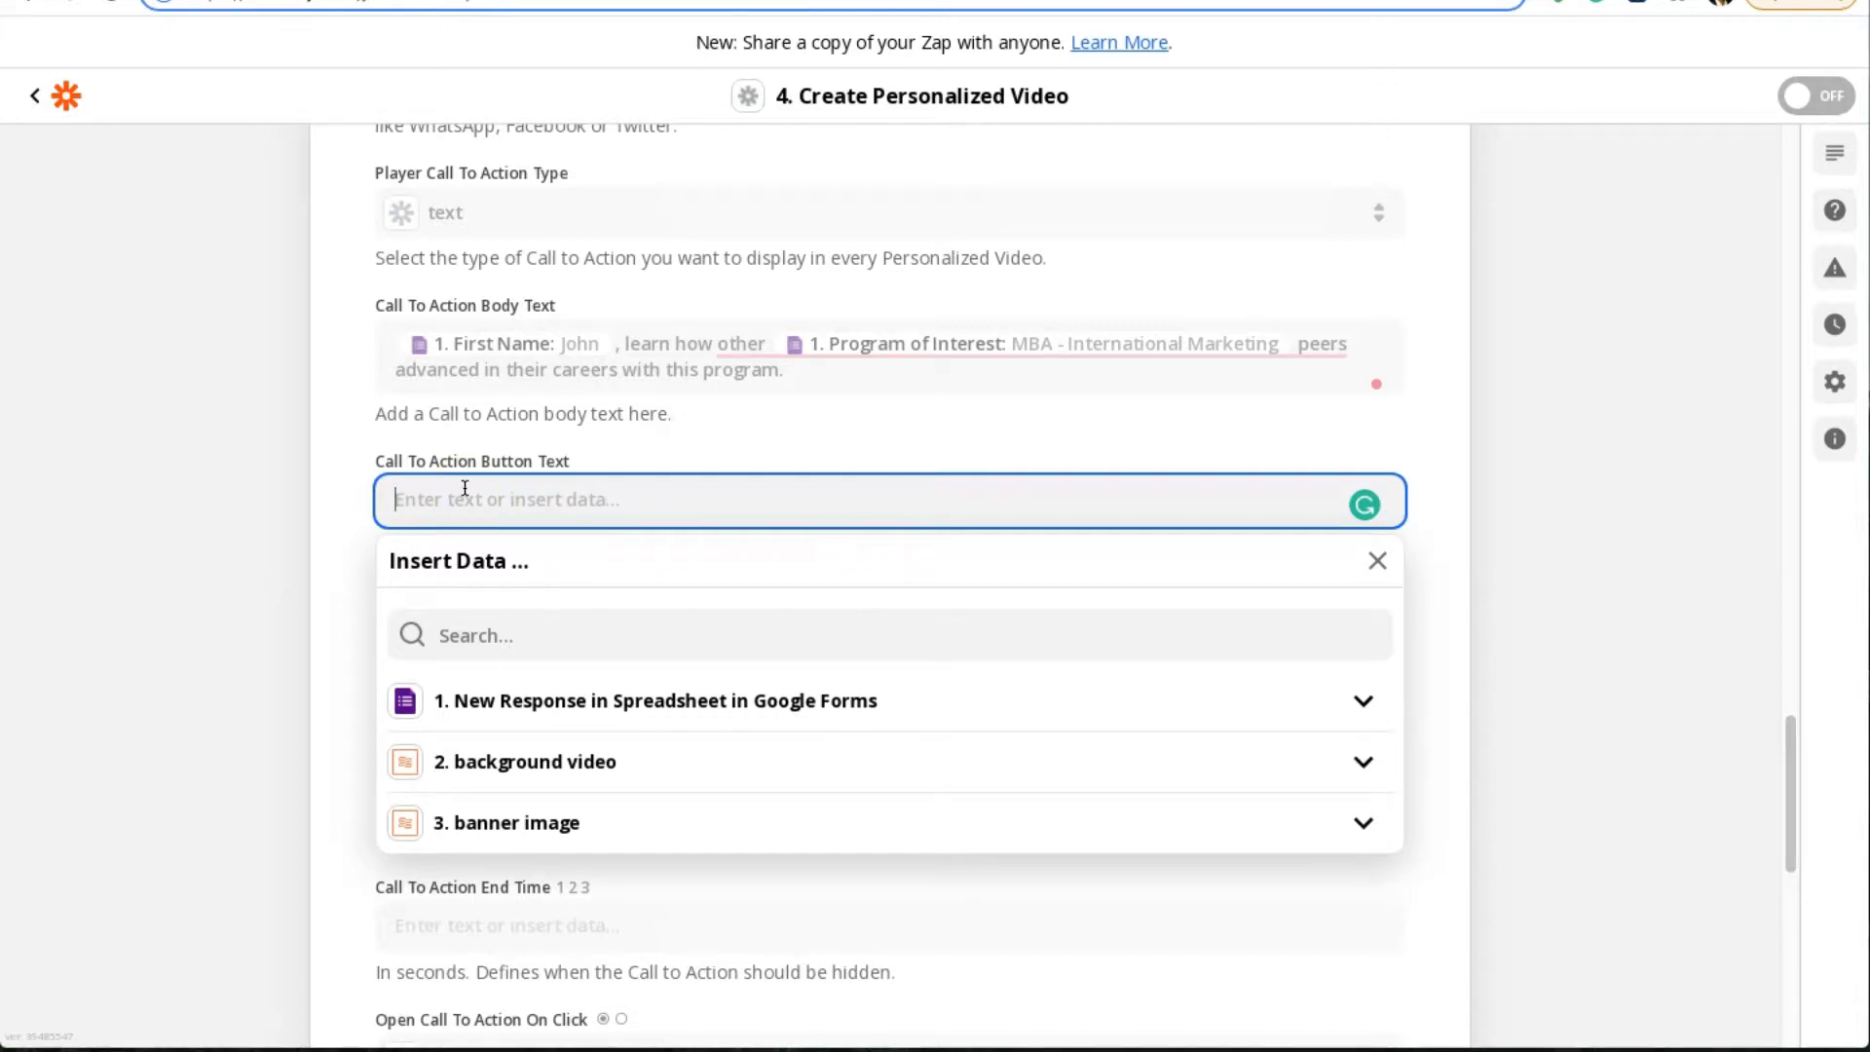
pyautogui.write('B')
pyautogui.write('DO')
pyautogui.write('WNLOD')
pyautogui.press('BackSpace')
pyautogui.press('BackSpace')
pyautogui.press('BackSpace')
pyautogui.press('BackSpace')
pyautogui.press('BackSpace')
pyautogui.press('BackSpace')
pyautogui.press('BackSpace')
pyautogui.write('DOWNLOAD CSE')
pyautogui.press('BackSpace')
pyautogui.press('BackSpace')
pyautogui.write('A')
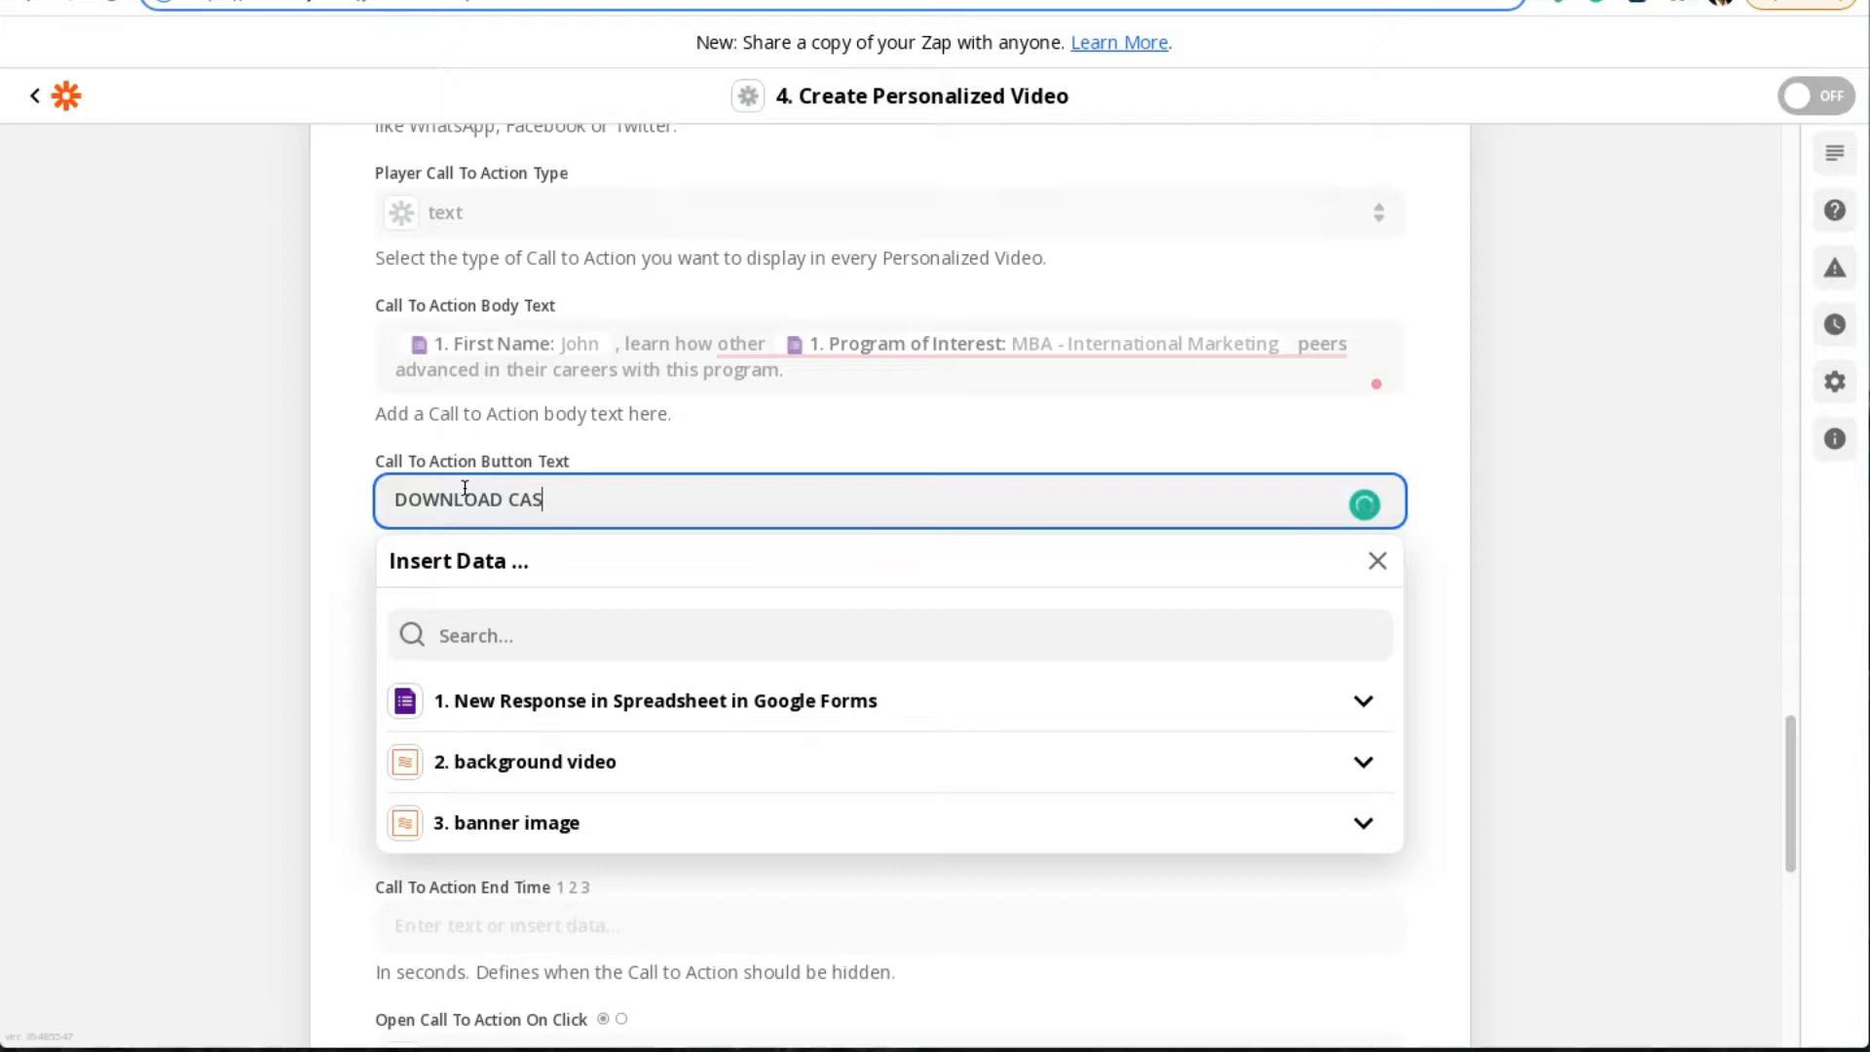
pyautogui.write('SE STUDY')
pyautogui.click(363, 509)
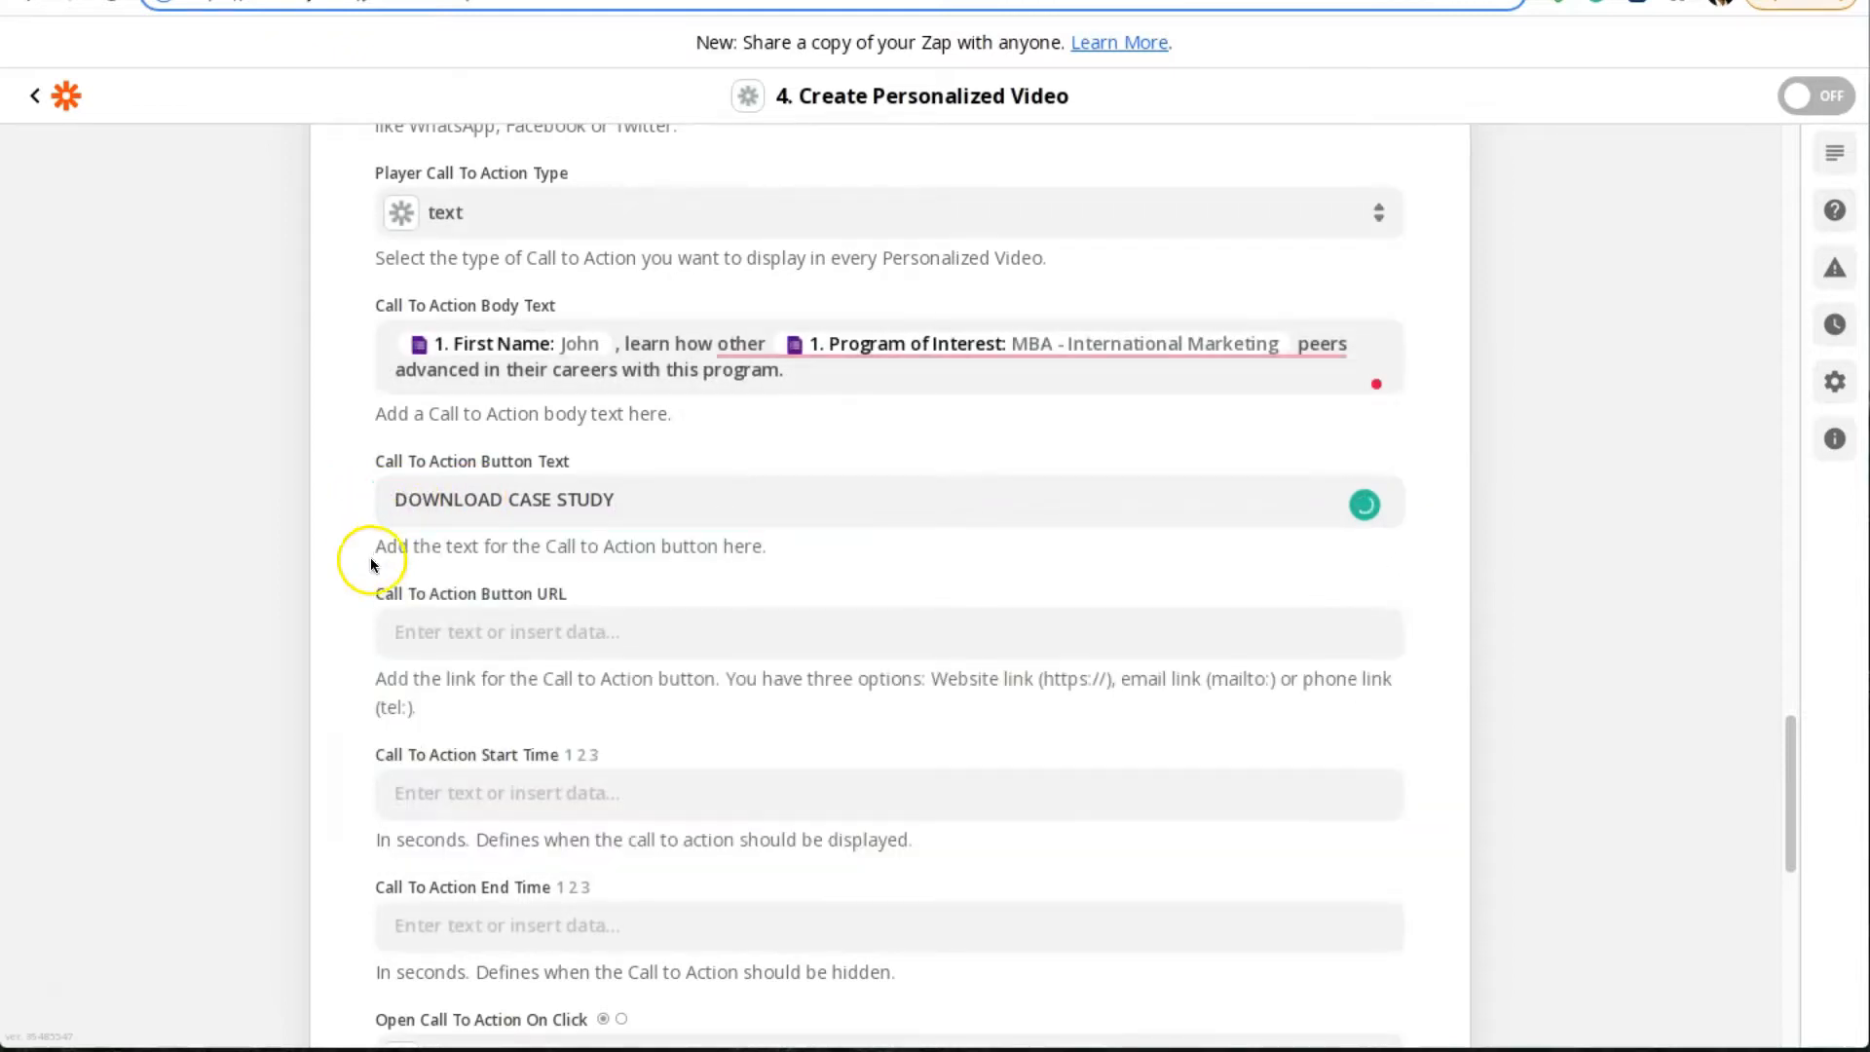
# On the Demo Web Form - Online Education, change the When would you like to start answer to Within 6 months
pyautogui.scroll(-2, 370, 559)
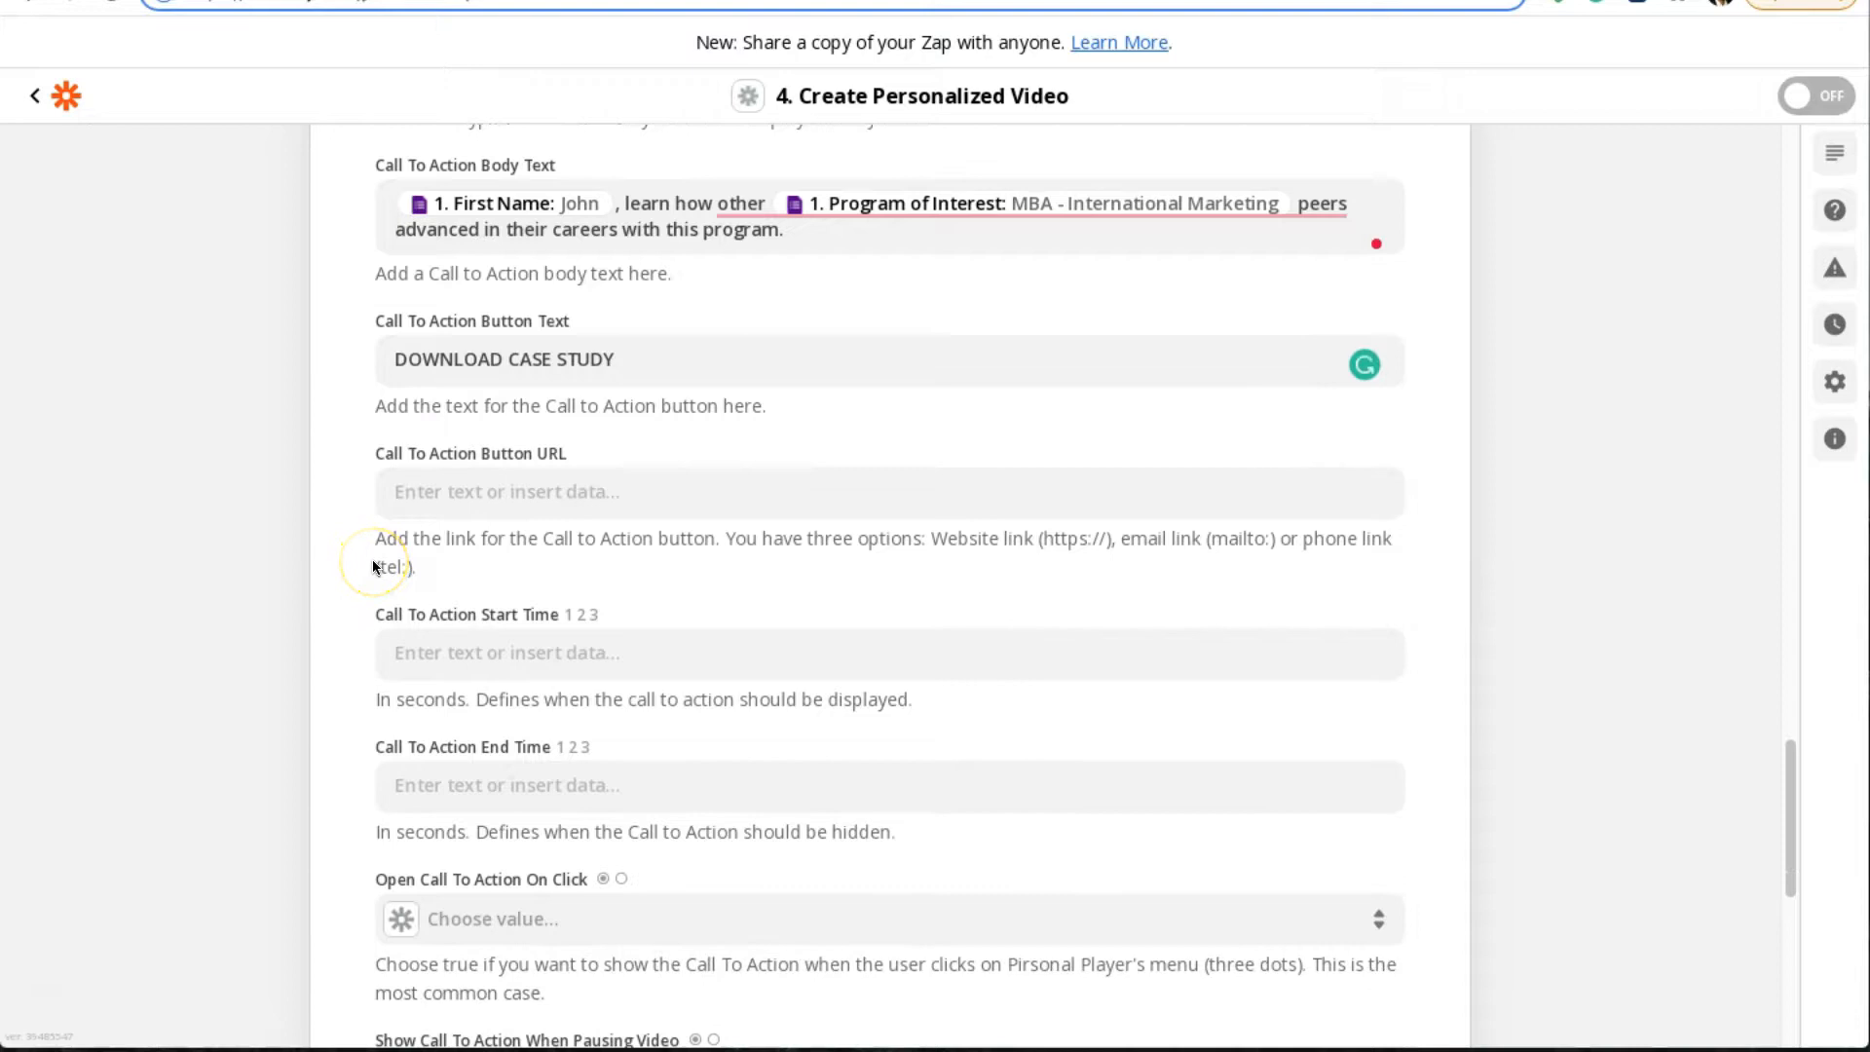
pyautogui.scroll(-1, 373, 564)
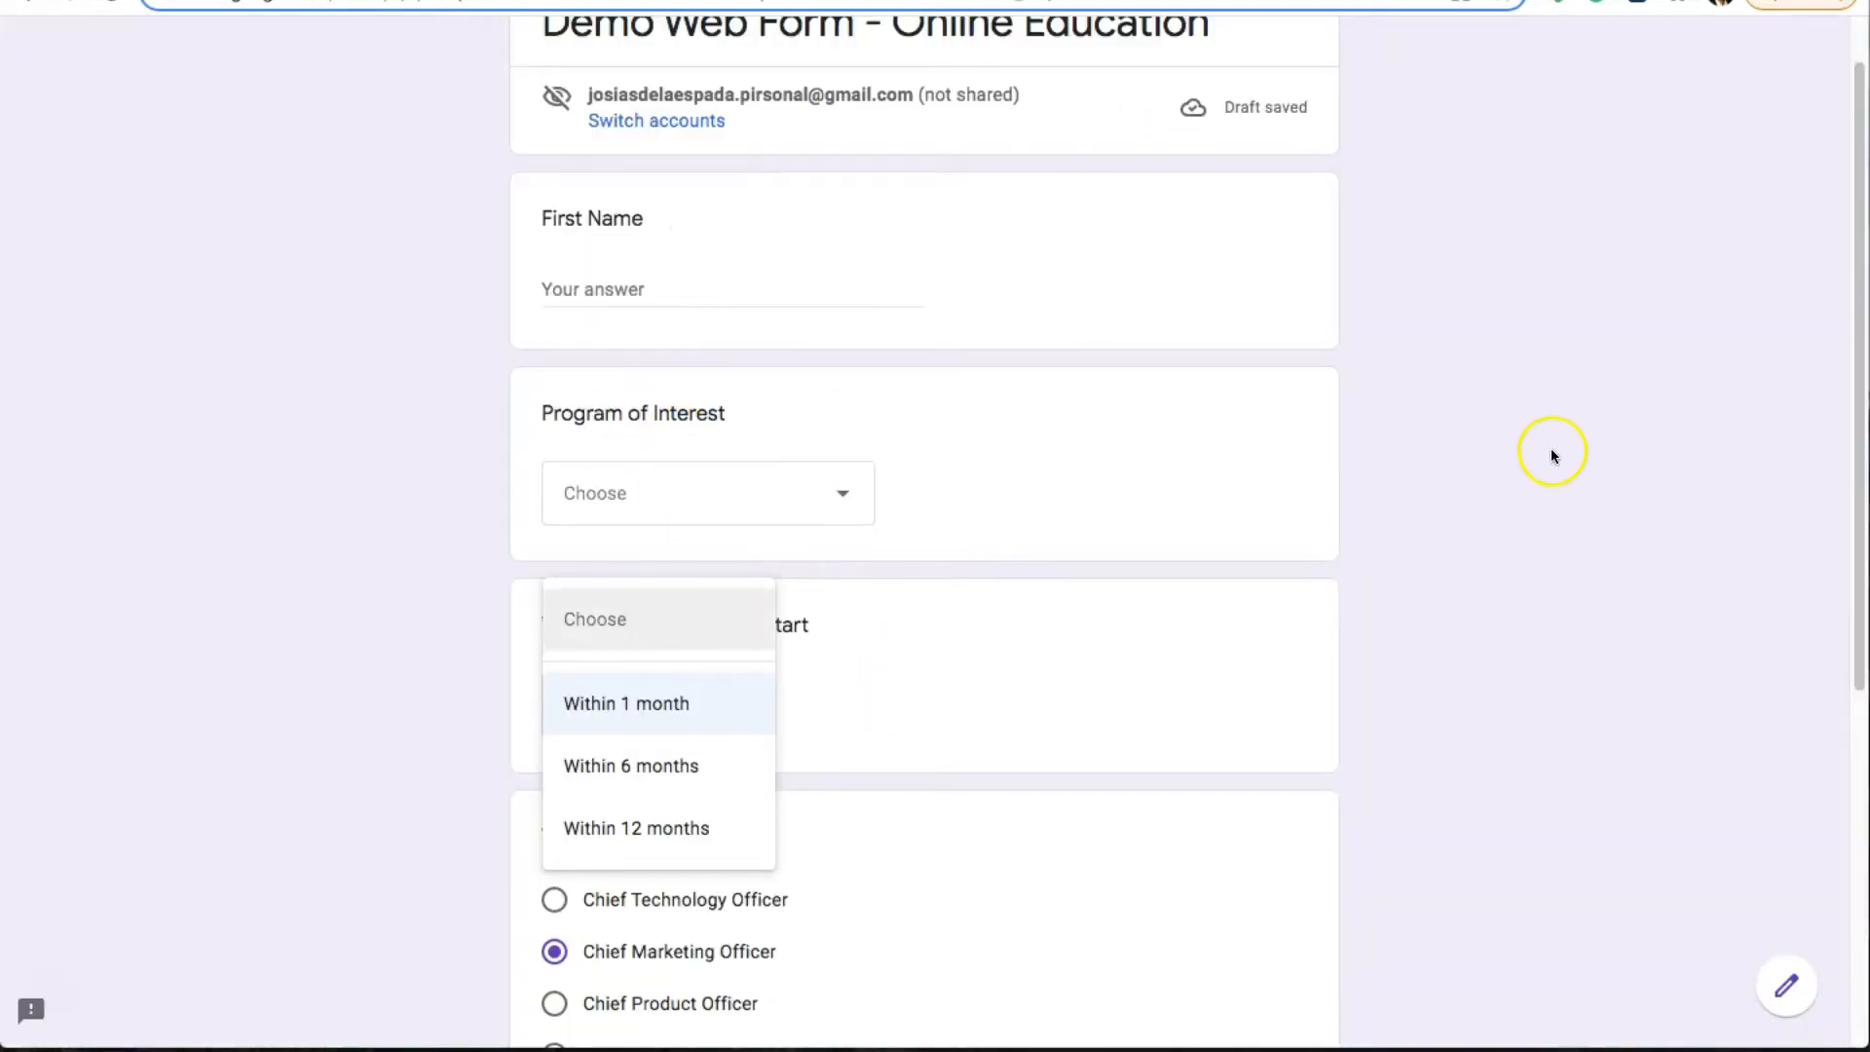
pyautogui.click(1551, 451)
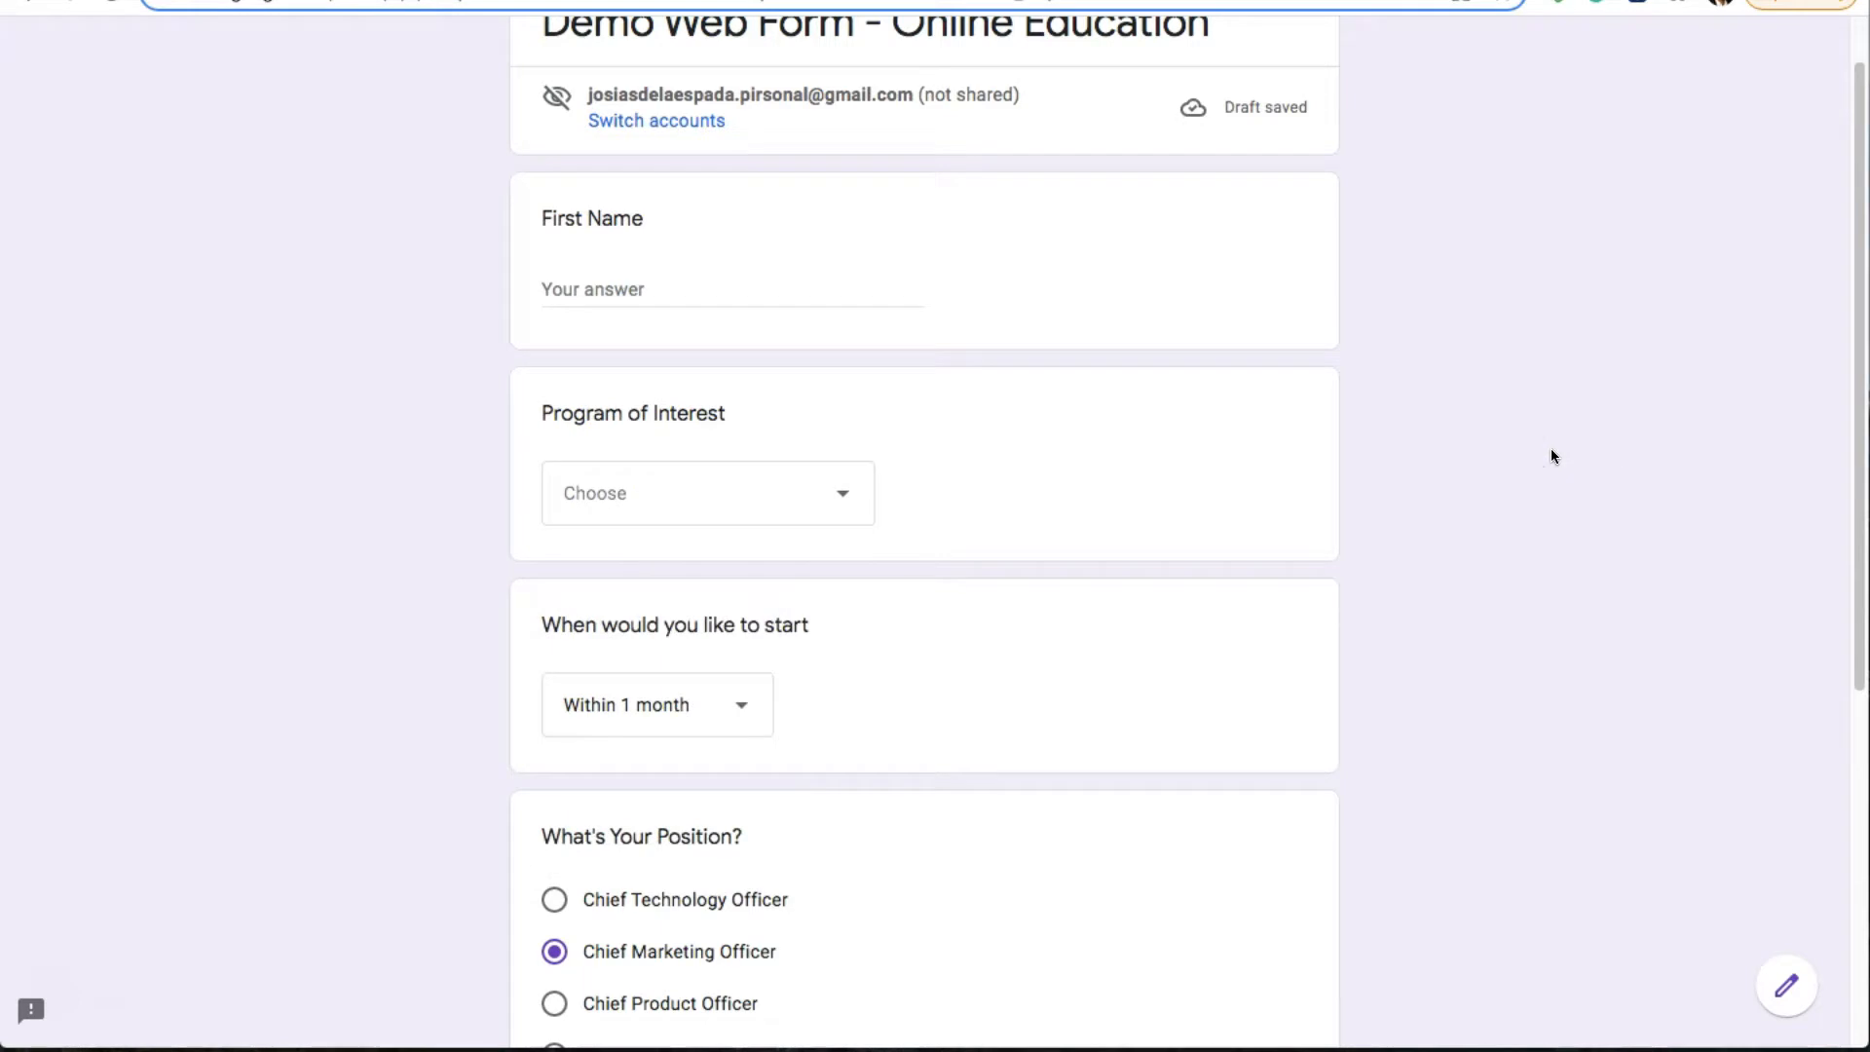
pyautogui.scroll(-2, 1531, 455)
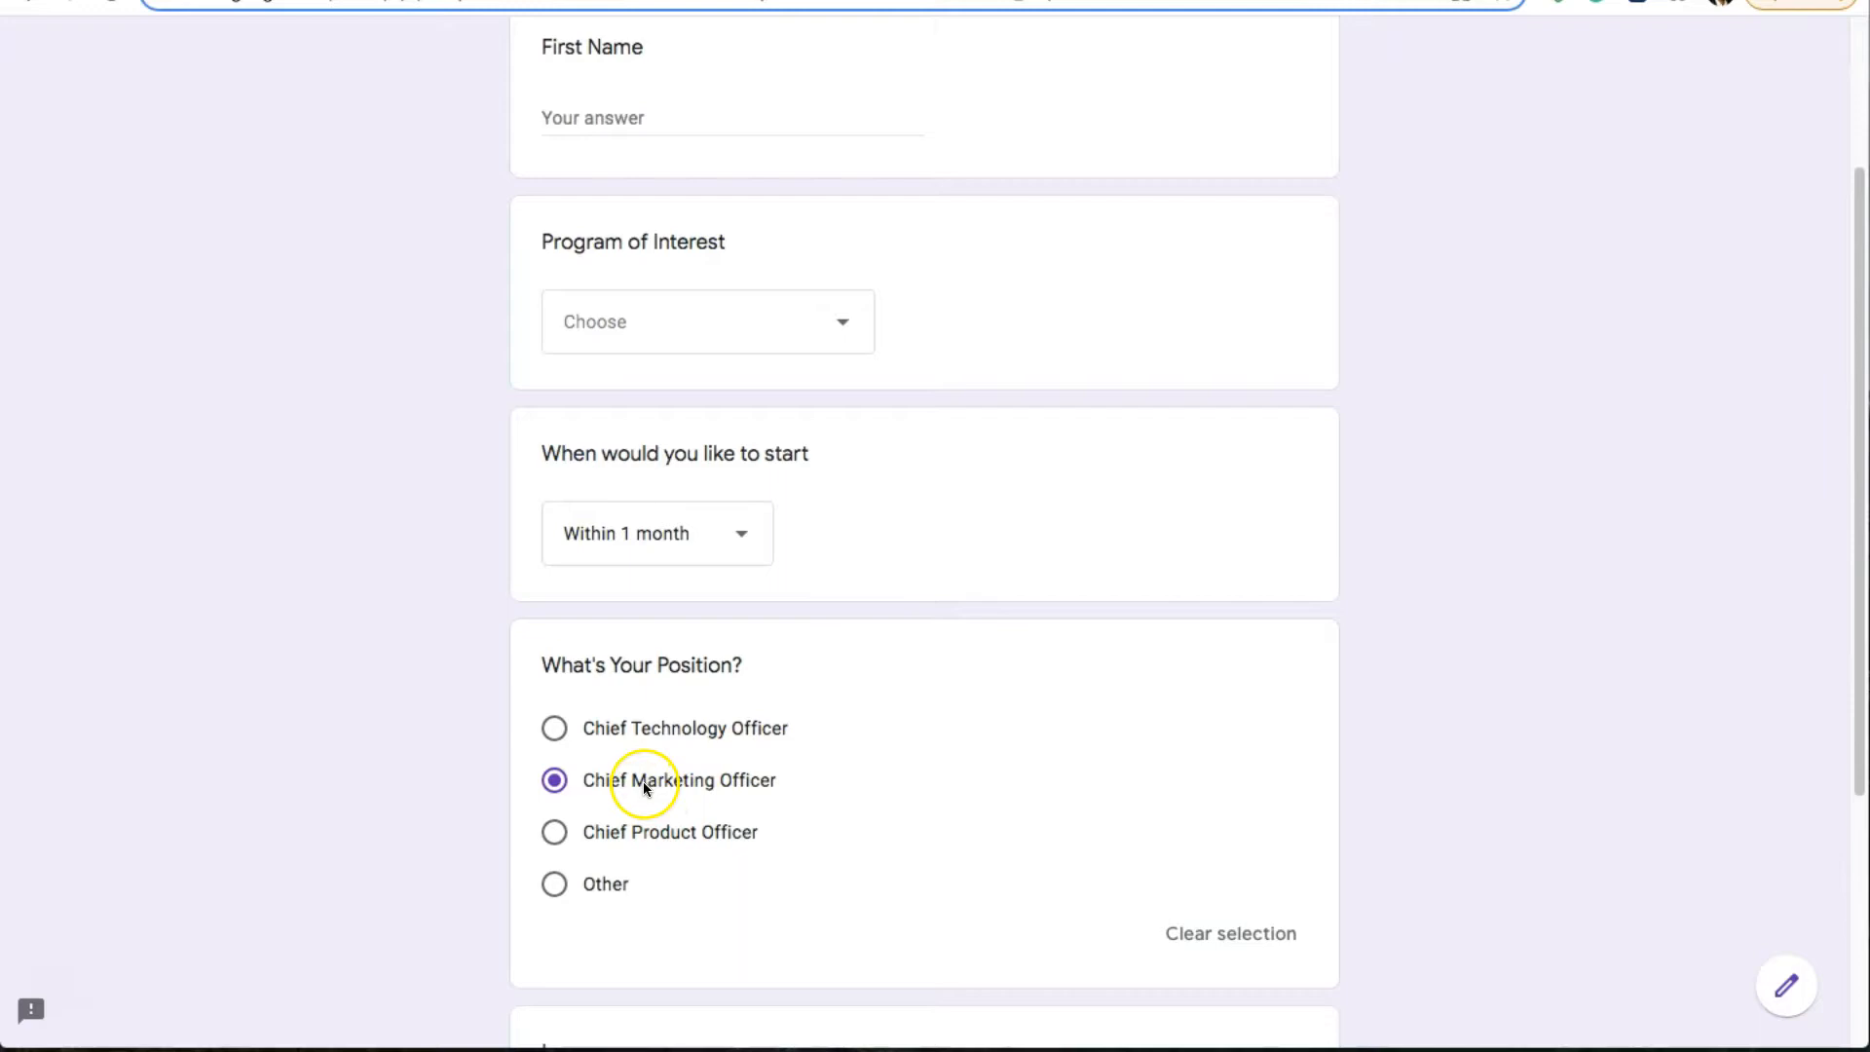
pyautogui.click(672, 534)
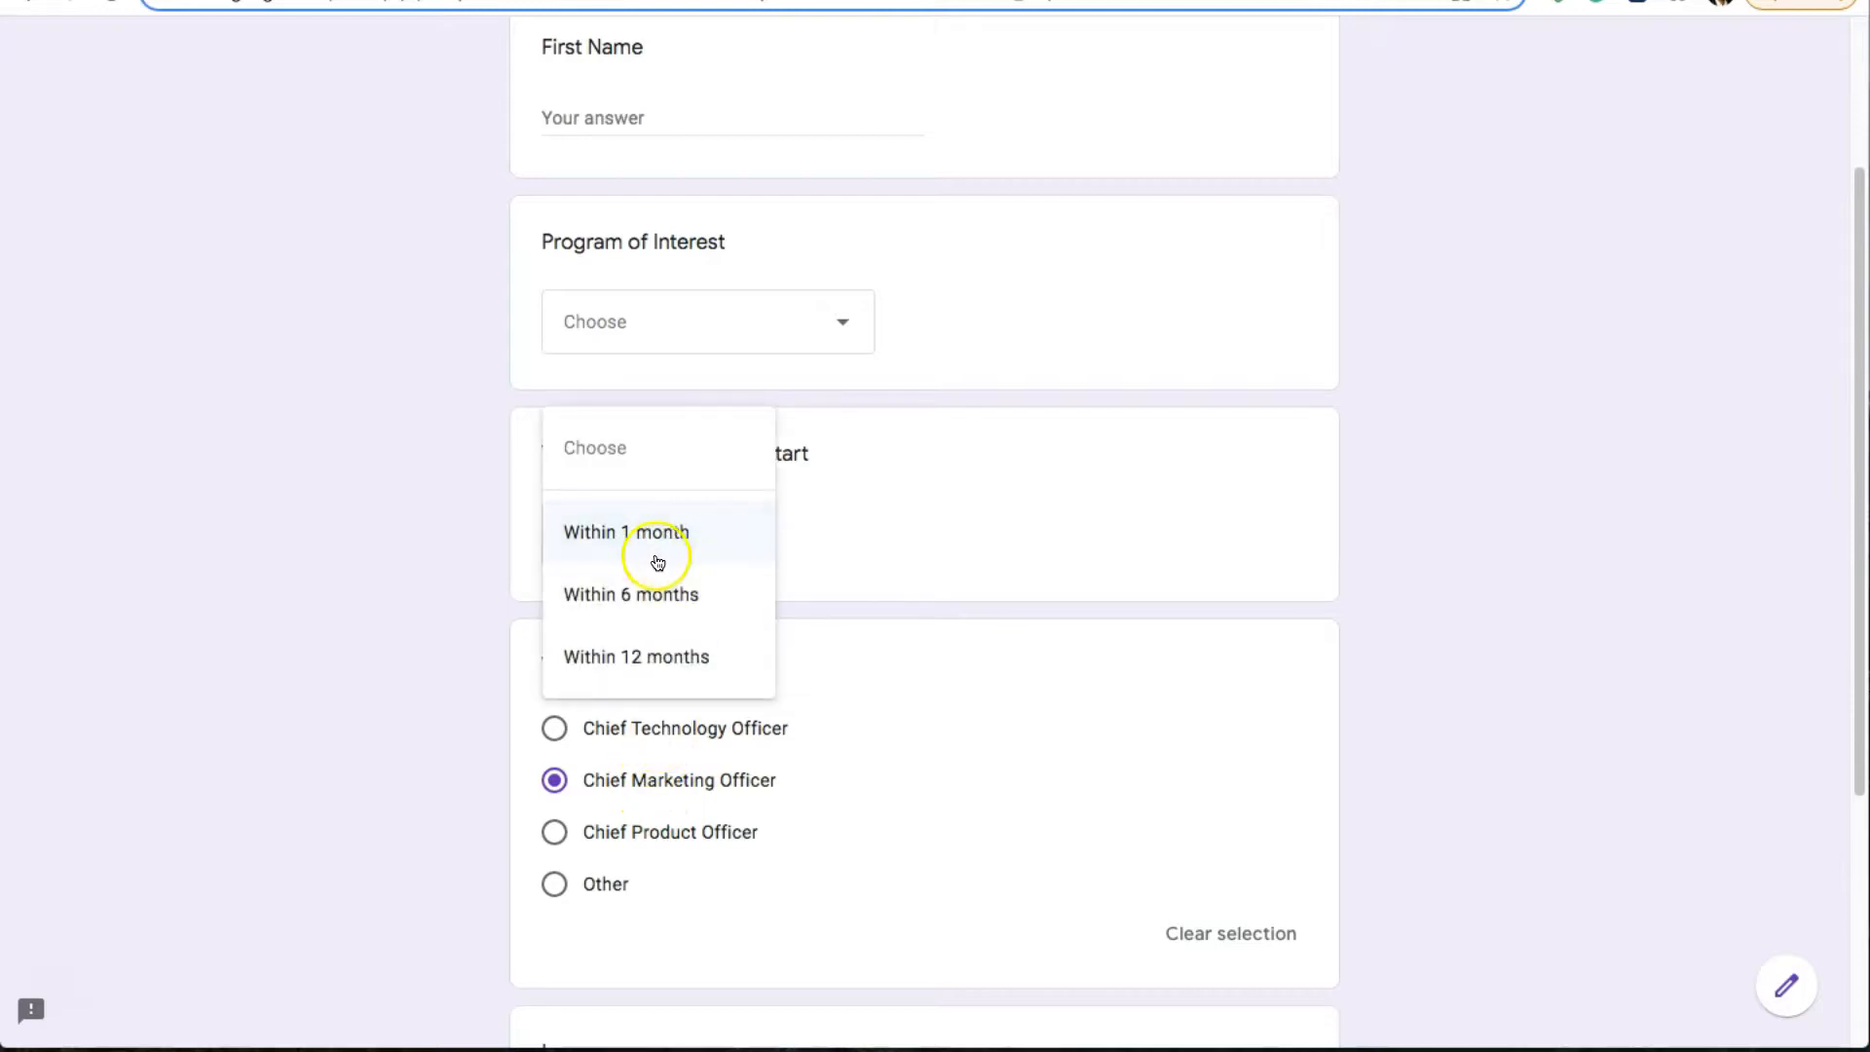
pyautogui.click(650, 596)
pyautogui.scroll(3, 1587, 434)
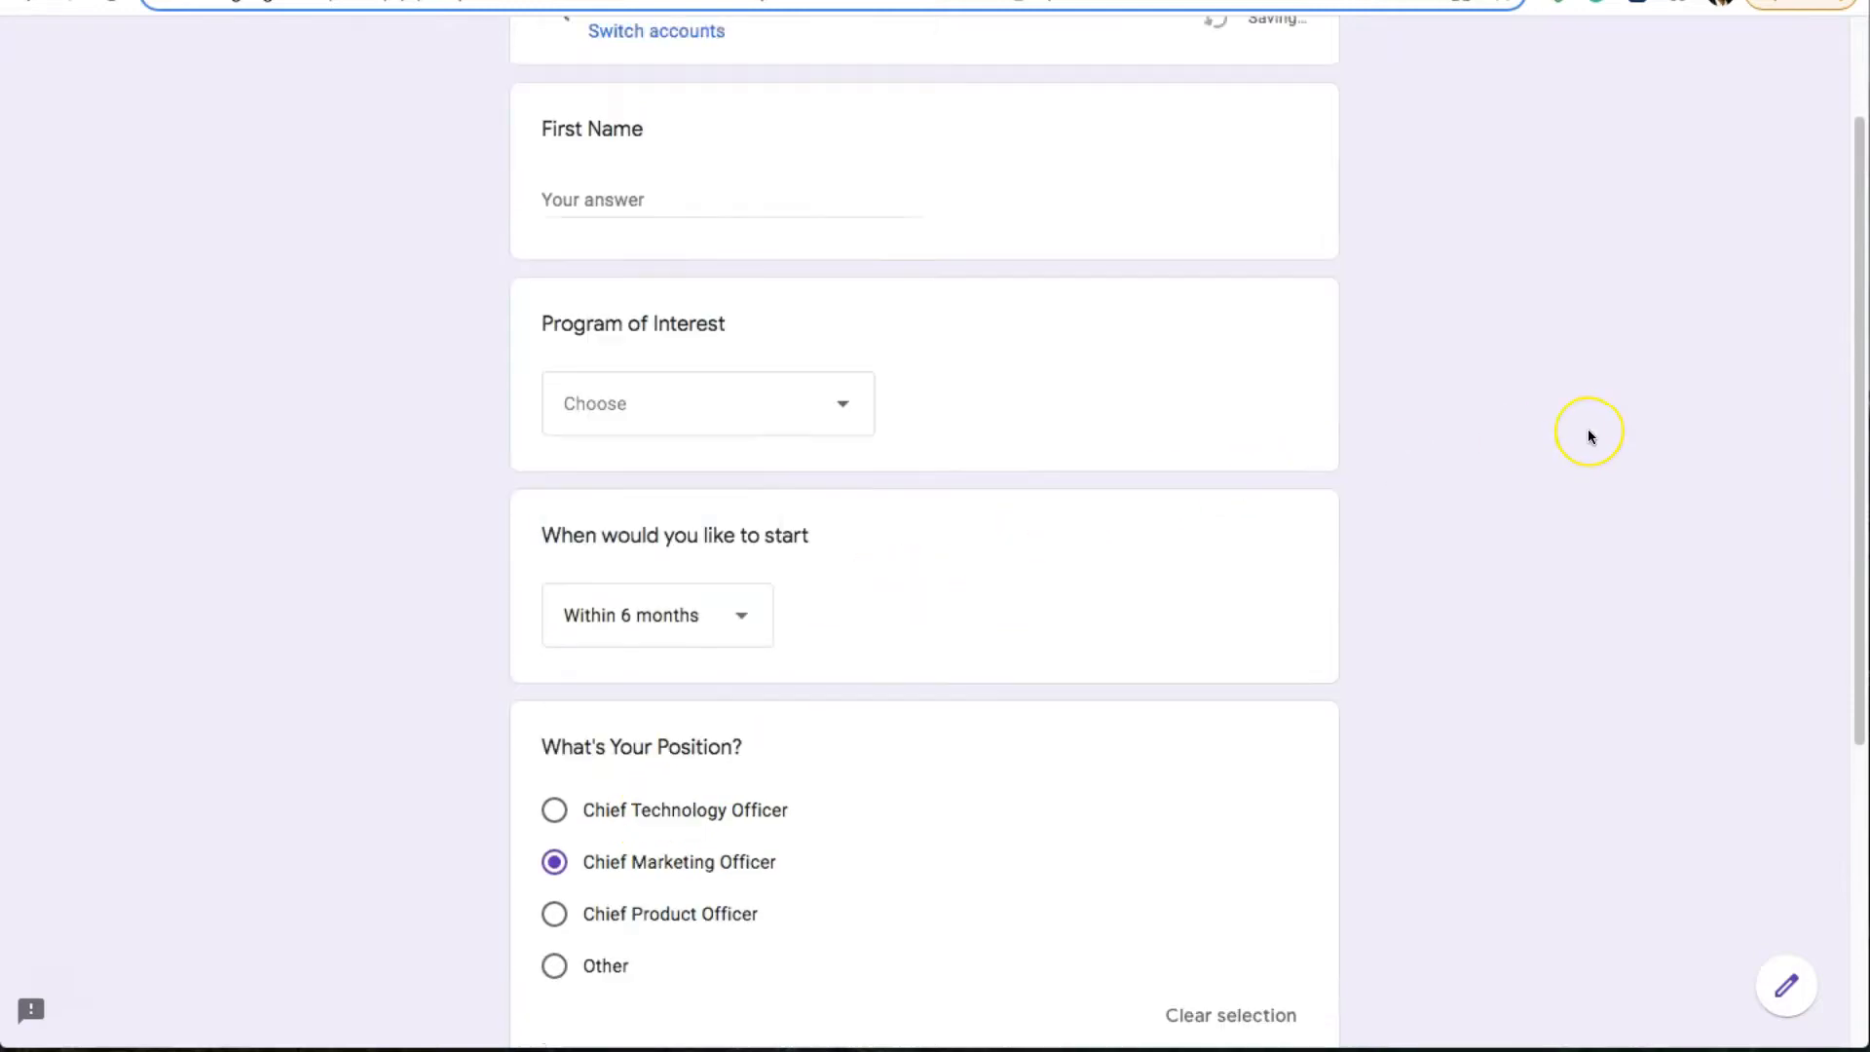
# Review the demo form's questions down to Language, and return to the First Name field
pyautogui.scroll(-6, 1587, 433)
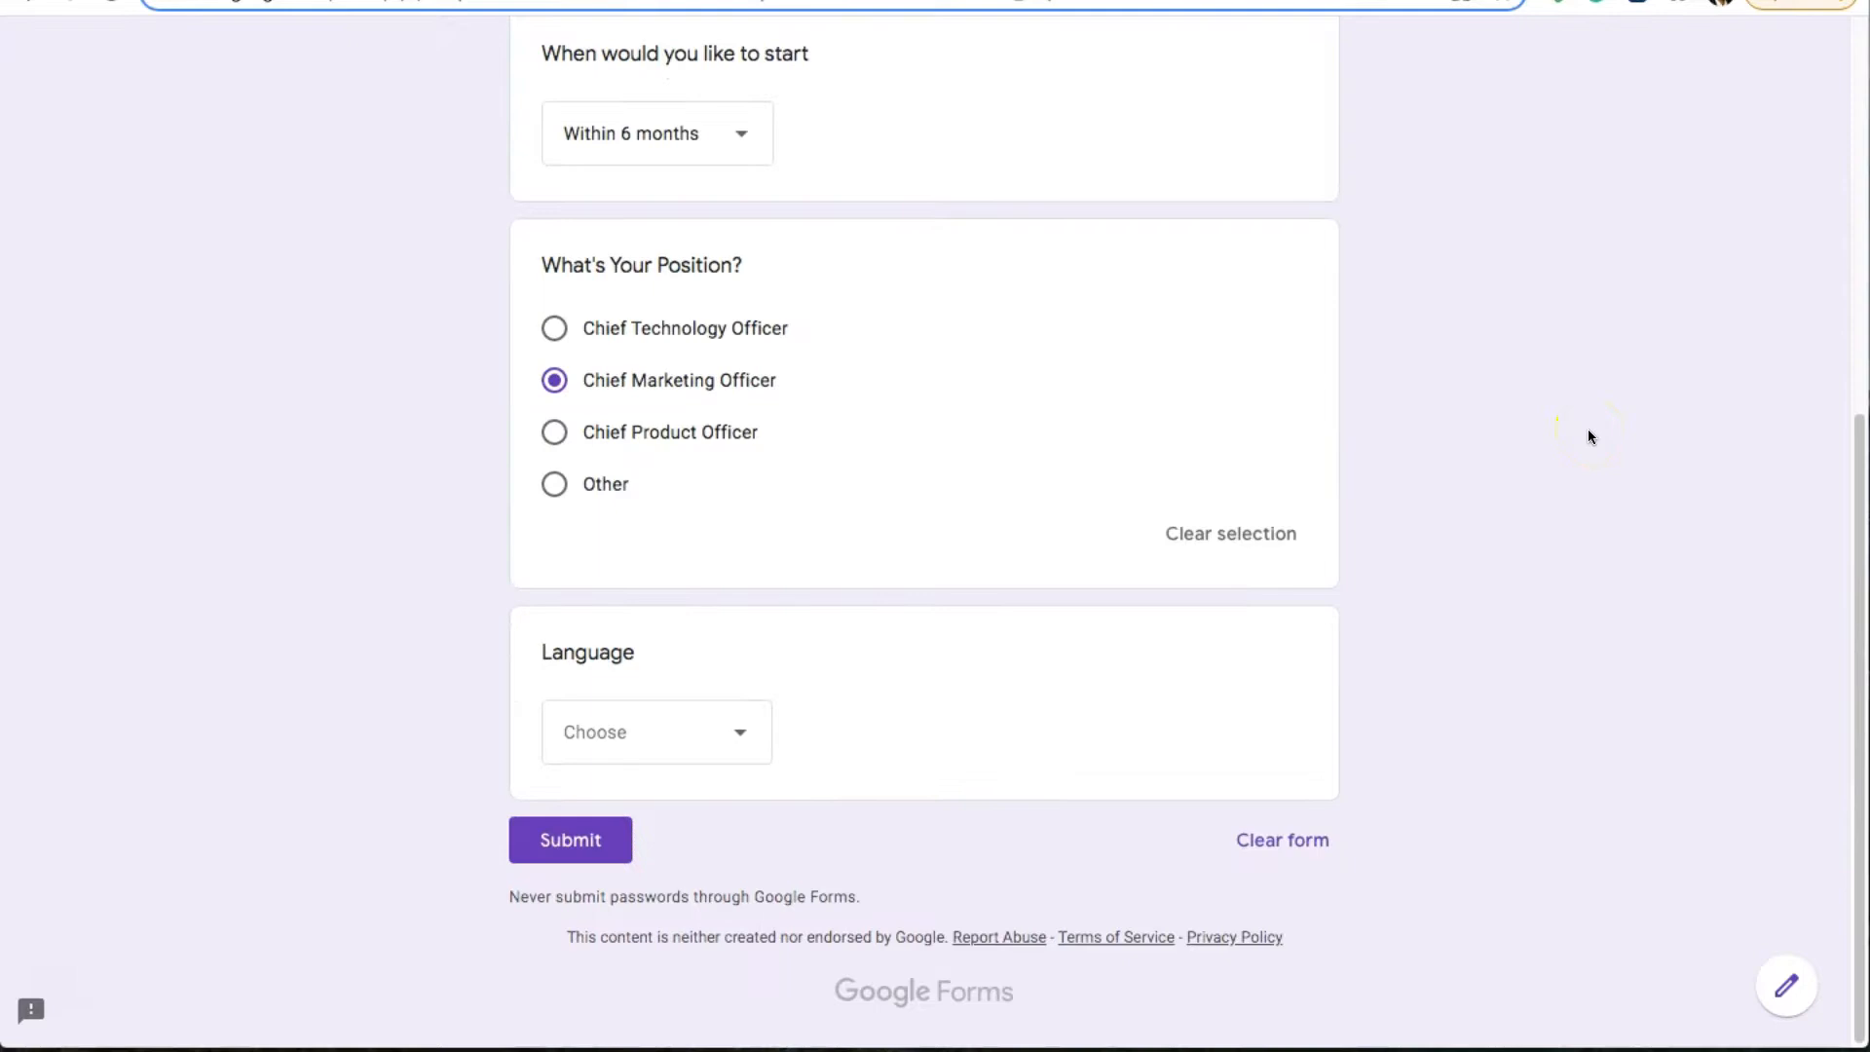
pyautogui.scroll(6, 1587, 429)
pyautogui.click(565, 349)
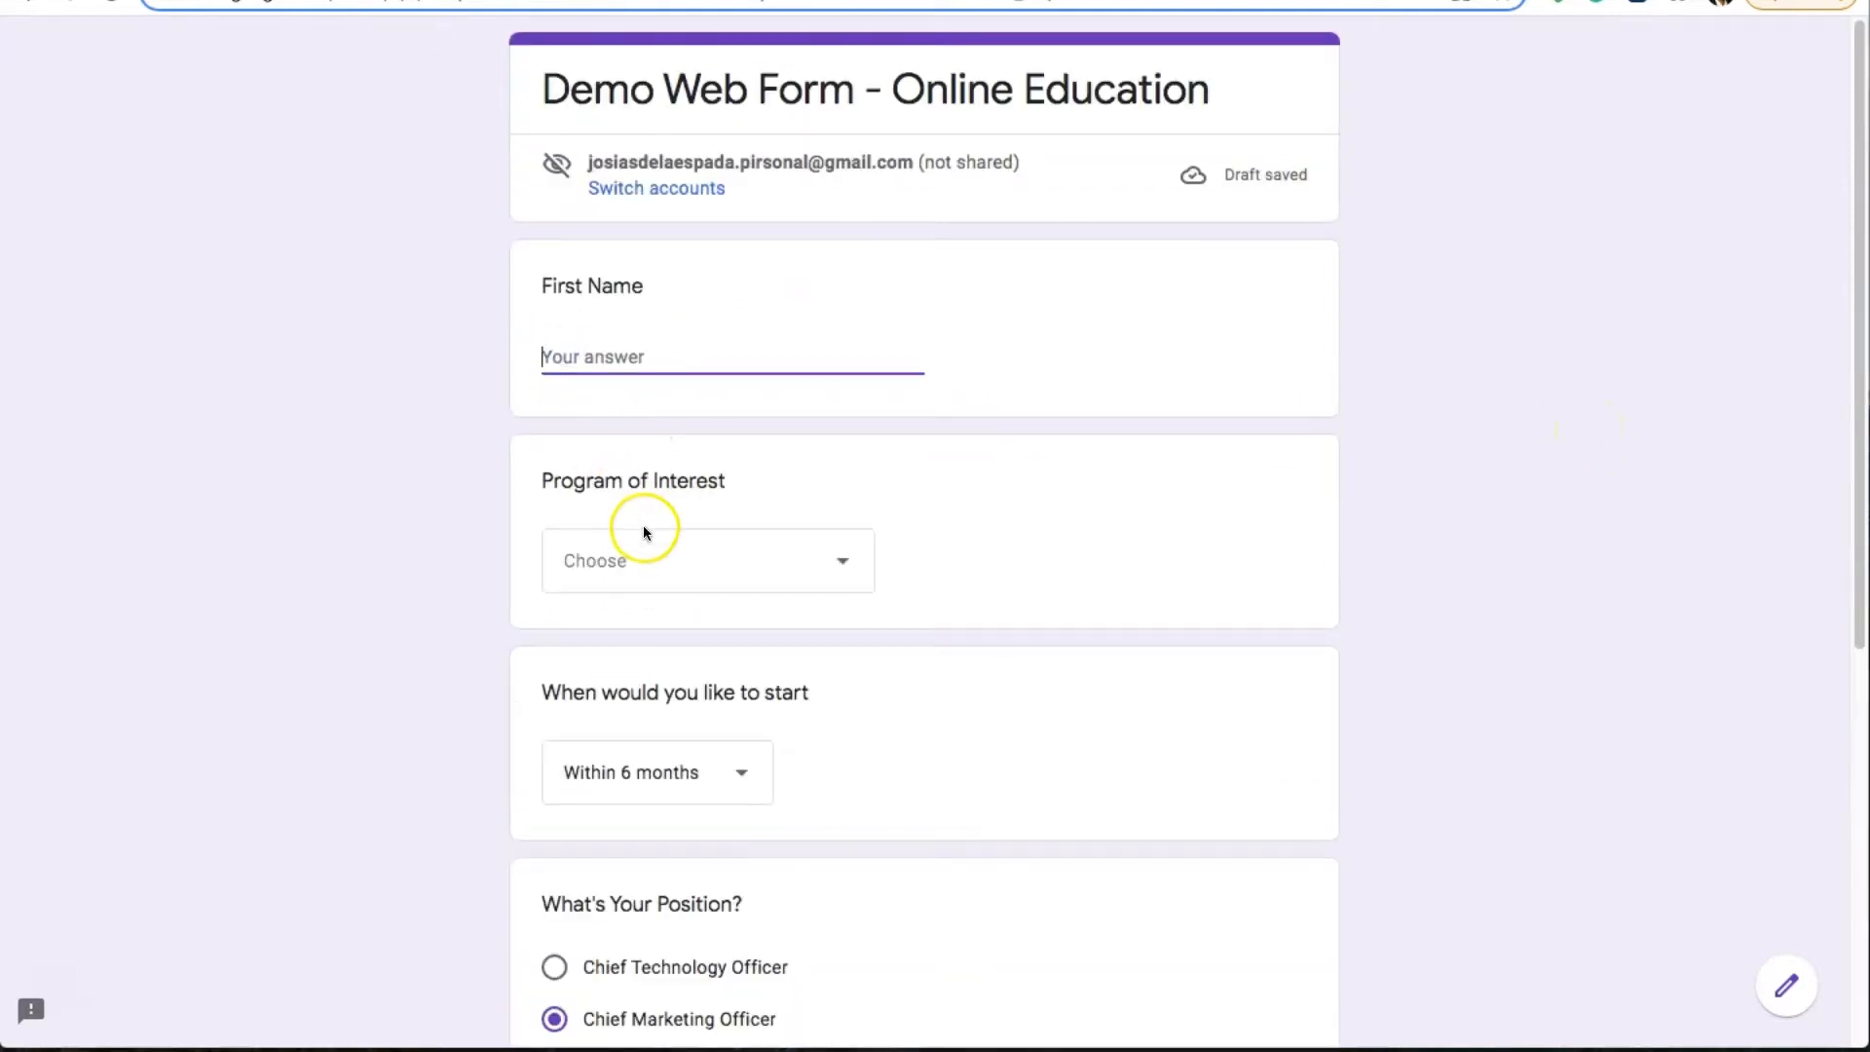
# Review the demo form's questions and set Program of Interest to MBA - Product Management
pyautogui.scroll(-2, 585, 438)
pyautogui.moveTo(546, 313); pyautogui.dragTo(744, 913)
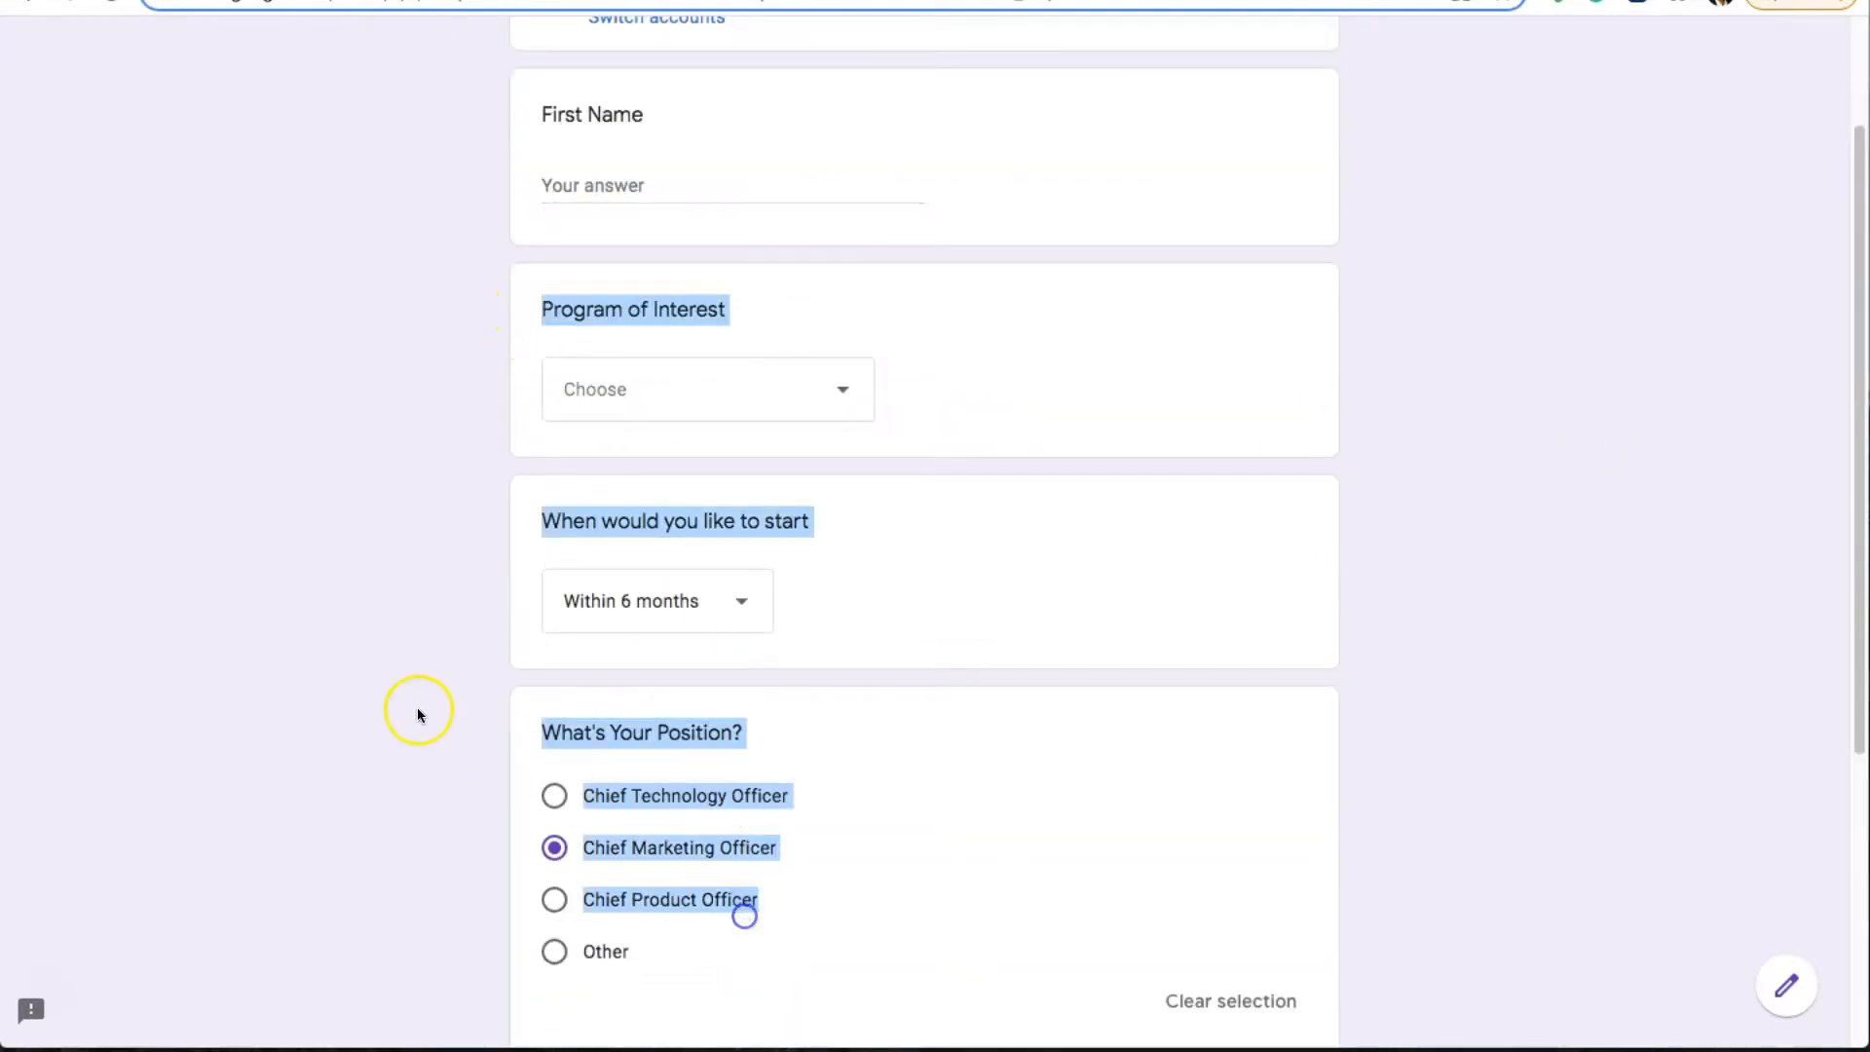
pyautogui.scroll(2, 417, 711)
pyautogui.click(631, 352)
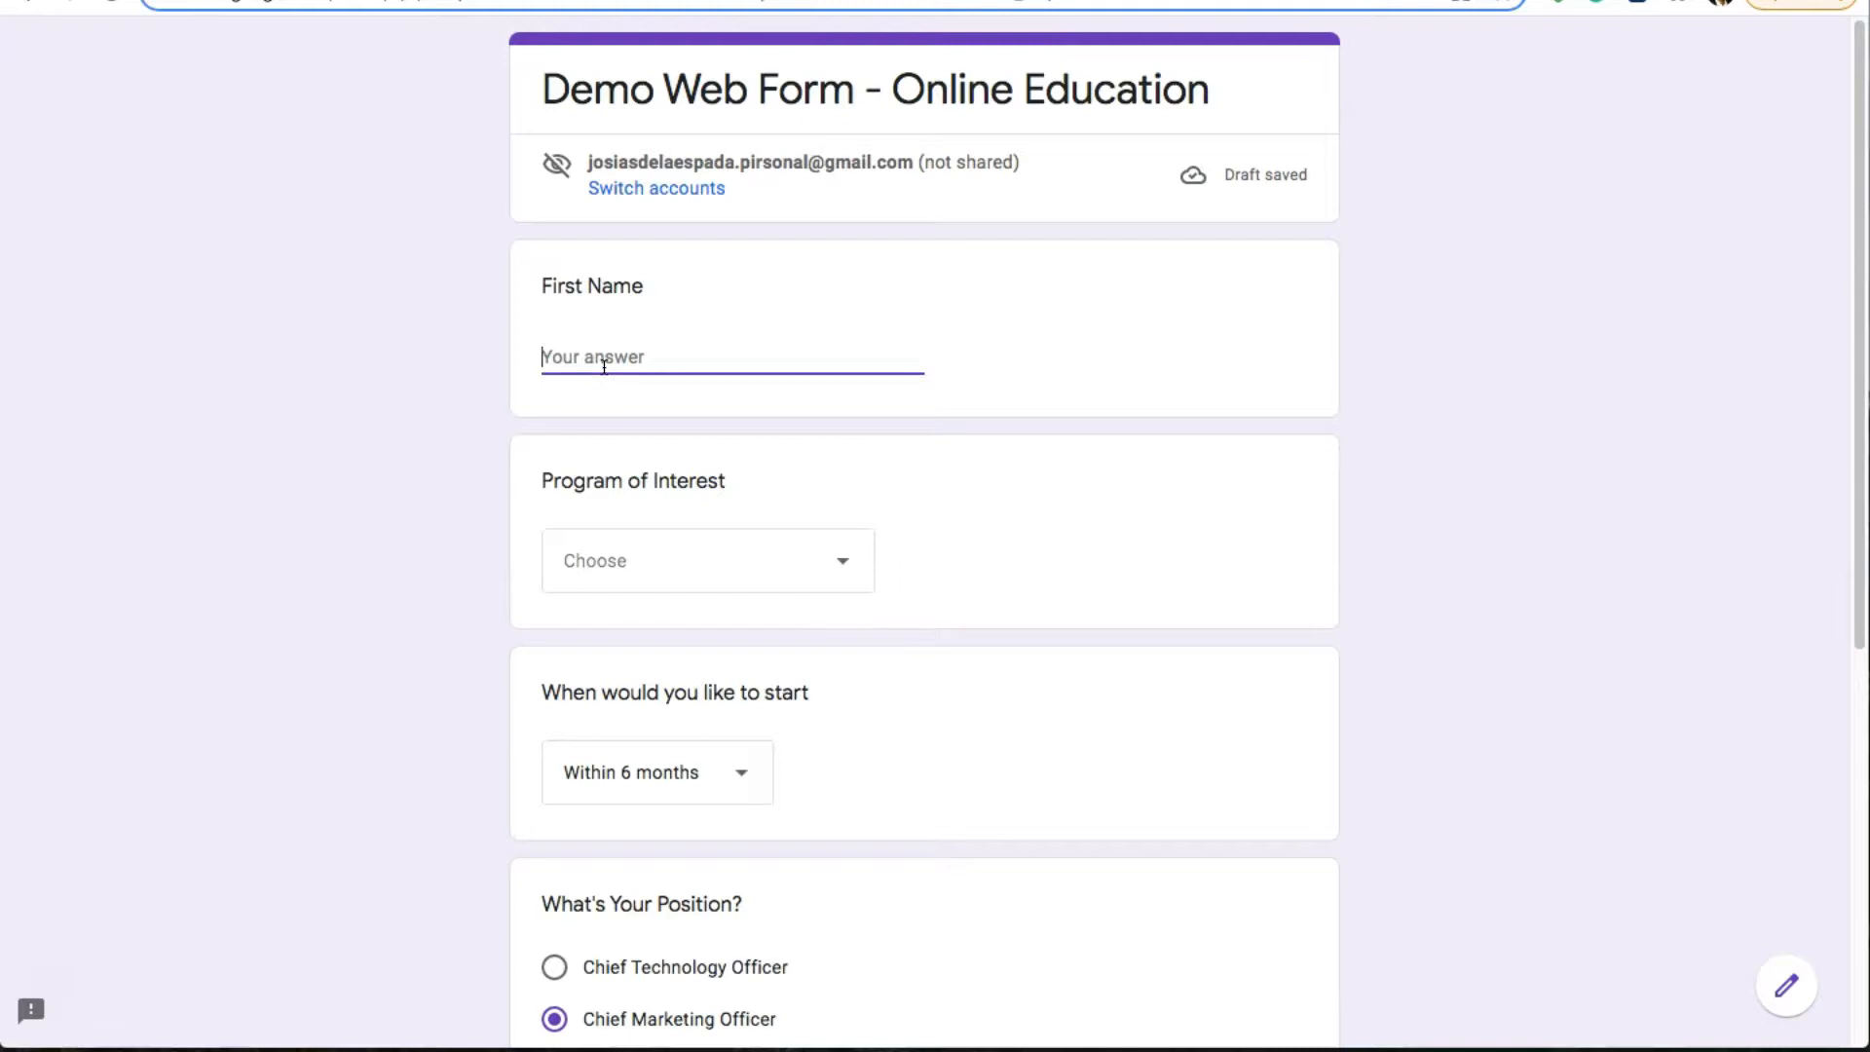
pyautogui.scroll(-3, 597, 471)
pyautogui.click(612, 281)
pyautogui.click(628, 407)
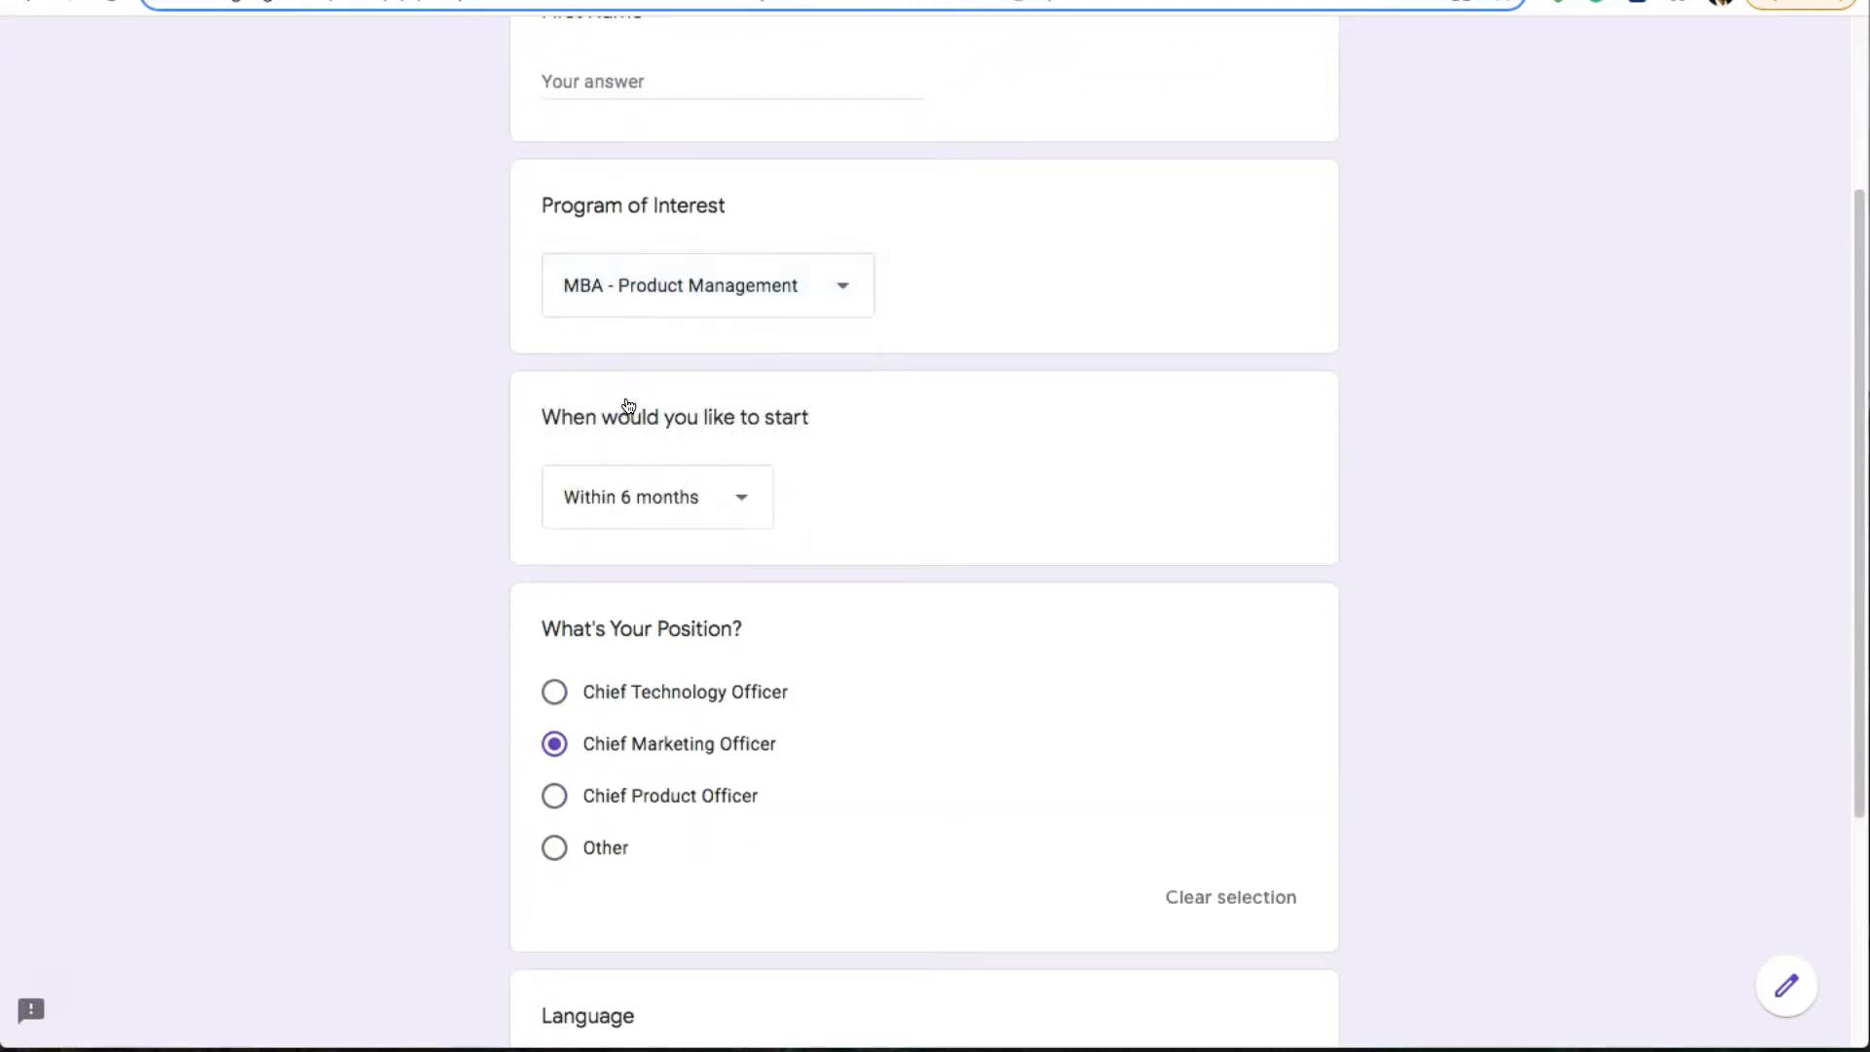
pyautogui.click(706, 361)
pyautogui.moveTo(536, 202); pyautogui.dragTo(730, 847)
pyautogui.click(383, 746)
pyautogui.click(545, 0)
pyautogui.click(335, 425)
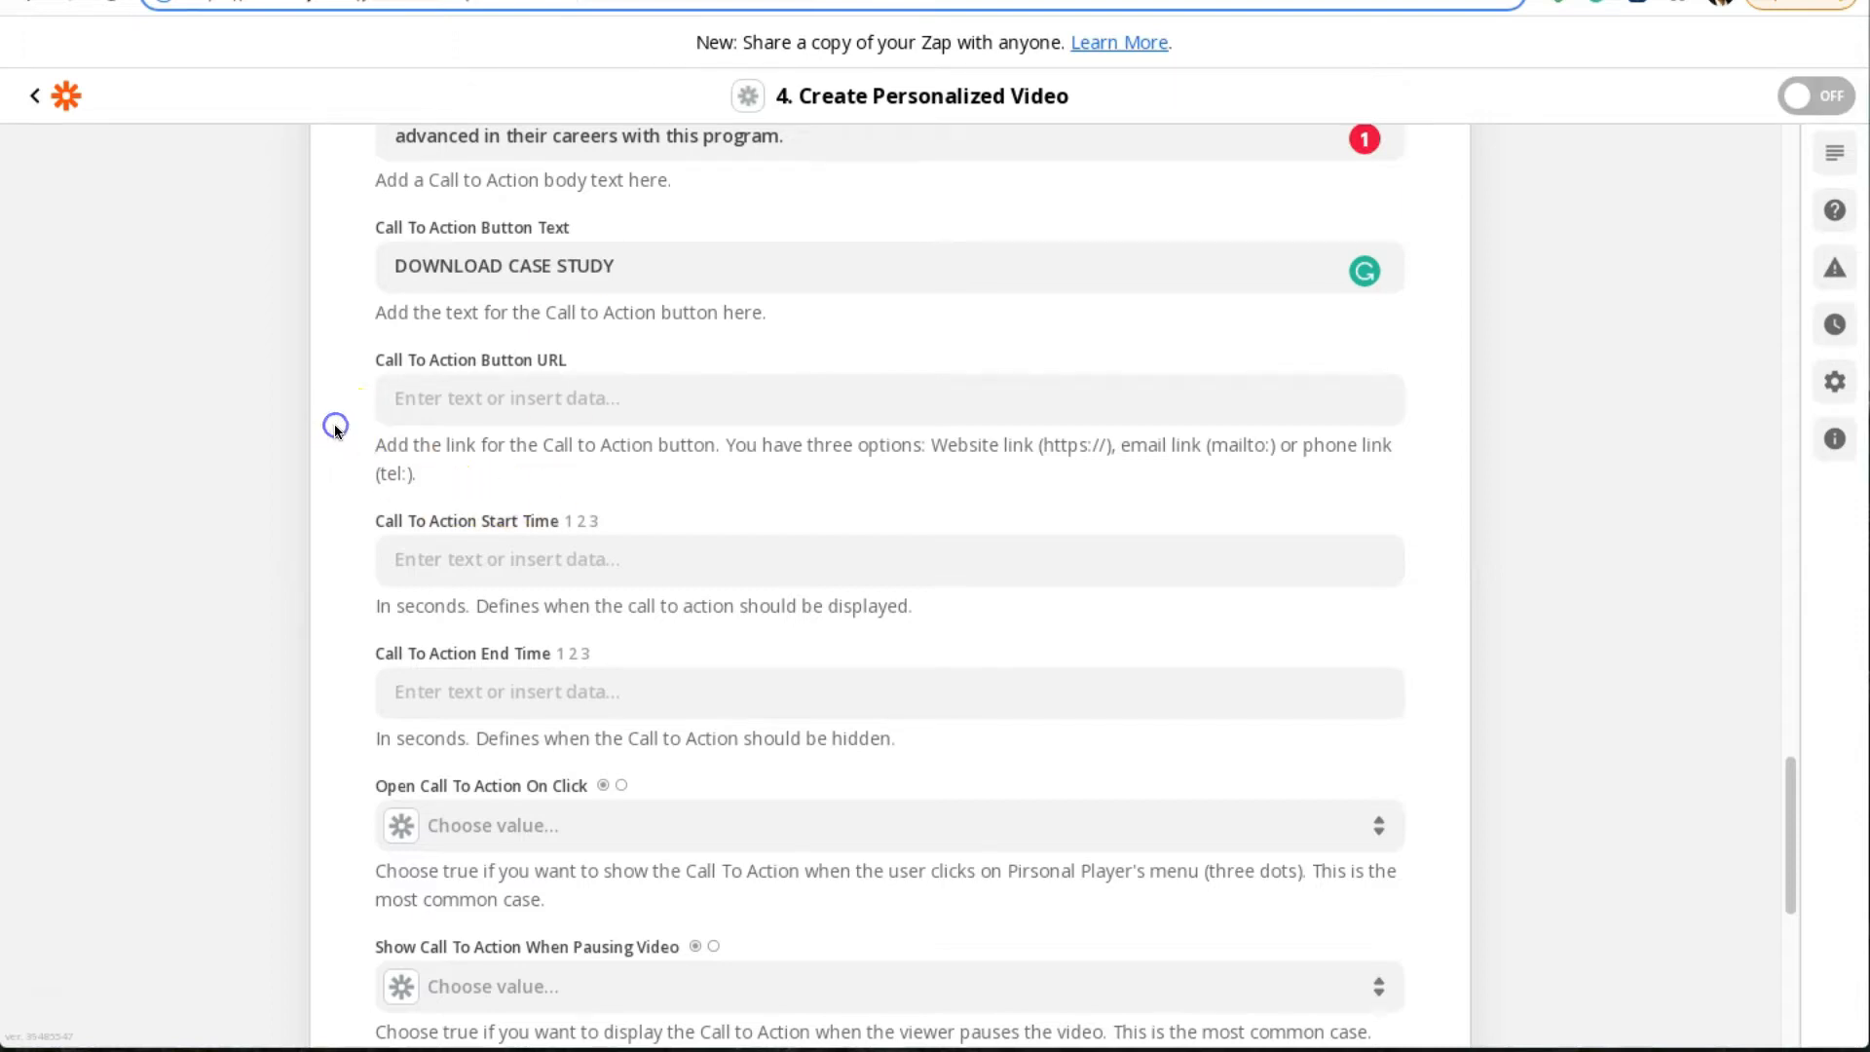
pyautogui.scroll(-1, 335, 425)
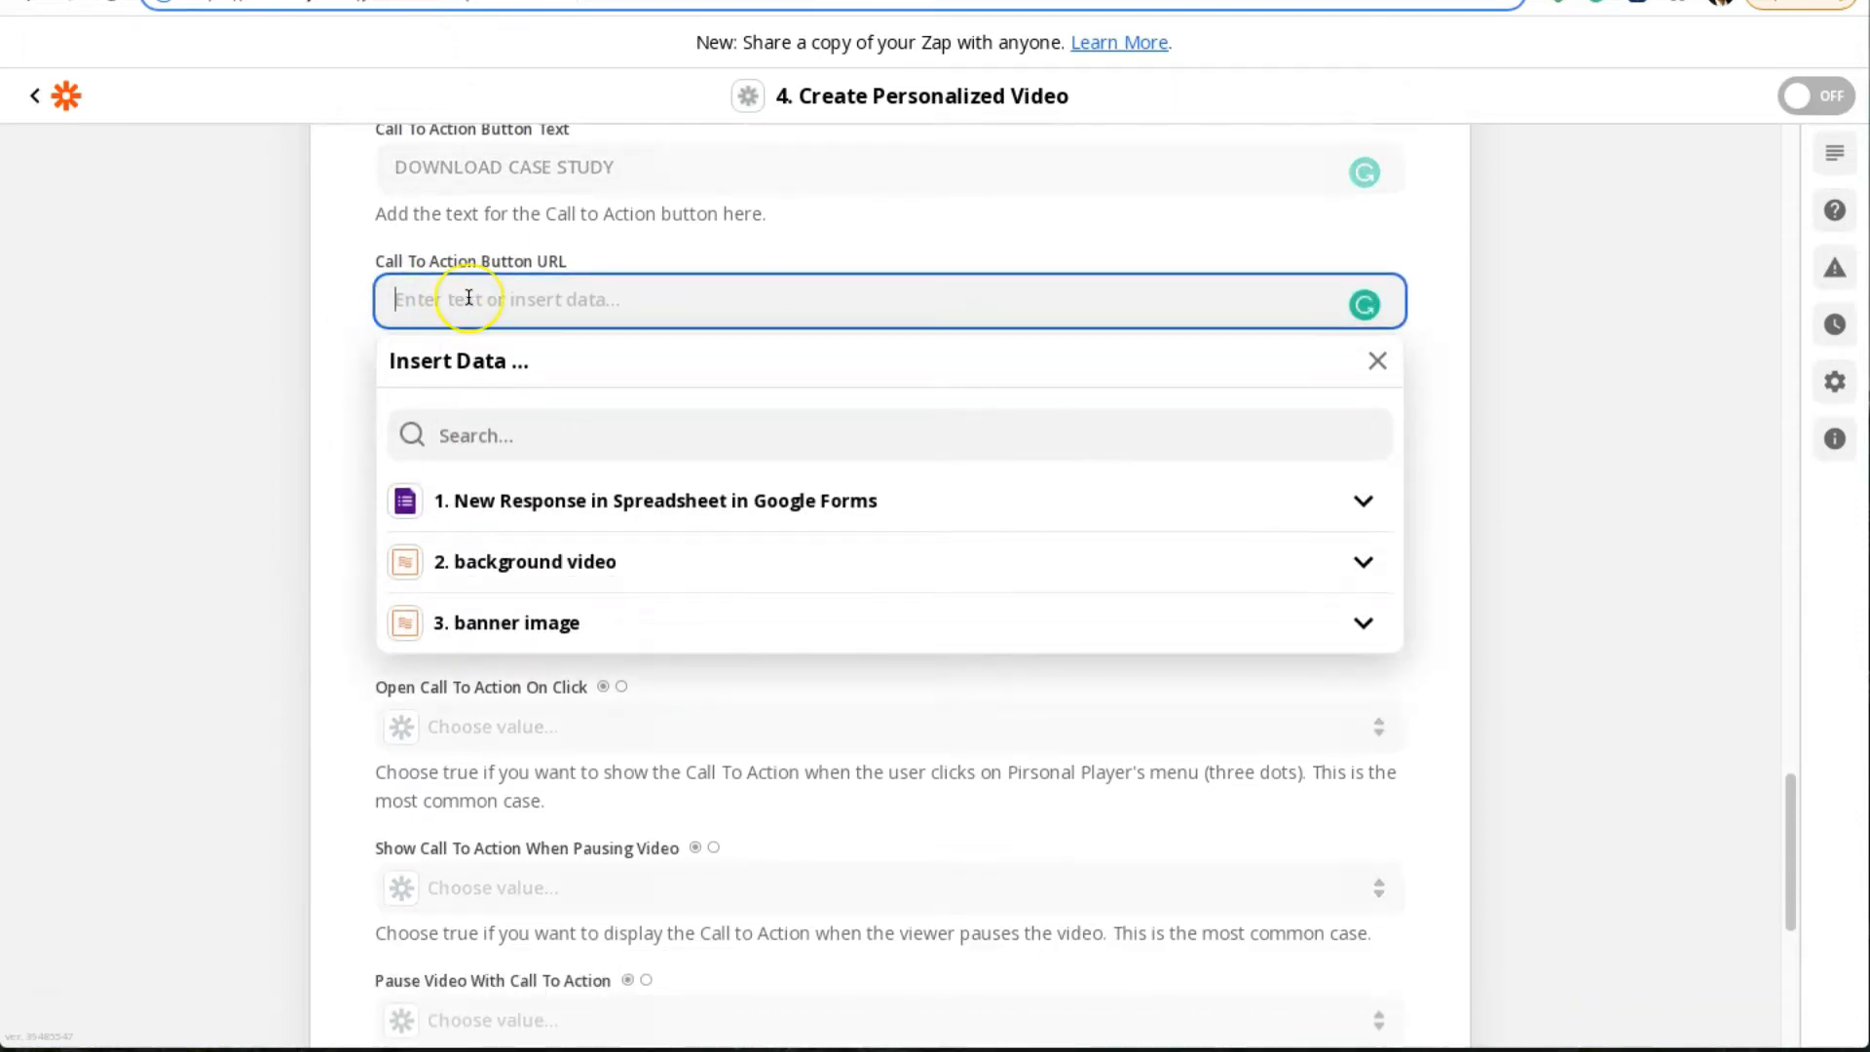
pyautogui.write('H')
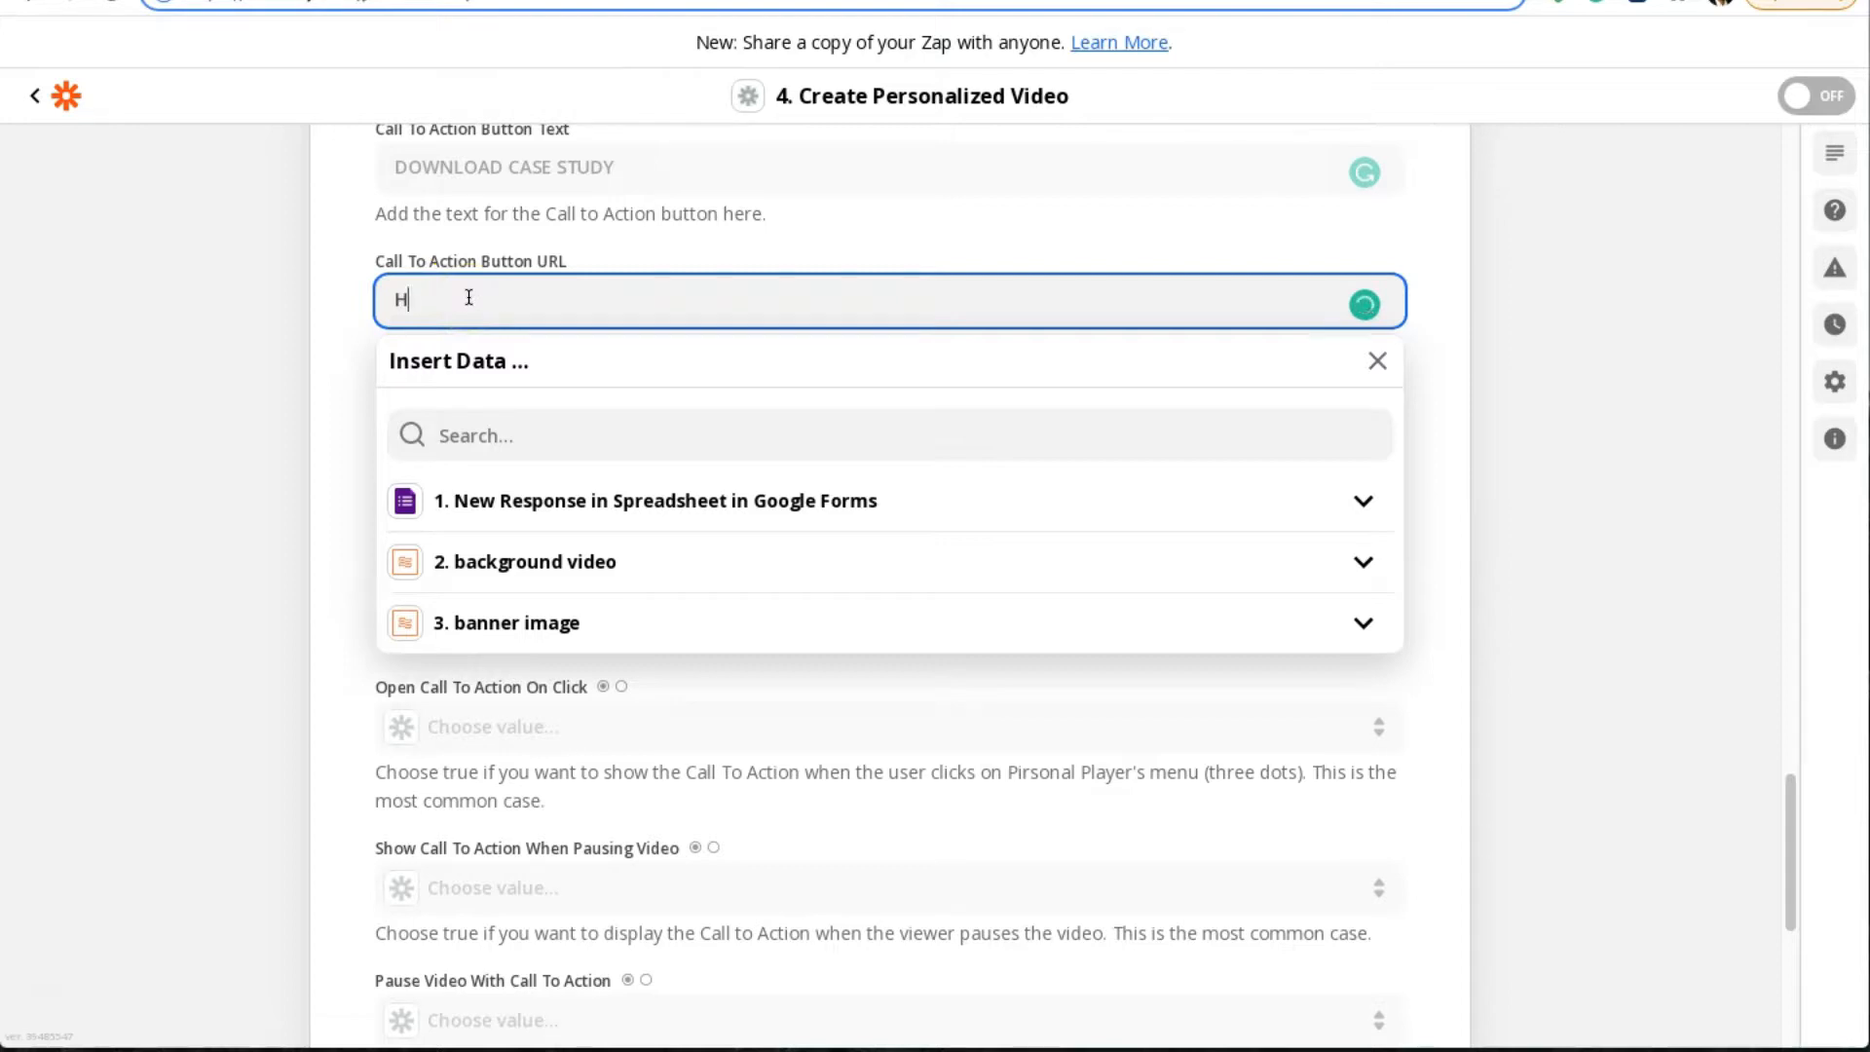
pyautogui.press('BackSpace')
pyautogui.write('http')
pyautogui.press('BackSpace')
pyautogui.write('t')
pyautogui.write('://')
pyautogui.click(491, 300)
pyautogui.write('p')
pyautogui.press('BackSpace')
pyautogui.press('BackSpace')
pyautogui.write('ps://pirsha')
pyautogui.press('BackSpace')
pyautogui.press('BackSpace')
pyautogui.write('onal.xo')
pyautogui.press('BackSpace')
pyautogui.press('BackSpace')
pyautogui.write('com')
pyautogui.tripleClick(530, 300)
pyautogui.click(351, 337)
pyautogui.scroll(1, 351, 337)
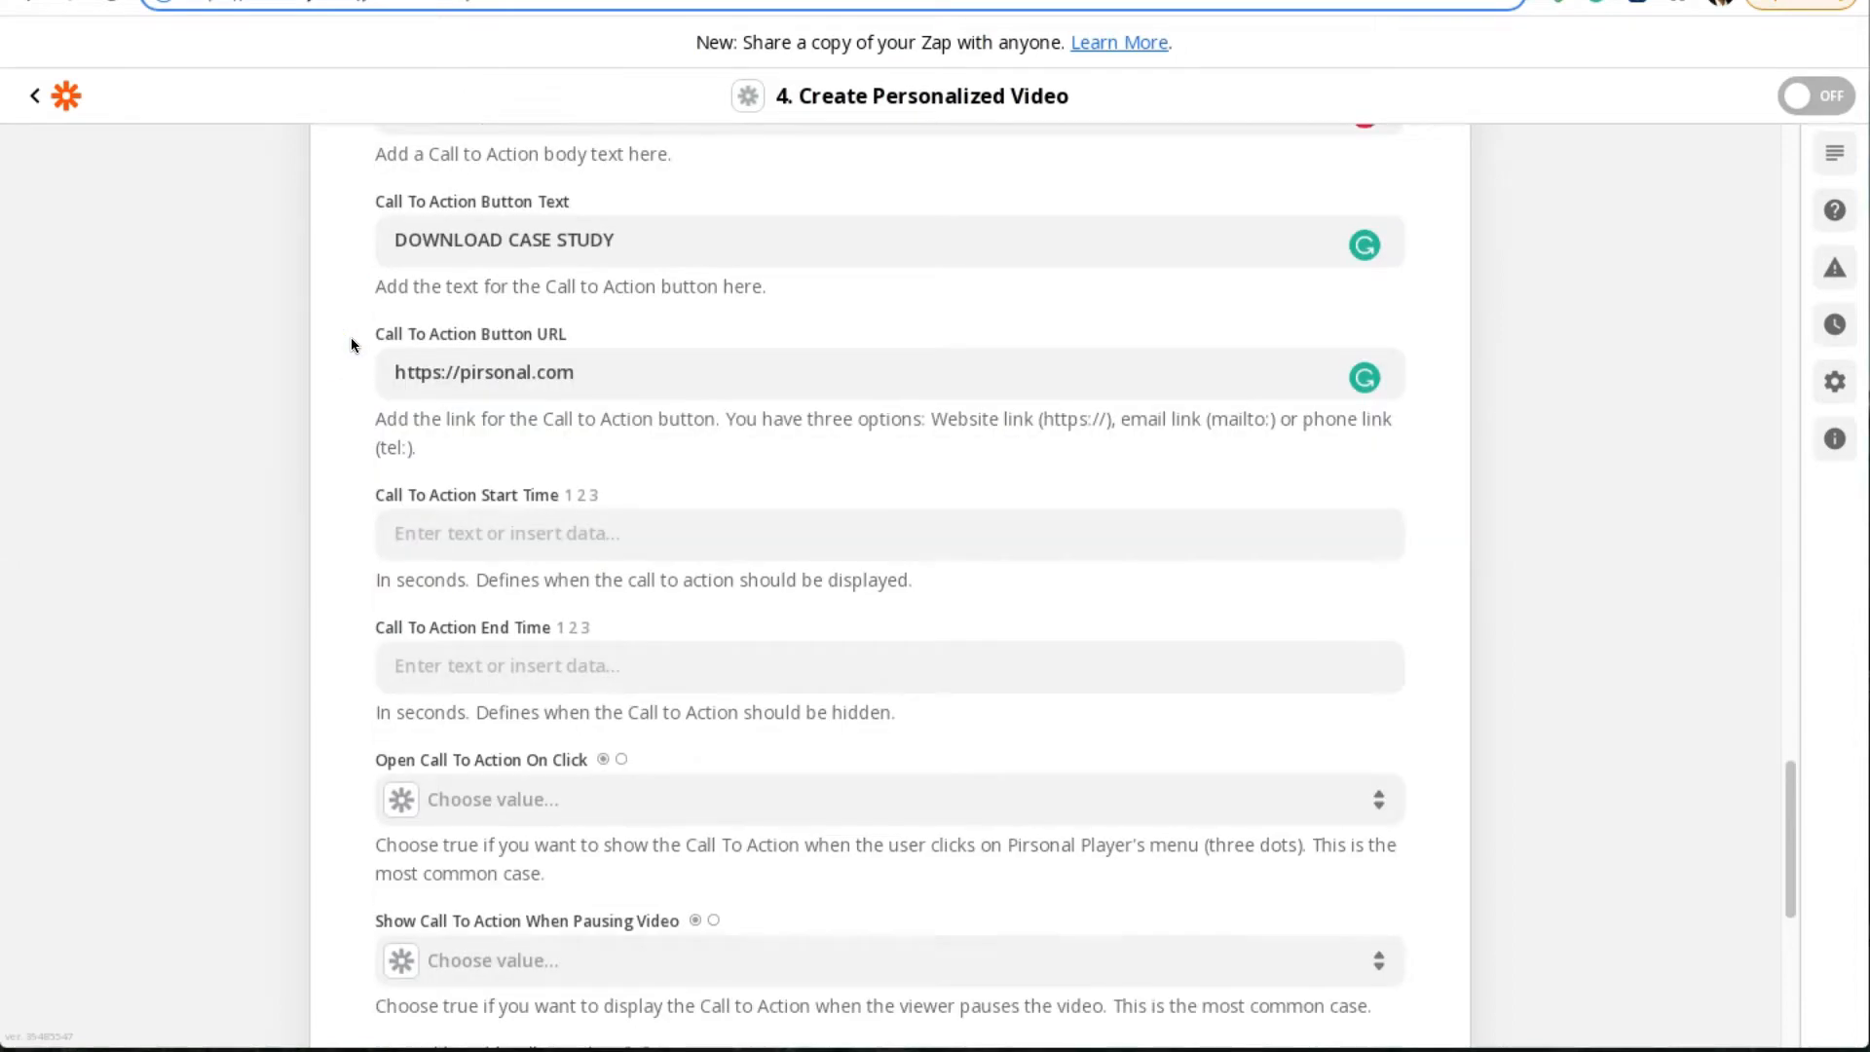
pyautogui.click(608, 372)
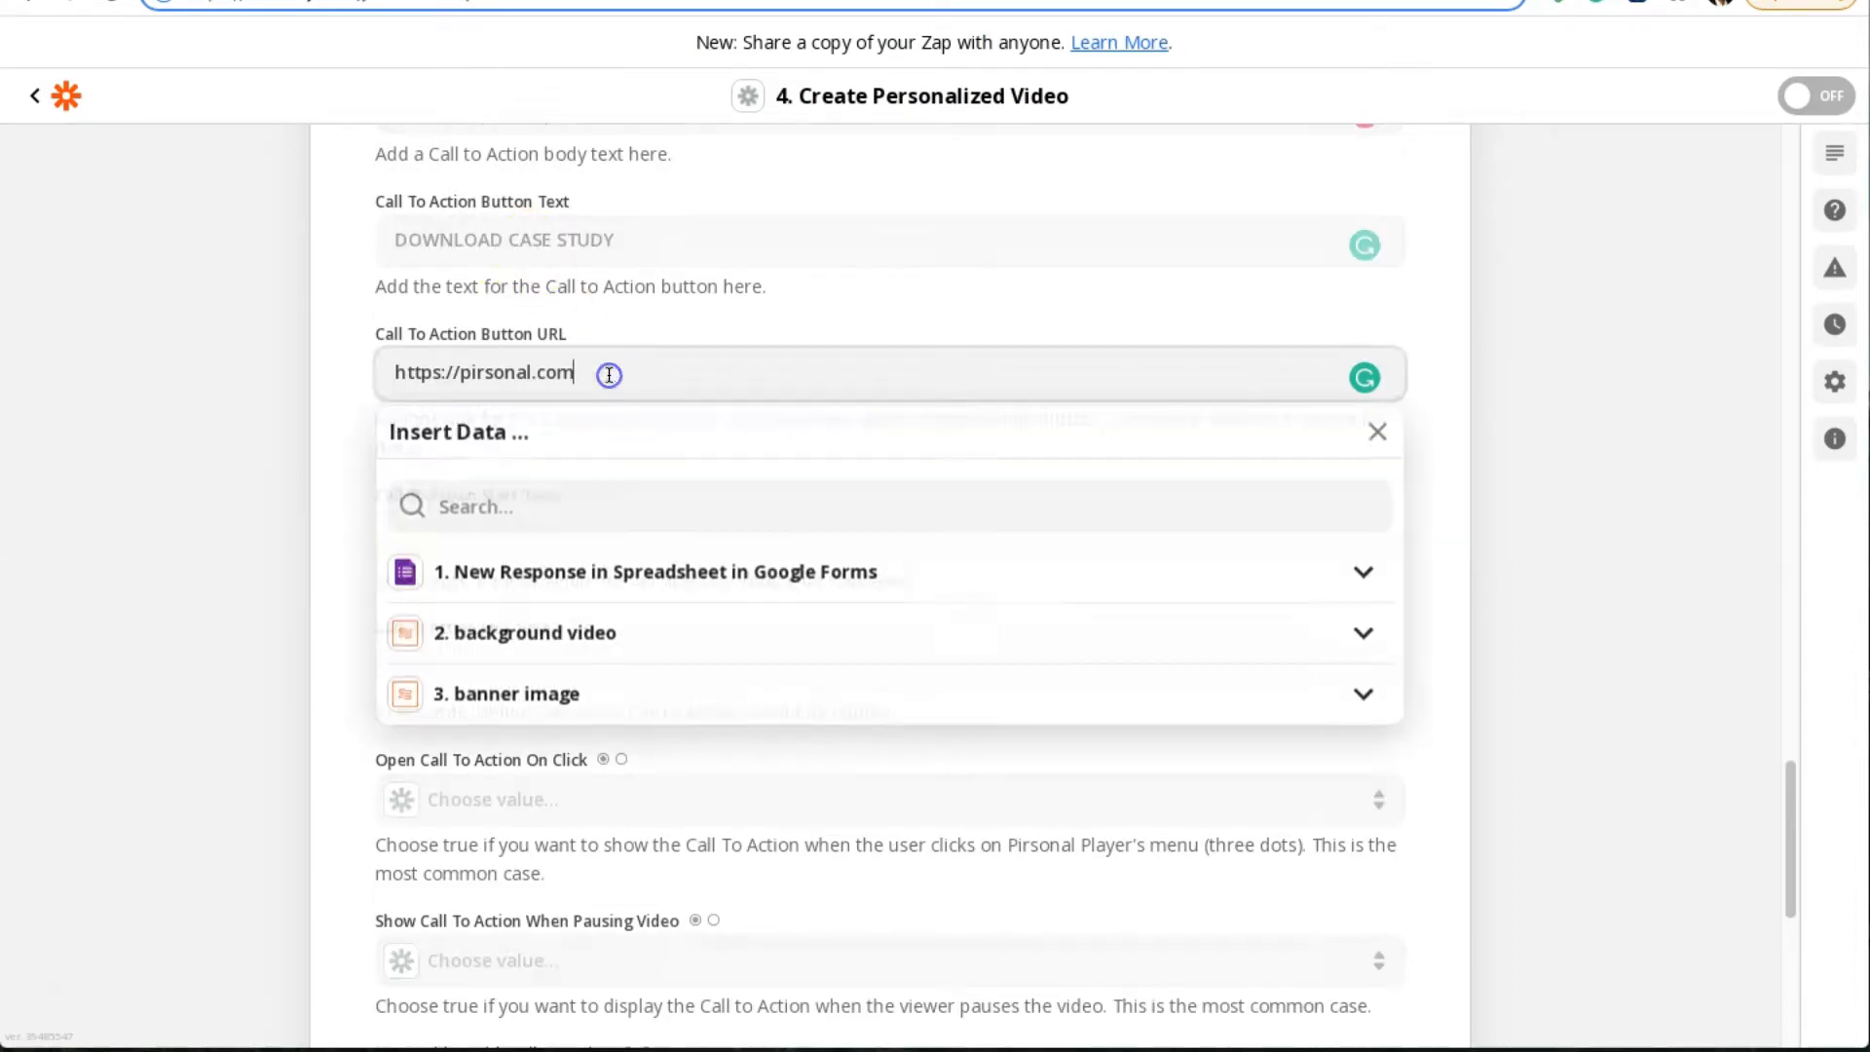
pyautogui.tripleClick(626, 363)
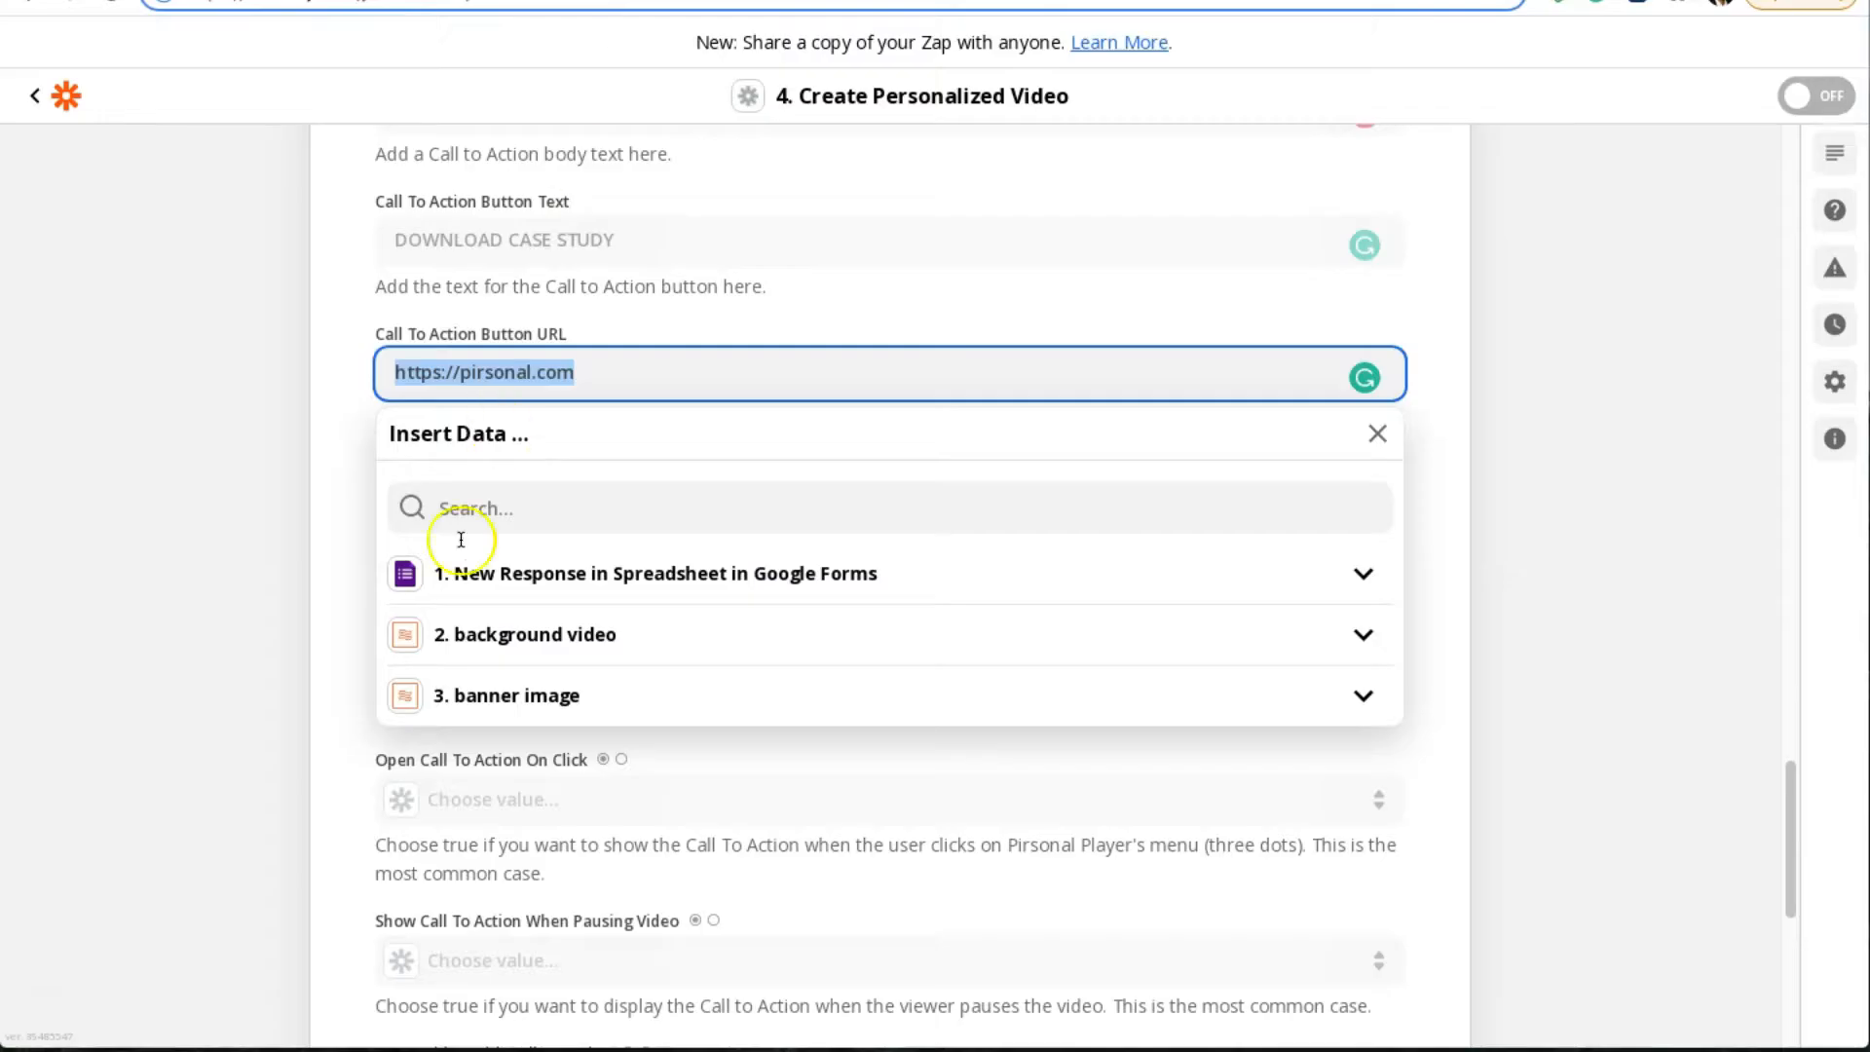
pyautogui.click(358, 441)
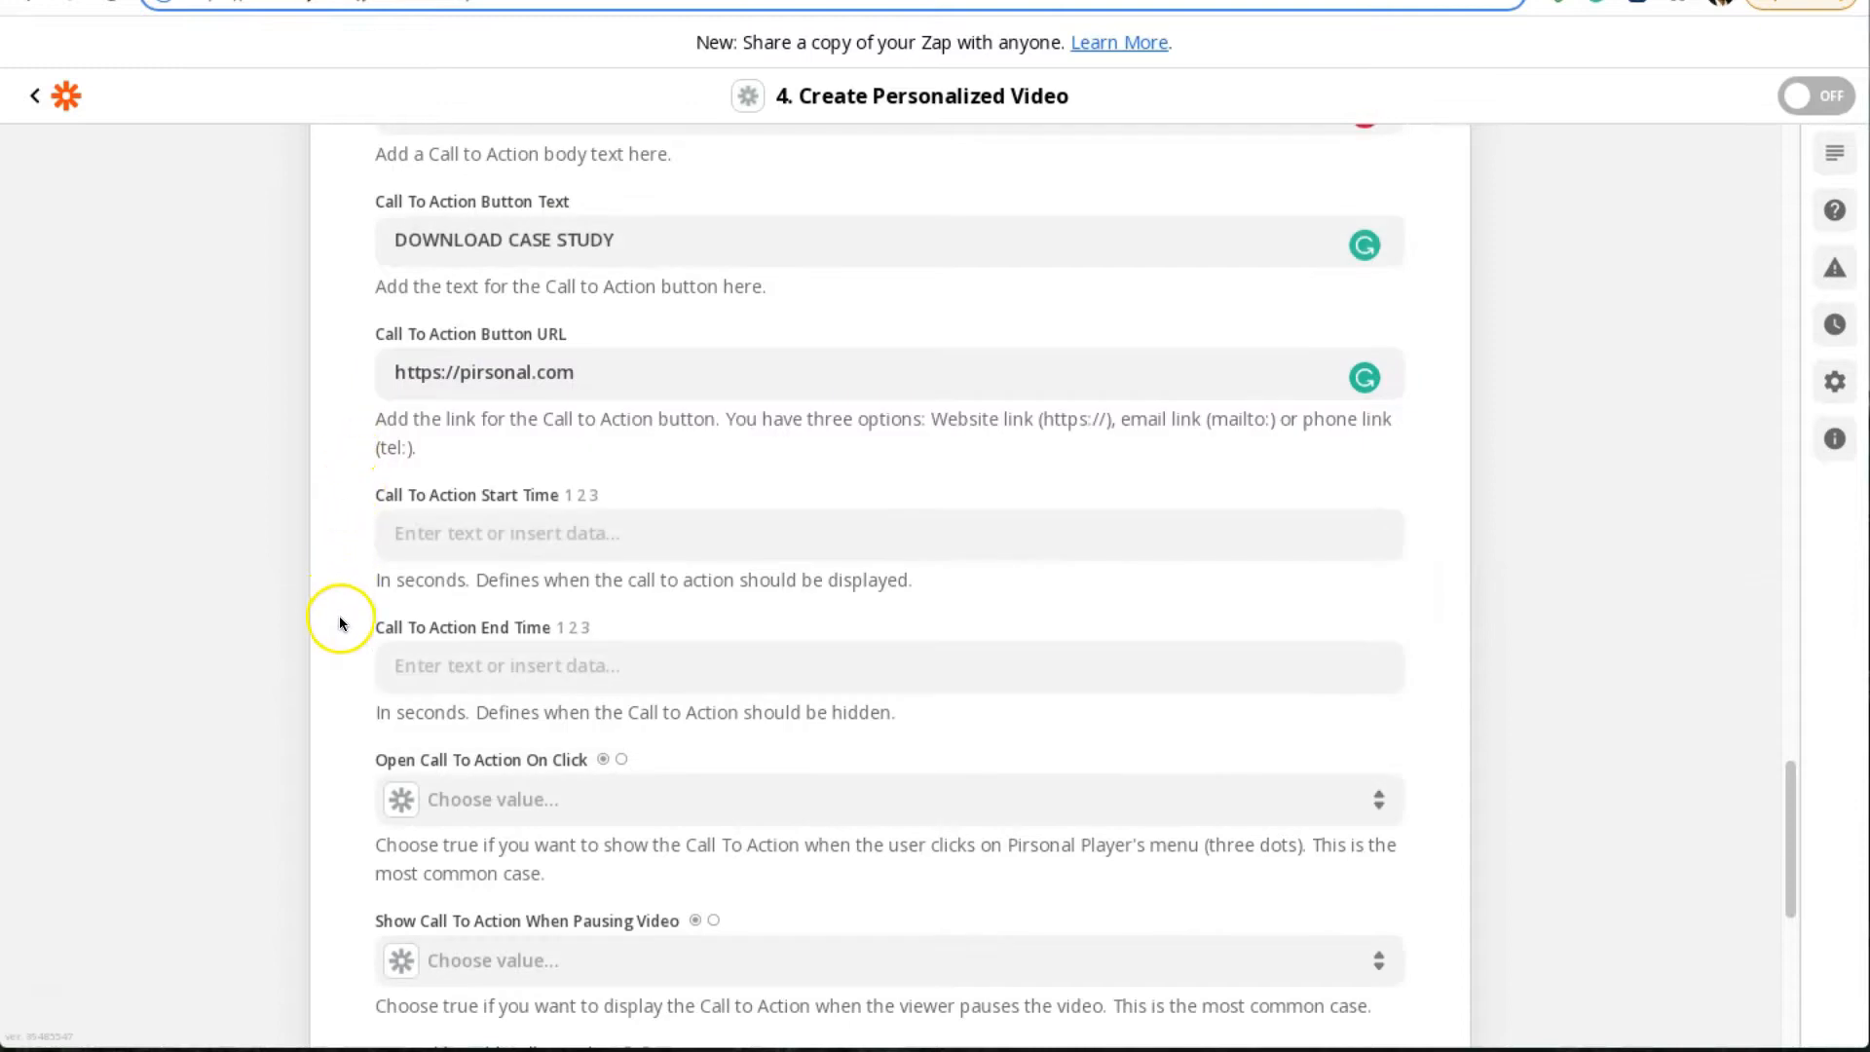
# Look over the Call To Action Start Time and End Time fields, and set Open Call To Action On Click to true
pyautogui.scroll(-1, 341, 614)
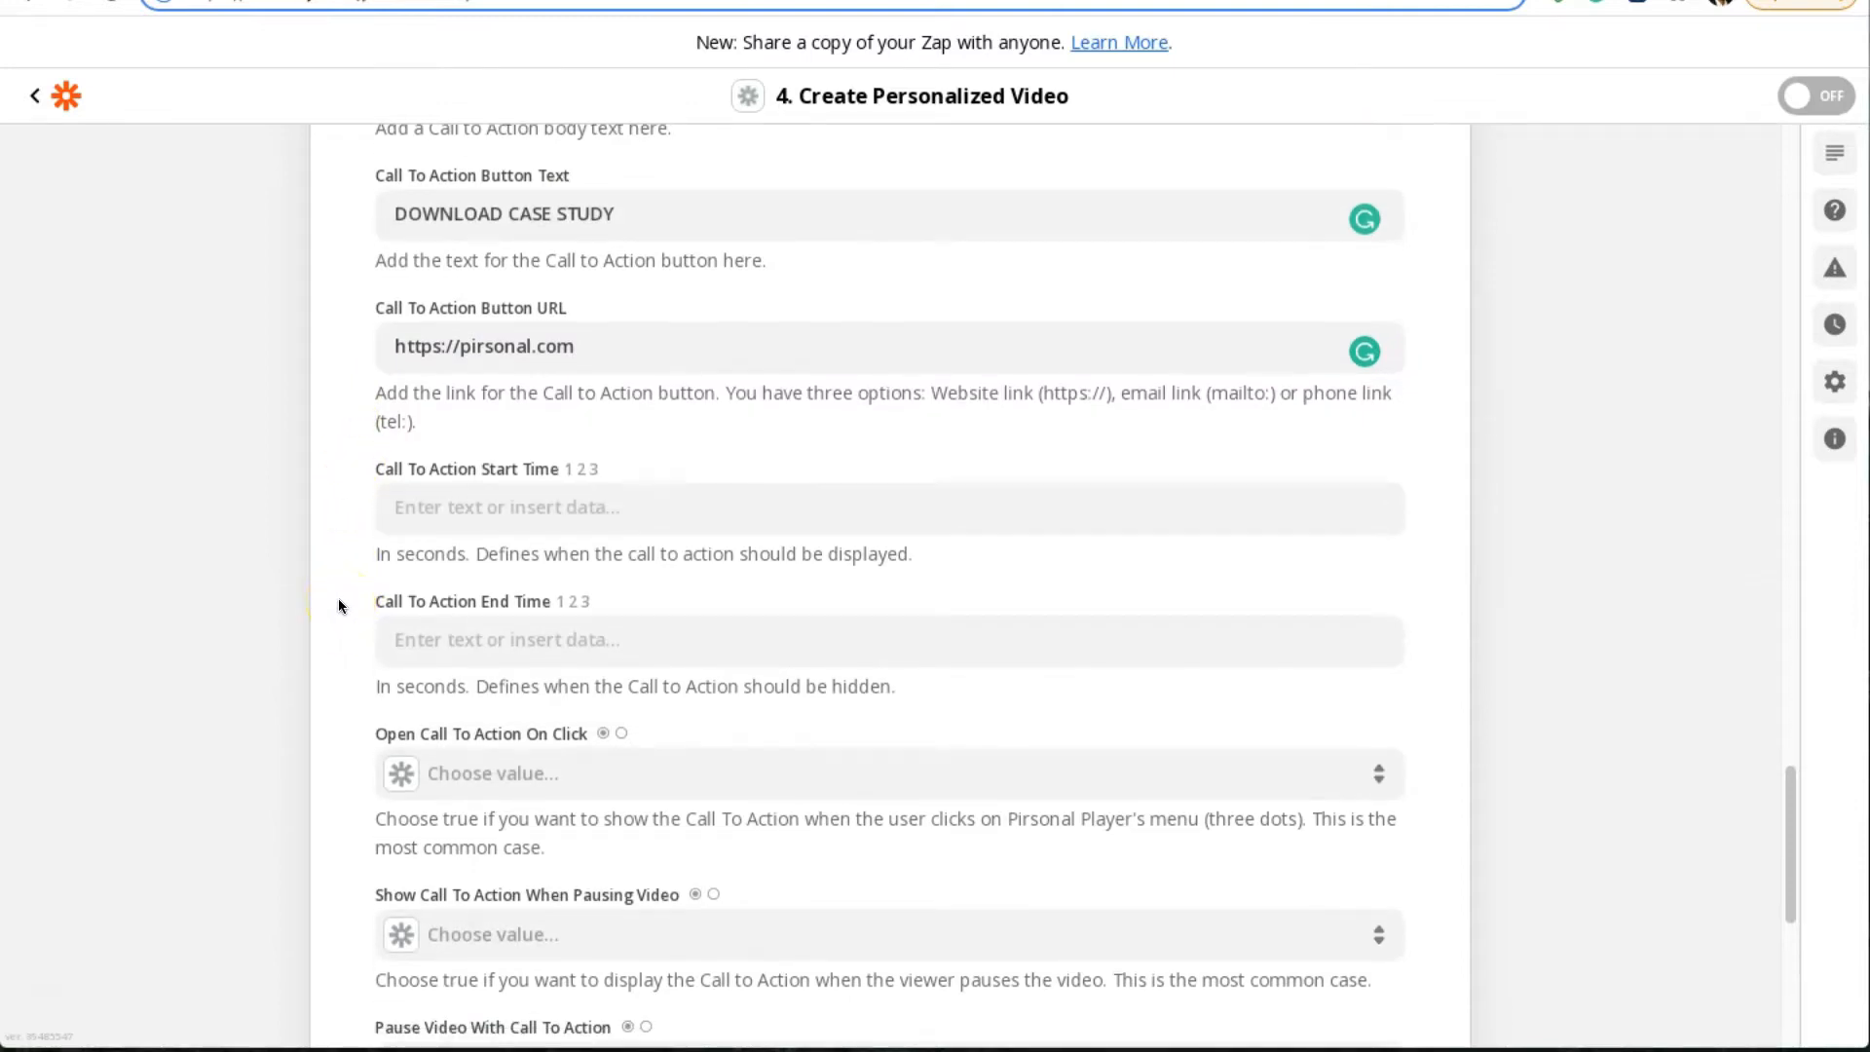
pyautogui.scroll(-2, 337, 598)
pyautogui.click(547, 379)
pyautogui.scroll(-2, 584, 405)
pyautogui.click(530, 418)
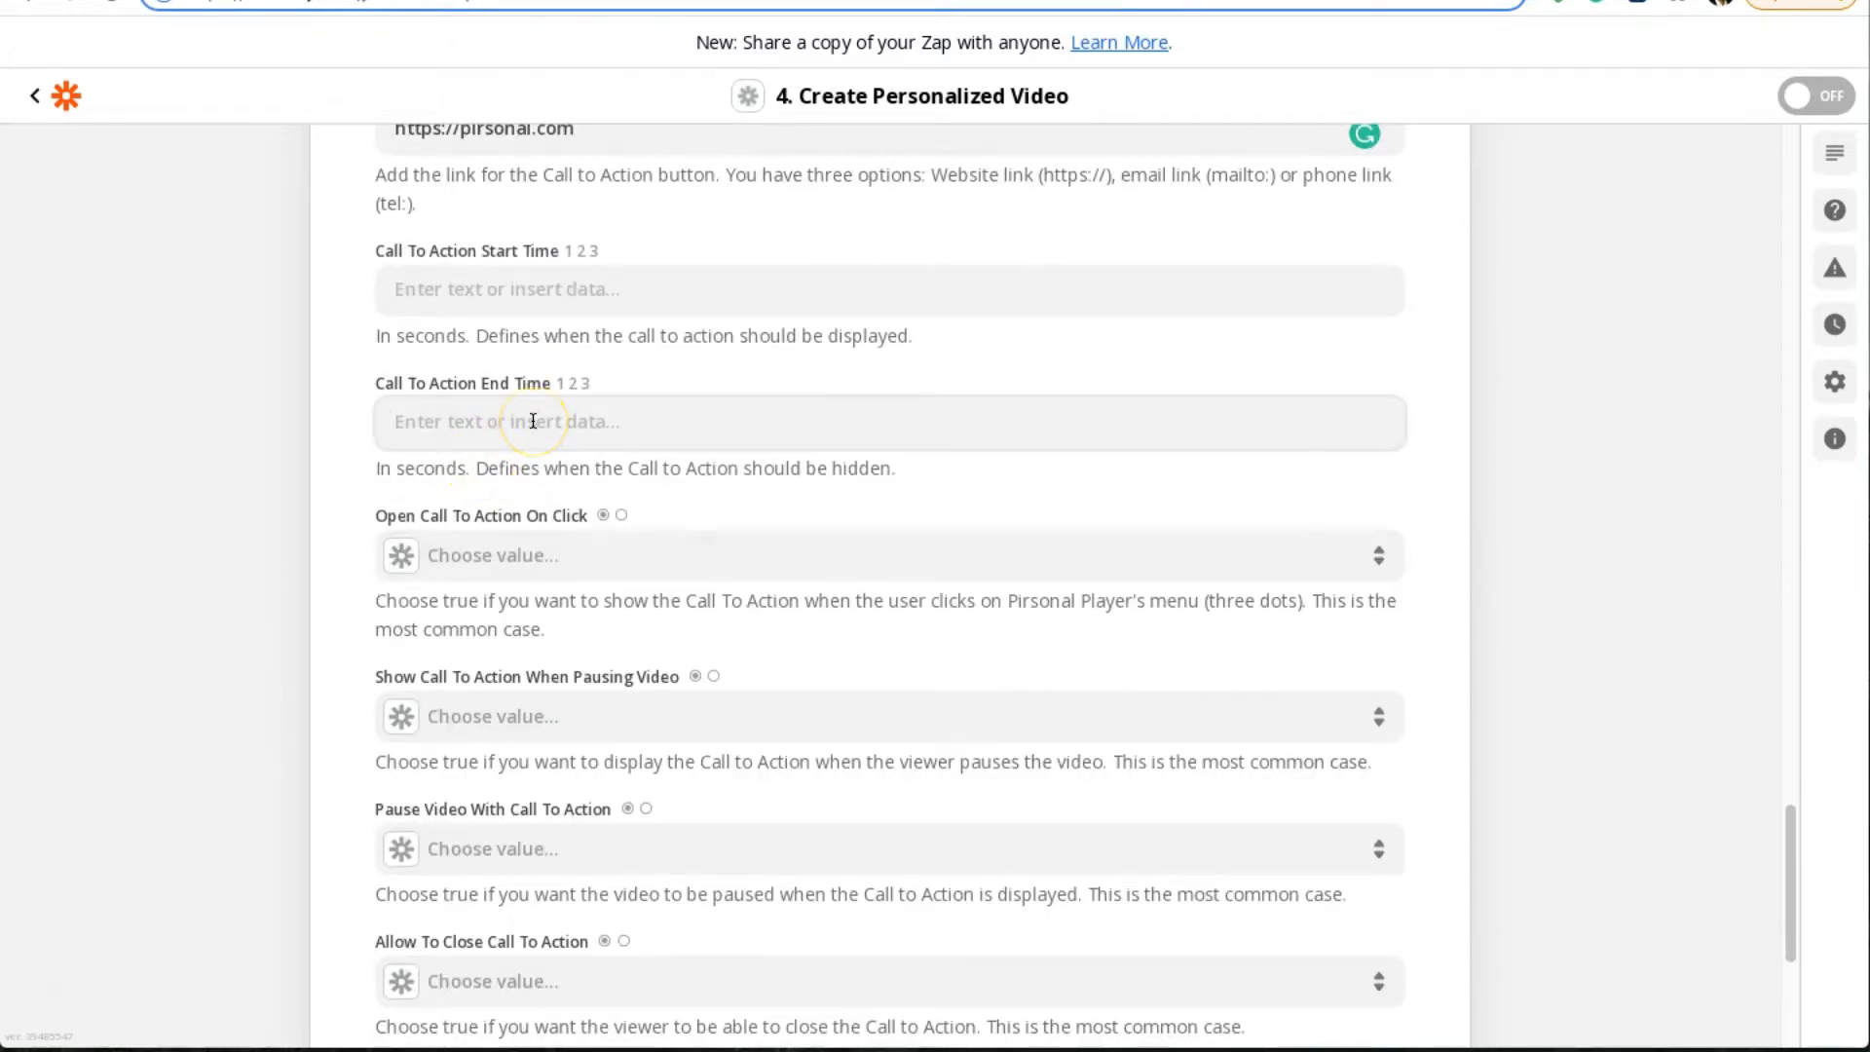
pyautogui.scroll(-2, 516, 428)
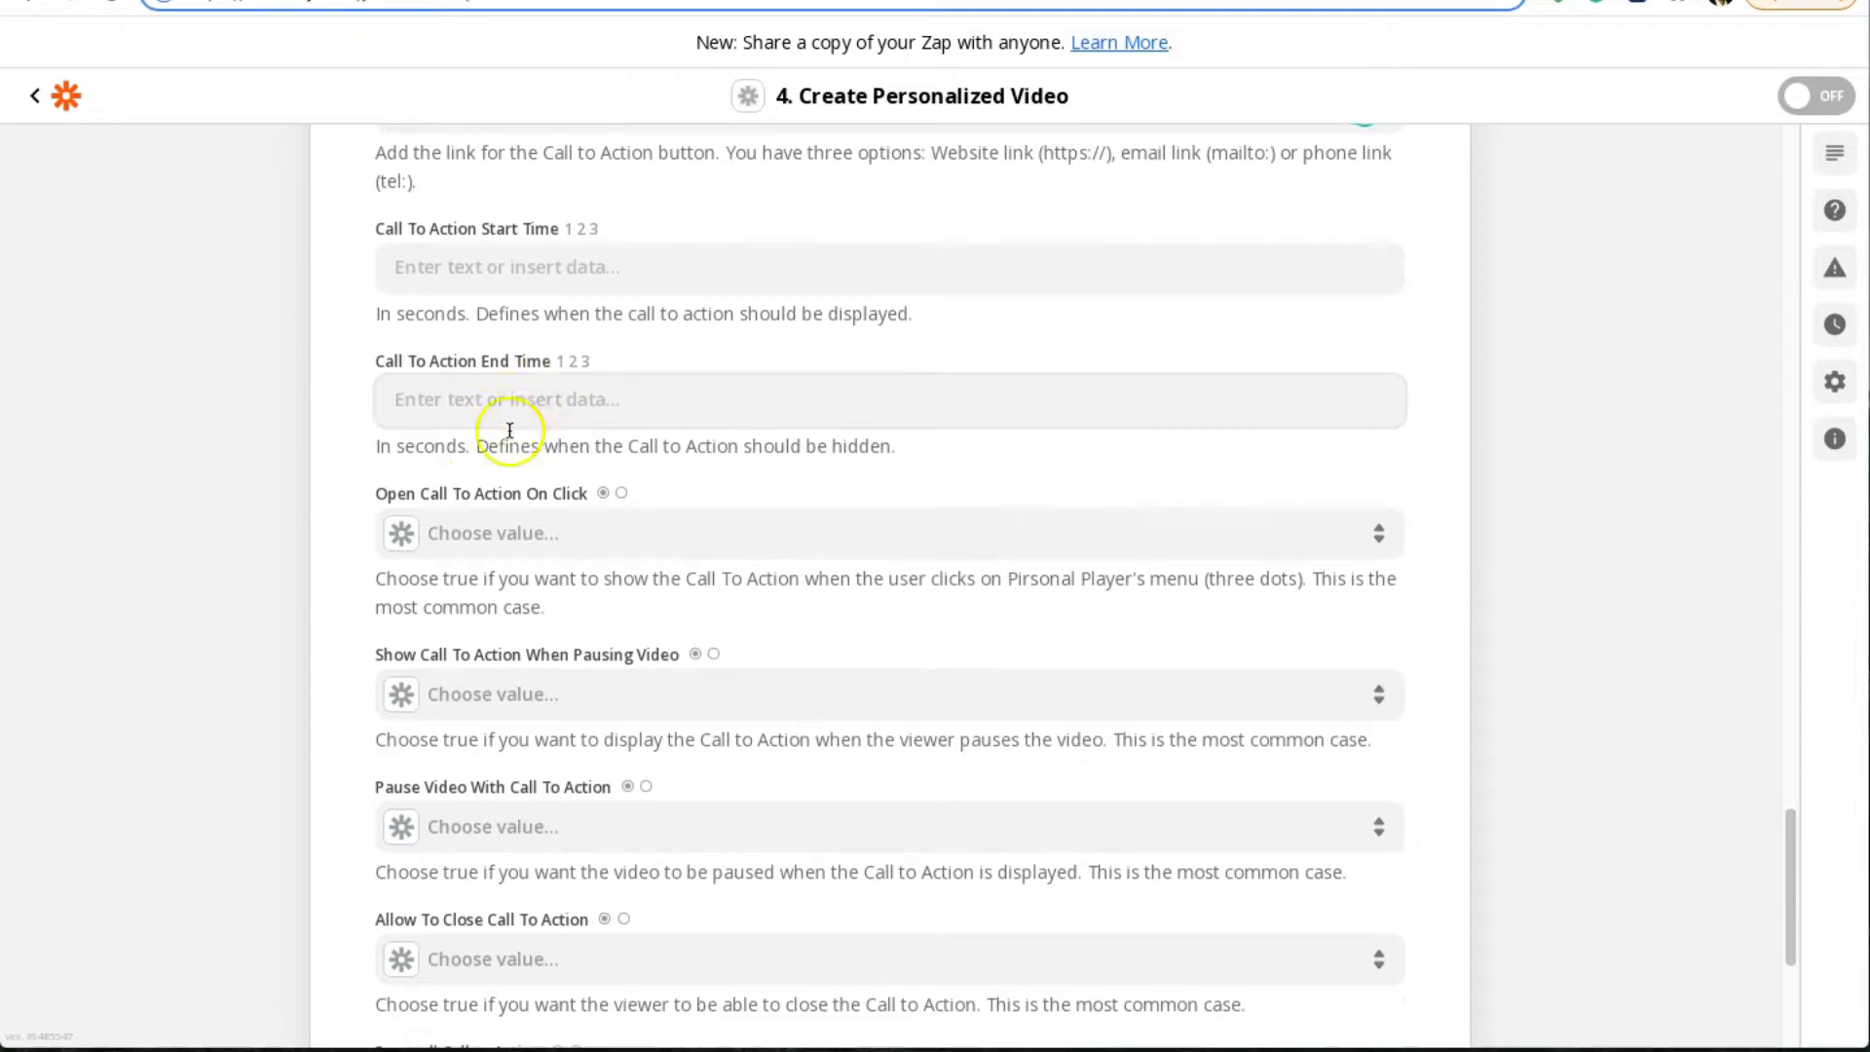
pyautogui.scroll(-1, 477, 467)
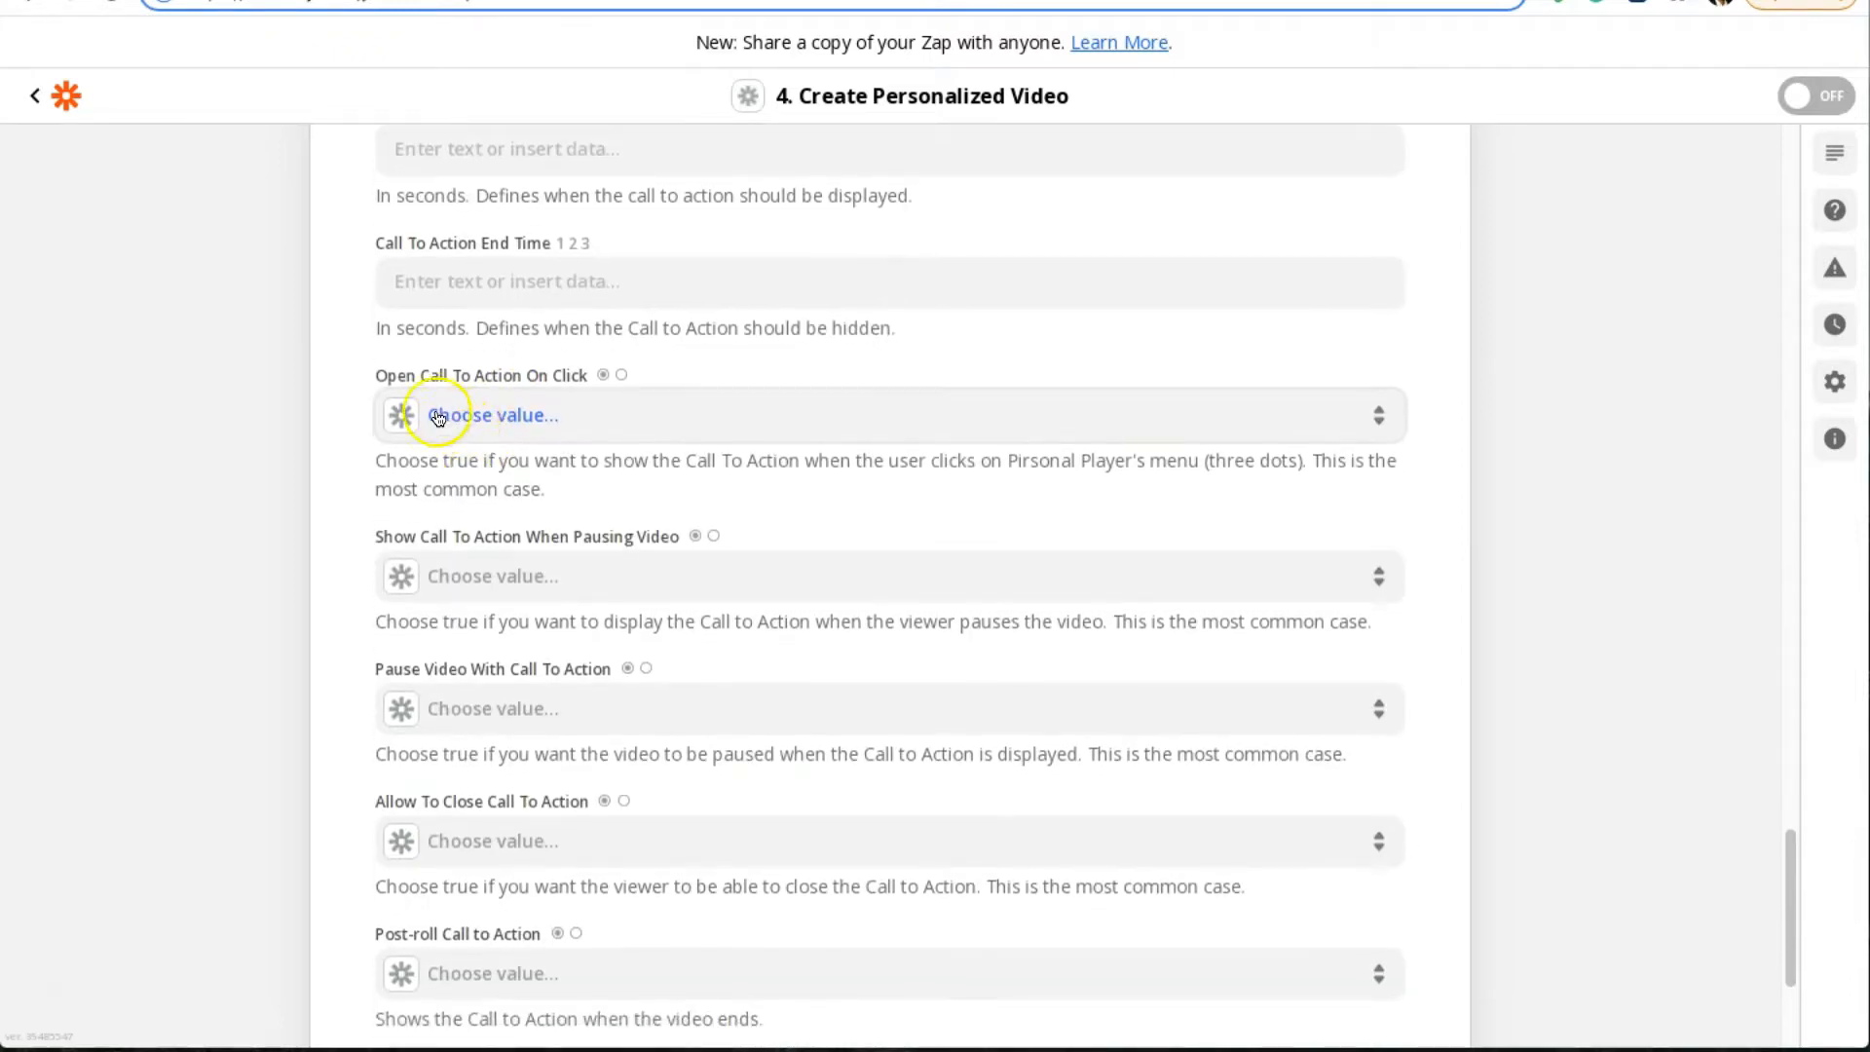
pyautogui.click(484, 413)
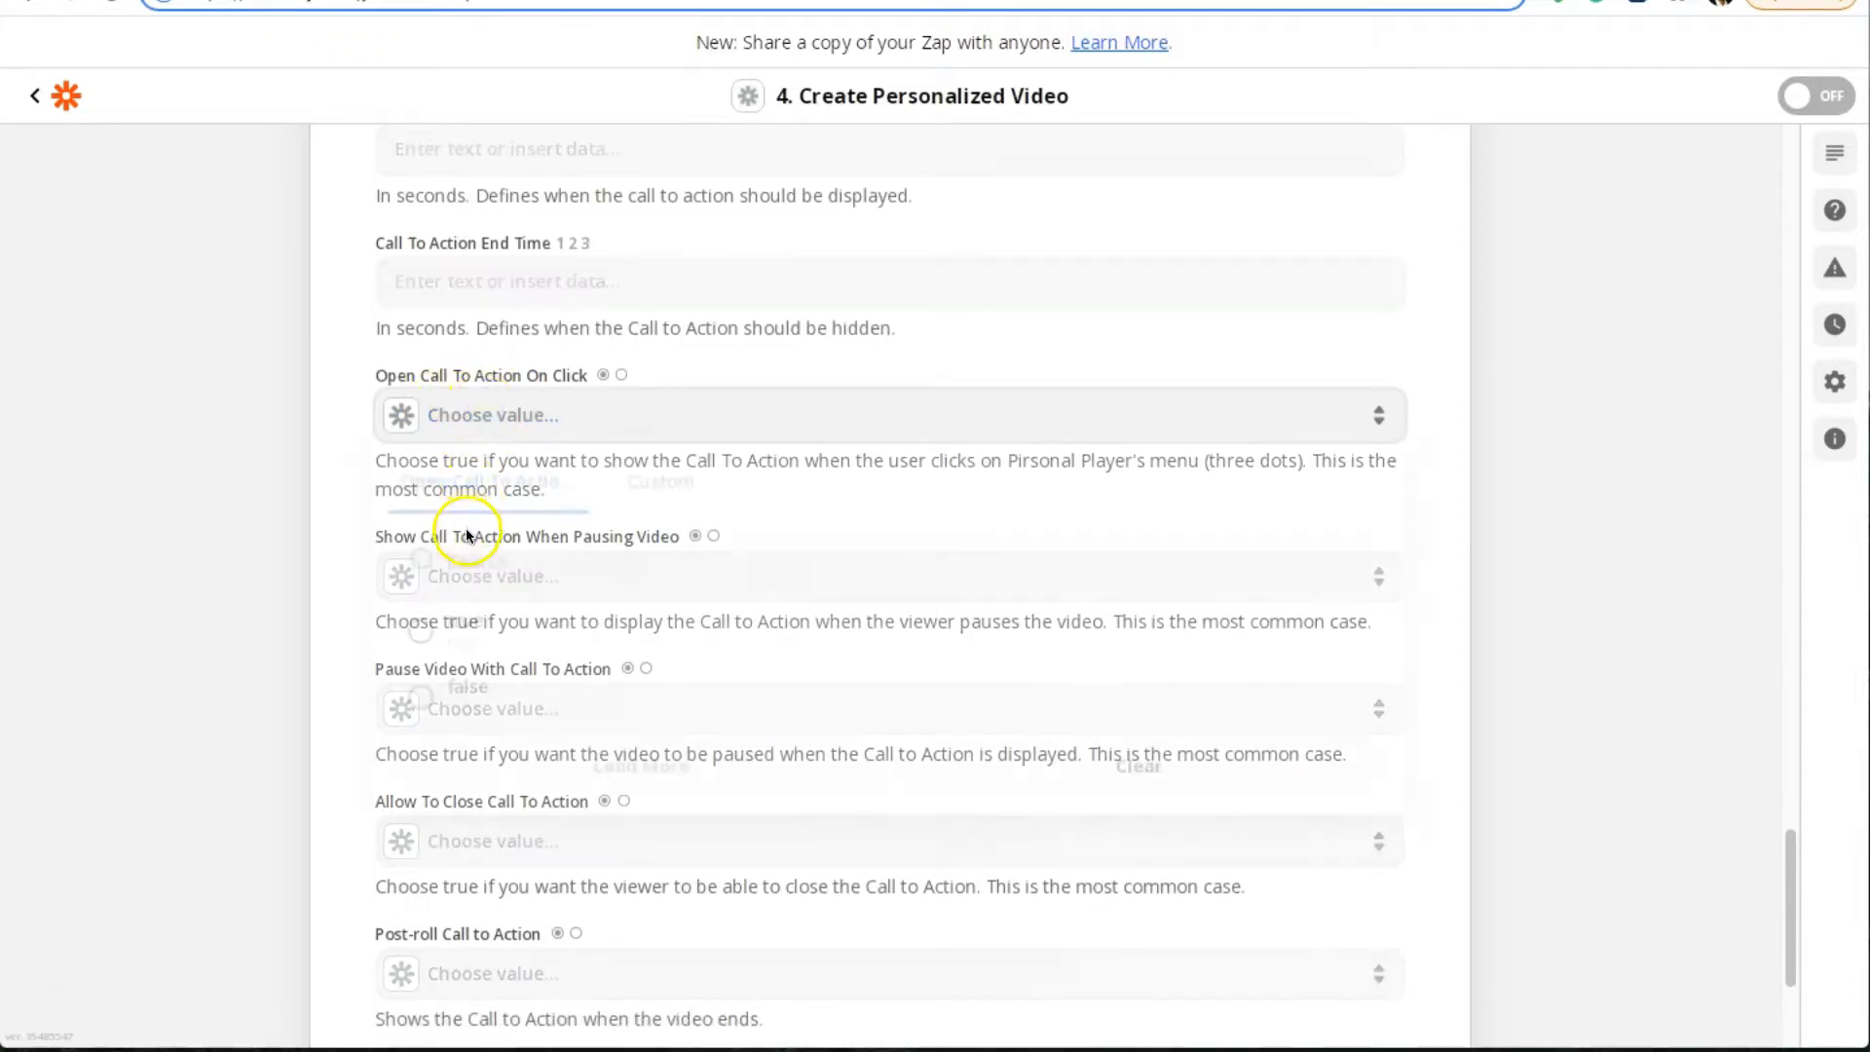
pyautogui.click(414, 647)
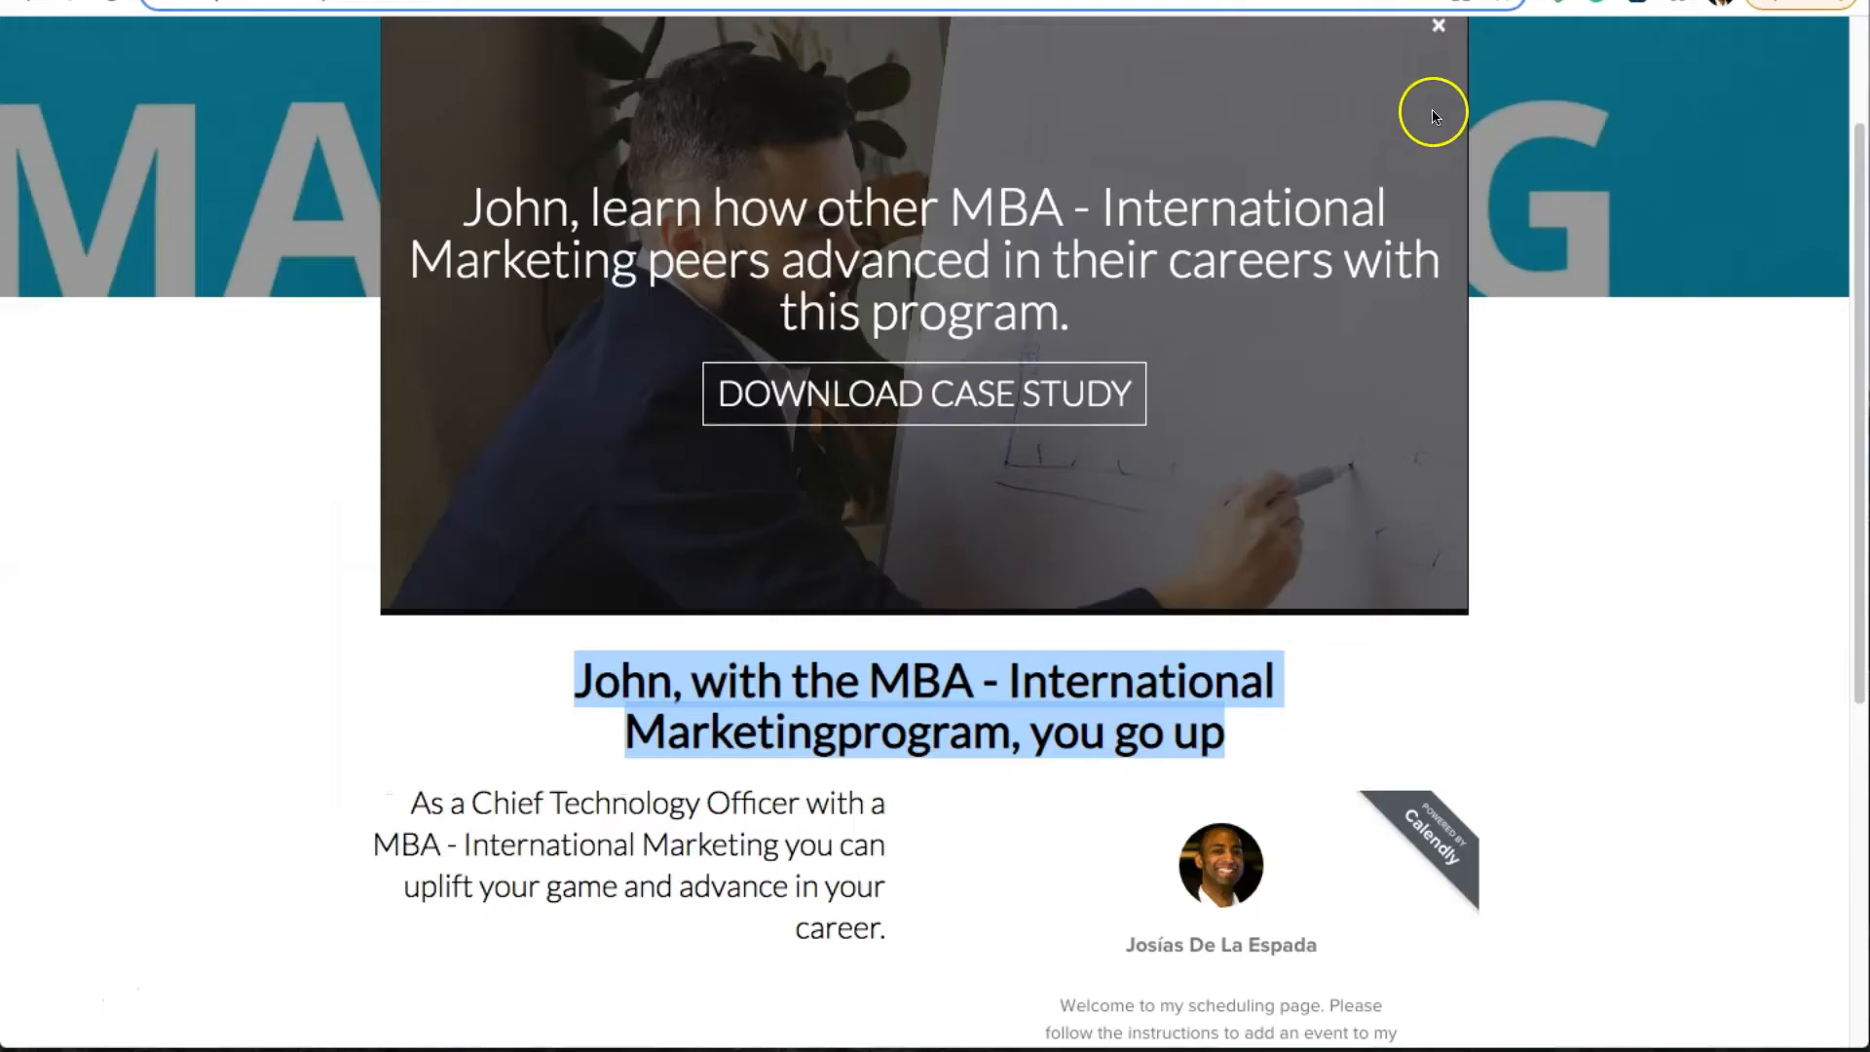
# On the hacmeads sample landing page, close the call to action and reopen it from the video player's three-dot menu
pyautogui.scroll(2, 1432, 115)
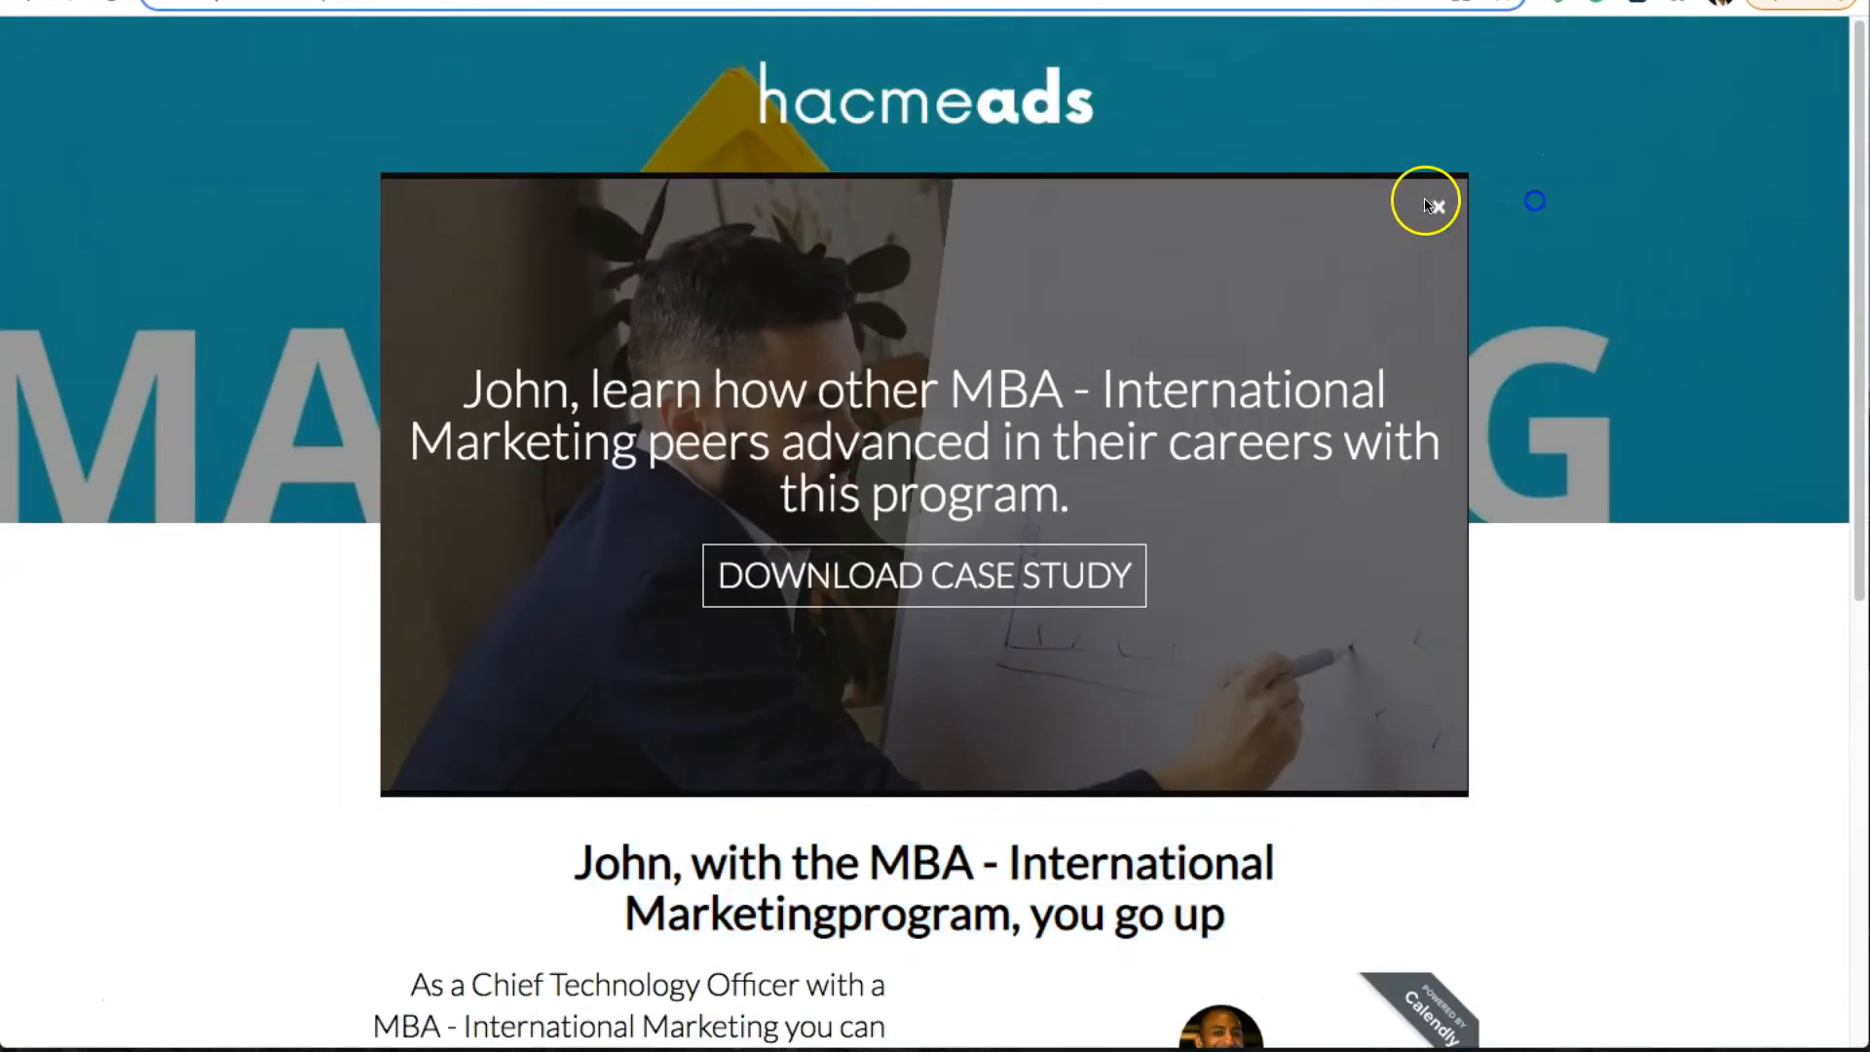
pyautogui.click(1438, 208)
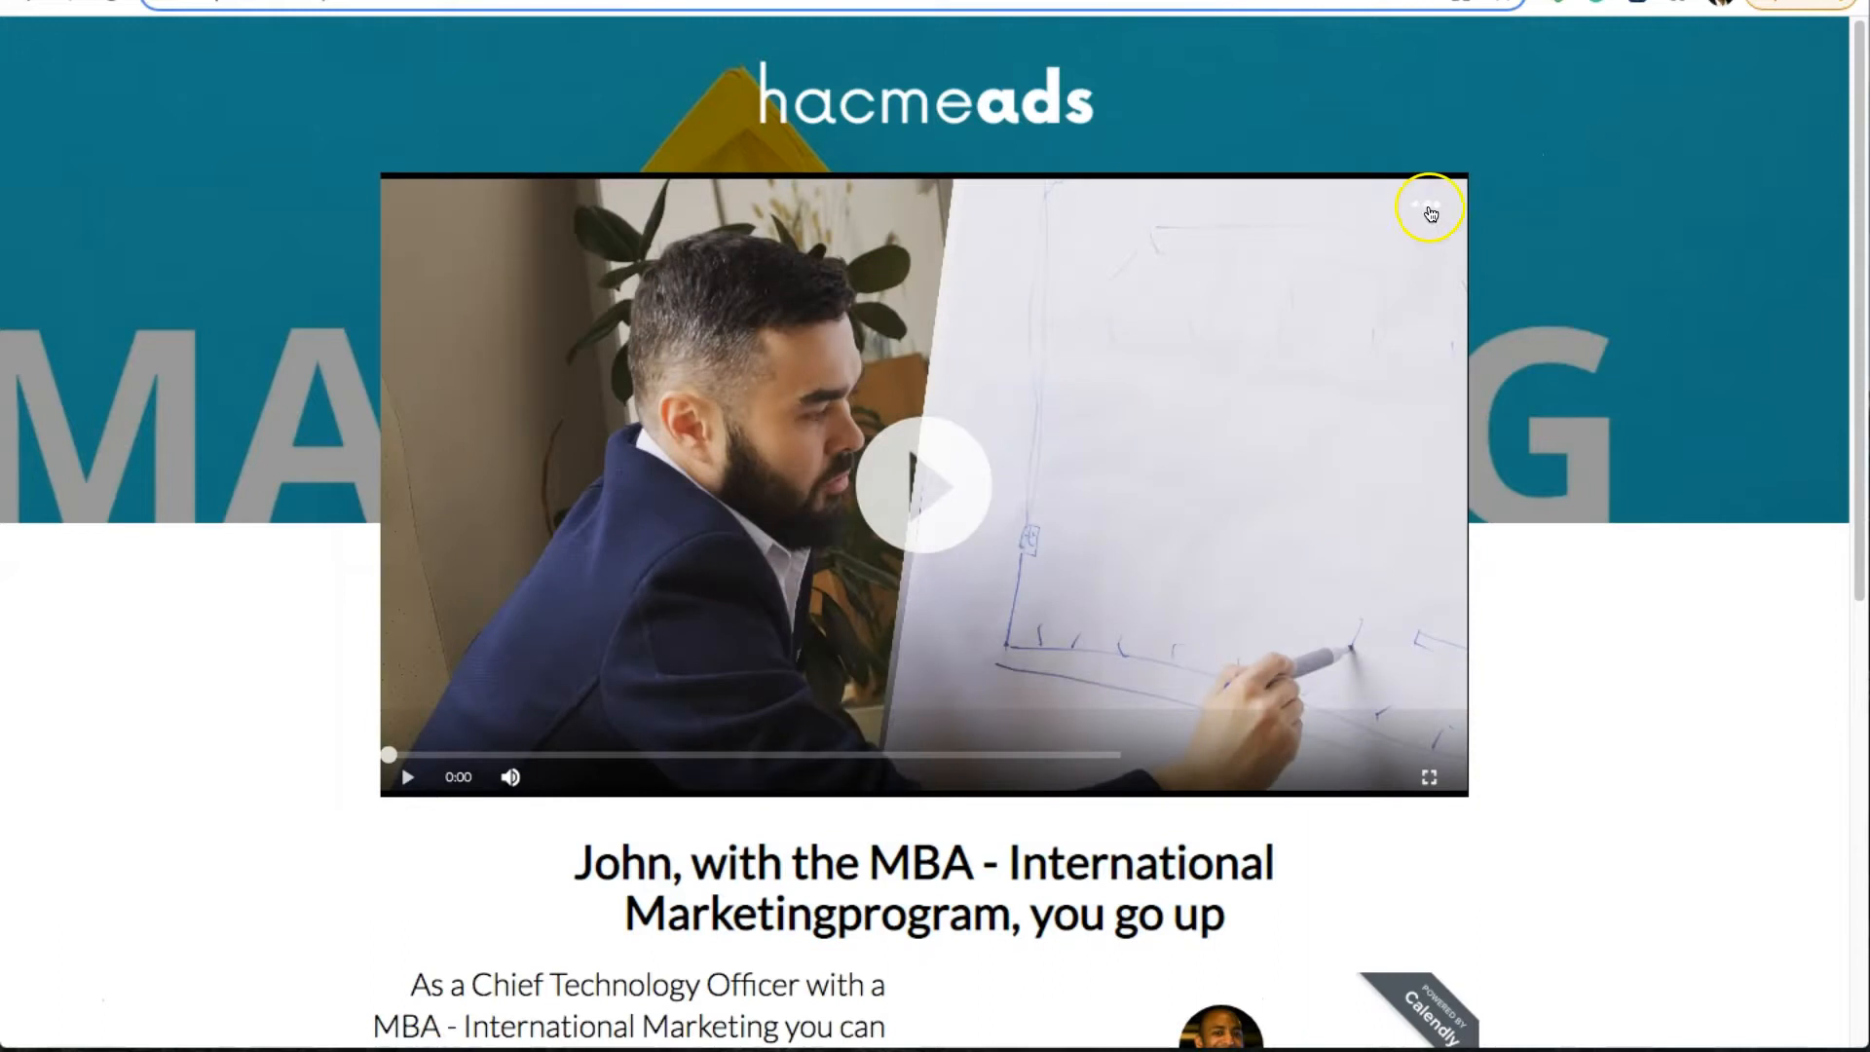
pyautogui.click(1426, 207)
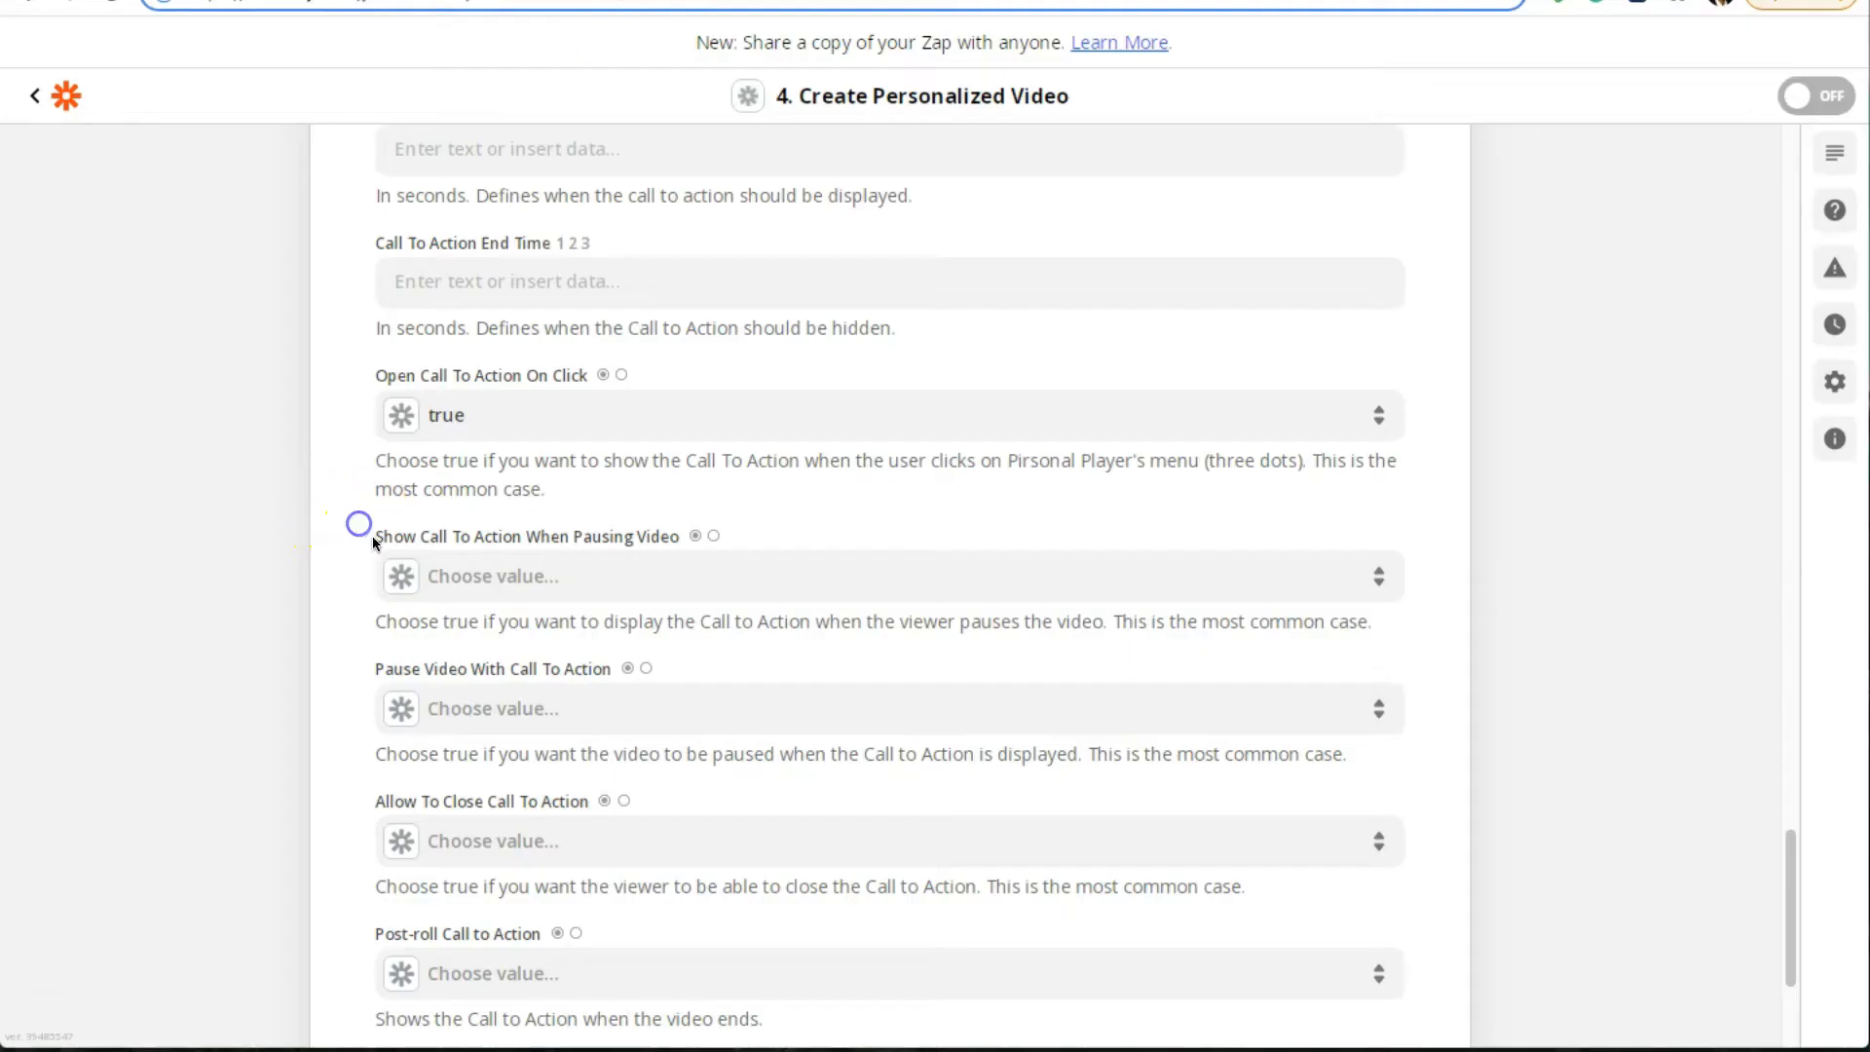
# Set Show Call To Action When Pausing Video to true in the Create Personalized Video action
pyautogui.scroll(-1, 372, 535)
pyautogui.click(519, 470)
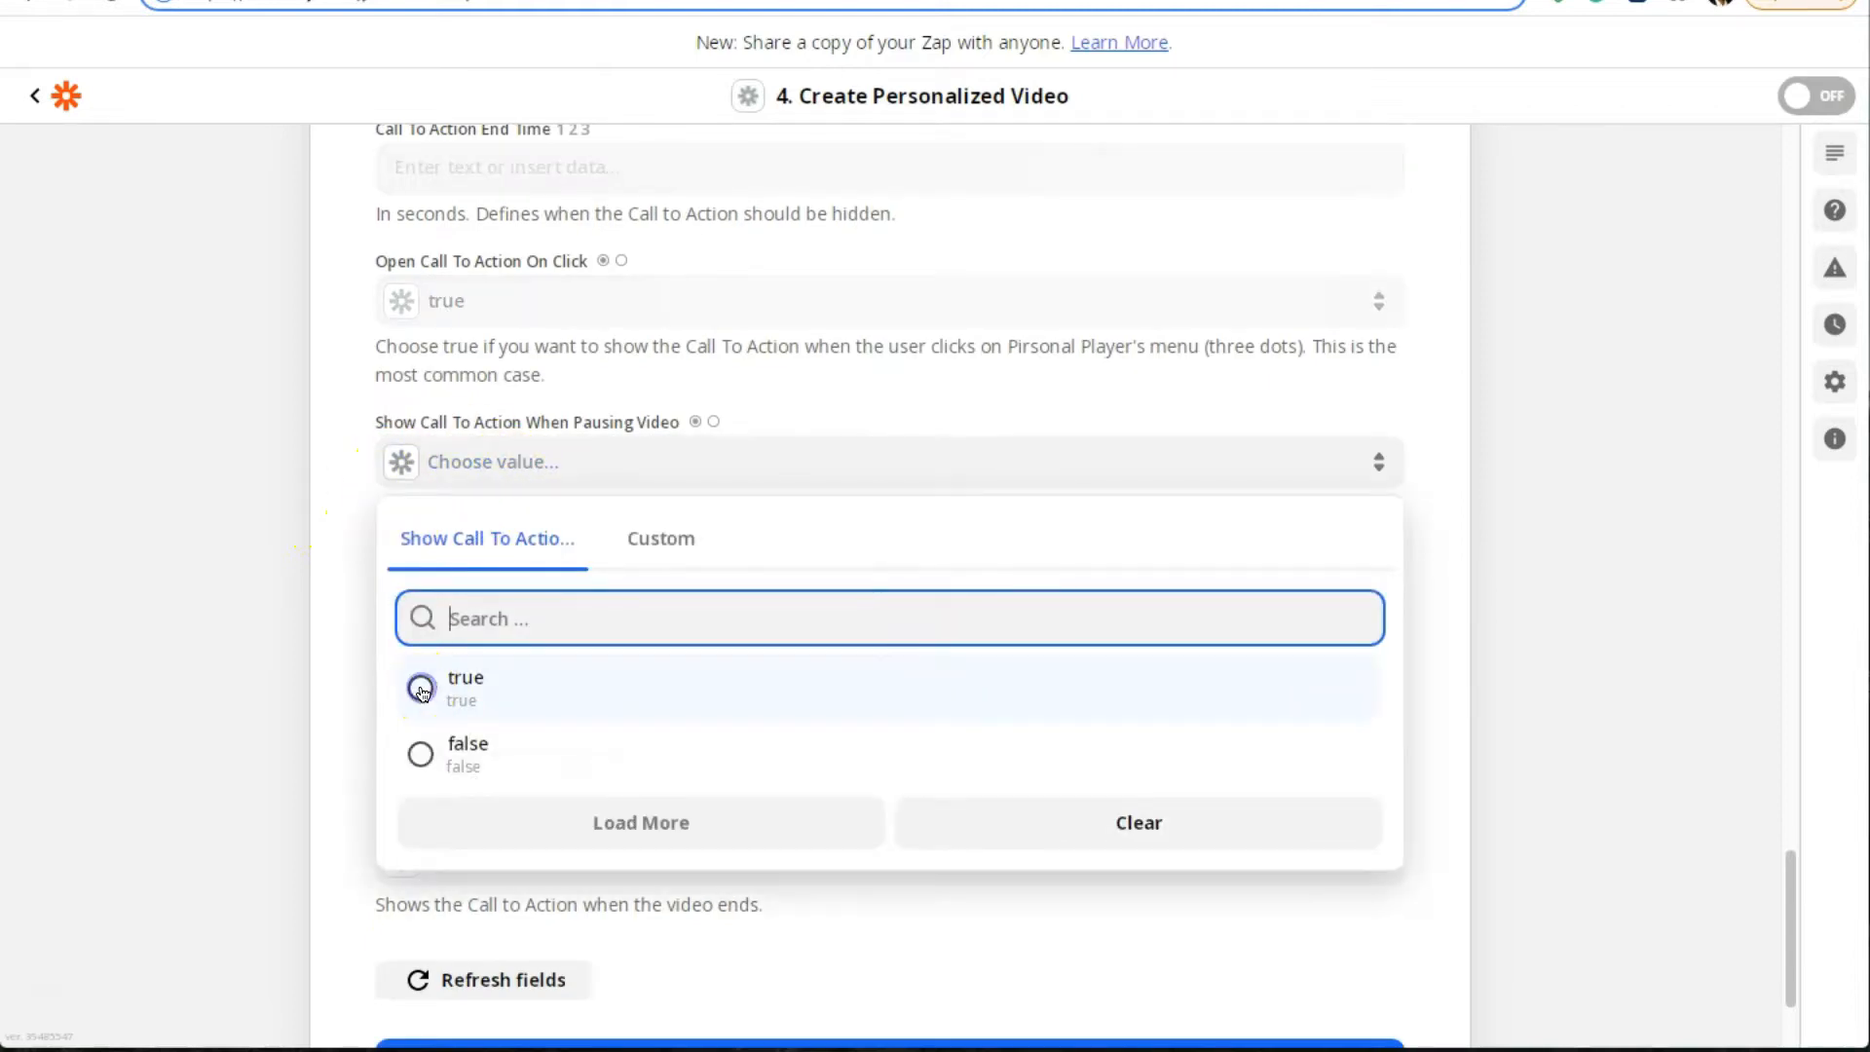
pyautogui.click(420, 690)
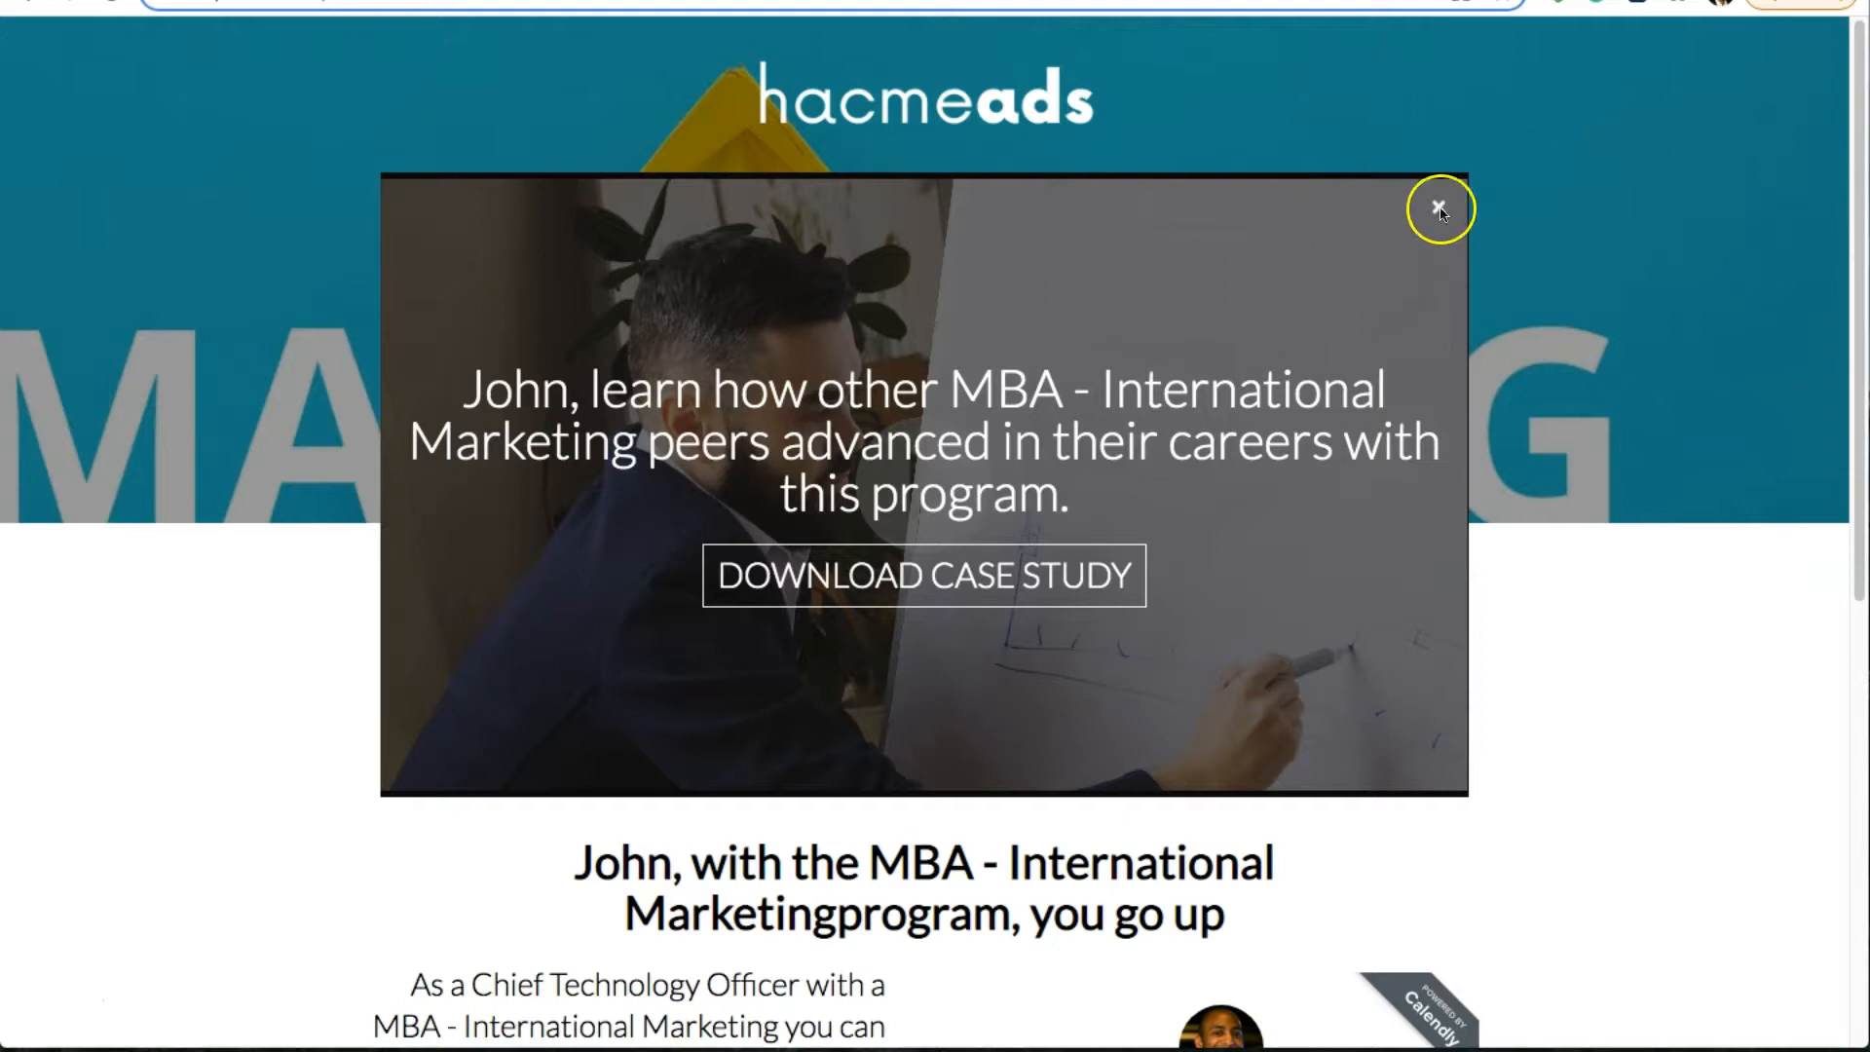
# On the hacmeads sample page, close the call to action, play the video and pause it to check the pause behaviour
pyautogui.click(1439, 207)
pyautogui.click(407, 777)
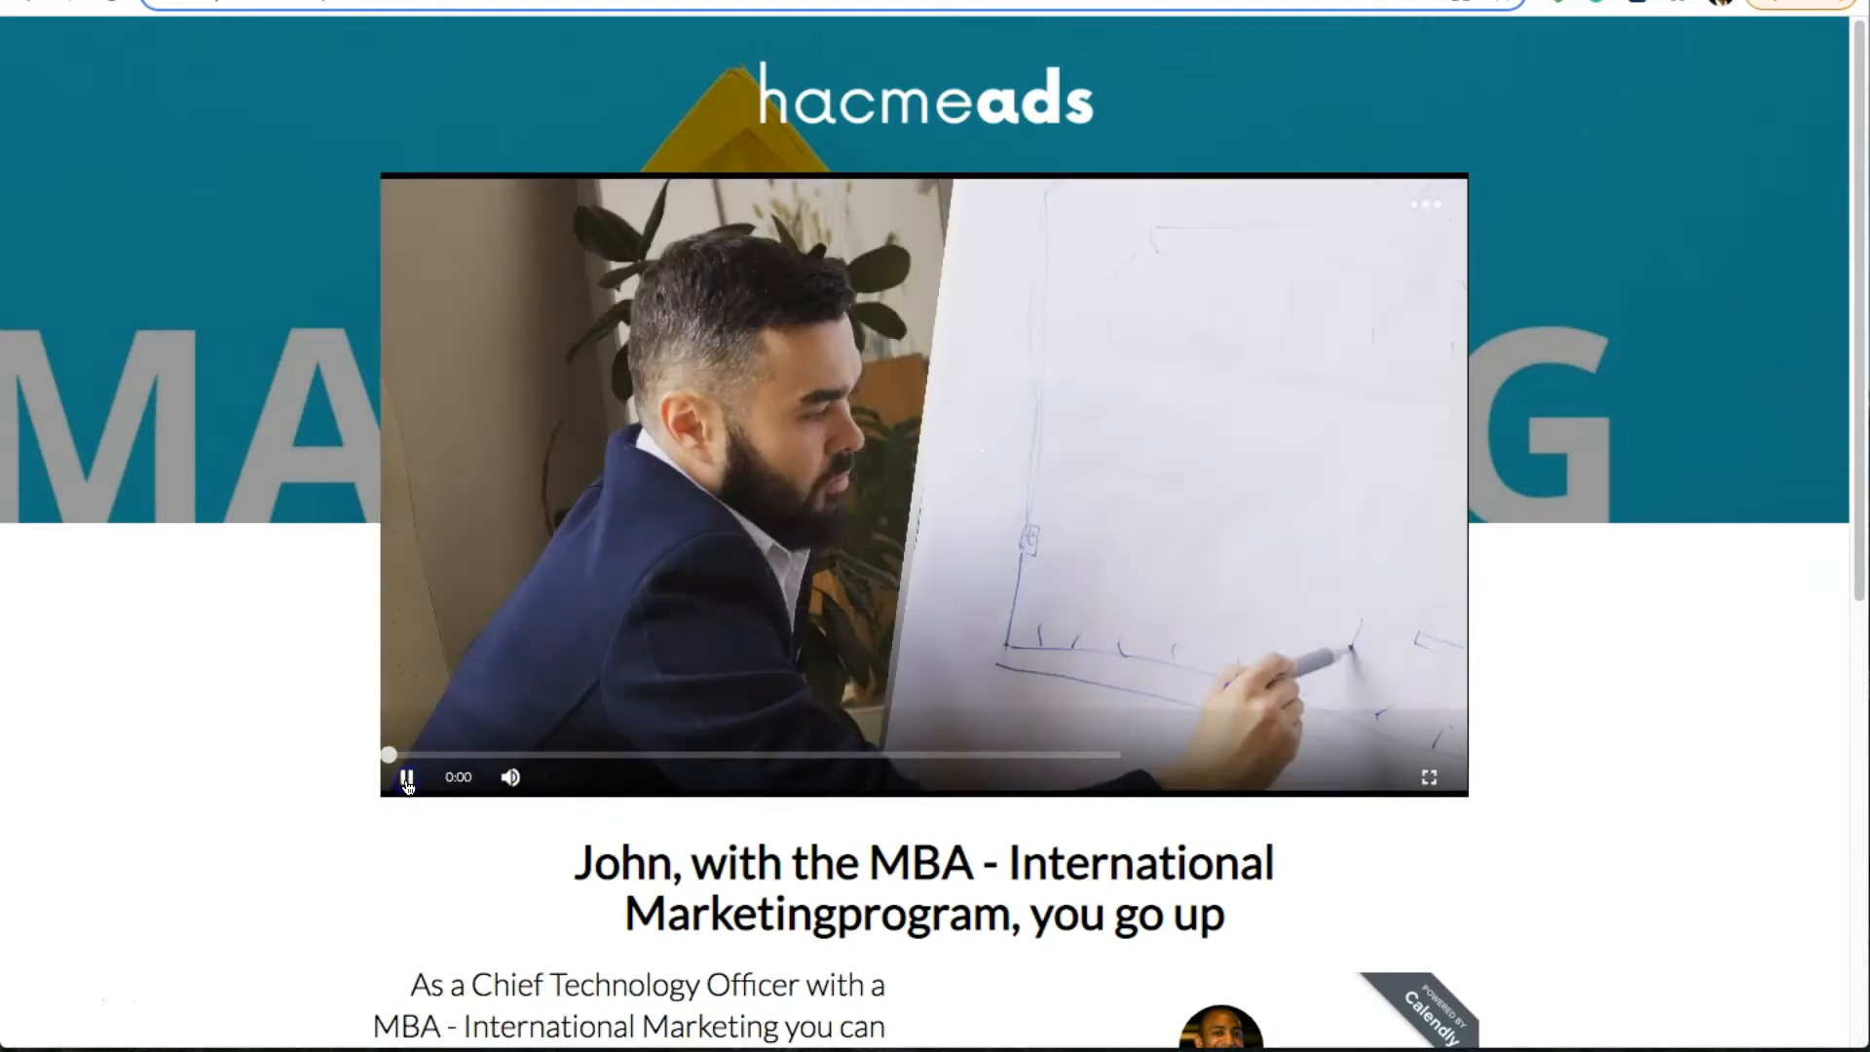
pyautogui.click(407, 784)
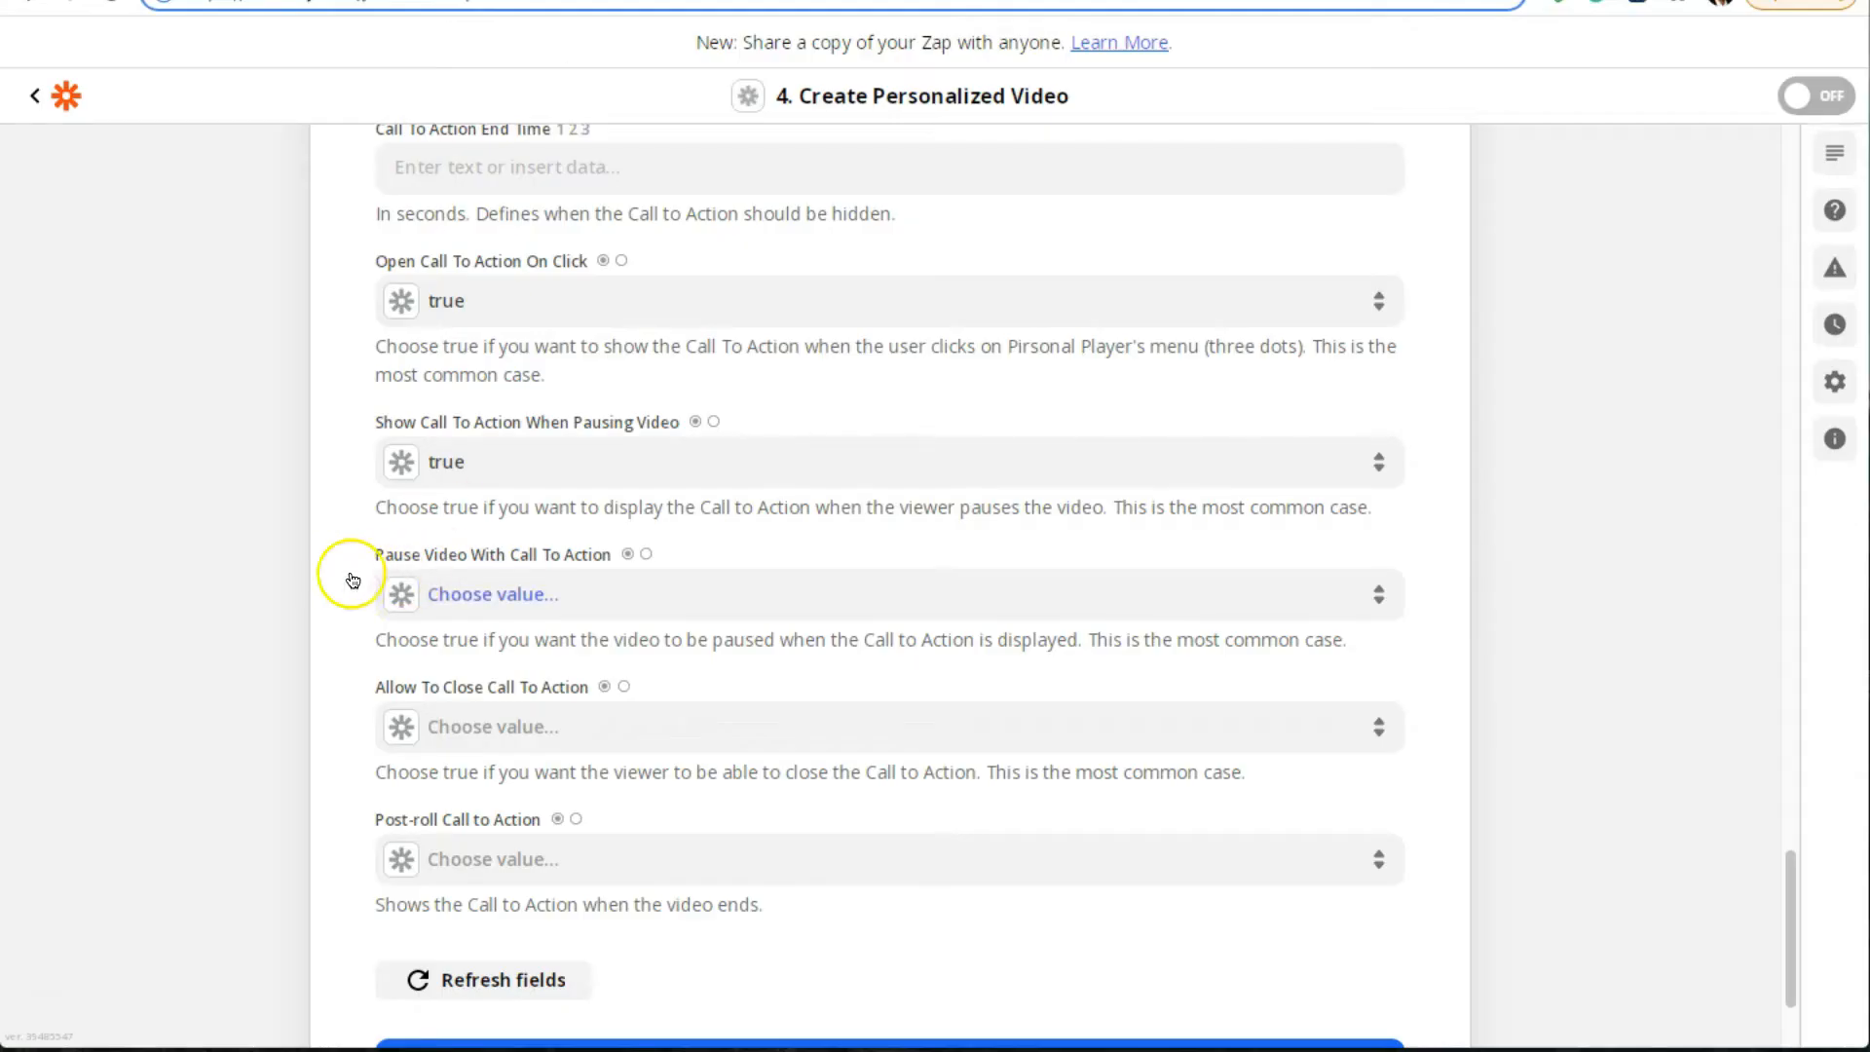
# Set Pause Video With Call To Action to True in the Create Personalized Video action
pyautogui.scroll(-2, 342, 564)
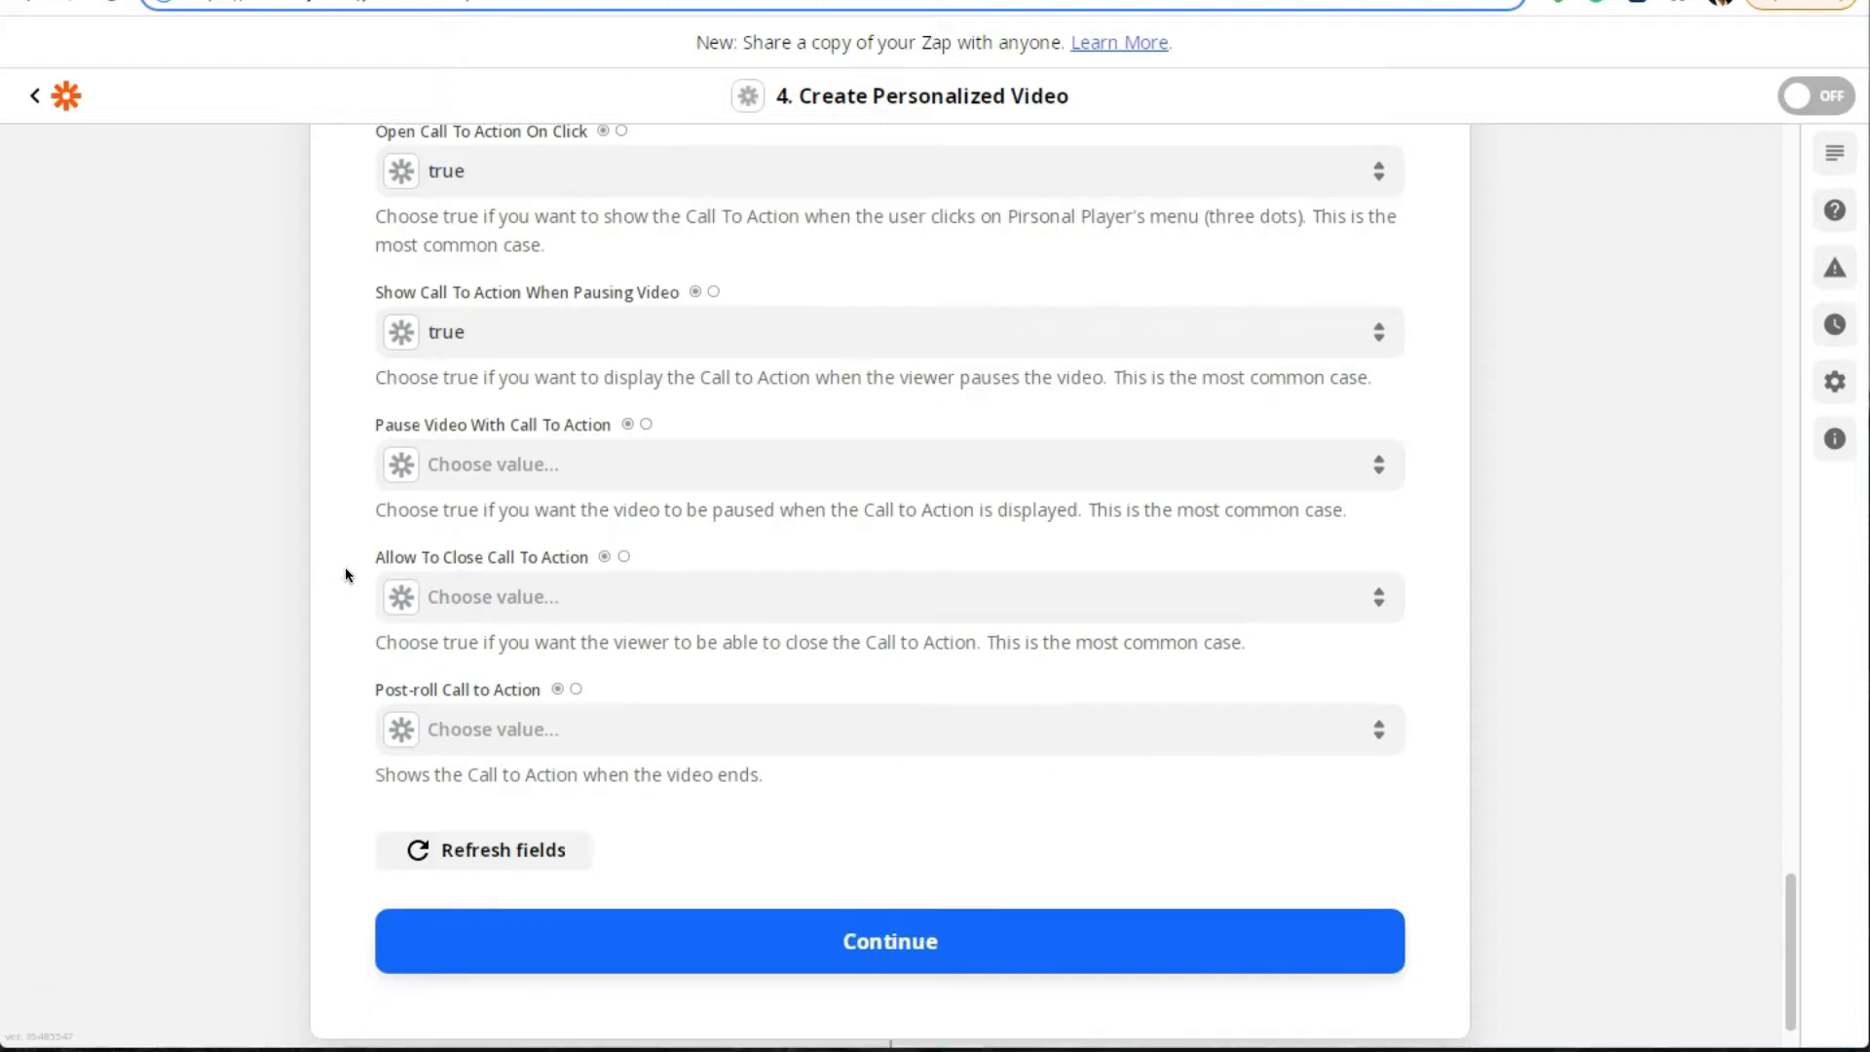
pyautogui.scroll(-1, 345, 575)
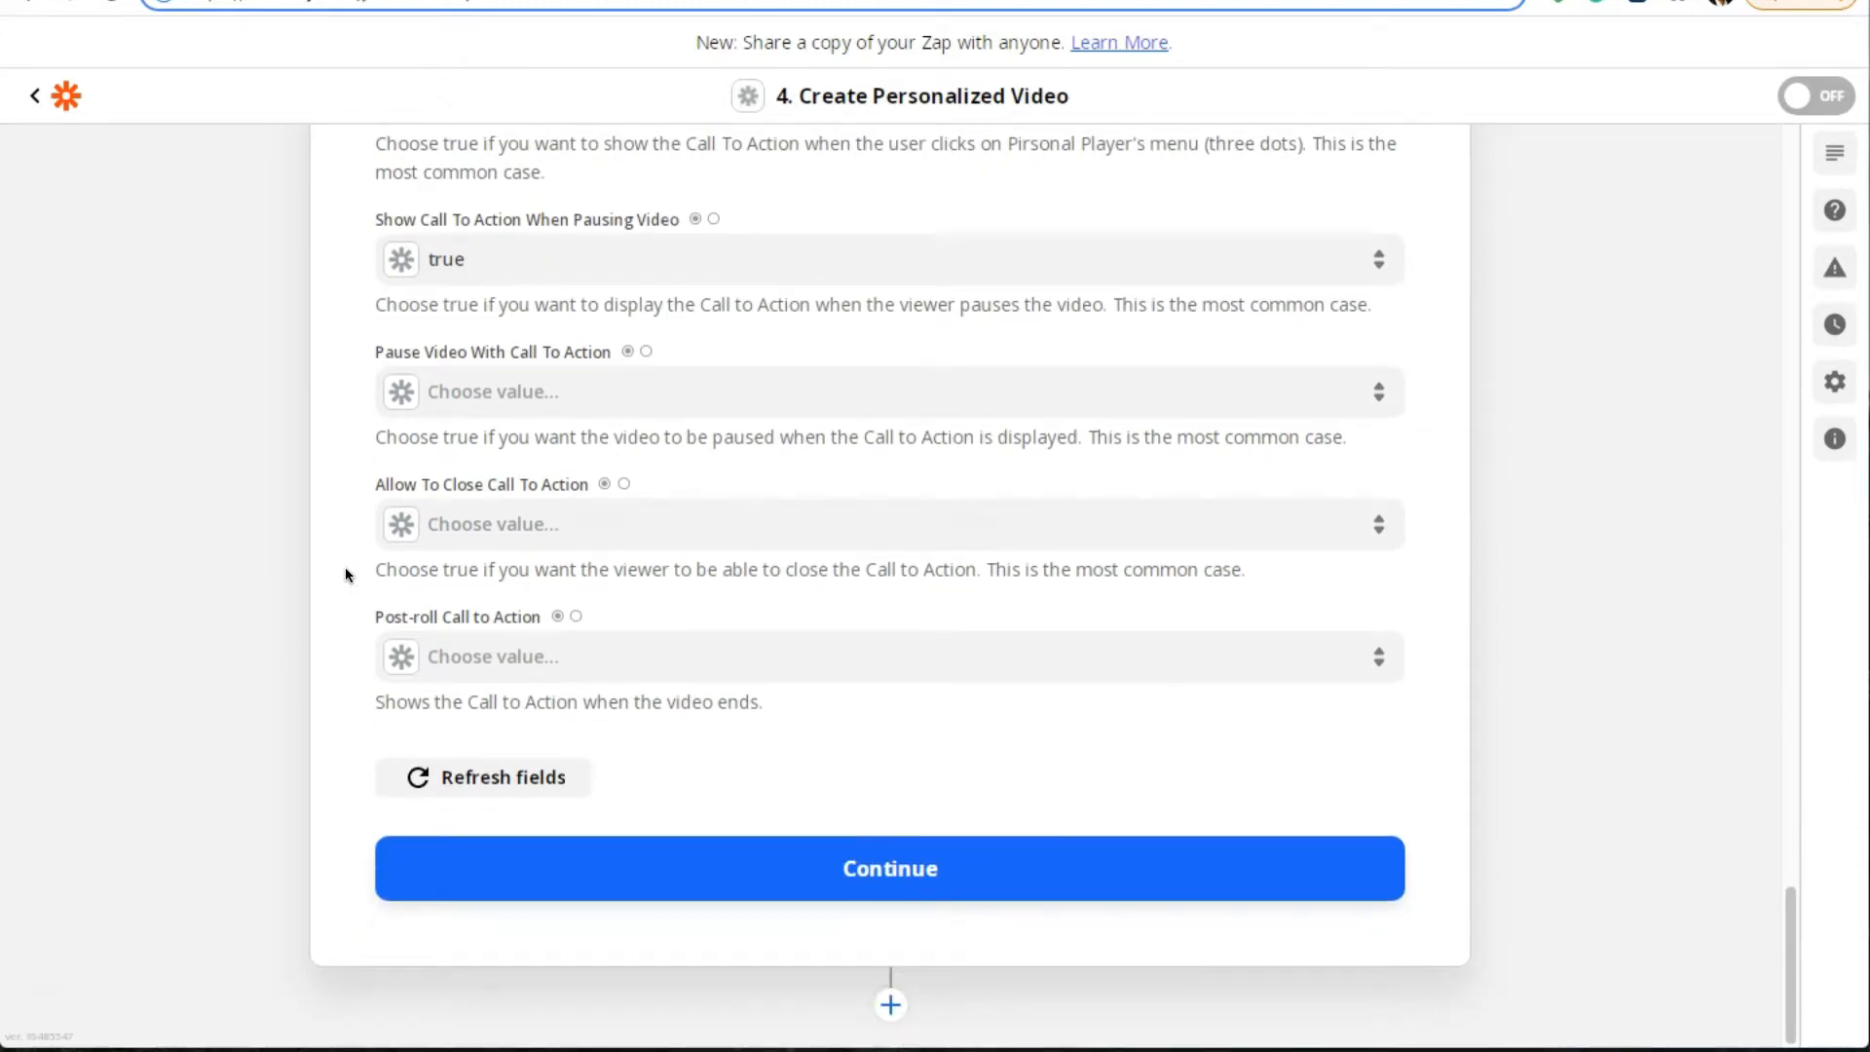
pyautogui.click(516, 391)
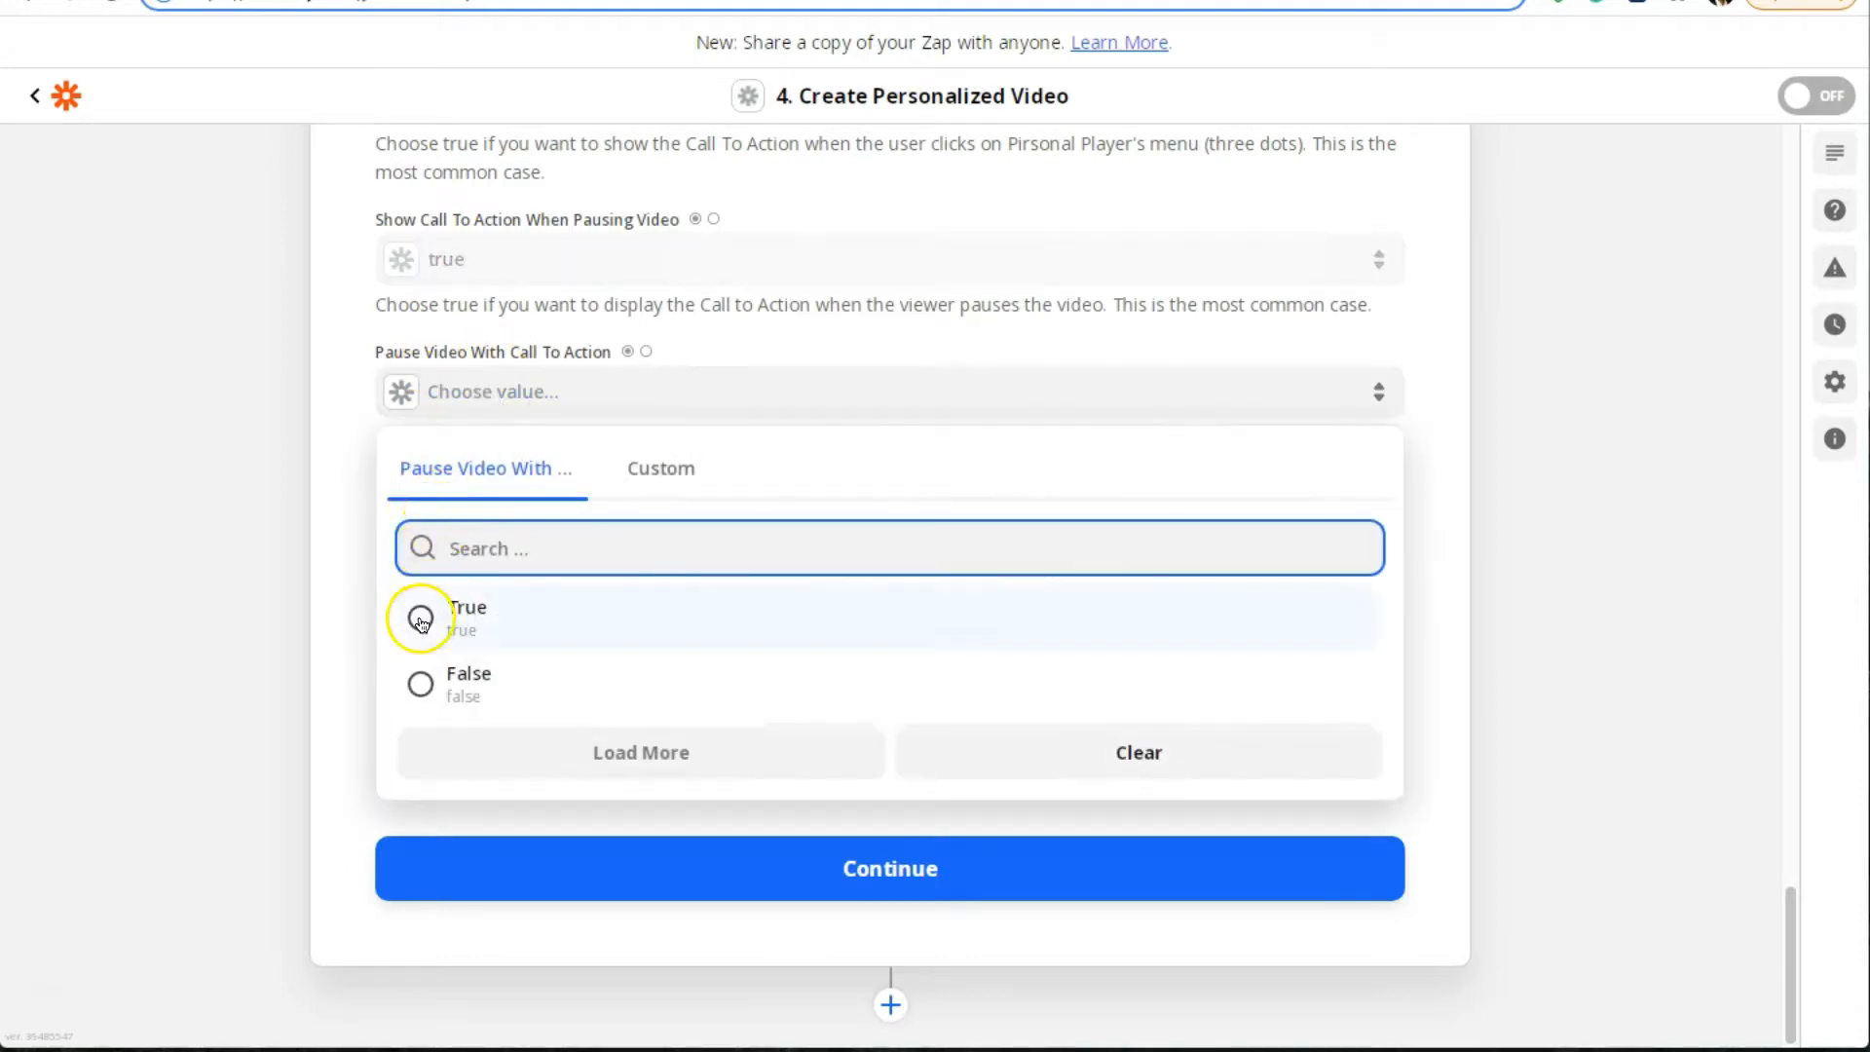
pyautogui.click(468, 608)
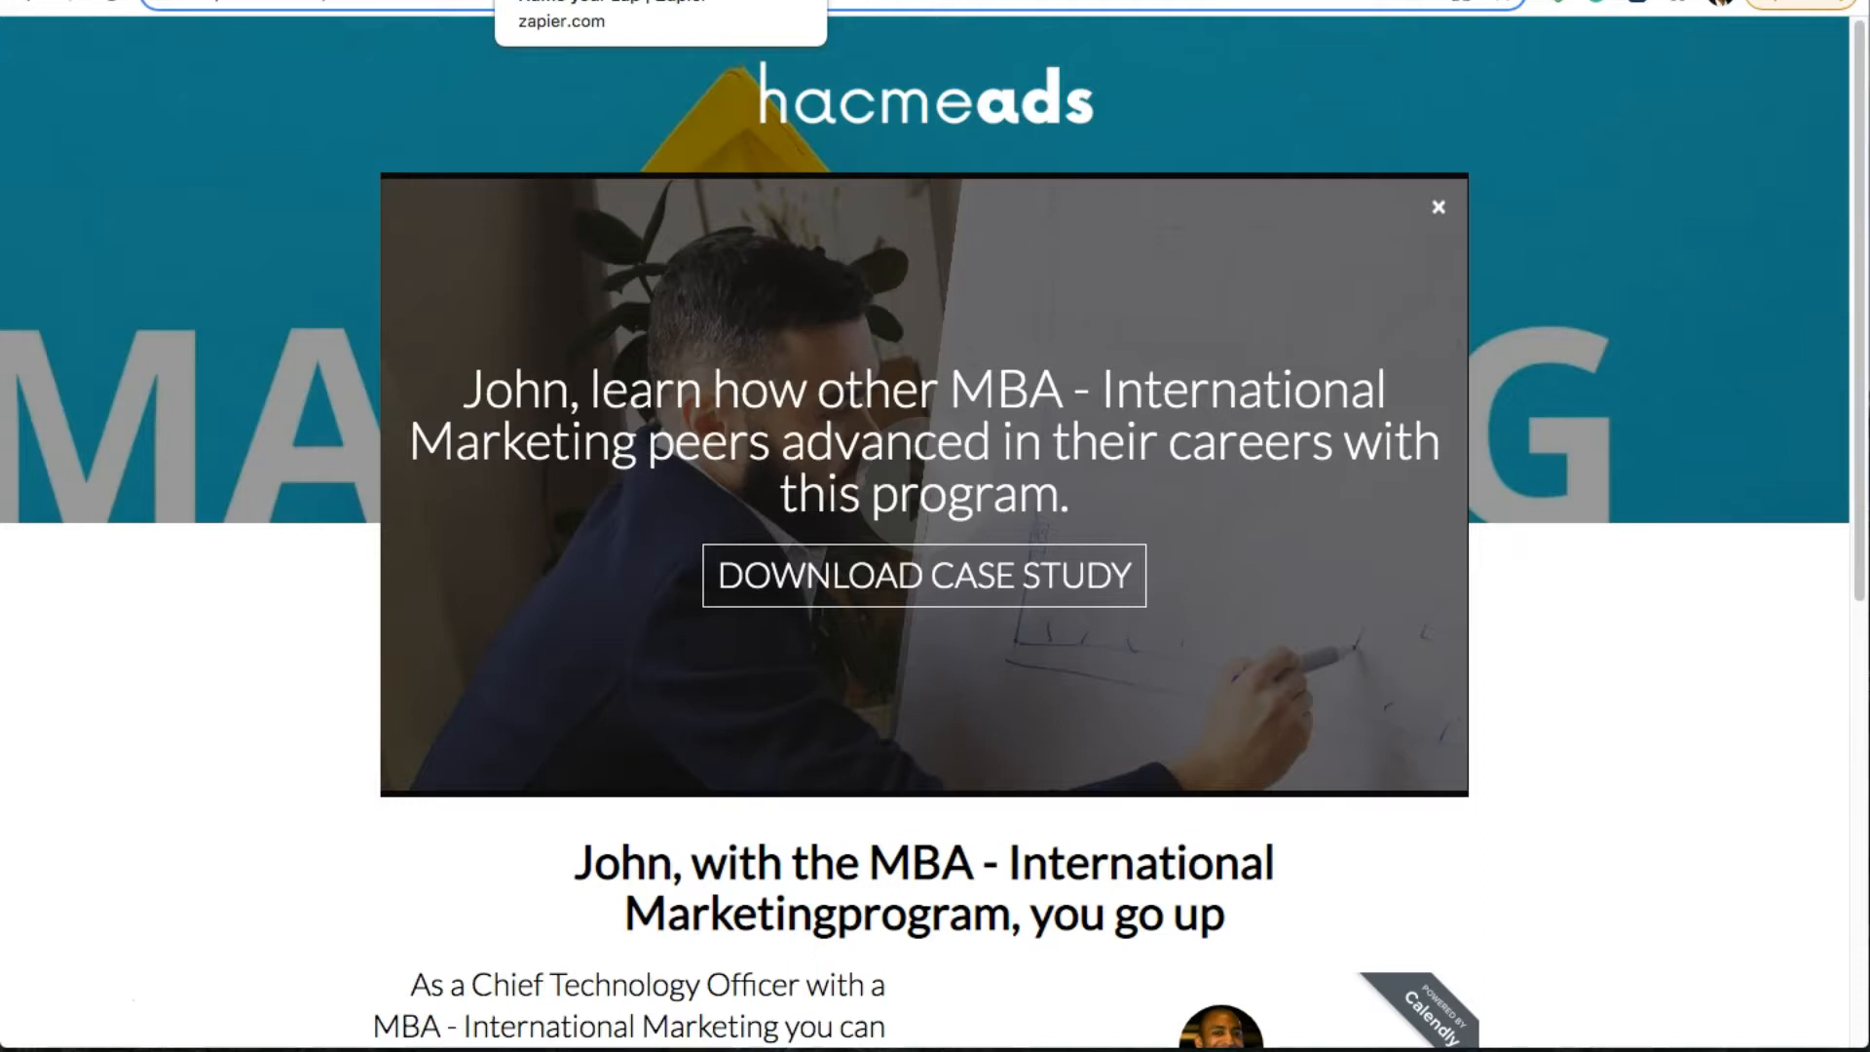
# Return from the sample landing page to the Zap and set Allow To Close Call To Action to true
pyautogui.click(623, 1)
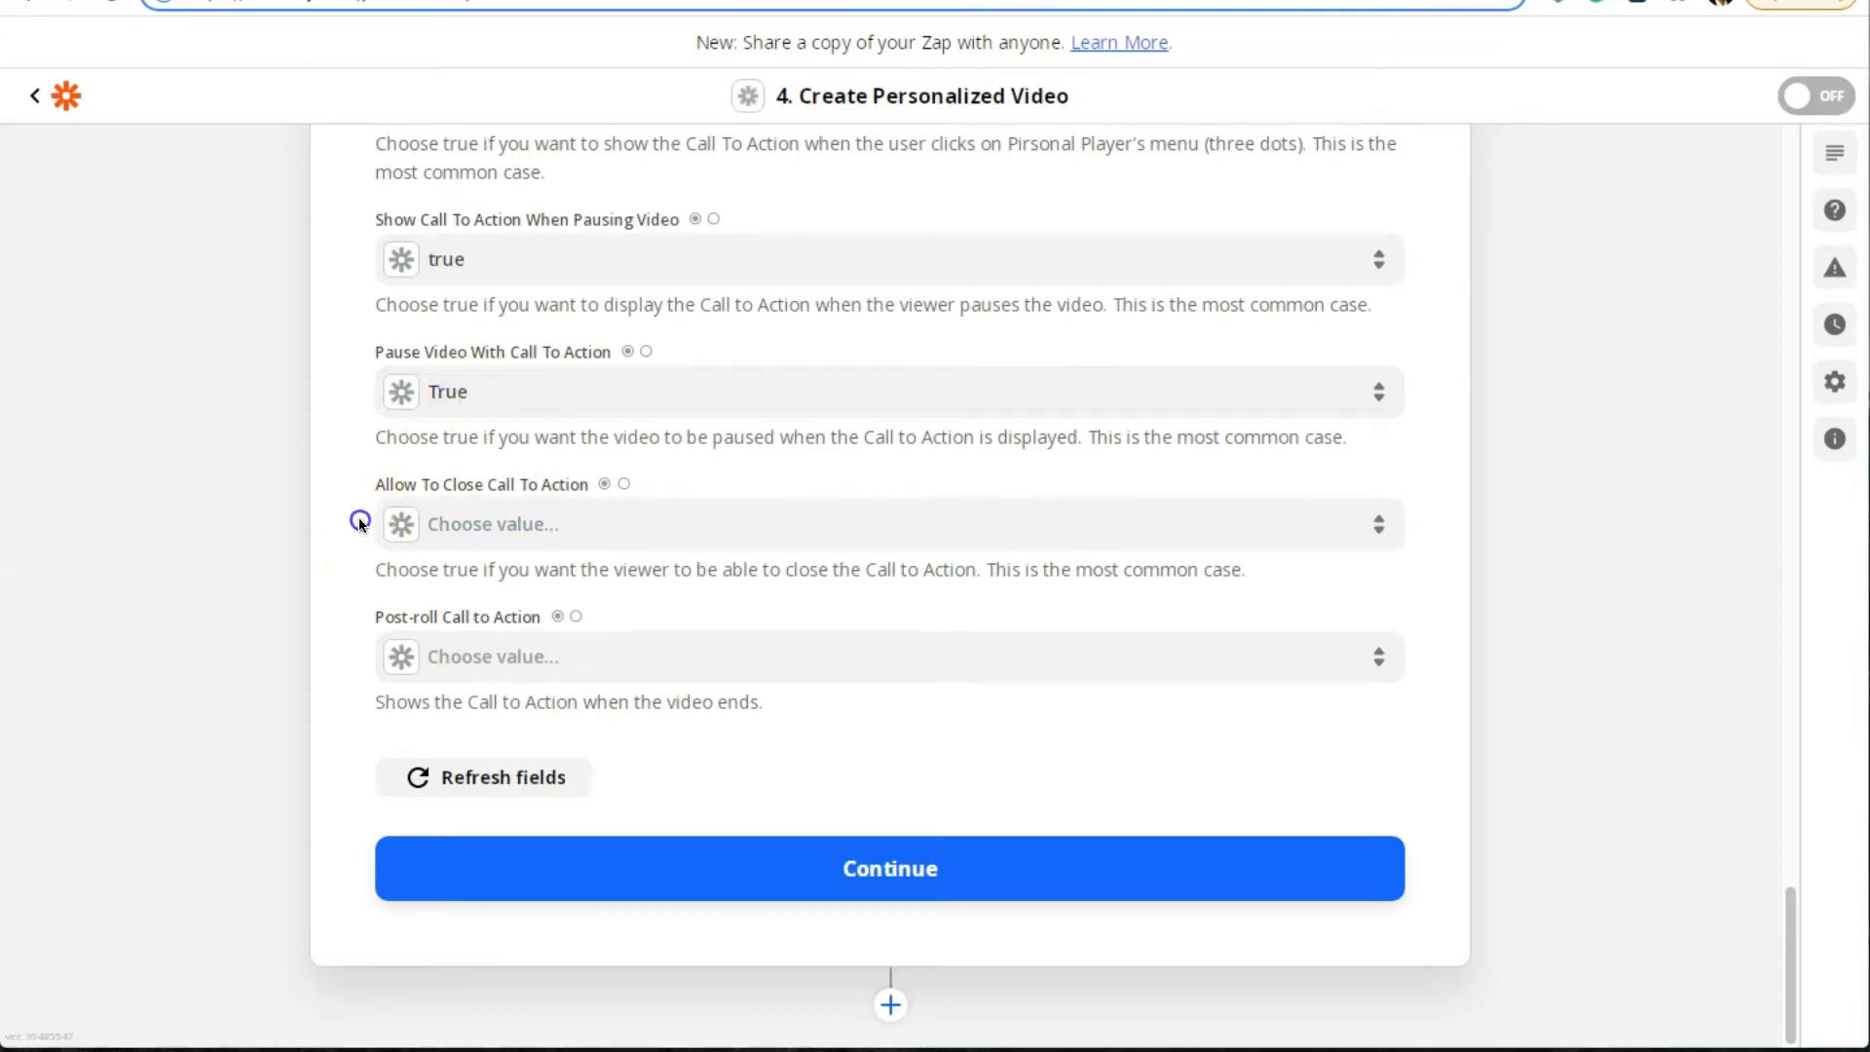
pyautogui.click(484, 526)
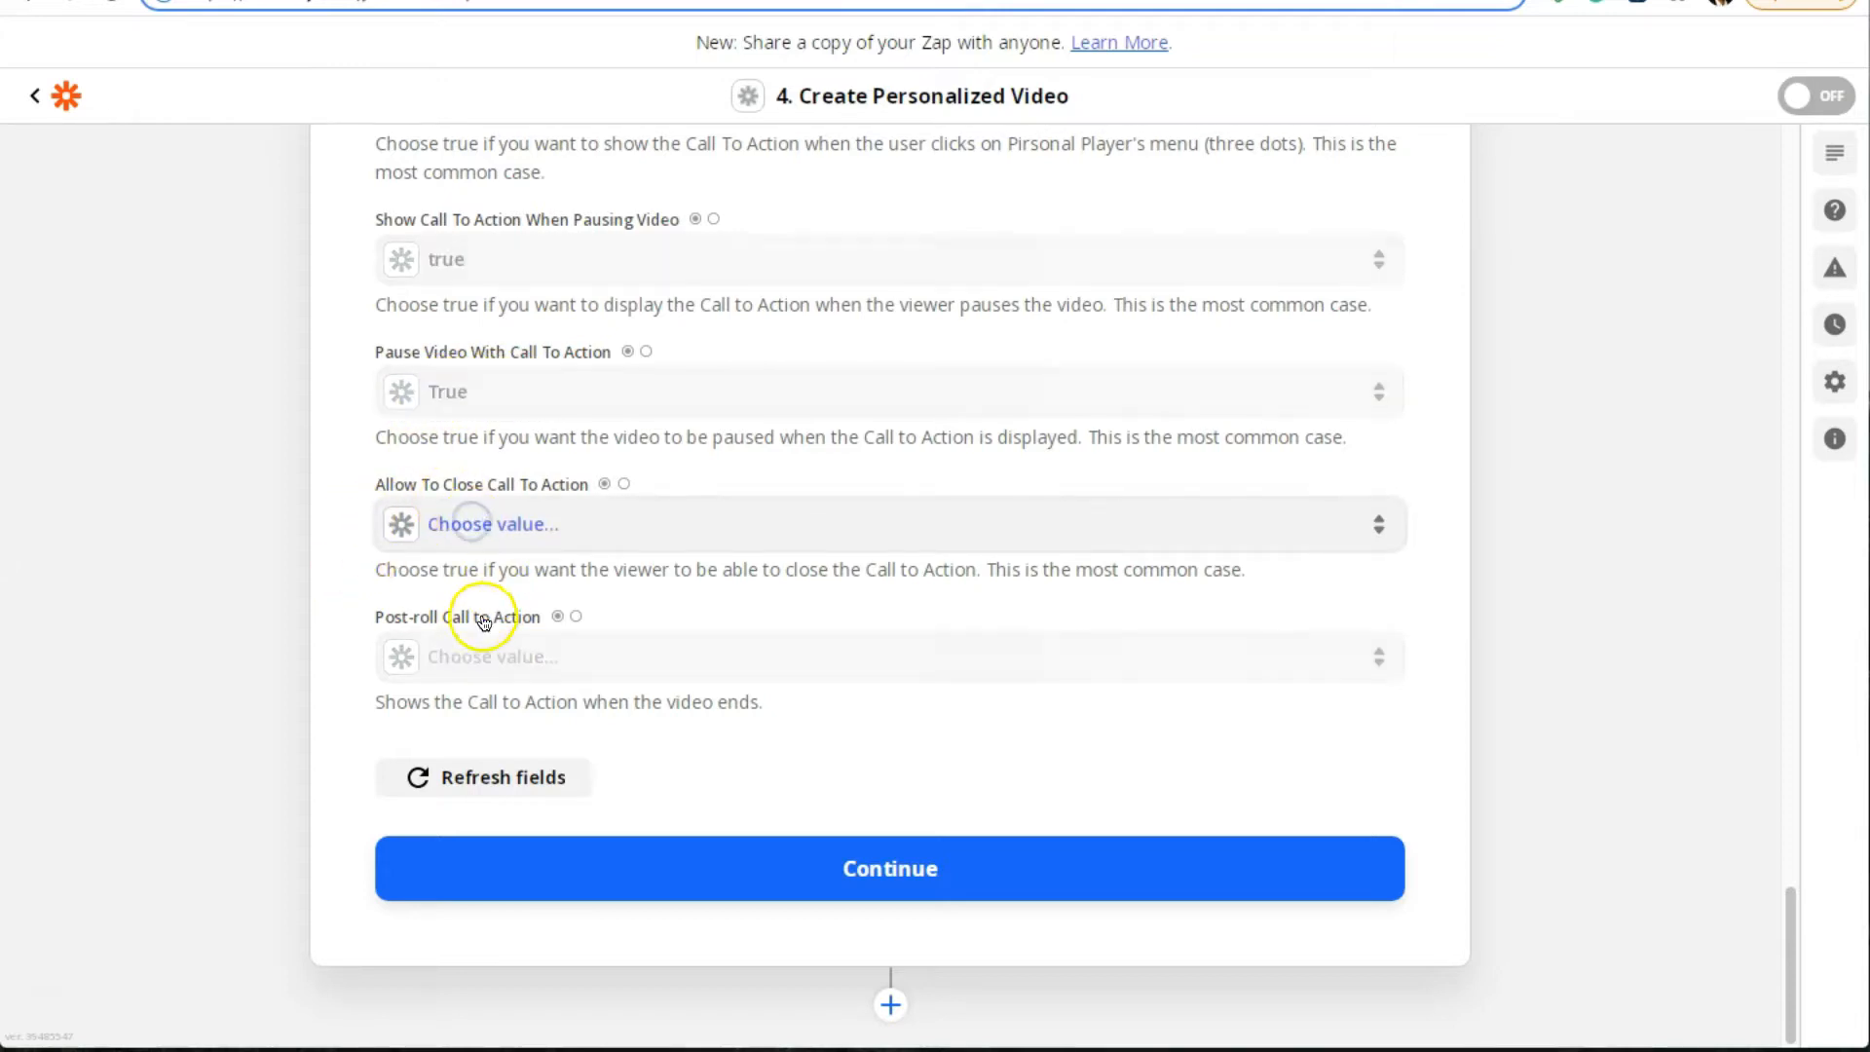
pyautogui.click(421, 749)
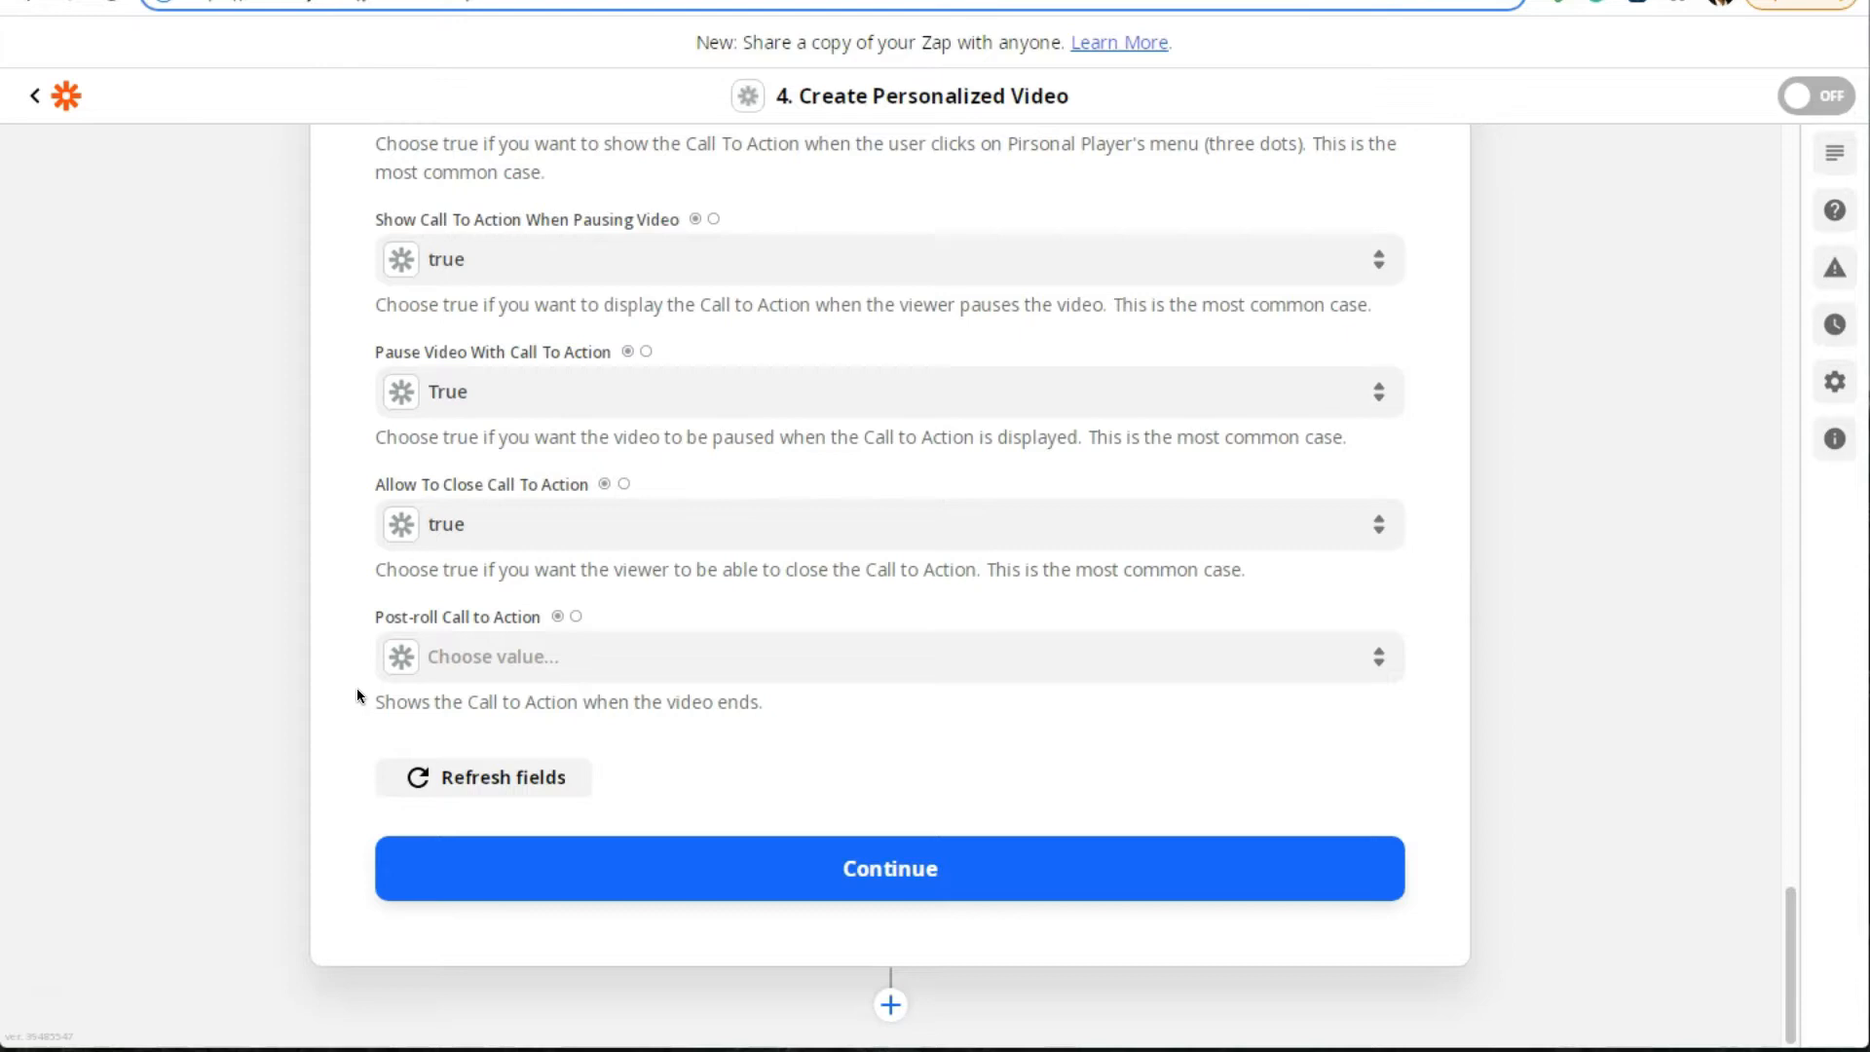
# Check the sample page's call to action and the Allow To Close options, and set Post-roll Call to Action to True
pyautogui.click(750, 336)
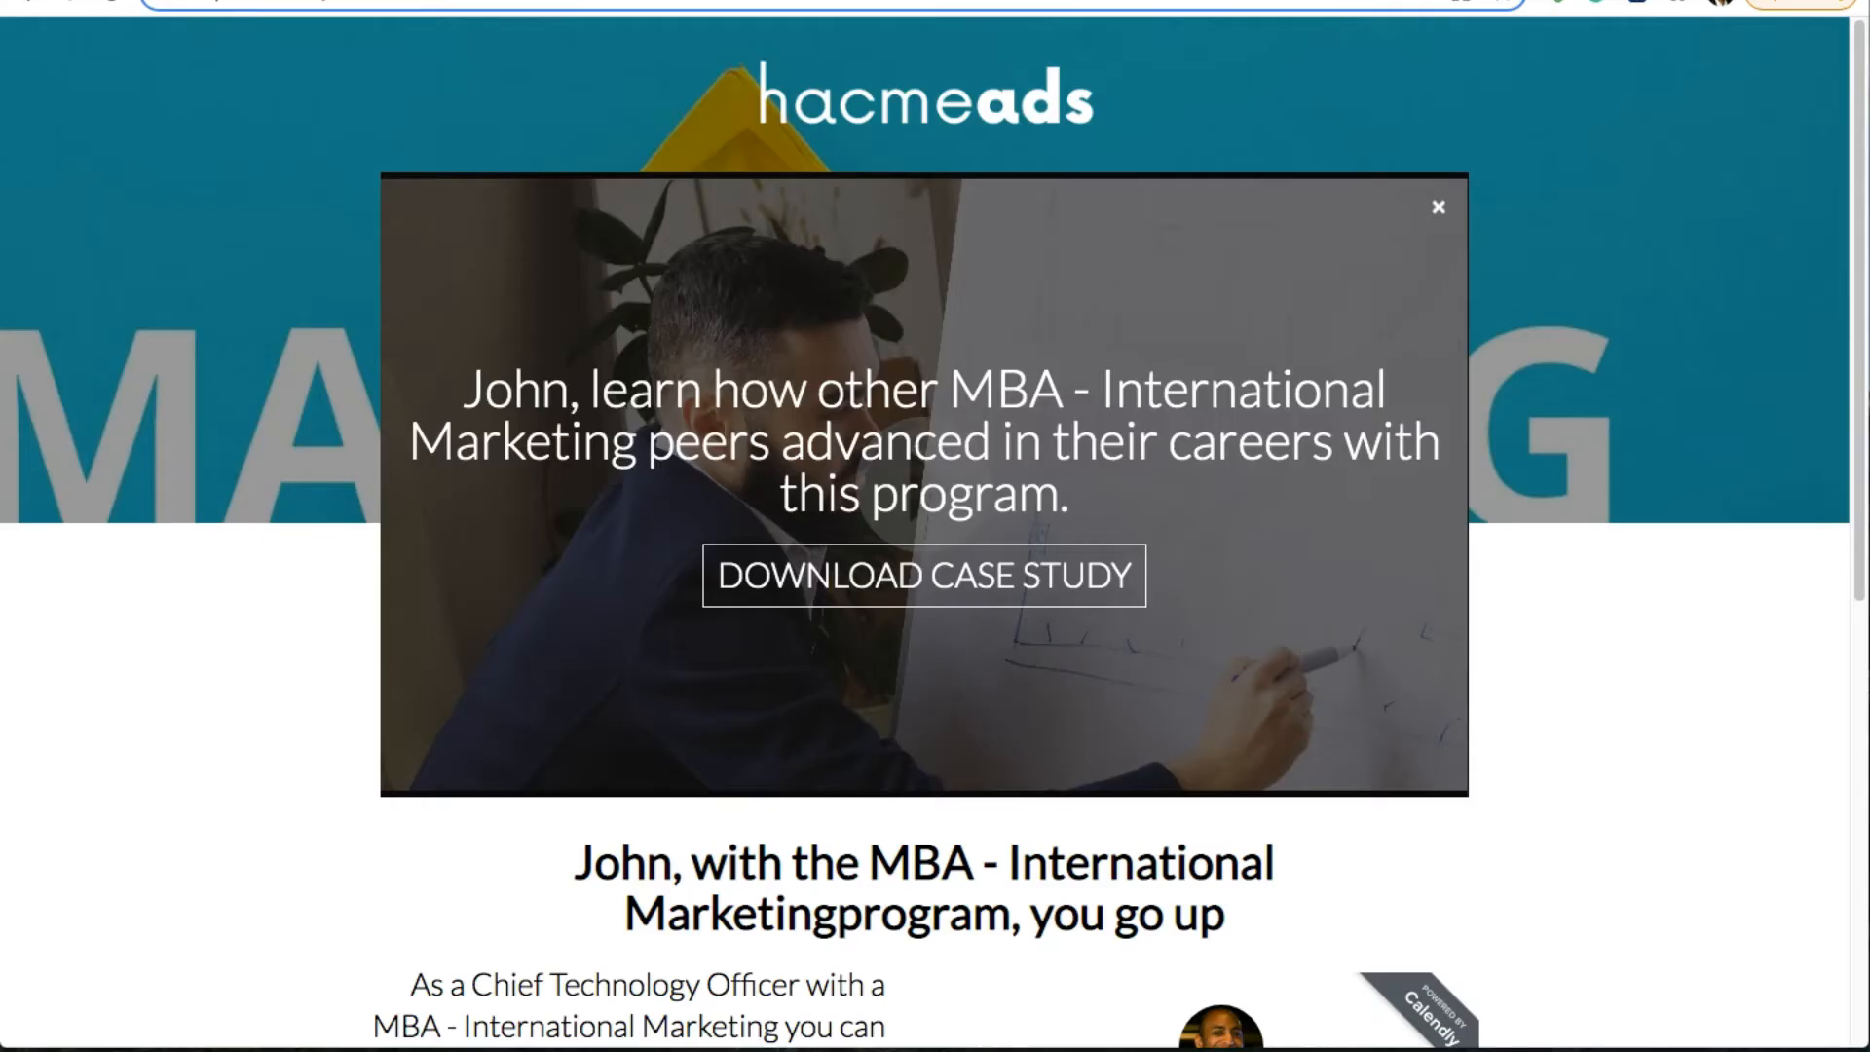
pyautogui.click(707, 260)
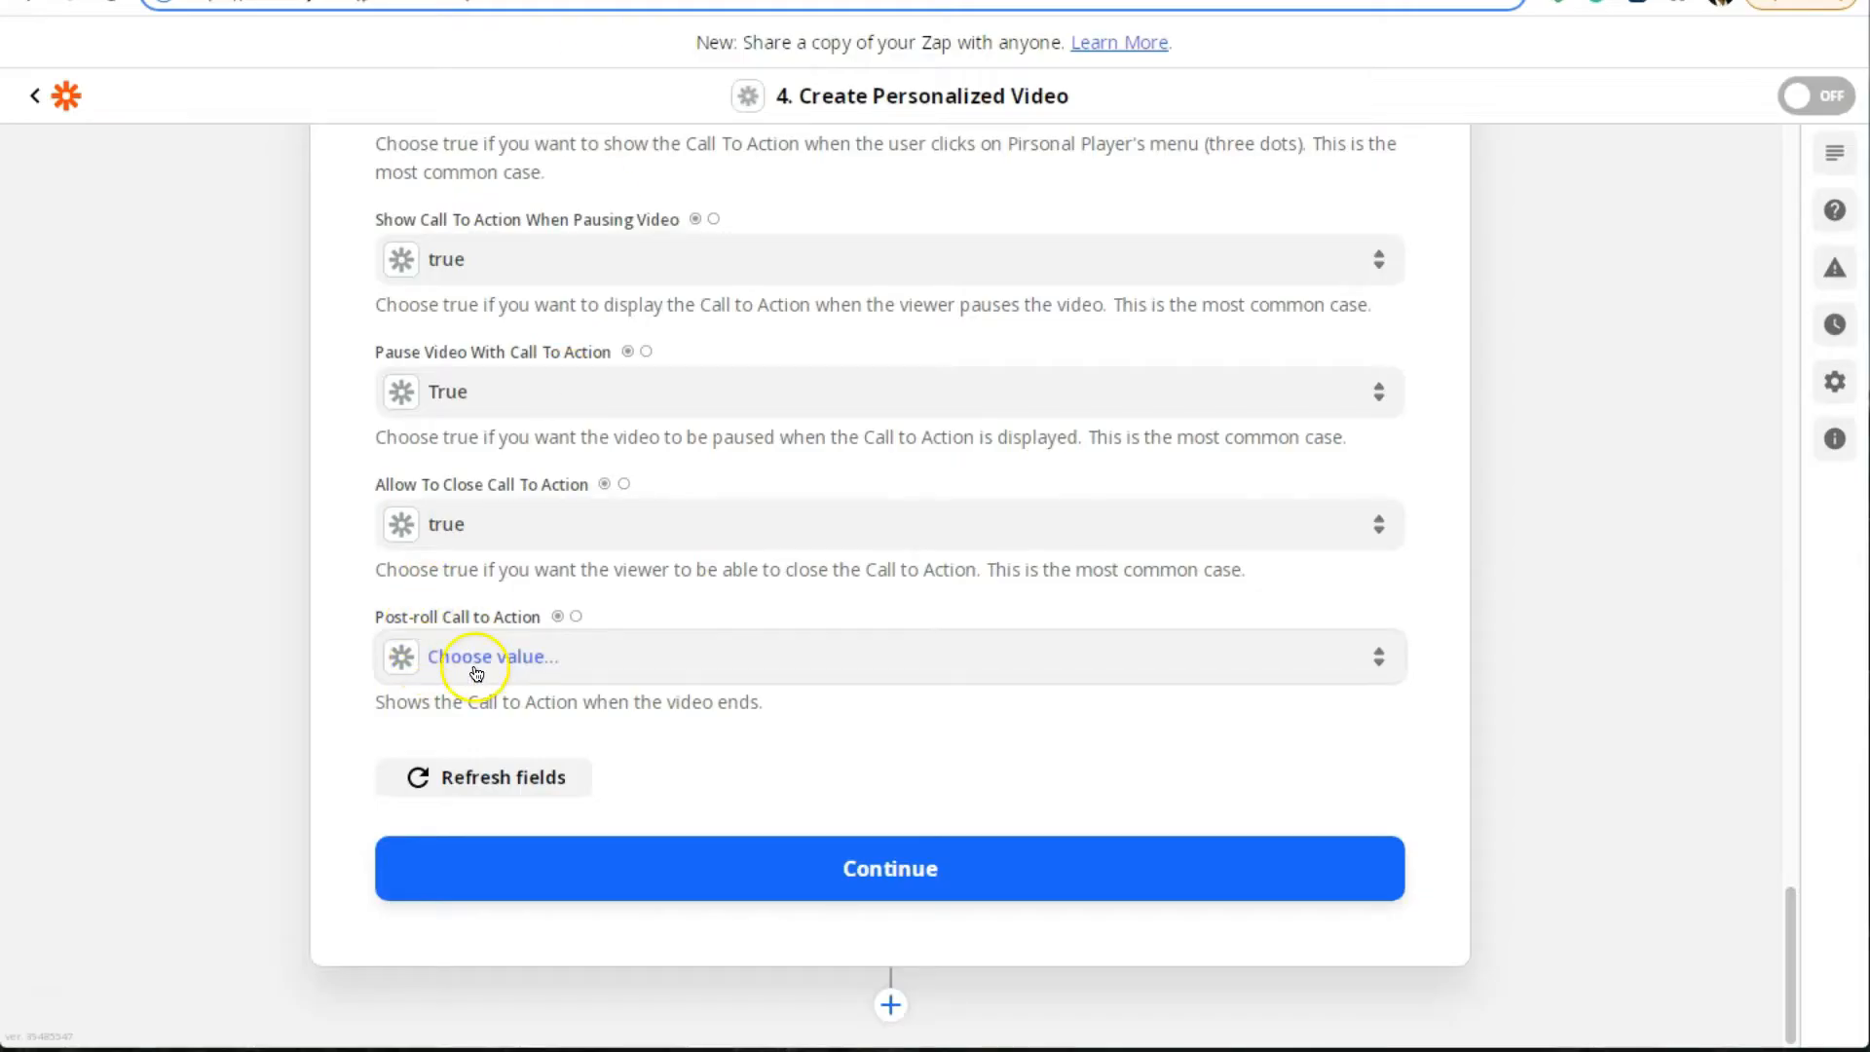
pyautogui.click(492, 517)
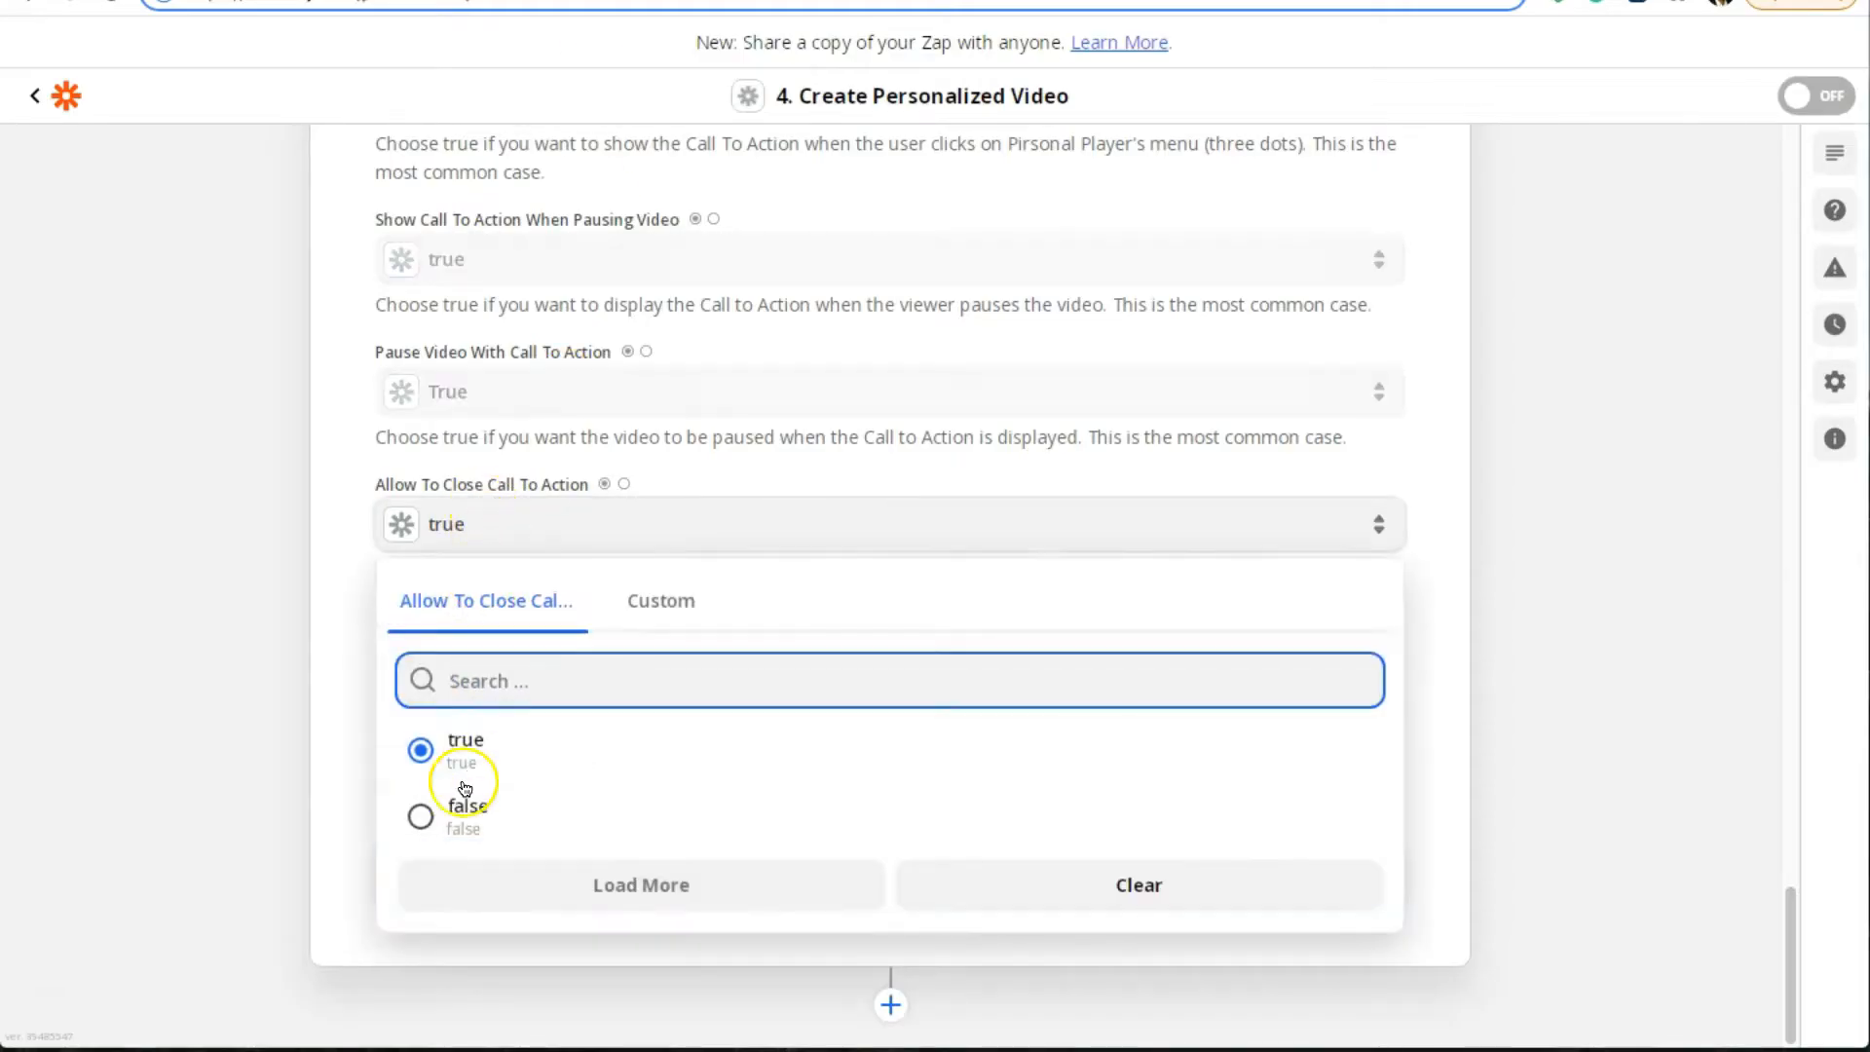
pyautogui.click(349, 628)
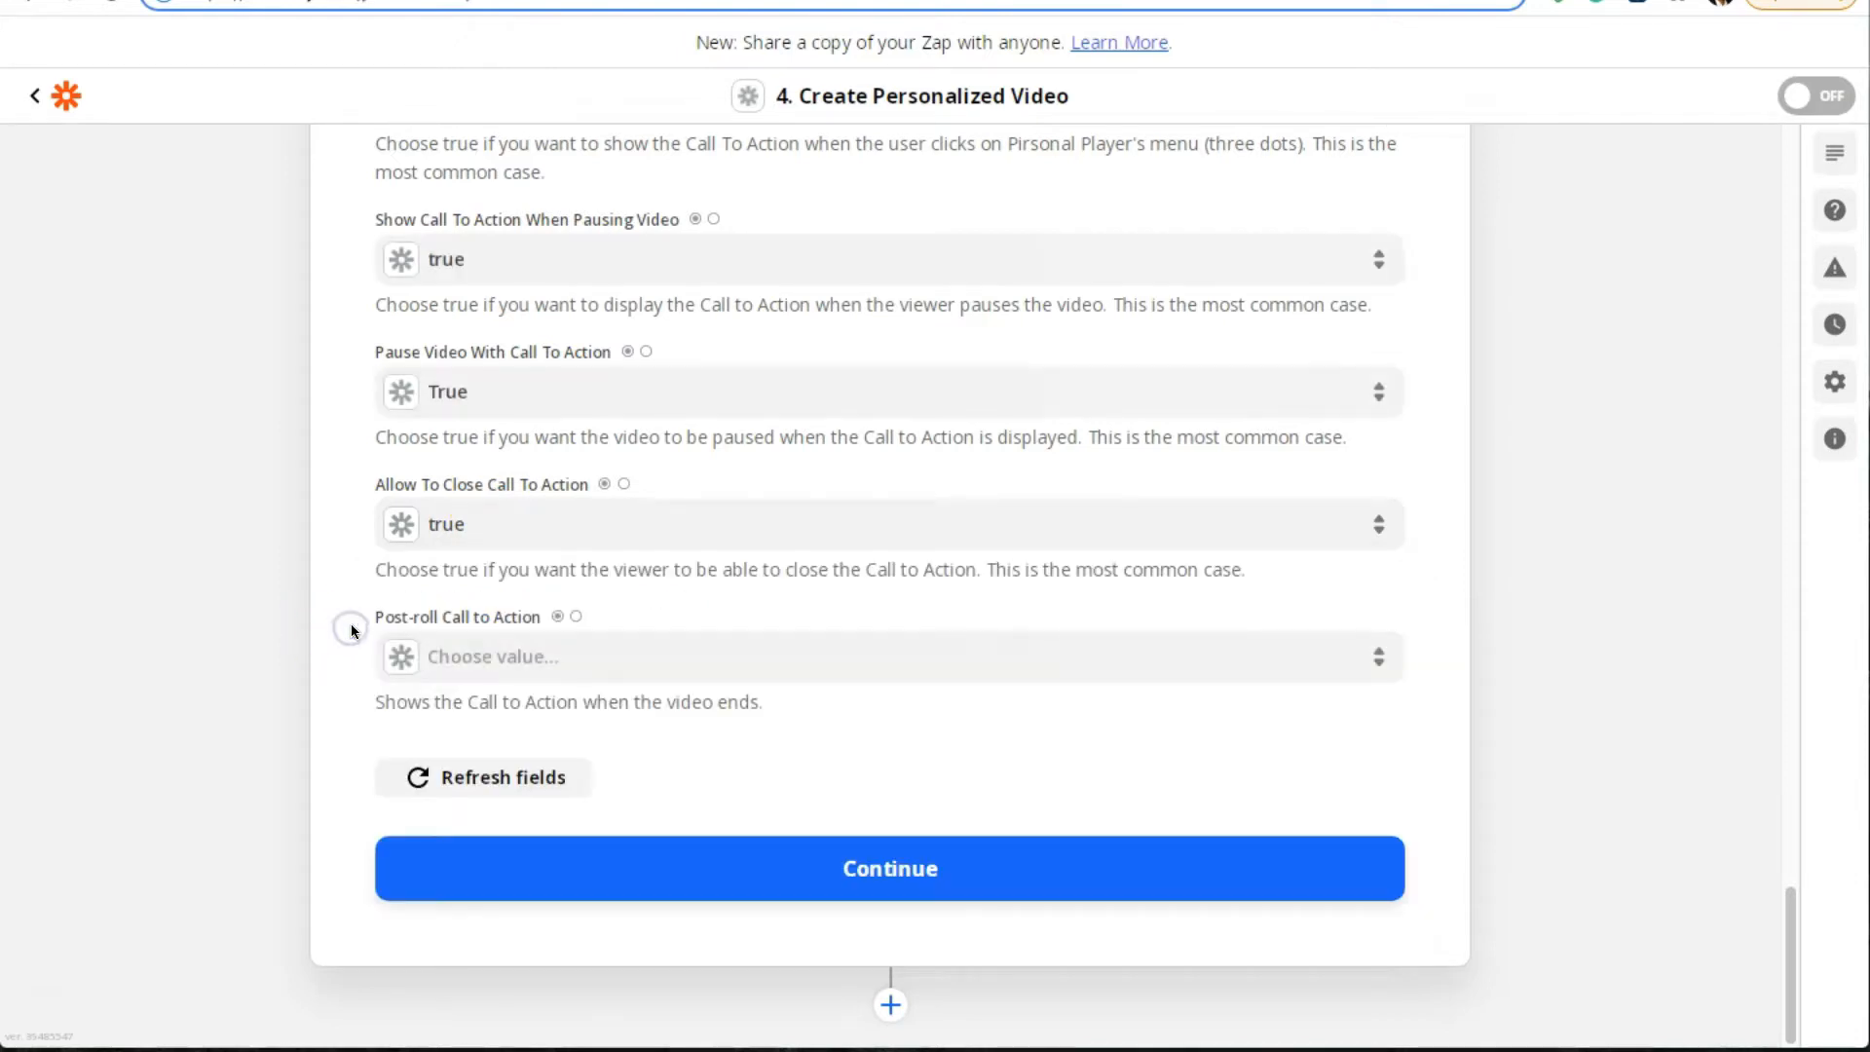
pyautogui.click(451, 662)
pyautogui.click(421, 884)
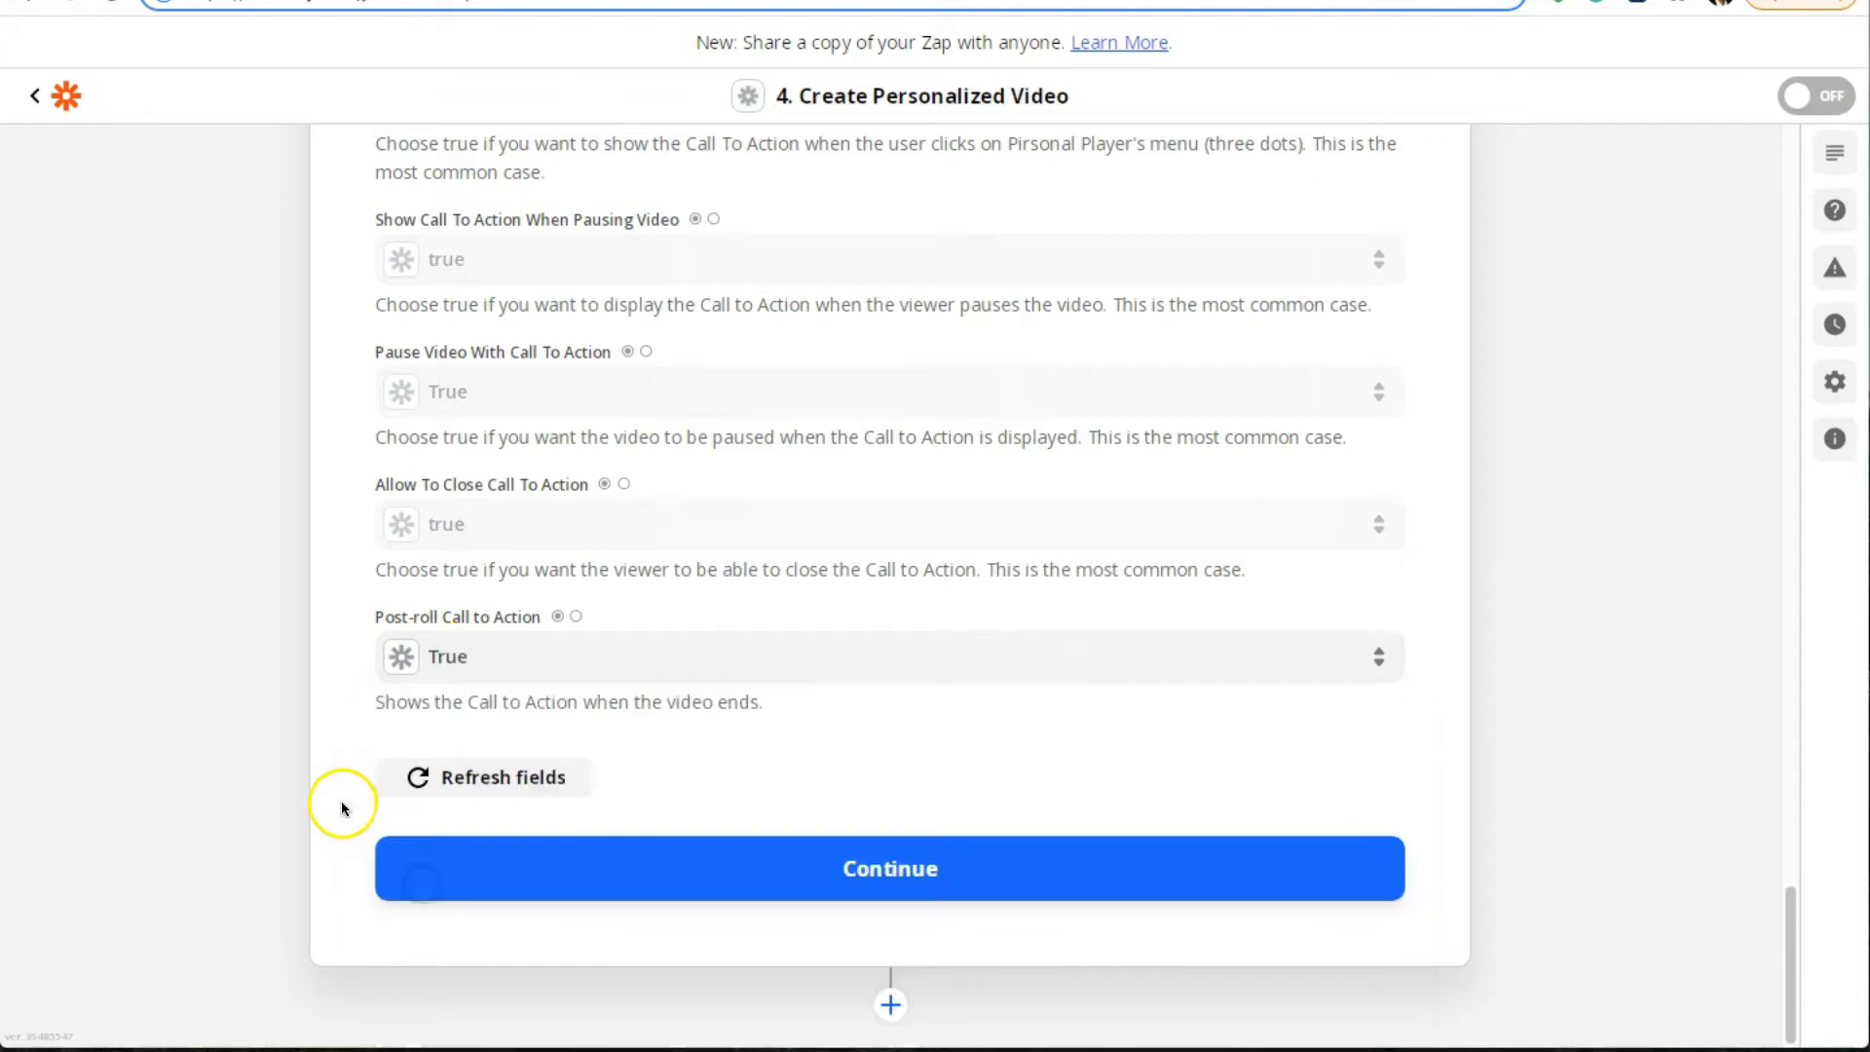
# Accept the completed Create Personalized Video fields and continue to the action's test
pyautogui.click(438, 870)
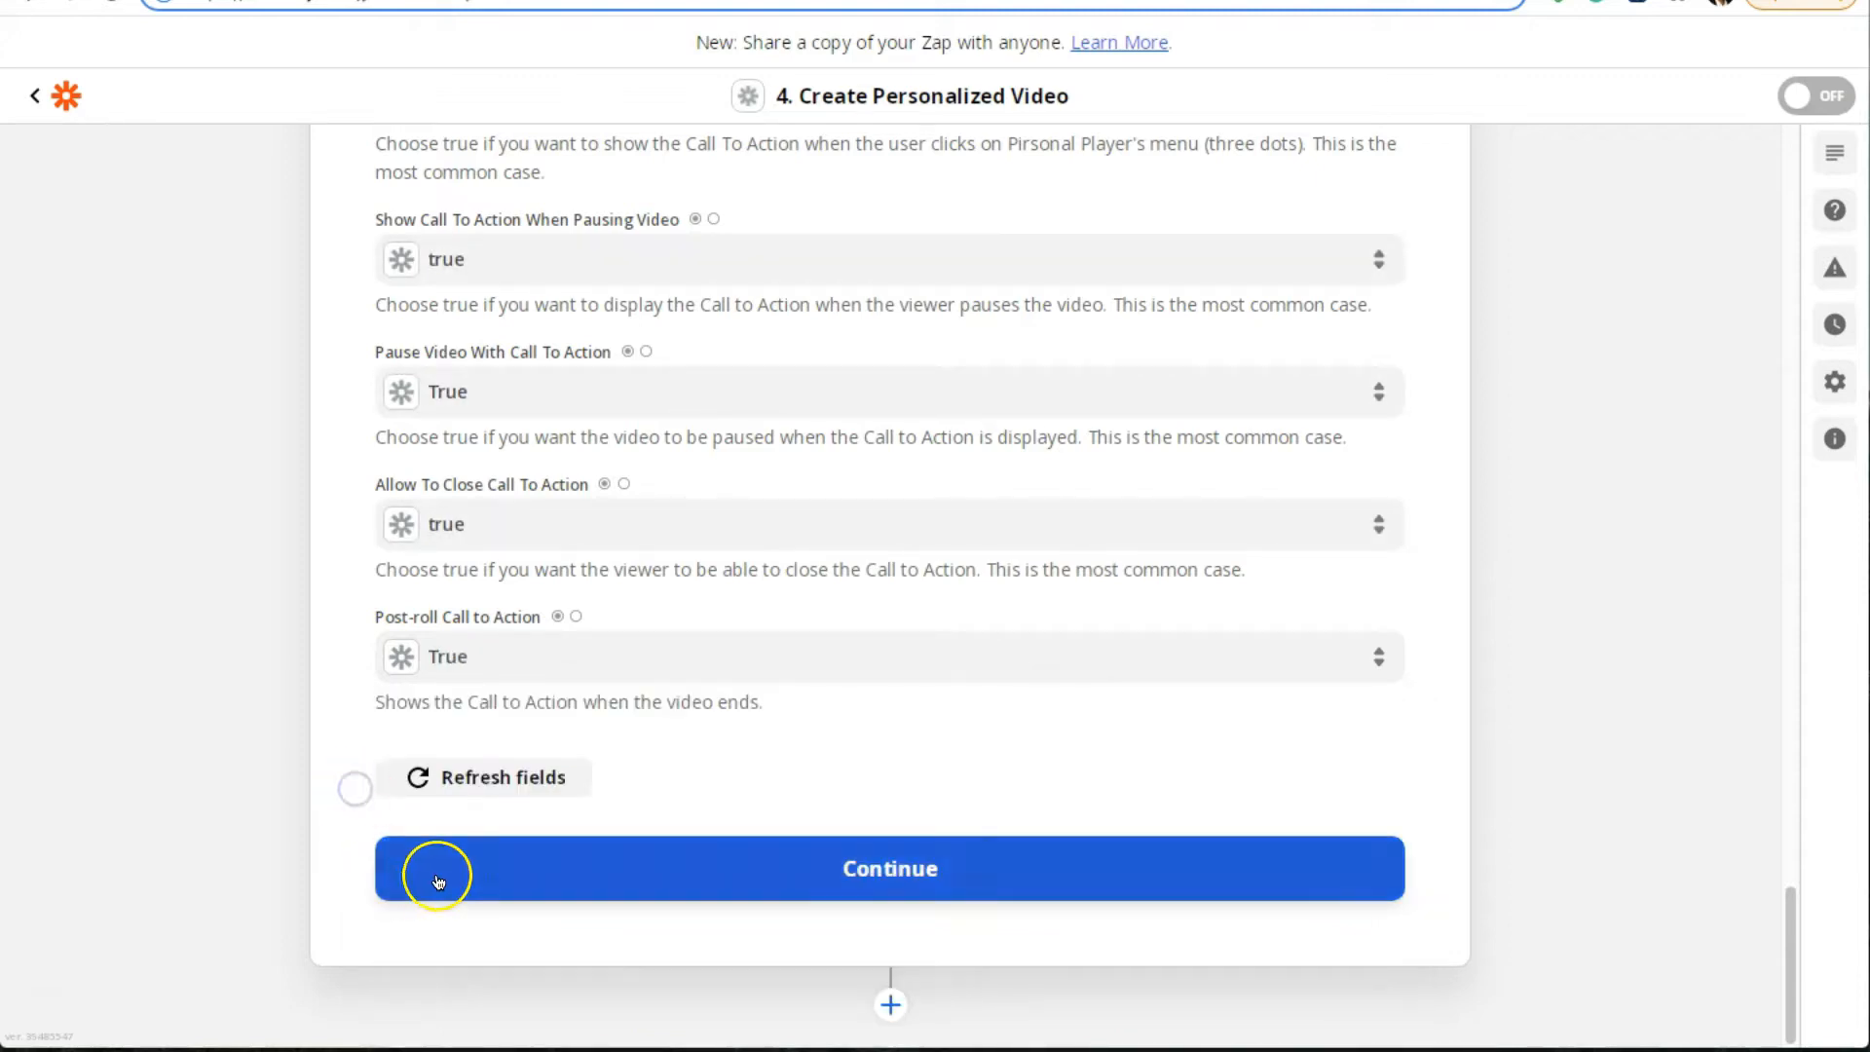
pyautogui.click(444, 843)
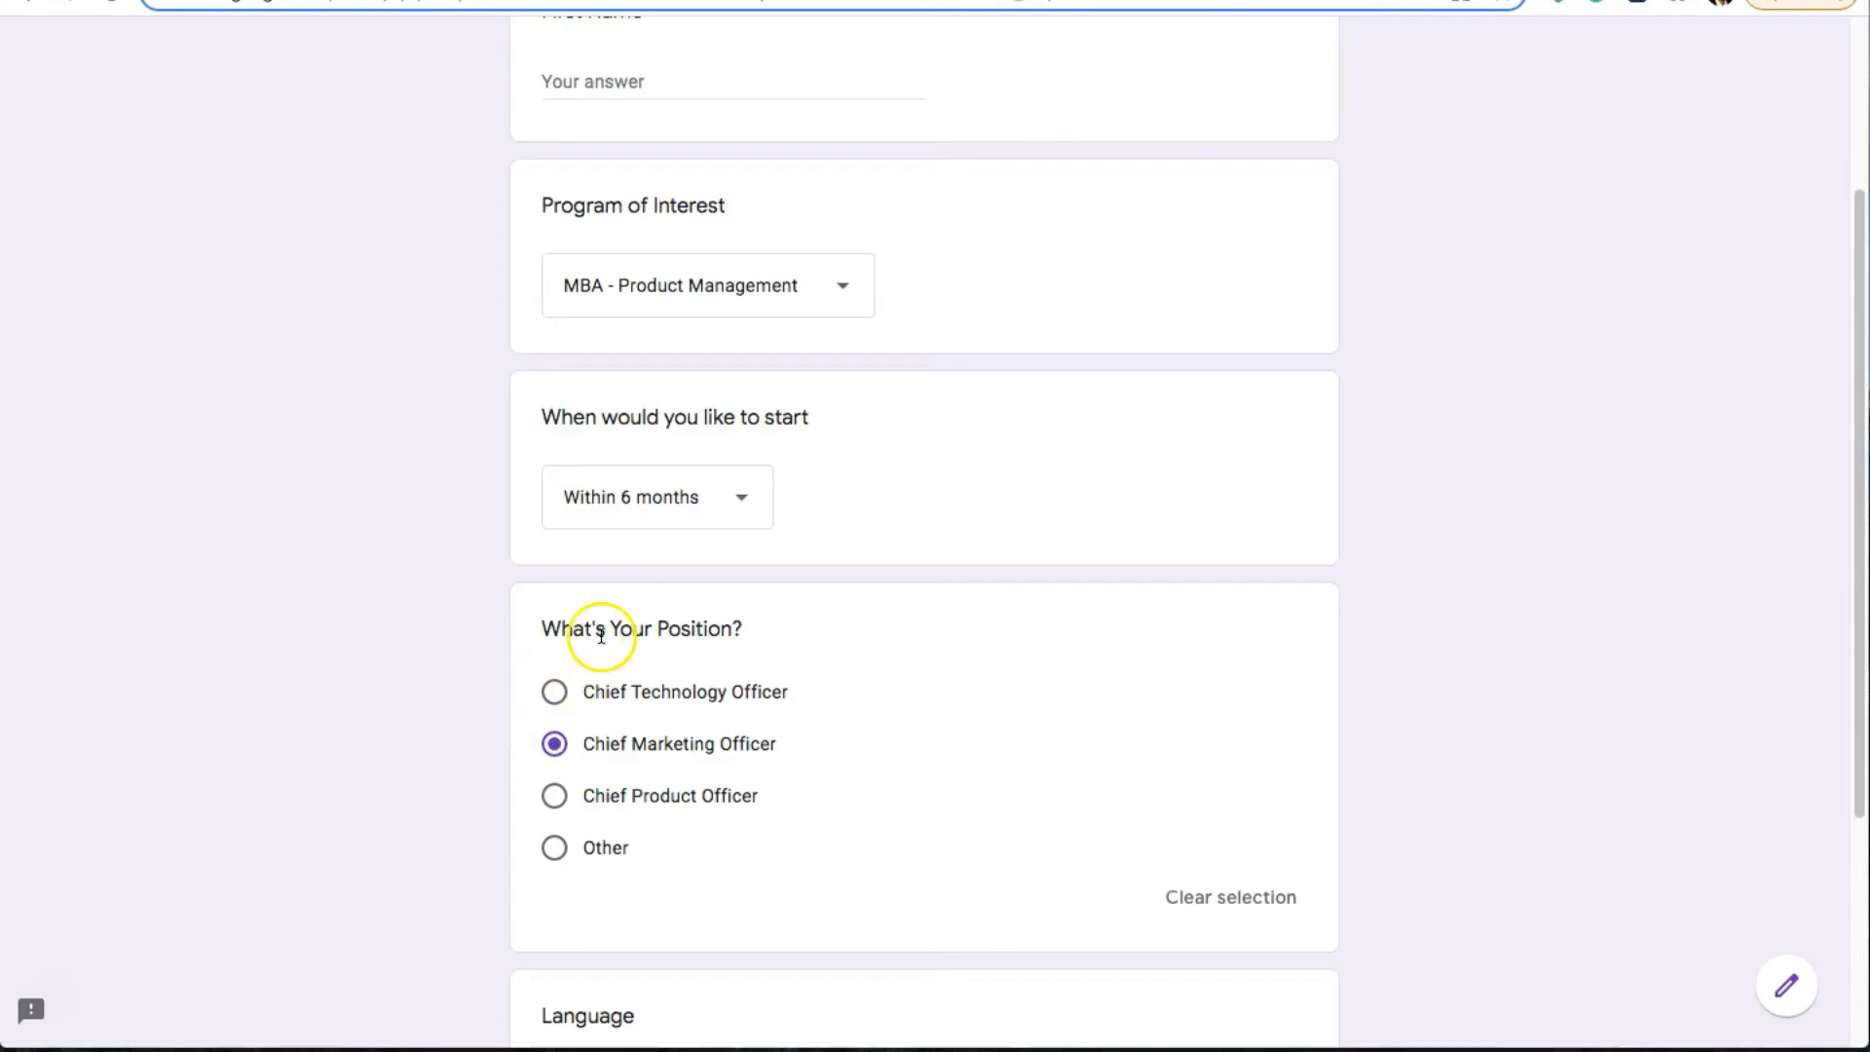
# In the demo web form, look through the Program of Interest and start-time choices and set the position to Chief Product Officer
pyautogui.scroll(3, 611, 740)
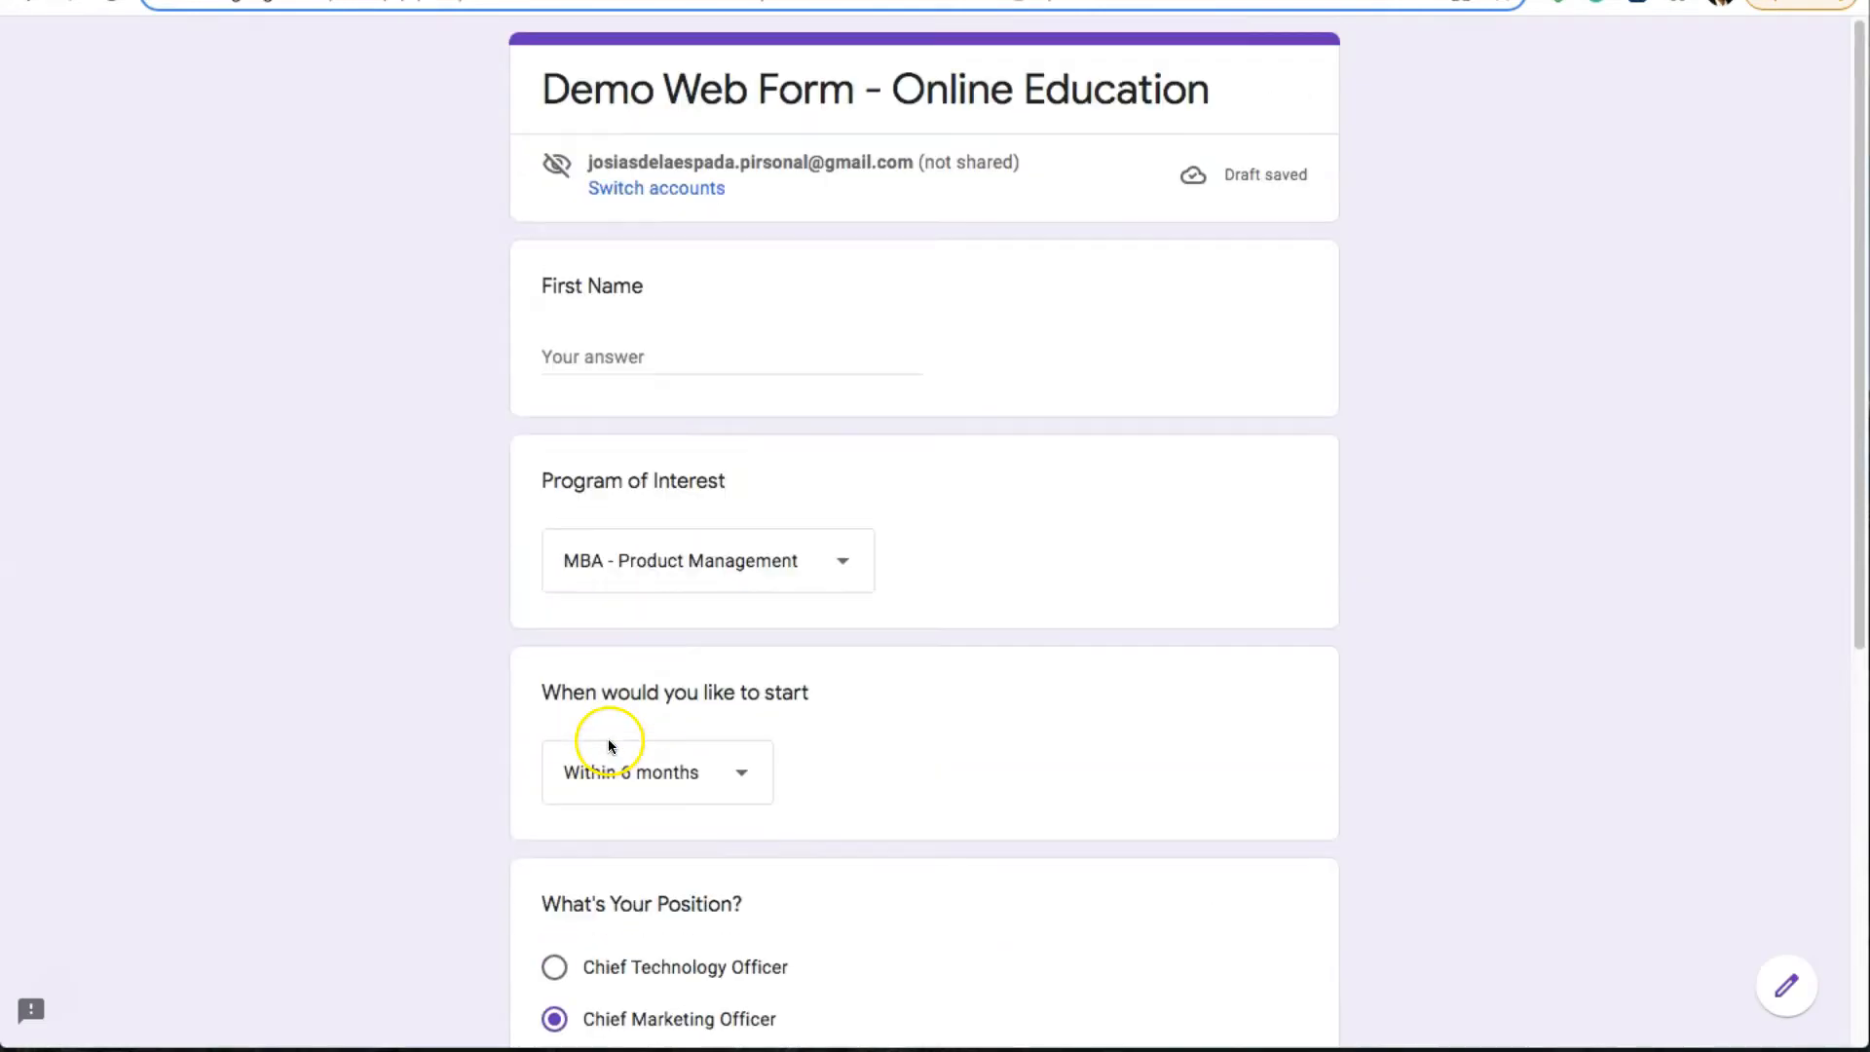
pyautogui.click(627, 566)
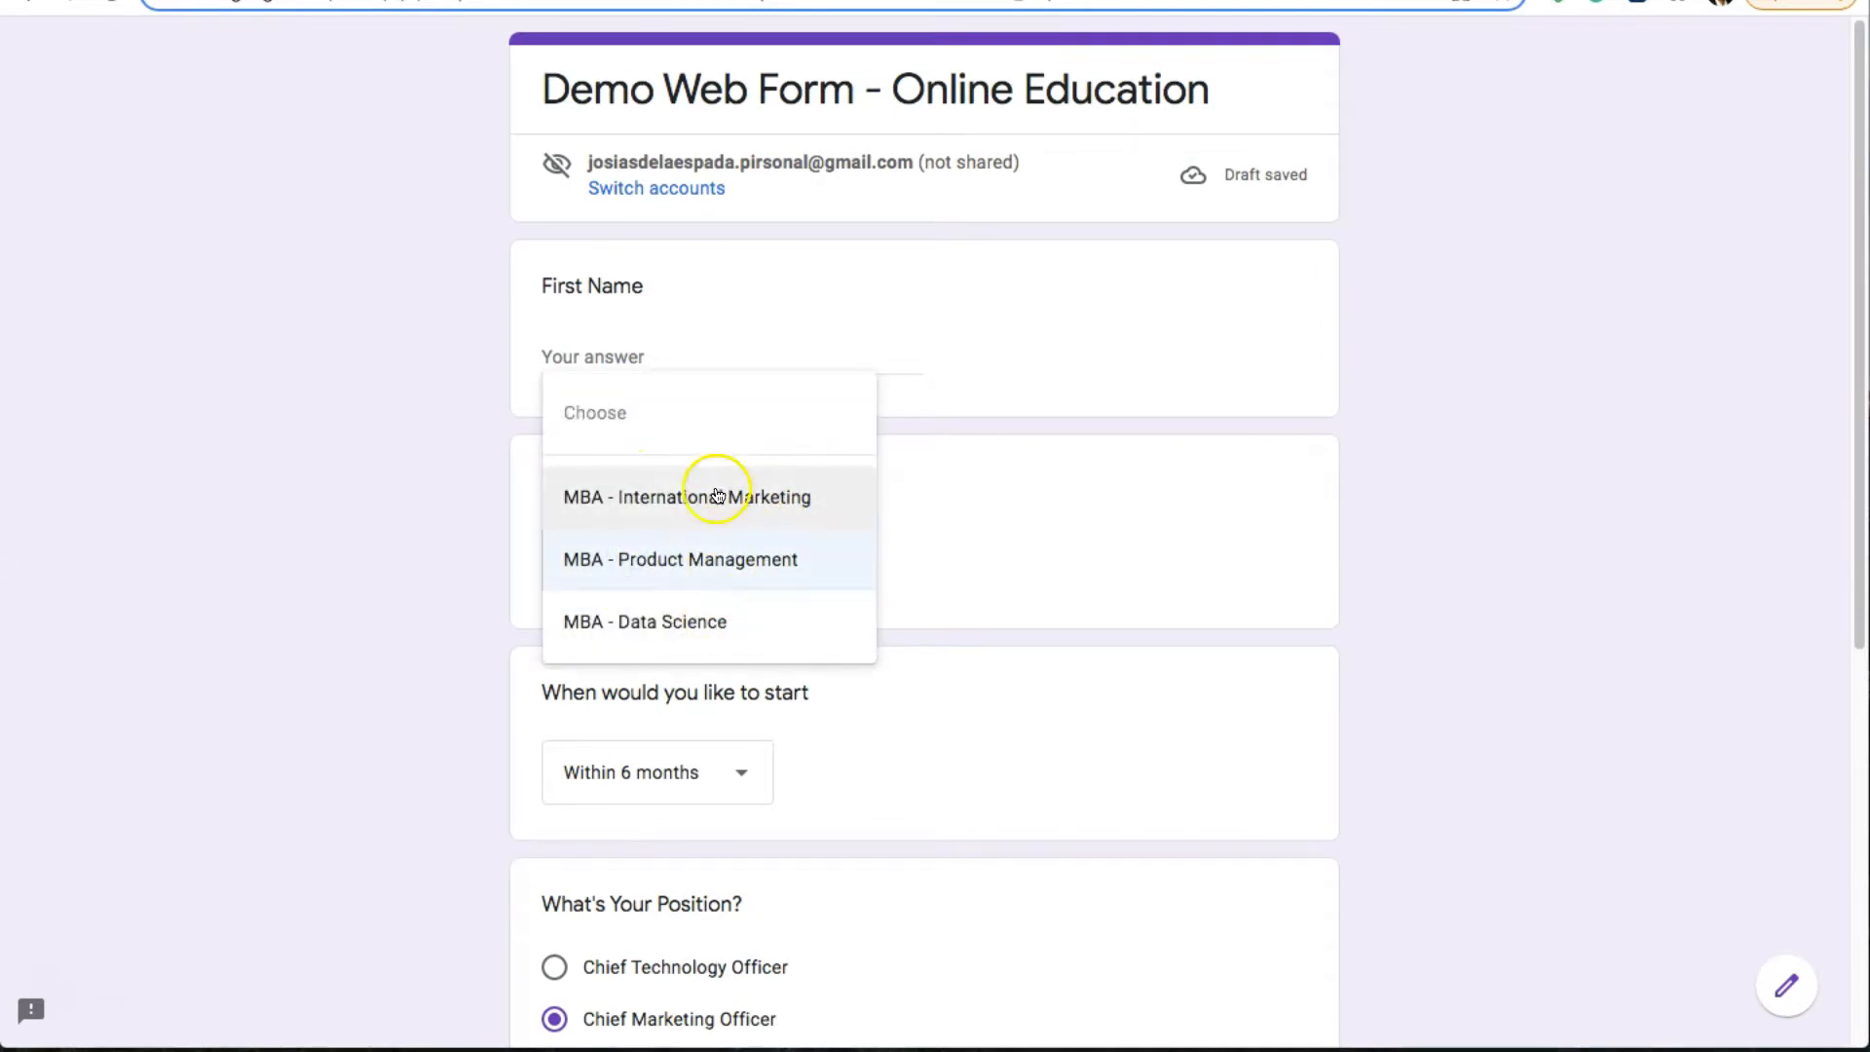
pyautogui.click(1422, 456)
pyautogui.scroll(-7, 1172, 567)
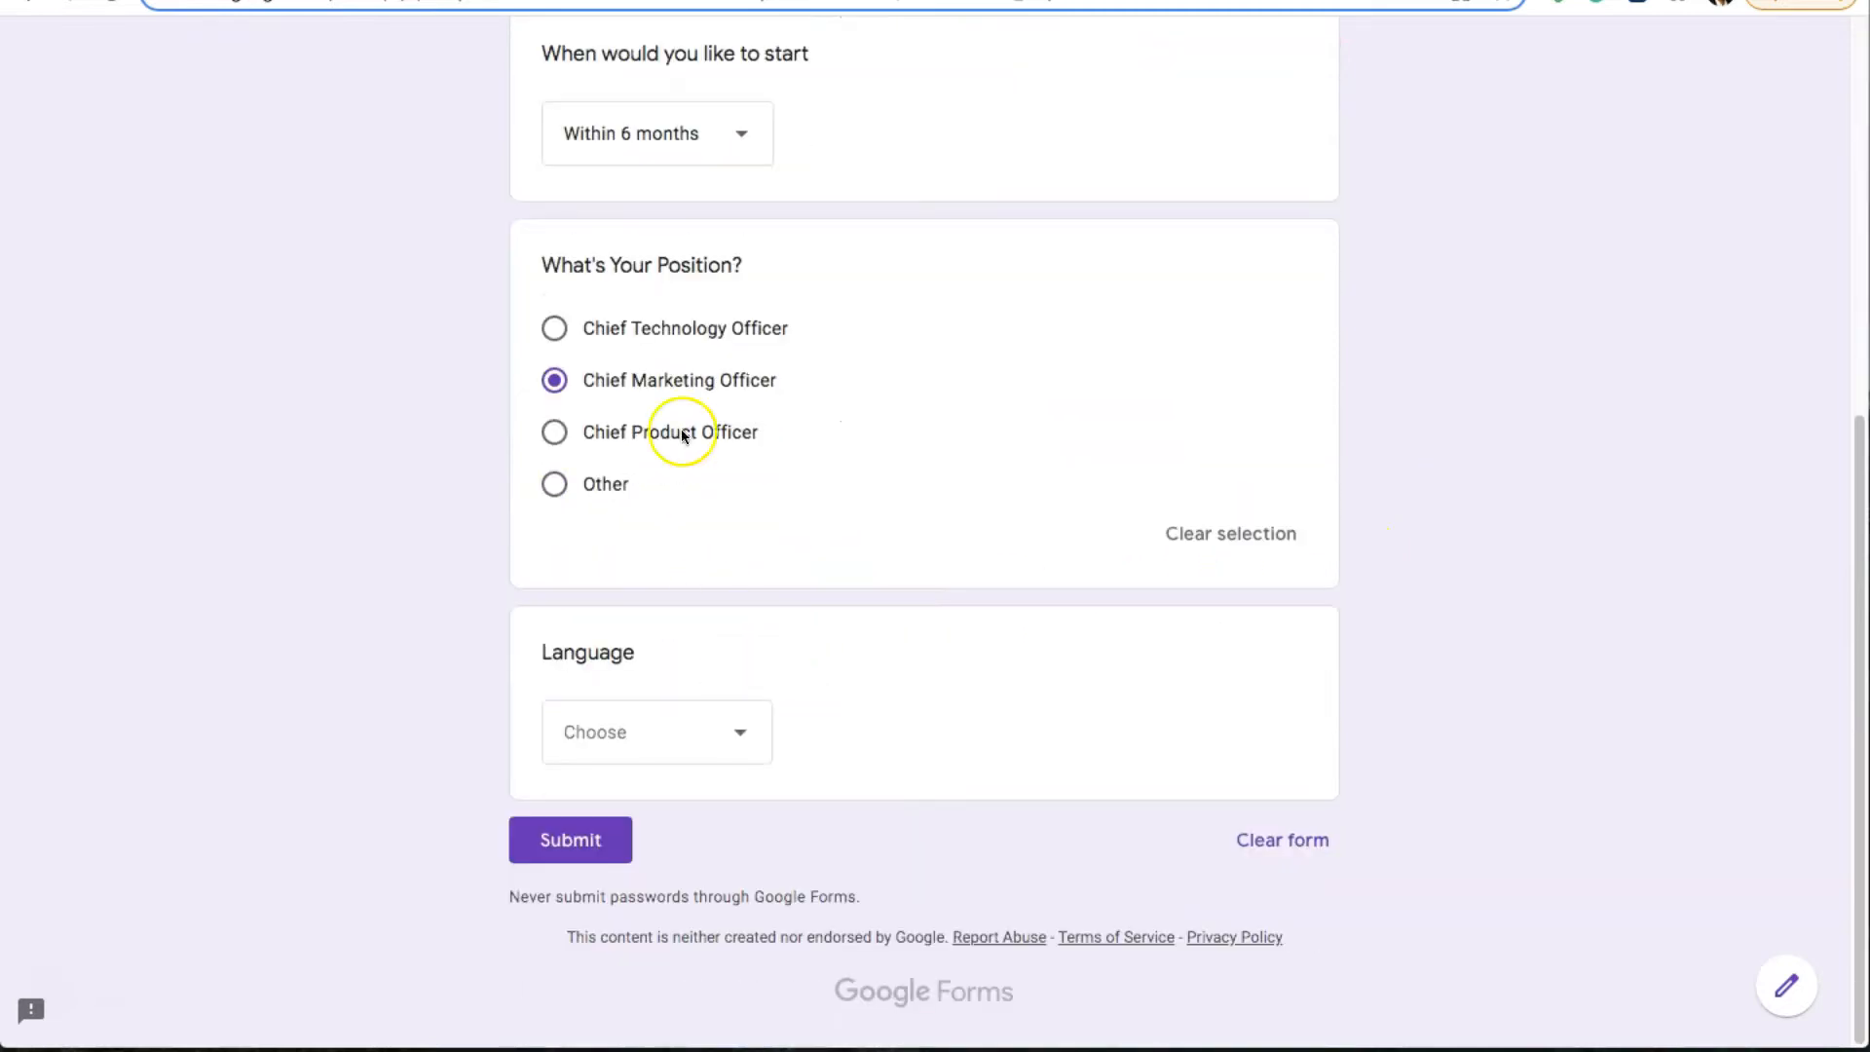
pyautogui.click(634, 328)
pyautogui.click(560, 437)
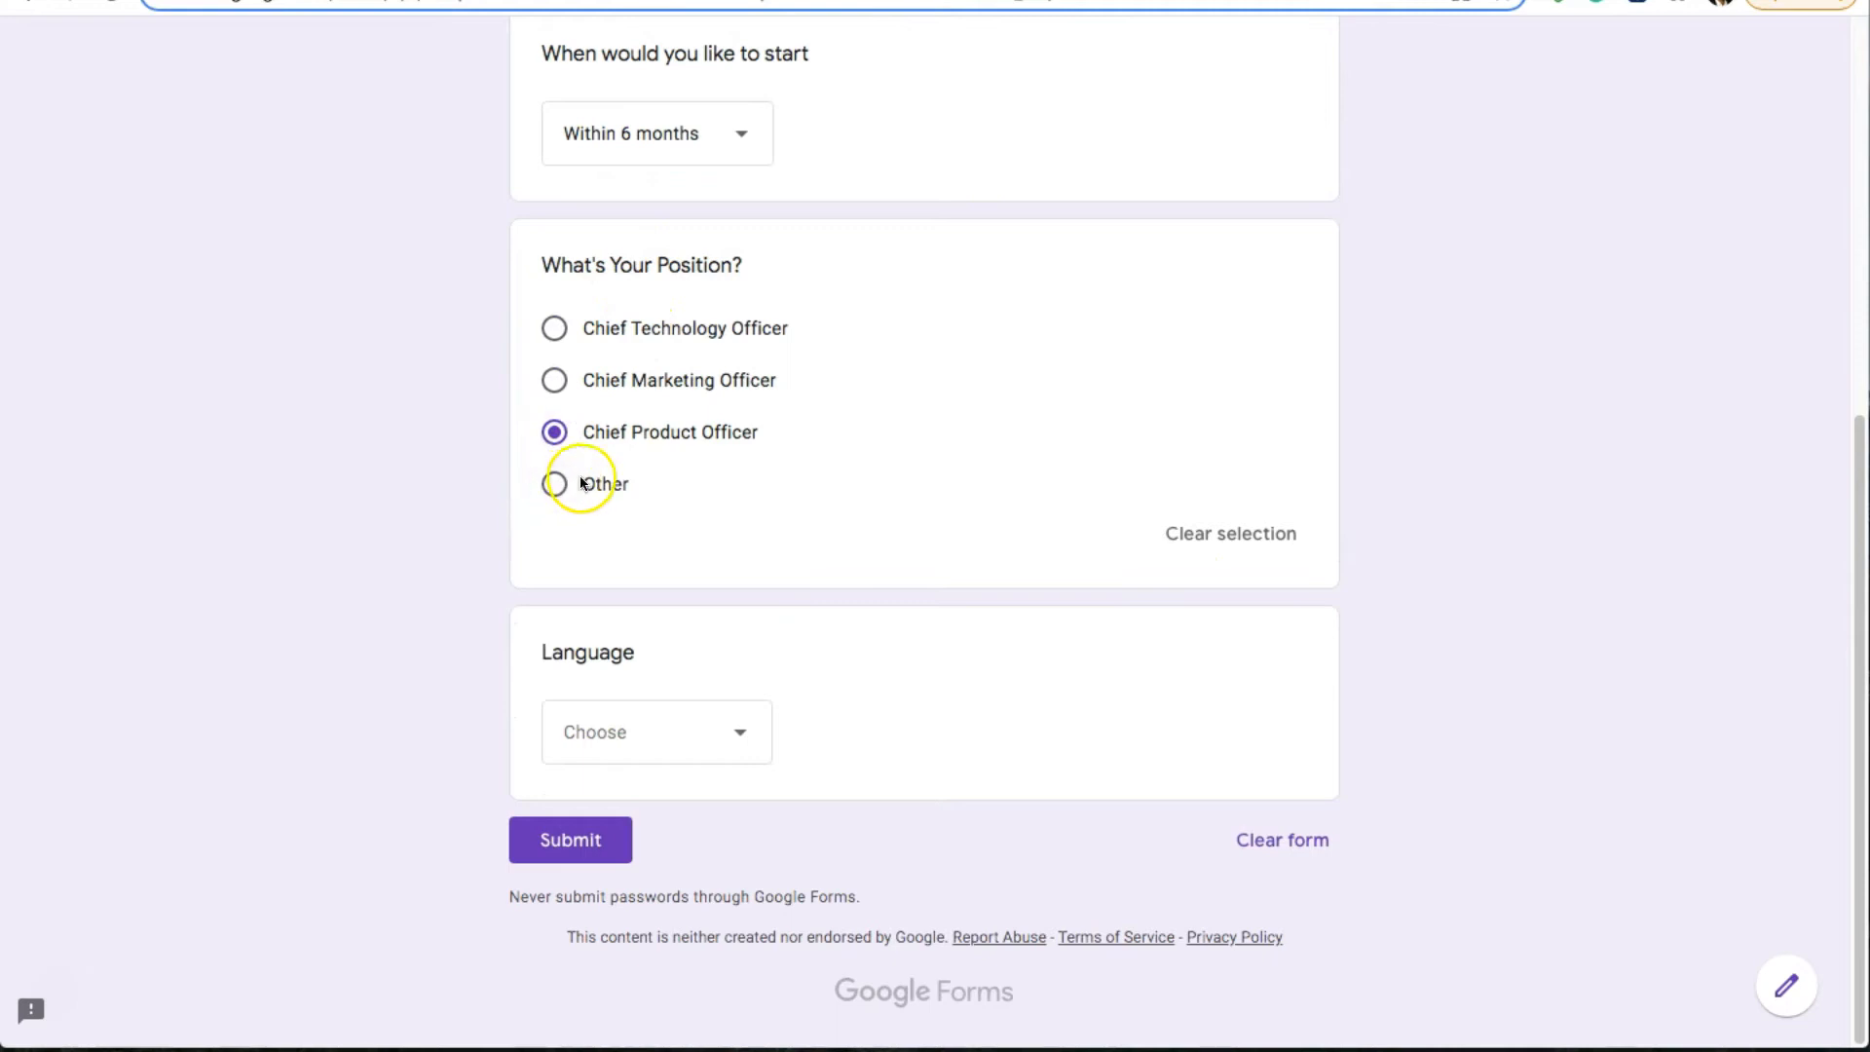
pyautogui.scroll(2, 682, 468)
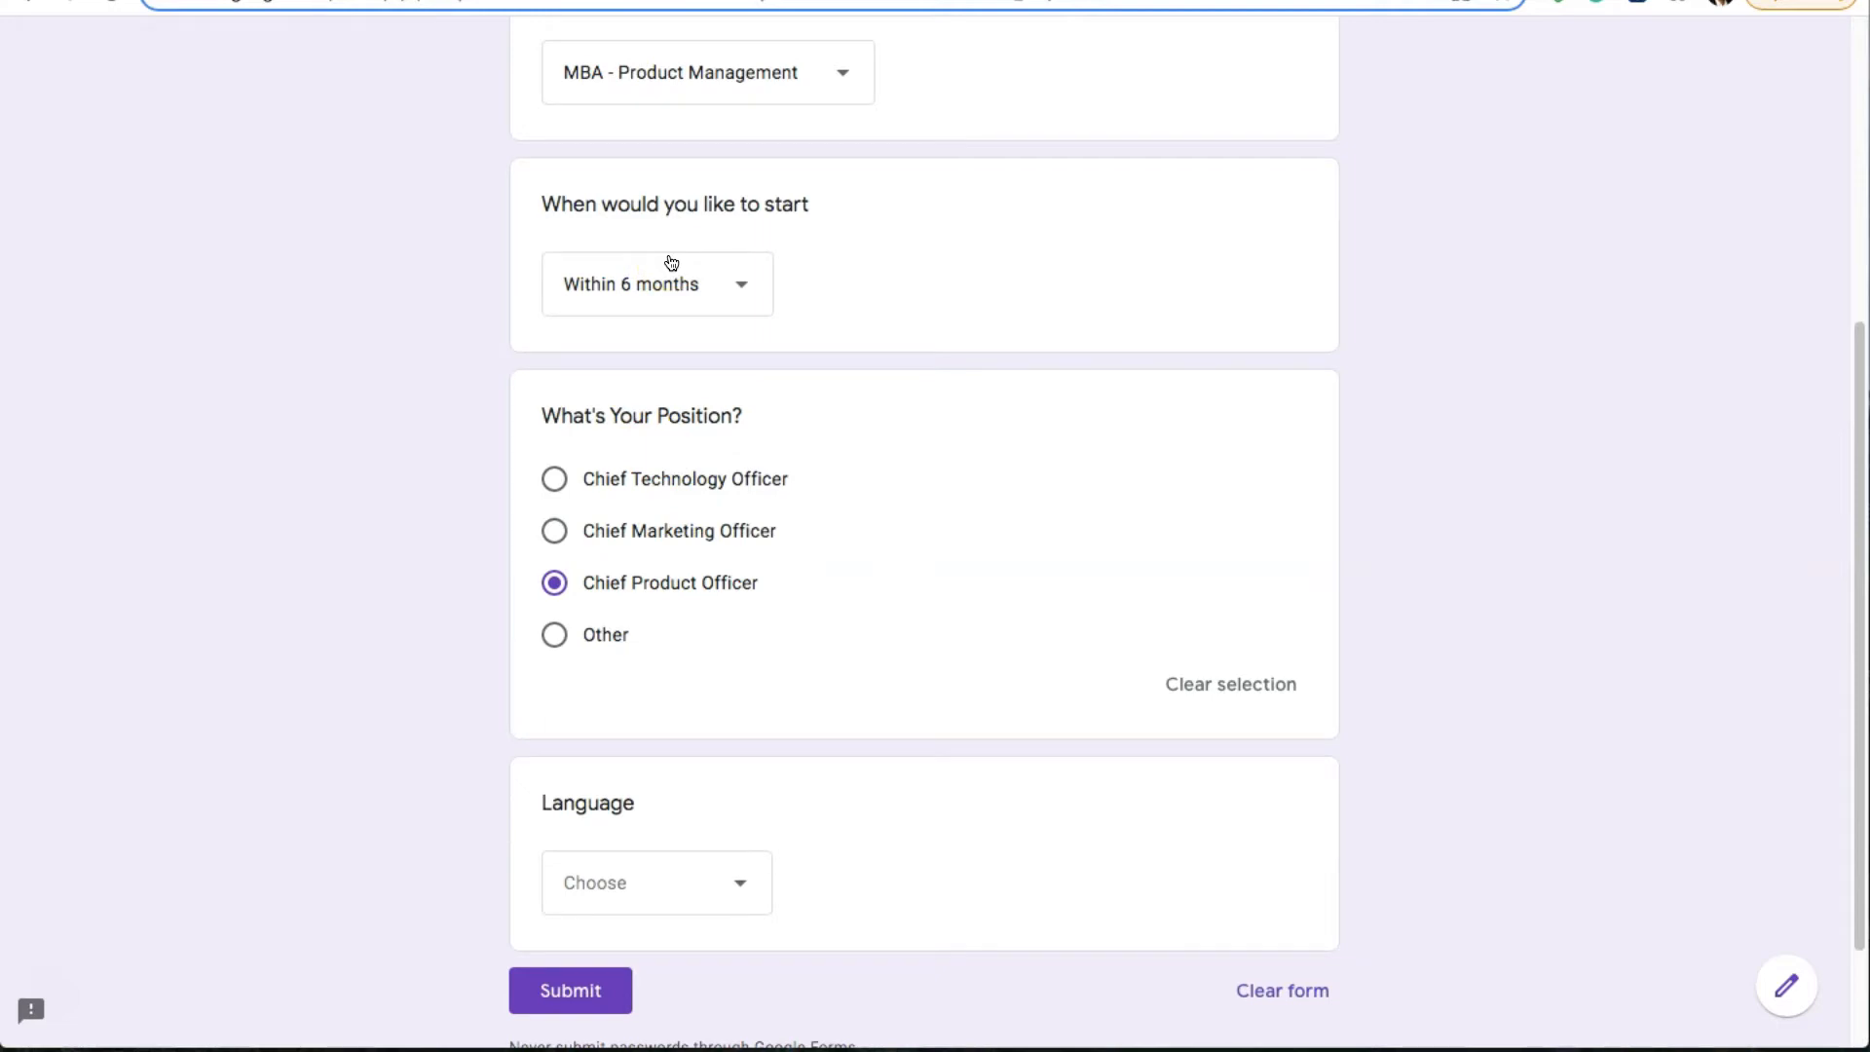
pyautogui.click(650, 281)
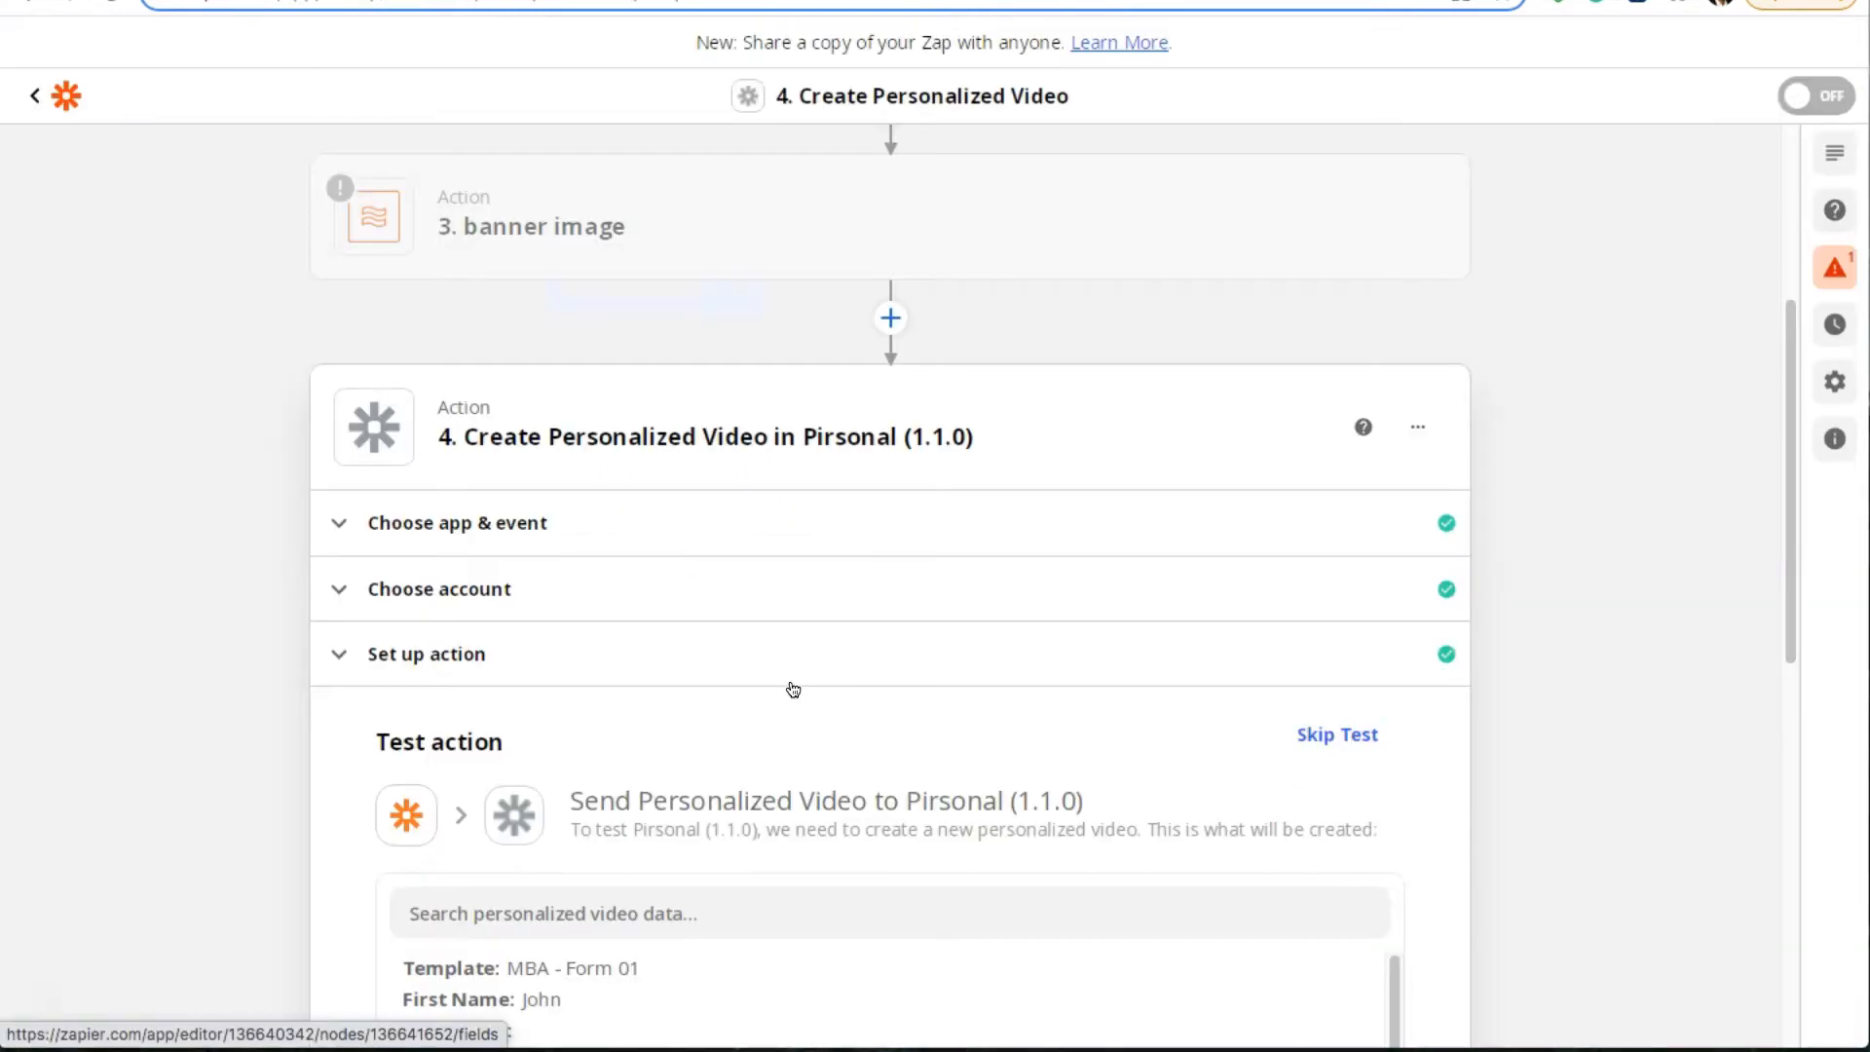
# Review the personalized video data in the Zap's Create Personalized Video test and send the test to Pirsonal
pyautogui.scroll(-5, 790, 682)
pyautogui.scroll(-10, 790, 672)
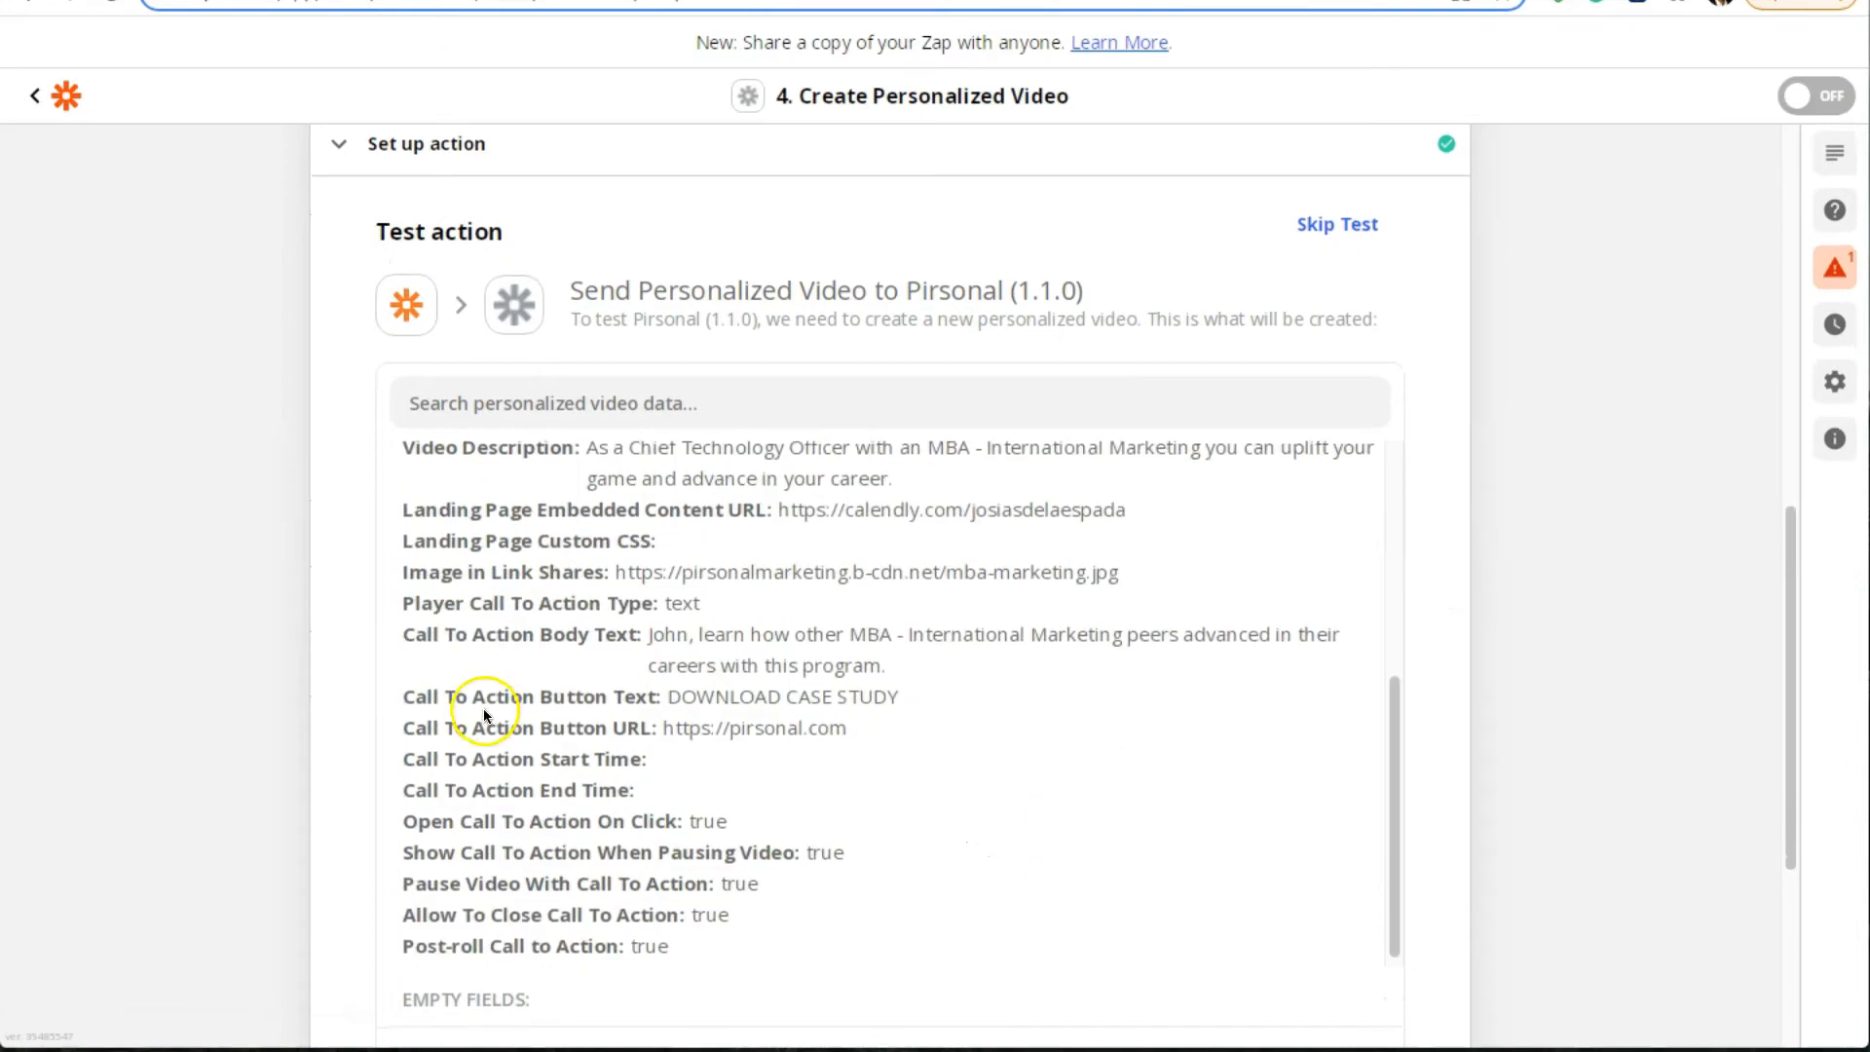
pyautogui.click(546, 846)
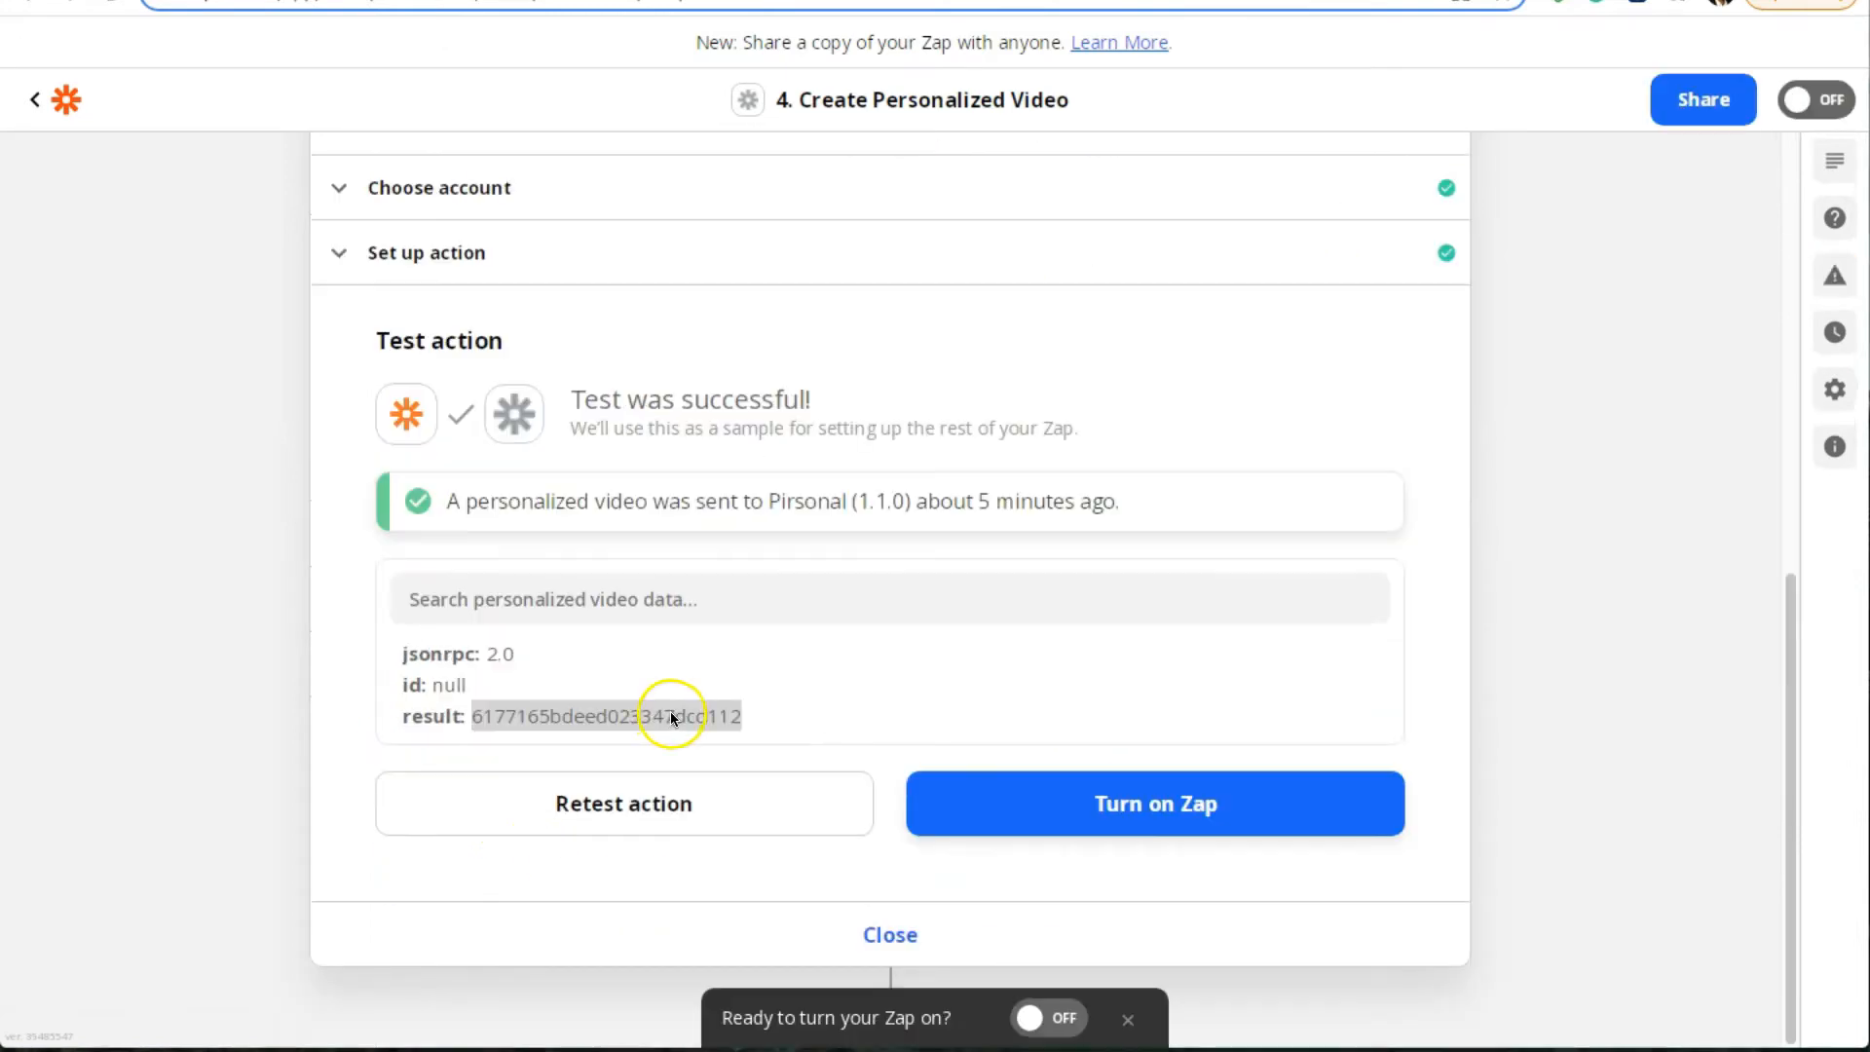
# Copy the result ID returned by the Create Personalized Video test
pyautogui.doubleClick(705, 708)
pyautogui.rightClick(693, 710)
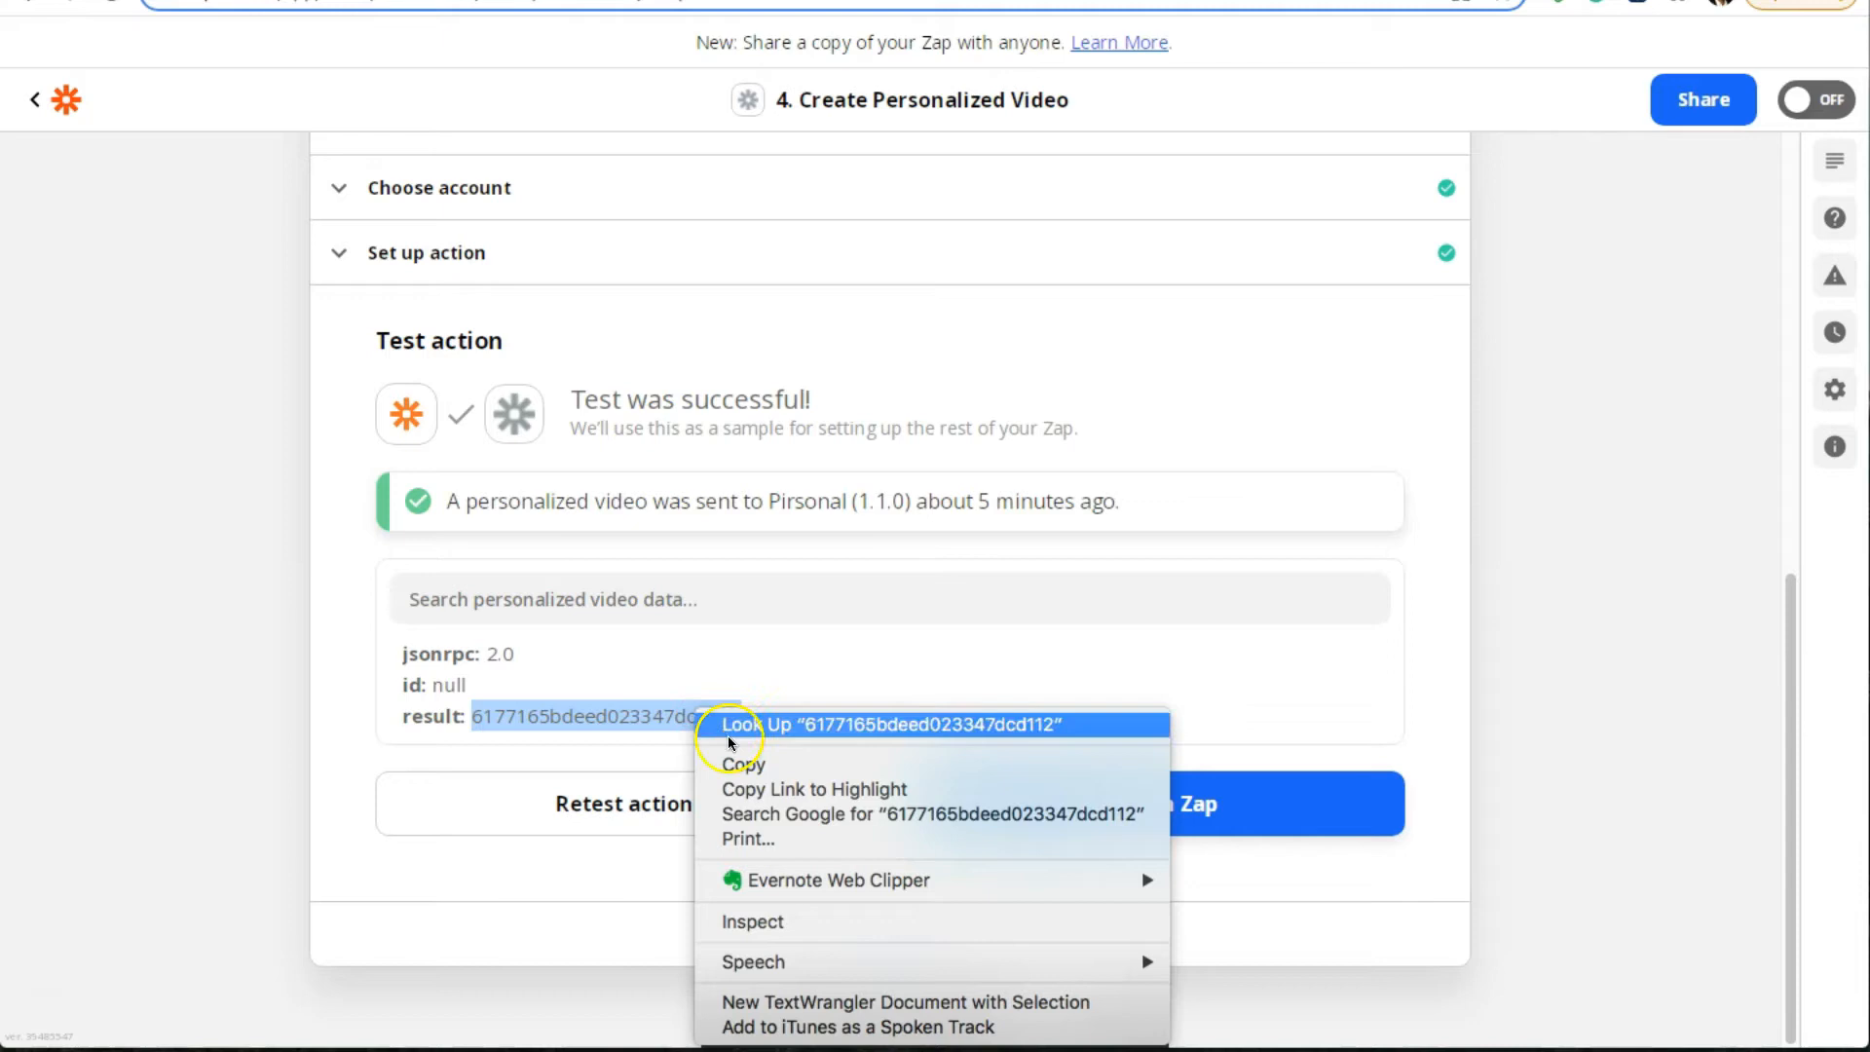
pyautogui.click(743, 764)
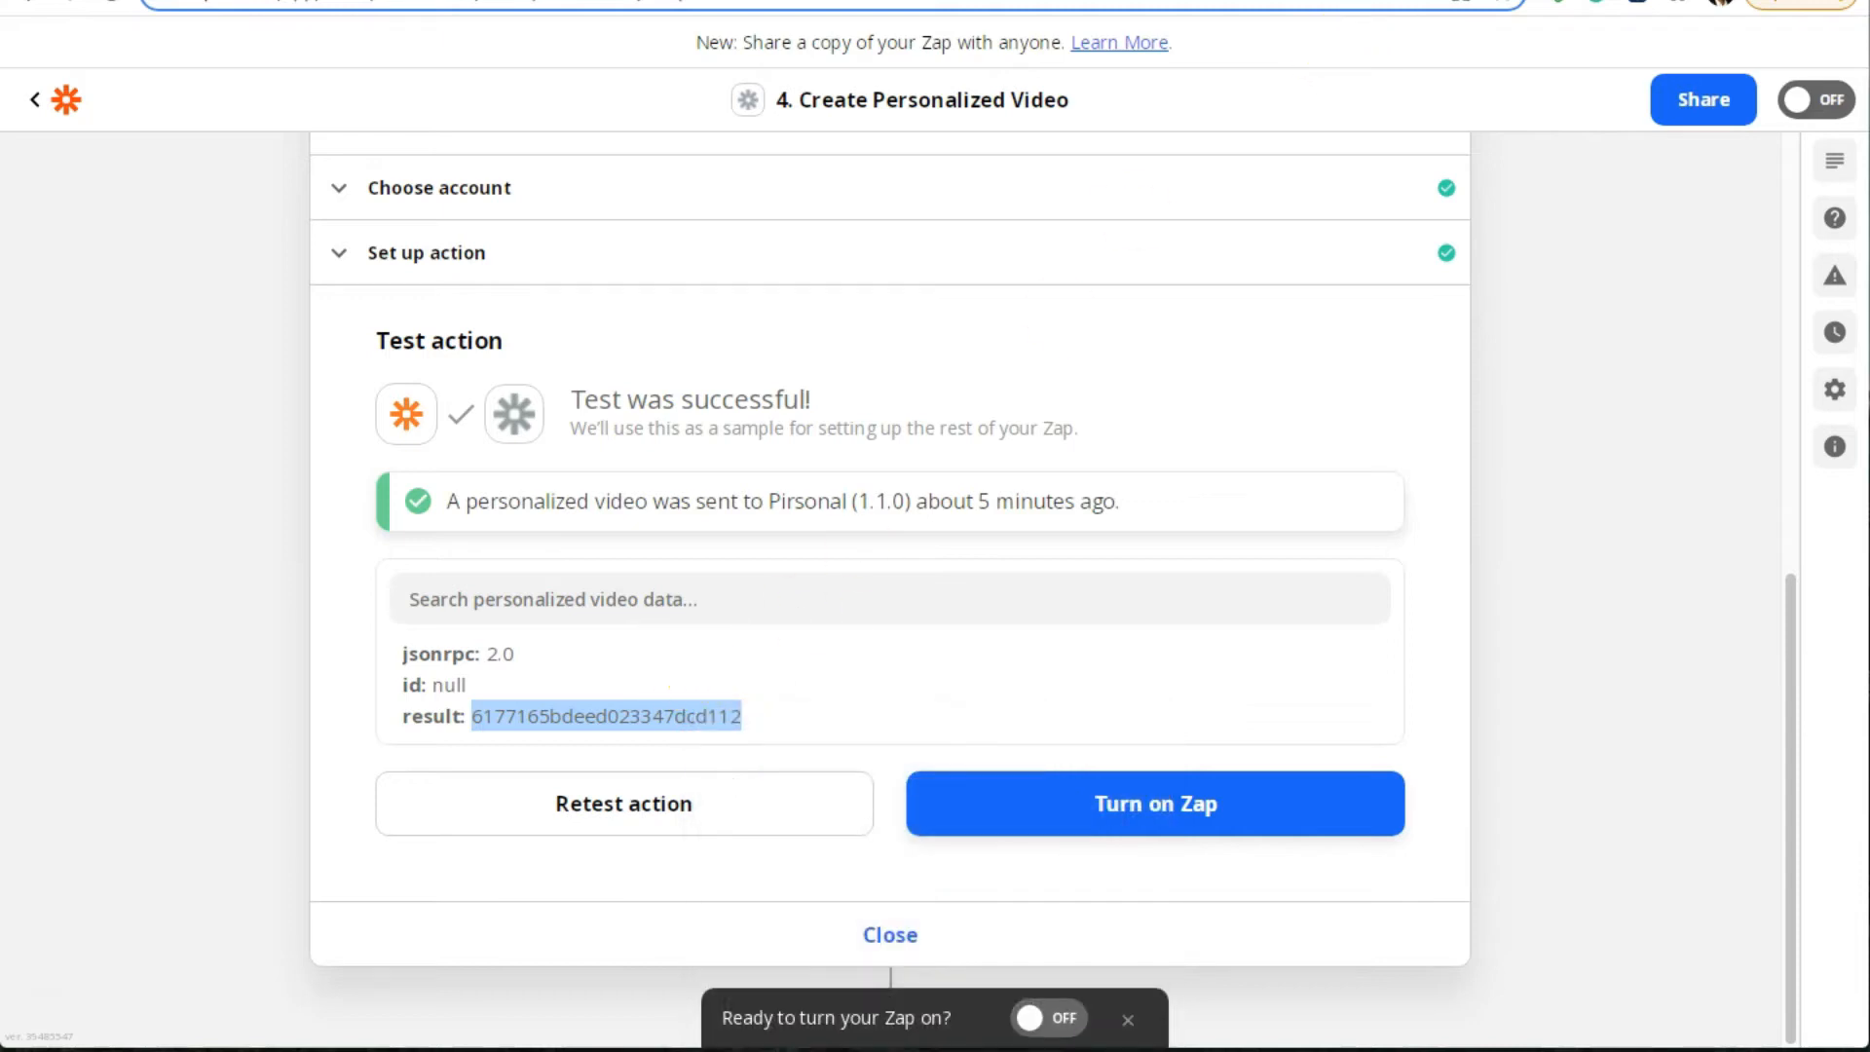
# Open the generated video page in a new browser tab at vid.pirsonal.com/ followed by the copied result ID
pyautogui.press('super+t')
pyautogui.write('vid.')
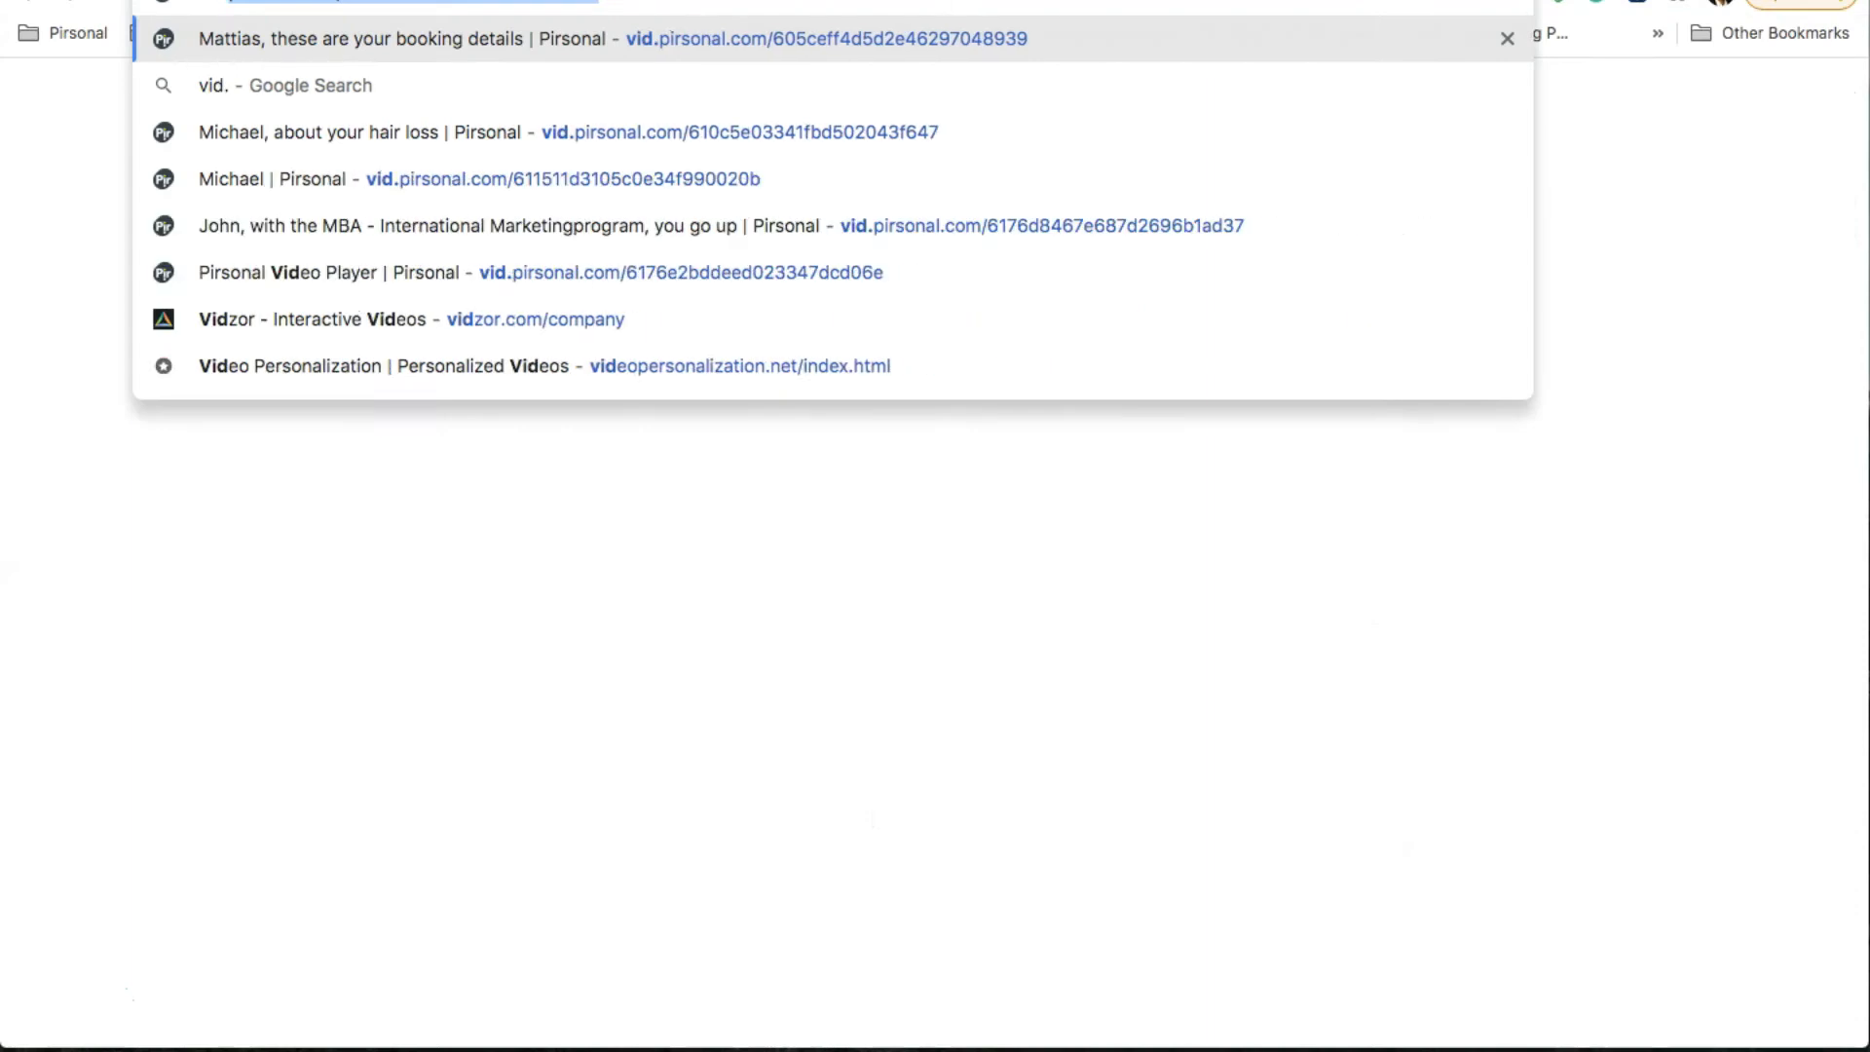
pyautogui.write('pirsona')
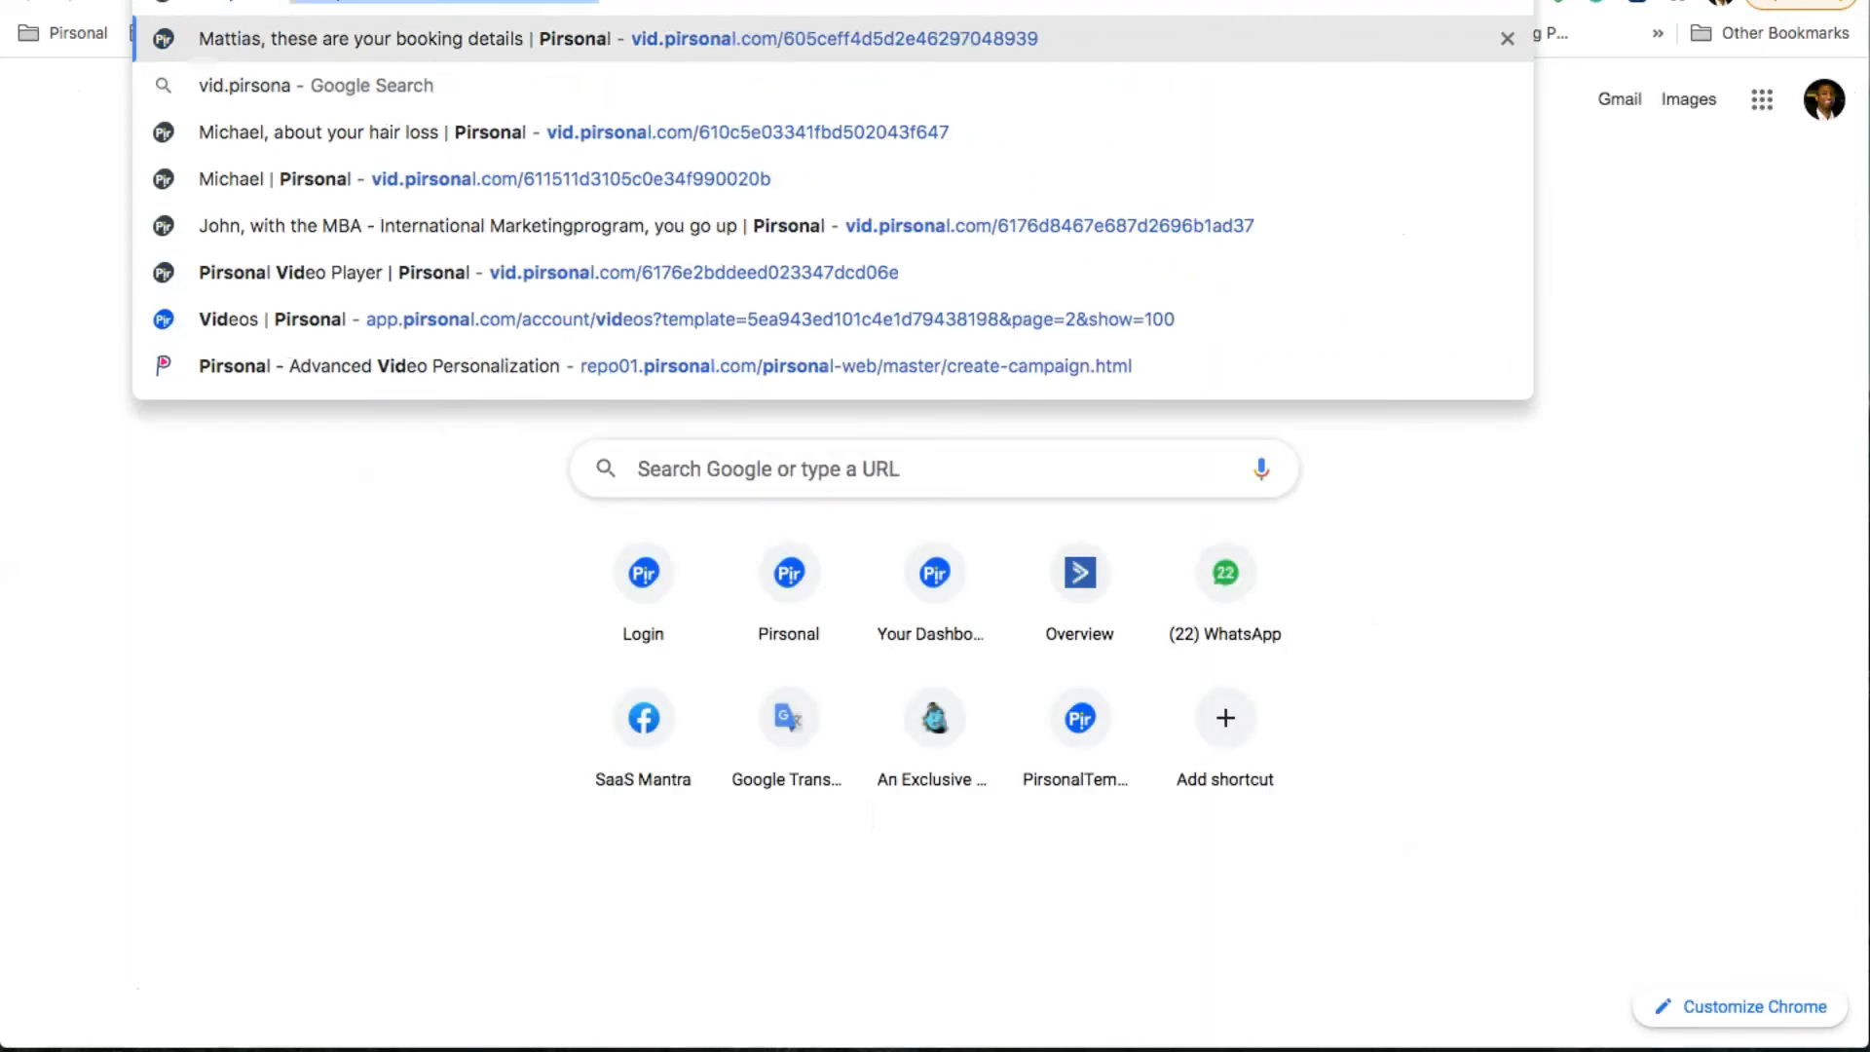
pyautogui.write('l.com/')
pyautogui.press('super+v')
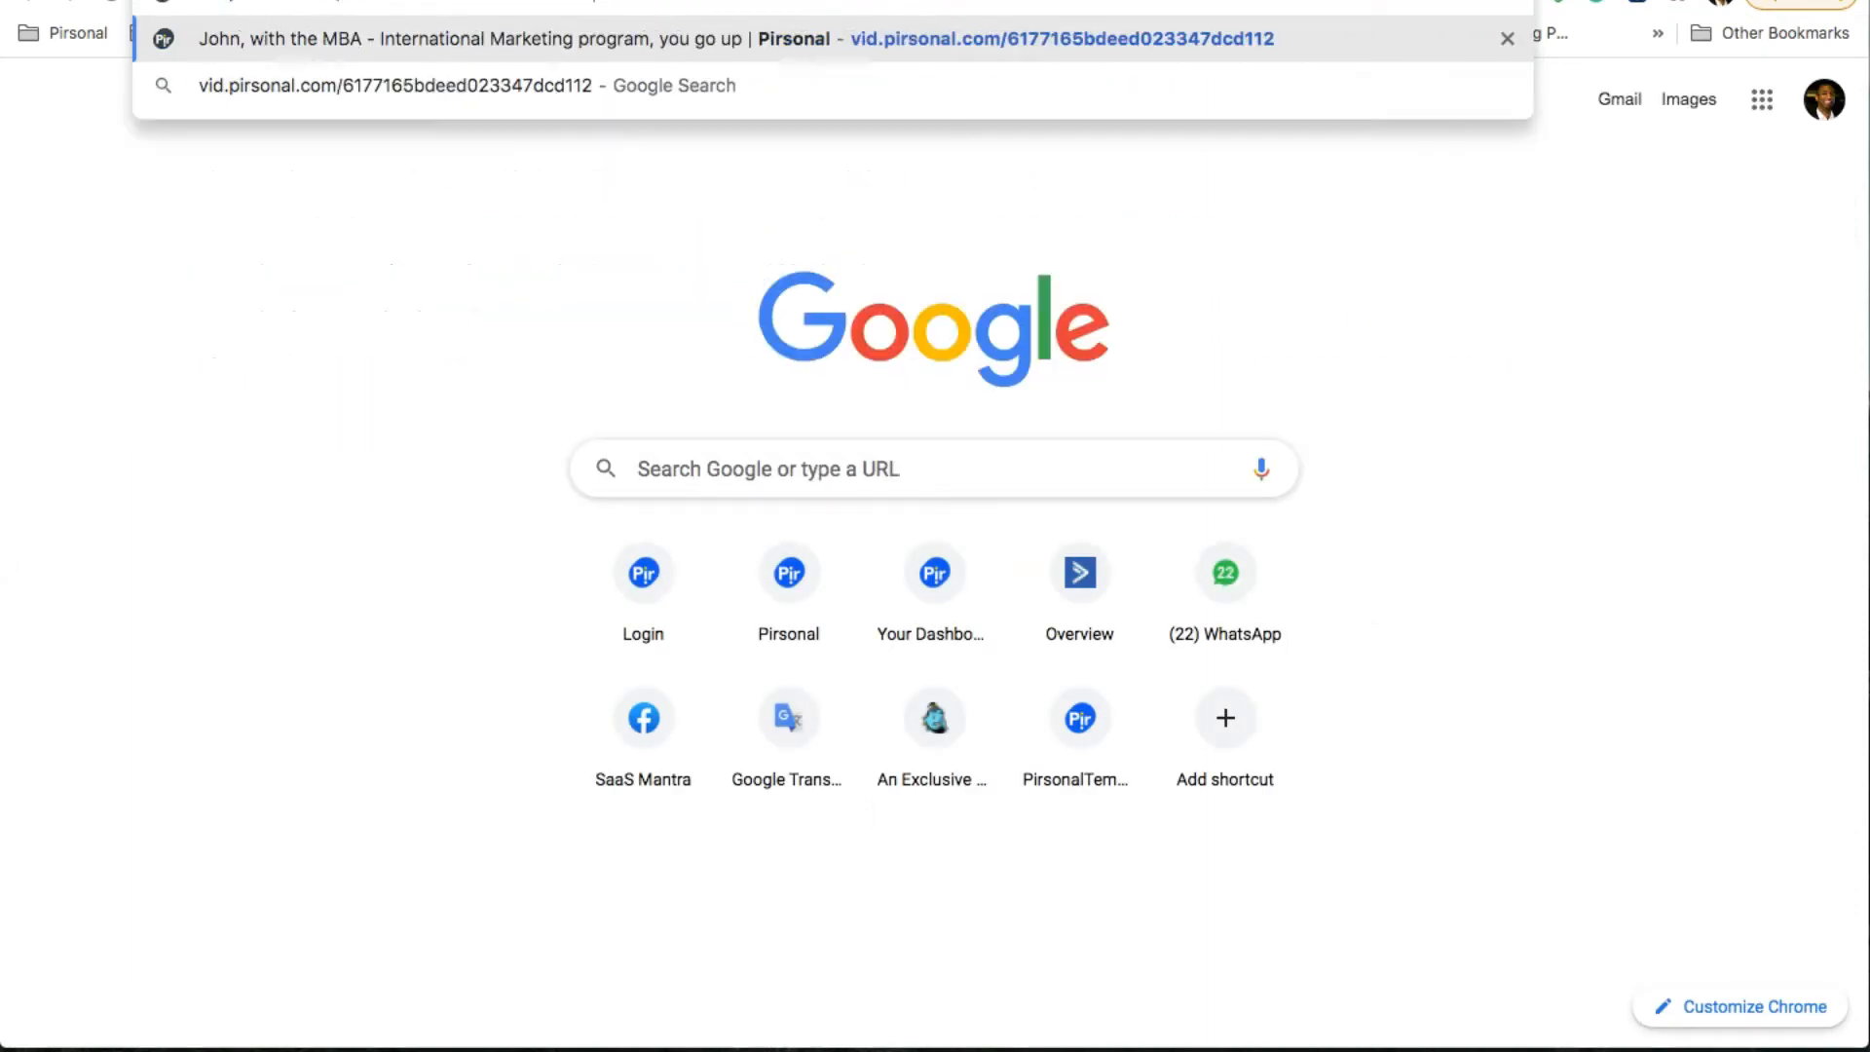
pyautogui.press('Return')
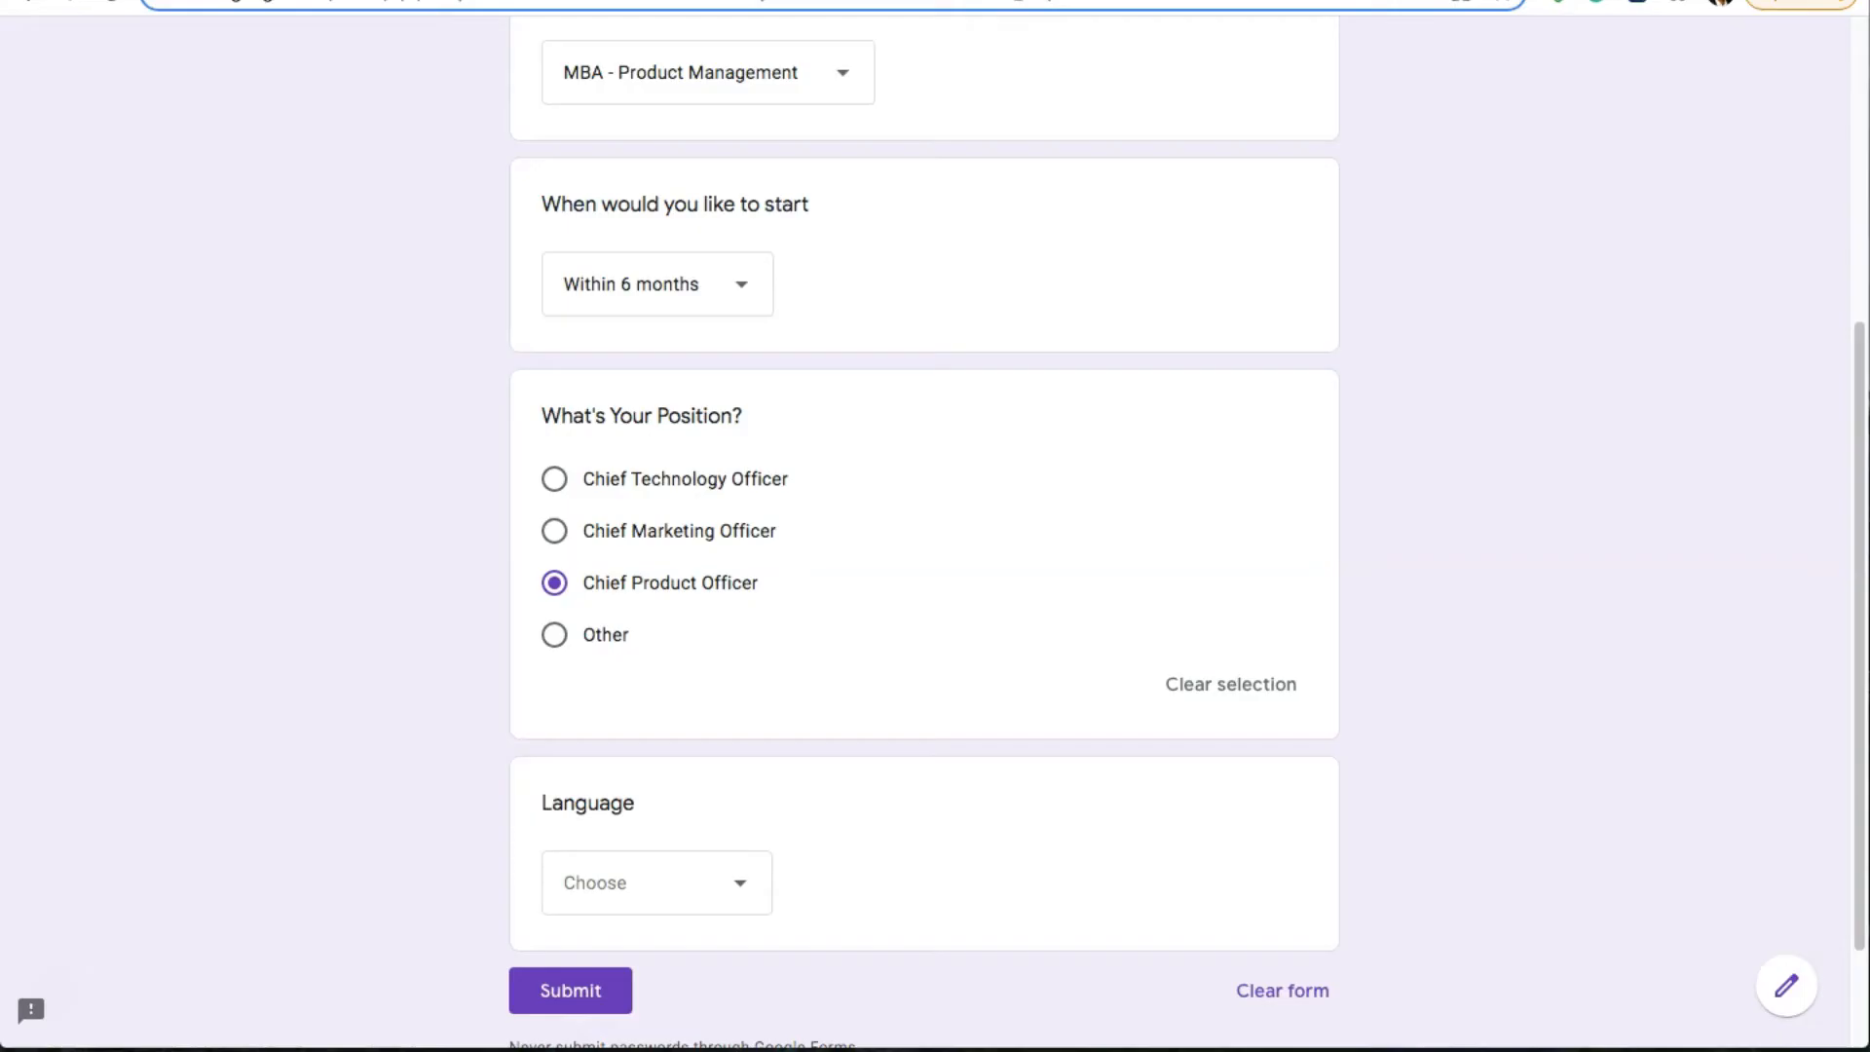
# Return to the demo web form and open the Program of Interest choices
pyautogui.scroll(5, 1375, 334)
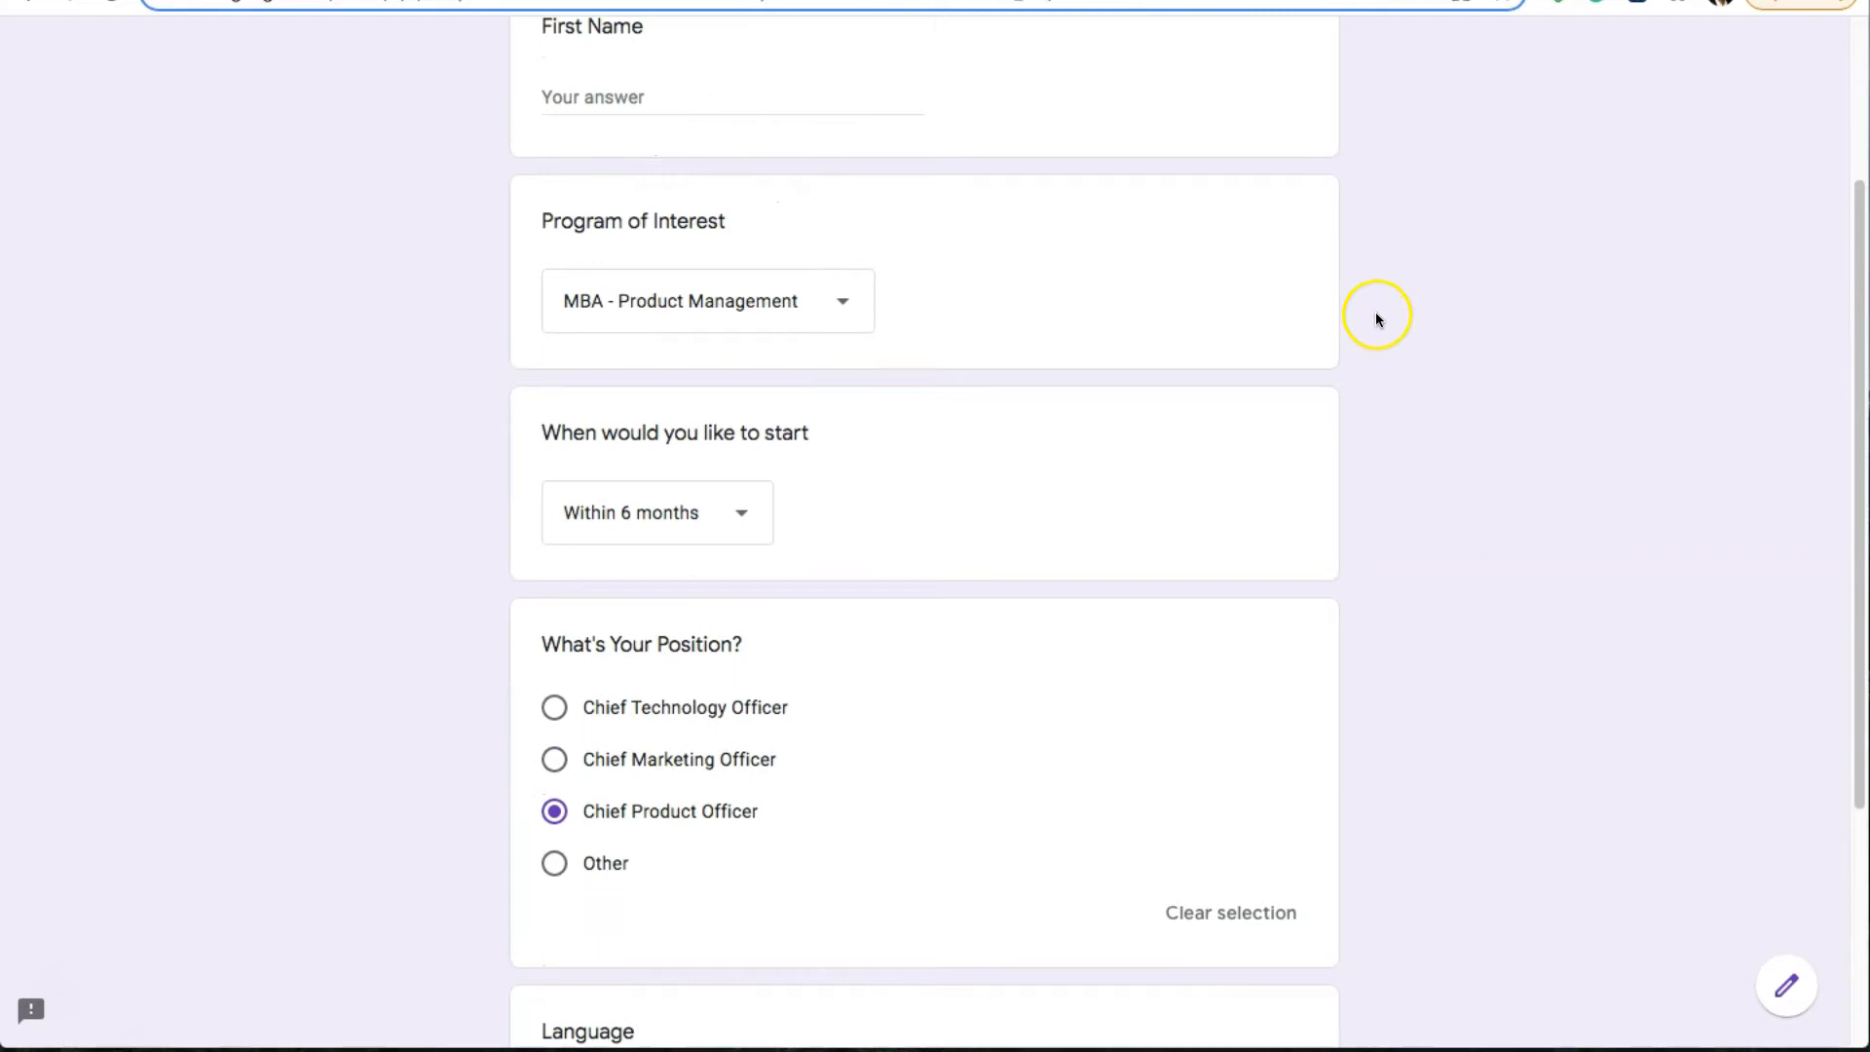
pyautogui.scroll(-3, 1097, 509)
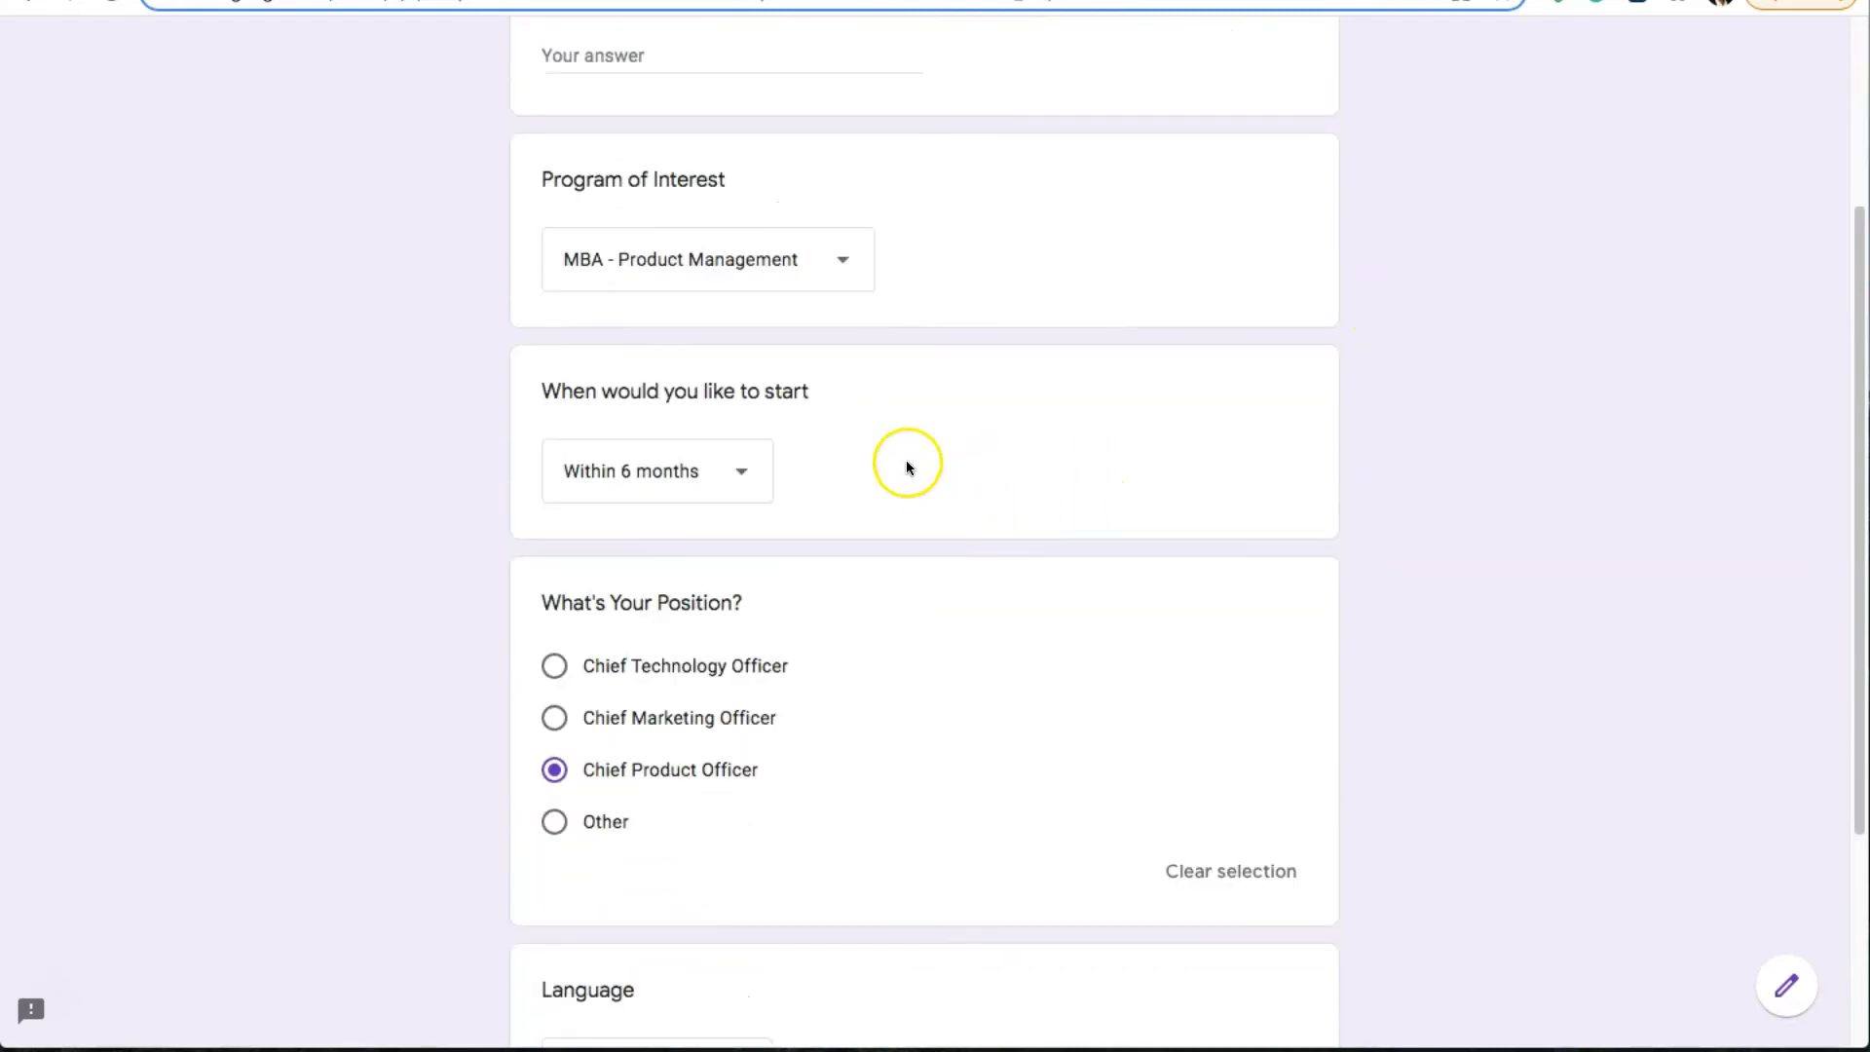
pyautogui.click(823, 265)
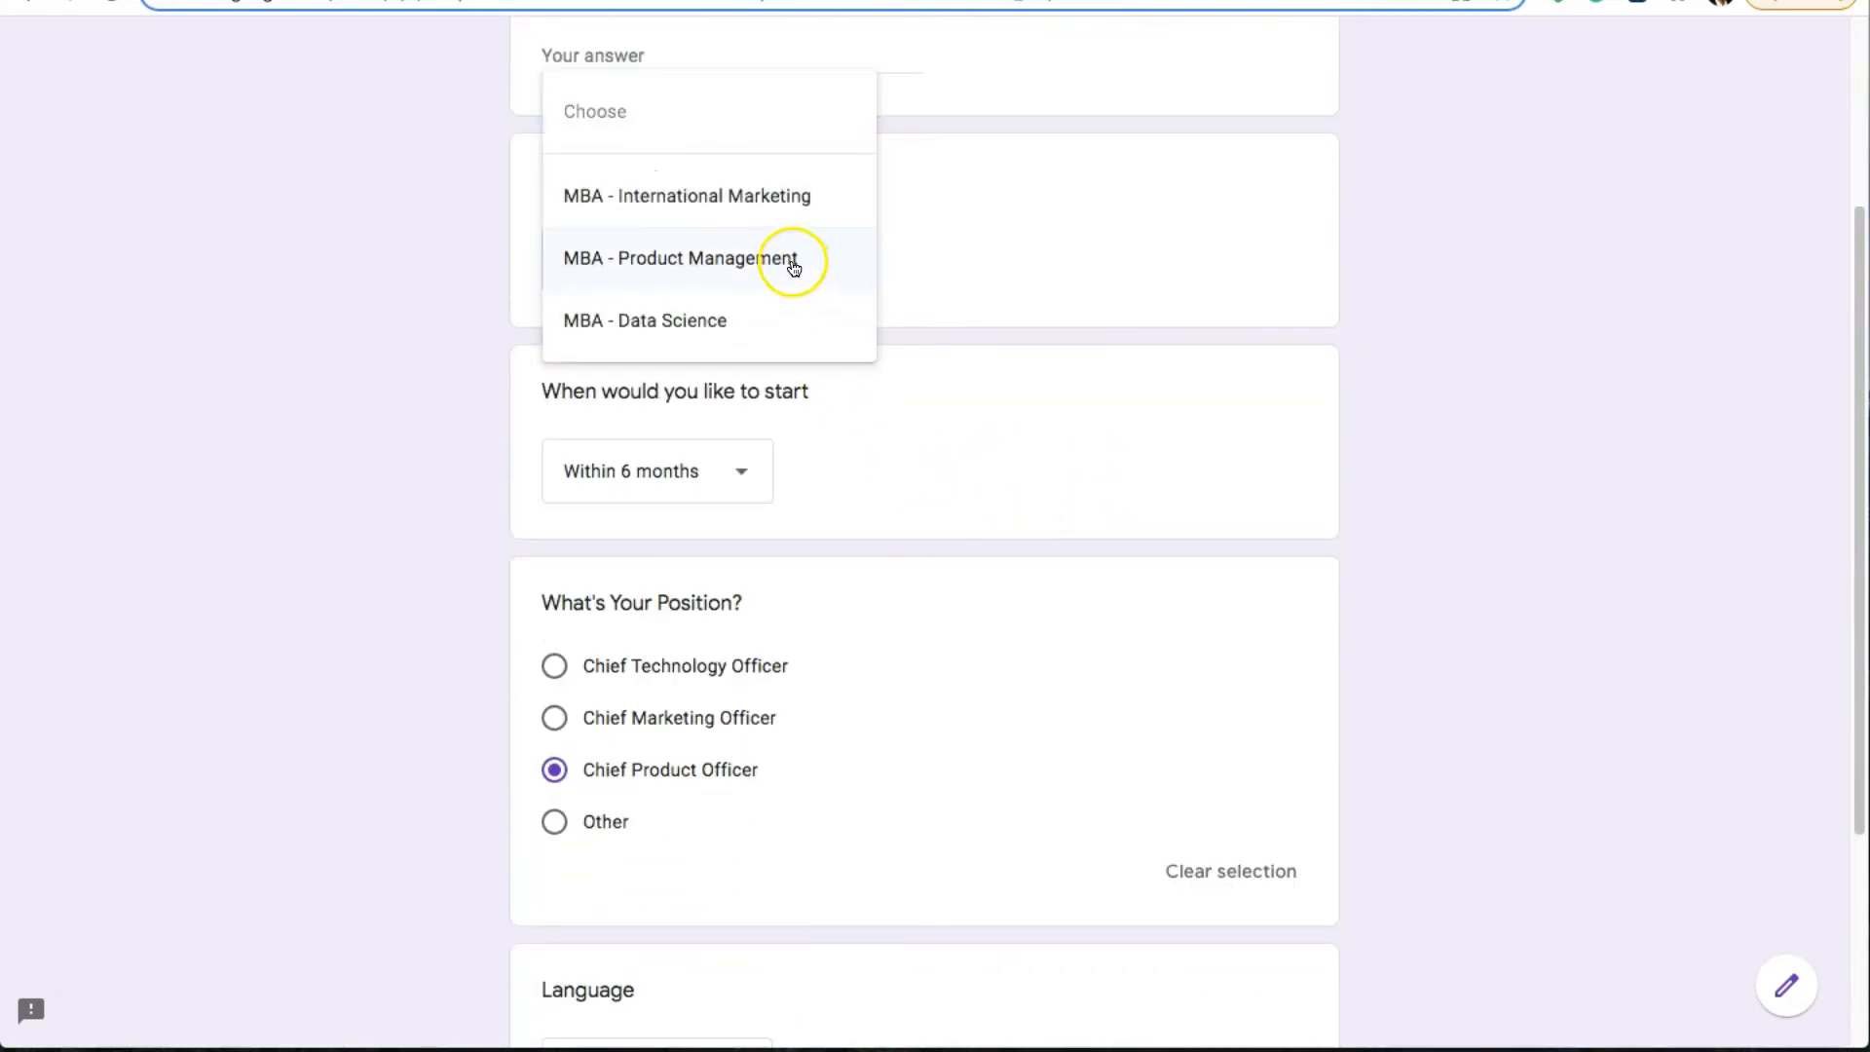